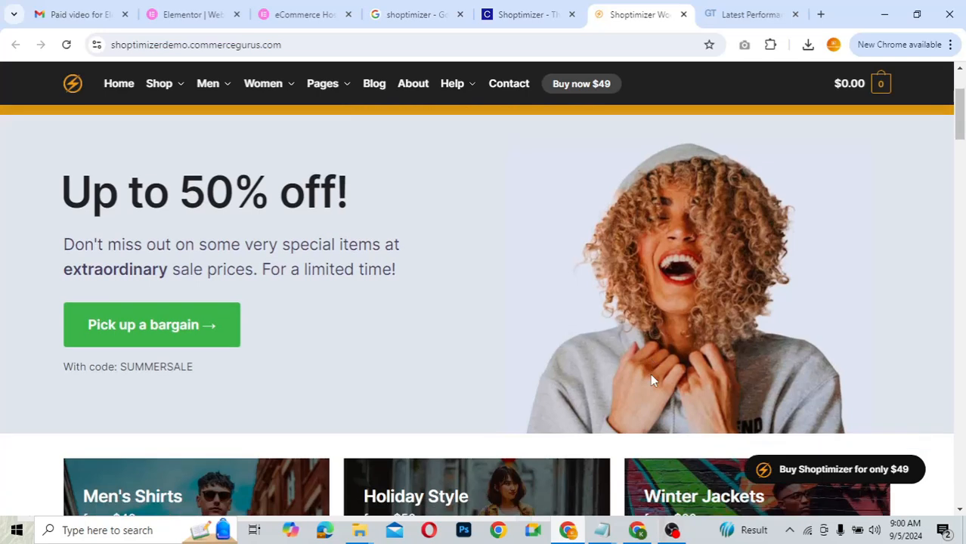
- Scroll the Shoptimizer demo, then review its GTmetrix report showing grade A
{"action": "scroll", "coordinate": [651, 380], "scroll_direction": "down", "scroll_amount": 2}
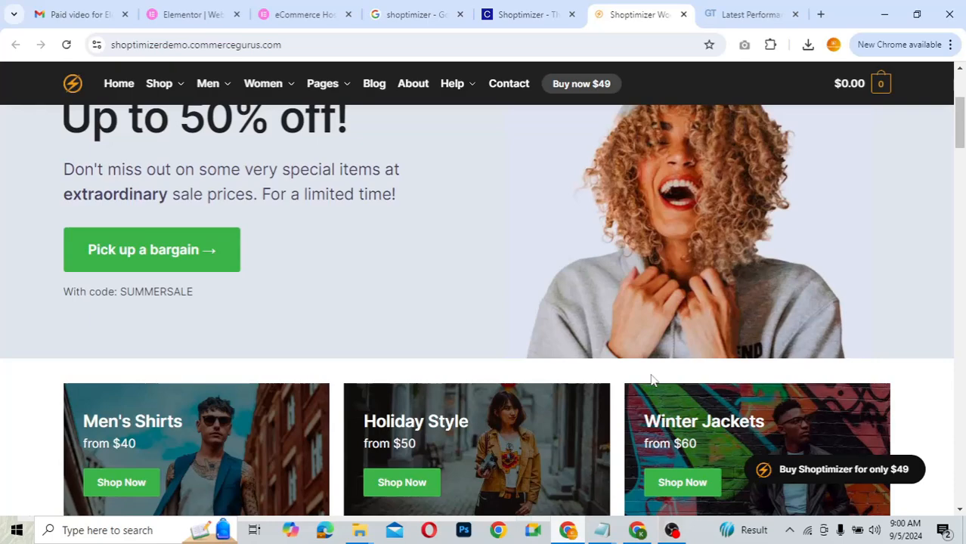
{"action": "scroll", "coordinate": [651, 380], "scroll_direction": "up", "scroll_amount": 2}
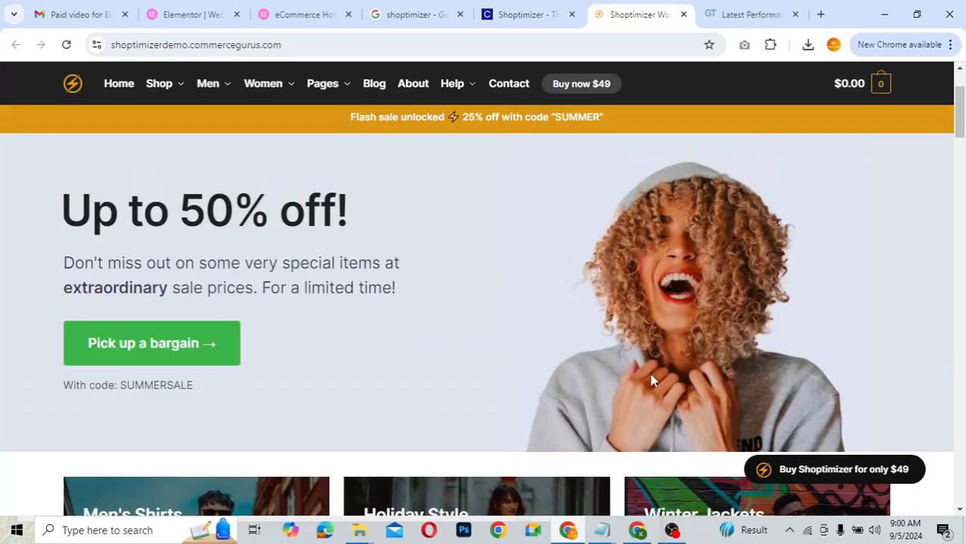
{"action": "scroll", "coordinate": [651, 380], "scroll_direction": "down", "scroll_amount": 3}
{"action": "scroll", "coordinate": [652, 380], "scroll_direction": "down", "scroll_amount": 3}
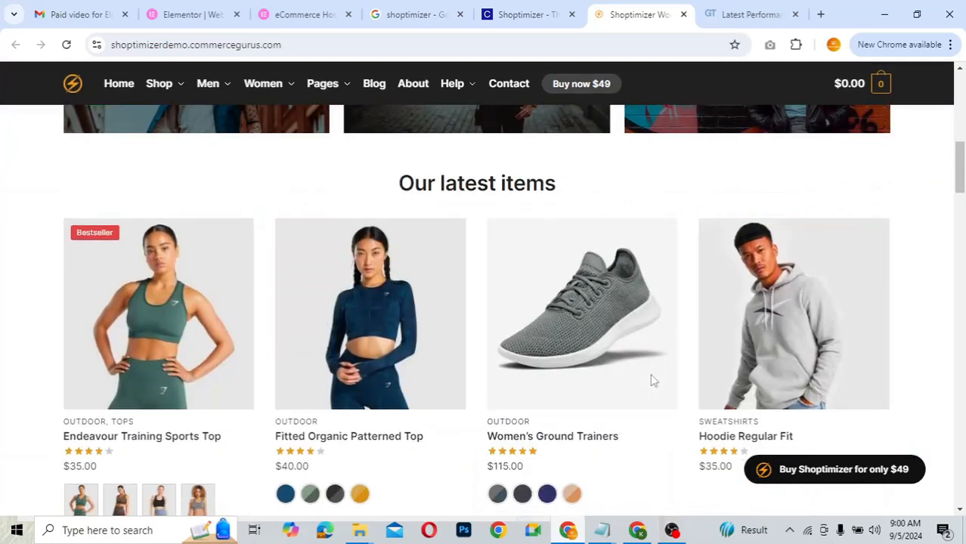
{"action": "scroll", "coordinate": [652, 380], "scroll_direction": "down", "scroll_amount": 3}
{"action": "scroll", "coordinate": [650, 373], "scroll_direction": "up", "scroll_amount": 7}
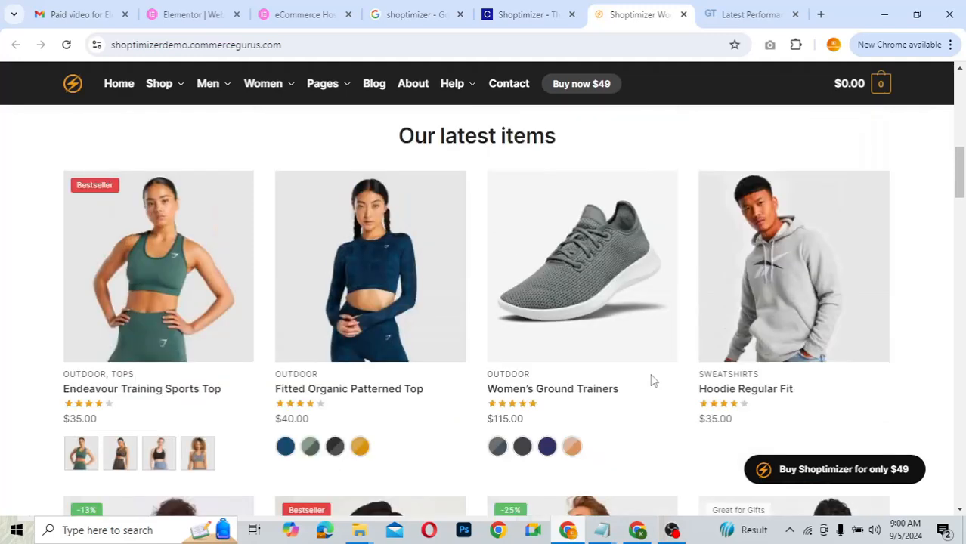
{"action": "scroll", "coordinate": [651, 380], "scroll_direction": "up", "scroll_amount": 3}
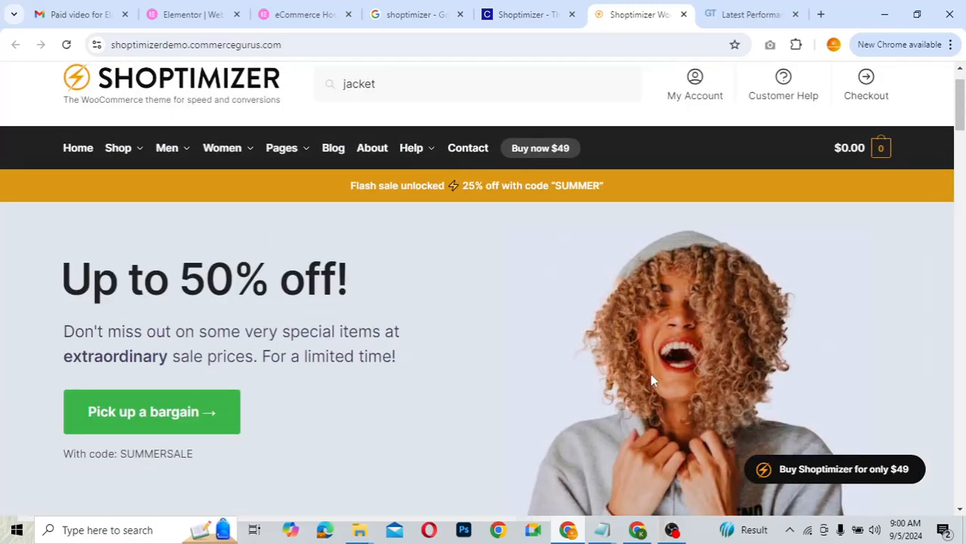
{"action": "scroll", "coordinate": [651, 376], "scroll_direction": "down", "scroll_amount": 1}
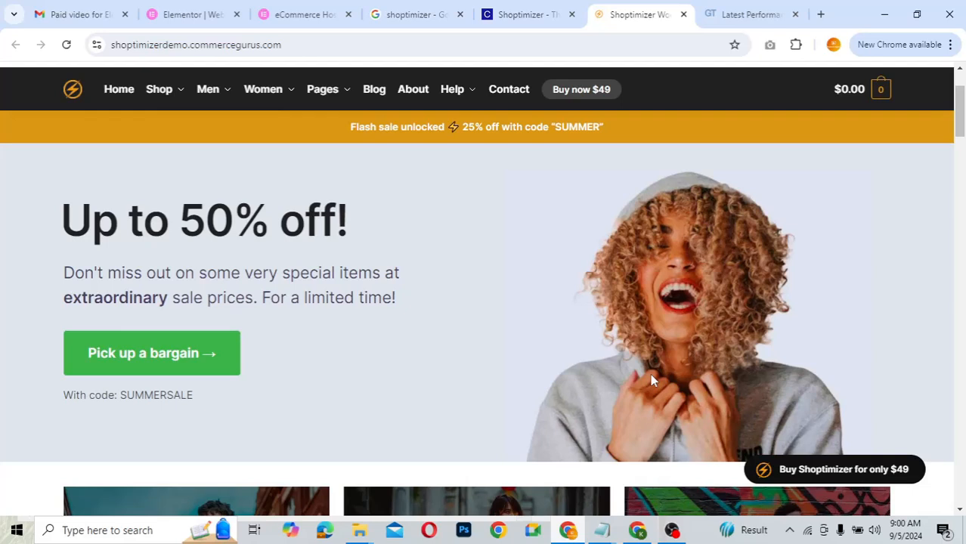
{"action": "left_click", "coordinate": [738, 25]}
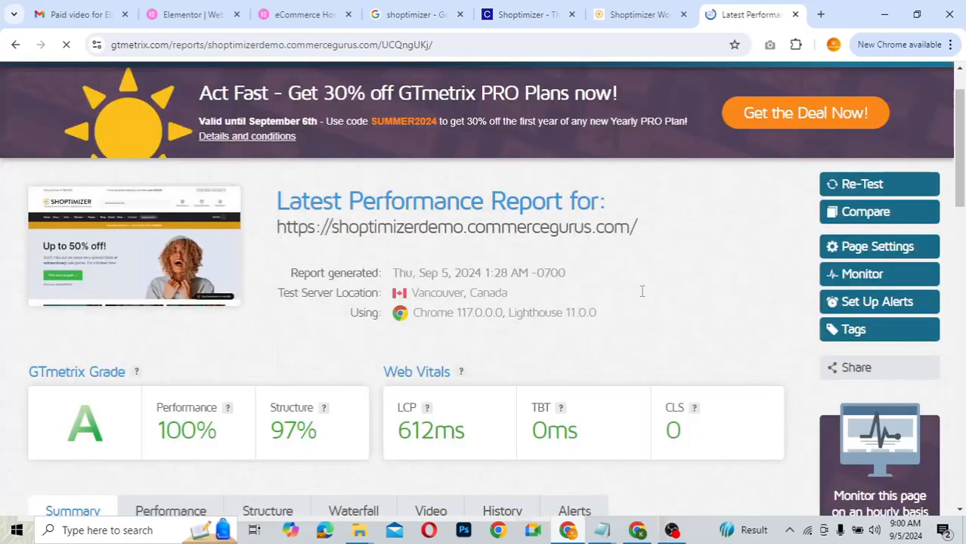
{"action": "scroll", "coordinate": [654, 309], "scroll_direction": "down", "scroll_amount": 1}
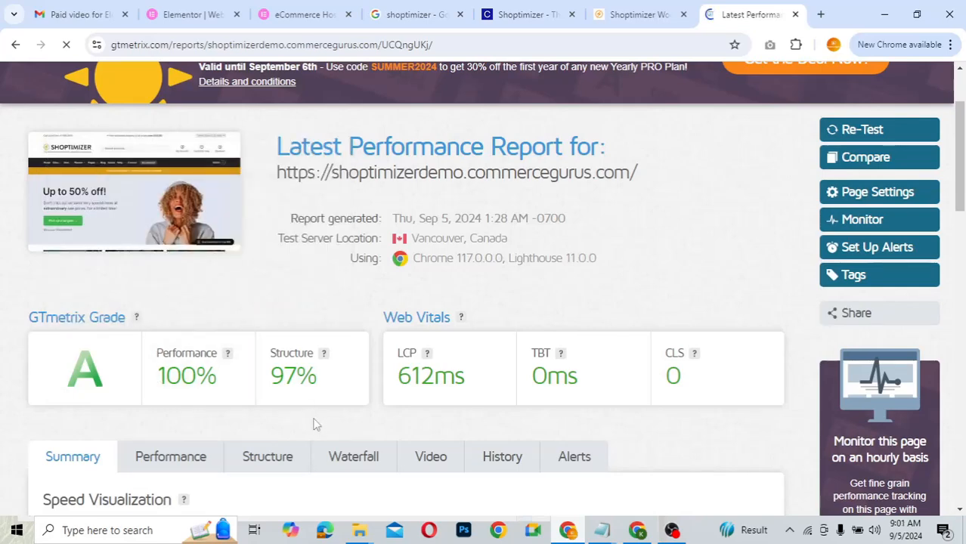
{"action": "scroll", "coordinate": [630, 300], "scroll_direction": "down", "scroll_amount": 3}
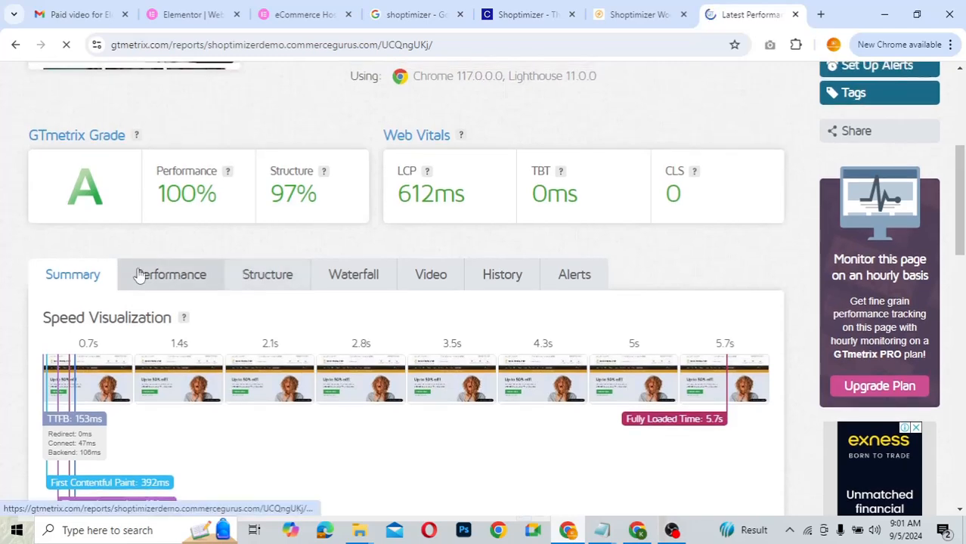
- Inspect the report's Performance metrics (100% performance, 97% structure), then return to the demo homepage
{"action": "left_click", "coordinate": [184, 285]}
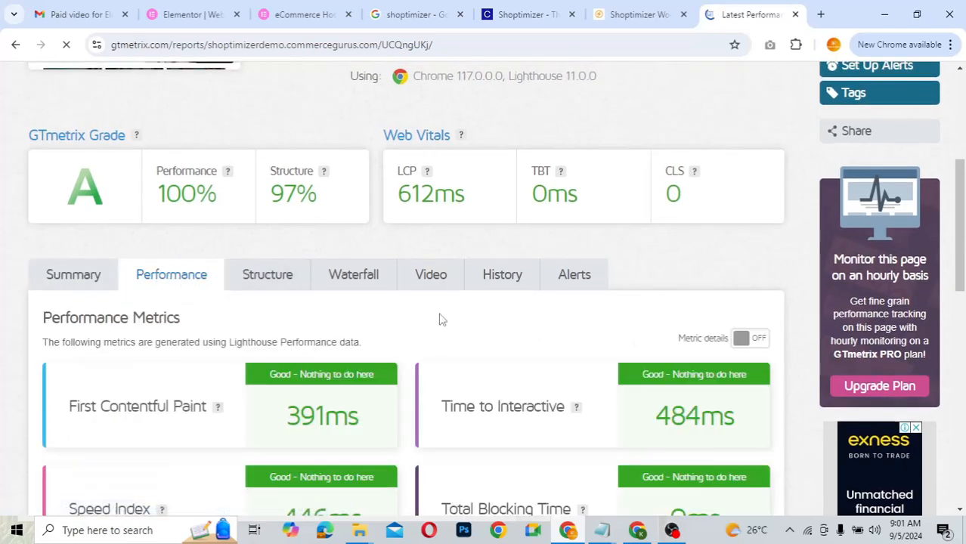
{"action": "scroll", "coordinate": [440, 319], "scroll_direction": "down", "scroll_amount": 2}
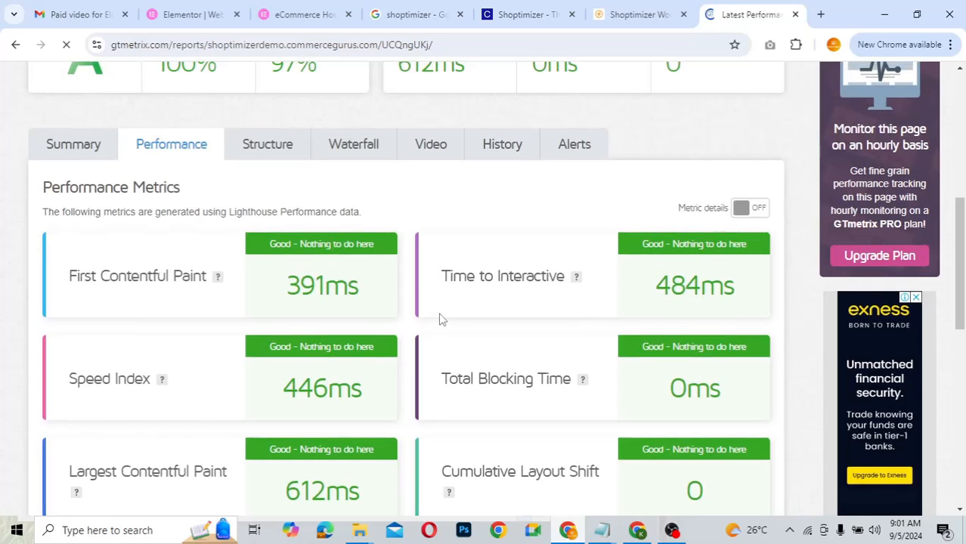
{"action": "scroll", "coordinate": [440, 319], "scroll_direction": "up", "scroll_amount": 1}
{"action": "scroll", "coordinate": [435, 295], "scroll_direction": "up", "scroll_amount": 1}
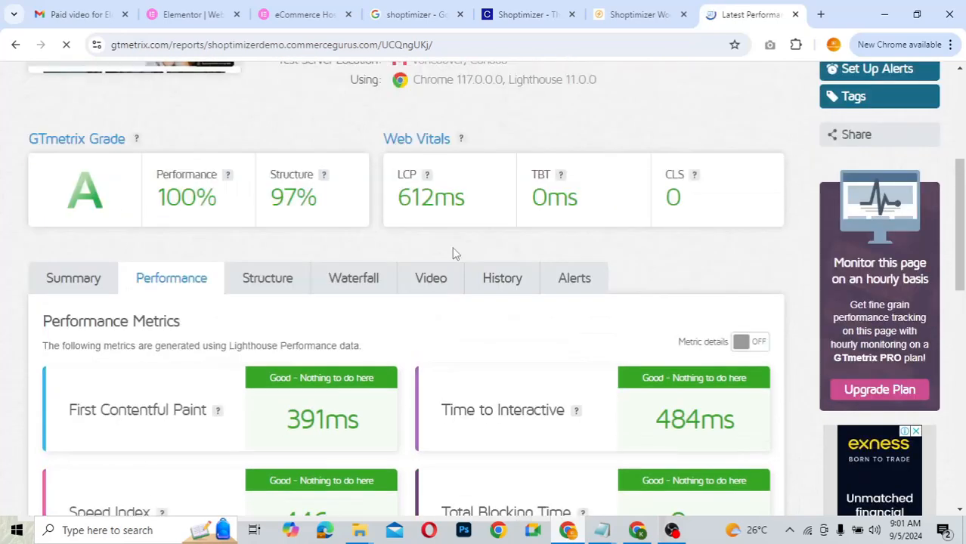
{"action": "scroll", "coordinate": [452, 252], "scroll_direction": "up", "scroll_amount": 2}
{"action": "scroll", "coordinate": [451, 246], "scroll_direction": "up", "scroll_amount": 2}
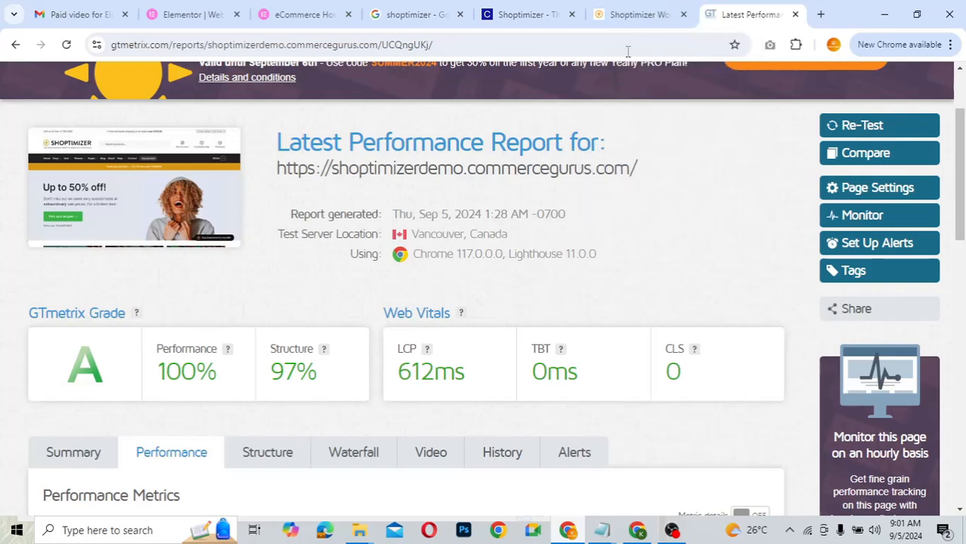
{"action": "left_click", "coordinate": [635, 16]}
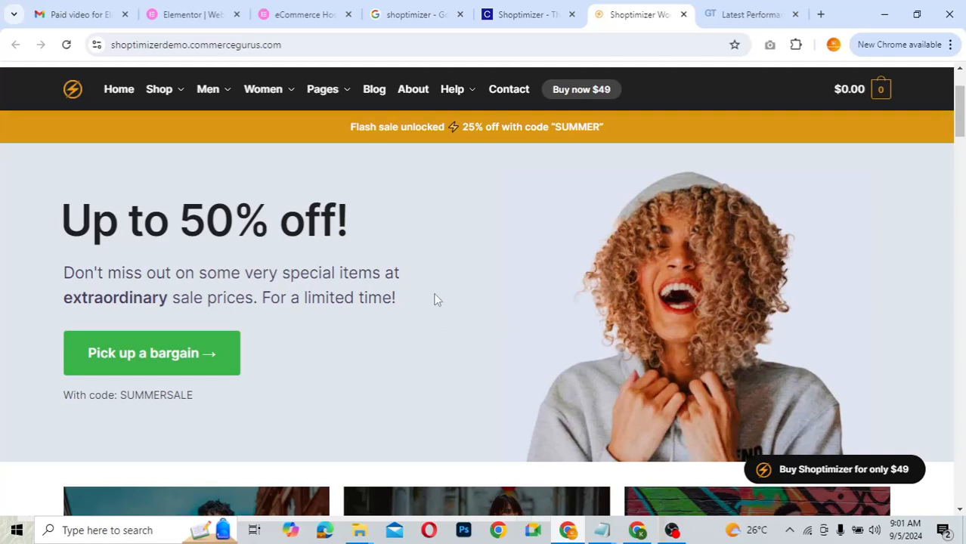
- Switch to Elementor's eCommerce Hosting page advertising plans from $4.99 a month
{"action": "left_click", "coordinate": [306, 16]}
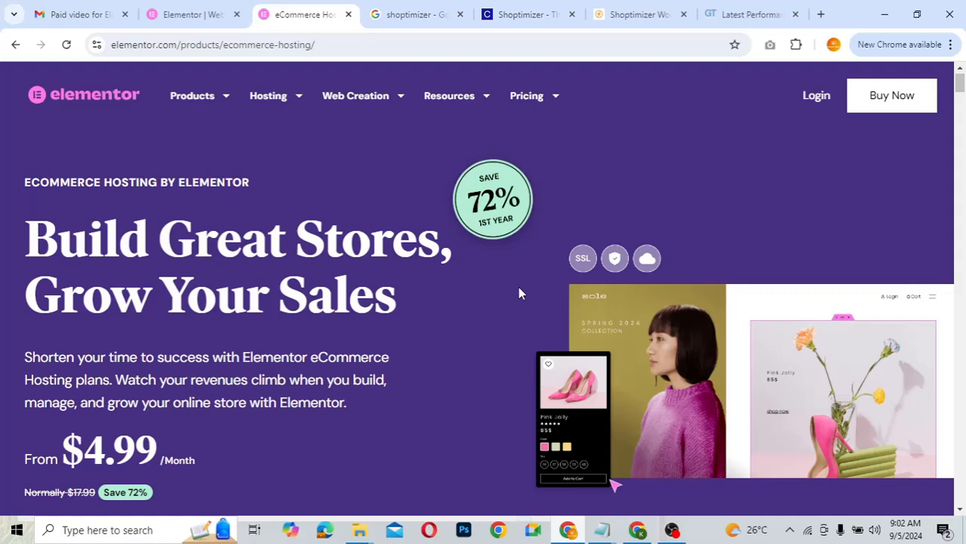
{"action": "left_click", "coordinate": [637, 15]}
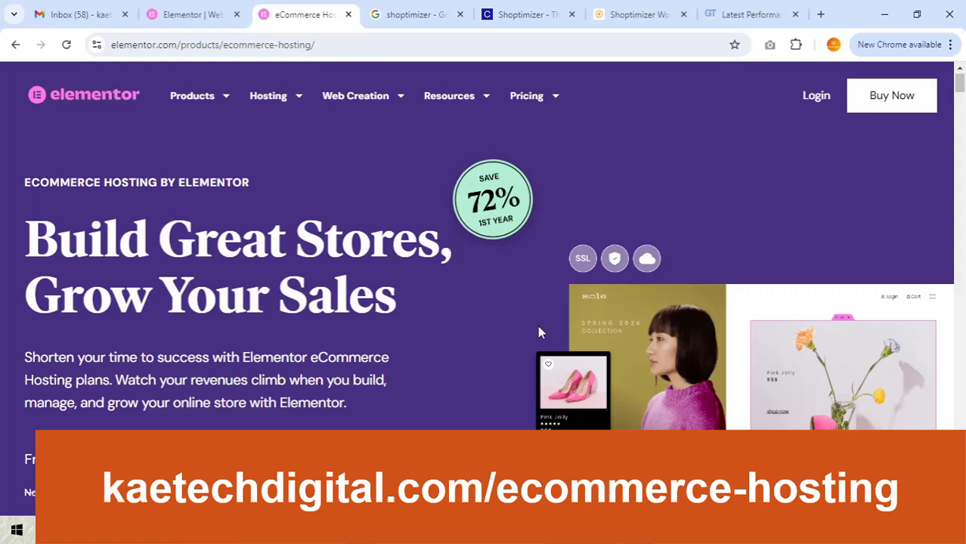
{"action": "scroll", "coordinate": [538, 332], "scroll_direction": "down", "scroll_amount": 6}
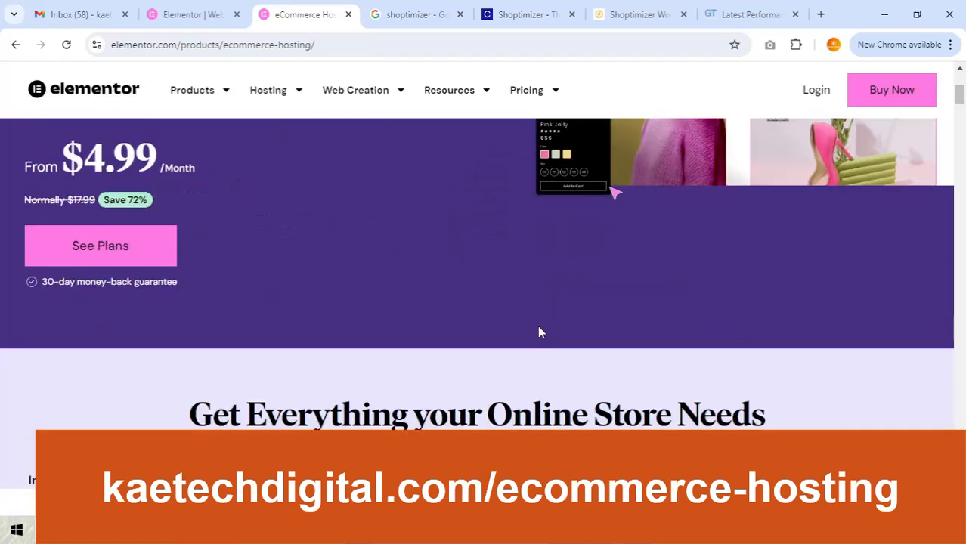
{"action": "scroll", "coordinate": [539, 332], "scroll_direction": "down", "scroll_amount": 3}
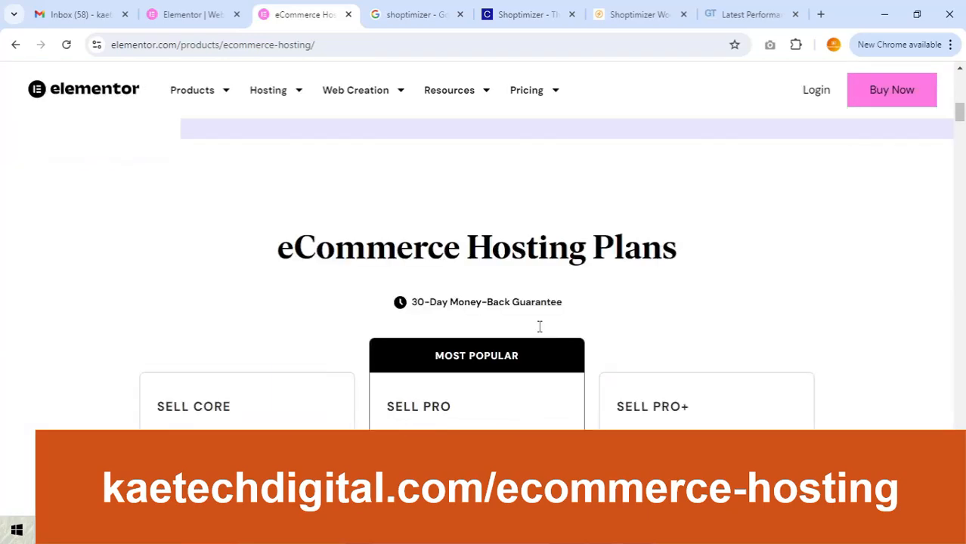
{"action": "scroll", "coordinate": [538, 329], "scroll_direction": "down", "scroll_amount": 3}
{"action": "scroll", "coordinate": [539, 327], "scroll_direction": "up", "scroll_amount": 2}
{"action": "scroll", "coordinate": [539, 326], "scroll_direction": "up", "scroll_amount": 4}
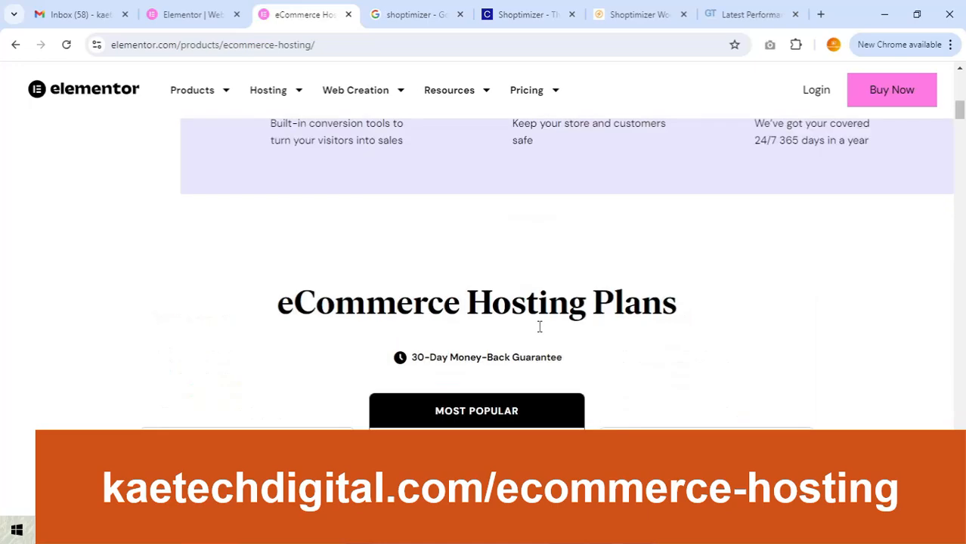
{"action": "scroll", "coordinate": [538, 327], "scroll_direction": "up", "scroll_amount": 6}
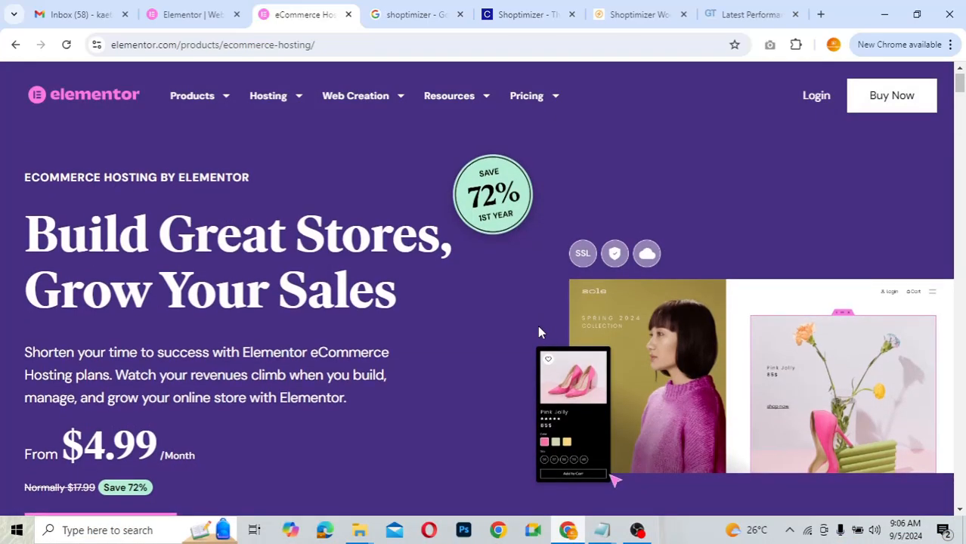
{"action": "scroll", "coordinate": [539, 332], "scroll_direction": "down", "scroll_amount": 10}
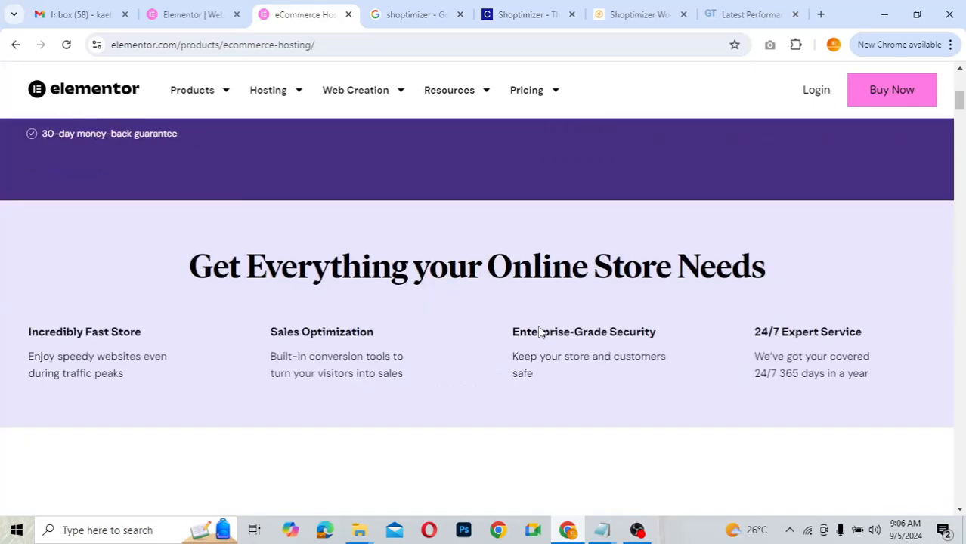
{"action": "scroll", "coordinate": [539, 332], "scroll_direction": "down", "scroll_amount": 3}
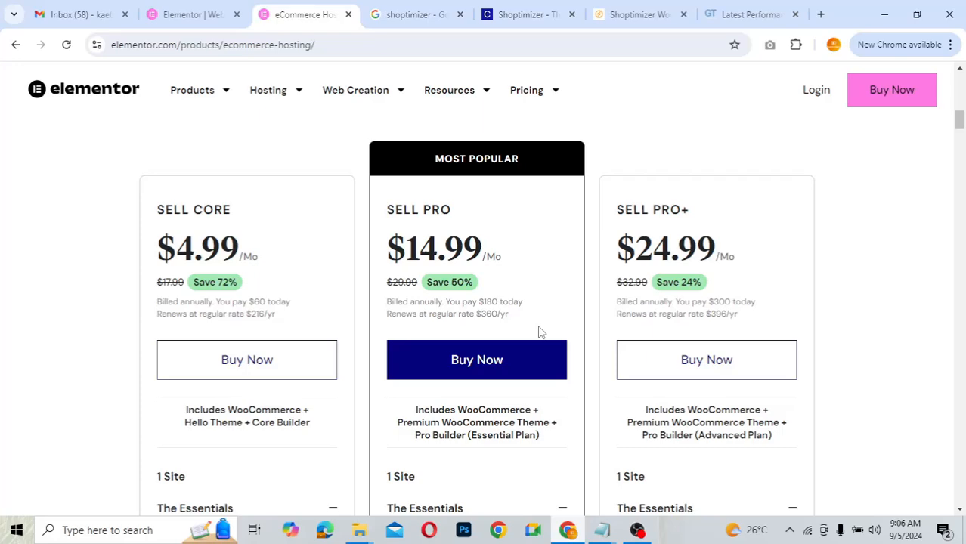
- Scroll the pricing page to compare Sell Core and Sell Pro Build Your Store features
{"action": "scroll", "coordinate": [539, 331], "scroll_direction": "down", "scroll_amount": 3}
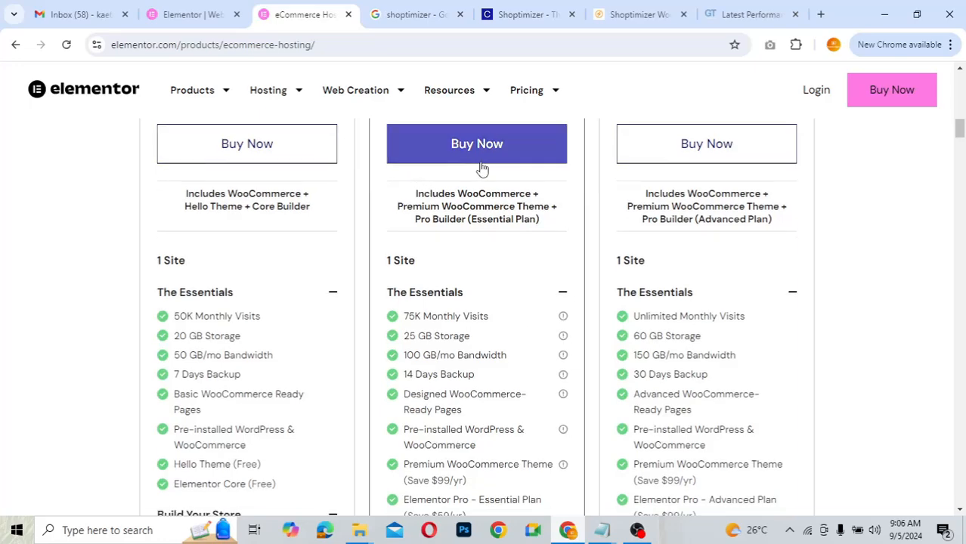
{"action": "scroll", "coordinate": [464, 229], "scroll_direction": "up", "scroll_amount": 3}
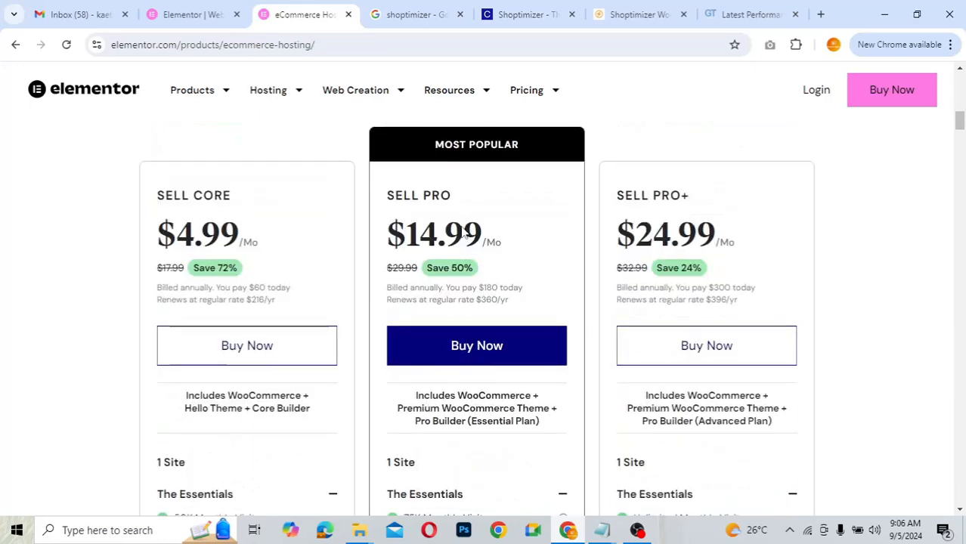
{"action": "scroll", "coordinate": [463, 234], "scroll_direction": "down", "scroll_amount": 1}
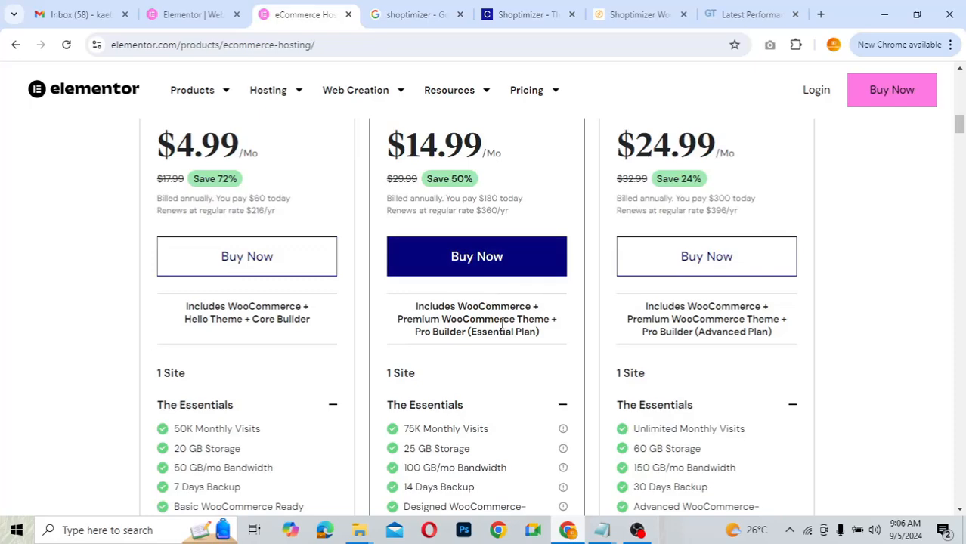
{"action": "scroll", "coordinate": [502, 324], "scroll_direction": "down", "scroll_amount": 1}
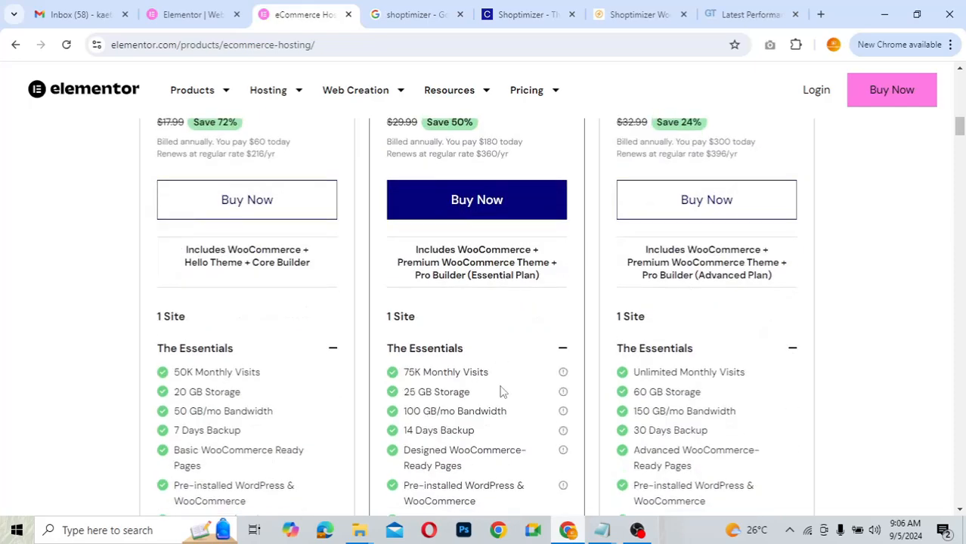
{"action": "scroll", "coordinate": [502, 391], "scroll_direction": "down", "scroll_amount": 2}
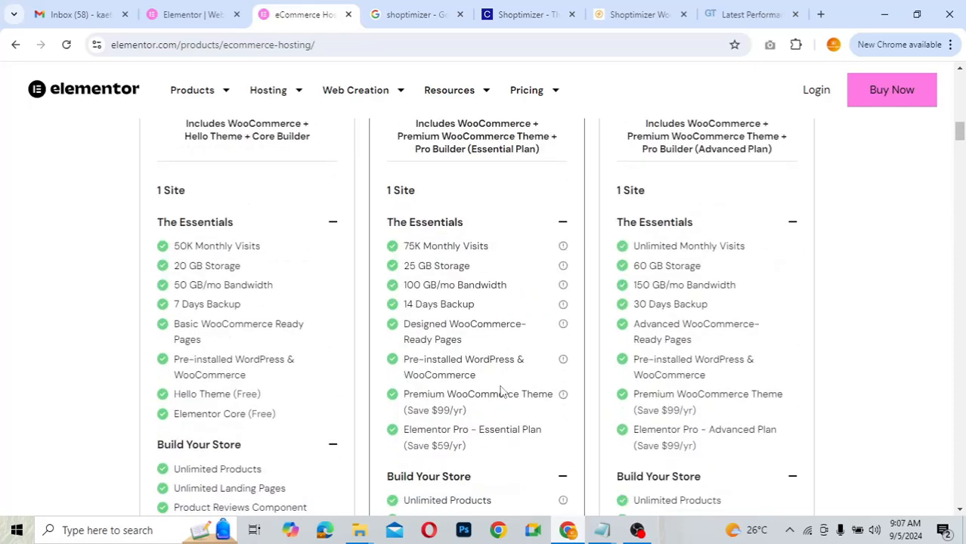
{"action": "scroll", "coordinate": [501, 391], "scroll_direction": "down", "scroll_amount": 1}
{"action": "scroll", "coordinate": [501, 392], "scroll_direction": "down", "scroll_amount": 2}
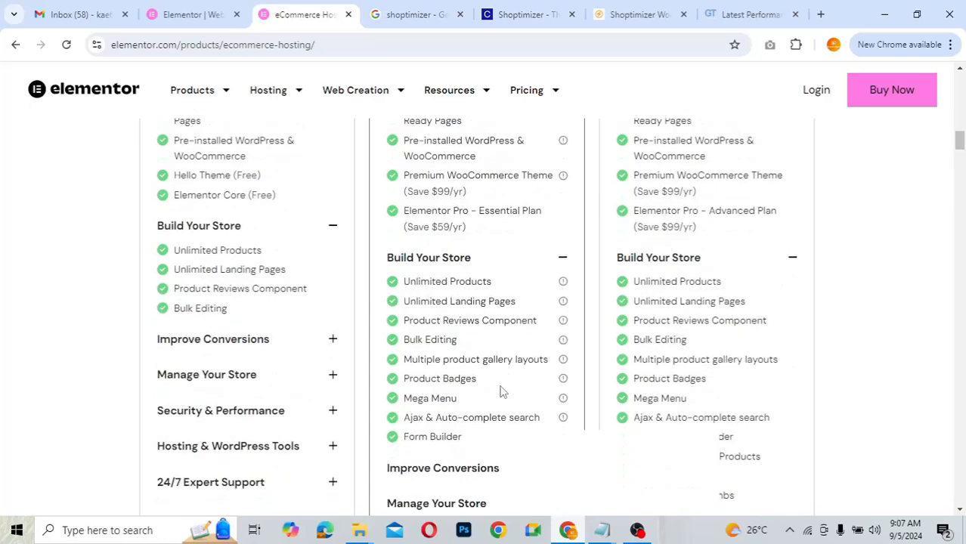
{"action": "scroll", "coordinate": [500, 392], "scroll_direction": "up", "scroll_amount": 1}
{"action": "scroll", "coordinate": [499, 390], "scroll_direction": "up", "scroll_amount": 1}
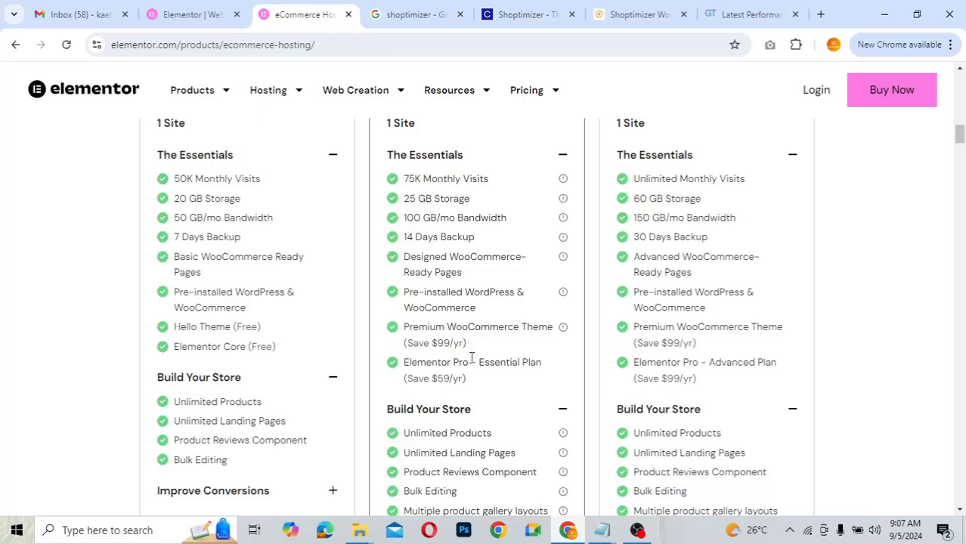
{"action": "scroll", "coordinate": [471, 358], "scroll_direction": "down", "scroll_amount": 2}
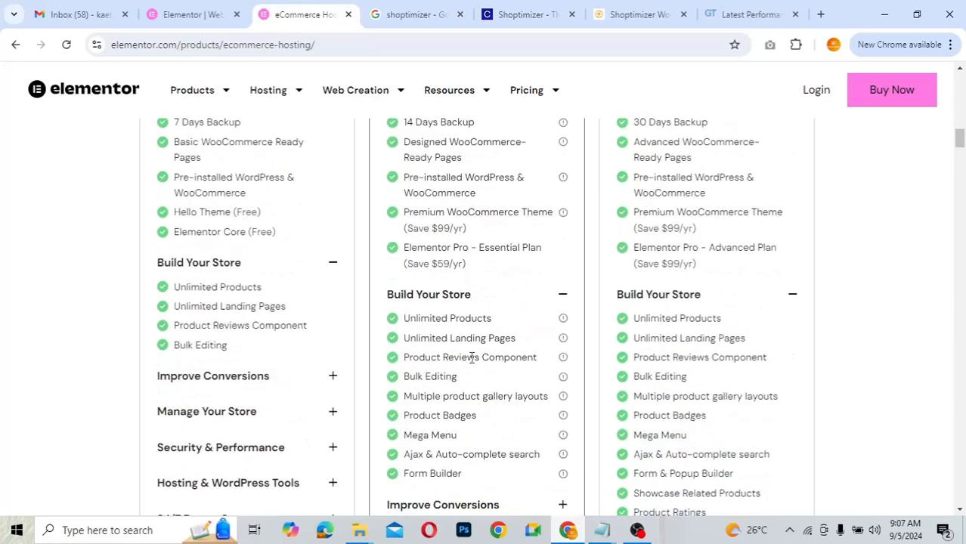
{"action": "scroll", "coordinate": [471, 357], "scroll_direction": "down", "scroll_amount": 2}
{"action": "scroll", "coordinate": [471, 358], "scroll_direction": "up", "scroll_amount": 1}
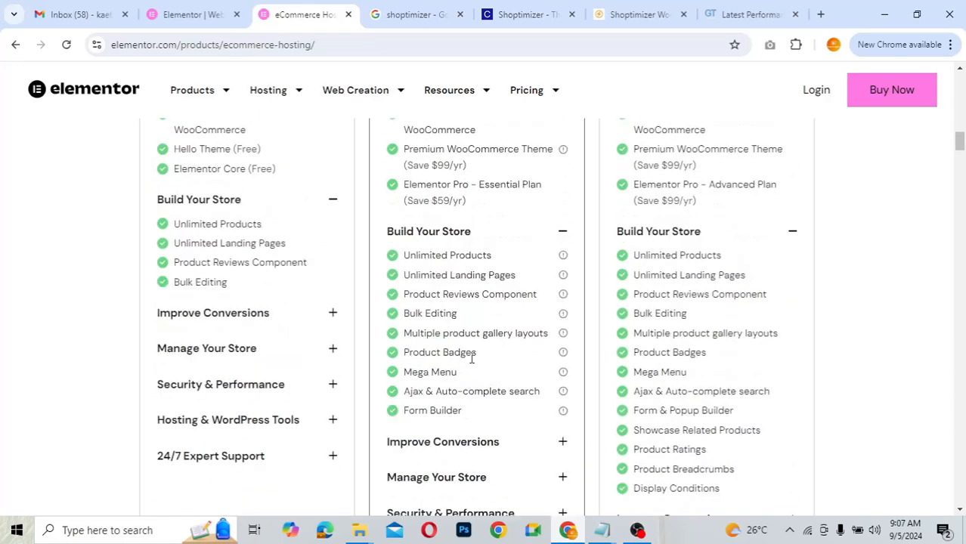
{"action": "scroll", "coordinate": [472, 358], "scroll_direction": "up", "scroll_amount": 1}
{"action": "scroll", "coordinate": [471, 361], "scroll_direction": "up", "scroll_amount": 1}
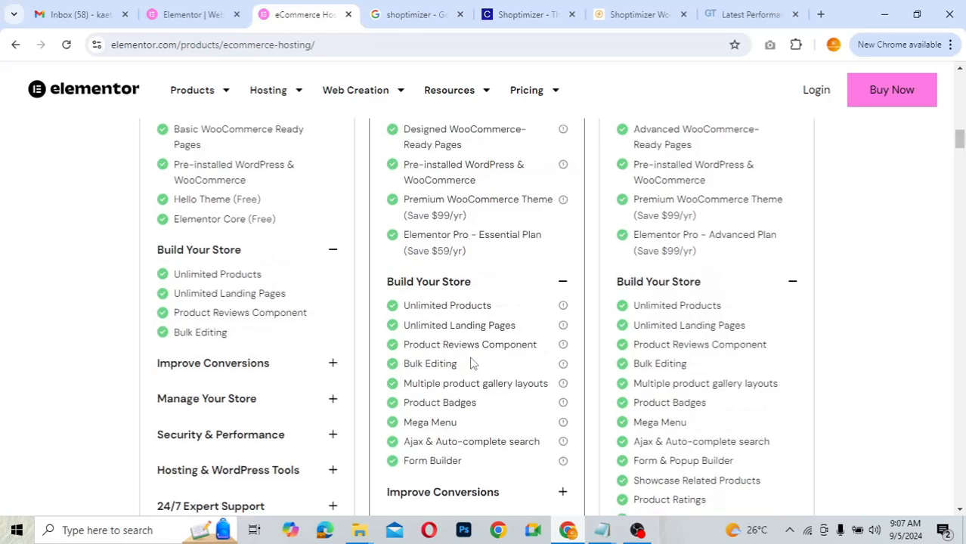
{"action": "scroll", "coordinate": [471, 361], "scroll_direction": "down", "scroll_amount": 1}
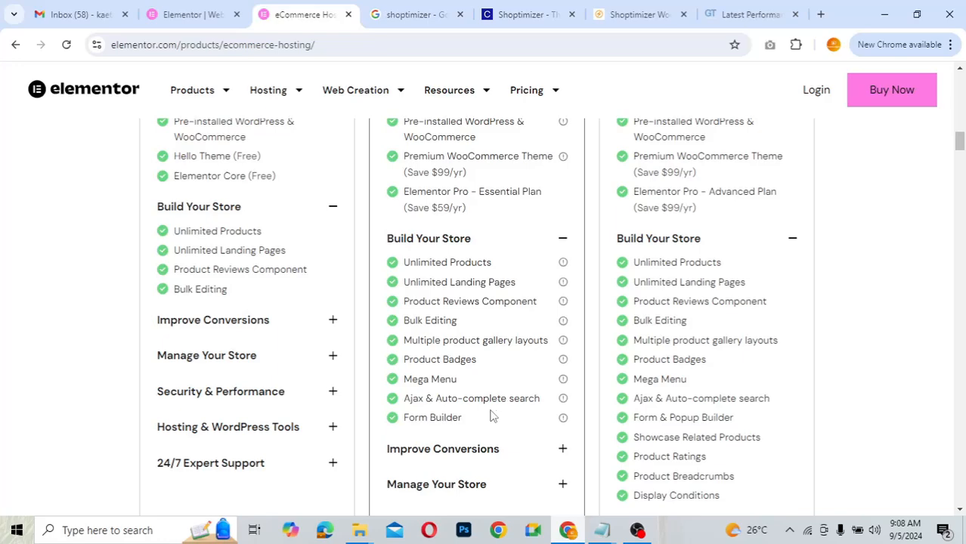
{"action": "left_click", "coordinate": [628, 13]}
{"action": "scroll", "coordinate": [402, 268], "scroll_direction": "down", "scroll_amount": 4}
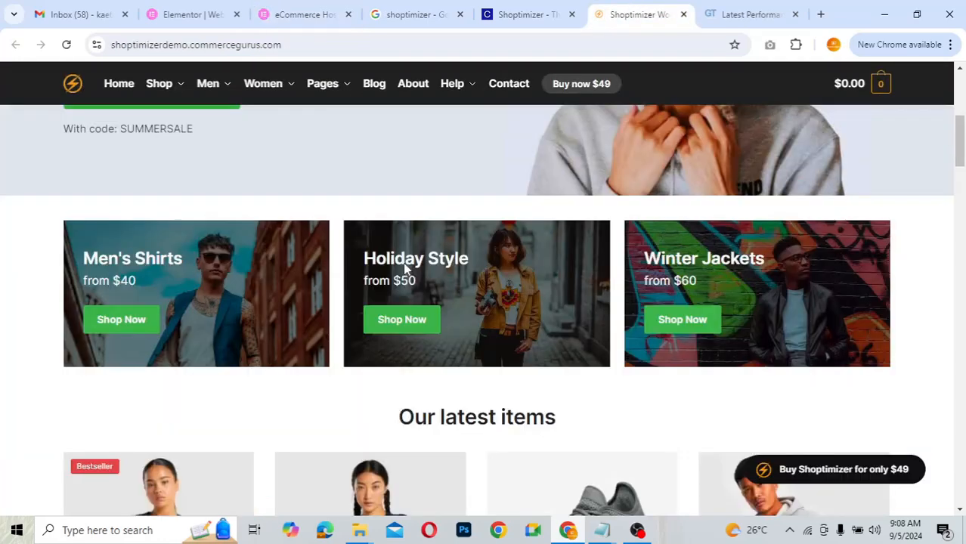
{"action": "scroll", "coordinate": [403, 268], "scroll_direction": "up", "scroll_amount": 2}
{"action": "scroll", "coordinate": [403, 268], "scroll_direction": "up", "scroll_amount": 3}
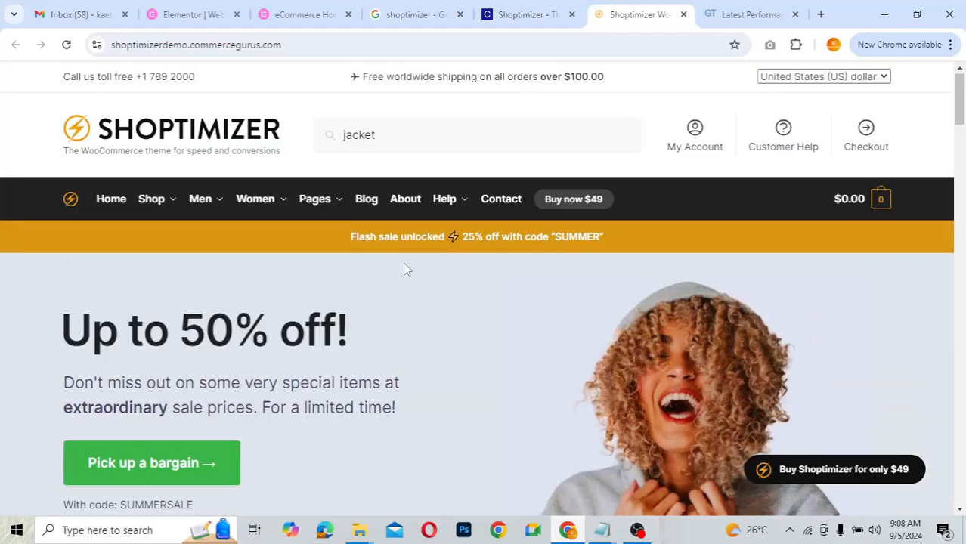
{"action": "scroll", "coordinate": [403, 268], "scroll_direction": "down", "scroll_amount": 1}
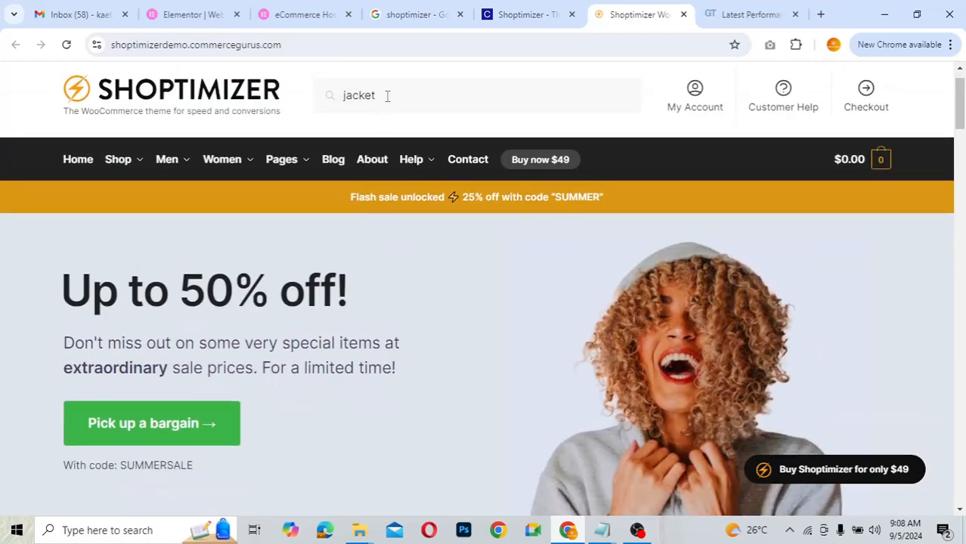
{"action": "left_click", "coordinate": [383, 96]}
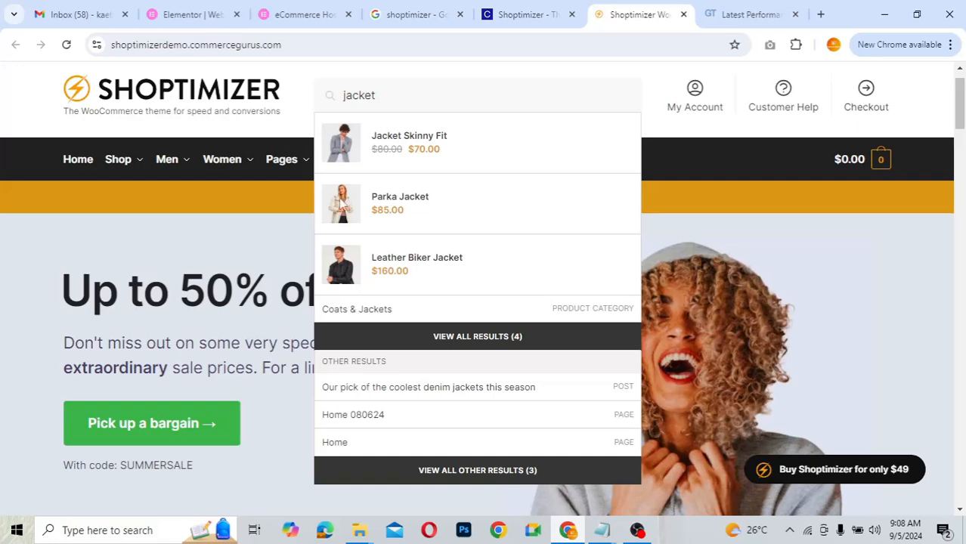
{"action": "left_click", "coordinate": [296, 19]}
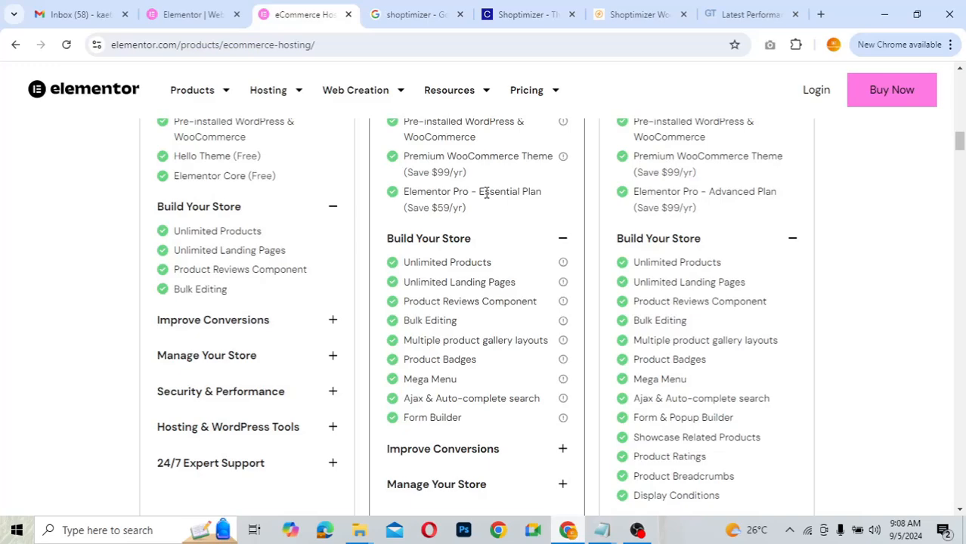
- Go to the Elementor Websites dashboard listing the account's six sites
{"action": "scroll", "coordinate": [486, 194], "scroll_direction": "up", "scroll_amount": 10}
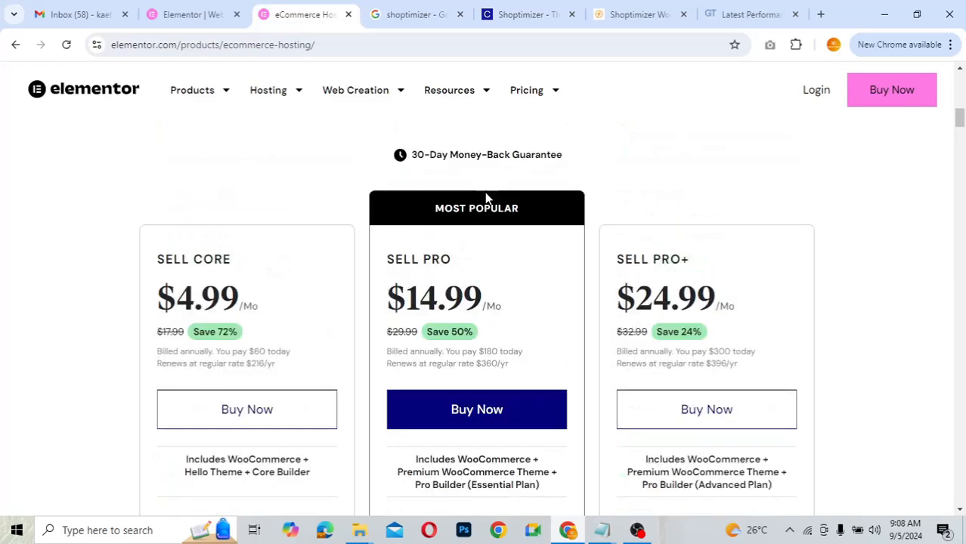
{"action": "scroll", "coordinate": [484, 192], "scroll_direction": "up", "scroll_amount": 7}
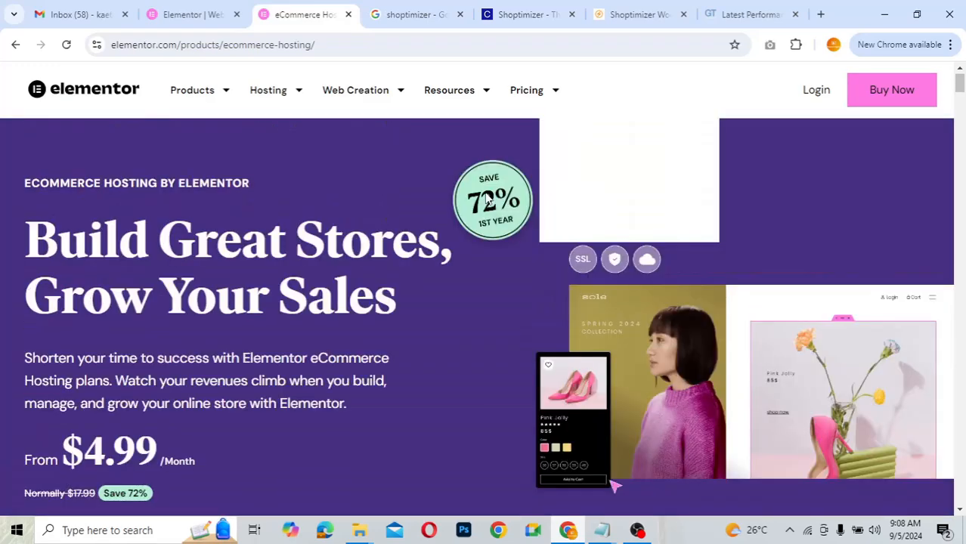
{"action": "scroll", "coordinate": [486, 200], "scroll_direction": "down", "scroll_amount": 15}
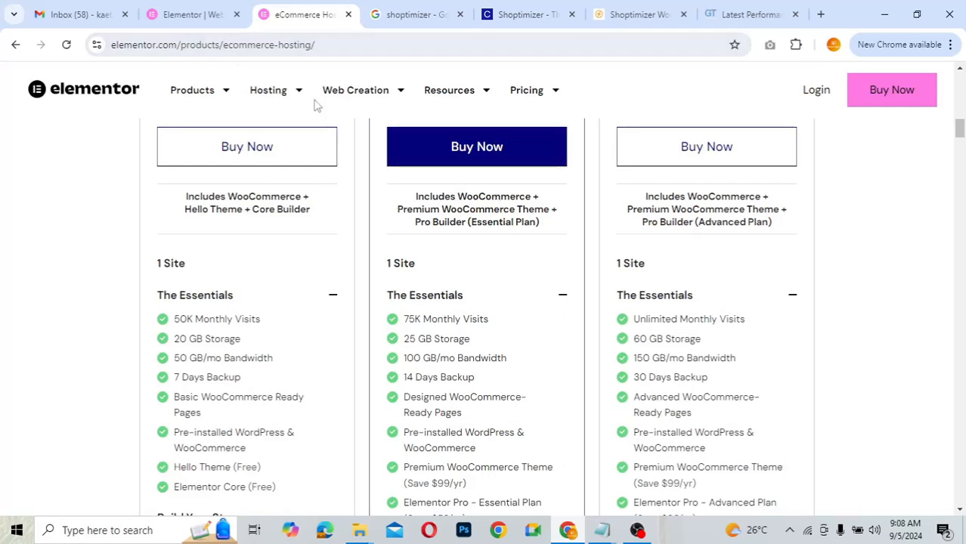
{"action": "left_click", "coordinate": [208, 13]}
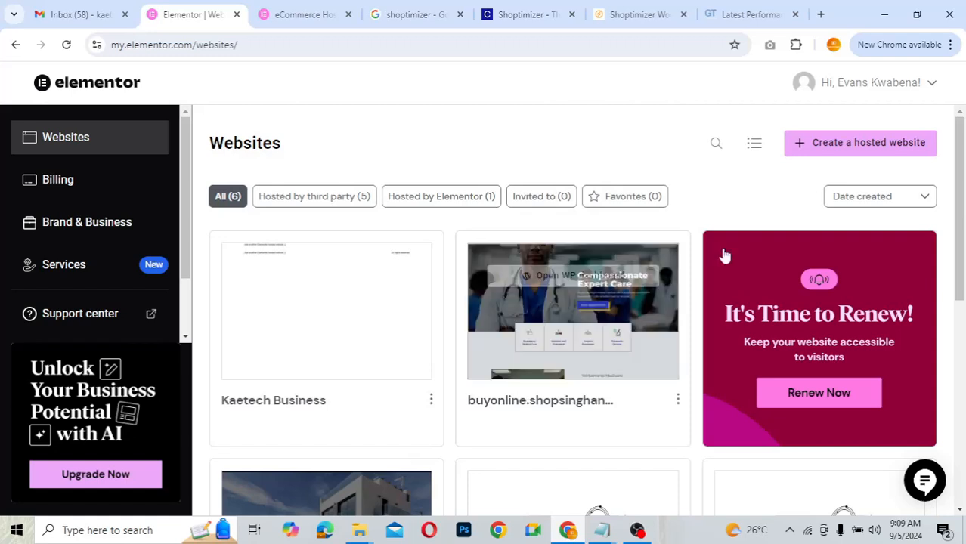
- Start a new hosted website using the existing WooCommerce Sell Pro subscription
{"action": "left_click", "coordinate": [851, 148]}
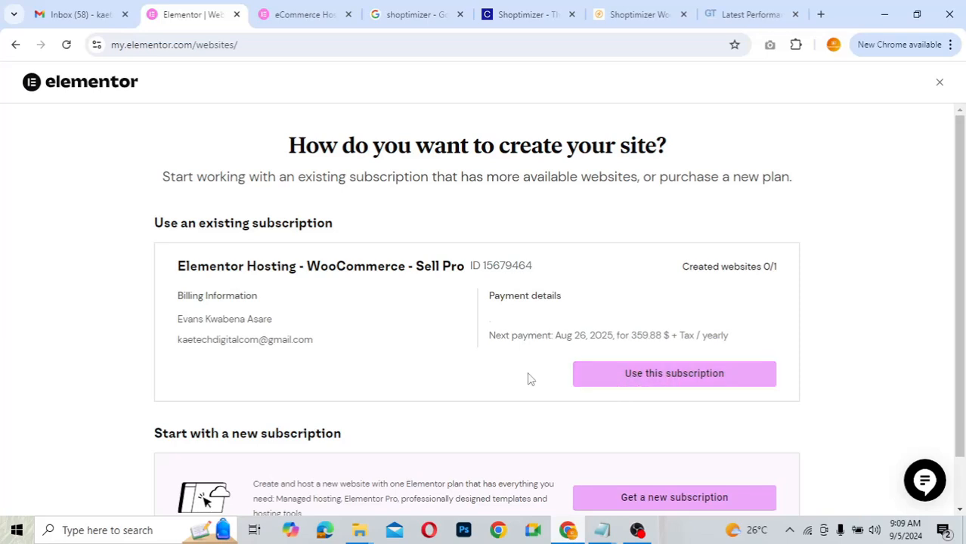
{"action": "scroll", "coordinate": [531, 379], "scroll_direction": "down", "scroll_amount": 1}
{"action": "scroll", "coordinate": [531, 379], "scroll_direction": "down", "scroll_amount": 1}
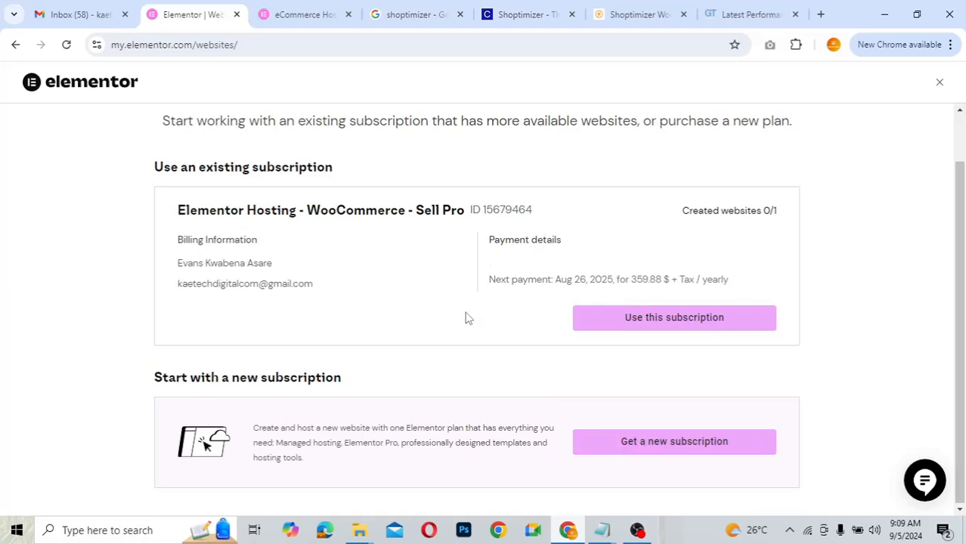
{"action": "scroll", "coordinate": [466, 317], "scroll_direction": "up", "scroll_amount": 1}
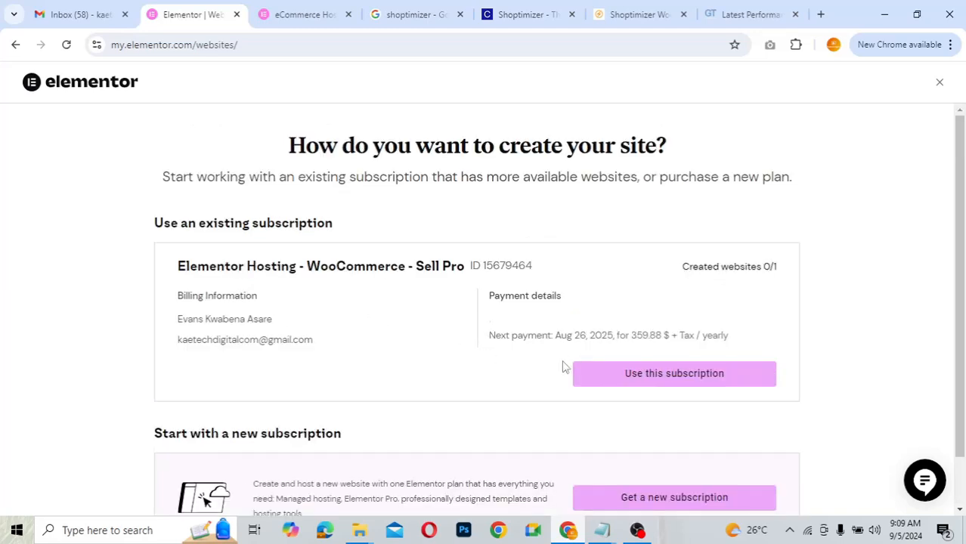
{"action": "left_click", "coordinate": [672, 380]}
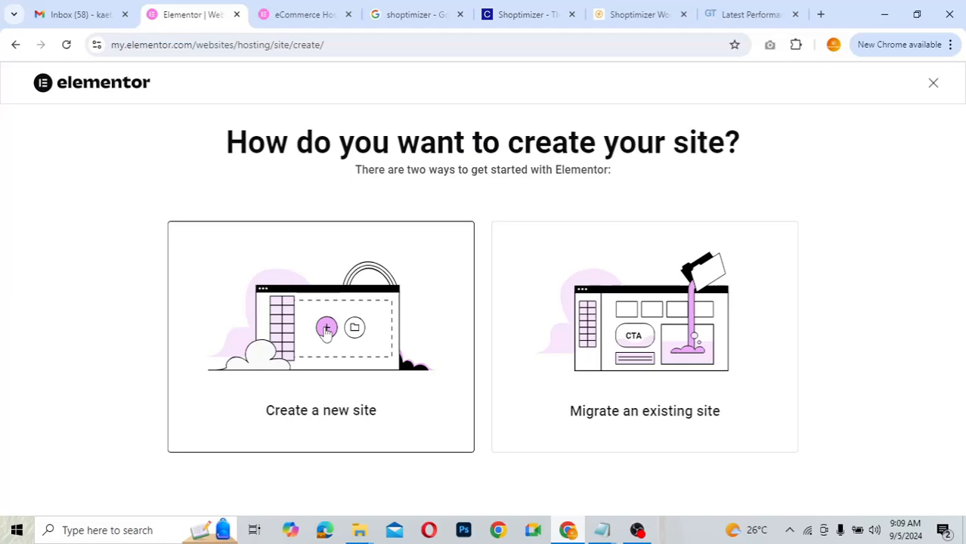
- Create a brand-new site and open its management Overview (1 of 4 steps done)
{"action": "left_click", "coordinate": [327, 333]}
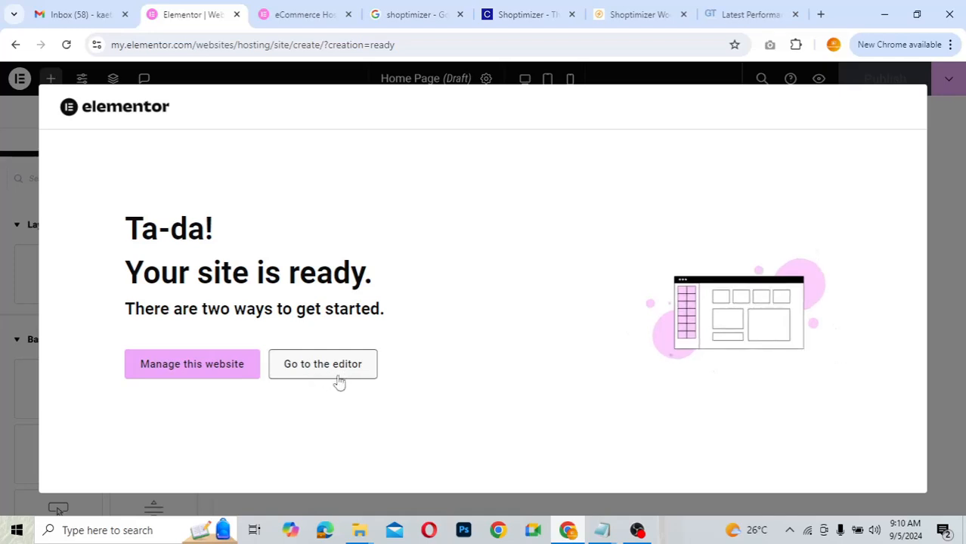
{"action": "left_click", "coordinate": [209, 372]}
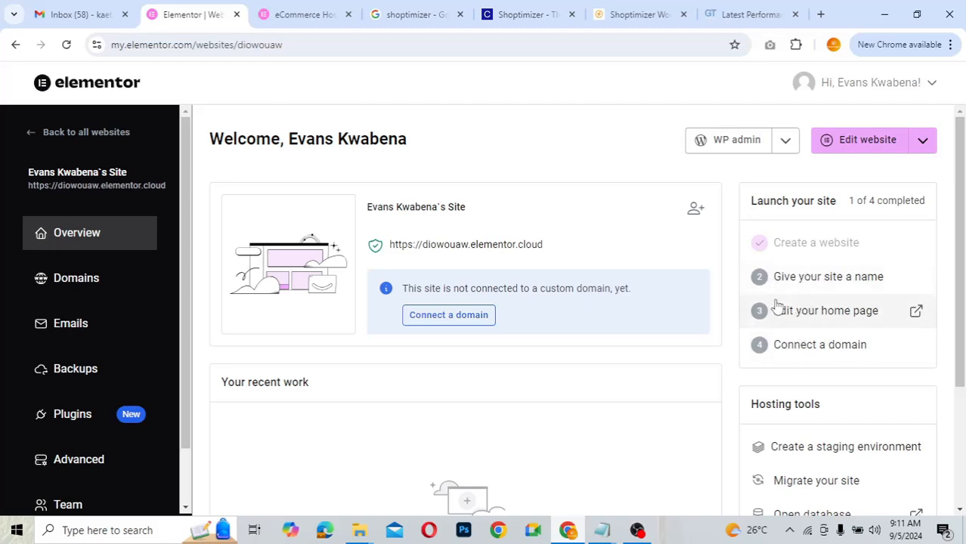
- Rename the new hosted site to 'Kaetech Shop' and save it
{"action": "left_click", "coordinate": [819, 278]}
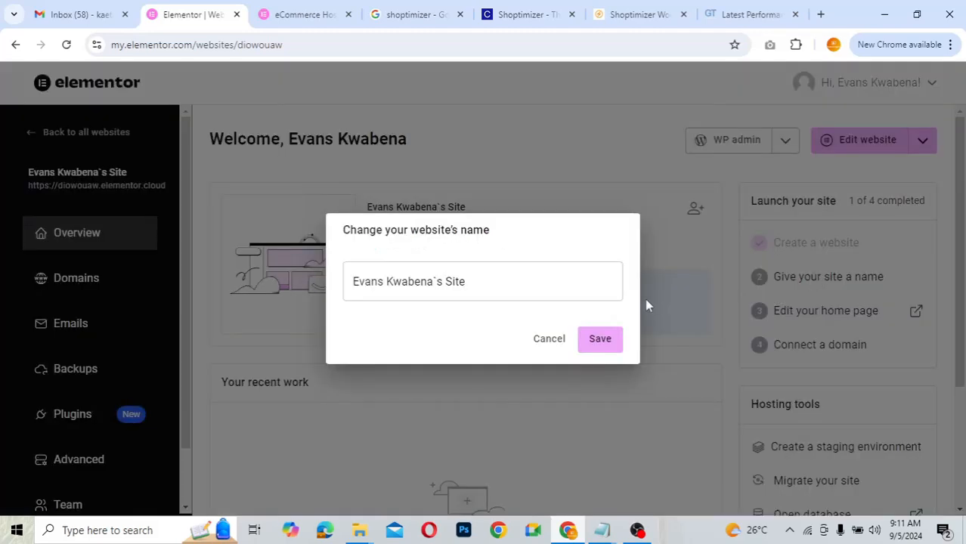
{"action": "triple_click", "coordinate": [478, 282]}
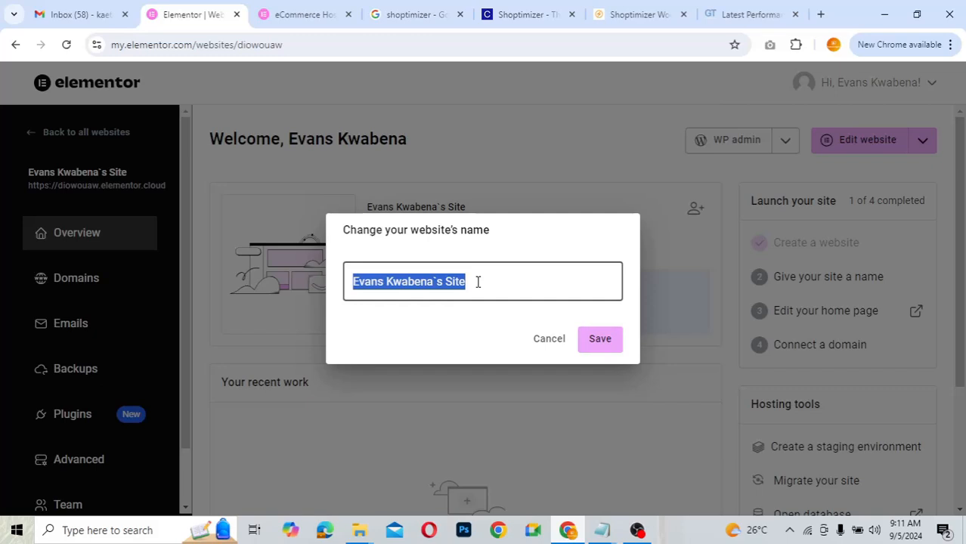
{"action": "type", "text": "Kaetech Shop"}
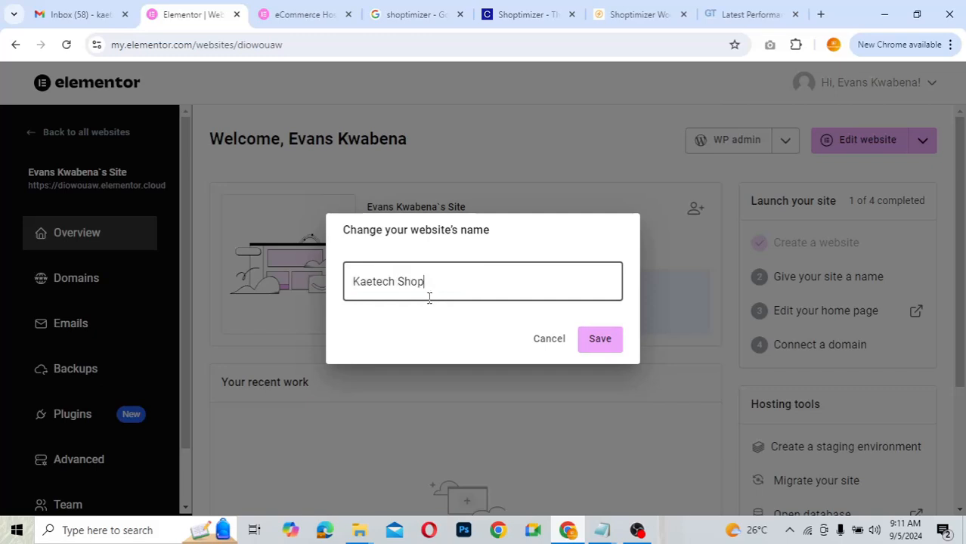
{"action": "left_click", "coordinate": [602, 342]}
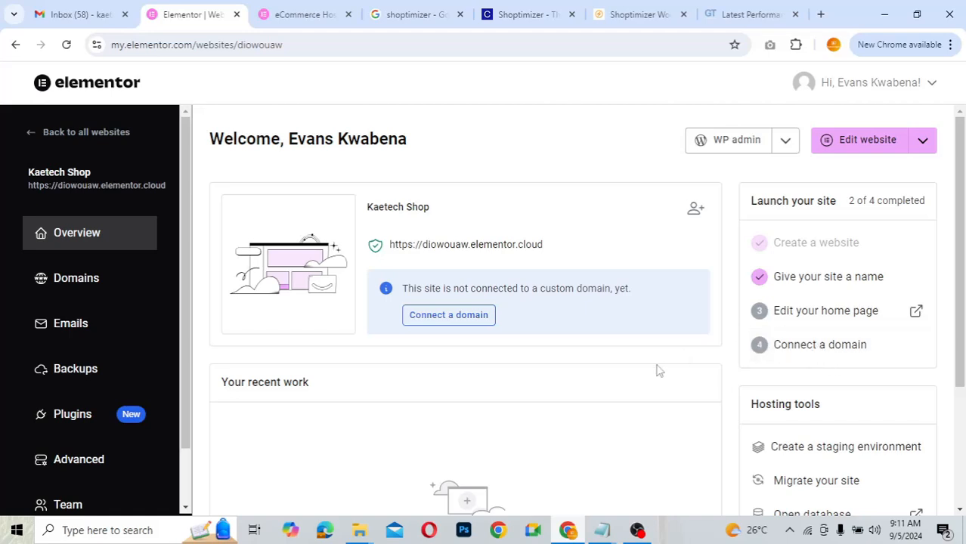
{"action": "scroll", "coordinate": [657, 371], "scroll_direction": "down", "scroll_amount": 1}
{"action": "scroll", "coordinate": [658, 370], "scroll_direction": "down", "scroll_amount": 3}
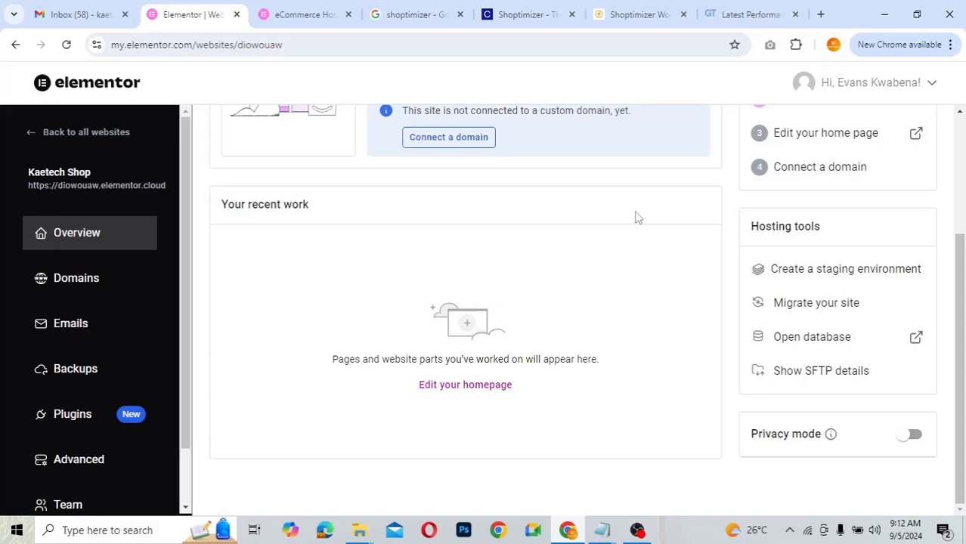
{"action": "scroll", "coordinate": [636, 217], "scroll_direction": "up", "scroll_amount": 2}
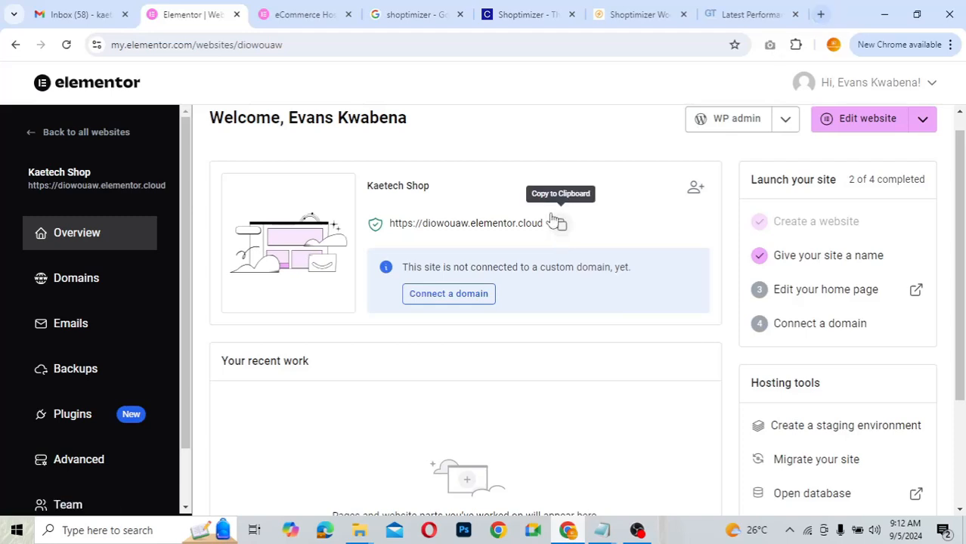
- Discard a stray Shoptimizer tab and copy the new site's address from Elementor
{"action": "left_click", "coordinate": [820, 15]}
{"action": "type", "text": "https://shoptimizerdemo.commercegurus.com/"}
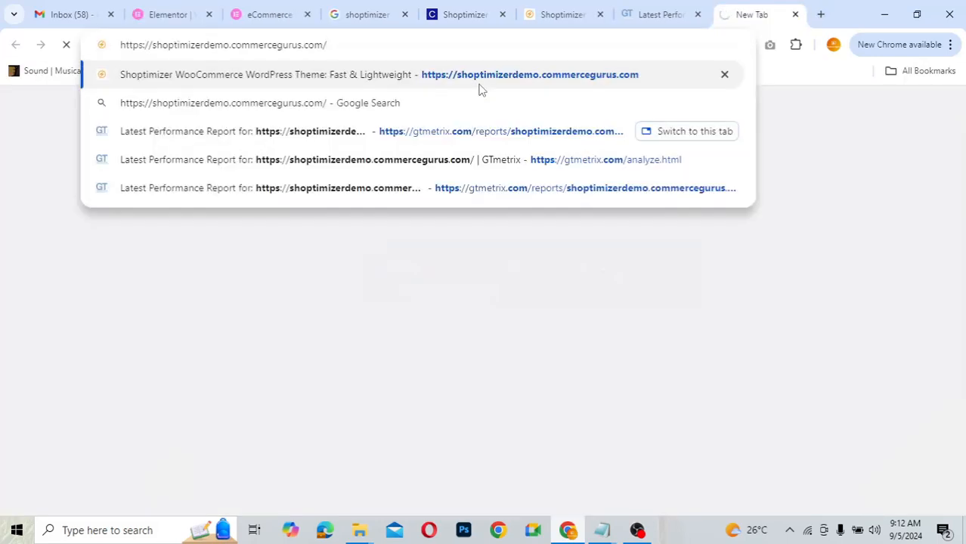
{"action": "key", "text": "Return"}
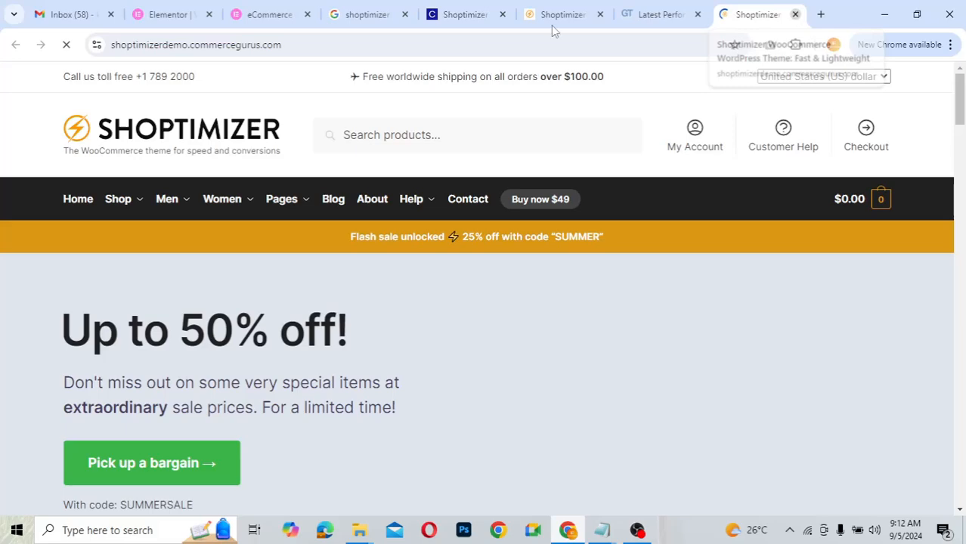
{"action": "left_click", "coordinate": [794, 15]}
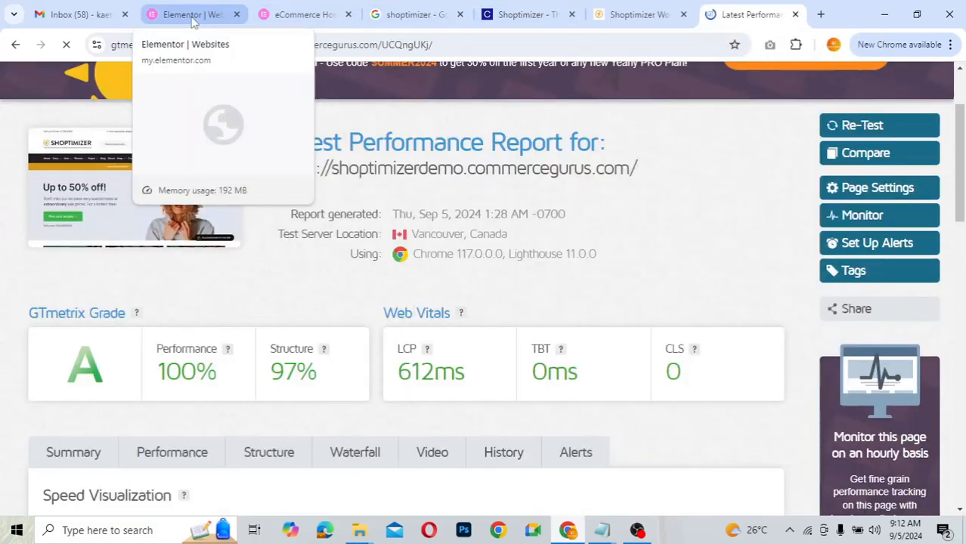
{"action": "left_click", "coordinate": [193, 22]}
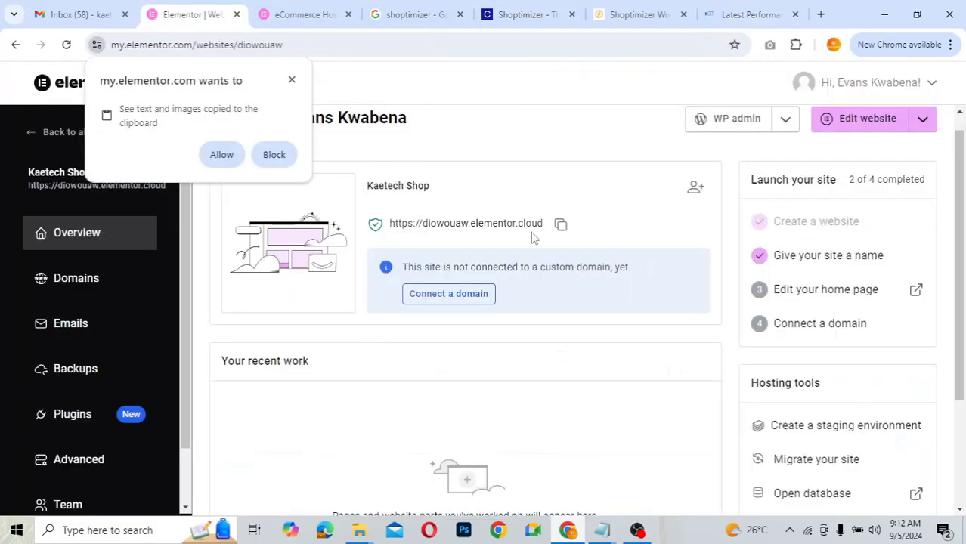
{"action": "left_click", "coordinate": [291, 81]}
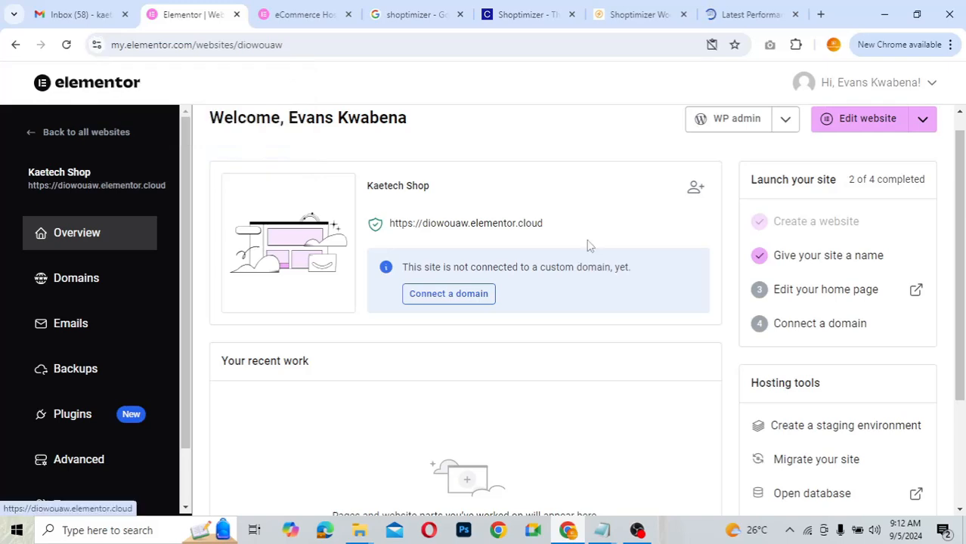
{"action": "left_click", "coordinate": [561, 227]}
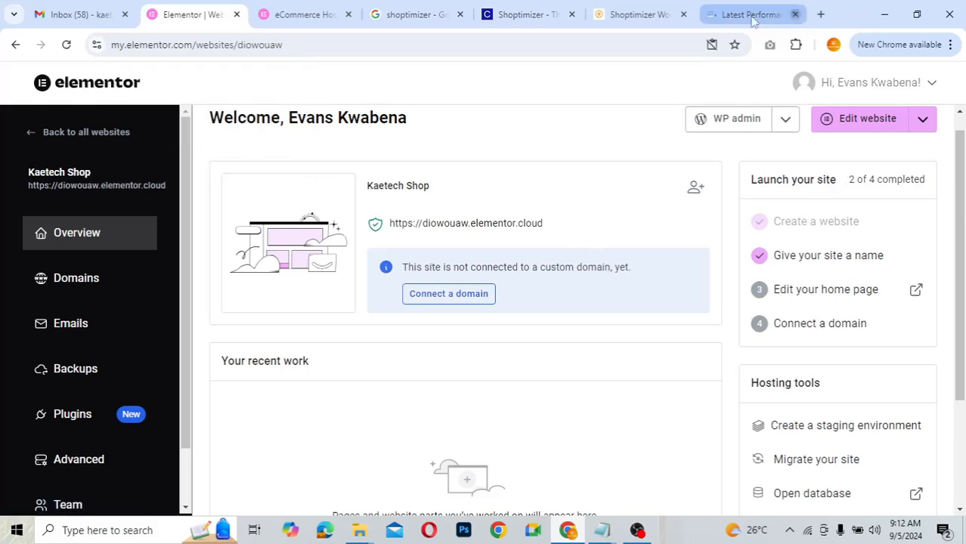
{"action": "left_click", "coordinate": [794, 14]}
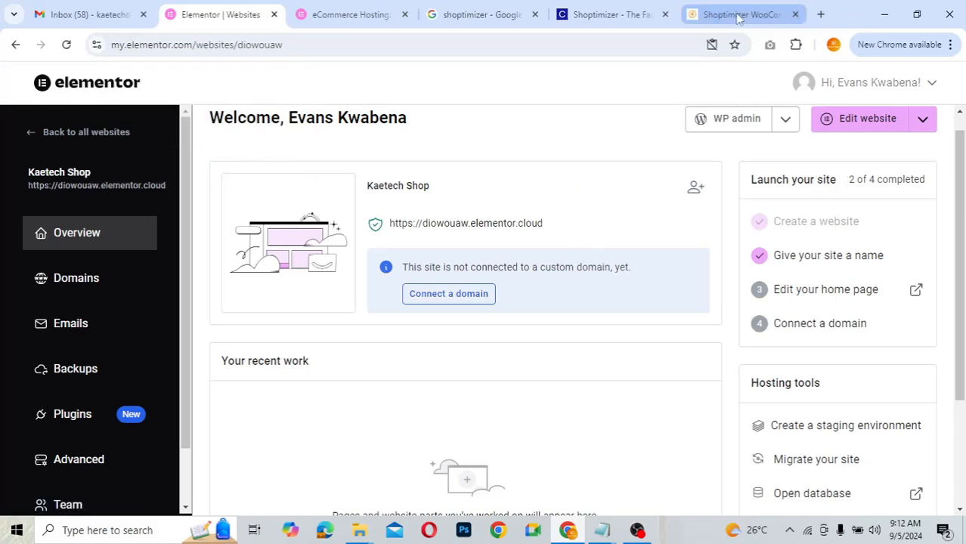
{"action": "left_click", "coordinate": [794, 14]}
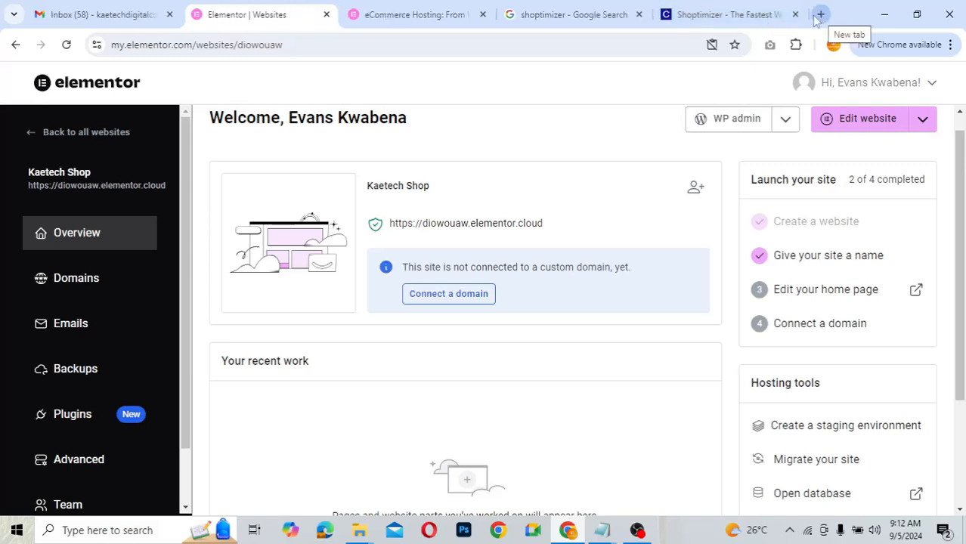
{"action": "left_click", "coordinate": [795, 15]}
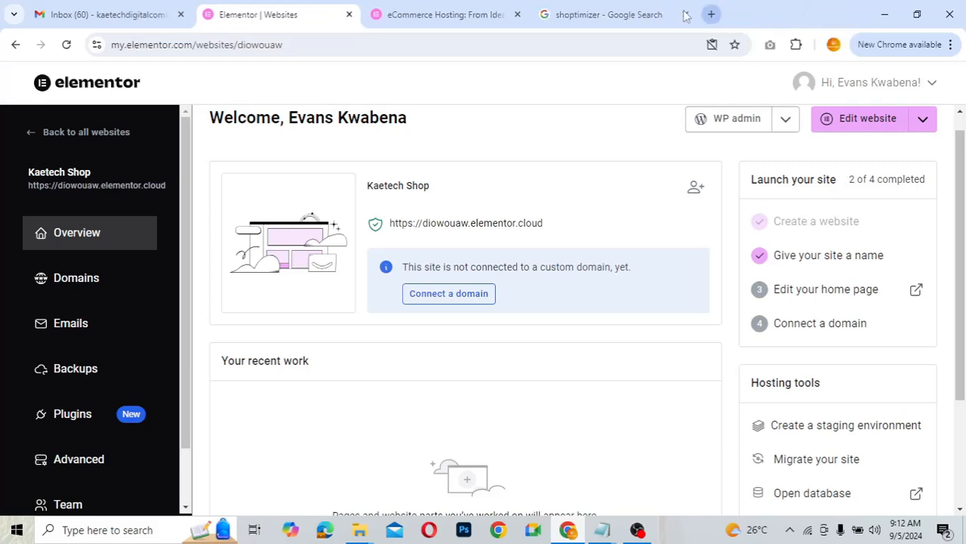
{"action": "left_click", "coordinate": [684, 14]}
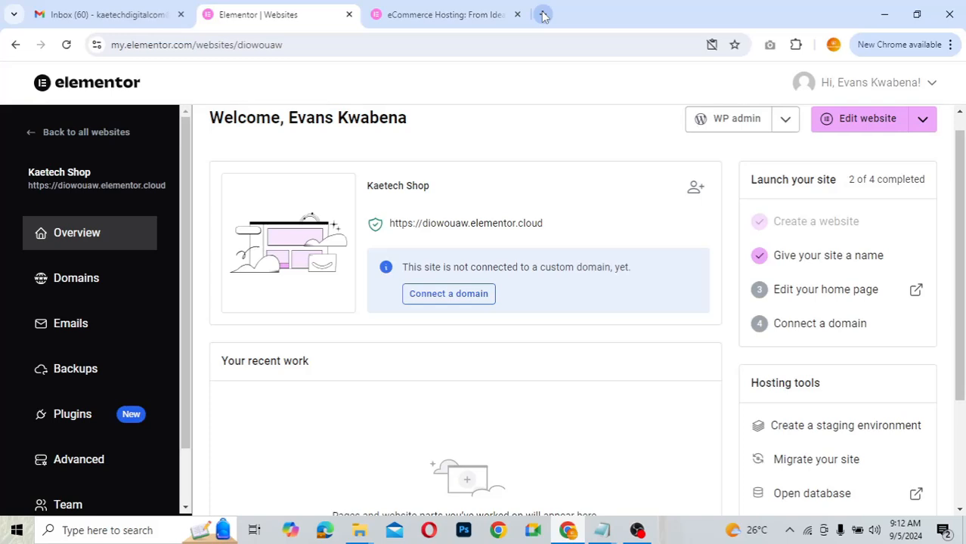
{"action": "left_click", "coordinate": [543, 16]}
{"action": "key", "text": "ctrl+v"}
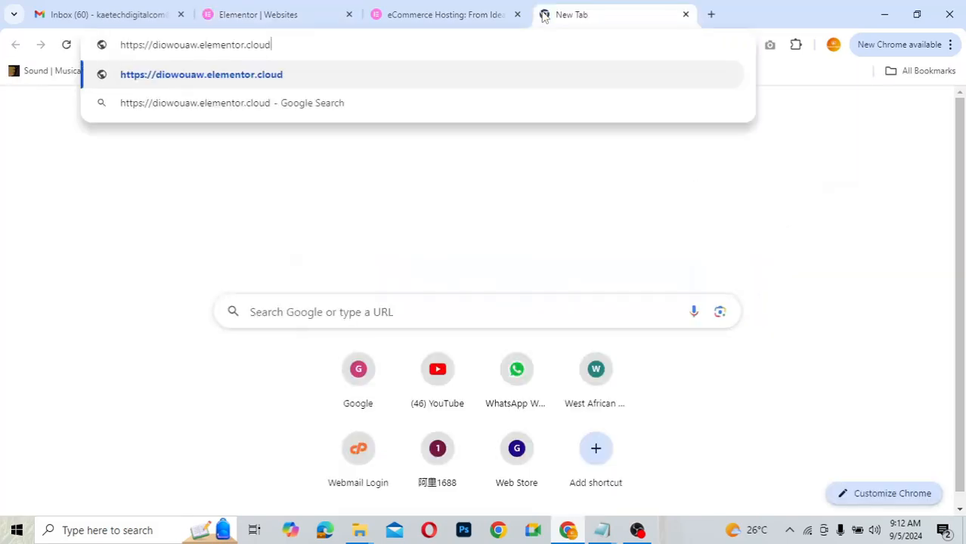
{"action": "key", "text": "Return"}
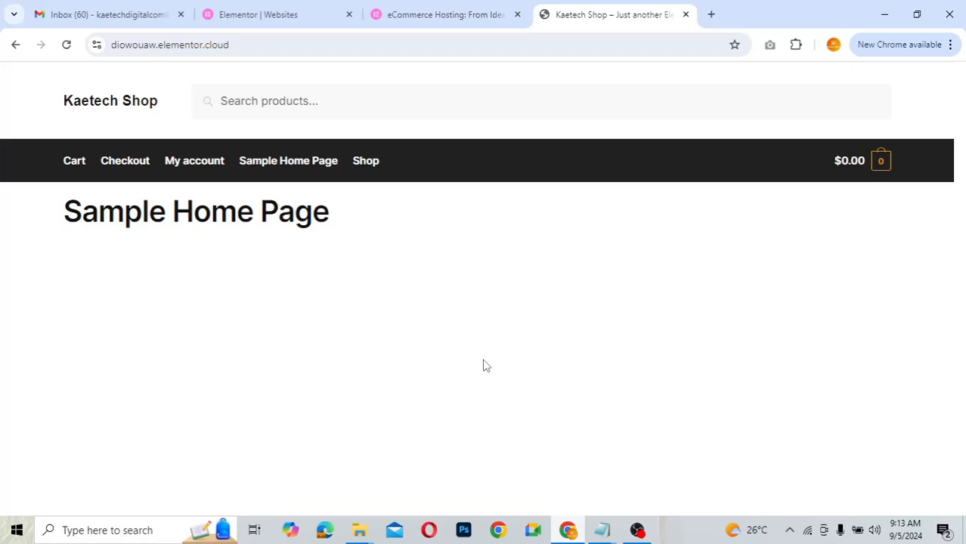
{"action": "left_click", "coordinate": [281, 16]}
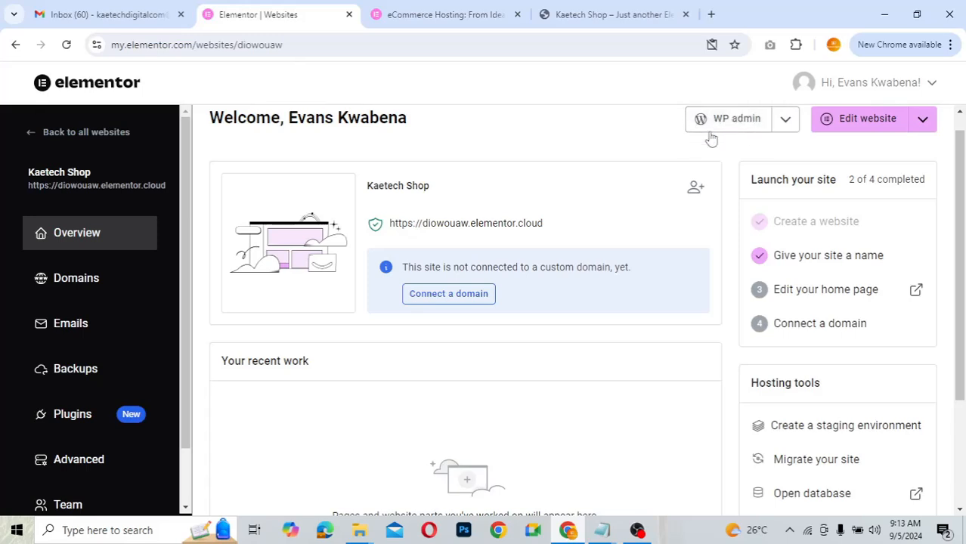
- Launch Kaetech Shop's WordPress admin Dashboard in a new tab from Elementor
{"action": "left_click", "coordinate": [786, 122]}
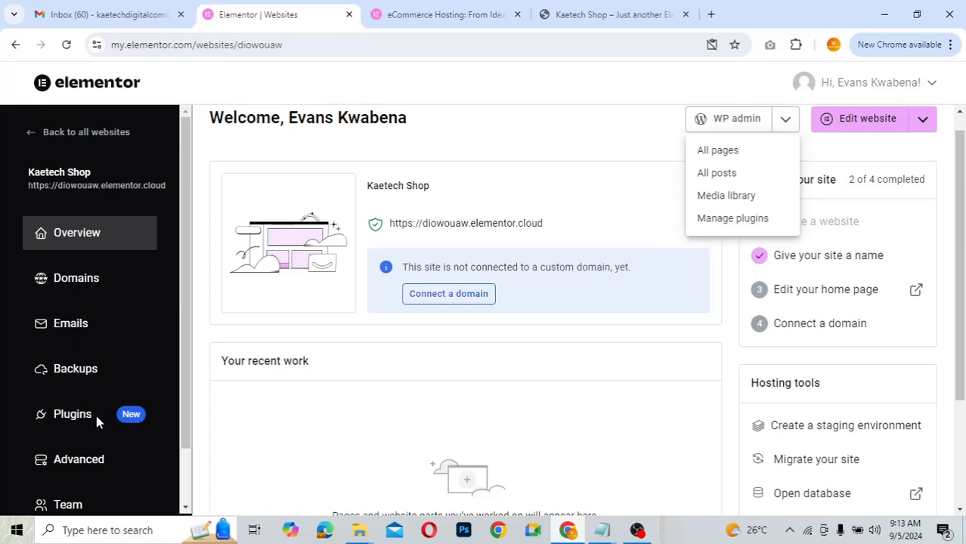
{"action": "left_click", "coordinate": [188, 500]}
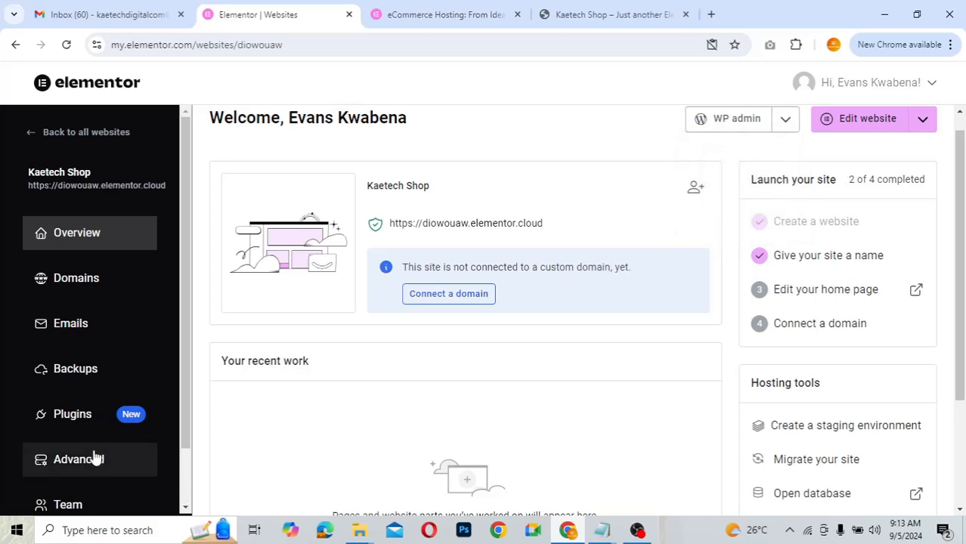
{"action": "scroll", "coordinate": [113, 423], "scroll_direction": "down", "scroll_amount": 2}
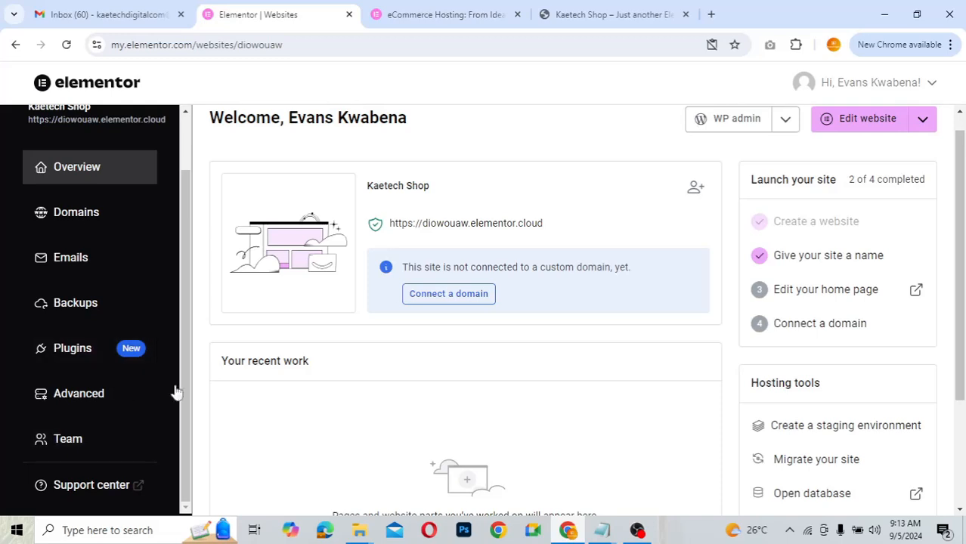
{"action": "left_click", "coordinate": [728, 121]}
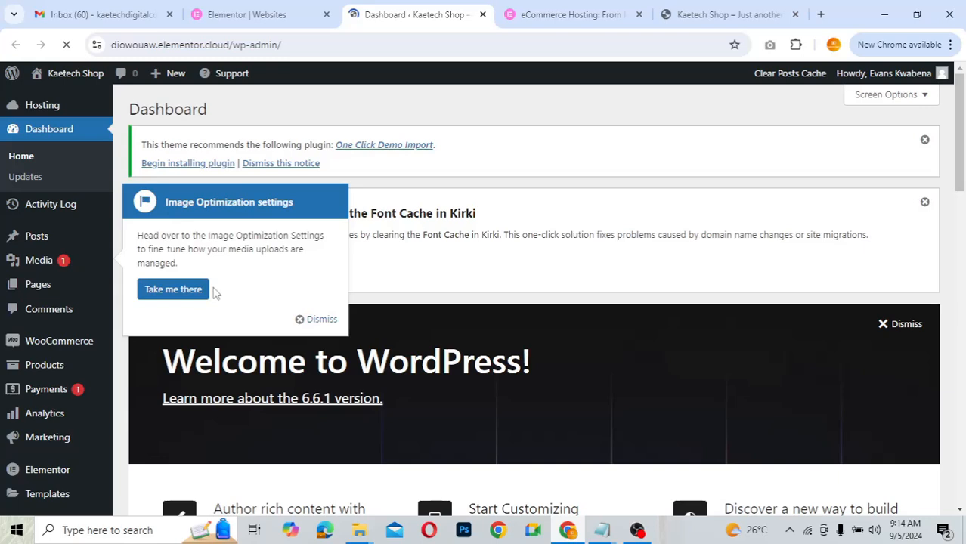
- Dismiss the Image Optimization settings tip on the WordPress Dashboard
{"action": "left_click", "coordinate": [321, 321]}
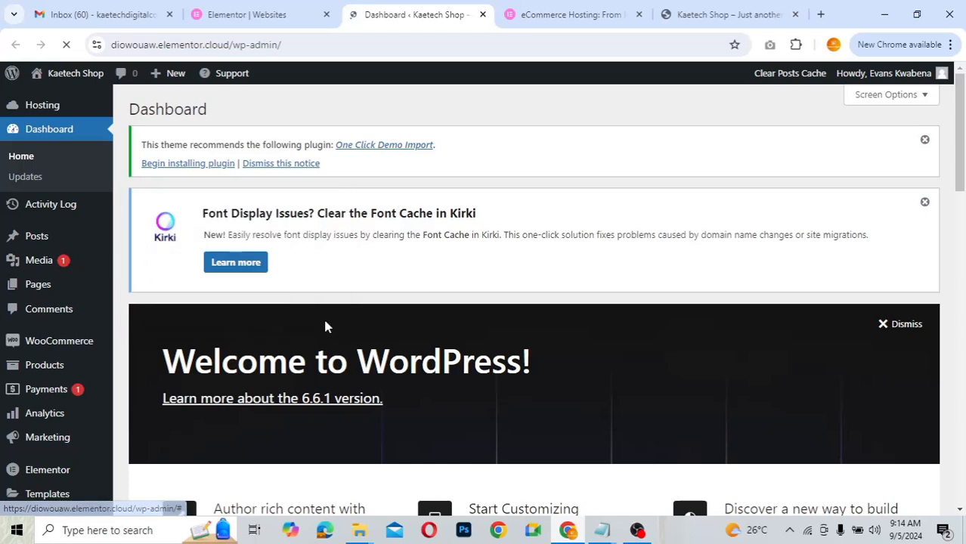
{"action": "scroll", "coordinate": [136, 323], "scroll_direction": "down", "scroll_amount": 3}
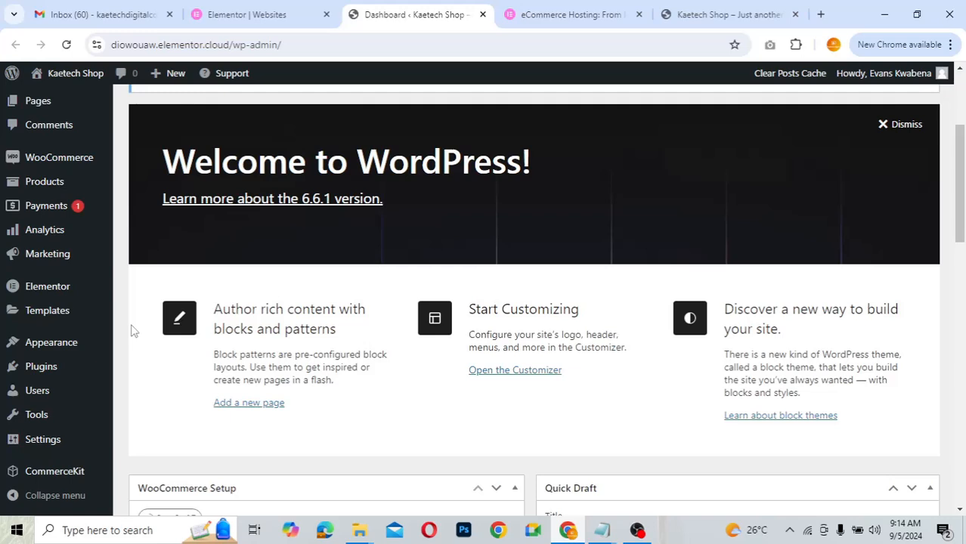
{"action": "mouse_move", "coordinate": [43, 366]}
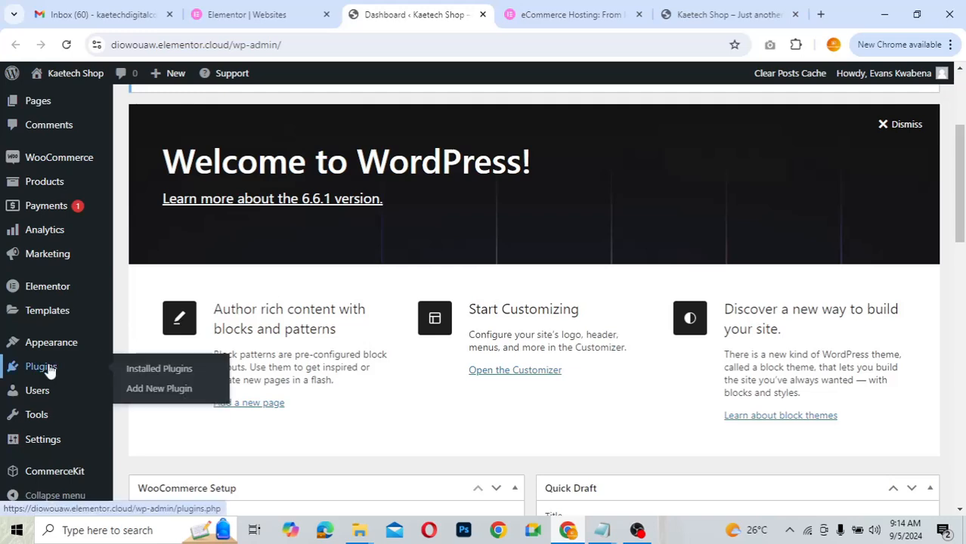
- Review the 8 installed plugins, including Elementor, Elementor Pro, CommerceKit and WooCommerce
{"action": "left_click", "coordinate": [155, 370]}
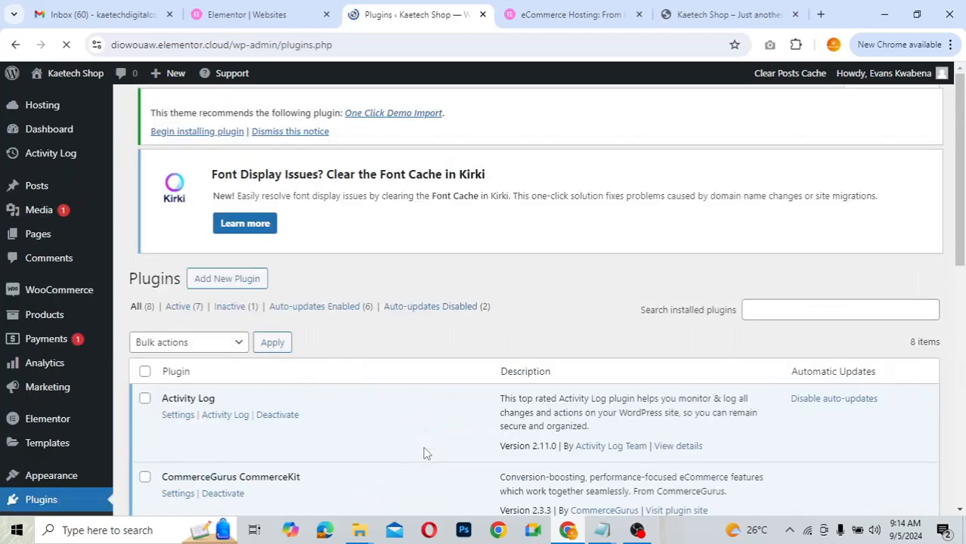
{"action": "scroll", "coordinate": [424, 452], "scroll_direction": "down", "scroll_amount": 7}
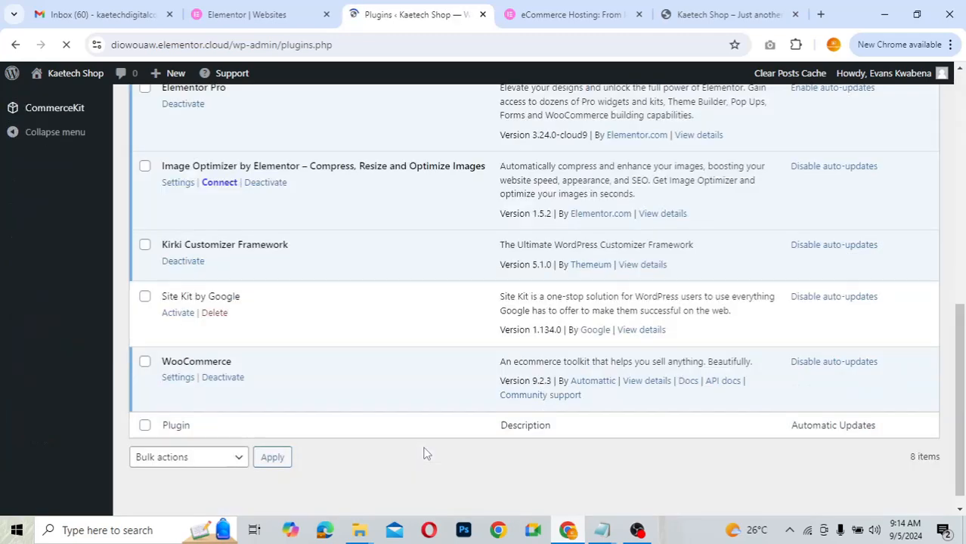
{"action": "scroll", "coordinate": [424, 453], "scroll_direction": "down", "scroll_amount": 1}
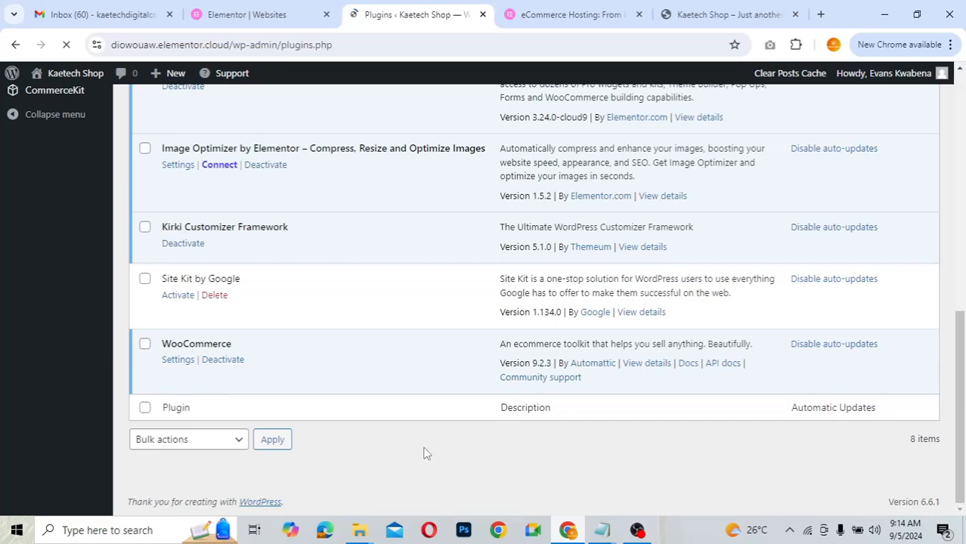
{"action": "scroll", "coordinate": [424, 453], "scroll_direction": "up", "scroll_amount": 1}
{"action": "scroll", "coordinate": [340, 382], "scroll_direction": "up", "scroll_amount": 1}
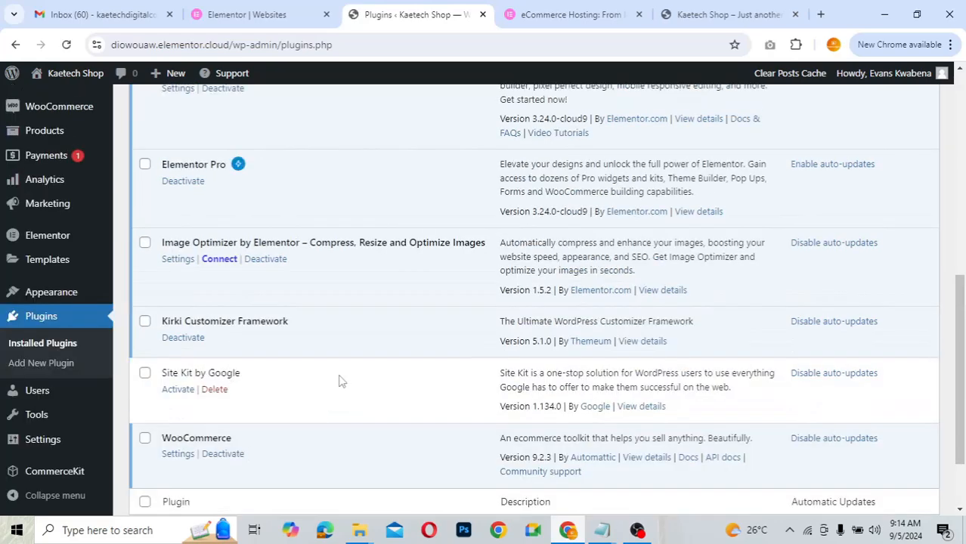
{"action": "scroll", "coordinate": [339, 383], "scroll_direction": "up", "scroll_amount": 1}
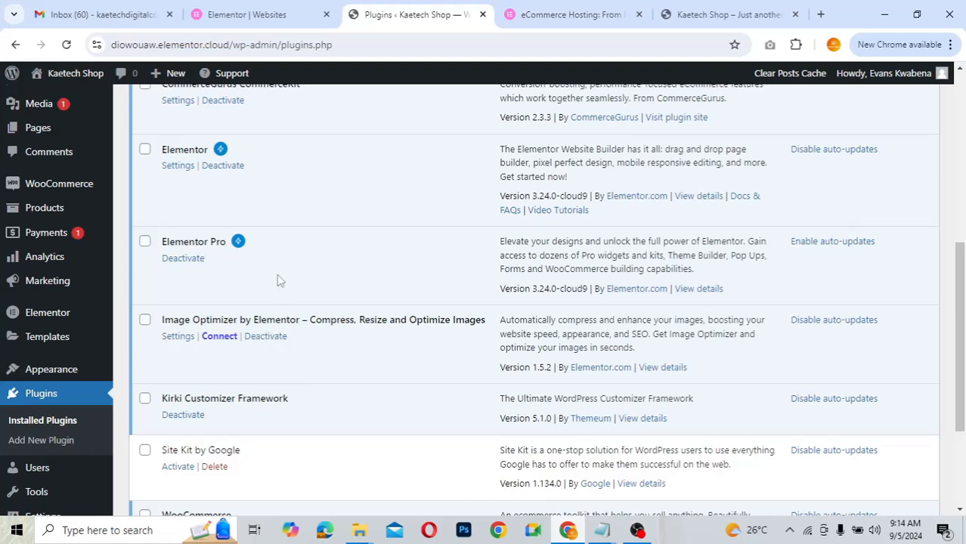
{"action": "scroll", "coordinate": [276, 278], "scroll_direction": "up", "scroll_amount": 1}
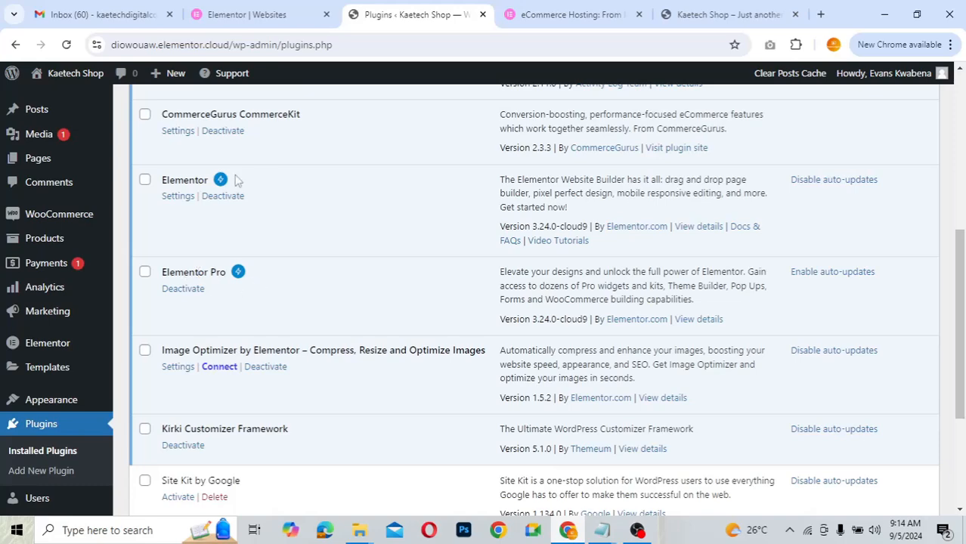
{"action": "scroll", "coordinate": [346, 204], "scroll_direction": "up", "scroll_amount": 3}
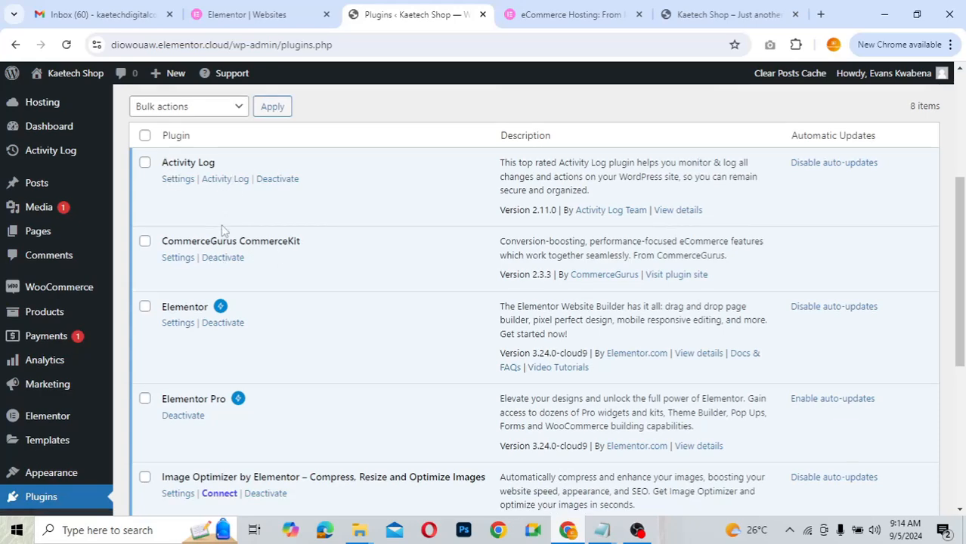
{"action": "scroll", "coordinate": [222, 230], "scroll_direction": "down", "scroll_amount": 3}
{"action": "mouse_move", "coordinate": [43, 300]}
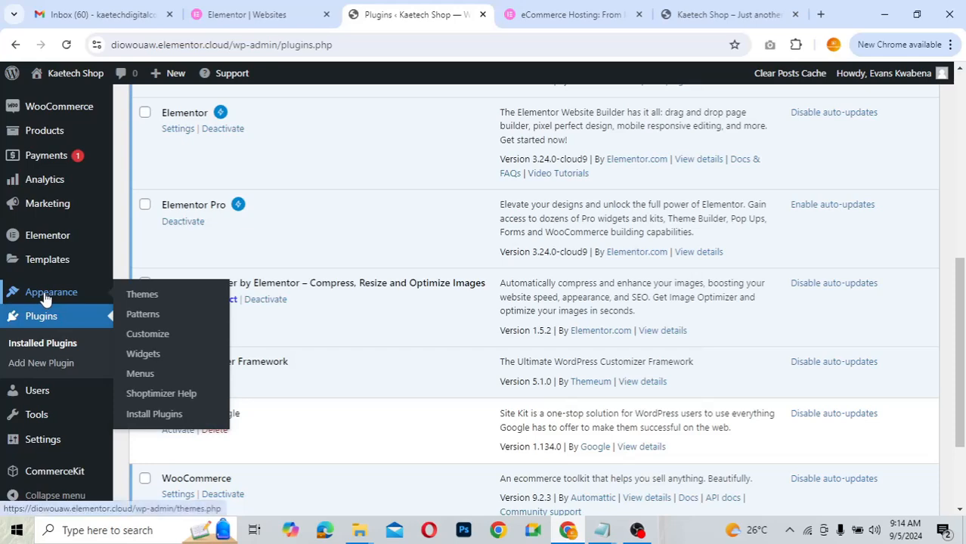
- Review the installed themes: Shoptimizer (active) and Hello, plus the One Click Demo Import notice
{"action": "left_click", "coordinate": [153, 295]}
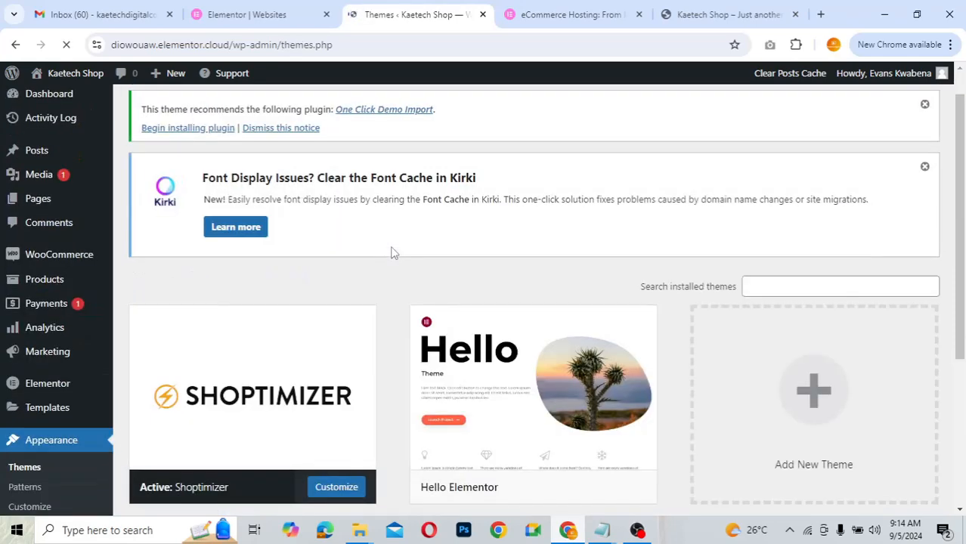
{"action": "scroll", "coordinate": [391, 253], "scroll_direction": "down", "scroll_amount": 2}
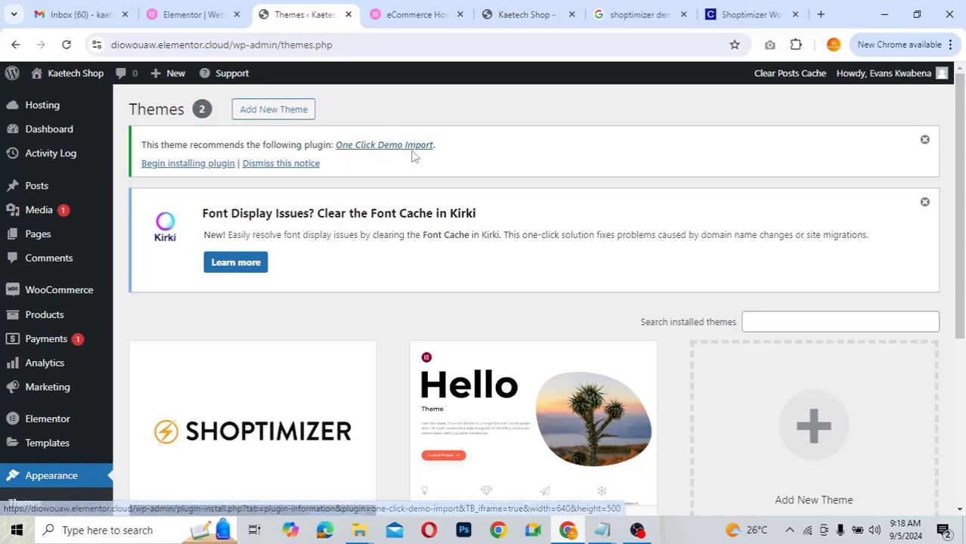
- Install and activate the recommended One Click Demo Import plugin 3.2.1
{"action": "left_click", "coordinate": [204, 171]}
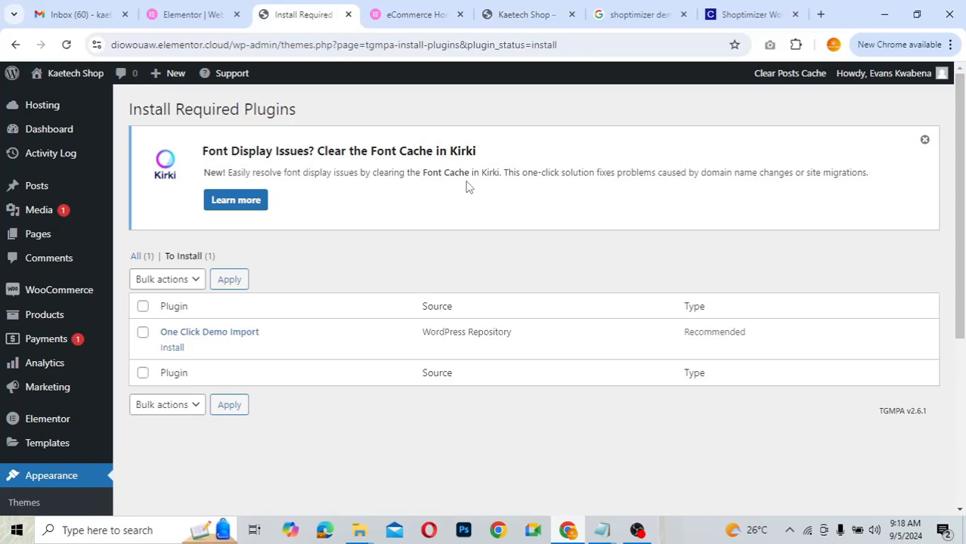
{"action": "left_click", "coordinate": [171, 348]}
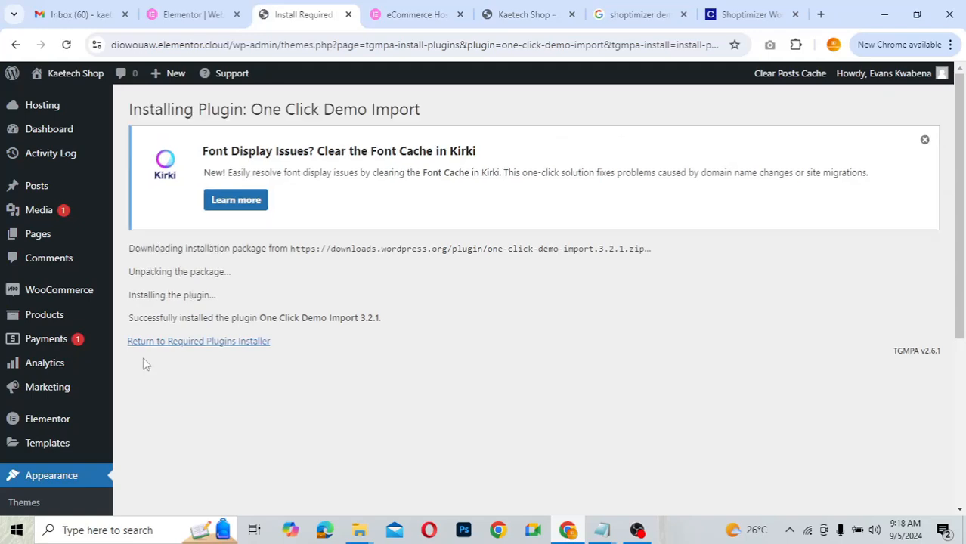
{"action": "left_click", "coordinate": [206, 344]}
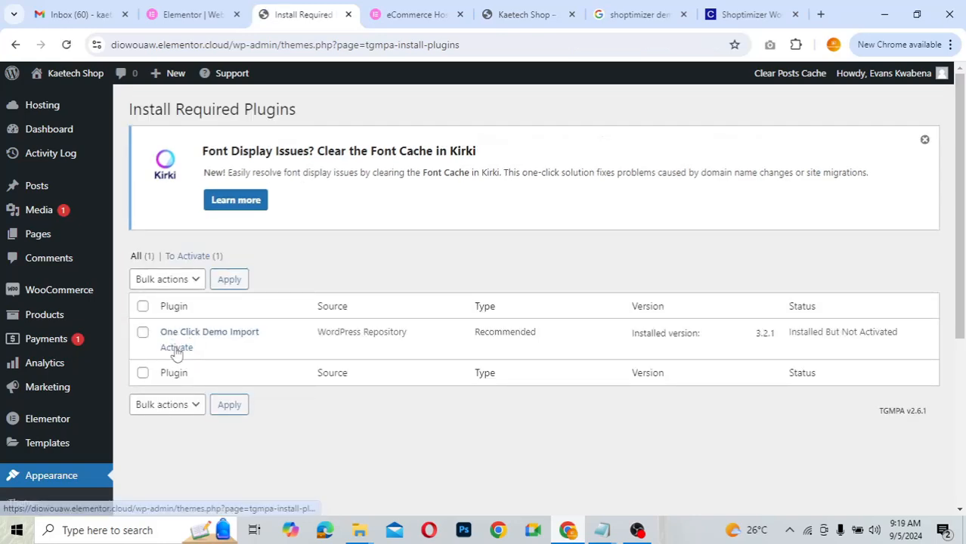
{"action": "left_click", "coordinate": [176, 349]}
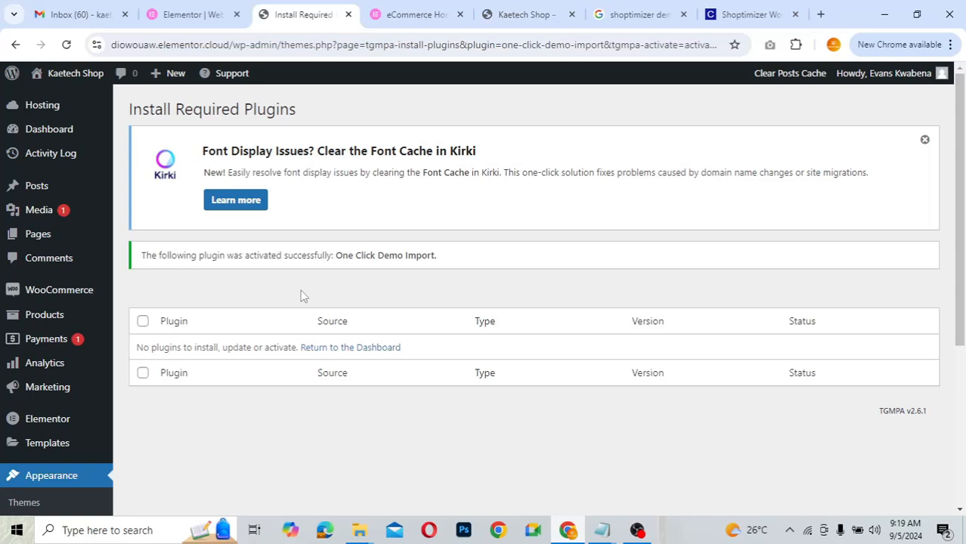
{"action": "scroll", "coordinate": [300, 296], "scroll_direction": "down", "scroll_amount": 2}
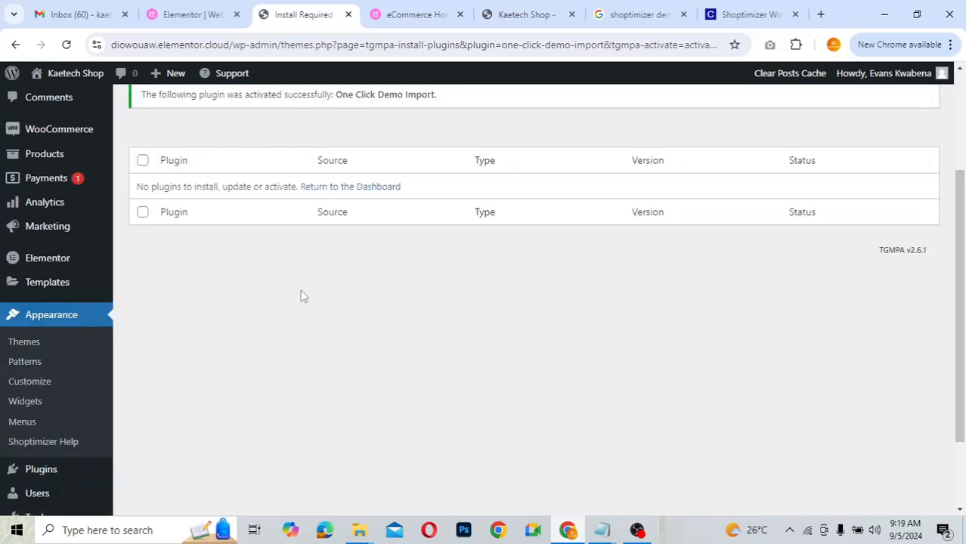
{"action": "scroll", "coordinate": [300, 296], "scroll_direction": "down", "scroll_amount": 2}
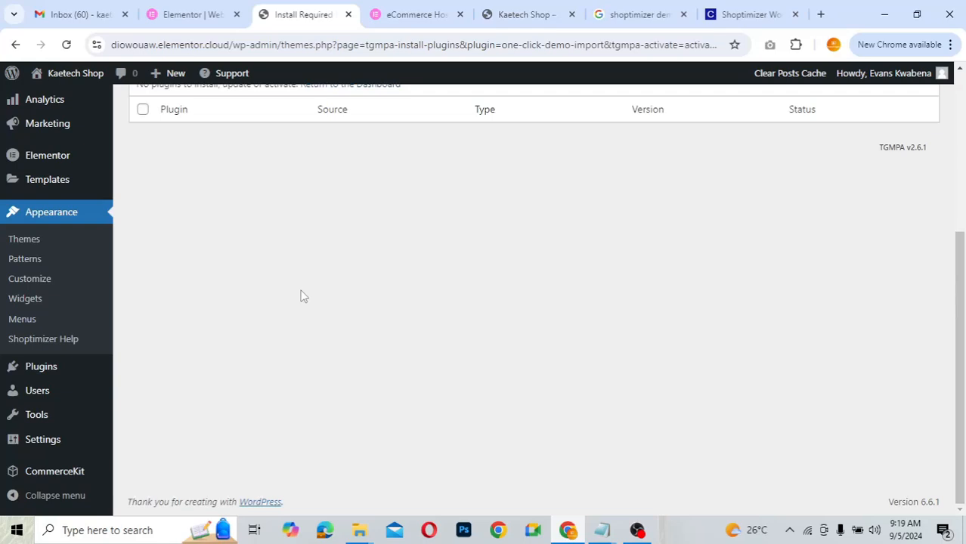
{"action": "scroll", "coordinate": [300, 296], "scroll_direction": "up", "scroll_amount": 2}
{"action": "scroll", "coordinate": [300, 296], "scroll_direction": "up", "scroll_amount": 1}
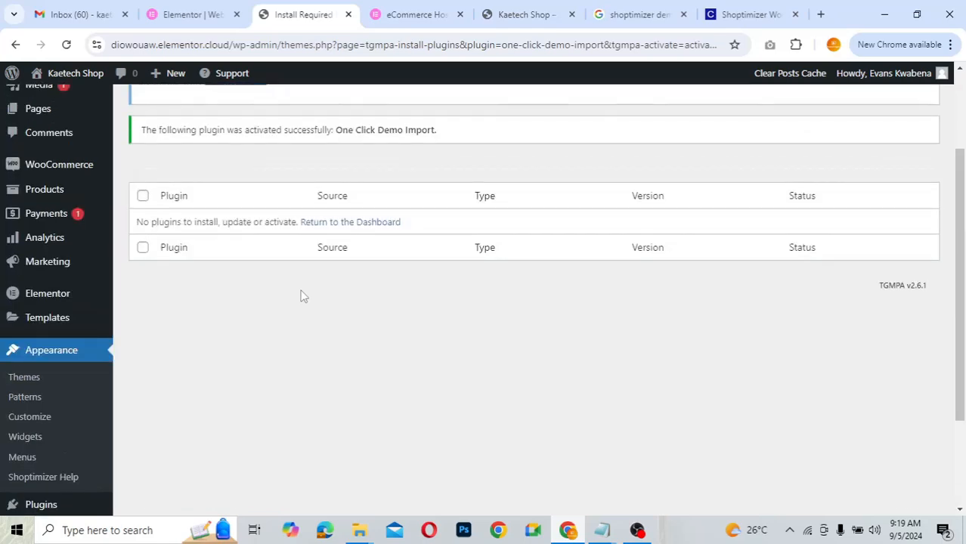
{"action": "scroll", "coordinate": [300, 297], "scroll_direction": "up", "scroll_amount": 1}
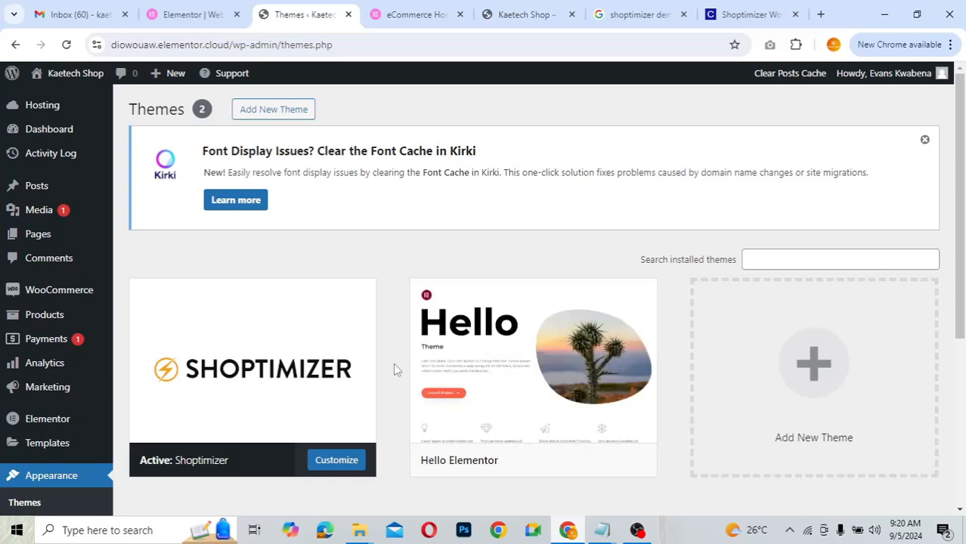
{"action": "scroll", "coordinate": [395, 368], "scroll_direction": "down", "scroll_amount": 3}
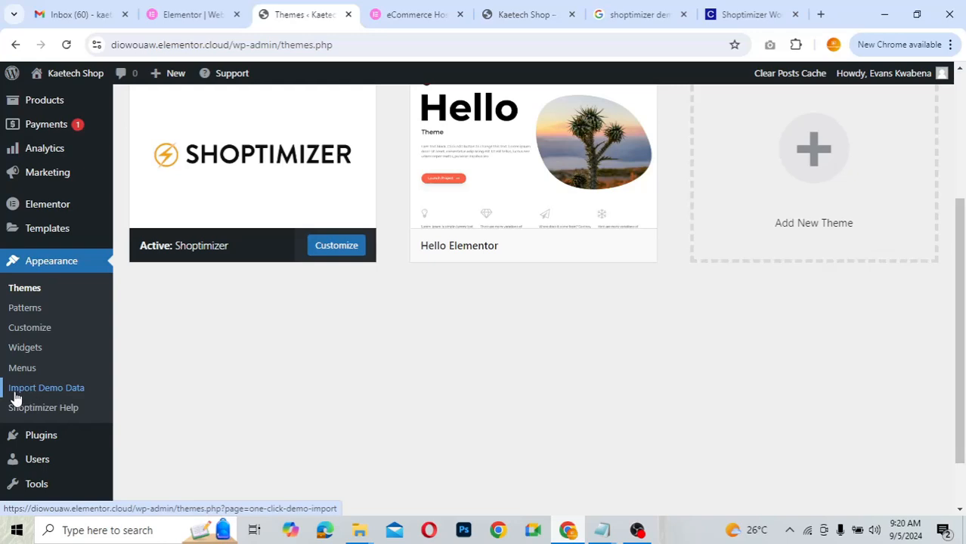
{"action": "left_click", "coordinate": [55, 391]}
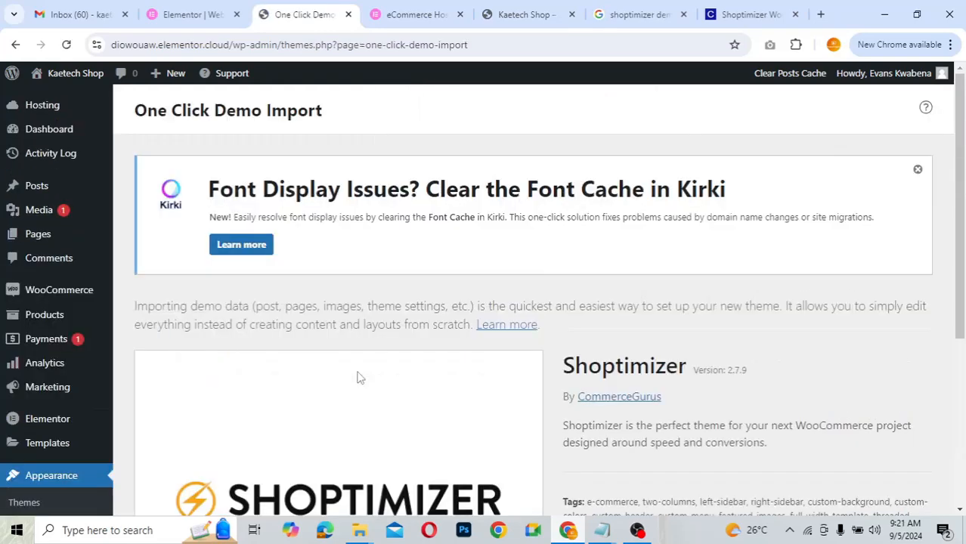
{"action": "scroll", "coordinate": [591, 387], "scroll_direction": "down", "scroll_amount": 1}
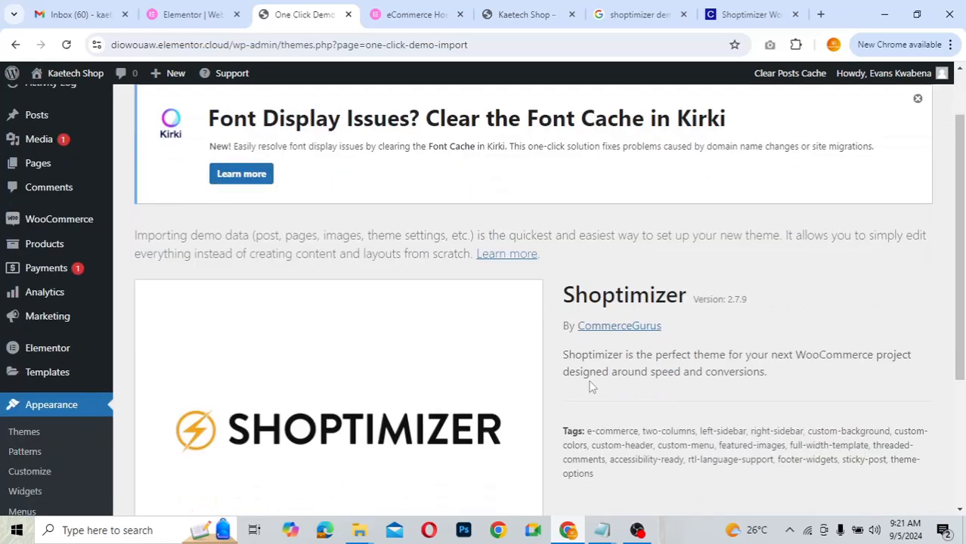
{"action": "scroll", "coordinate": [592, 386], "scroll_direction": "up", "scroll_amount": 1}
{"action": "scroll", "coordinate": [591, 386], "scroll_direction": "down", "scroll_amount": 1}
{"action": "scroll", "coordinate": [591, 387], "scroll_direction": "down", "scroll_amount": 2}
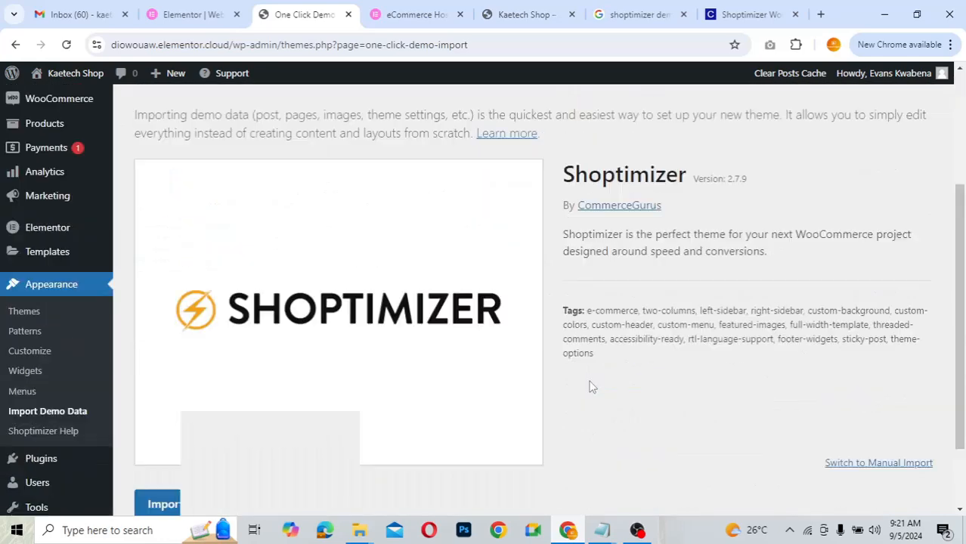
{"action": "scroll", "coordinate": [588, 386], "scroll_direction": "up", "scroll_amount": 1}
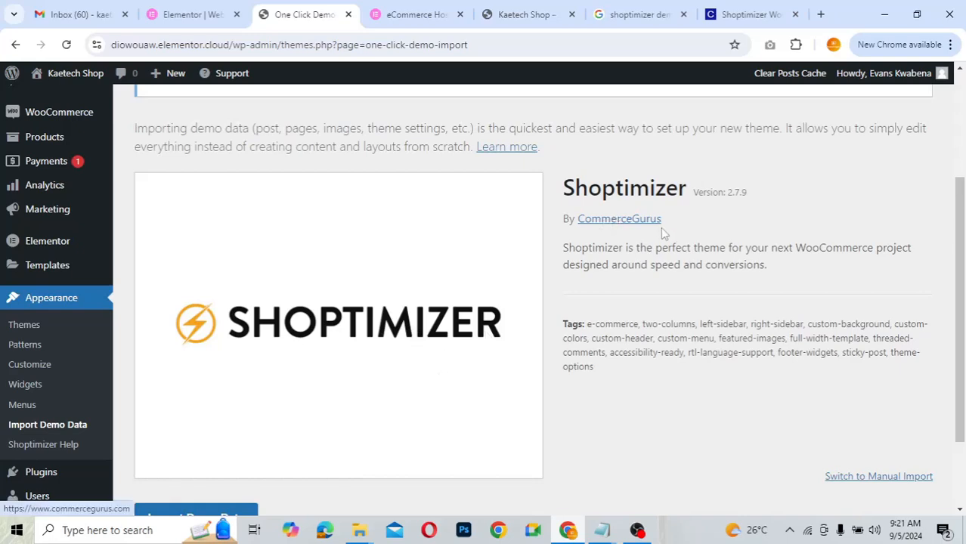
{"action": "scroll", "coordinate": [532, 371], "scroll_direction": "down", "scroll_amount": 1}
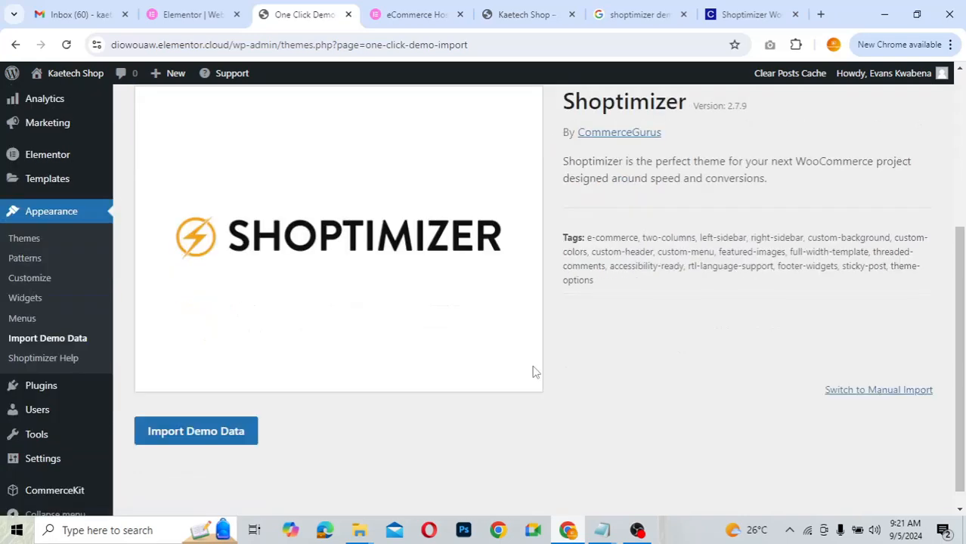
- Import the Shoptimizer demo data with WPForms, All in One SEO and MonsterInsights enabled
{"action": "left_click", "coordinate": [213, 429]}
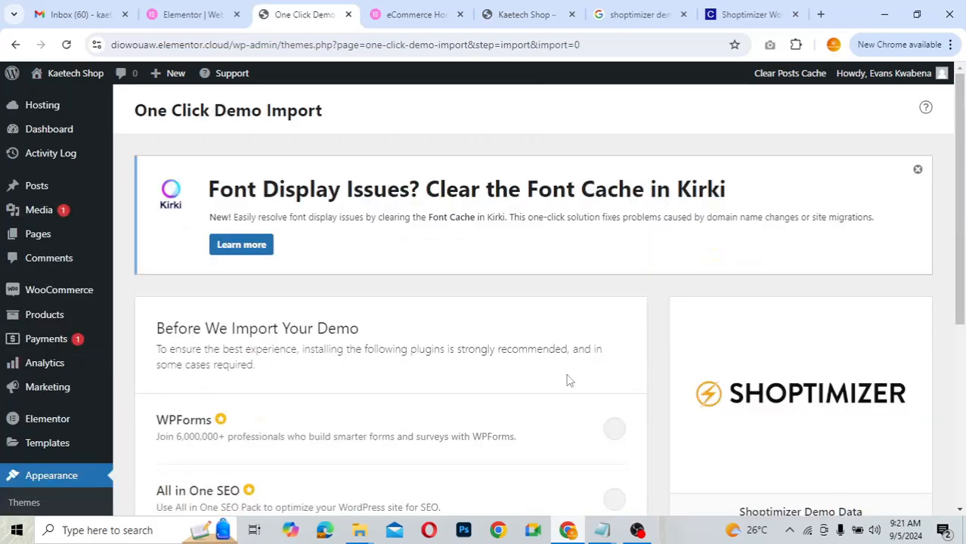
{"action": "scroll", "coordinate": [668, 417], "scroll_direction": "down", "scroll_amount": 3}
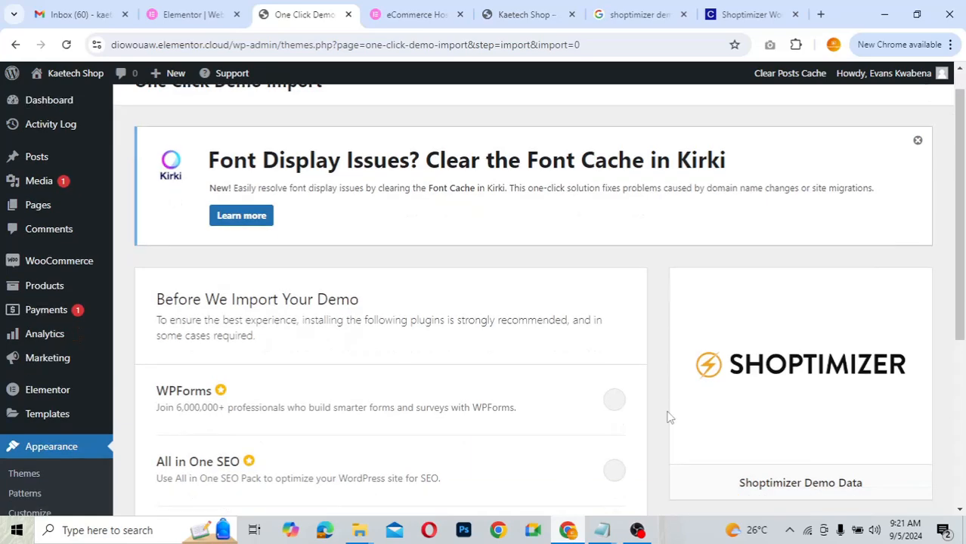
{"action": "scroll", "coordinate": [668, 417], "scroll_direction": "down", "scroll_amount": 1}
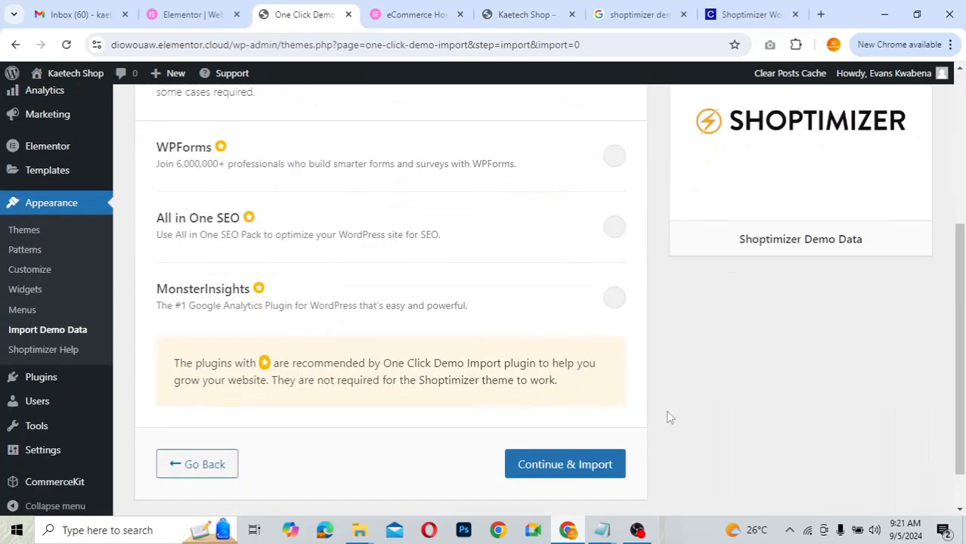
{"action": "scroll", "coordinate": [668, 417], "scroll_direction": "up", "scroll_amount": 1}
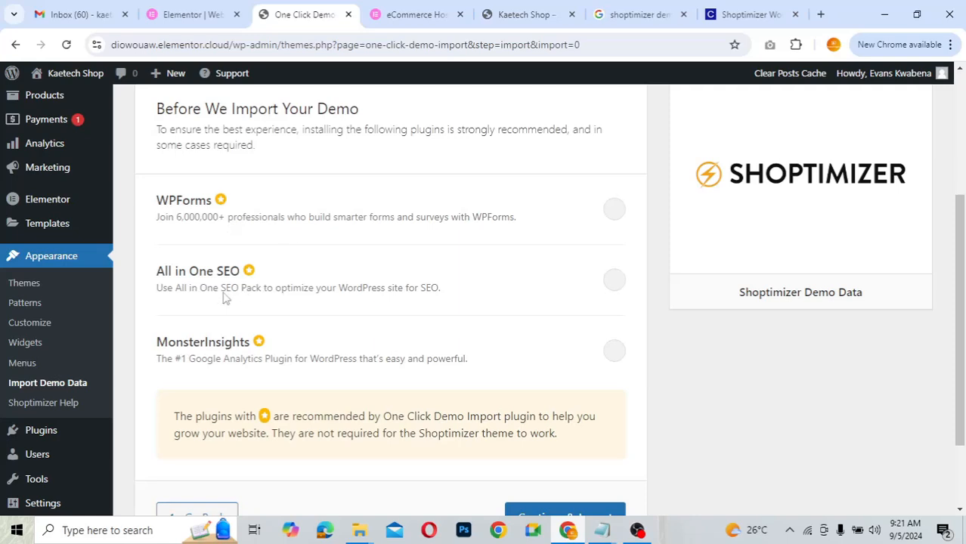
{"action": "scroll", "coordinate": [372, 374], "scroll_direction": "down", "scroll_amount": 2}
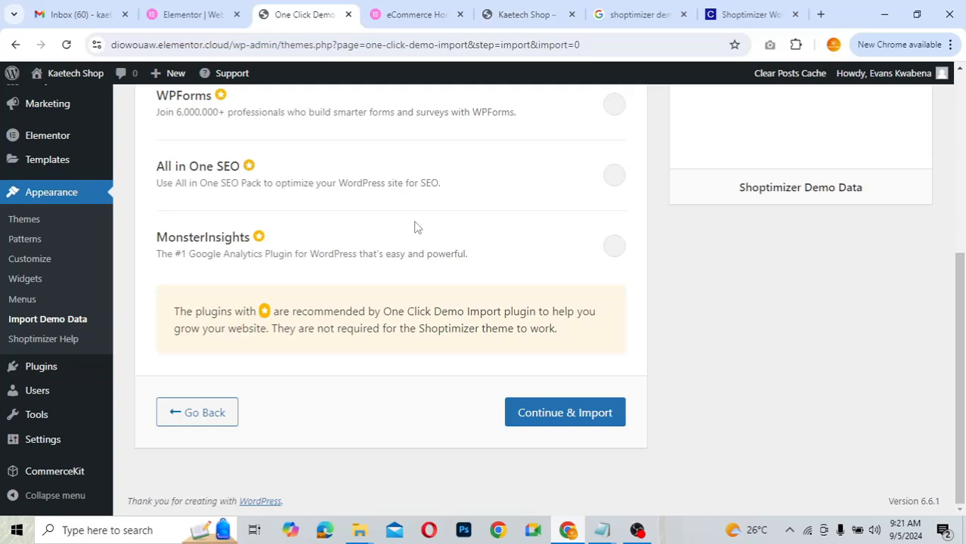
{"action": "scroll", "coordinate": [493, 266], "scroll_direction": "up", "scroll_amount": 1}
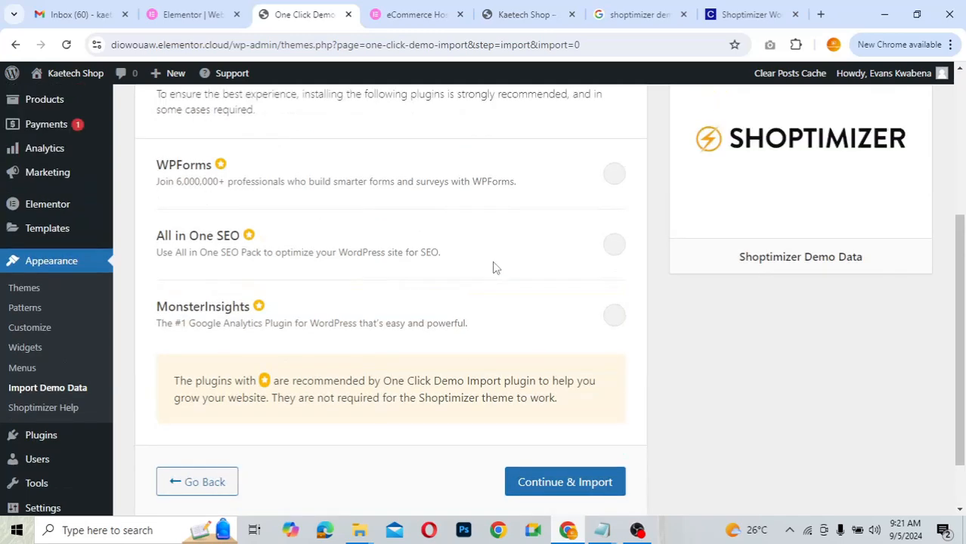
{"action": "left_click", "coordinate": [615, 177]}
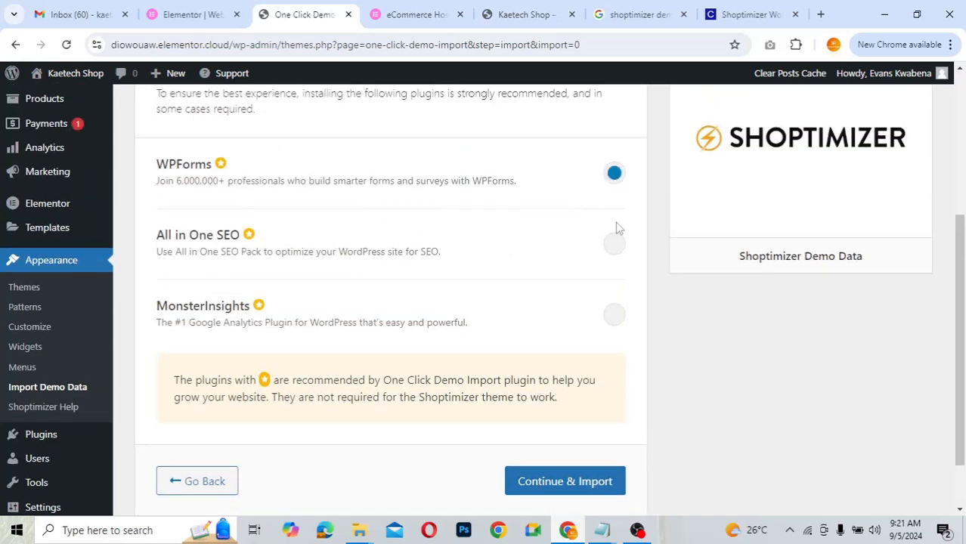
{"action": "left_click", "coordinate": [615, 248]}
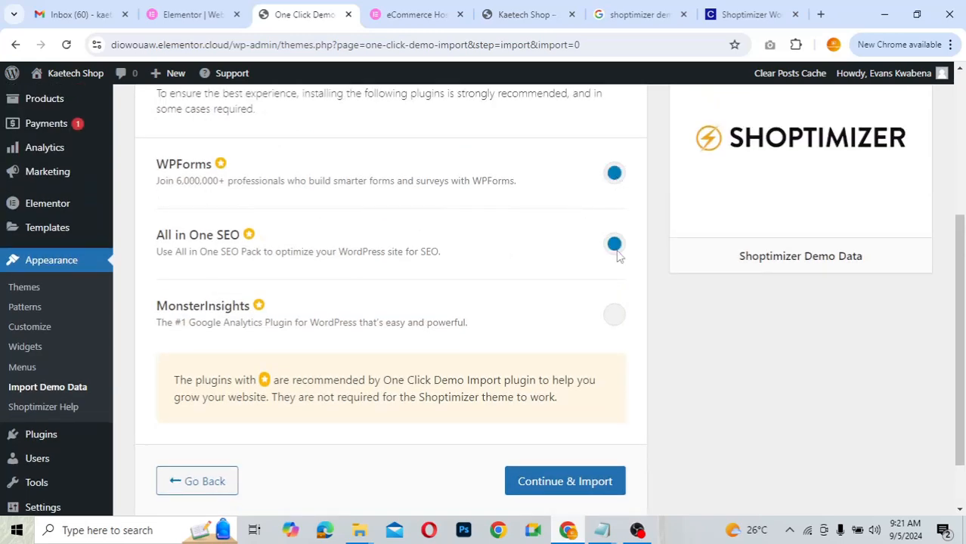
{"action": "left_click", "coordinate": [616, 318]}
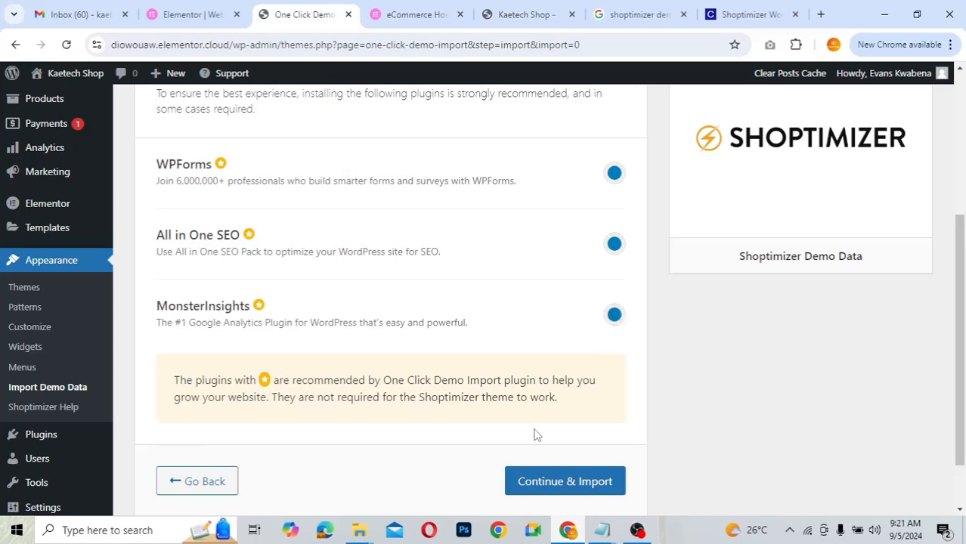
{"action": "left_click", "coordinate": [581, 484]}
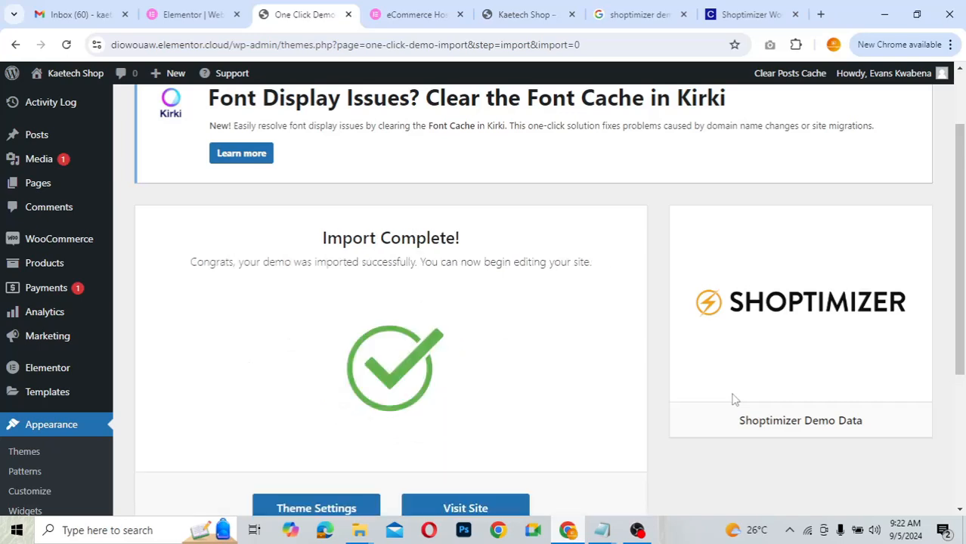
- View the Kaetech Shop storefront tab, still showing the old Sample Home Page
{"action": "scroll", "coordinate": [733, 399], "scroll_direction": "down", "scroll_amount": 2}
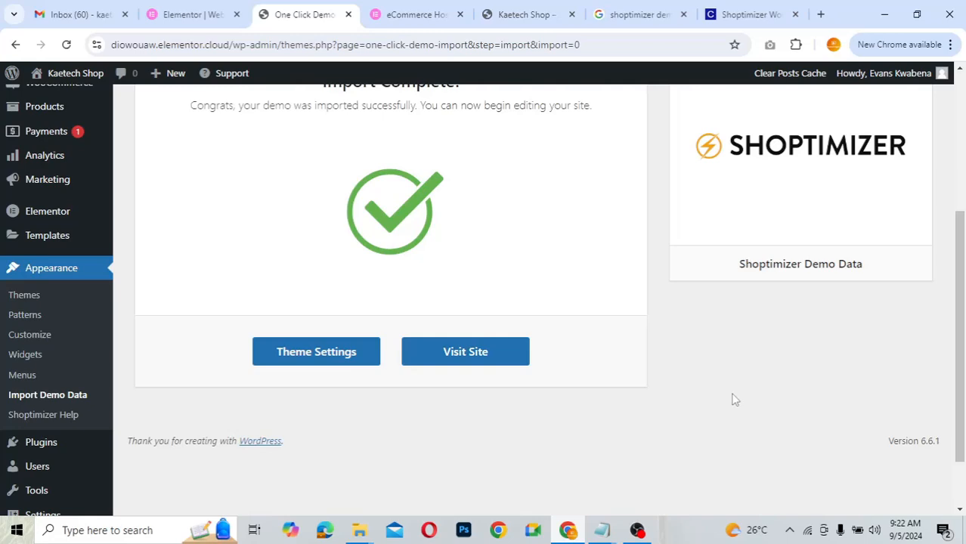
{"action": "scroll", "coordinate": [733, 399], "scroll_direction": "up", "scroll_amount": 1}
{"action": "scroll", "coordinate": [736, 400], "scroll_direction": "up", "scroll_amount": 1}
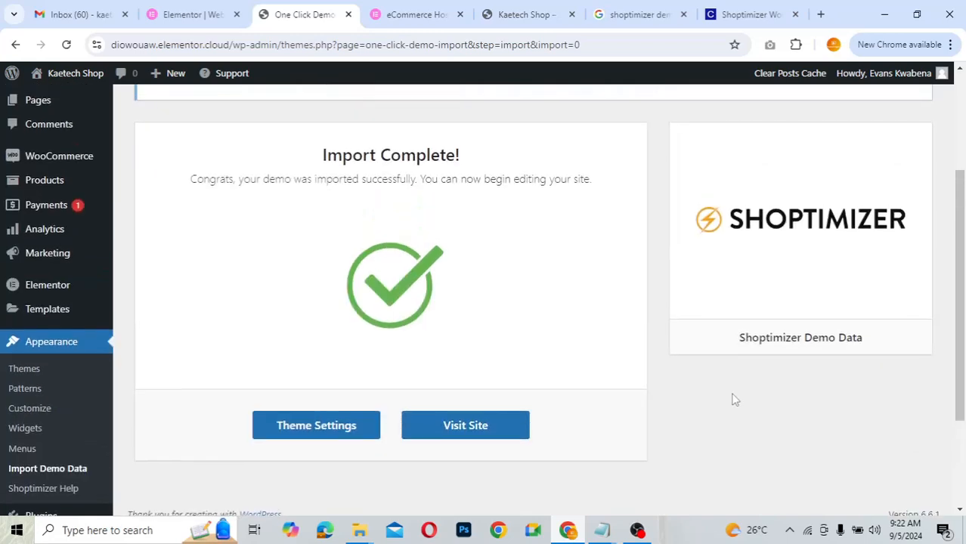
{"action": "scroll", "coordinate": [735, 400], "scroll_direction": "down", "scroll_amount": 1}
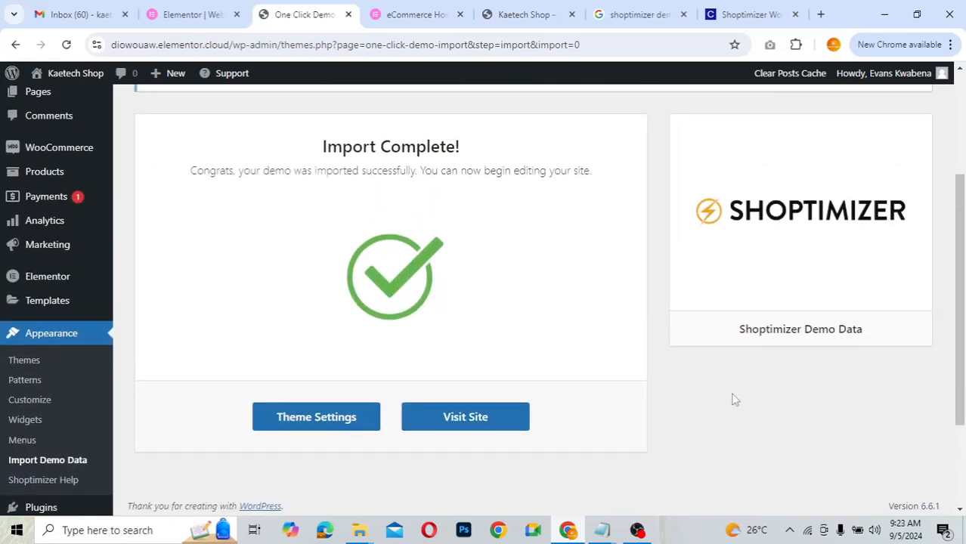
{"action": "scroll", "coordinate": [733, 400], "scroll_direction": "down", "scroll_amount": 1}
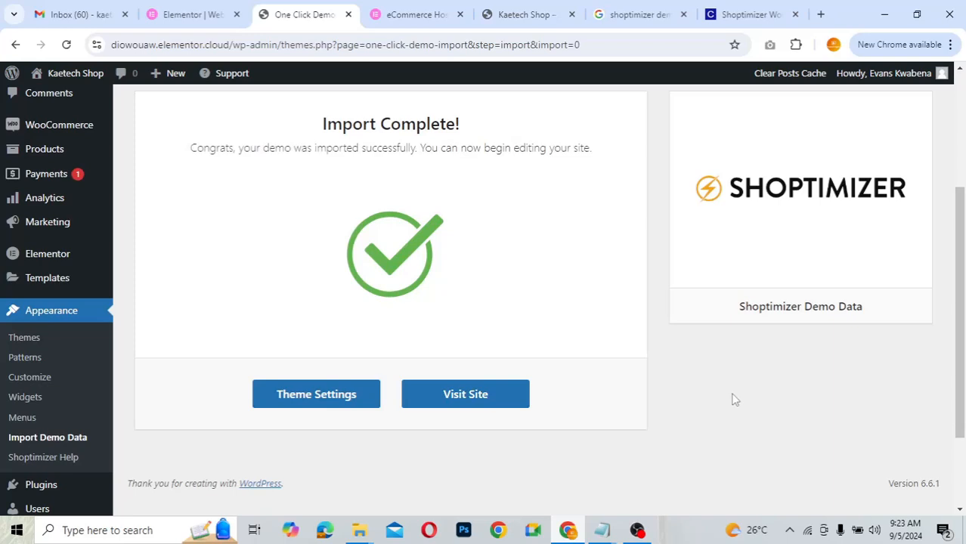
{"action": "scroll", "coordinate": [734, 399], "scroll_direction": "up", "scroll_amount": 1}
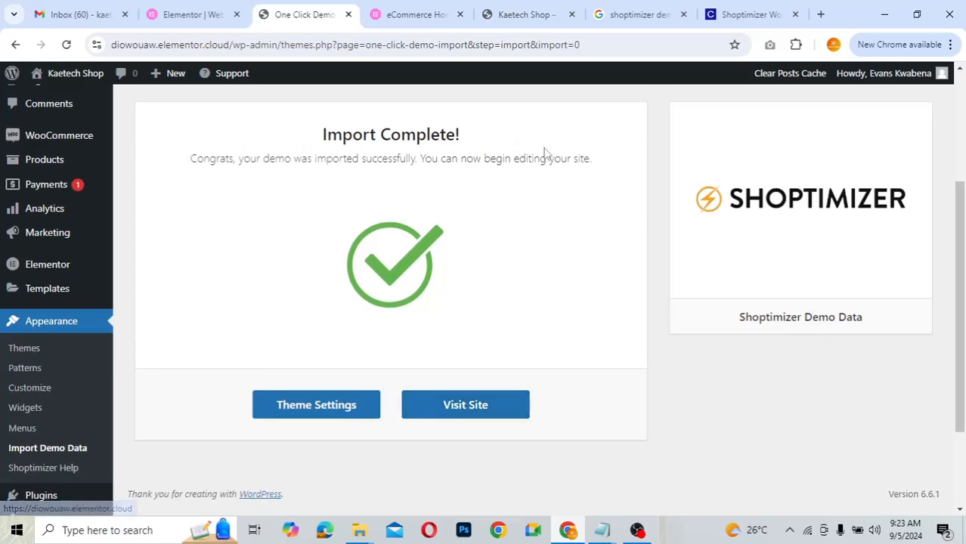
{"action": "left_click", "coordinate": [522, 15]}
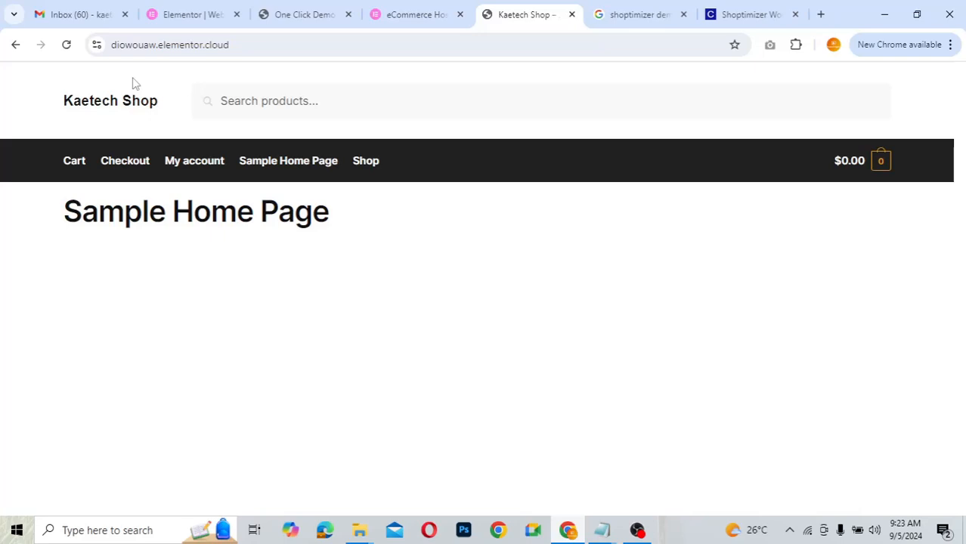
- Reload the storefront and review the Shoptimizer demo homepage with its 'Up to 50% off!' hero
{"action": "left_click", "coordinate": [67, 47]}
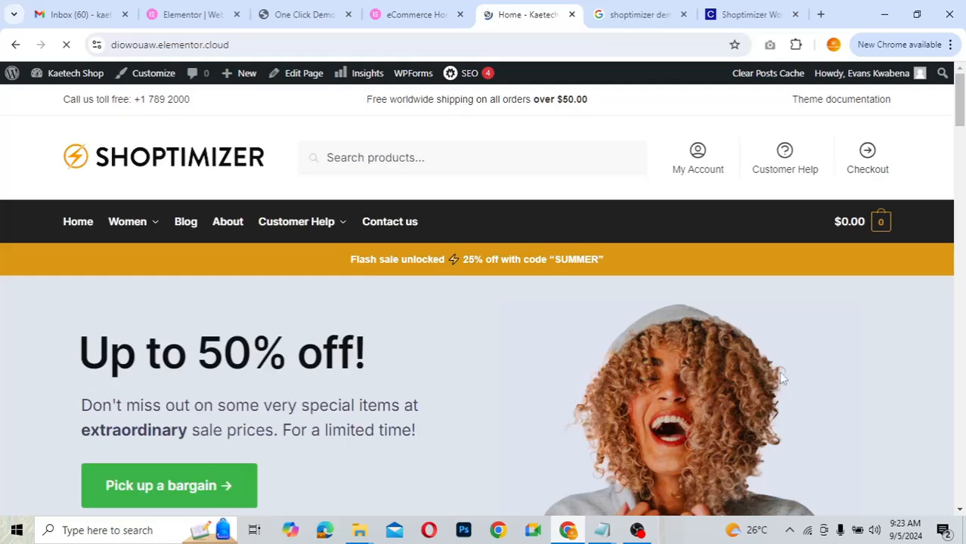
{"action": "scroll", "coordinate": [778, 371], "scroll_direction": "down", "scroll_amount": 4}
{"action": "scroll", "coordinate": [782, 379], "scroll_direction": "down", "scroll_amount": 6}
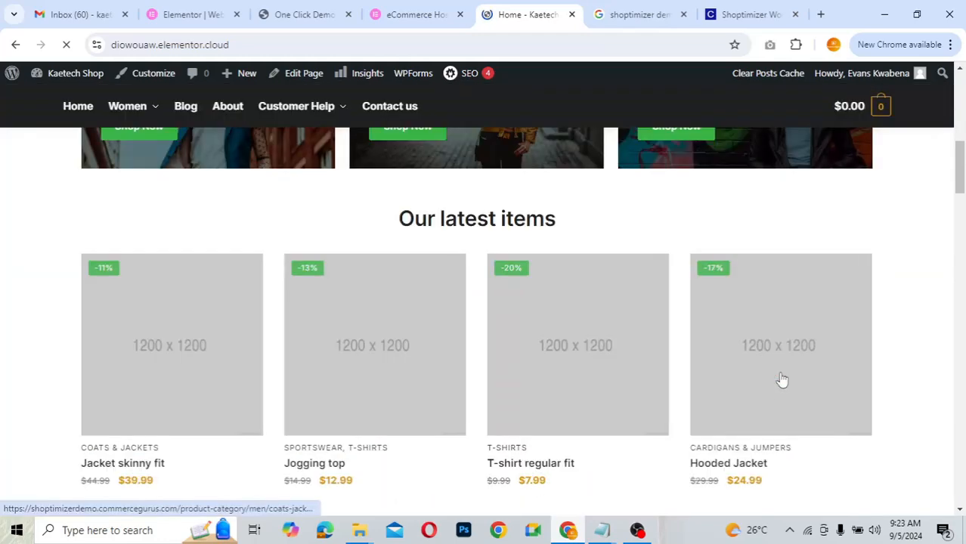
{"action": "scroll", "coordinate": [782, 379], "scroll_direction": "down", "scroll_amount": 4}
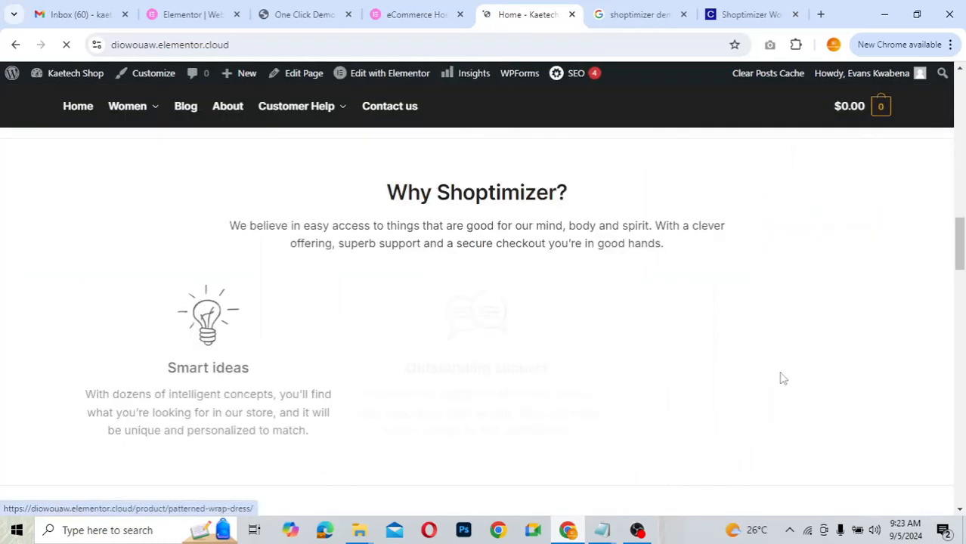
{"action": "scroll", "coordinate": [782, 377], "scroll_direction": "down", "scroll_amount": 5}
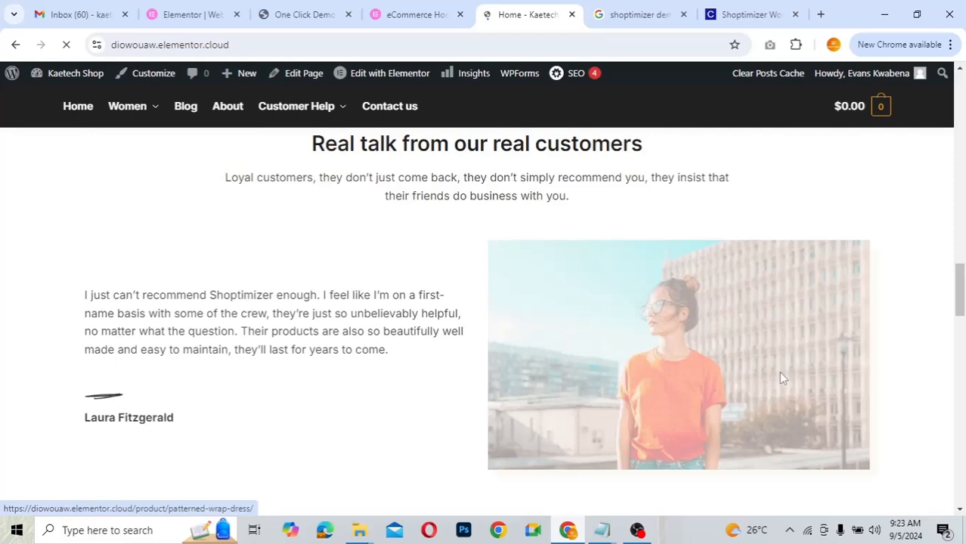
{"action": "scroll", "coordinate": [782, 378], "scroll_direction": "up", "scroll_amount": 10}
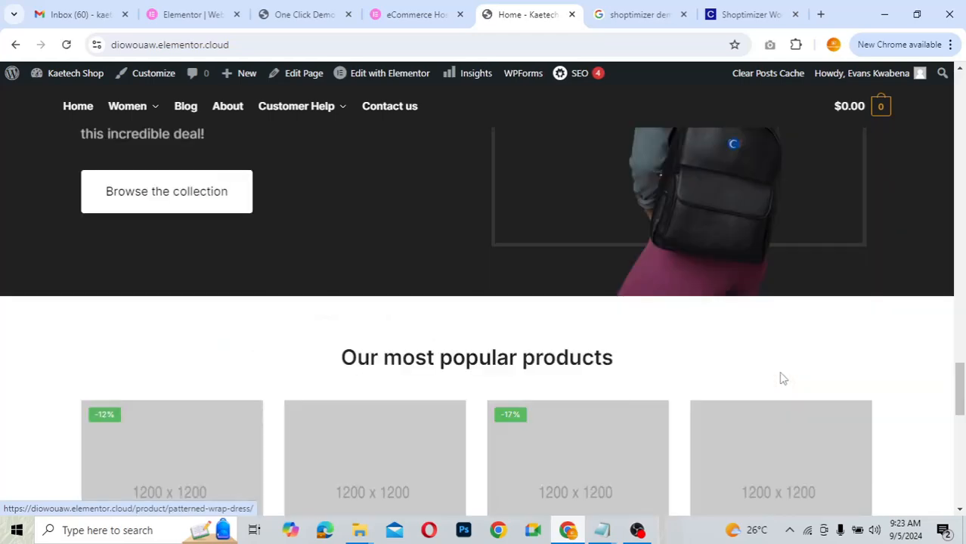
{"action": "scroll", "coordinate": [782, 379], "scroll_direction": "down", "scroll_amount": 5}
{"action": "scroll", "coordinate": [782, 379], "scroll_direction": "down", "scroll_amount": 3}
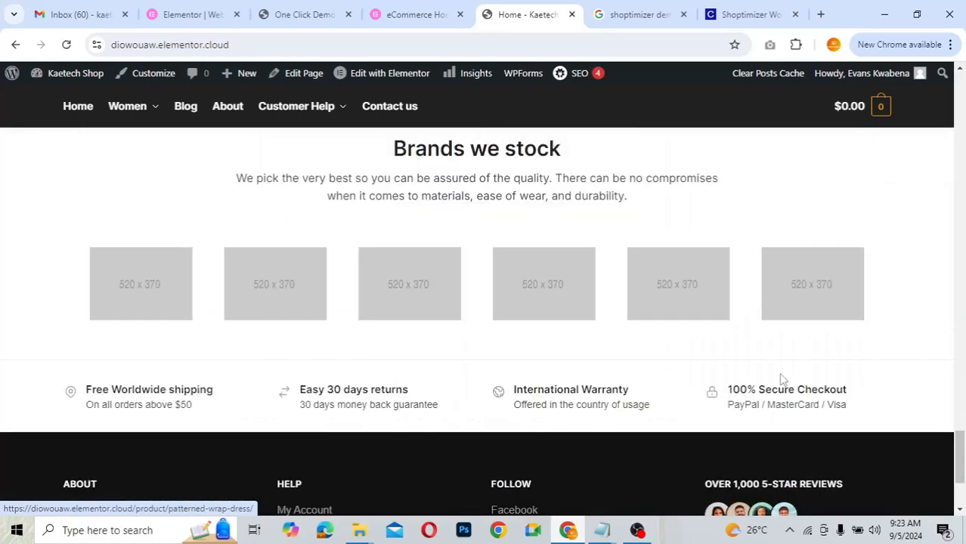
{"action": "scroll", "coordinate": [782, 379], "scroll_direction": "down", "scroll_amount": 3}
{"action": "scroll", "coordinate": [782, 380], "scroll_direction": "up", "scroll_amount": 10}
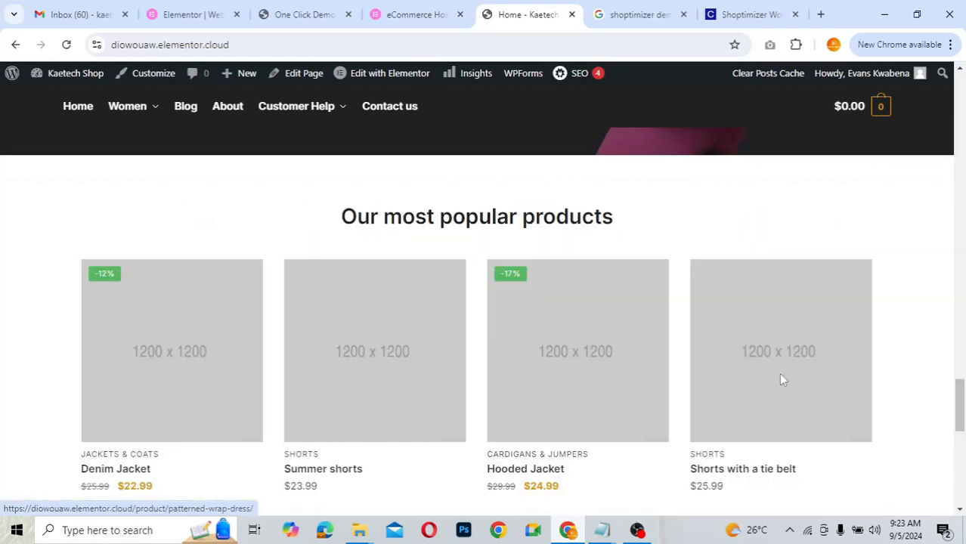
{"action": "scroll", "coordinate": [782, 379], "scroll_direction": "up", "scroll_amount": 10}
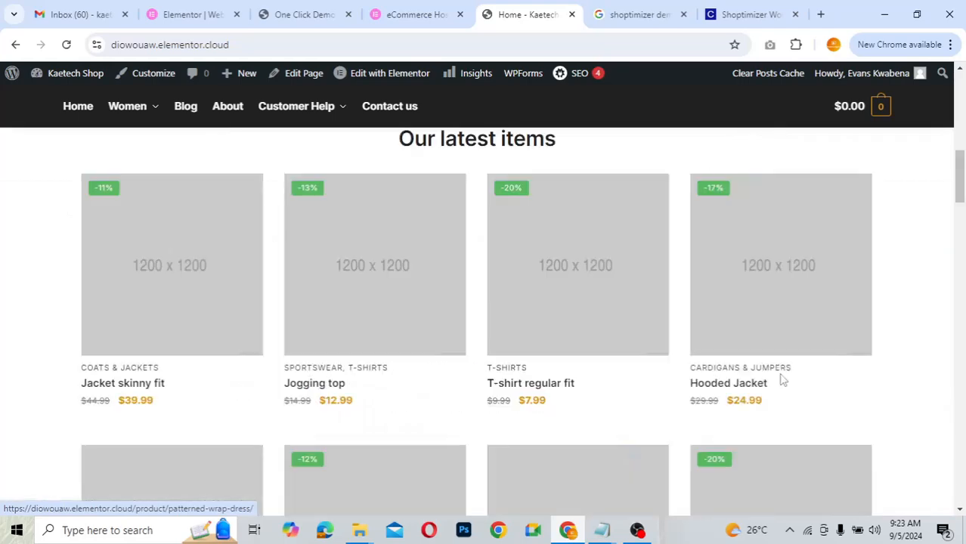
{"action": "scroll", "coordinate": [782, 379], "scroll_direction": "up", "scroll_amount": 10}
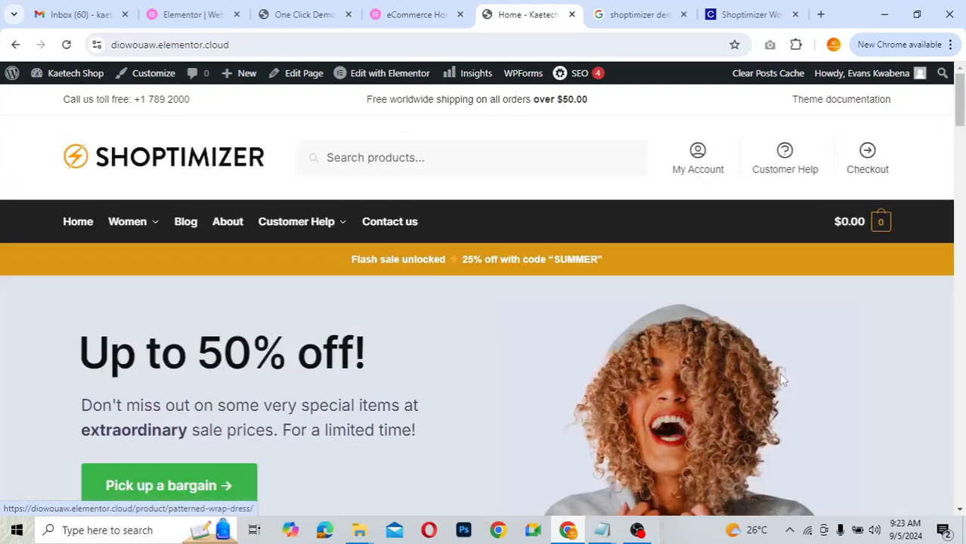
{"action": "scroll", "coordinate": [587, 457], "scroll_direction": "down", "scroll_amount": 3}
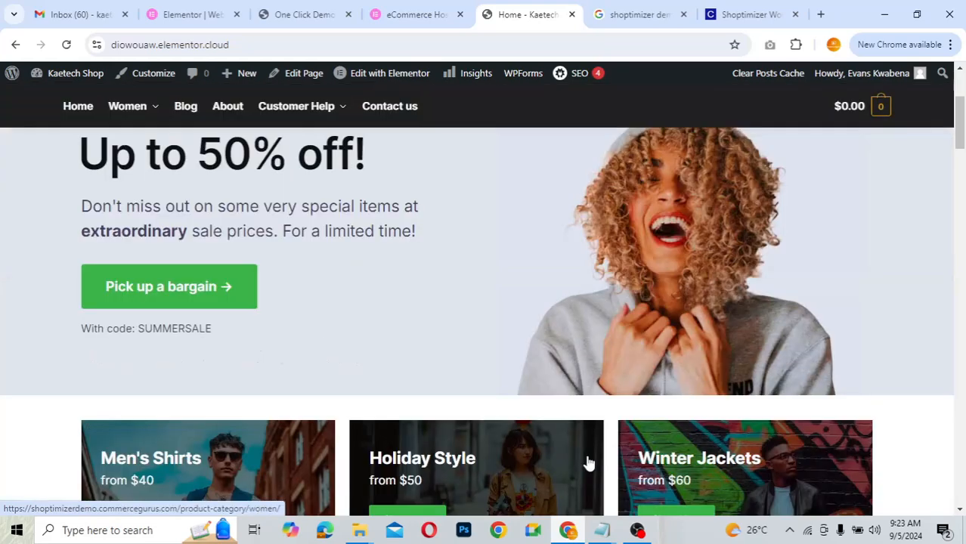
{"action": "scroll", "coordinate": [587, 462], "scroll_direction": "up", "scroll_amount": 3}
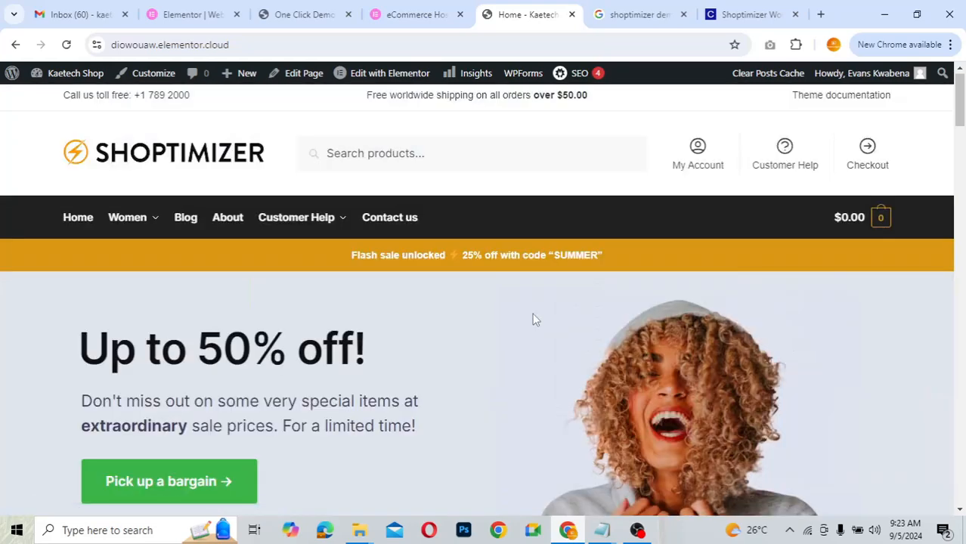
{"action": "scroll", "coordinate": [531, 318], "scroll_direction": "down", "scroll_amount": 4}
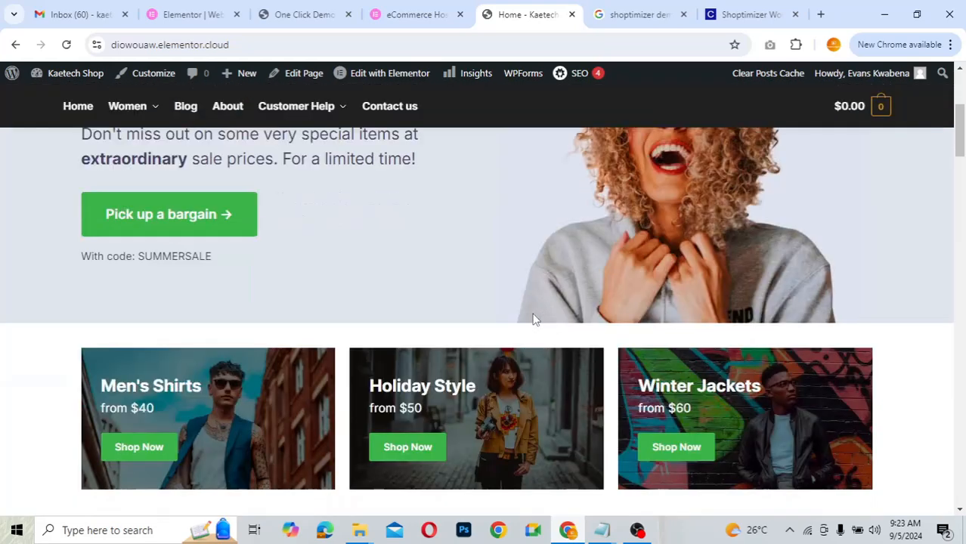
{"action": "scroll", "coordinate": [532, 318], "scroll_direction": "down", "scroll_amount": 8}
{"action": "scroll", "coordinate": [532, 318], "scroll_direction": "up", "scroll_amount": 8}
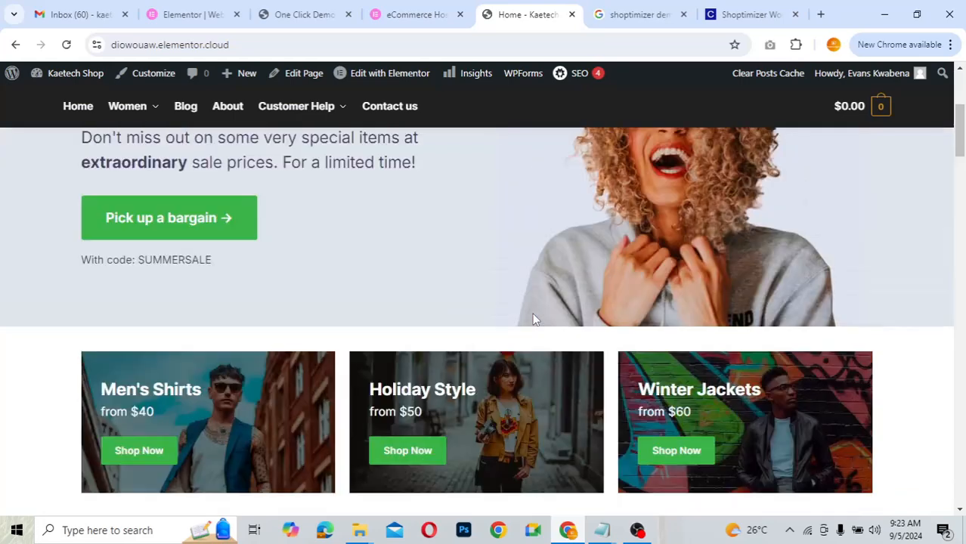
{"action": "scroll", "coordinate": [532, 319], "scroll_direction": "up", "scroll_amount": 4}
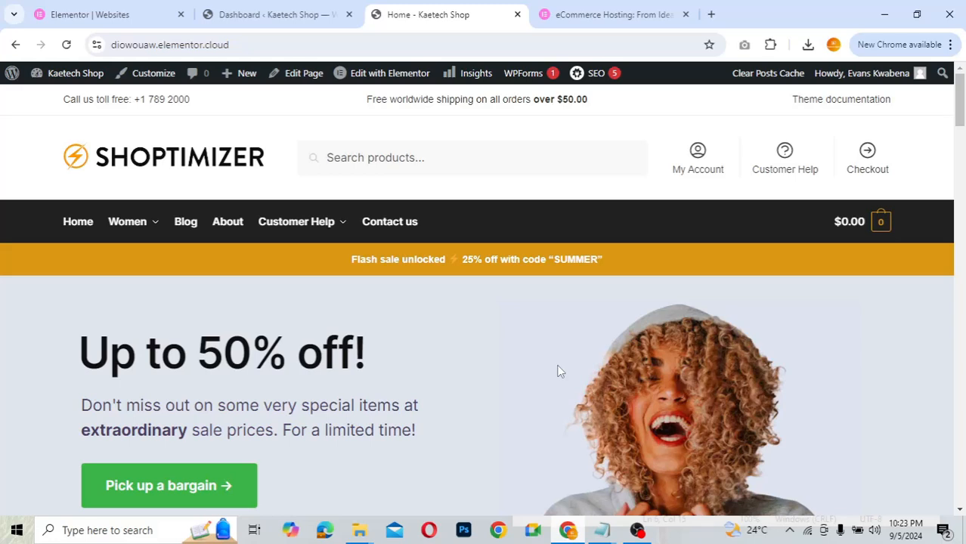
- Review the Kaetech Shop homepage top to bottom, then return to the WordPress admin Dashboard
{"action": "scroll", "coordinate": [560, 371], "scroll_direction": "down", "scroll_amount": 1}
{"action": "scroll", "coordinate": [559, 371], "scroll_direction": "up", "scroll_amount": 1}
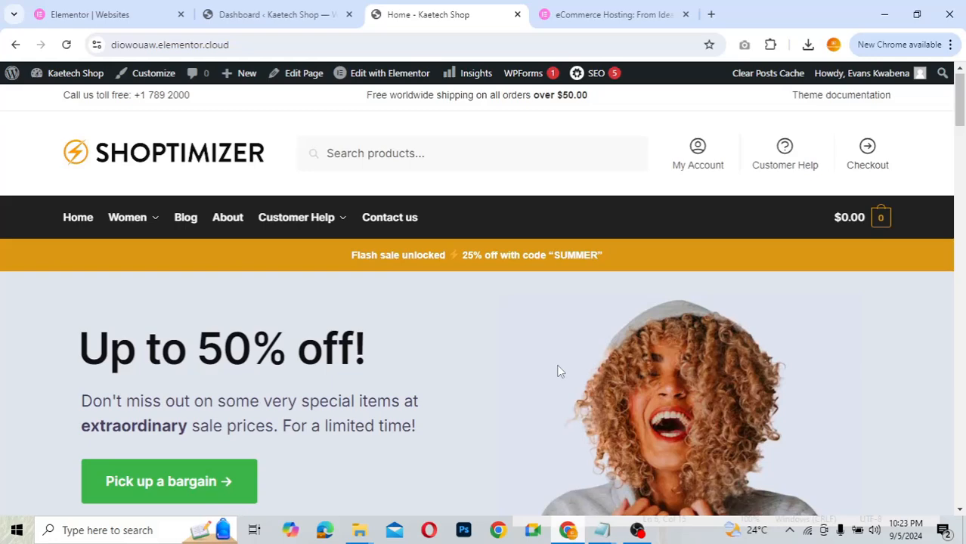
{"action": "scroll", "coordinate": [559, 371], "scroll_direction": "down", "scroll_amount": 8}
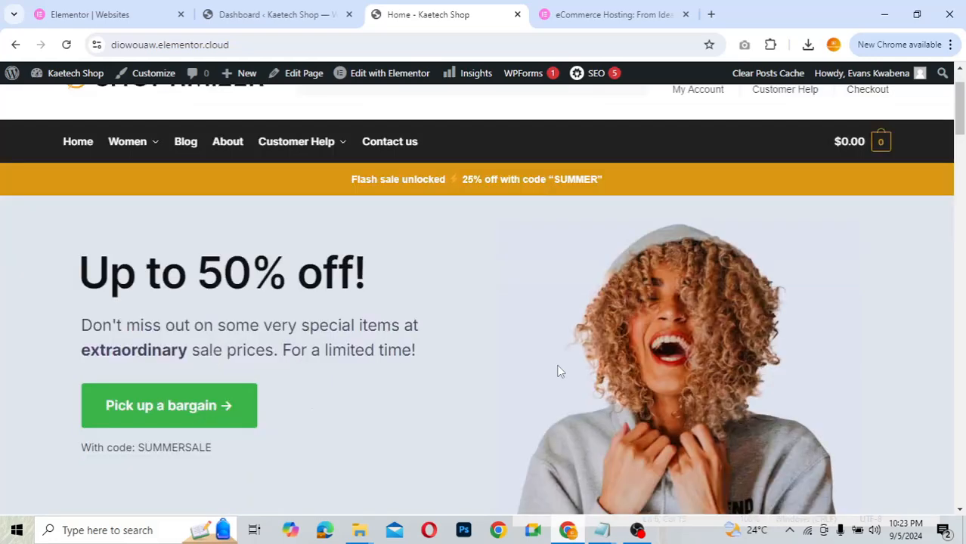
{"action": "scroll", "coordinate": [560, 371], "scroll_direction": "up", "scroll_amount": 10}
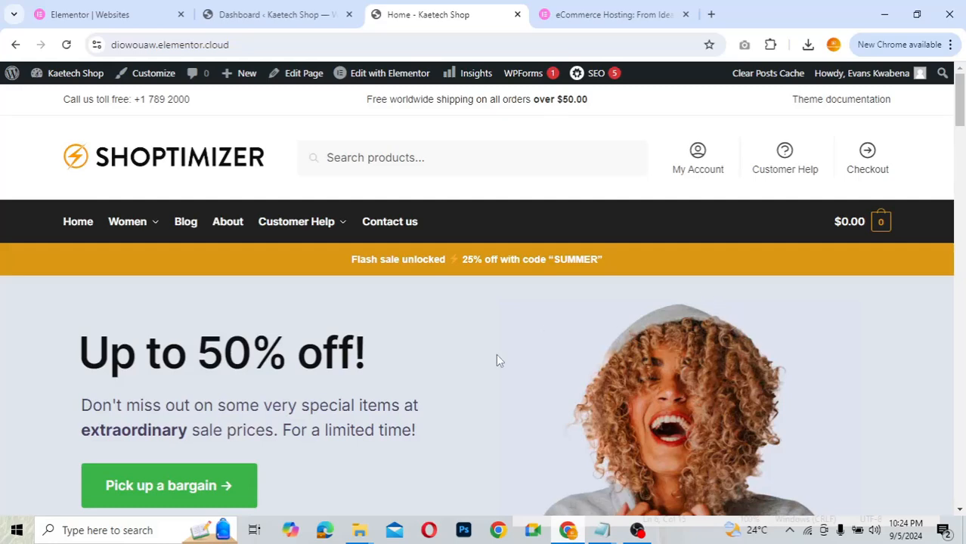
{"action": "scroll", "coordinate": [615, 342], "scroll_direction": "down", "scroll_amount": 10}
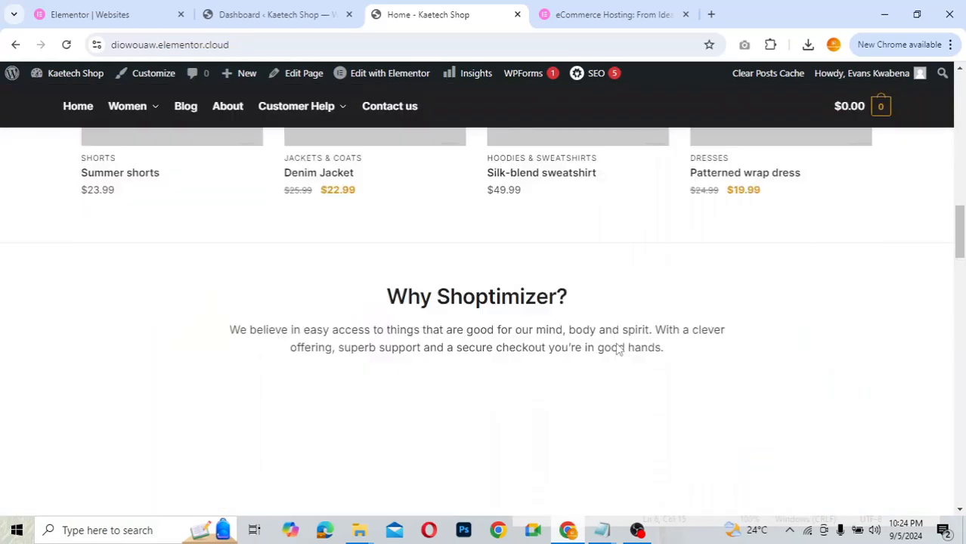
{"action": "scroll", "coordinate": [615, 344], "scroll_direction": "down", "scroll_amount": 12}
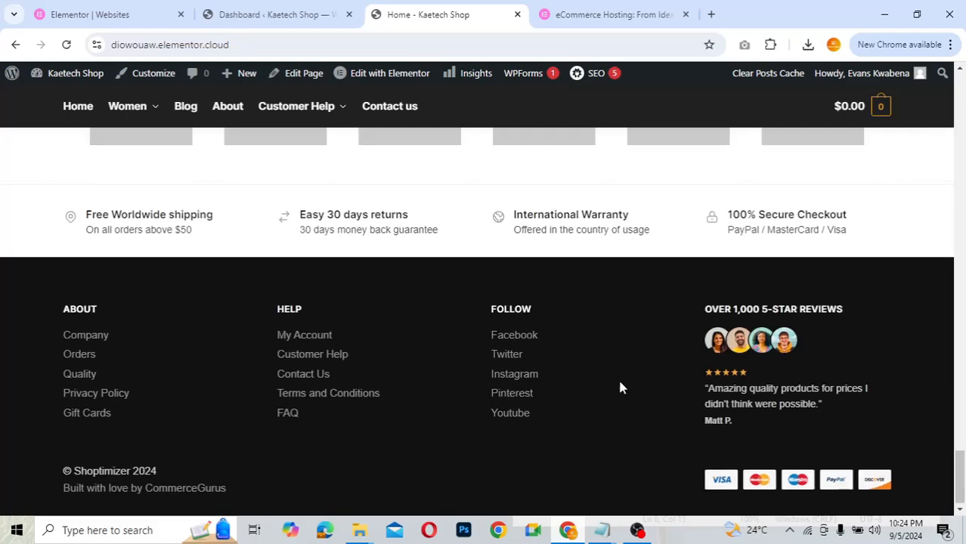
{"action": "scroll", "coordinate": [620, 383], "scroll_direction": "up", "scroll_amount": 8}
{"action": "scroll", "coordinate": [614, 406], "scroll_direction": "up", "scroll_amount": 6}
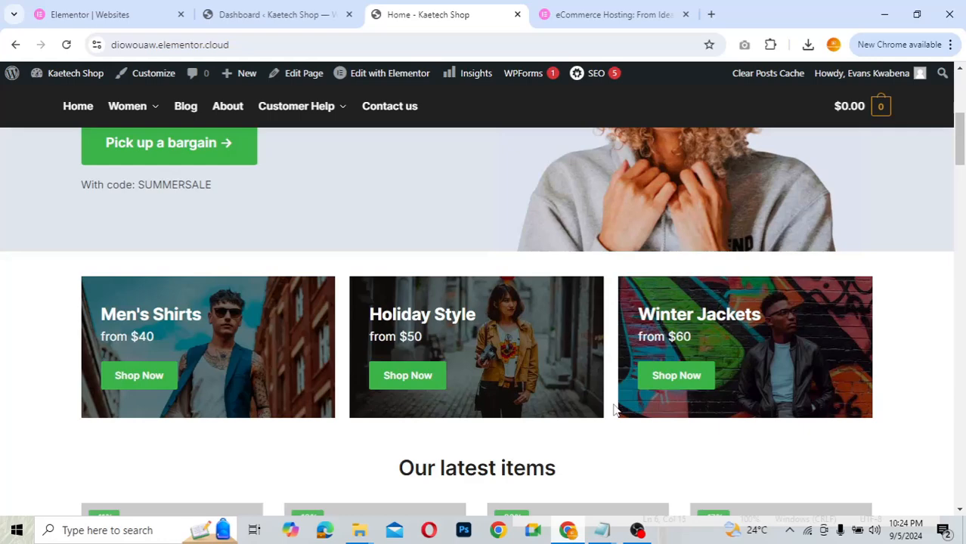
{"action": "scroll", "coordinate": [614, 408], "scroll_direction": "up", "scroll_amount": 5}
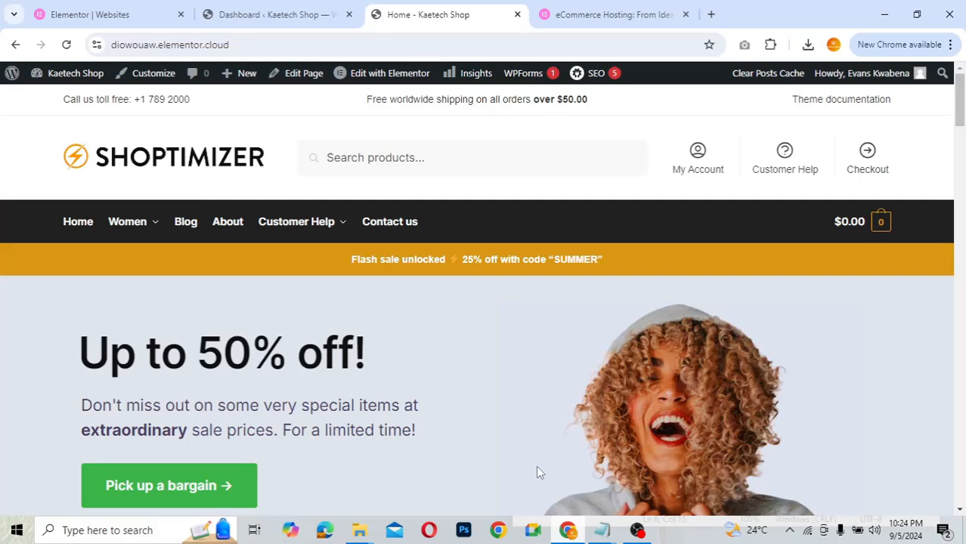
{"action": "scroll", "coordinate": [536, 466], "scroll_direction": "down", "scroll_amount": 3}
{"action": "scroll", "coordinate": [538, 473], "scroll_direction": "down", "scroll_amount": 5}
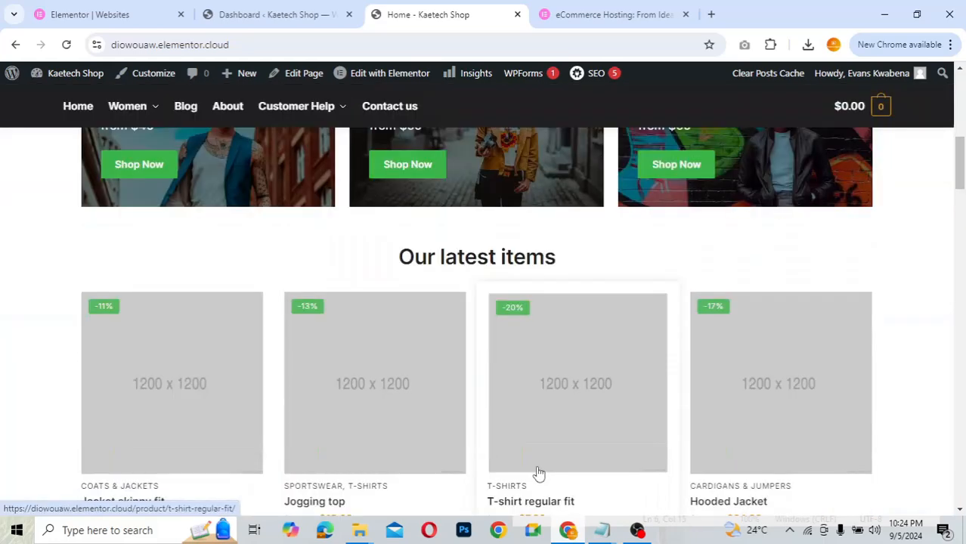
{"action": "scroll", "coordinate": [538, 474], "scroll_direction": "down", "scroll_amount": 1}
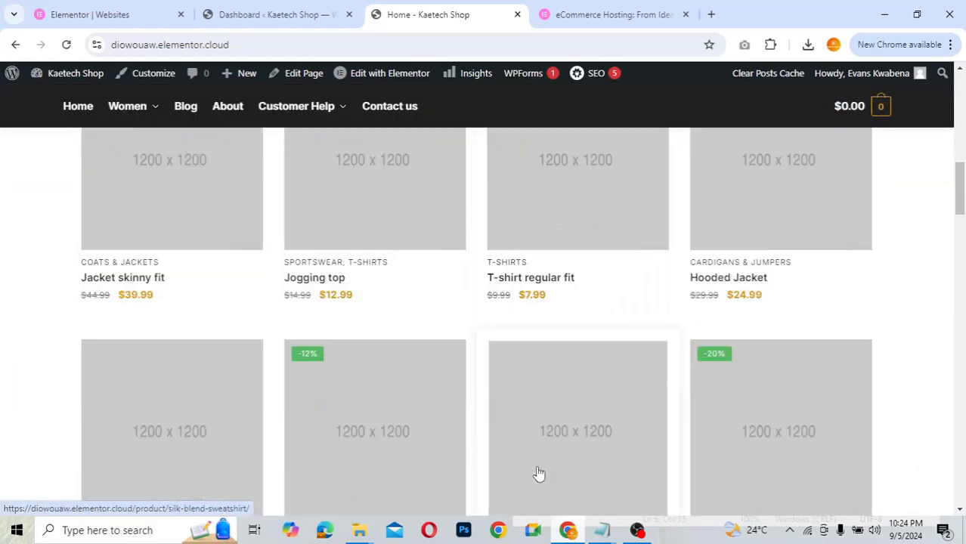
{"action": "scroll", "coordinate": [538, 473], "scroll_direction": "up", "scroll_amount": 6}
{"action": "scroll", "coordinate": [536, 472], "scroll_direction": "up", "scroll_amount": 2}
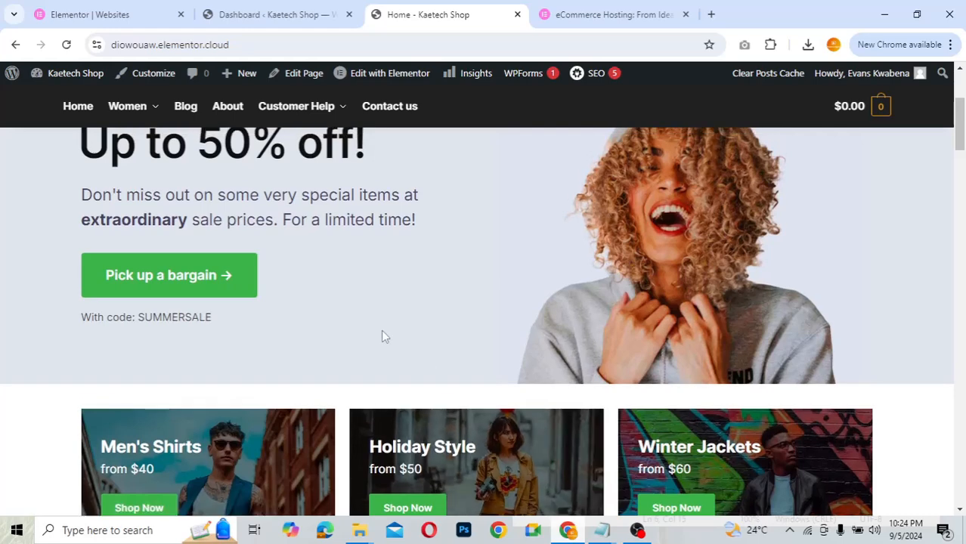
{"action": "scroll", "coordinate": [381, 335], "scroll_direction": "up", "scroll_amount": 3}
{"action": "scroll", "coordinate": [382, 336], "scroll_direction": "down", "scroll_amount": 2}
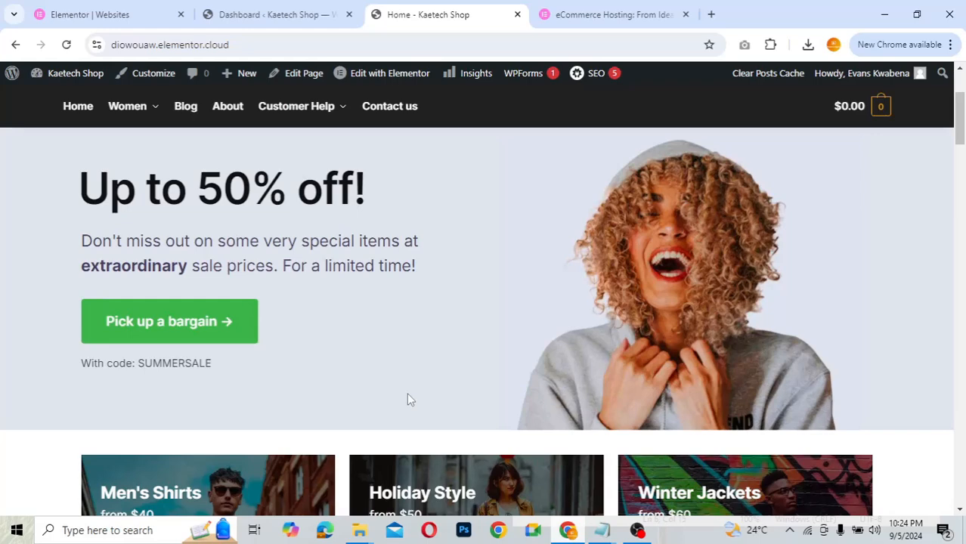
{"action": "scroll", "coordinate": [407, 400], "scroll_direction": "down", "scroll_amount": 5}
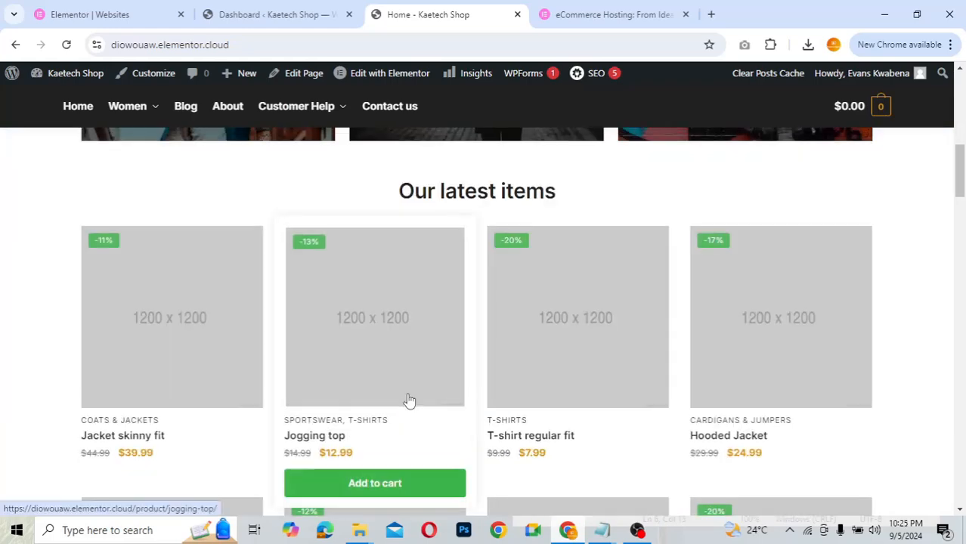
{"action": "scroll", "coordinate": [409, 400], "scroll_direction": "down", "scroll_amount": 3}
{"action": "scroll", "coordinate": [408, 398], "scroll_direction": "up", "scroll_amount": 15}
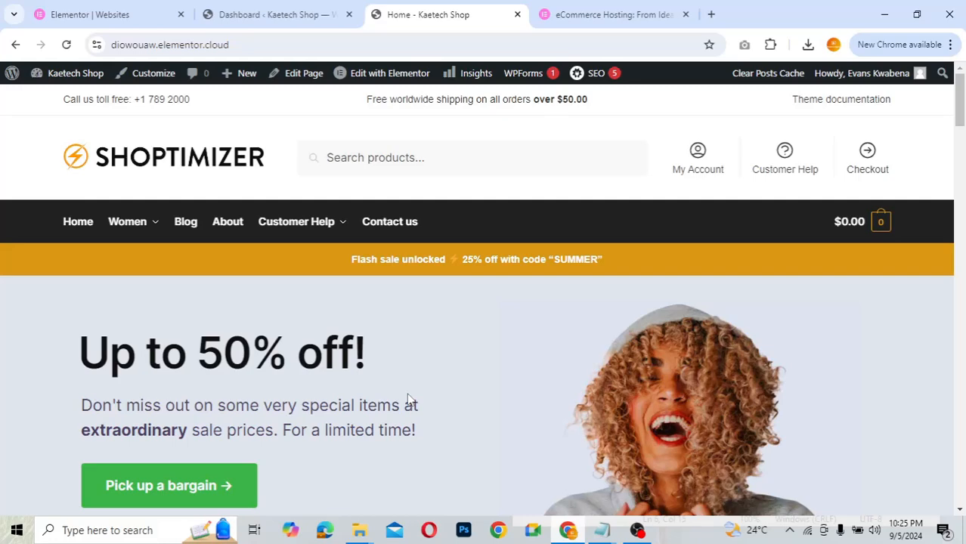
{"action": "scroll", "coordinate": [408, 399], "scroll_direction": "down", "scroll_amount": 8}
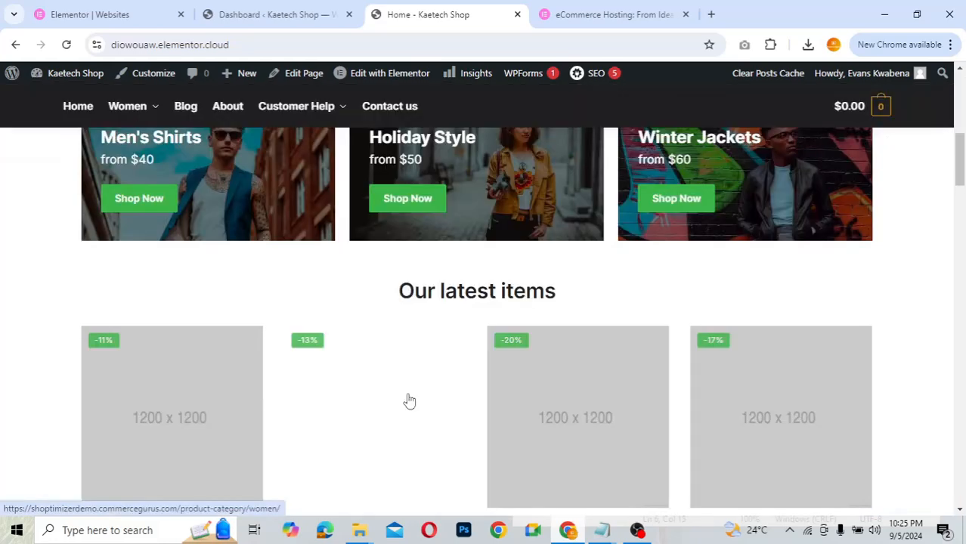
{"action": "scroll", "coordinate": [409, 401], "scroll_direction": "down", "scroll_amount": 8}
{"action": "scroll", "coordinate": [409, 401], "scroll_direction": "up", "scroll_amount": 4}
{"action": "scroll", "coordinate": [408, 401], "scroll_direction": "up", "scroll_amount": 12}
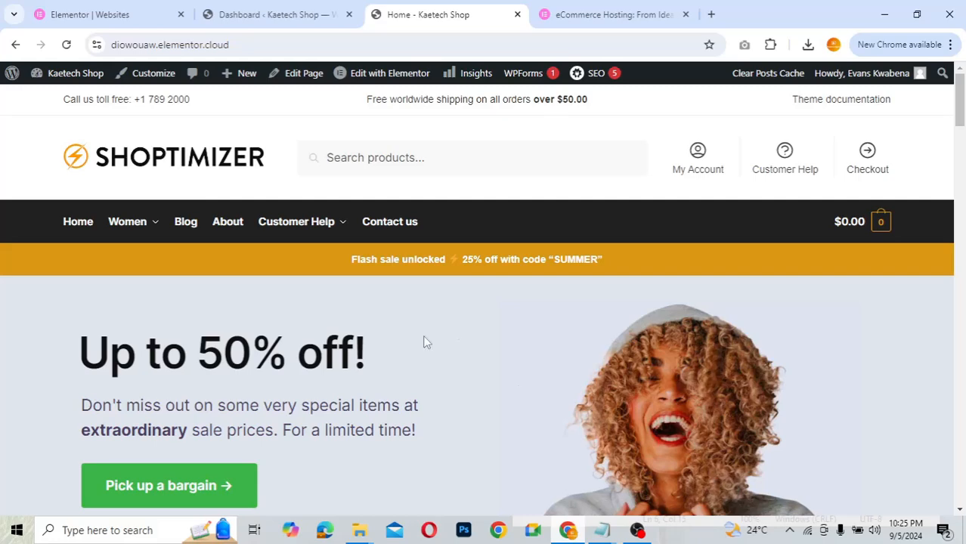
{"action": "left_click", "coordinate": [279, 19]}
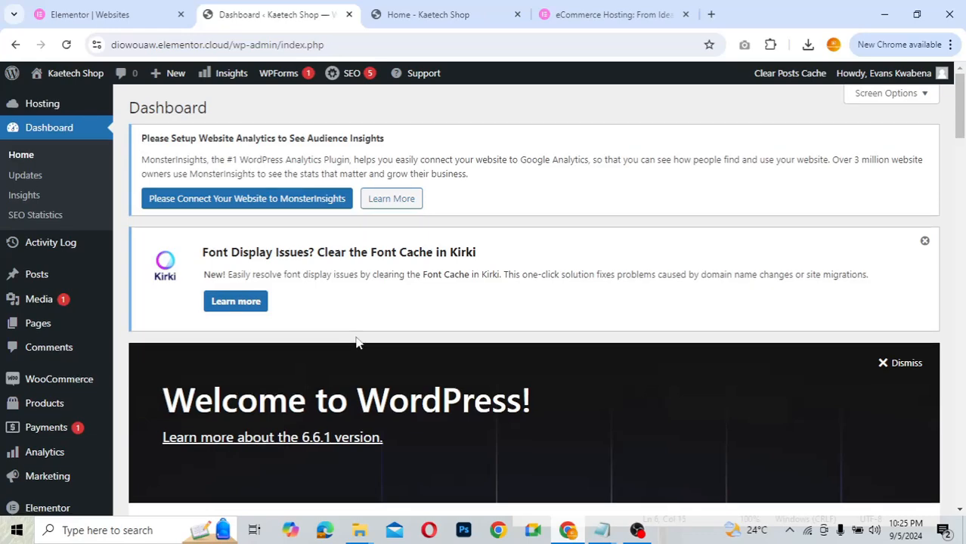
- Go to WooCommerce > Home from the admin sidebar
{"action": "scroll", "coordinate": [357, 340], "scroll_direction": "down", "scroll_amount": 2}
{"action": "mouse_move", "coordinate": [49, 237]}
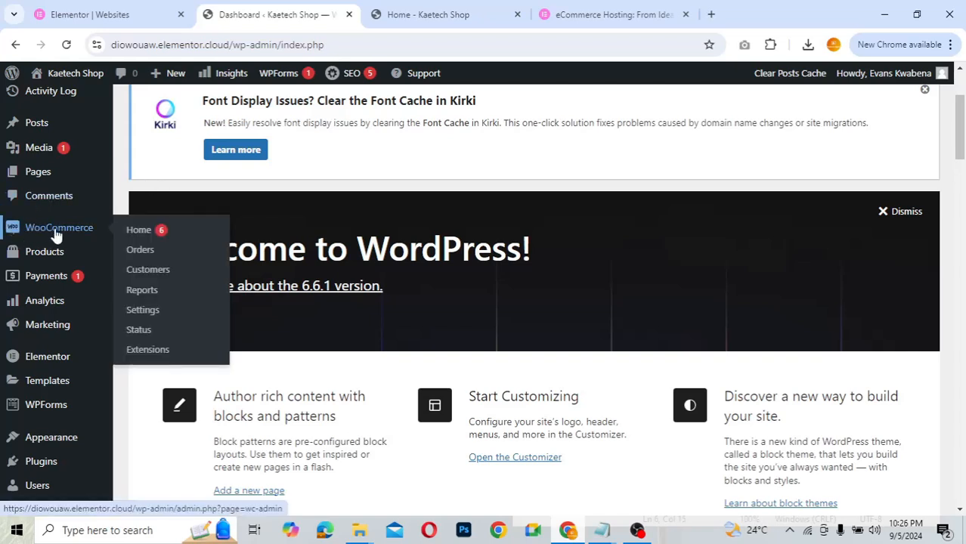
{"action": "mouse_move", "coordinate": [18, 255]}
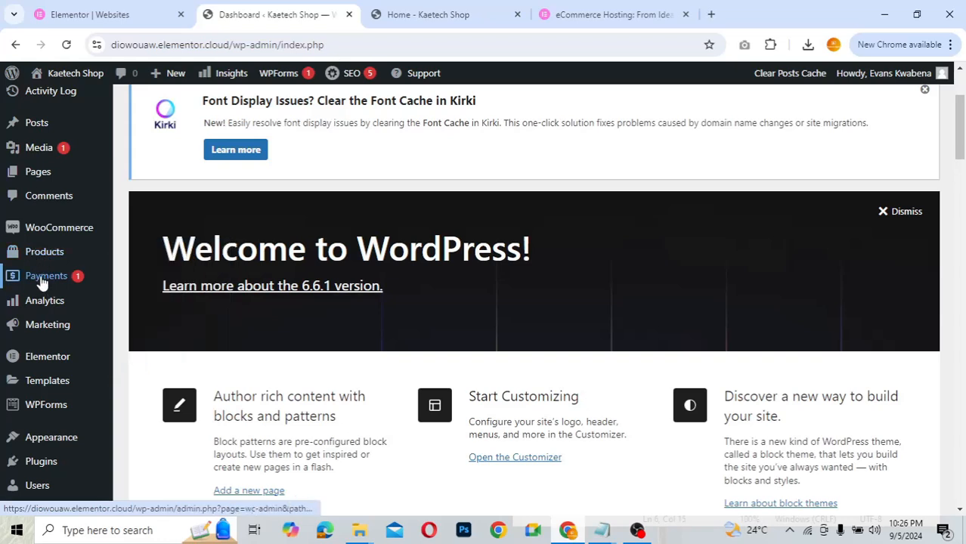
{"action": "mouse_move", "coordinate": [39, 302]}
{"action": "mouse_move", "coordinate": [18, 330]}
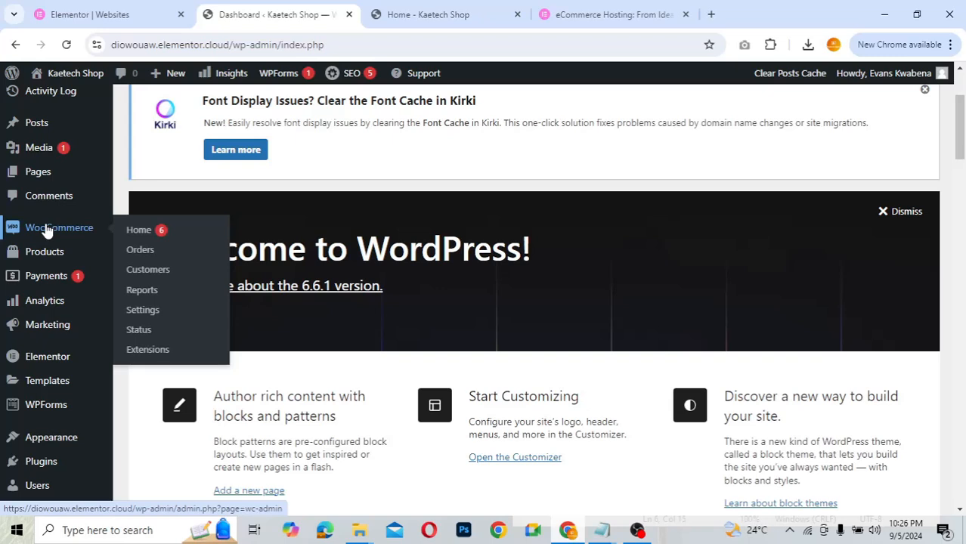
{"action": "left_click", "coordinate": [140, 231]}
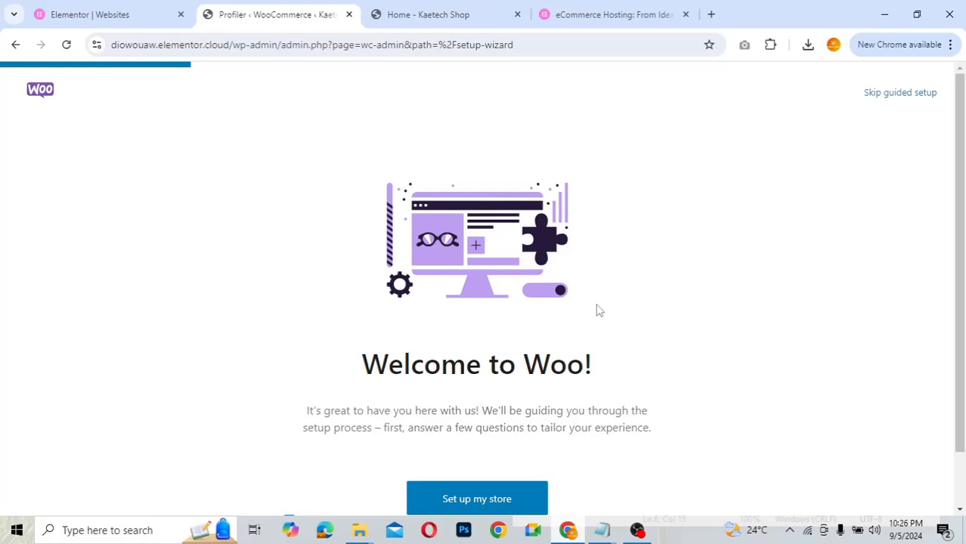
- Start the WooCommerce setup wizard and choose 'I'm just starting my business'
{"action": "scroll", "coordinate": [597, 309], "scroll_direction": "down", "scroll_amount": 1}
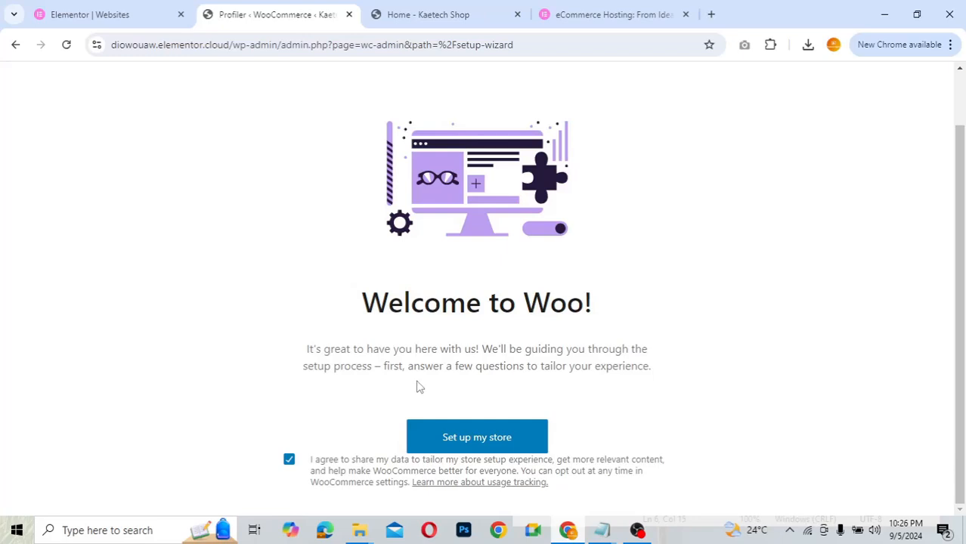
{"action": "left_click", "coordinate": [488, 442]}
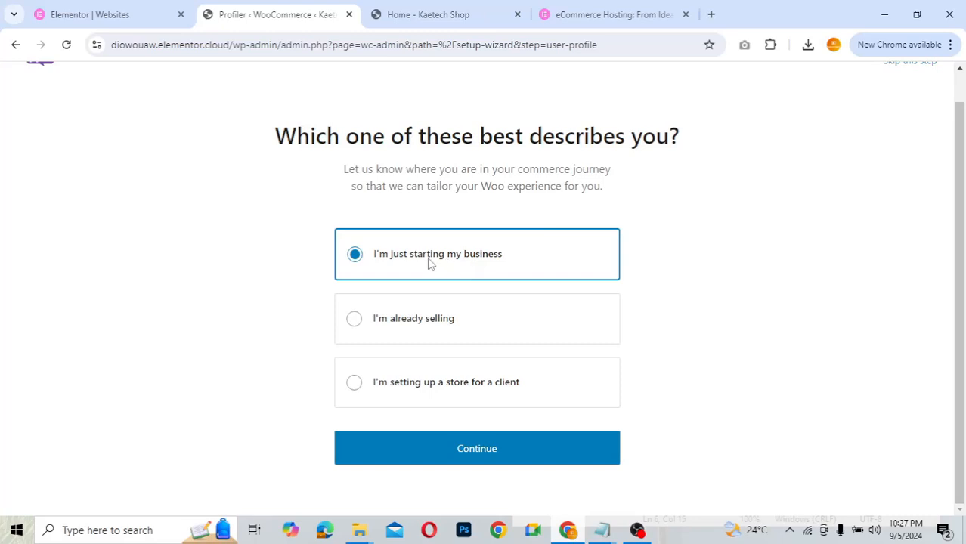
{"action": "left_click", "coordinate": [458, 454]}
{"action": "scroll", "coordinate": [767, 384], "scroll_direction": "down", "scroll_amount": 1}
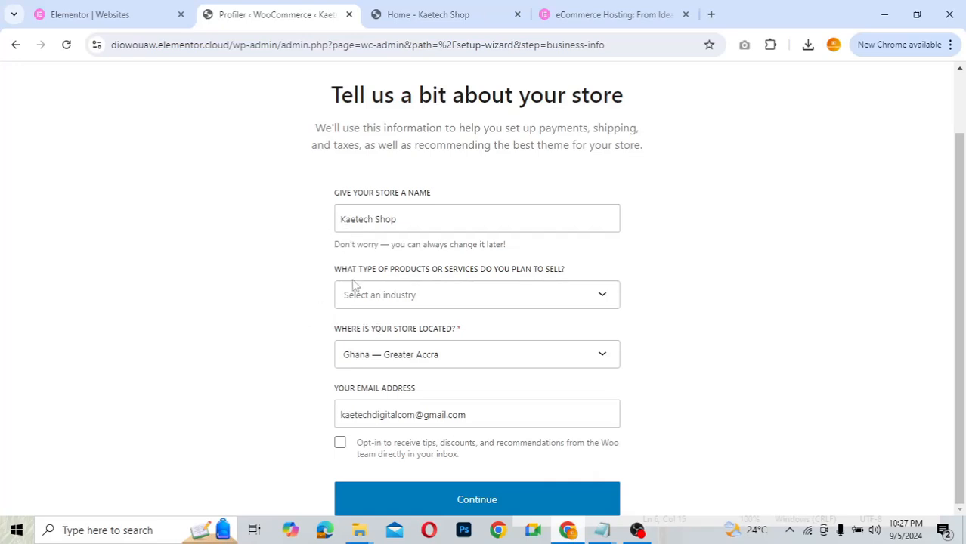
- Set the industry to Clothing and accessories, keep Ghana — Greater Accra as location, and continue
{"action": "left_click", "coordinate": [404, 296]}
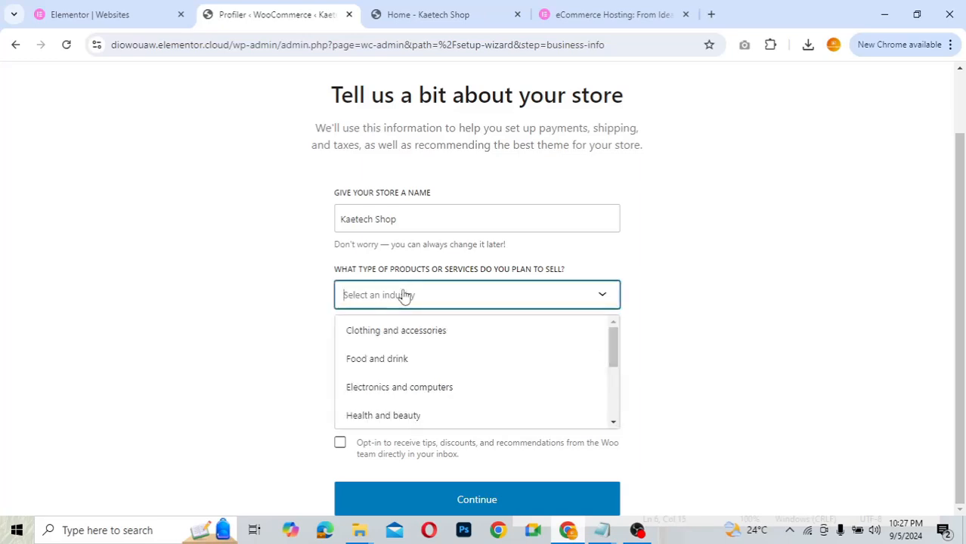
{"action": "left_click", "coordinate": [397, 332]}
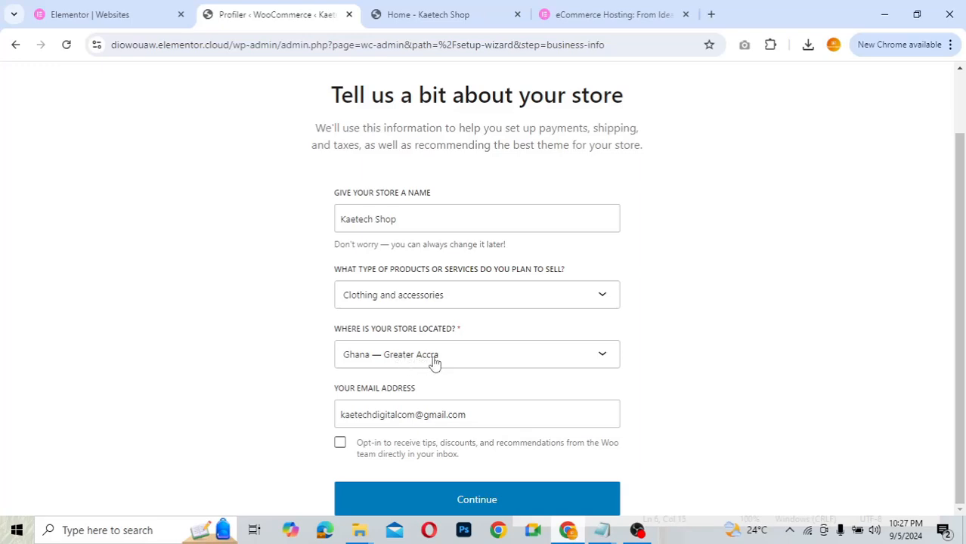
{"action": "left_click", "coordinate": [490, 361]}
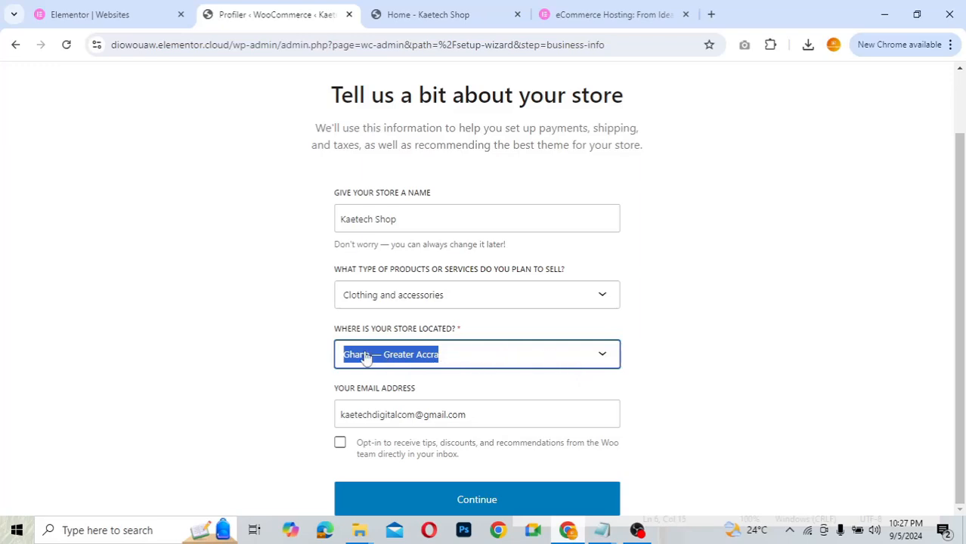
{"action": "left_click", "coordinate": [442, 353]}
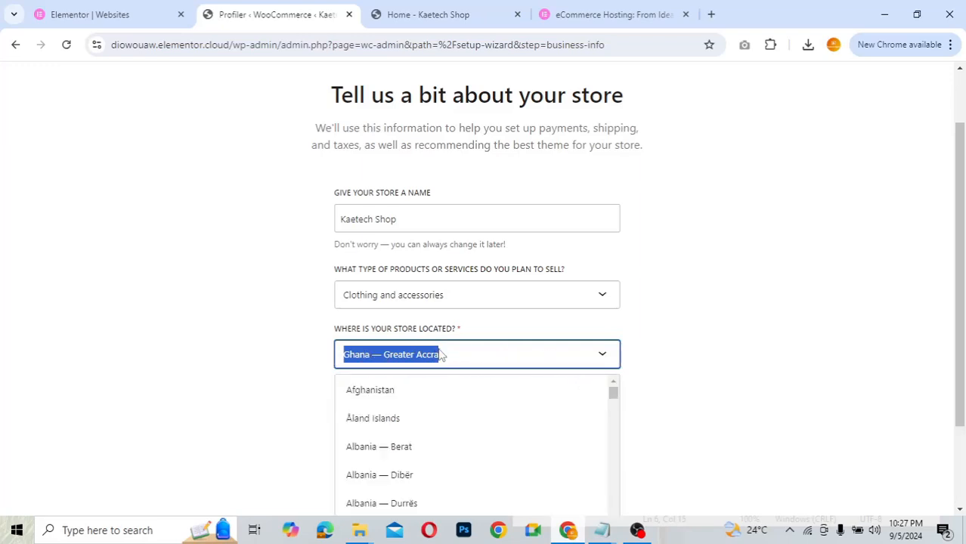
{"action": "left_click", "coordinate": [613, 393]}
{"action": "mouse_move", "coordinate": [612, 393]}
{"action": "left_mouse_down"}
{"action": "mouse_move", "coordinate": [614, 478]}
{"action": "mouse_move", "coordinate": [610, 380]}
{"action": "left_mouse_up"}
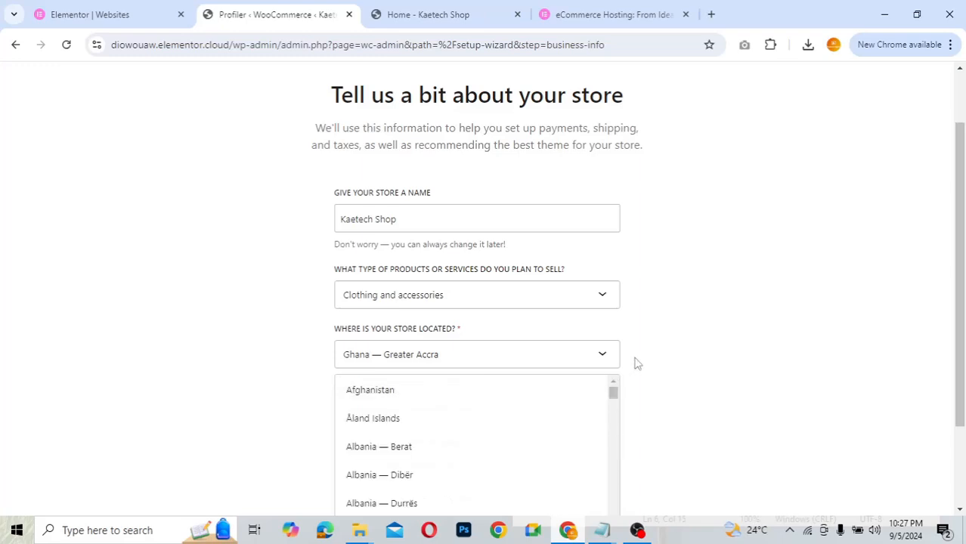
{"action": "left_click", "coordinate": [635, 364]}
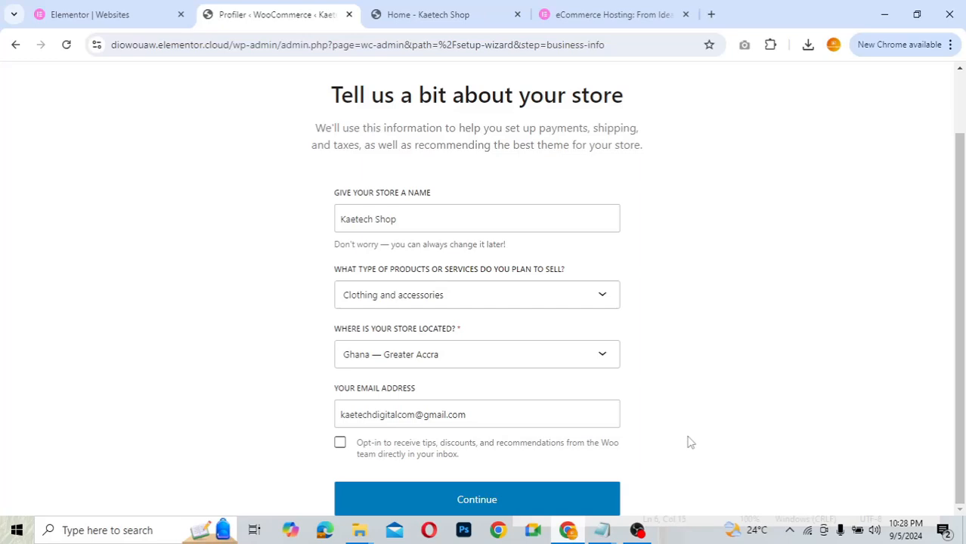
{"action": "left_click", "coordinate": [477, 501]}
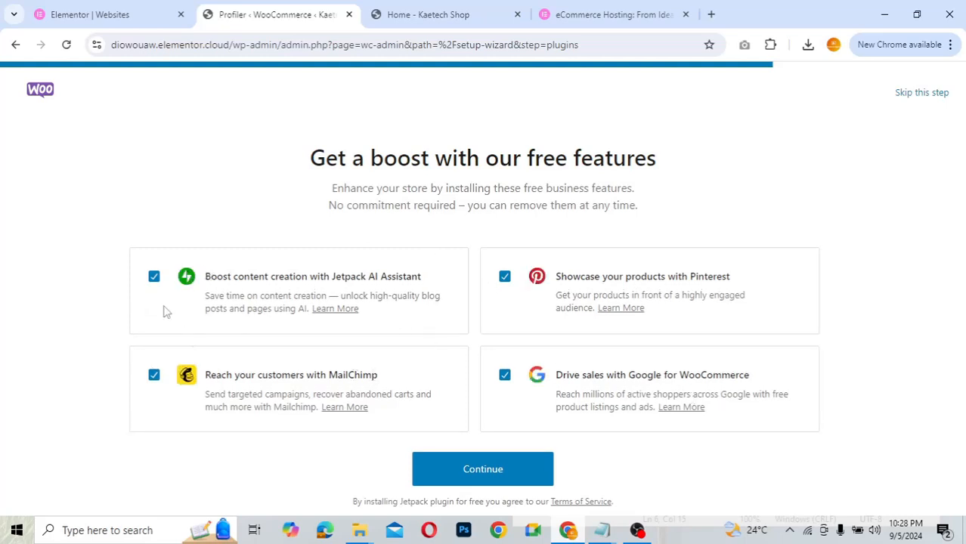
- Untick the Jetpack AI, MailChimp, Pinterest and Google for WooCommerce add-ons and finish setup
{"action": "left_click", "coordinate": [153, 278]}
{"action": "left_click", "coordinate": [154, 376]}
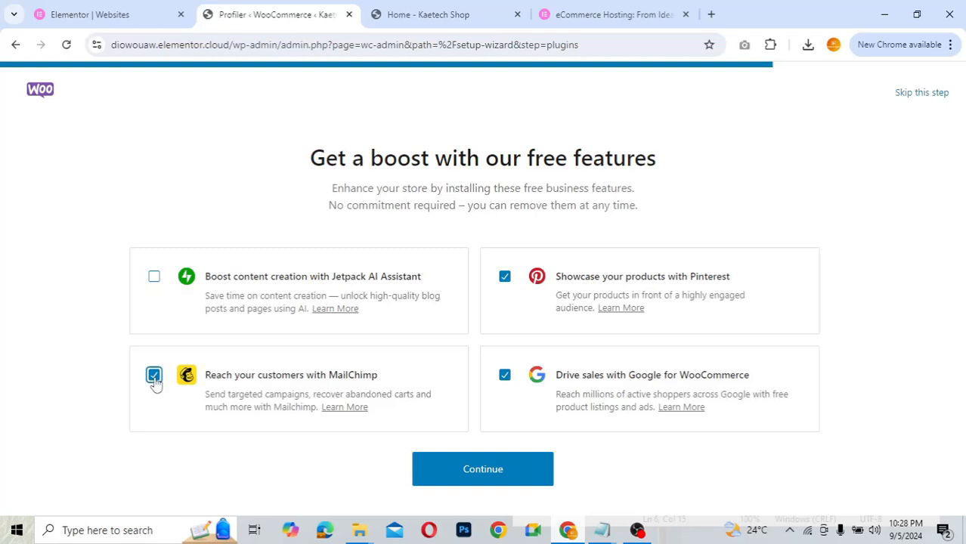
{"action": "left_click", "coordinate": [505, 280]}
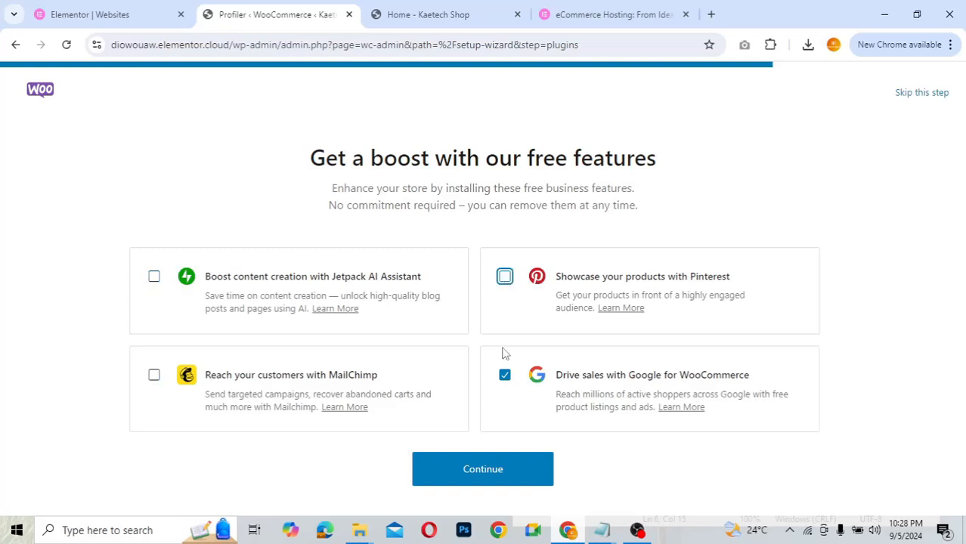
{"action": "left_click", "coordinate": [504, 375]}
{"action": "left_click", "coordinate": [476, 478]}
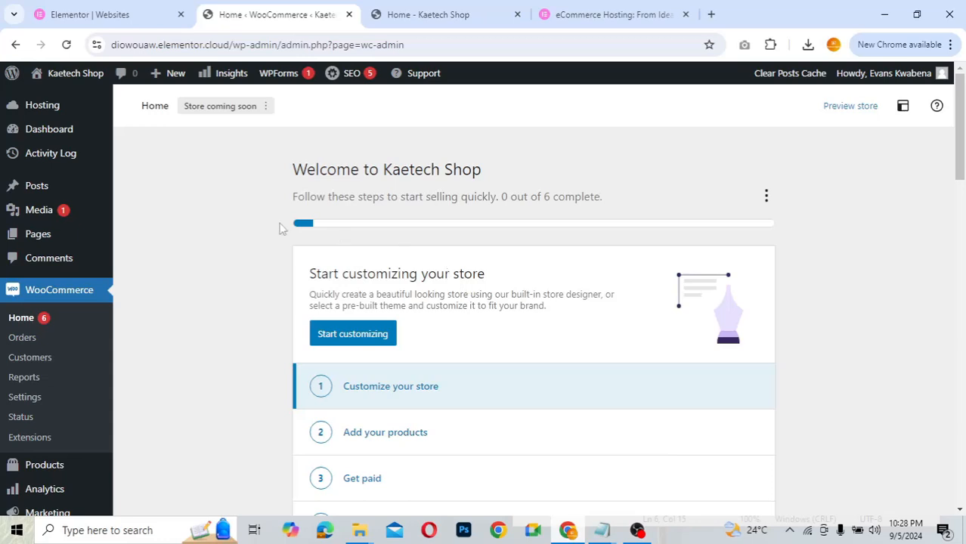
- Open WooCommerce Settings on the General tab to view the Store Address fields
{"action": "scroll", "coordinate": [259, 233], "scroll_direction": "down", "scroll_amount": 3}
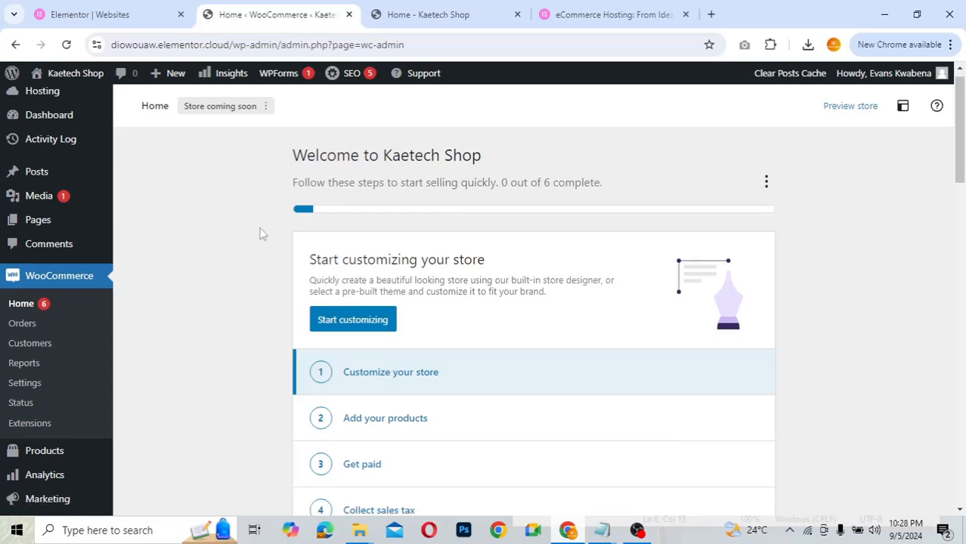
{"action": "scroll", "coordinate": [259, 231], "scroll_direction": "up", "scroll_amount": 3}
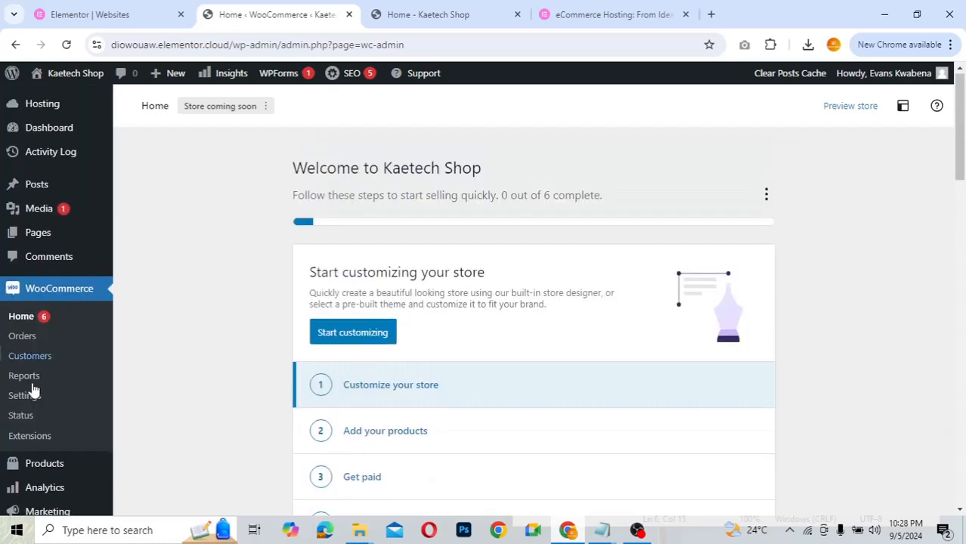
{"action": "left_click", "coordinate": [22, 402]}
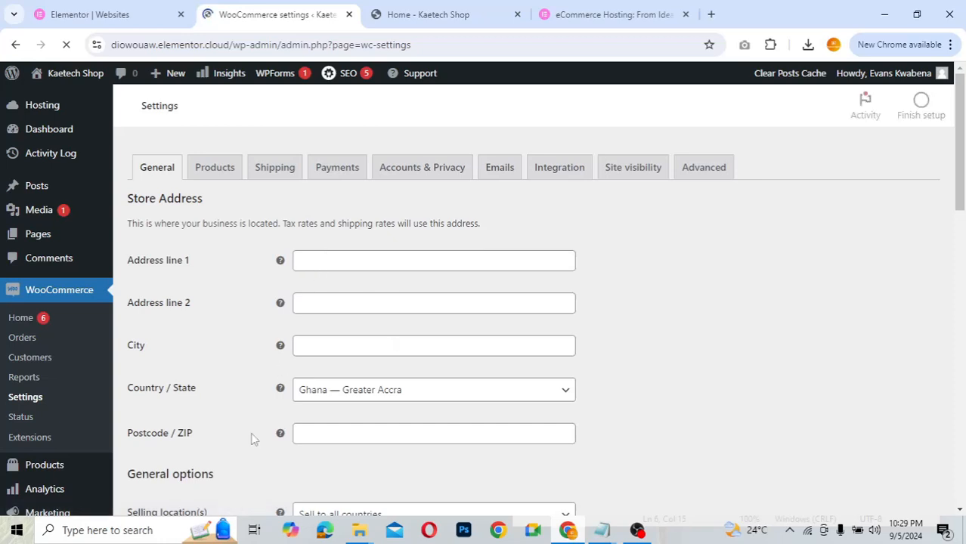
- Change the store currency from Ghana cedi to United States (US) dollar ($), searching 'usd'
{"action": "scroll", "coordinate": [253, 438], "scroll_direction": "down", "scroll_amount": 9}
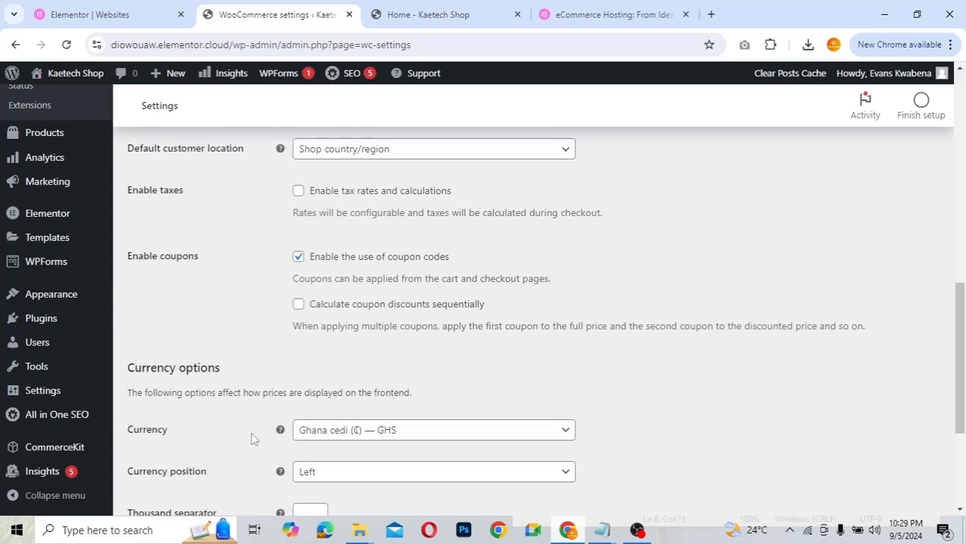
{"action": "scroll", "coordinate": [253, 438], "scroll_direction": "down", "scroll_amount": 2}
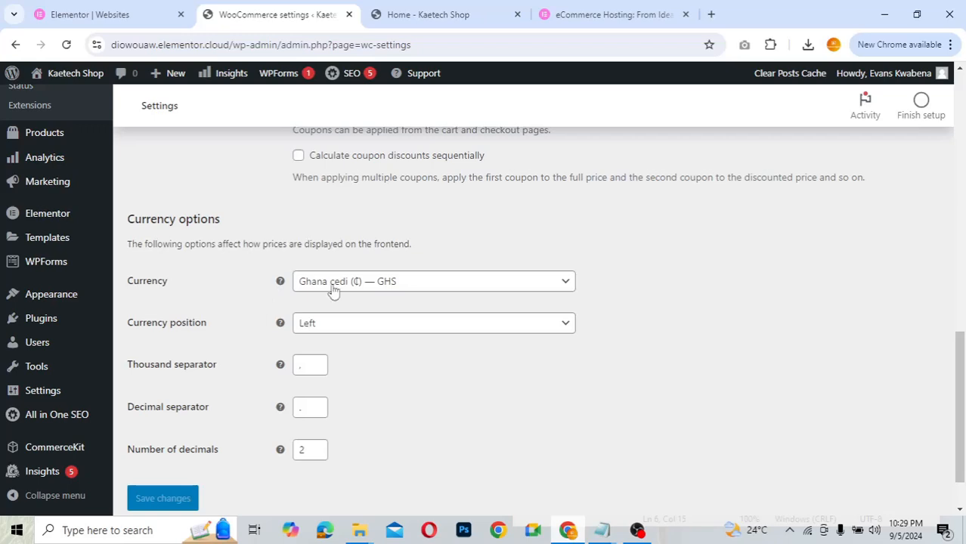
{"action": "left_click", "coordinate": [397, 287]}
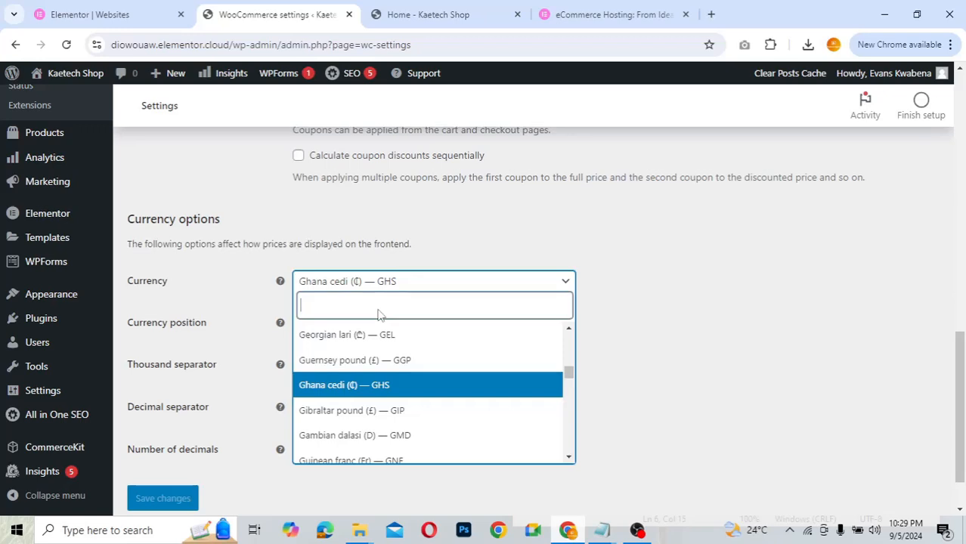
{"action": "type", "text": "u"}
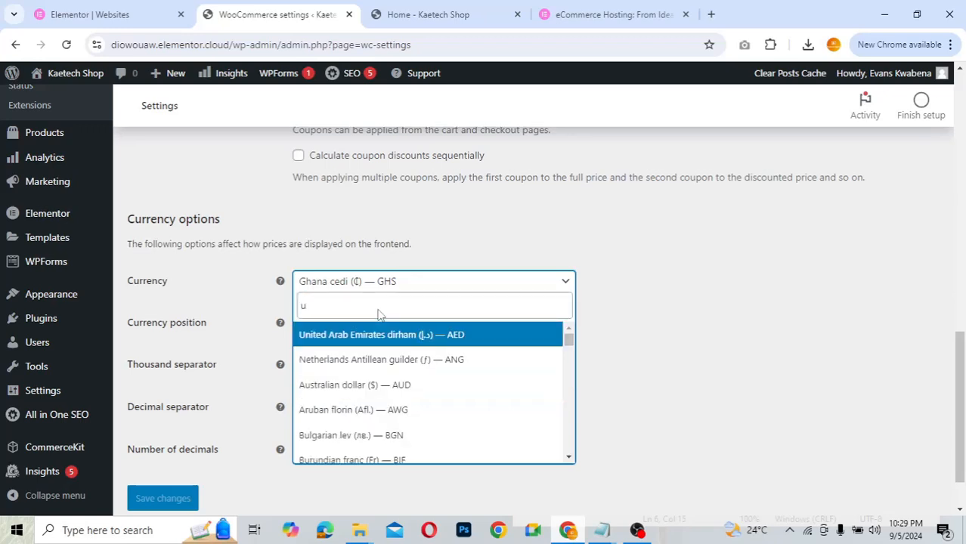
{"action": "type", "text": "sd"}
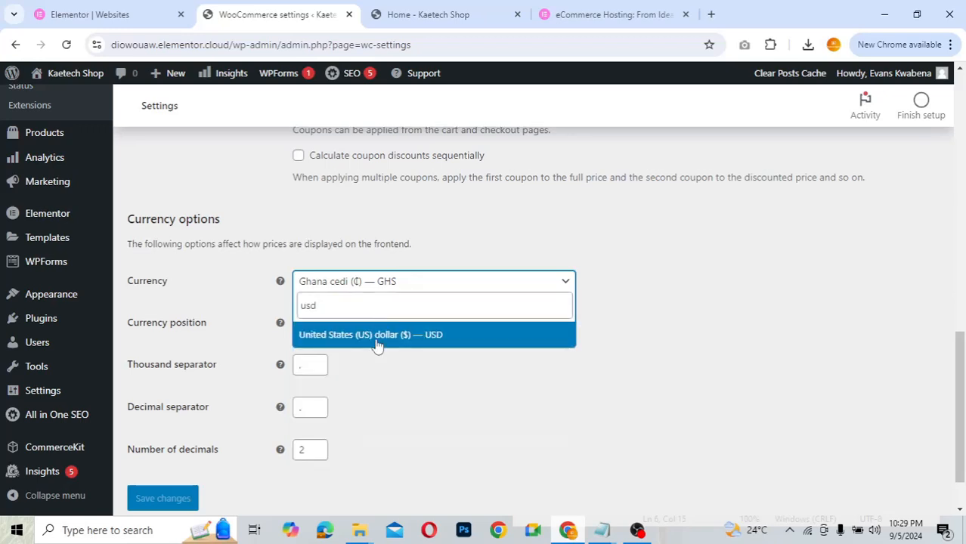
{"action": "left_click", "coordinate": [375, 337]}
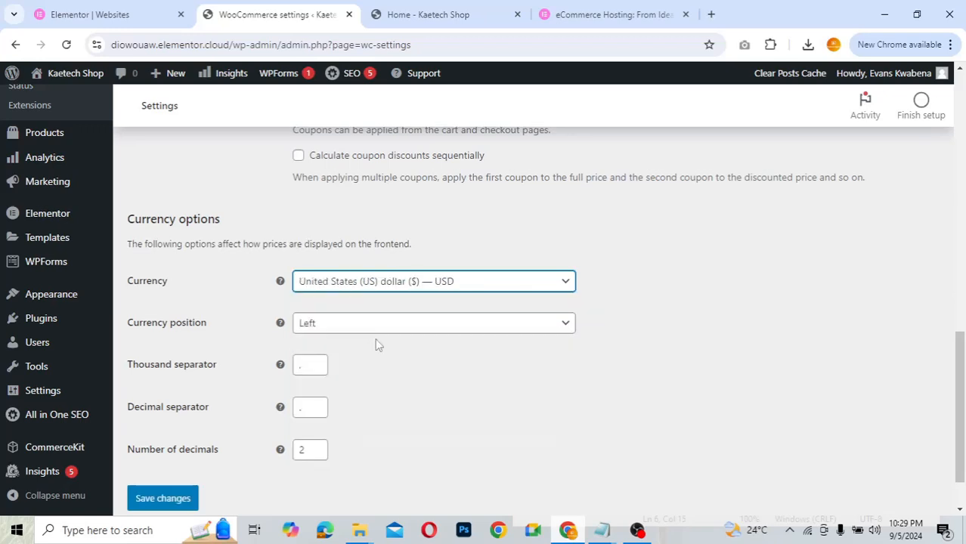
{"action": "left_click", "coordinate": [415, 378]}
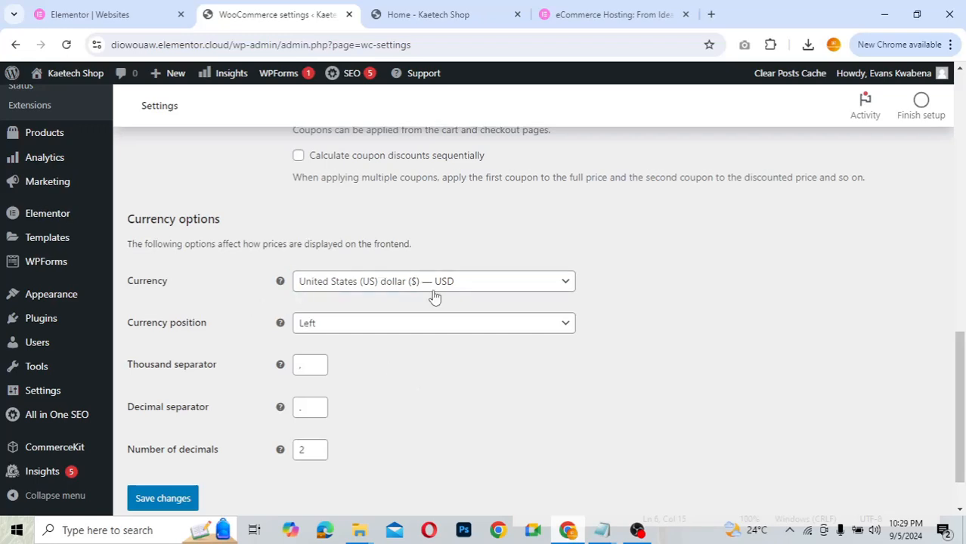
- Save the General settings with USD as the currency
{"action": "scroll", "coordinate": [675, 263], "scroll_direction": "up", "scroll_amount": 3}
{"action": "scroll", "coordinate": [675, 263], "scroll_direction": "up", "scroll_amount": 1}
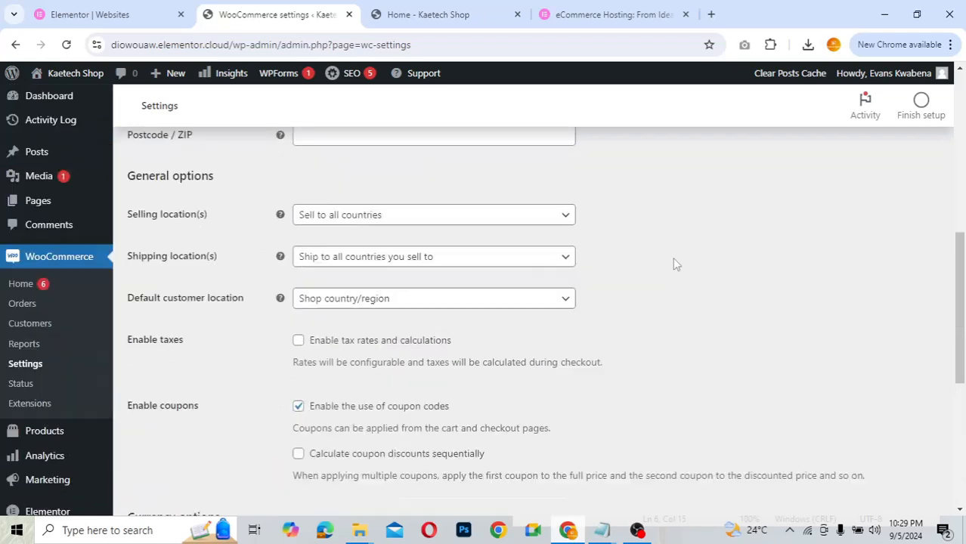
{"action": "scroll", "coordinate": [675, 263], "scroll_direction": "up", "scroll_amount": 2}
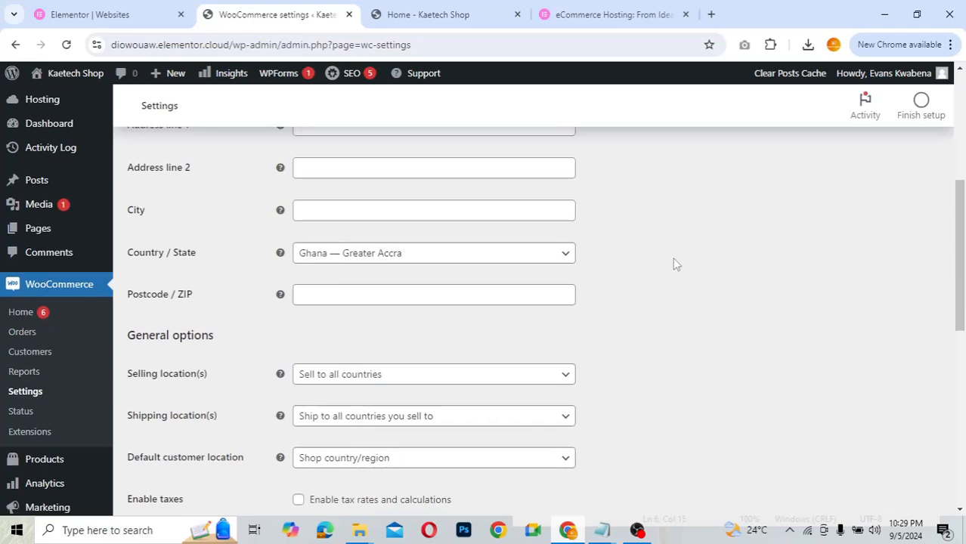
{"action": "scroll", "coordinate": [675, 263], "scroll_direction": "down", "scroll_amount": 5}
{"action": "scroll", "coordinate": [675, 262], "scroll_direction": "down", "scroll_amount": 2}
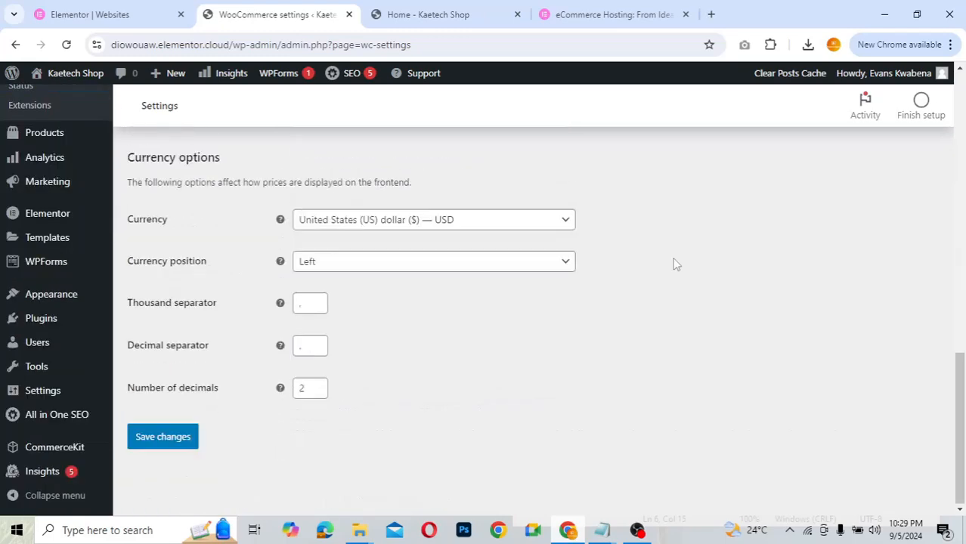
{"action": "scroll", "coordinate": [189, 260], "scroll_direction": "up", "scroll_amount": 8}
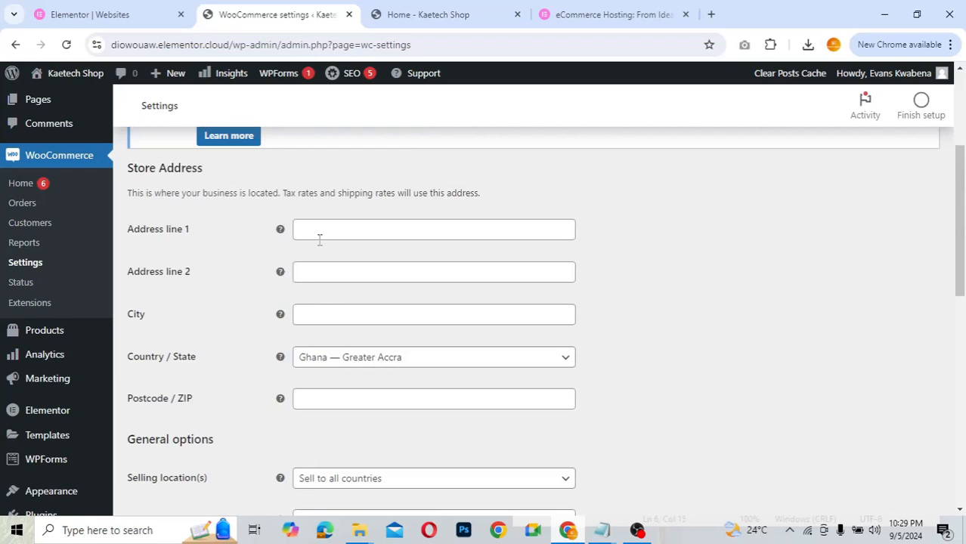
{"action": "scroll", "coordinate": [232, 389], "scroll_direction": "down", "scroll_amount": 8}
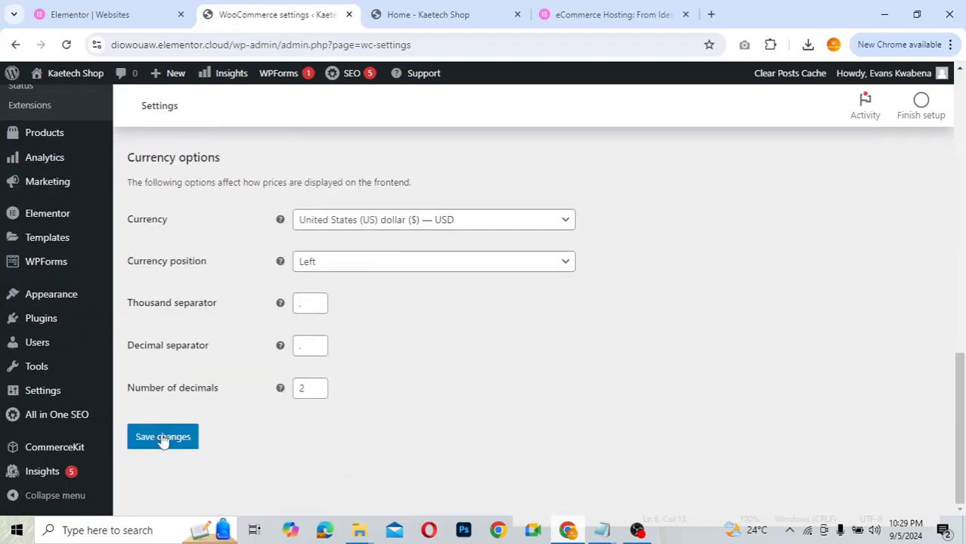
{"action": "left_click", "coordinate": [163, 437]}
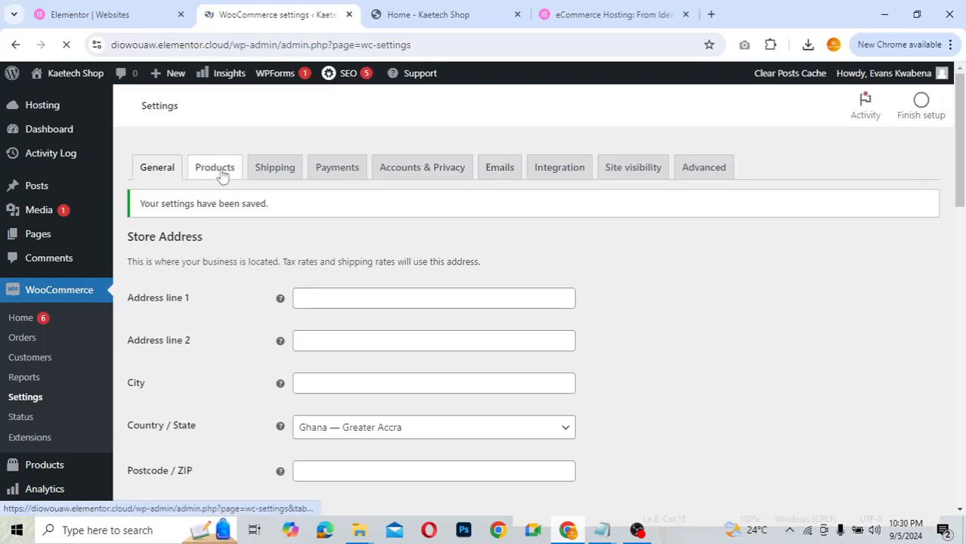
- In the Products settings, toggle 'Redirect to the cart page' on and leave it off
{"action": "left_click", "coordinate": [221, 174]}
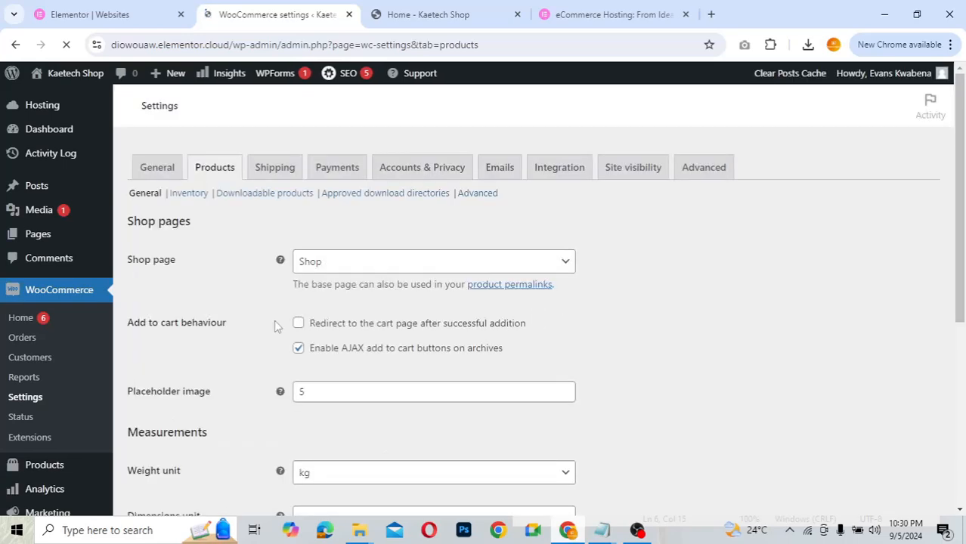
{"action": "scroll", "coordinate": [368, 346], "scroll_direction": "down", "scroll_amount": 2}
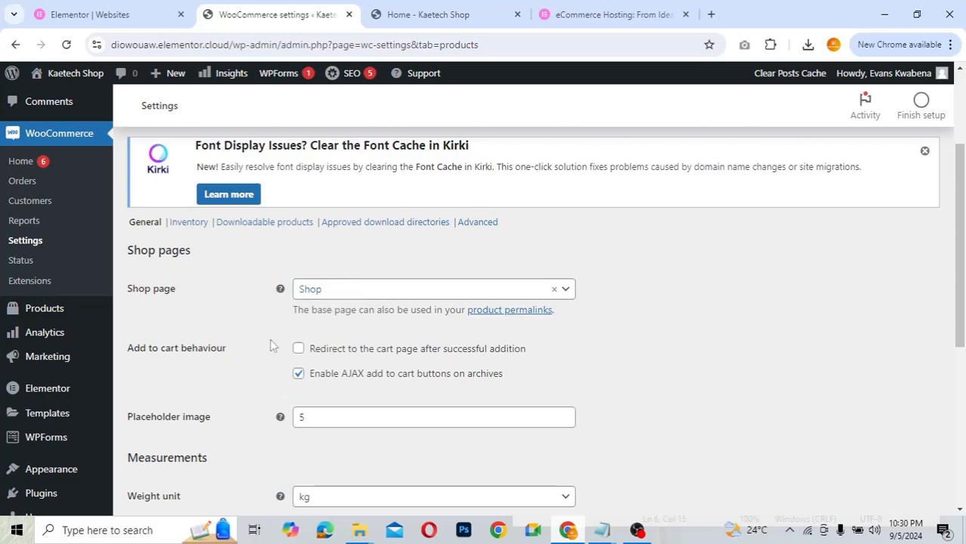
{"action": "scroll", "coordinate": [273, 345], "scroll_direction": "down", "scroll_amount": 2}
{"action": "scroll", "coordinate": [276, 345], "scroll_direction": "up", "scroll_amount": 1}
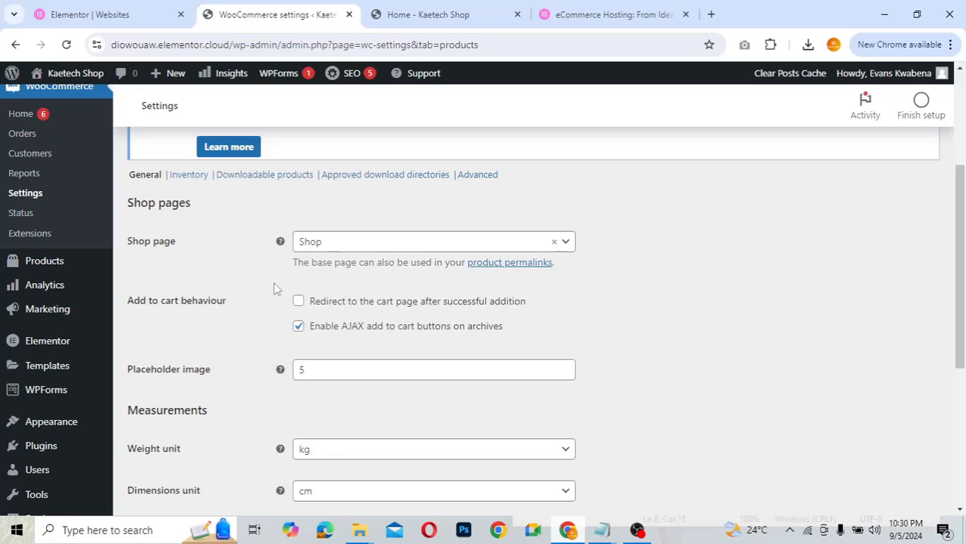
{"action": "scroll", "coordinate": [230, 369], "scroll_direction": "down", "scroll_amount": 2}
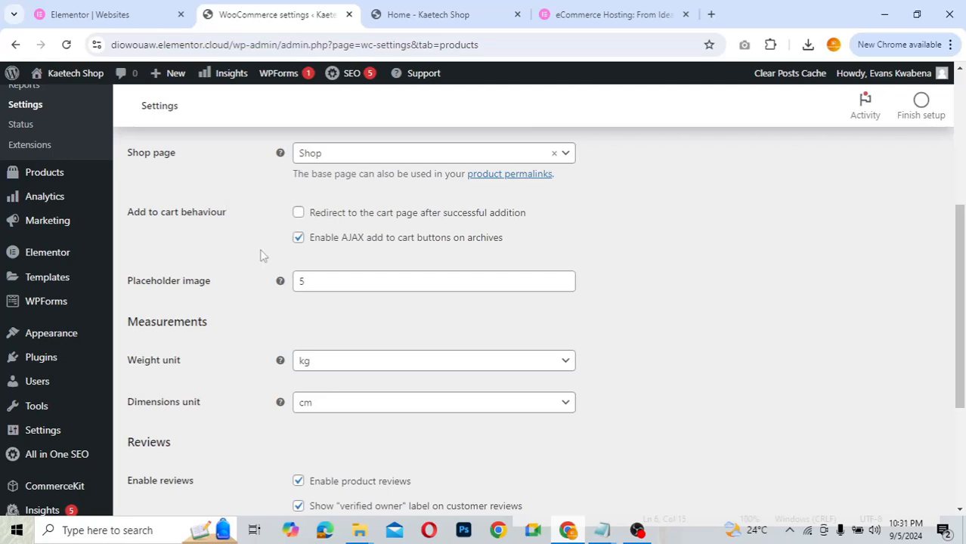
{"action": "left_click", "coordinate": [299, 216]}
{"action": "left_click", "coordinate": [298, 213]}
{"action": "left_click", "coordinate": [299, 213]}
- Save the product settings with AJAX add-to-cart buttons on archives enabled
{"action": "scroll", "coordinate": [224, 282], "scroll_direction": "down", "scroll_amount": 3}
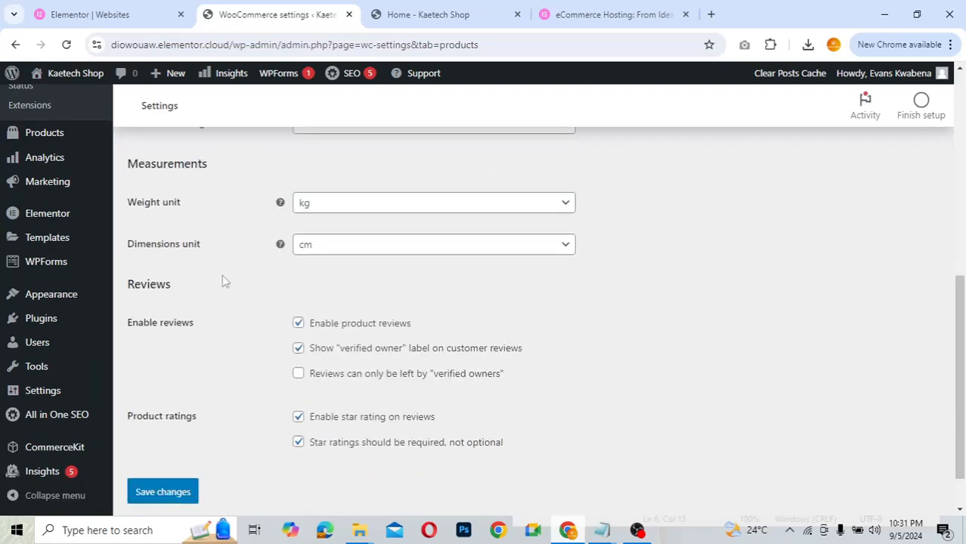
{"action": "scroll", "coordinate": [224, 281], "scroll_direction": "up", "scroll_amount": 2}
{"action": "scroll", "coordinate": [222, 278], "scroll_direction": "down", "scroll_amount": 1}
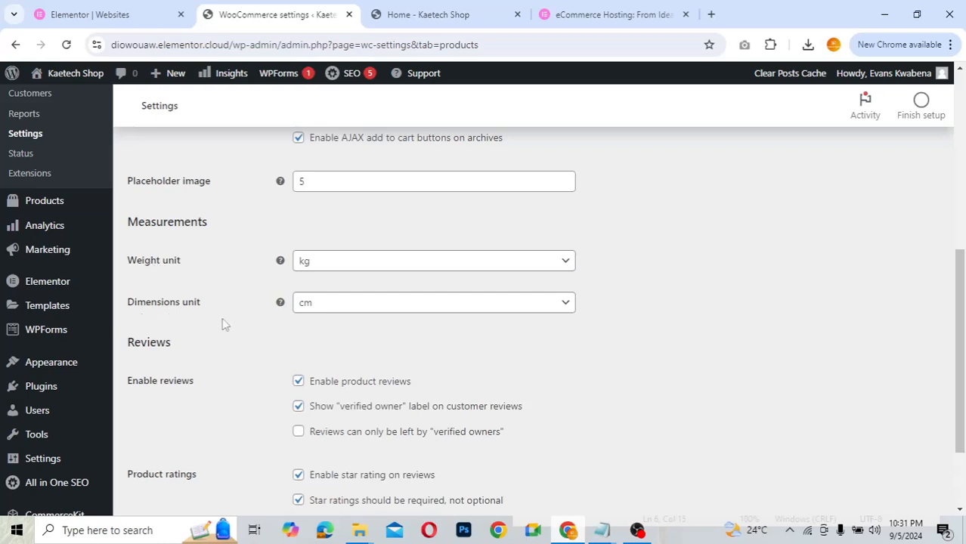
{"action": "scroll", "coordinate": [224, 323], "scroll_direction": "down", "scroll_amount": 2}
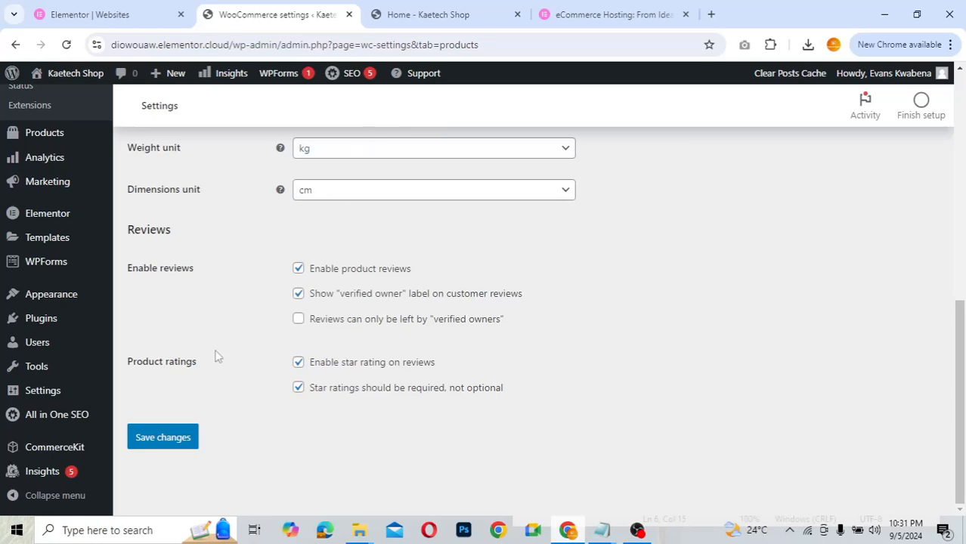
{"action": "left_click", "coordinate": [176, 438]}
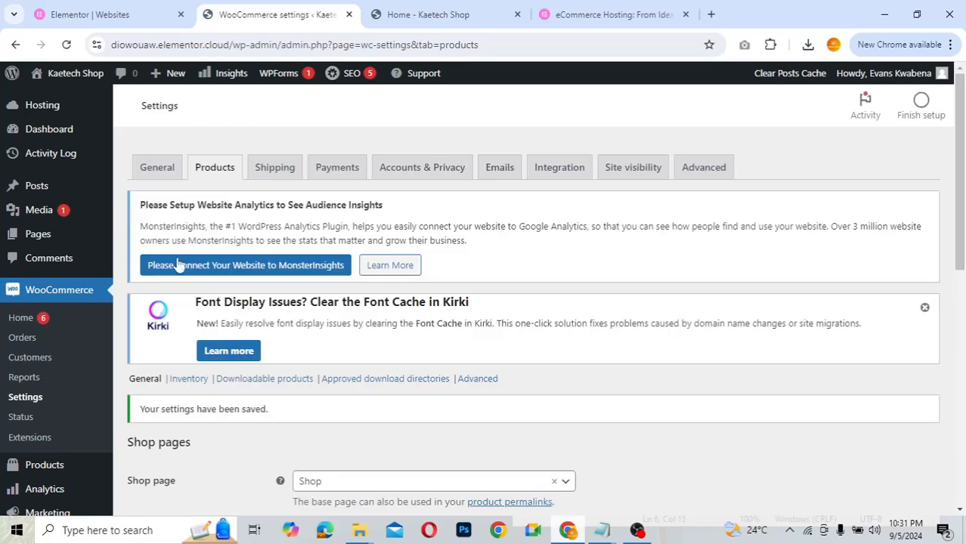
{"action": "scroll", "coordinate": [178, 266], "scroll_direction": "down", "scroll_amount": 2}
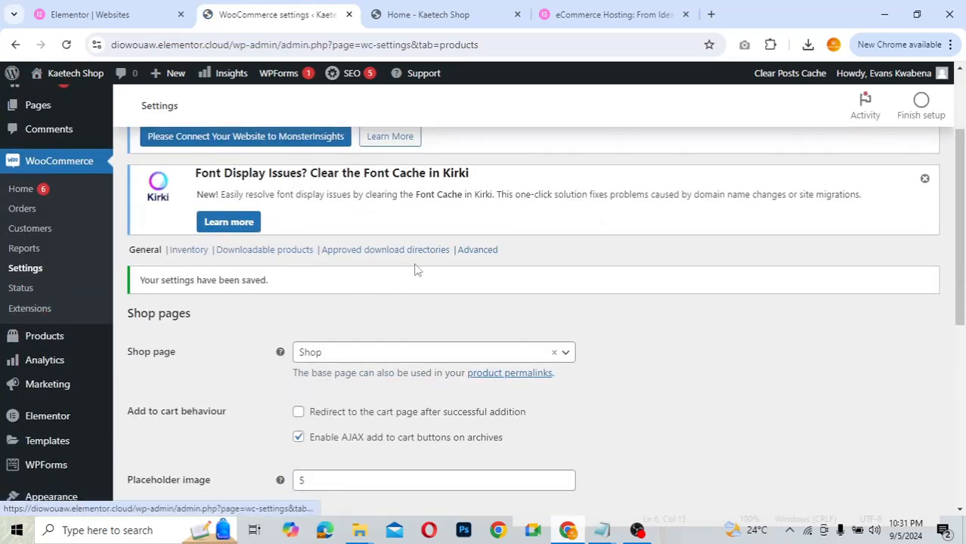
- Review Inventory settings: stock management on, 60-minute stock hold, low-stock threshold 2
{"action": "left_click", "coordinate": [191, 254]}
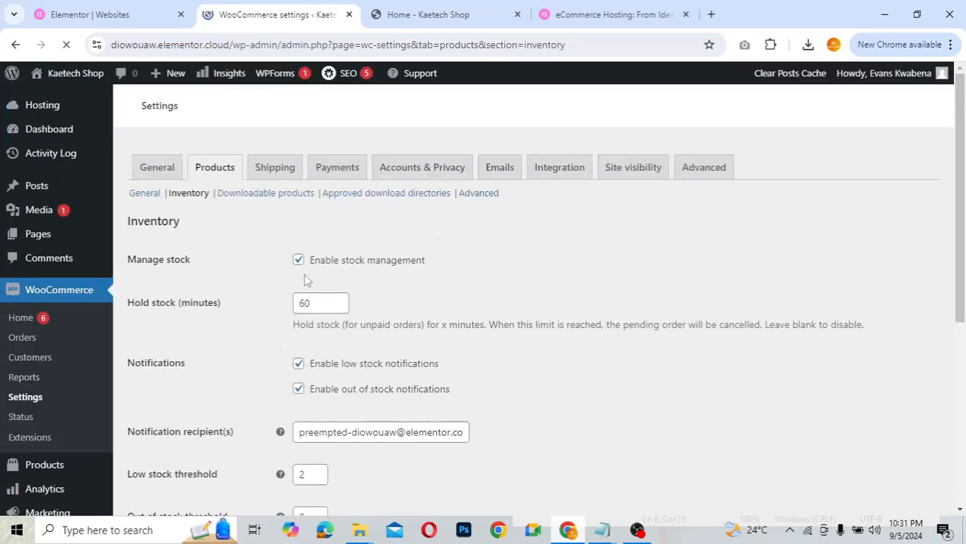
{"action": "scroll", "coordinate": [212, 342], "scroll_direction": "down", "scroll_amount": 1}
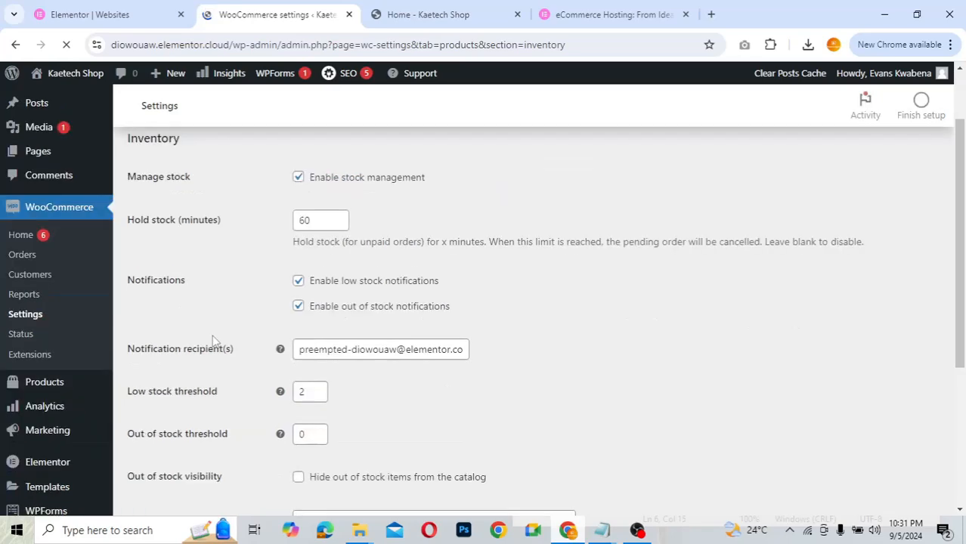
{"action": "scroll", "coordinate": [249, 415], "scroll_direction": "down", "scroll_amount": 2}
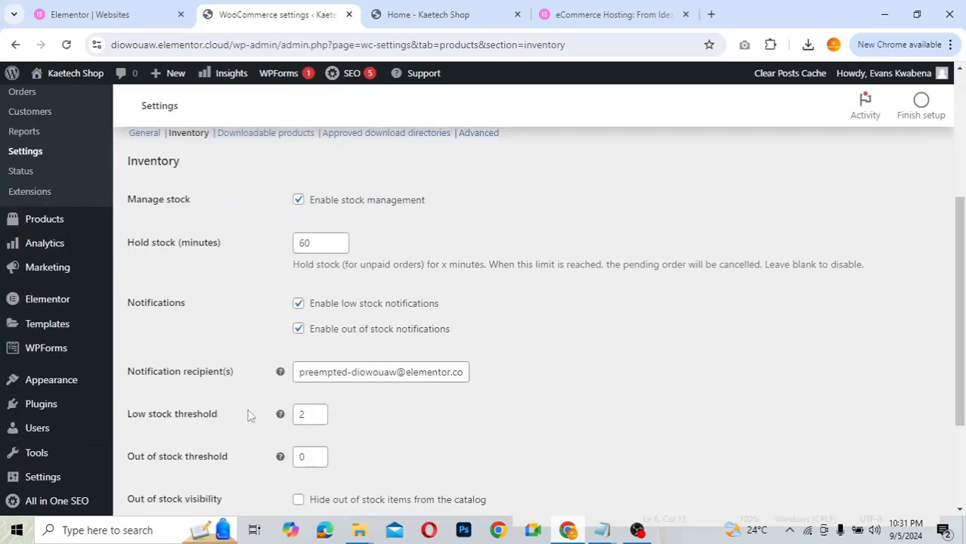
{"action": "scroll", "coordinate": [249, 415], "scroll_direction": "down", "scroll_amount": 2}
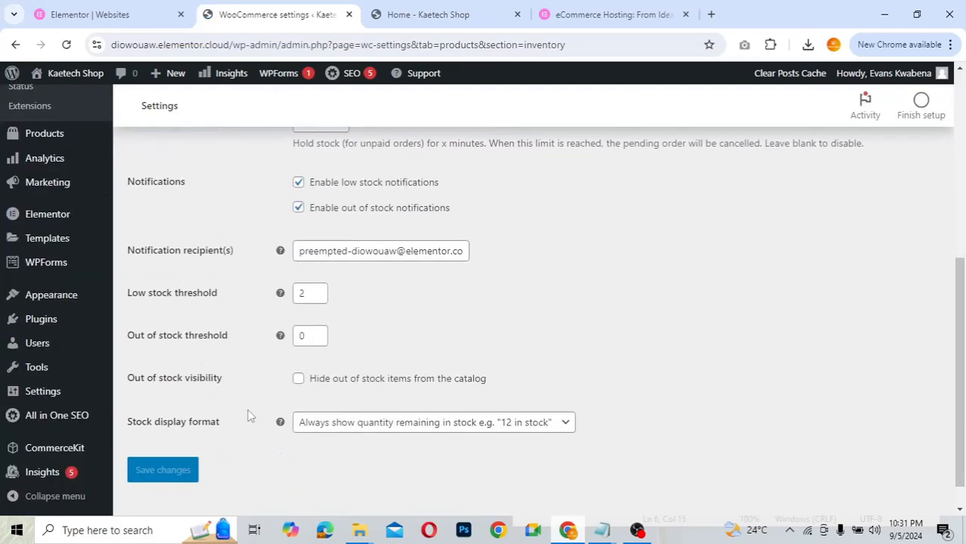
{"action": "scroll", "coordinate": [249, 415], "scroll_direction": "up", "scroll_amount": 2}
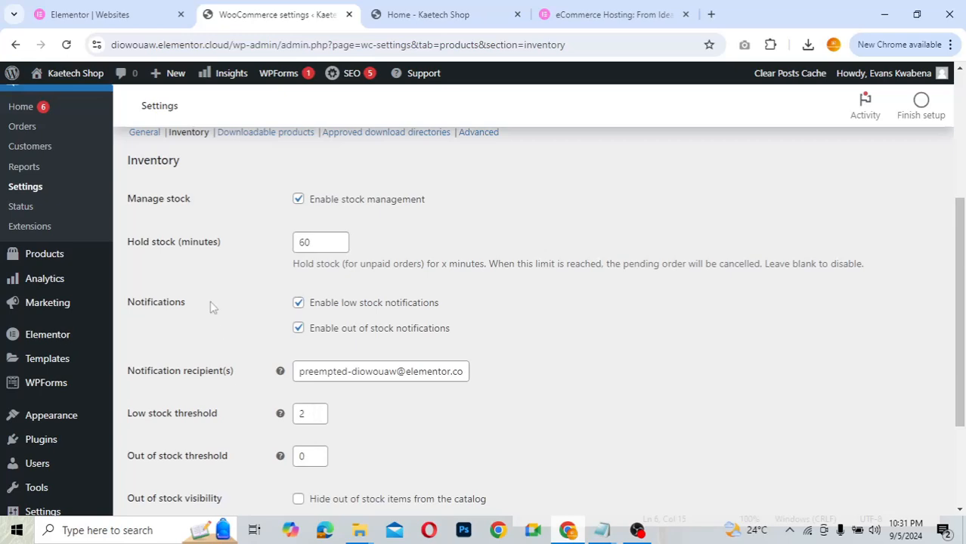
{"action": "scroll", "coordinate": [219, 287], "scroll_direction": "up", "scroll_amount": 1}
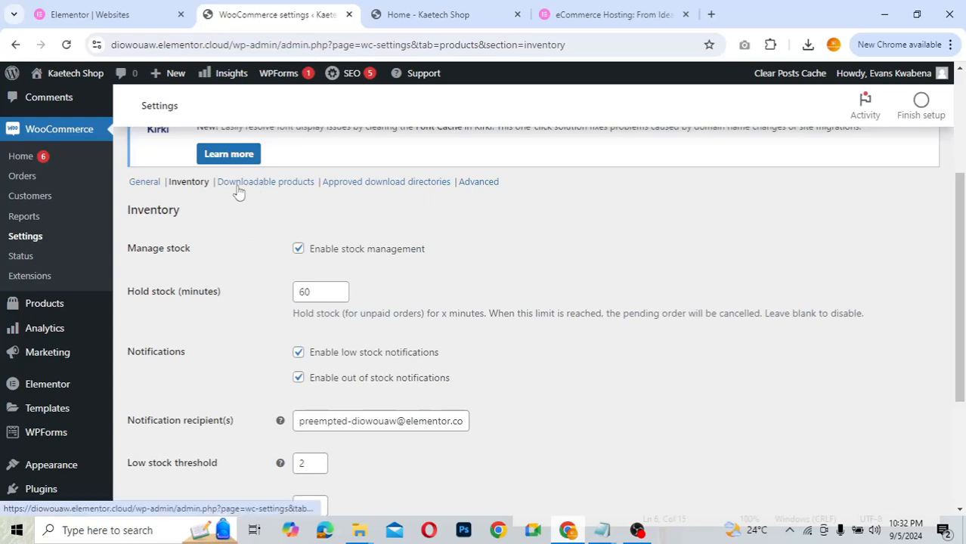
{"action": "left_click", "coordinate": [262, 190]}
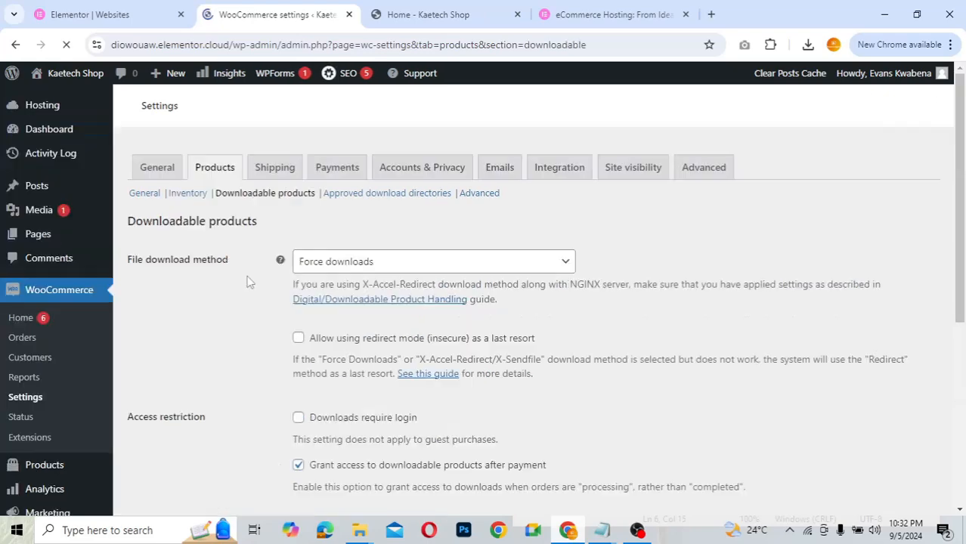
{"action": "scroll", "coordinate": [232, 408], "scroll_direction": "down", "scroll_amount": 2}
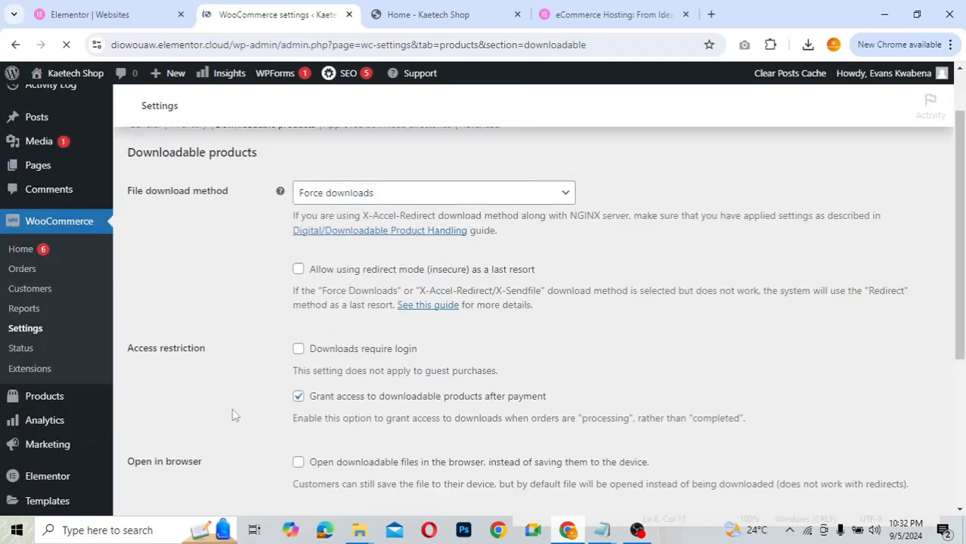
{"action": "scroll", "coordinate": [232, 414], "scroll_direction": "down", "scroll_amount": 2}
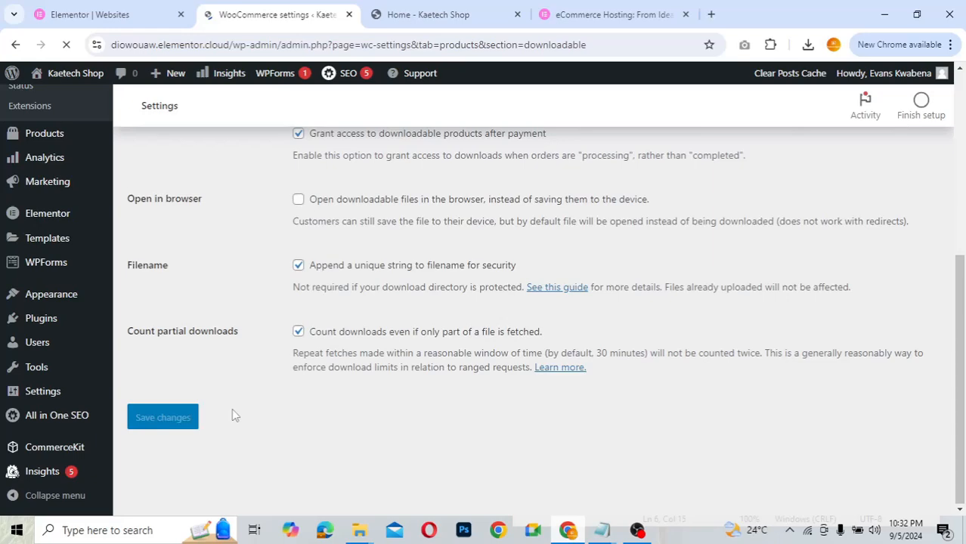
{"action": "scroll", "coordinate": [232, 408], "scroll_direction": "up", "scroll_amount": 3}
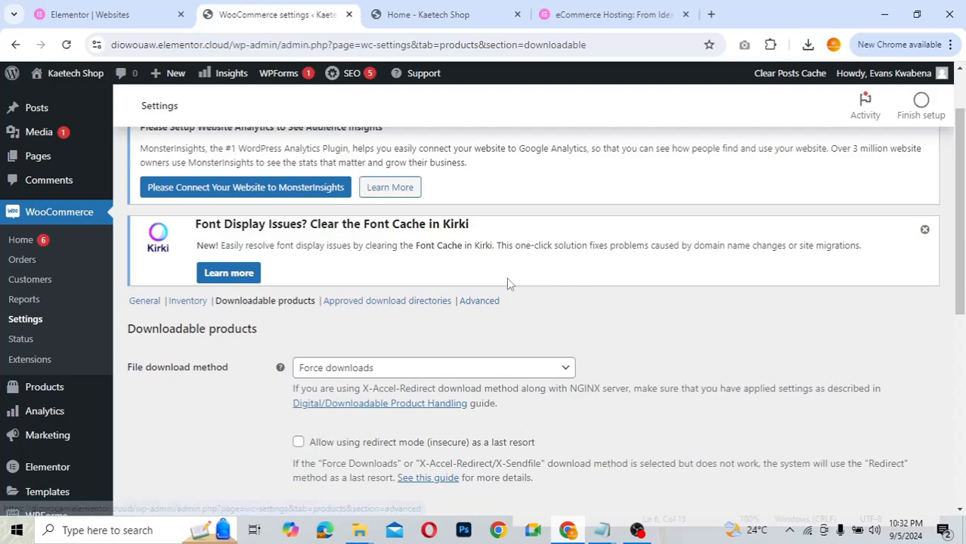
{"action": "scroll", "coordinate": [508, 283], "scroll_direction": "up", "scroll_amount": 1}
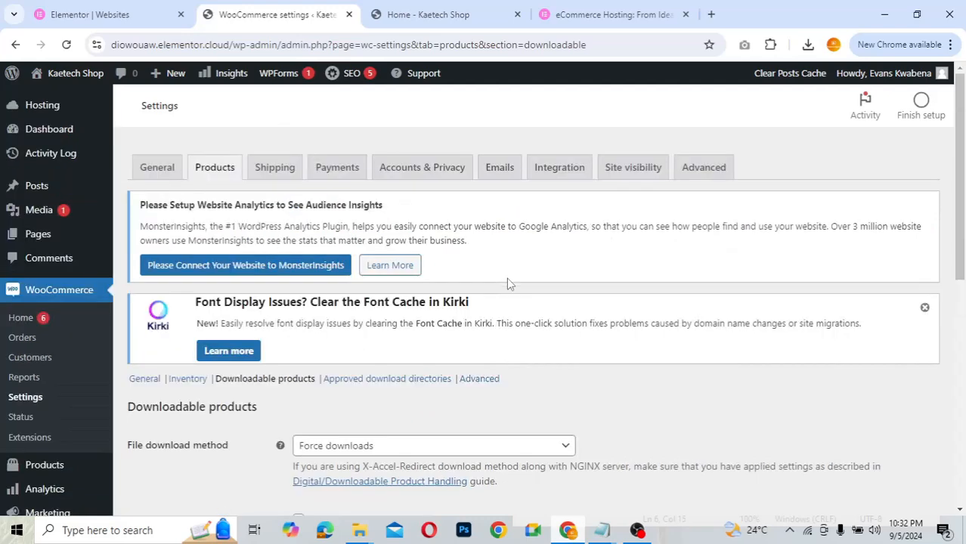
- Go to the Shipping zones list and dismiss the tour popup
{"action": "left_click", "coordinate": [275, 176]}
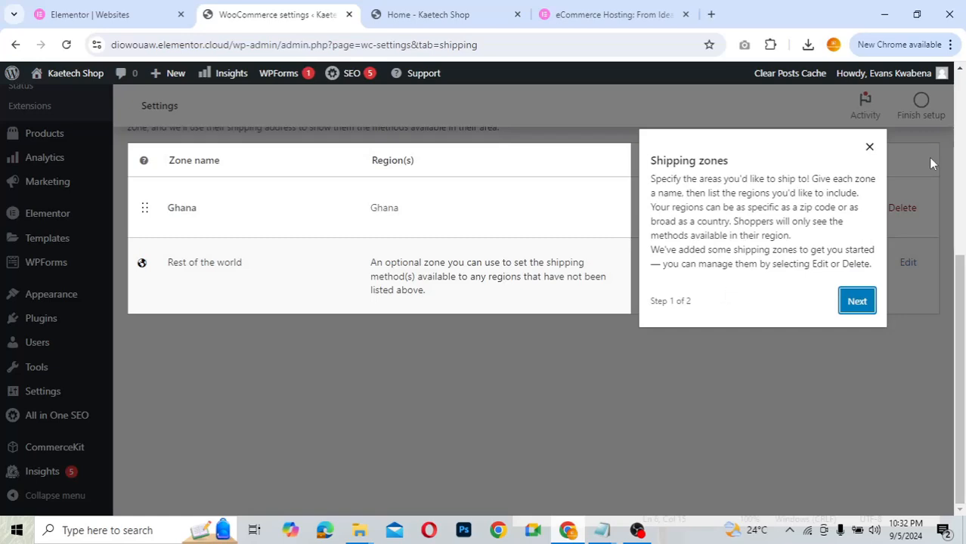
{"action": "left_click", "coordinate": [868, 148]}
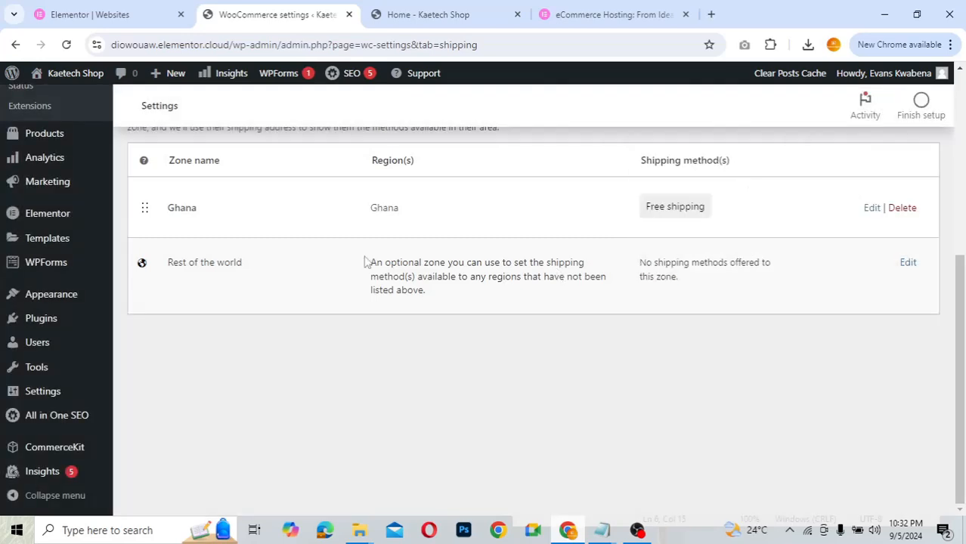
{"action": "scroll", "coordinate": [366, 261], "scroll_direction": "up", "scroll_amount": 2}
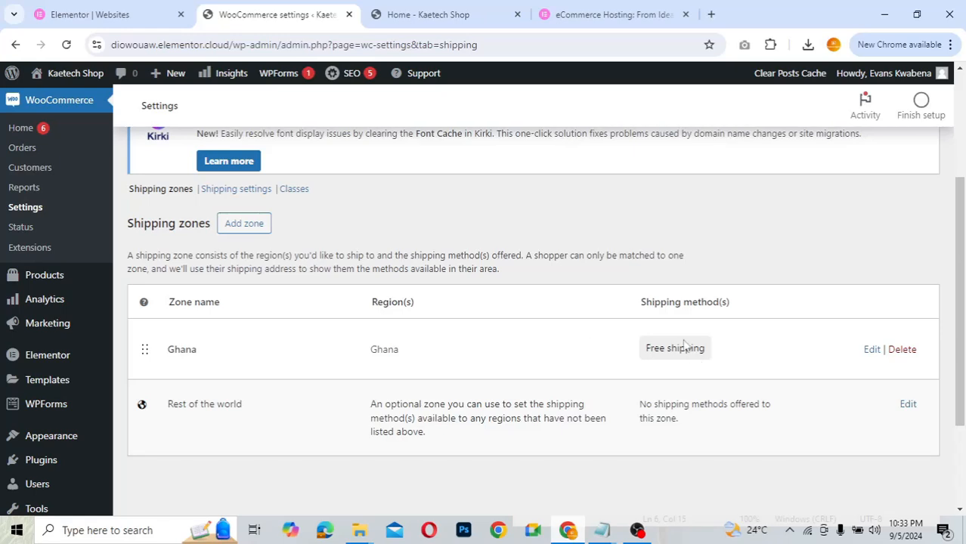
- Start adding a Flat rate shipping method to the Ghana zone
{"action": "left_click", "coordinate": [871, 350]}
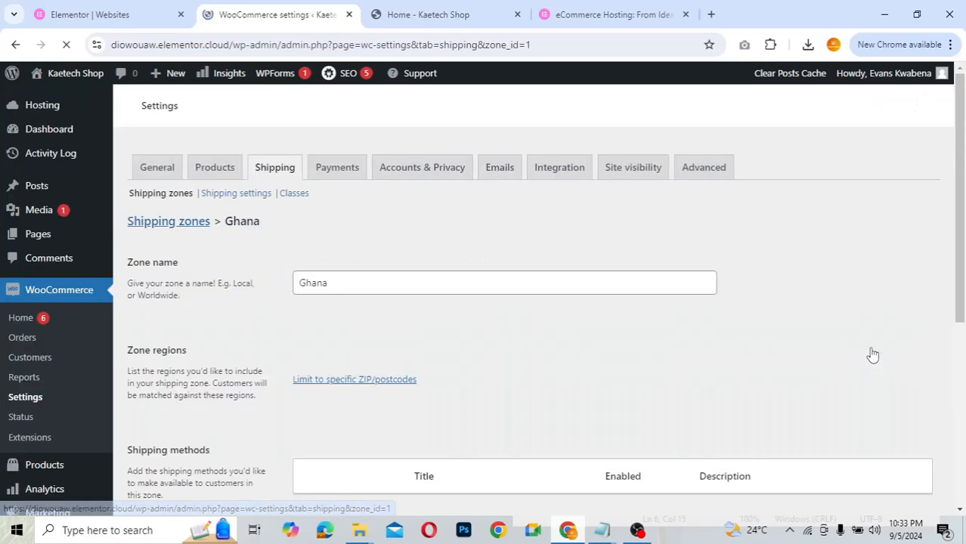
{"action": "scroll", "coordinate": [583, 352], "scroll_direction": "down", "scroll_amount": 1}
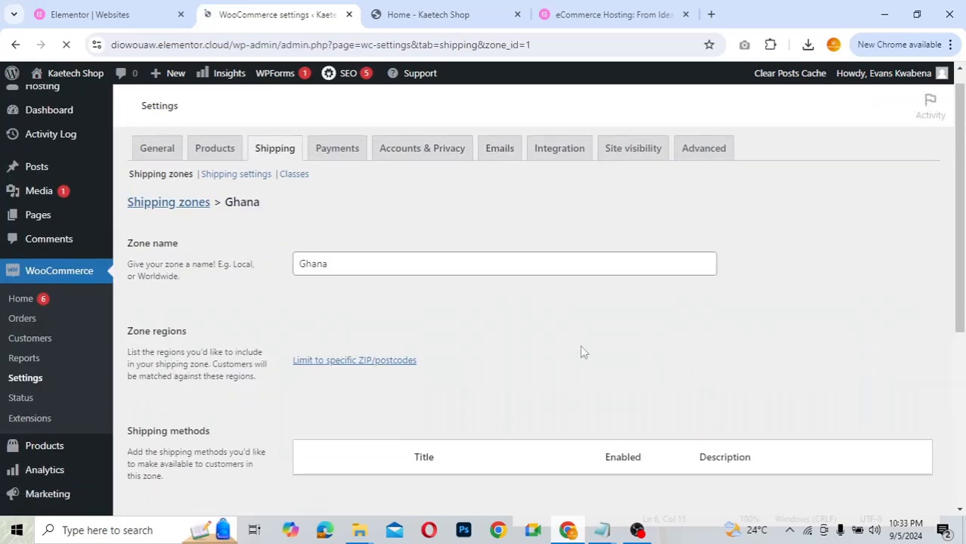
{"action": "scroll", "coordinate": [583, 352], "scroll_direction": "down", "scroll_amount": 3}
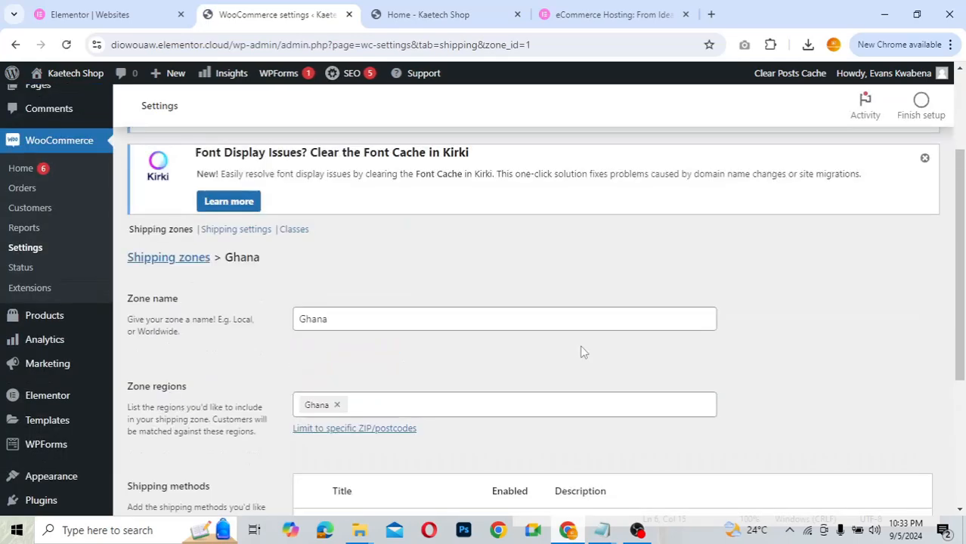
{"action": "scroll", "coordinate": [583, 352], "scroll_direction": "down", "scroll_amount": 3}
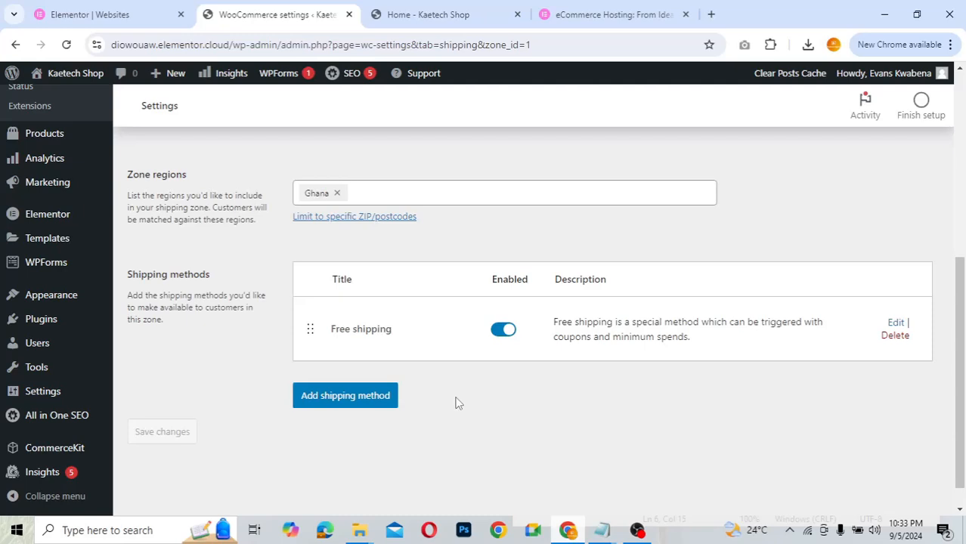
{"action": "left_click", "coordinate": [361, 400]}
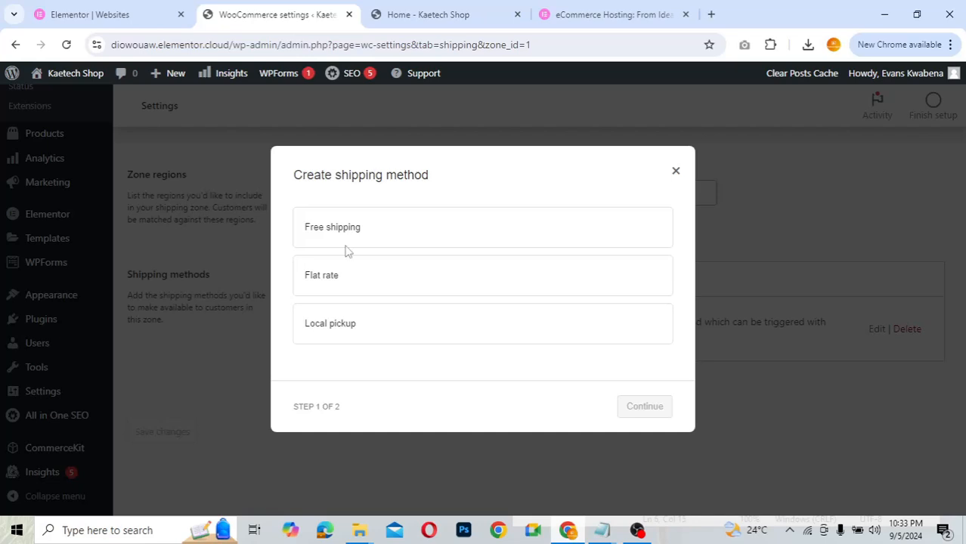
{"action": "left_click", "coordinate": [349, 282]}
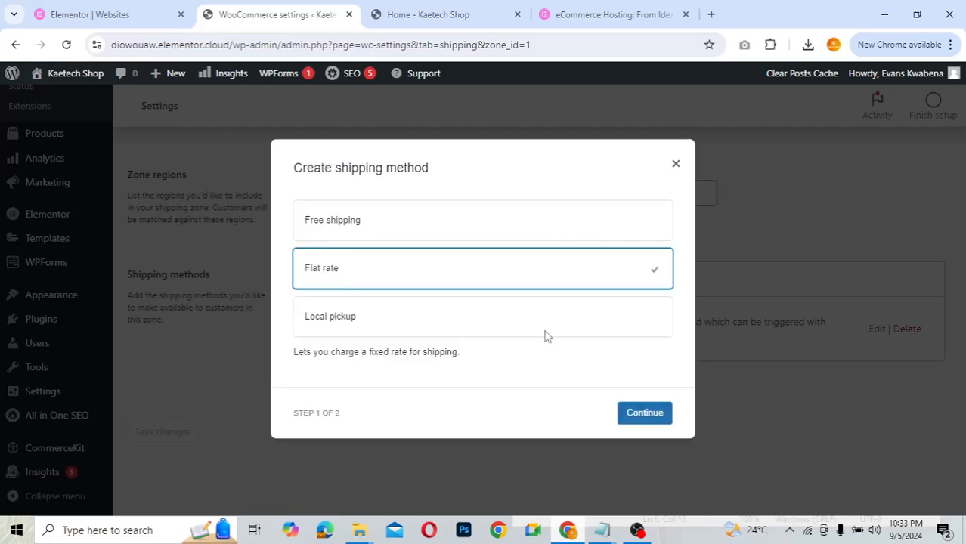
{"action": "left_click", "coordinate": [644, 413]}
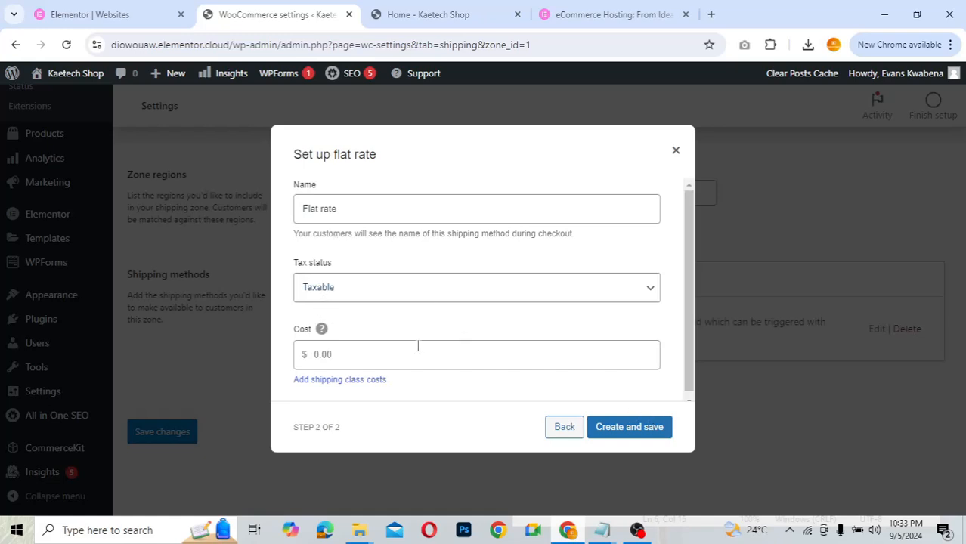
- Set the flat rate cost to 5 with tax status None and create it
{"action": "double_click", "coordinate": [315, 354]}
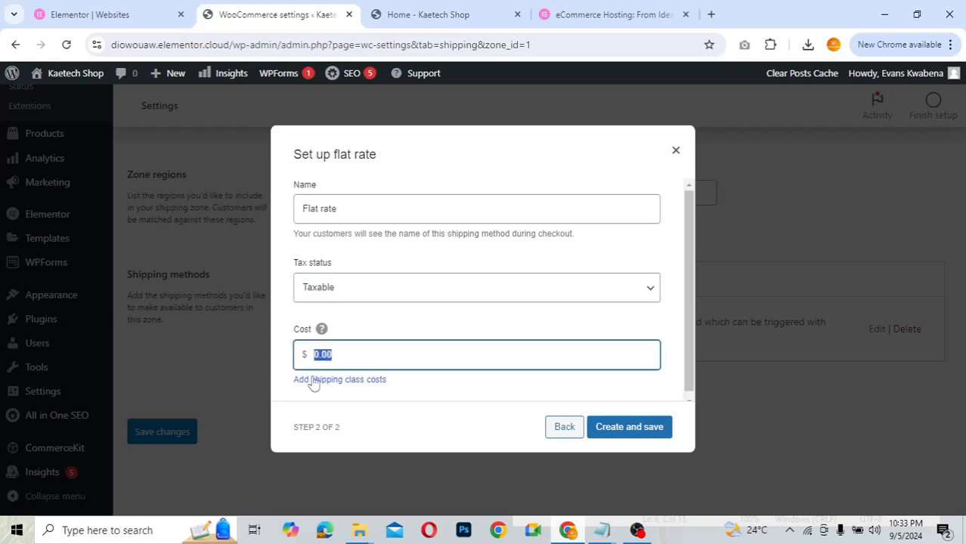
{"action": "type", "text": "5"}
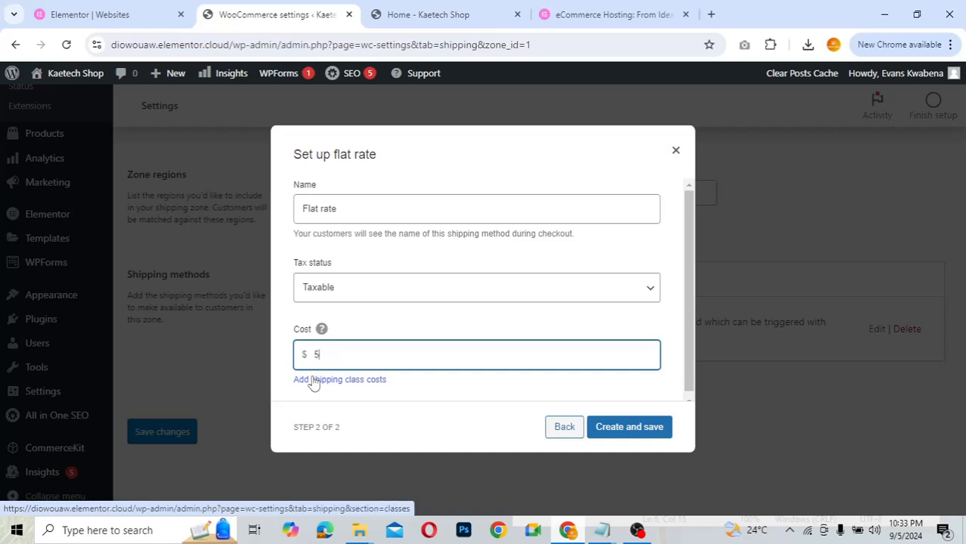
{"action": "left_click", "coordinate": [391, 294]}
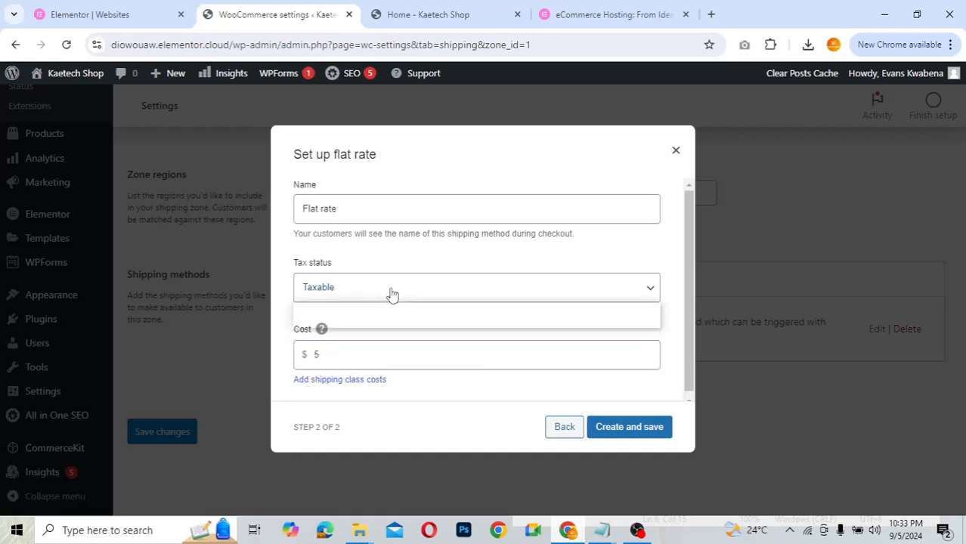
{"action": "left_click", "coordinate": [375, 320]}
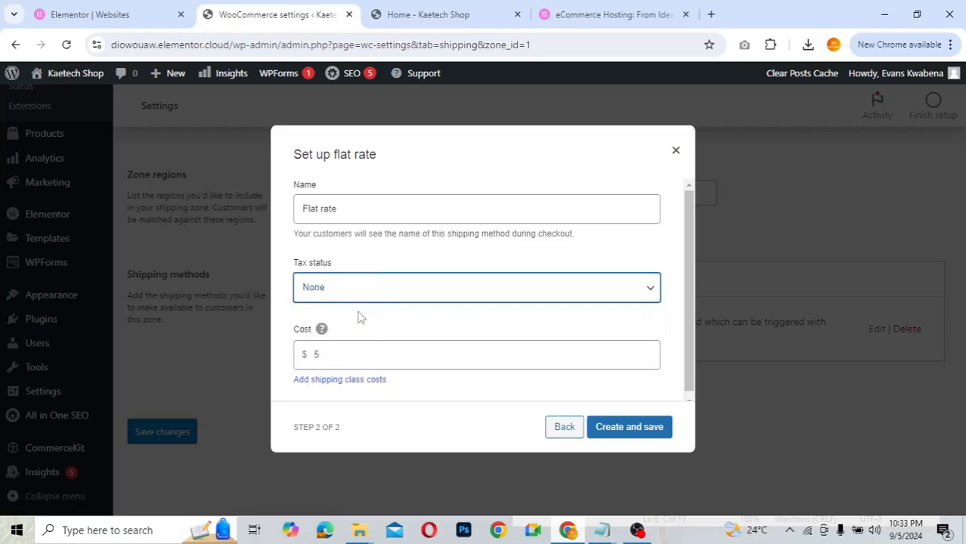
{"action": "left_click", "coordinate": [641, 430]}
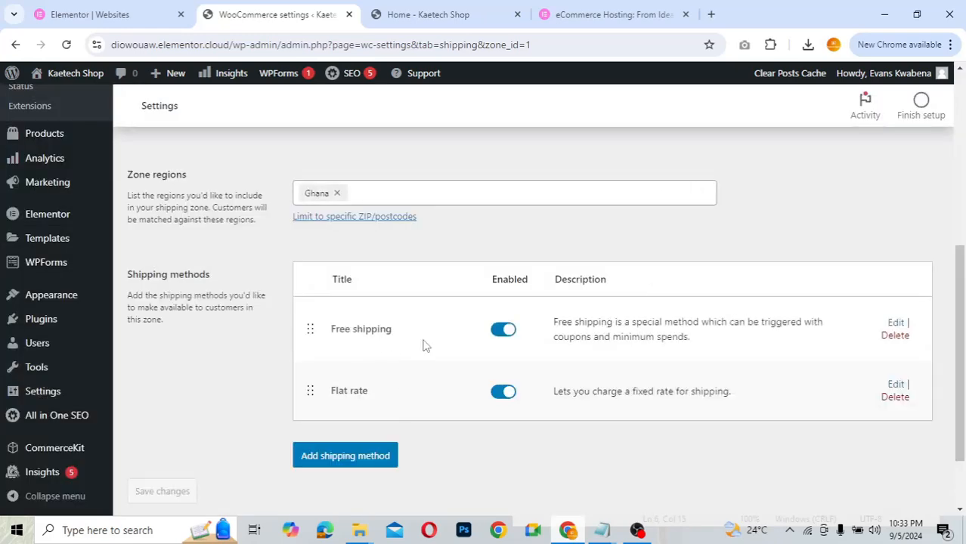
- Make Free shipping require a minimum order amount of 2000 and save
{"action": "left_click", "coordinate": [895, 324]}
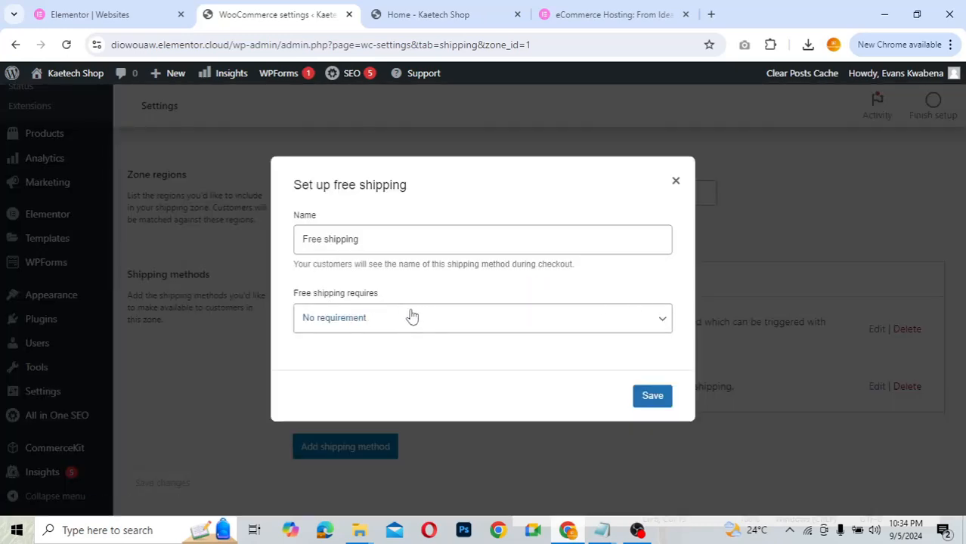
{"action": "left_click", "coordinate": [419, 317]}
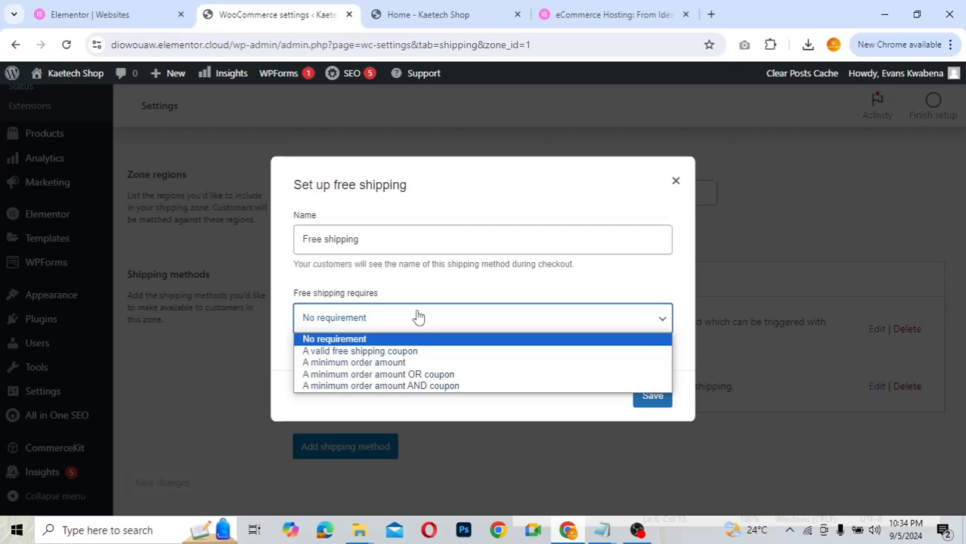
{"action": "left_click", "coordinate": [394, 363]}
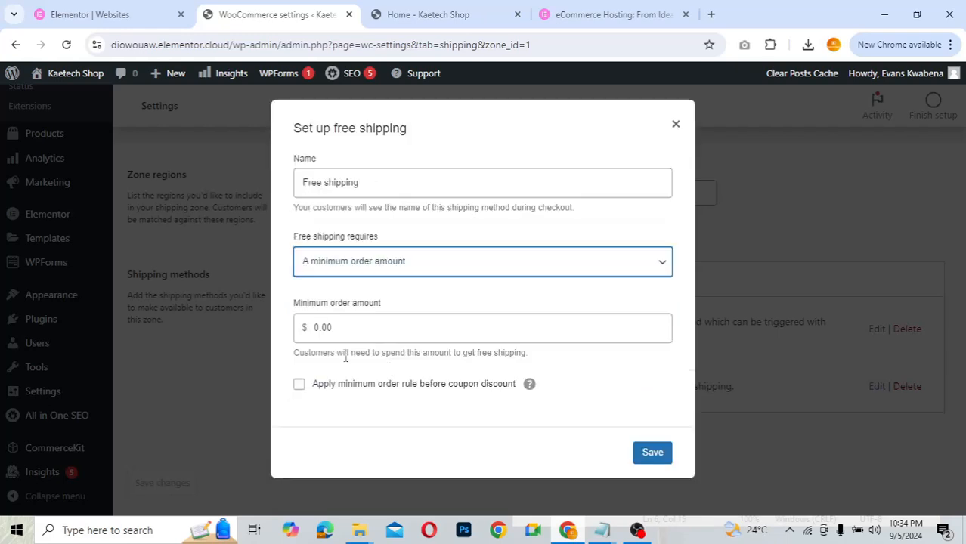
{"action": "double_click", "coordinate": [315, 326]}
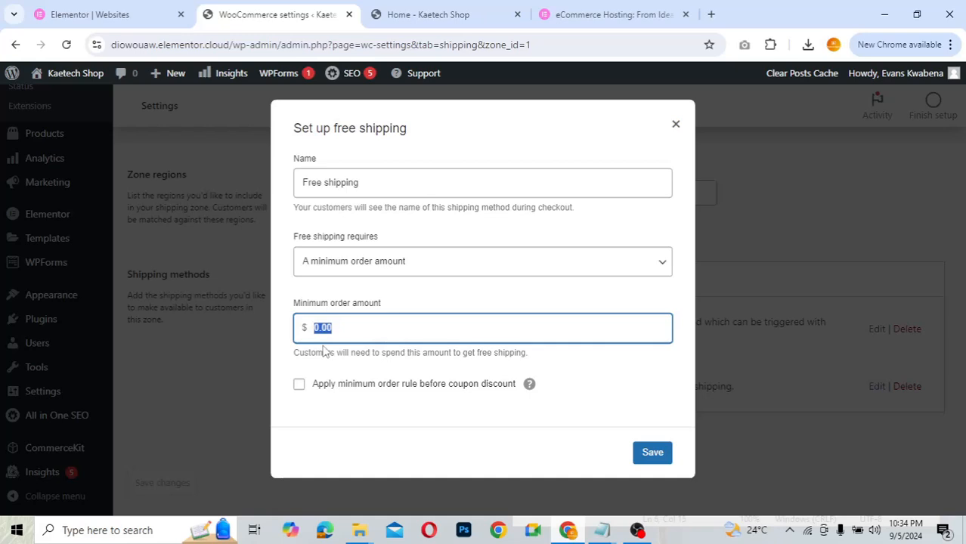
{"action": "type", "text": "2000"}
{"action": "left_click", "coordinate": [654, 454]}
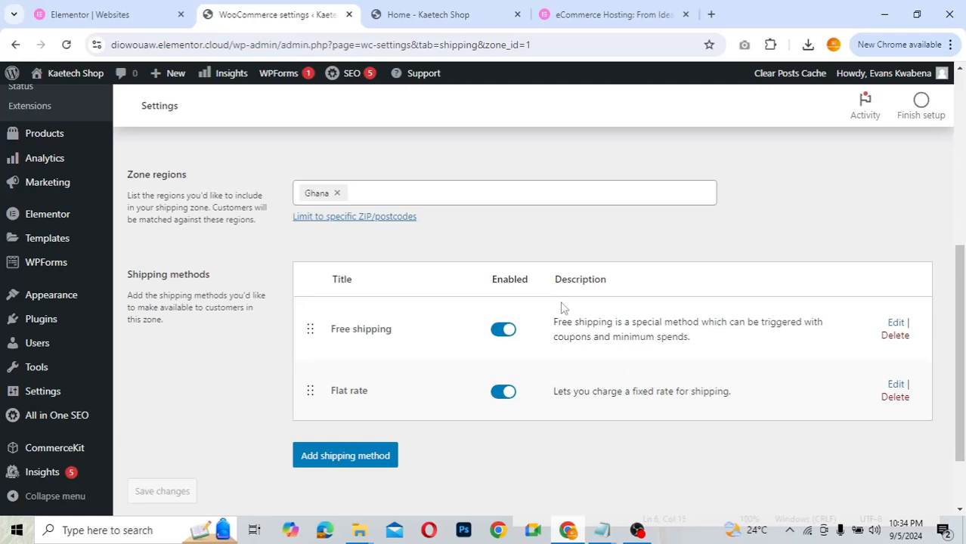
- Scroll through the Ghana zone to check Free shipping and Flat rate are both enabled
{"action": "scroll", "coordinate": [612, 407], "scroll_direction": "down", "scroll_amount": 2}
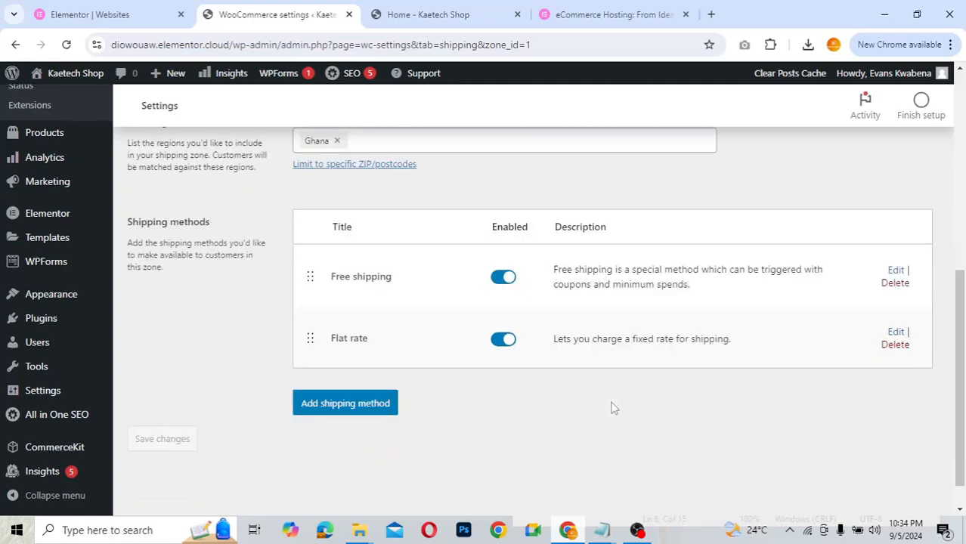
{"action": "scroll", "coordinate": [612, 405], "scroll_direction": "up", "scroll_amount": 5}
{"action": "scroll", "coordinate": [612, 404], "scroll_direction": "down", "scroll_amount": 3}
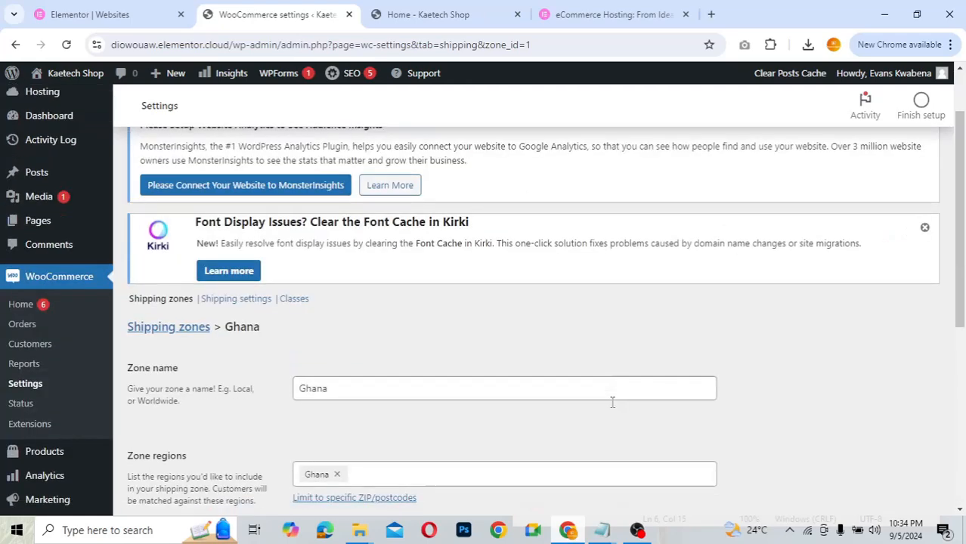
{"action": "scroll", "coordinate": [614, 408], "scroll_direction": "down", "scroll_amount": 1}
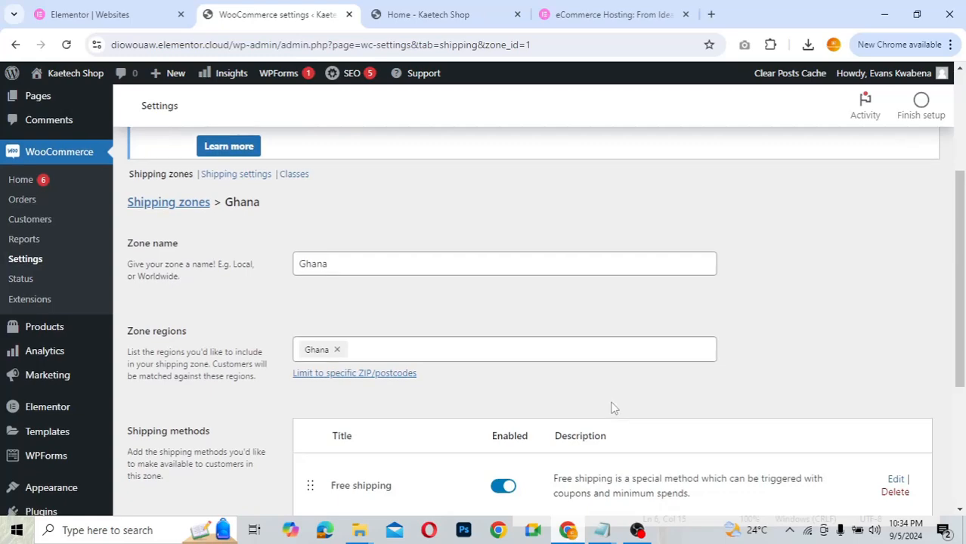
{"action": "scroll", "coordinate": [612, 408], "scroll_direction": "up", "scroll_amount": 1}
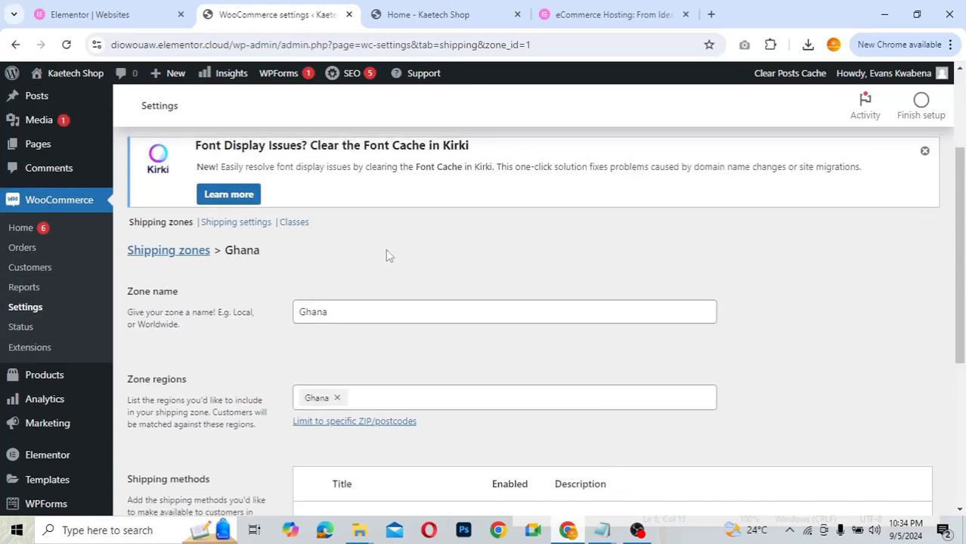
{"action": "scroll", "coordinate": [387, 250], "scroll_direction": "up", "scroll_amount": 2}
{"action": "scroll", "coordinate": [387, 251], "scroll_direction": "up", "scroll_amount": 1}
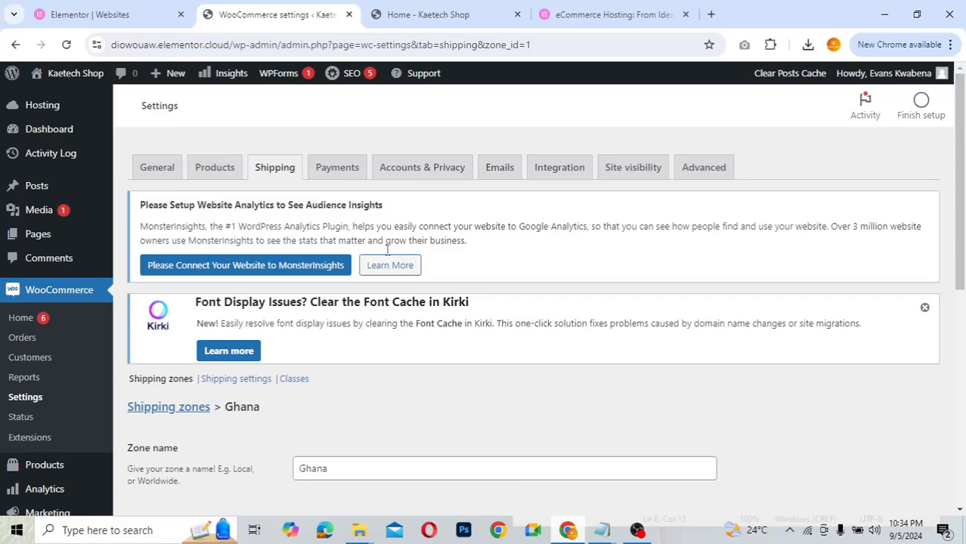
- Open the Payments tab listing Direct bank transfer, Check payments and Cash on delivery
{"action": "left_click", "coordinate": [326, 173]}
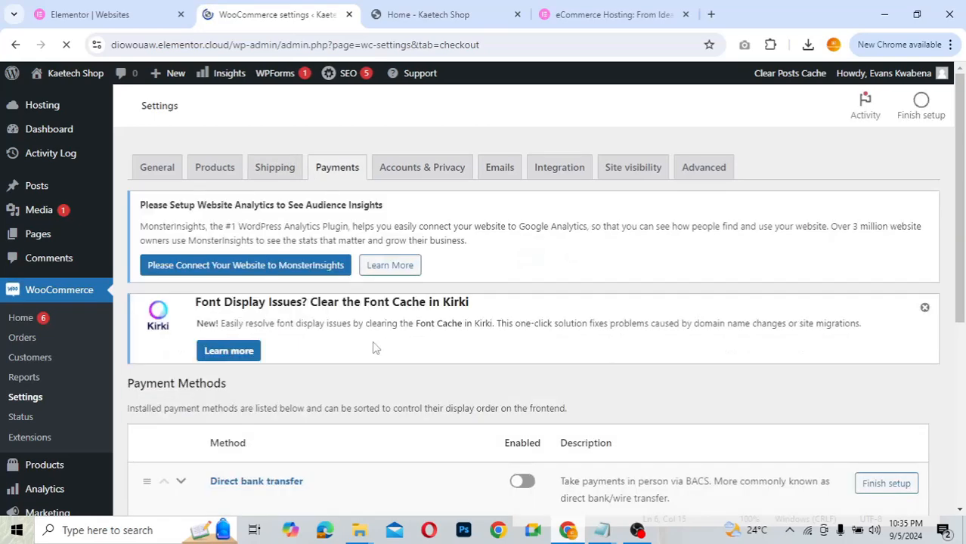
{"action": "scroll", "coordinate": [375, 347], "scroll_direction": "down", "scroll_amount": 3}
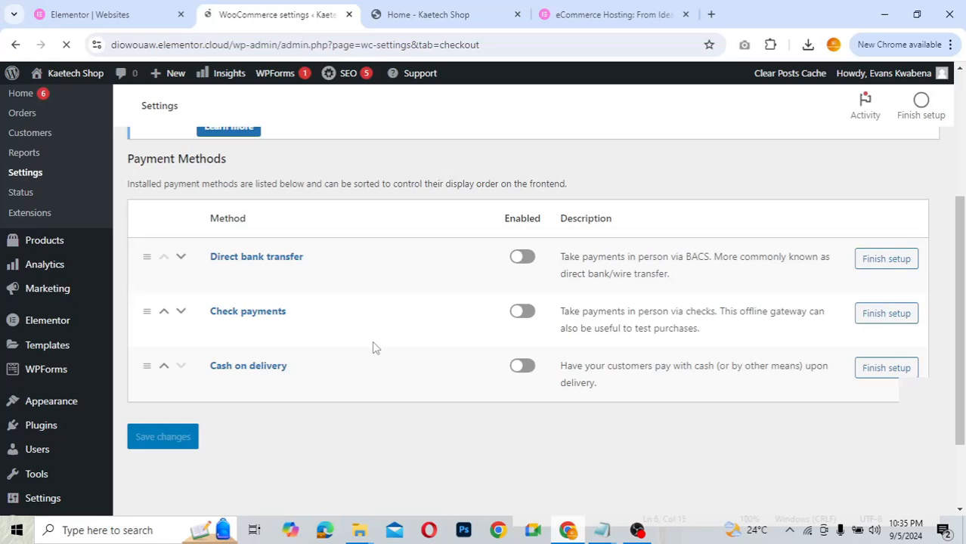
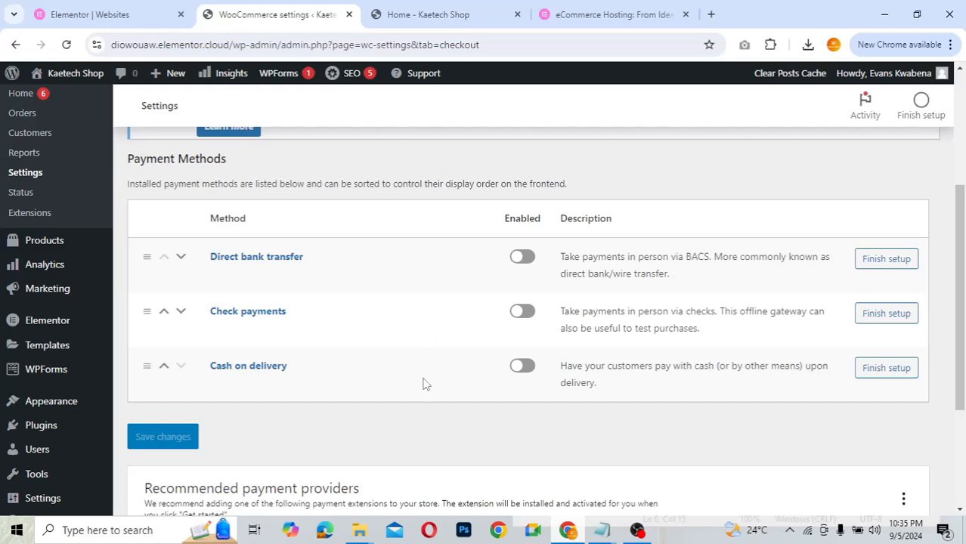
- Enable Cash on delivery in the Payments list
{"action": "scroll", "coordinate": [424, 383], "scroll_direction": "up", "scroll_amount": 2}
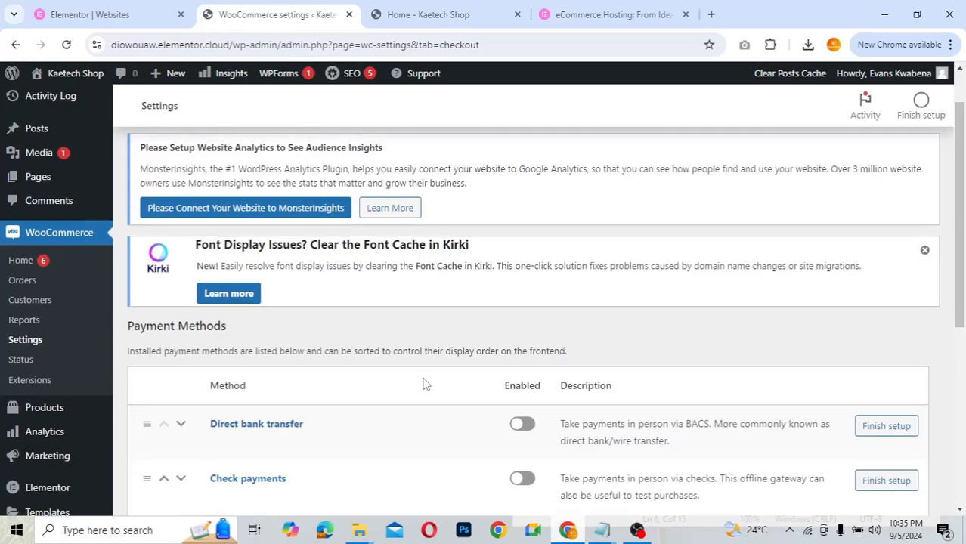
{"action": "scroll", "coordinate": [424, 383], "scroll_direction": "down", "scroll_amount": 1}
{"action": "scroll", "coordinate": [424, 384], "scroll_direction": "down", "scroll_amount": 1}
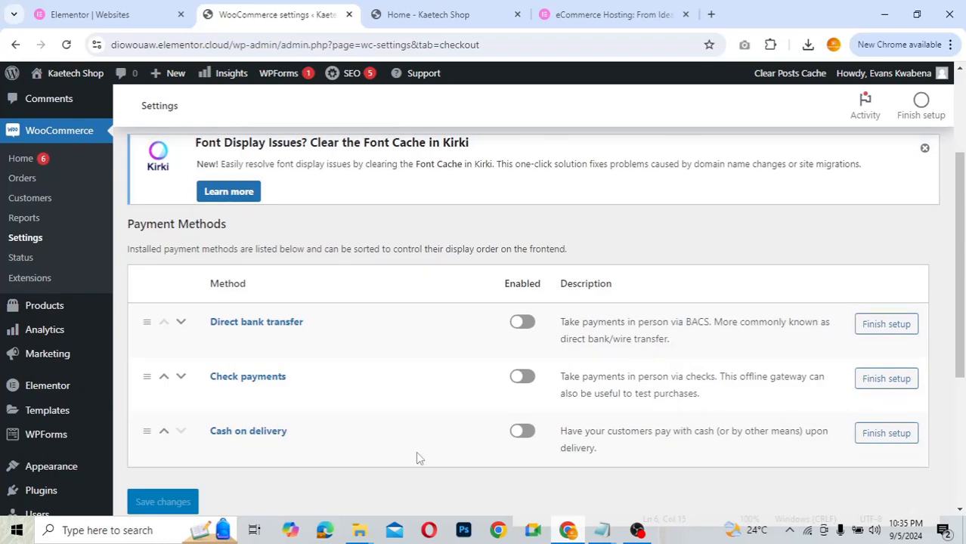
{"action": "scroll", "coordinate": [415, 453], "scroll_direction": "down", "scroll_amount": 1}
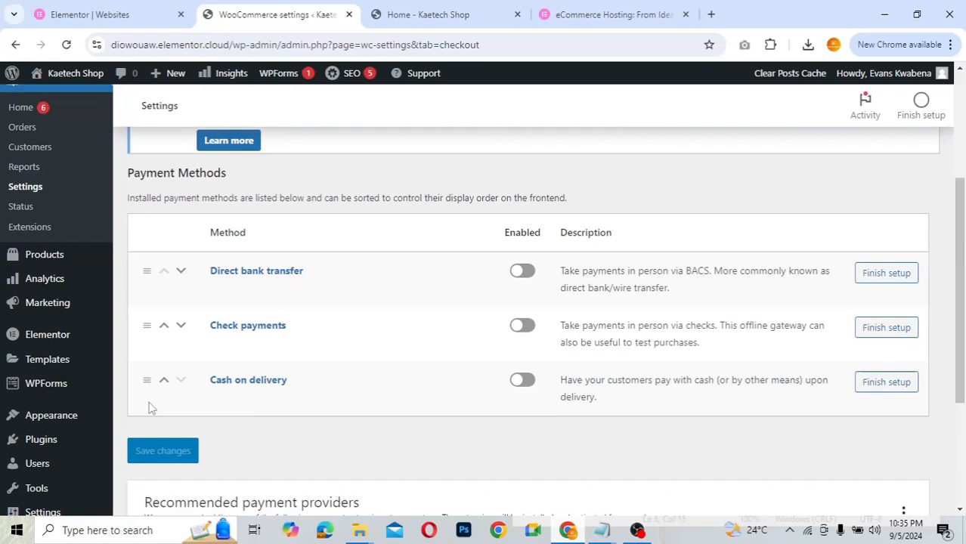
{"action": "left_click", "coordinate": [527, 385]}
{"action": "scroll", "coordinate": [368, 355], "scroll_direction": "up", "scroll_amount": 3}
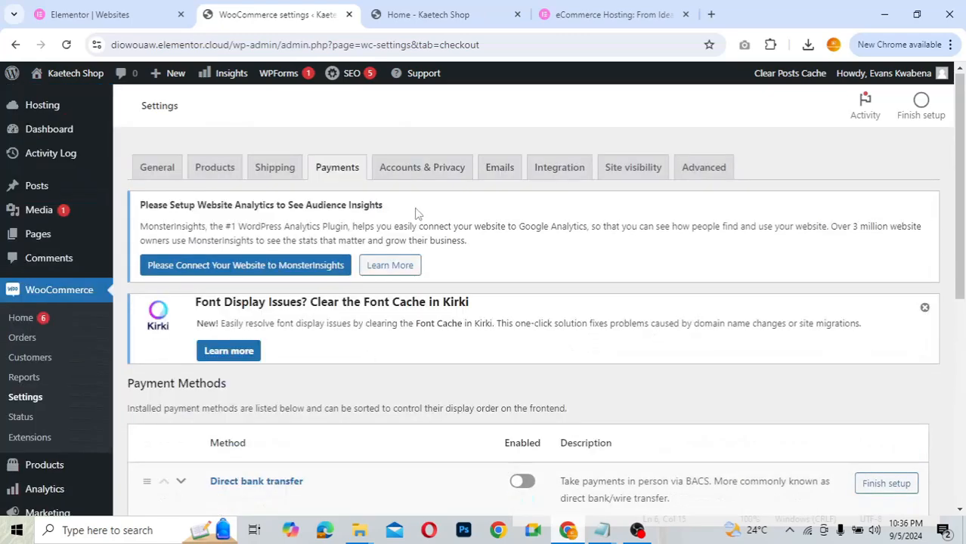
- Go to Accounts & Privacy and review its checkout and account creation options
{"action": "left_click", "coordinate": [435, 168]}
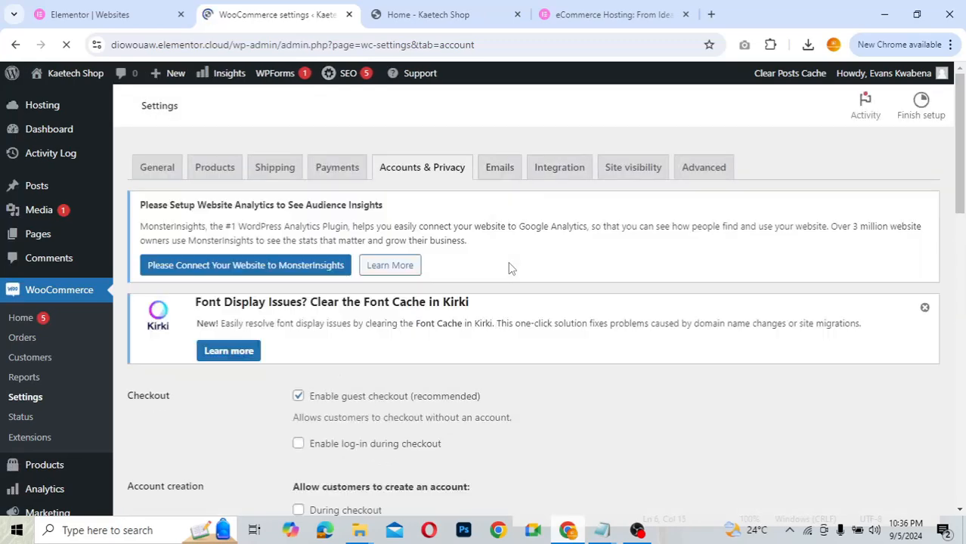
{"action": "scroll", "coordinate": [568, 391], "scroll_direction": "down", "scroll_amount": 3}
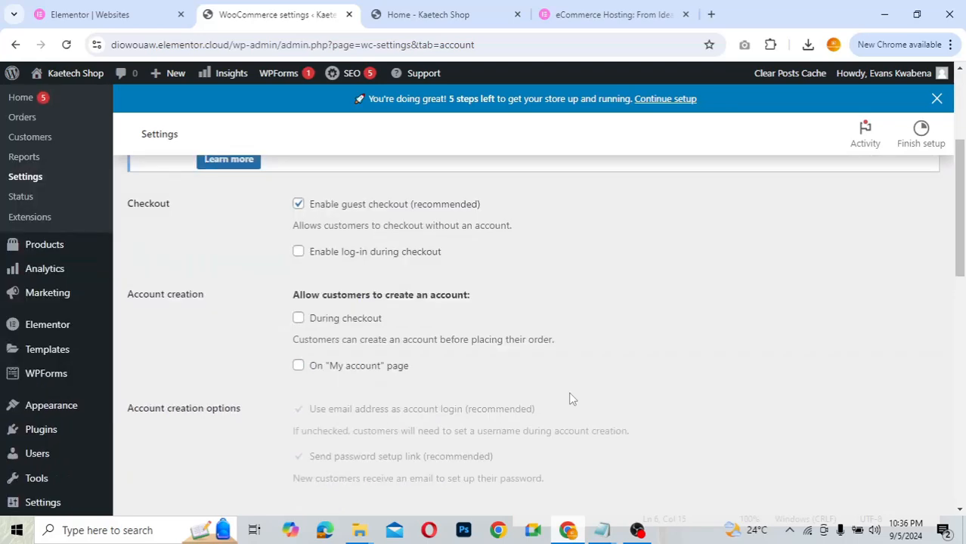
{"action": "scroll", "coordinate": [570, 393], "scroll_direction": "down", "scroll_amount": 2}
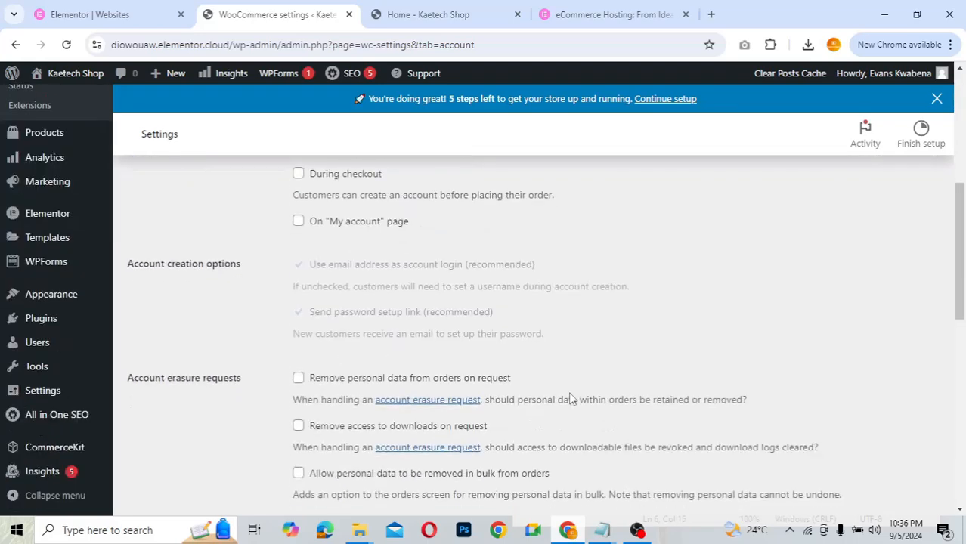
{"action": "scroll", "coordinate": [570, 399], "scroll_direction": "down", "scroll_amount": 3}
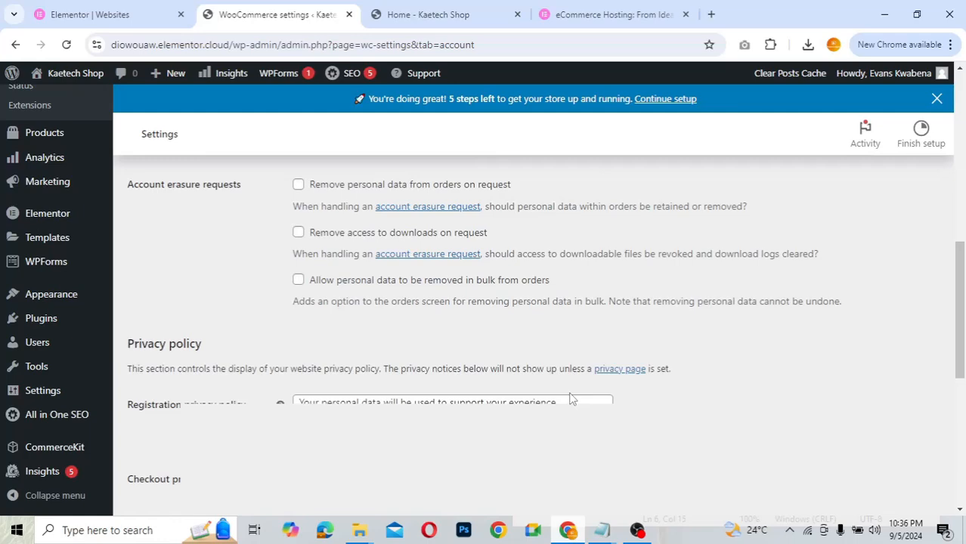
{"action": "scroll", "coordinate": [570, 393], "scroll_direction": "down", "scroll_amount": 2}
{"action": "scroll", "coordinate": [571, 391], "scroll_direction": "up", "scroll_amount": 7}
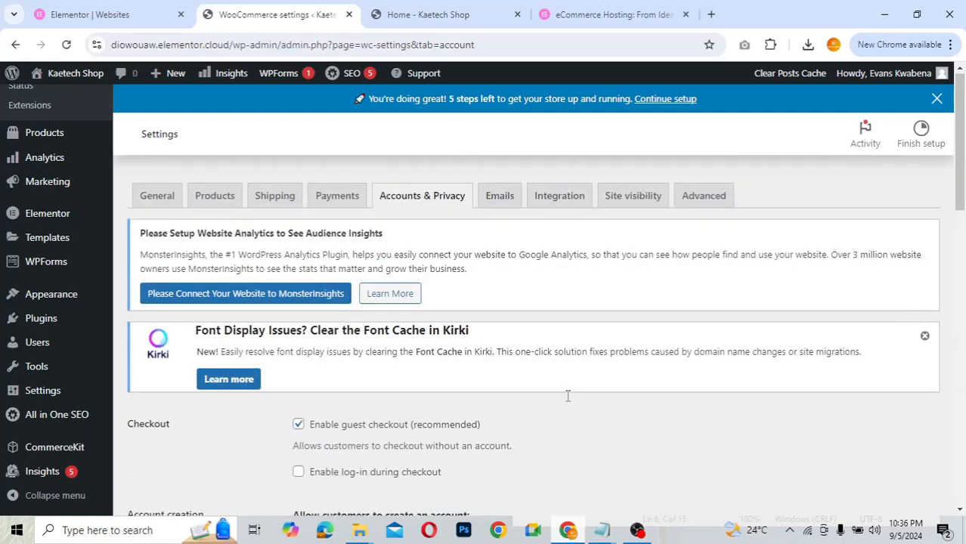
{"action": "scroll", "coordinate": [568, 396], "scroll_direction": "down", "scroll_amount": 2}
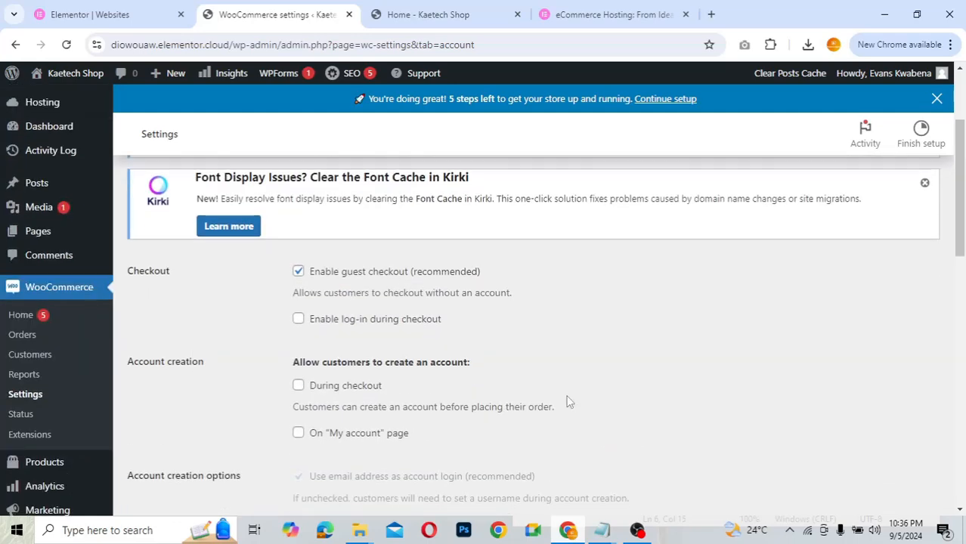
{"action": "scroll", "coordinate": [569, 402], "scroll_direction": "down", "scroll_amount": 1}
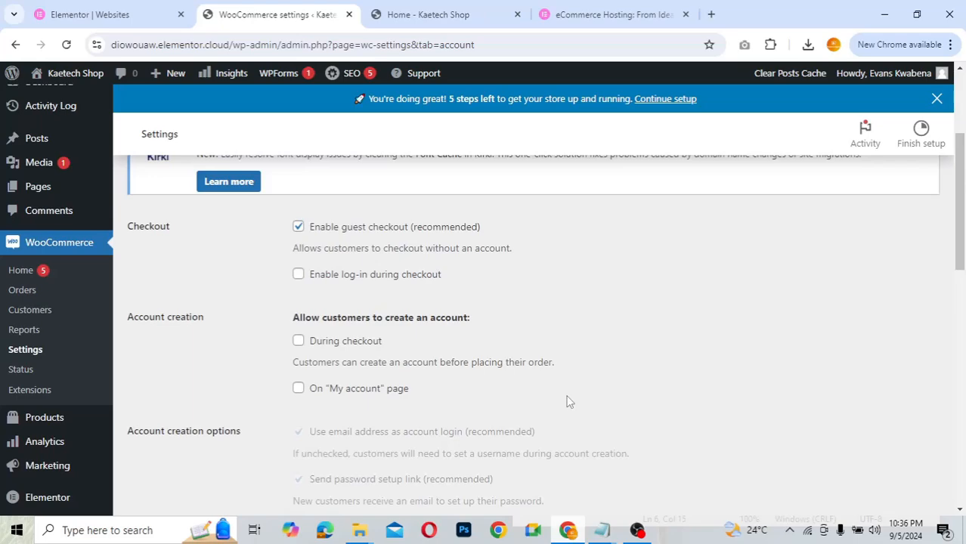
{"action": "scroll", "coordinate": [569, 402], "scroll_direction": "down", "scroll_amount": 4}
{"action": "scroll", "coordinate": [569, 402], "scroll_direction": "up", "scroll_amount": 4}
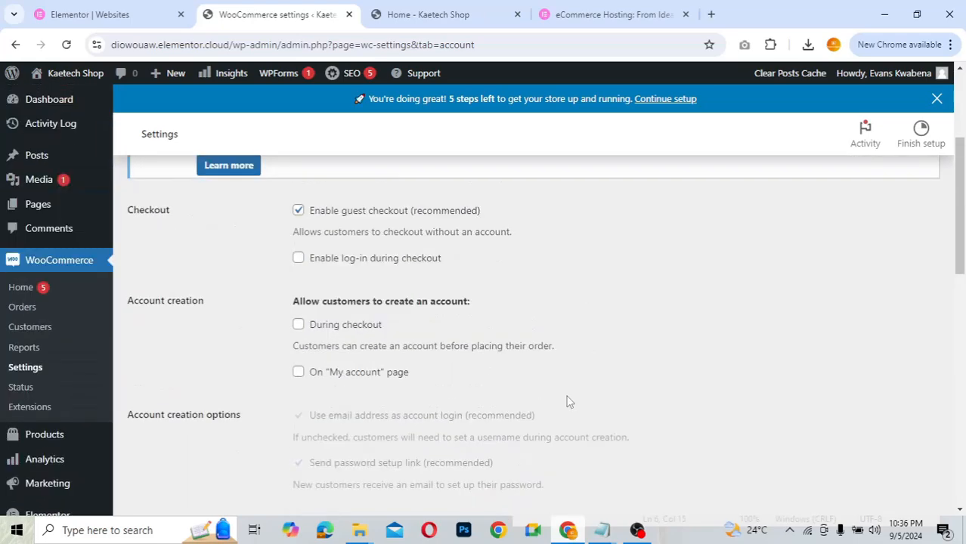
{"action": "scroll", "coordinate": [569, 402], "scroll_direction": "up", "scroll_amount": 1}
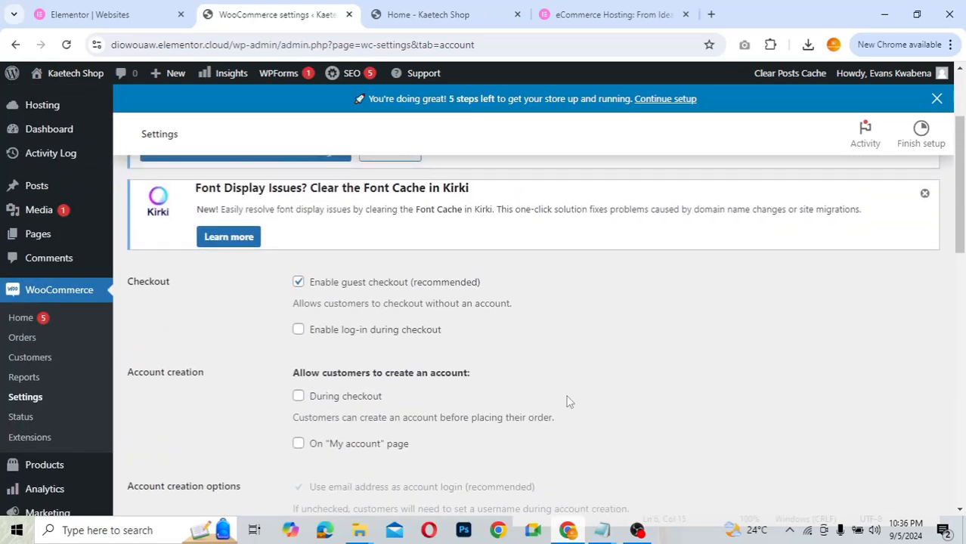
{"action": "scroll", "coordinate": [569, 402], "scroll_direction": "up", "scroll_amount": 1}
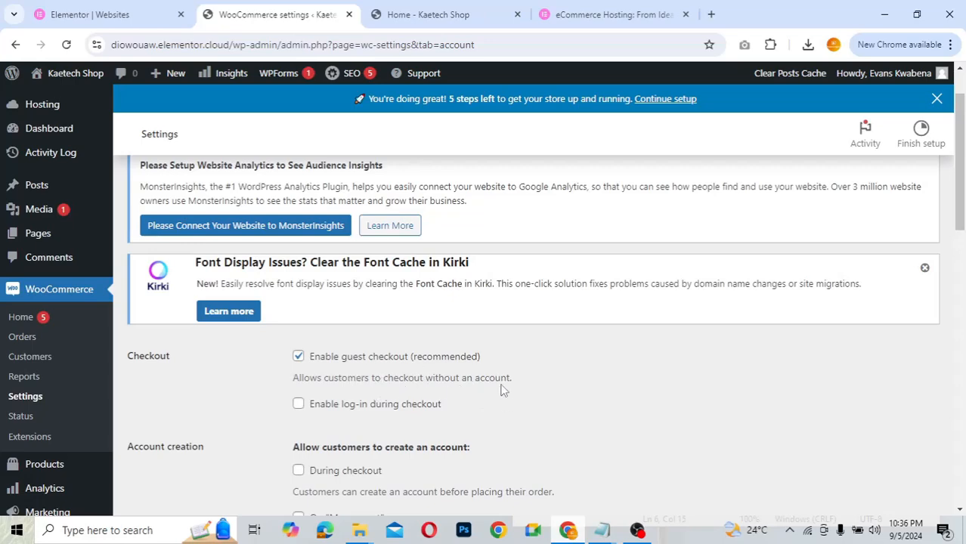
{"action": "scroll", "coordinate": [500, 390], "scroll_direction": "down", "scroll_amount": 2}
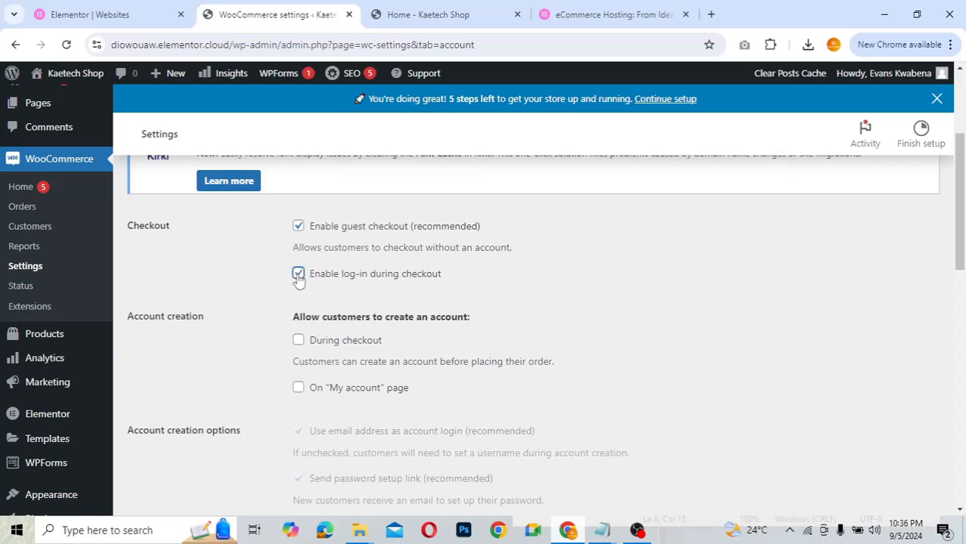
- Enable checkout log-in, disable guest checkout, and allow account creation at checkout and My account
{"action": "left_click", "coordinate": [298, 274]}
{"action": "left_click", "coordinate": [299, 228]}
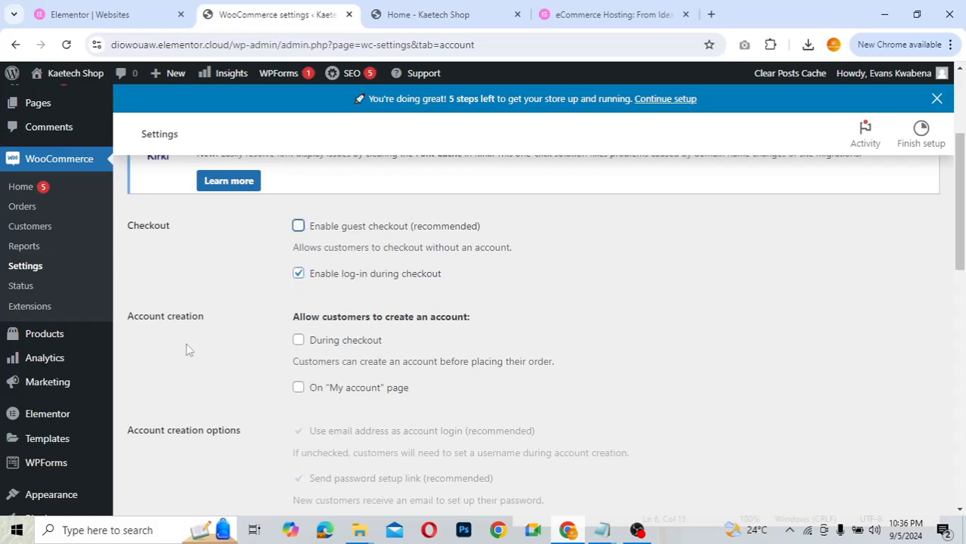
{"action": "left_click", "coordinate": [299, 341]}
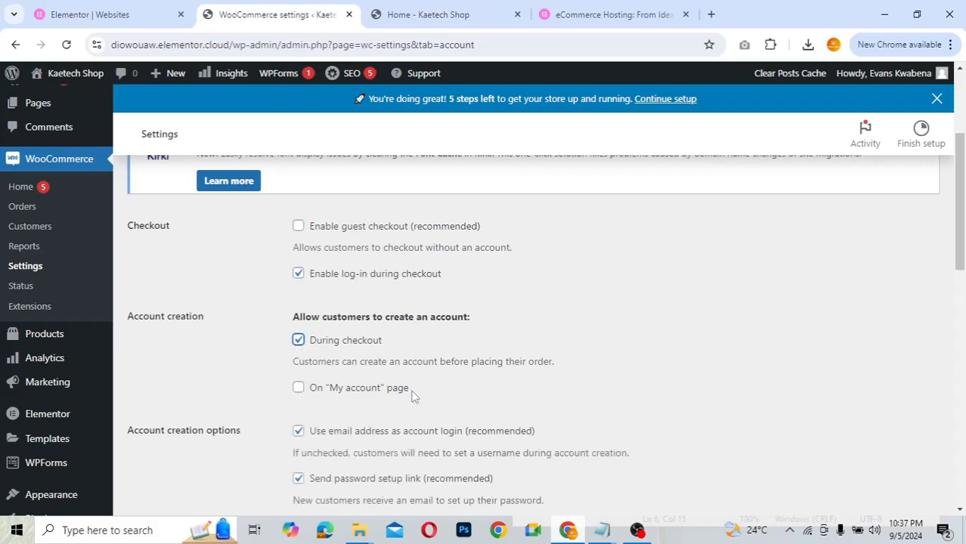
{"action": "left_click", "coordinate": [298, 388]}
{"action": "scroll", "coordinate": [556, 401], "scroll_direction": "down", "scroll_amount": 3}
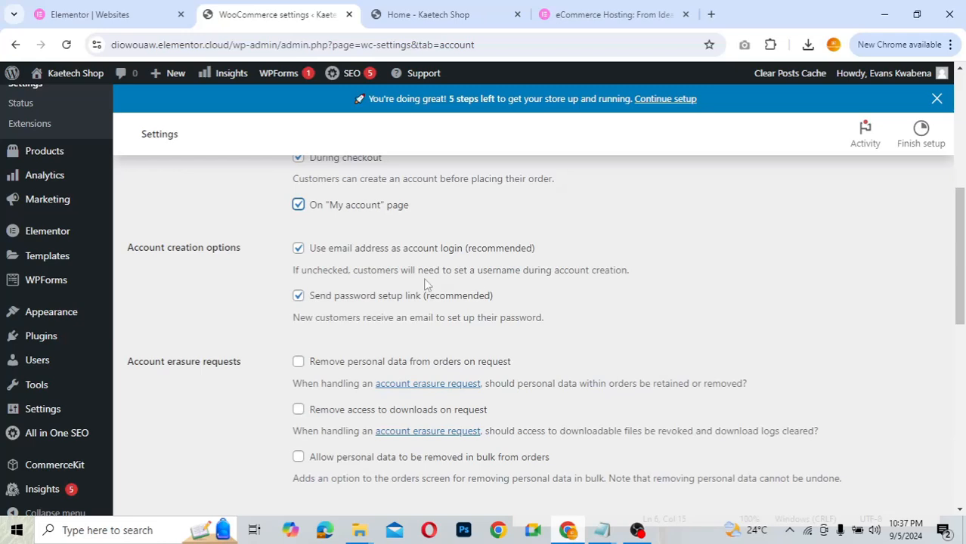
- Turn off email-address usernames and the password setup link for new accounts
{"action": "left_click", "coordinate": [299, 249]}
{"action": "left_click", "coordinate": [297, 299]}
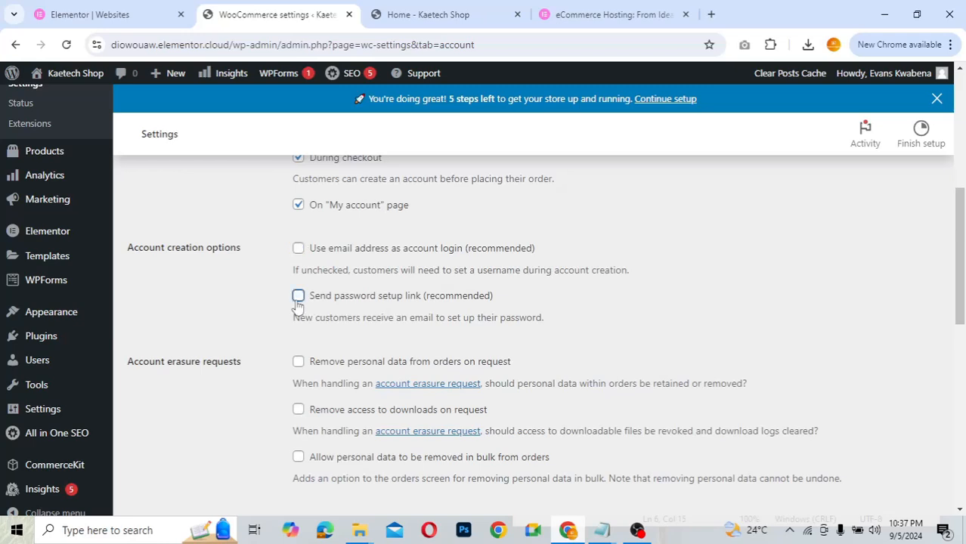
{"action": "scroll", "coordinate": [355, 350], "scroll_direction": "down", "scroll_amount": 2}
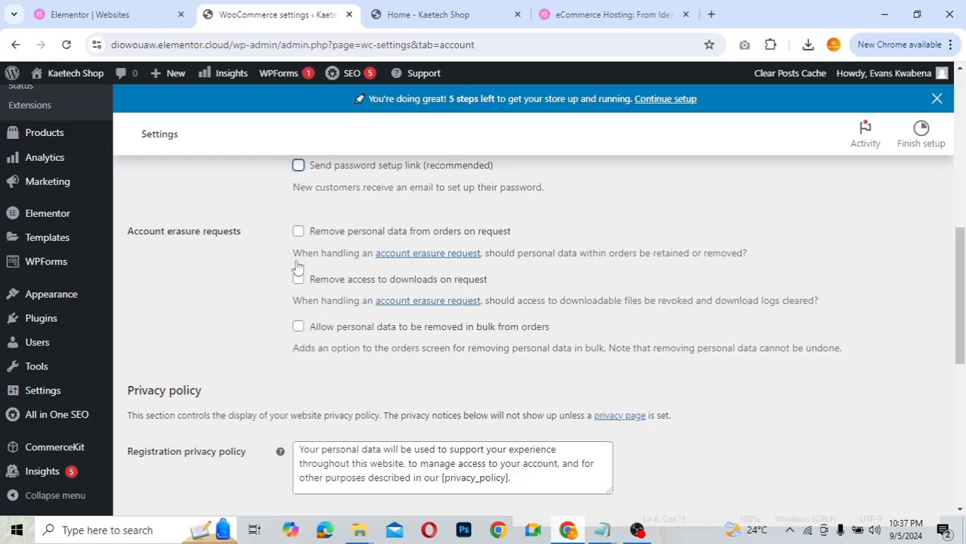
- Save the Accounts & Privacy settings after reviewing the privacy and data retention sections
{"action": "scroll", "coordinate": [324, 393], "scroll_direction": "down", "scroll_amount": 1}
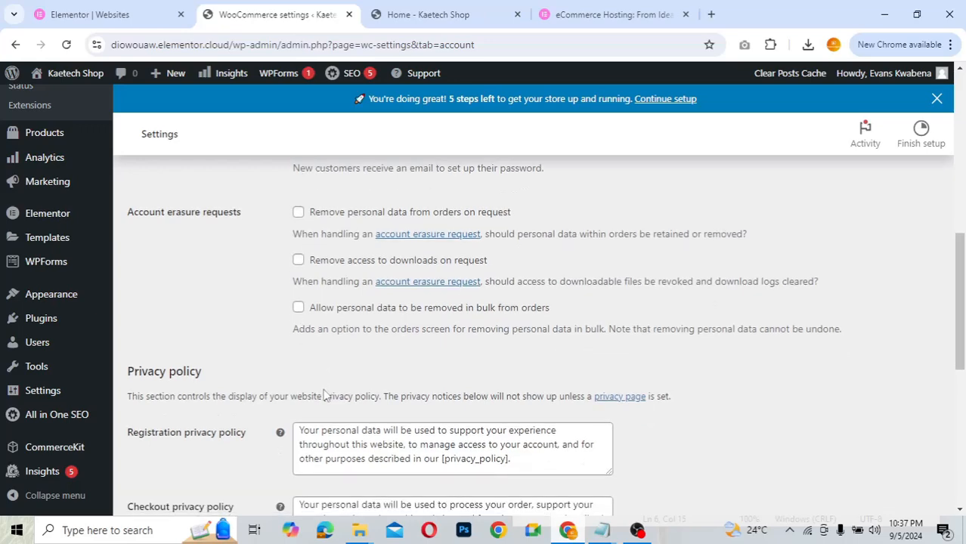
{"action": "scroll", "coordinate": [324, 393], "scroll_direction": "down", "scroll_amount": 3}
{"action": "scroll", "coordinate": [324, 393], "scroll_direction": "up", "scroll_amount": 1}
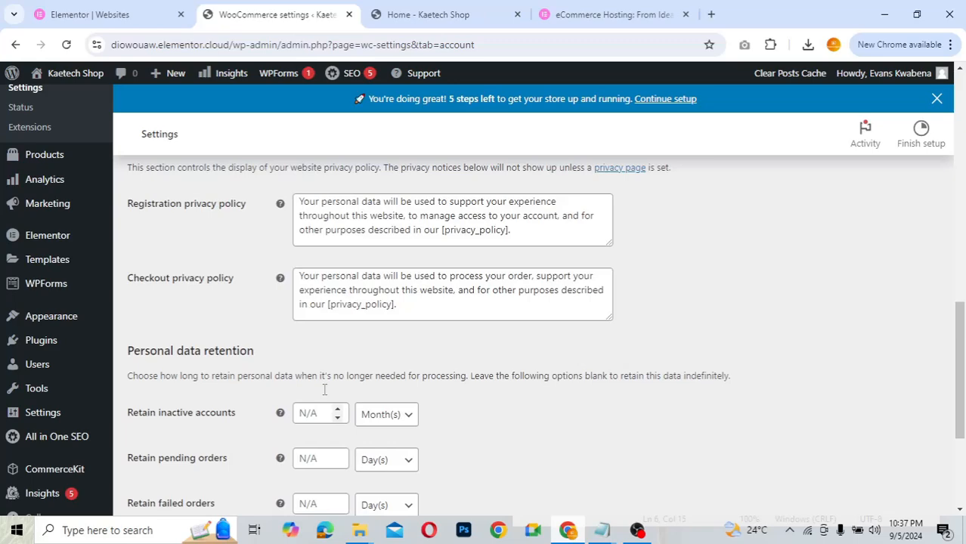
{"action": "scroll", "coordinate": [323, 390], "scroll_direction": "up", "scroll_amount": 3}
{"action": "scroll", "coordinate": [323, 388], "scroll_direction": "down", "scroll_amount": 2}
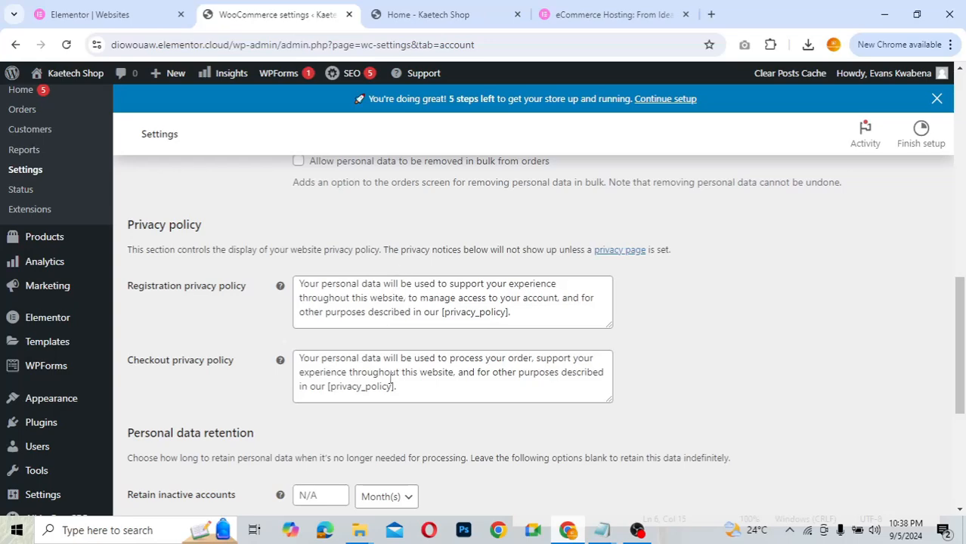
{"action": "scroll", "coordinate": [254, 430], "scroll_direction": "down", "scroll_amount": 1}
{"action": "scroll", "coordinate": [255, 430], "scroll_direction": "down", "scroll_amount": 3}
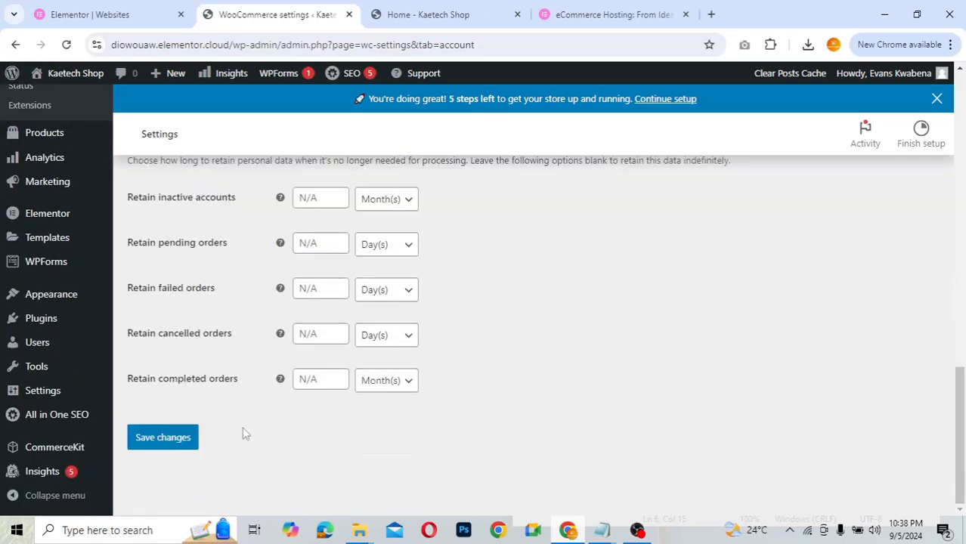
{"action": "left_click", "coordinate": [175, 452]}
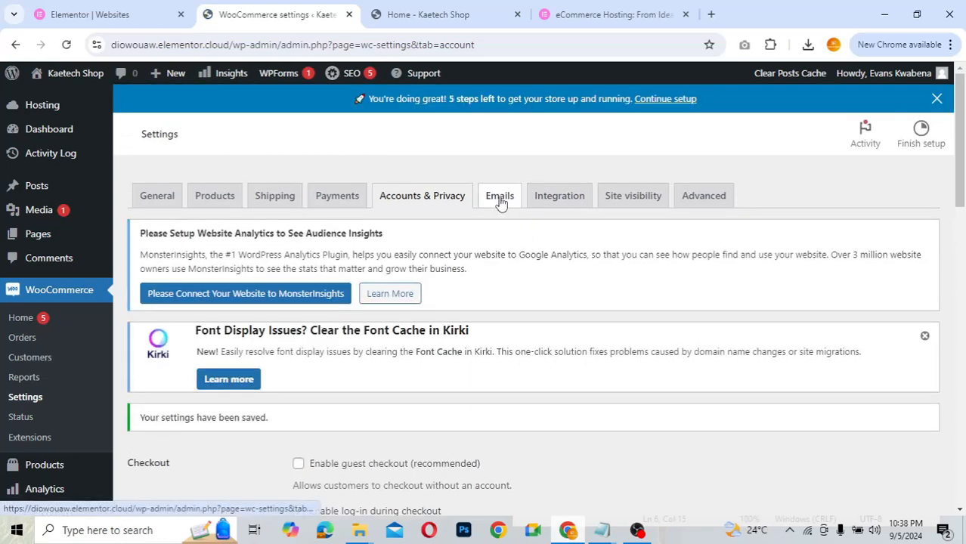
{"action": "left_click", "coordinate": [500, 200]}
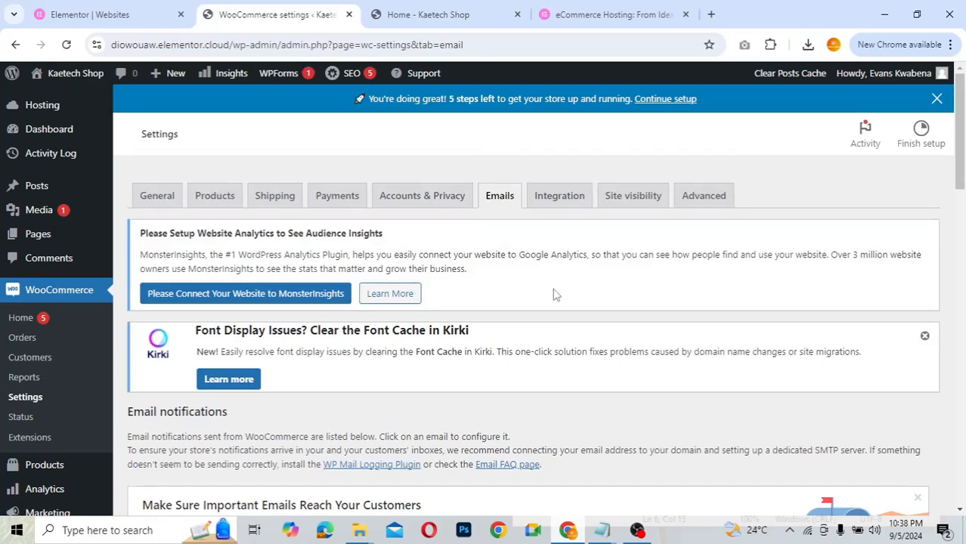
{"action": "scroll", "coordinate": [554, 294], "scroll_direction": "down", "scroll_amount": 3}
{"action": "scroll", "coordinate": [554, 294], "scroll_direction": "down", "scroll_amount": 3}
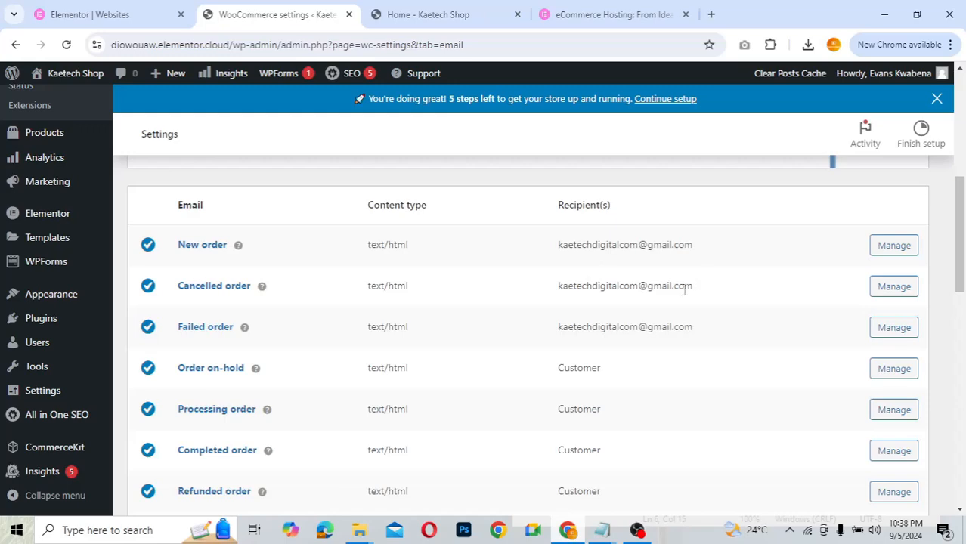
{"action": "scroll", "coordinate": [632, 373], "scroll_direction": "down", "scroll_amount": 2}
{"action": "scroll", "coordinate": [632, 373], "scroll_direction": "down", "scroll_amount": 1}
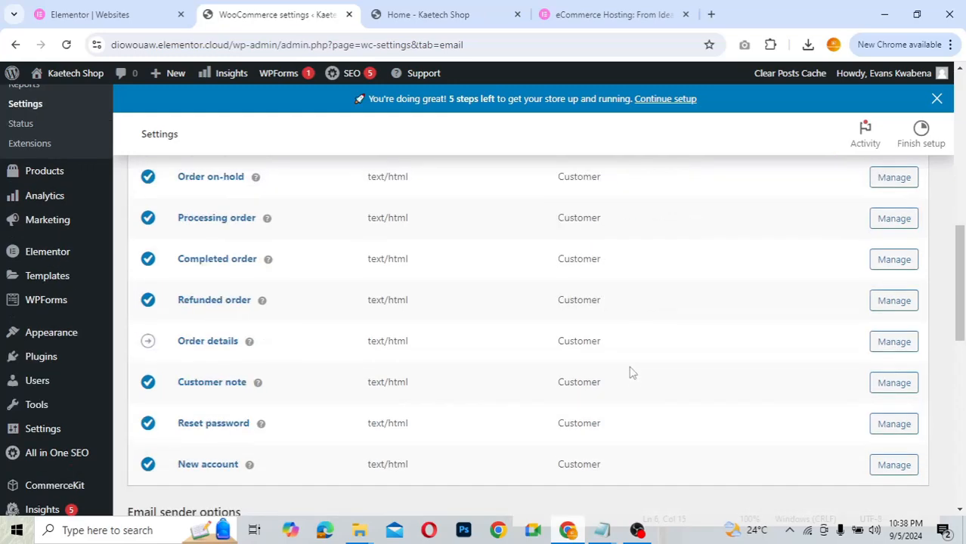
{"action": "scroll", "coordinate": [631, 372], "scroll_direction": "up", "scroll_amount": 3}
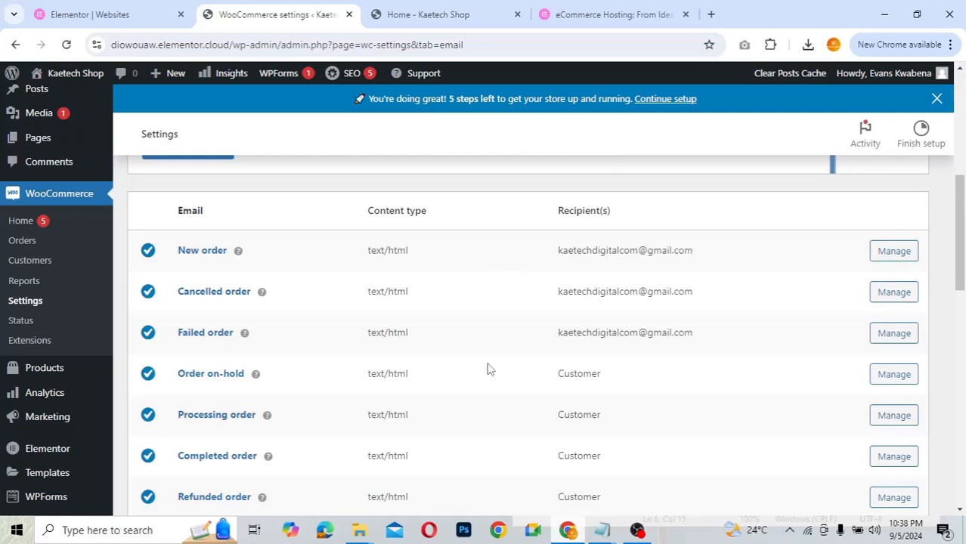
{"action": "scroll", "coordinate": [487, 368], "scroll_direction": "down", "scroll_amount": 5}
{"action": "scroll", "coordinate": [487, 369], "scroll_direction": "down", "scroll_amount": 1}
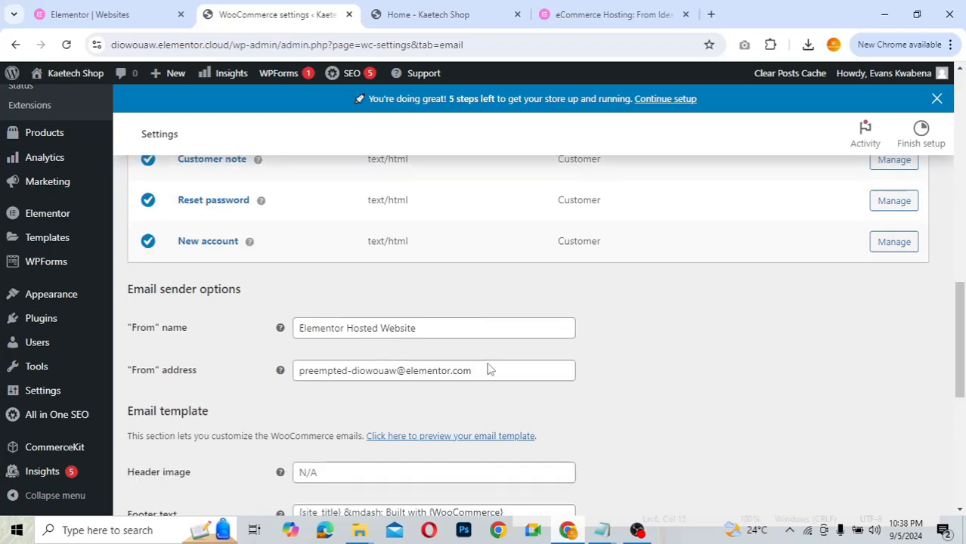
{"action": "scroll", "coordinate": [615, 382], "scroll_direction": "down", "scroll_amount": 1}
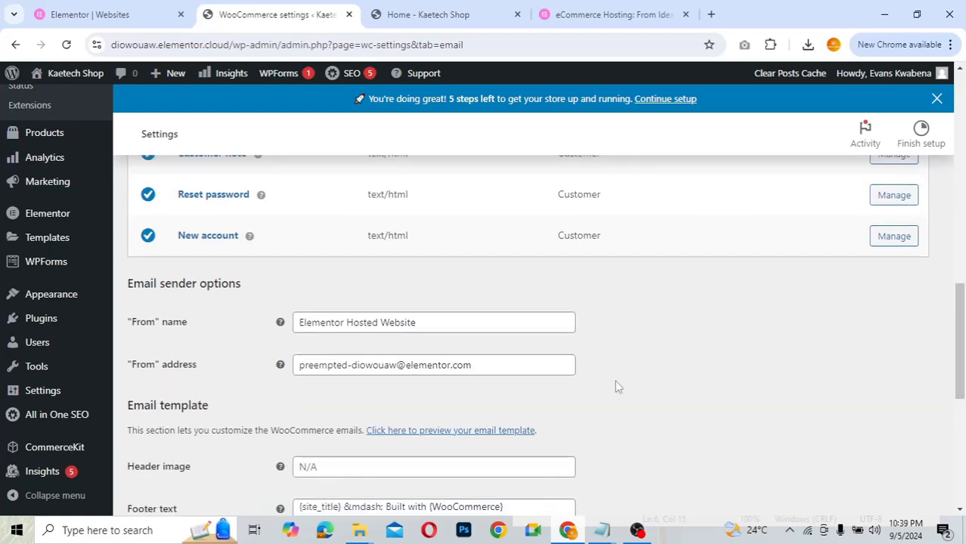
{"action": "scroll", "coordinate": [614, 385], "scroll_direction": "down", "scroll_amount": 1}
{"action": "scroll", "coordinate": [614, 385], "scroll_direction": "down", "scroll_amount": 2}
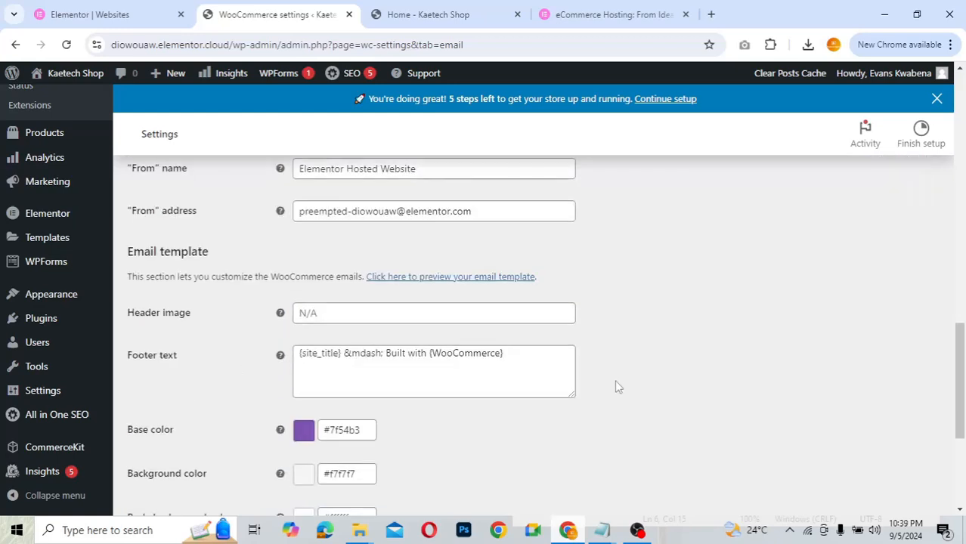
{"action": "scroll", "coordinate": [614, 386], "scroll_direction": "down", "scroll_amount": 2}
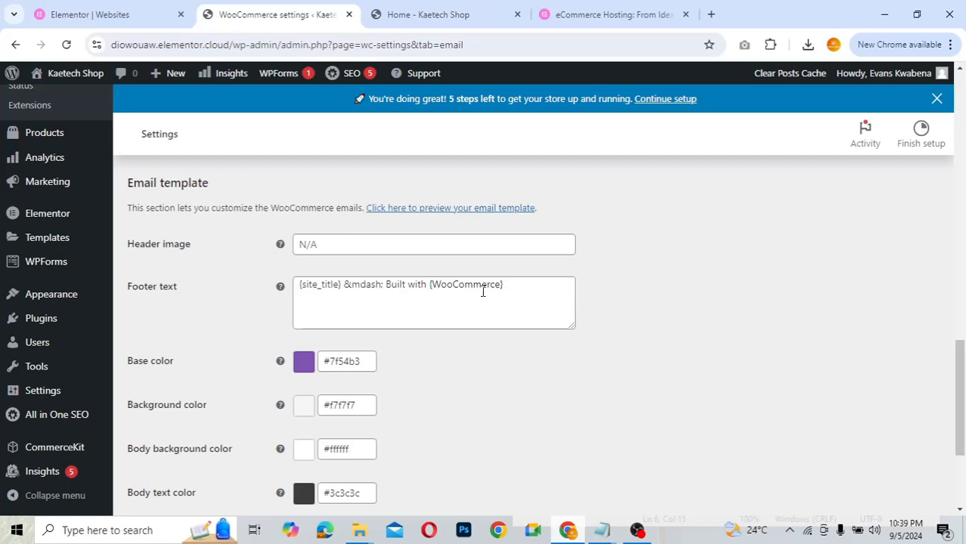
{"action": "scroll", "coordinate": [474, 368], "scroll_direction": "down", "scroll_amount": 1}
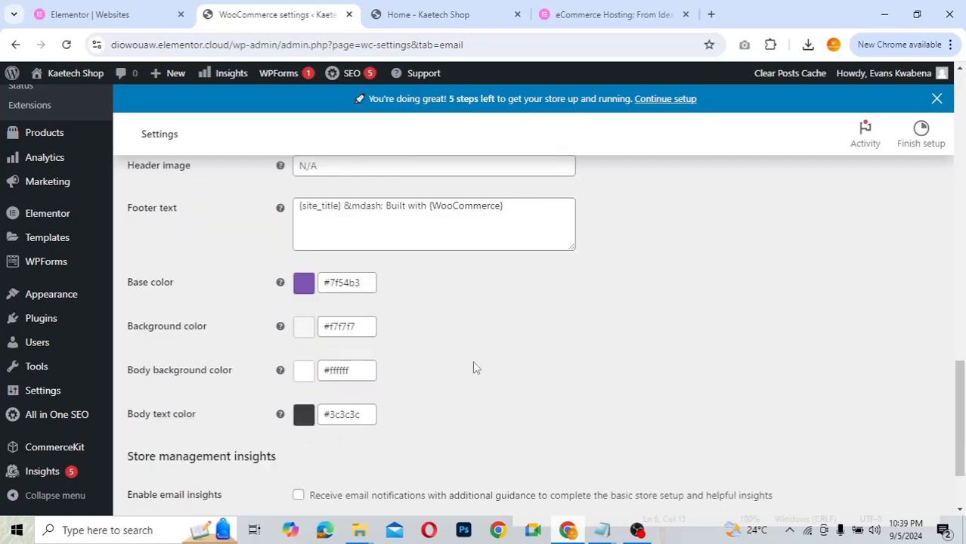
{"action": "scroll", "coordinate": [472, 361], "scroll_direction": "down", "scroll_amount": 1}
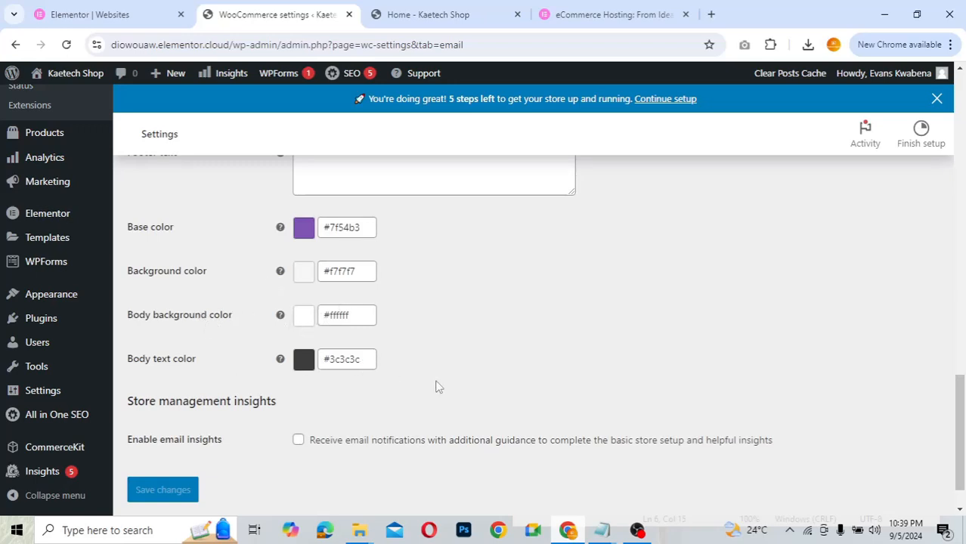
{"action": "scroll", "coordinate": [435, 386], "scroll_direction": "up", "scroll_amount": 4}
{"action": "scroll", "coordinate": [435, 386], "scroll_direction": "down", "scroll_amount": 5}
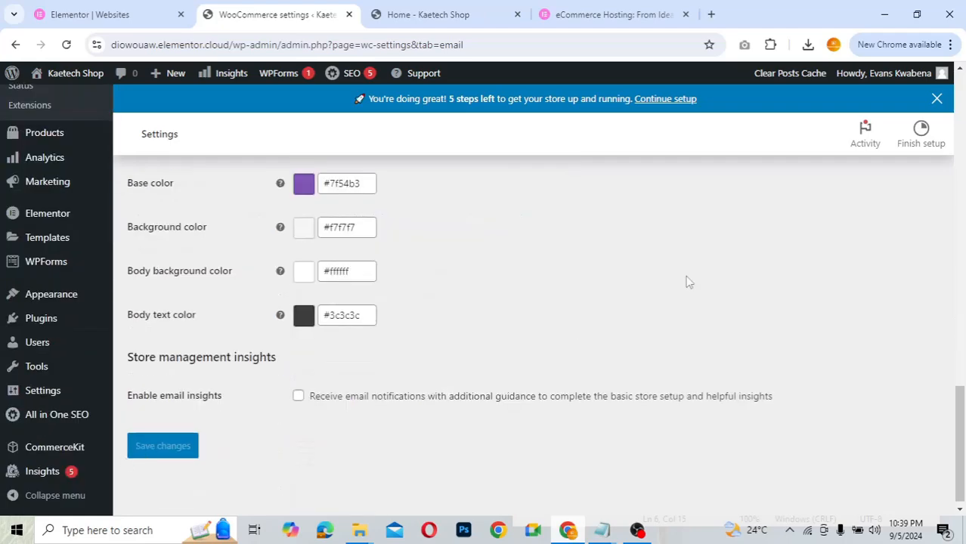
{"action": "scroll", "coordinate": [687, 281], "scroll_direction": "up", "scroll_amount": 10}
{"action": "scroll", "coordinate": [687, 281], "scroll_direction": "up", "scroll_amount": 3}
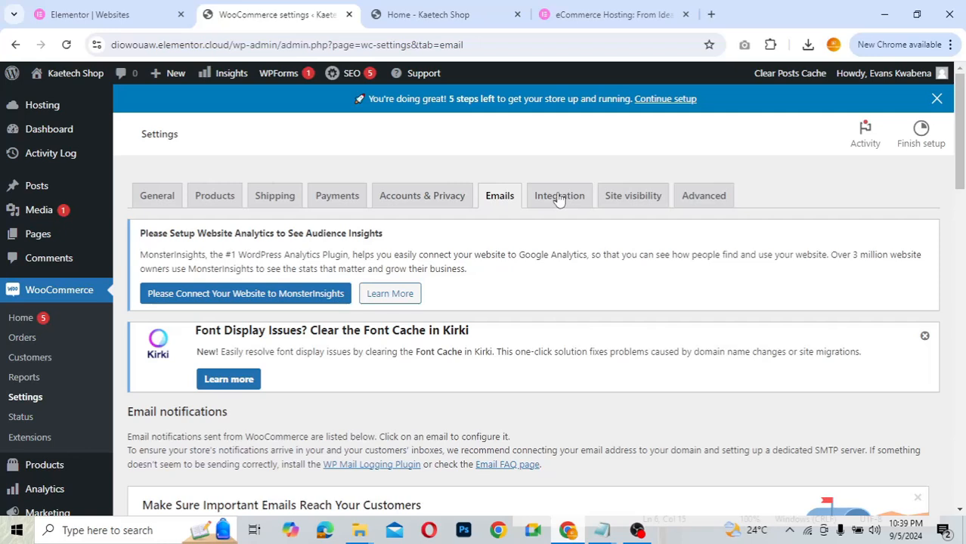
- Look over the Integration tab's MaxMind settings, then go to Site visibility
{"action": "left_click", "coordinate": [559, 198]}
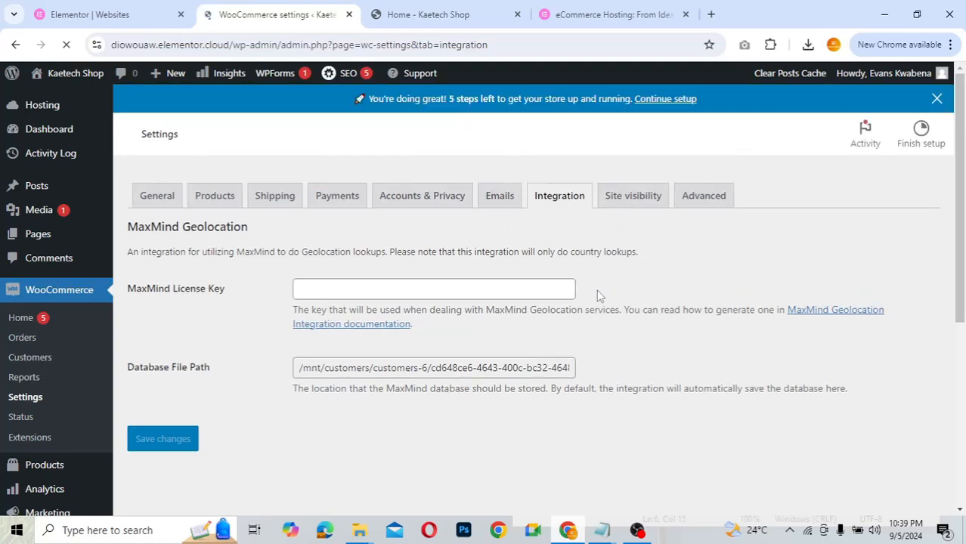
{"action": "scroll", "coordinate": [381, 384], "scroll_direction": "down", "scroll_amount": 3}
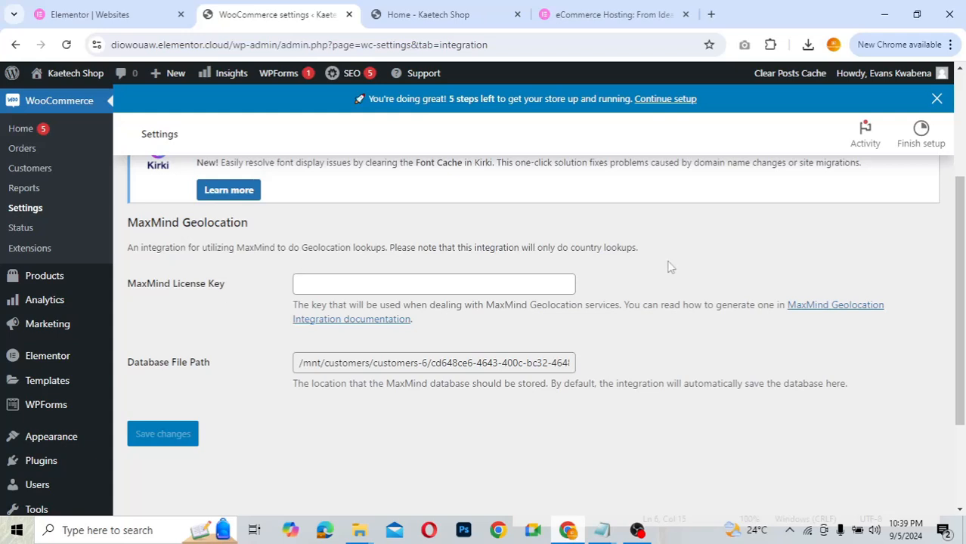
{"action": "scroll", "coordinate": [668, 266], "scroll_direction": "up", "scroll_amount": 1}
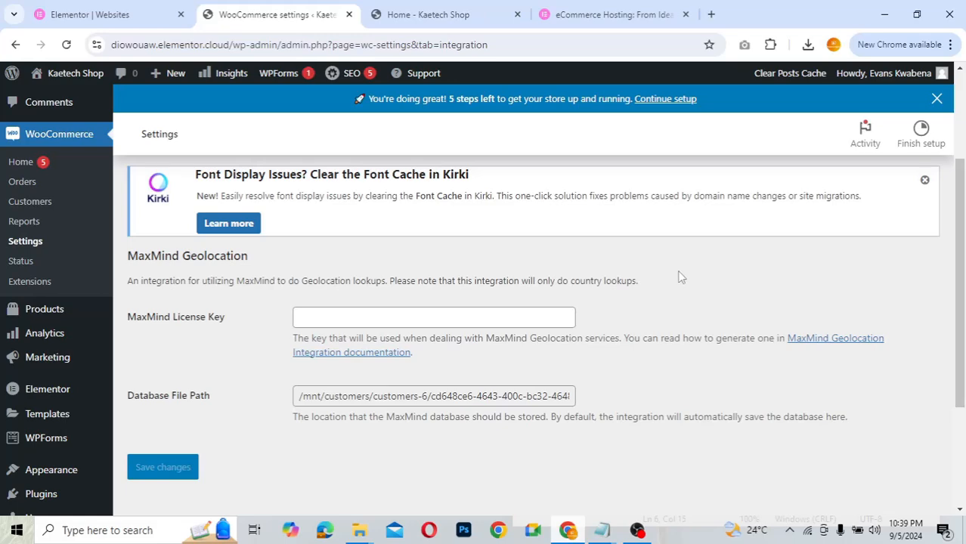
{"action": "scroll", "coordinate": [677, 274], "scroll_direction": "up", "scroll_amount": 1}
{"action": "scroll", "coordinate": [678, 276], "scroll_direction": "up", "scroll_amount": 3}
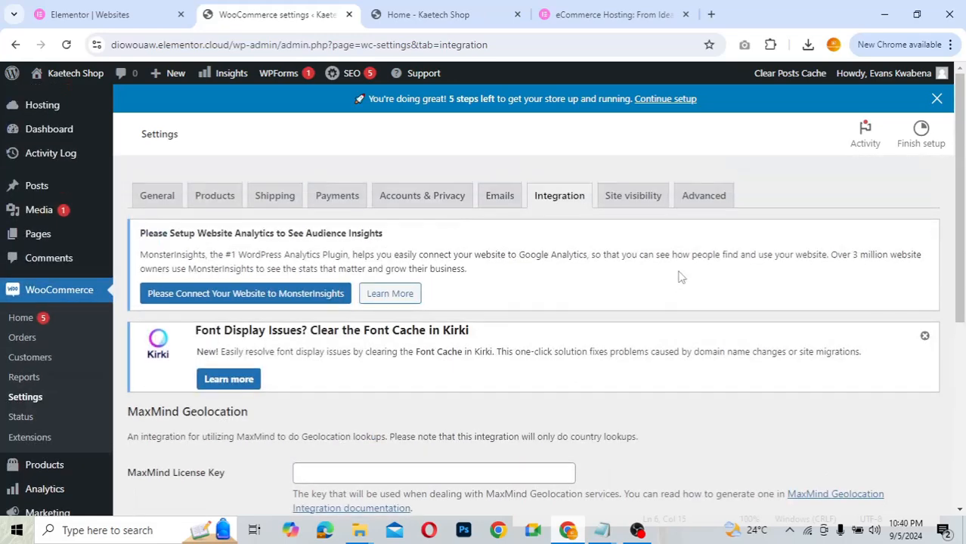
{"action": "left_click", "coordinate": [632, 195]}
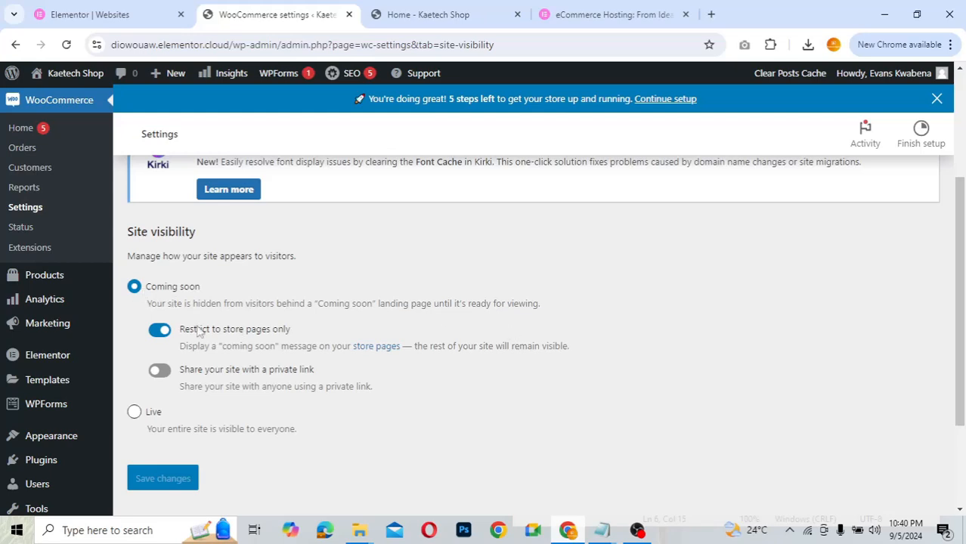
- Try Live and private-link sharing, then revert to Coming soon with the private link off
{"action": "left_click", "coordinate": [134, 413]}
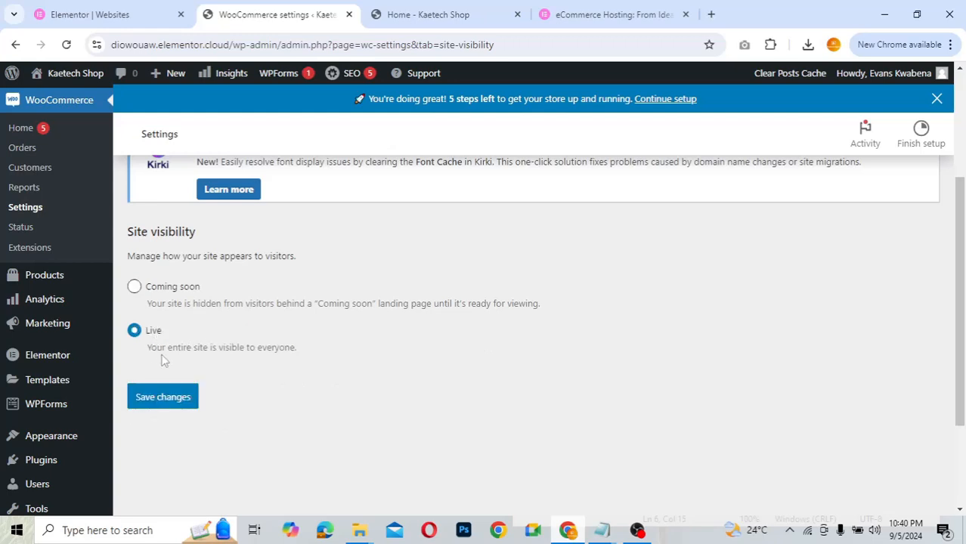
{"action": "left_click", "coordinate": [134, 286]}
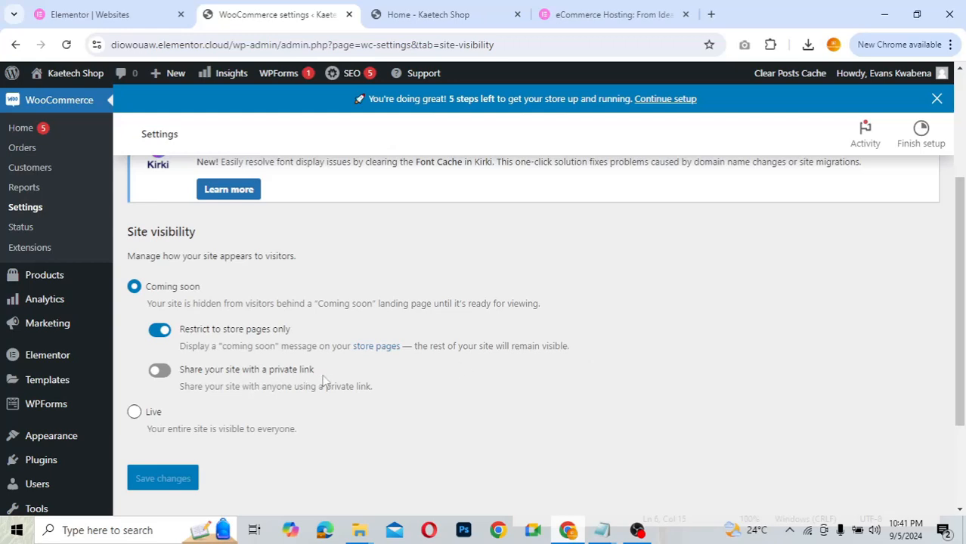
{"action": "left_click", "coordinate": [162, 371]}
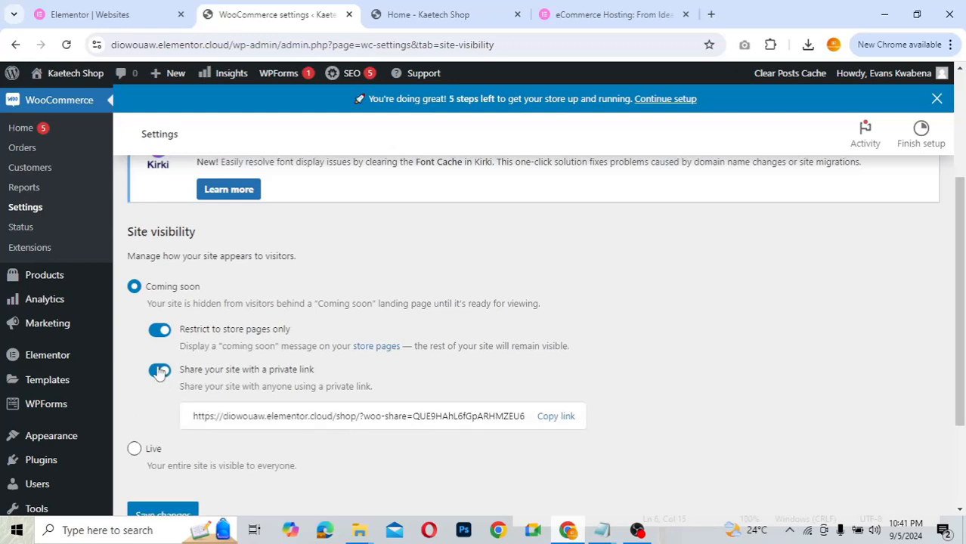
{"action": "left_click", "coordinate": [159, 371]}
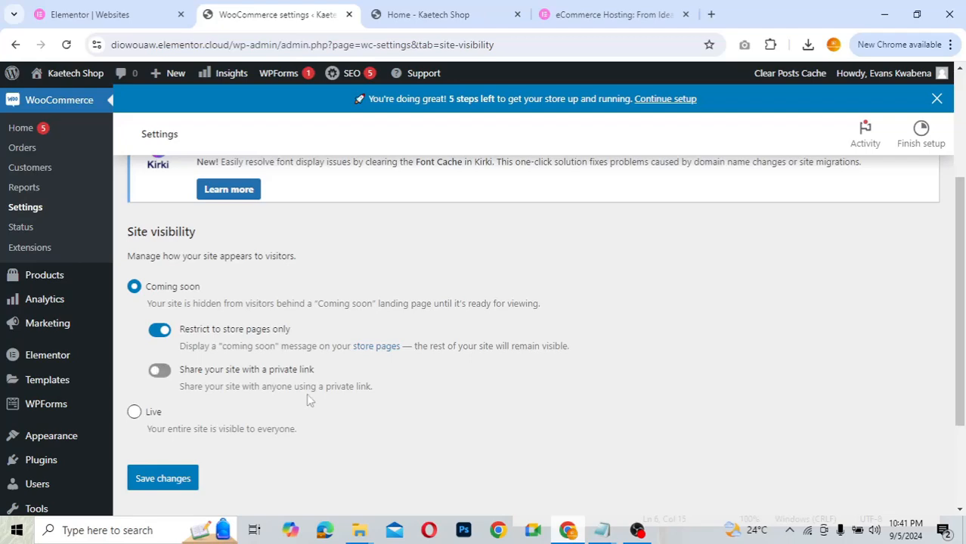
{"action": "scroll", "coordinate": [551, 319], "scroll_direction": "up", "scroll_amount": 3}
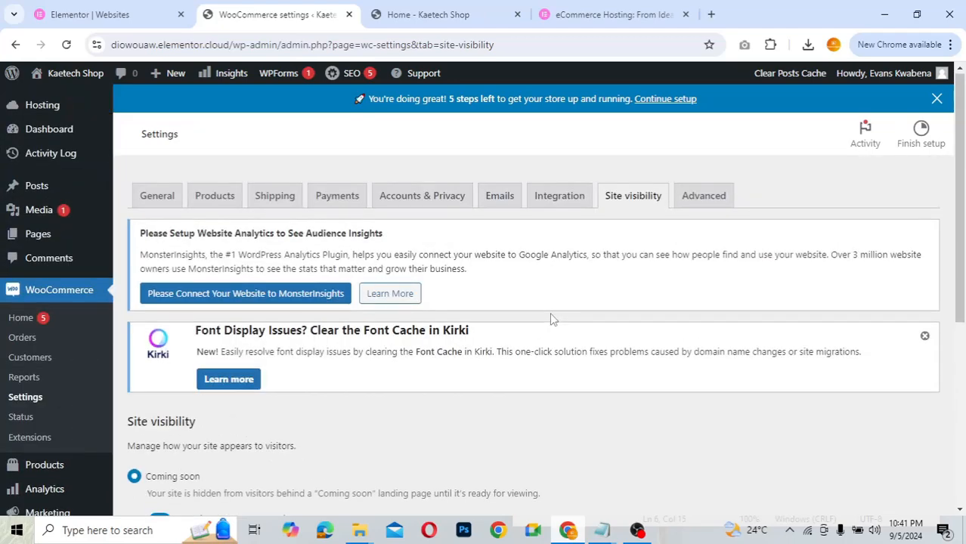
{"action": "scroll", "coordinate": [550, 319], "scroll_direction": "down", "scroll_amount": 3}
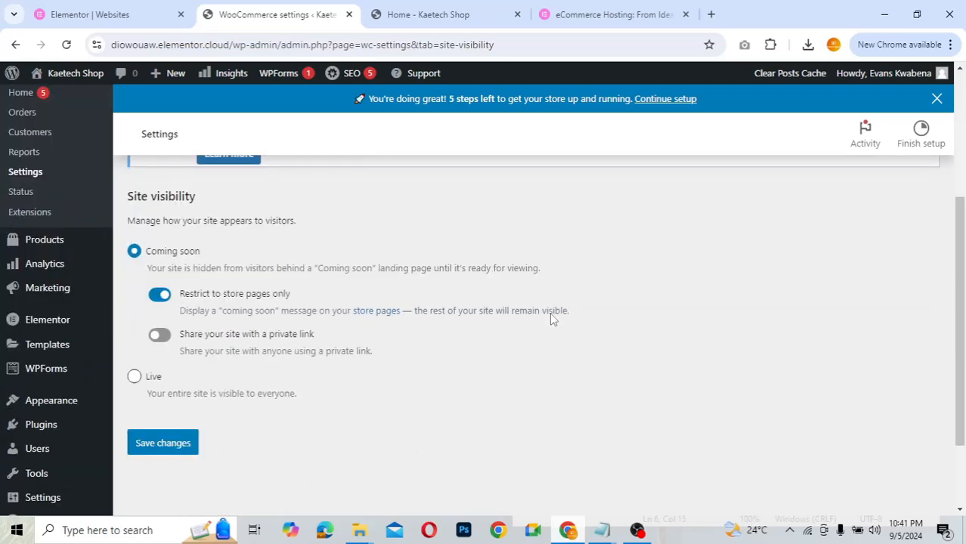
{"action": "scroll", "coordinate": [551, 319], "scroll_direction": "up", "scroll_amount": 1}
{"action": "scroll", "coordinate": [551, 319], "scroll_direction": "down", "scroll_amount": 1}
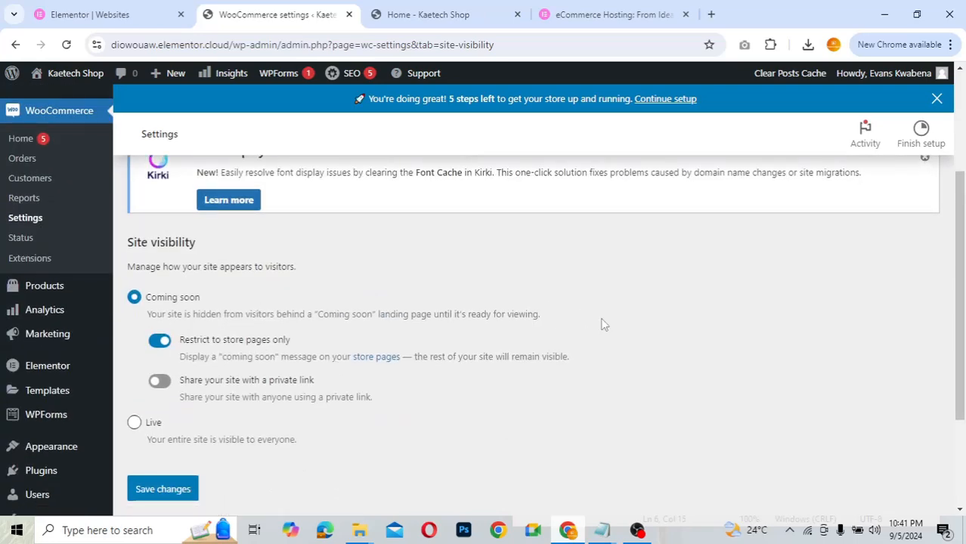
{"action": "scroll", "coordinate": [603, 324], "scroll_direction": "up", "scroll_amount": 3}
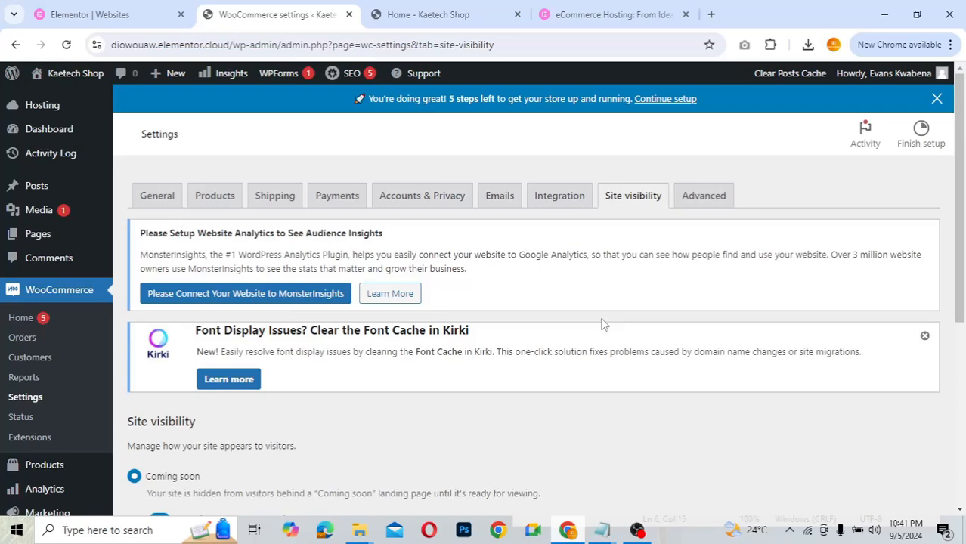
{"action": "scroll", "coordinate": [603, 324], "scroll_direction": "down", "scroll_amount": 2}
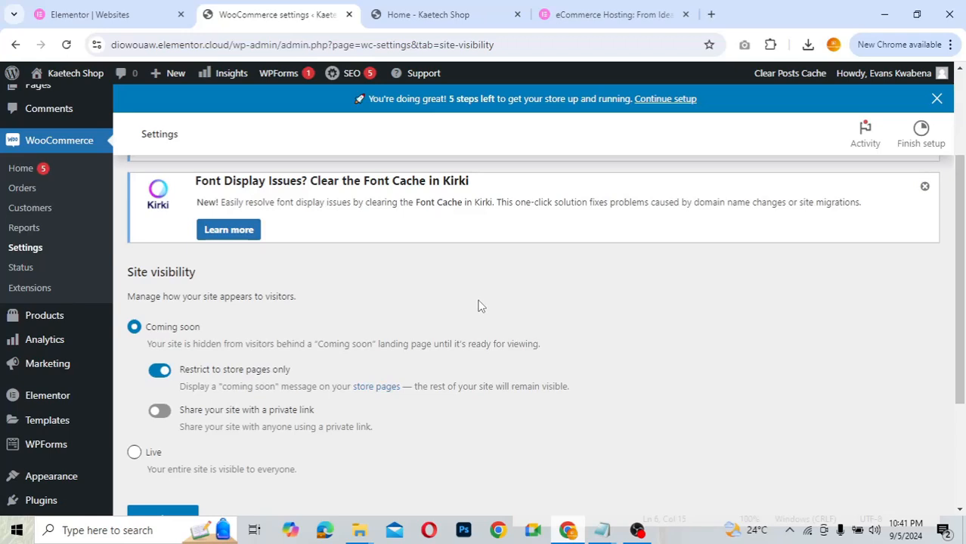
{"action": "scroll", "coordinate": [478, 305], "scroll_direction": "down", "scroll_amount": 2}
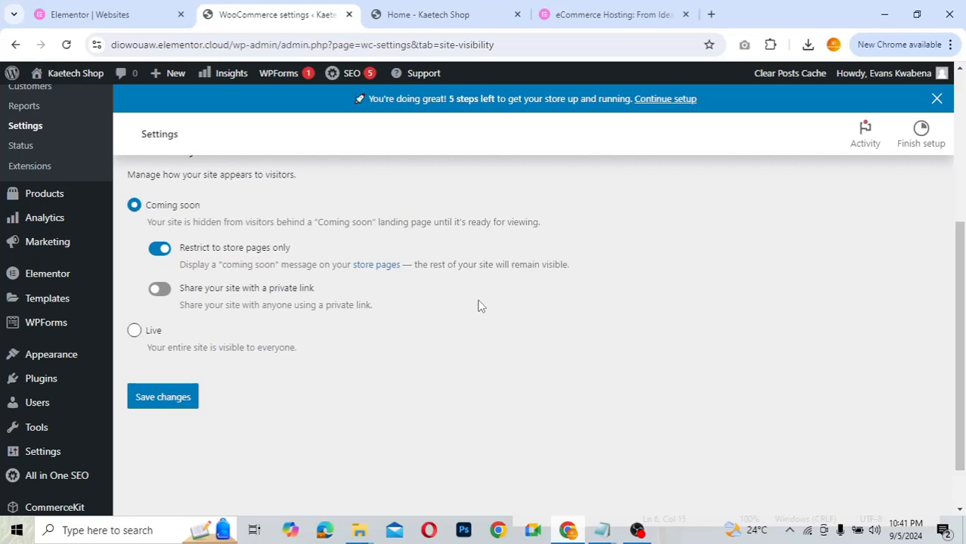
{"action": "scroll", "coordinate": [478, 305], "scroll_direction": "up", "scroll_amount": 4}
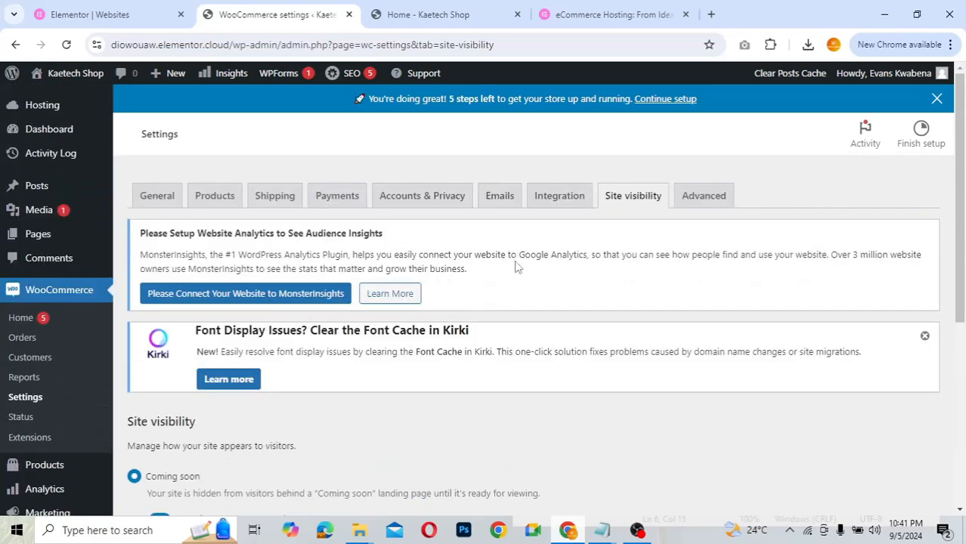
{"action": "left_click", "coordinate": [702, 195]}
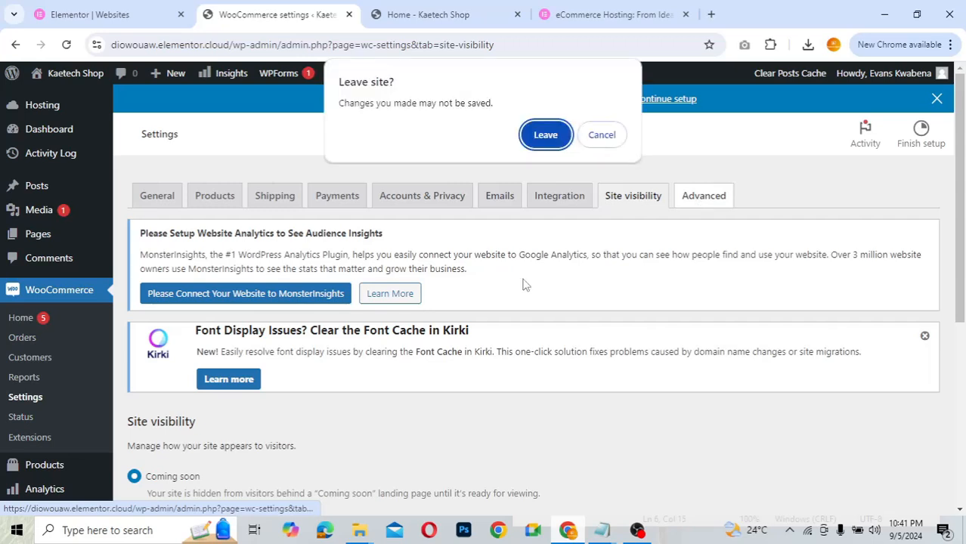
{"action": "left_click", "coordinate": [545, 136]}
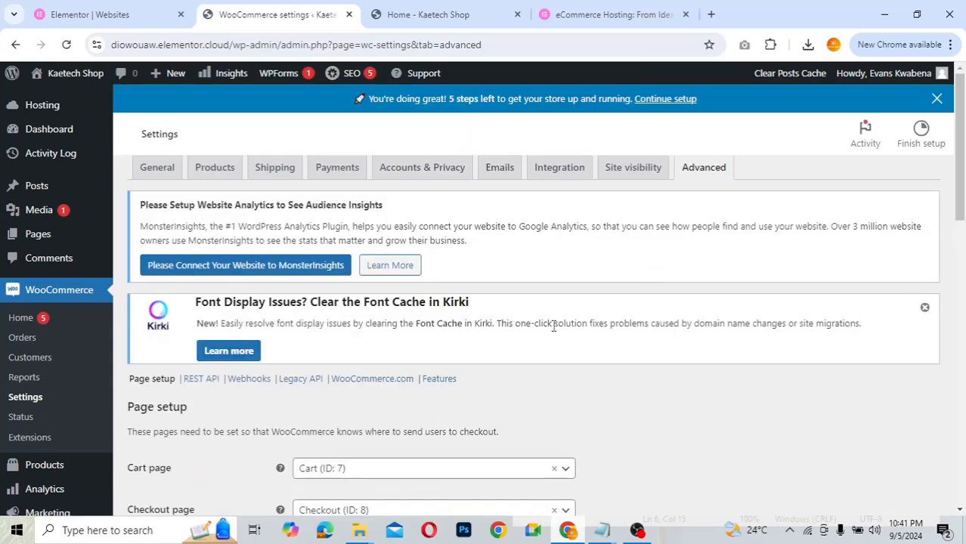
{"action": "scroll", "coordinate": [553, 327], "scroll_direction": "down", "scroll_amount": 3}
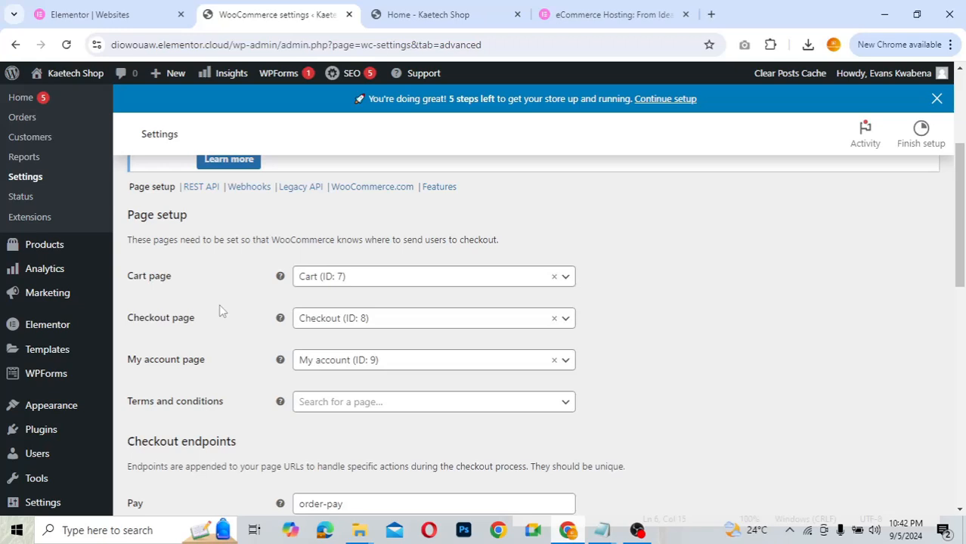
{"action": "scroll", "coordinate": [220, 310], "scroll_direction": "down", "scroll_amount": 5}
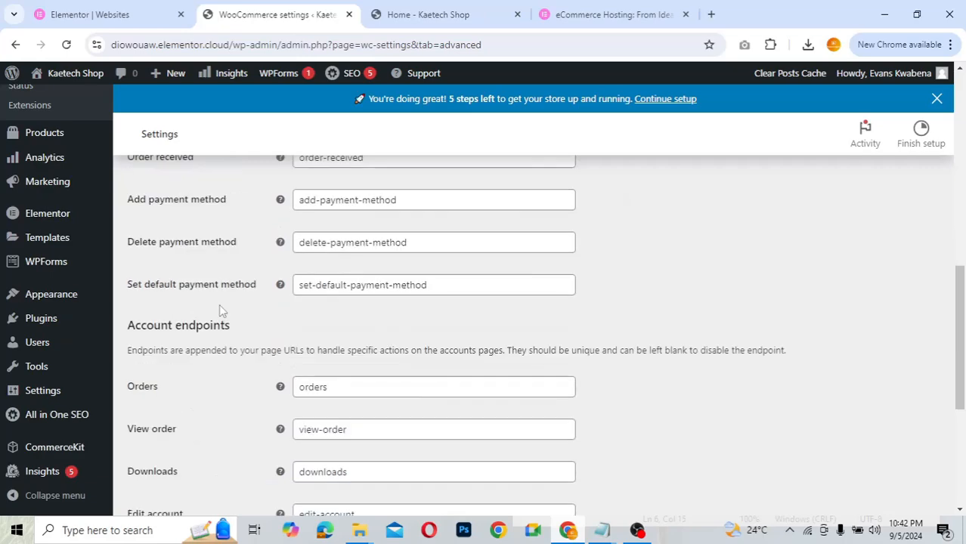
{"action": "scroll", "coordinate": [219, 304], "scroll_direction": "down", "scroll_amount": 4}
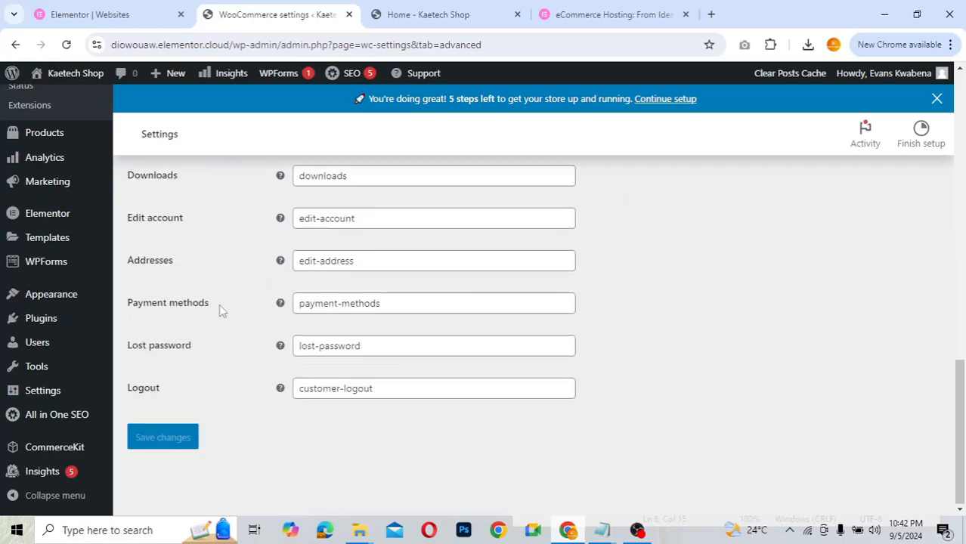
{"action": "scroll", "coordinate": [219, 303], "scroll_direction": "up", "scroll_amount": 5}
{"action": "scroll", "coordinate": [220, 310], "scroll_direction": "up", "scroll_amount": 1}
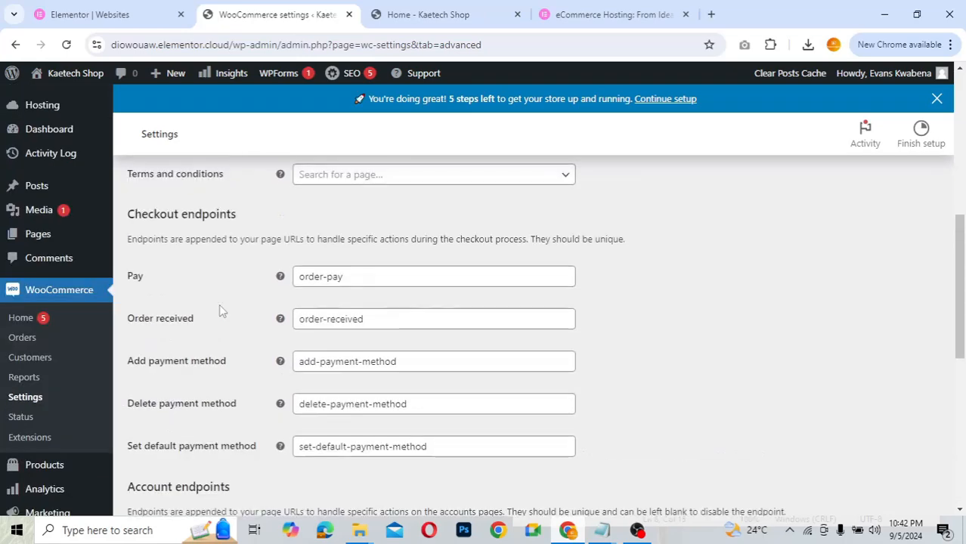
{"action": "scroll", "coordinate": [221, 310], "scroll_direction": "down", "scroll_amount": 5}
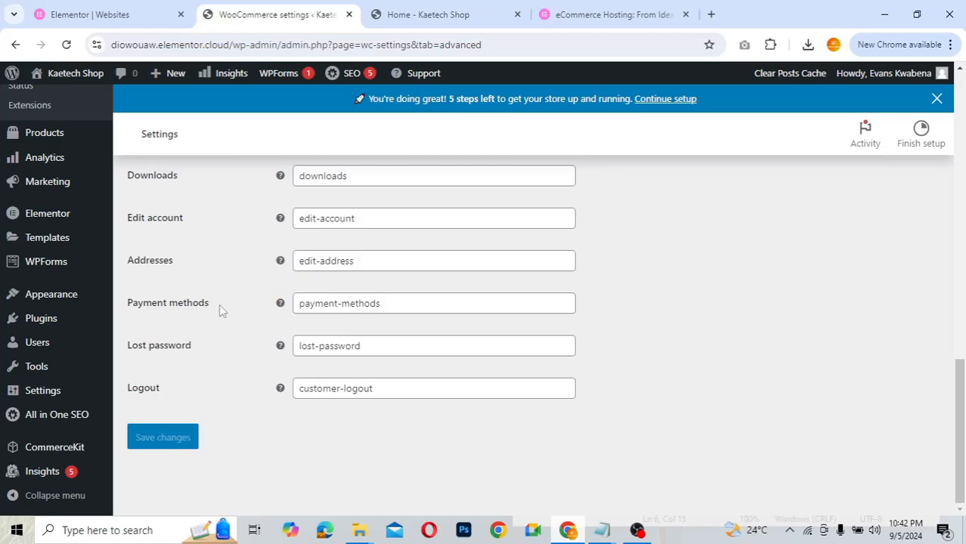
{"action": "scroll", "coordinate": [219, 304], "scroll_direction": "up", "scroll_amount": 5}
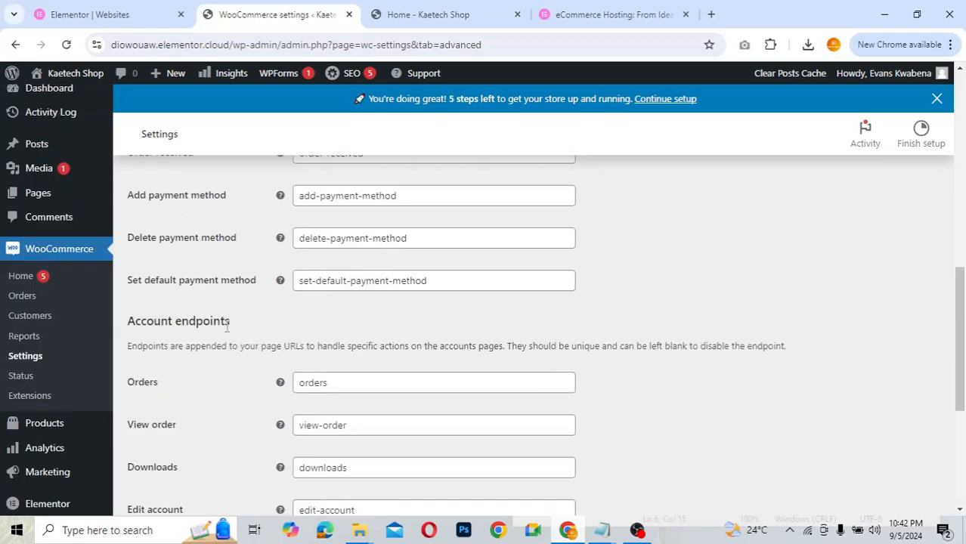
{"action": "scroll", "coordinate": [225, 333], "scroll_direction": "up", "scroll_amount": 1}
{"action": "scroll", "coordinate": [225, 332], "scroll_direction": "up", "scroll_amount": 1}
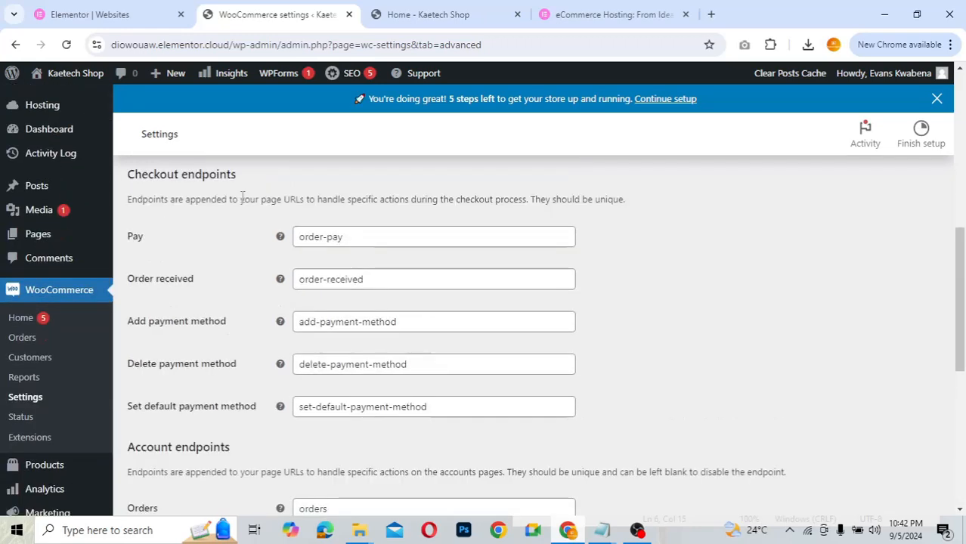
{"action": "scroll", "coordinate": [241, 198], "scroll_direction": "up", "scroll_amount": 4}
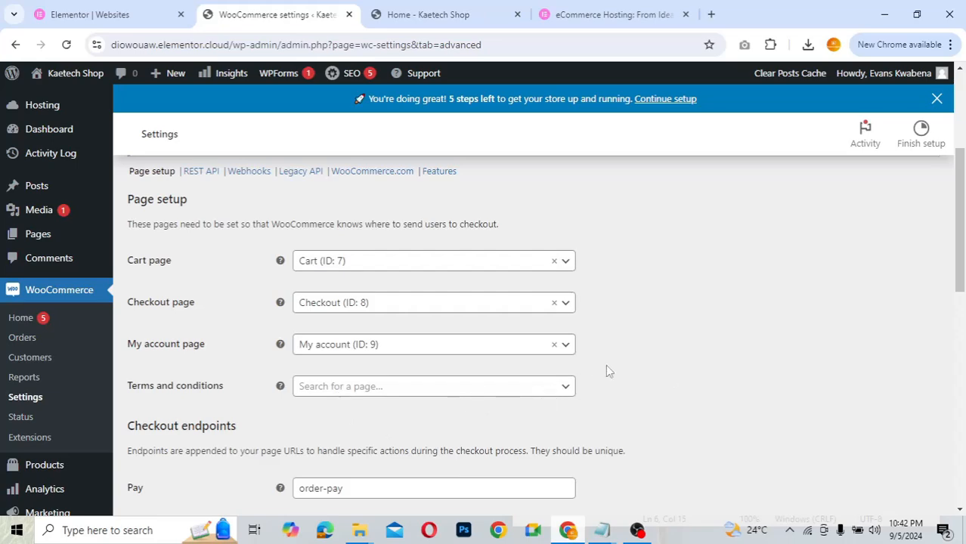
{"action": "scroll", "coordinate": [606, 367], "scroll_direction": "up", "scroll_amount": 4}
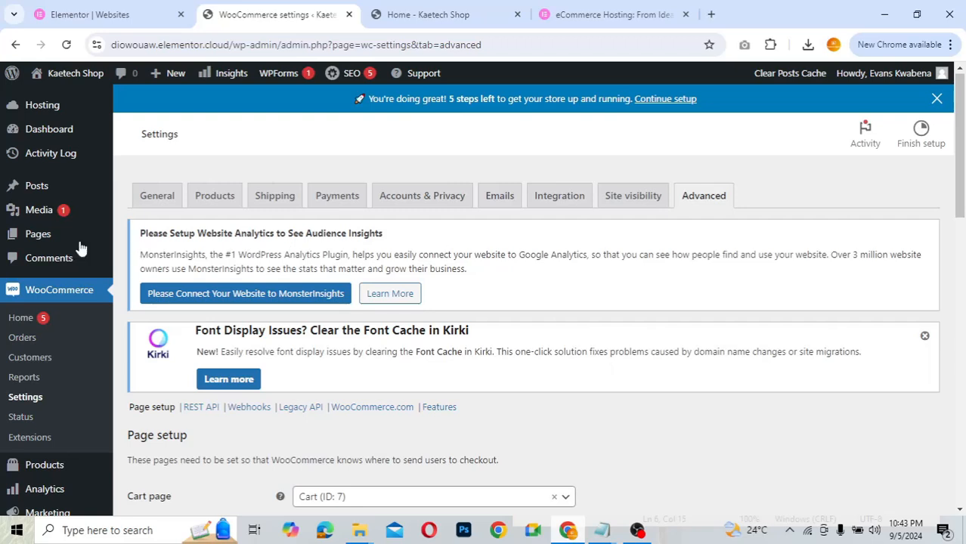
{"action": "mouse_move", "coordinate": [39, 234]}
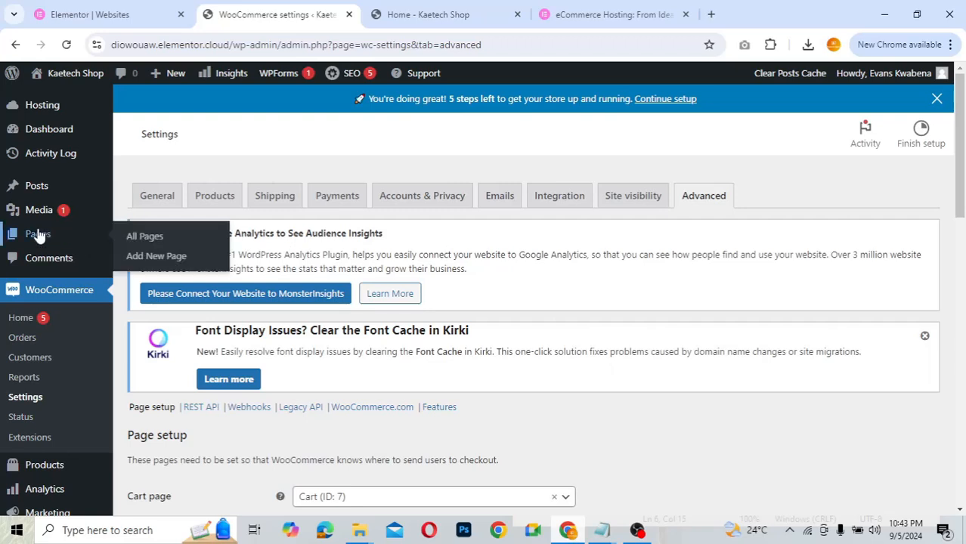
- Show All Pages and scroll through the 13 site pages
{"action": "left_click", "coordinate": [142, 236]}
{"action": "scroll", "coordinate": [507, 365], "scroll_direction": "down", "scroll_amount": 3}
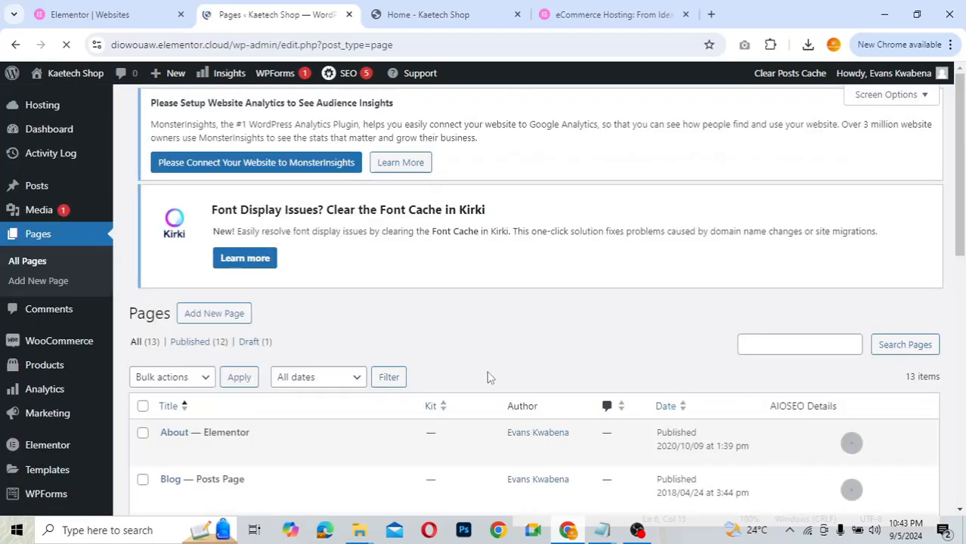
{"action": "scroll", "coordinate": [488, 363], "scroll_direction": "down", "scroll_amount": 5}
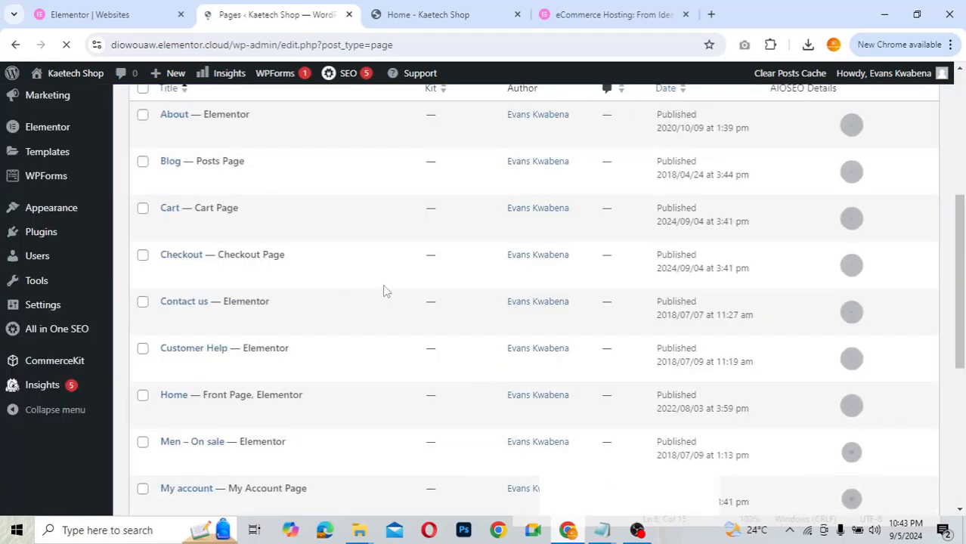
{"action": "scroll", "coordinate": [382, 284], "scroll_direction": "up", "scroll_amount": 3}
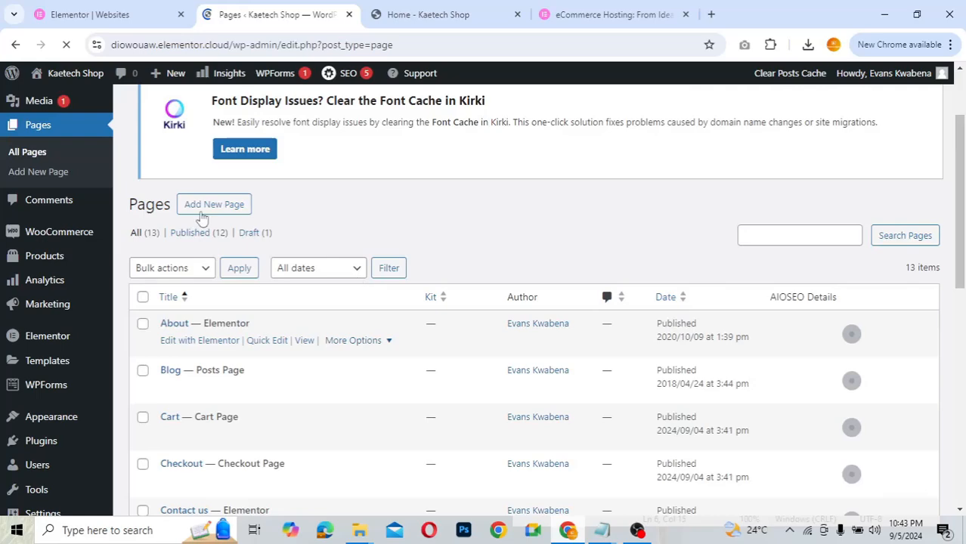
- Search for 'woocommerce shortcodes' in a new browser tab
{"action": "left_click", "coordinate": [713, 15]}
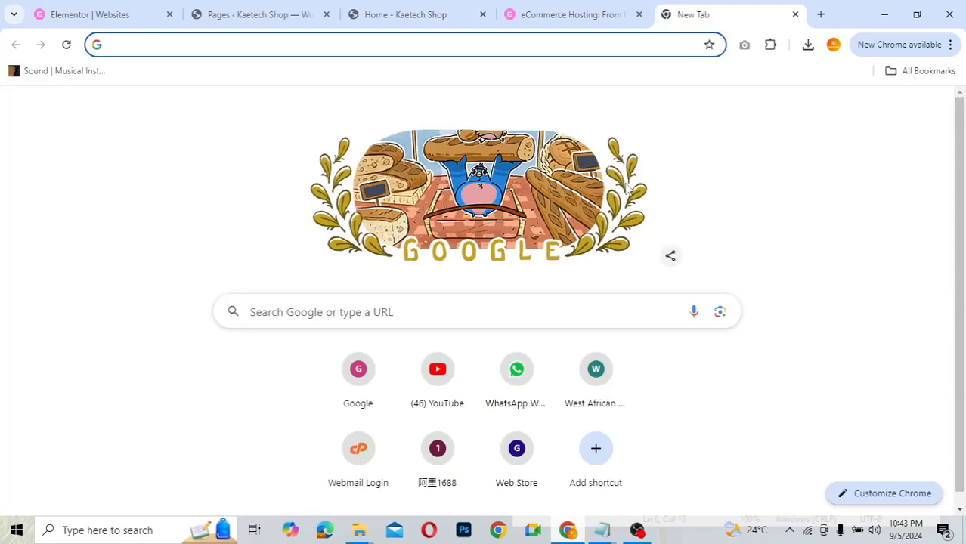
{"action": "type", "text": "woo"}
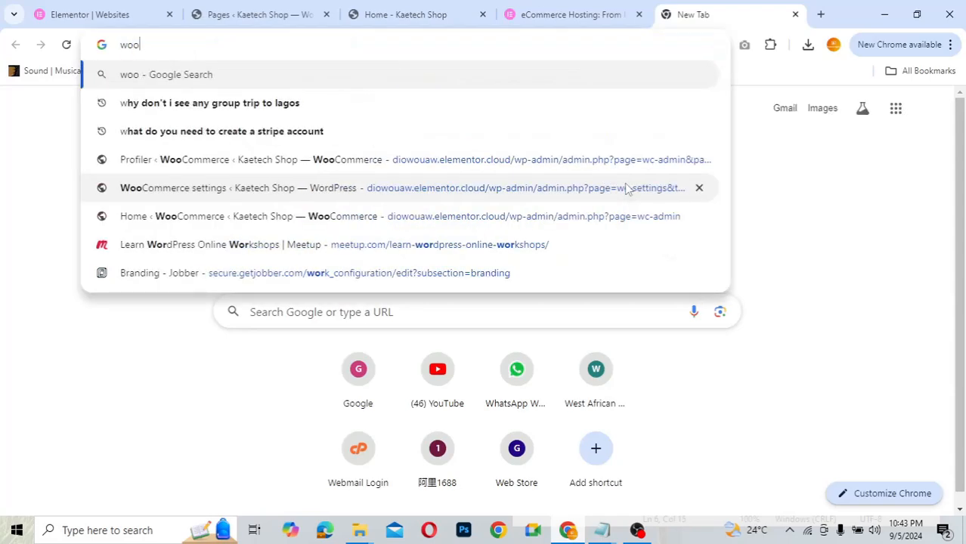
{"action": "type", "text": "commec"}
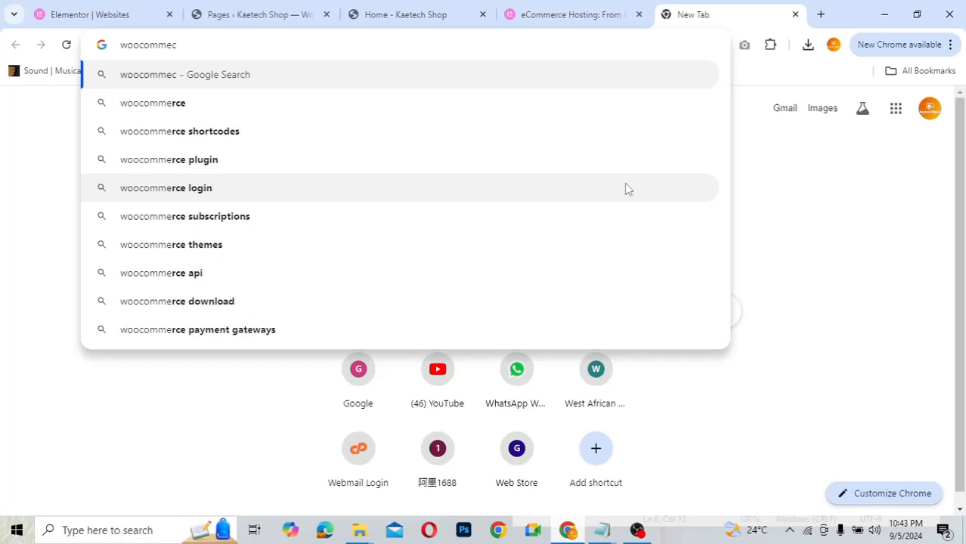
{"action": "key", "text": "BackSpace"}
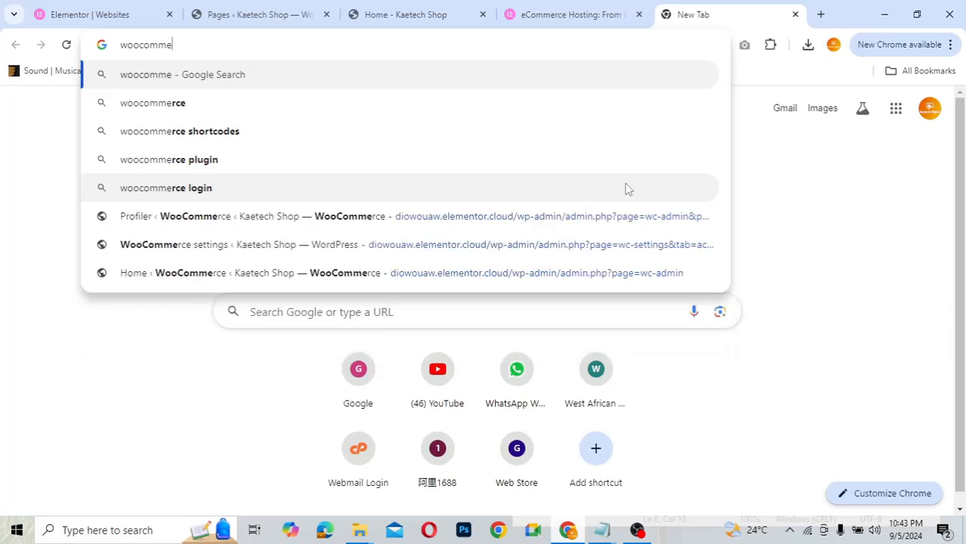
{"action": "type", "text": "rce"}
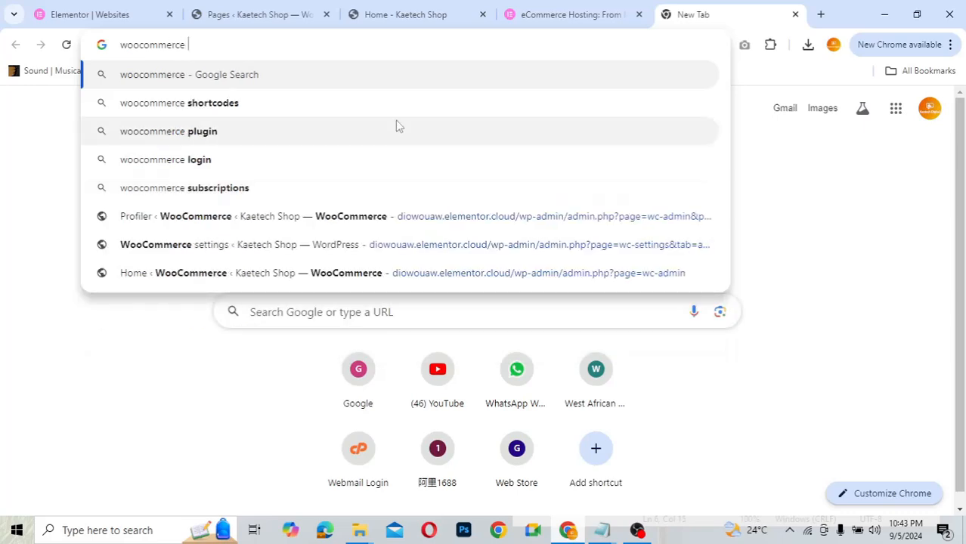
{"action": "key", "text": "Down"}
{"action": "key", "text": "Return"}
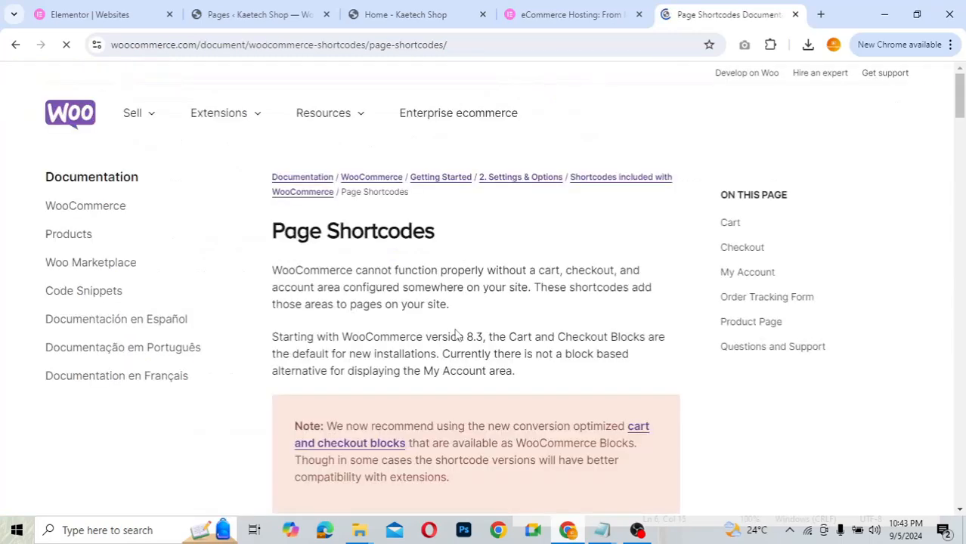
- Compare the admin Pages list with the Page Shortcodes doc, switching between the two tabs
{"action": "scroll", "coordinate": [456, 334], "scroll_direction": "down", "scroll_amount": 3}
{"action": "scroll", "coordinate": [455, 335], "scroll_direction": "down", "scroll_amount": 1}
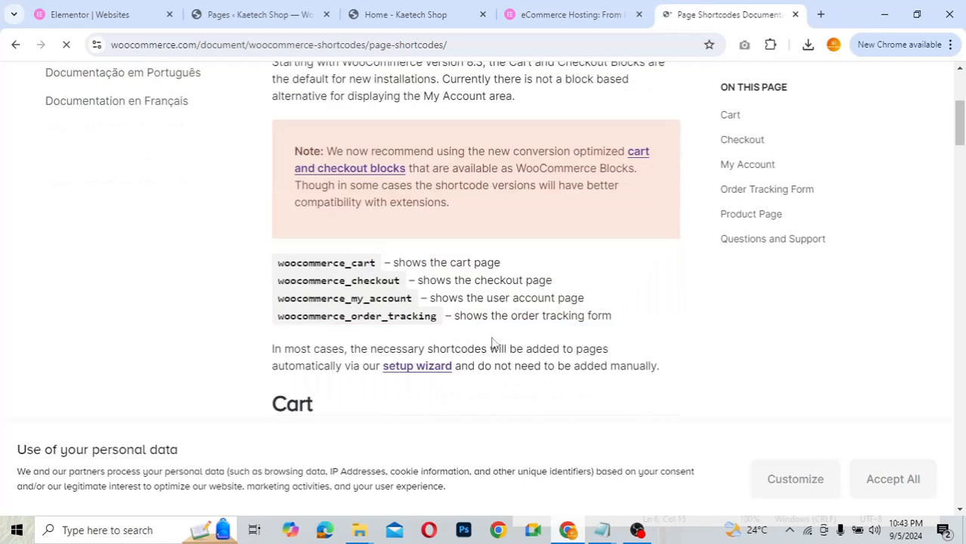
{"action": "scroll", "coordinate": [491, 343], "scroll_direction": "down", "scroll_amount": 3}
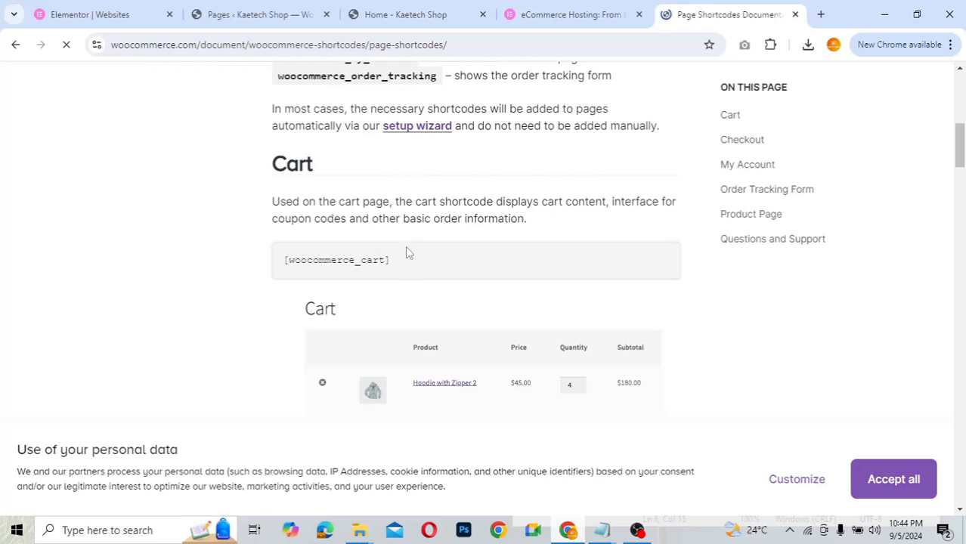
{"action": "left_click", "coordinate": [259, 23]}
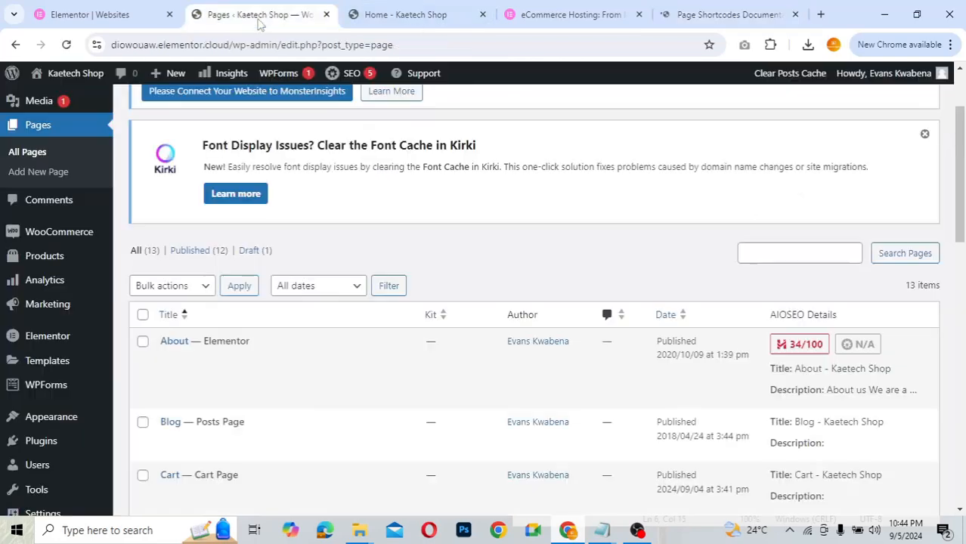
{"action": "scroll", "coordinate": [364, 199], "scroll_direction": "up", "scroll_amount": 2}
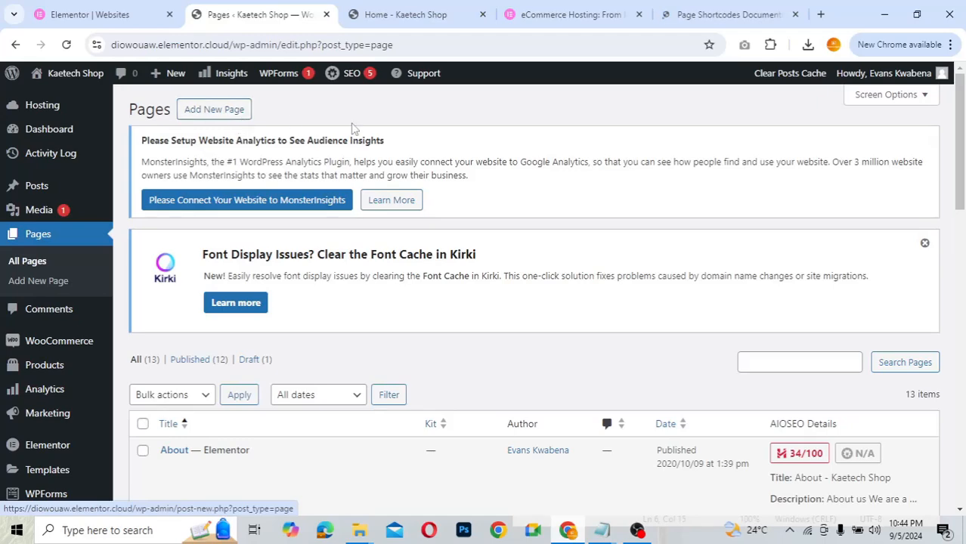
{"action": "left_click", "coordinate": [725, 11]}
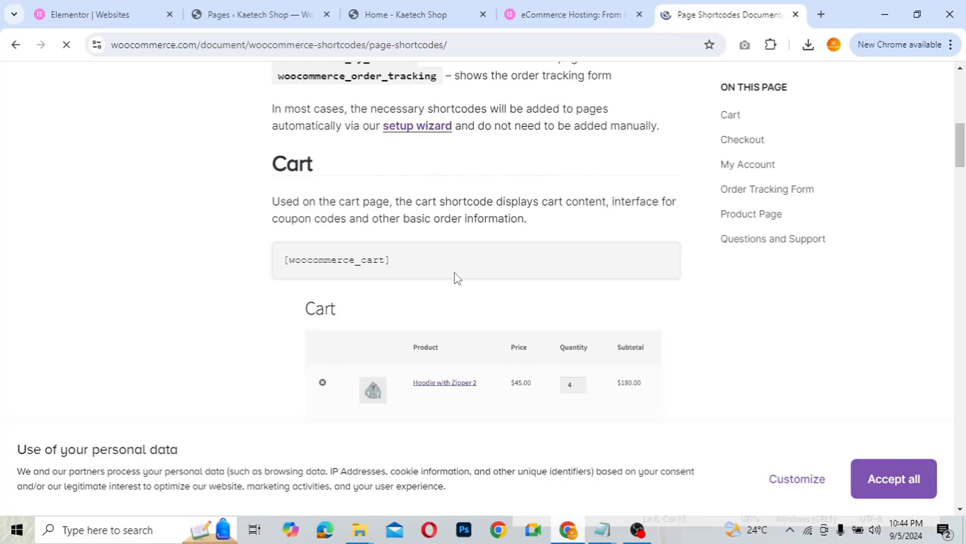
- Scroll the doc to the My Account section and its [woocommerce_my_account] example
{"action": "scroll", "coordinate": [453, 278], "scroll_direction": "down", "scroll_amount": 3}
{"action": "scroll", "coordinate": [455, 280], "scroll_direction": "down", "scroll_amount": 5}
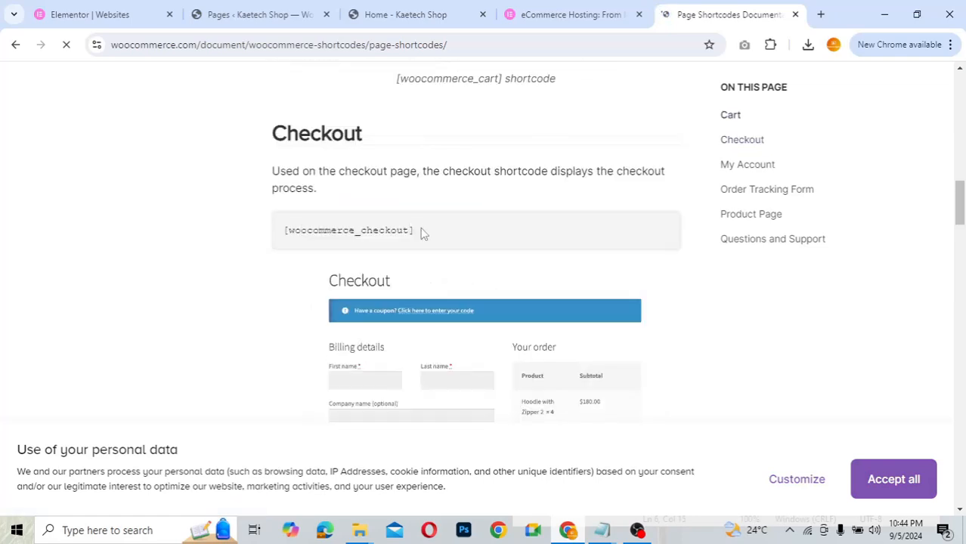
{"action": "scroll", "coordinate": [447, 252], "scroll_direction": "down", "scroll_amount": 2}
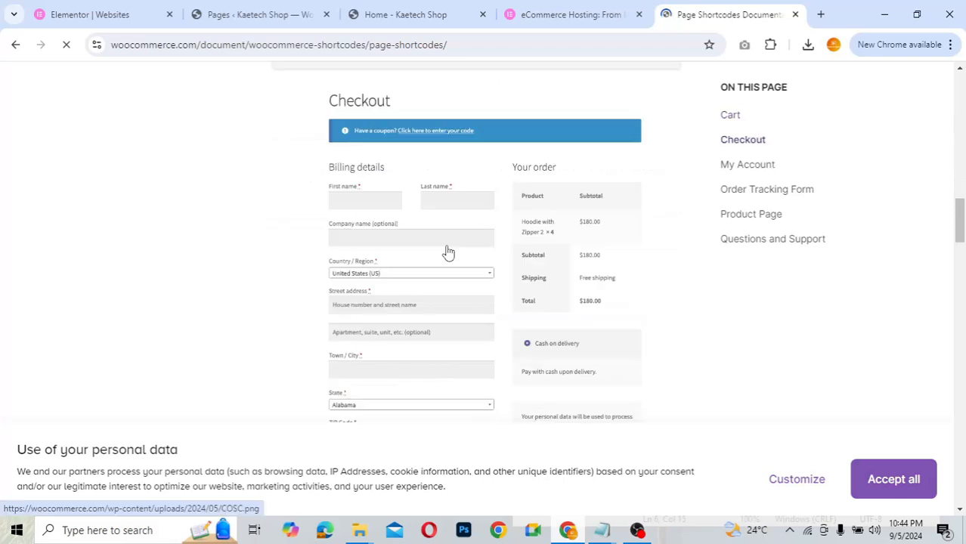
{"action": "scroll", "coordinate": [447, 252], "scroll_direction": "down", "scroll_amount": 5}
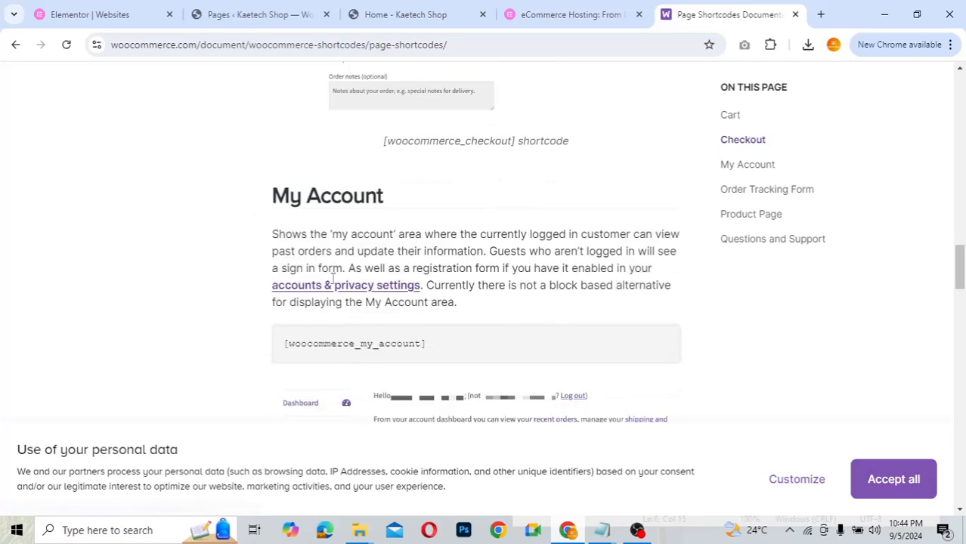
{"action": "scroll", "coordinate": [457, 360], "scroll_direction": "down", "scroll_amount": 3}
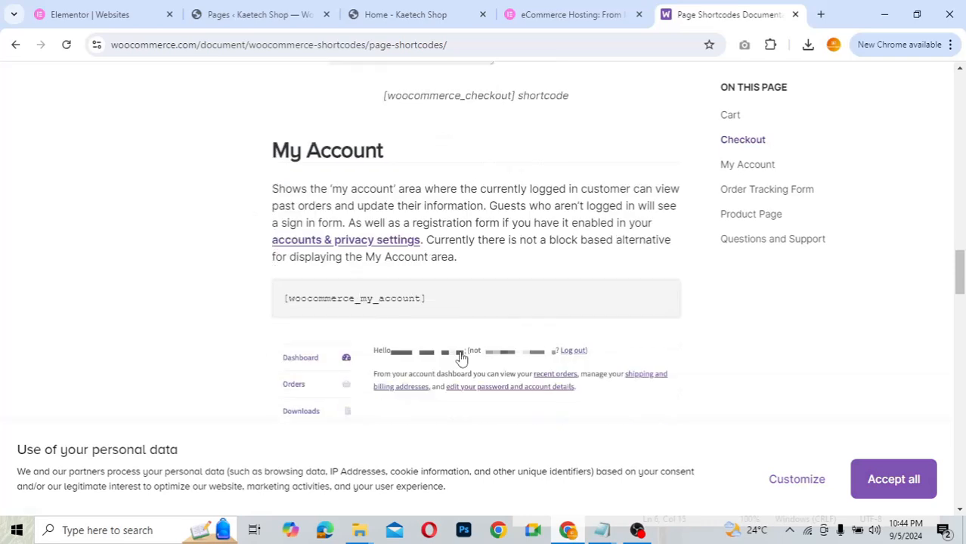
{"action": "scroll", "coordinate": [462, 359], "scroll_direction": "down", "scroll_amount": 1}
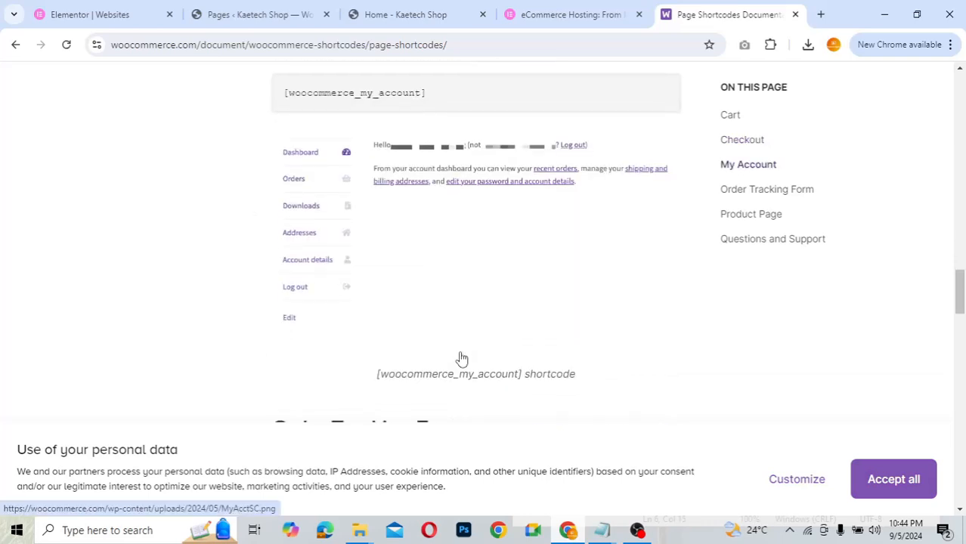
{"action": "scroll", "coordinate": [462, 358], "scroll_direction": "down", "scroll_amount": 3}
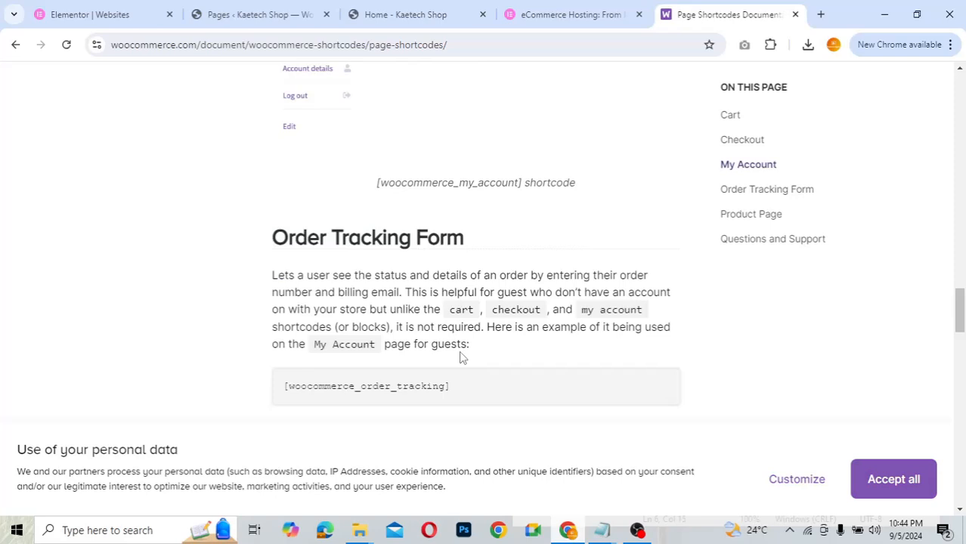
{"action": "scroll", "coordinate": [462, 358], "scroll_direction": "down", "scroll_amount": 1}
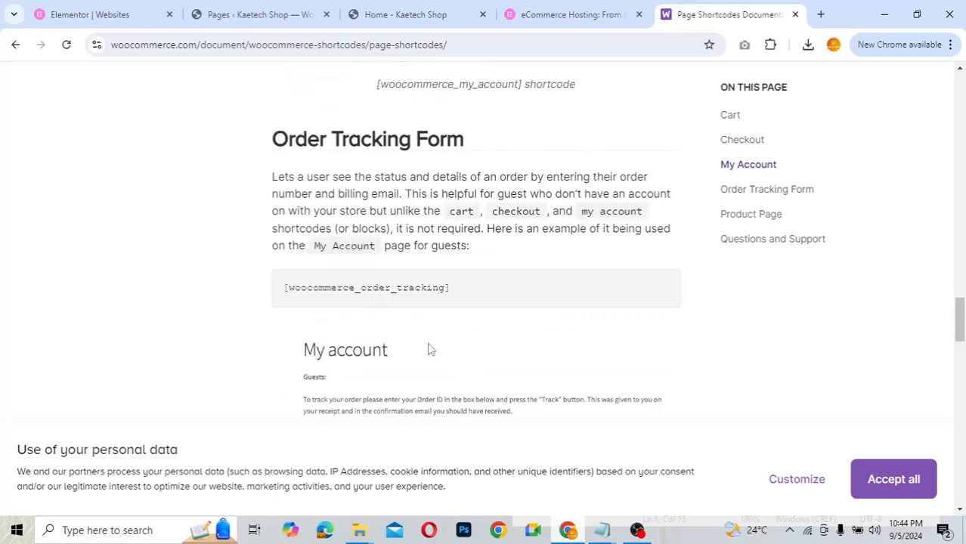
{"action": "scroll", "coordinate": [427, 348], "scroll_direction": "down", "scroll_amount": 5}
{"action": "scroll", "coordinate": [428, 349], "scroll_direction": "down", "scroll_amount": 1}
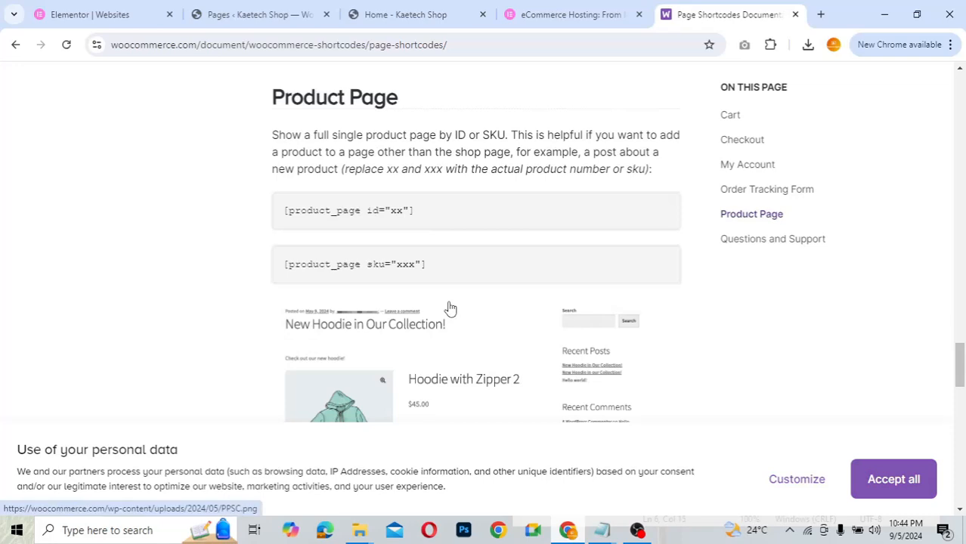
{"action": "scroll", "coordinate": [450, 308], "scroll_direction": "down", "scroll_amount": 3}
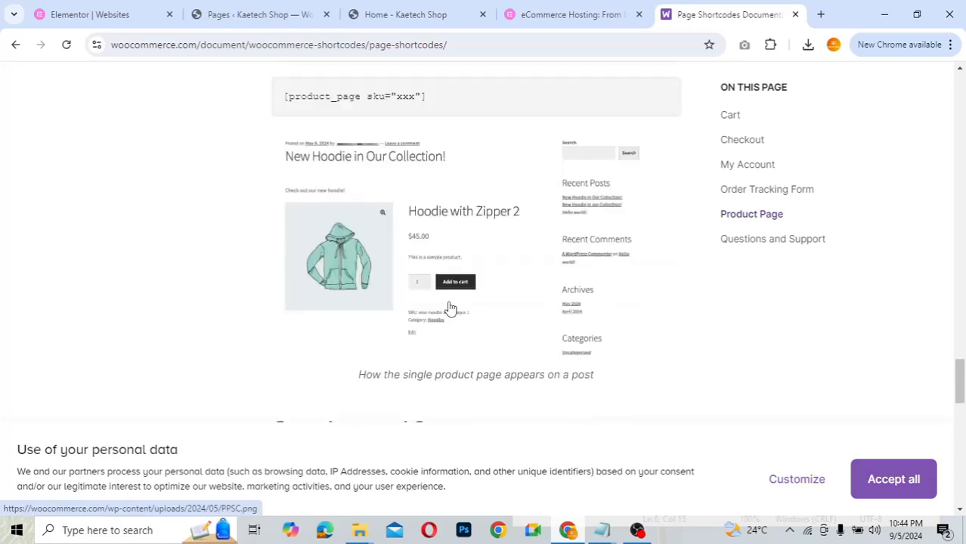
{"action": "scroll", "coordinate": [448, 307], "scroll_direction": "down", "scroll_amount": 2}
{"action": "scroll", "coordinate": [448, 305], "scroll_direction": "up", "scroll_amount": 5}
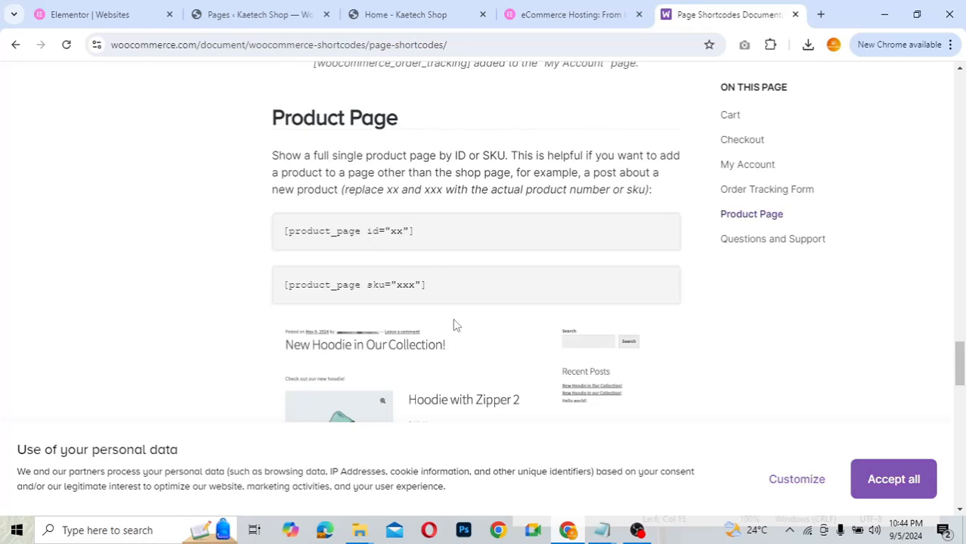
{"action": "scroll", "coordinate": [452, 325], "scroll_direction": "down", "scroll_amount": 3}
{"action": "scroll", "coordinate": [453, 325], "scroll_direction": "down", "scroll_amount": 3}
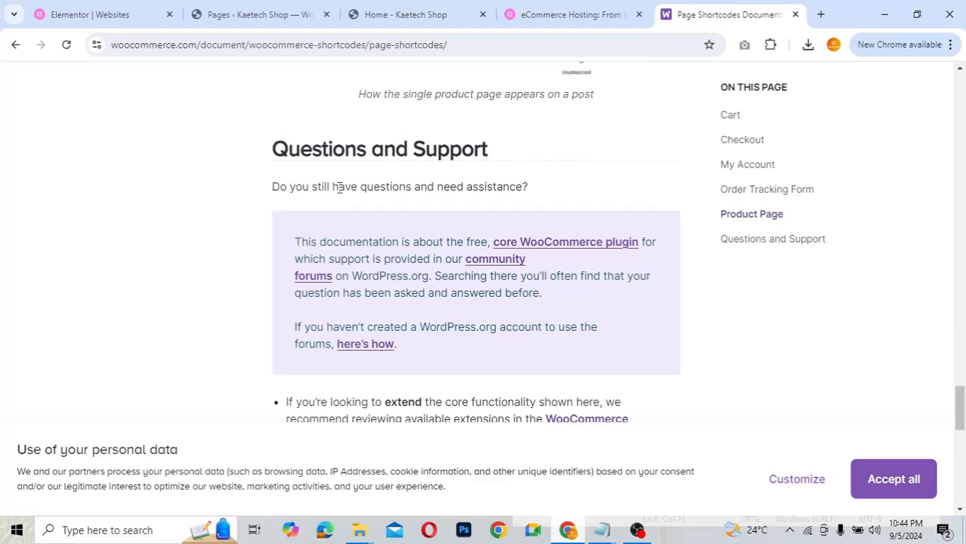
{"action": "scroll", "coordinate": [339, 187], "scroll_direction": "down", "scroll_amount": 2}
{"action": "scroll", "coordinate": [339, 189], "scroll_direction": "up", "scroll_amount": 5}
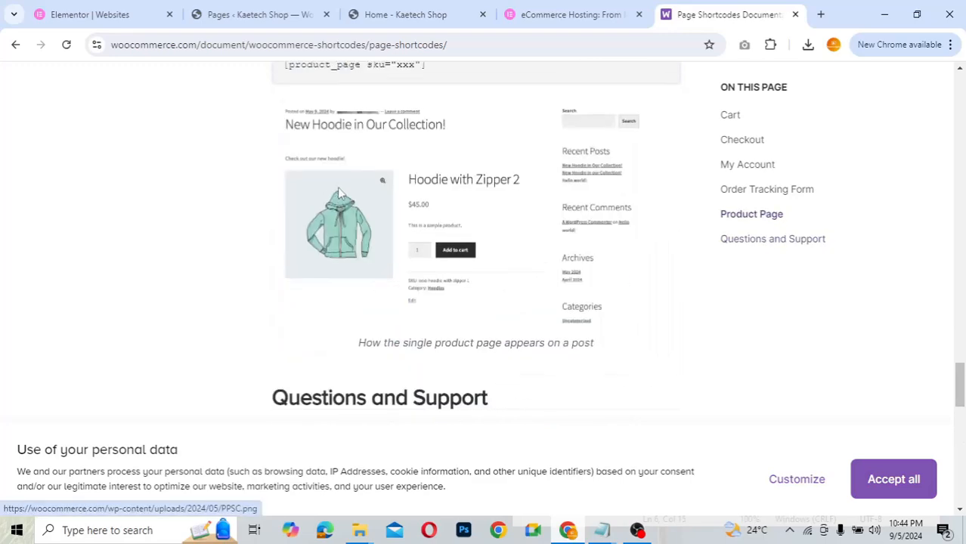
{"action": "scroll", "coordinate": [339, 193], "scroll_direction": "up", "scroll_amount": 9}
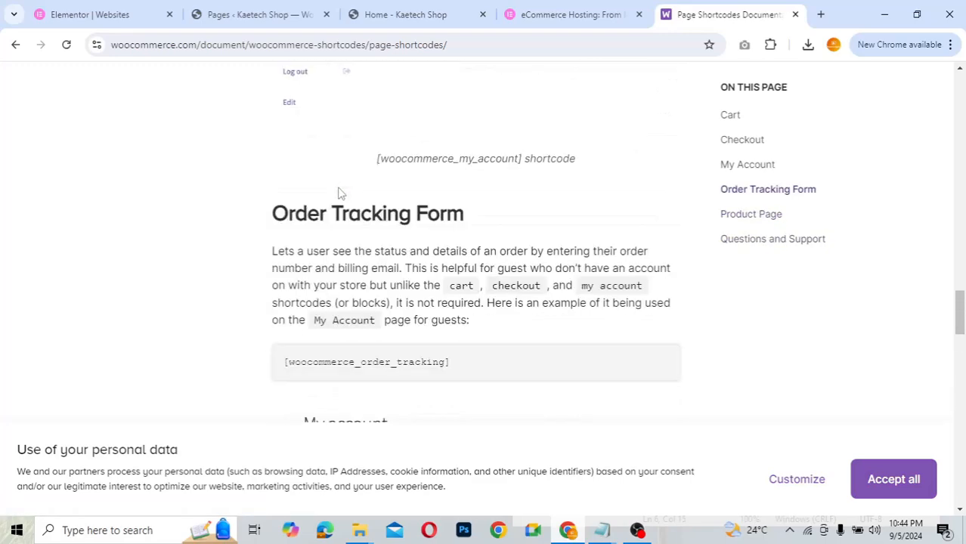
{"action": "scroll", "coordinate": [340, 194], "scroll_direction": "up", "scroll_amount": 1}
{"action": "scroll", "coordinate": [339, 195], "scroll_direction": "up", "scroll_amount": 3}
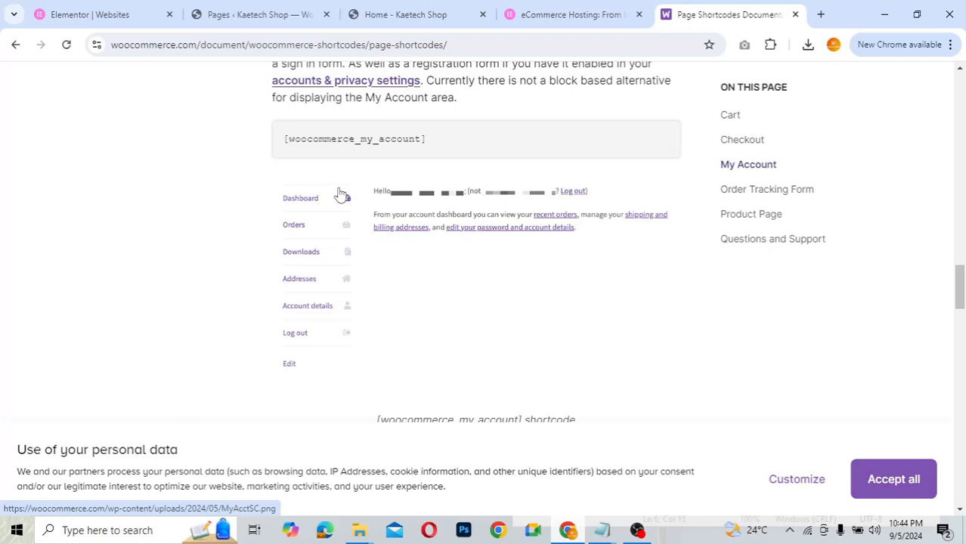
{"action": "scroll", "coordinate": [339, 194], "scroll_direction": "up", "scroll_amount": 10}
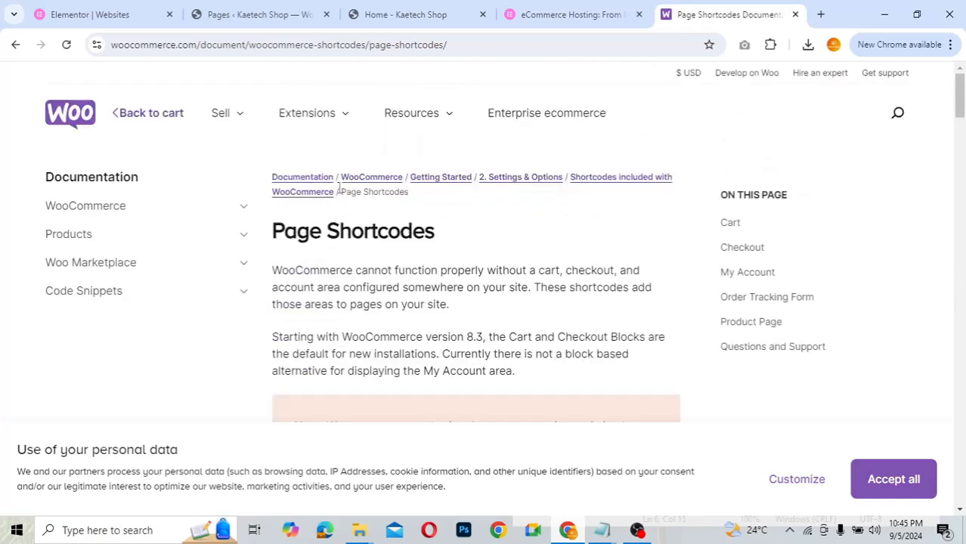
- Return to the admin Pages list, then go to WooCommerce Home's setup checklist
{"action": "left_click", "coordinate": [258, 15]}
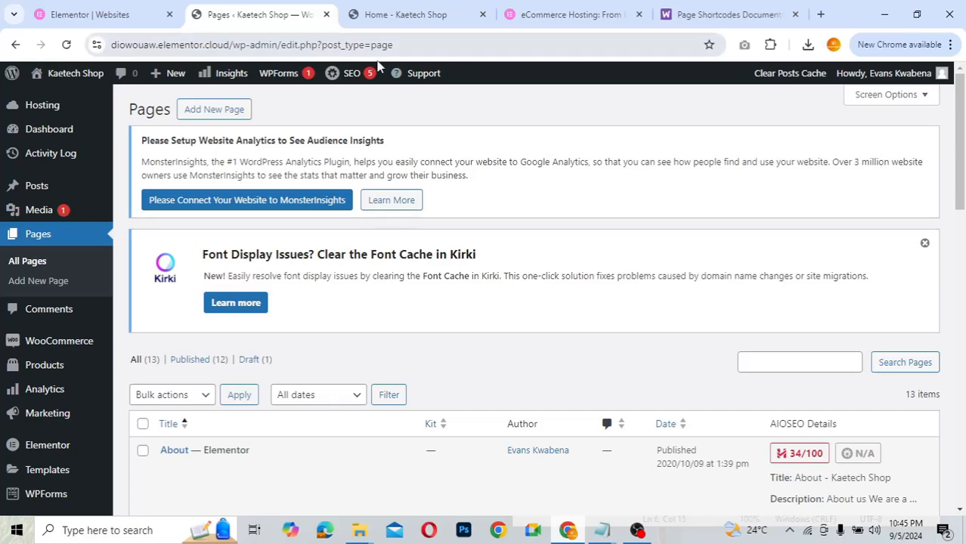
{"action": "scroll", "coordinate": [374, 317], "scroll_direction": "down", "scroll_amount": 3}
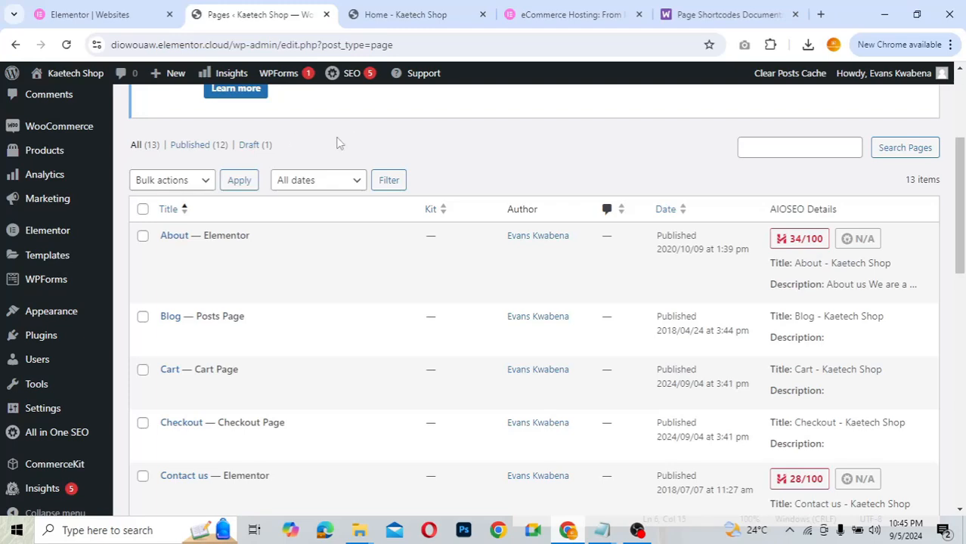
{"action": "mouse_move", "coordinate": [64, 134]}
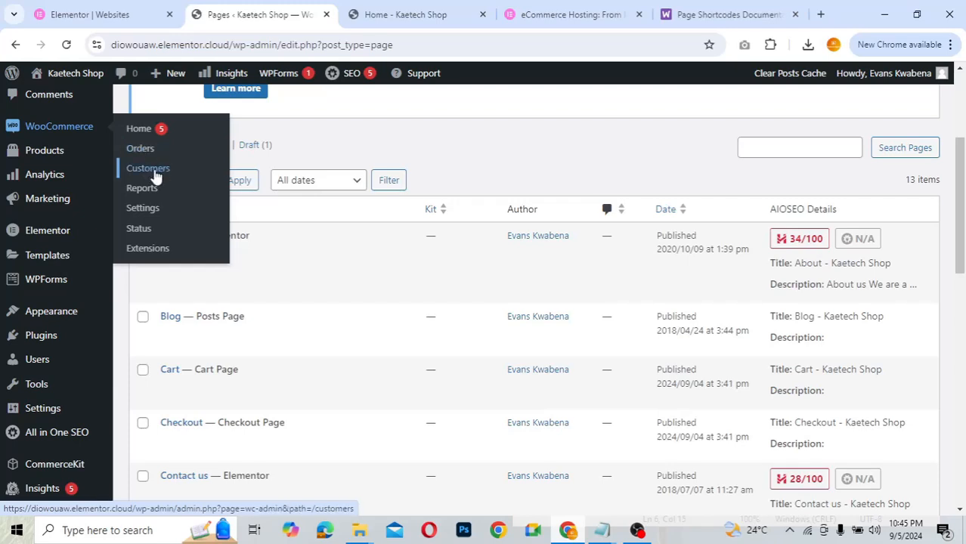
{"action": "mouse_move", "coordinate": [39, 160]}
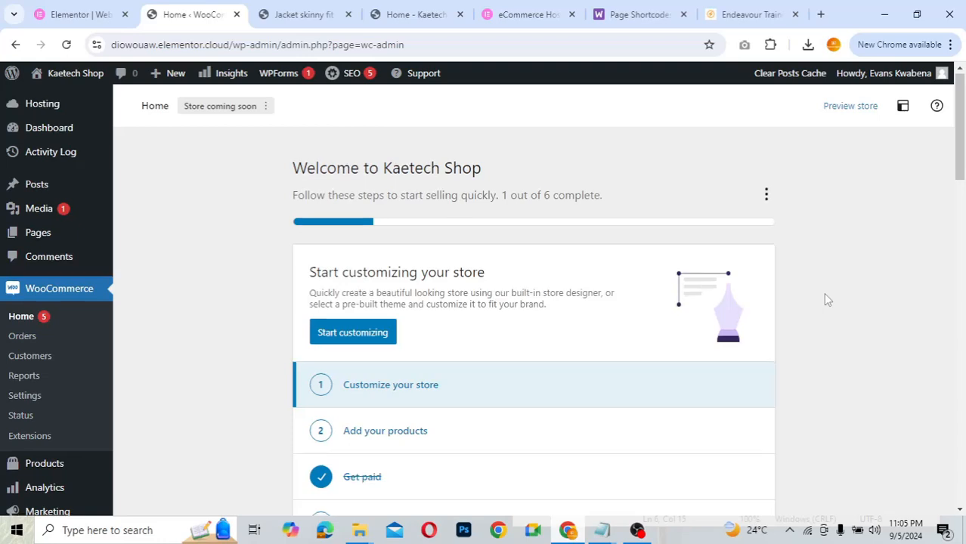
- Go to Products > Categories and scroll through its 13 categories
{"action": "scroll", "coordinate": [825, 295], "scroll_direction": "down", "scroll_amount": 3}
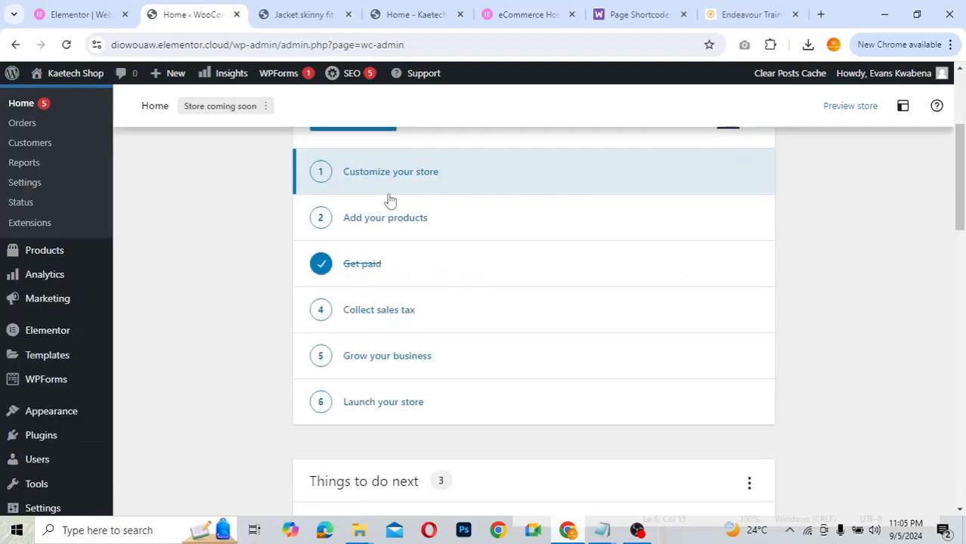
{"action": "mouse_move", "coordinate": [33, 257]}
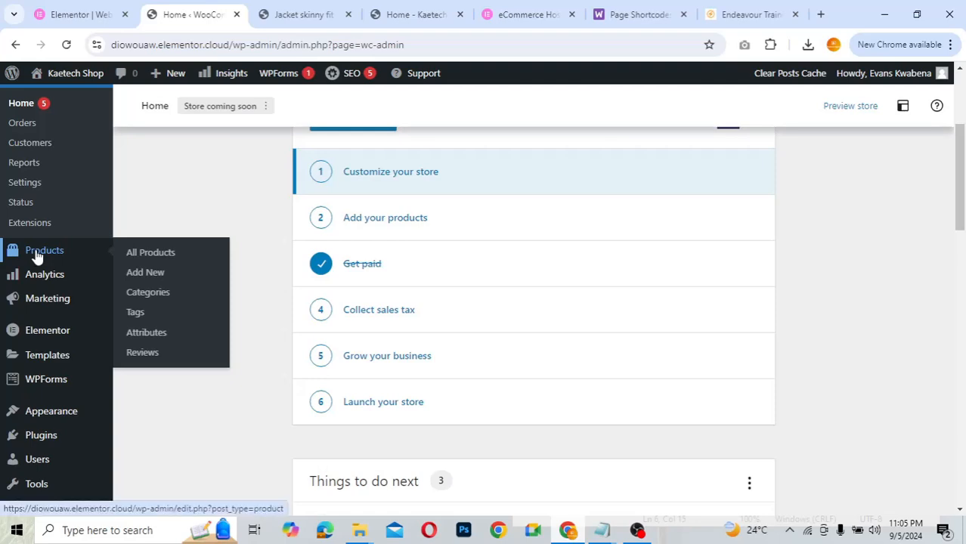
{"action": "left_click", "coordinate": [151, 299]}
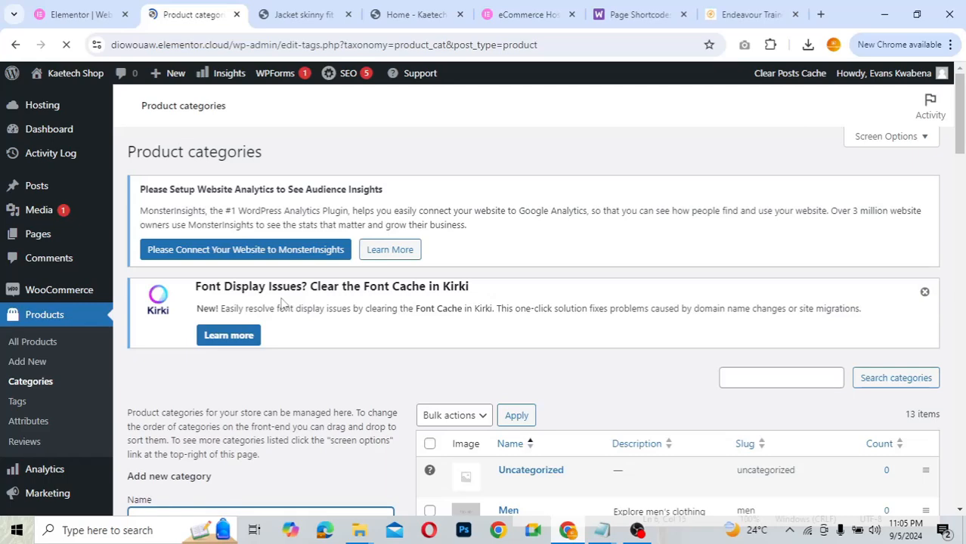
{"action": "scroll", "coordinate": [648, 305], "scroll_direction": "down", "scroll_amount": 3}
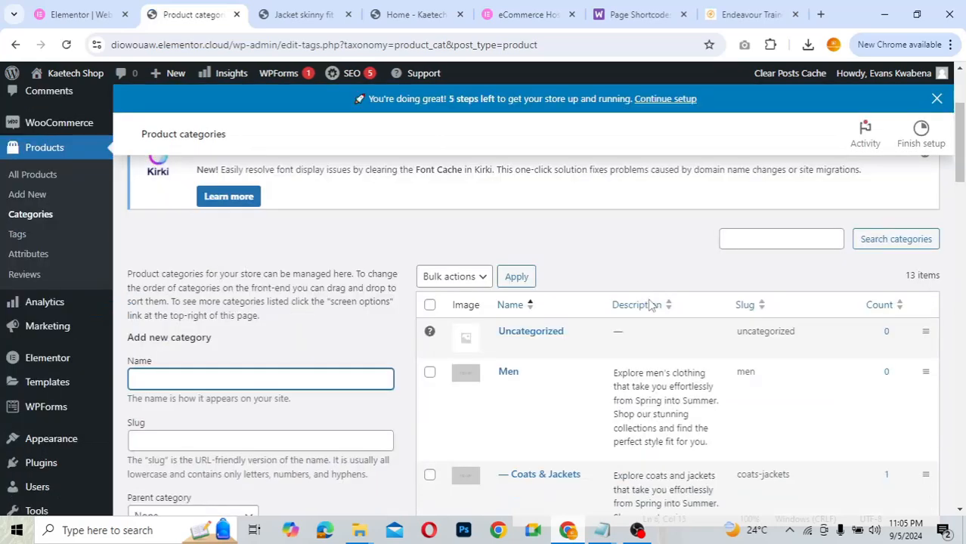
{"action": "scroll", "coordinate": [648, 304], "scroll_direction": "down", "scroll_amount": 1}
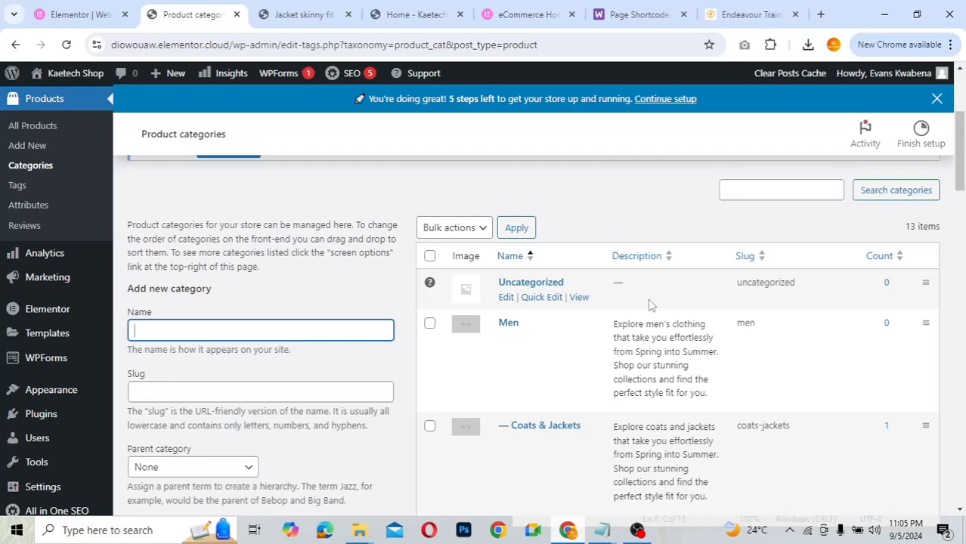
{"action": "scroll", "coordinate": [650, 304], "scroll_direction": "down", "scroll_amount": 4}
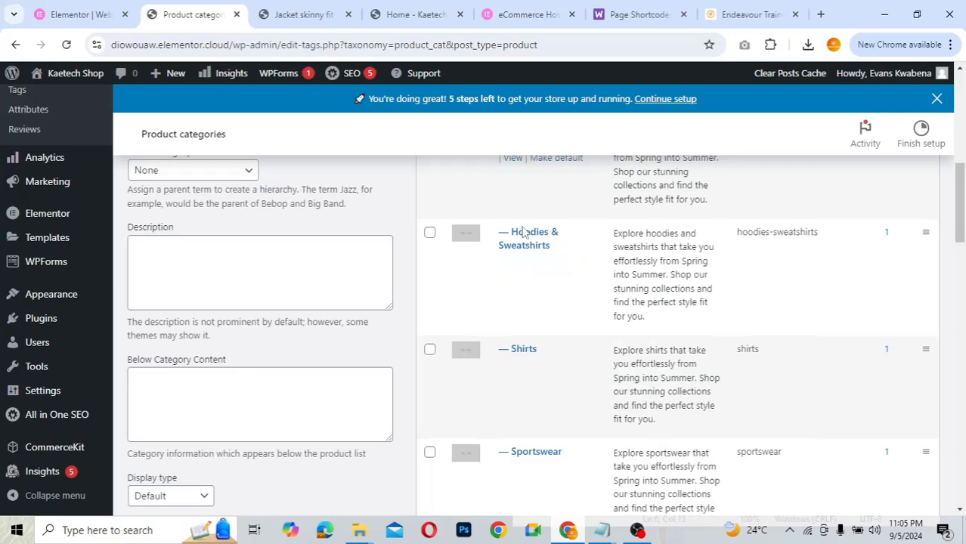
{"action": "scroll", "coordinate": [665, 370], "scroll_direction": "down", "scroll_amount": 4}
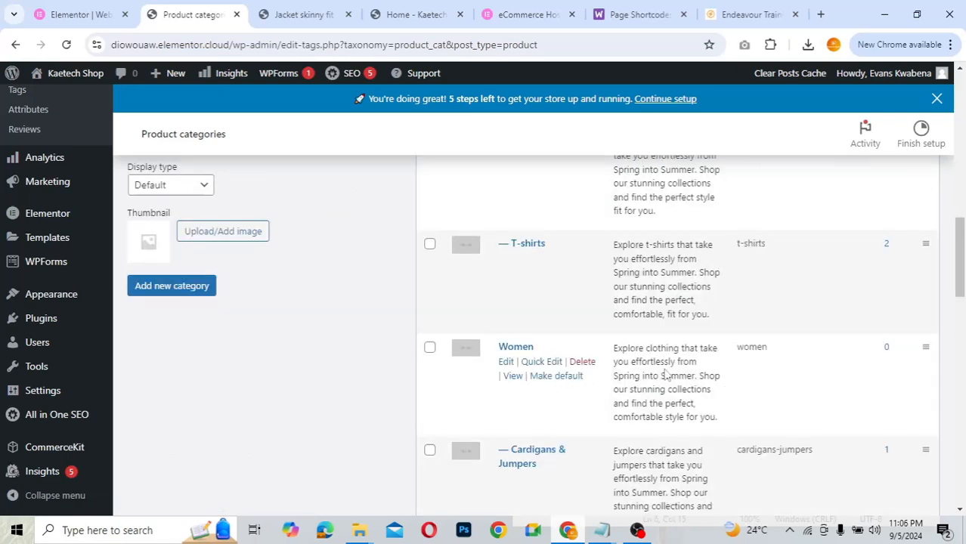
{"action": "scroll", "coordinate": [665, 373], "scroll_direction": "down", "scroll_amount": 3}
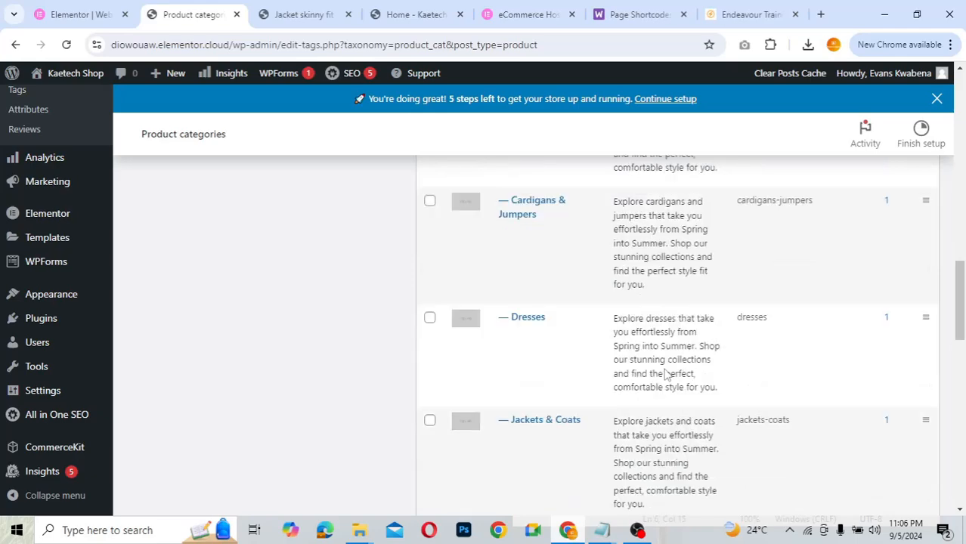
{"action": "scroll", "coordinate": [665, 373], "scroll_direction": "down", "scroll_amount": 3}
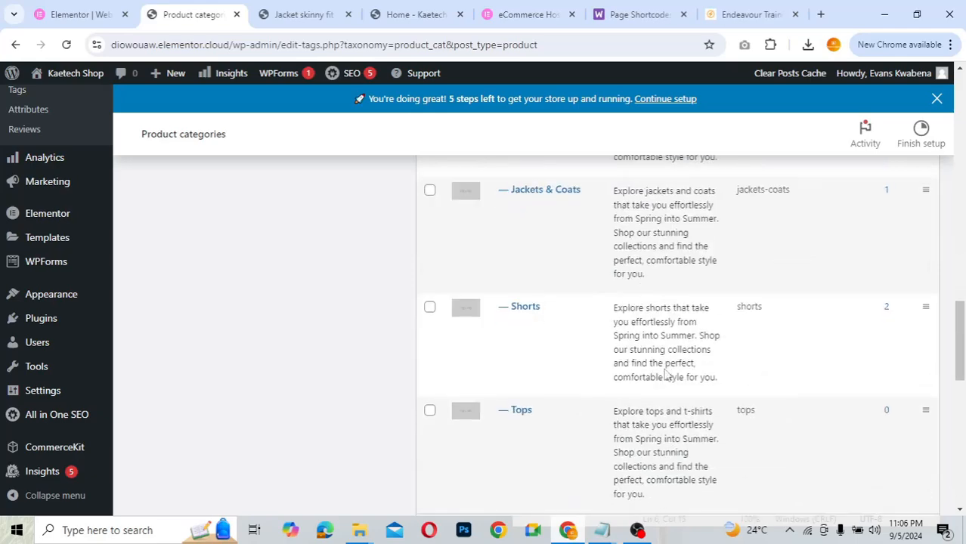
{"action": "scroll", "coordinate": [665, 373], "scroll_direction": "down", "scroll_amount": 3}
{"action": "scroll", "coordinate": [664, 374], "scroll_direction": "up", "scroll_amount": 9}
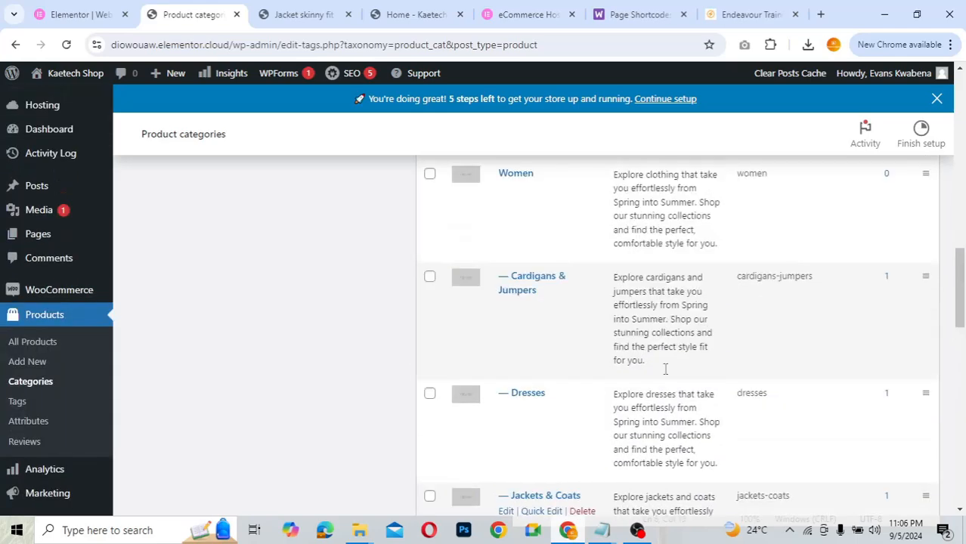
{"action": "scroll", "coordinate": [665, 369], "scroll_direction": "up", "scroll_amount": 3}
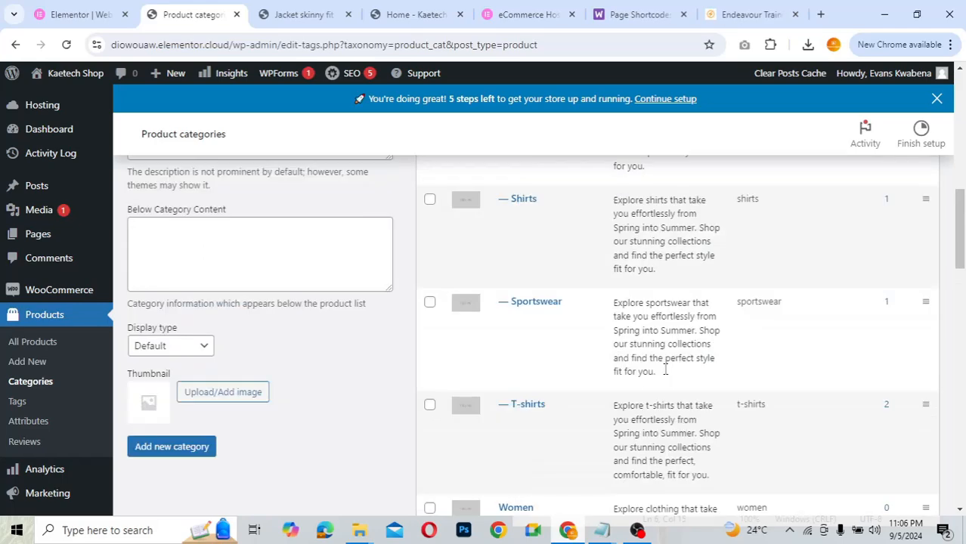
{"action": "scroll", "coordinate": [665, 370], "scroll_direction": "up", "scroll_amount": 6}
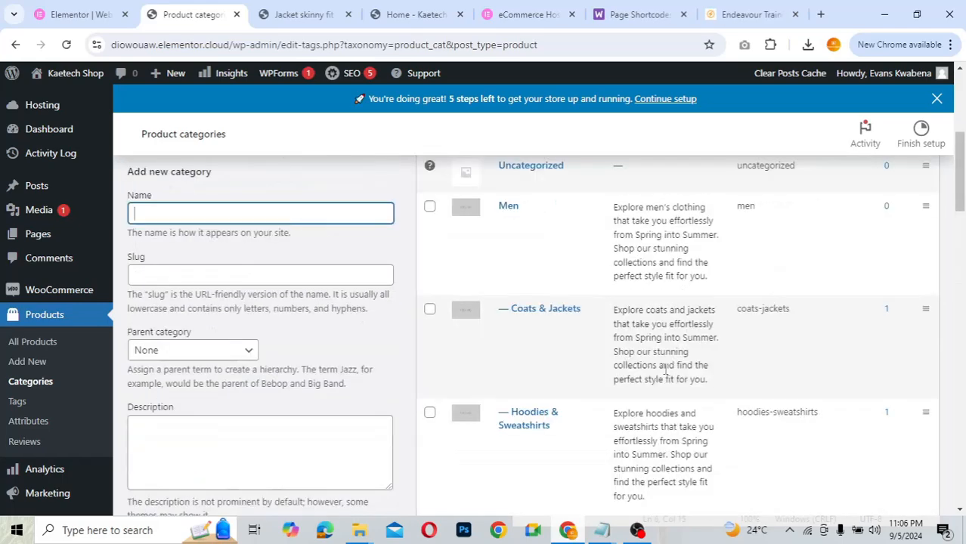
{"action": "scroll", "coordinate": [664, 373], "scroll_direction": "down", "scroll_amount": 2}
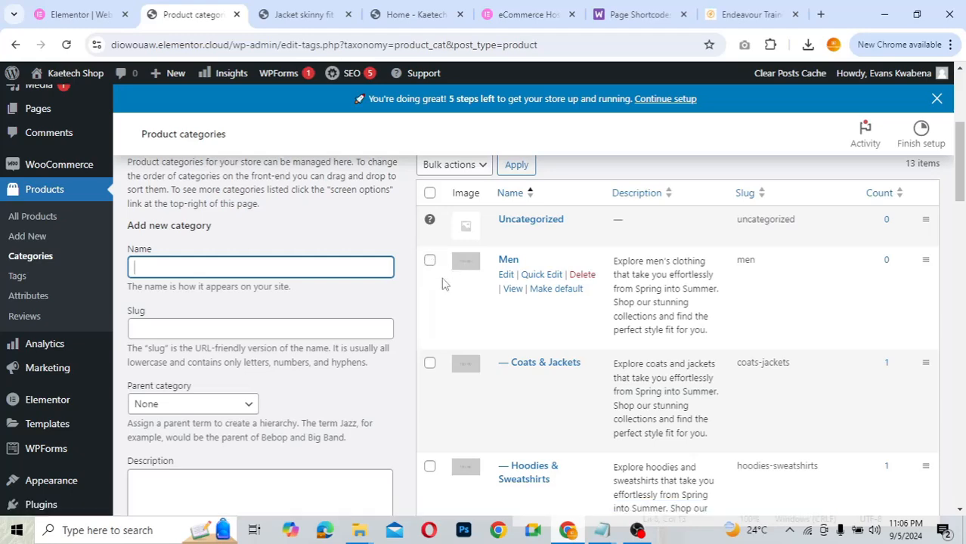
{"action": "scroll", "coordinate": [452, 328], "scroll_direction": "down", "scroll_amount": 3}
{"action": "scroll", "coordinate": [452, 328], "scroll_direction": "up", "scroll_amount": 2}
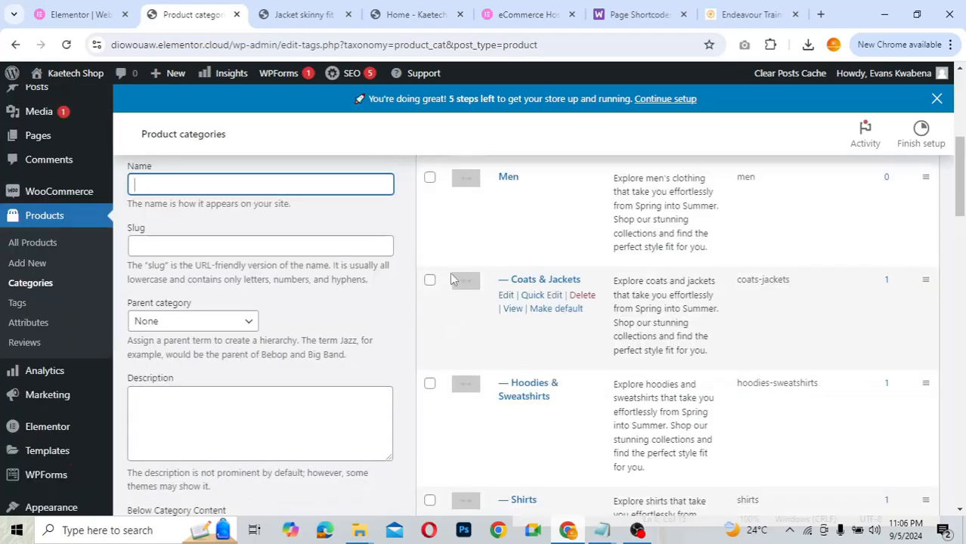
{"action": "scroll", "coordinate": [453, 237], "scroll_direction": "up", "scroll_amount": 1}
{"action": "scroll", "coordinate": [453, 239], "scroll_direction": "up", "scroll_amount": 2}
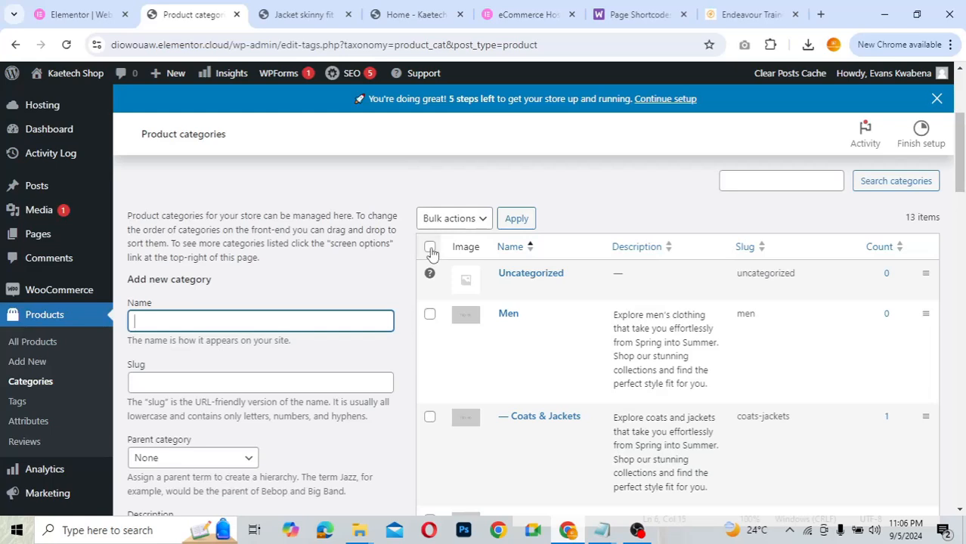
- Tick every row in the product categories table and review the Bulk actions list without applying one
{"action": "left_click", "coordinate": [429, 247]}
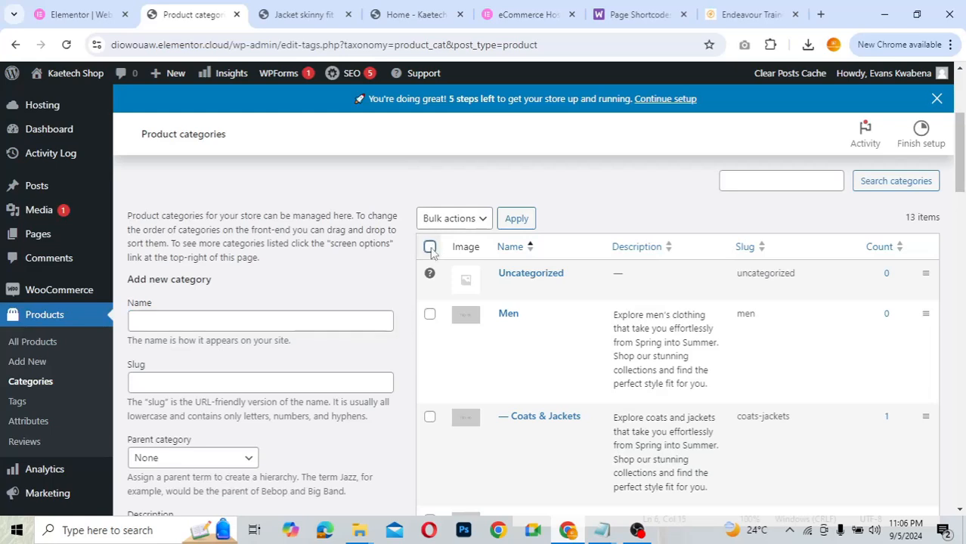
{"action": "left_click", "coordinate": [475, 222]}
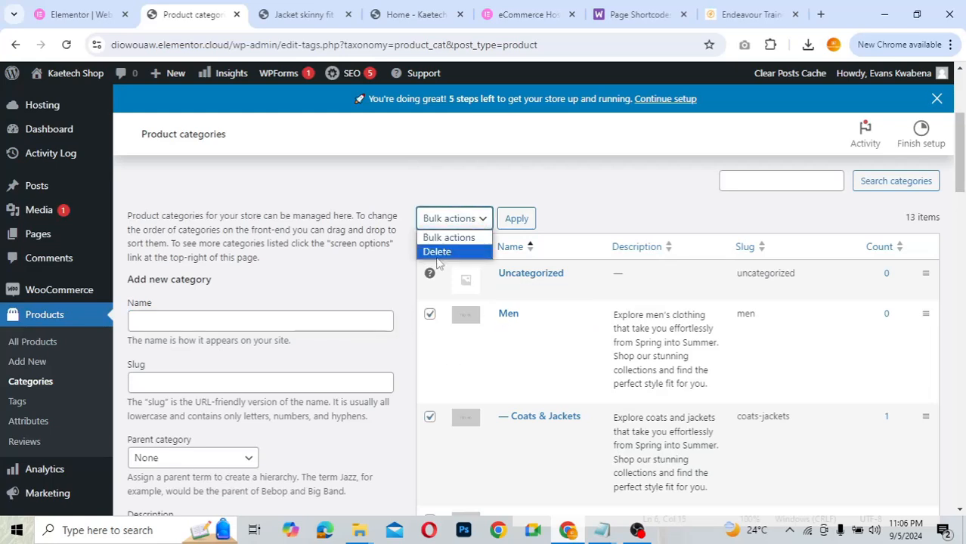
{"action": "left_click", "coordinate": [578, 224]}
{"action": "scroll", "coordinate": [522, 343], "scroll_direction": "down", "scroll_amount": 1}
{"action": "scroll", "coordinate": [521, 343], "scroll_direction": "down", "scroll_amount": 3}
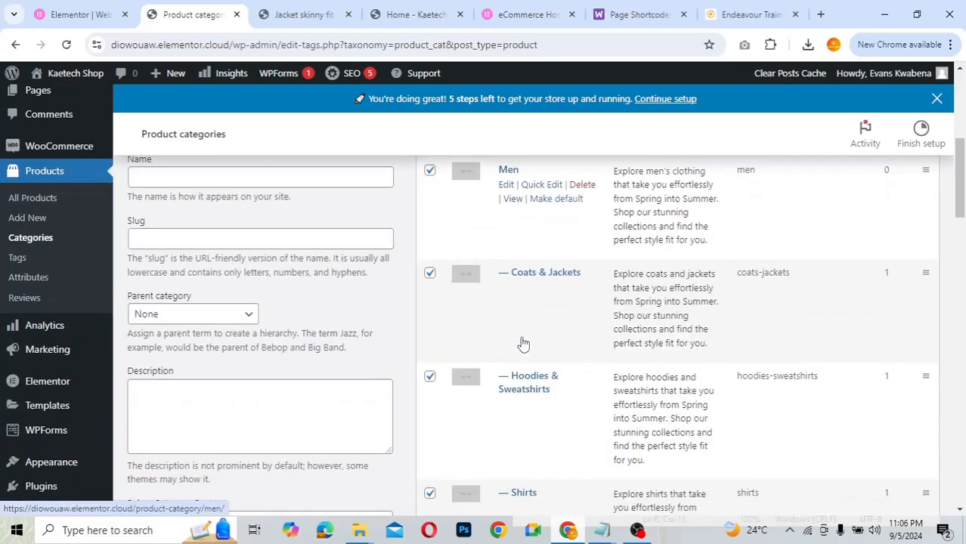
{"action": "scroll", "coordinate": [522, 340], "scroll_direction": "up", "scroll_amount": 1}
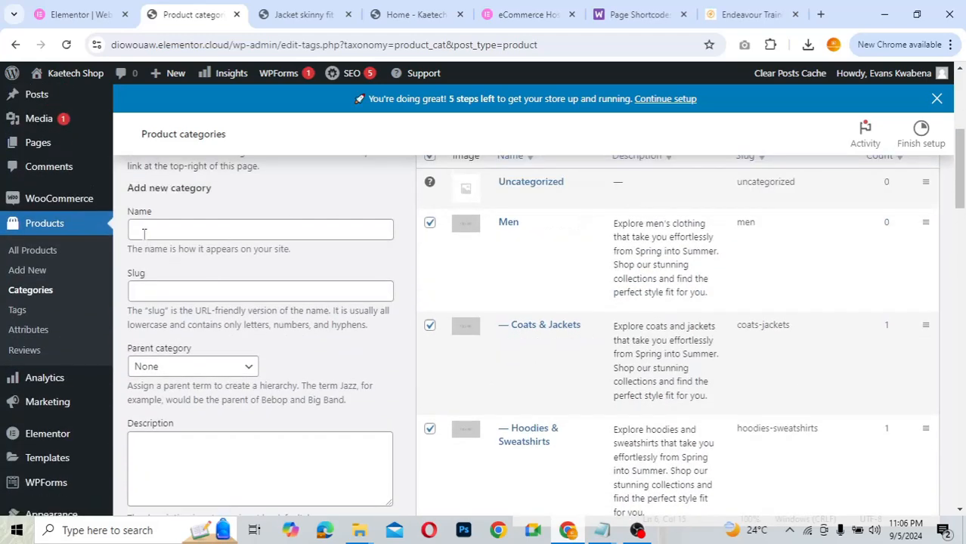
- Put the cursor in the new category Name field and scroll through the categories list
{"action": "left_click", "coordinate": [143, 233]}
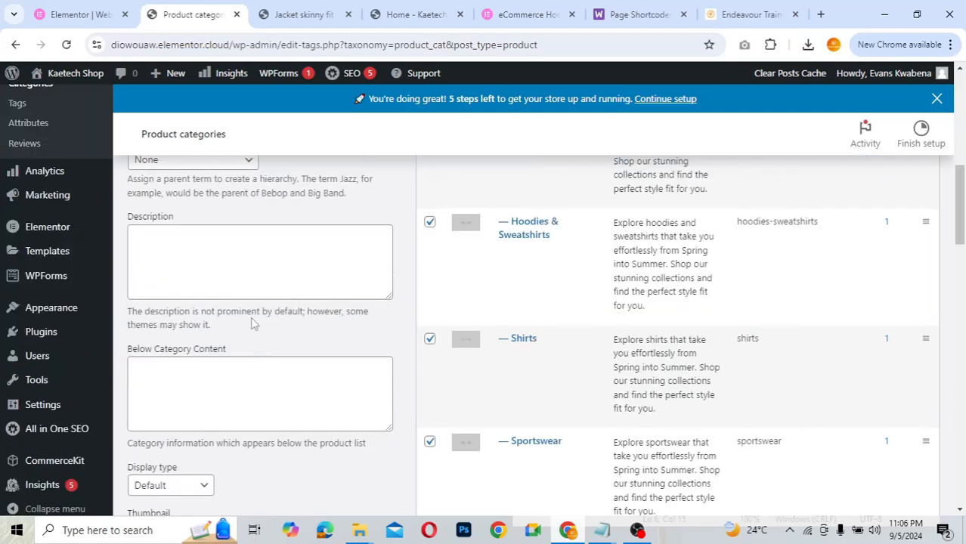
{"action": "scroll", "coordinate": [253, 323], "scroll_direction": "down", "scroll_amount": 3}
{"action": "scroll", "coordinate": [253, 323], "scroll_direction": "down", "scroll_amount": 2}
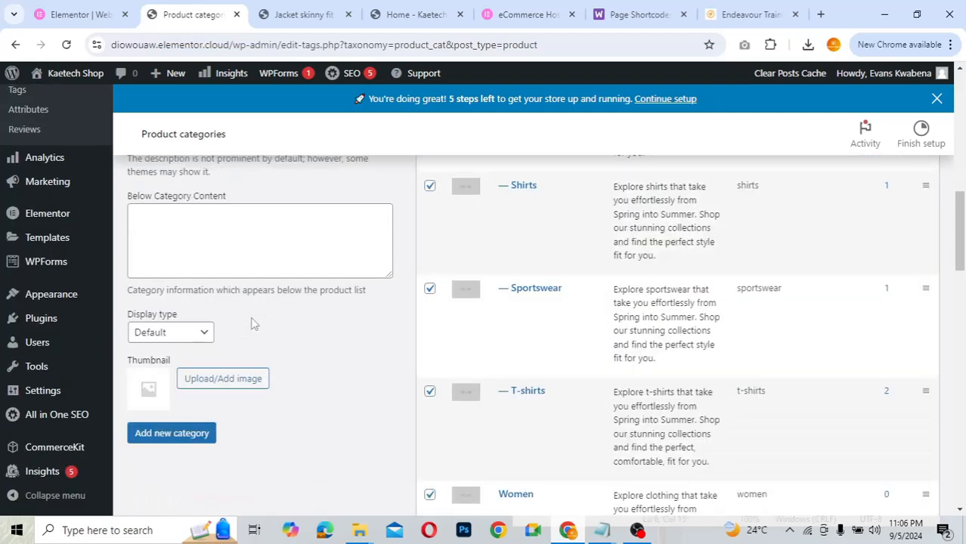
{"action": "scroll", "coordinate": [224, 191], "scroll_direction": "up", "scroll_amount": 1}
{"action": "scroll", "coordinate": [222, 306], "scroll_direction": "down", "scroll_amount": 1}
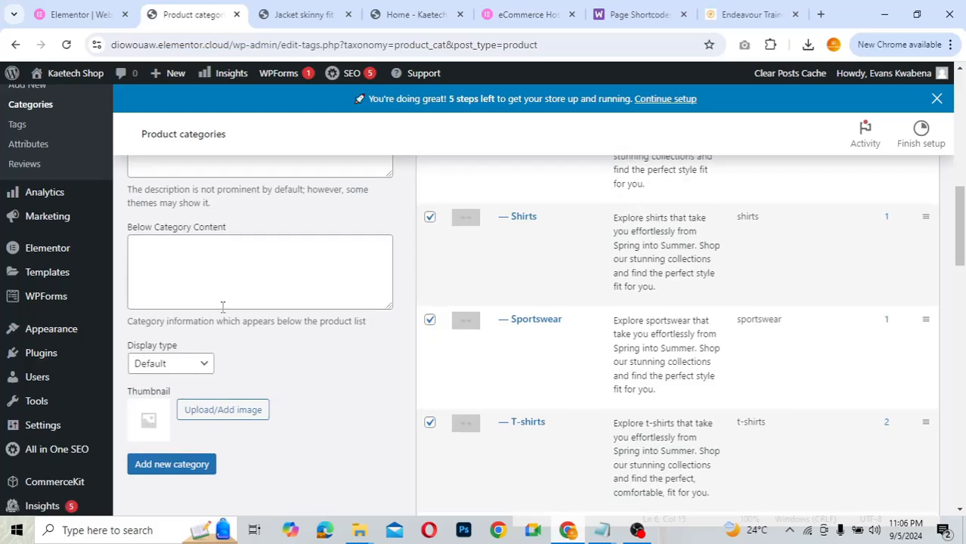
{"action": "scroll", "coordinate": [223, 306], "scroll_direction": "down", "scroll_amount": 1}
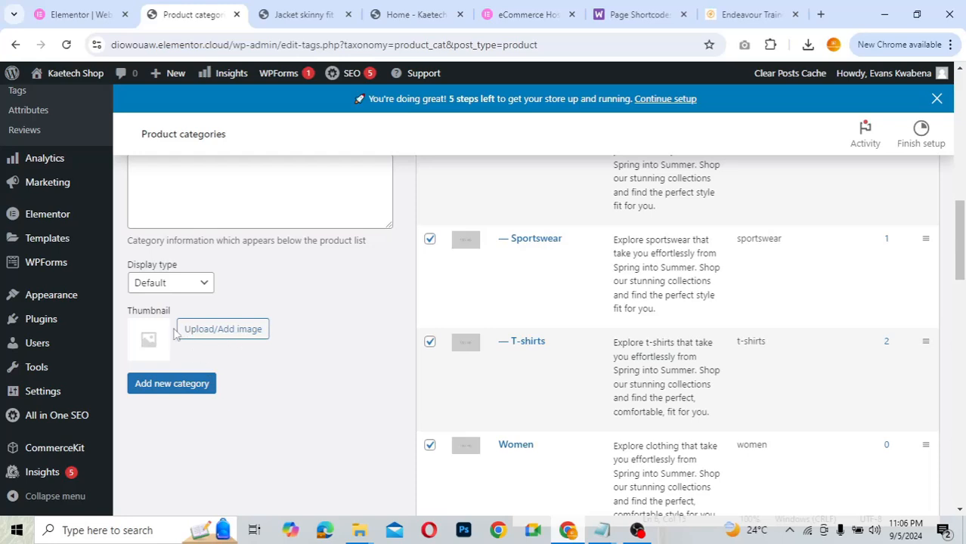
{"action": "scroll", "coordinate": [309, 351], "scroll_direction": "up", "scroll_amount": 3}
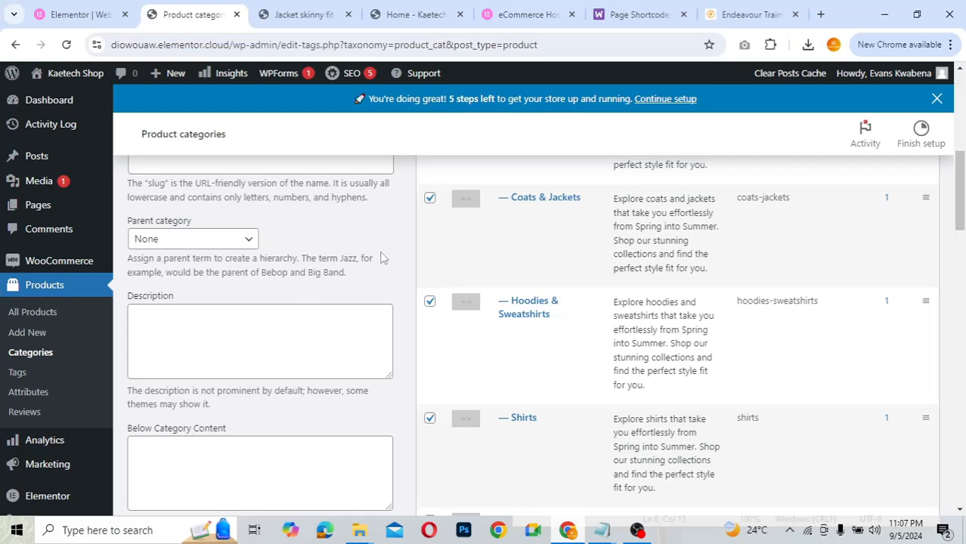
- Start a new product and turn off the editor's Fullscreen mode in the Options menu
{"action": "left_click", "coordinate": [27, 338]}
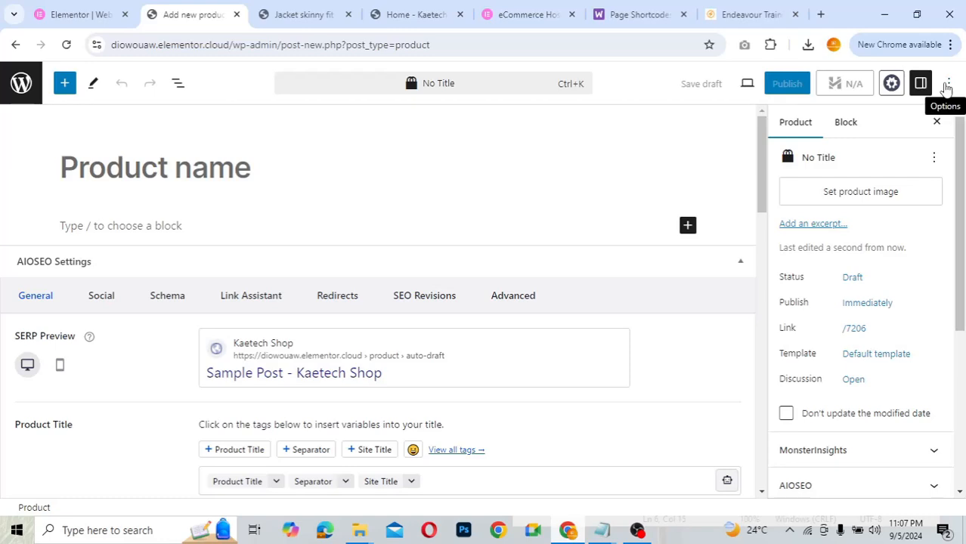
{"action": "left_click", "coordinate": [947, 85]}
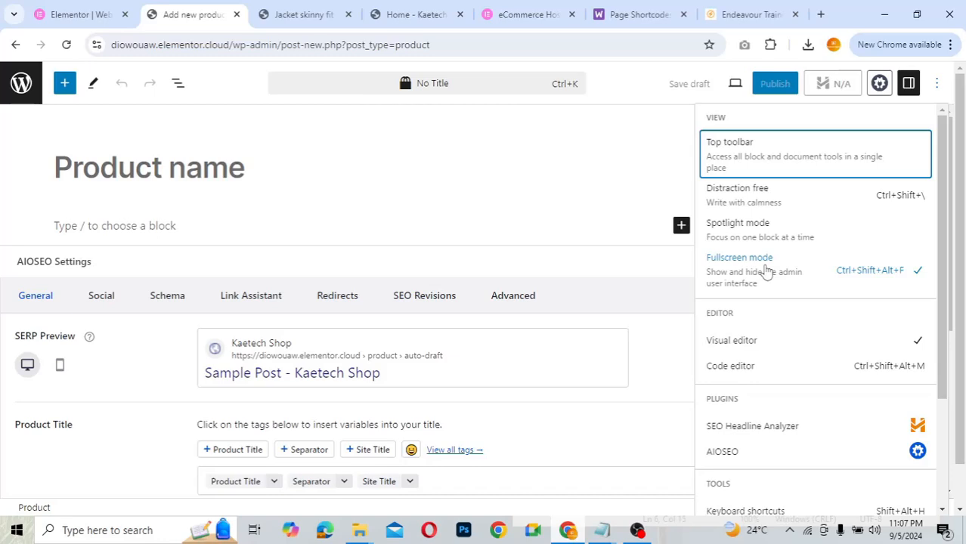
{"action": "left_click", "coordinate": [765, 271]}
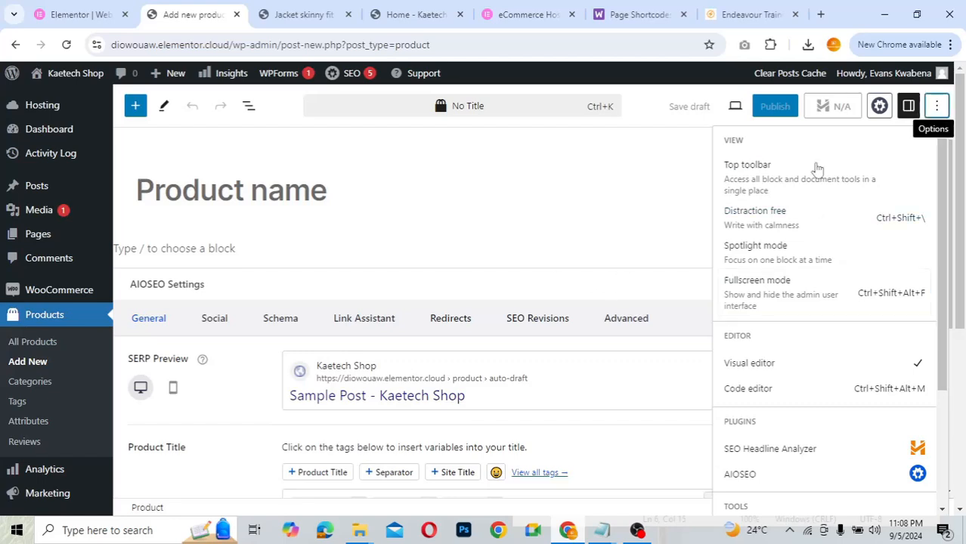
{"action": "left_click", "coordinate": [677, 250]}
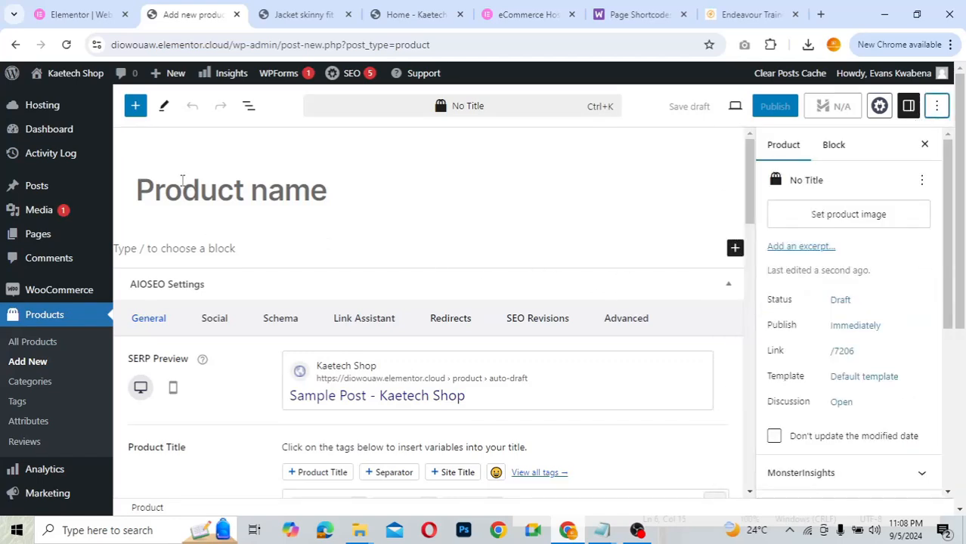
- Enter 'Training Kit Top' as the product name, giving the permalink /training-kit-top
{"action": "left_click", "coordinate": [182, 181]}
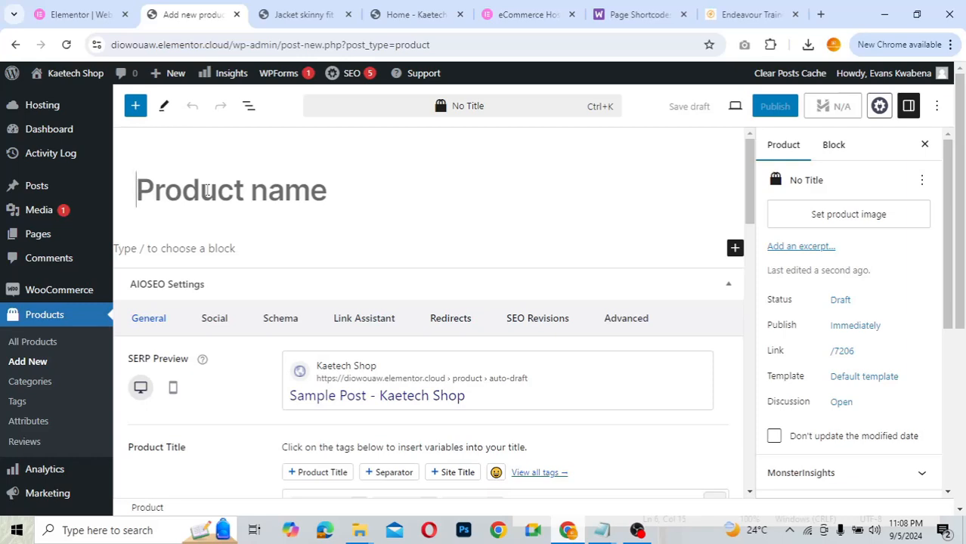
{"action": "type", "text": "Training Kit "}
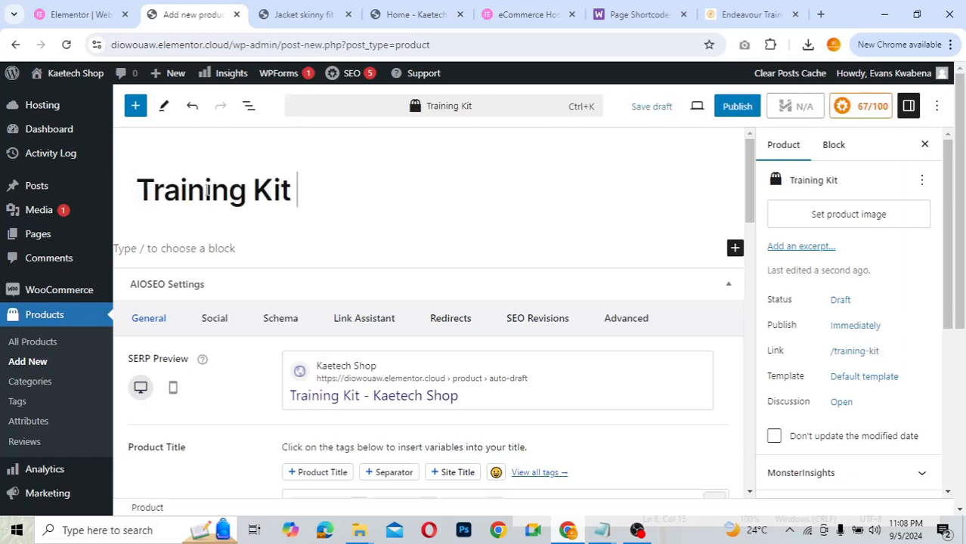
{"action": "type", "text": "Top"}
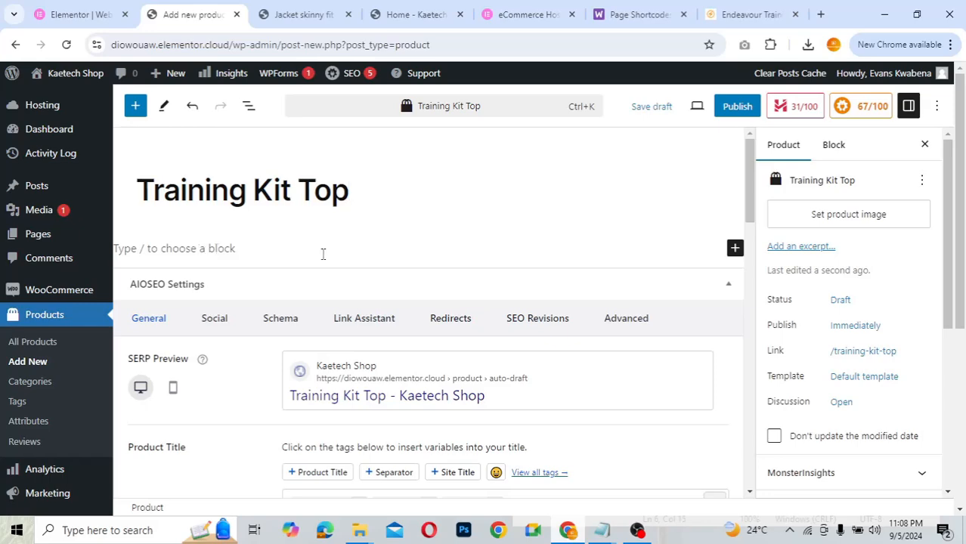
{"action": "scroll", "coordinate": [323, 257], "scroll_direction": "down", "scroll_amount": 5}
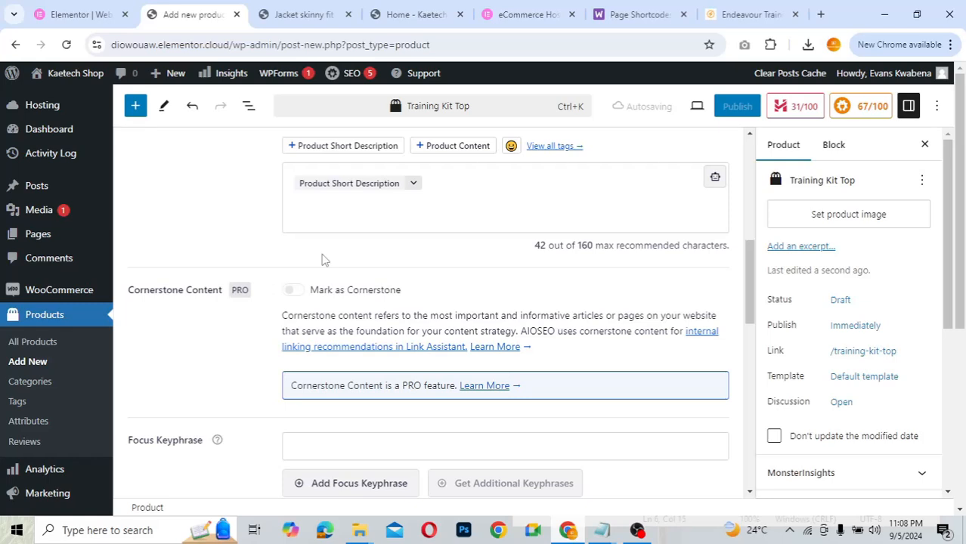
{"action": "scroll", "coordinate": [323, 259], "scroll_direction": "down", "scroll_amount": 10}
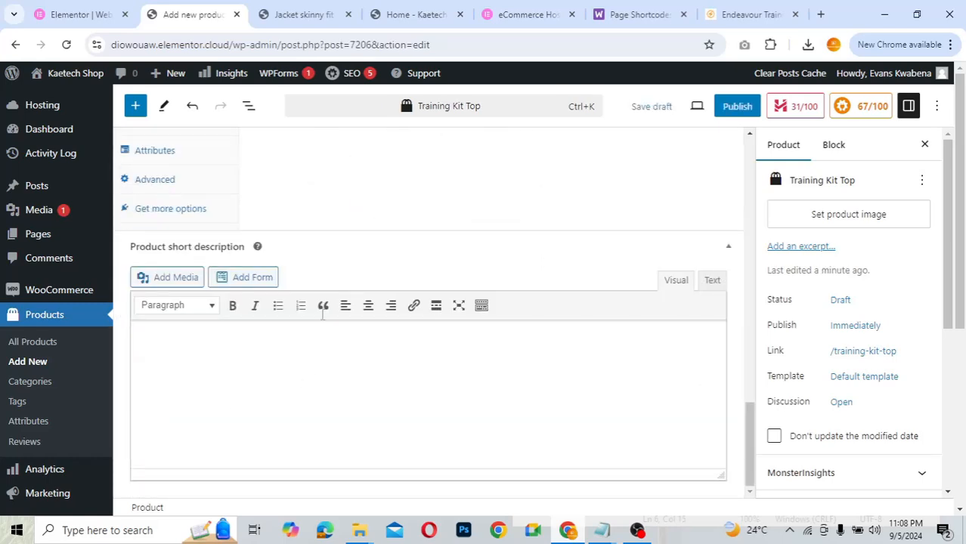
{"action": "scroll", "coordinate": [338, 278], "scroll_direction": "up", "scroll_amount": 10}
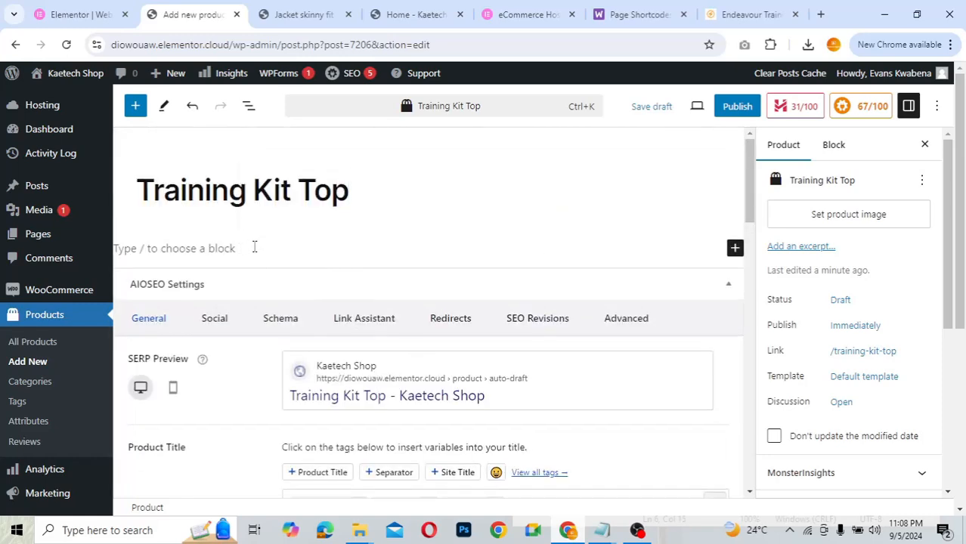
- Look at the block inserter without adding anything, then open Set product image from the Product tab
{"action": "left_click", "coordinate": [255, 247]}
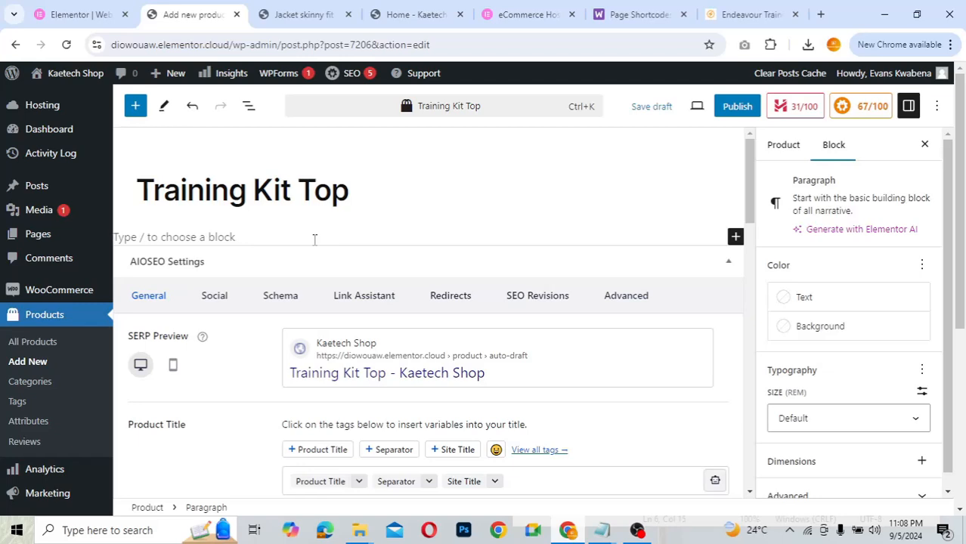
{"action": "left_click", "coordinate": [734, 238]}
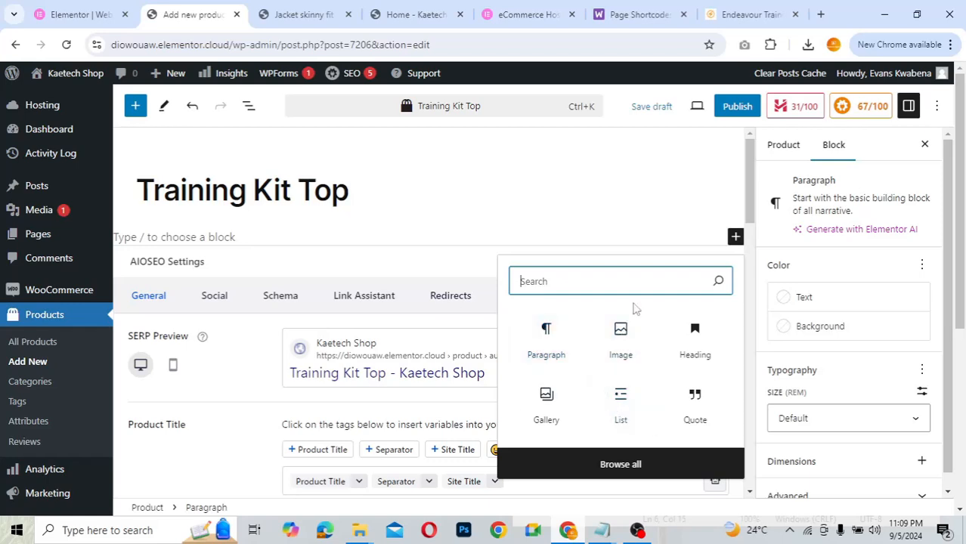
{"action": "left_click", "coordinate": [378, 233]}
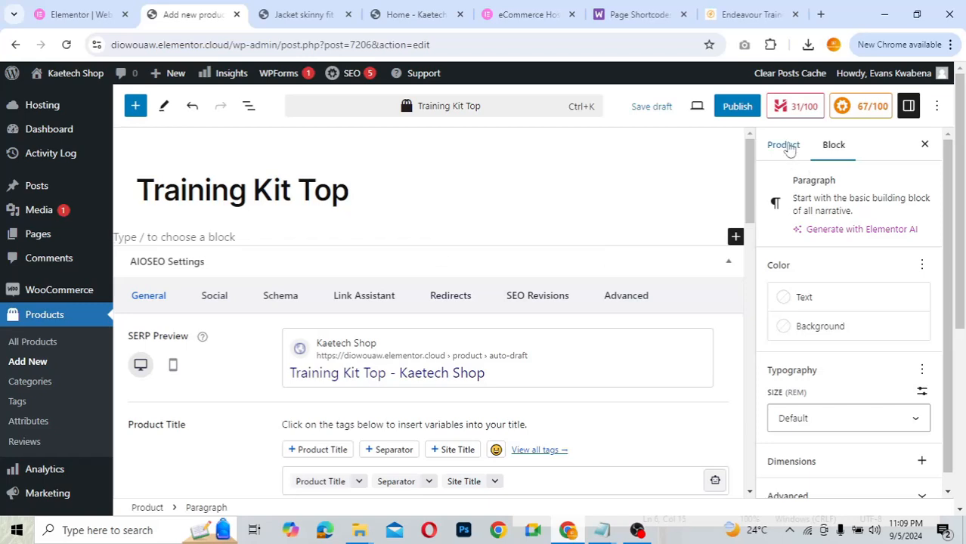
{"action": "left_click", "coordinate": [786, 147]}
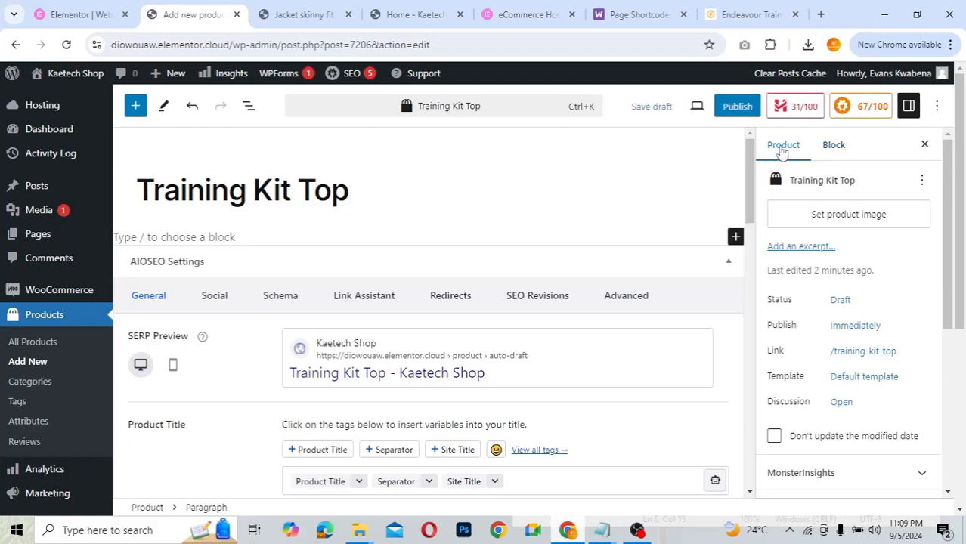
{"action": "left_click", "coordinate": [828, 214]}
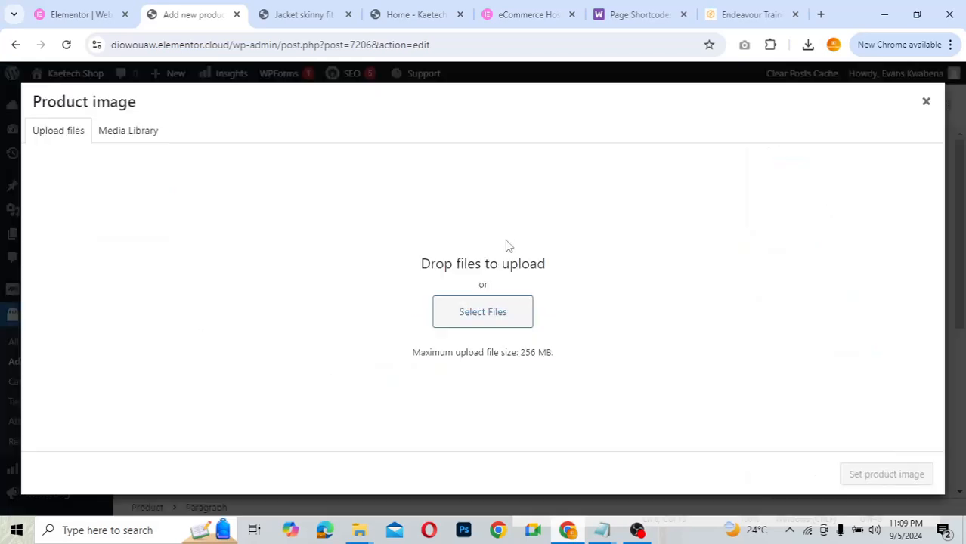
{"action": "left_click", "coordinate": [125, 136]}
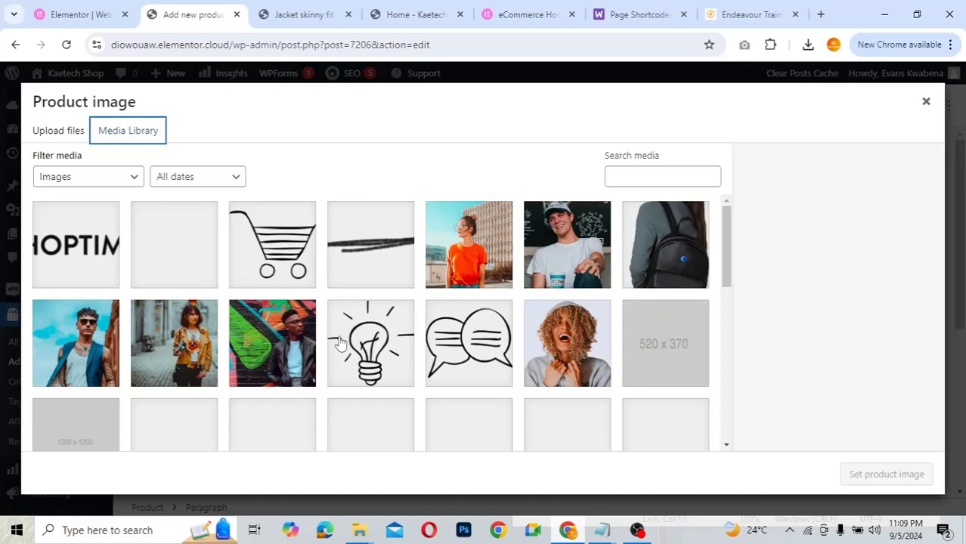
{"action": "scroll", "coordinate": [340, 344], "scroll_direction": "down", "scroll_amount": 5}
{"action": "scroll", "coordinate": [340, 344], "scroll_direction": "down", "scroll_amount": 5}
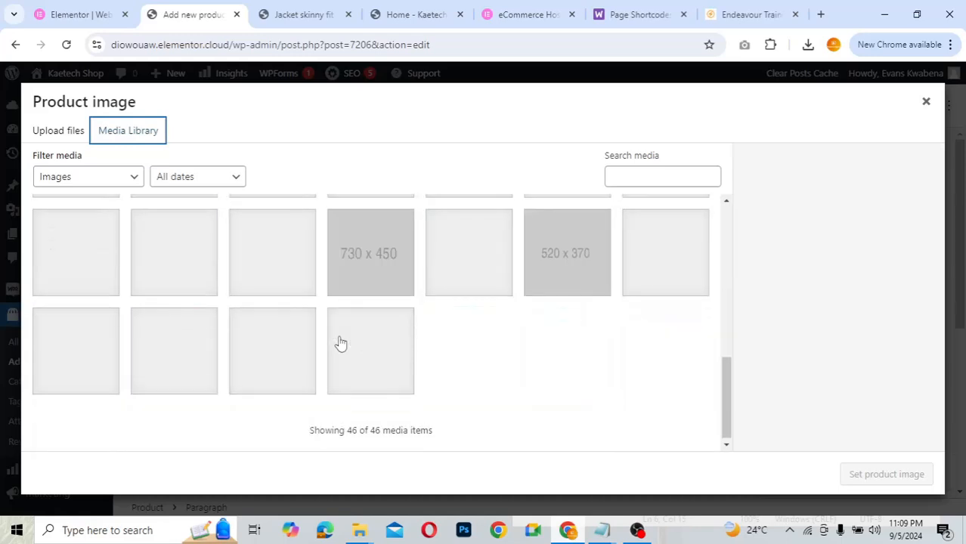
{"action": "scroll", "coordinate": [340, 344], "scroll_direction": "up", "scroll_amount": 10}
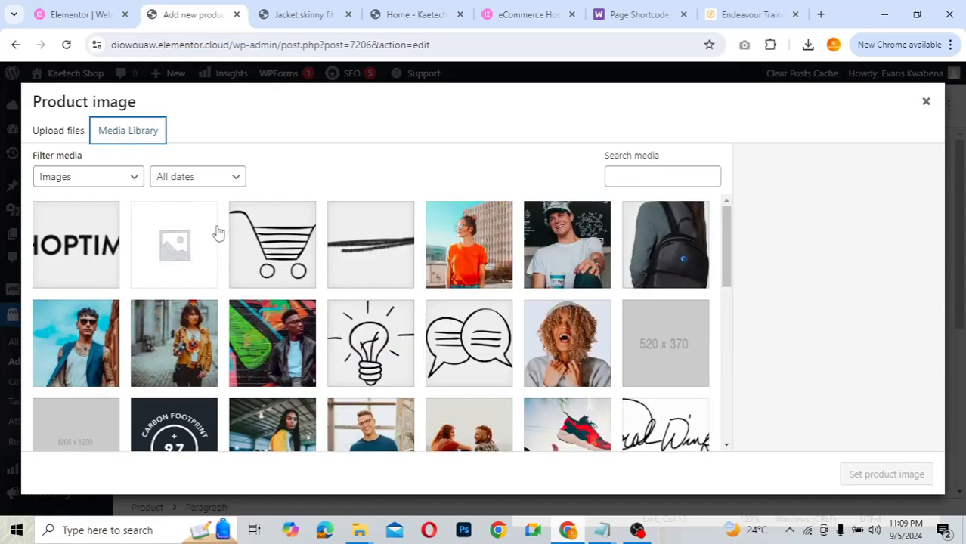
{"action": "left_click", "coordinate": [64, 132]}
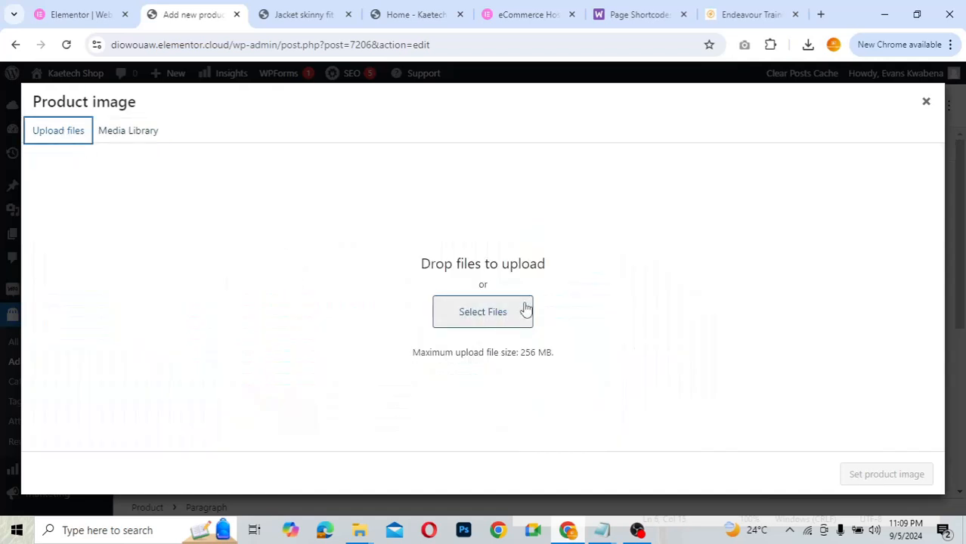
{"action": "left_click", "coordinate": [365, 539]}
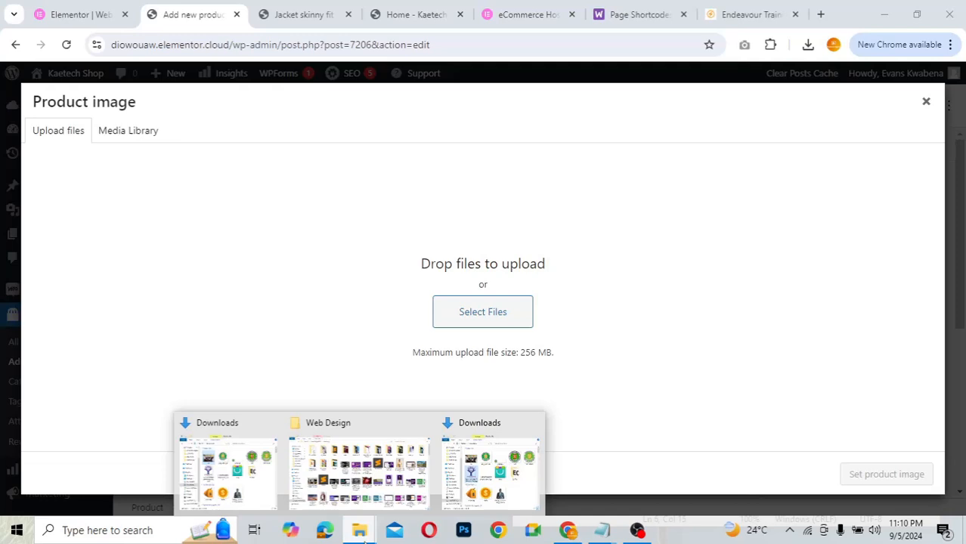
- Upload all four training sports top images from Downloads > ECOM > products
{"action": "left_click", "coordinate": [487, 312]}
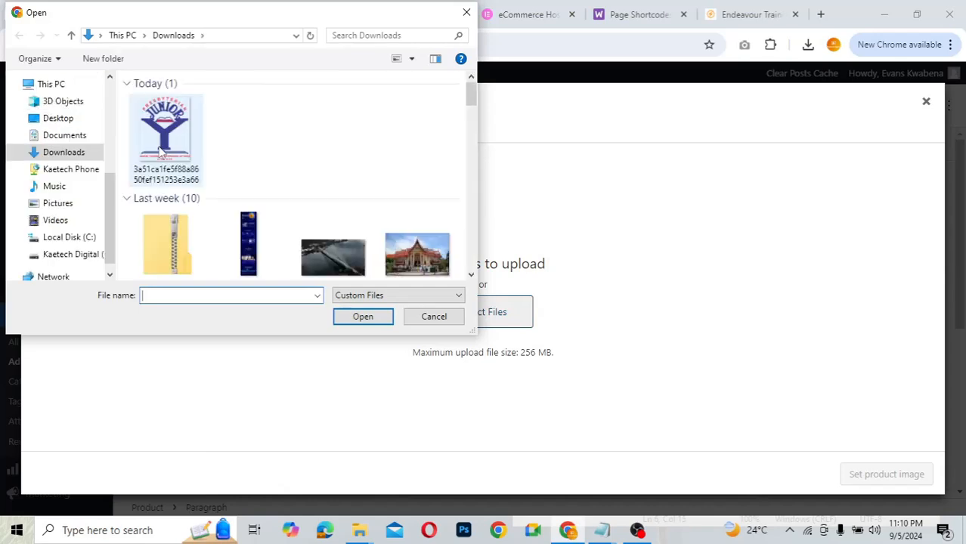
{"action": "left_click", "coordinate": [260, 134]}
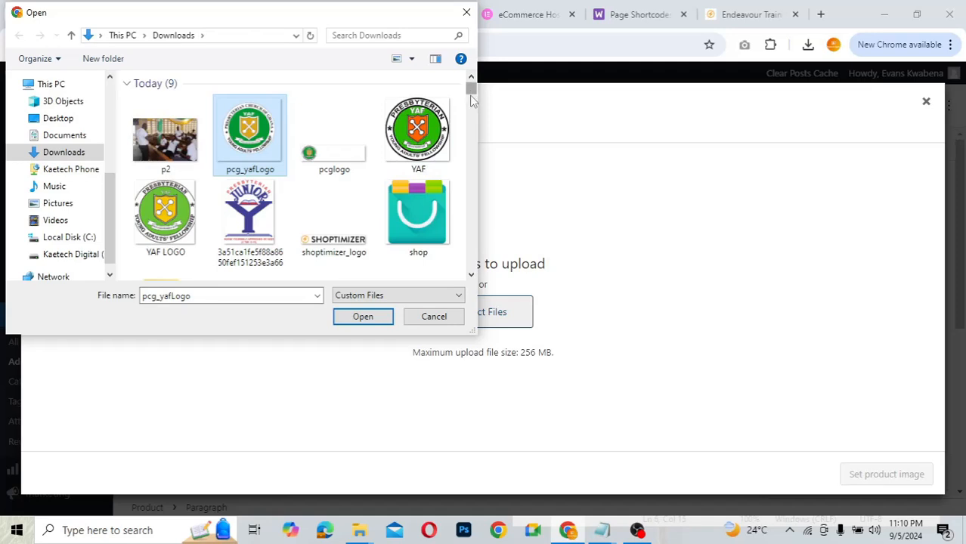
{"action": "left_click_drag", "start_coordinate": [469, 87], "coordinate": [469, 88]}
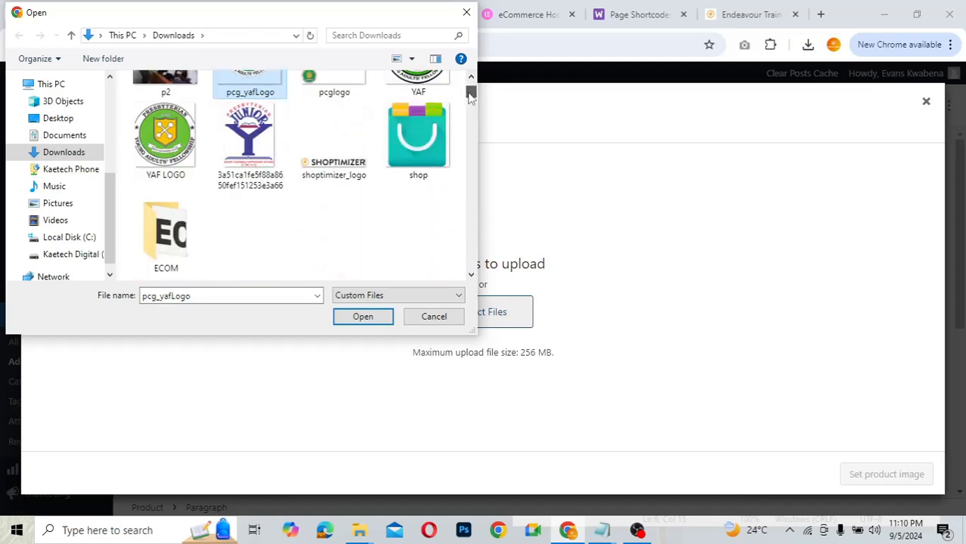
{"action": "left_click", "coordinate": [182, 235]}
{"action": "double_click", "coordinate": [183, 236]}
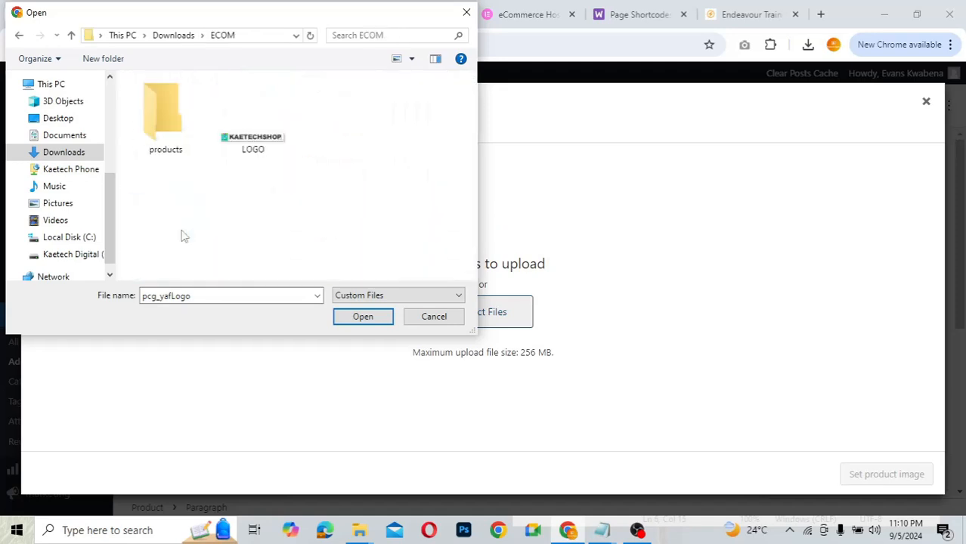
{"action": "double_click", "coordinate": [162, 123]}
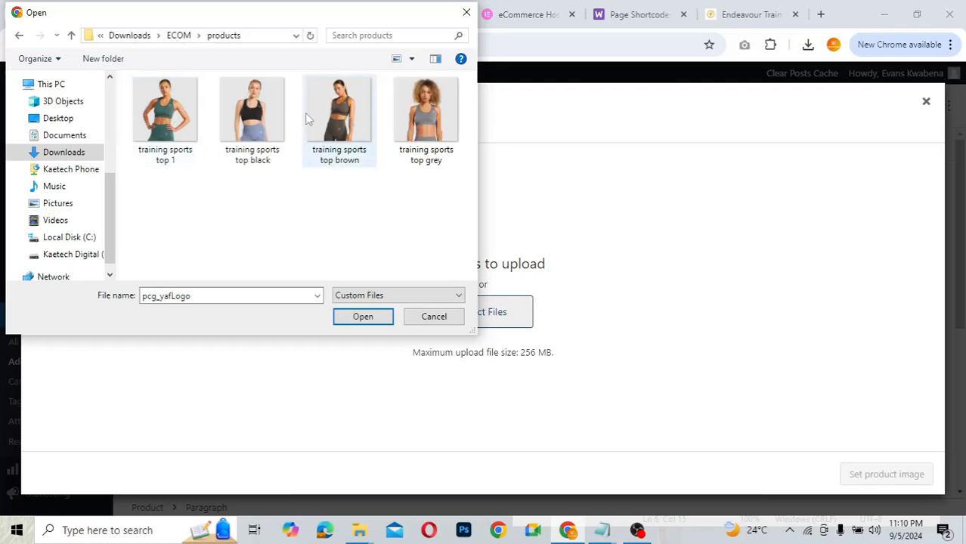
{"action": "left_click", "coordinate": [166, 127]}
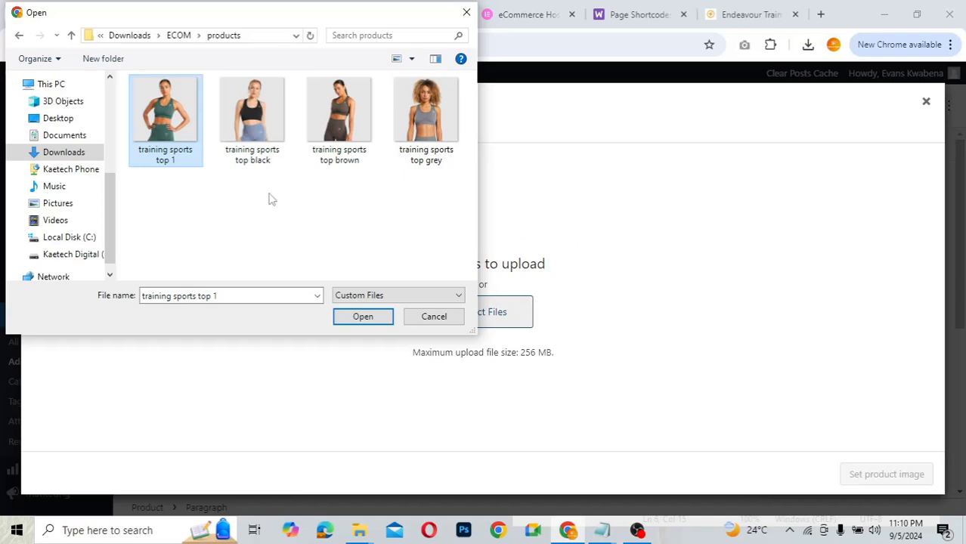
{"action": "left_click", "coordinate": [157, 198]}
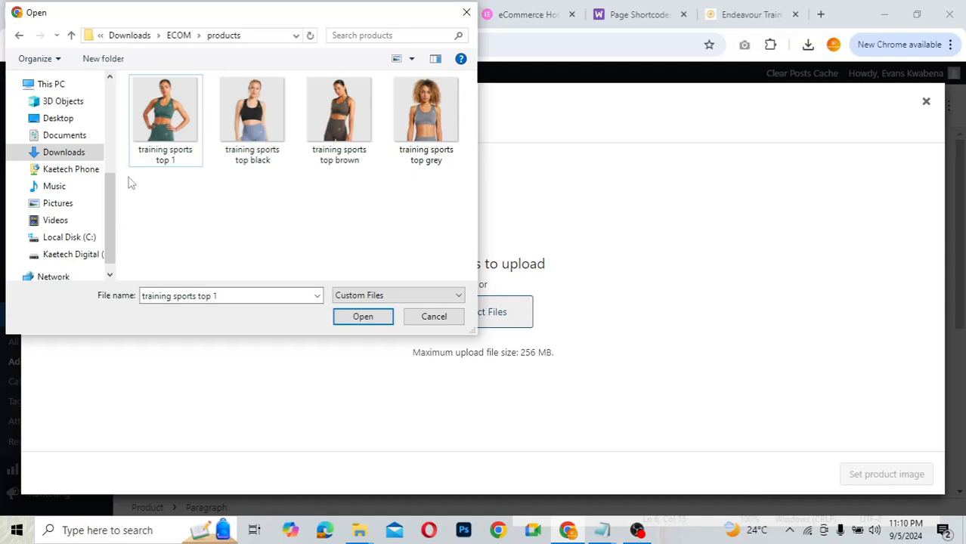
{"action": "left_click_drag", "start_coordinate": [130, 182], "coordinate": [457, 79]}
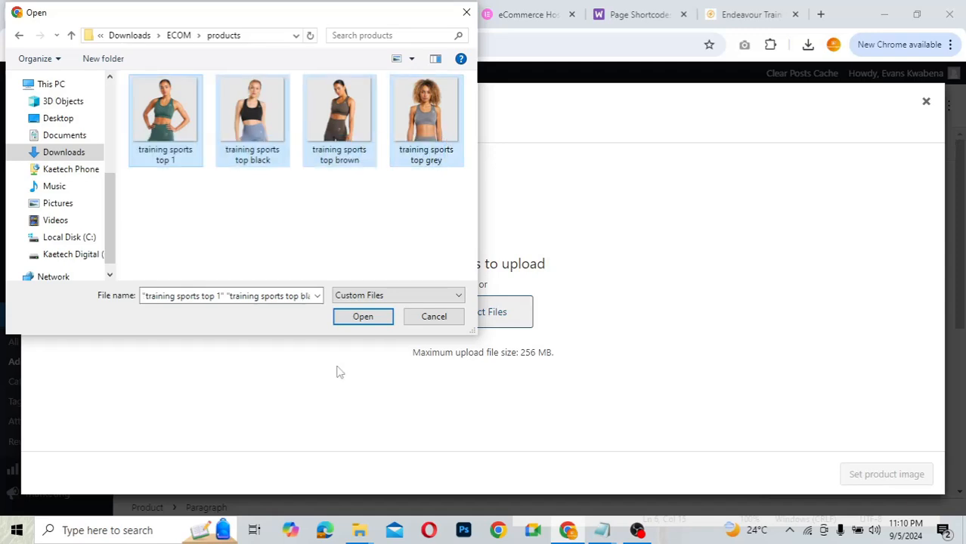
{"action": "left_click", "coordinate": [366, 317]}
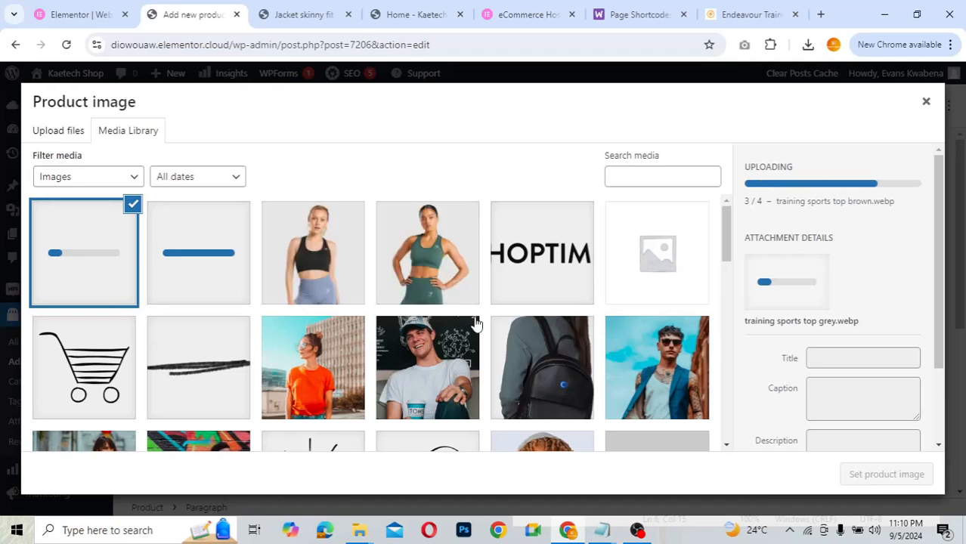
- Set the green top photo, training-sports-top-1.webp, as the product image
{"action": "left_click", "coordinate": [456, 260]}
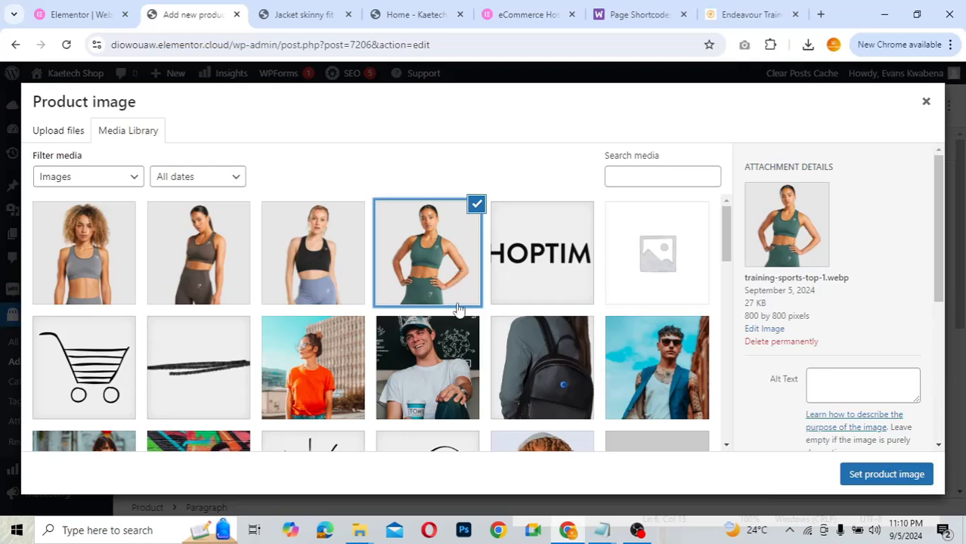
{"action": "left_click", "coordinate": [884, 475]}
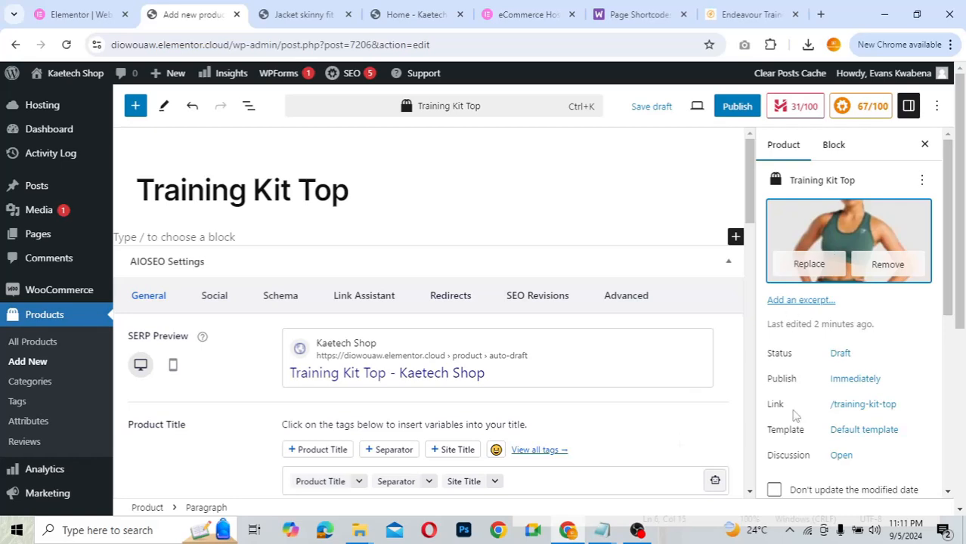
- Add the grey, brown and black-and-lilac training sports top photos to the product gallery
{"action": "scroll", "coordinate": [798, 421], "scroll_direction": "down", "scroll_amount": 5}
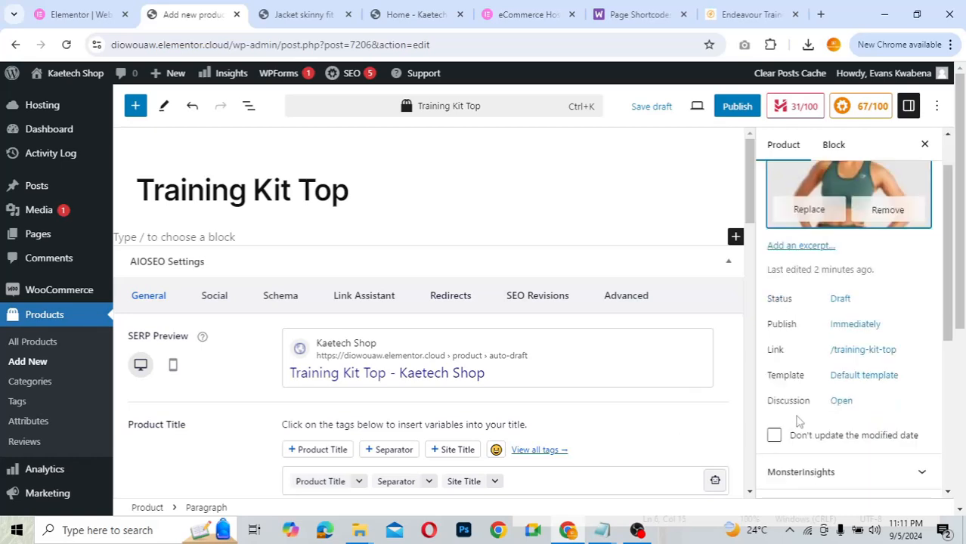
{"action": "scroll", "coordinate": [799, 421], "scroll_direction": "down", "scroll_amount": 1}
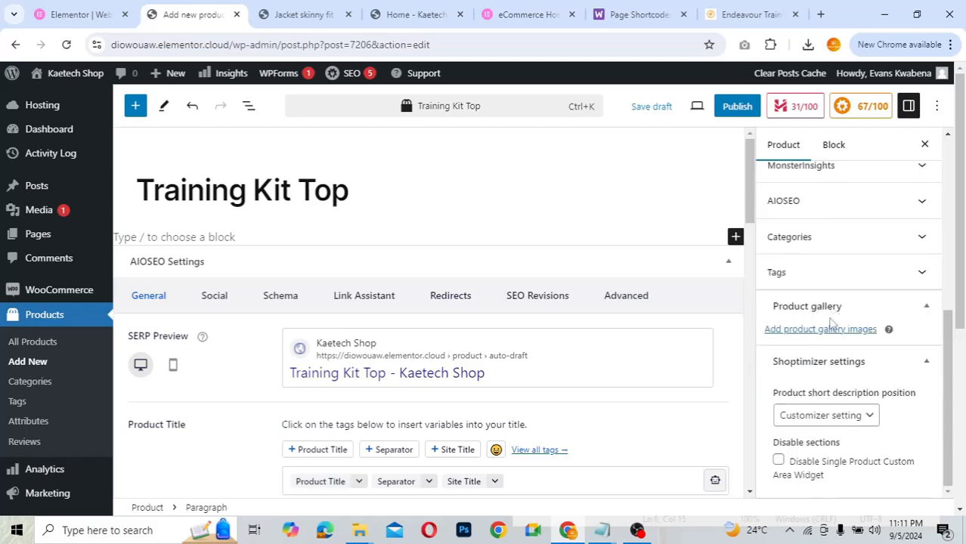
{"action": "left_click", "coordinate": [806, 332]}
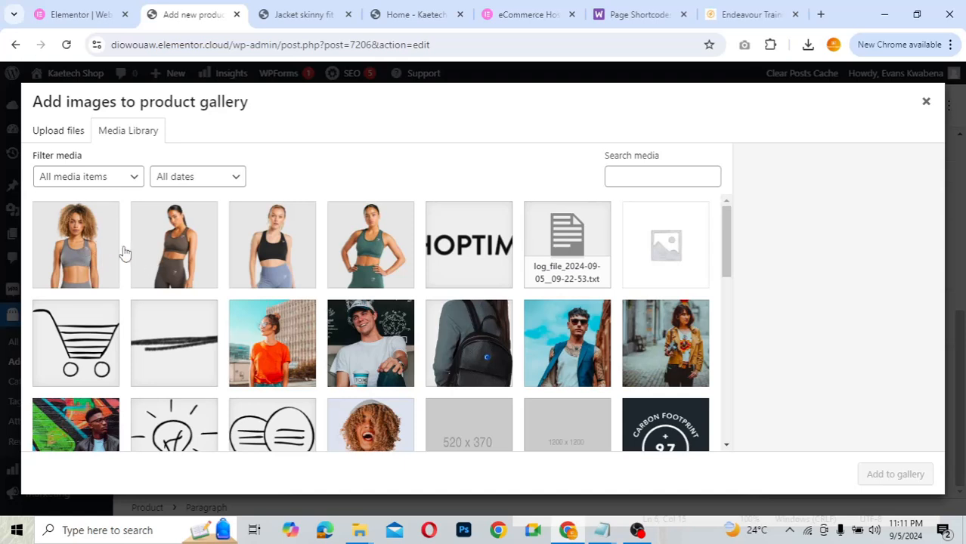
{"action": "left_click", "coordinate": [83, 268]}
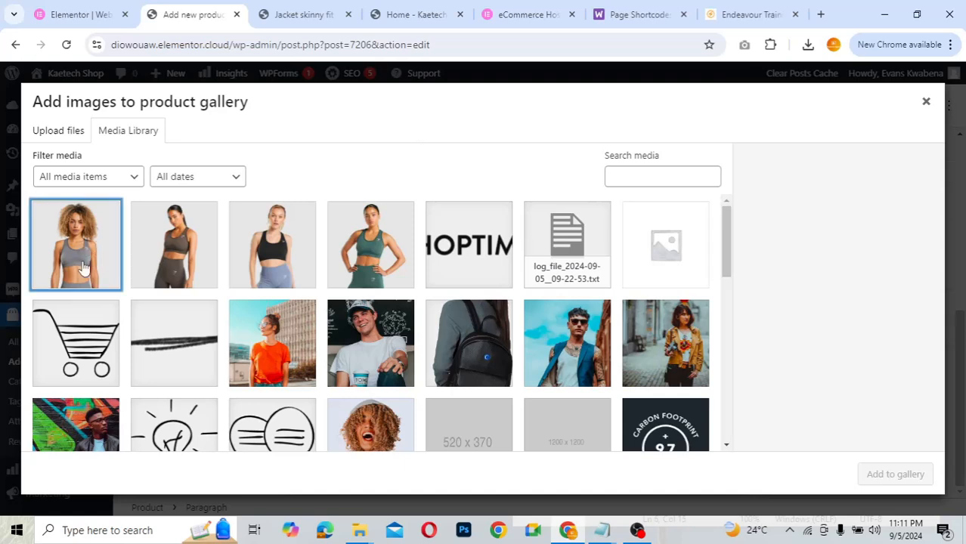
{"action": "left_click", "coordinate": [188, 262]}
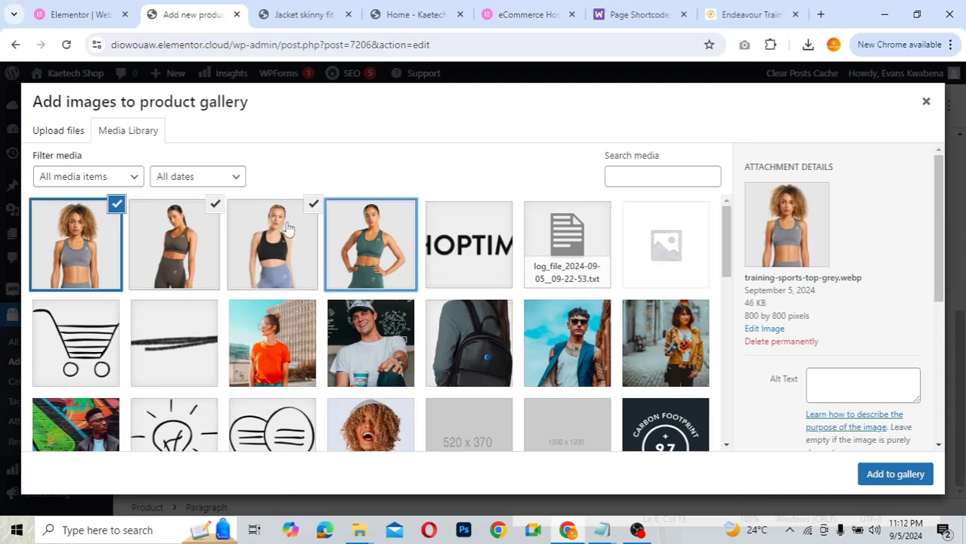
{"action": "left_click", "coordinate": [891, 482]}
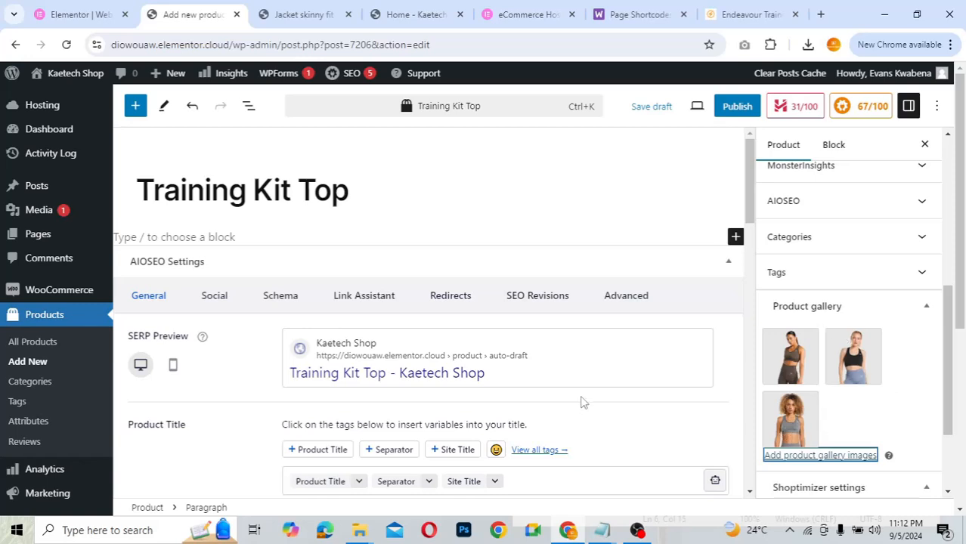
- Change the Product data type from Simple to Variable product and dismiss the attributes notice
{"action": "scroll", "coordinate": [582, 402], "scroll_direction": "down", "scroll_amount": 2}
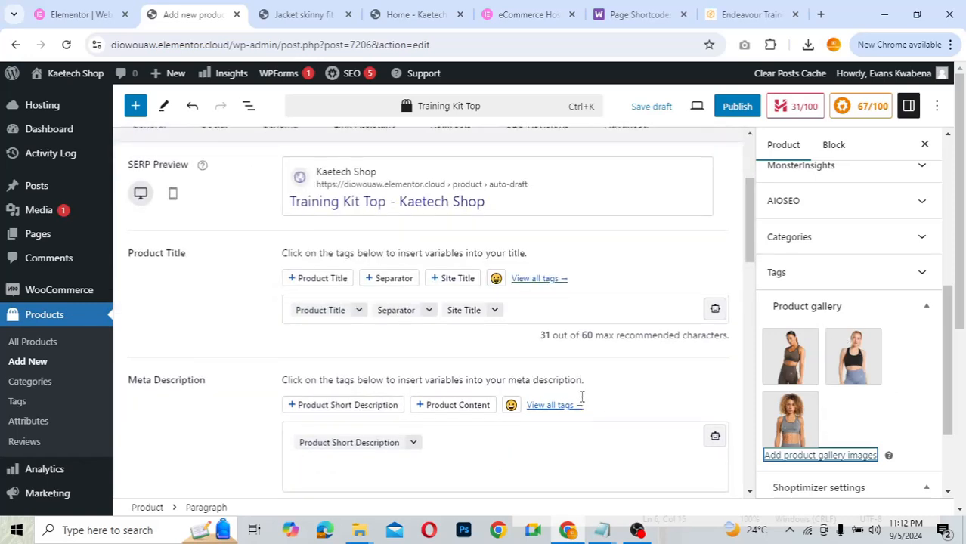
{"action": "scroll", "coordinate": [754, 246], "scroll_direction": "down", "scroll_amount": 2}
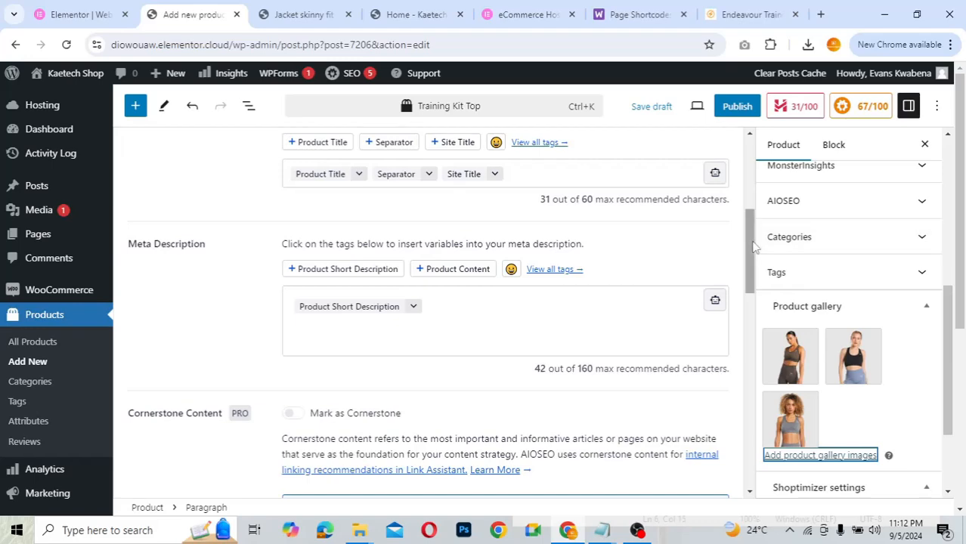
{"action": "mouse_move", "coordinate": [754, 245]}
{"action": "left_mouse_down"}
{"action": "mouse_move", "coordinate": [753, 198]}
{"action": "mouse_move", "coordinate": [753, 228]}
{"action": "left_mouse_up"}
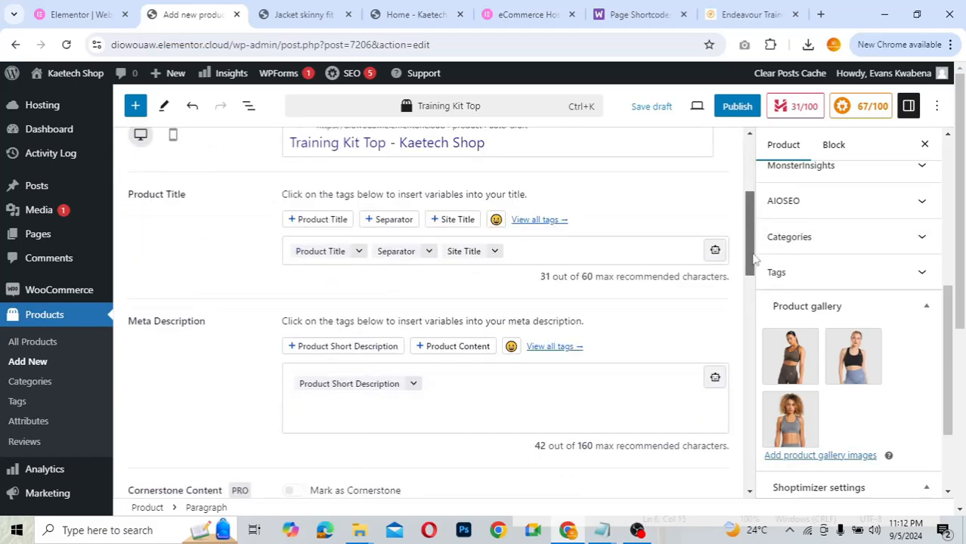
{"action": "scroll", "coordinate": [755, 256], "scroll_direction": "up", "scroll_amount": 2}
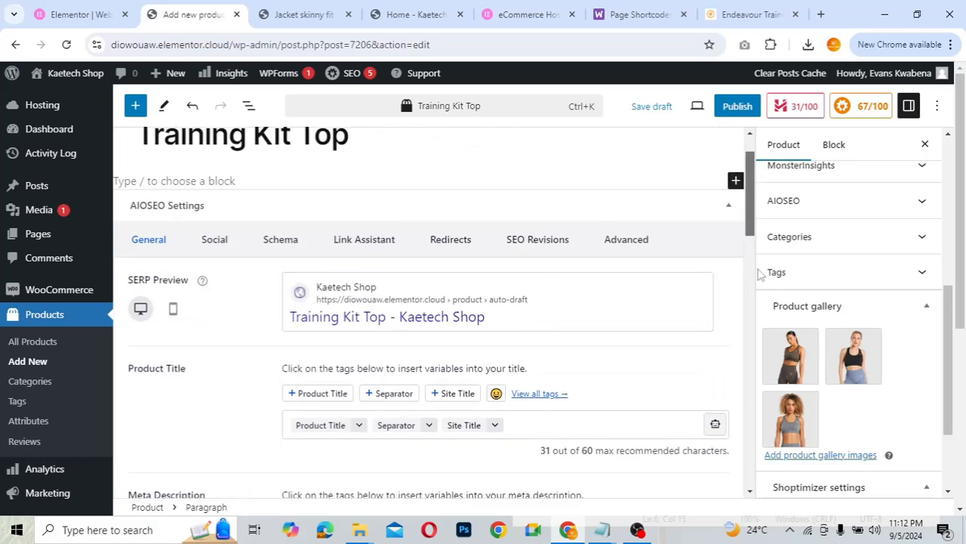
{"action": "scroll", "coordinate": [760, 277], "scroll_direction": "down", "scroll_amount": 7}
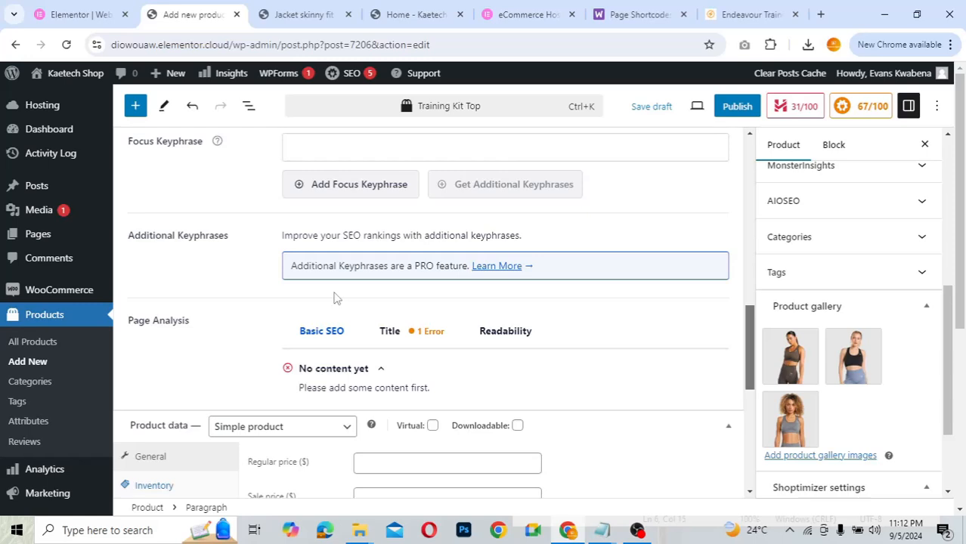
{"action": "scroll", "coordinate": [166, 233], "scroll_direction": "down", "scroll_amount": 2}
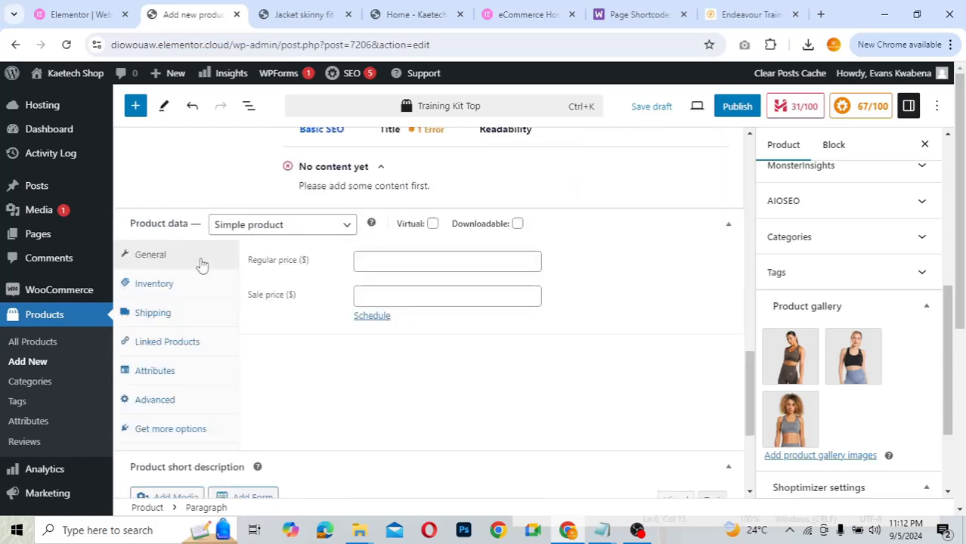
{"action": "left_click", "coordinate": [307, 225]}
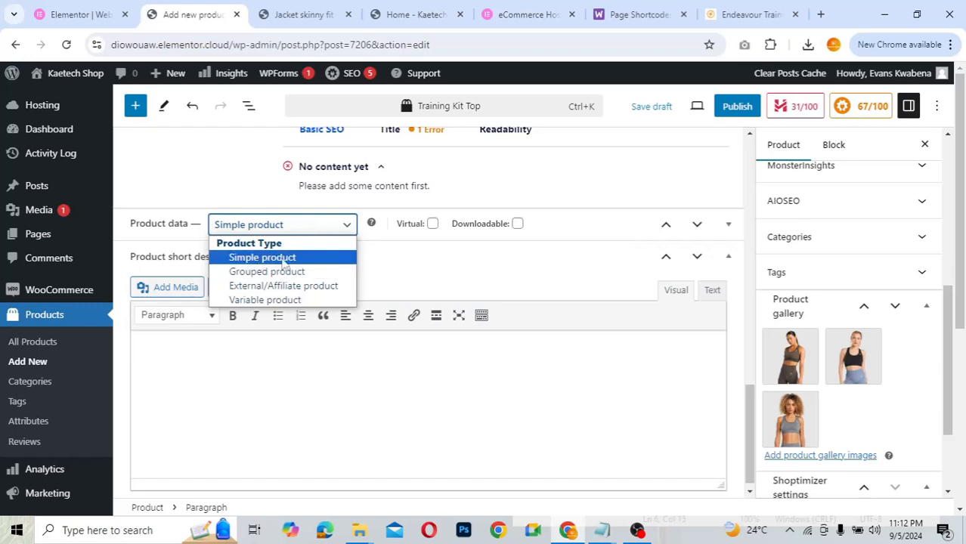
{"action": "left_click", "coordinate": [245, 274]}
{"action": "left_click", "coordinate": [728, 230]}
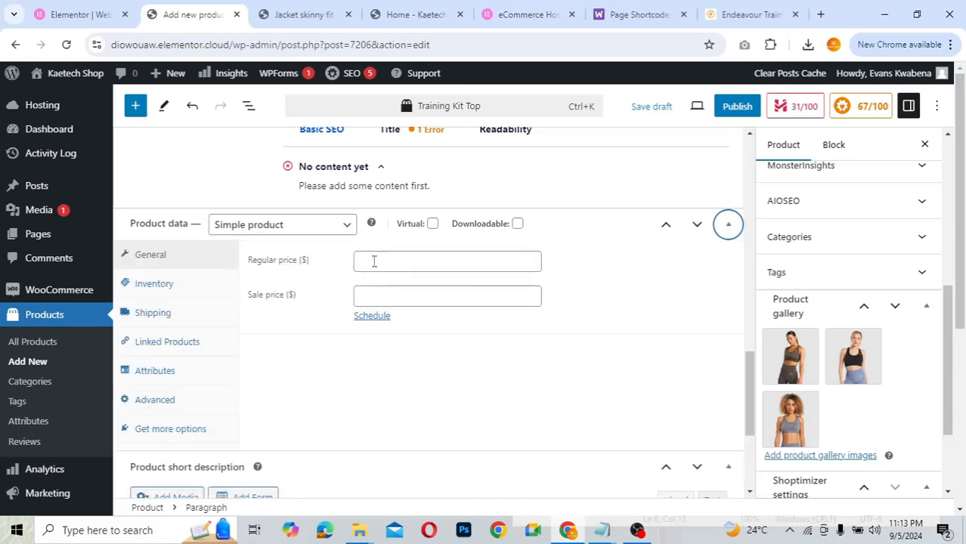
{"action": "left_click", "coordinate": [301, 226]}
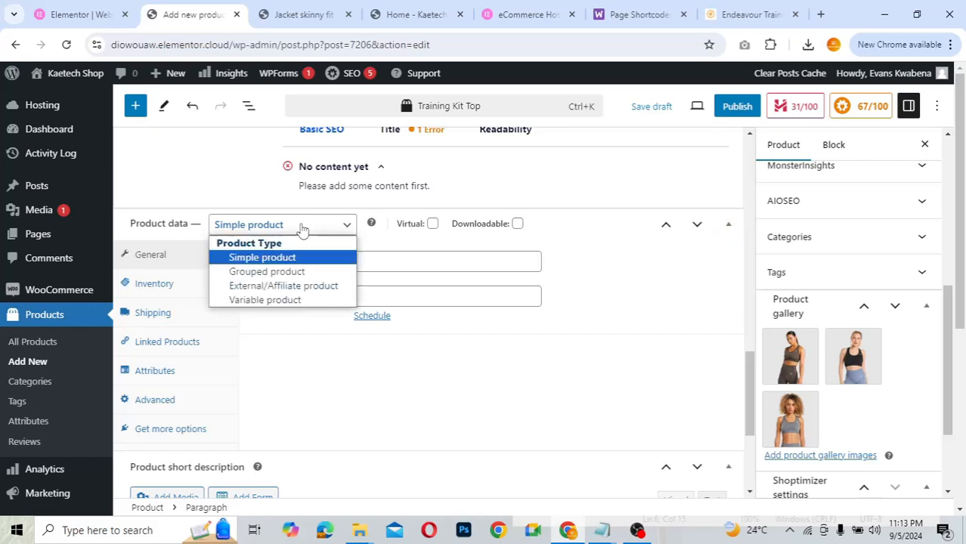
{"action": "left_click", "coordinate": [264, 300]}
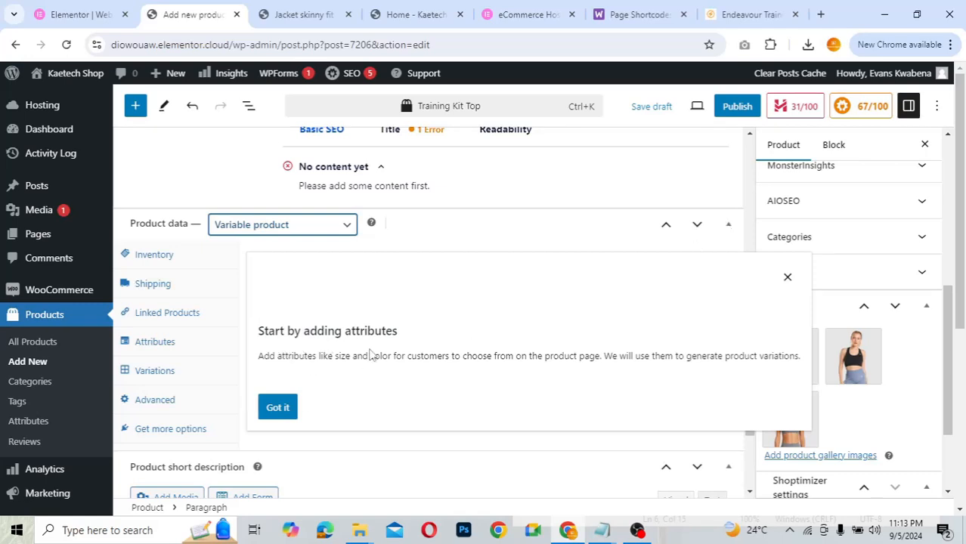
{"action": "left_click", "coordinate": [276, 408]}
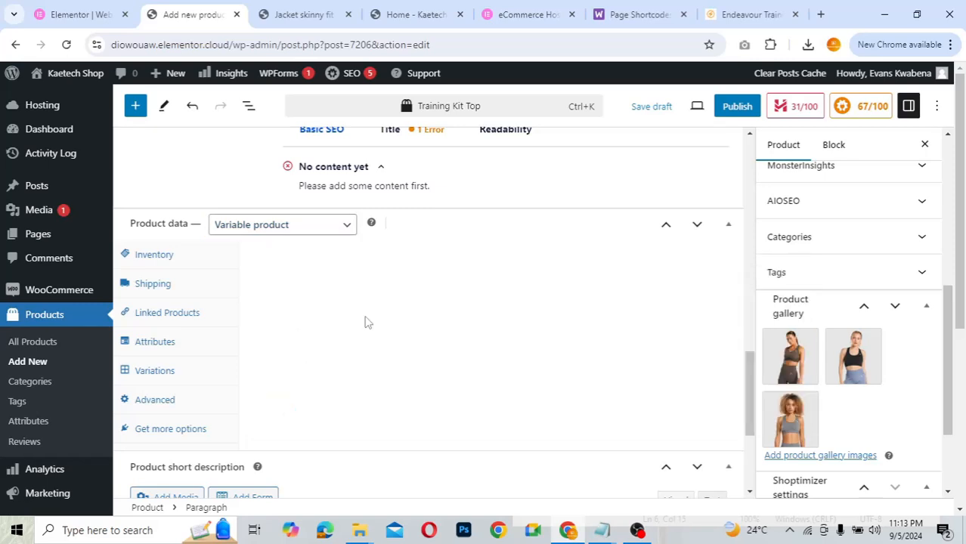
- In the Attributes tab, name a new custom attribute 'Hard drive Size'
{"action": "left_click", "coordinate": [156, 344]}
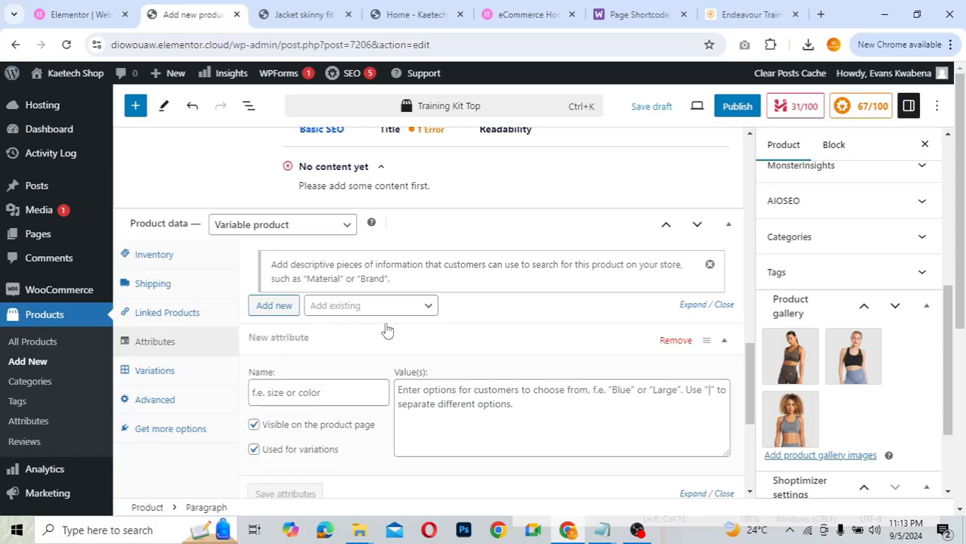
{"action": "left_click", "coordinate": [350, 310]}
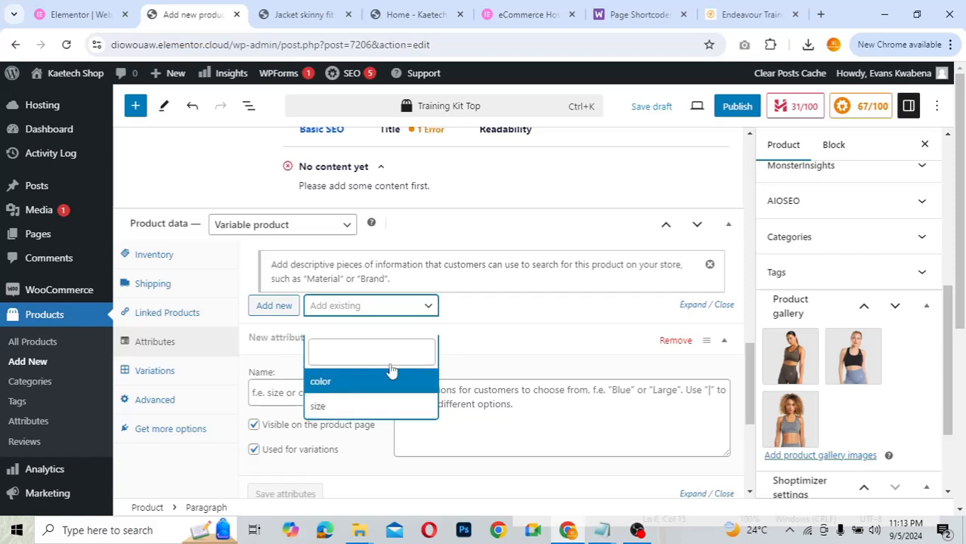
{"action": "left_click", "coordinate": [482, 312]}
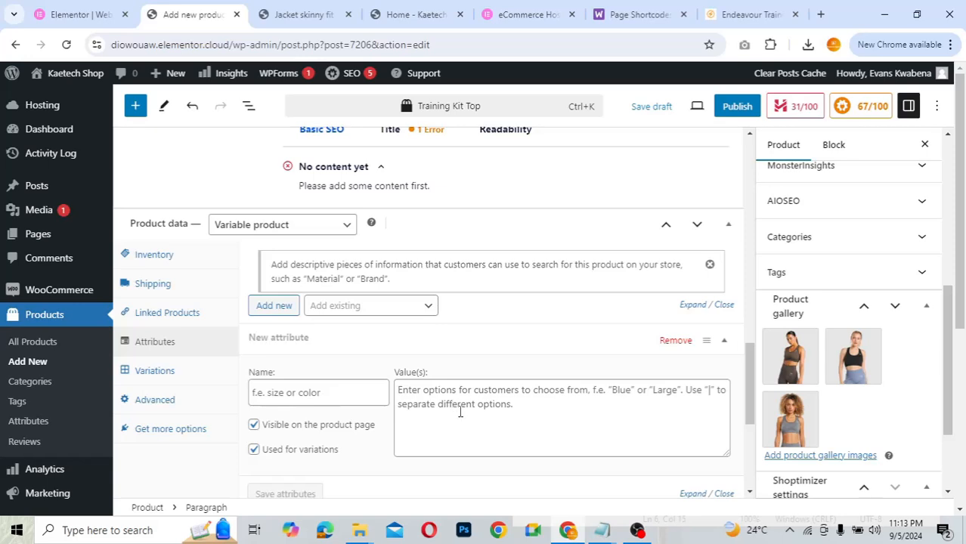
{"action": "left_click", "coordinate": [276, 393]}
{"action": "left_click", "coordinate": [302, 394]}
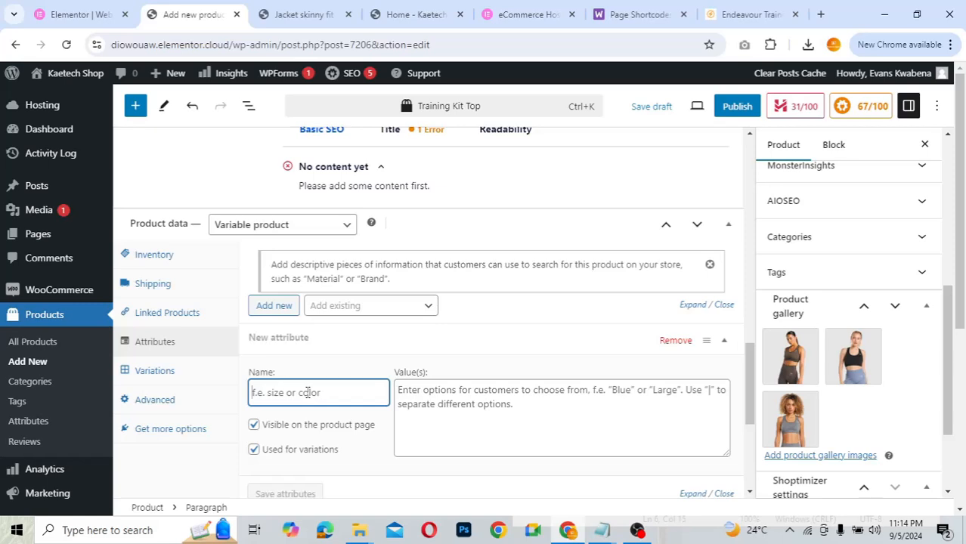
{"action": "type", "text": "Size"}
{"action": "left_click", "coordinate": [253, 392]}
{"action": "type", "text": "Hard drive"}
- Enter values 32GB|128GB|256GB|512GB|1TB for the attribute, then clear the values field again
{"action": "left_click", "coordinate": [435, 398]}
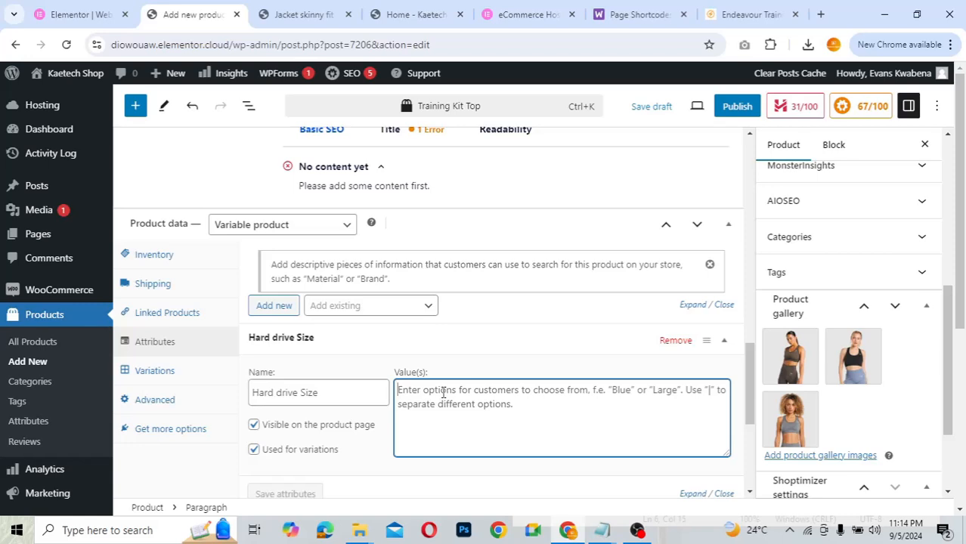
{"action": "type", "text": "3"}
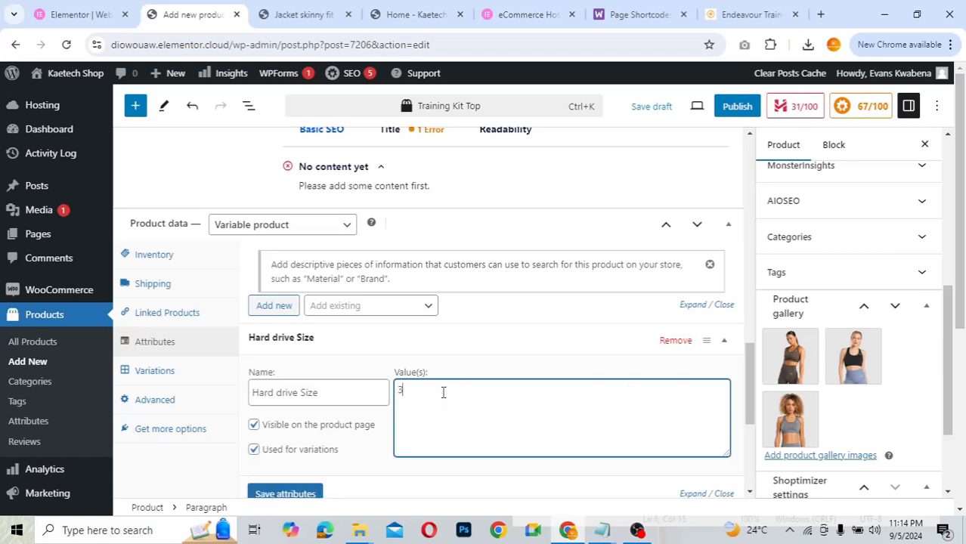
{"action": "type", "text": "2GB"}
{"action": "type", "text": "28GB"}
{"action": "type", "text": "|256GB|512GB"}
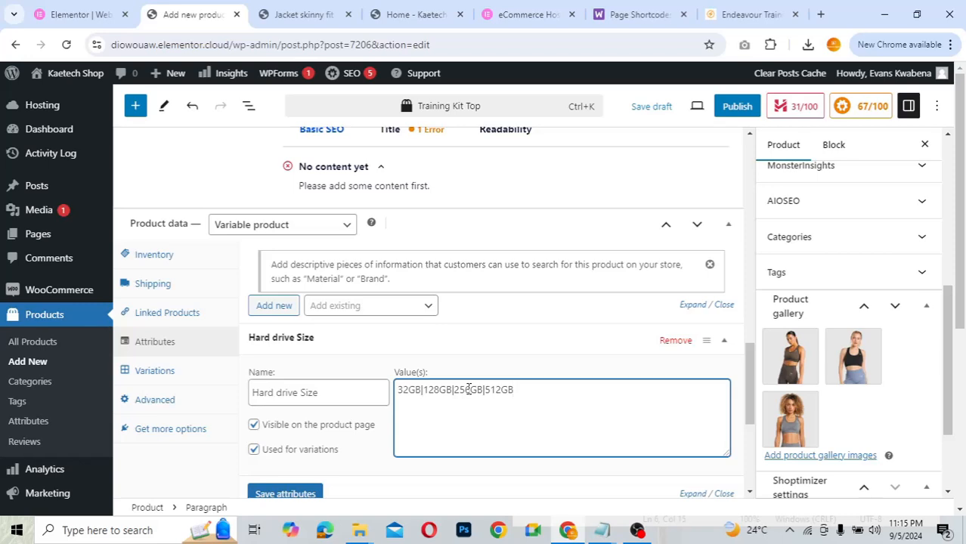
{"action": "type", "text": "|1tb"}
{"action": "key", "text": "BackSpace"}
{"action": "key", "text": "BackSpace"}
{"action": "type", "text": "TB"}
{"action": "scroll", "coordinate": [313, 470], "scroll_direction": "down", "scroll_amount": 1}
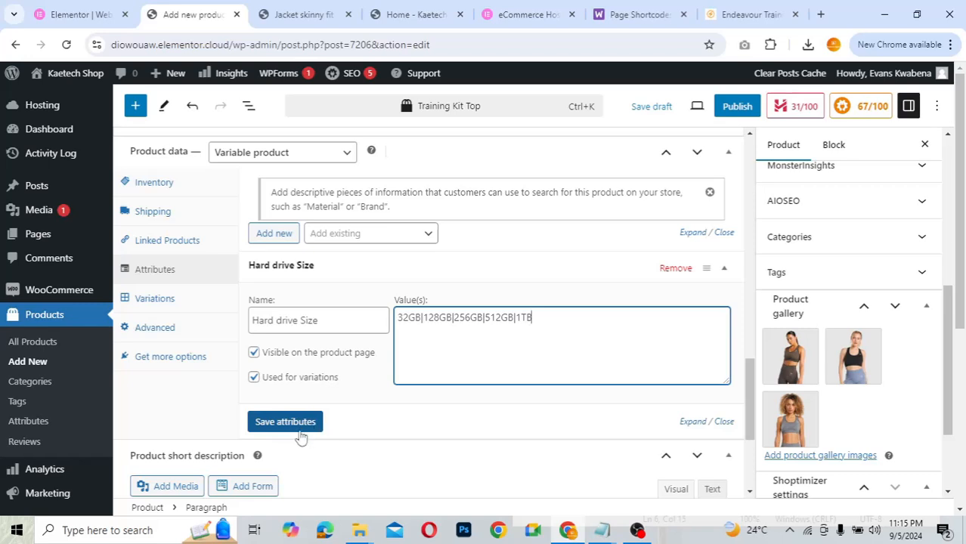
{"action": "triple_click", "coordinate": [538, 318]}
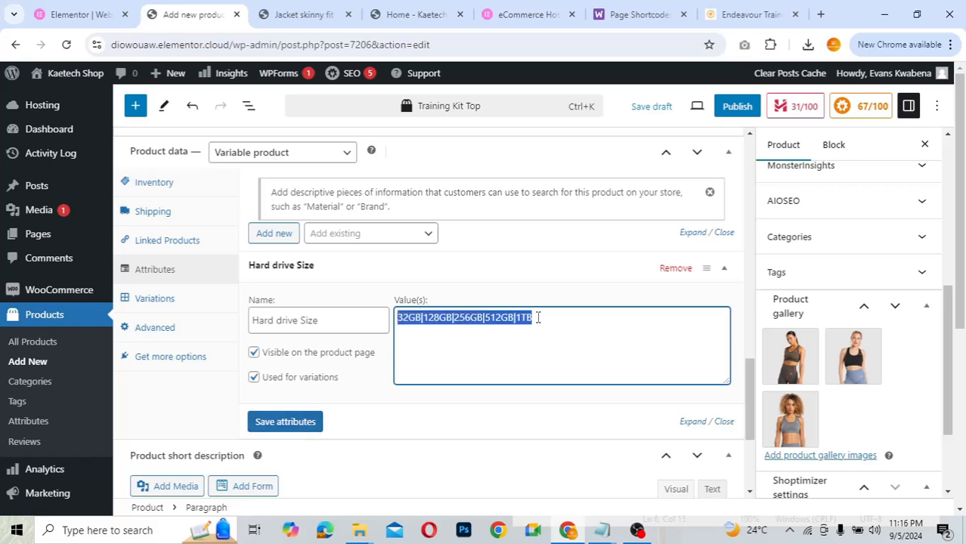
{"action": "key", "text": "BackSpace"}
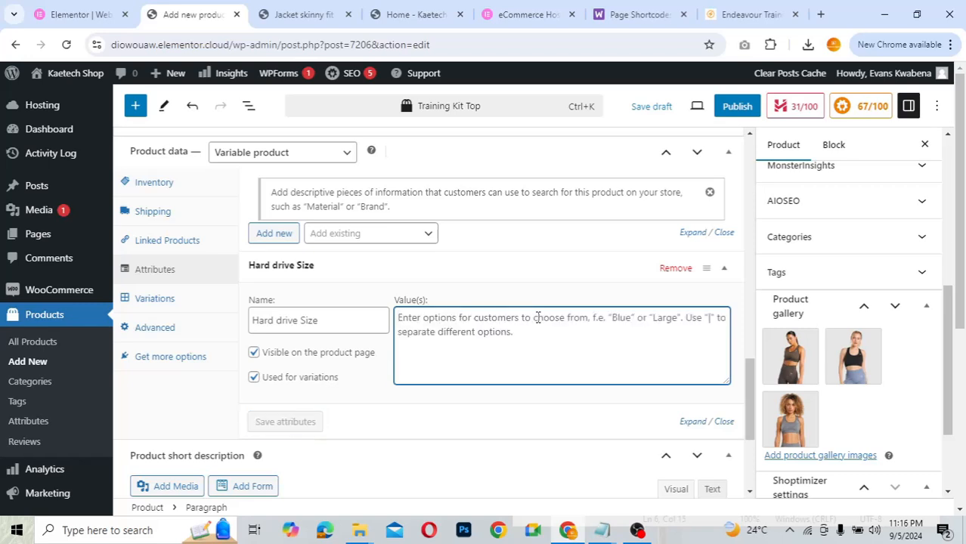
- Clear the name and remove the unwanted Hard drive Size attribute
{"action": "left_click", "coordinate": [330, 323]}
{"action": "triple_click", "coordinate": [329, 323]}
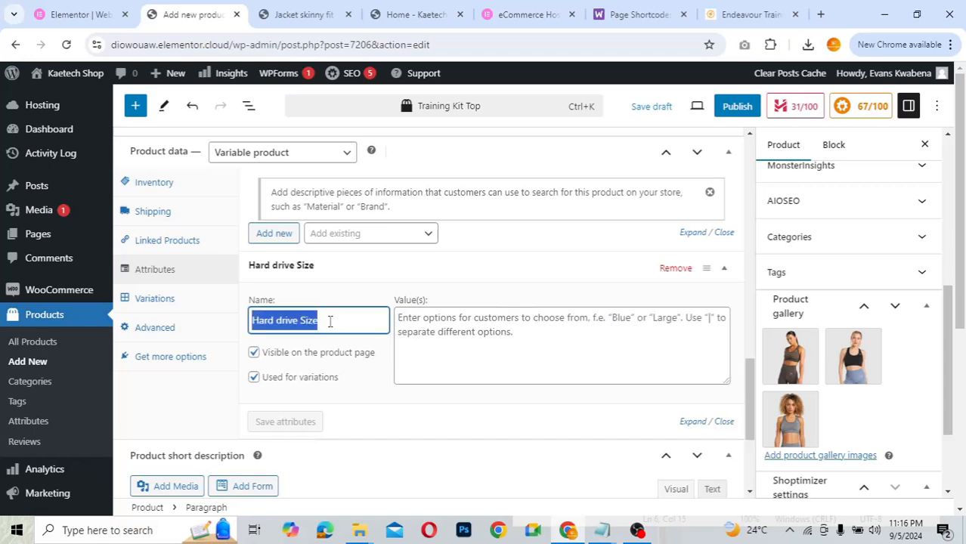
{"action": "key", "text": "BackSpace"}
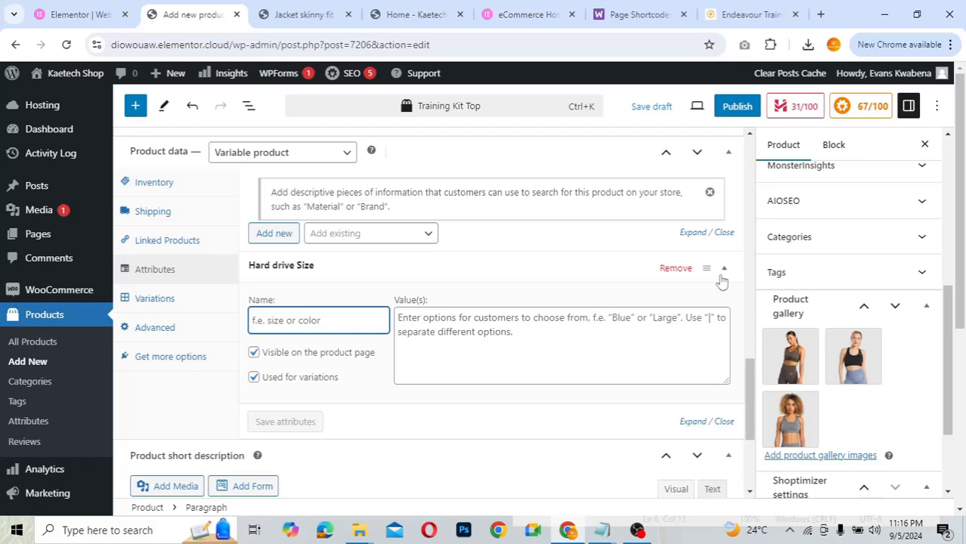
{"action": "left_click", "coordinate": [675, 269]}
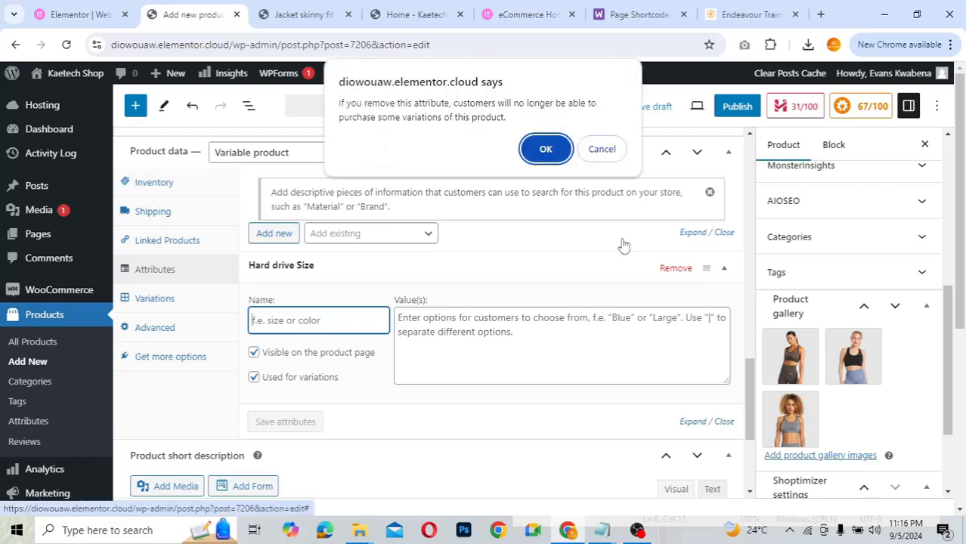
{"action": "left_click", "coordinate": [544, 149]}
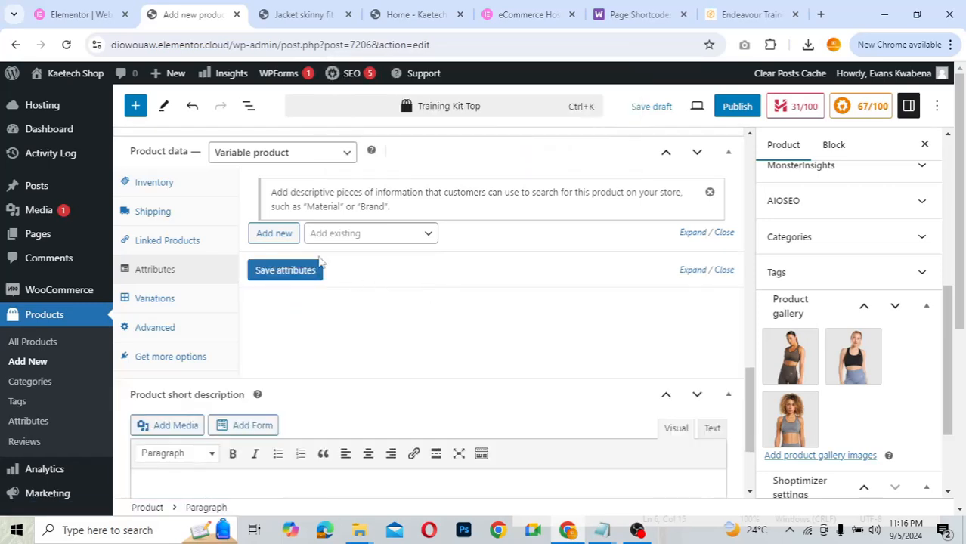
- Add the existing size and color attributes with all their values and save them
{"action": "left_click", "coordinate": [365, 236]}
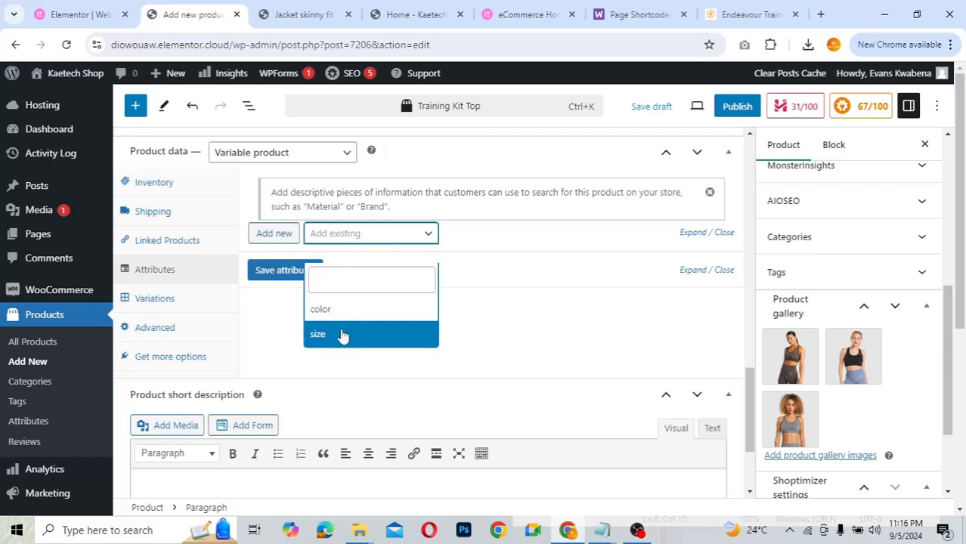
{"action": "left_click", "coordinate": [342, 319]}
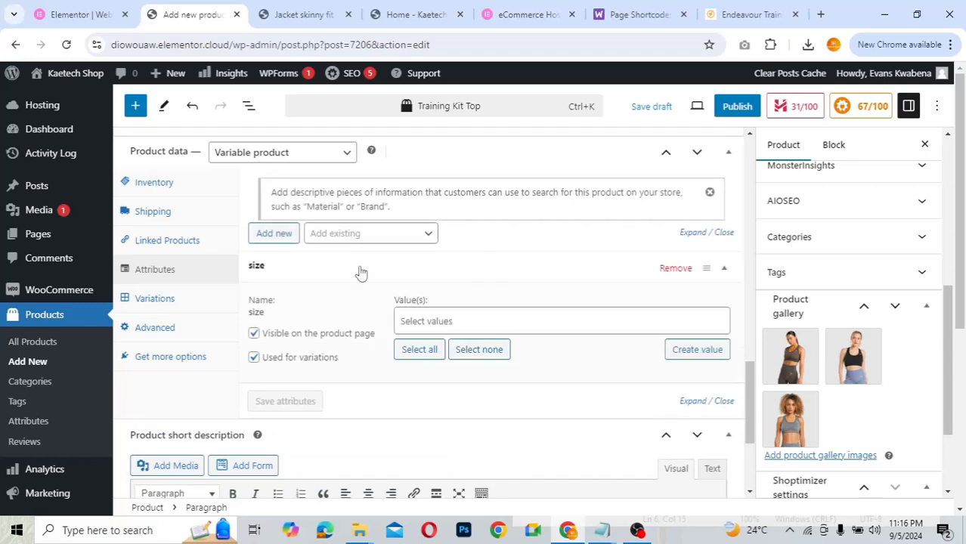
{"action": "left_click", "coordinate": [375, 234]}
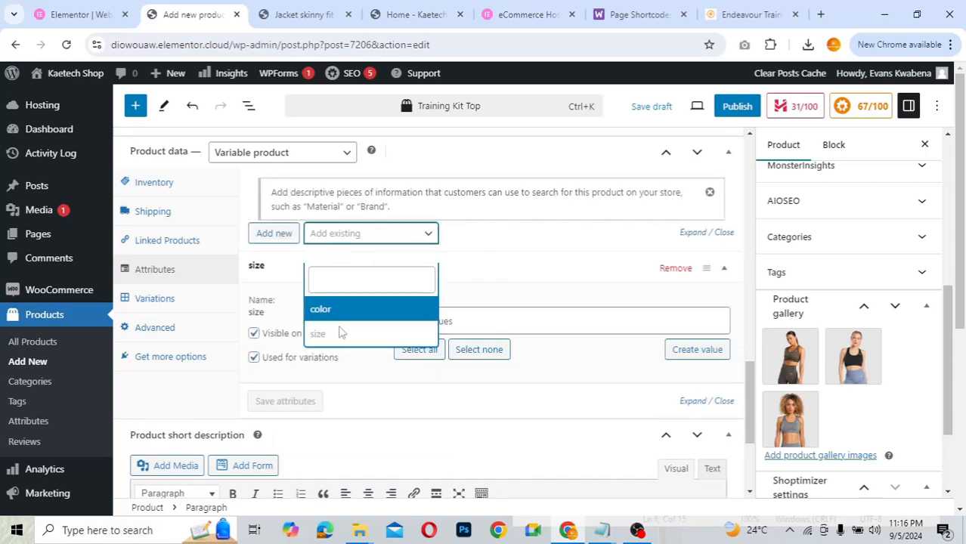
{"action": "left_click", "coordinate": [361, 311]}
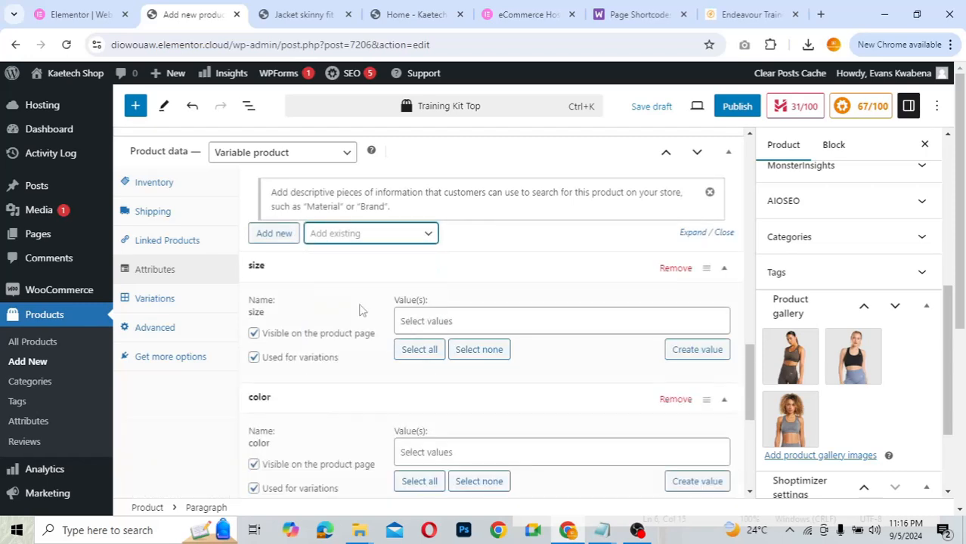
{"action": "left_click", "coordinate": [426, 353]}
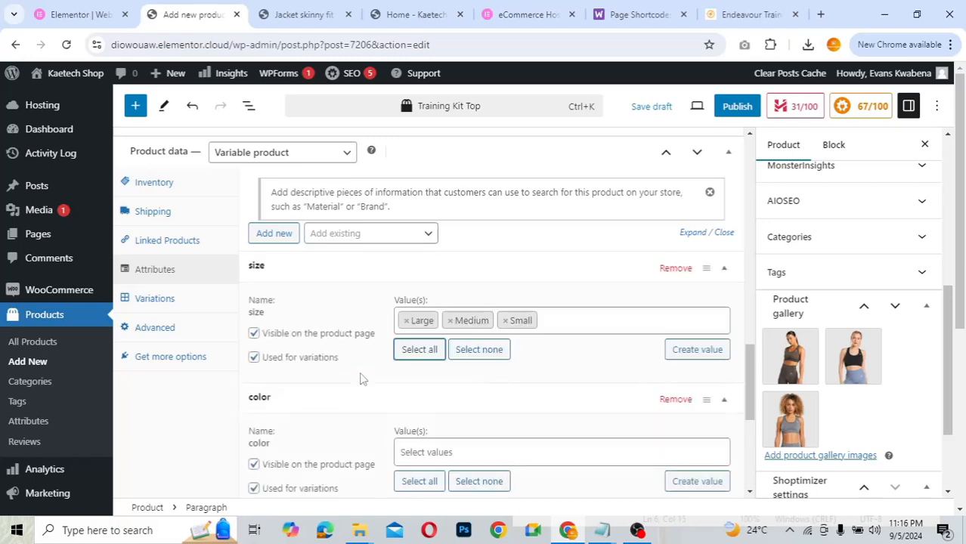
{"action": "scroll", "coordinate": [360, 379], "scroll_direction": "down", "scroll_amount": 1}
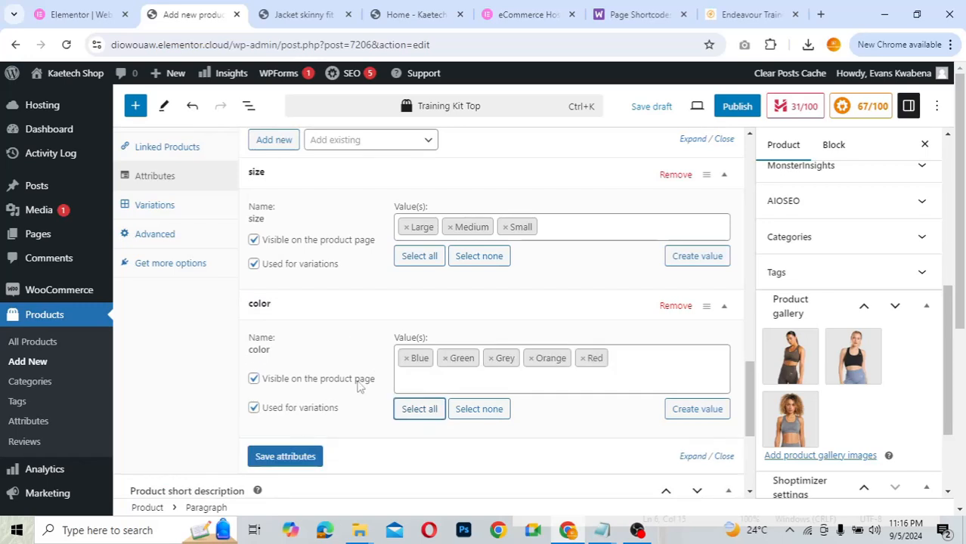
{"action": "scroll", "coordinate": [361, 385], "scroll_direction": "down", "scroll_amount": 1}
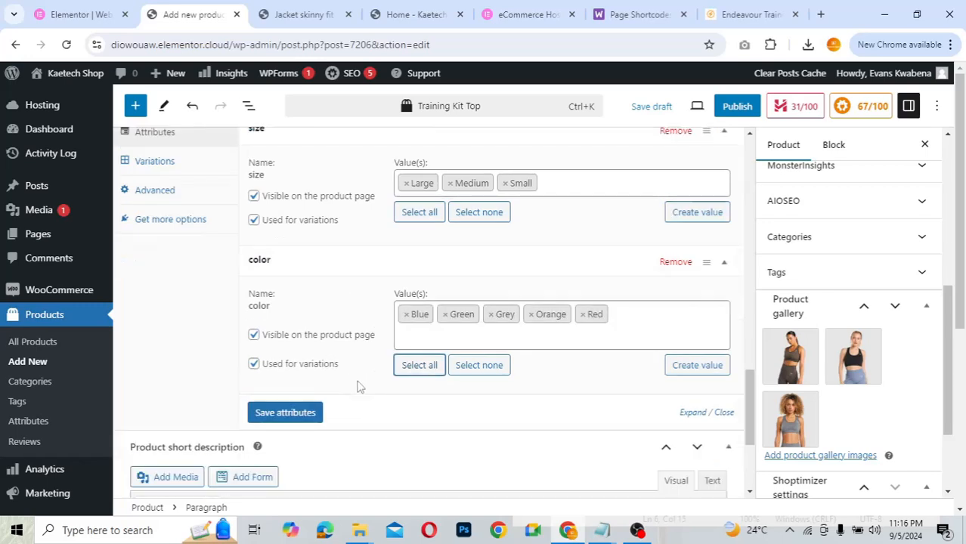
{"action": "left_click", "coordinate": [286, 414]}
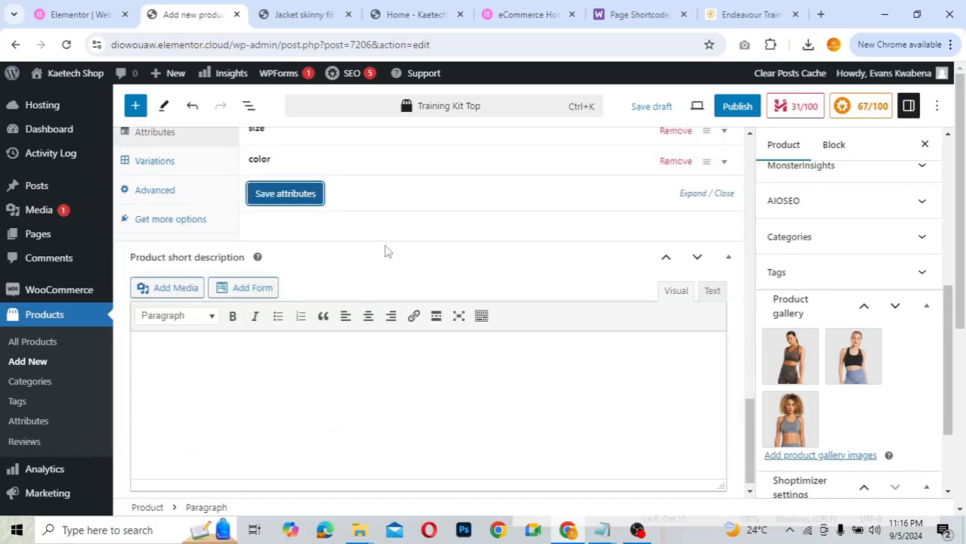
{"action": "scroll", "coordinate": [385, 251], "scroll_direction": "up", "scroll_amount": 2}
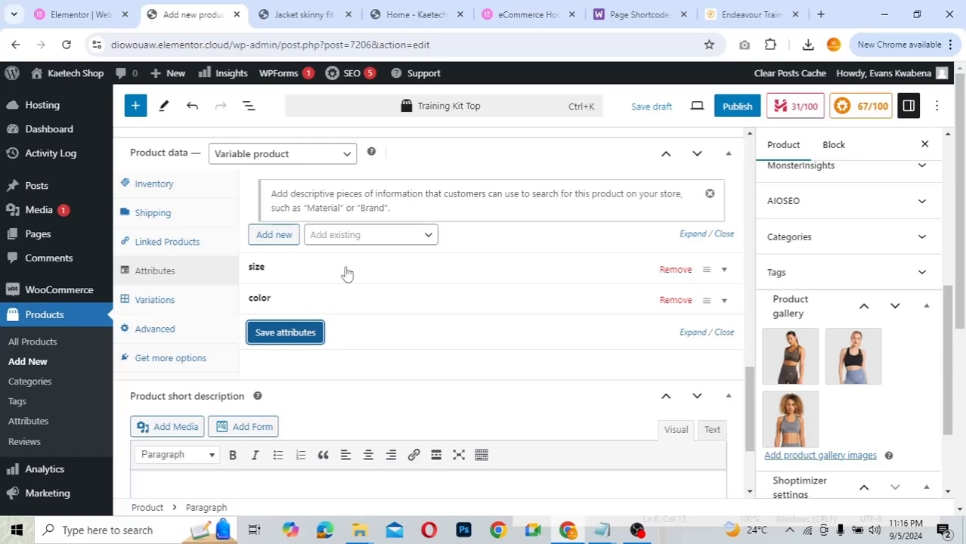
- Generate all 15 size-and-colour variations for Training Kit Top, starting #7211 Large/Blue, and review them
{"action": "left_click", "coordinate": [154, 303]}
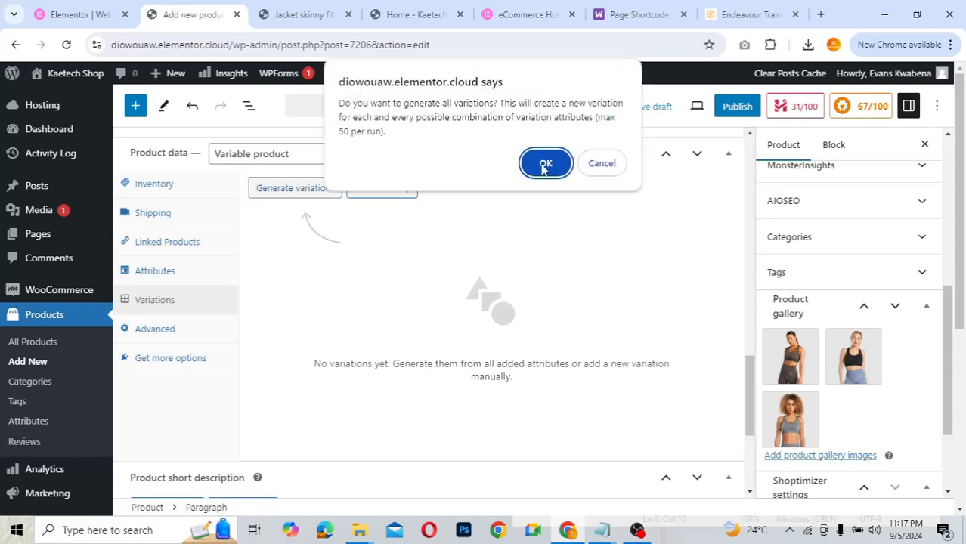
{"action": "left_click", "coordinate": [546, 164]}
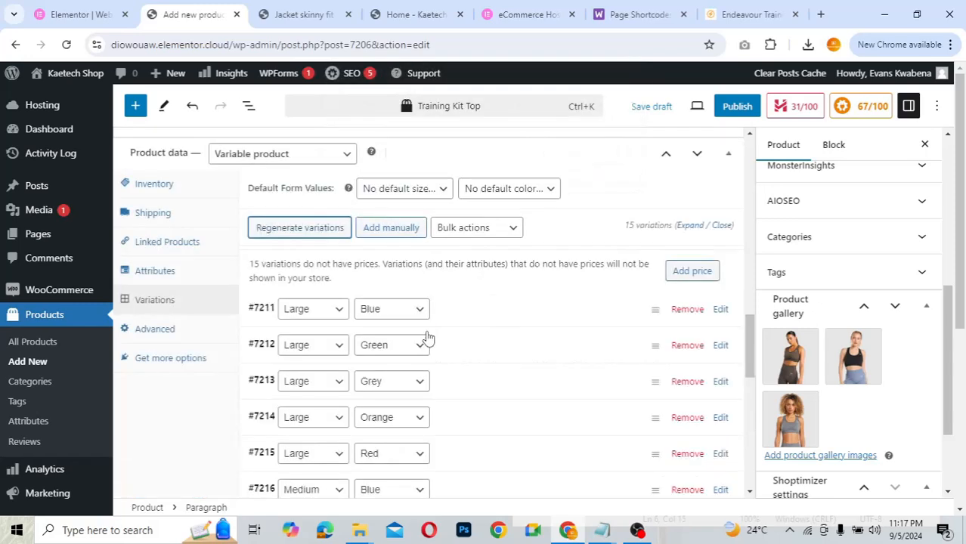
{"action": "scroll", "coordinate": [503, 353], "scroll_direction": "down", "scroll_amount": 4}
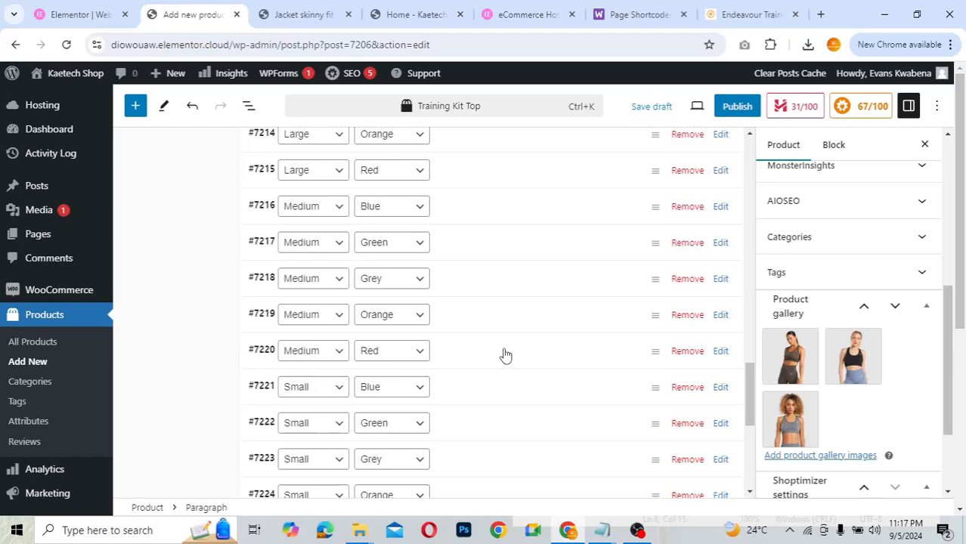
{"action": "scroll", "coordinate": [505, 355], "scroll_direction": "down", "scroll_amount": 3}
{"action": "scroll", "coordinate": [505, 355], "scroll_direction": "down", "scroll_amount": 1}
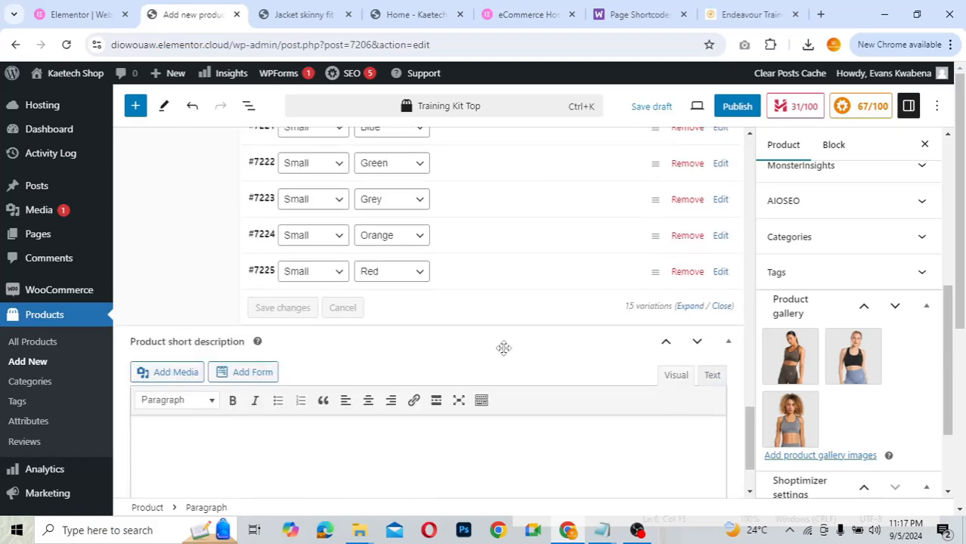
{"action": "scroll", "coordinate": [504, 348], "scroll_direction": "up", "scroll_amount": 6}
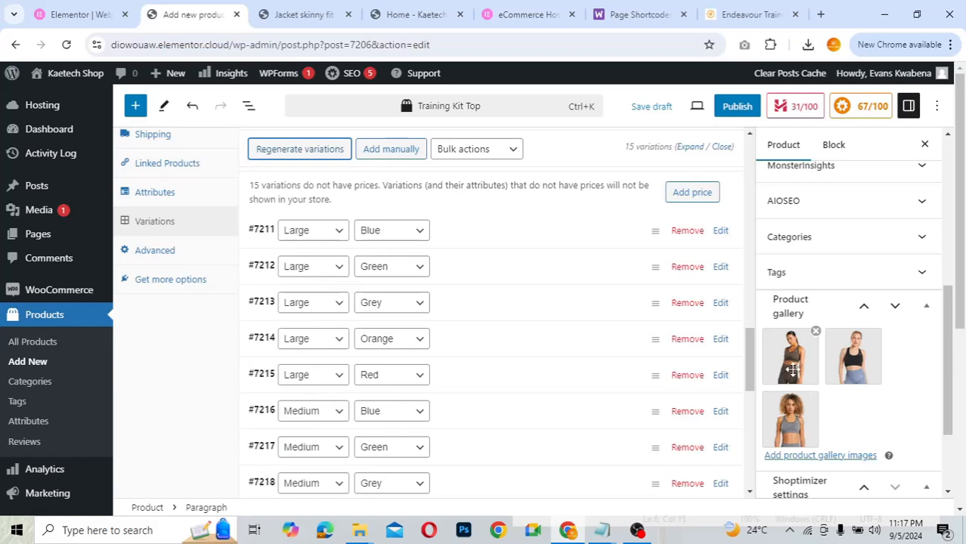
{"action": "scroll", "coordinate": [790, 370], "scroll_direction": "up", "scroll_amount": 10}
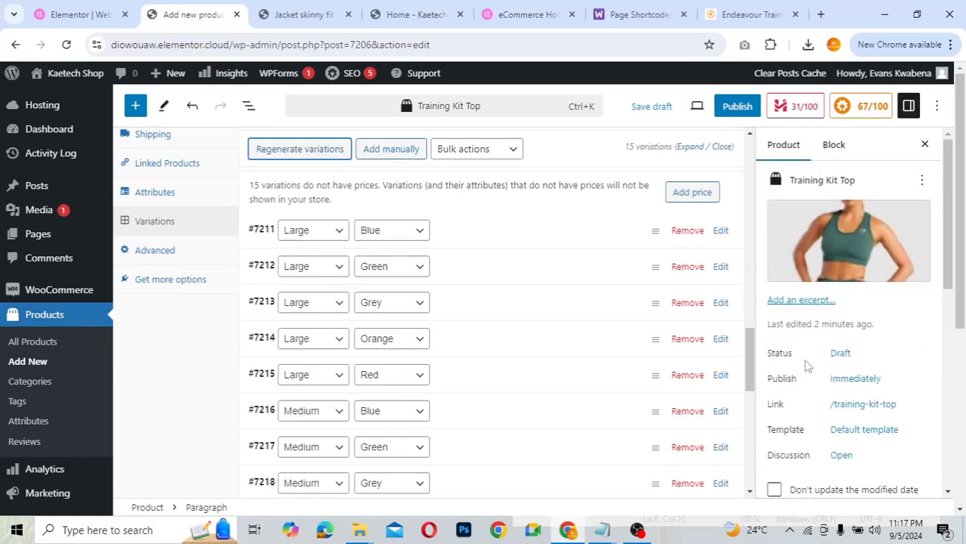
{"action": "scroll", "coordinate": [806, 362], "scroll_direction": "down", "scroll_amount": 8}
{"action": "scroll", "coordinate": [806, 366], "scroll_direction": "down", "scroll_amount": 1}
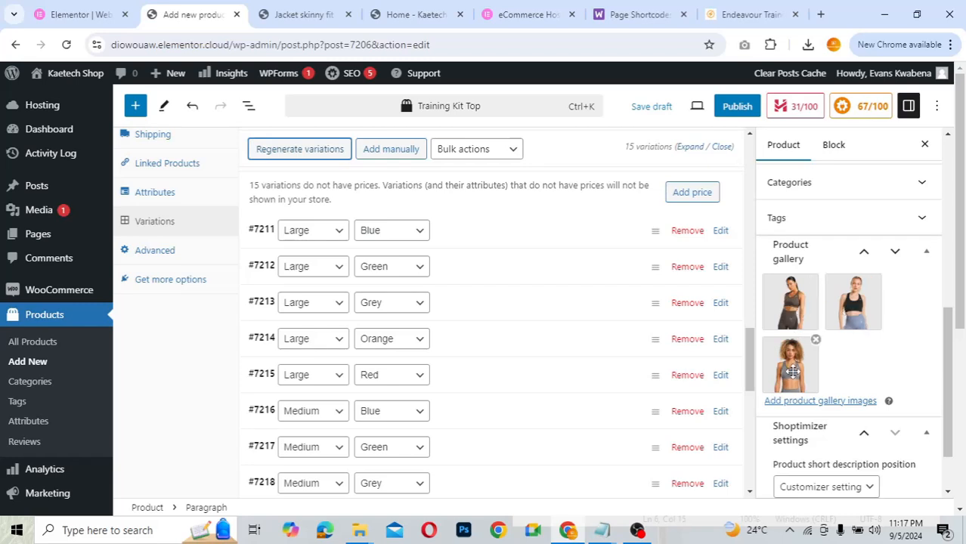
{"action": "scroll", "coordinate": [602, 352], "scroll_direction": "down", "scroll_amount": 2}
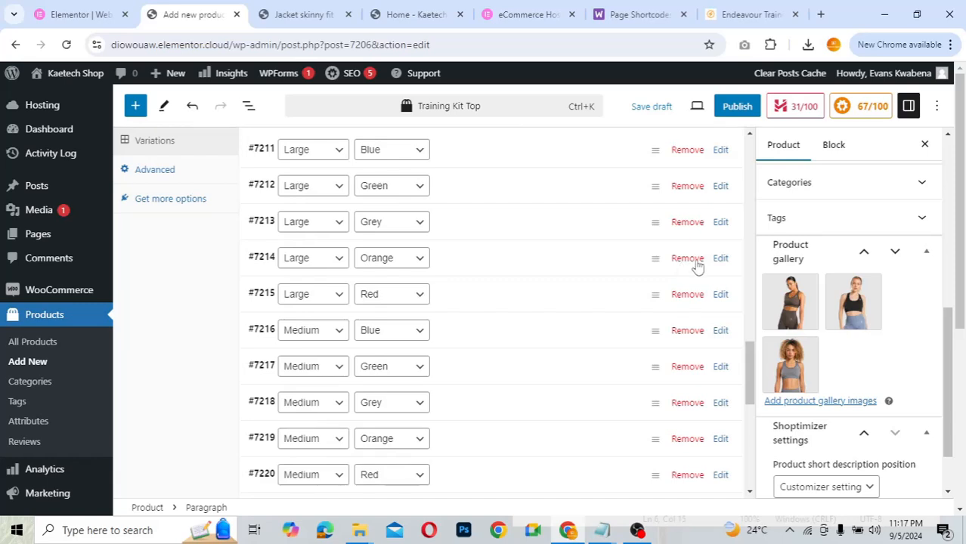
- Remove the Large Orange, Large Red, Small Red and Small Orange variations
{"action": "left_click", "coordinate": [695, 260]}
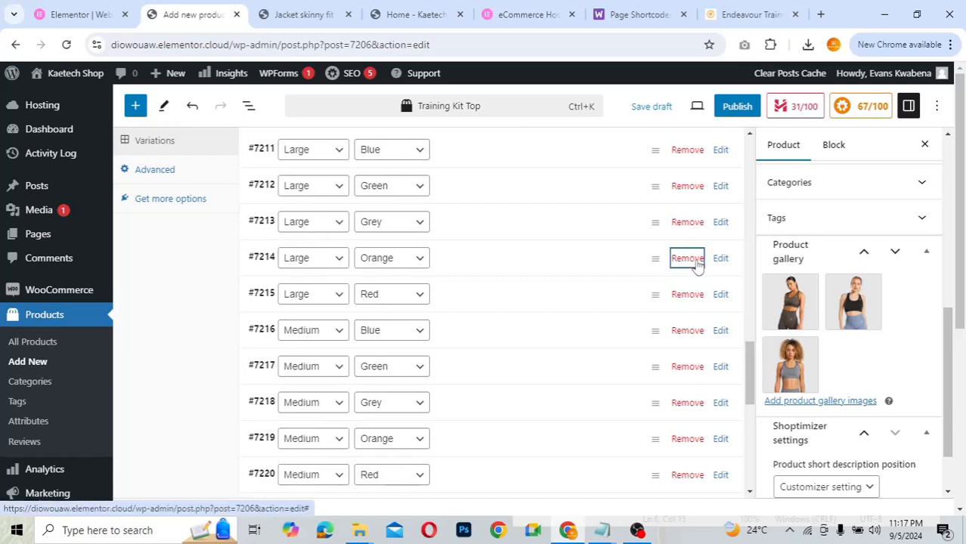
{"action": "left_click", "coordinate": [545, 136]}
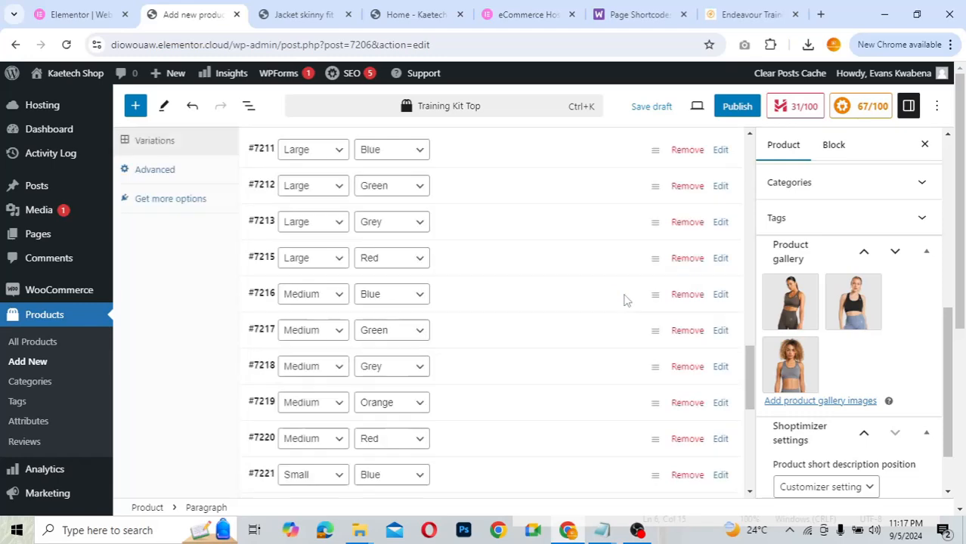
{"action": "left_click", "coordinate": [692, 261]}
{"action": "key", "text": "Return"}
{"action": "scroll", "coordinate": [576, 291], "scroll_direction": "down", "scroll_amount": 4}
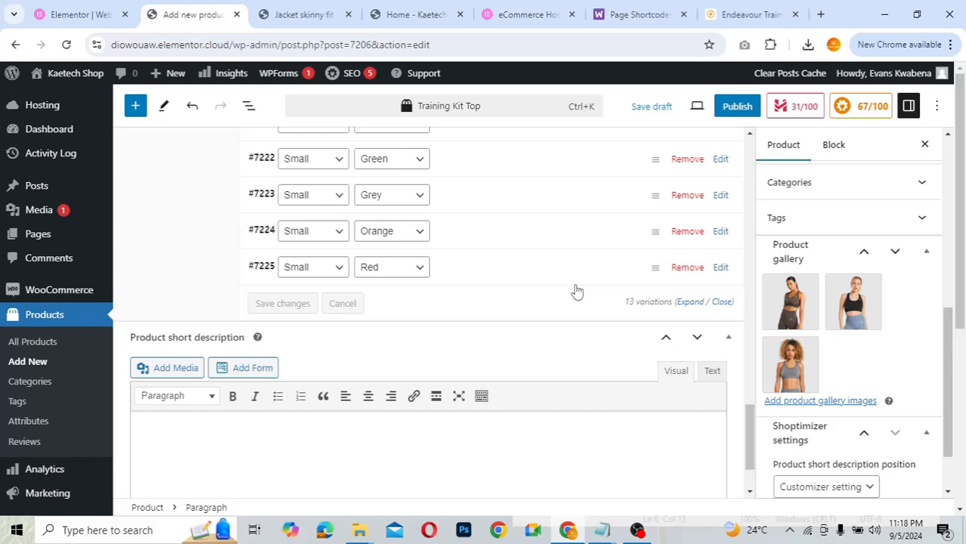
{"action": "scroll", "coordinate": [576, 291], "scroll_direction": "up", "scroll_amount": 3}
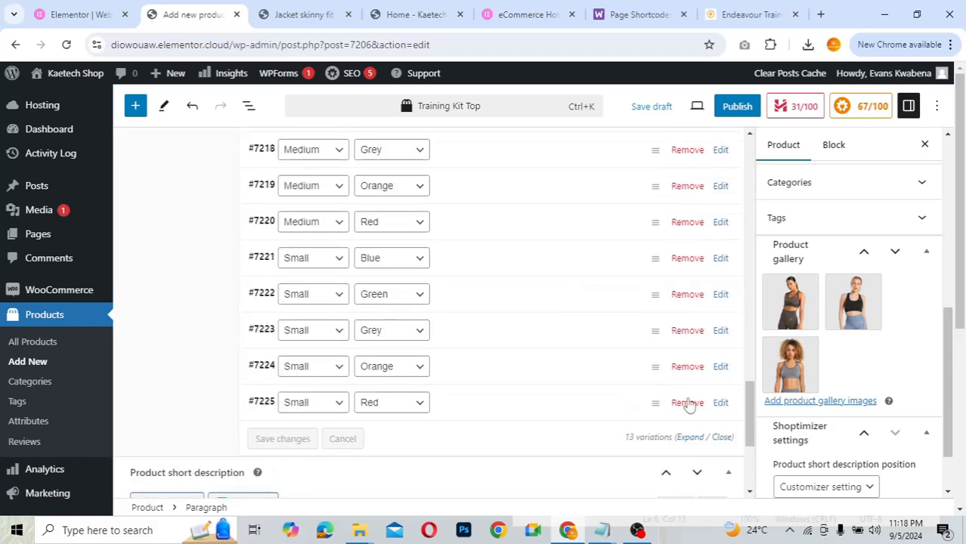
{"action": "left_click", "coordinate": [686, 402]}
{"action": "left_click", "coordinate": [546, 142]}
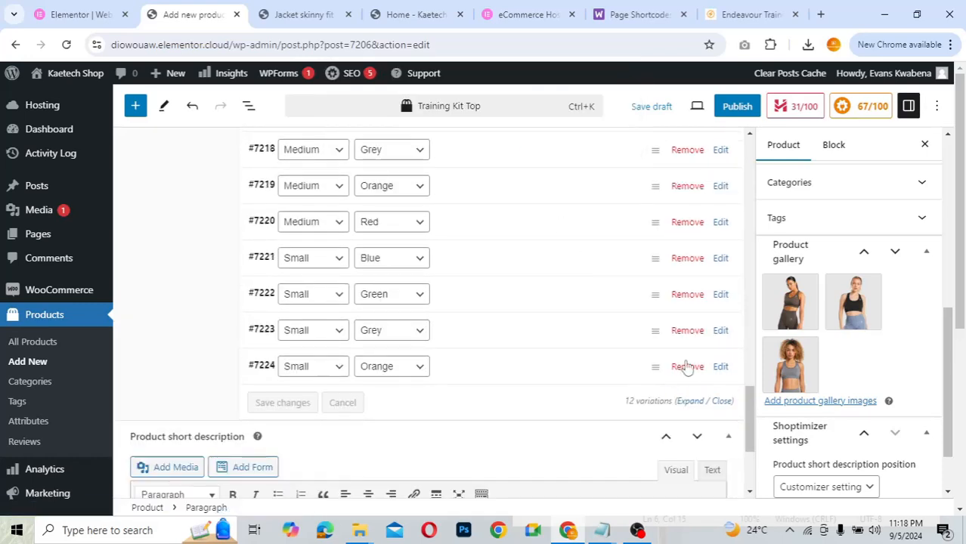
{"action": "left_click", "coordinate": [686, 367]}
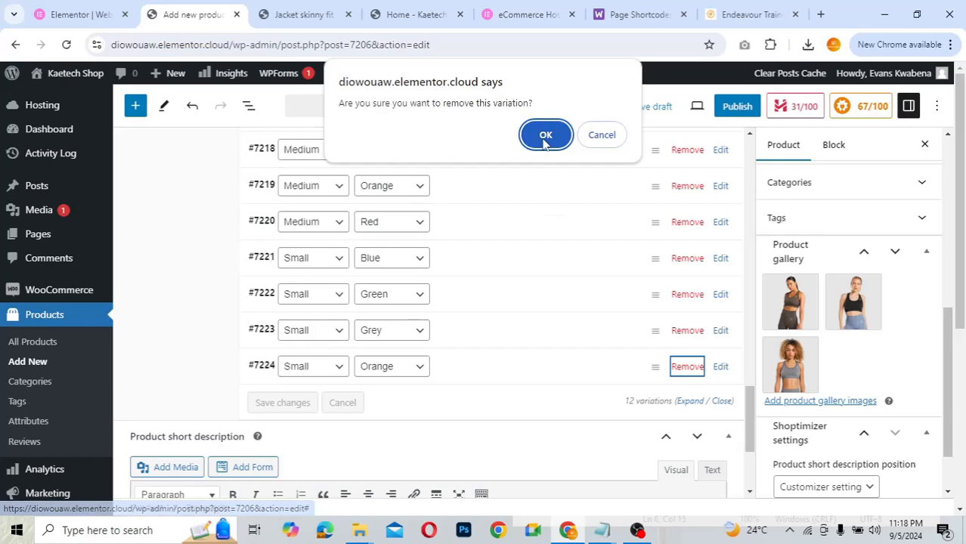
{"action": "left_click", "coordinate": [545, 137]}
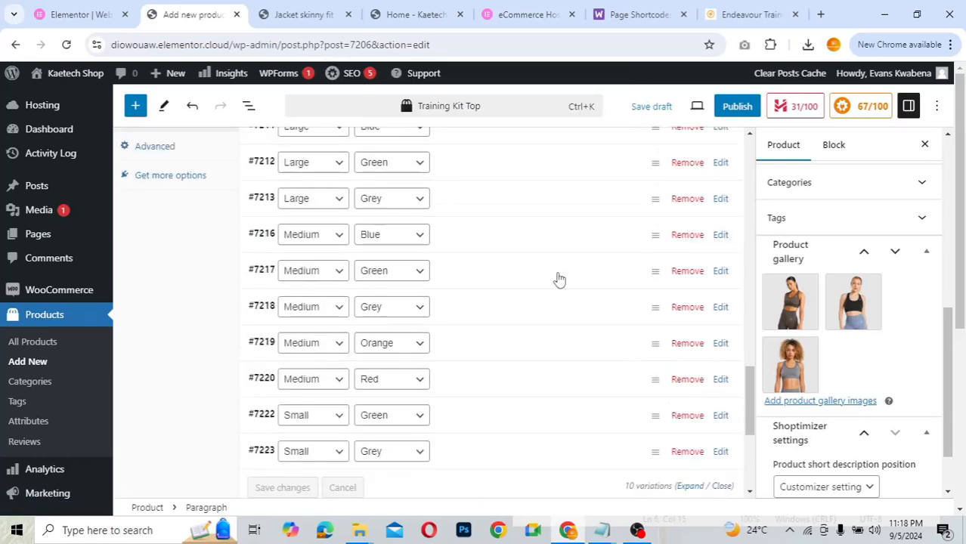
- Remove the Large Blue, Medium Blue, Medium Orange and Medium Red (#7220) variations
{"action": "scroll", "coordinate": [559, 279], "scroll_direction": "up", "scroll_amount": 1}
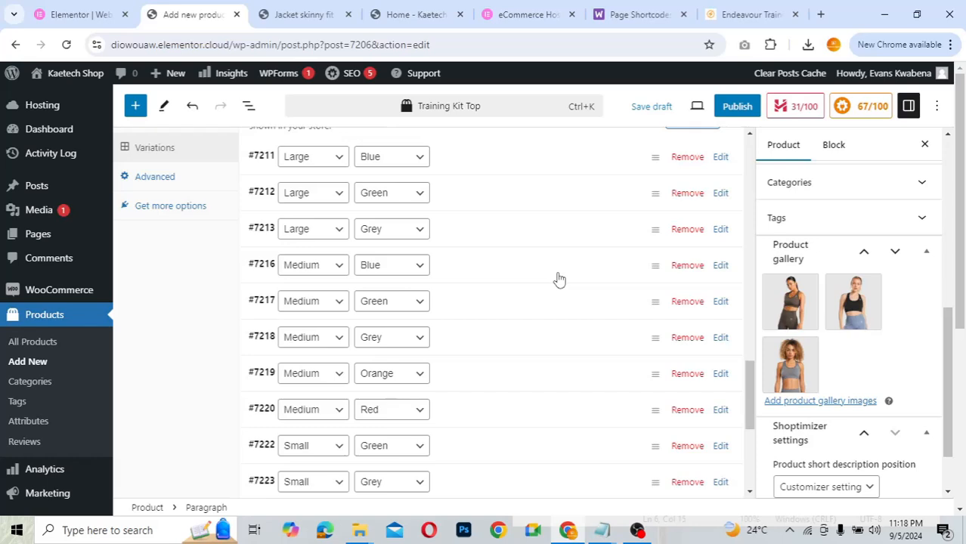
{"action": "scroll", "coordinate": [559, 279], "scroll_direction": "up", "scroll_amount": 1}
{"action": "scroll", "coordinate": [559, 280], "scroll_direction": "down", "scroll_amount": 1}
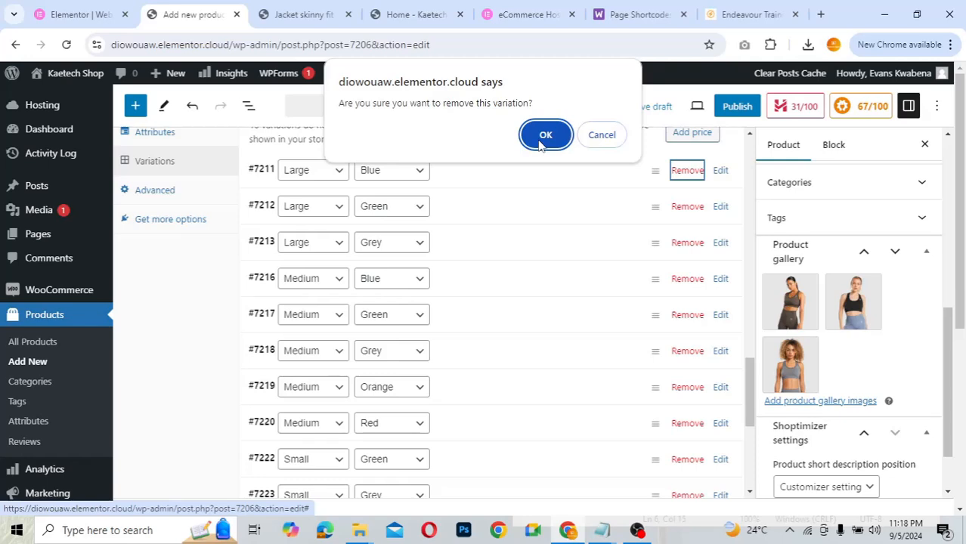
{"action": "left_click", "coordinate": [541, 137]}
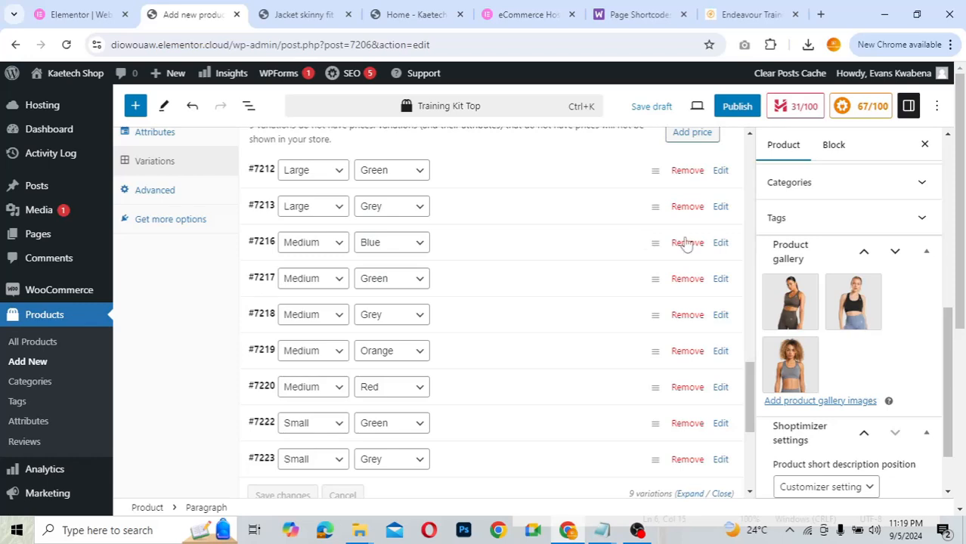
{"action": "left_click", "coordinate": [687, 243]}
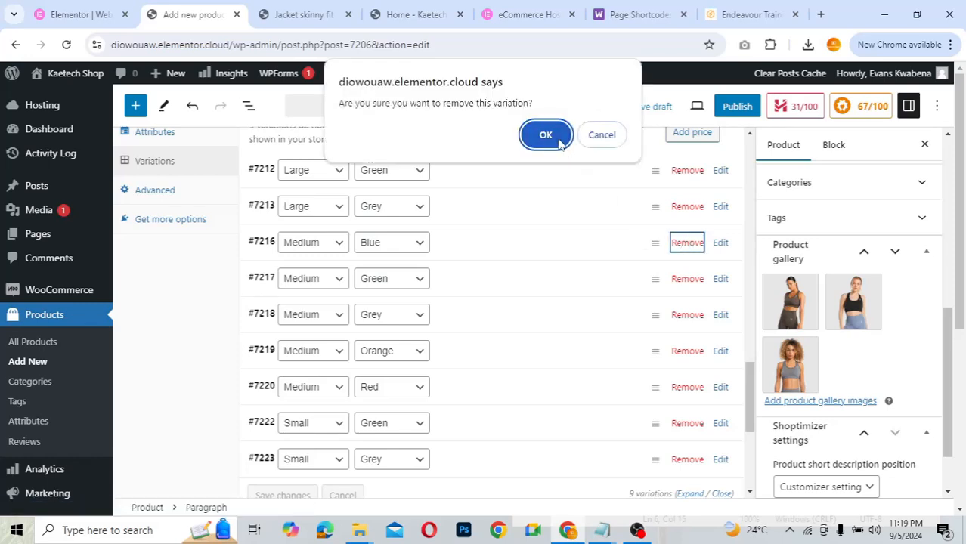
{"action": "left_click", "coordinate": [545, 135]}
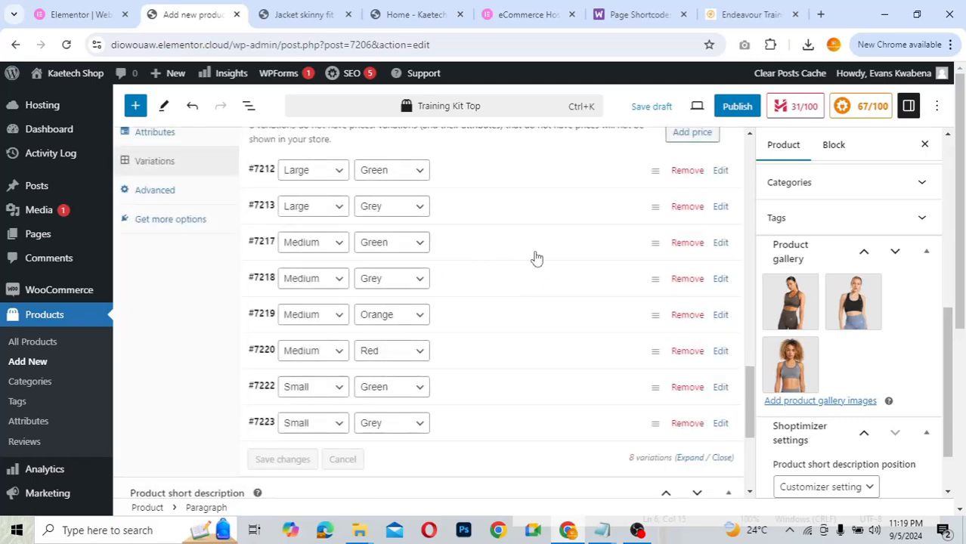
{"action": "left_click", "coordinate": [687, 316]}
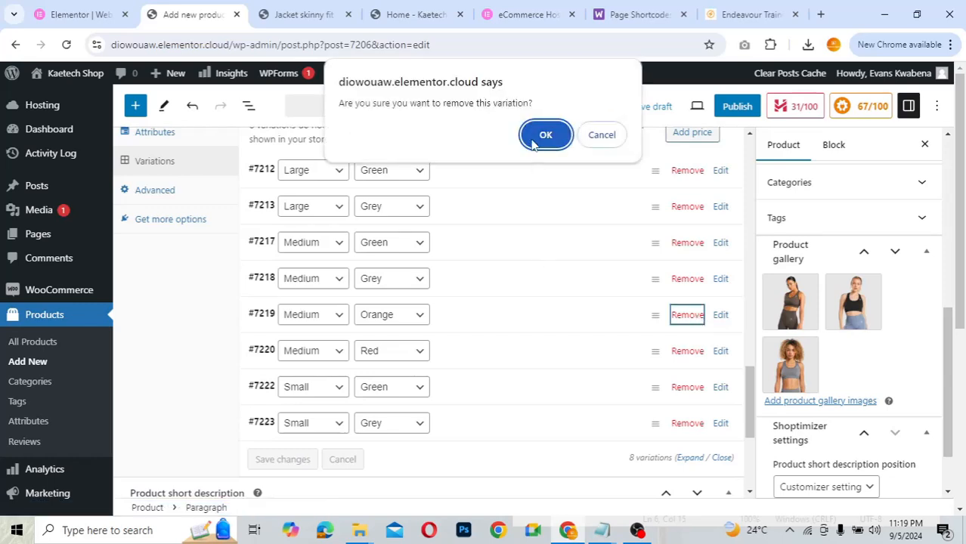
{"action": "left_click", "coordinate": [545, 136]}
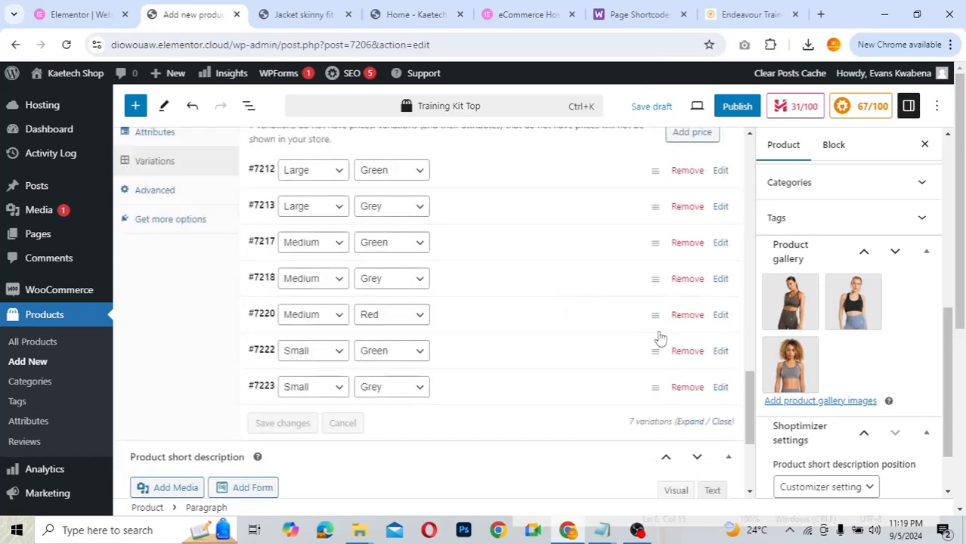
{"action": "left_click", "coordinate": [689, 315]}
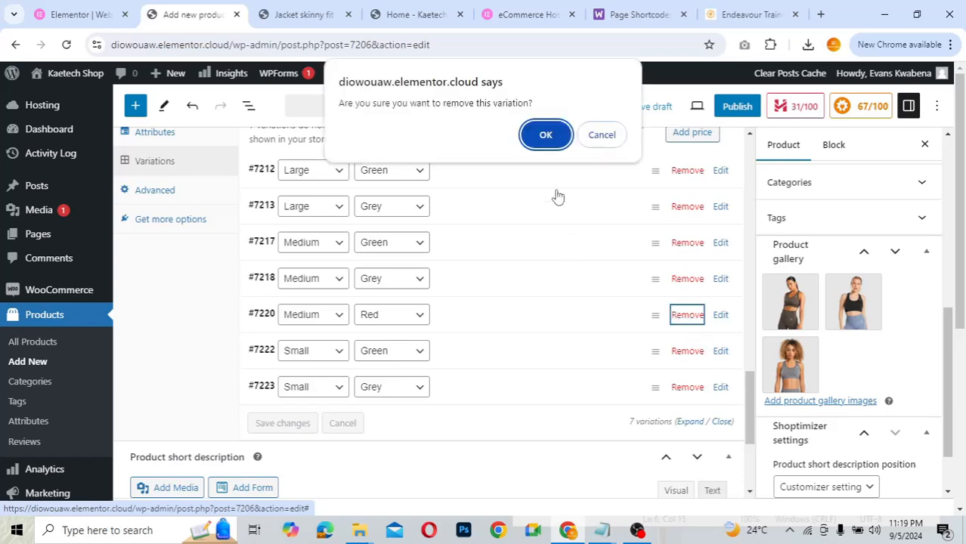
{"action": "left_click", "coordinate": [544, 135]}
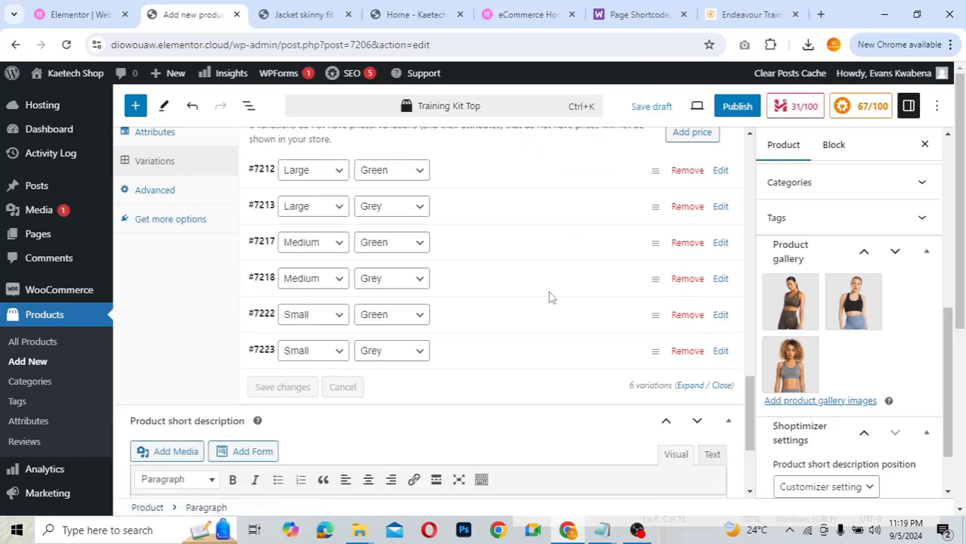
{"action": "scroll", "coordinate": [550, 298], "scroll_direction": "up", "scroll_amount": 1}
{"action": "scroll", "coordinate": [550, 297], "scroll_direction": "down", "scroll_amount": 1}
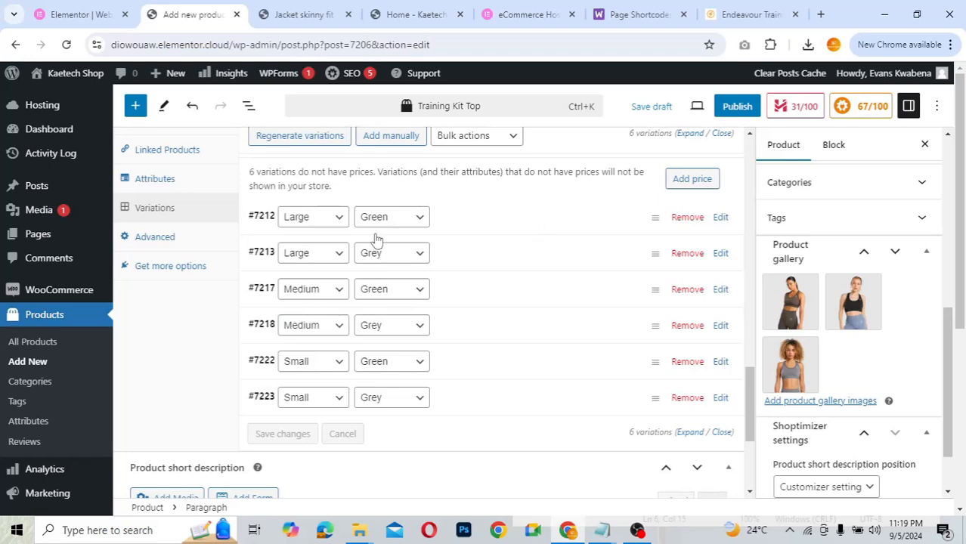
- Bulk-set a regular price of $50 on all six variations and verify it on #7212
{"action": "left_click", "coordinate": [492, 223]}
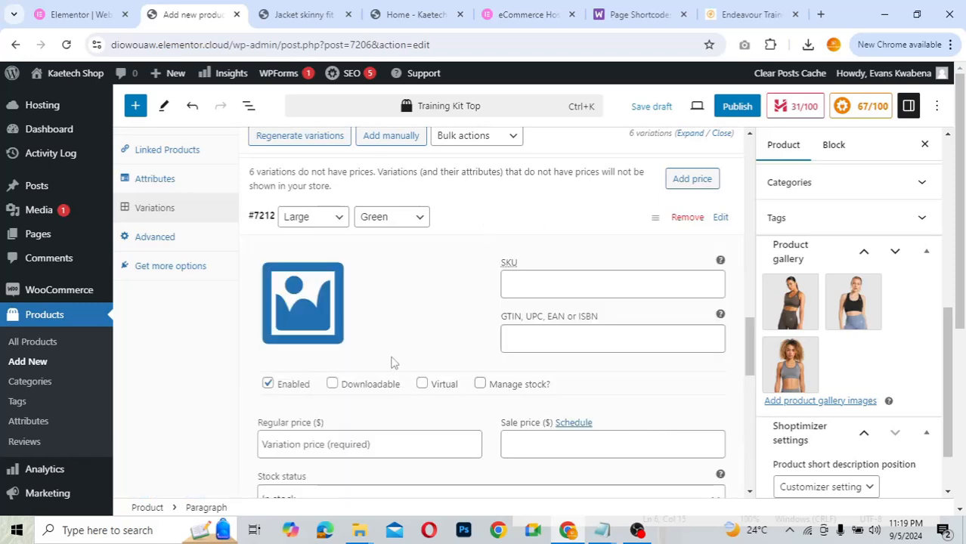
{"action": "scroll", "coordinate": [389, 362], "scroll_direction": "down", "scroll_amount": 2}
{"action": "scroll", "coordinate": [390, 362], "scroll_direction": "up", "scroll_amount": 3}
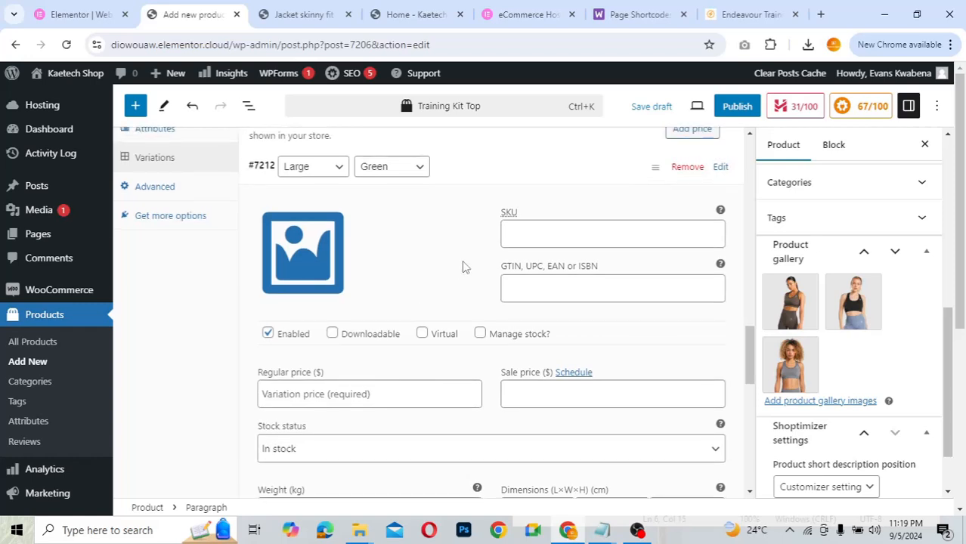
{"action": "scroll", "coordinate": [461, 260], "scroll_direction": "up", "scroll_amount": 1}
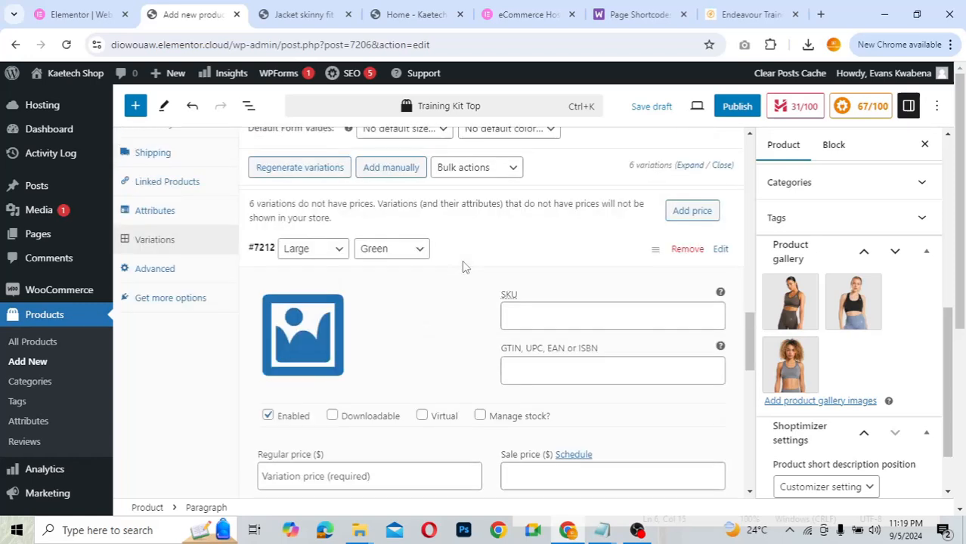
{"action": "left_click", "coordinate": [542, 260]}
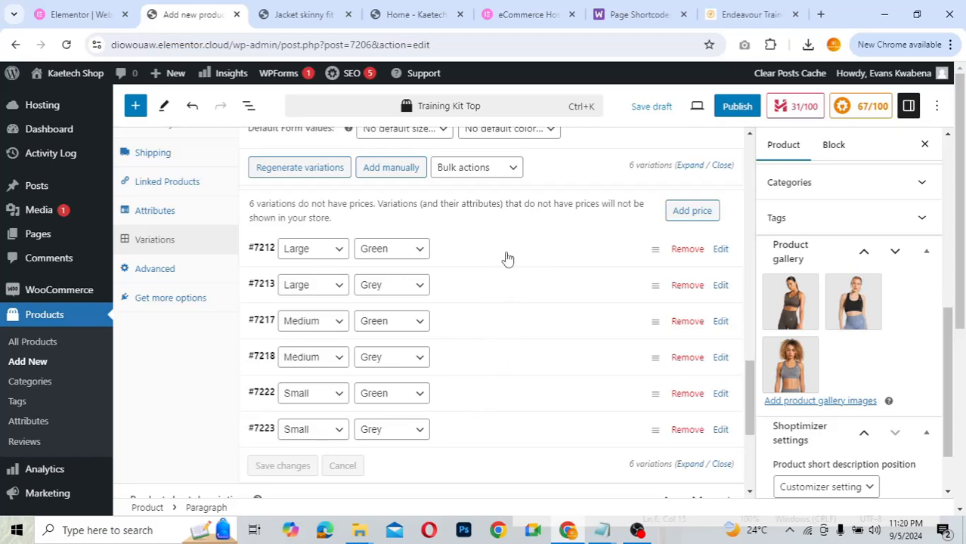
{"action": "scroll", "coordinate": [507, 257], "scroll_direction": "up", "scroll_amount": 2}
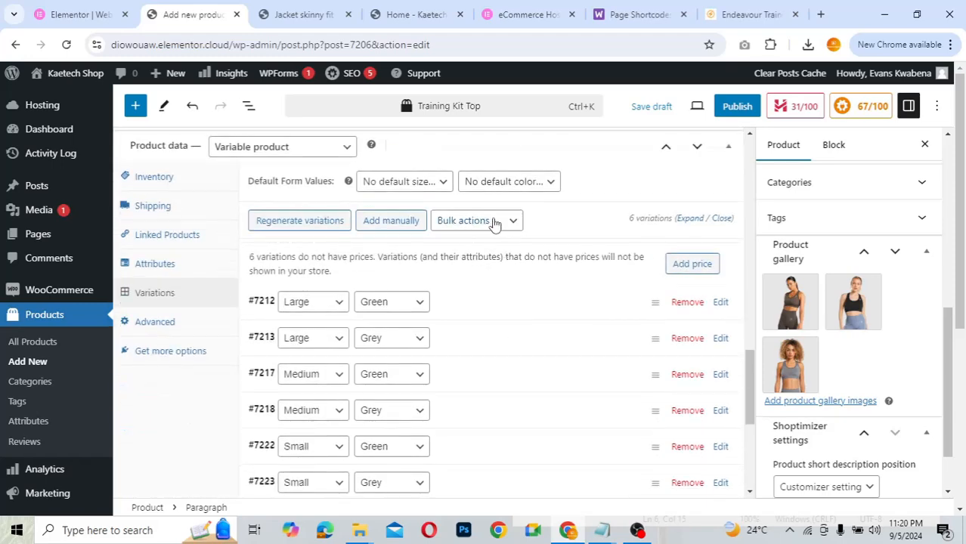
{"action": "left_click", "coordinate": [491, 220]}
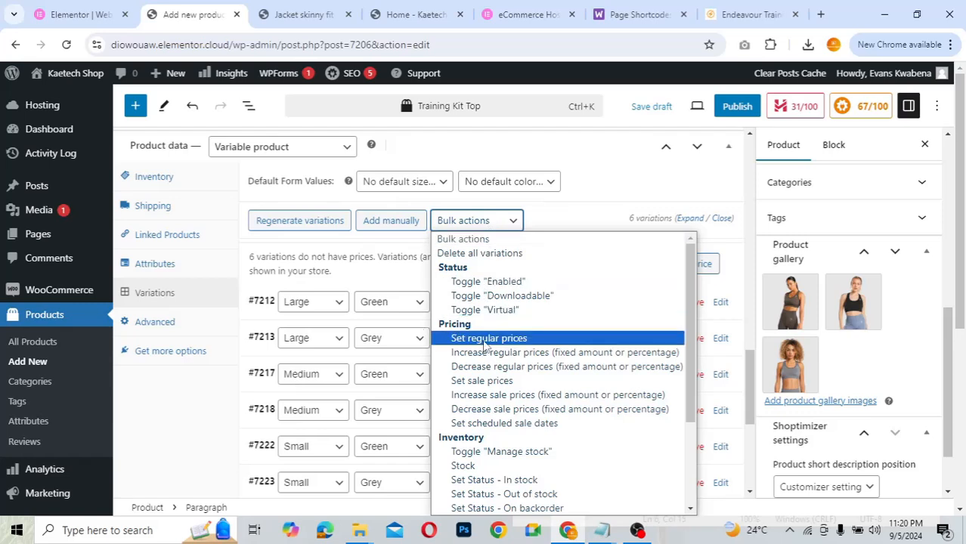
{"action": "left_click", "coordinate": [483, 338]}
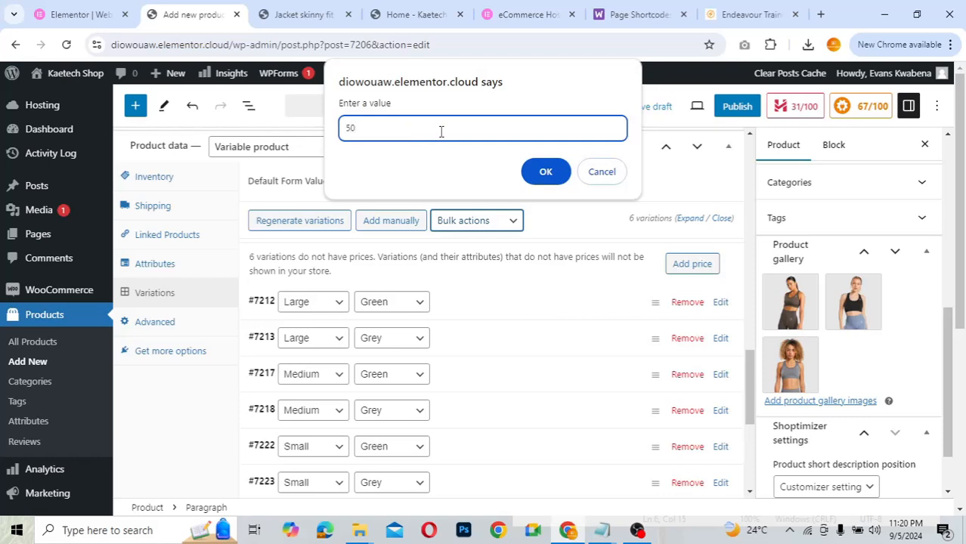
{"action": "left_click", "coordinate": [553, 172]}
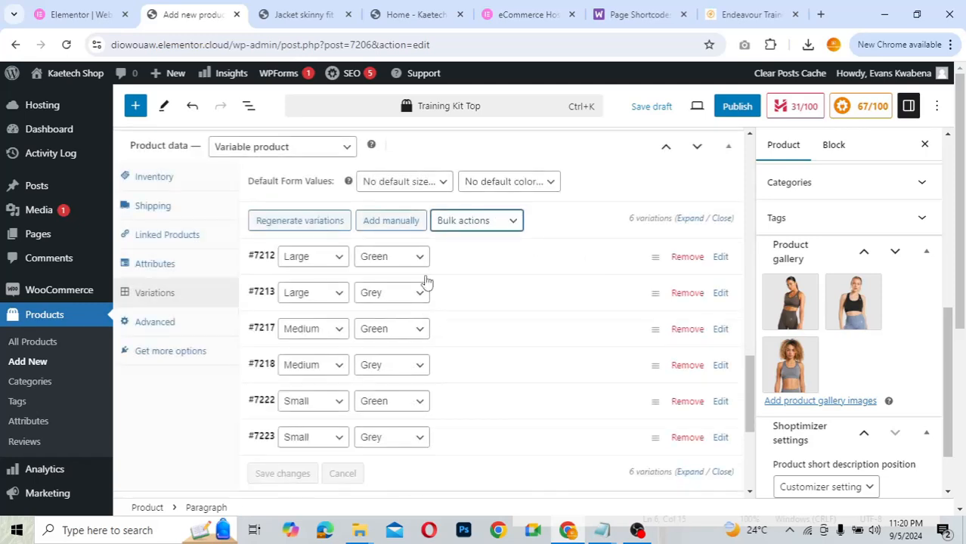
{"action": "left_click", "coordinate": [521, 263]}
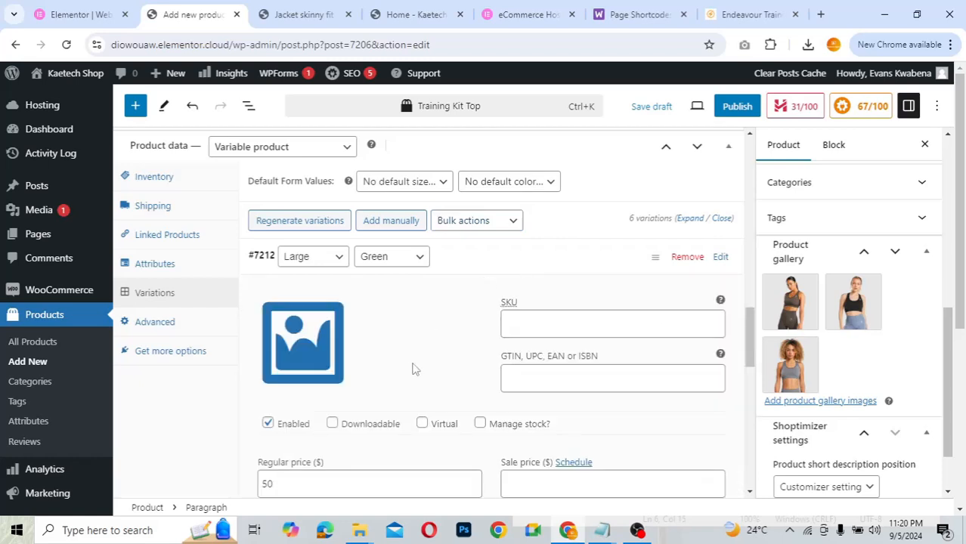
{"action": "scroll", "coordinate": [413, 368], "scroll_direction": "down", "scroll_amount": 2}
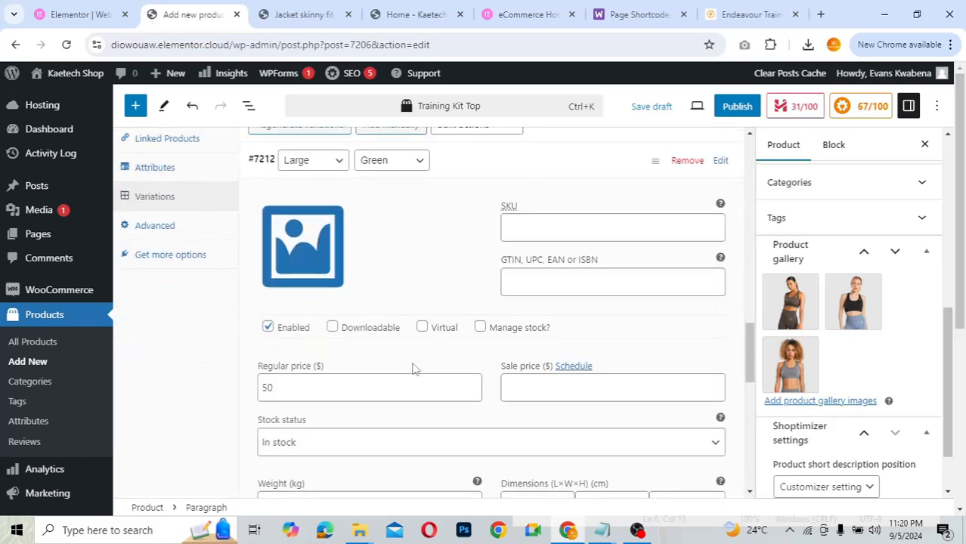
- Give variation #7212 the green training top image and #7213 the grey one
{"action": "left_click", "coordinate": [316, 270]}
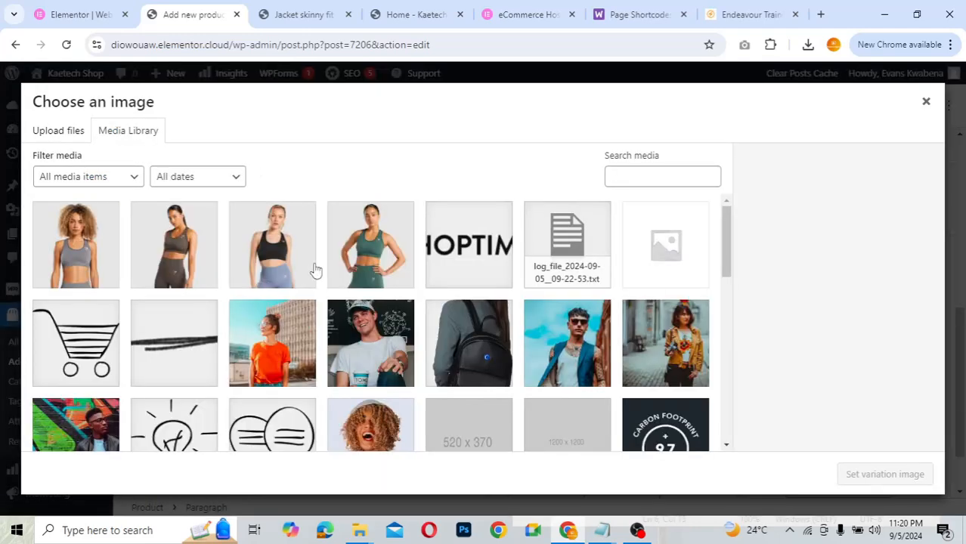
{"action": "left_click", "coordinate": [375, 251]}
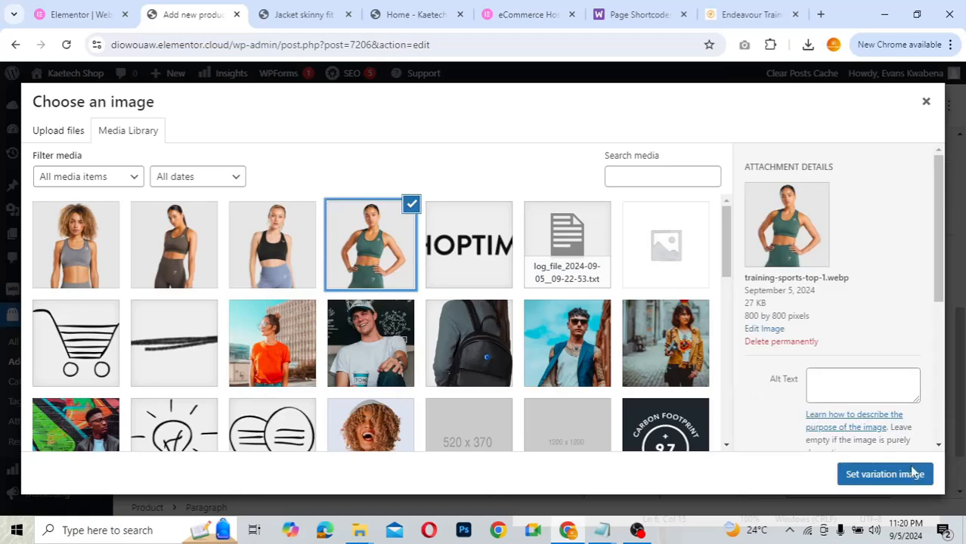
{"action": "left_click", "coordinate": [916, 482]}
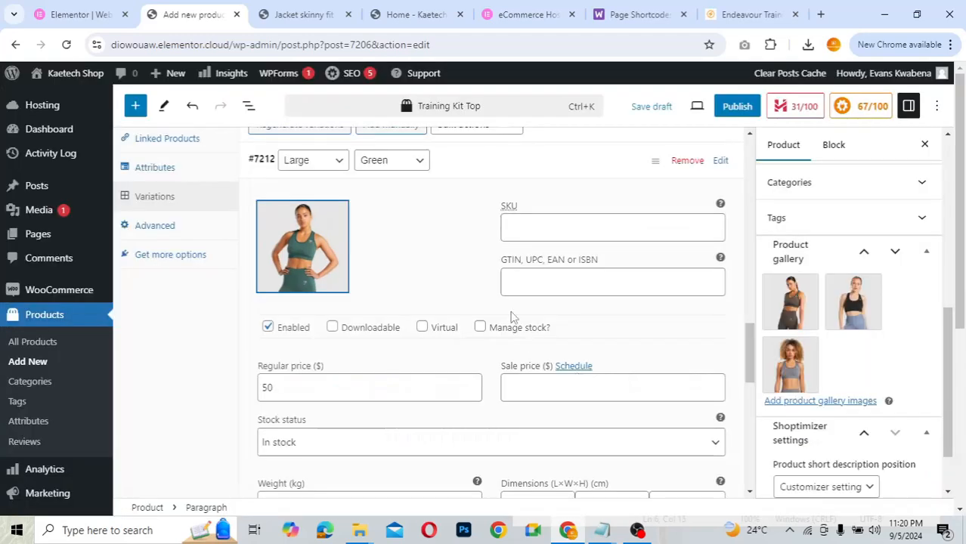
{"action": "scroll", "coordinate": [412, 258], "scroll_direction": "up", "scroll_amount": 3}
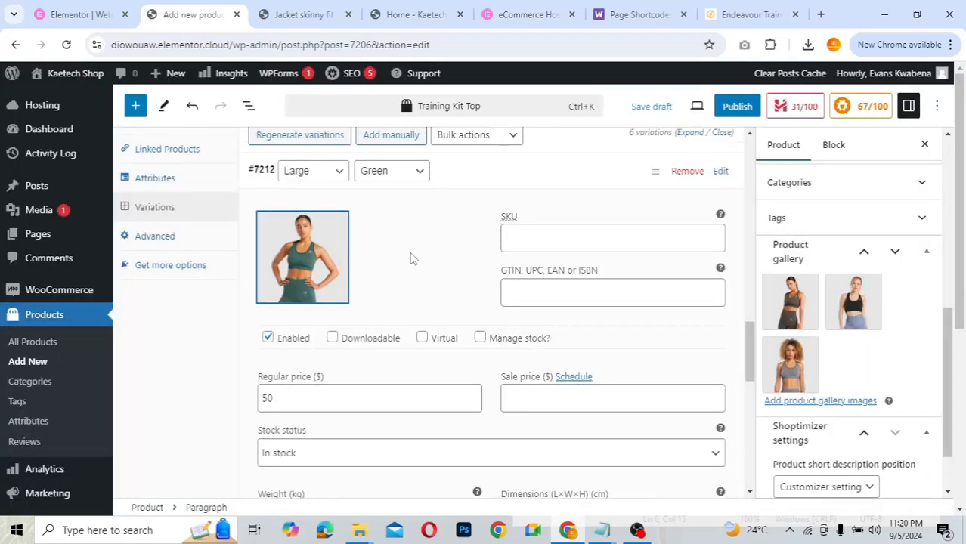
{"action": "left_click", "coordinate": [475, 347]}
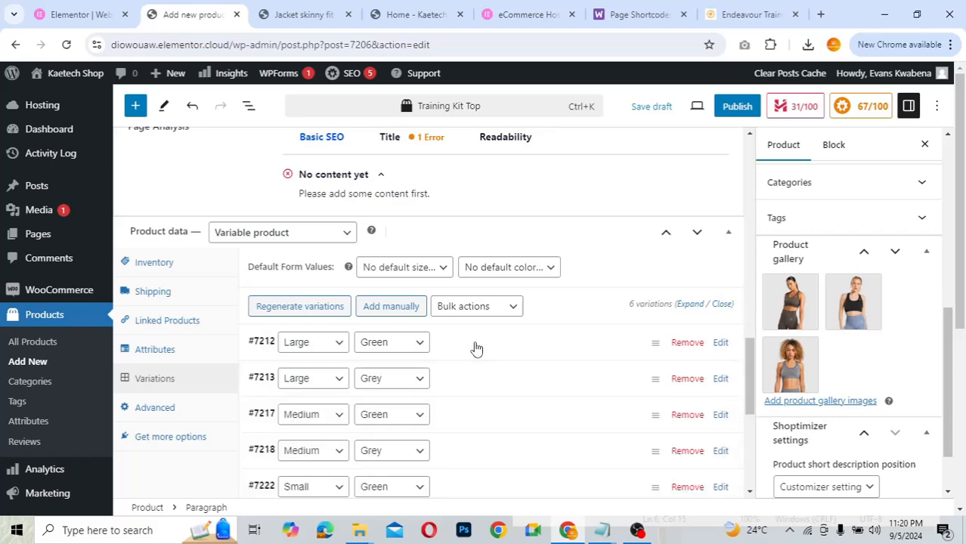
{"action": "left_click", "coordinate": [467, 377]}
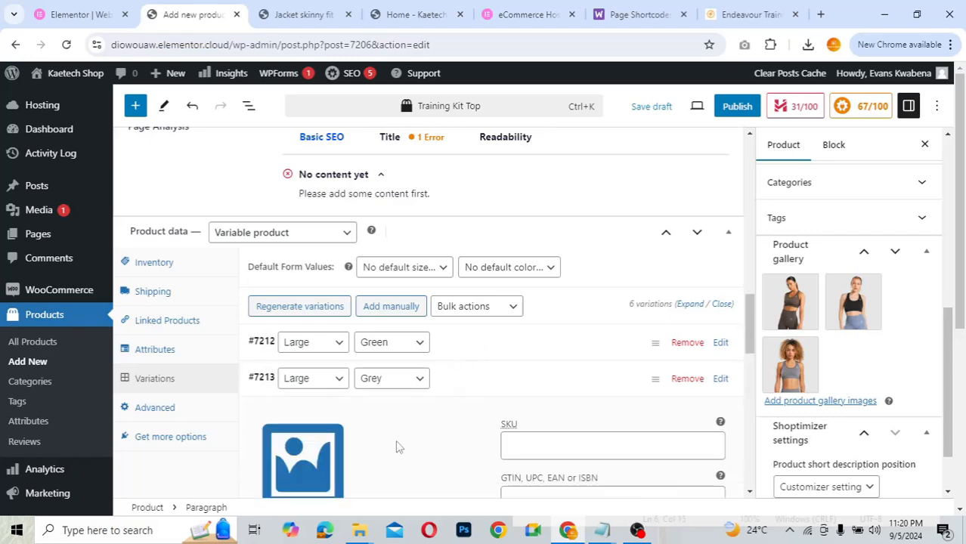
{"action": "scroll", "coordinate": [395, 442], "scroll_direction": "down", "scroll_amount": 3}
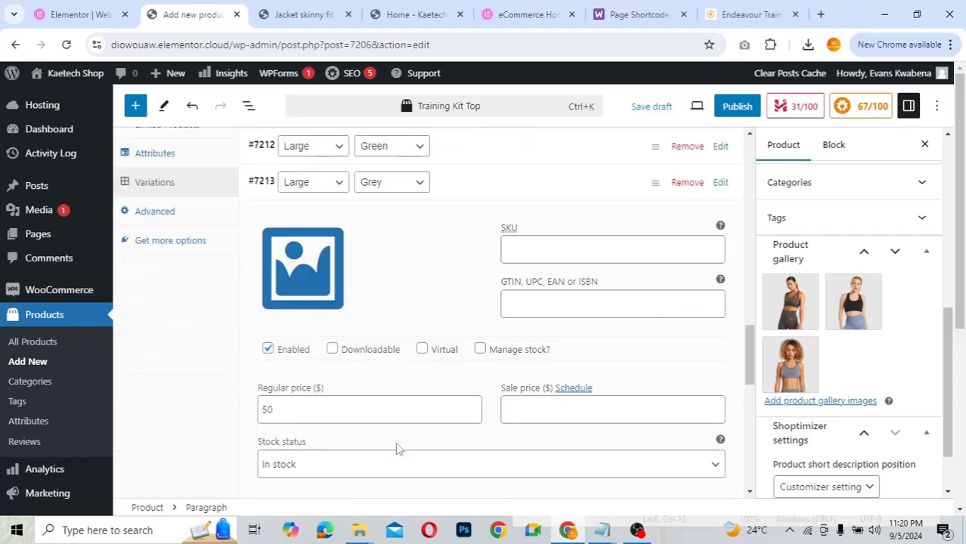
{"action": "left_click", "coordinate": [302, 268]}
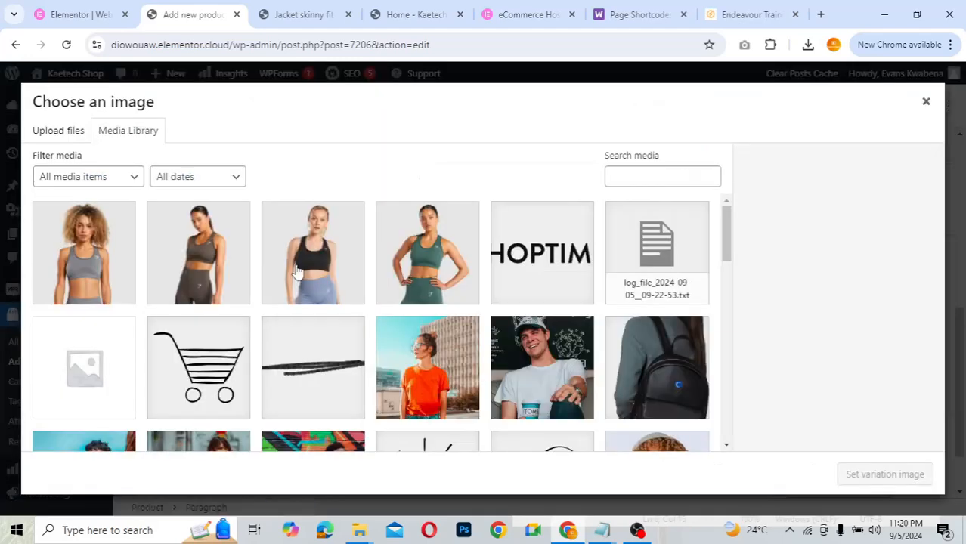
{"action": "double_click", "coordinate": [91, 274]}
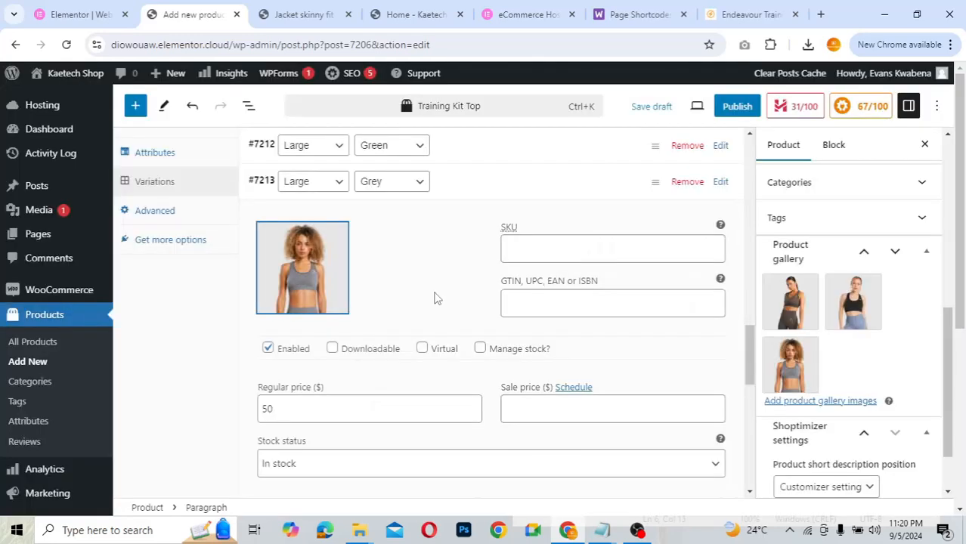
{"action": "left_click", "coordinate": [487, 189]}
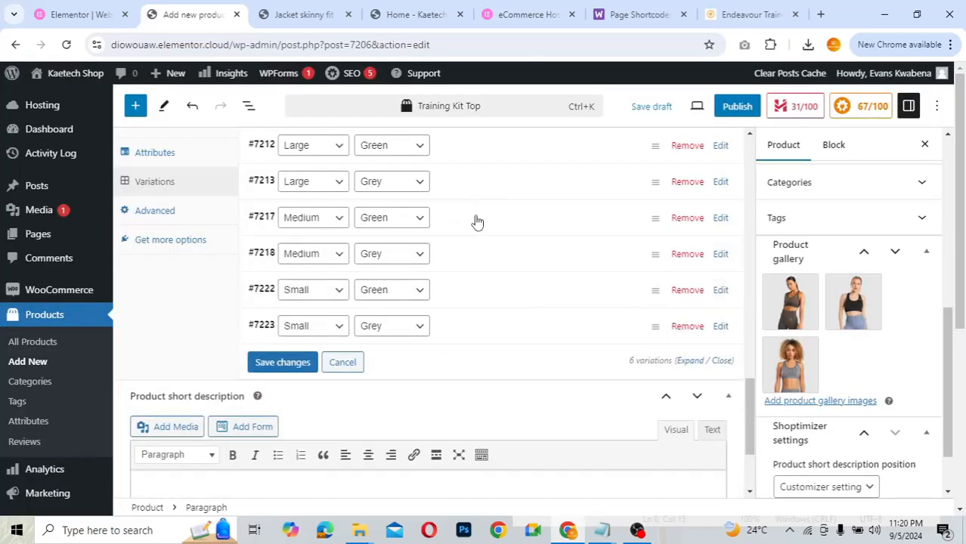
- Give variation #7217 the green training top image and #7218 the grey one
{"action": "left_click", "coordinate": [477, 221]}
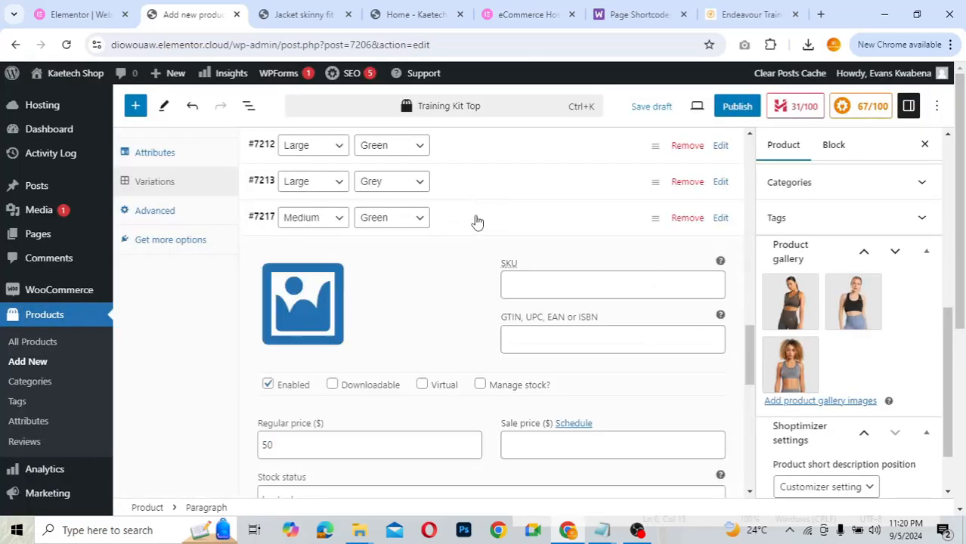
{"action": "left_click", "coordinate": [308, 310]}
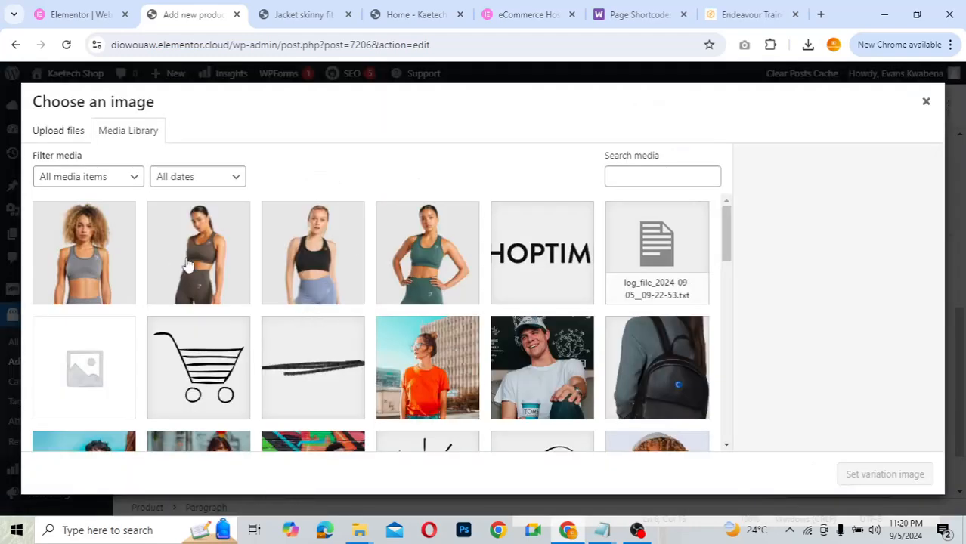
{"action": "left_click", "coordinate": [434, 247]}
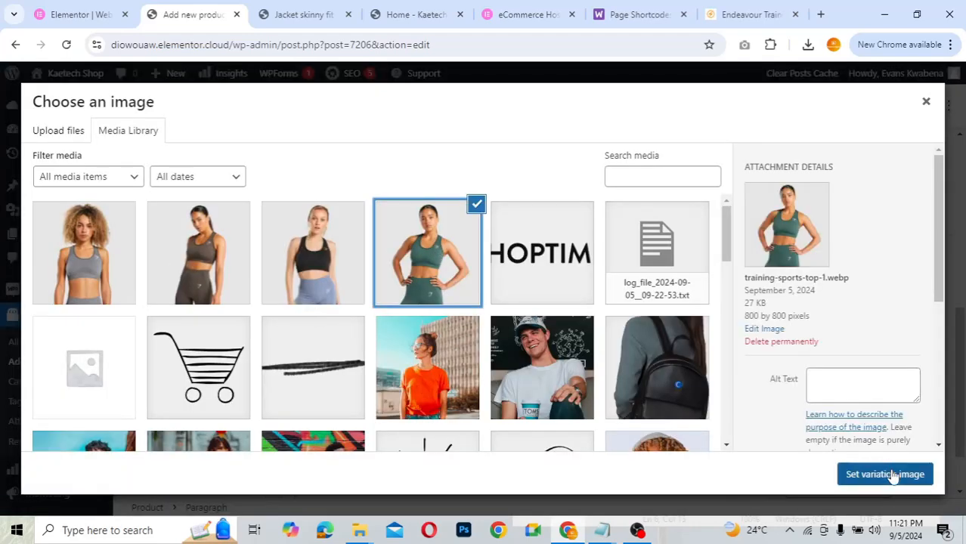
{"action": "left_click", "coordinate": [893, 474]}
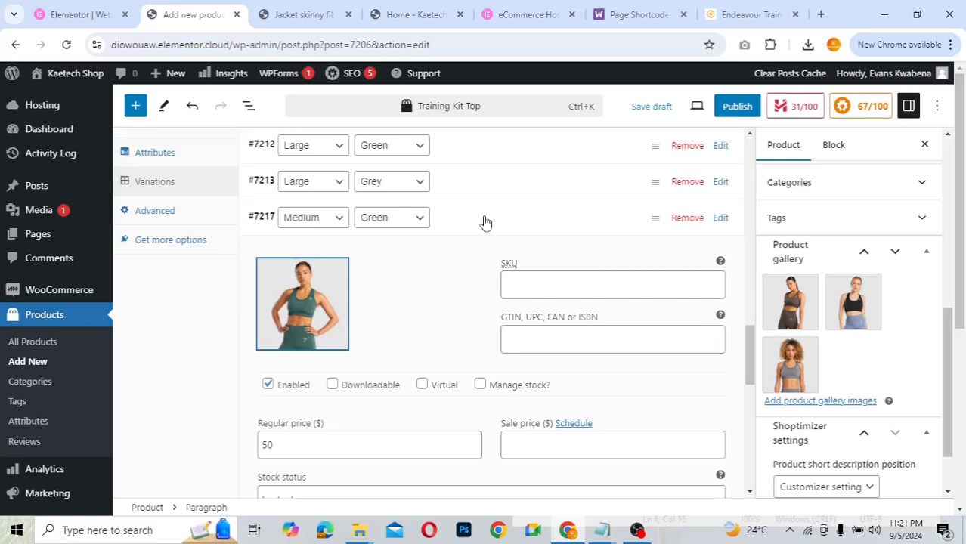
{"action": "left_click", "coordinate": [484, 224]}
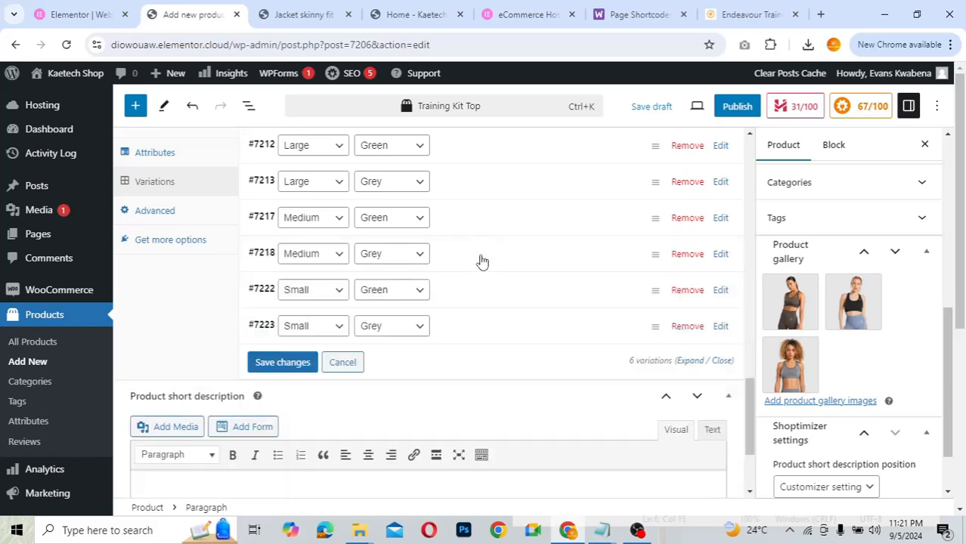
{"action": "left_click", "coordinate": [482, 261]}
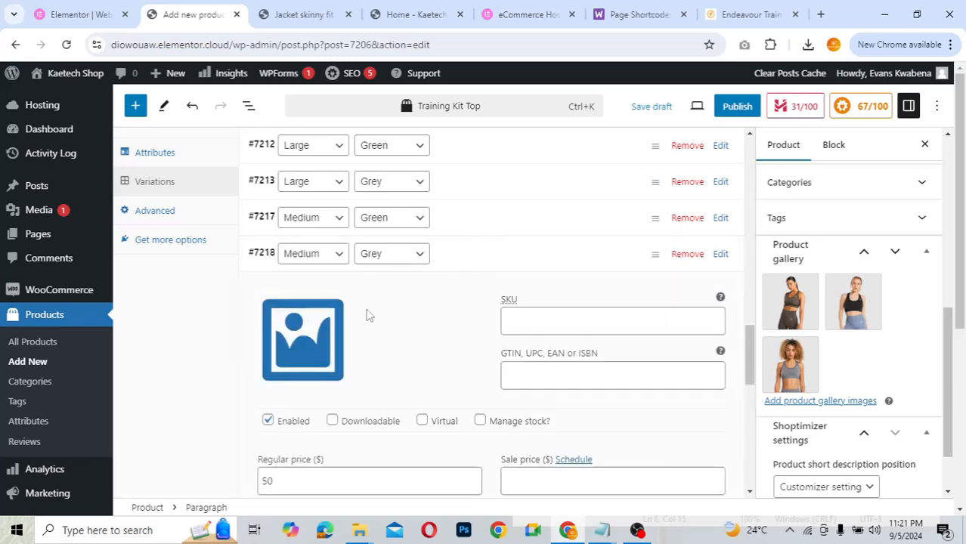
{"action": "left_click", "coordinate": [300, 347]}
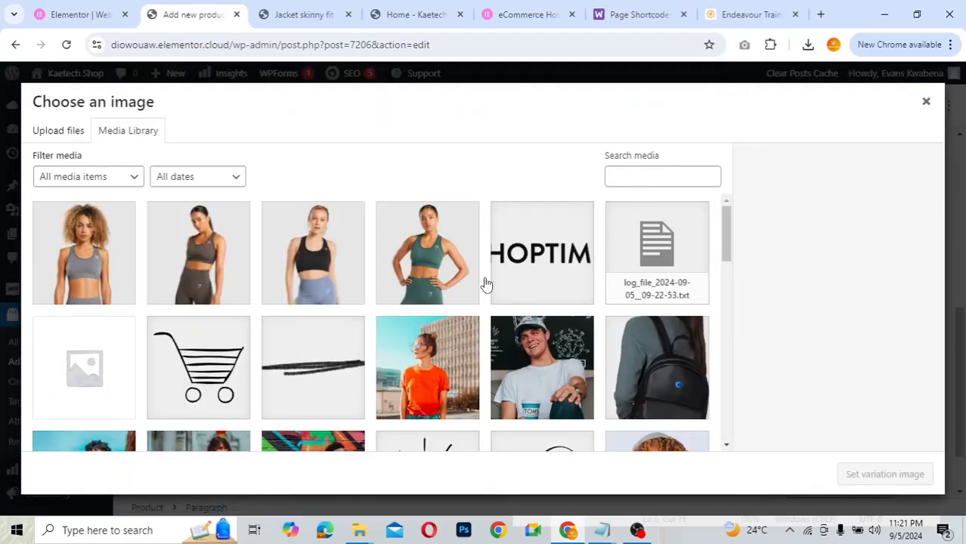
{"action": "left_click", "coordinate": [111, 254]}
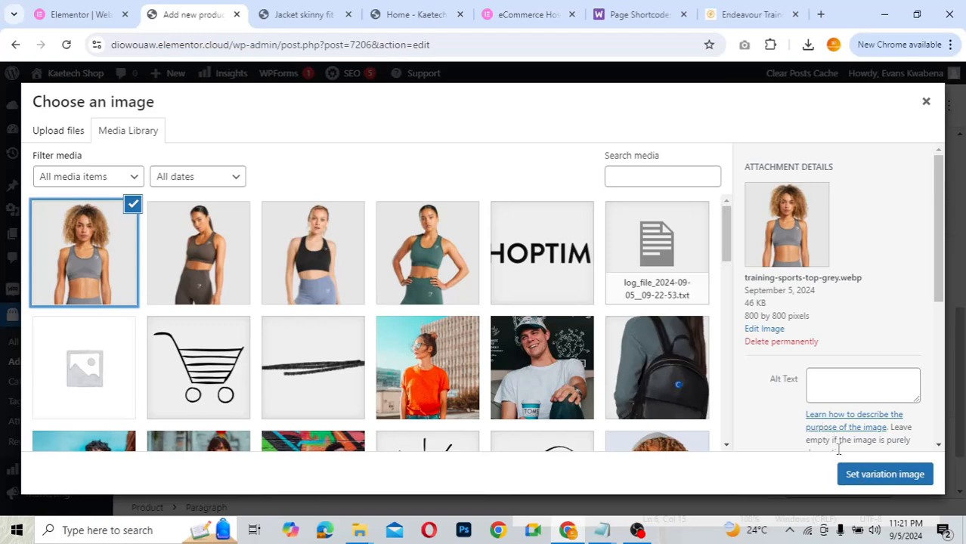
{"action": "left_click", "coordinate": [864, 475]}
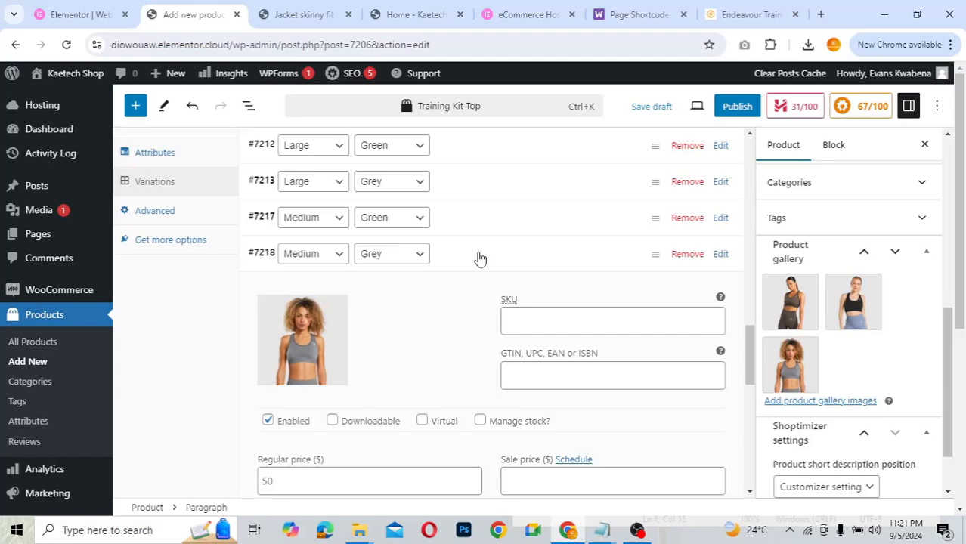
{"action": "left_click", "coordinate": [479, 258]}
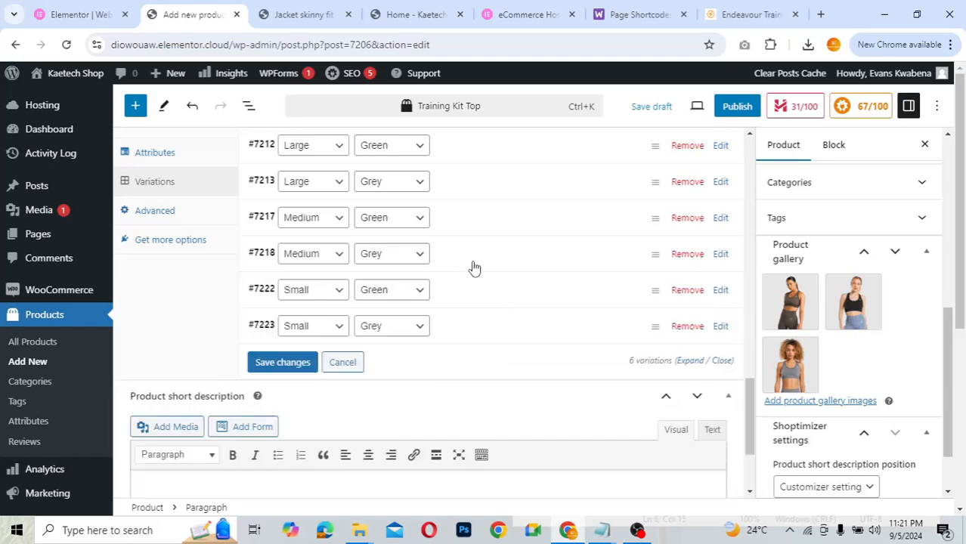
- Assign the green top to Small Green and the grey top to Small Grey, then save changes
{"action": "left_click", "coordinate": [431, 331]}
{"action": "left_click", "coordinate": [314, 368]}
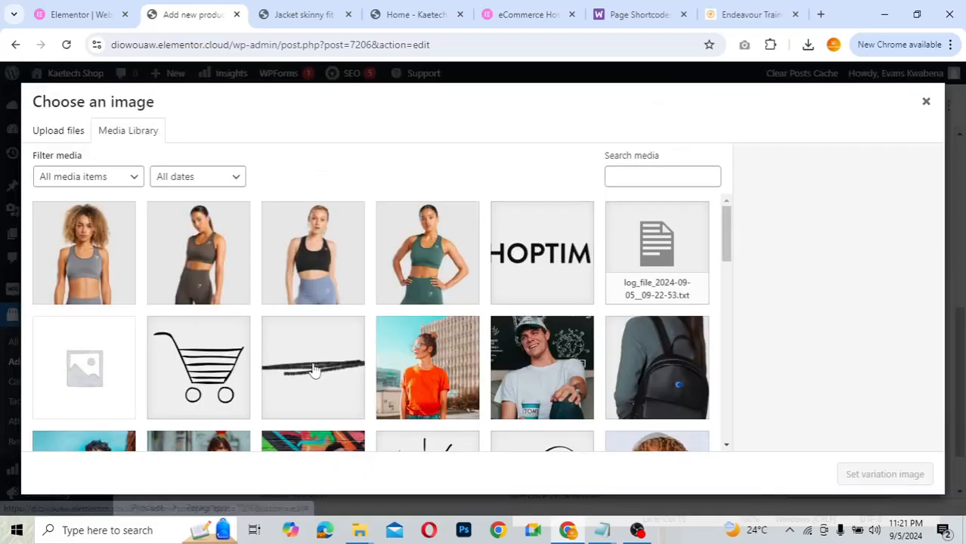
{"action": "left_click", "coordinate": [426, 281]}
{"action": "left_click", "coordinate": [884, 473]}
{"action": "left_click", "coordinate": [463, 301]}
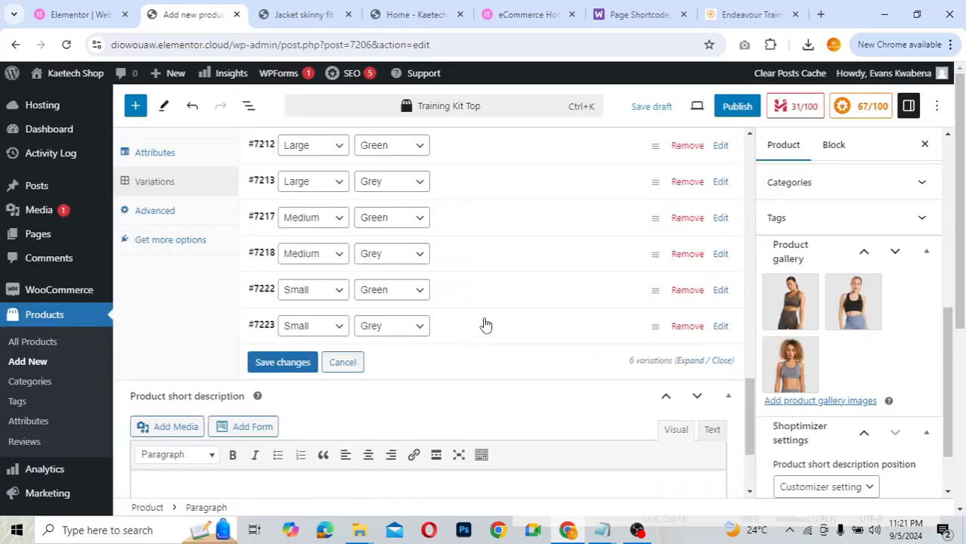
{"action": "left_click", "coordinate": [484, 325]}
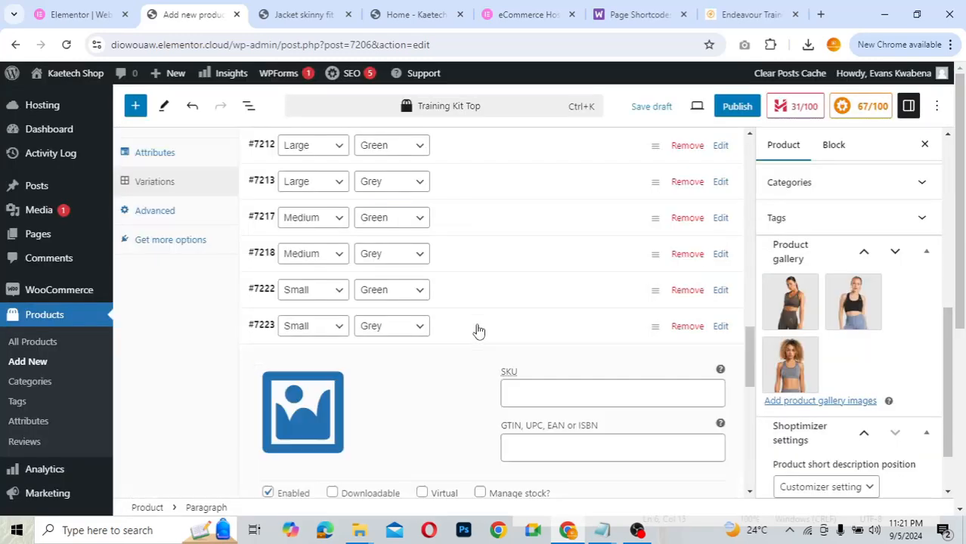
{"action": "left_click", "coordinate": [315, 402]}
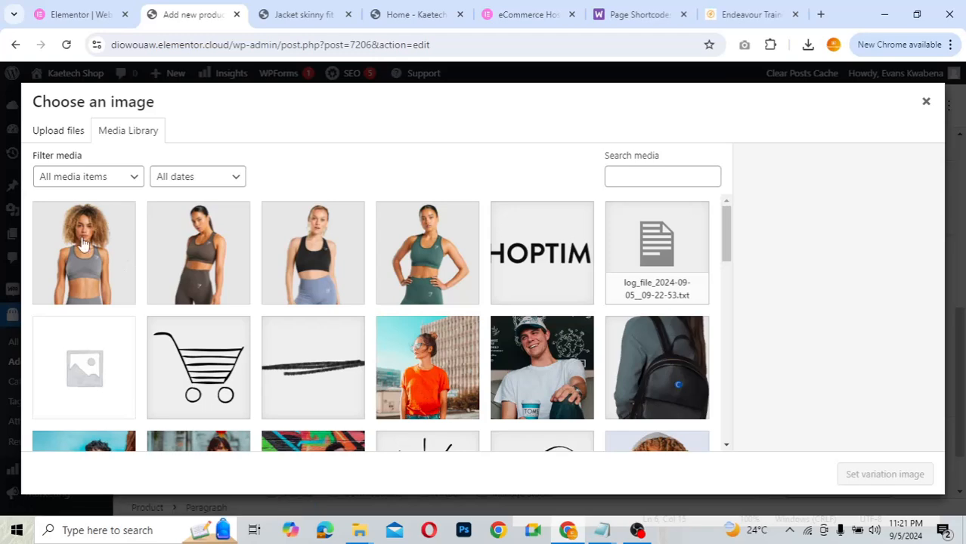
{"action": "left_click", "coordinate": [83, 245]}
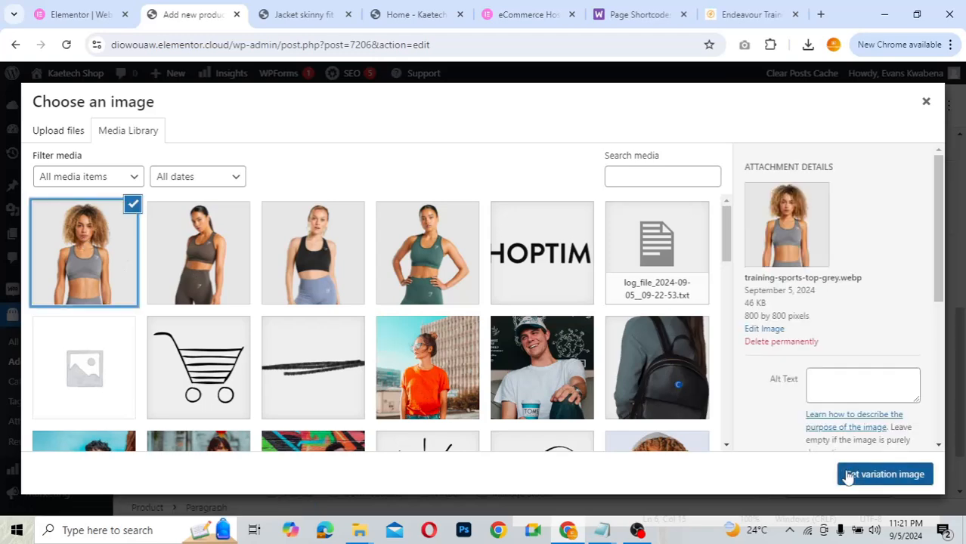
{"action": "left_click", "coordinate": [847, 473]}
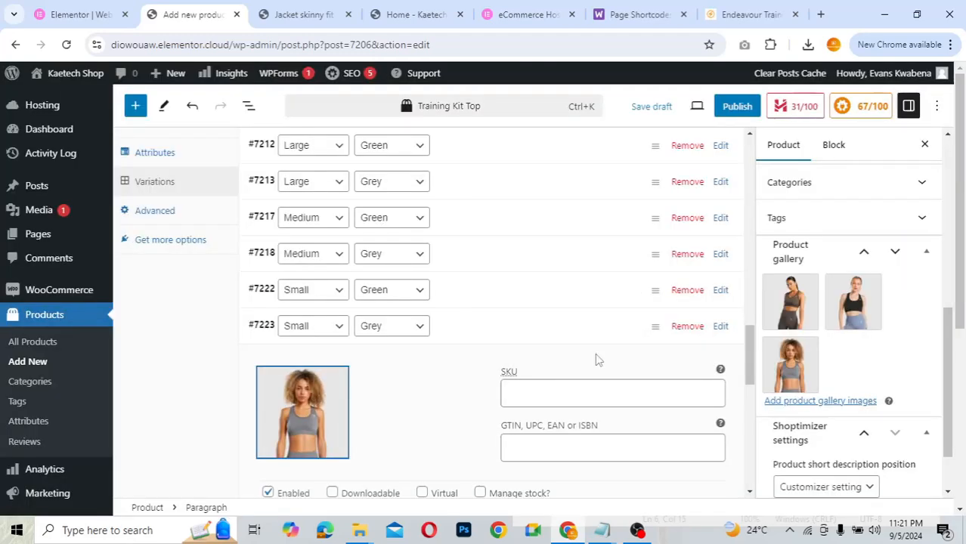
{"action": "left_click", "coordinate": [535, 335]}
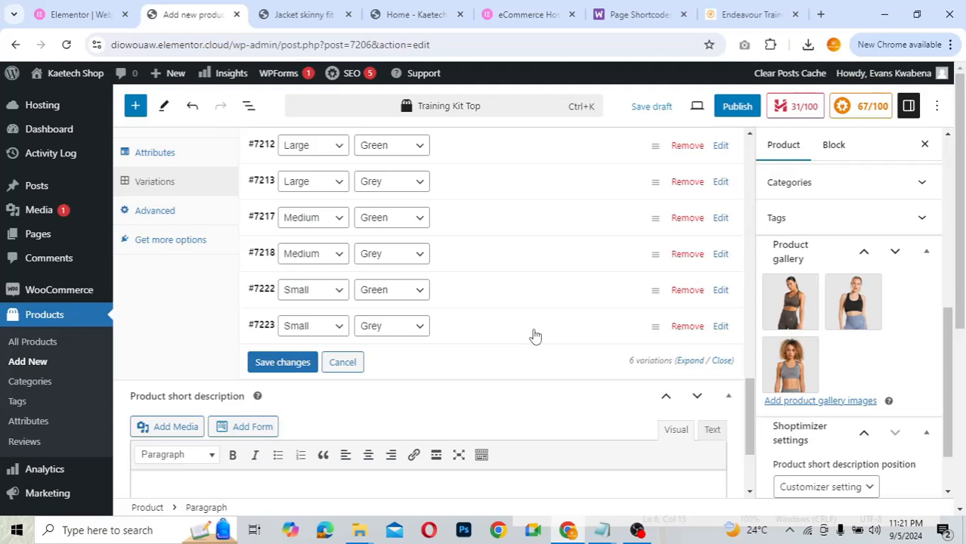
{"action": "left_click", "coordinate": [285, 367]}
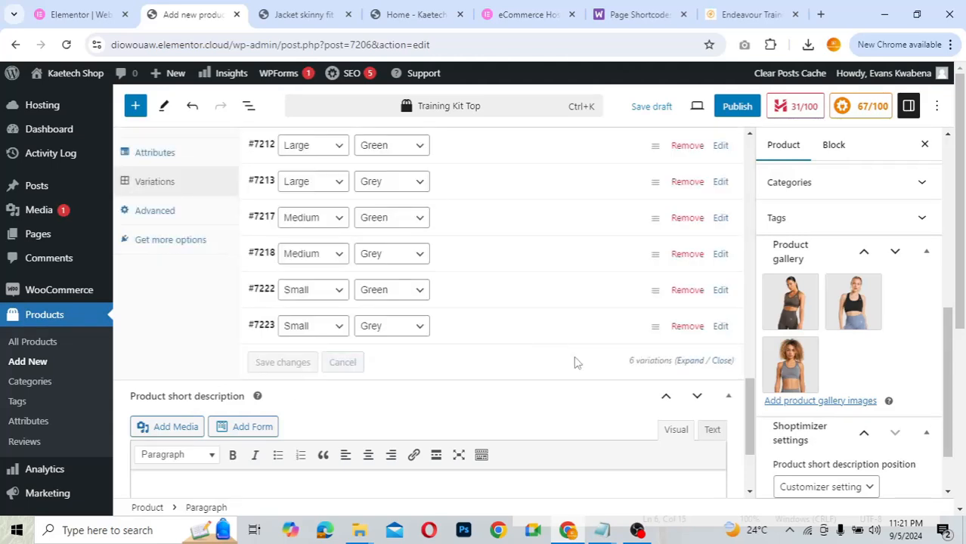
- Keep Training Kit Top's shipping class set to No shipping class
{"action": "scroll", "coordinate": [573, 349], "scroll_direction": "up", "scroll_amount": 4}
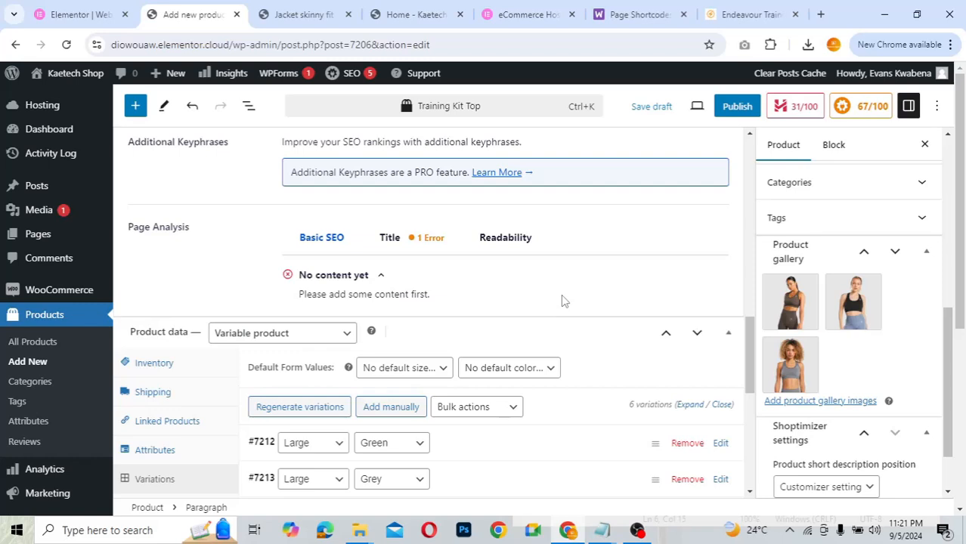
{"action": "scroll", "coordinate": [562, 301], "scroll_direction": "down", "scroll_amount": 3}
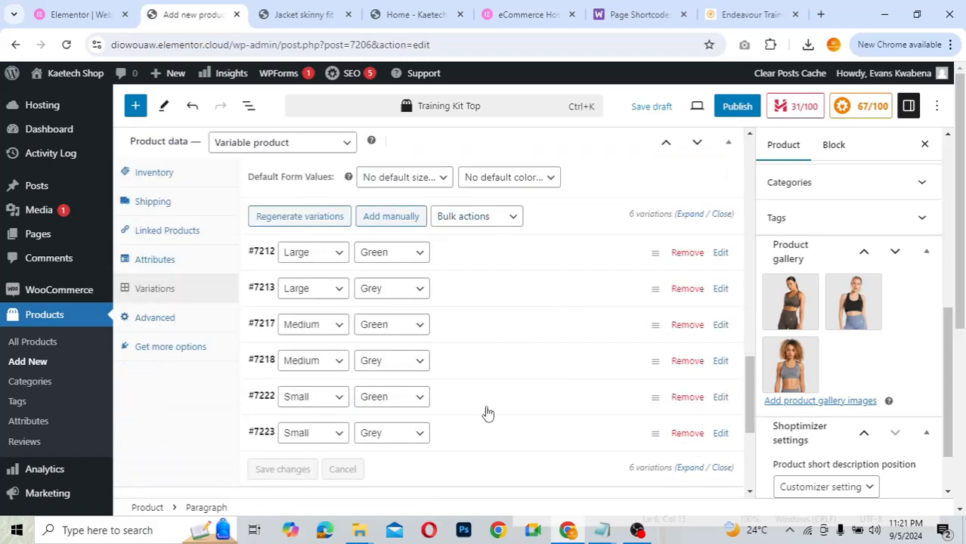
{"action": "left_click", "coordinate": [163, 210]}
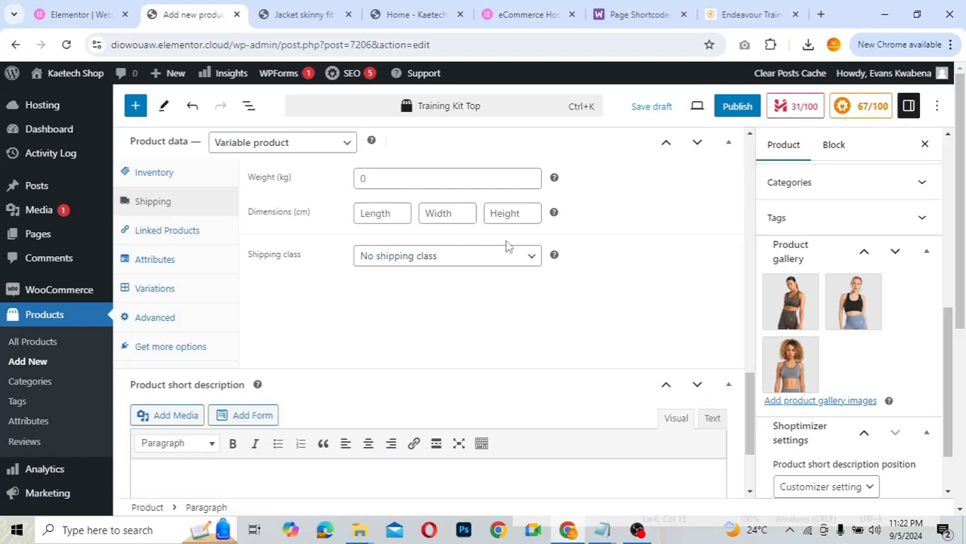
{"action": "left_click", "coordinate": [433, 259]}
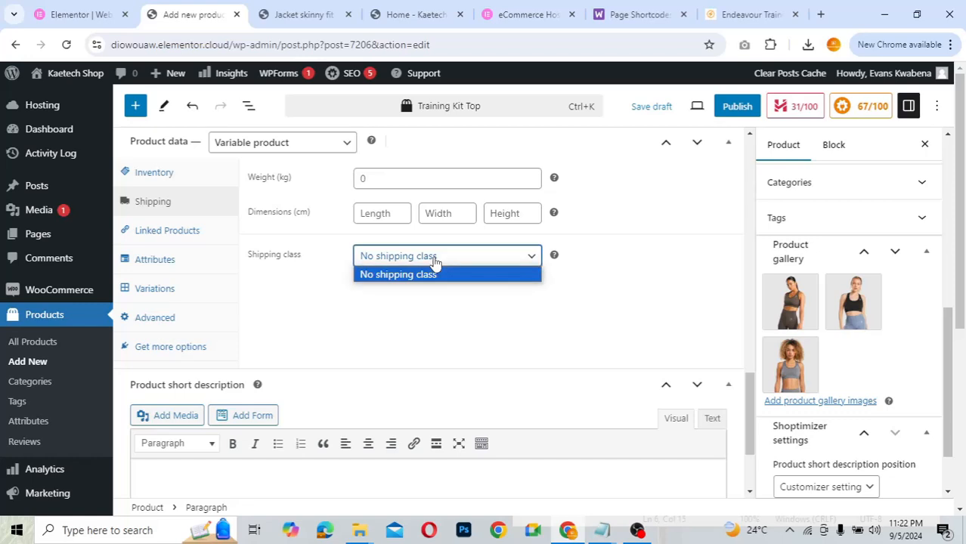
{"action": "left_click", "coordinate": [424, 258]}
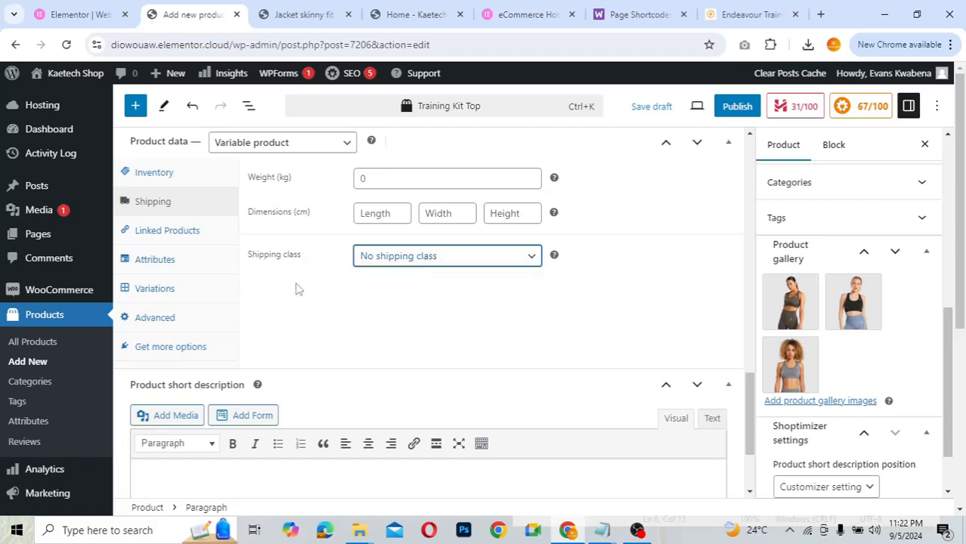
- Review the Advanced settings (menu order 0, reviews enabled) and focus the short description editor
{"action": "left_click", "coordinate": [163, 322]}
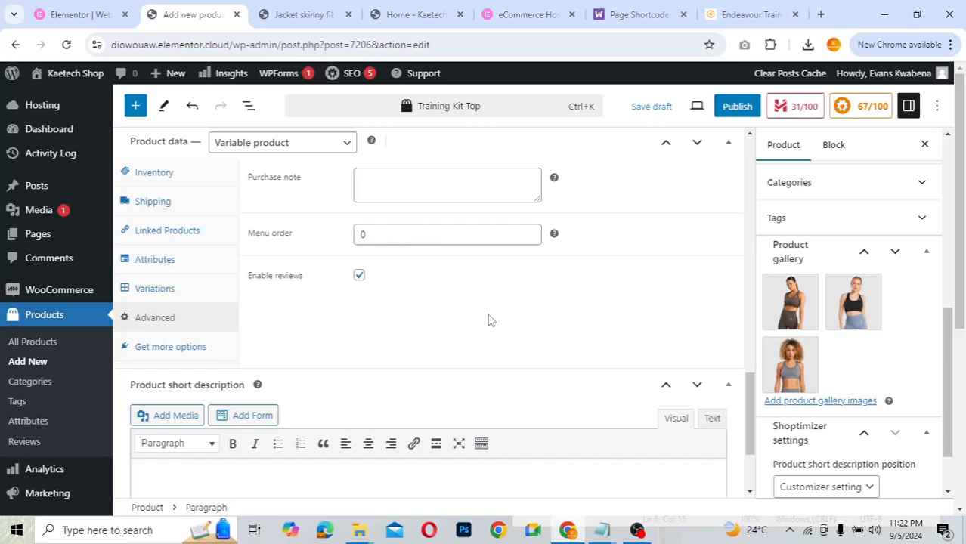
{"action": "scroll", "coordinate": [489, 320], "scroll_direction": "down", "scroll_amount": 2}
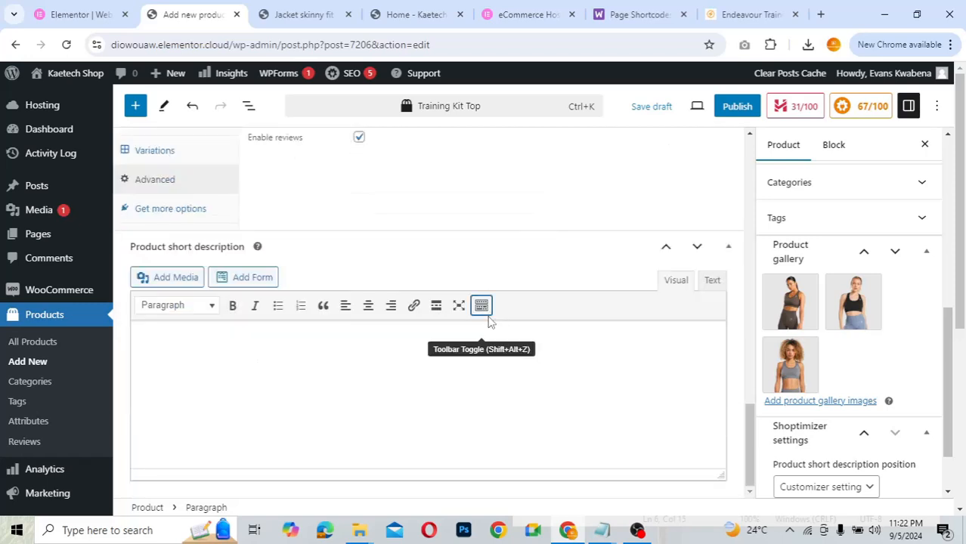
{"action": "left_click", "coordinate": [324, 353]}
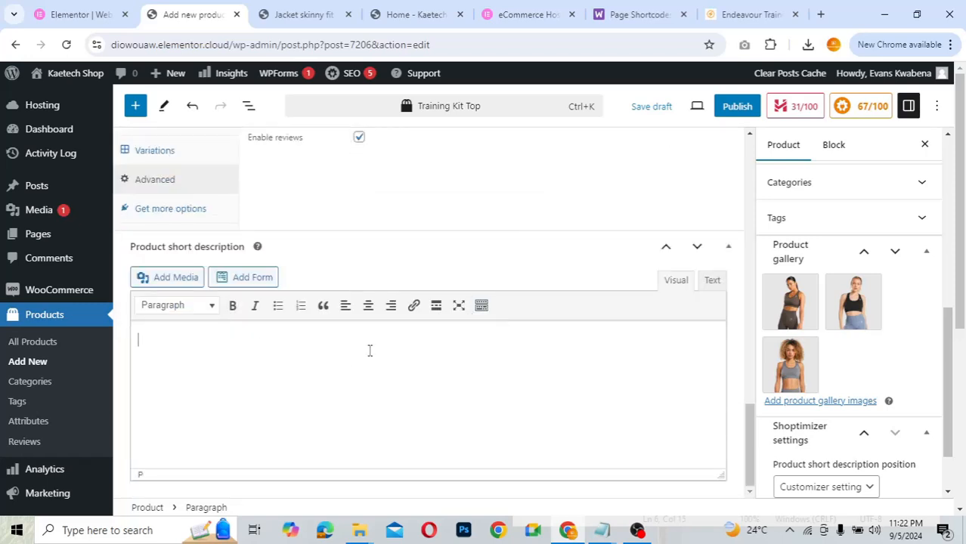
- Search 'lorem ipsum' in a new tab and open the lipsum.com result
{"action": "left_click", "coordinate": [821, 15]}
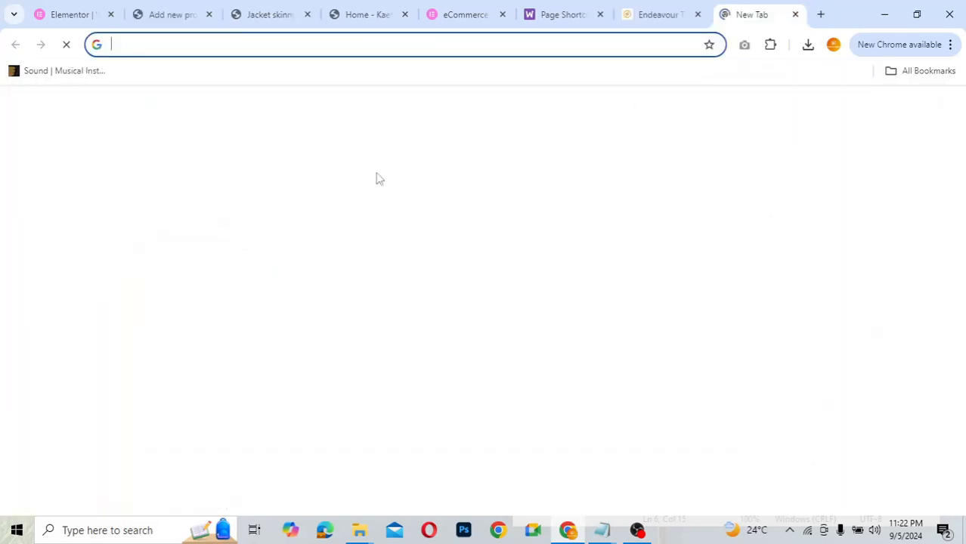
{"action": "type", "text": "lorem"}
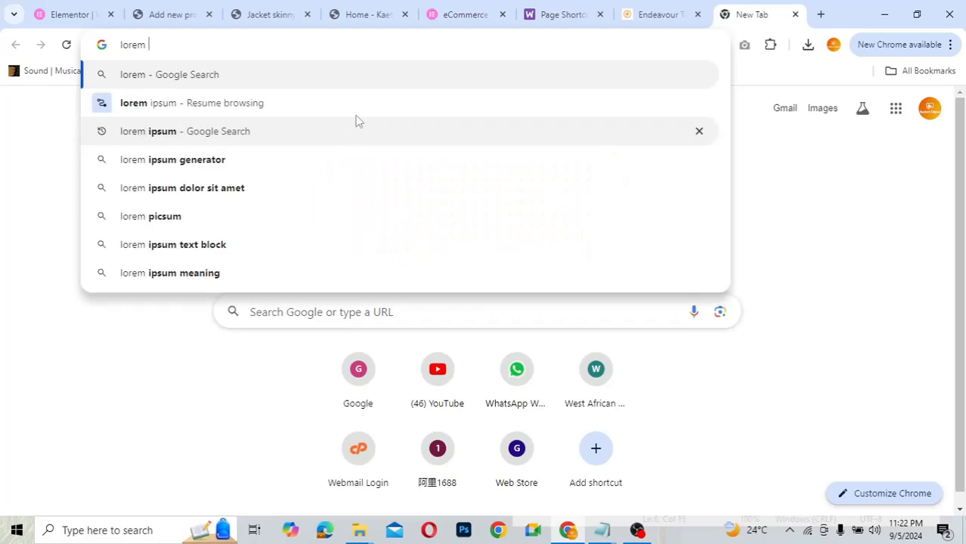
{"action": "key", "text": "Escape"}
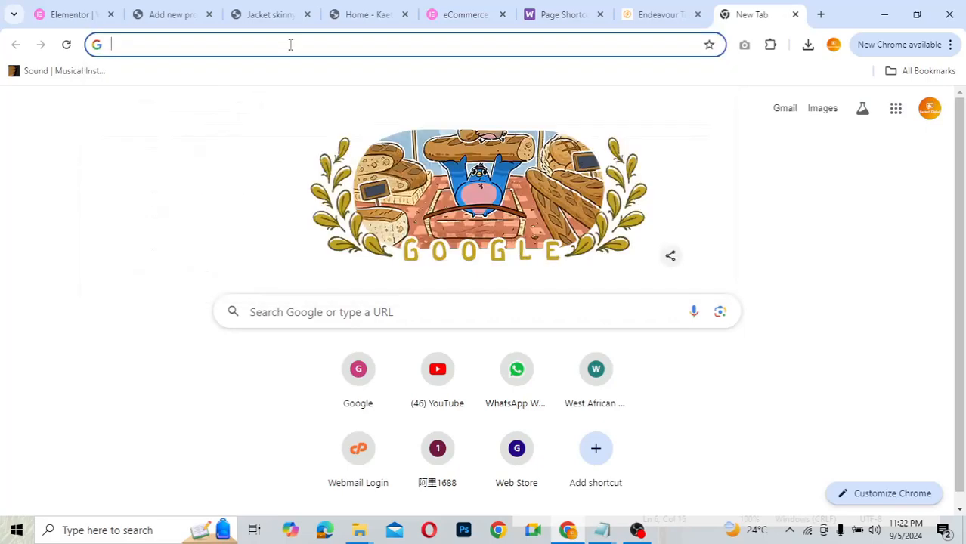
{"action": "type", "text": "lore"}
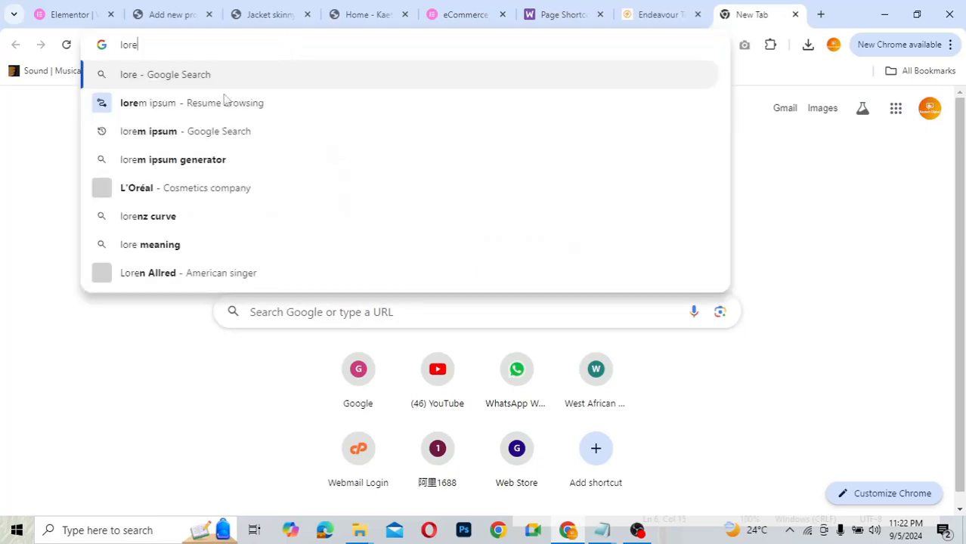
{"action": "type", "text": "m ipsum"}
{"action": "key", "text": "Escape"}
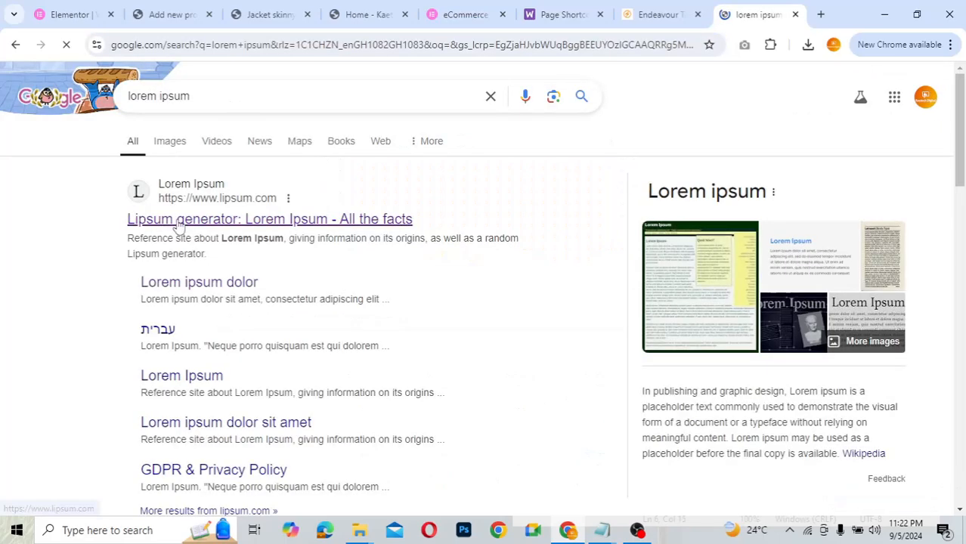
{"action": "left_click", "coordinate": [178, 221]}
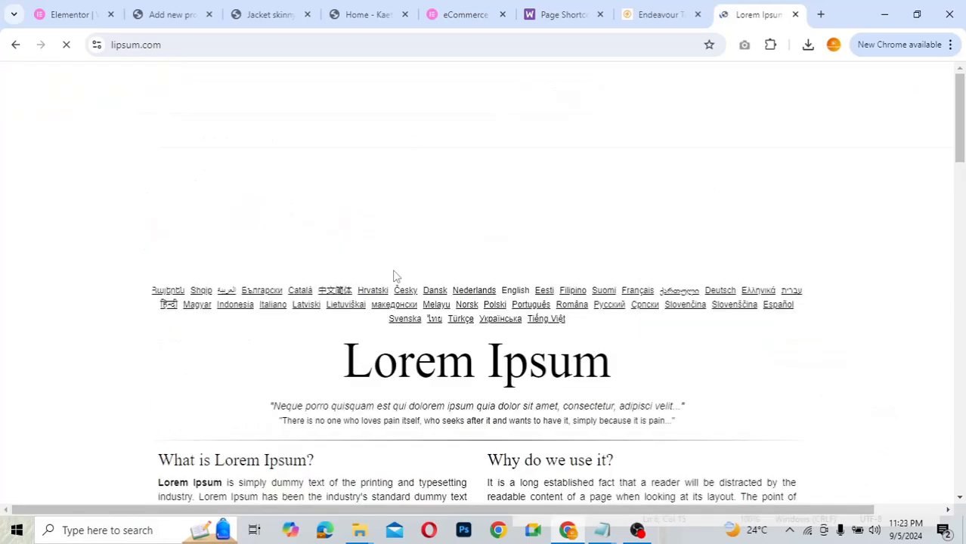
- Select the 'Lorem Ipsum has been…' passage on lipsum.com for copying
{"action": "scroll", "coordinate": [393, 276], "scroll_direction": "down", "scroll_amount": 2}
{"action": "scroll", "coordinate": [393, 276], "scroll_direction": "down", "scroll_amount": 3}
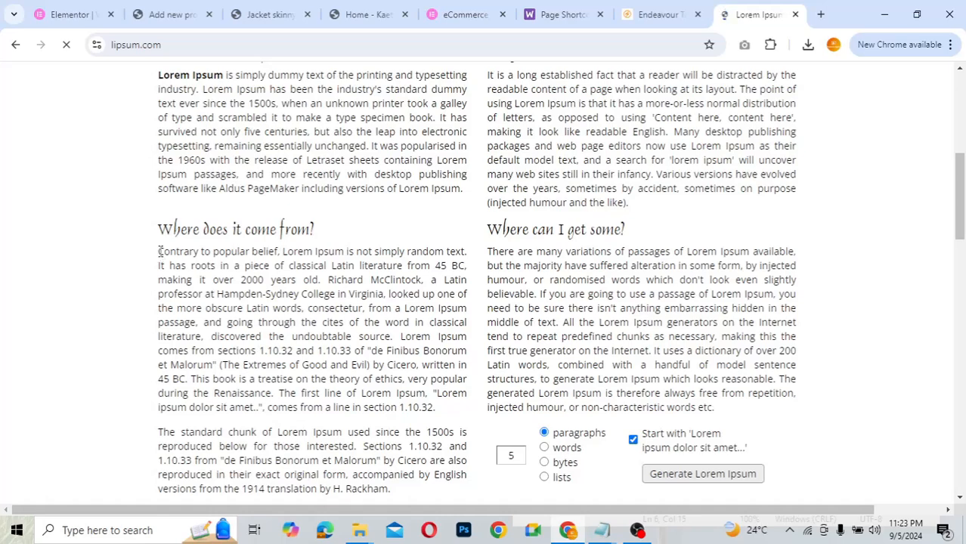
{"action": "left_click_drag", "start_coordinate": [158, 252], "coordinate": [251, 295]}
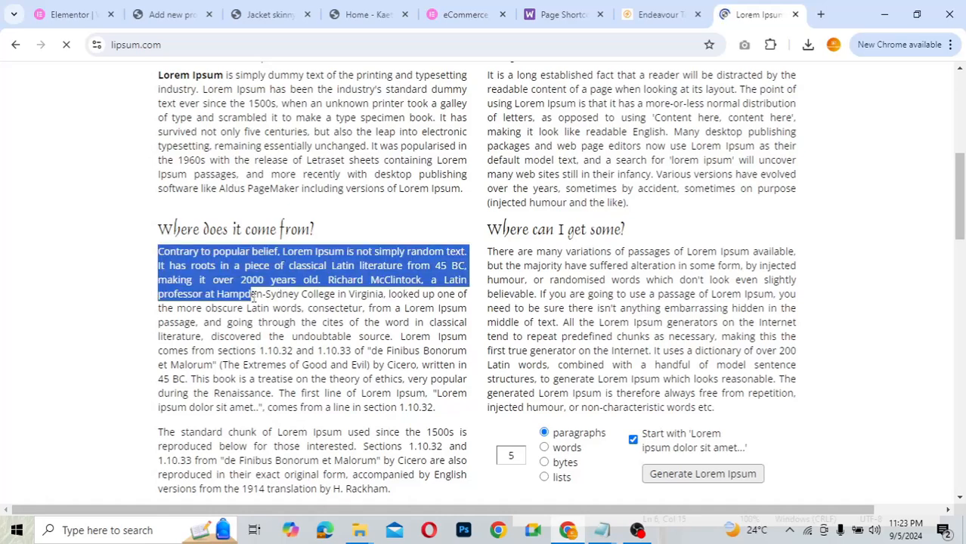
{"action": "left_click", "coordinate": [213, 151]}
{"action": "scroll", "coordinate": [181, 259], "scroll_direction": "up", "scroll_amount": 2}
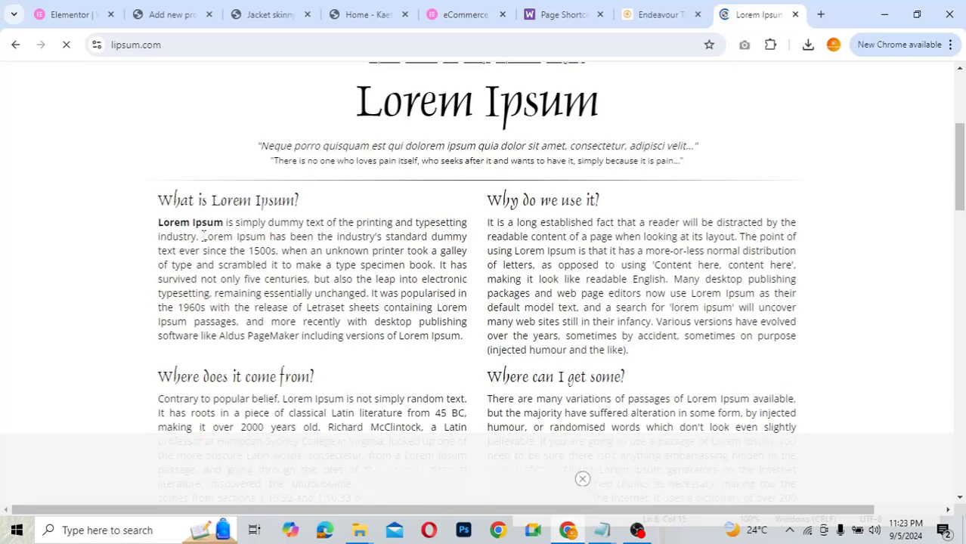
{"action": "left_click_drag", "start_coordinate": [203, 236], "coordinate": [465, 345]}
{"action": "key", "text": "ctrl+c"}
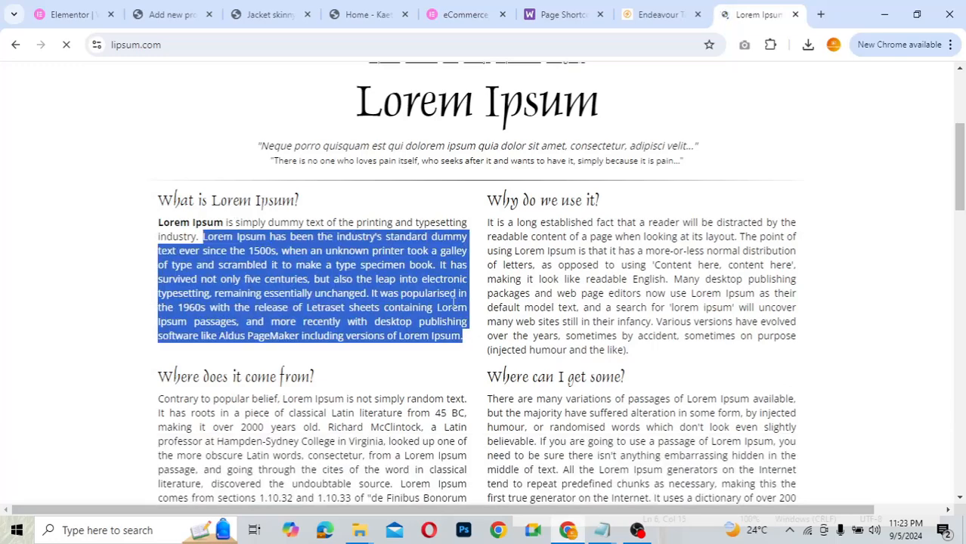
- Paste the Lorem Ipsum text as the short description, trimmed to end '…make a type specimen book.'
{"action": "left_click", "coordinate": [169, 15]}
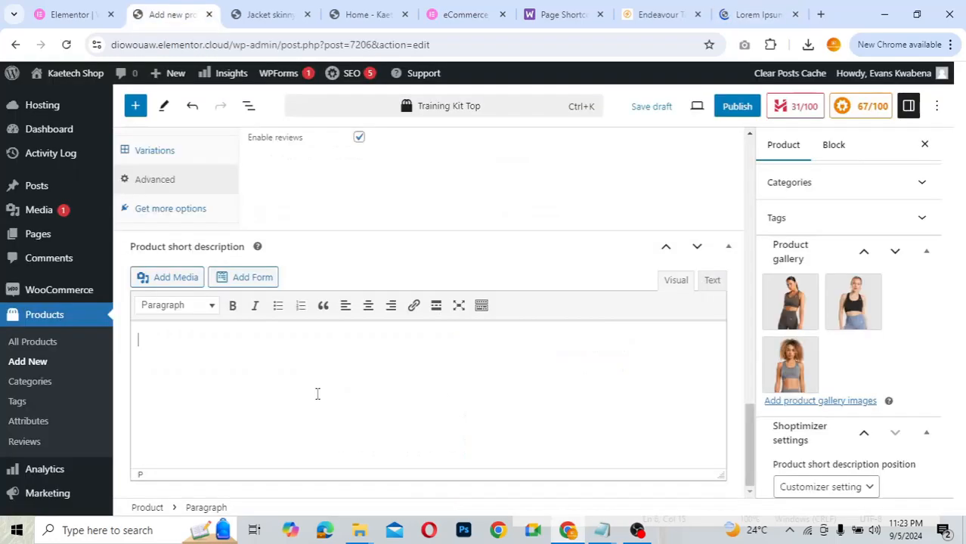
{"action": "key", "text": "ctrl+v"}
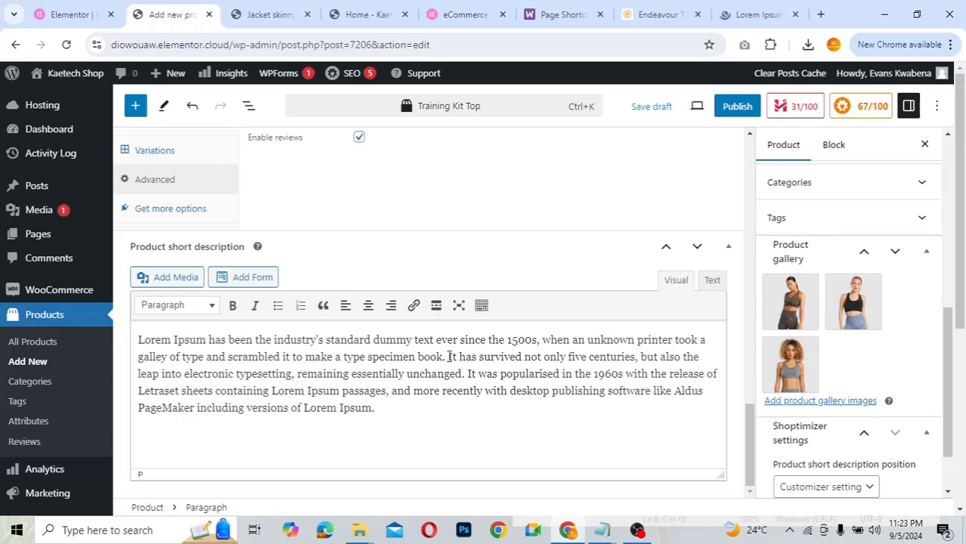
{"action": "left_click_drag", "start_coordinate": [449, 355], "coordinate": [487, 441]}
{"action": "key", "text": "BackSpace"}
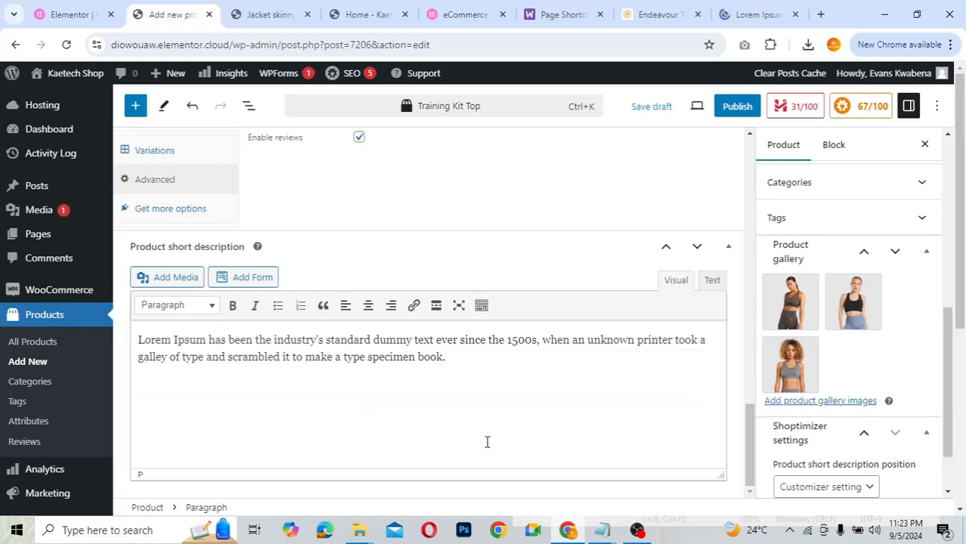
{"action": "scroll", "coordinate": [487, 442], "scroll_direction": "up", "scroll_amount": 1}
{"action": "scroll", "coordinate": [487, 442], "scroll_direction": "down", "scroll_amount": 5}
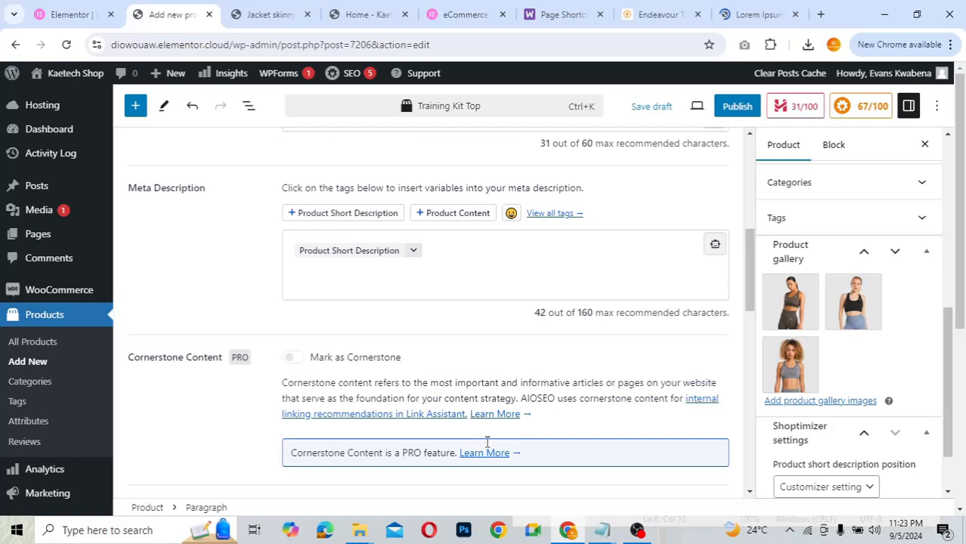
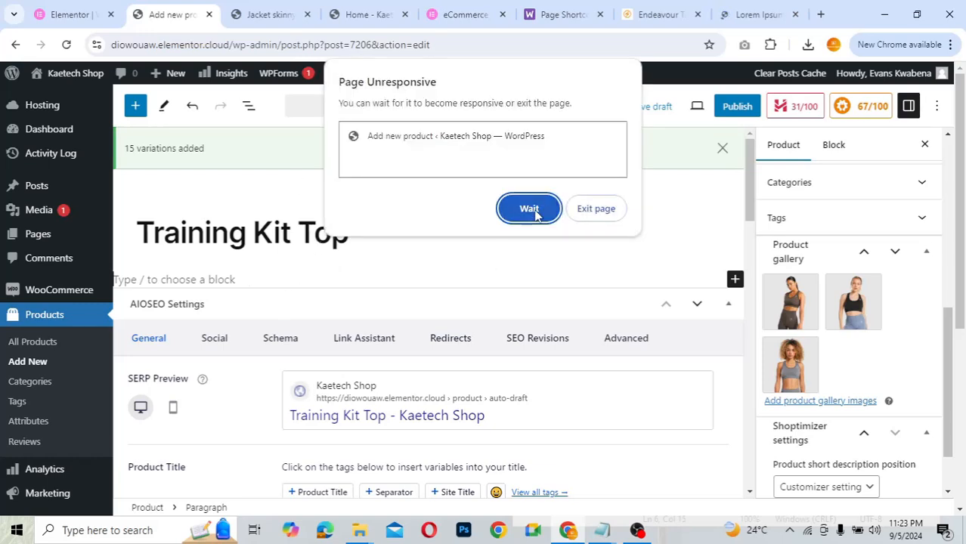
- Let the unresponsive editor finish loading, then paste the Lorem Ipsum text twice into the description
{"action": "left_click", "coordinate": [536, 210]}
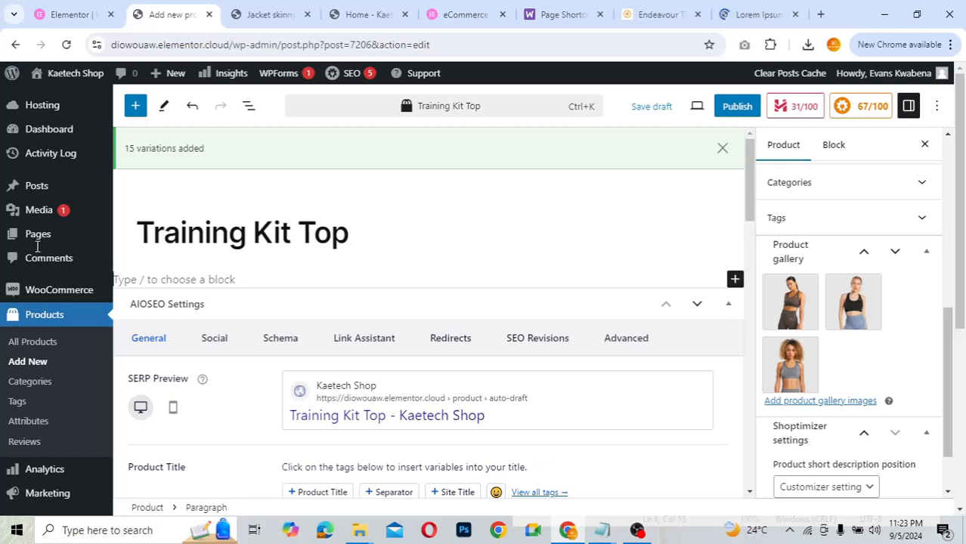
{"action": "type", "text": "Lorem Ipsum has been the industry's standard dummy text ever since the 1500s, when an unknown printer took a galley of type and scrambled it to make a type specimen book. It has survived not only five centuries, but also the leap into electronic typesetting, remaining essentially unchanged. It was popularised in the 1960s with the release of Letraset sheets containing Lorem Ipsum passages, and more recently with desktop publishing software like Aldus PageMaker including versions of Lorem Ipsum."}
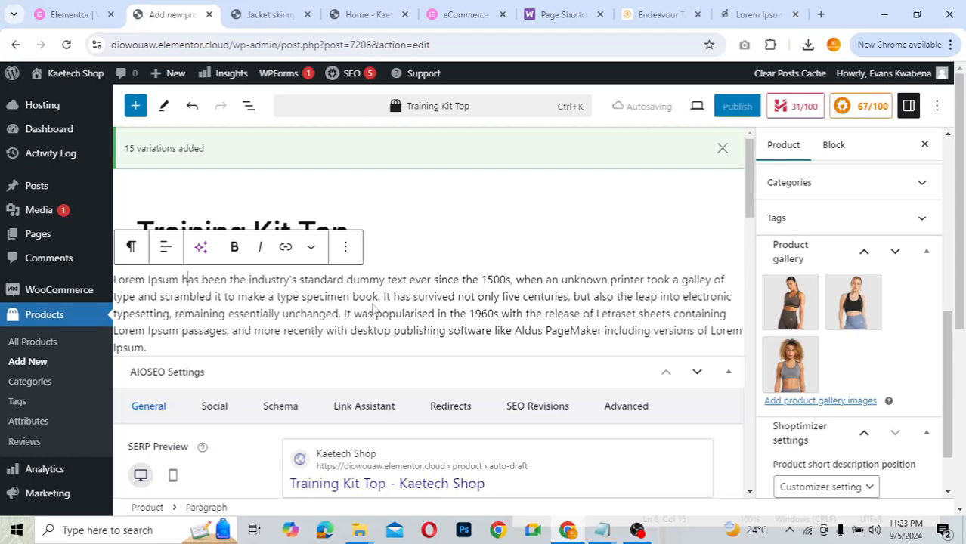
{"action": "left_click", "coordinate": [230, 349]}
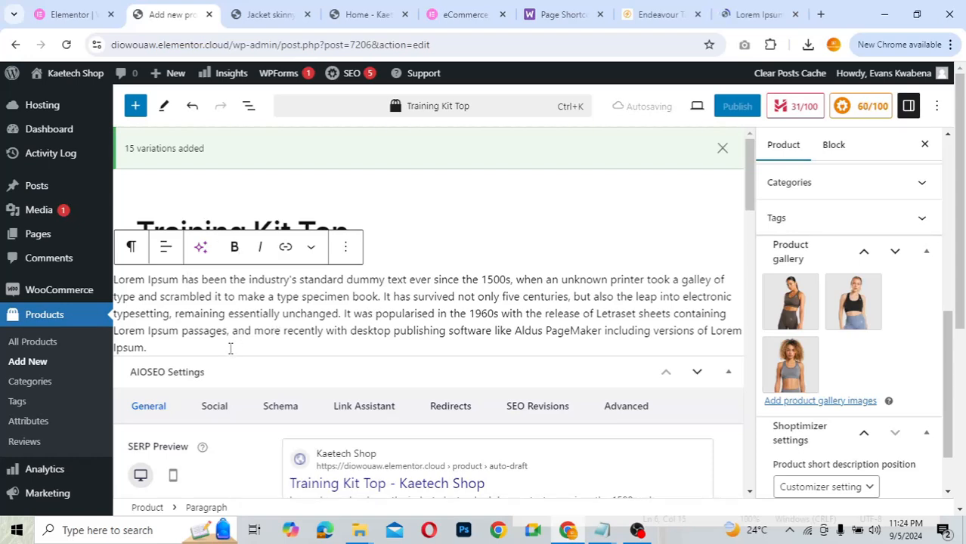
{"action": "type", "text": "Lorem Ipsum has been the industry's standard dummy text ever since the 1500s, when an unknown printer took a galley of type and scrambled it to make a type specimen book. It has survived not only five centuries, but also the leap into electronic typesetting, remaining essentially unchanged. It was popularised in the 1960s with the release of Letraset sheets containing Lorem Ipsum passages, and more recently with desktop publishing software like Aldus PageMaker including versions of Lorem Ipsum."}
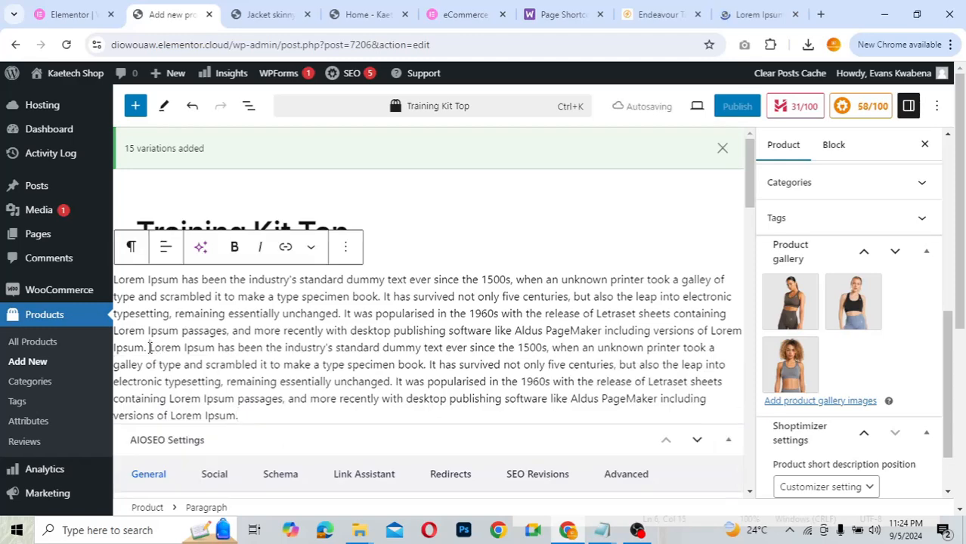
- Split the text into two paragraphs and add an empty block below them
{"action": "left_click", "coordinate": [149, 347]}
{"action": "key", "text": "Return"}
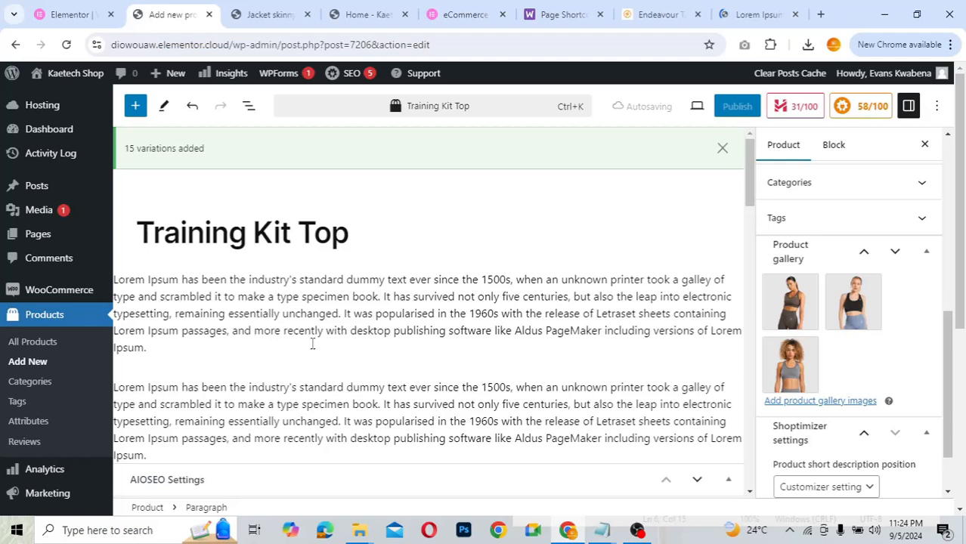
{"action": "scroll", "coordinate": [227, 452], "scroll_direction": "down", "scroll_amount": 2}
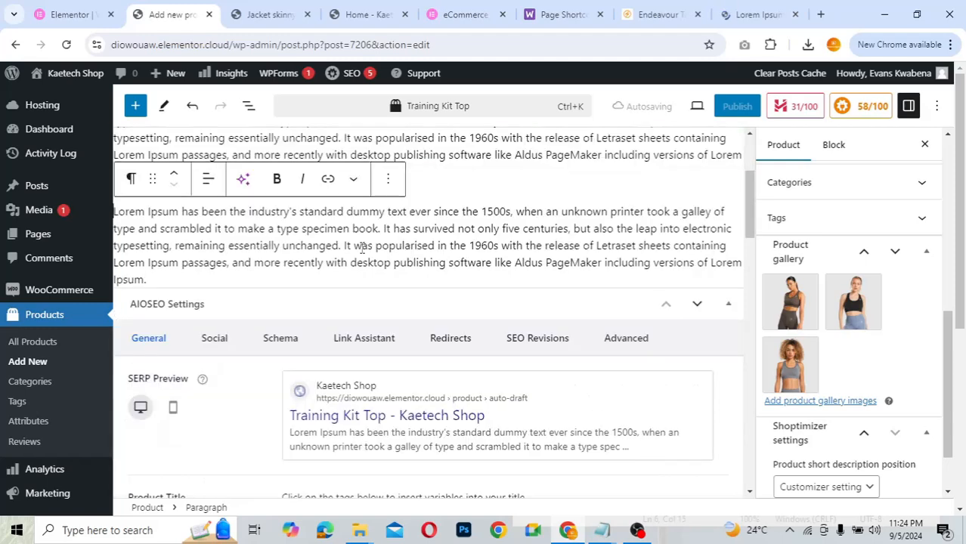
{"action": "left_click", "coordinate": [233, 278]}
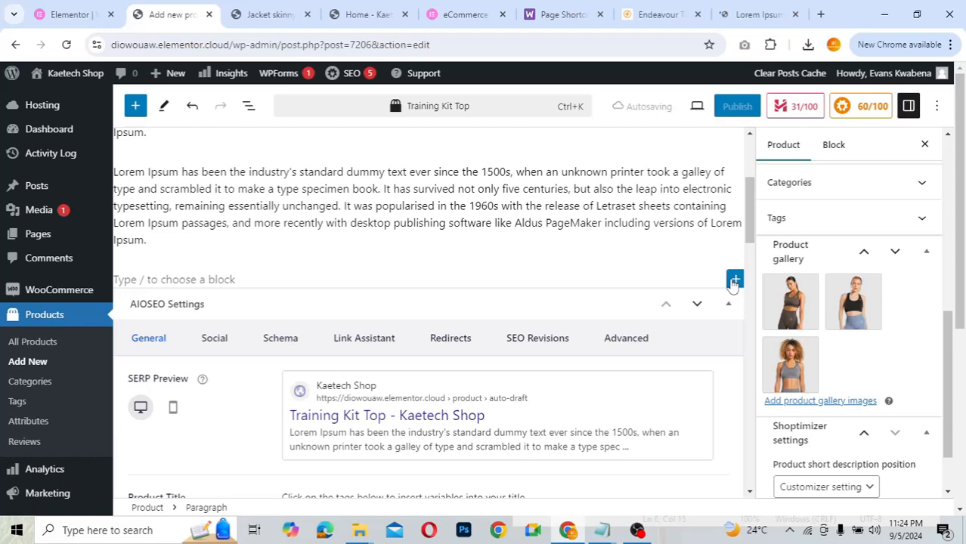
- Add an image block with the green sports top photo from the Media Library
{"action": "left_click", "coordinate": [733, 281]}
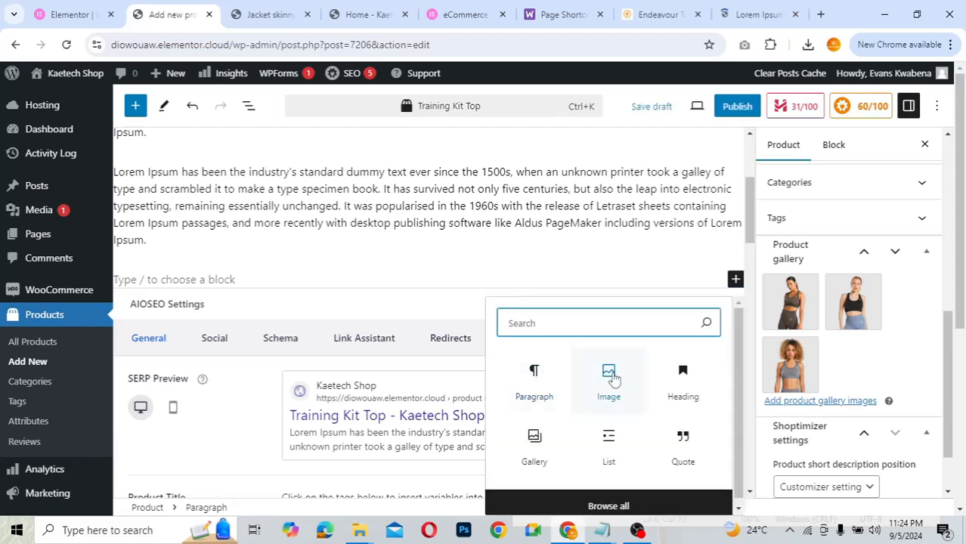
{"action": "left_click", "coordinate": [609, 378]}
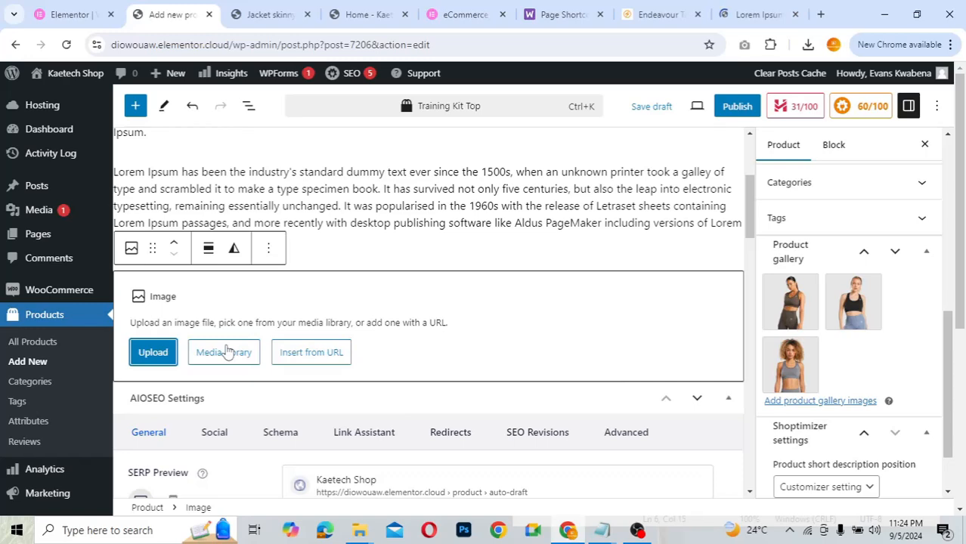
{"action": "left_click", "coordinate": [226, 352]}
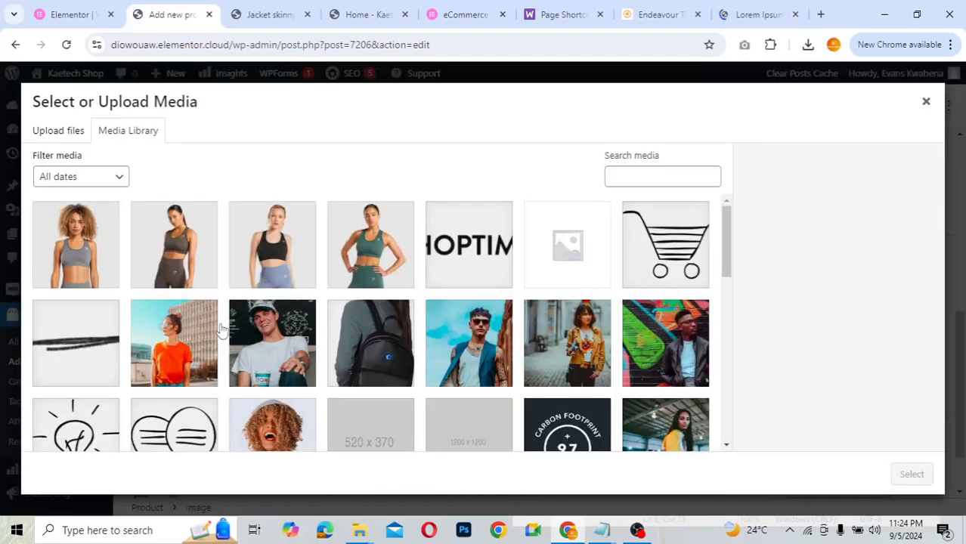
{"action": "left_click", "coordinate": [365, 269]}
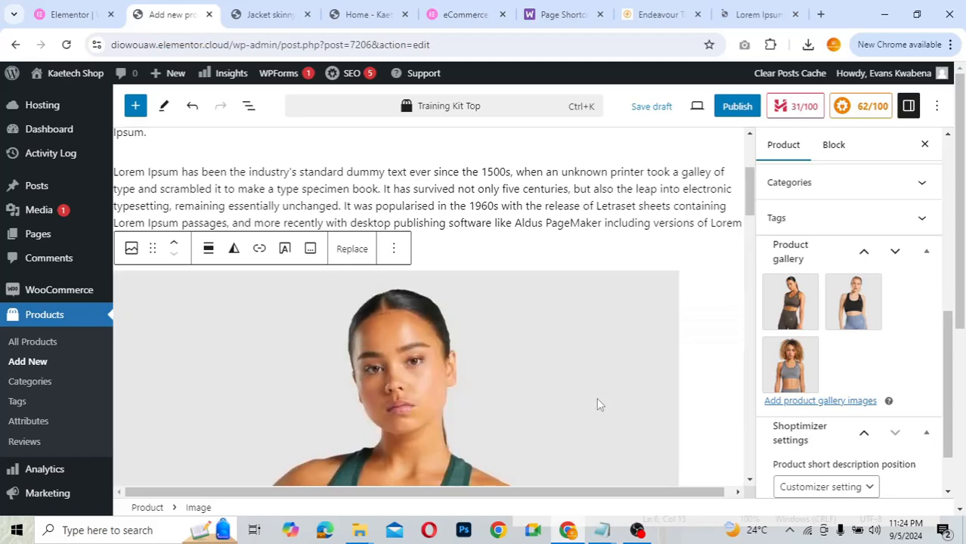
{"action": "scroll", "coordinate": [492, 373], "scroll_direction": "up", "scroll_amount": 3}
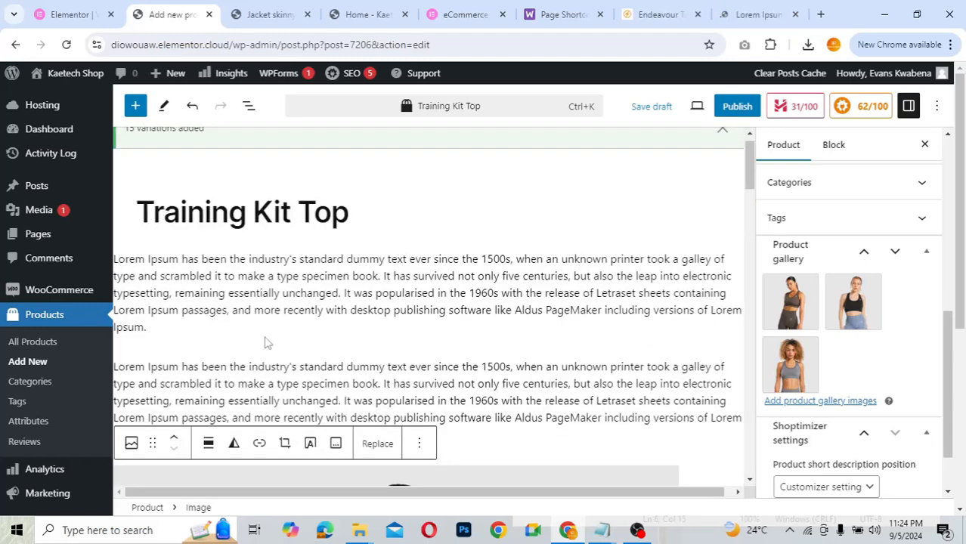
{"action": "left_click", "coordinate": [160, 353]}
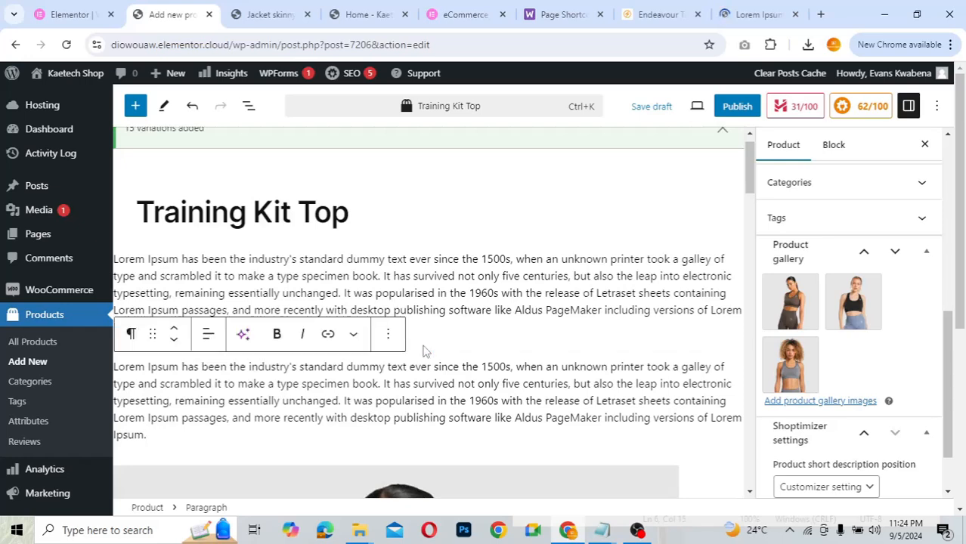
- Insert the training-sports-top-brown.webp image block between the two Lorem Ipsum paragraphs
{"action": "left_click", "coordinate": [424, 350]}
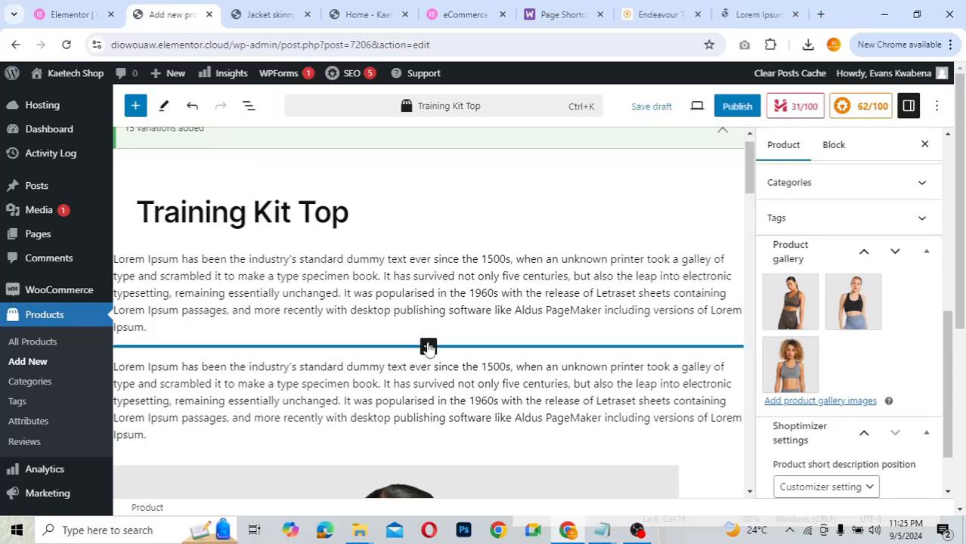
{"action": "left_click", "coordinate": [428, 347]}
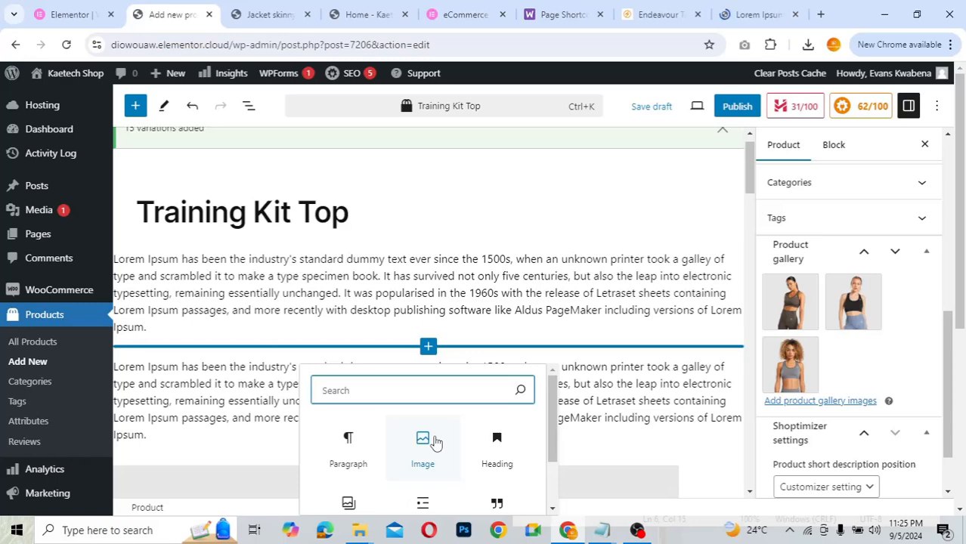
{"action": "left_click", "coordinate": [435, 443]}
{"action": "left_click", "coordinate": [229, 443]}
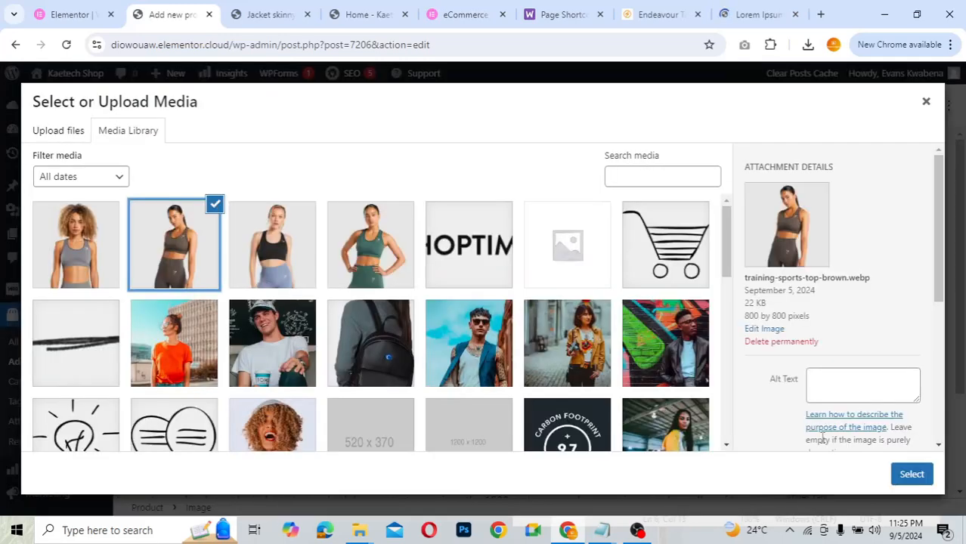
{"action": "left_click", "coordinate": [912, 476]}
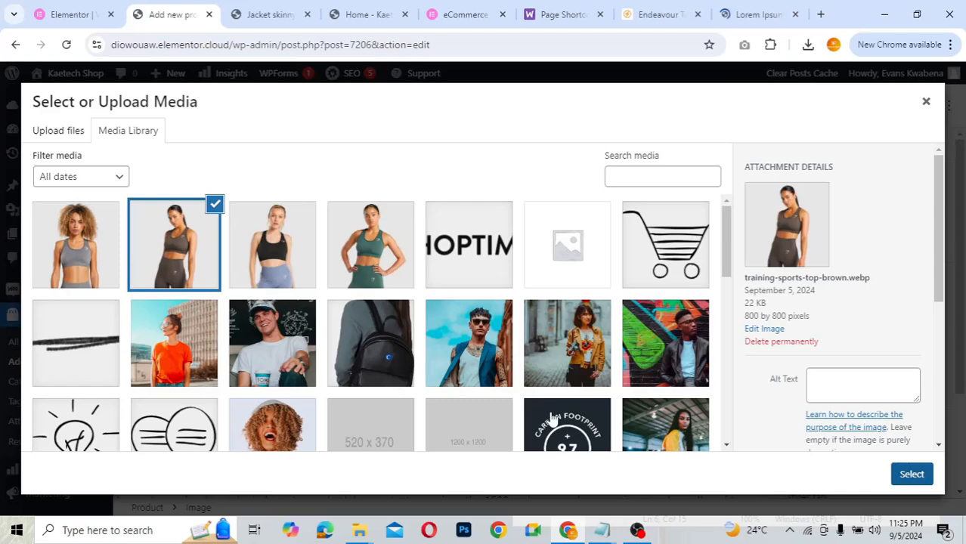
{"action": "scroll", "coordinate": [425, 358], "scroll_direction": "down", "scroll_amount": 6}
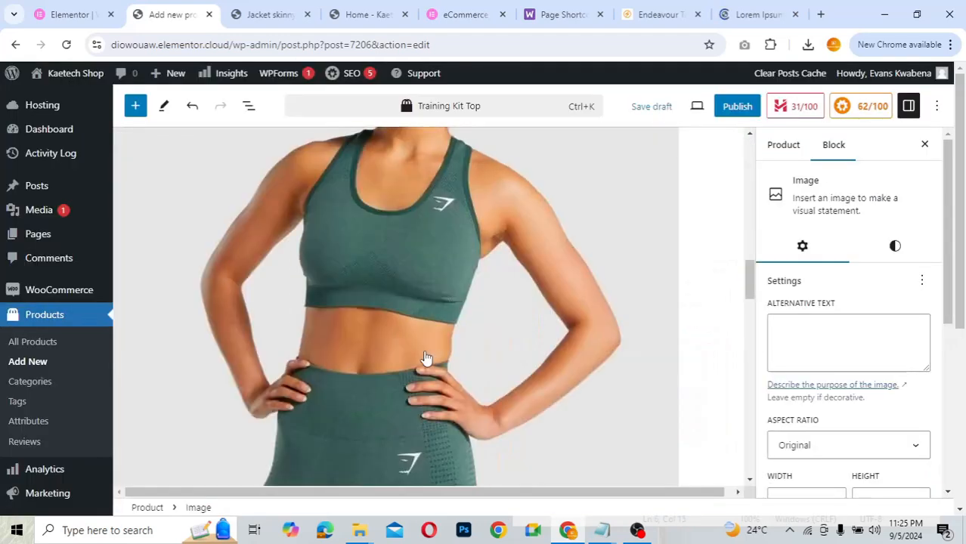
{"action": "scroll", "coordinate": [425, 358], "scroll_direction": "down", "scroll_amount": 4}
{"action": "scroll", "coordinate": [425, 358], "scroll_direction": "down", "scroll_amount": 4}
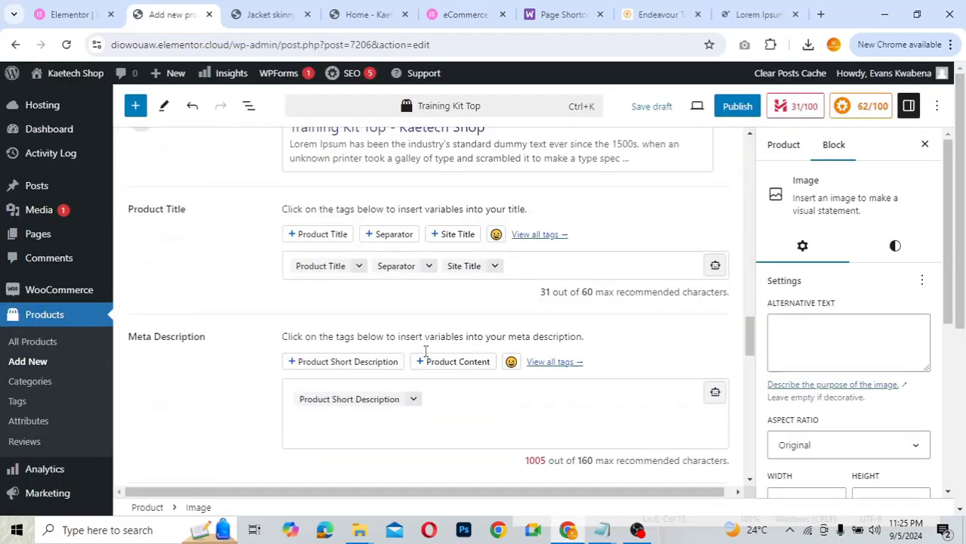
- Publish Training Kit Top from the Product settings and bring up the View product link options
{"action": "left_click", "coordinate": [784, 146]}
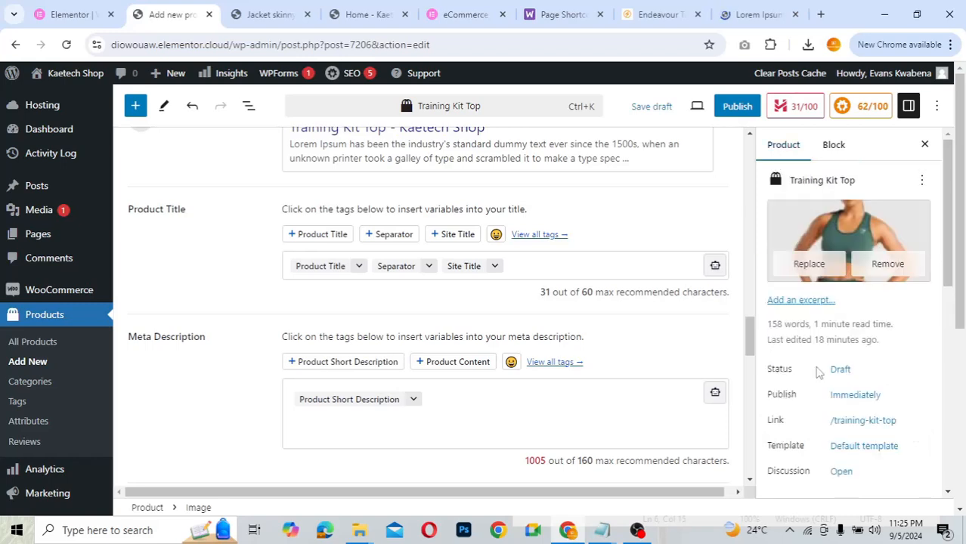
{"action": "scroll", "coordinate": [817, 372], "scroll_direction": "down", "scroll_amount": 2}
{"action": "scroll", "coordinate": [818, 372], "scroll_direction": "down", "scroll_amount": 3}
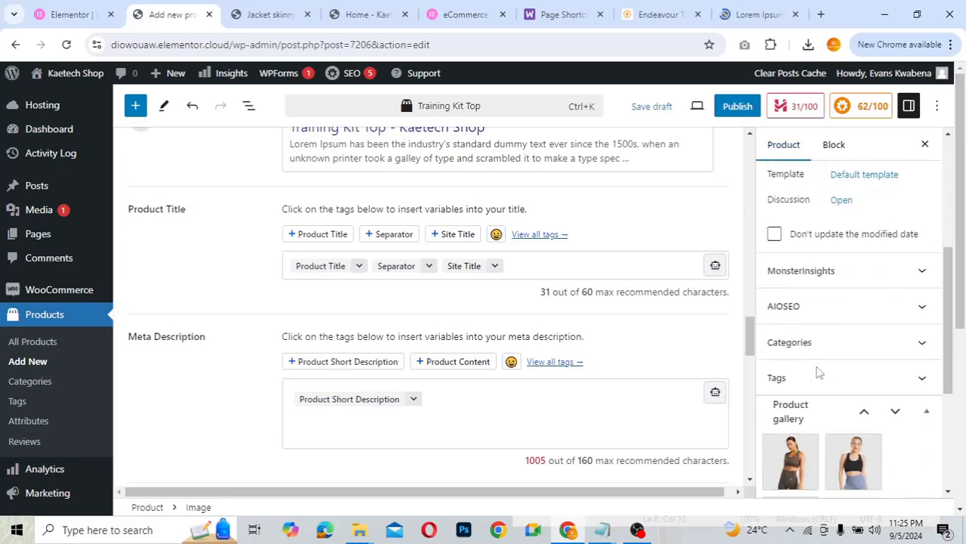
{"action": "scroll", "coordinate": [818, 372], "scroll_direction": "down", "scroll_amount": 3}
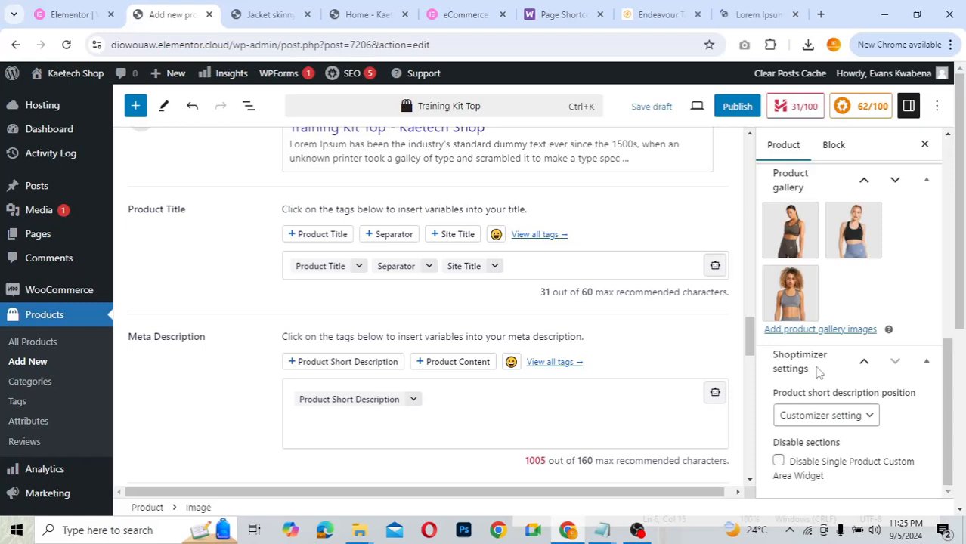
{"action": "scroll", "coordinate": [817, 372], "scroll_direction": "up", "scroll_amount": 1}
{"action": "scroll", "coordinate": [818, 372], "scroll_direction": "up", "scroll_amount": 5}
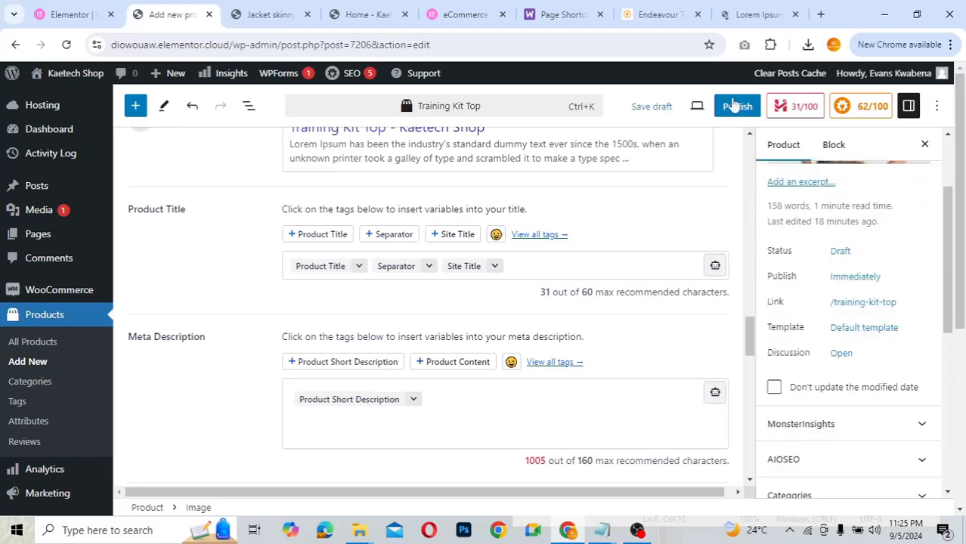
{"action": "left_click", "coordinate": [737, 106]}
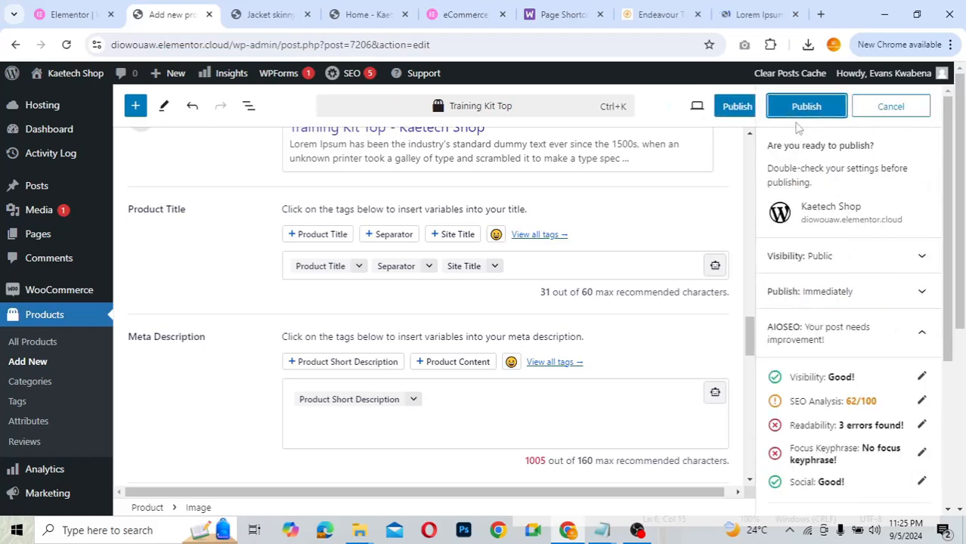
{"action": "left_click", "coordinate": [820, 110]}
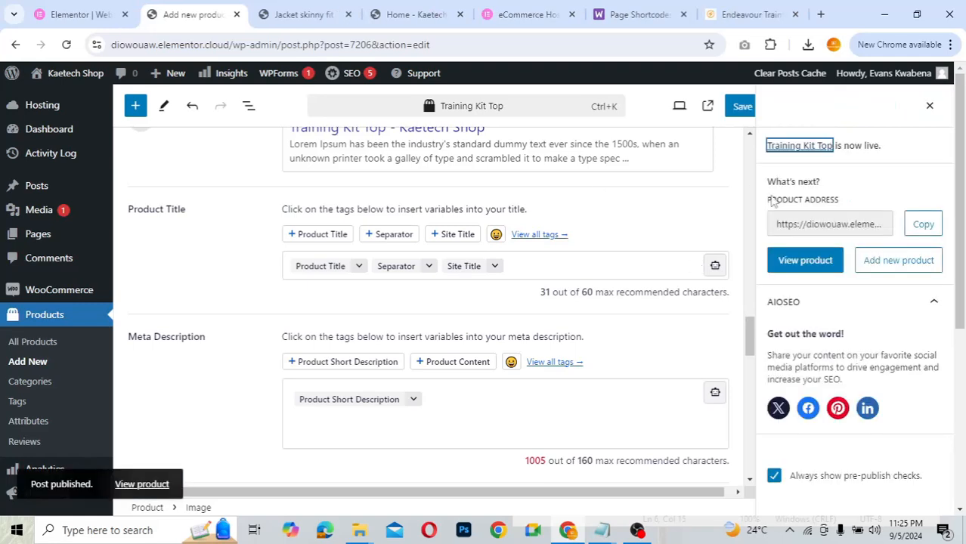
{"action": "right_click", "coordinate": [161, 484]}
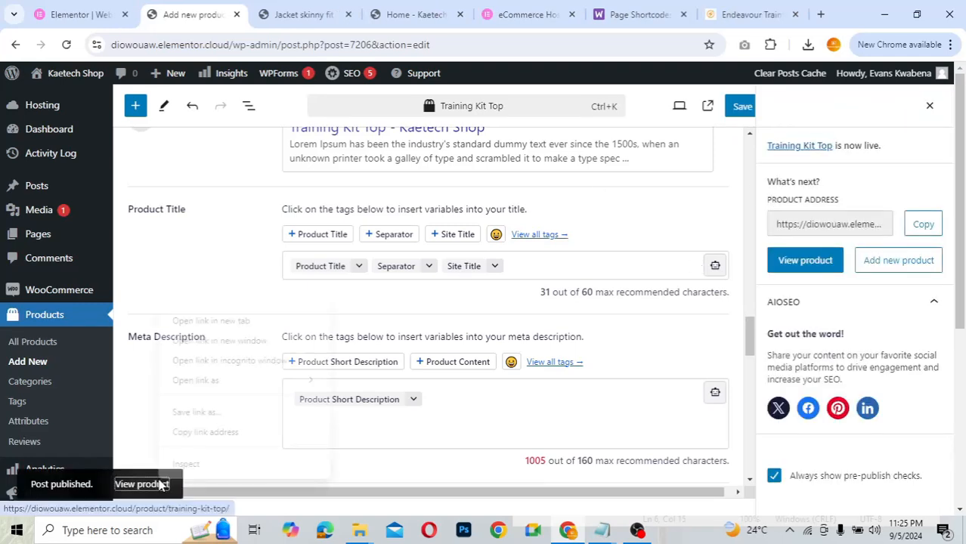
- Open the live Training Kit Top page in a new tab and scroll through it
{"action": "left_click", "coordinate": [203, 322]}
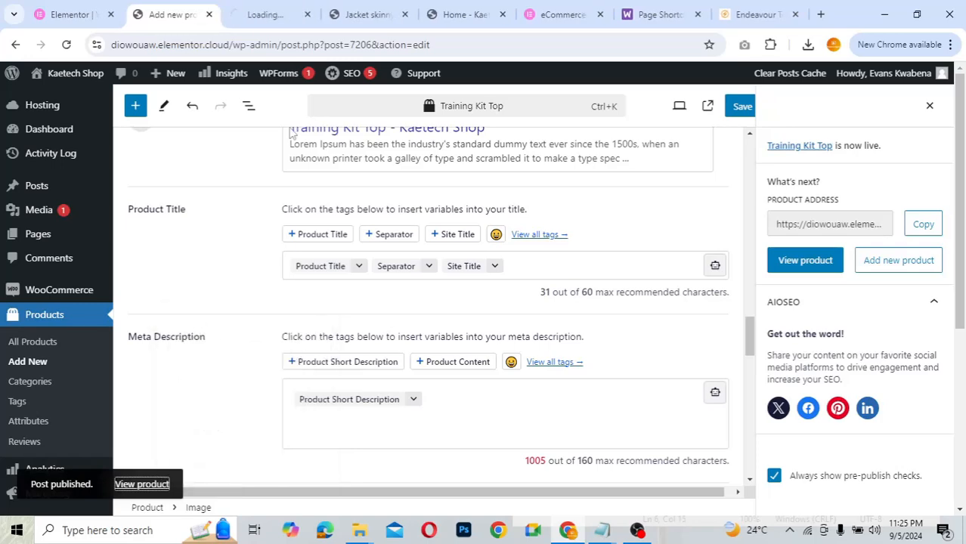
{"action": "left_click", "coordinate": [269, 14]}
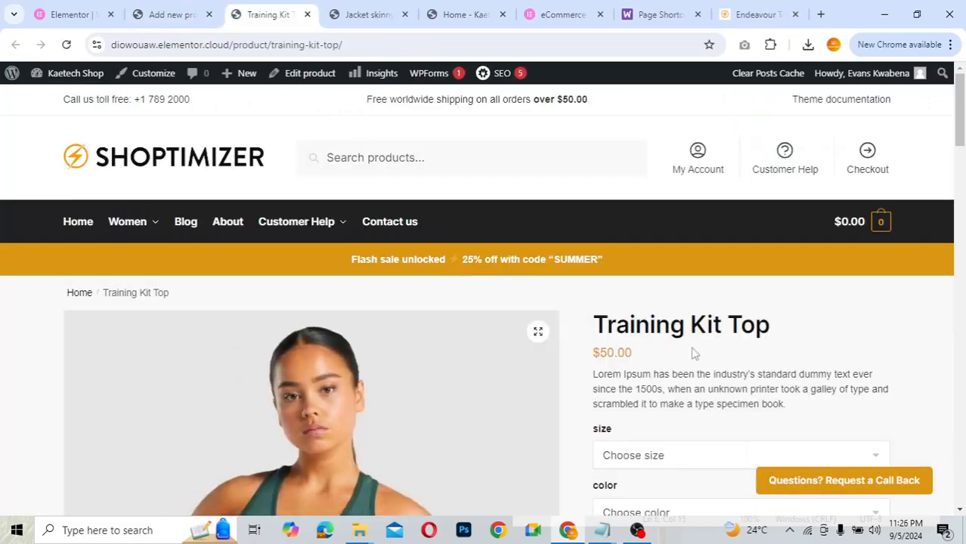
{"action": "scroll", "coordinate": [710, 354], "scroll_direction": "down", "scroll_amount": 6}
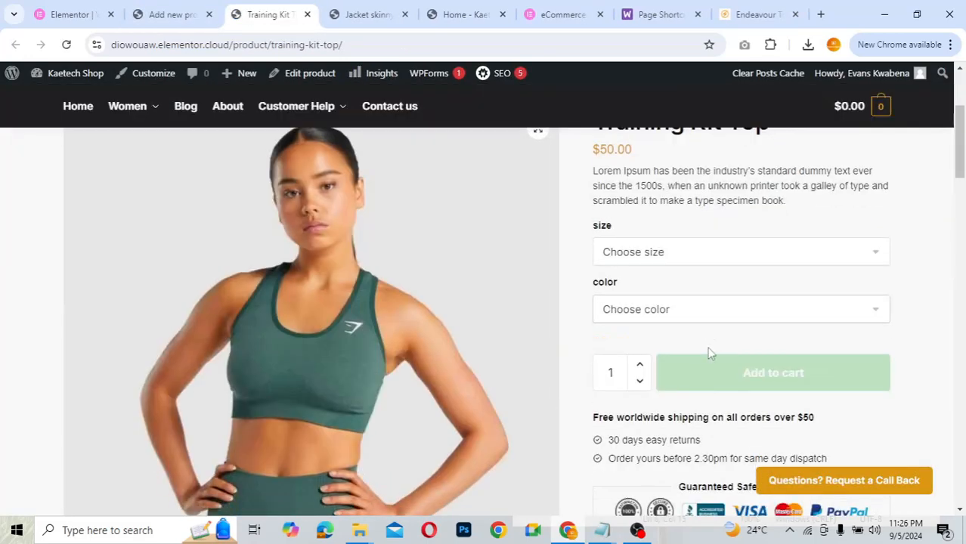
{"action": "scroll", "coordinate": [710, 354], "scroll_direction": "up", "scroll_amount": 6}
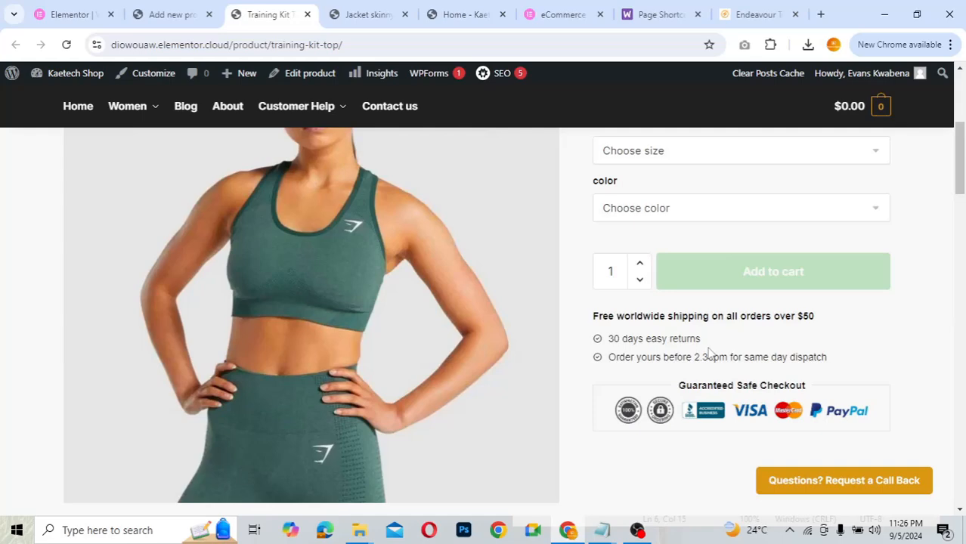
{"action": "scroll", "coordinate": [710, 354], "scroll_direction": "down", "scroll_amount": 5}
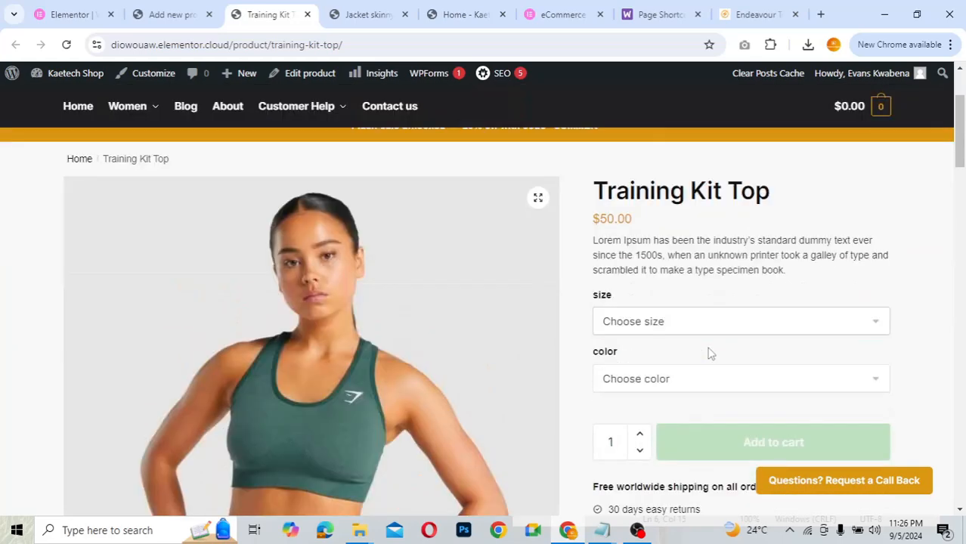
{"action": "scroll", "coordinate": [710, 354], "scroll_direction": "down", "scroll_amount": 8}
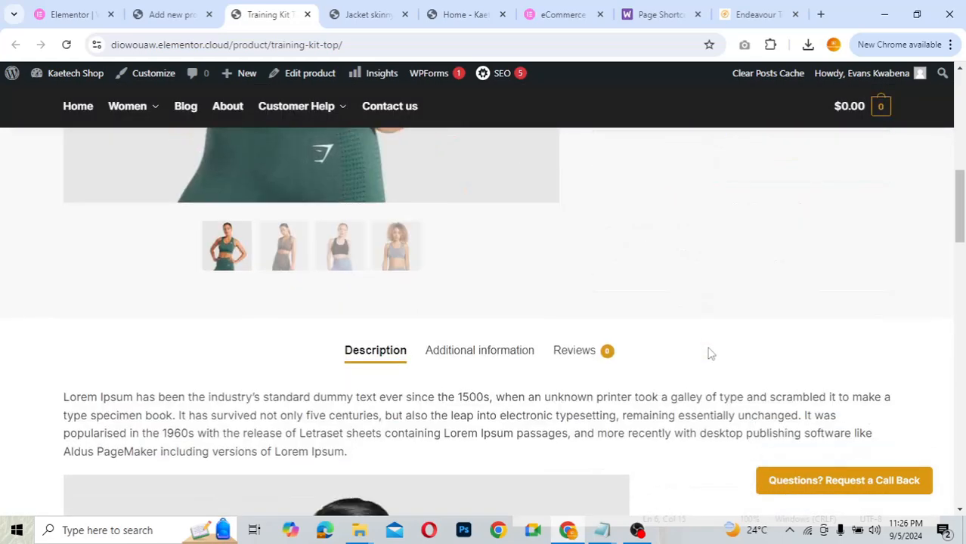
{"action": "scroll", "coordinate": [711, 354], "scroll_direction": "down", "scroll_amount": 10}
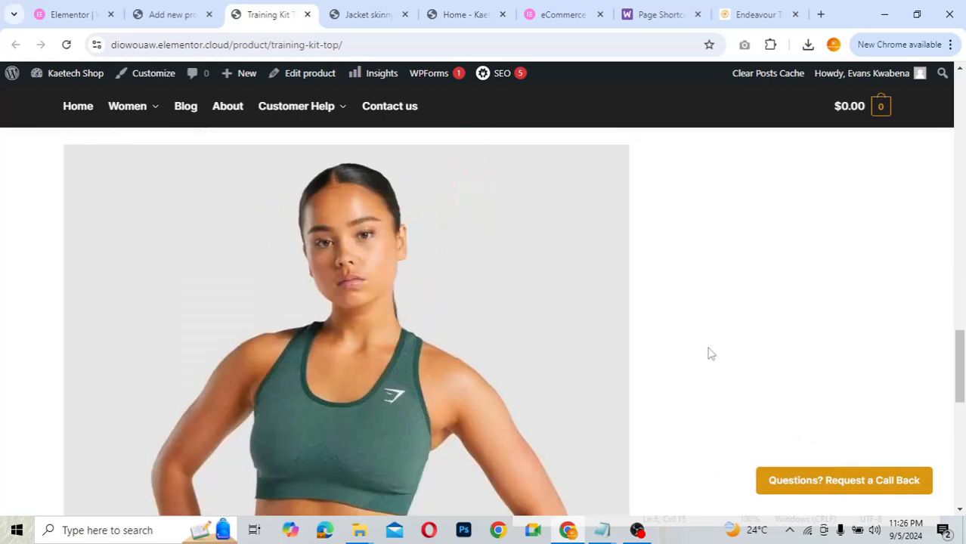
{"action": "scroll", "coordinate": [710, 354], "scroll_direction": "up", "scroll_amount": 10}
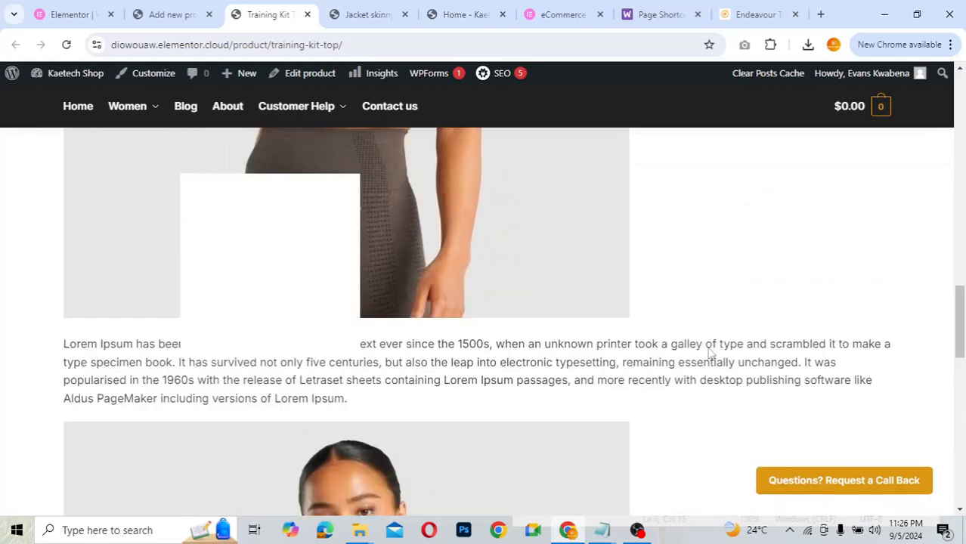
{"action": "scroll", "coordinate": [710, 354], "scroll_direction": "down", "scroll_amount": 4}
{"action": "scroll", "coordinate": [710, 354], "scroll_direction": "up", "scroll_amount": 6}
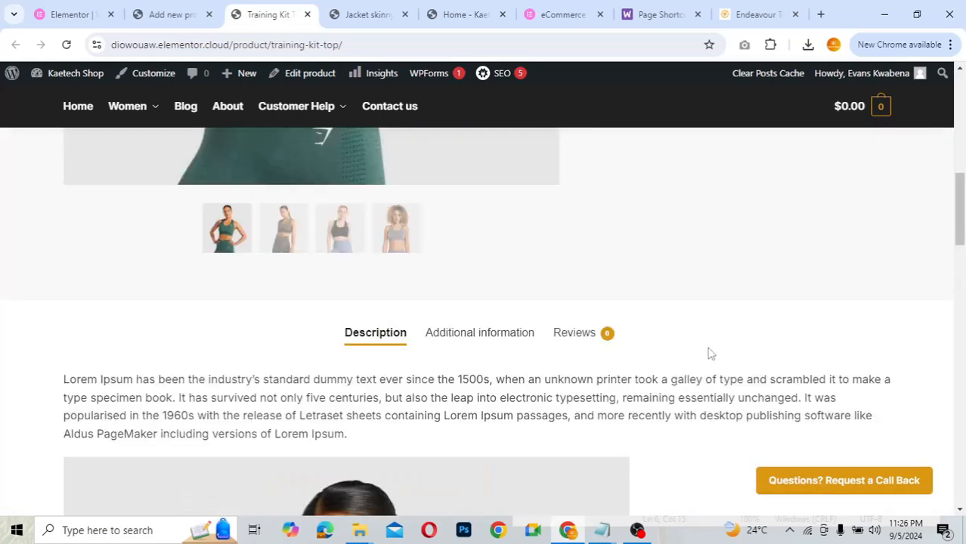
{"action": "scroll", "coordinate": [710, 353], "scroll_direction": "up", "scroll_amount": 4}
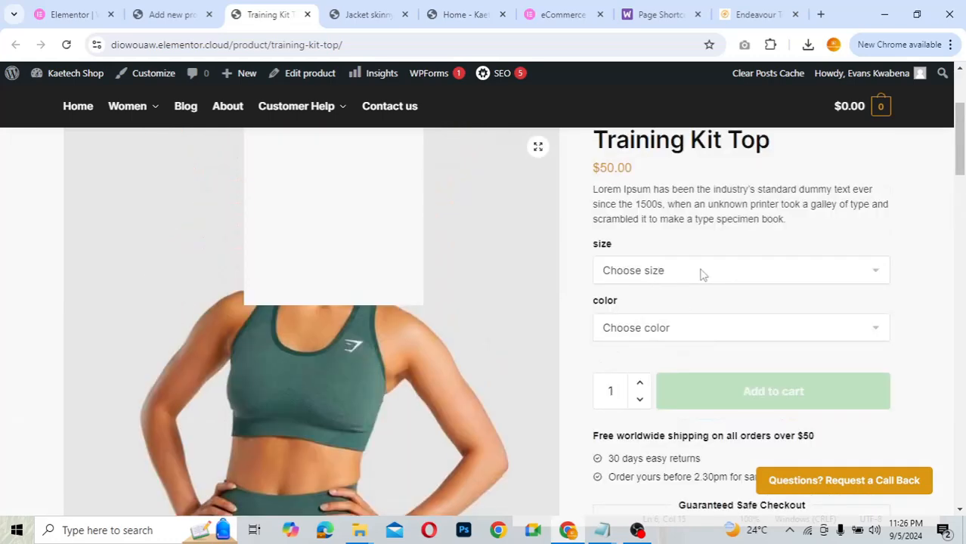
- Look at the size options without choosing, and close the browser history panel
{"action": "left_click", "coordinate": [703, 271]}
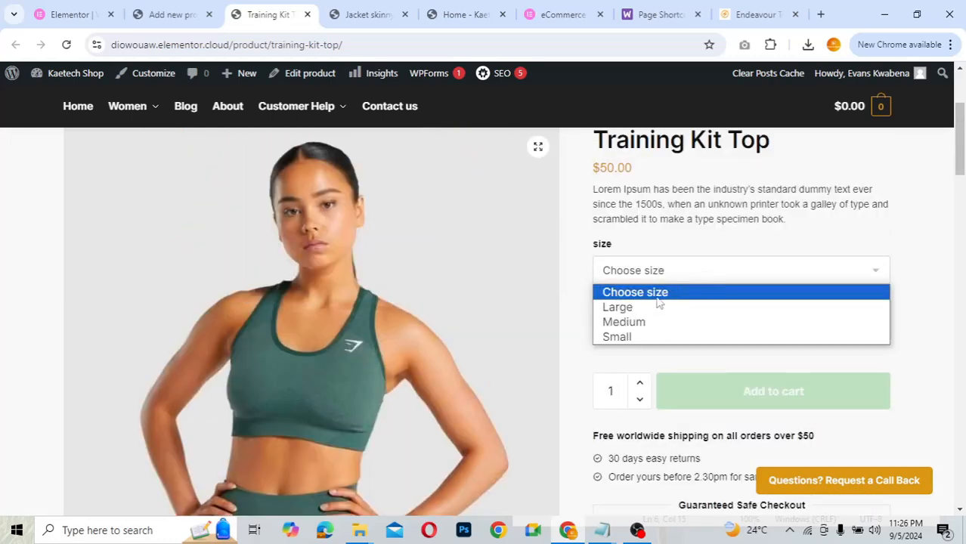
{"action": "left_click", "coordinate": [905, 298]}
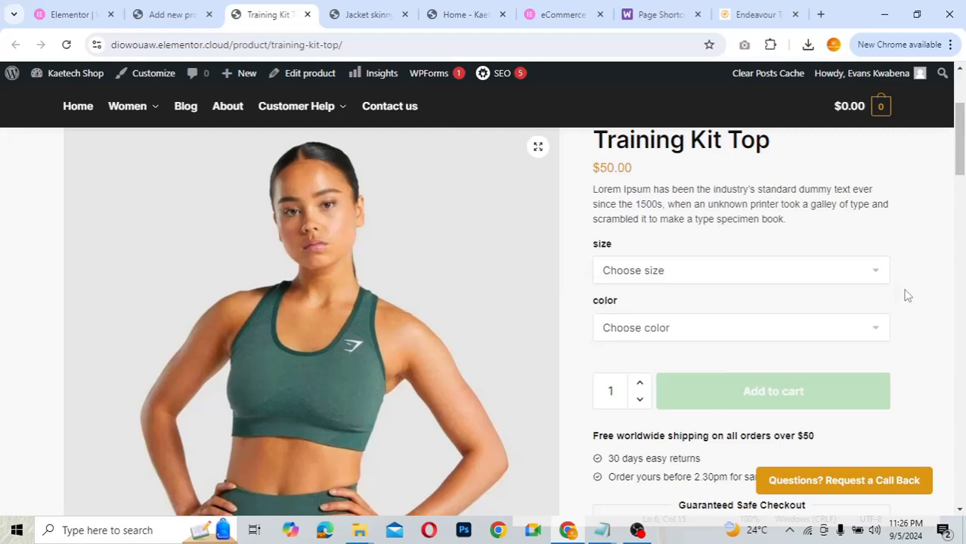
{"action": "scroll", "coordinate": [614, 234], "scroll_direction": "up", "scroll_amount": 1}
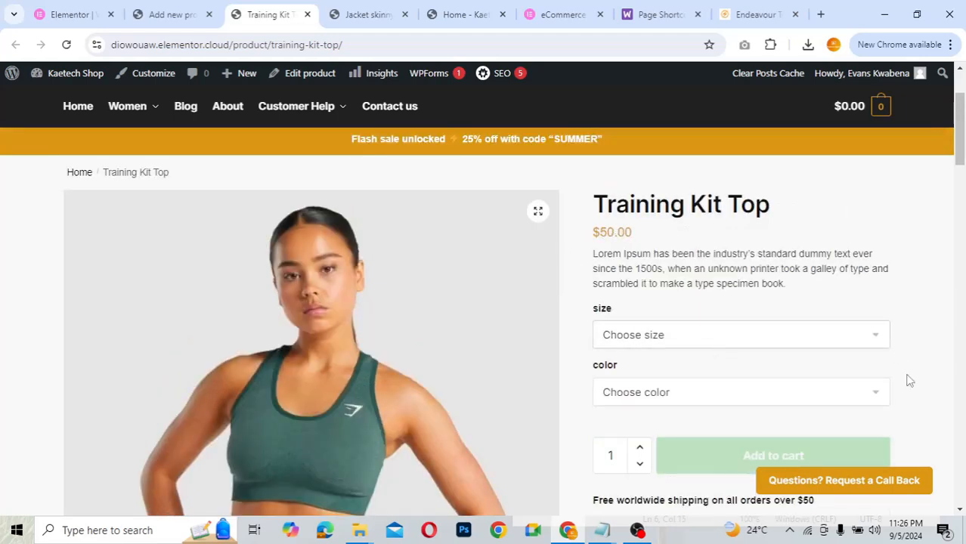
{"action": "scroll", "coordinate": [897, 368], "scroll_direction": "down", "scroll_amount": 3}
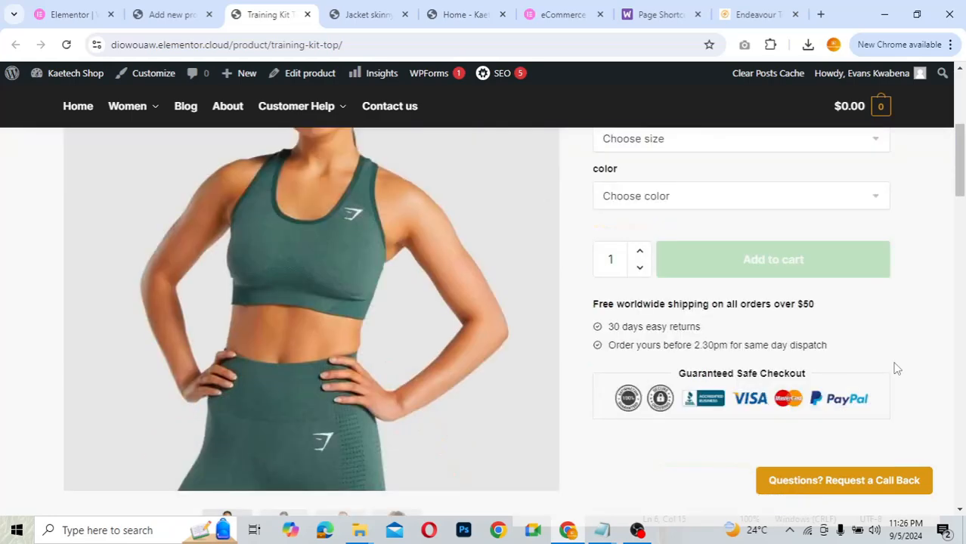
{"action": "scroll", "coordinate": [896, 368], "scroll_direction": "up", "scroll_amount": 3}
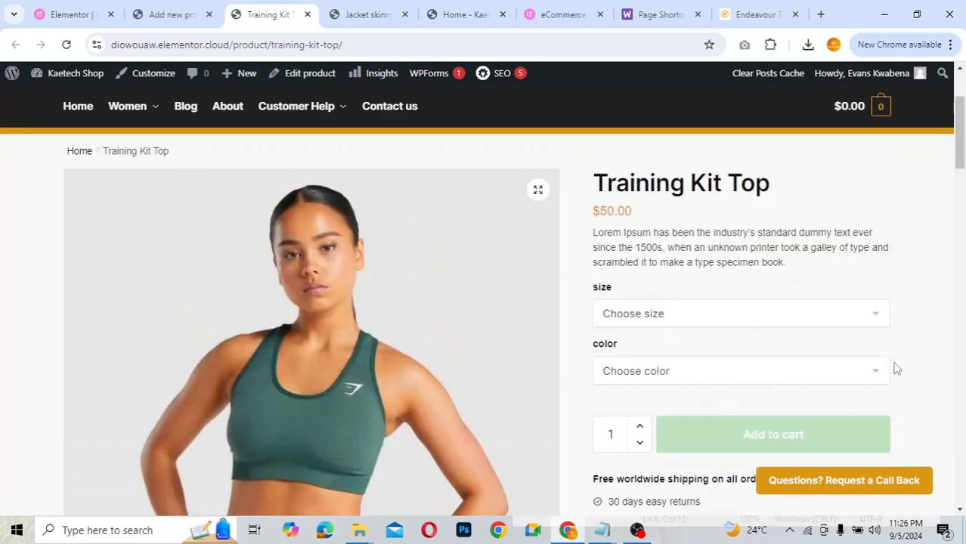
{"action": "left_click", "coordinate": [734, 322]}
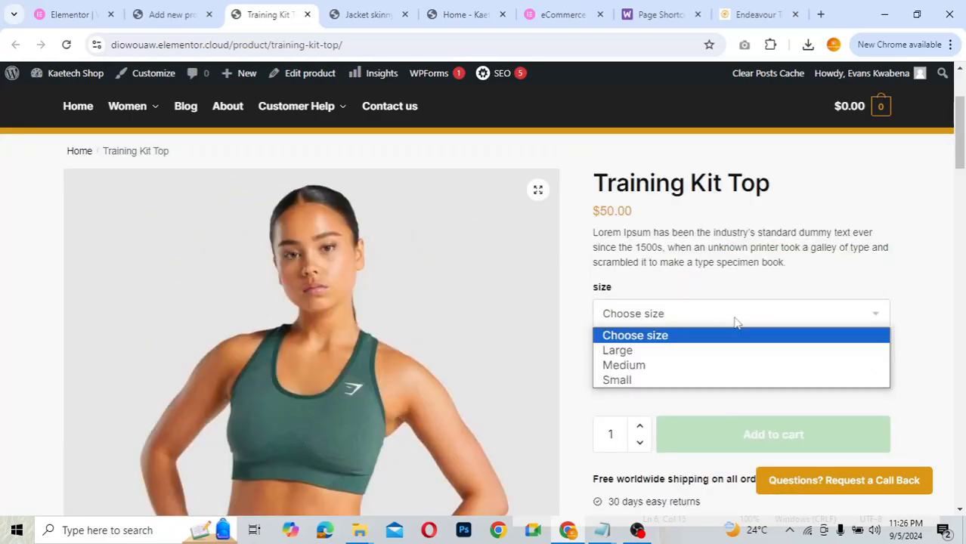
{"action": "left_click", "coordinate": [695, 353]}
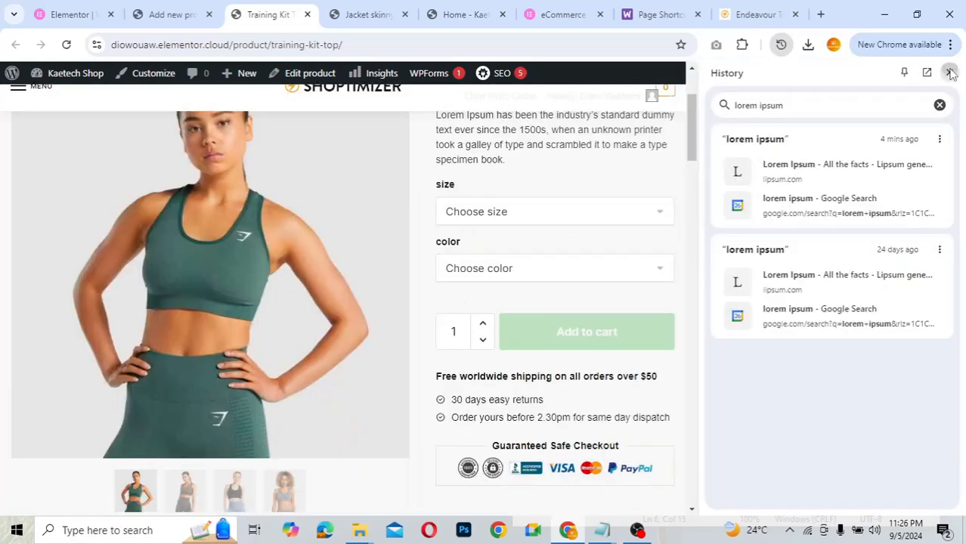
{"action": "left_click", "coordinate": [949, 73]}
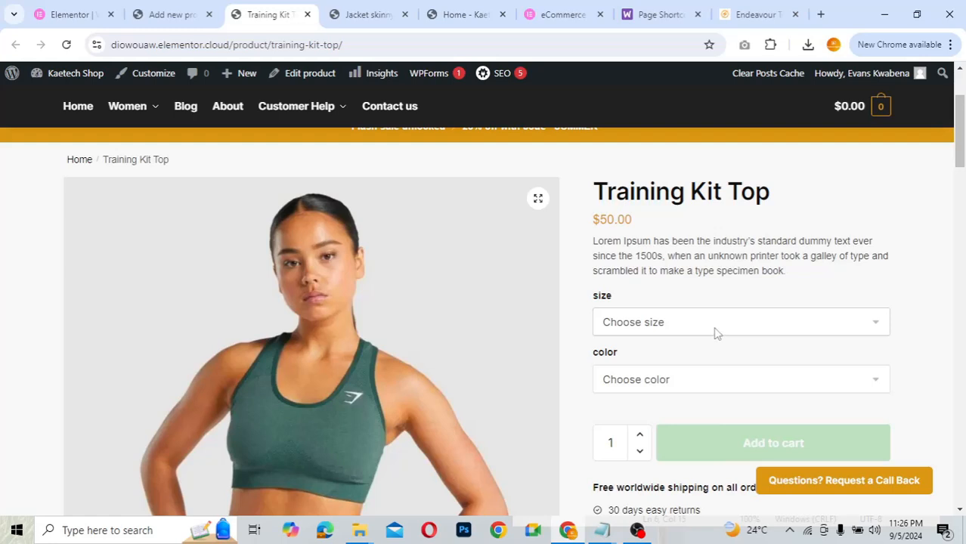
- Choose size Large and colour Green, then Grey, to show the grey variant photo
{"action": "left_click", "coordinate": [716, 333]}
{"action": "left_click", "coordinate": [690, 358]}
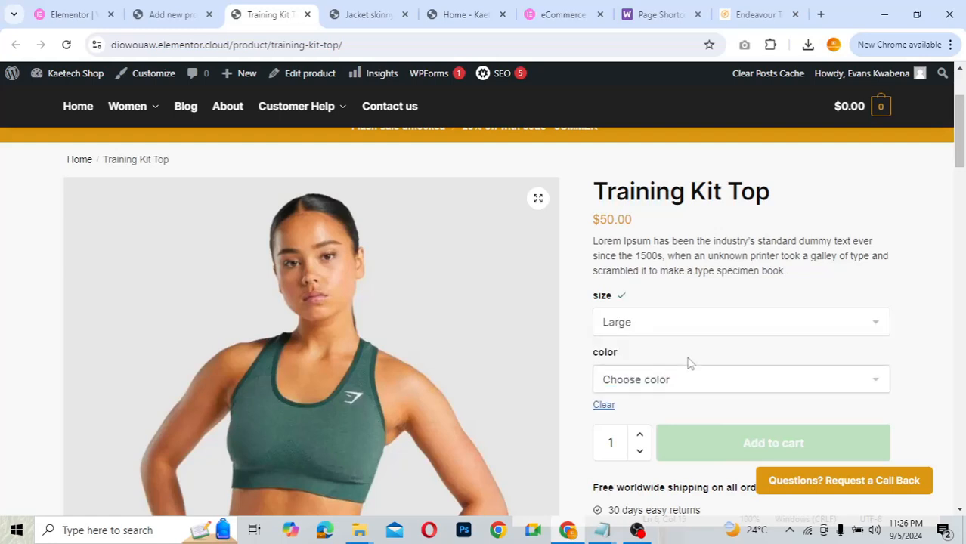
{"action": "left_click", "coordinate": [673, 383]}
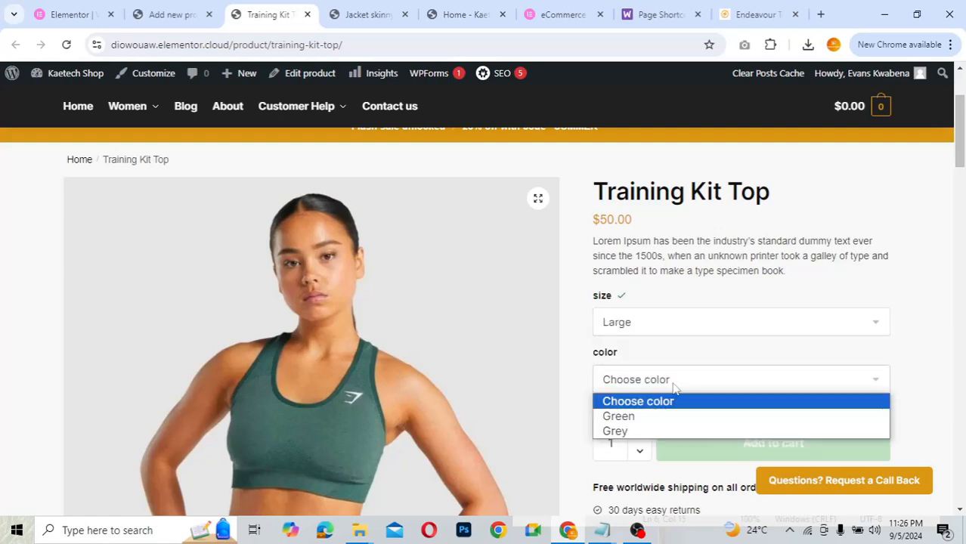
{"action": "left_click", "coordinate": [646, 424]}
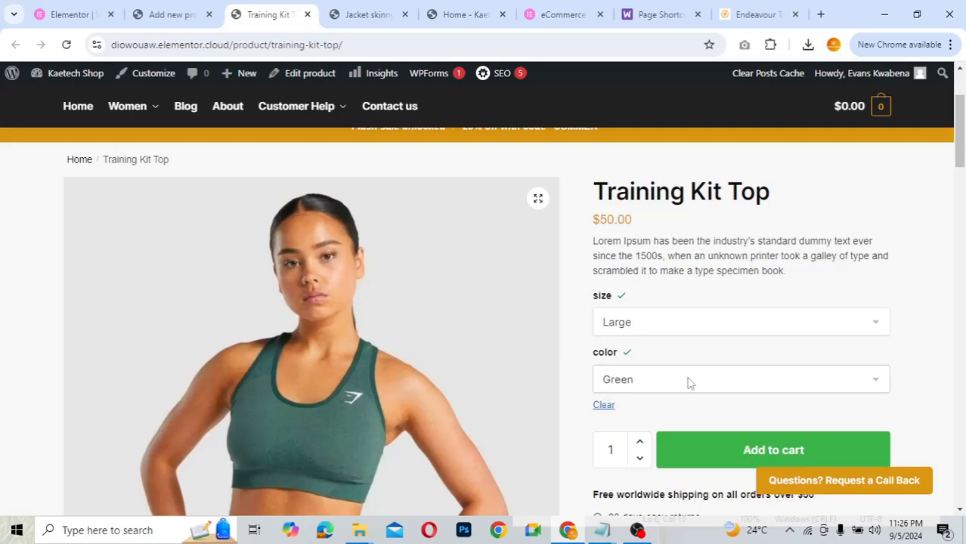
{"action": "left_click", "coordinate": [688, 382]}
{"action": "left_click", "coordinate": [660, 429]}
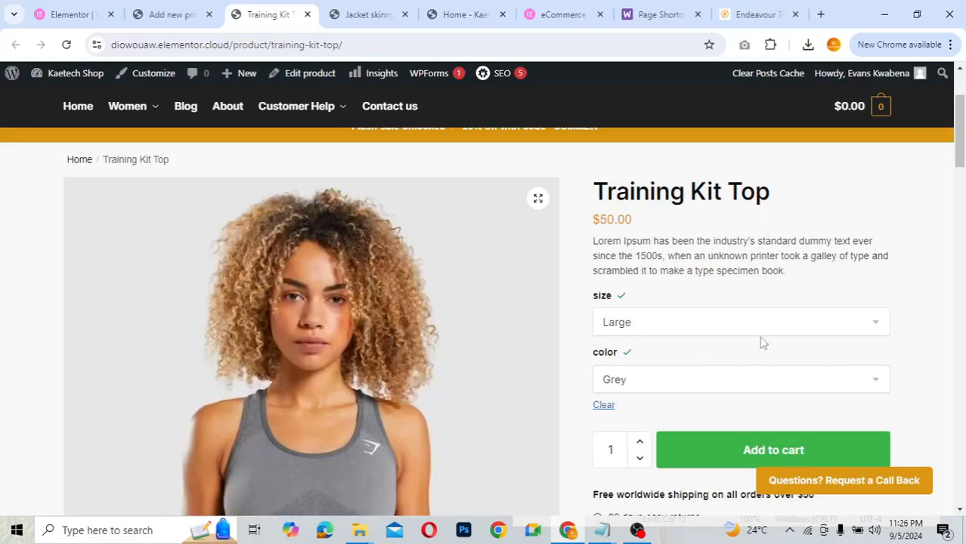
{"action": "scroll", "coordinate": [762, 343], "scroll_direction": "down", "scroll_amount": 2}
{"action": "scroll", "coordinate": [761, 342], "scroll_direction": "up", "scroll_amount": 3}
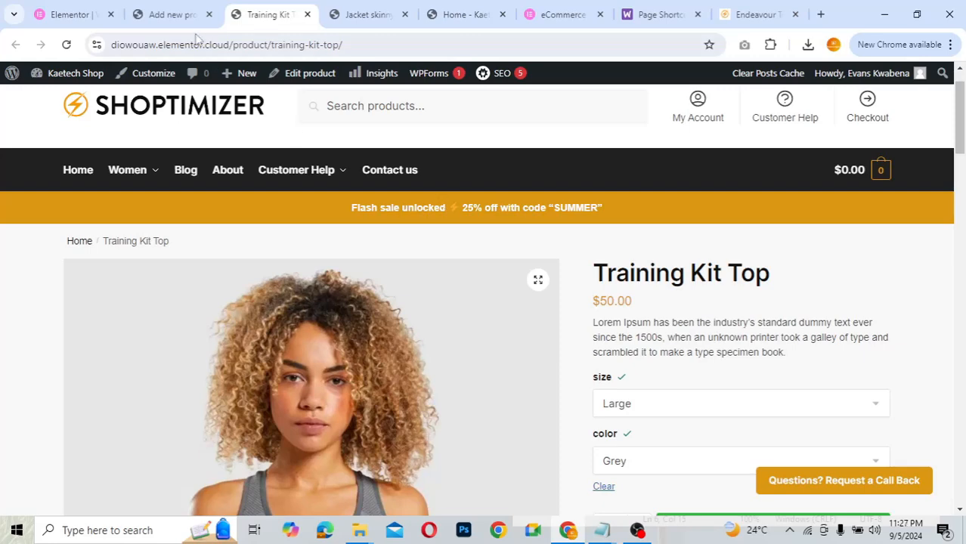
- Back in admin, list All Products, showing Training Kit Top at $50.00, in stock
{"action": "left_click", "coordinate": [173, 14]}
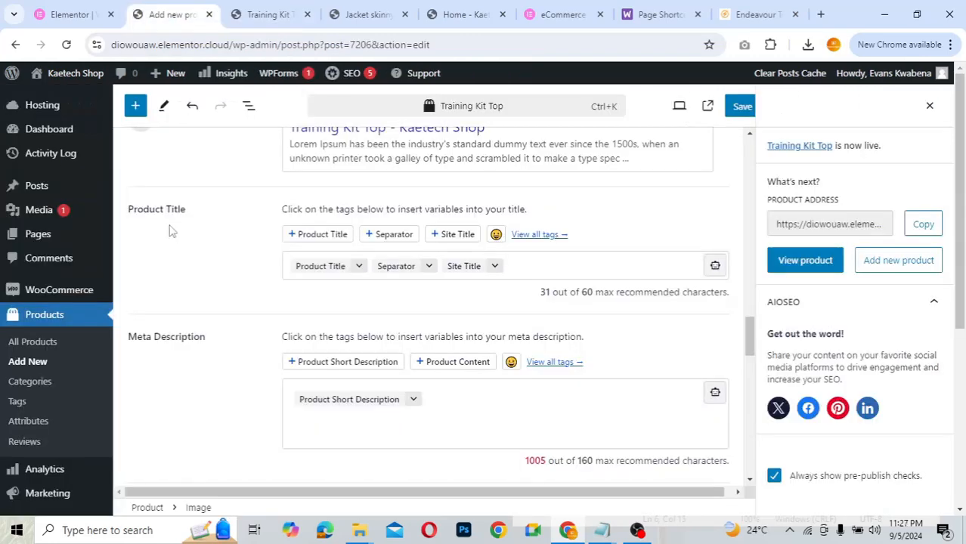
{"action": "scroll", "coordinate": [234, 288], "scroll_direction": "up", "scroll_amount": 3}
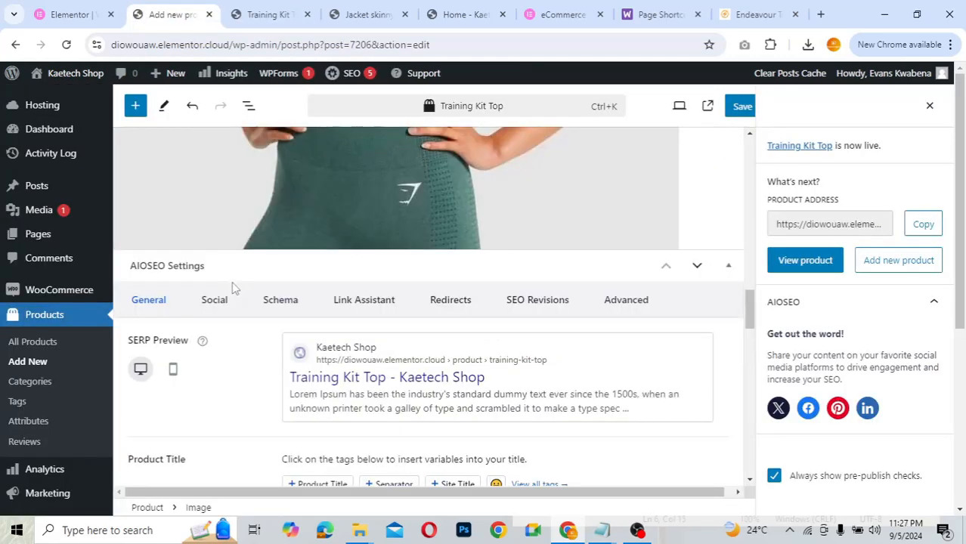
{"action": "scroll", "coordinate": [197, 287], "scroll_direction": "up", "scroll_amount": 5}
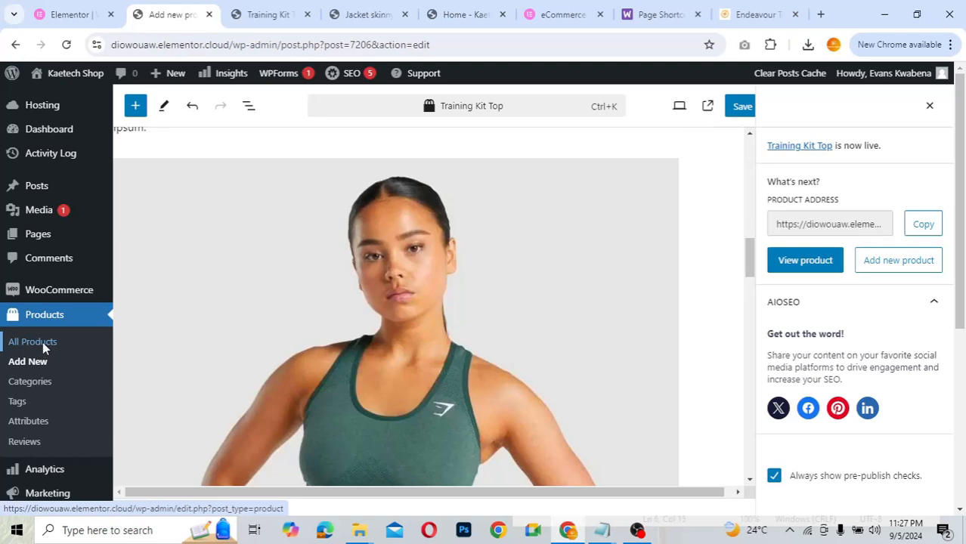
{"action": "left_click", "coordinate": [43, 342]}
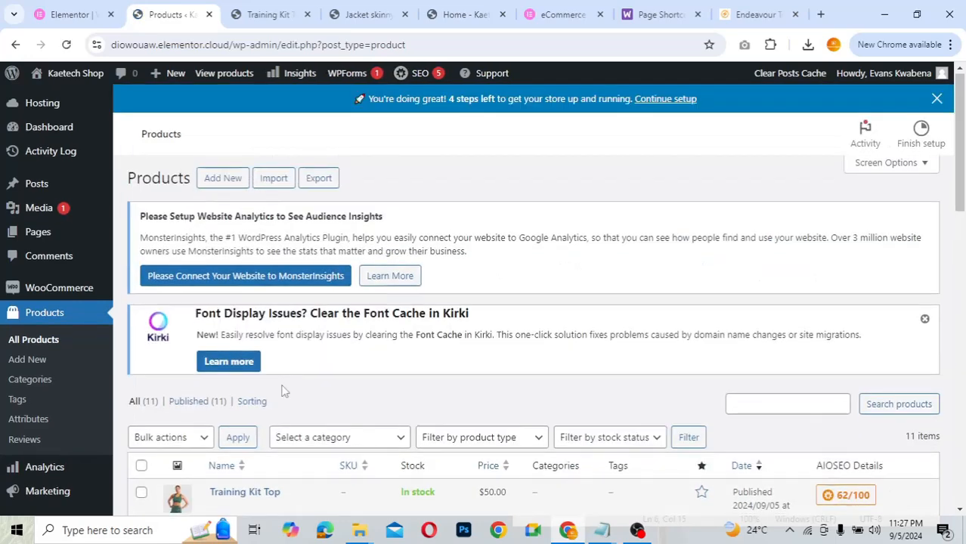
{"action": "scroll", "coordinate": [281, 390], "scroll_direction": "down", "scroll_amount": 5}
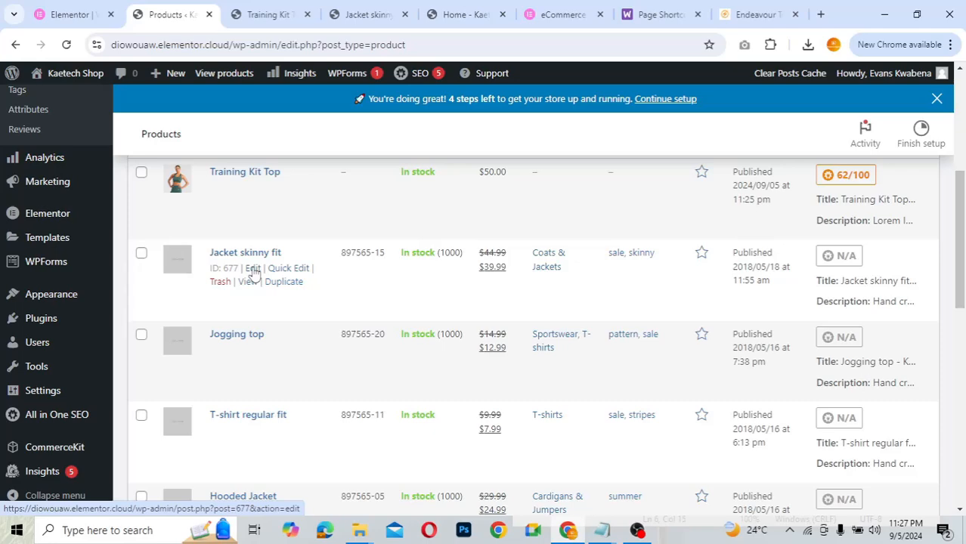
- Edit Jacket skinny fit, select its Demo Product pattern block and choose Edit original
{"action": "left_click", "coordinate": [253, 271]}
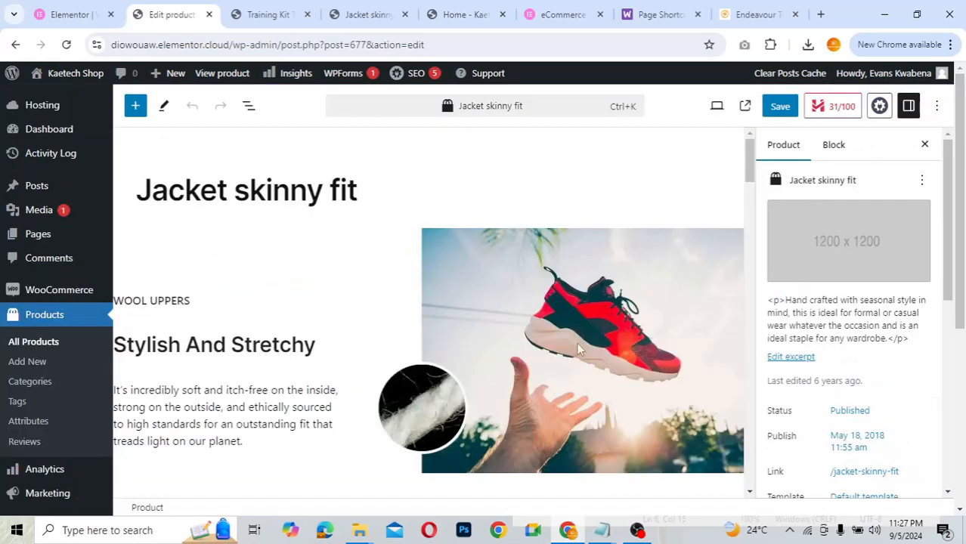
{"action": "scroll", "coordinate": [578, 349], "scroll_direction": "down", "scroll_amount": 15}
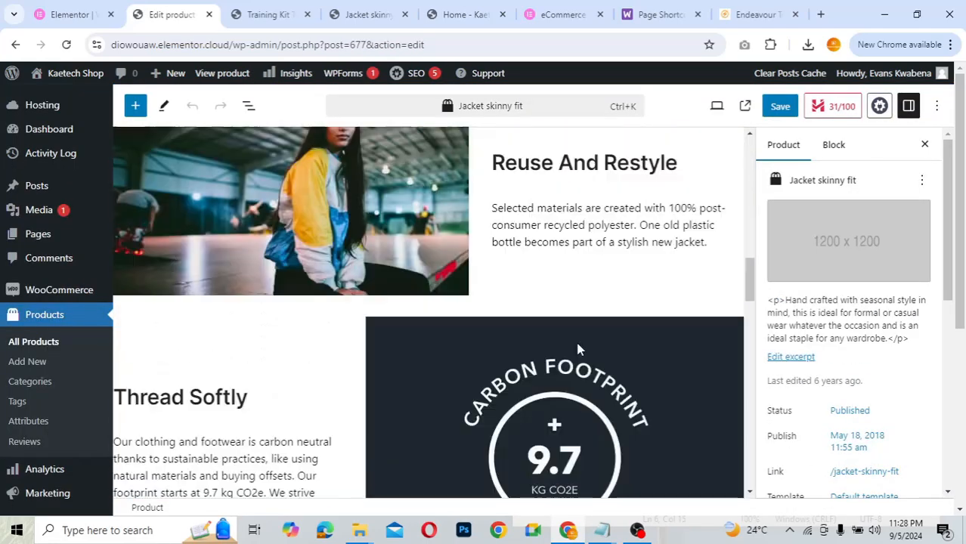
{"action": "scroll", "coordinate": [578, 349], "scroll_direction": "down", "scroll_amount": 2}
{"action": "left_click", "coordinate": [578, 349]}
{"action": "scroll", "coordinate": [578, 349], "scroll_direction": "down", "scroll_amount": 5}
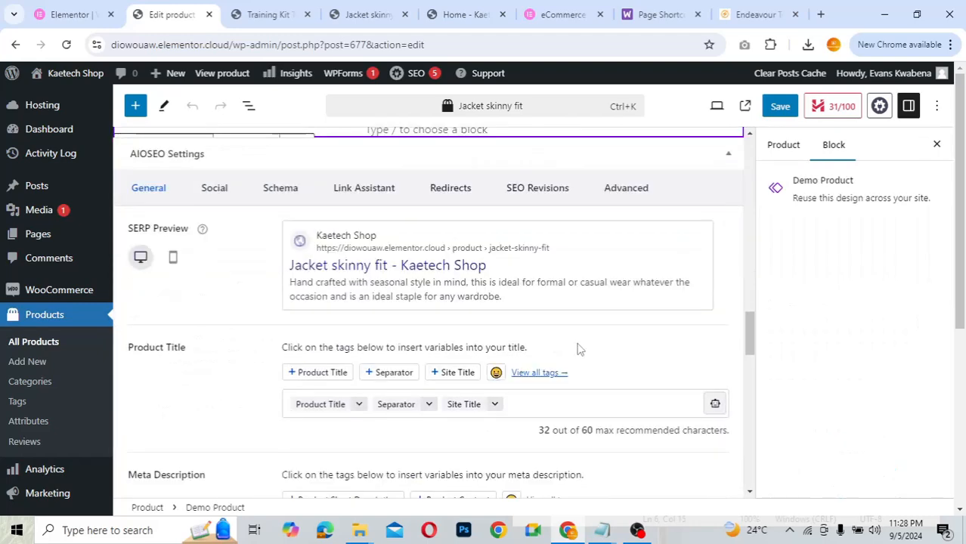
{"action": "scroll", "coordinate": [578, 349], "scroll_direction": "up", "scroll_amount": 5}
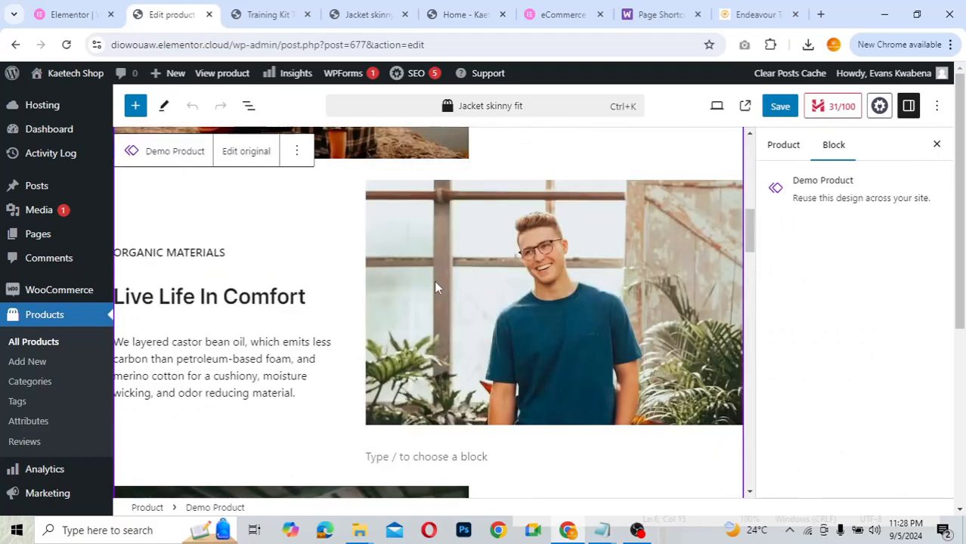
{"action": "scroll", "coordinate": [437, 287], "scroll_direction": "up", "scroll_amount": 8}
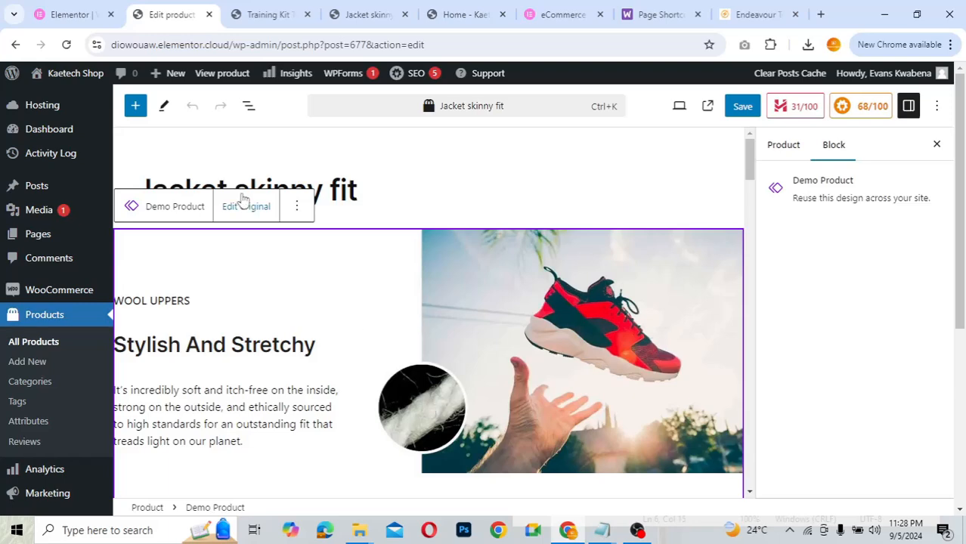
{"action": "left_click", "coordinate": [243, 209]}
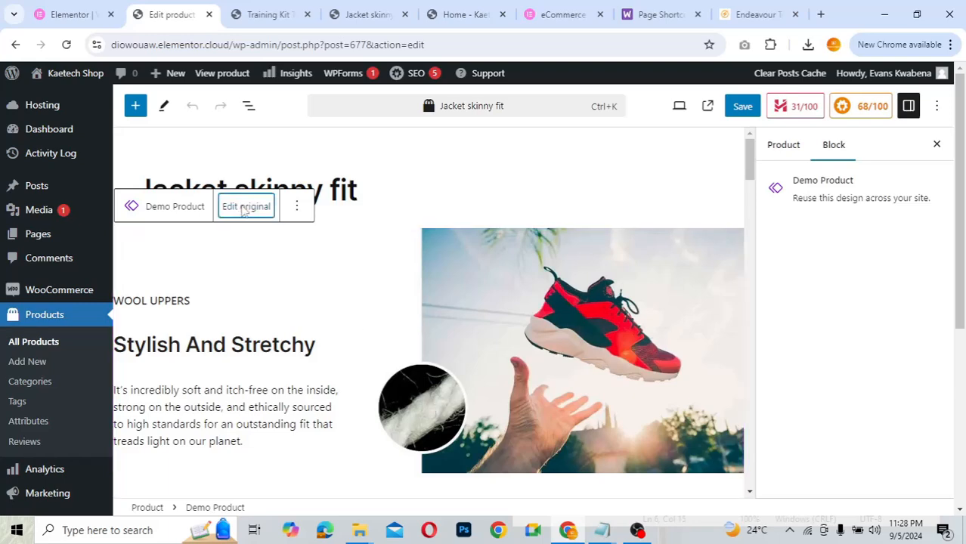
- Open the original Demo Product pattern and briefly view its Document Overview outline
{"action": "left_click", "coordinate": [242, 209]}
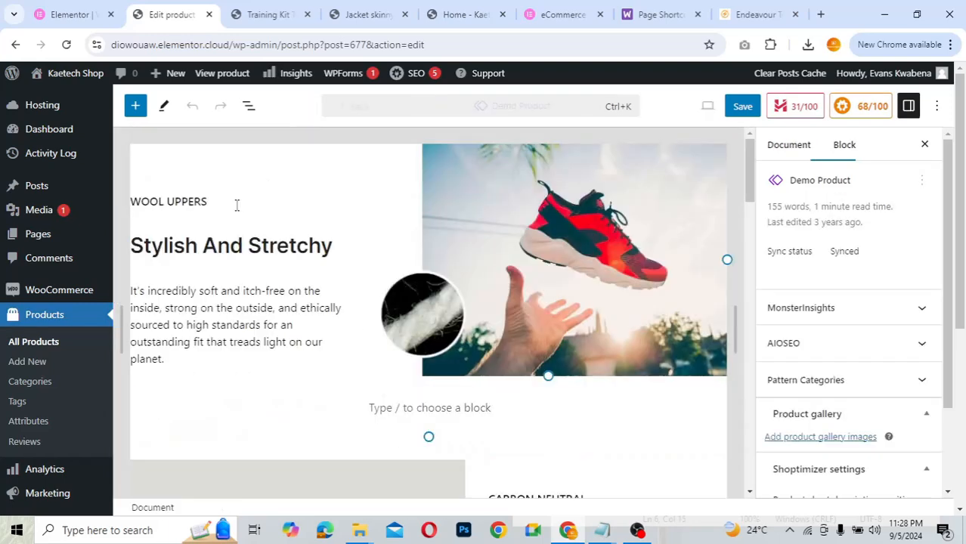
{"action": "scroll", "coordinate": [527, 322], "scroll_direction": "down", "scroll_amount": 5}
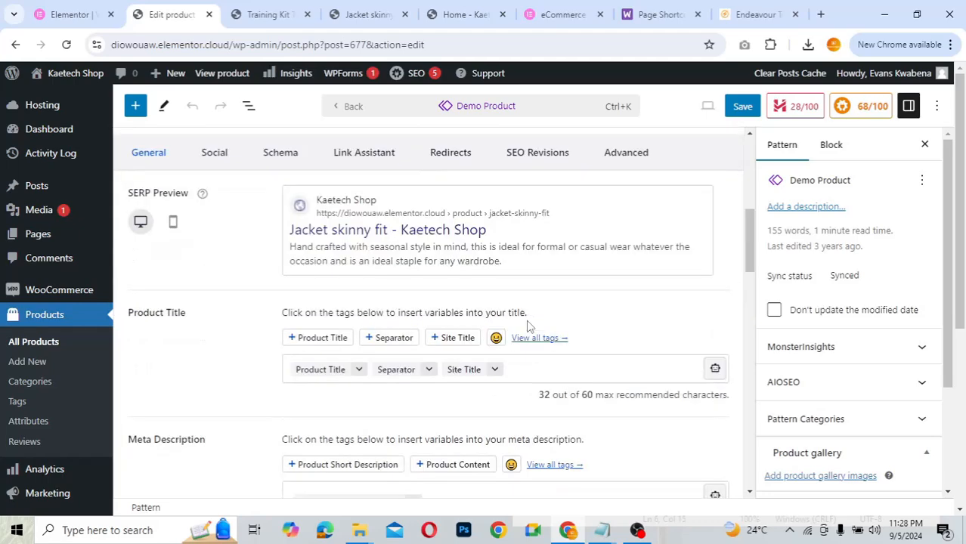
{"action": "scroll", "coordinate": [527, 322], "scroll_direction": "up", "scroll_amount": 4}
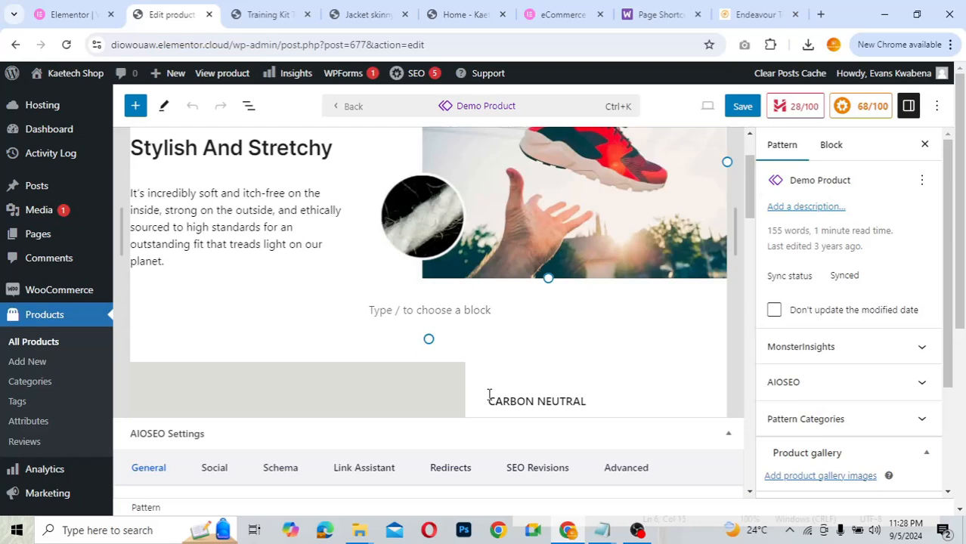
{"action": "scroll", "coordinate": [489, 398], "scroll_direction": "down", "scroll_amount": 3}
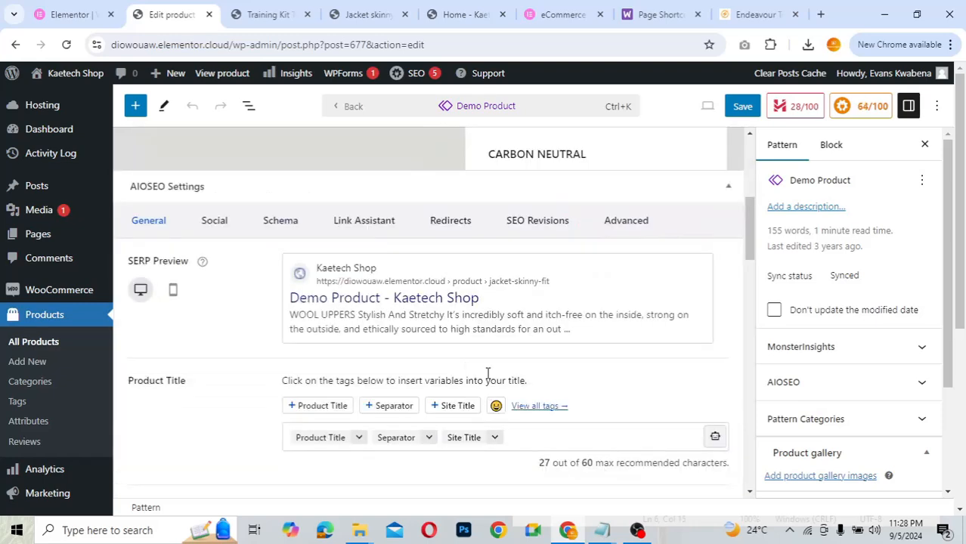
{"action": "scroll", "coordinate": [473, 418], "scroll_direction": "up", "scroll_amount": 4}
{"action": "scroll", "coordinate": [474, 418], "scroll_direction": "down", "scroll_amount": 1}
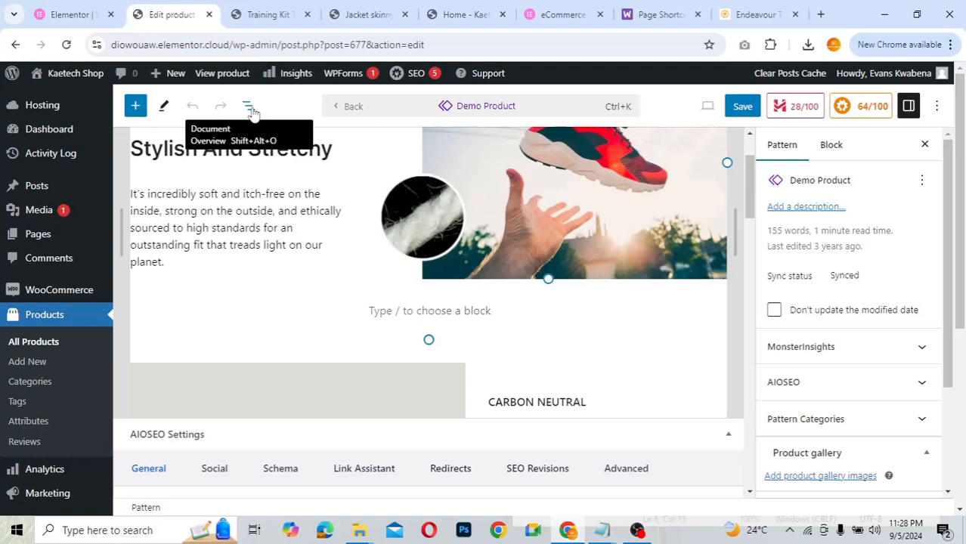
{"action": "left_click", "coordinate": [250, 107]}
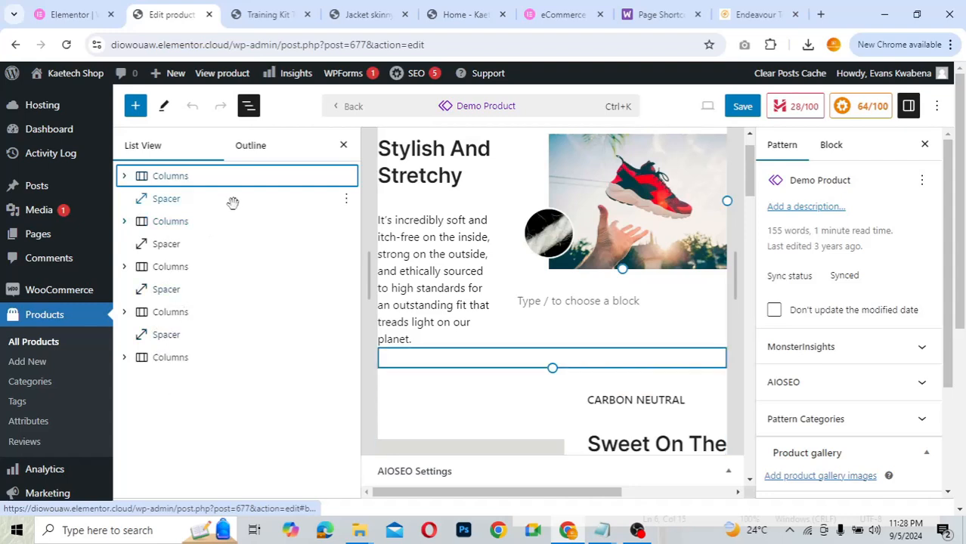
{"action": "left_click", "coordinate": [344, 147]}
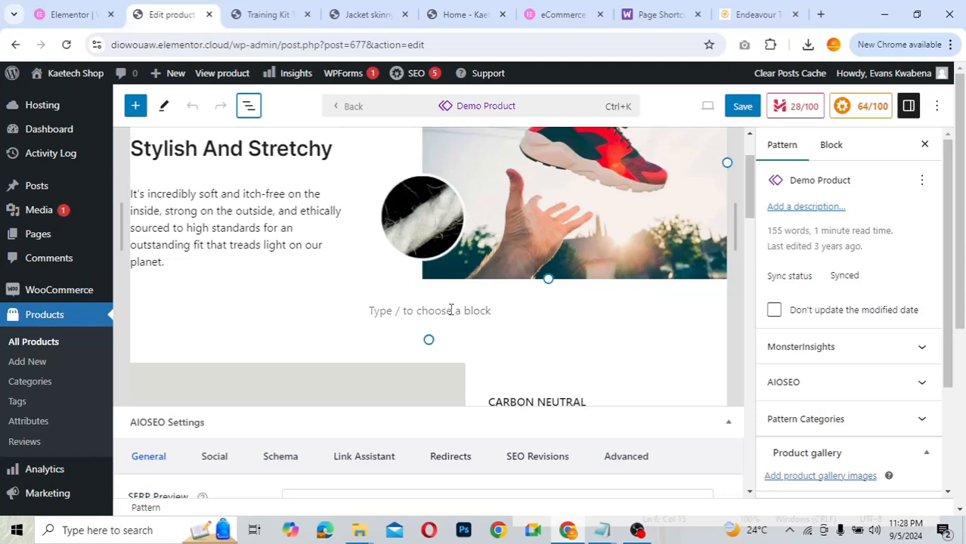
{"action": "scroll", "coordinate": [451, 310], "scroll_direction": "down", "scroll_amount": 3}
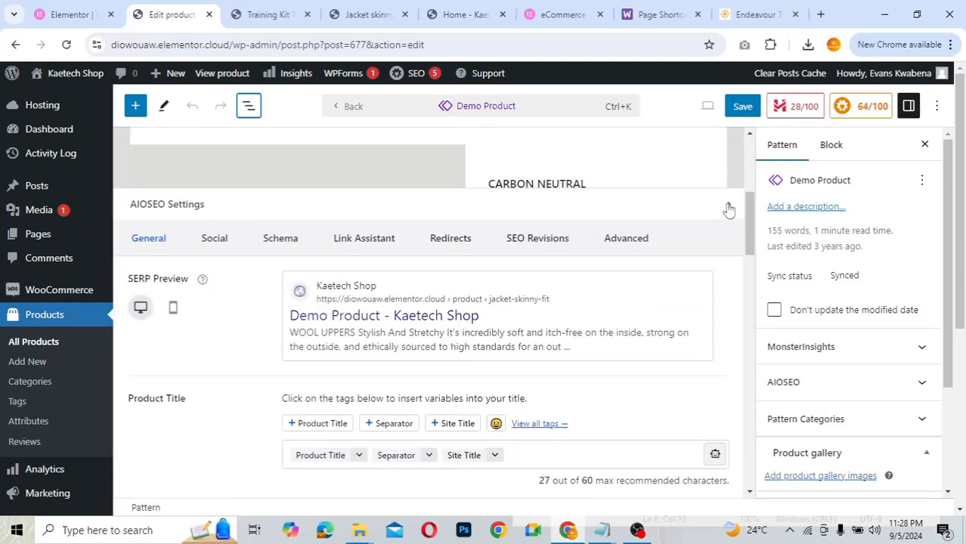
- Collapse the AIOSEO Settings, Product data and Product short description panels
{"action": "left_click", "coordinate": [727, 204]}
{"action": "left_click", "coordinate": [728, 235]}
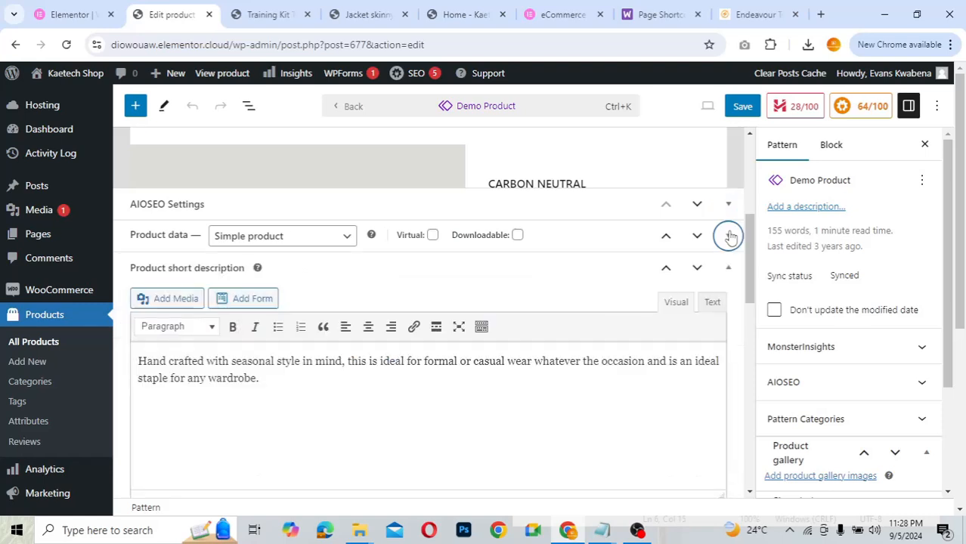
{"action": "left_click", "coordinate": [728, 268]}
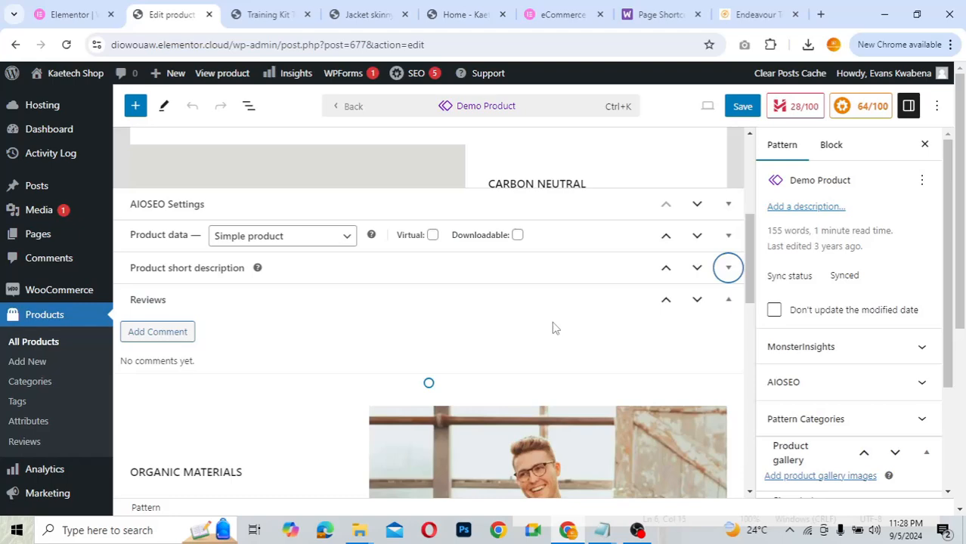
{"action": "scroll", "coordinate": [552, 327], "scroll_direction": "up", "scroll_amount": 3}
{"action": "scroll", "coordinate": [552, 327], "scroll_direction": "down", "scroll_amount": 8}
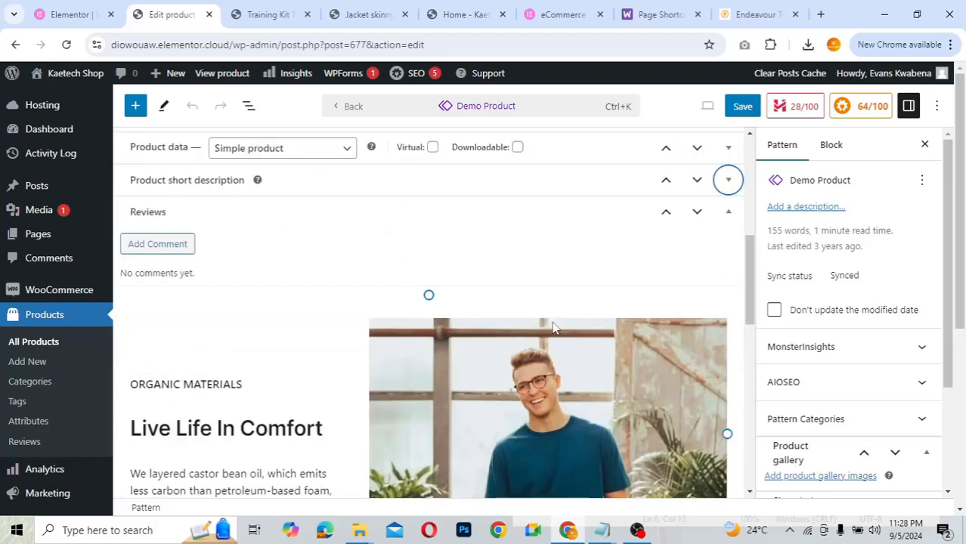
{"action": "scroll", "coordinate": [551, 328], "scroll_direction": "down", "scroll_amount": 2}
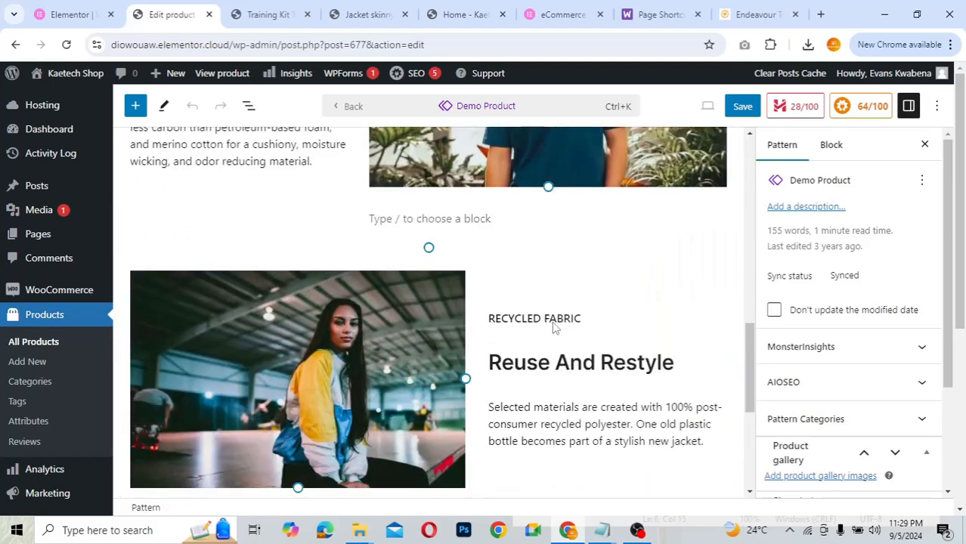
{"action": "scroll", "coordinate": [553, 327], "scroll_direction": "down", "scroll_amount": 4}
{"action": "scroll", "coordinate": [551, 327], "scroll_direction": "up", "scroll_amount": 1}
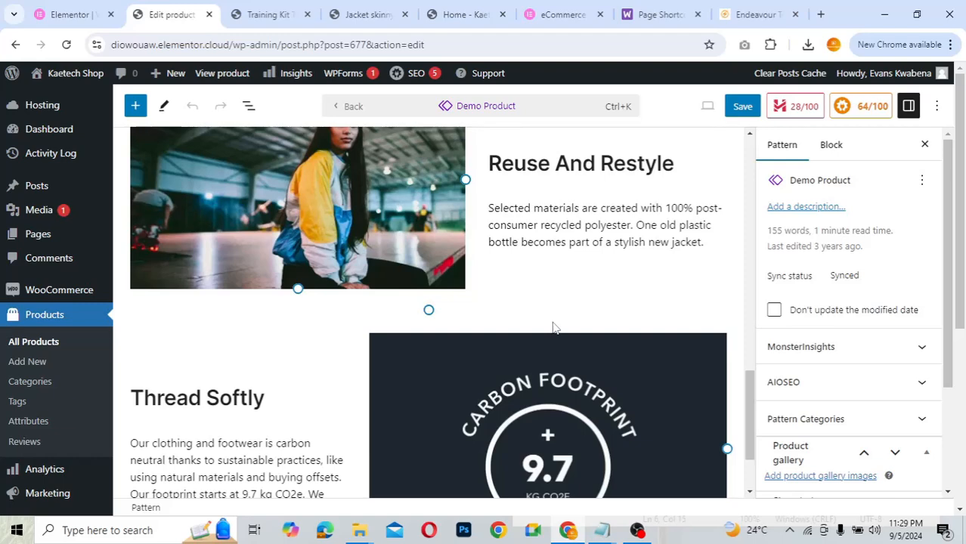
{"action": "scroll", "coordinate": [551, 327], "scroll_direction": "up", "scroll_amount": 6}
{"action": "scroll", "coordinate": [551, 327], "scroll_direction": "up", "scroll_amount": 3}
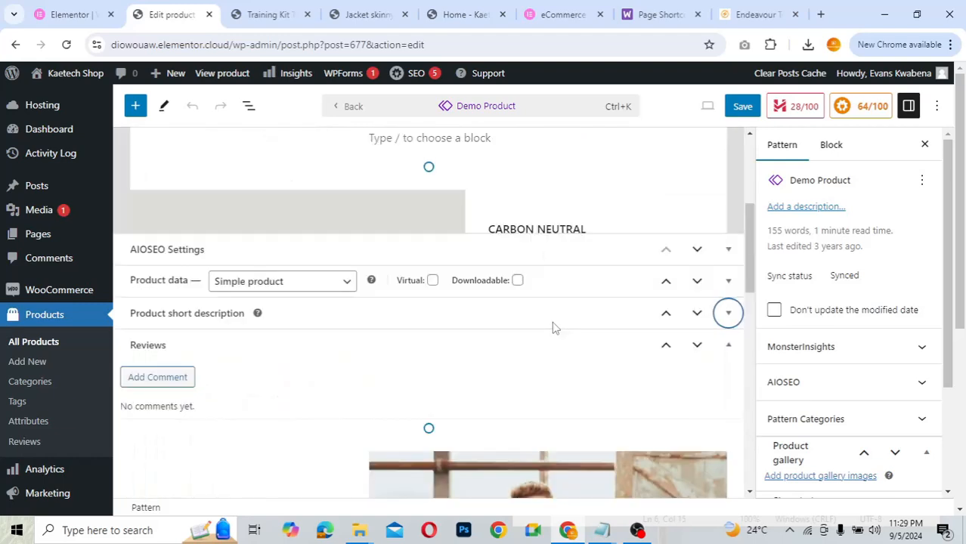
{"action": "scroll", "coordinate": [552, 327], "scroll_direction": "down", "scroll_amount": 2}
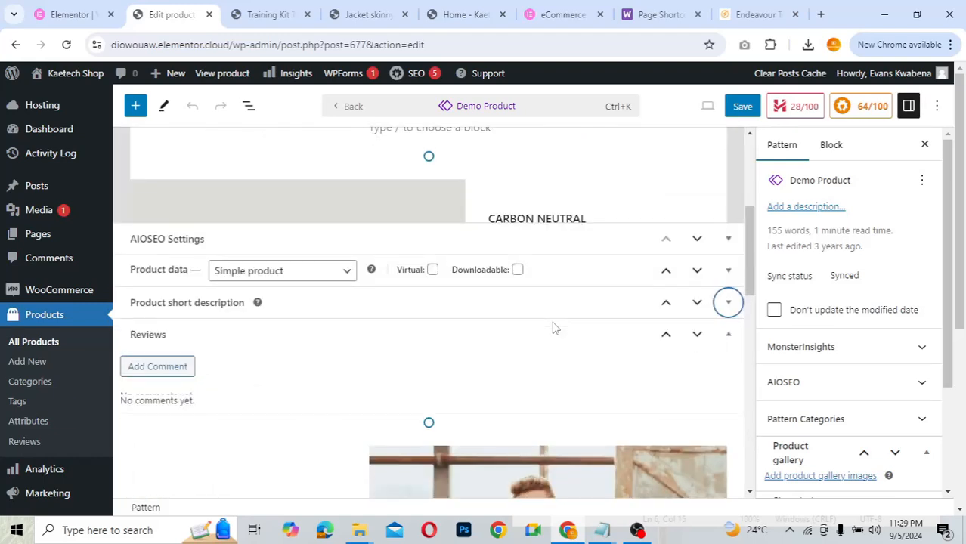
{"action": "scroll", "coordinate": [553, 327], "scroll_direction": "down", "scroll_amount": 3}
{"action": "scroll", "coordinate": [552, 327], "scroll_direction": "down", "scroll_amount": 3}
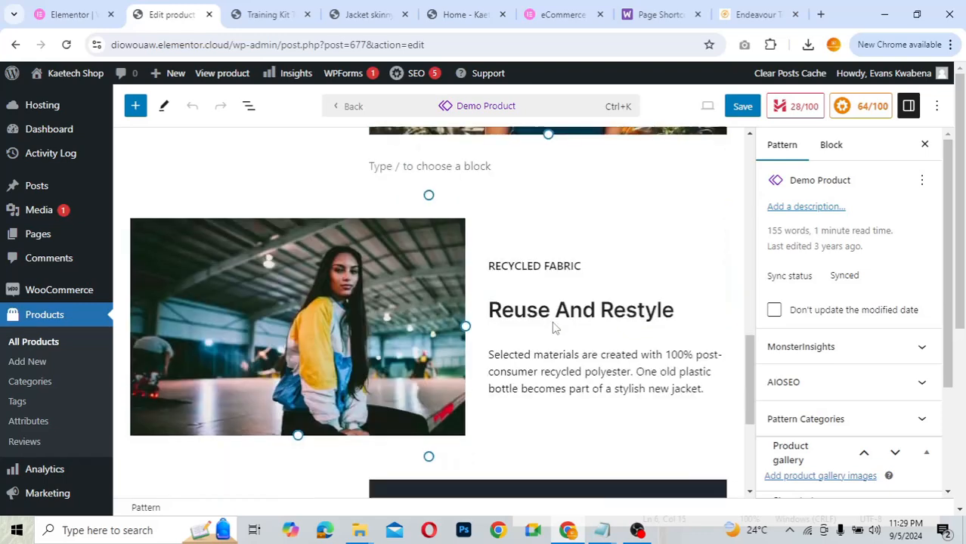
{"action": "scroll", "coordinate": [553, 321], "scroll_direction": "down", "scroll_amount": 1}
{"action": "scroll", "coordinate": [553, 321], "scroll_direction": "down", "scroll_amount": 3}
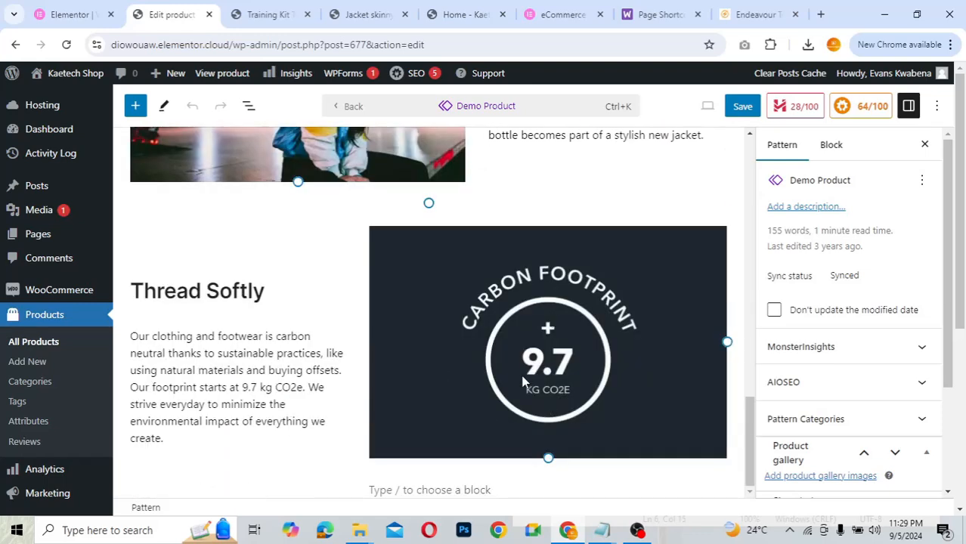
{"action": "scroll", "coordinate": [493, 280], "scroll_direction": "up", "scroll_amount": 4}
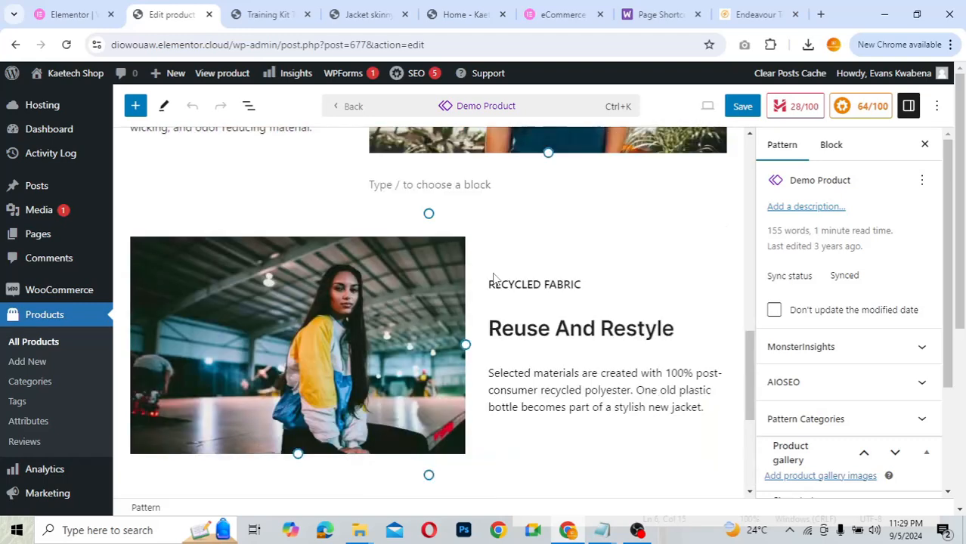
{"action": "scroll", "coordinate": [493, 276], "scroll_direction": "up", "scroll_amount": 8}
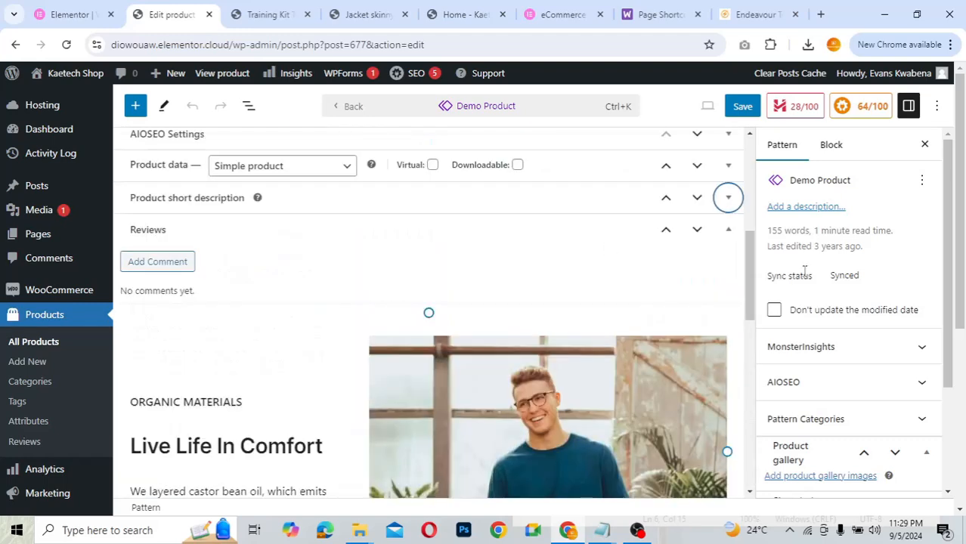
{"action": "scroll", "coordinate": [804, 272], "scroll_direction": "down", "scroll_amount": 2}
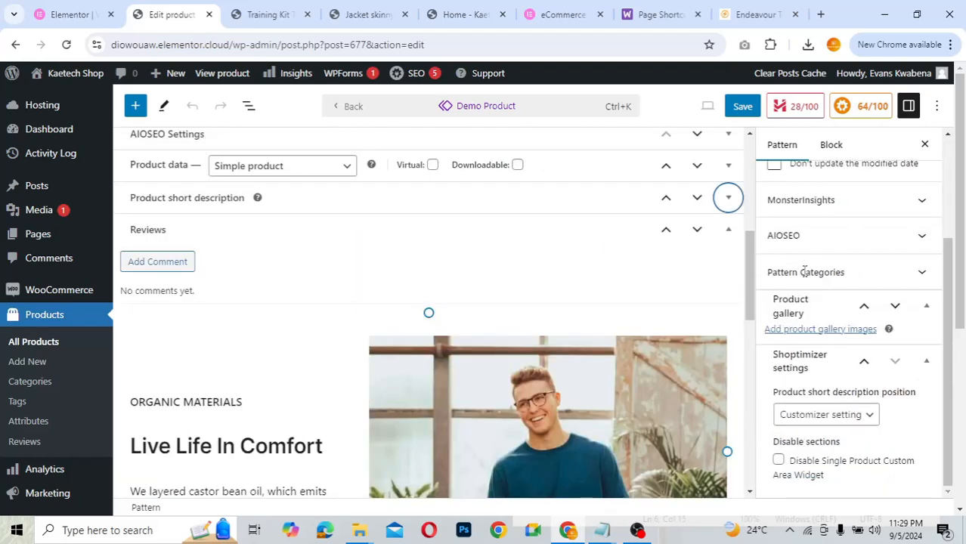
{"action": "scroll", "coordinate": [821, 254], "scroll_direction": "up", "scroll_amount": 2}
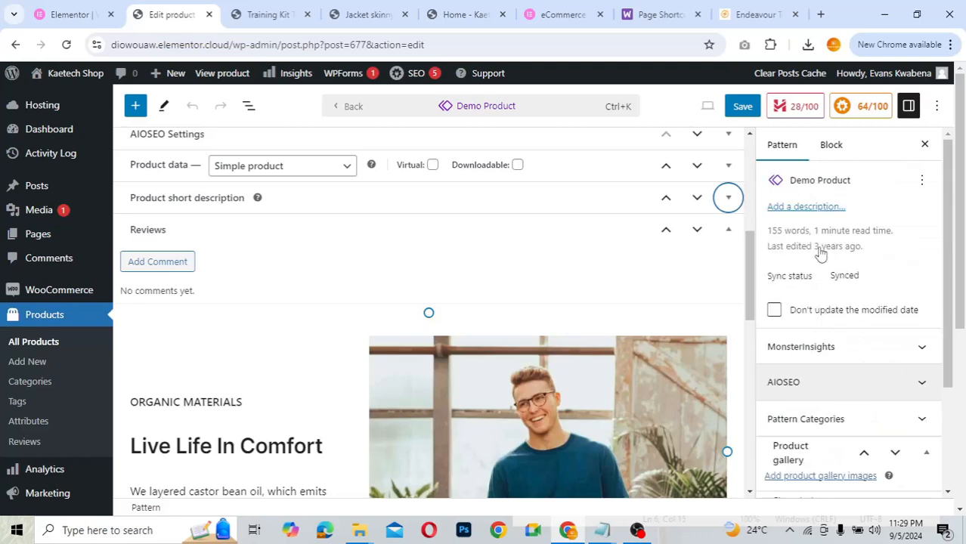
- Leave the pattern back to Jacket skinny fit and expand its Categories panel
{"action": "left_click", "coordinate": [351, 108]}
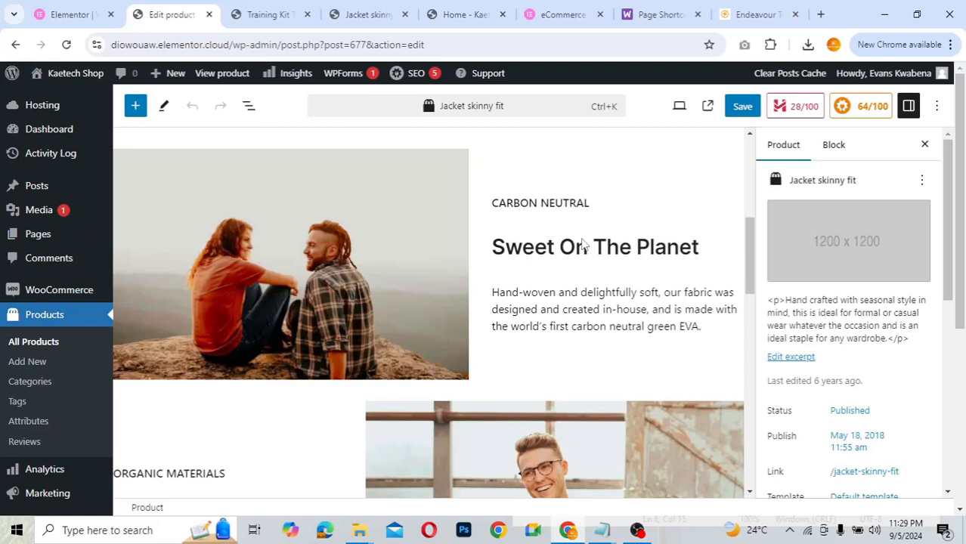
{"action": "mouse_move", "coordinate": [851, 242]}
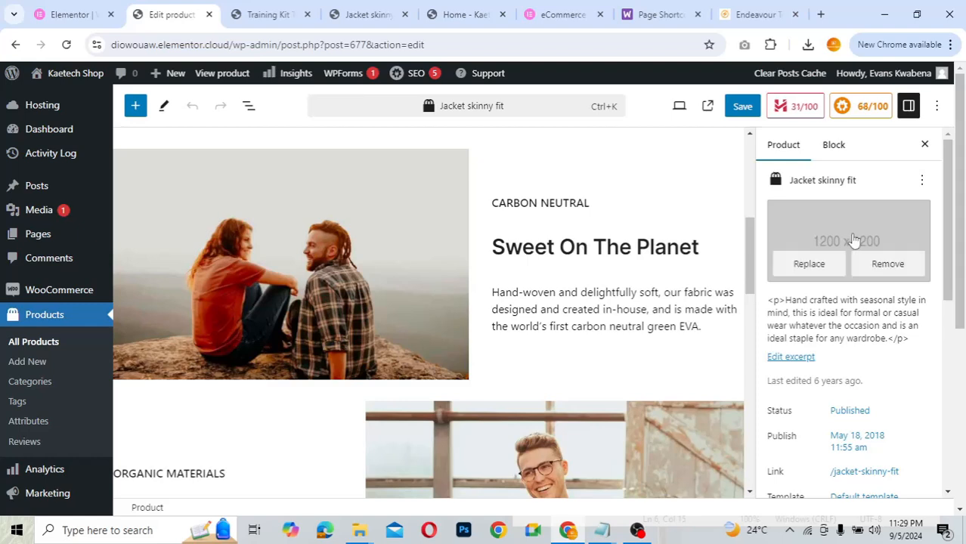
{"action": "scroll", "coordinate": [832, 334], "scroll_direction": "down", "scroll_amount": 4}
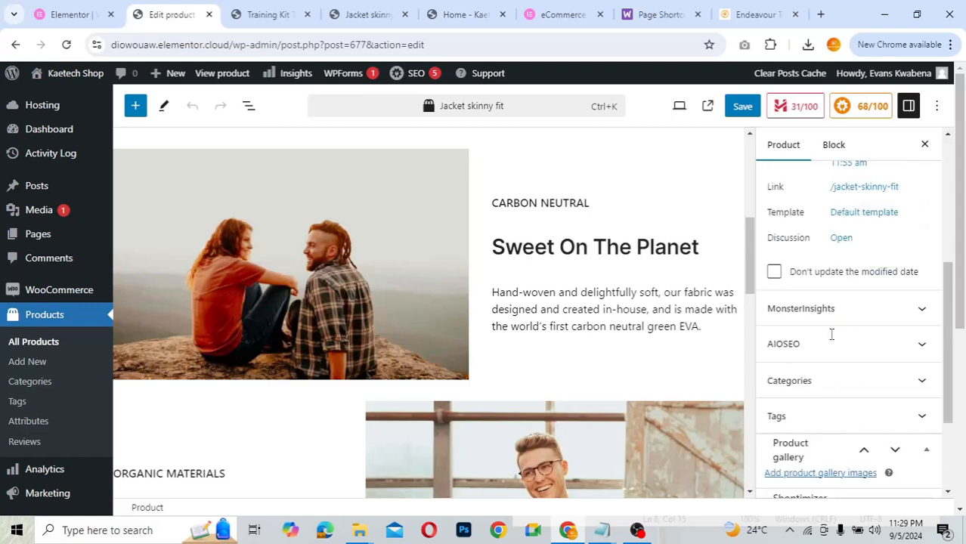
{"action": "scroll", "coordinate": [830, 340], "scroll_direction": "down", "scroll_amount": 2}
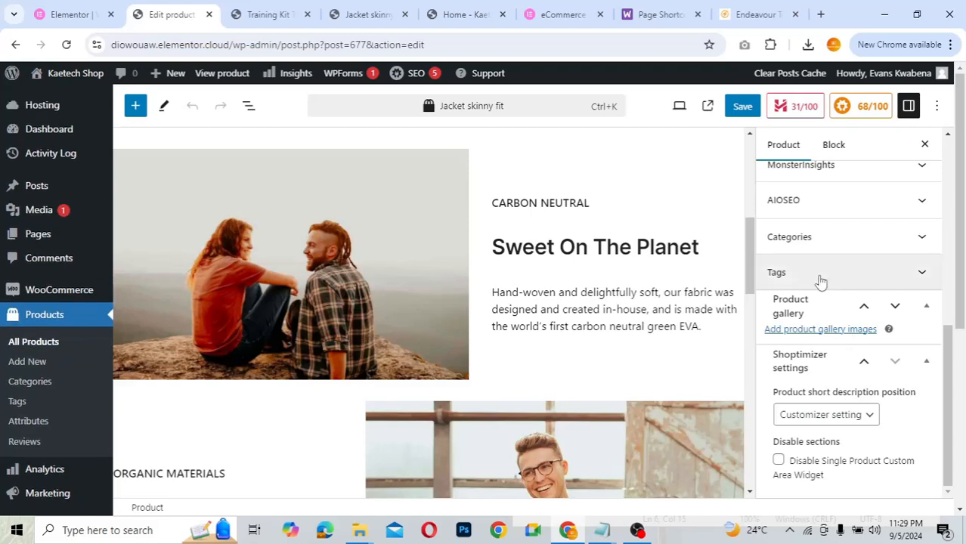
{"action": "left_click", "coordinate": [816, 240]}
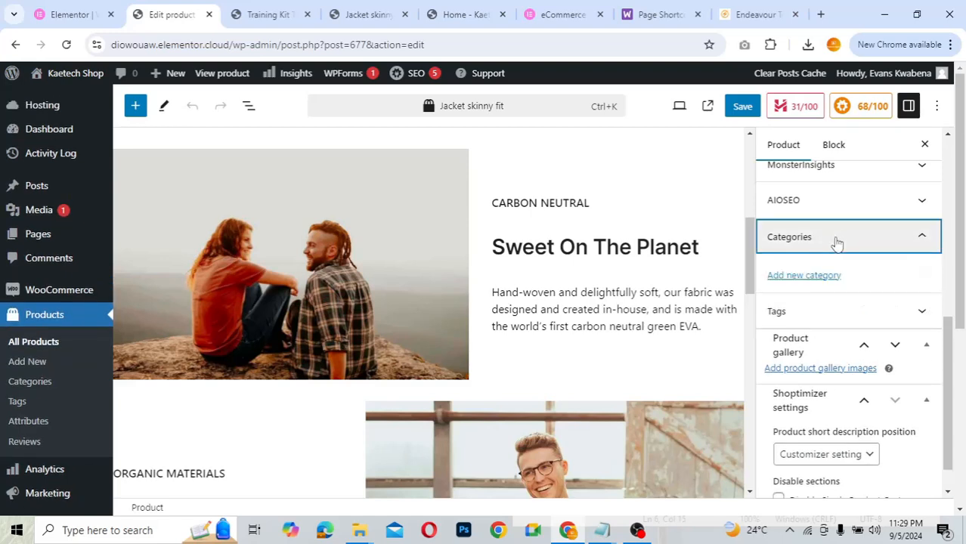
{"action": "left_click", "coordinate": [265, 15]}
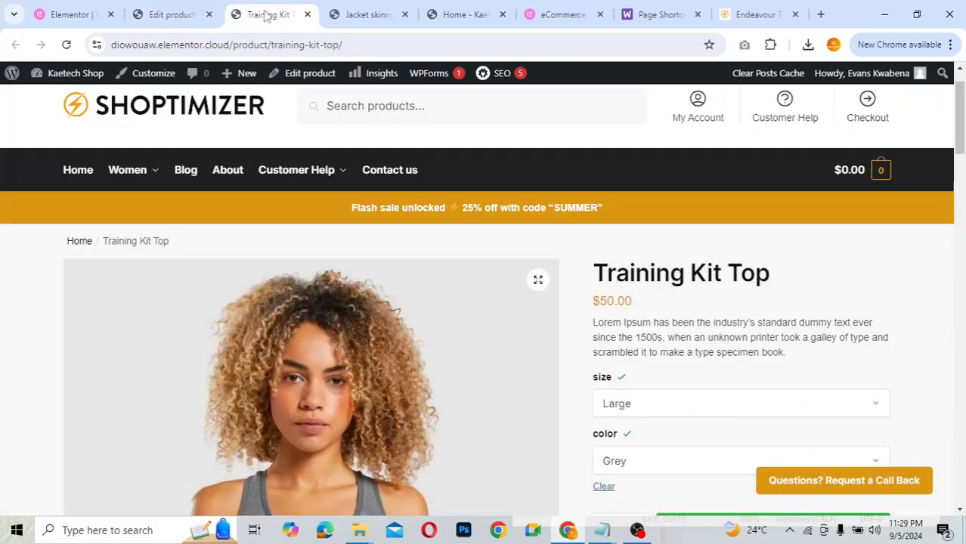
{"action": "scroll", "coordinate": [750, 346], "scroll_direction": "down", "scroll_amount": 3}
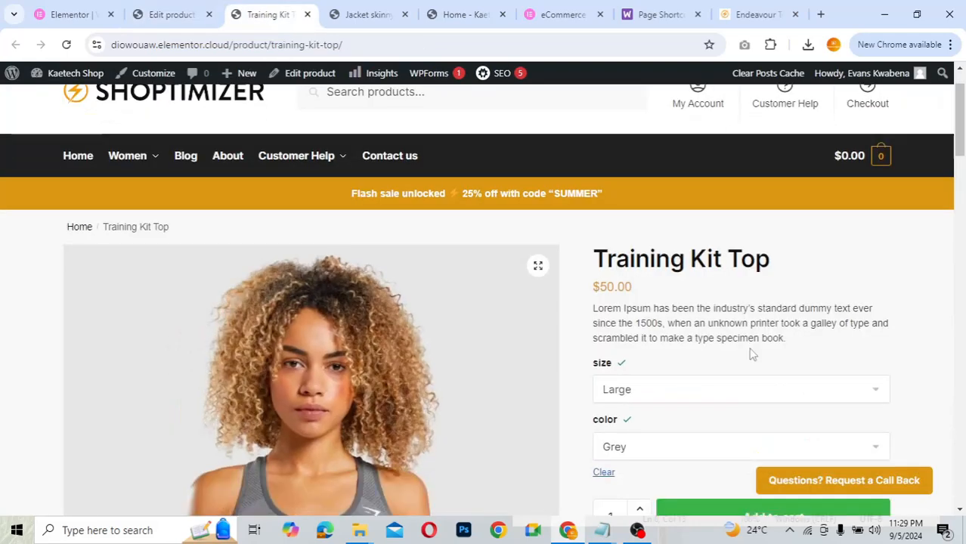
{"action": "scroll", "coordinate": [750, 353], "scroll_direction": "down", "scroll_amount": 3}
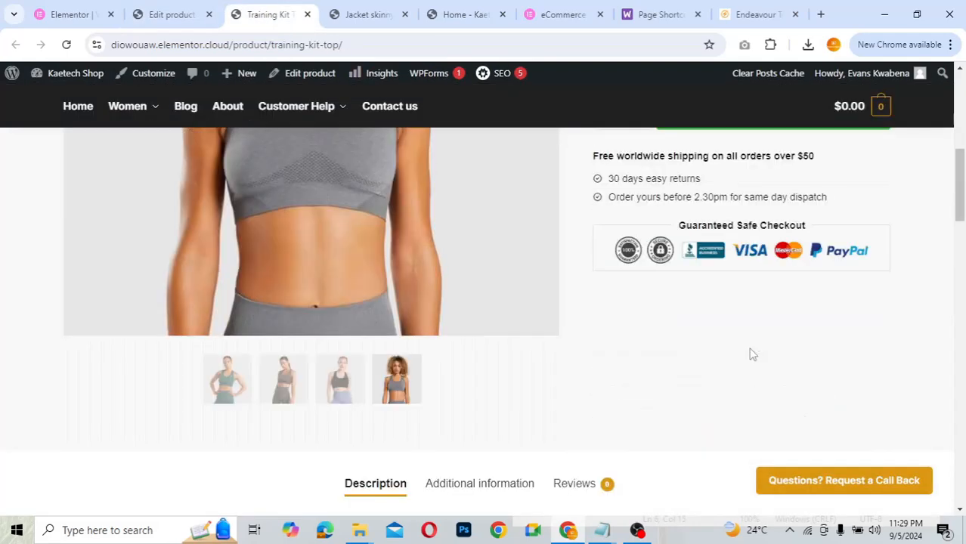
{"action": "scroll", "coordinate": [750, 353], "scroll_direction": "up", "scroll_amount": 6}
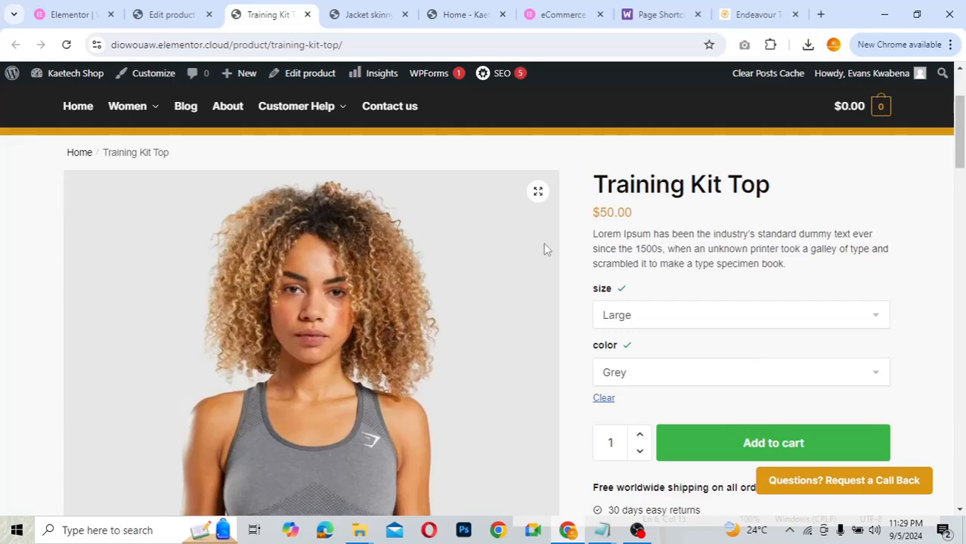
{"action": "left_click", "coordinate": [174, 14]}
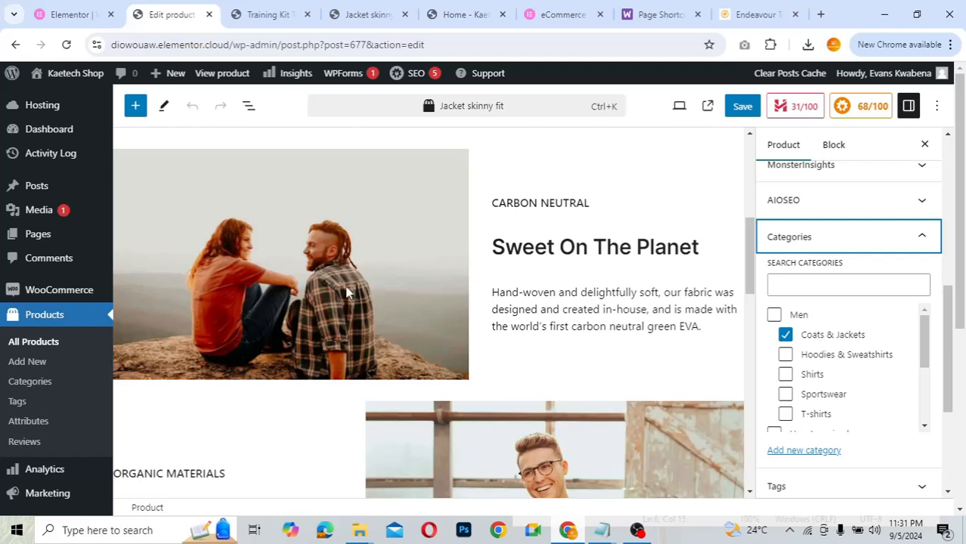
- Go to Appearance > Menus, where the Secondary Menu loads for editing
{"action": "scroll", "coordinate": [346, 293], "scroll_direction": "down", "scroll_amount": 3}
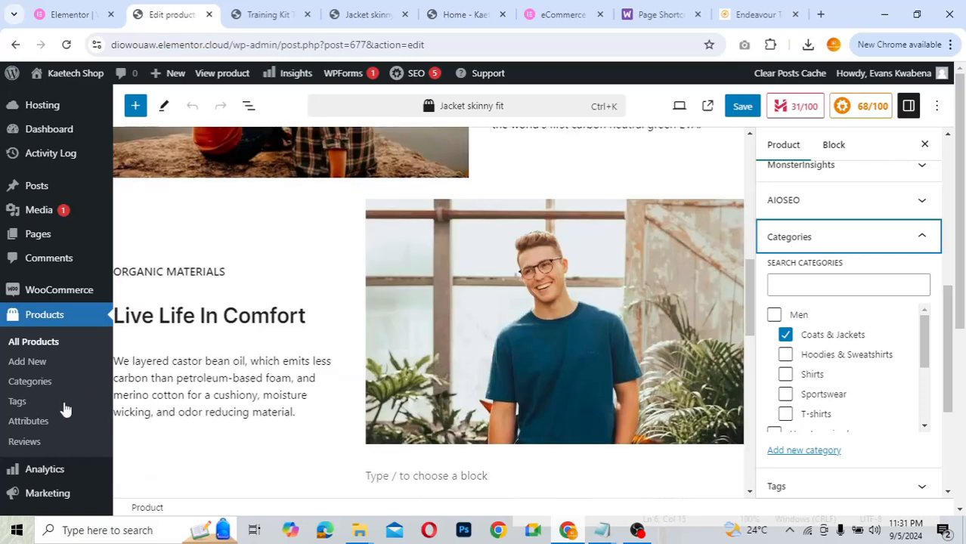
{"action": "scroll", "coordinate": [60, 414], "scroll_direction": "down", "scroll_amount": 4}
{"action": "mouse_move", "coordinate": [53, 294]}
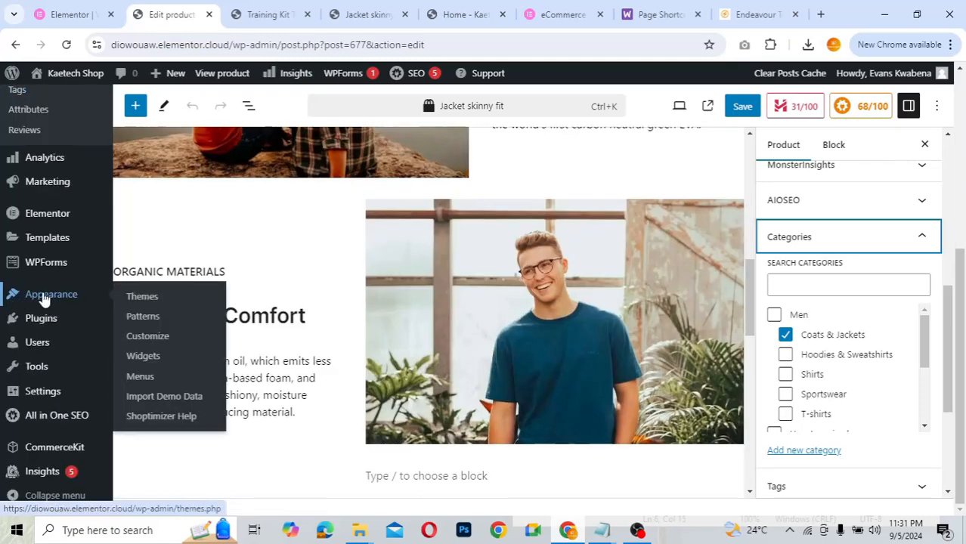
{"action": "left_click", "coordinate": [138, 381]}
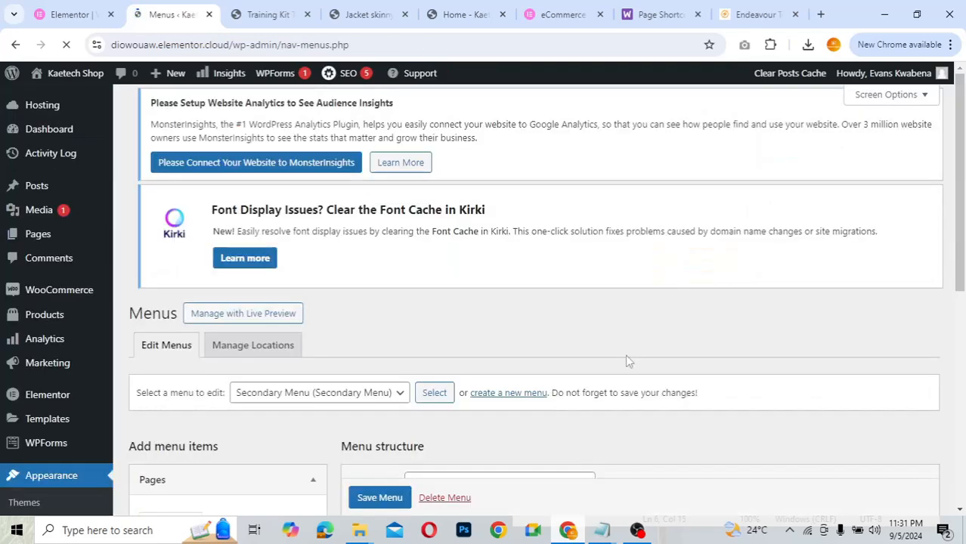
- Check the list of available menus without switching away from Secondary Menu
{"action": "scroll", "coordinate": [574, 310], "scroll_direction": "down", "scroll_amount": 3}
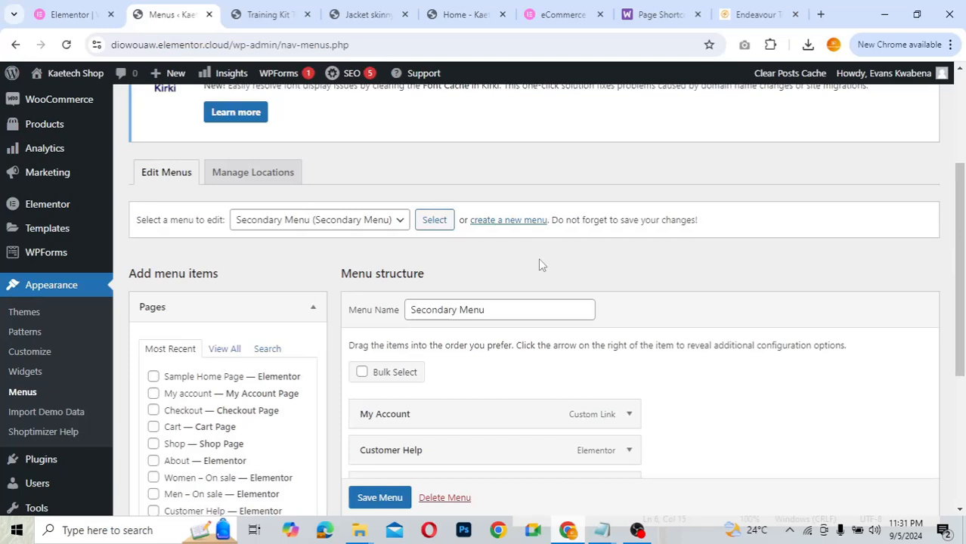
{"action": "left_click", "coordinate": [341, 223]}
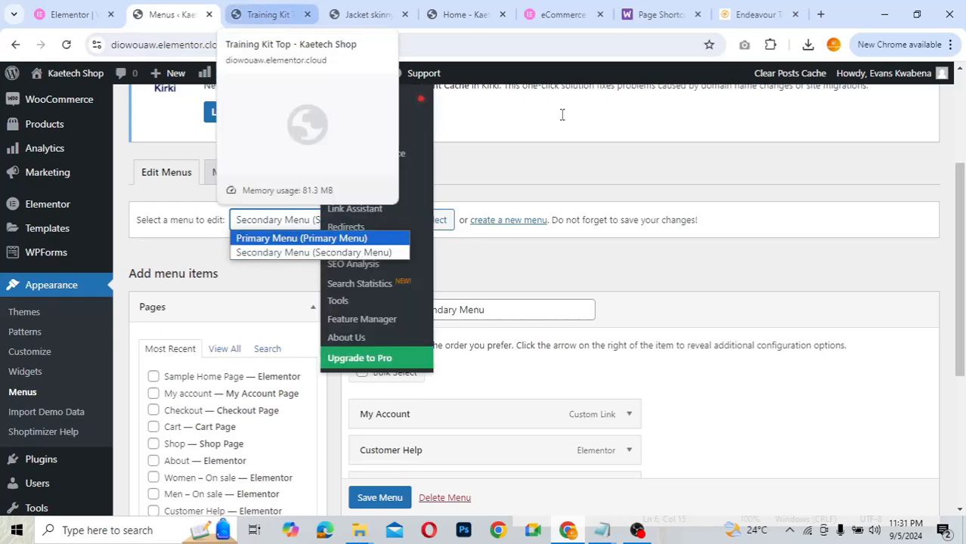
{"action": "left_click", "coordinate": [627, 172]}
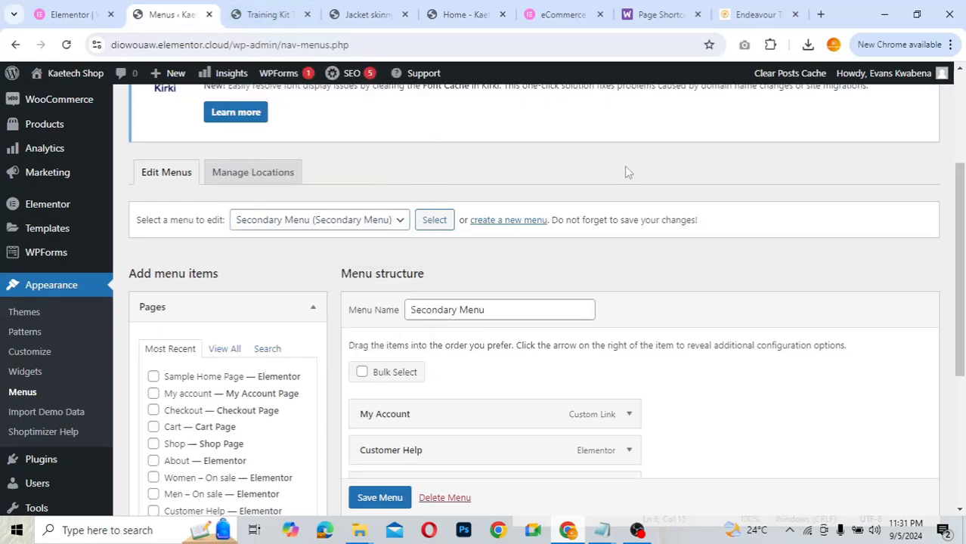
- Switch to the live Training Kit Top page and preview the Customer Help mega menu
{"action": "left_click", "coordinate": [257, 15]}
{"action": "mouse_move", "coordinate": [296, 105]}
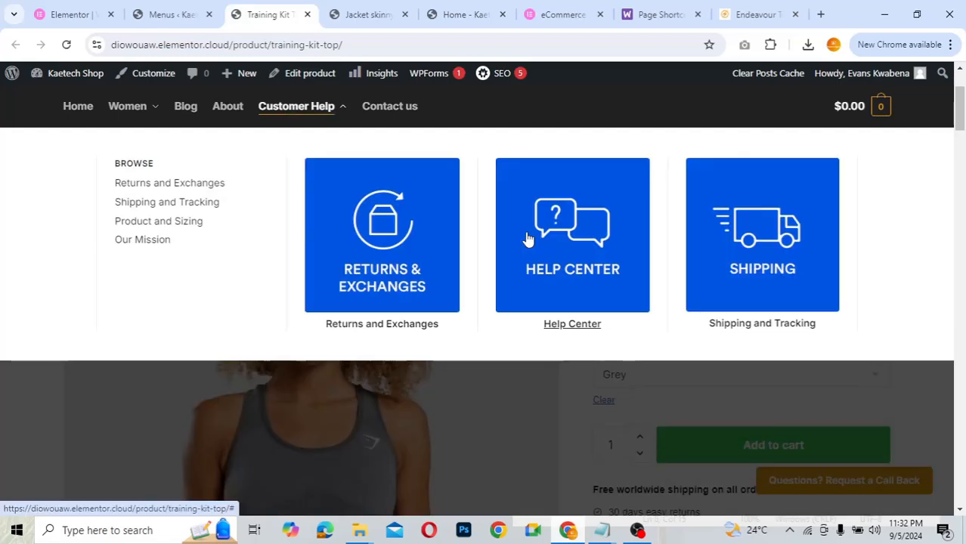
{"action": "scroll", "coordinate": [714, 221], "scroll_direction": "up", "scroll_amount": 2}
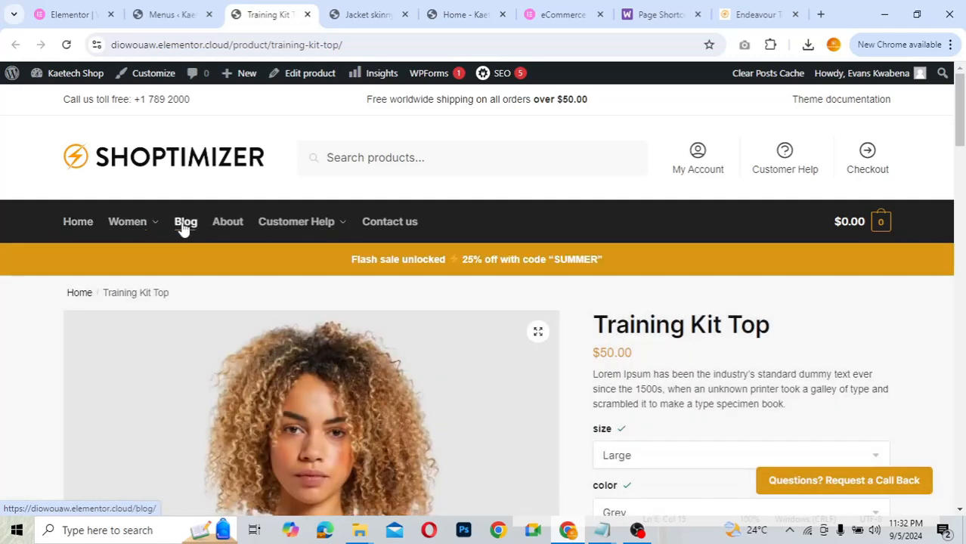
{"action": "mouse_move", "coordinate": [286, 229]}
- Look over the Menus page, then preview the live product page's header menu
{"action": "left_click", "coordinate": [159, 15]}
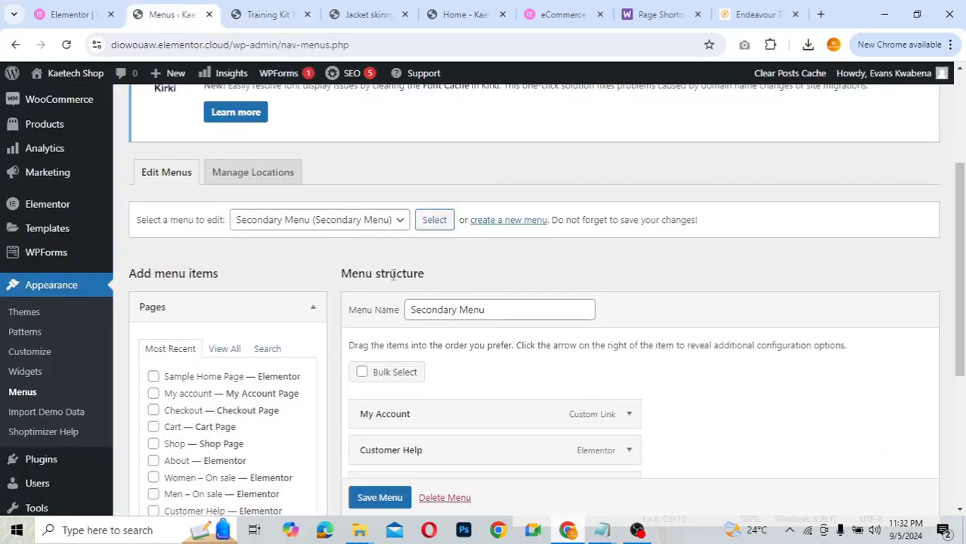
{"action": "scroll", "coordinate": [697, 358], "scroll_direction": "down", "scroll_amount": 2}
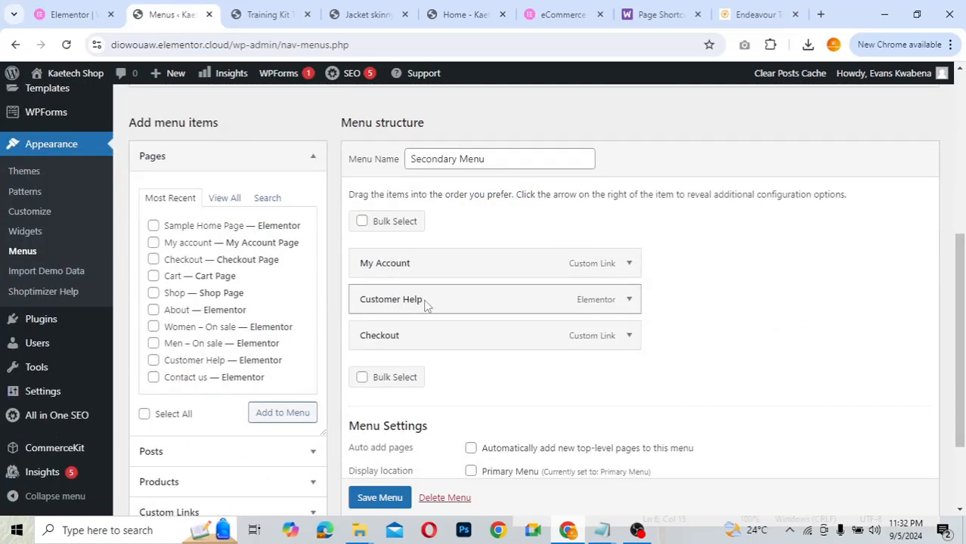
{"action": "left_click", "coordinate": [259, 14]}
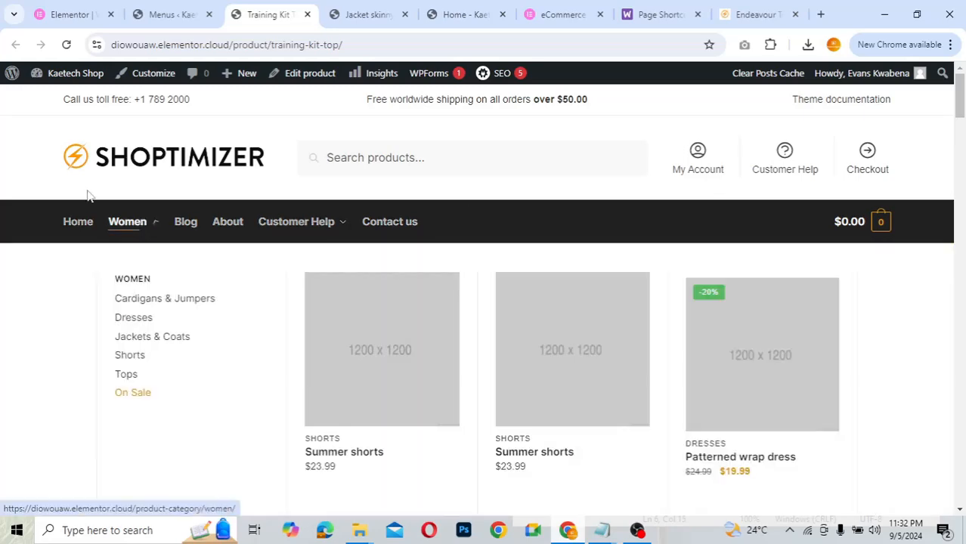
{"action": "mouse_move", "coordinate": [309, 217]}
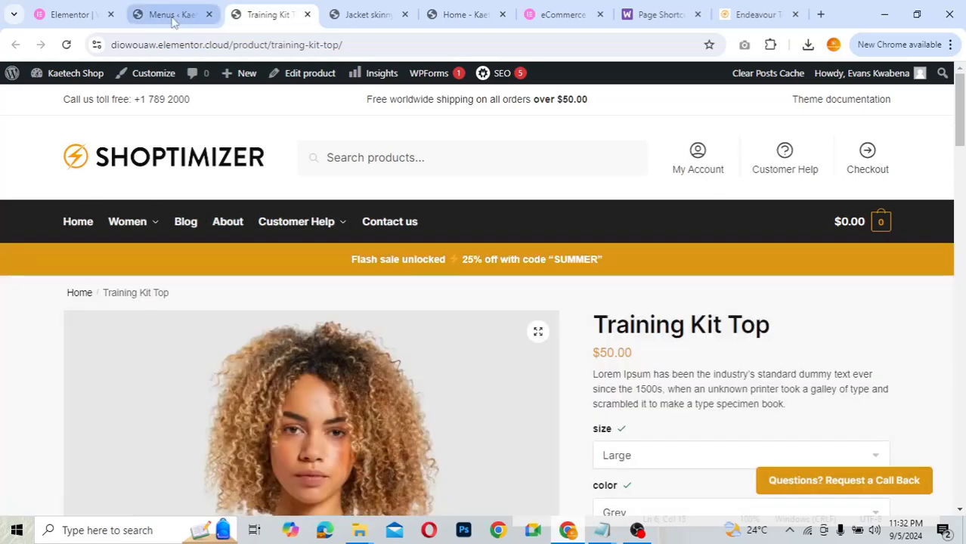
- Back on Menus, pick Primary Menu in the 'Select a menu to edit' dropdown
{"action": "left_click", "coordinate": [173, 19]}
{"action": "scroll", "coordinate": [355, 181], "scroll_direction": "up", "scroll_amount": 2}
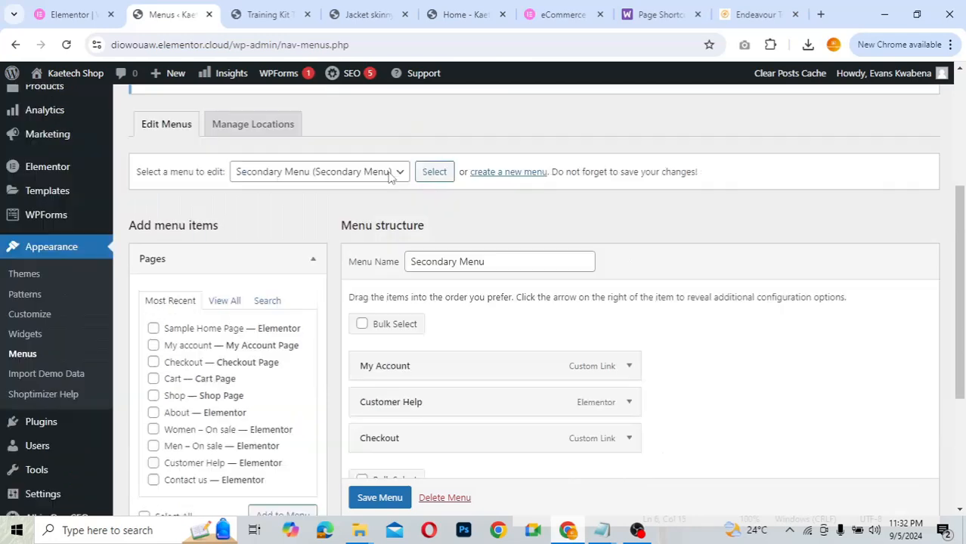
{"action": "left_click", "coordinate": [351, 210]}
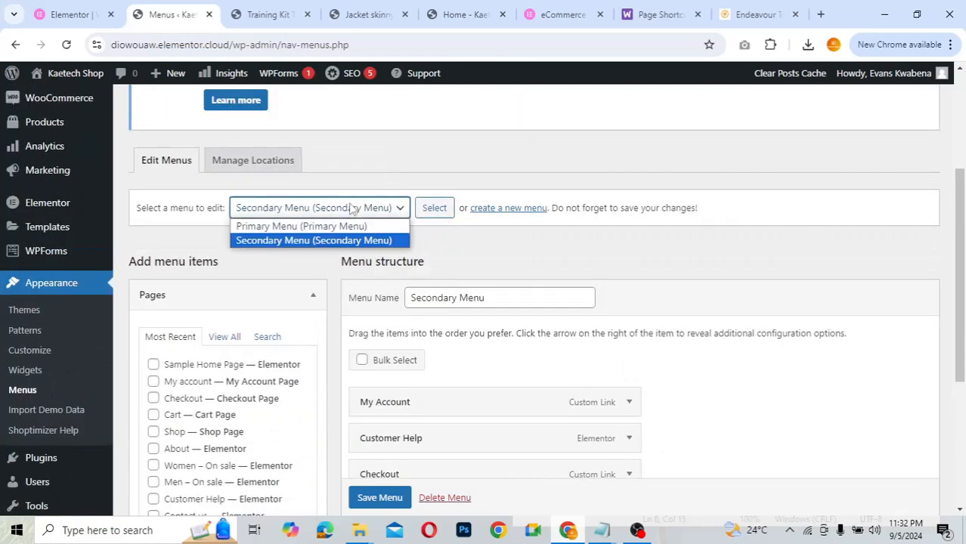
{"action": "left_click", "coordinate": [289, 226]}
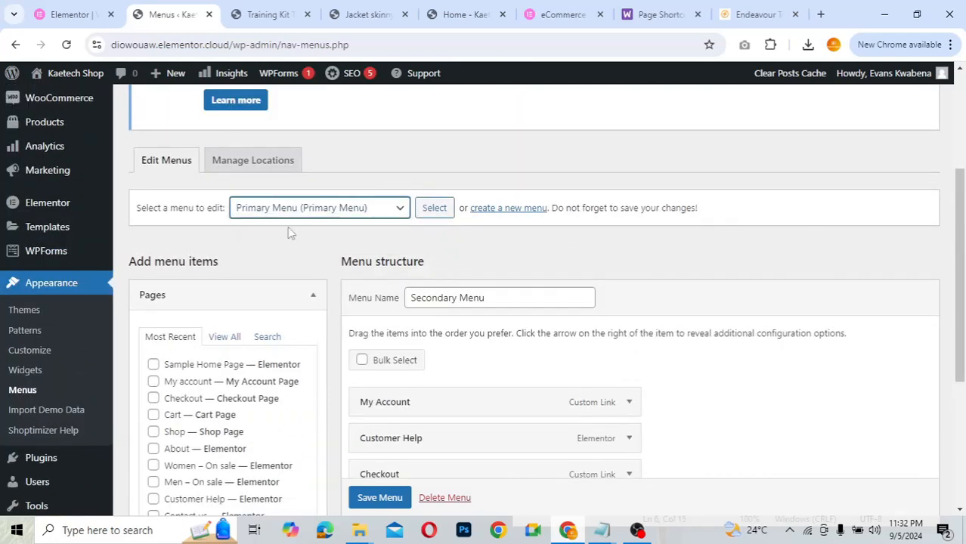
- Load Primary Menu and scroll through Home, Women and its sub-items, Blog, About, Customer Help, Contact us
{"action": "left_click", "coordinate": [434, 208]}
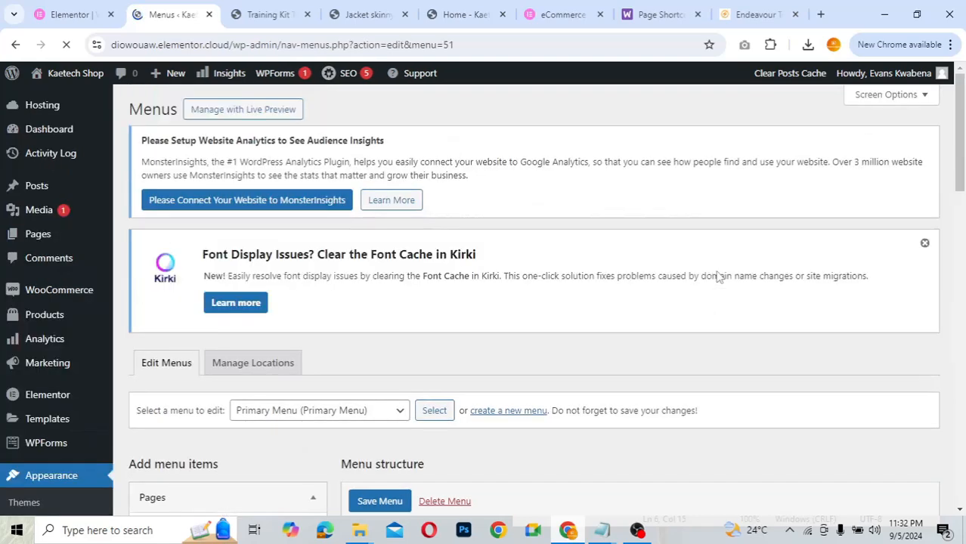
{"action": "scroll", "coordinate": [718, 276], "scroll_direction": "down", "scroll_amount": 5}
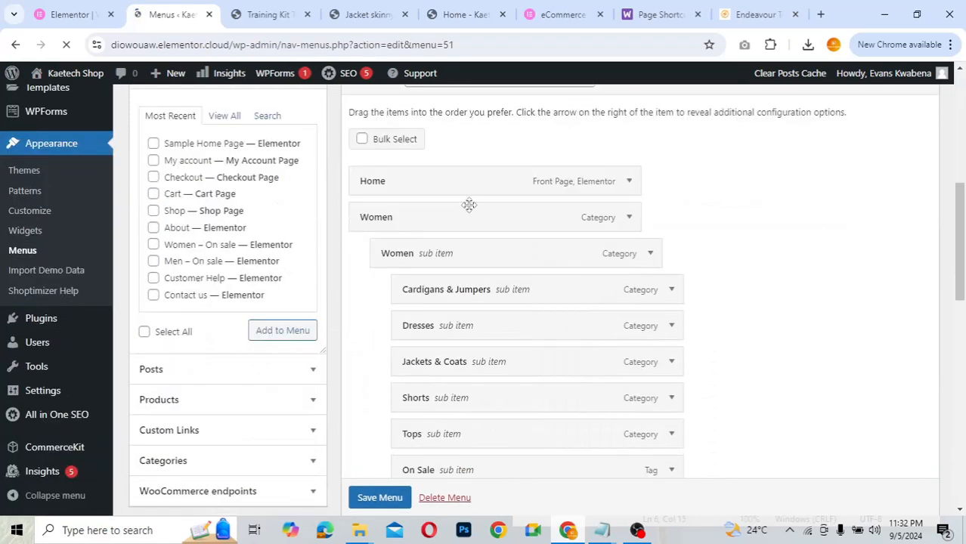
{"action": "scroll", "coordinate": [748, 274], "scroll_direction": "down", "scroll_amount": 1}
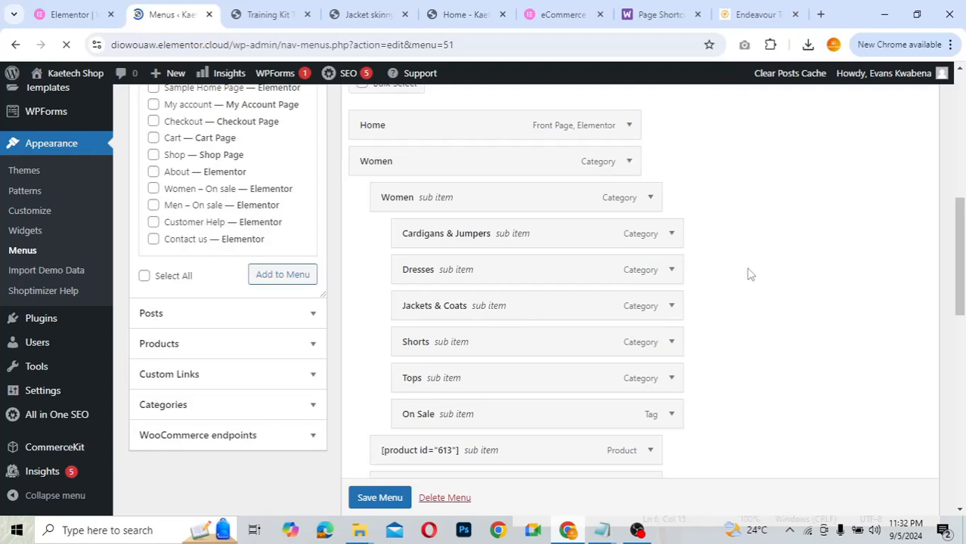
{"action": "scroll", "coordinate": [748, 274], "scroll_direction": "down", "scroll_amount": 1}
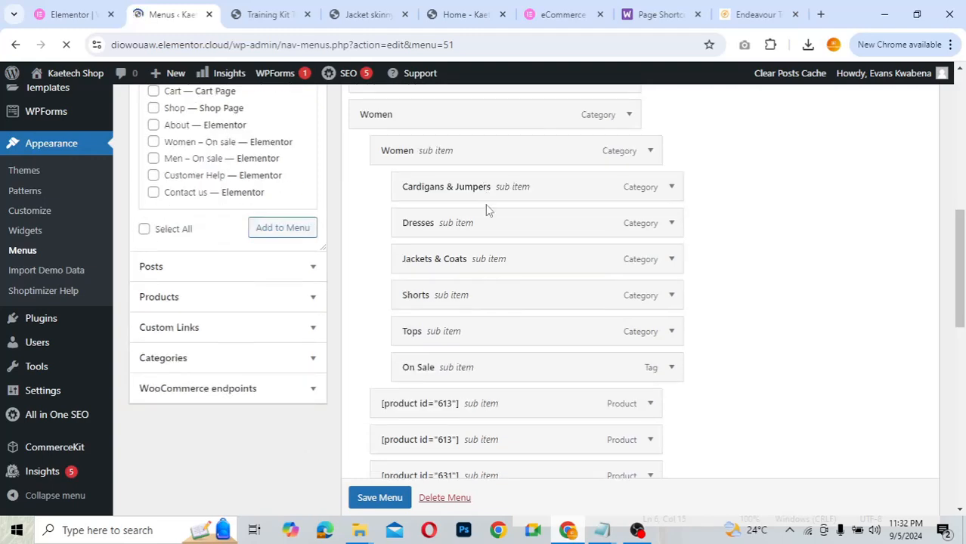
{"action": "scroll", "coordinate": [770, 397], "scroll_direction": "down", "scroll_amount": 3}
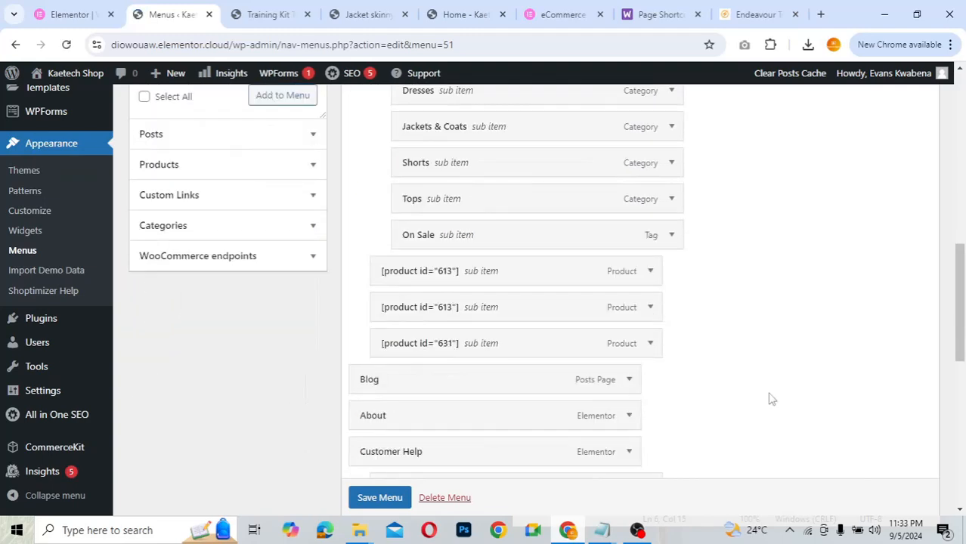
{"action": "scroll", "coordinate": [735, 362], "scroll_direction": "down", "scroll_amount": 3}
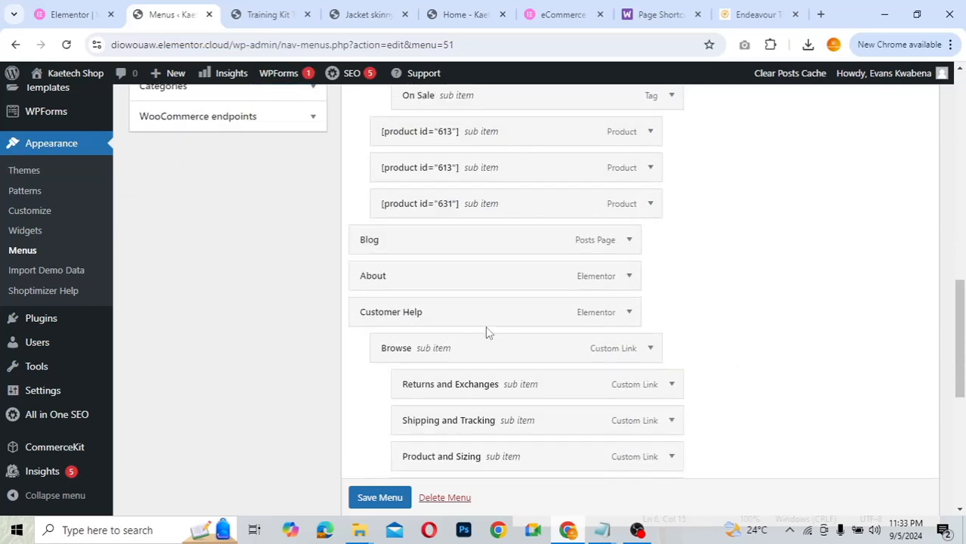
{"action": "scroll", "coordinate": [484, 368], "scroll_direction": "down", "scroll_amount": 2}
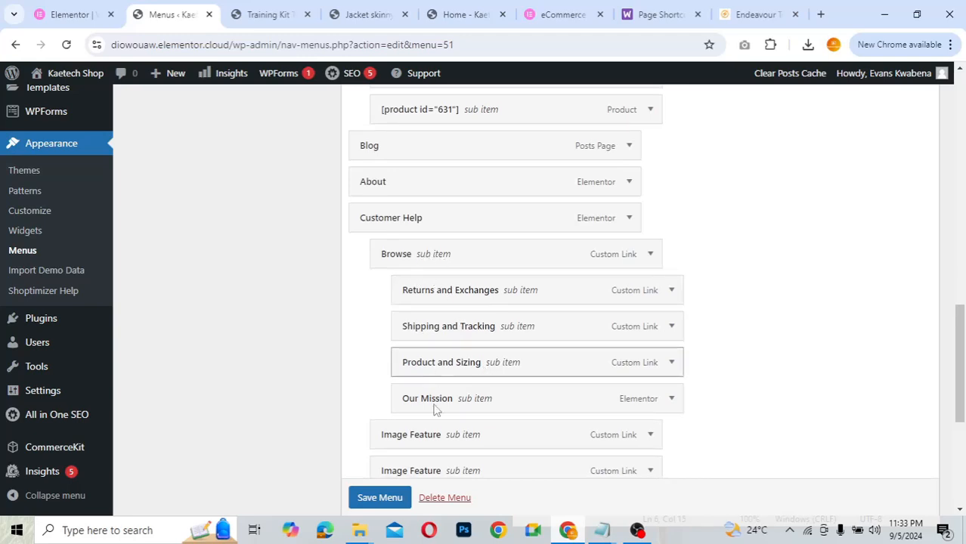
{"action": "scroll", "coordinate": [436, 410], "scroll_direction": "down", "scroll_amount": 1}
{"action": "scroll", "coordinate": [436, 410], "scroll_direction": "down", "scroll_amount": 2}
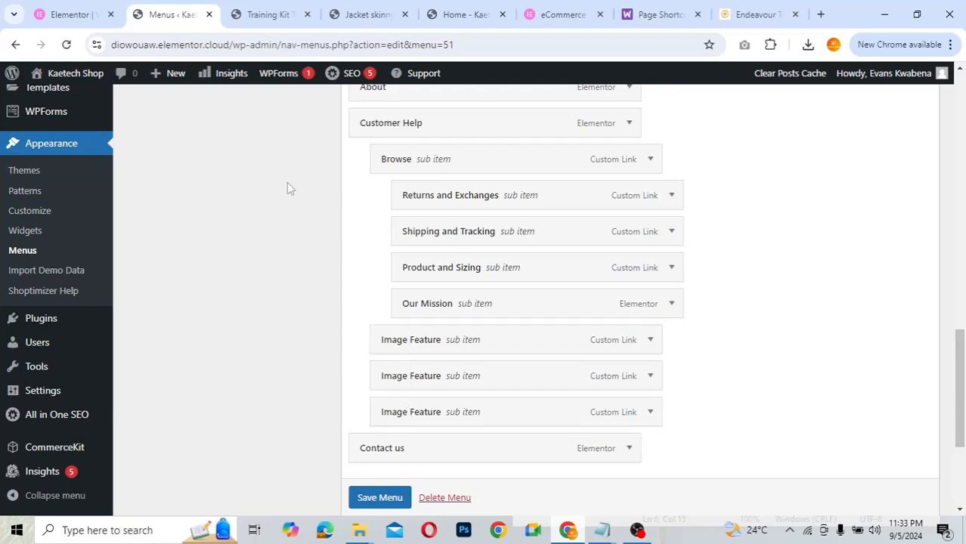
- Compare the storefront header navigation, then return to the Primary Menu editor
{"action": "left_click", "coordinate": [279, 17]}
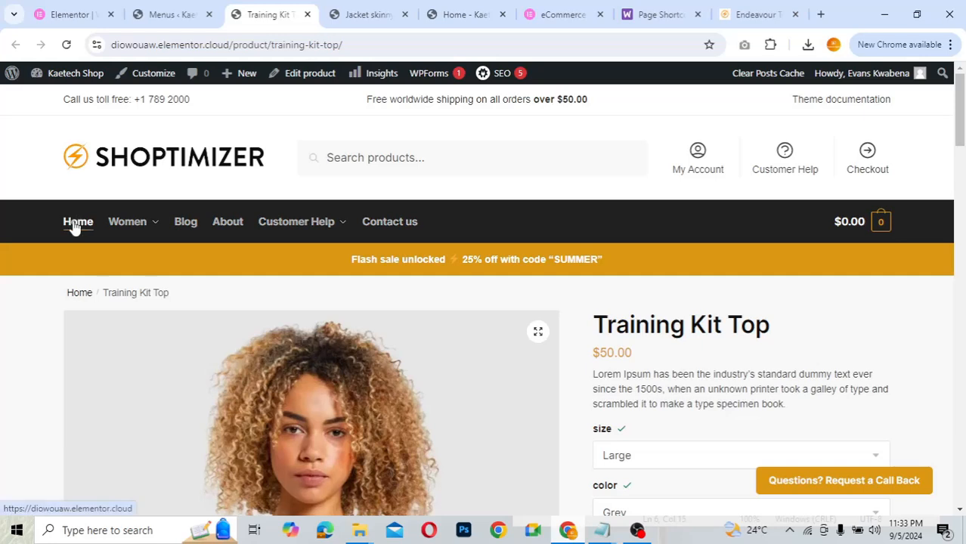
{"action": "mouse_move", "coordinate": [133, 225]}
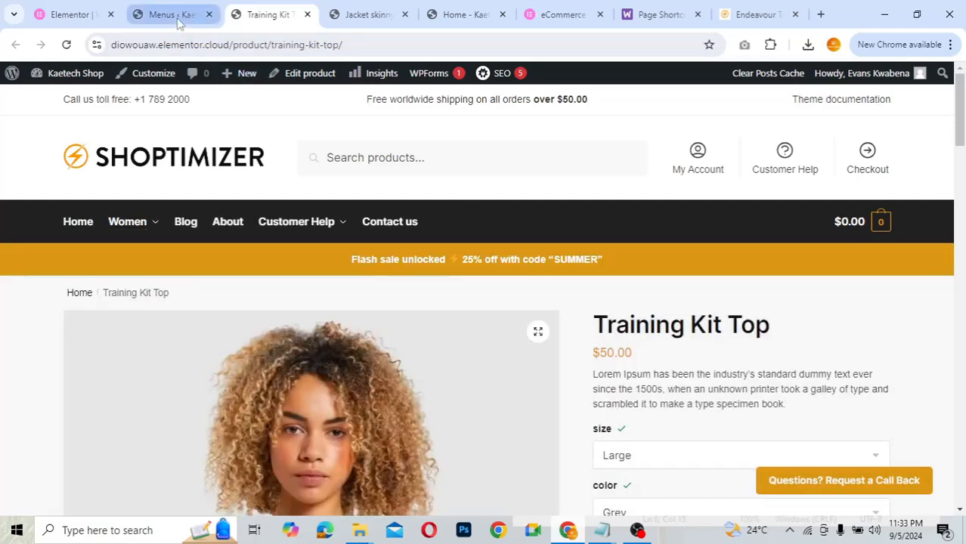
{"action": "left_click", "coordinate": [177, 21]}
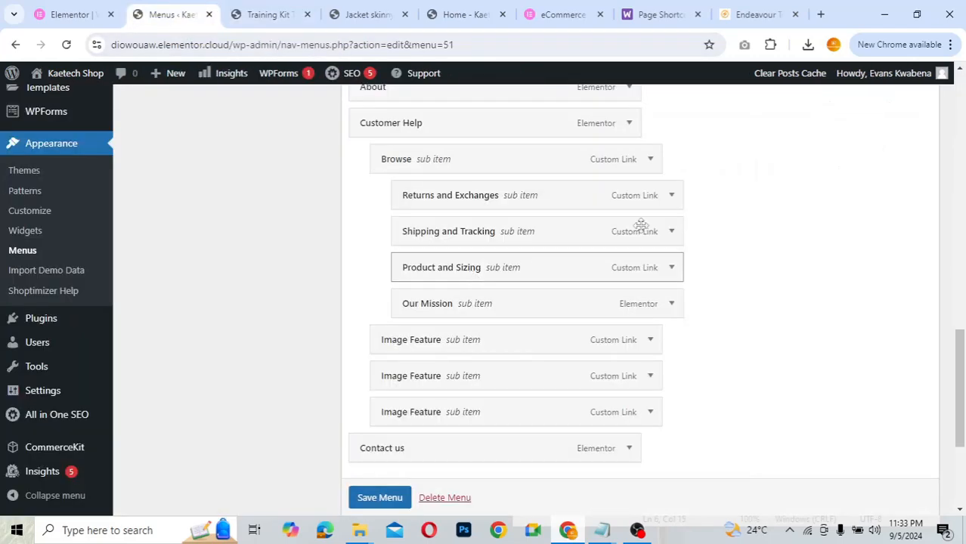
{"action": "scroll", "coordinate": [766, 217], "scroll_direction": "up", "scroll_amount": 3}
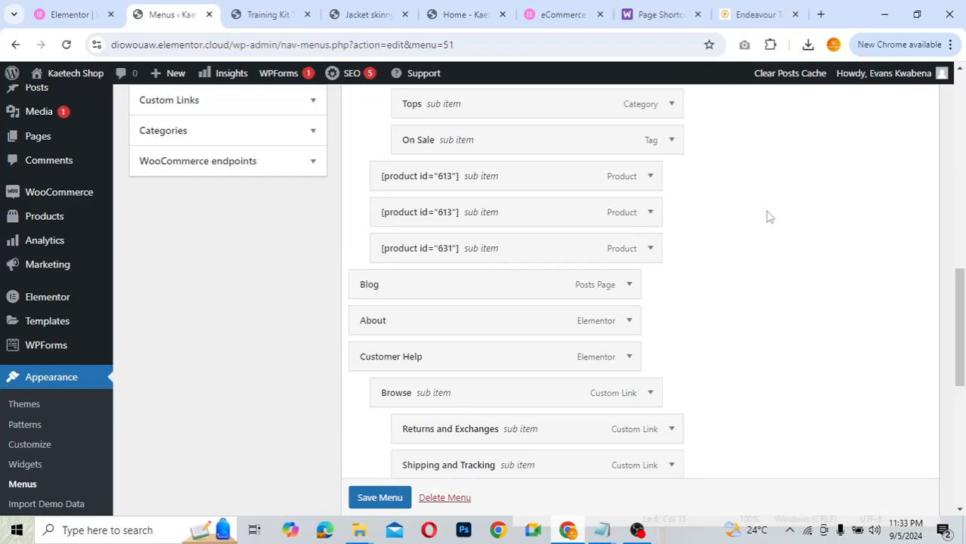
{"action": "scroll", "coordinate": [765, 217], "scroll_direction": "up", "scroll_amount": 5}
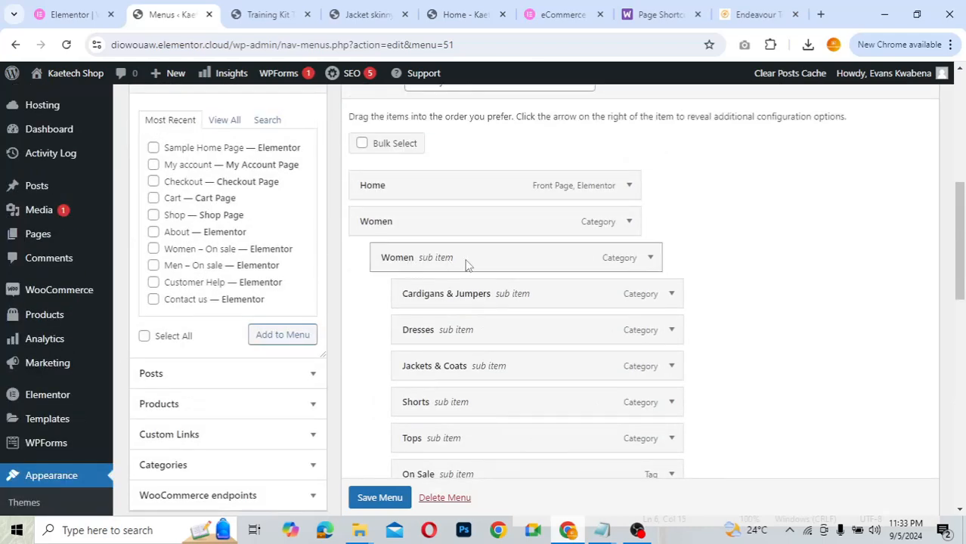
{"action": "scroll", "coordinate": [432, 442], "scroll_direction": "down", "scroll_amount": 1}
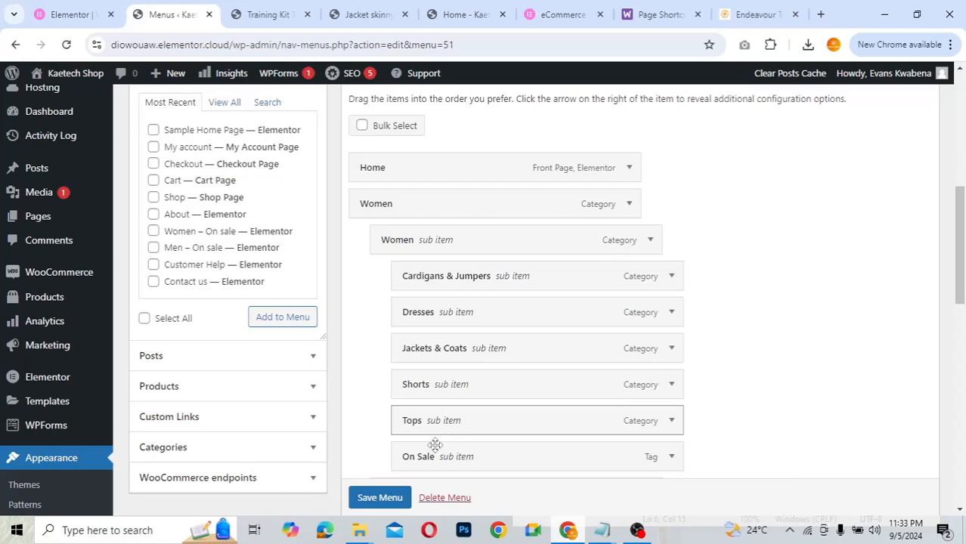
{"action": "scroll", "coordinate": [435, 444], "scroll_direction": "down", "scroll_amount": 3}
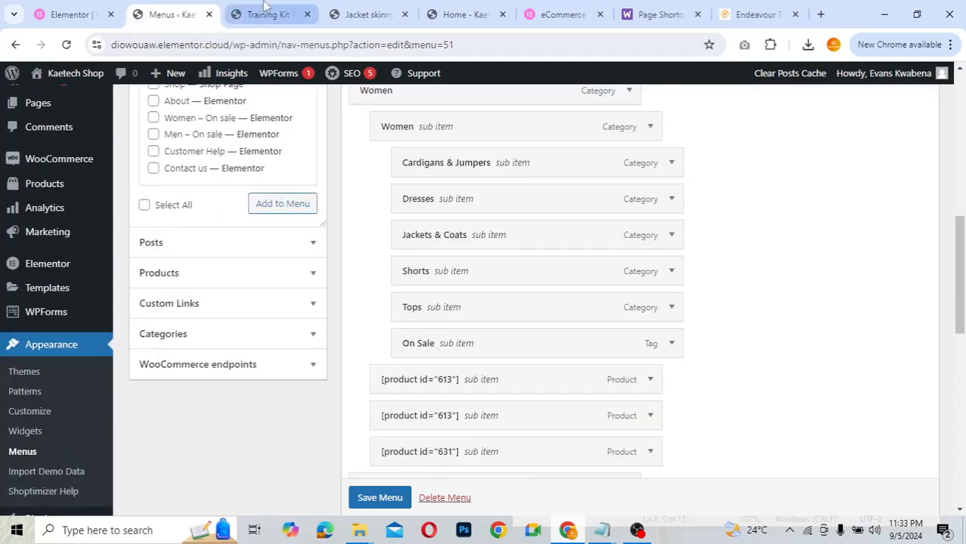
- Preview the Customer Help mega menu on the Training Kit Top page, then recheck the menu editor
{"action": "left_click", "coordinate": [262, 13]}
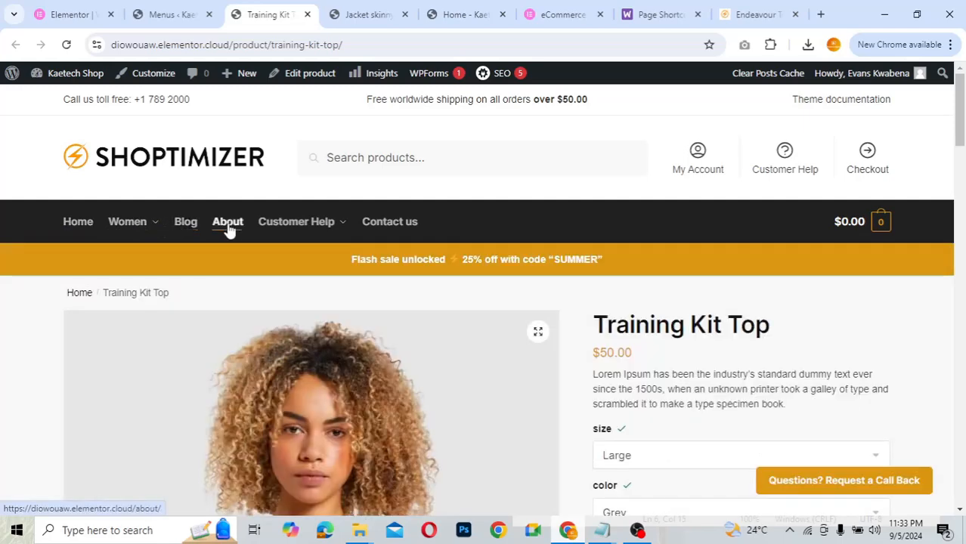
{"action": "mouse_move", "coordinate": [316, 226]}
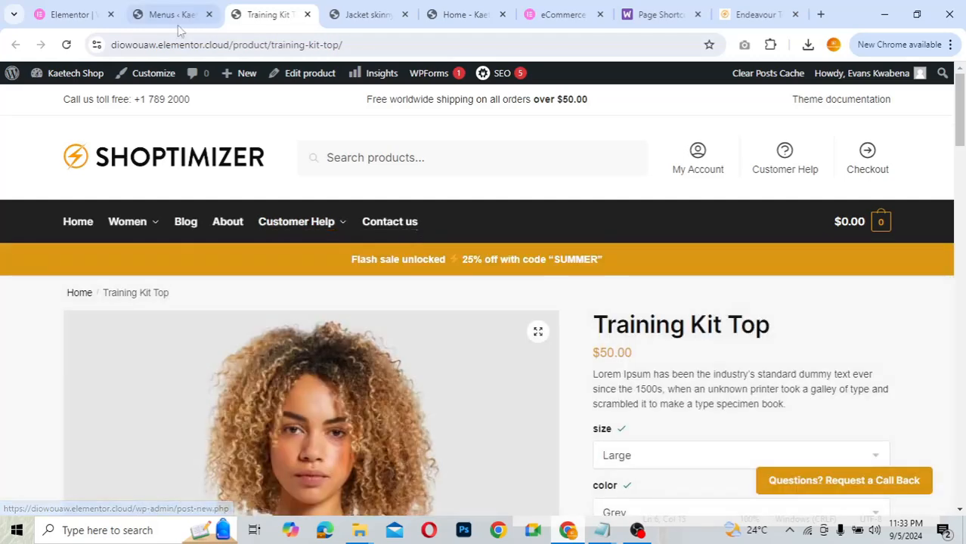
{"action": "left_click", "coordinate": [178, 24]}
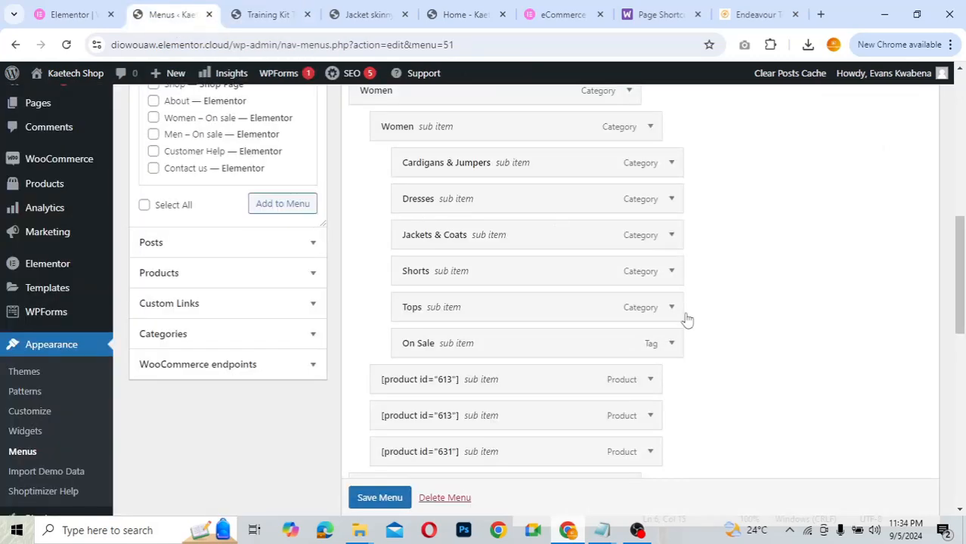
{"action": "scroll", "coordinate": [750, 373], "scroll_direction": "down", "scroll_amount": 10}
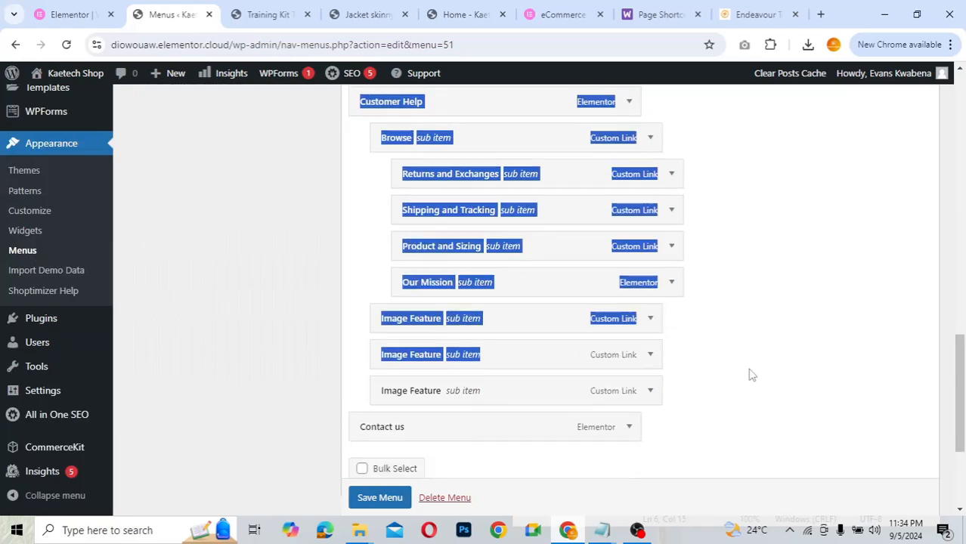
{"action": "scroll", "coordinate": [750, 375], "scroll_direction": "up", "scroll_amount": 3}
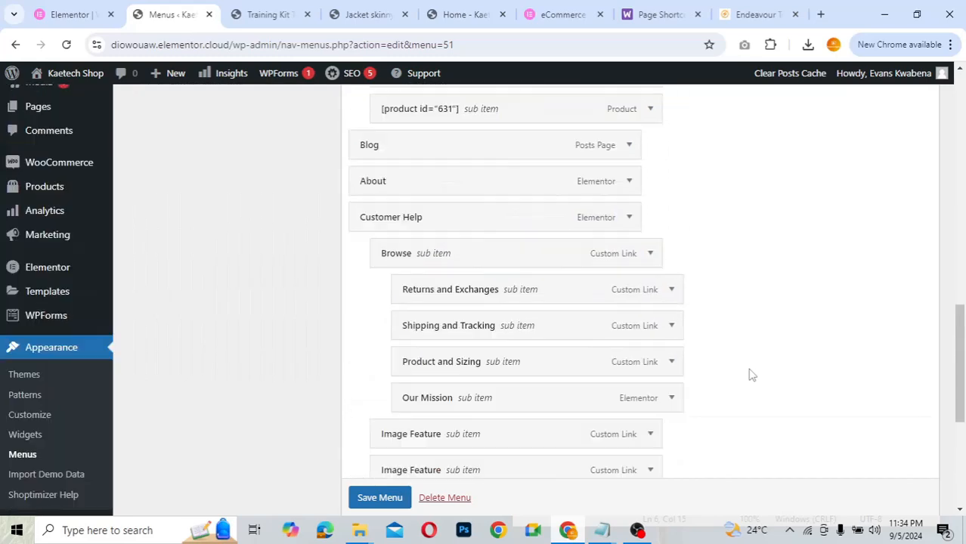
{"action": "scroll", "coordinate": [751, 374], "scroll_direction": "down", "scroll_amount": 1}
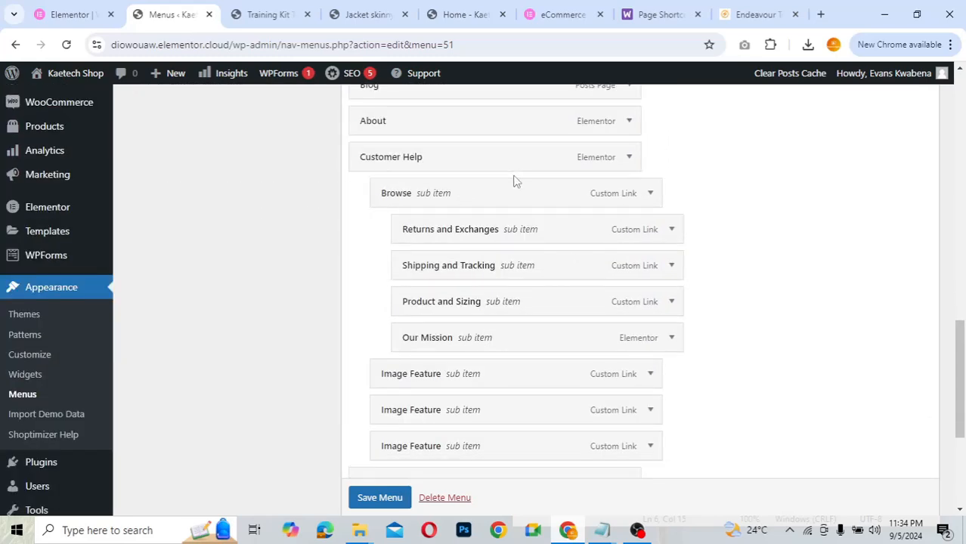
- Compare the Training Kit Top header navigation against the menu editor once more
{"action": "left_click", "coordinate": [261, 21]}
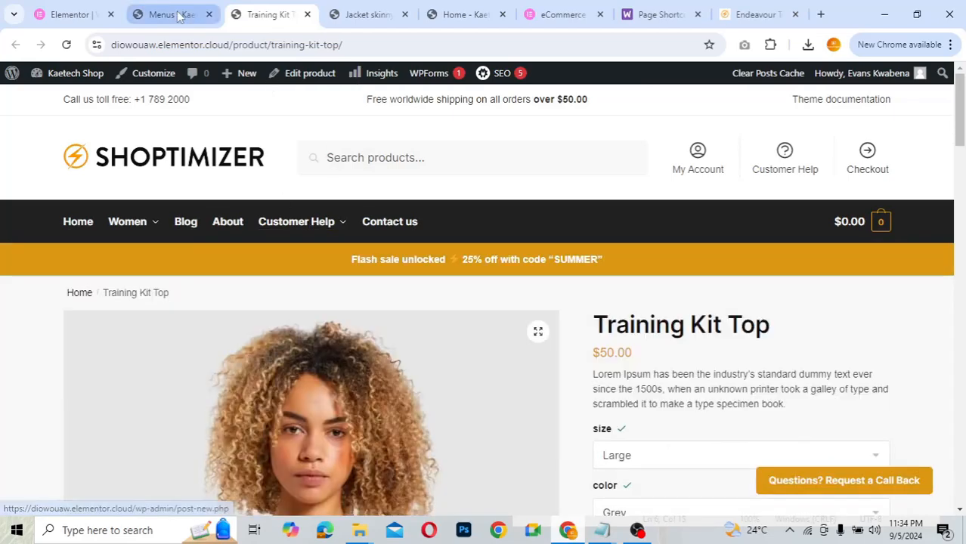
{"action": "left_click", "coordinate": [170, 15]}
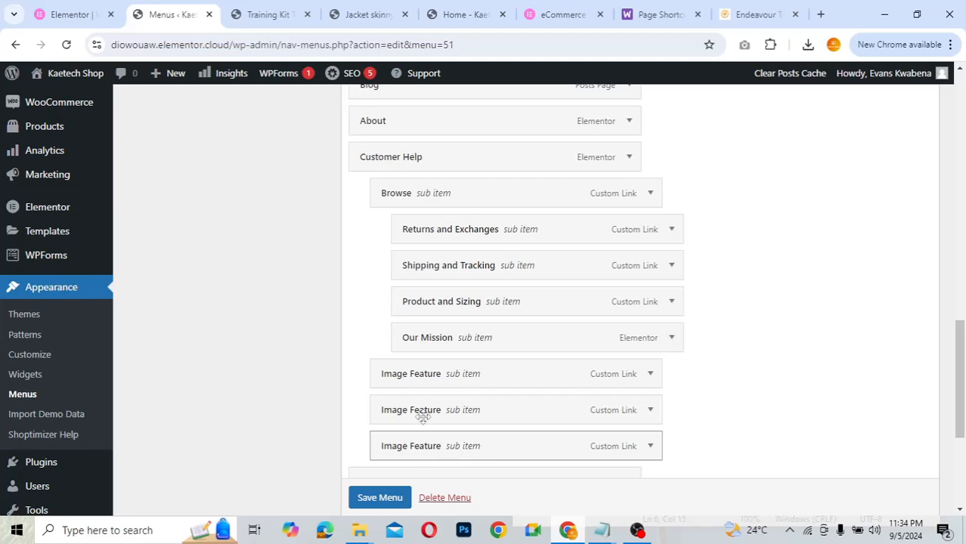
{"action": "left_click", "coordinate": [269, 14]}
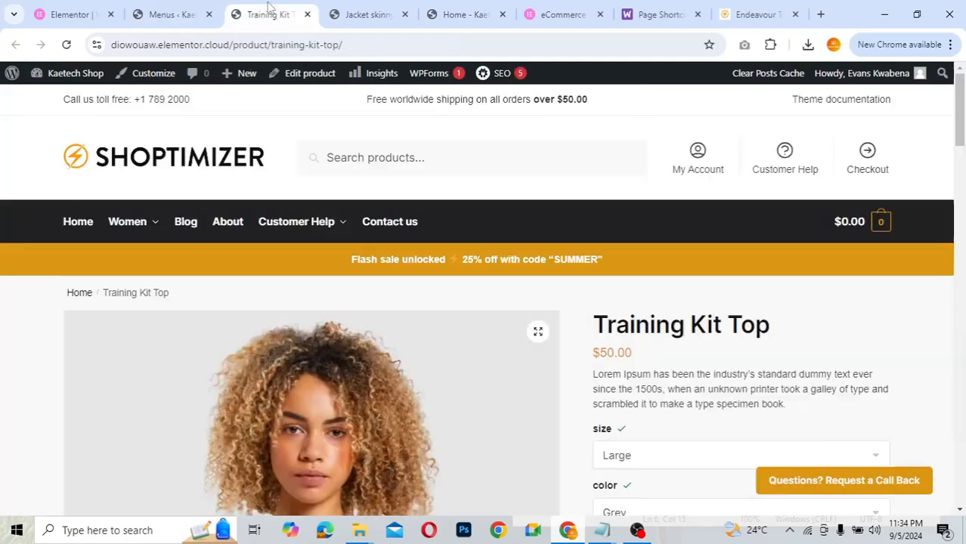
{"action": "mouse_move", "coordinate": [304, 225]}
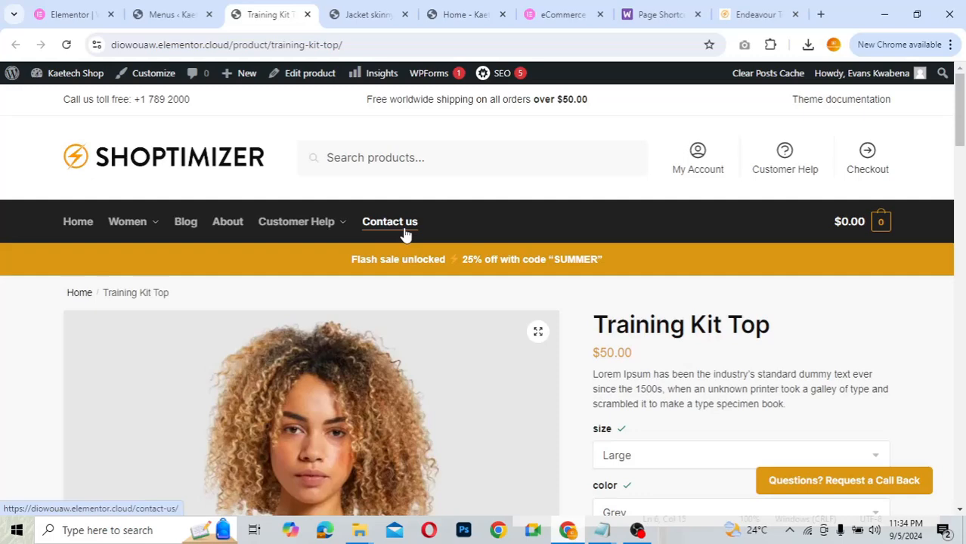
- Return to the Primary Menu editor and review its structure and Menu Settings
{"action": "left_click", "coordinate": [180, 15]}
{"action": "scroll", "coordinate": [761, 352], "scroll_direction": "down", "scroll_amount": 2}
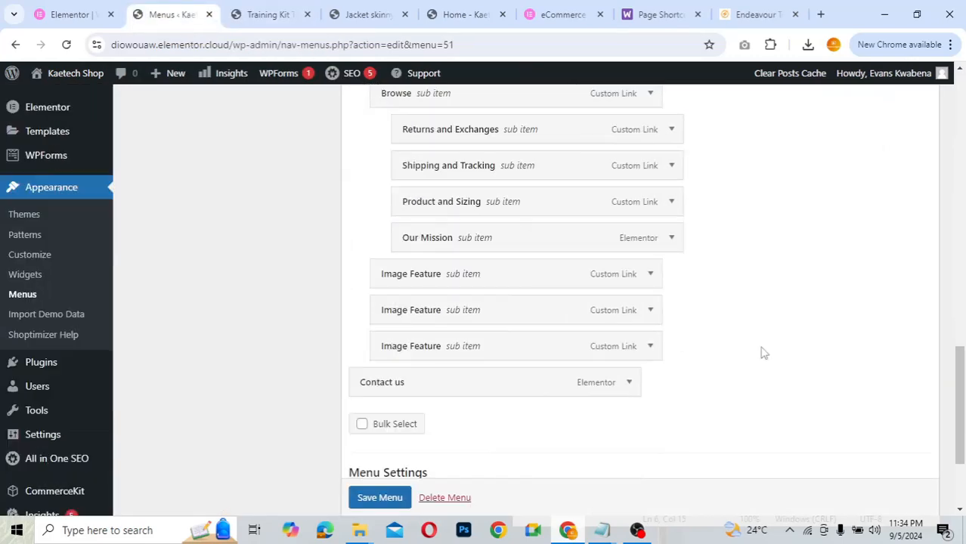
{"action": "scroll", "coordinate": [762, 352], "scroll_direction": "down", "scroll_amount": 2}
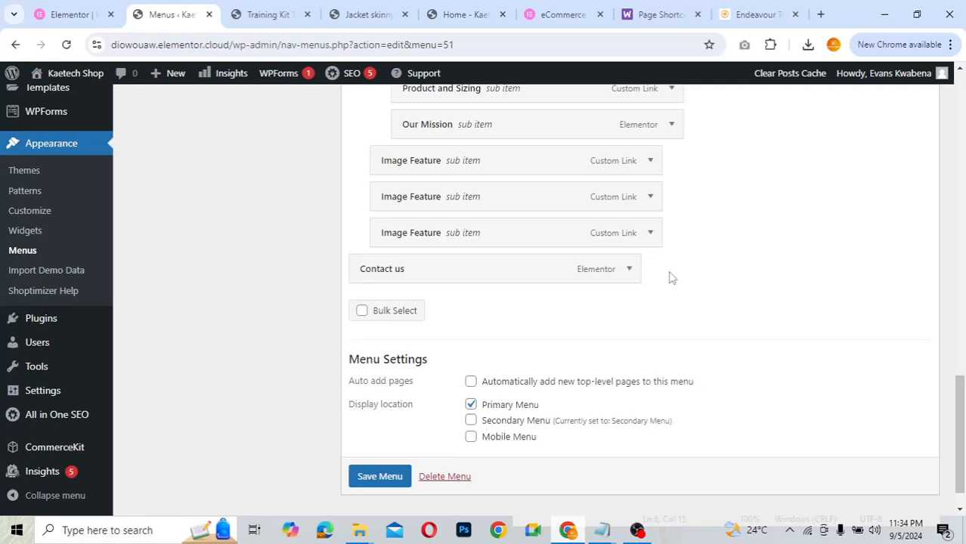
{"action": "scroll", "coordinate": [671, 278], "scroll_direction": "up", "scroll_amount": 1}
{"action": "scroll", "coordinate": [672, 278], "scroll_direction": "up", "scroll_amount": 5}
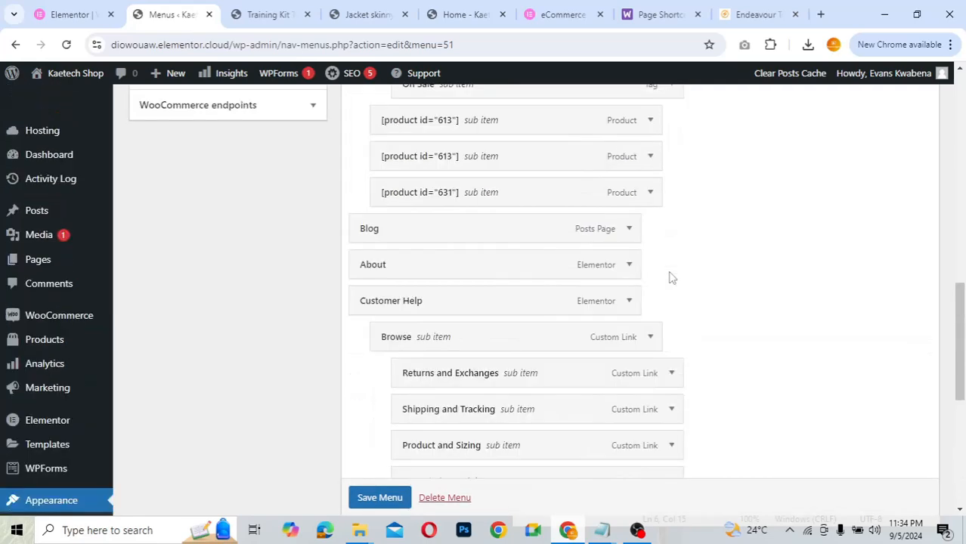
{"action": "scroll", "coordinate": [672, 278], "scroll_direction": "up", "scroll_amount": 8}
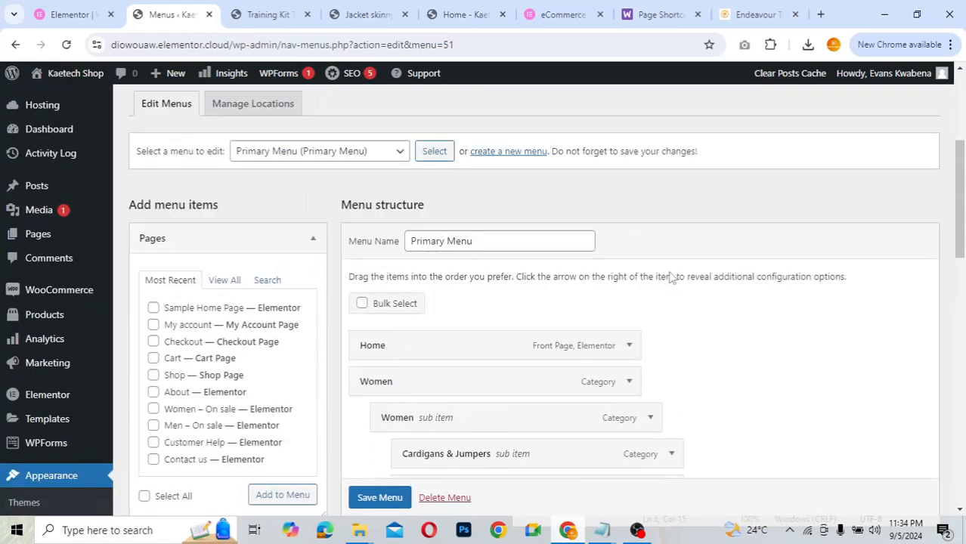
{"action": "scroll", "coordinate": [672, 278], "scroll_direction": "up", "scroll_amount": 1}
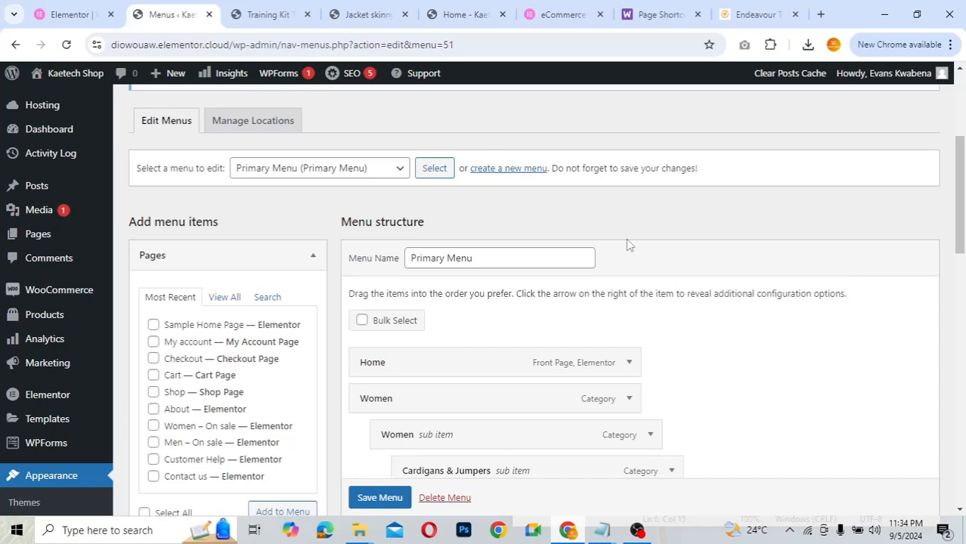
{"action": "scroll", "coordinate": [657, 282], "scroll_direction": "down", "scroll_amount": 2}
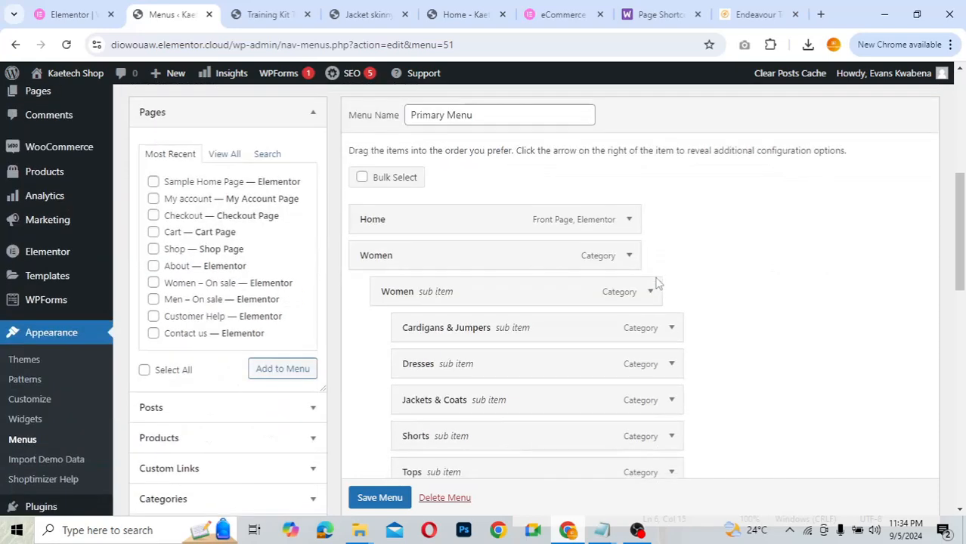
{"action": "scroll", "coordinate": [656, 283], "scroll_direction": "down", "scroll_amount": 1}
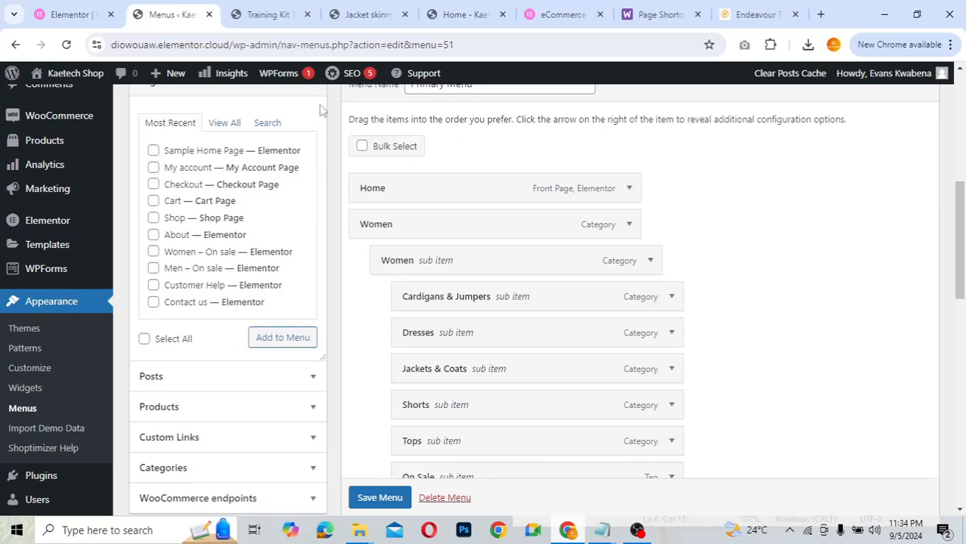
{"action": "left_click", "coordinate": [264, 15]}
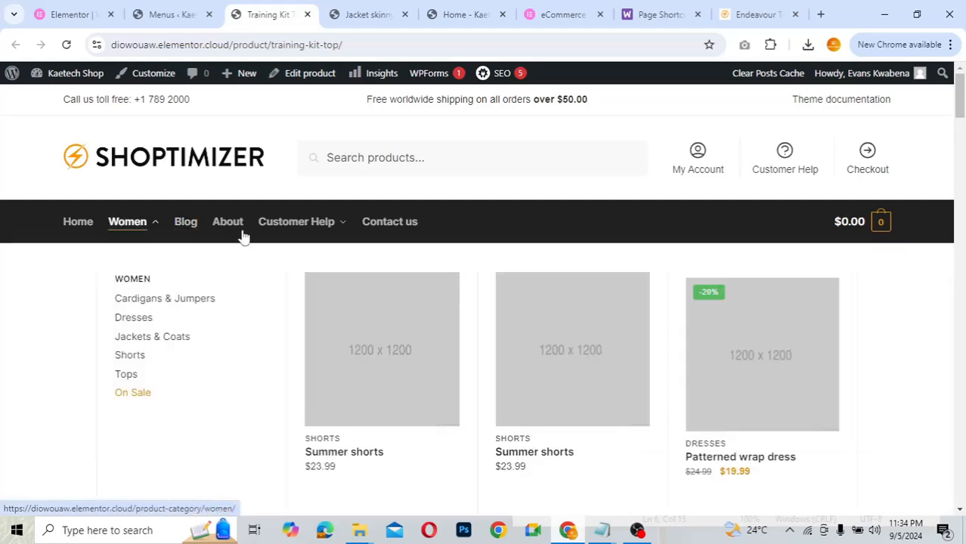
{"action": "mouse_move", "coordinate": [350, 233]}
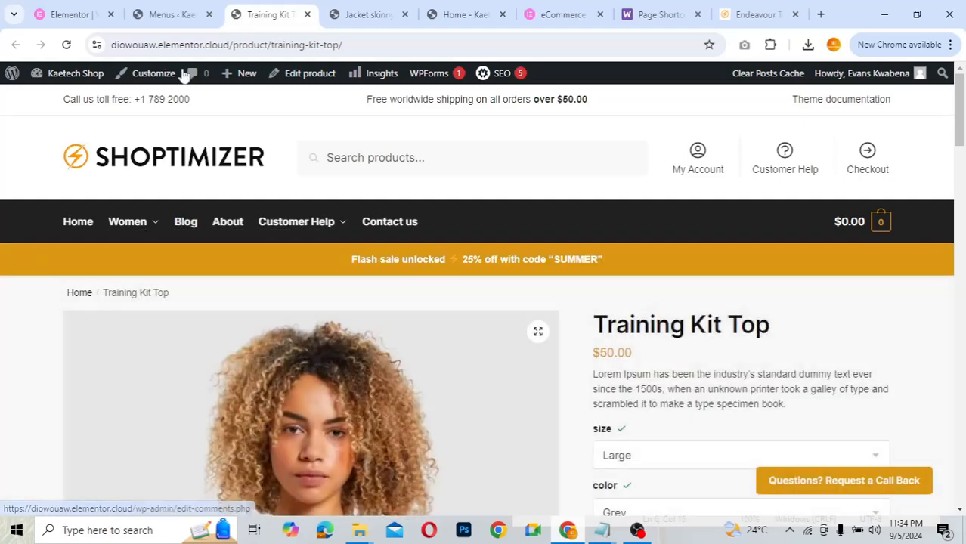
{"action": "left_click", "coordinate": [169, 14]}
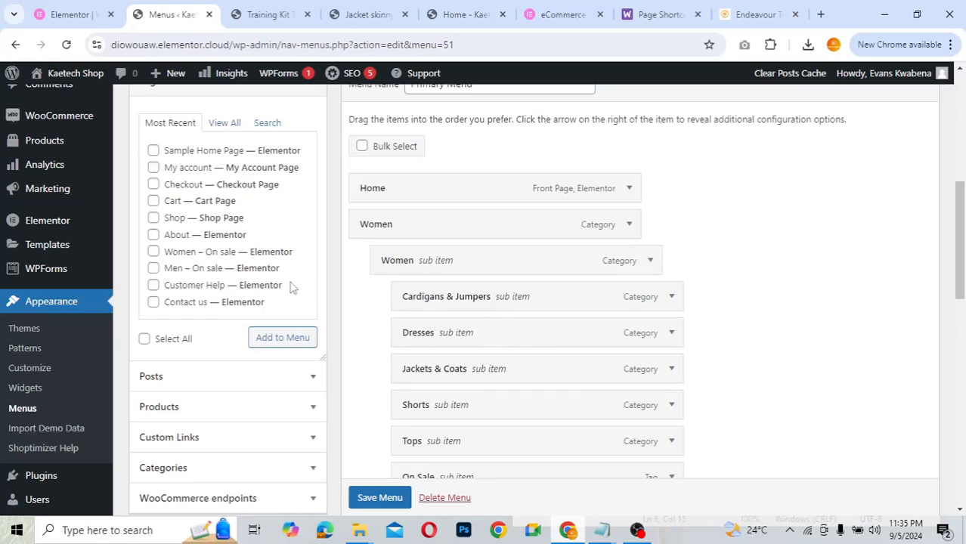
{"action": "scroll", "coordinate": [569, 307], "scroll_direction": "down", "scroll_amount": 5}
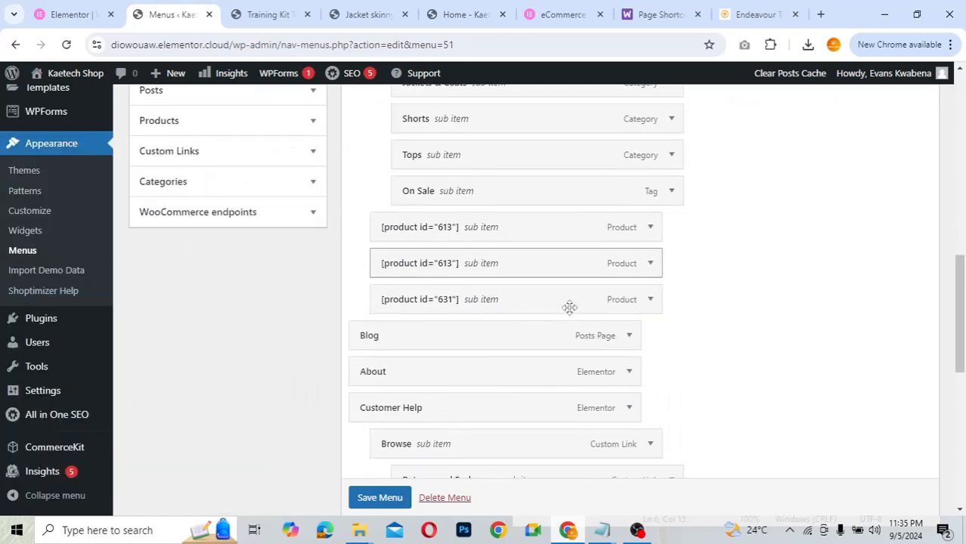
{"action": "scroll", "coordinate": [569, 307], "scroll_direction": "up", "scroll_amount": 4}
{"action": "scroll", "coordinate": [569, 306], "scroll_direction": "up", "scroll_amount": 3}
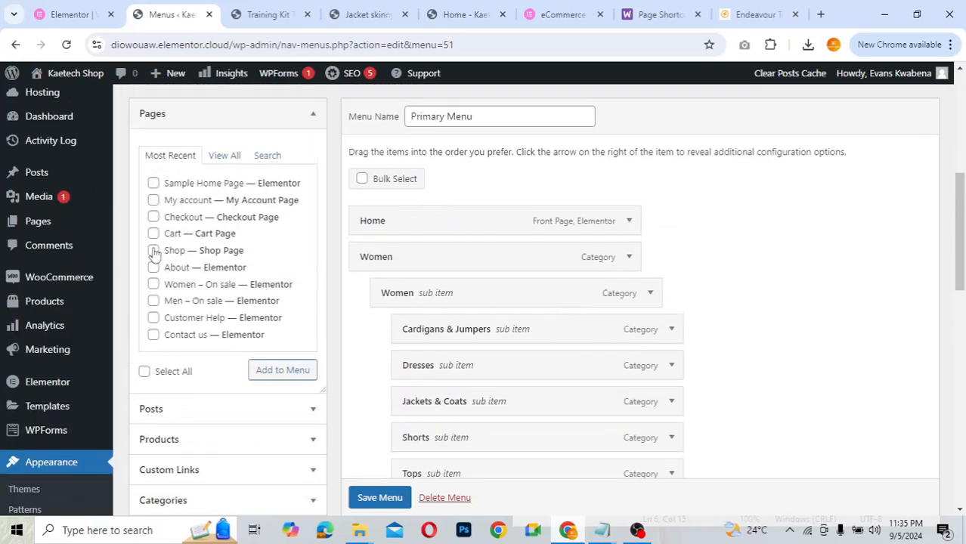
- Add the Shop page to the Primary Menu
{"action": "left_click", "coordinate": [153, 251]}
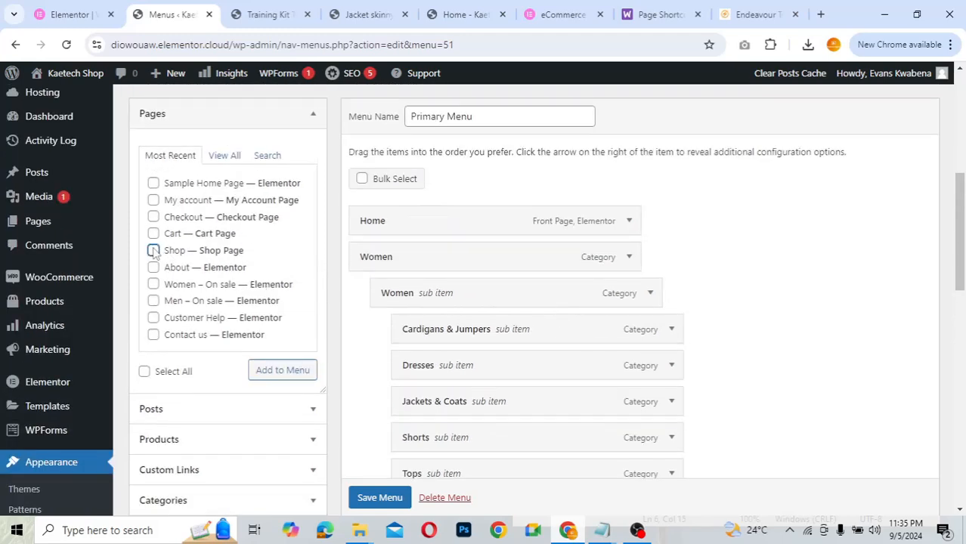
{"action": "left_click", "coordinate": [290, 373]}
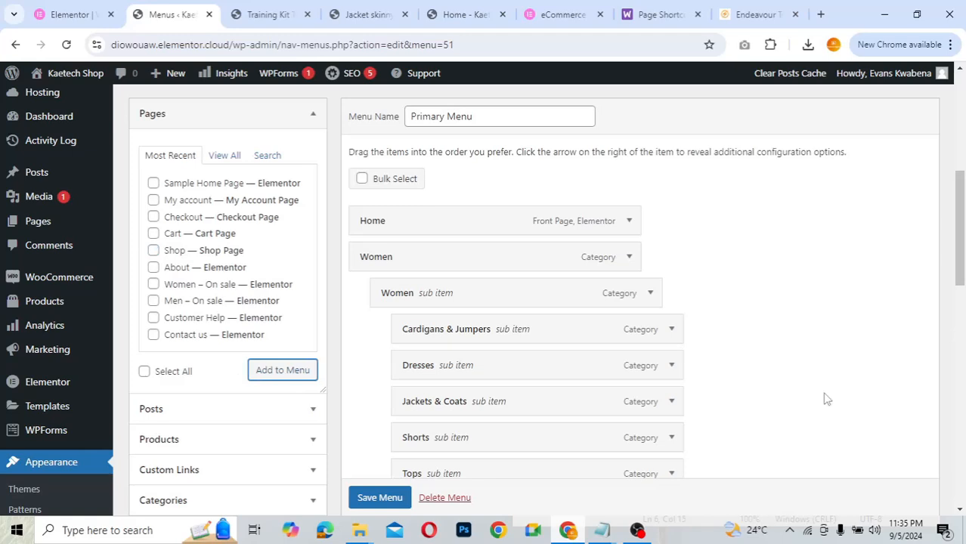
{"action": "scroll", "coordinate": [826, 399], "scroll_direction": "down", "scroll_amount": 10}
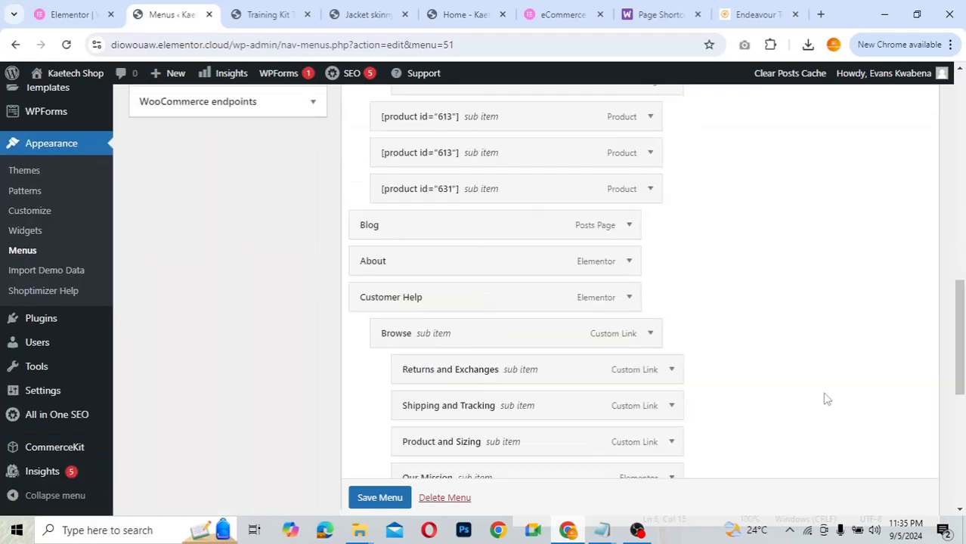
{"action": "scroll", "coordinate": [826, 399], "scroll_direction": "down", "scroll_amount": 1}
{"action": "scroll", "coordinate": [825, 399], "scroll_direction": "down", "scroll_amount": 4}
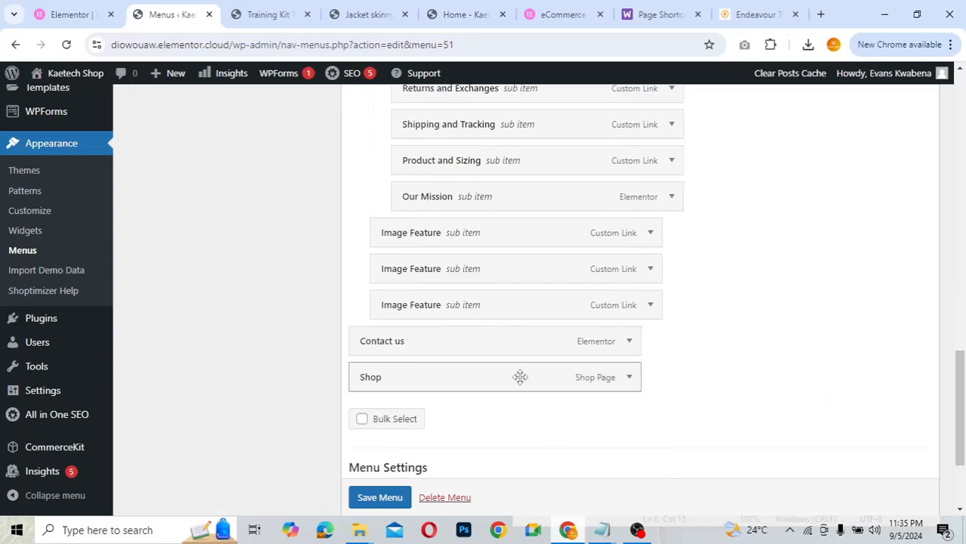
- Place Shop as a top-level item above Women and nest the Women category under it
{"action": "left_click_drag", "start_coordinate": [519, 377], "coordinate": [527, 186]}
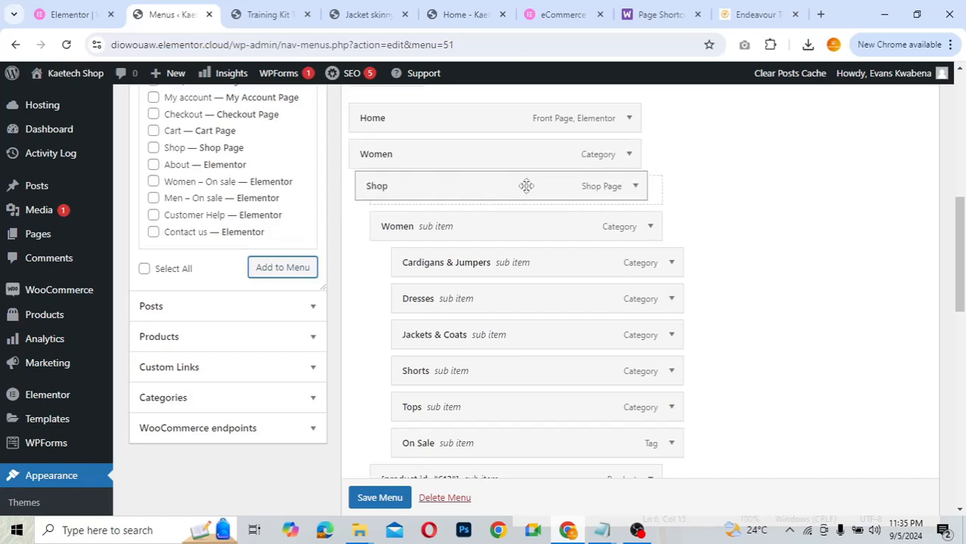
{"action": "mouse_move", "coordinate": [526, 186]}
{"action": "left_mouse_down"}
{"action": "mouse_move", "coordinate": [524, 150]}
{"action": "mouse_move", "coordinate": [526, 190]}
{"action": "left_mouse_up"}
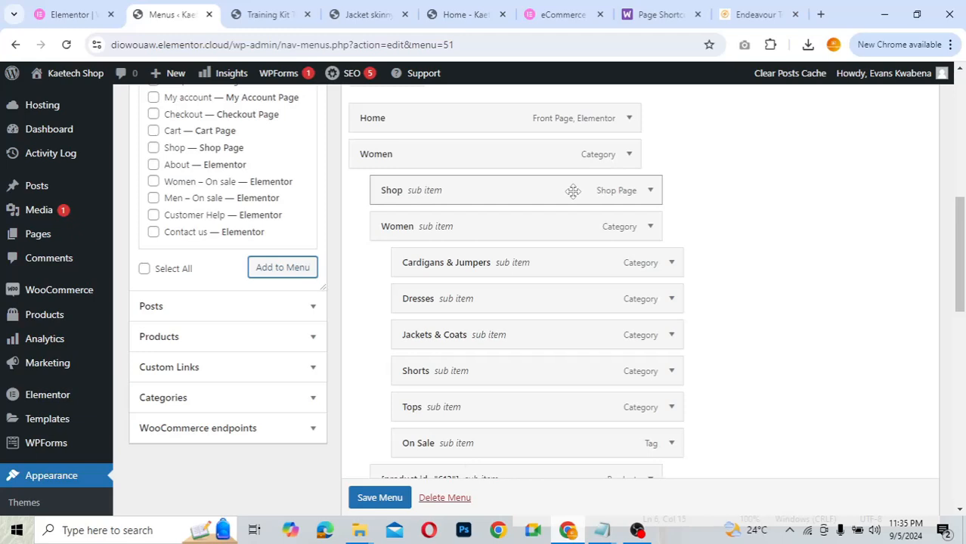
{"action": "left_click_drag", "start_coordinate": [572, 191], "coordinate": [561, 151]}
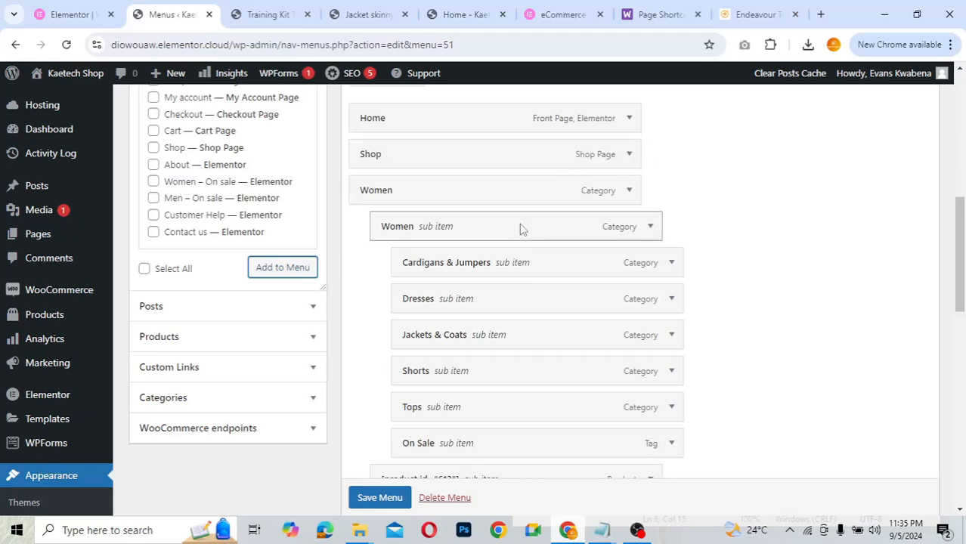
{"action": "left_click_drag", "start_coordinate": [520, 229], "coordinate": [515, 178]}
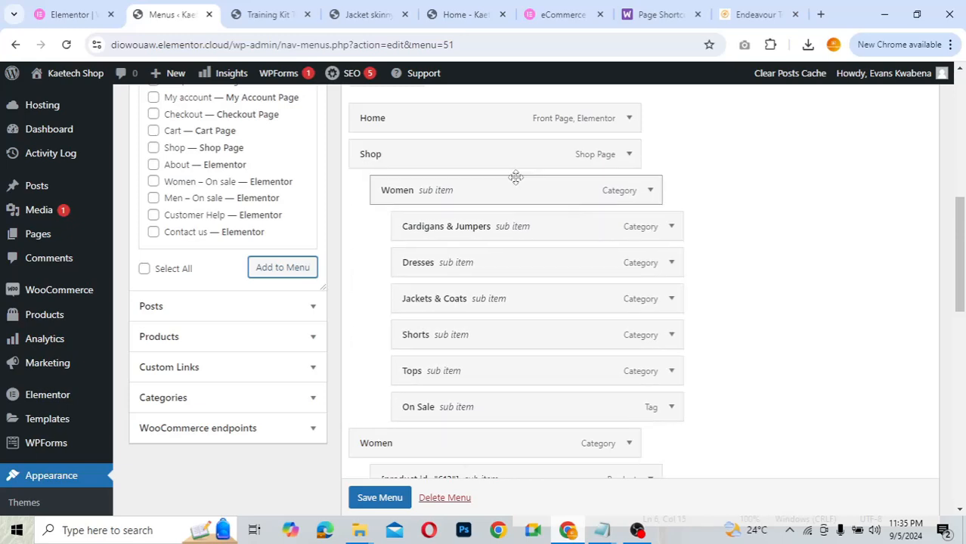
- Move the two 613 and the 631 product items above top-level Women, then save the menu
{"action": "scroll", "coordinate": [701, 278], "scroll_direction": "down", "scroll_amount": 1}
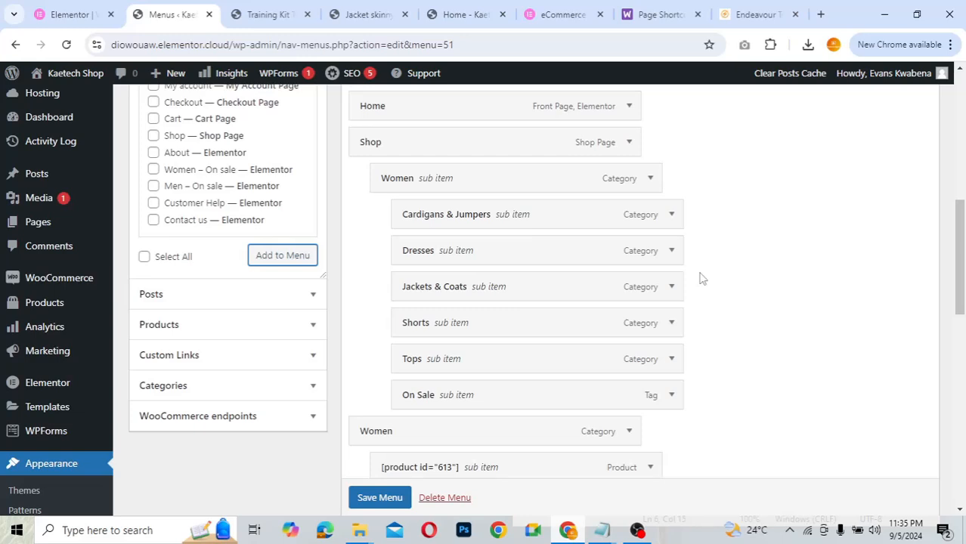
{"action": "scroll", "coordinate": [701, 278], "scroll_direction": "down", "scroll_amount": 3}
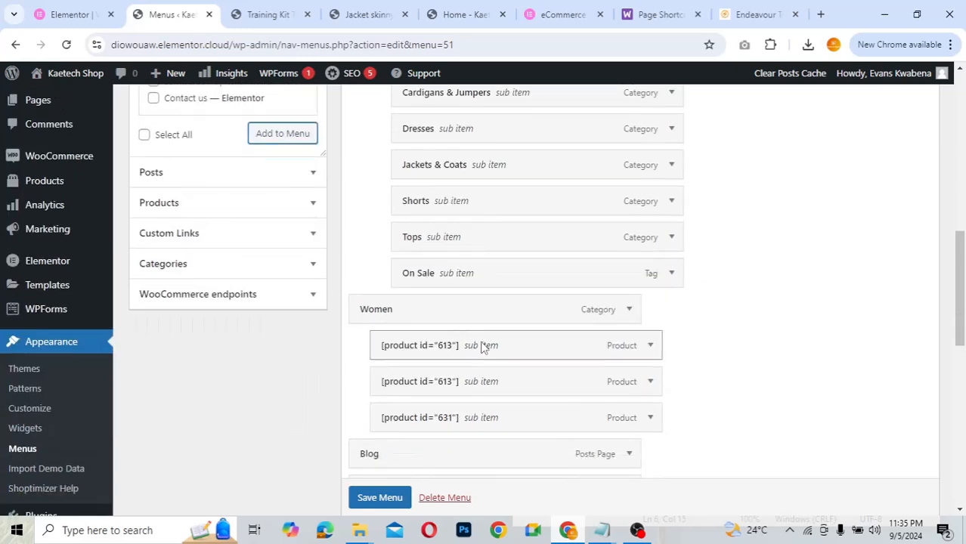
{"action": "left_click_drag", "start_coordinate": [482, 345], "coordinate": [483, 309]}
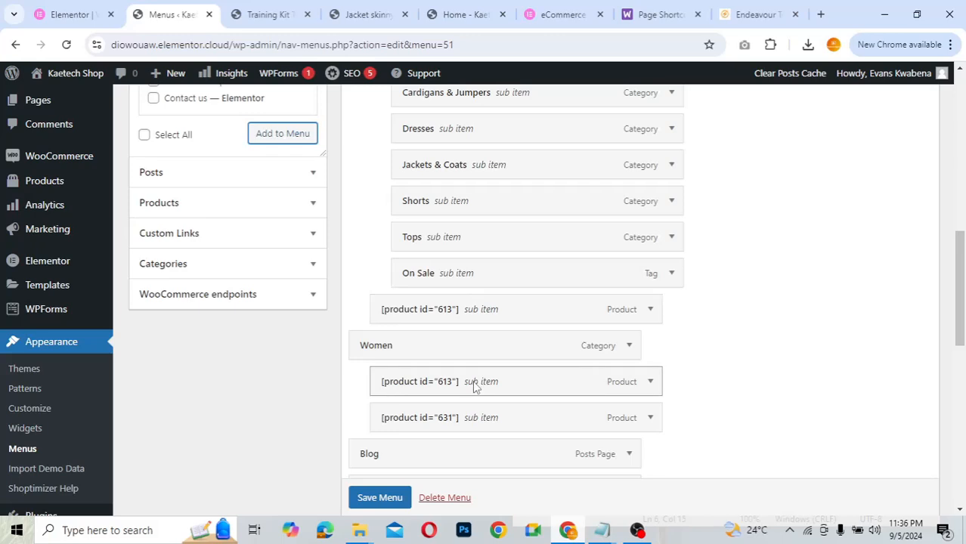
{"action": "left_click_drag", "start_coordinate": [472, 367], "coordinate": [476, 347]}
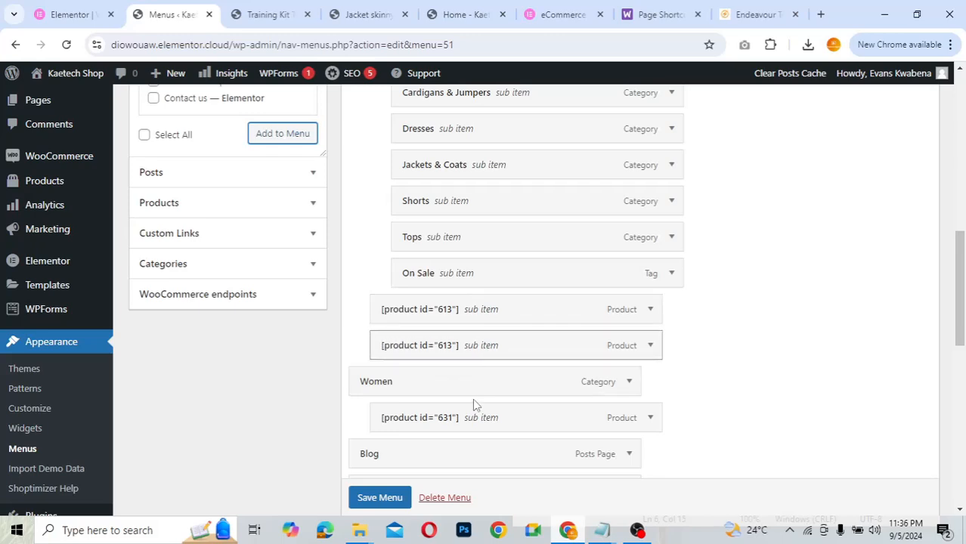
{"action": "left_click_drag", "start_coordinate": [470, 423], "coordinate": [478, 378]}
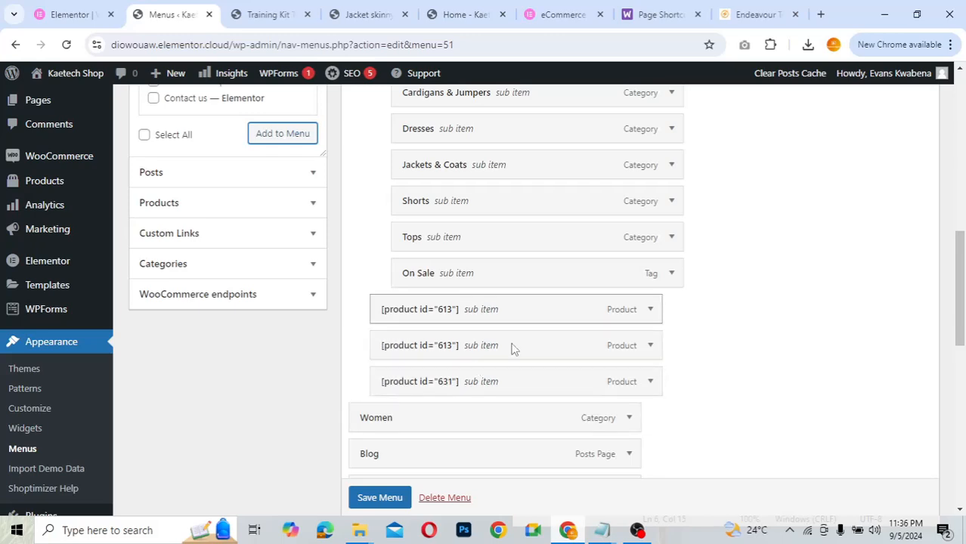
{"action": "scroll", "coordinate": [381, 504], "scroll_direction": "down", "scroll_amount": 1}
{"action": "left_click", "coordinate": [380, 498]}
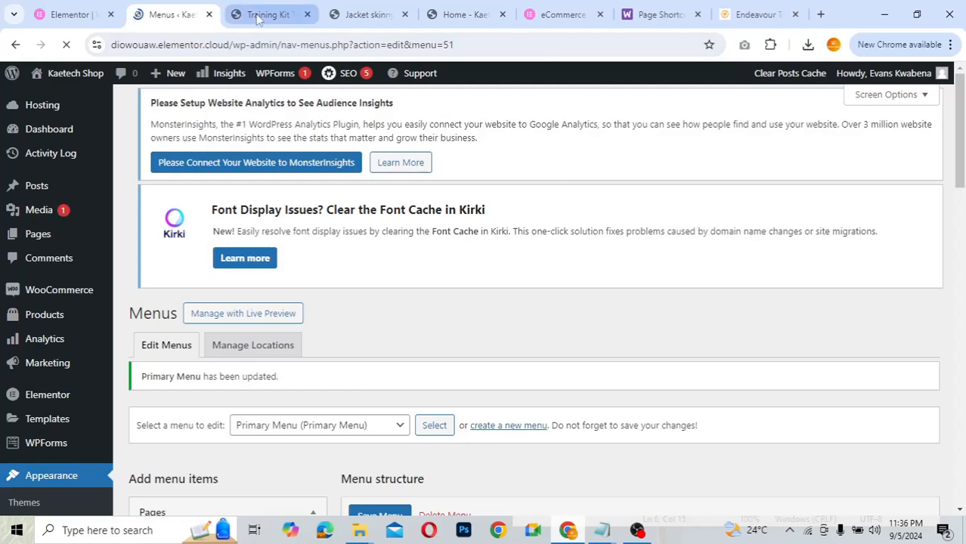
{"action": "left_click", "coordinate": [261, 16]}
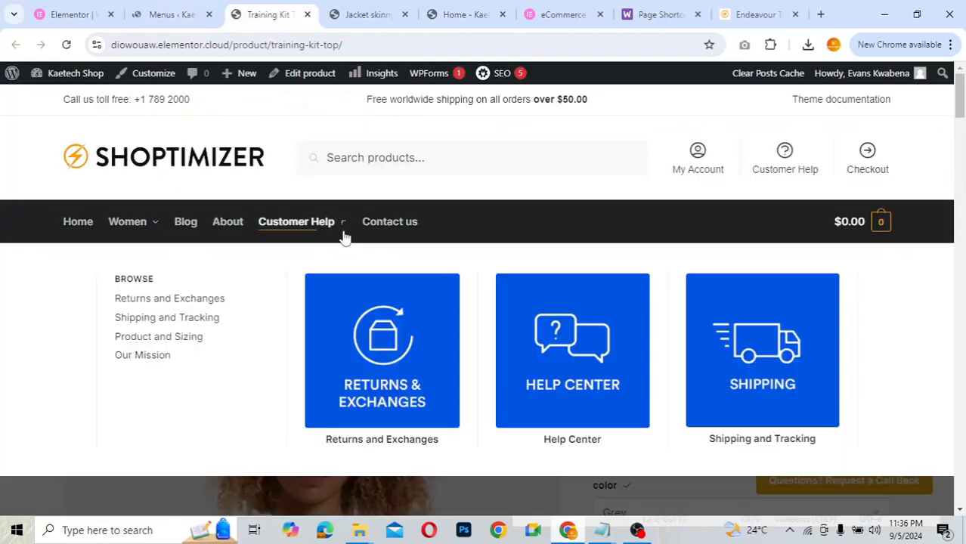
{"action": "mouse_move", "coordinate": [128, 236]}
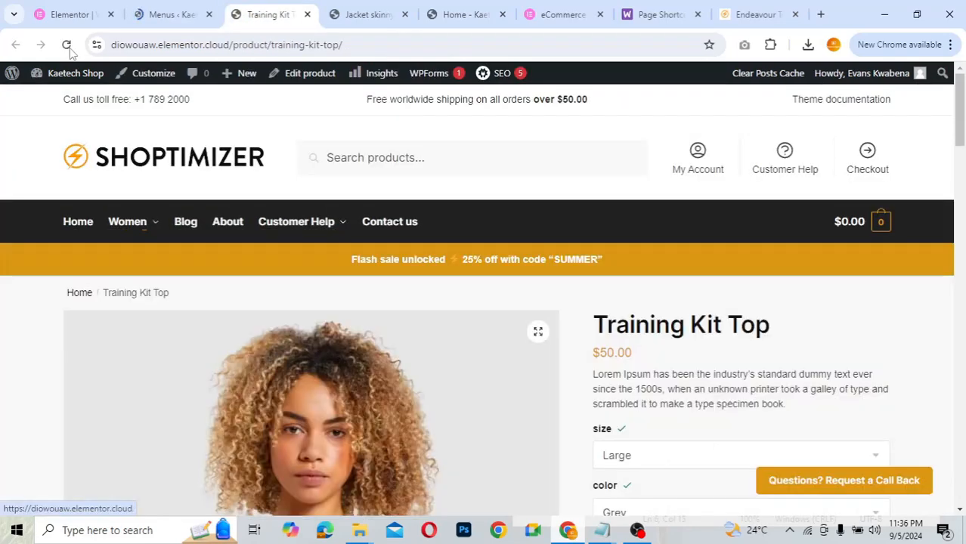
{"action": "left_click", "coordinate": [67, 44]}
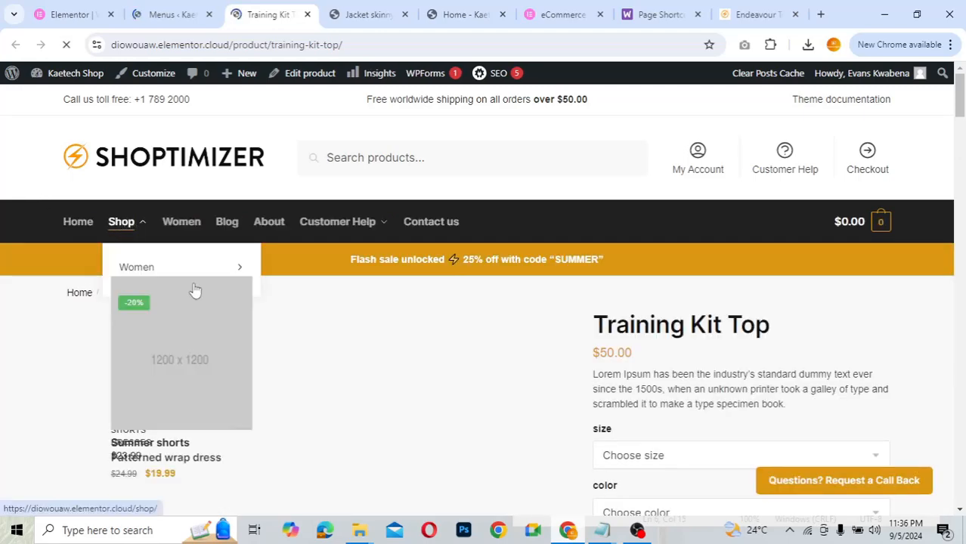
{"action": "mouse_move", "coordinate": [132, 224]}
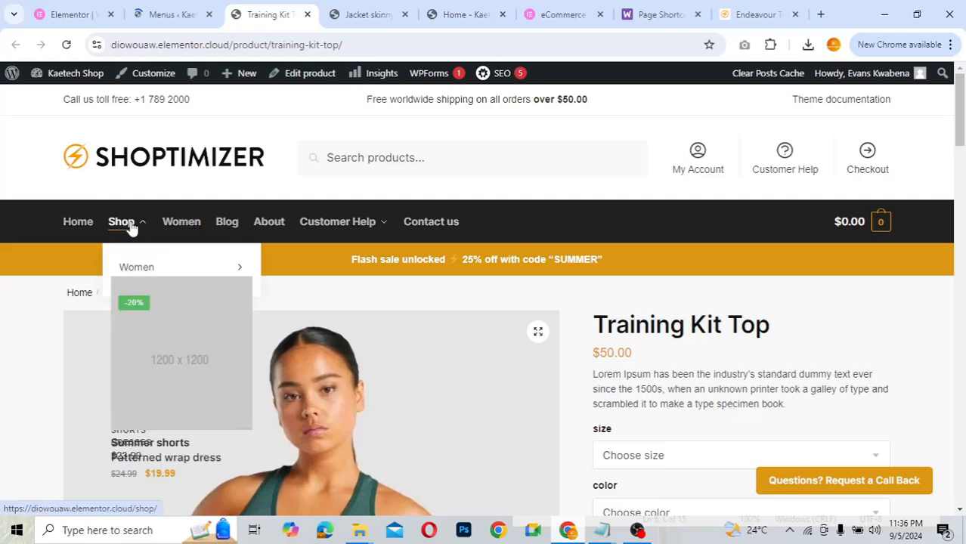
{"action": "mouse_move", "coordinate": [132, 272]}
{"action": "scroll", "coordinate": [132, 282], "scroll_direction": "down", "scroll_amount": 2}
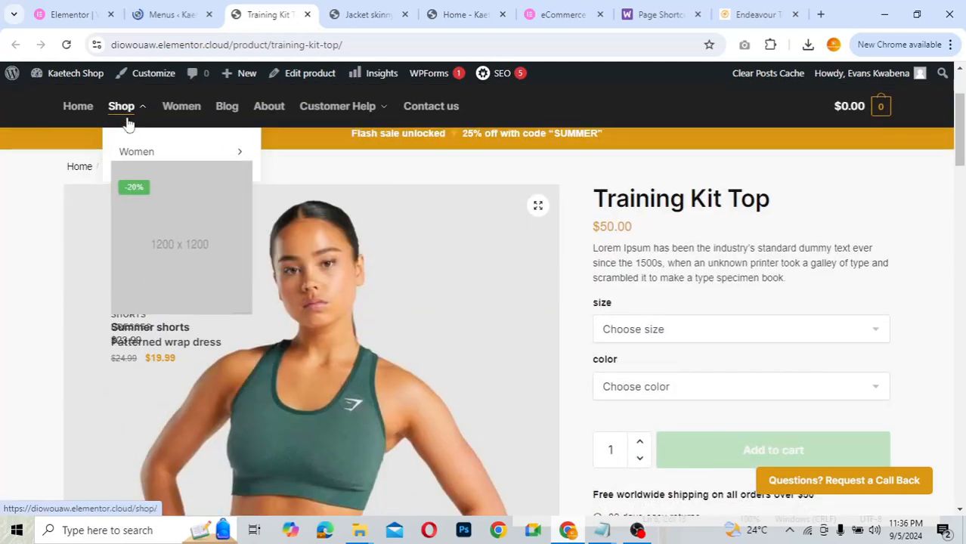
{"action": "mouse_move", "coordinate": [130, 161]}
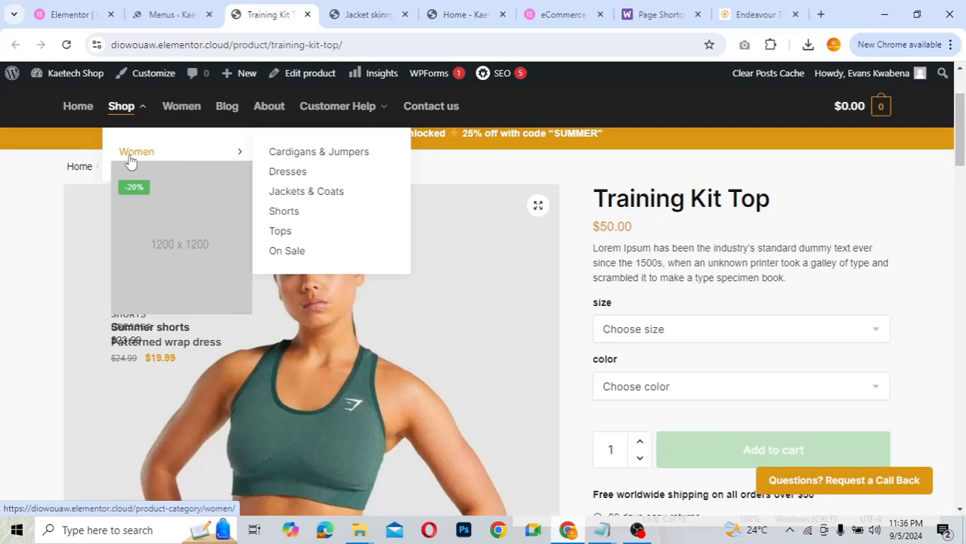
{"action": "scroll", "coordinate": [136, 123], "scroll_direction": "up", "scroll_amount": 2}
{"action": "left_click", "coordinate": [174, 14]}
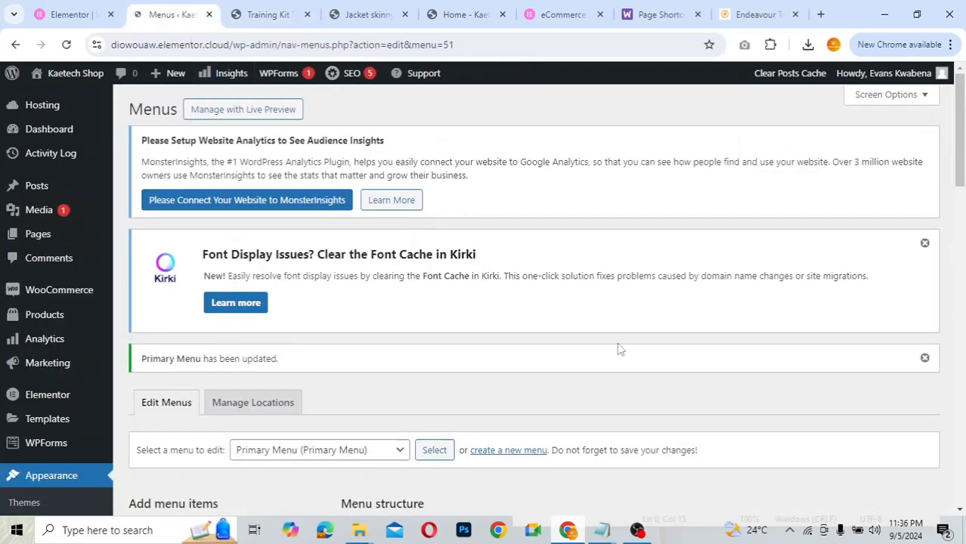
- Indent both [product id="613"] items under Women
{"action": "scroll", "coordinate": [624, 360], "scroll_direction": "down", "scroll_amount": 9}
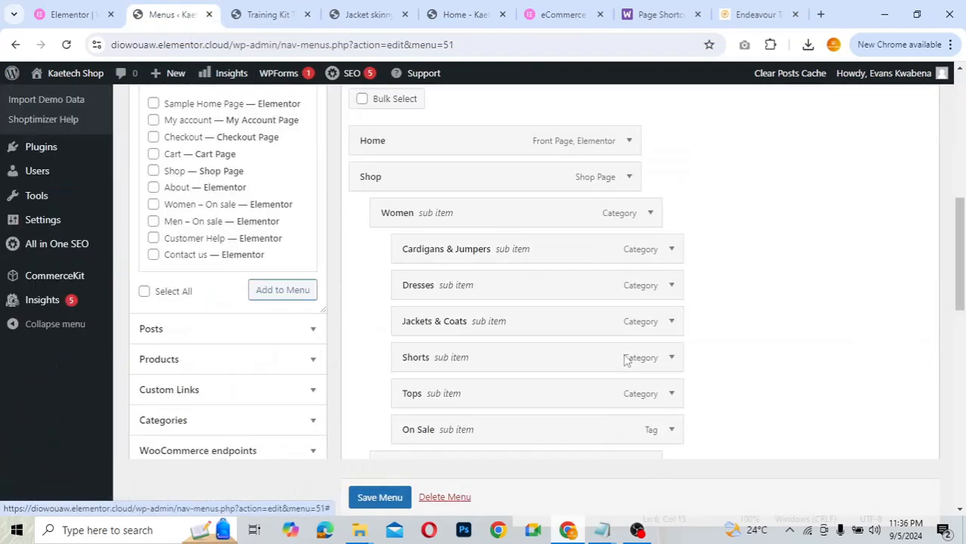
{"action": "scroll", "coordinate": [624, 359], "scroll_direction": "up", "scroll_amount": 2}
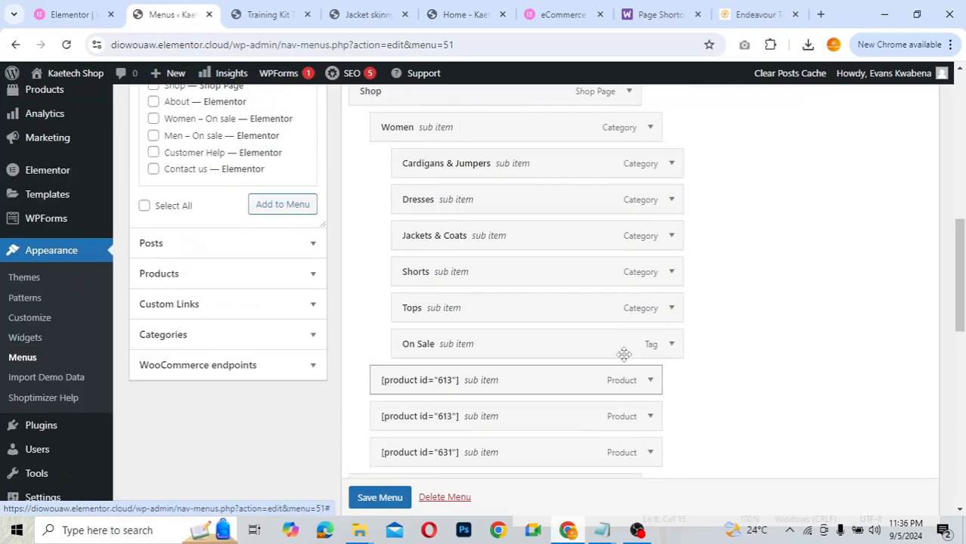
{"action": "scroll", "coordinate": [624, 355], "scroll_direction": "down", "scroll_amount": 2}
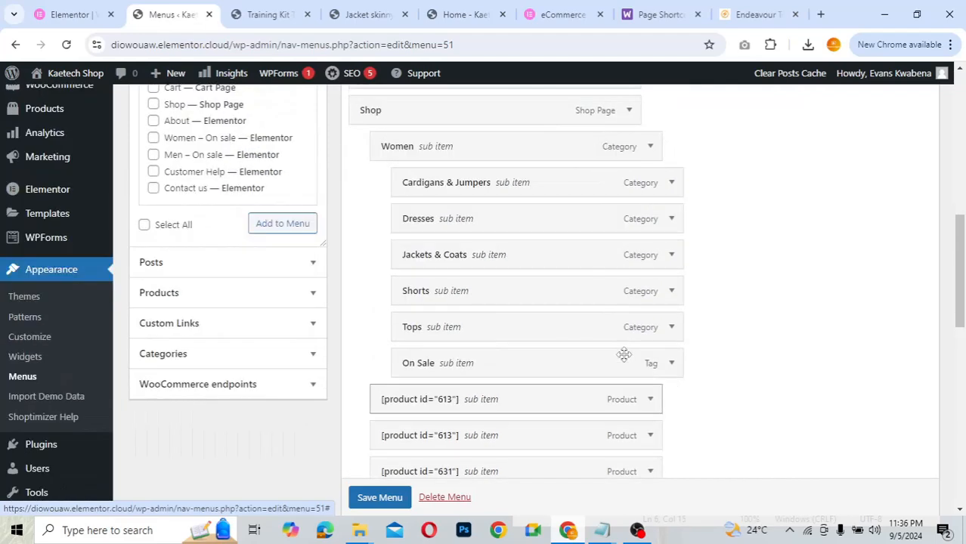
{"action": "scroll", "coordinate": [625, 355], "scroll_direction": "down", "scroll_amount": 1}
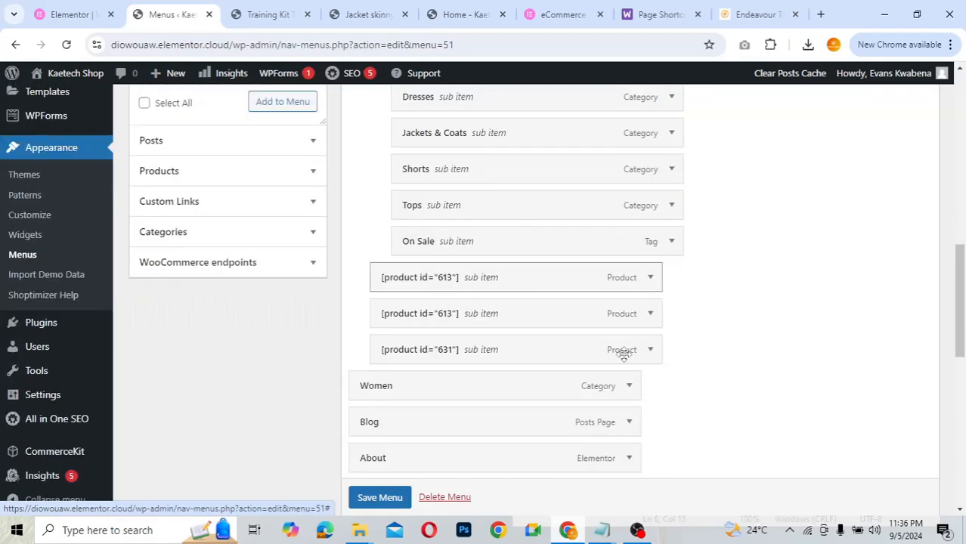
{"action": "scroll", "coordinate": [624, 355], "scroll_direction": "up", "scroll_amount": 3}
{"action": "scroll", "coordinate": [624, 356], "scroll_direction": "down", "scroll_amount": 1}
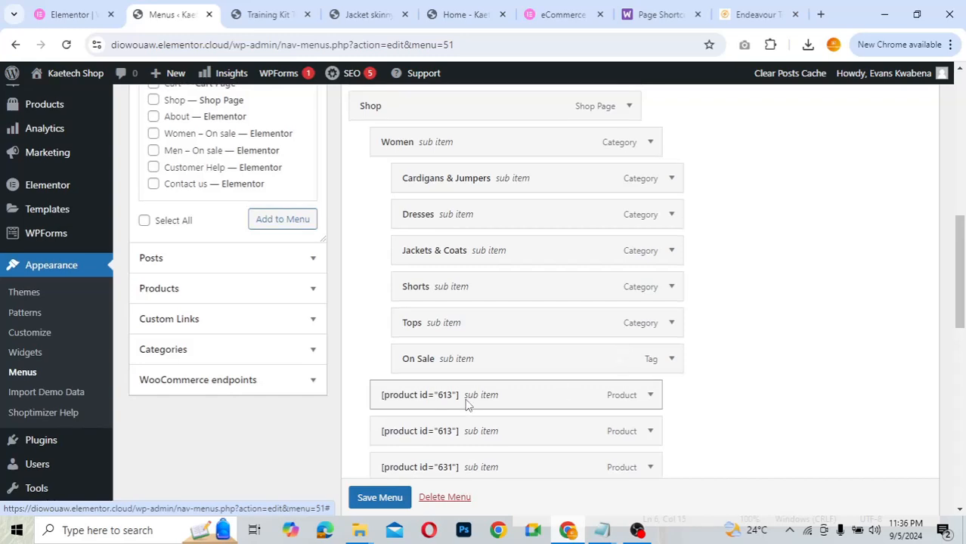
{"action": "left_click_drag", "start_coordinate": [466, 404], "coordinate": [491, 402]}
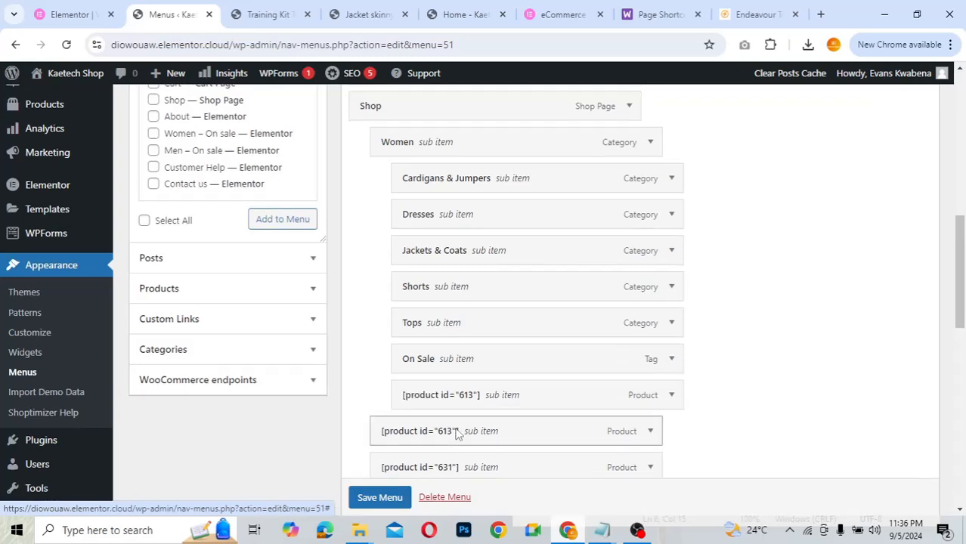
{"action": "left_click_drag", "start_coordinate": [456, 433], "coordinate": [488, 431]}
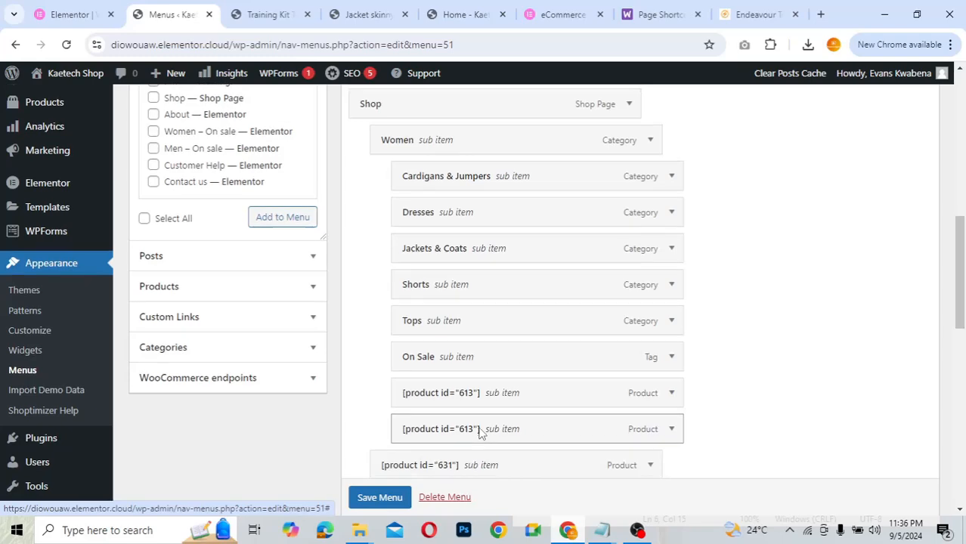
- Check the result on the storefront, then return to the menu editor
{"action": "scroll", "coordinate": [472, 393], "scroll_direction": "down", "scroll_amount": 3}
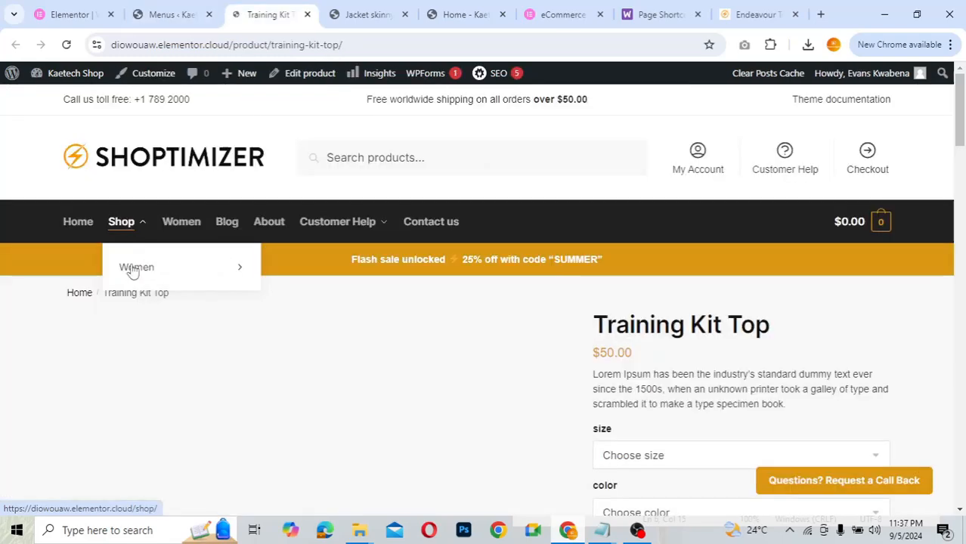
{"action": "mouse_move", "coordinate": [133, 271]}
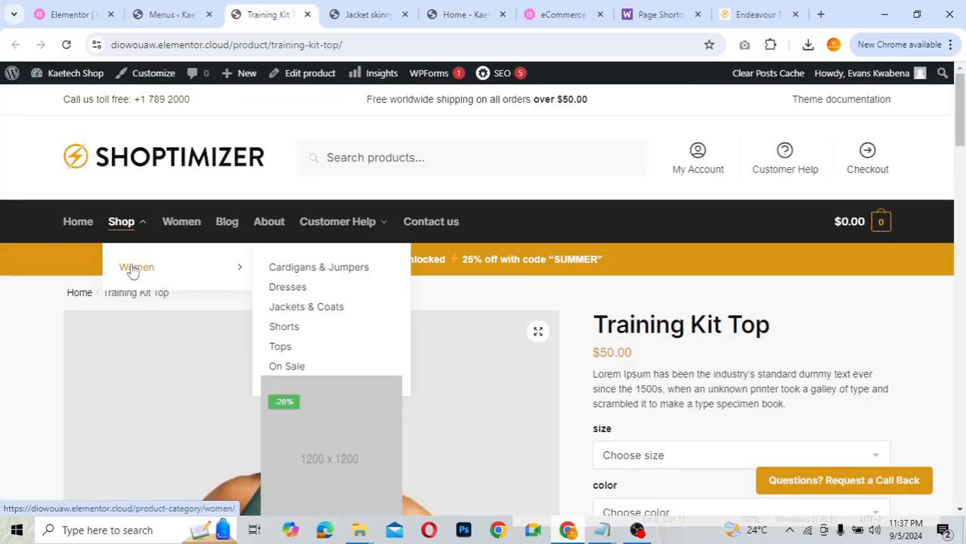
{"action": "scroll", "coordinate": [335, 316], "scroll_direction": "down", "scroll_amount": 1}
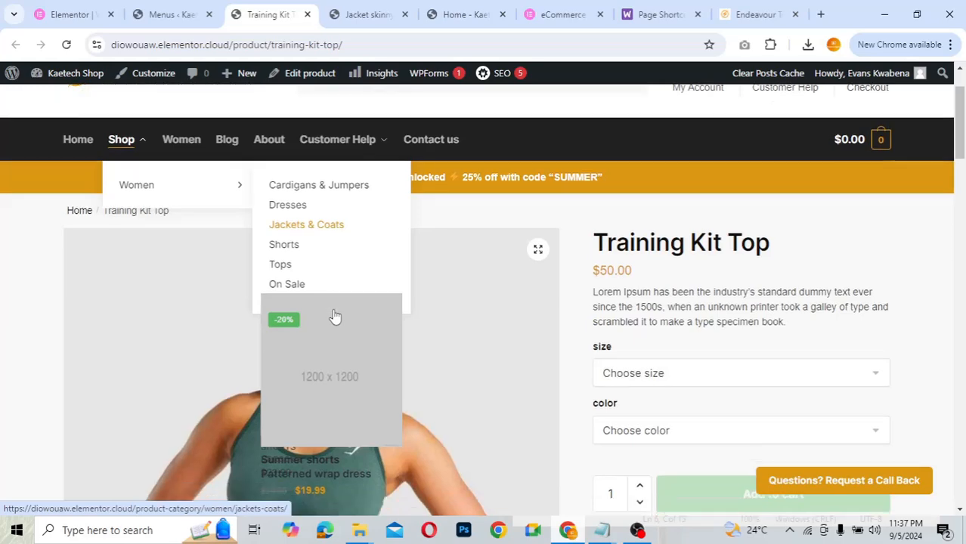
{"action": "left_click", "coordinate": [180, 15]}
- Outdent the first [product id="613"] item by one level
{"action": "scroll", "coordinate": [557, 356], "scroll_direction": "down", "scroll_amount": 5}
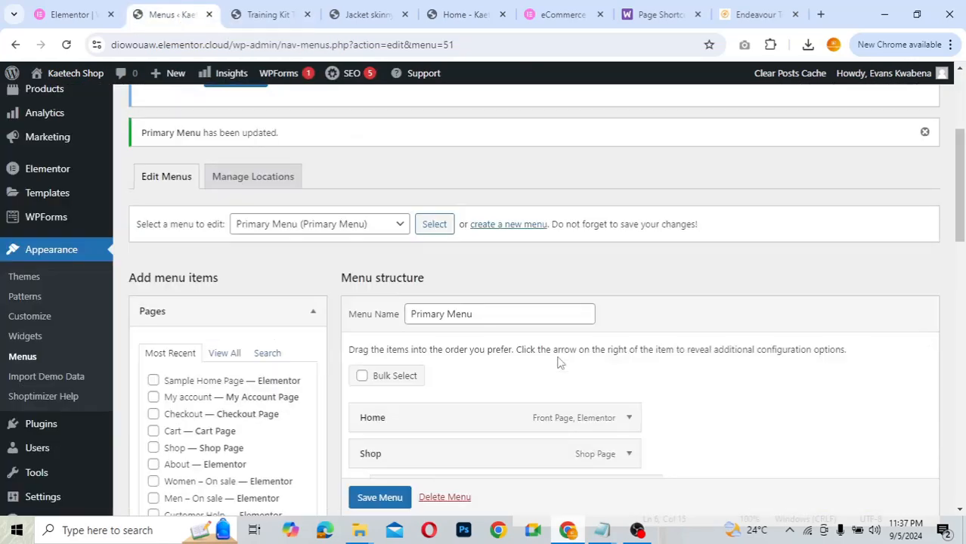
{"action": "scroll", "coordinate": [557, 356], "scroll_direction": "down", "scroll_amount": 5}
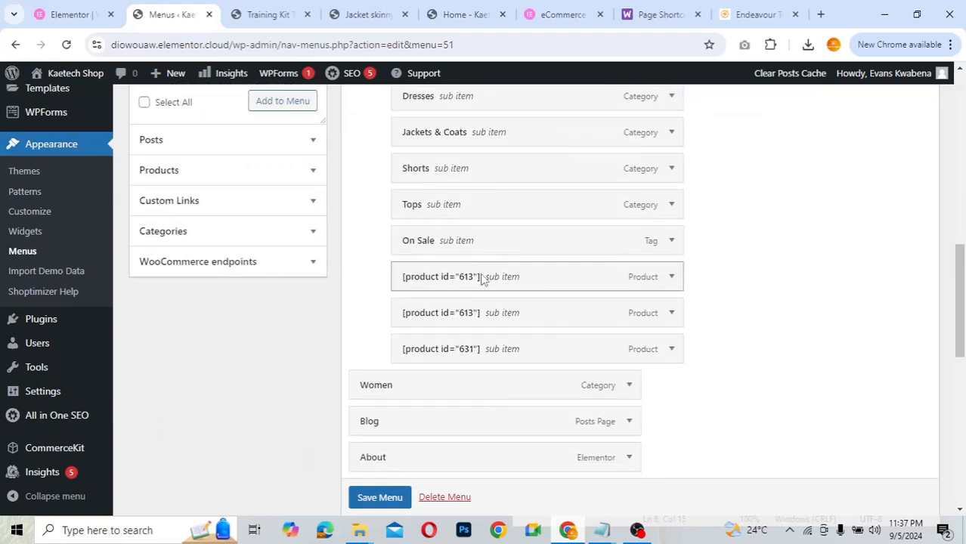
{"action": "left_click_drag", "start_coordinate": [463, 281], "coordinate": [444, 278]}
- Move the top-level Women item under Shop and nest it inside the first Women
{"action": "scroll", "coordinate": [445, 278], "scroll_direction": "up", "scroll_amount": 2}
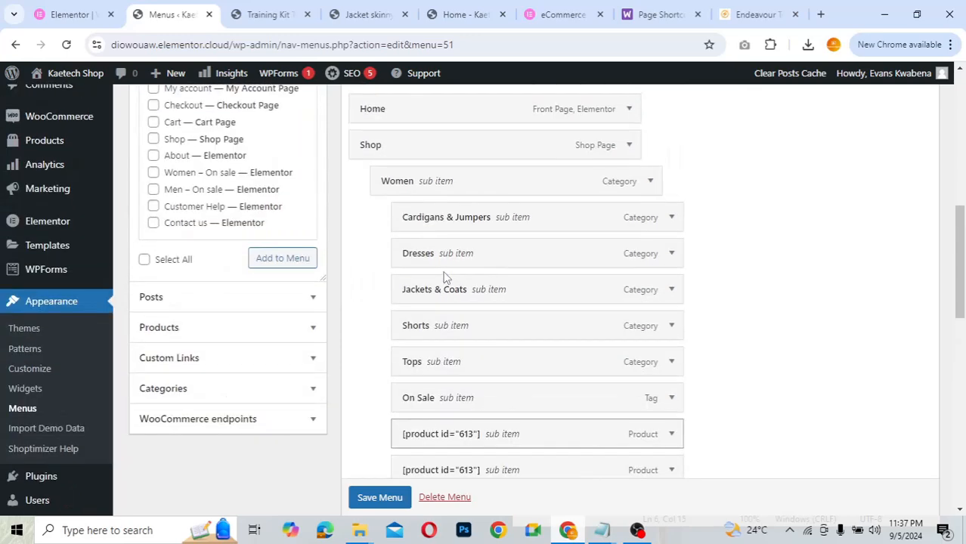
{"action": "scroll", "coordinate": [448, 330], "scroll_direction": "down", "scroll_amount": 3}
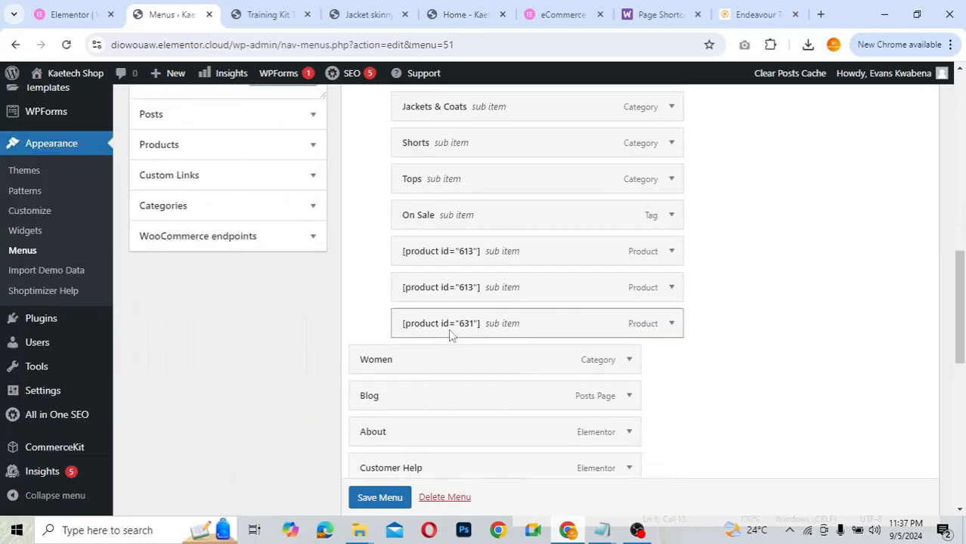
{"action": "left_click_drag", "start_coordinate": [422, 364], "coordinate": [435, 217]}
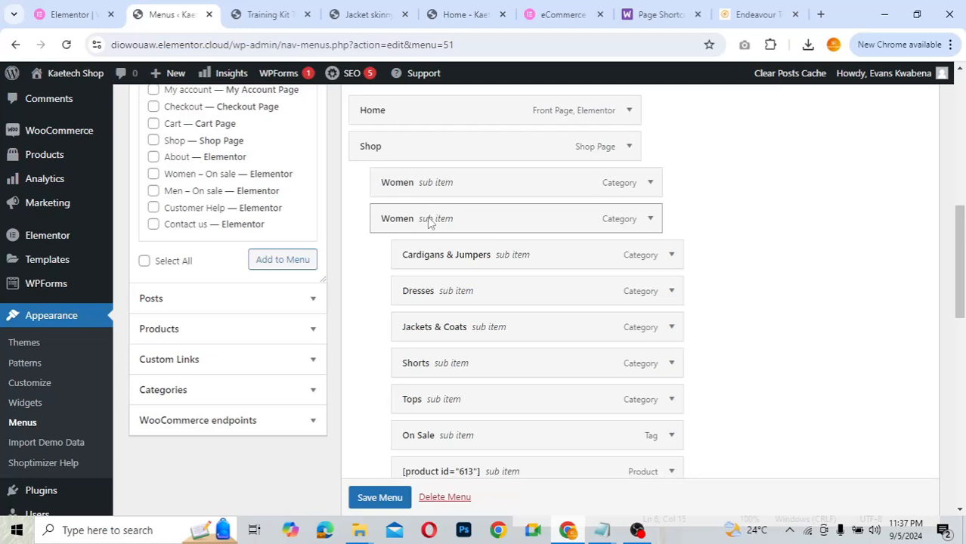
{"action": "left_click_drag", "start_coordinate": [427, 217], "coordinate": [451, 217]}
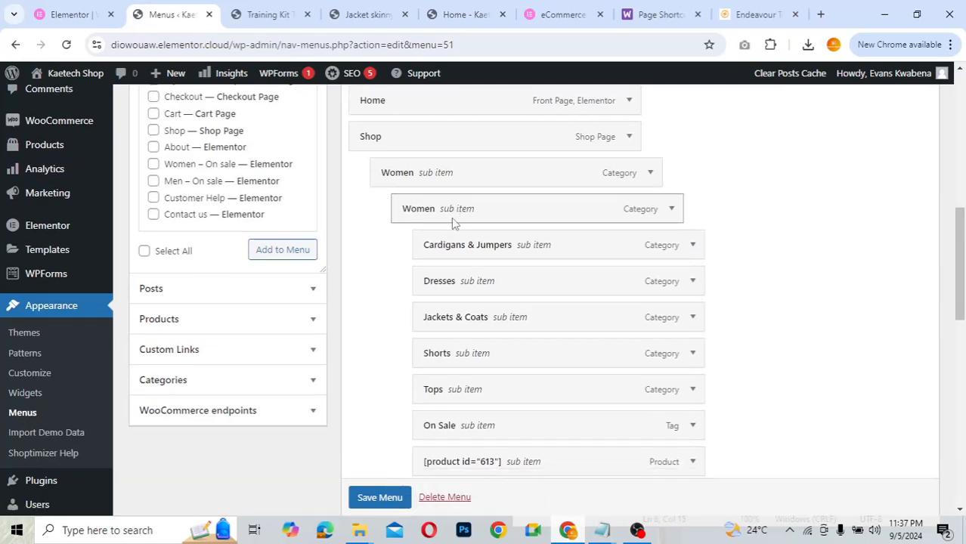
- Outdent the other 613 product item back under Shop and save the menu
{"action": "scroll", "coordinate": [454, 219], "scroll_direction": "down", "scroll_amount": 5}
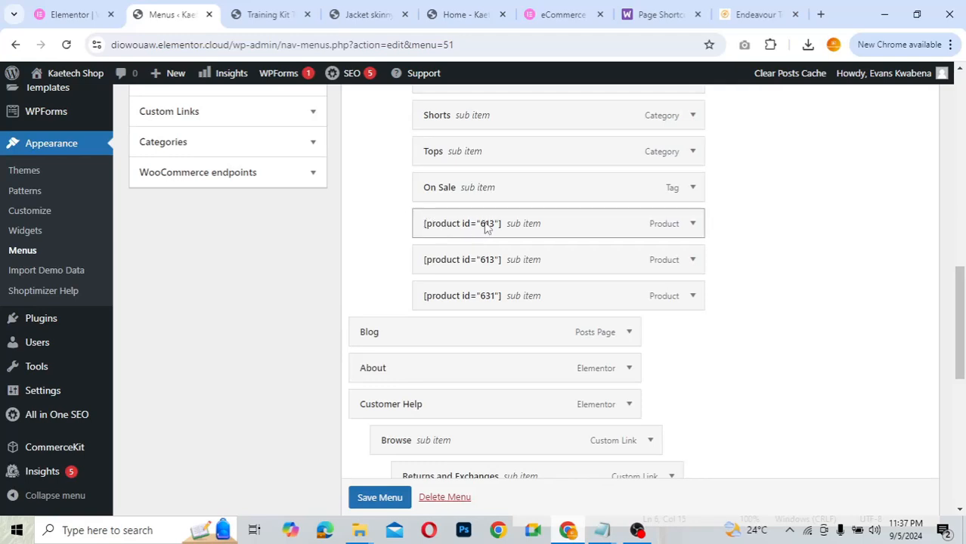
{"action": "left_click_drag", "start_coordinate": [486, 228], "coordinate": [416, 276]}
{"action": "scroll", "coordinate": [416, 283], "scroll_direction": "up", "scroll_amount": 1}
{"action": "right_click", "coordinate": [416, 289]}
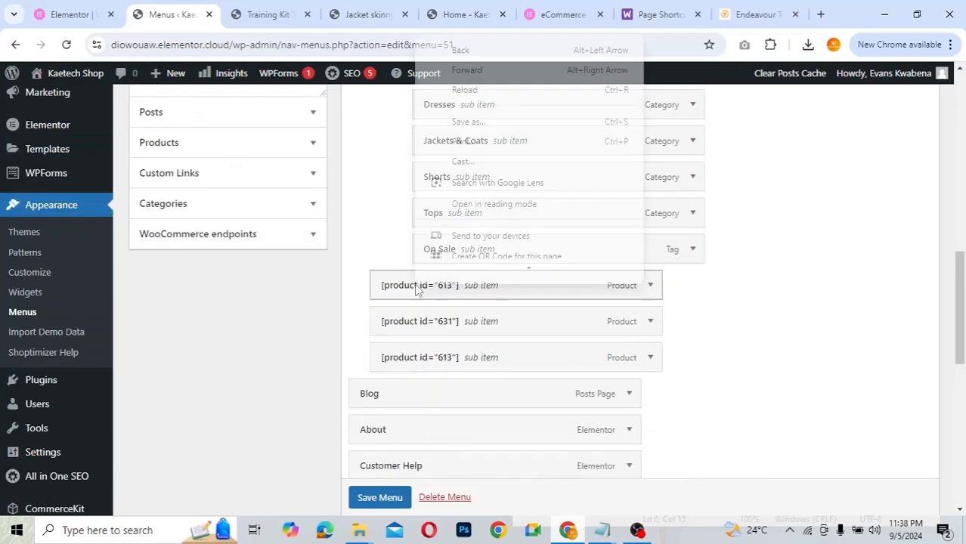
{"action": "left_click", "coordinate": [762, 277]}
{"action": "scroll", "coordinate": [387, 502], "scroll_direction": "down", "scroll_amount": 1}
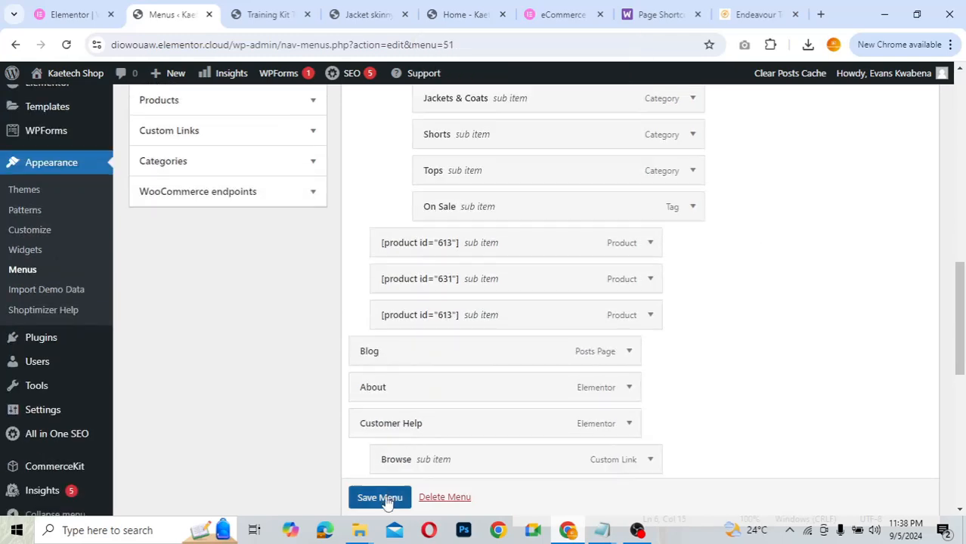
{"action": "left_click", "coordinate": [384, 499]}
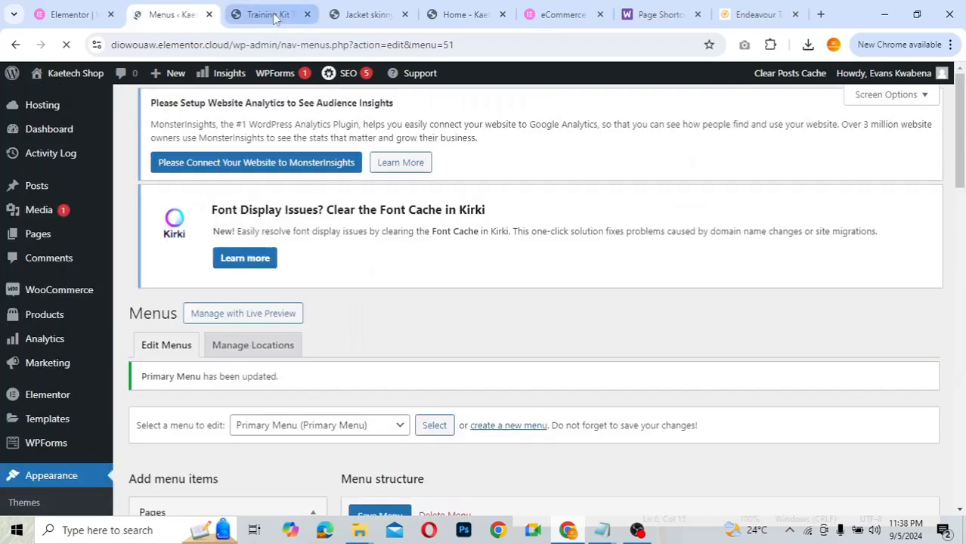
- Check the storefront's menu, then return to the Primary Menu editor
{"action": "left_click", "coordinate": [268, 14]}
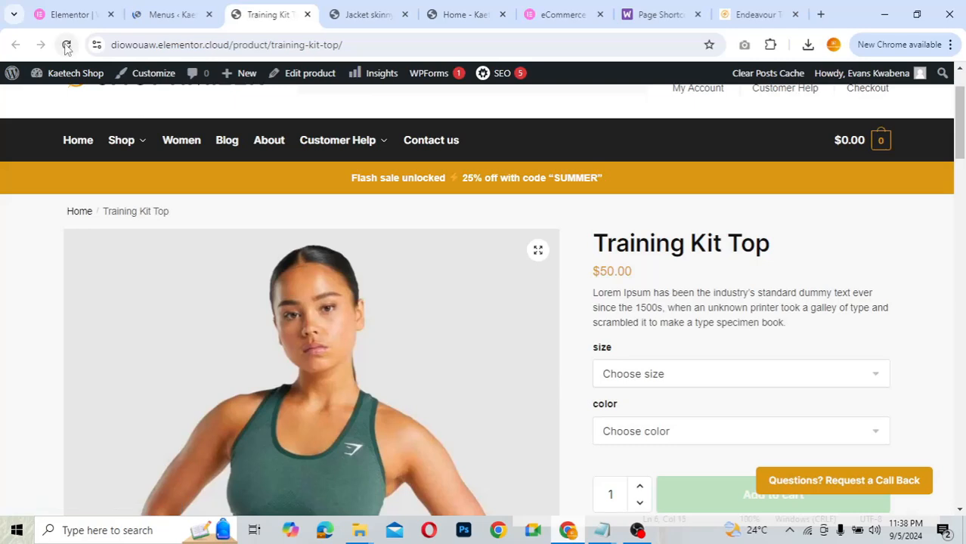
{"action": "mouse_move", "coordinate": [131, 140]}
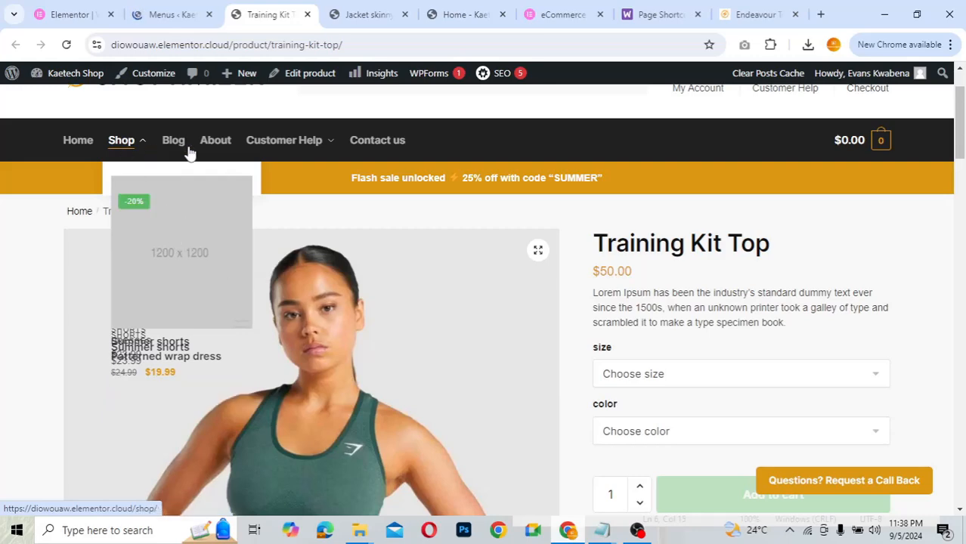
{"action": "left_click", "coordinate": [180, 14]}
{"action": "scroll", "coordinate": [611, 340], "scroll_direction": "down", "scroll_amount": 3}
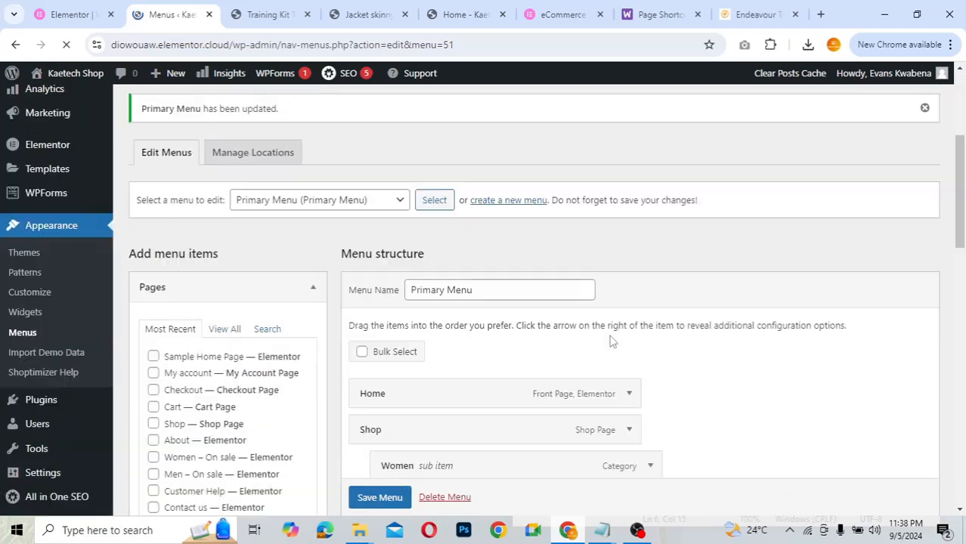
{"action": "scroll", "coordinate": [610, 341], "scroll_direction": "down", "scroll_amount": 4}
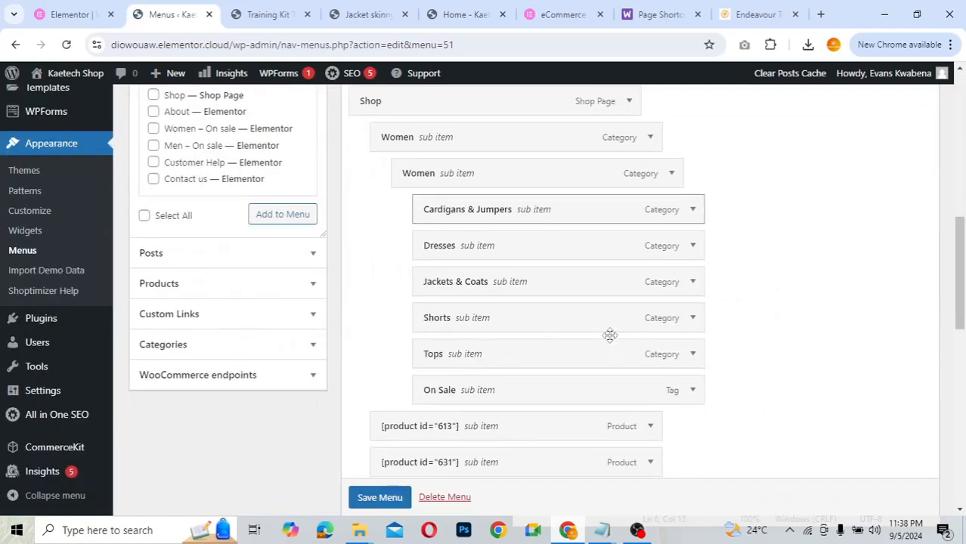
{"action": "scroll", "coordinate": [609, 335], "scroll_direction": "up", "scroll_amount": 2}
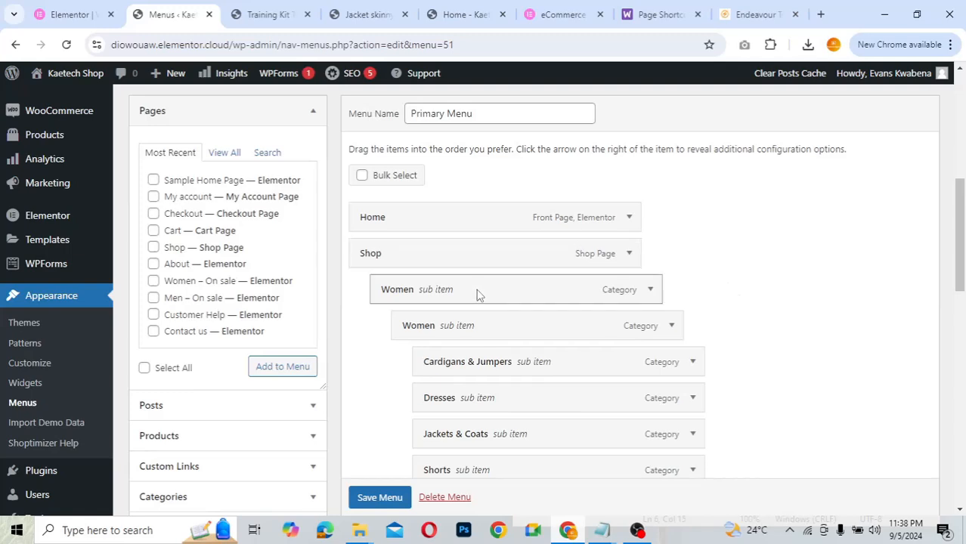
- Make Women top-level with product 631 under it, then reload the Training Kit Top page
{"action": "left_click_drag", "start_coordinate": [476, 293], "coordinate": [462, 259]}
{"action": "scroll", "coordinate": [476, 350], "scroll_direction": "down", "scroll_amount": 3}
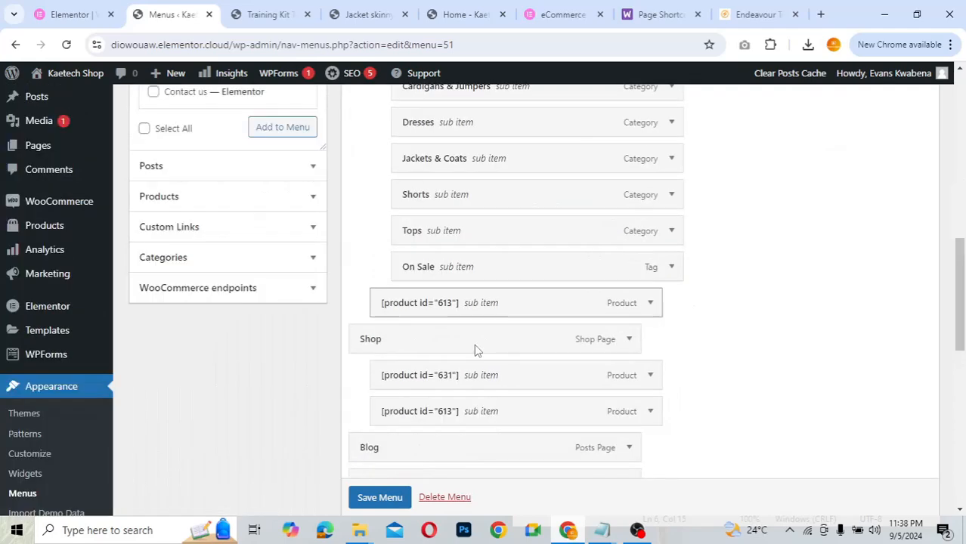
{"action": "left_click_drag", "start_coordinate": [466, 376], "coordinate": [469, 337]}
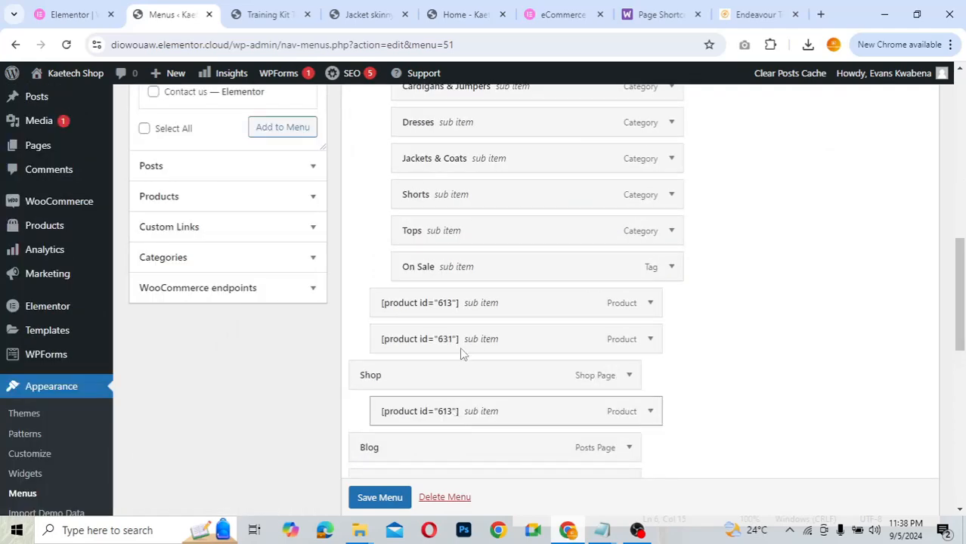
{"action": "left_click", "coordinate": [268, 15]}
{"action": "left_click", "coordinate": [68, 45]}
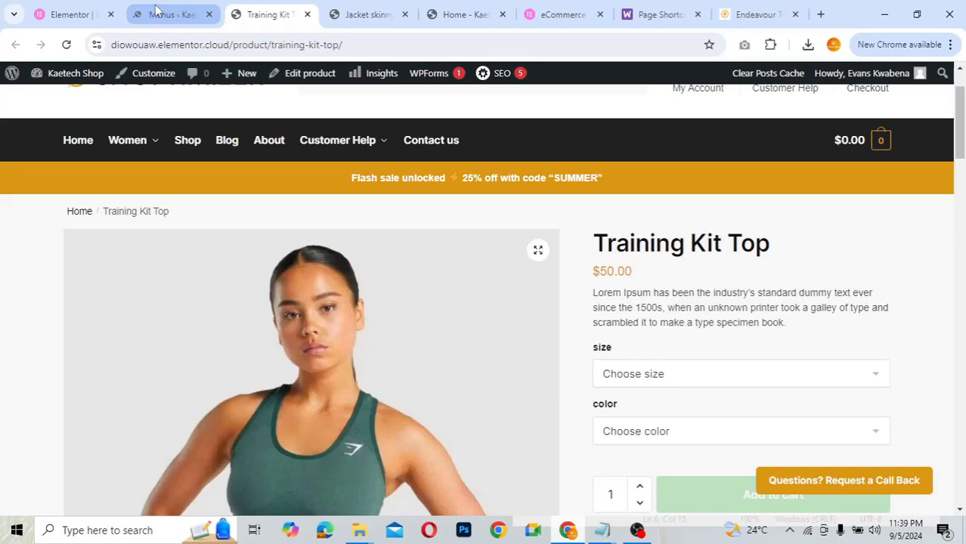
- Return to the Menus page, scroll through the menu, and jump back to the top
{"action": "left_click", "coordinate": [159, 14]}
{"action": "scroll", "coordinate": [765, 366], "scroll_direction": "down", "scroll_amount": 5}
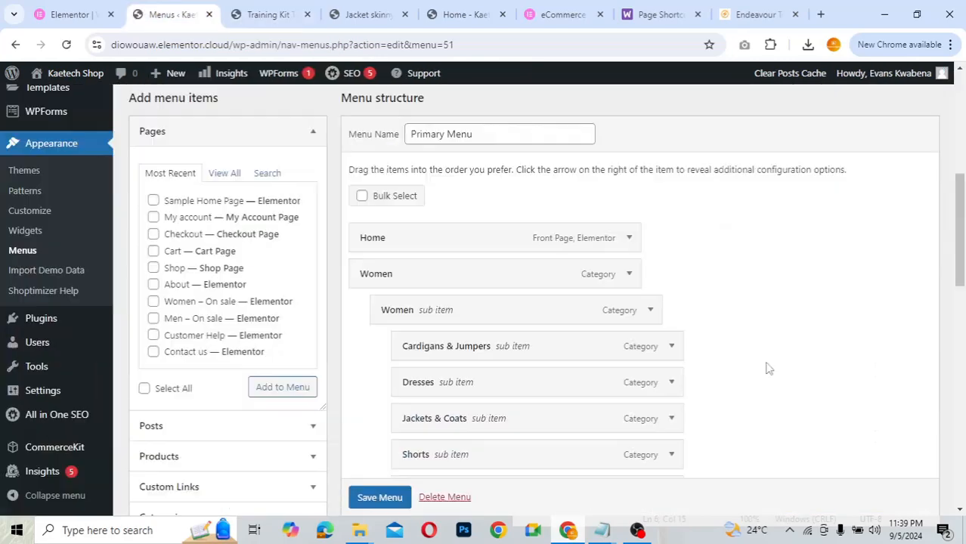
{"action": "scroll", "coordinate": [769, 368], "scroll_direction": "down", "scroll_amount": 2}
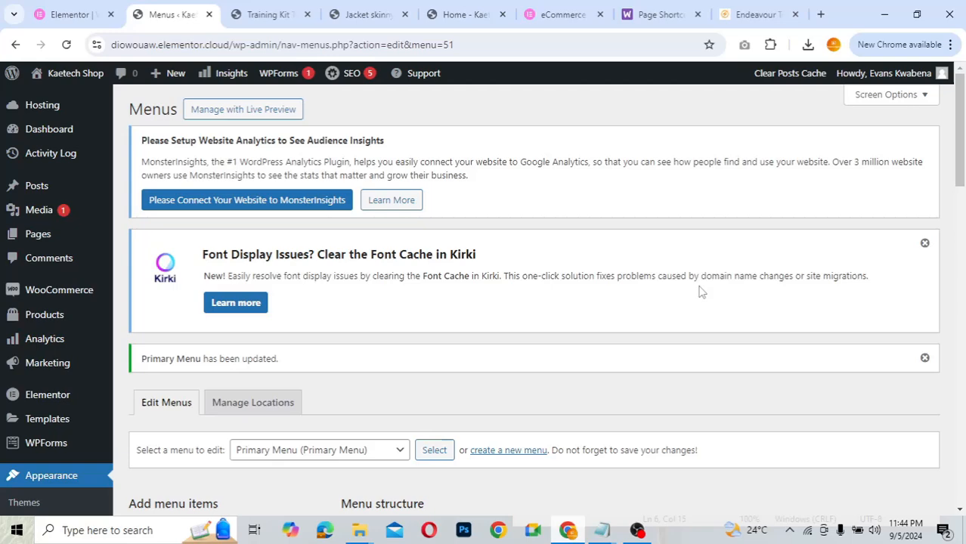
{"action": "scroll", "coordinate": [700, 292], "scroll_direction": "down", "scroll_amount": 1}
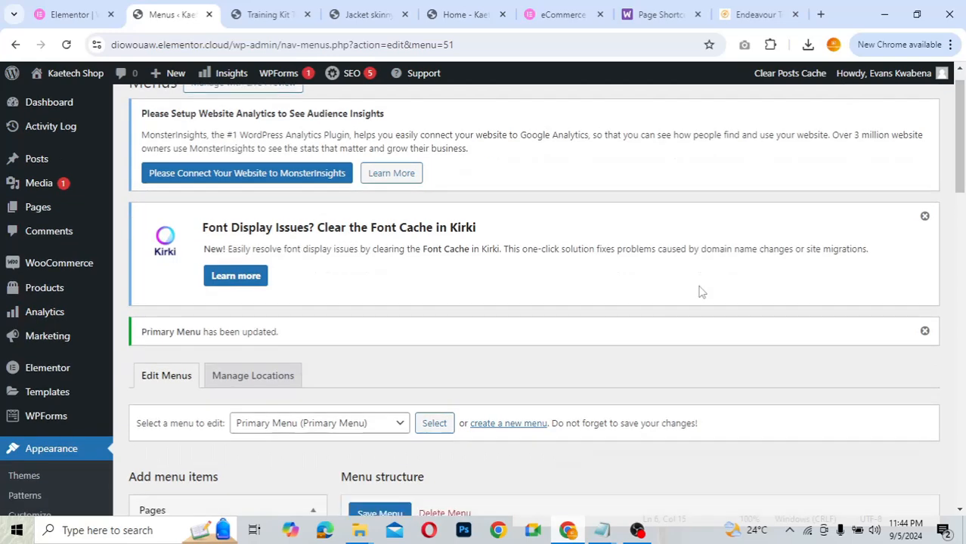
{"action": "scroll", "coordinate": [701, 292], "scroll_direction": "down", "scroll_amount": 10}
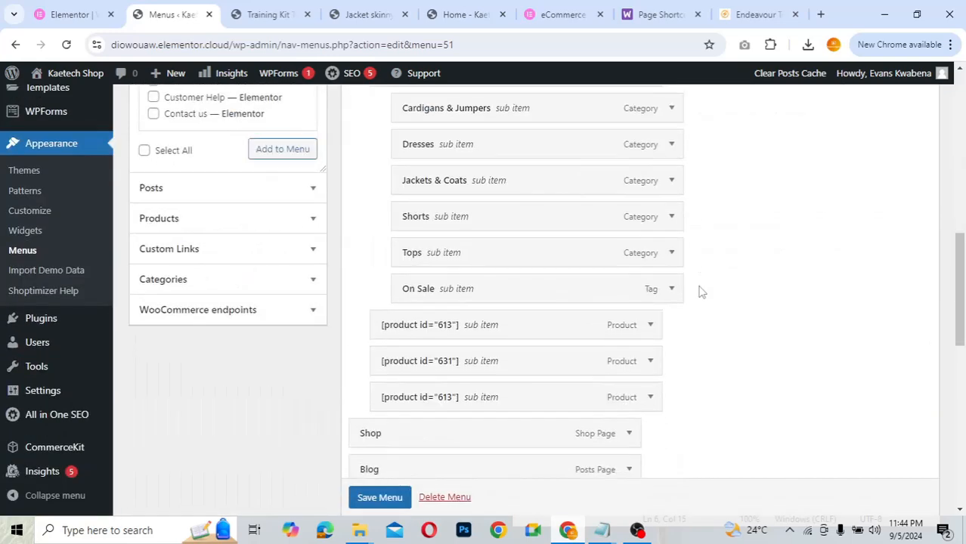
{"action": "scroll", "coordinate": [700, 292], "scroll_direction": "down", "scroll_amount": 8}
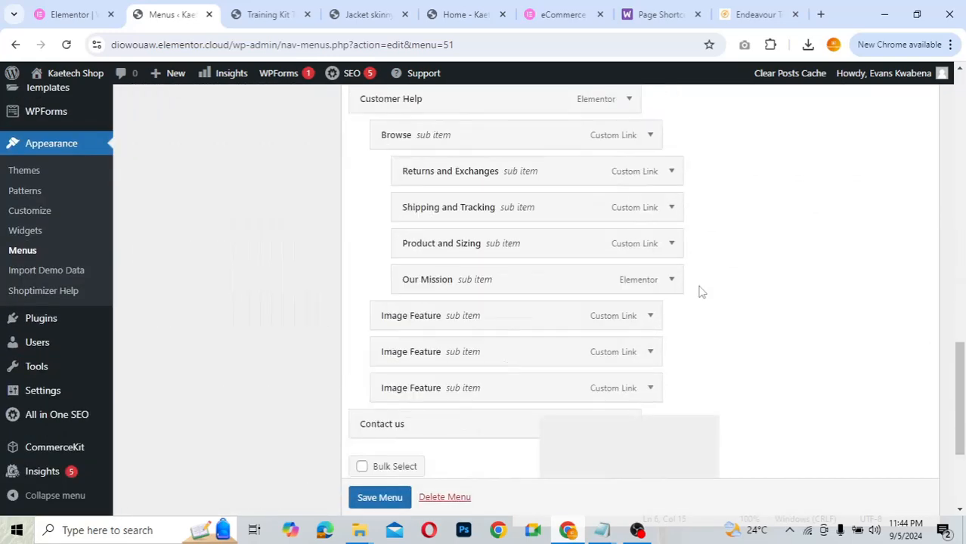
{"action": "key", "text": "Home"}
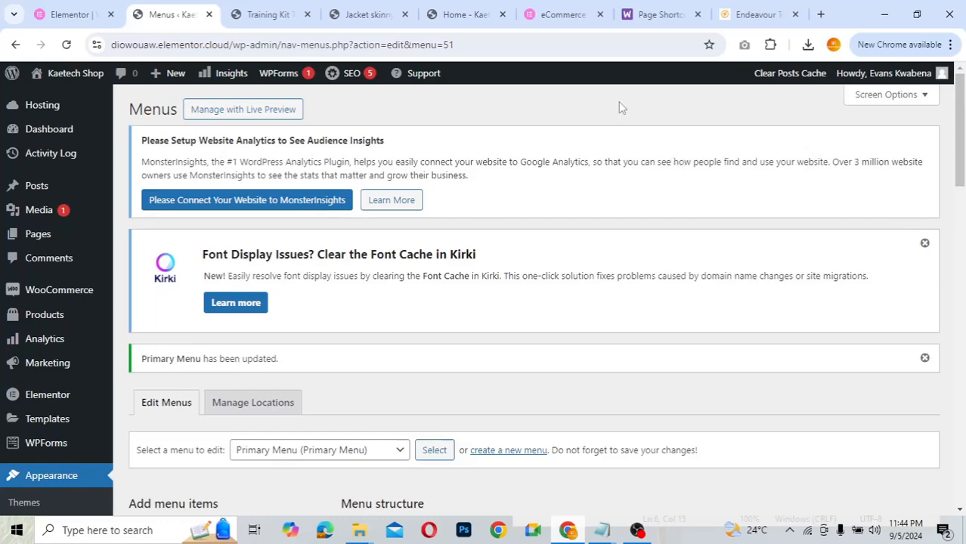
- Enable CSS Classes, Link Relationship (XFN) and Title Attribute in Screen Options
{"action": "left_click", "coordinate": [888, 100]}
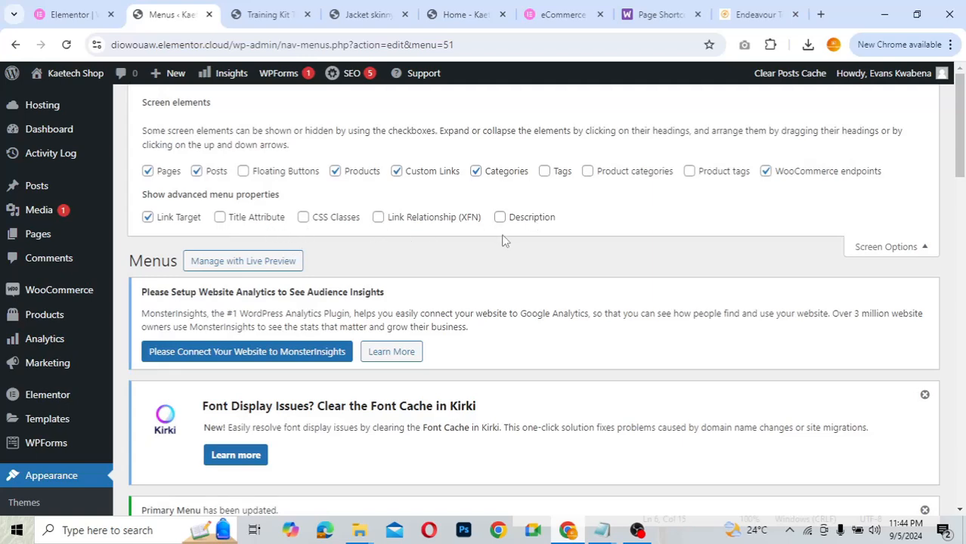
{"action": "left_click", "coordinate": [303, 218]}
{"action": "left_click", "coordinate": [377, 218]}
{"action": "left_click", "coordinate": [219, 217]}
{"action": "left_click", "coordinate": [877, 250]}
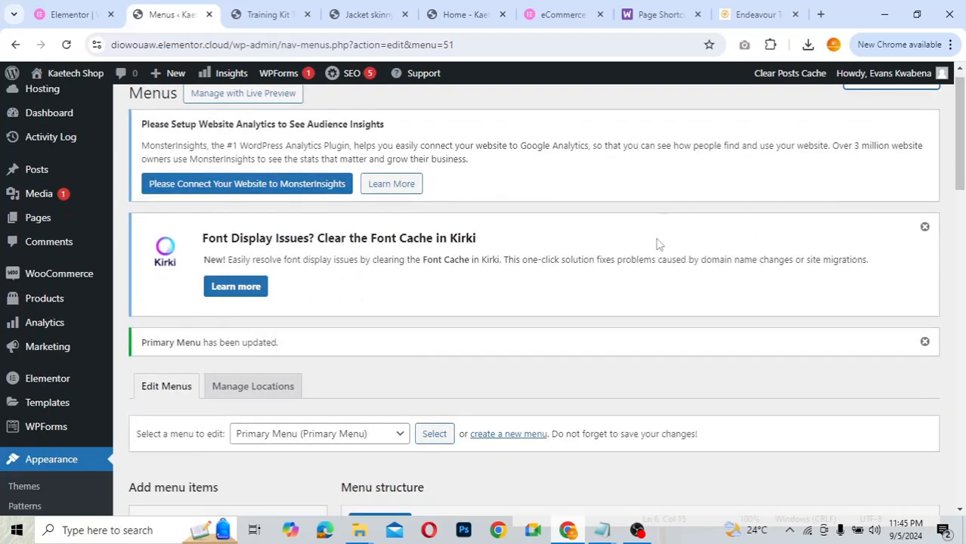
{"action": "scroll", "coordinate": [657, 243], "scroll_direction": "down", "scroll_amount": 10}
{"action": "scroll", "coordinate": [657, 243], "scroll_direction": "up", "scroll_amount": 2}
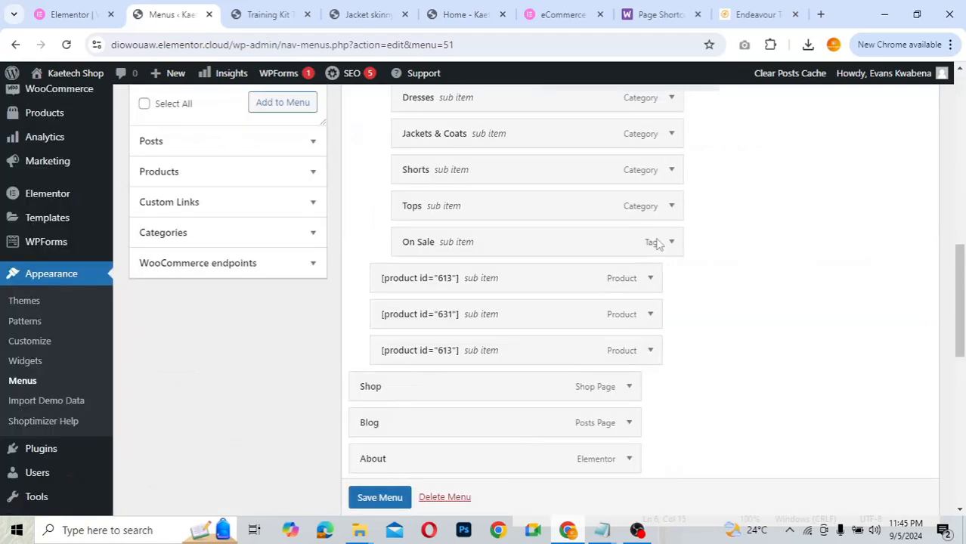
{"action": "scroll", "coordinate": [657, 243], "scroll_direction": "up", "scroll_amount": 4}
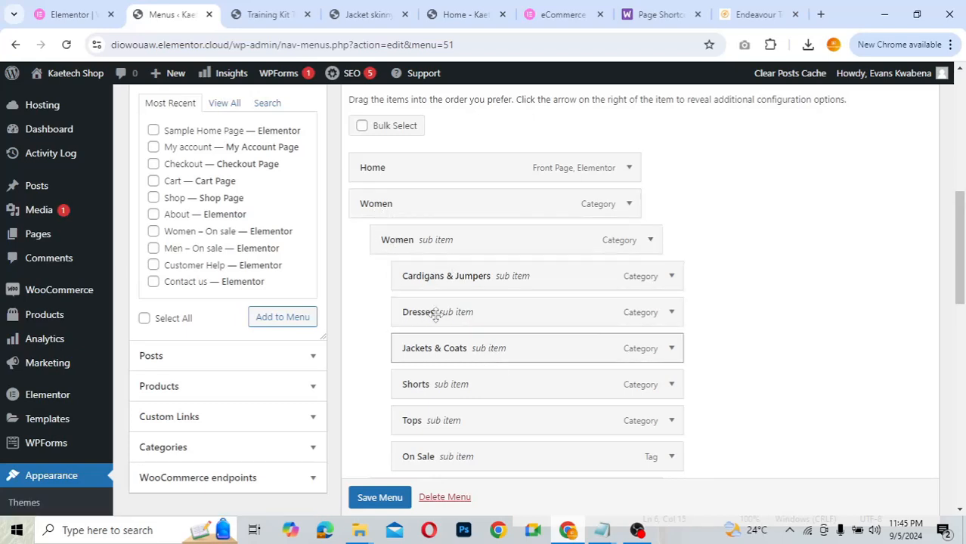
{"action": "left_click", "coordinate": [630, 206]}
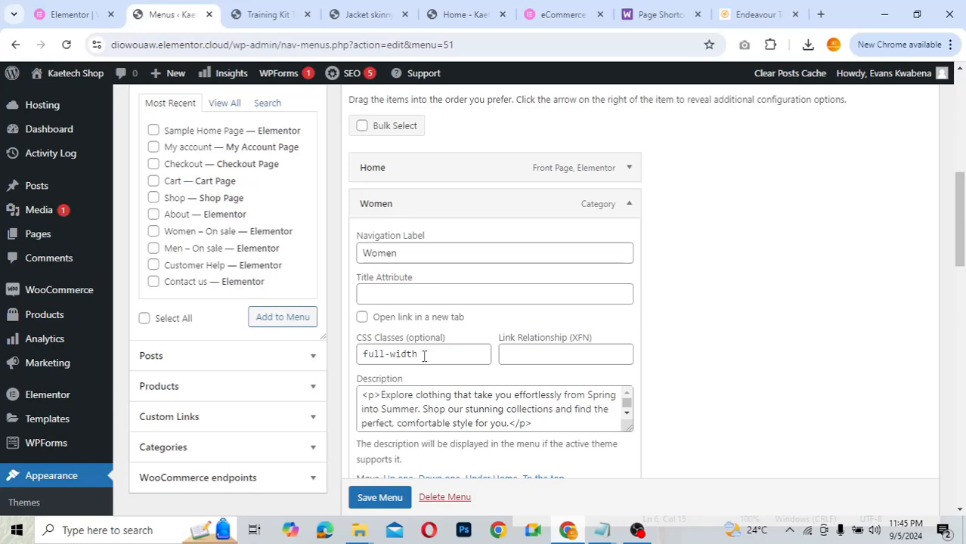
{"action": "left_click", "coordinate": [630, 205]}
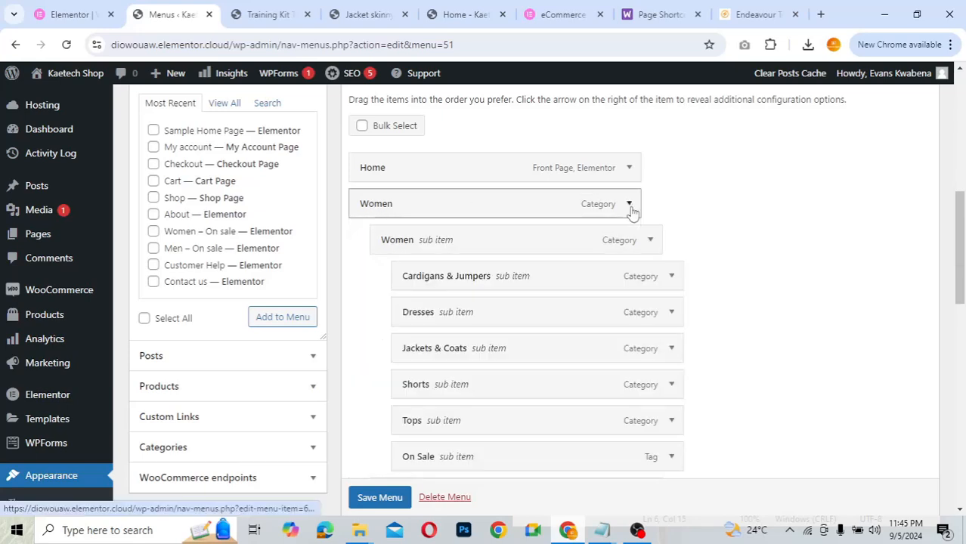
{"action": "left_click", "coordinate": [261, 13]}
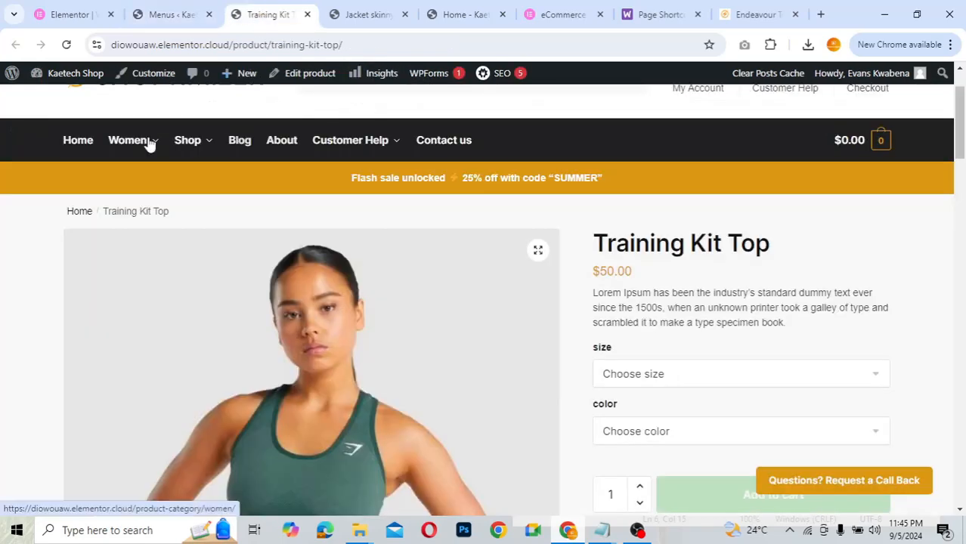
{"action": "mouse_move", "coordinate": [146, 143]}
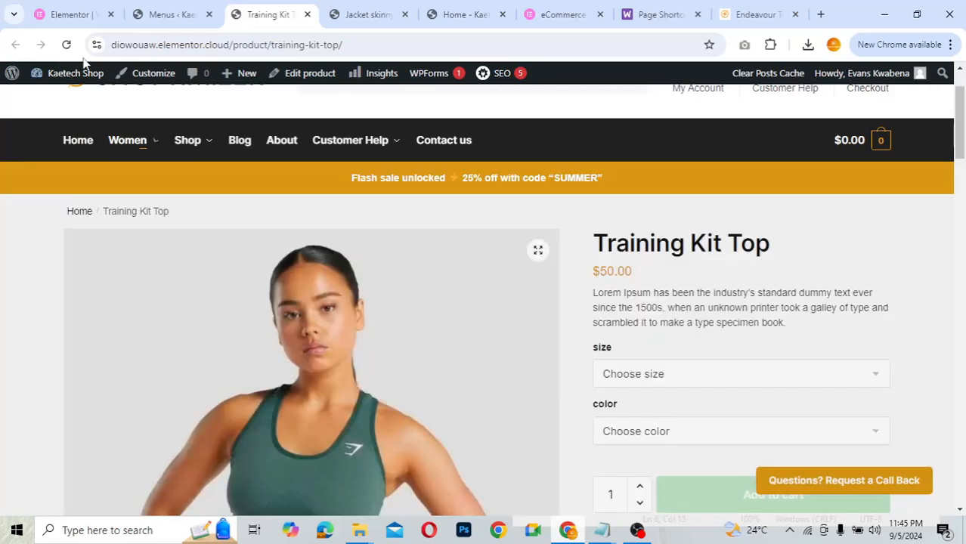
{"action": "left_click", "coordinate": [66, 46]}
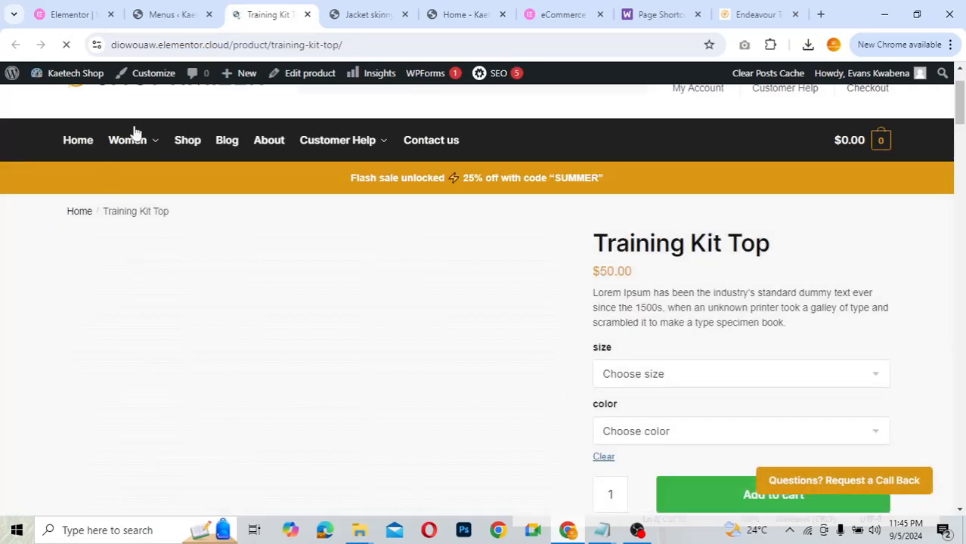
{"action": "mouse_move", "coordinate": [135, 136]}
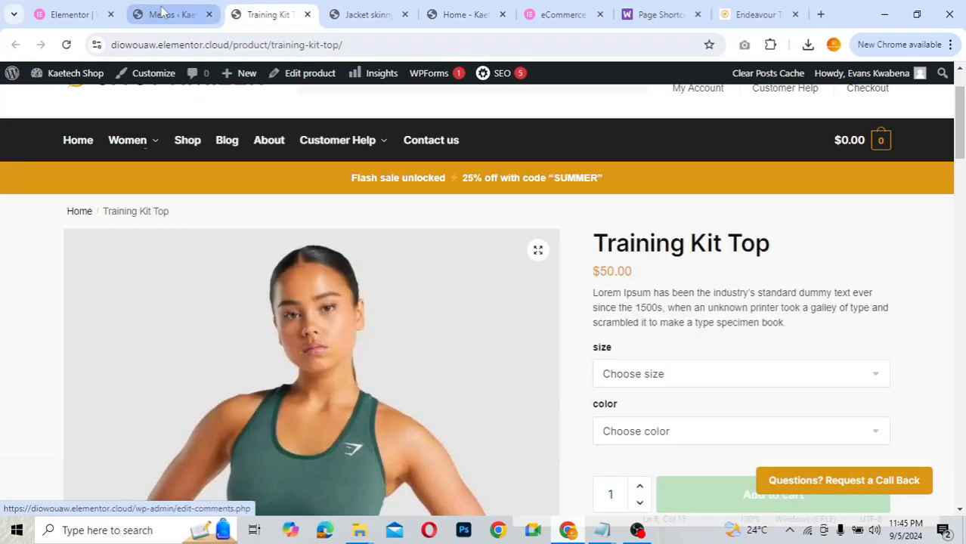
{"action": "left_click", "coordinate": [162, 13]}
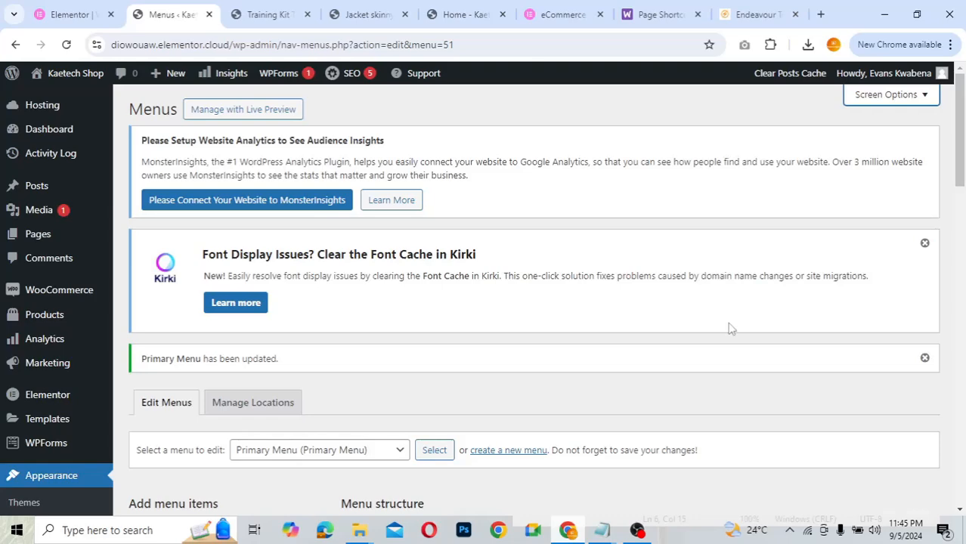
{"action": "scroll", "coordinate": [729, 329], "scroll_direction": "down", "scroll_amount": 1}
{"action": "scroll", "coordinate": [730, 329], "scroll_direction": "down", "scroll_amount": 5}
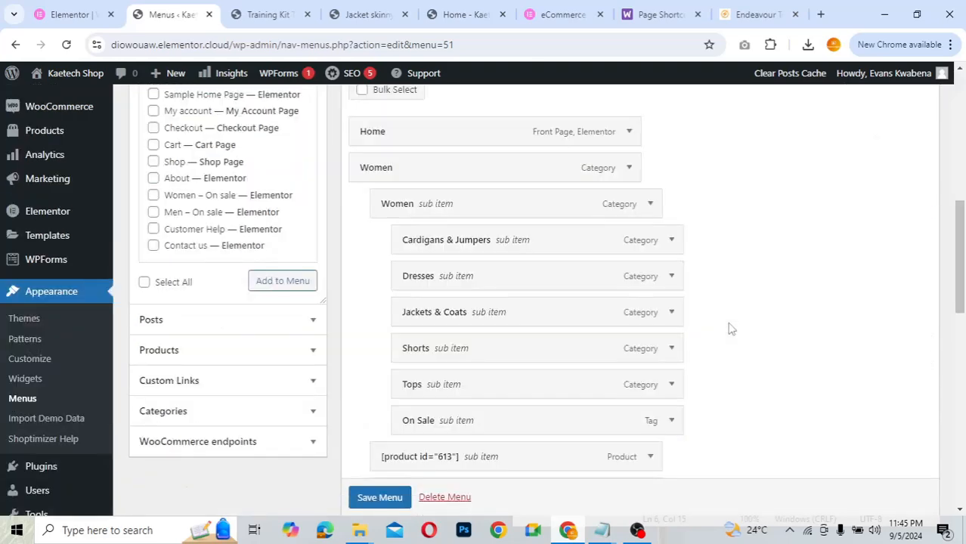
{"action": "scroll", "coordinate": [730, 328], "scroll_direction": "up", "scroll_amount": 1}
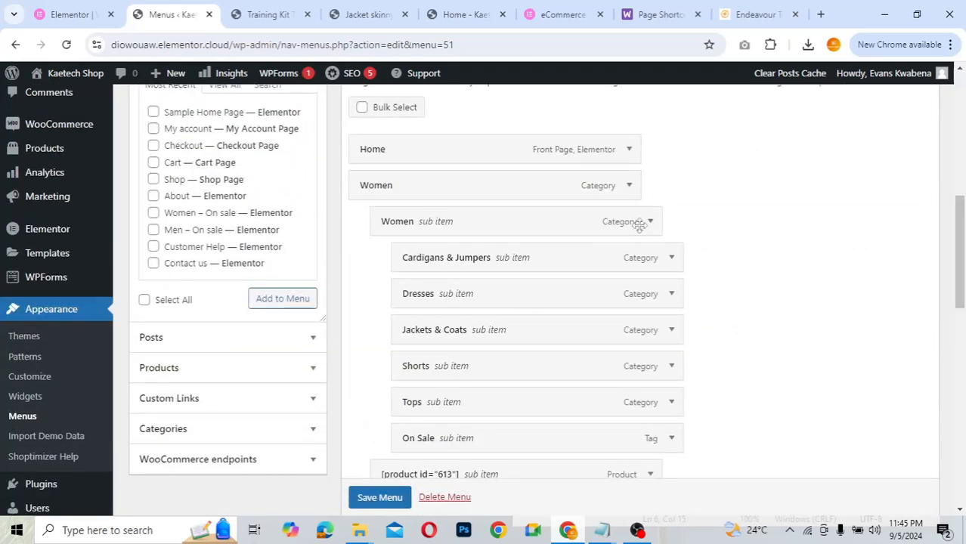
{"action": "left_click", "coordinate": [630, 188]}
{"action": "left_click", "coordinate": [429, 338]}
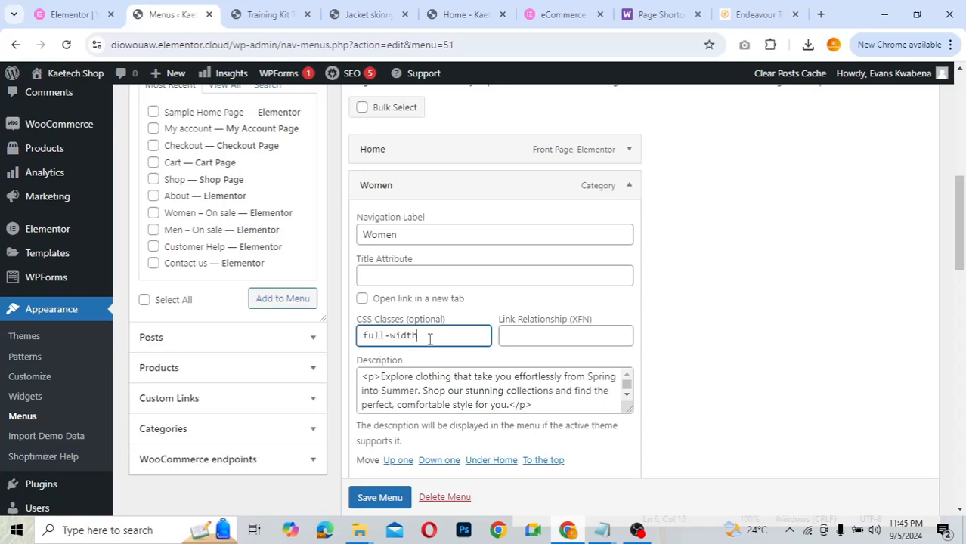
{"action": "key", "text": "ctrl+a"}
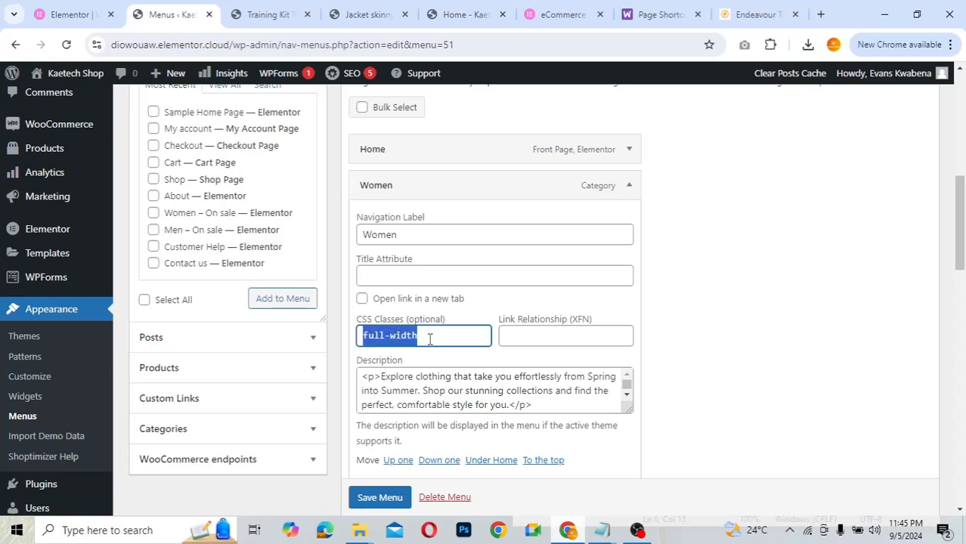
{"action": "left_click", "coordinate": [632, 186]}
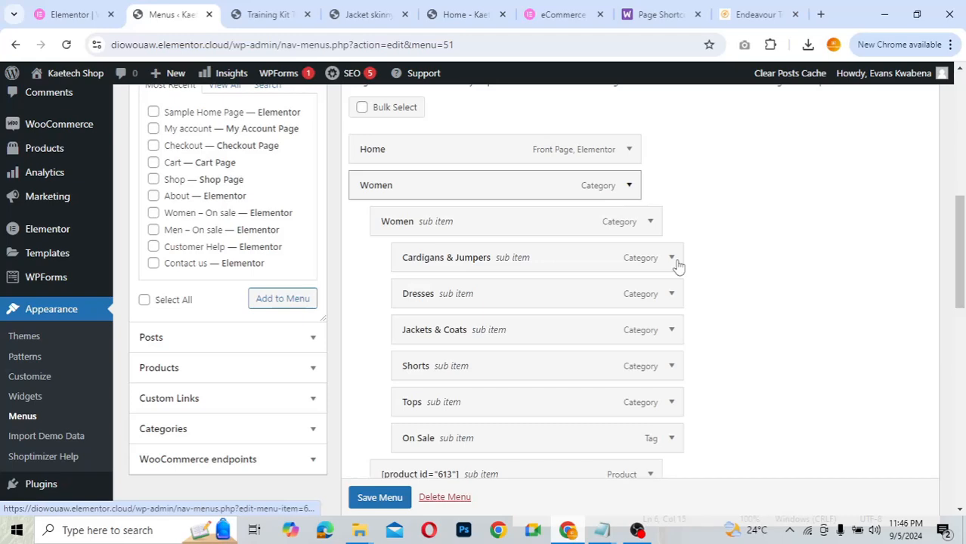
{"action": "scroll", "coordinate": [677, 264], "scroll_direction": "down", "scroll_amount": 4}
{"action": "scroll", "coordinate": [677, 265], "scroll_direction": "down", "scroll_amount": 1}
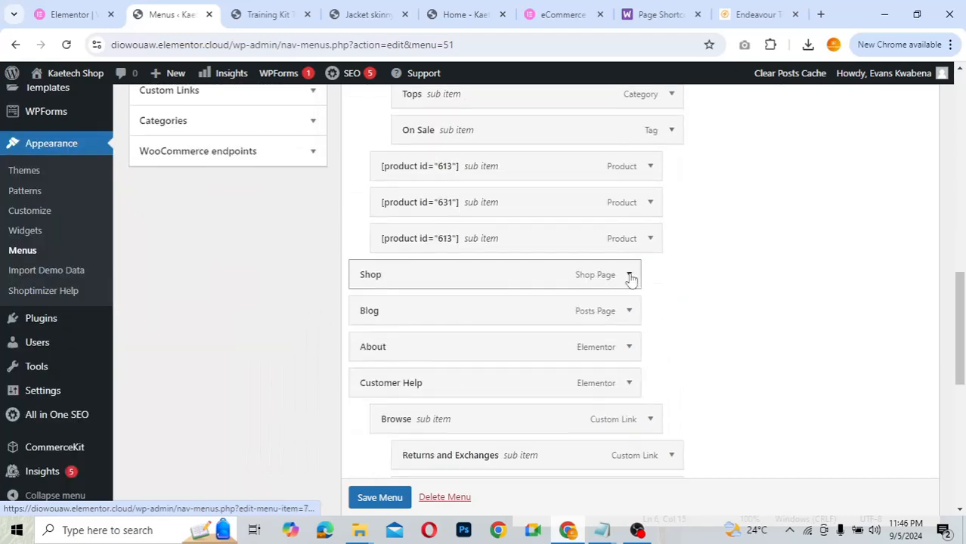
{"action": "left_click", "coordinate": [628, 275]}
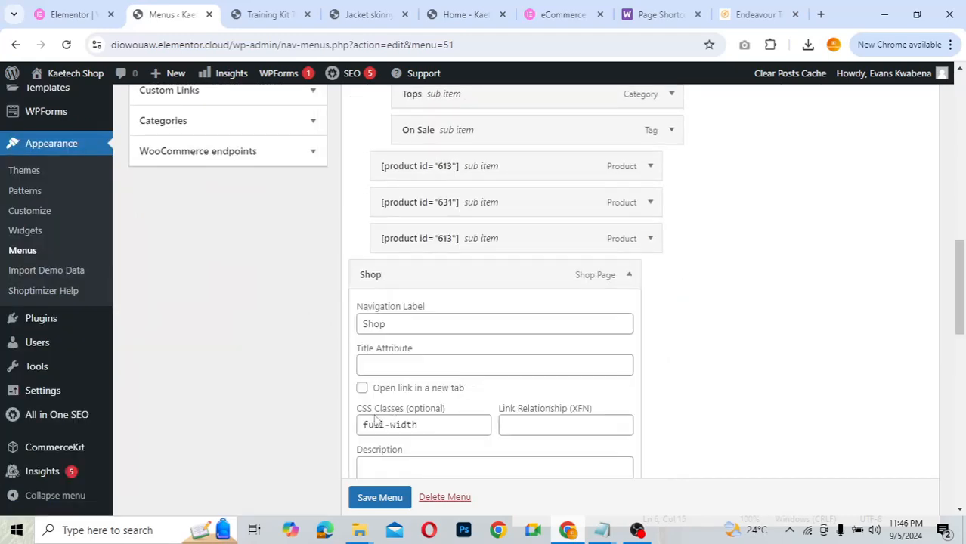
{"action": "left_click", "coordinate": [425, 424]}
{"action": "double_click", "coordinate": [425, 424]}
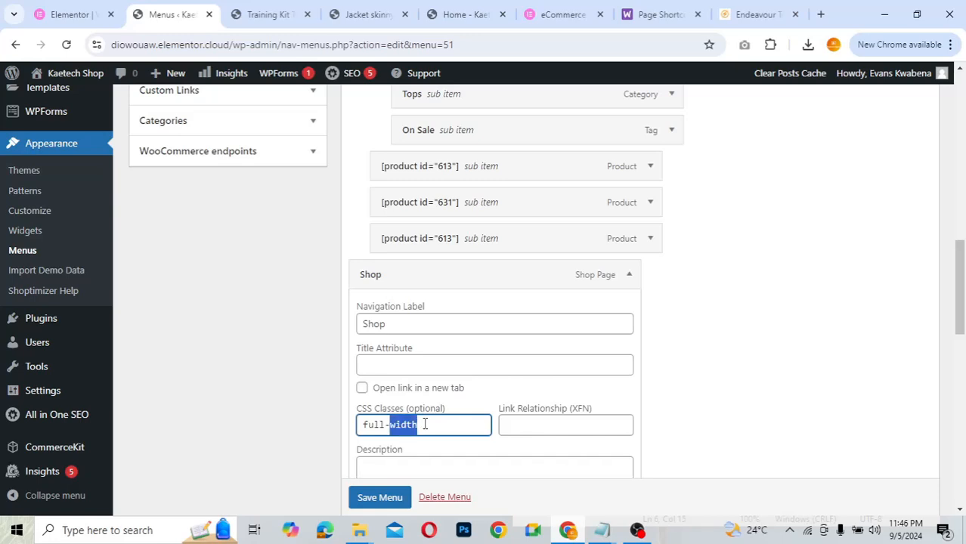
{"action": "left_click_drag", "start_coordinate": [425, 424], "coordinate": [350, 424]}
{"action": "key", "text": "End"}
{"action": "scroll", "coordinate": [703, 378], "scroll_direction": "down", "scroll_amount": 2}
{"action": "scroll", "coordinate": [703, 378], "scroll_direction": "up", "scroll_amount": 2}
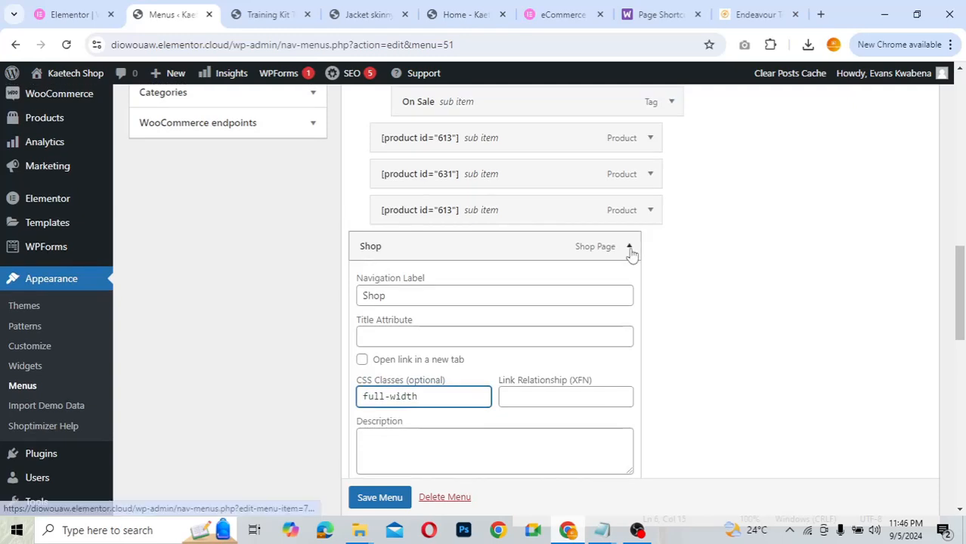
{"action": "left_click", "coordinate": [629, 244]}
- Move Shop to just after Home, lift the inner Women a level, and move product 631 above it
{"action": "scroll", "coordinate": [738, 223], "scroll_direction": "up", "scroll_amount": 3}
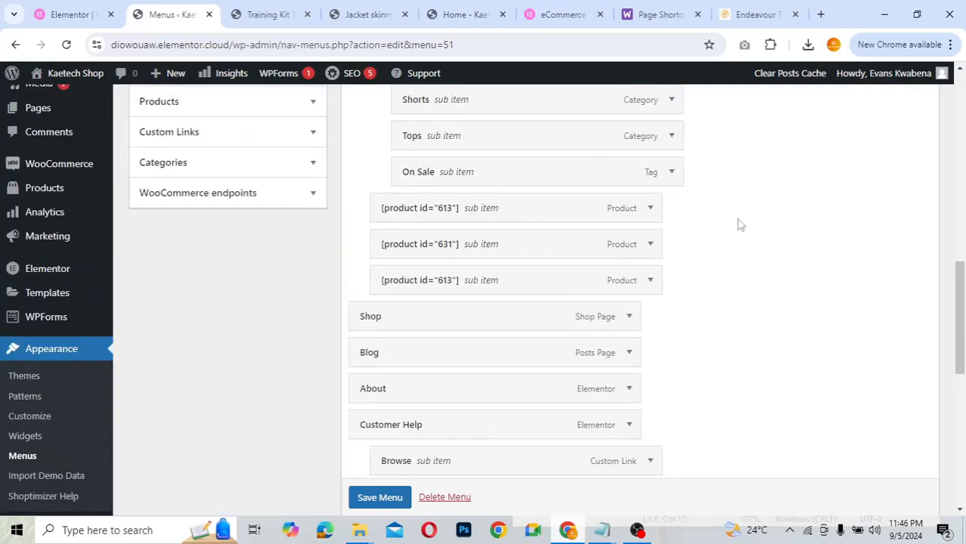
{"action": "scroll", "coordinate": [680, 256], "scroll_direction": "up", "scroll_amount": 2}
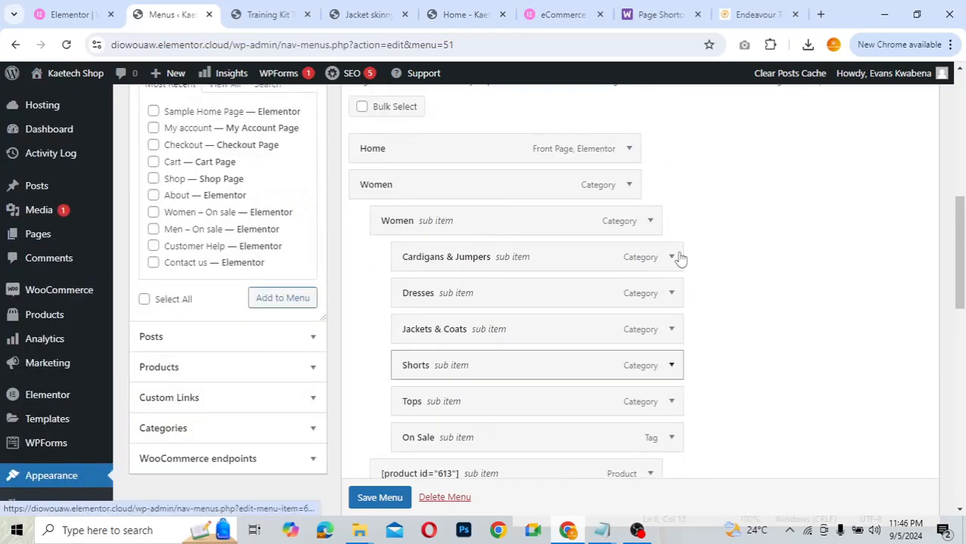
{"action": "scroll", "coordinate": [679, 256], "scroll_direction": "down", "scroll_amount": 3}
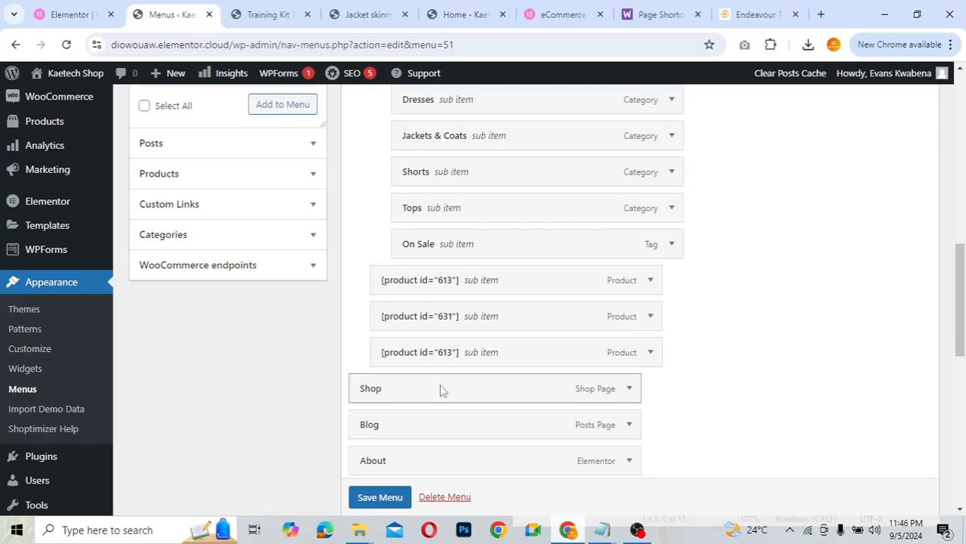
{"action": "left_click_drag", "start_coordinate": [441, 389], "coordinate": [443, 114]}
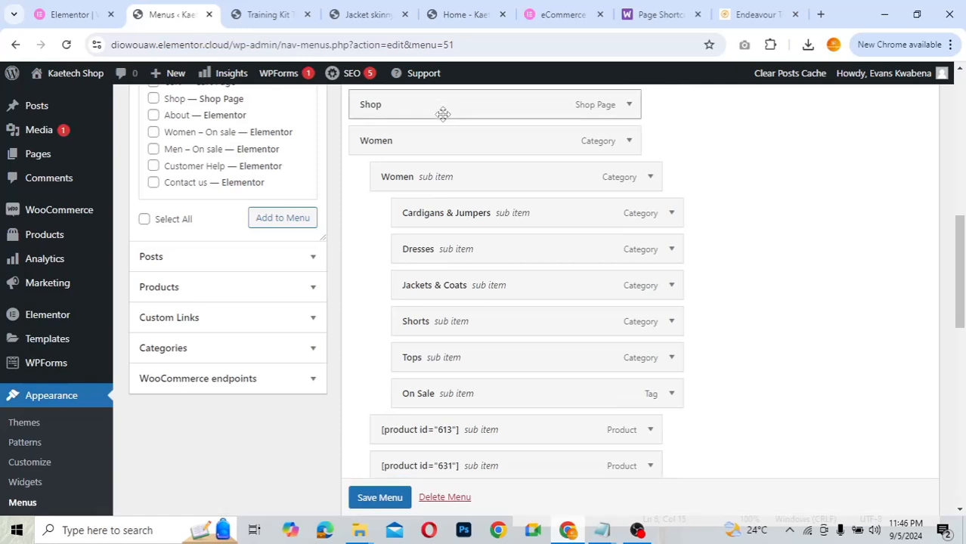
{"action": "left_click_drag", "start_coordinate": [421, 181], "coordinate": [416, 139]}
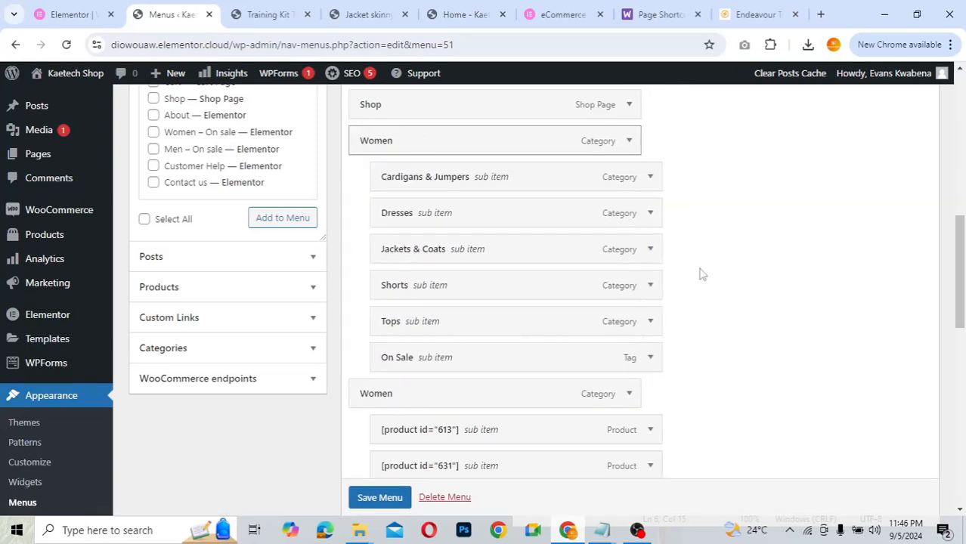
{"action": "scroll", "coordinate": [698, 273], "scroll_direction": "down", "scroll_amount": 2}
{"action": "left_click_drag", "start_coordinate": [465, 306], "coordinate": [468, 274]}
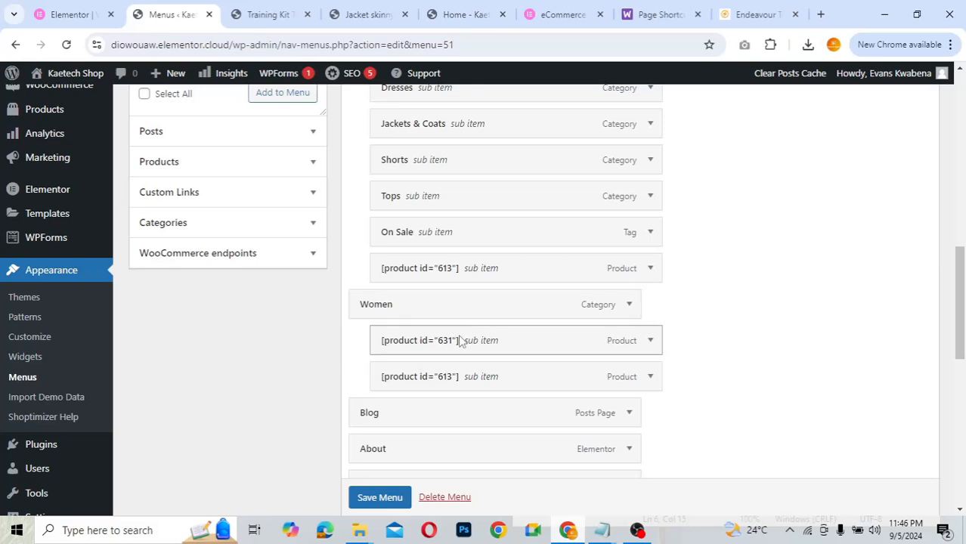
{"action": "left_click_drag", "start_coordinate": [459, 341], "coordinate": [459, 302]}
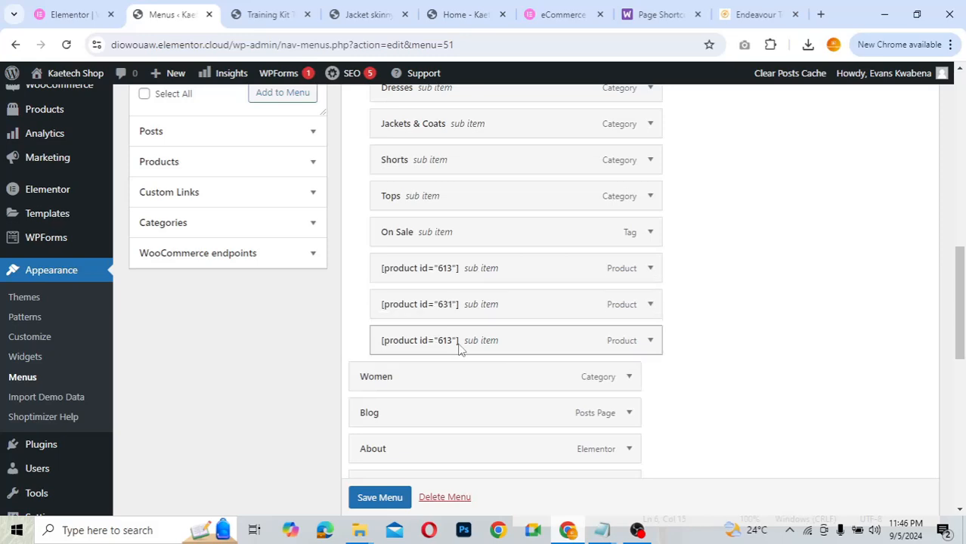
- Save the Primary Menu and reload the storefront to check the new header
{"action": "left_click", "coordinate": [380, 498]}
{"action": "scroll", "coordinate": [436, 469], "scroll_direction": "down", "scroll_amount": 1}
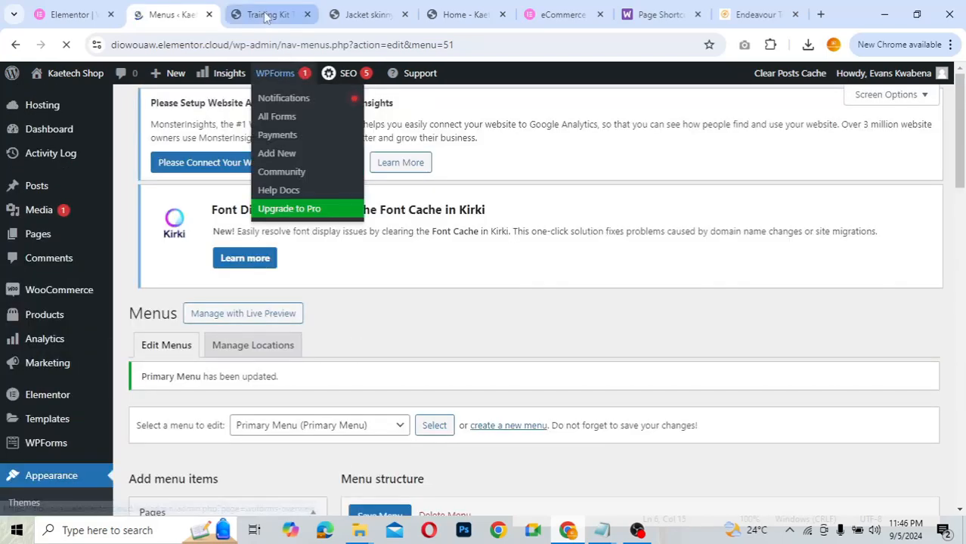
{"action": "left_click", "coordinate": [265, 16]}
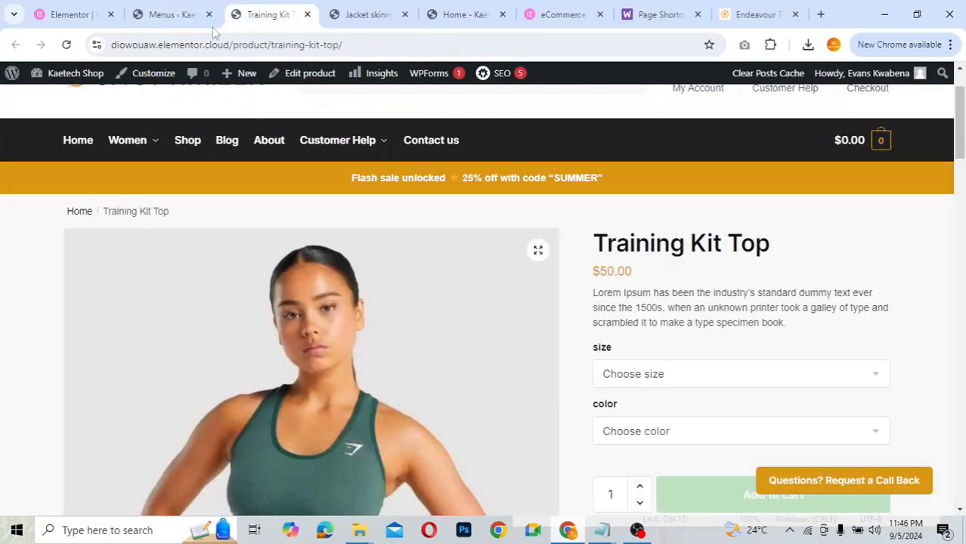
{"action": "left_click", "coordinate": [65, 45]}
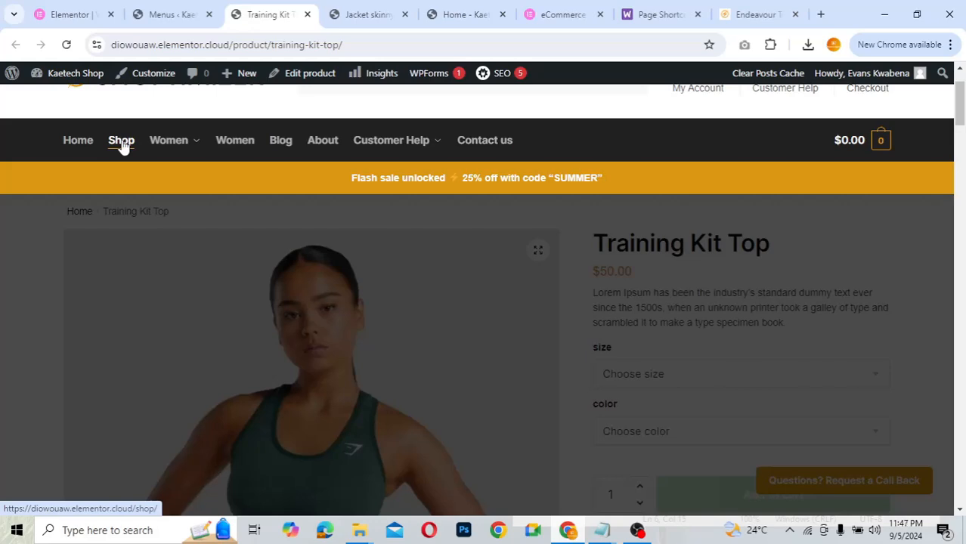
{"action": "mouse_move", "coordinate": [175, 149]}
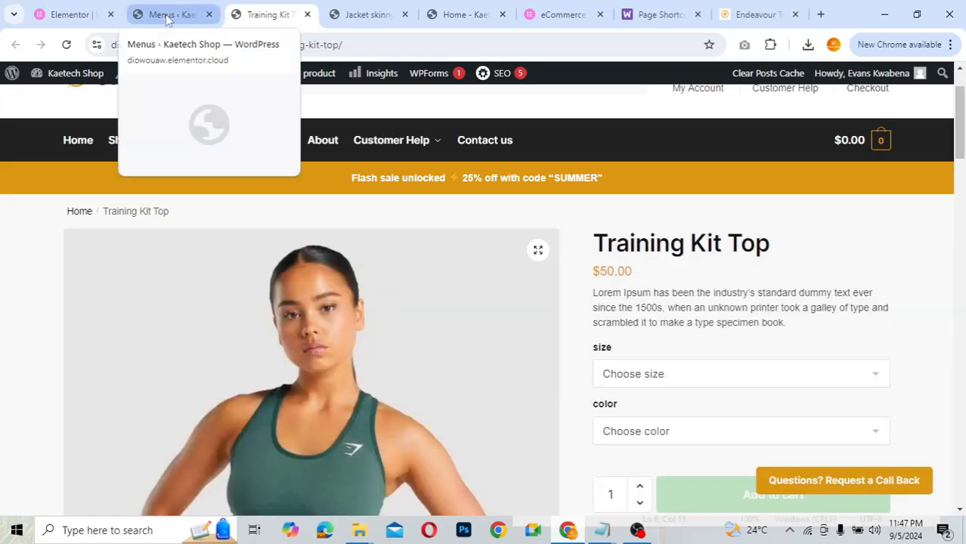
- Nest Women under Shop, place both 613 product items before 631, and save the Primary Menu
{"action": "left_click", "coordinate": [168, 16]}
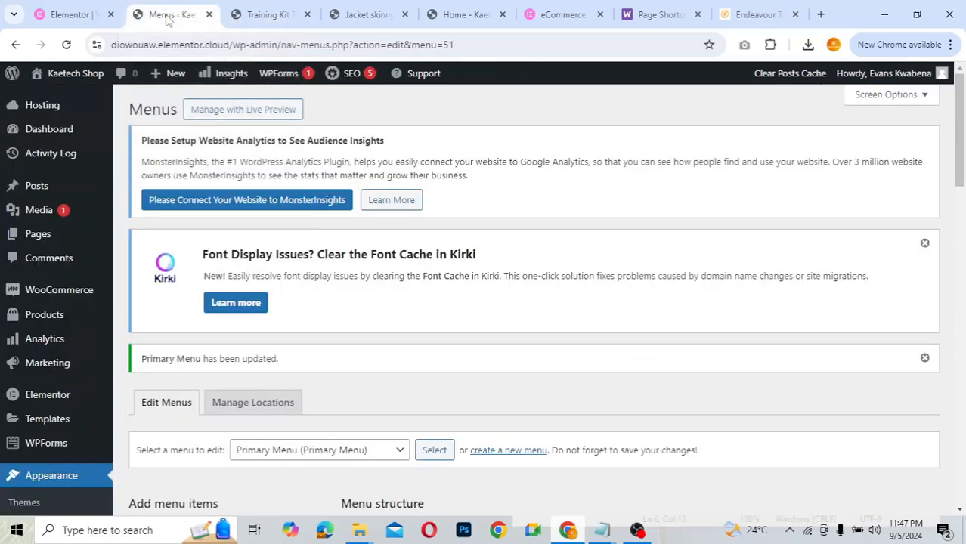
{"action": "scroll", "coordinate": [608, 342], "scroll_direction": "down", "scroll_amount": 10}
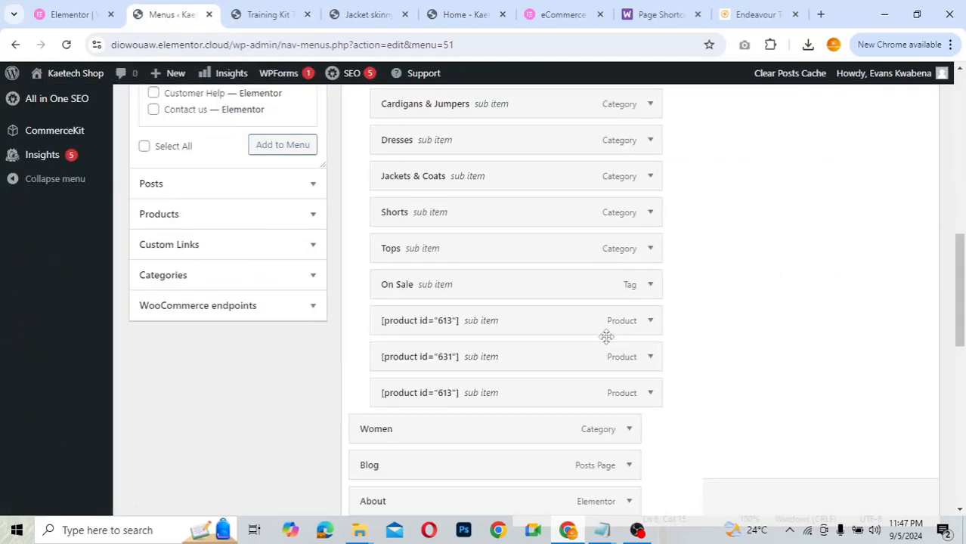
{"action": "scroll", "coordinate": [606, 336], "scroll_direction": "up", "scroll_amount": 4}
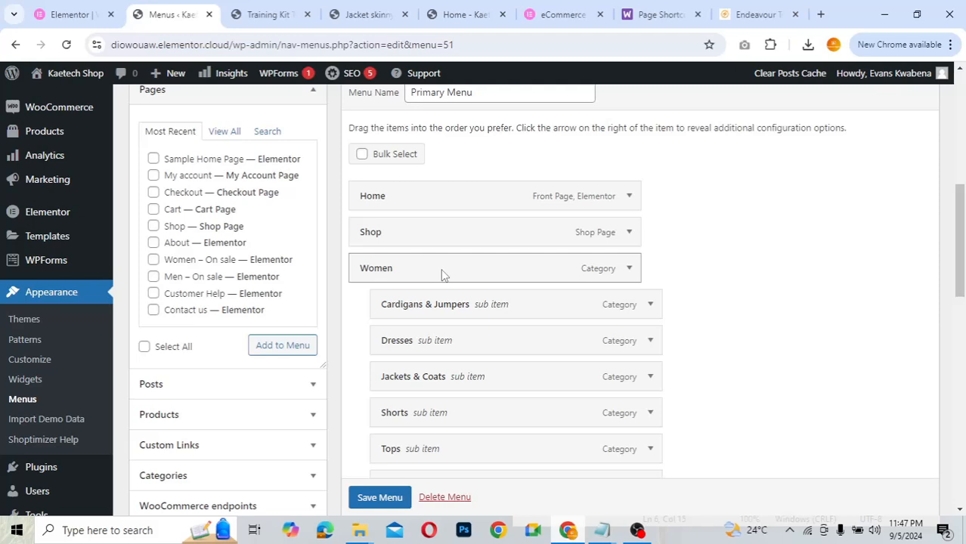
{"action": "left_click_drag", "start_coordinate": [444, 275], "coordinate": [541, 272]}
{"action": "scroll", "coordinate": [674, 305], "scroll_direction": "down", "scroll_amount": 3}
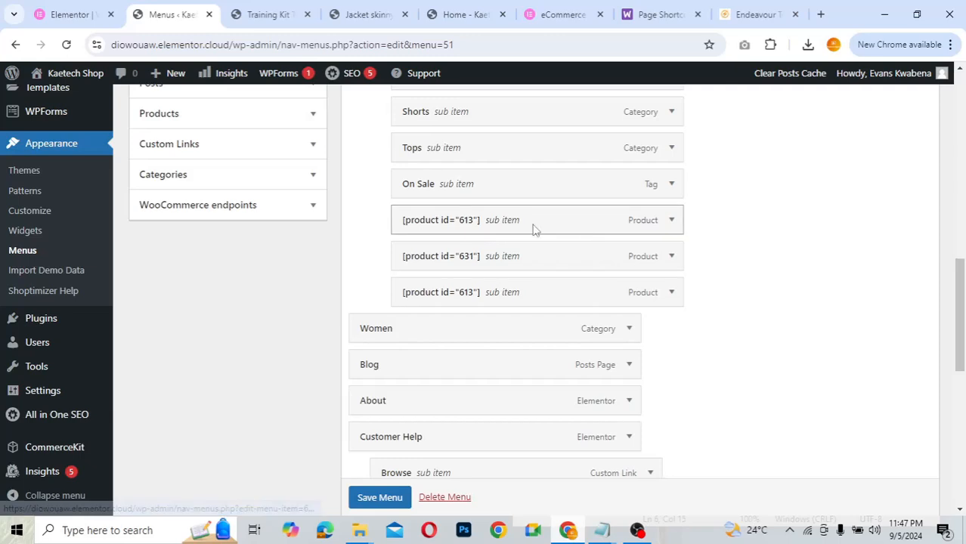
{"action": "left_click_drag", "start_coordinate": [532, 227], "coordinate": [520, 299]}
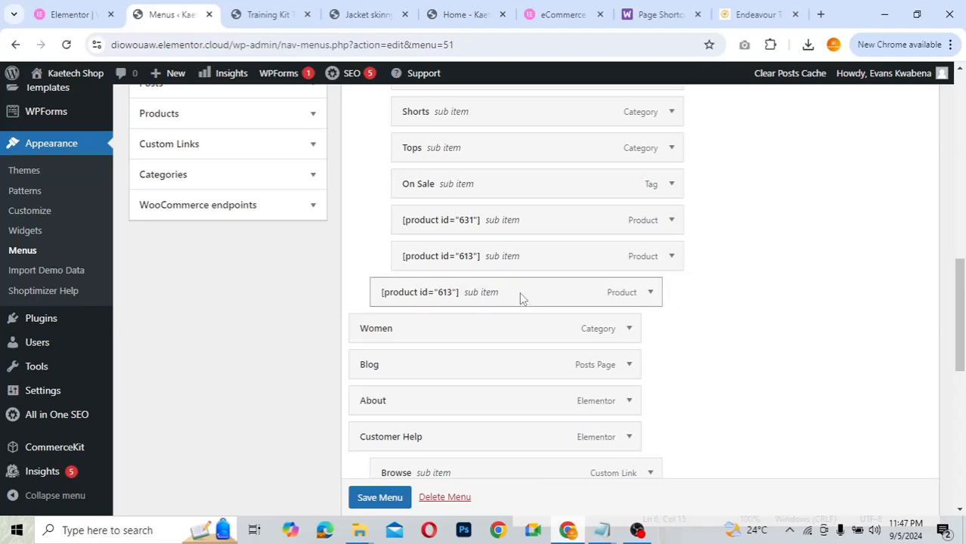
{"action": "left_click_drag", "start_coordinate": [501, 225], "coordinate": [495, 297]}
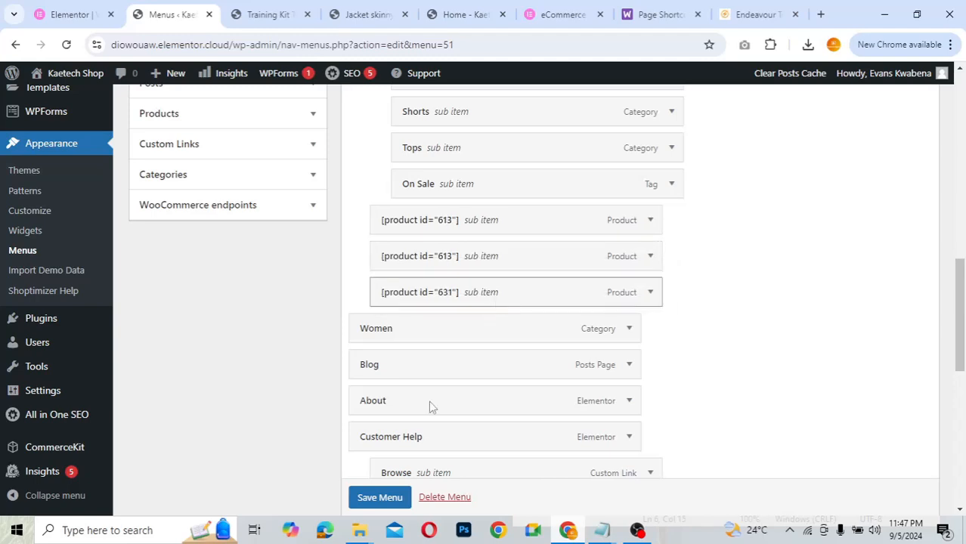
{"action": "scroll", "coordinate": [377, 495], "scroll_direction": "down", "scroll_amount": 1}
{"action": "left_click", "coordinate": [379, 496]}
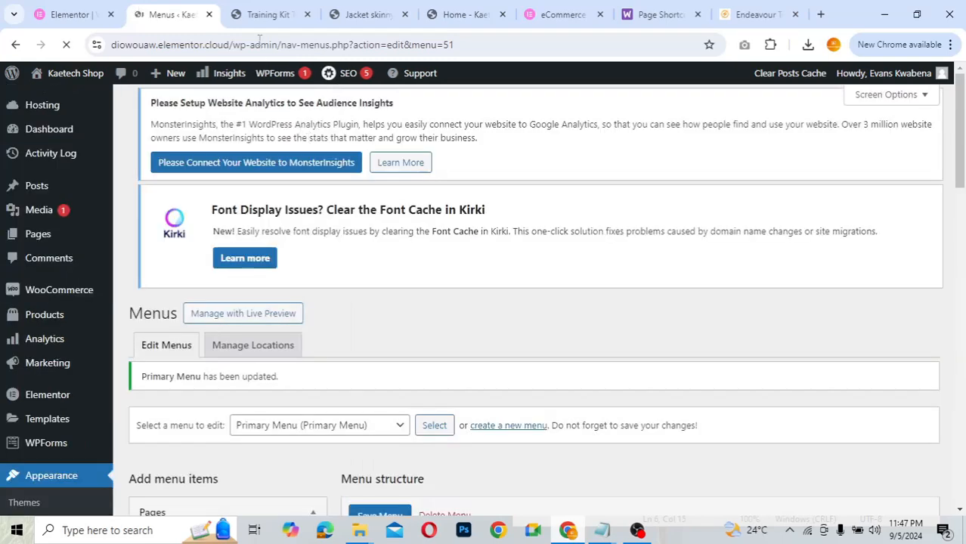
- Preview the Training Kit Top page's Shop mega menu with Women categories and three product cards
{"action": "left_click", "coordinate": [261, 15]}
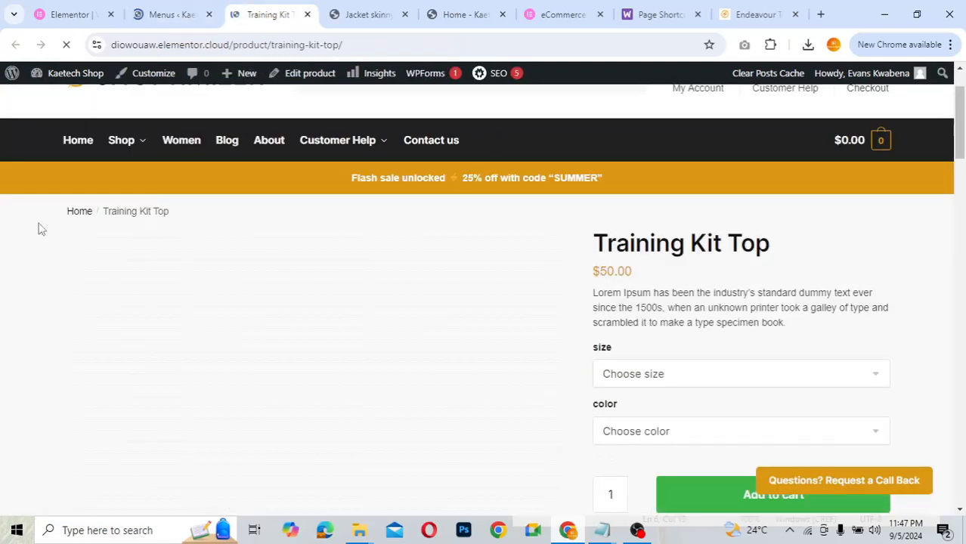
{"action": "mouse_move", "coordinate": [136, 140]}
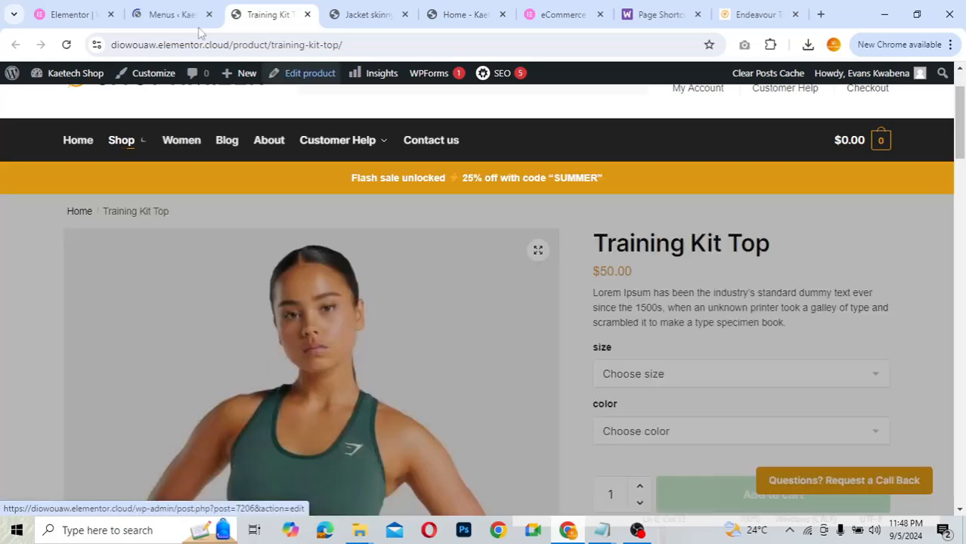
- Expand the first [product id="613"] menu item and select the 613 in its navigation label
{"action": "left_click", "coordinate": [182, 16]}
{"action": "scroll", "coordinate": [543, 279], "scroll_direction": "down", "scroll_amount": 1}
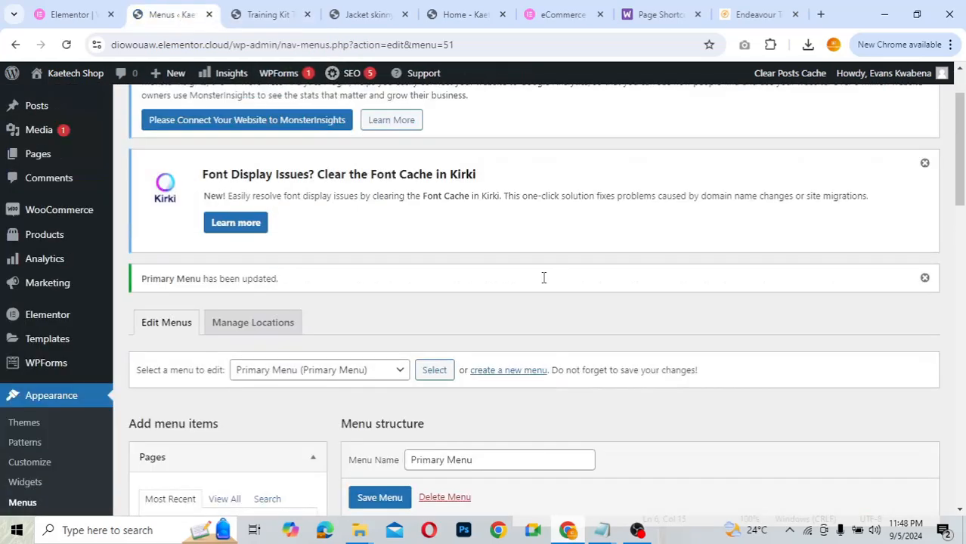
{"action": "scroll", "coordinate": [543, 278], "scroll_direction": "down", "scroll_amount": 12}
{"action": "scroll", "coordinate": [542, 274], "scroll_direction": "up", "scroll_amount": 4}
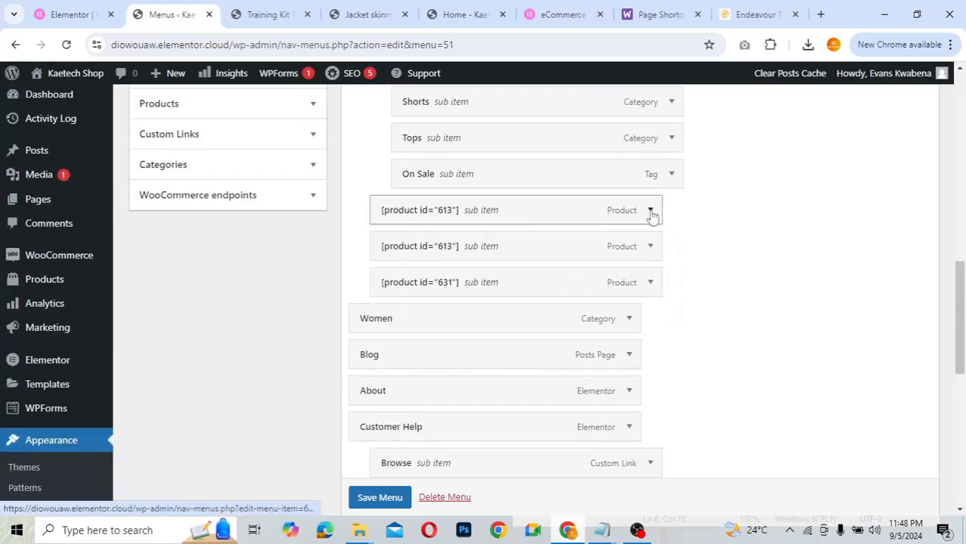
{"action": "left_click", "coordinate": [650, 211]}
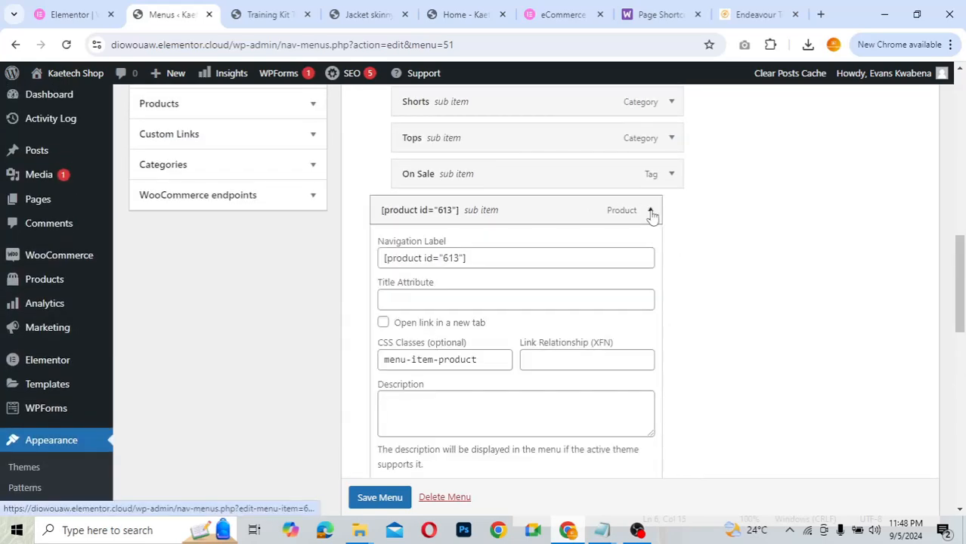
{"action": "left_click", "coordinate": [459, 259]}
{"action": "left_click_drag", "start_coordinate": [460, 259], "coordinate": [444, 260]}
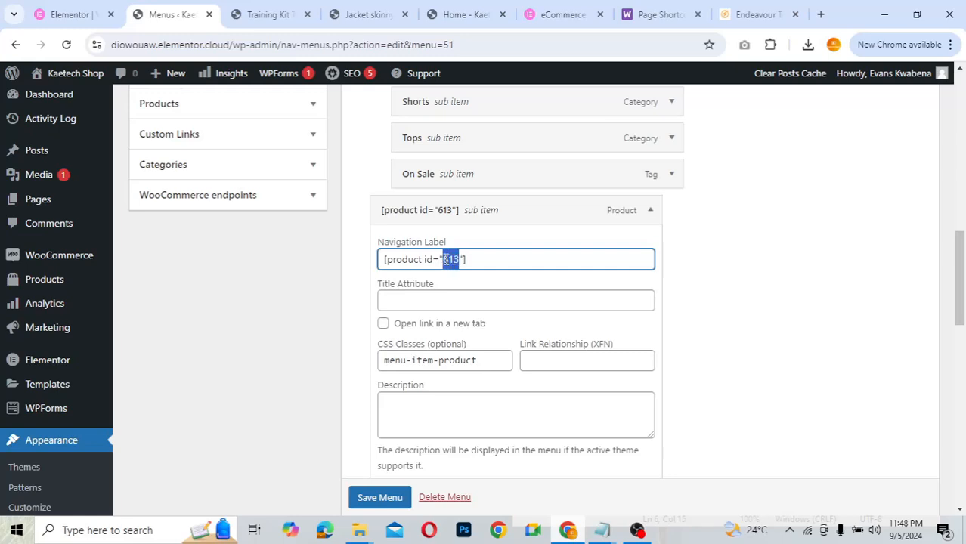
- Open the Products list in a new tab placed beside the menu editor
{"action": "mouse_move", "coordinate": [61, 280]}
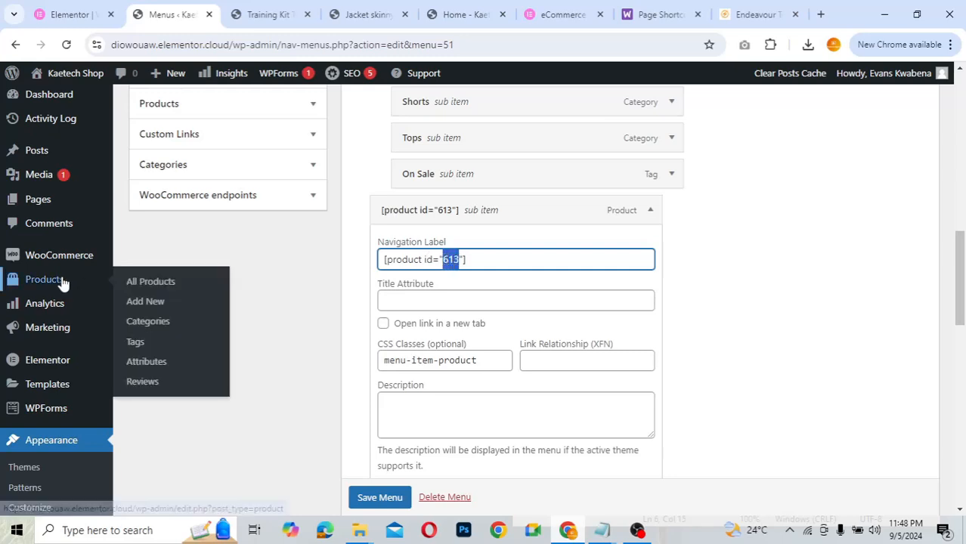
{"action": "right_click", "coordinate": [146, 286]}
{"action": "key", "text": "Escape"}
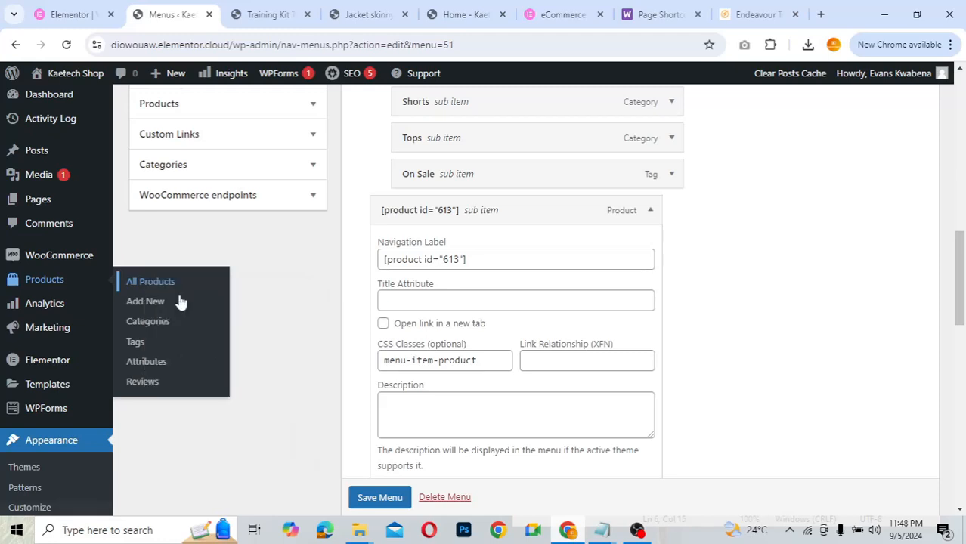
{"action": "middle_click", "coordinate": [179, 302]}
{"action": "left_click_drag", "start_coordinate": [318, 15], "coordinate": [255, 16]}
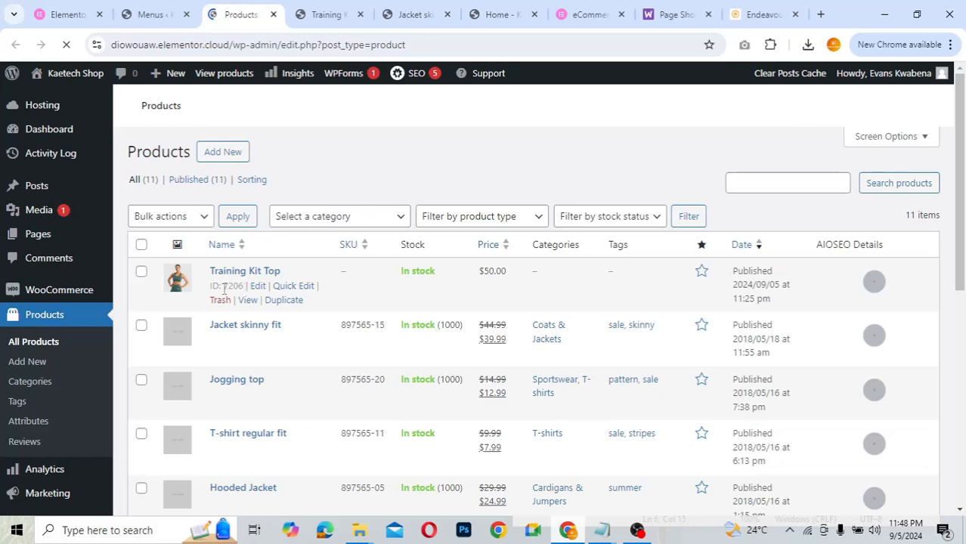
- Change that item's label to [product id="7206"] and save the Primary Menu
{"action": "left_click", "coordinate": [151, 15]}
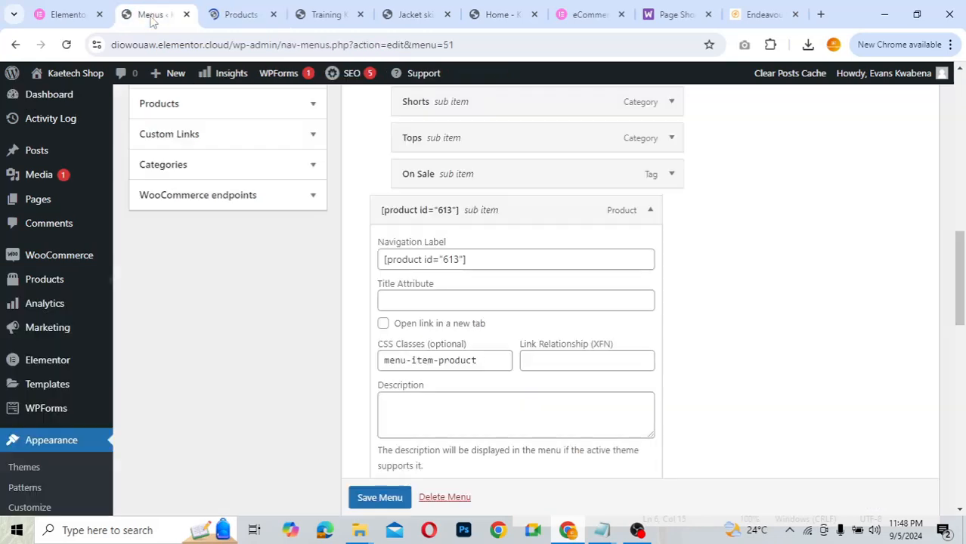
{"action": "left_click", "coordinate": [459, 258]}
{"action": "key", "text": "BackSpace"}
{"action": "key", "text": "BackSpace"}
{"action": "key", "text": "BackSpace"}
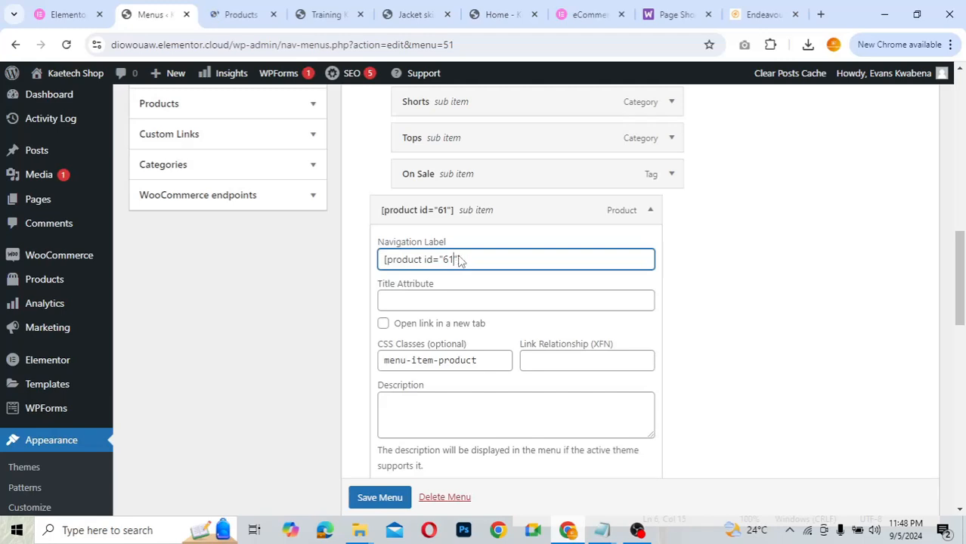
{"action": "type", "text": "7206"}
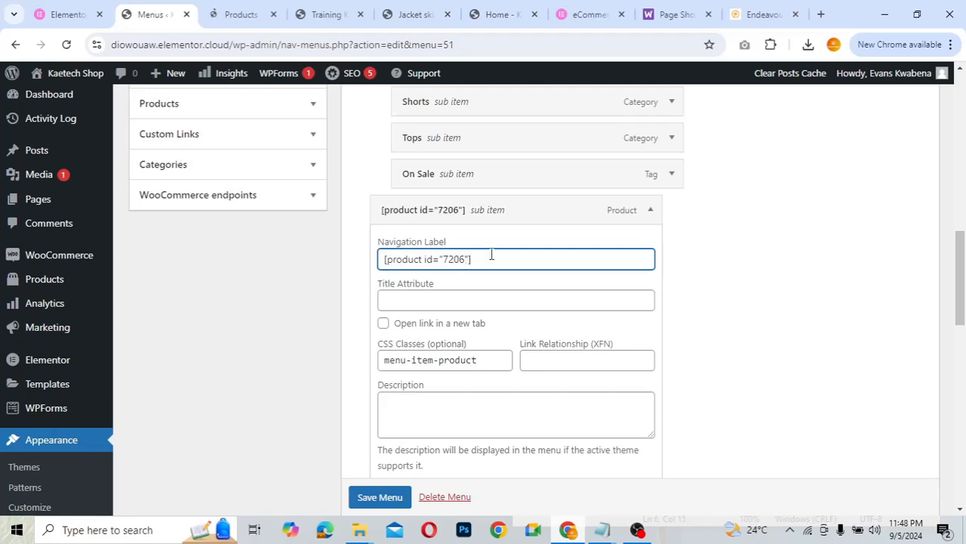
{"action": "left_click", "coordinate": [380, 497]}
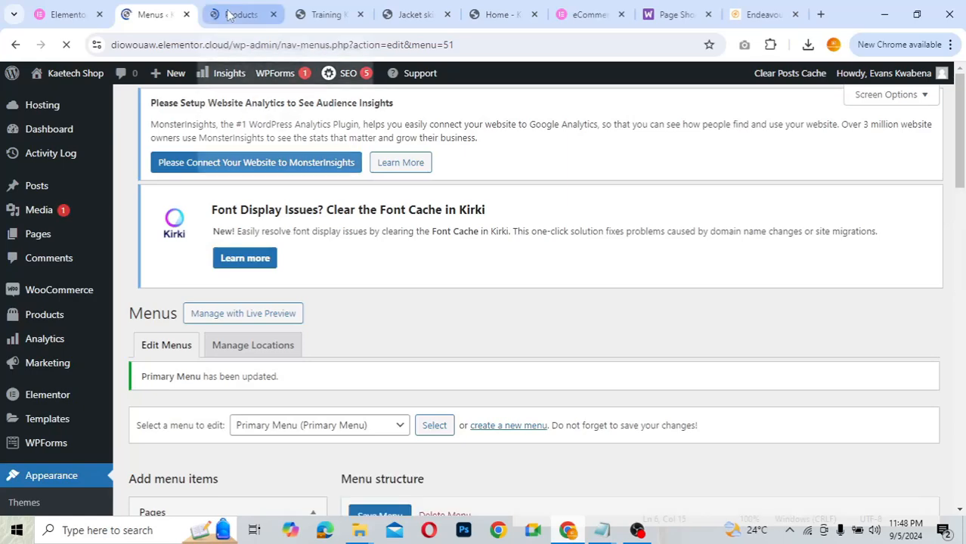
- Check the live Shop mega menu's product cards, now led by Training Kit Top
{"action": "left_click", "coordinate": [323, 15]}
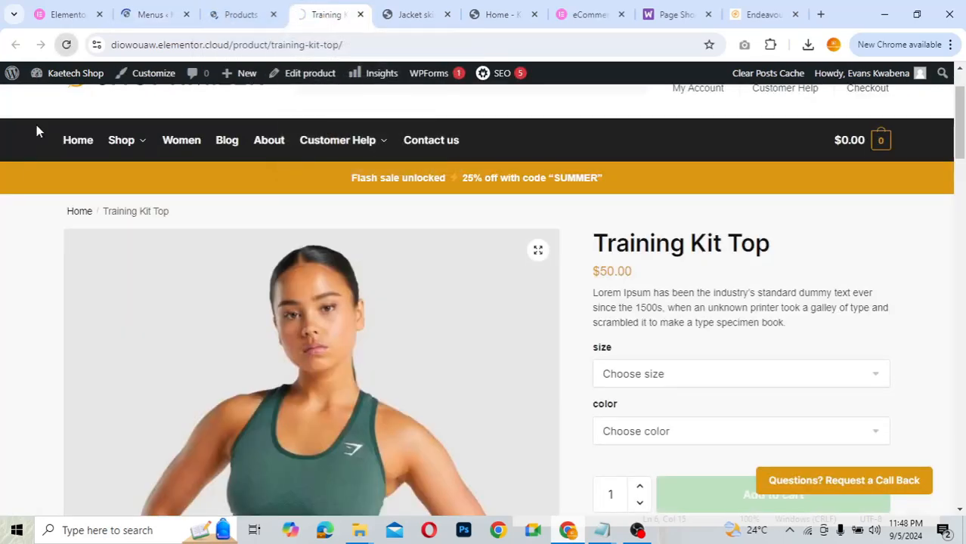
{"action": "mouse_move", "coordinate": [129, 143]}
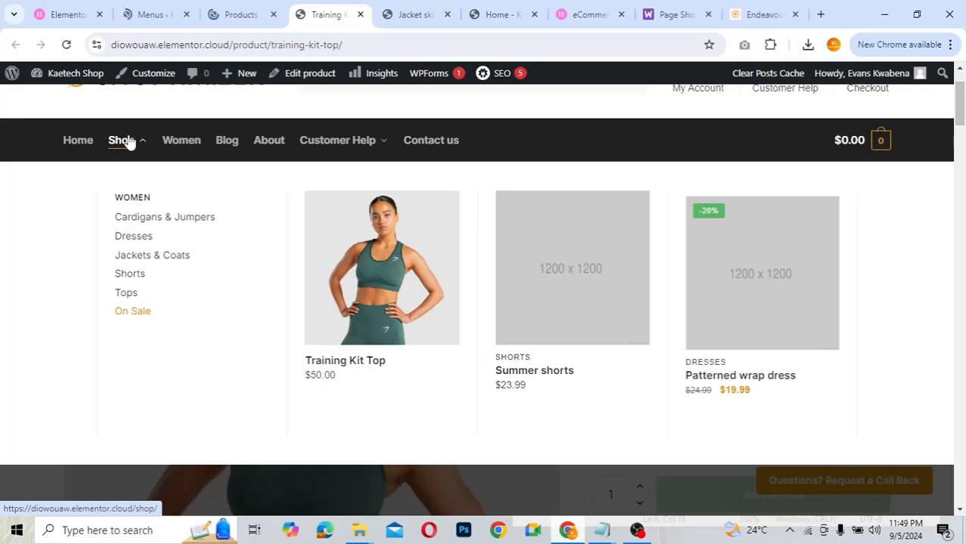
{"action": "mouse_move", "coordinate": [363, 287]}
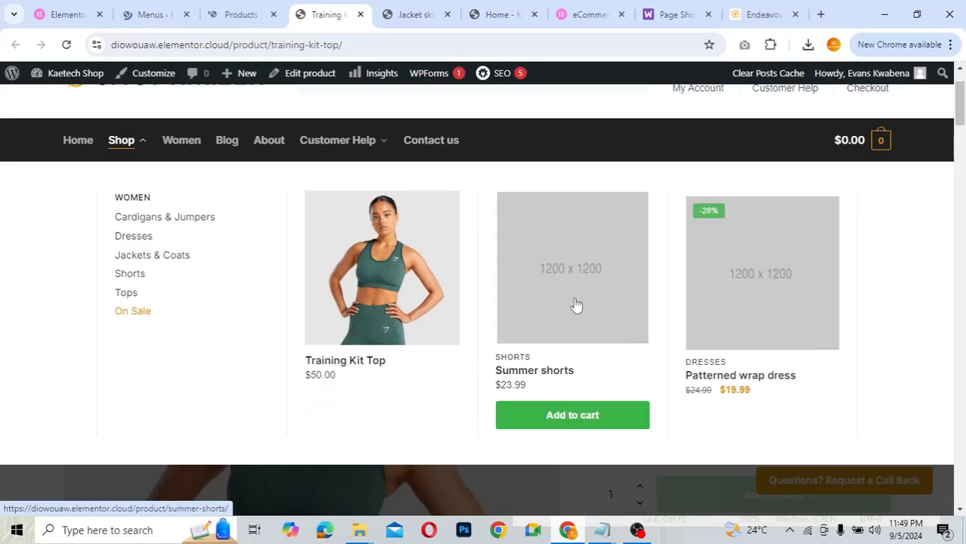
{"action": "mouse_move", "coordinate": [536, 311]}
{"action": "mouse_move", "coordinate": [352, 329]}
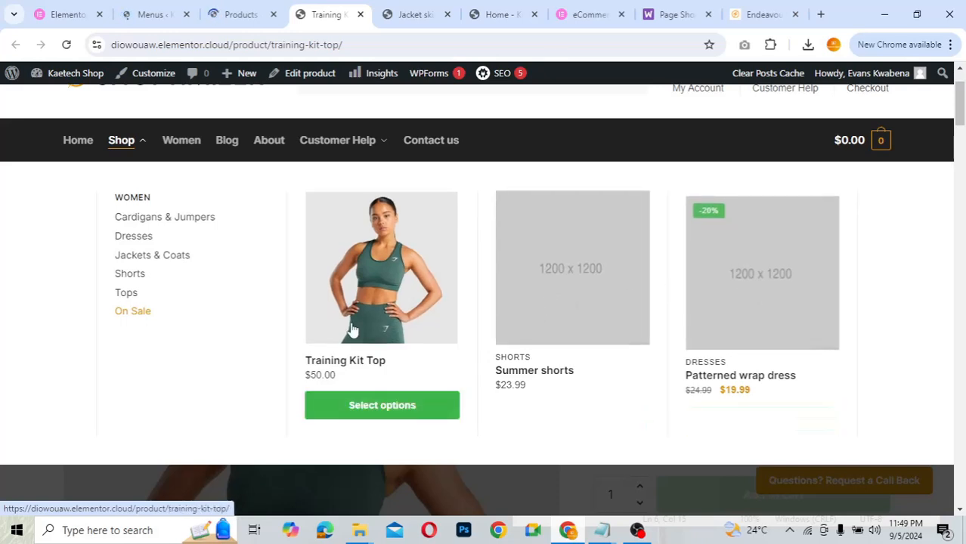
{"action": "mouse_move", "coordinate": [732, 323]}
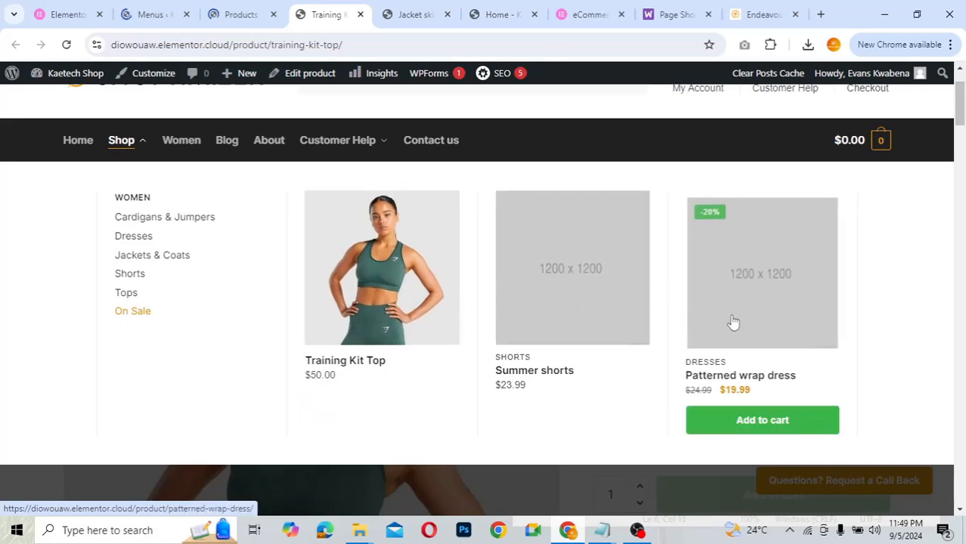
{"action": "mouse_move", "coordinate": [457, 323]}
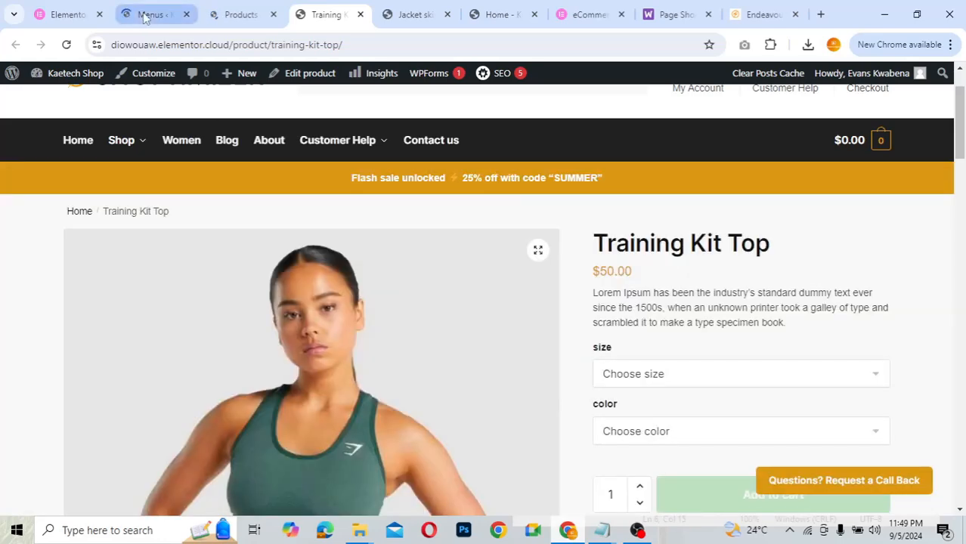
{"action": "left_click", "coordinate": [146, 17]}
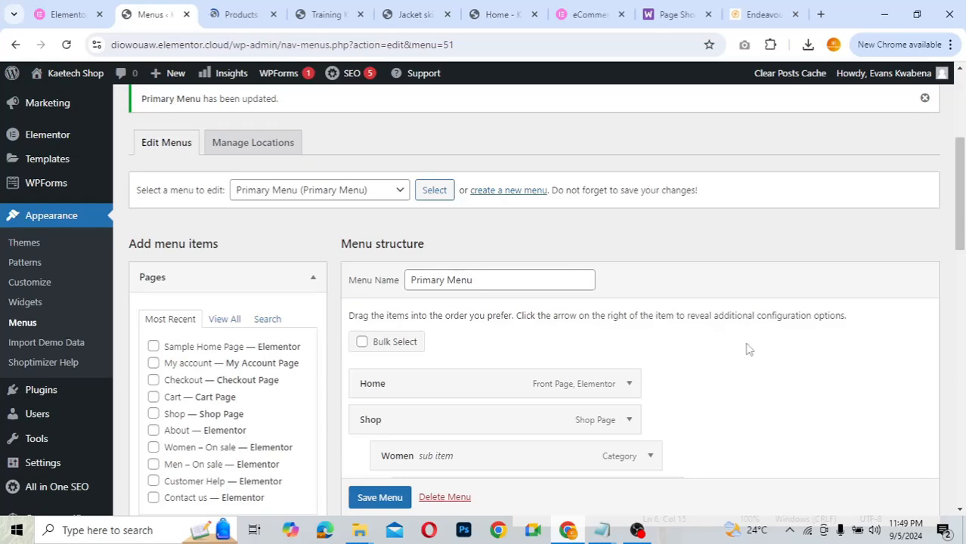
- Review the menu structure, then go to the storefront home page with the 'Up to 50% off!' banner
{"action": "scroll", "coordinate": [748, 350], "scroll_direction": "down", "scroll_amount": 2}
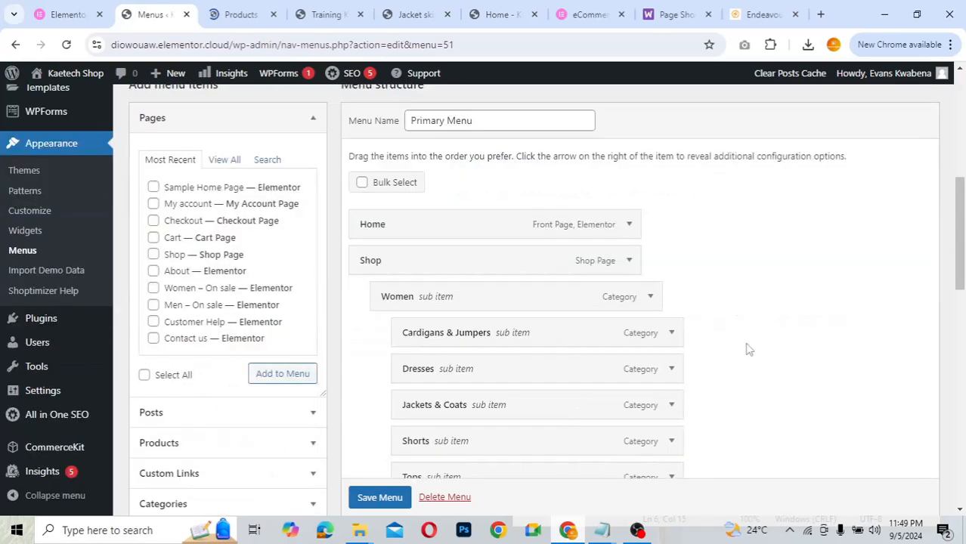
{"action": "scroll", "coordinate": [748, 350], "scroll_direction": "up", "scroll_amount": 2}
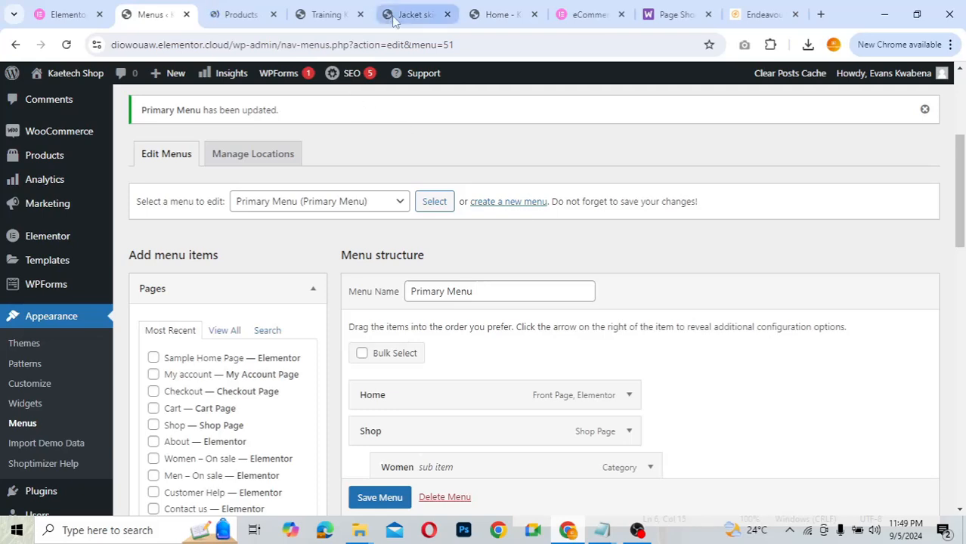
{"action": "left_click", "coordinate": [312, 21]}
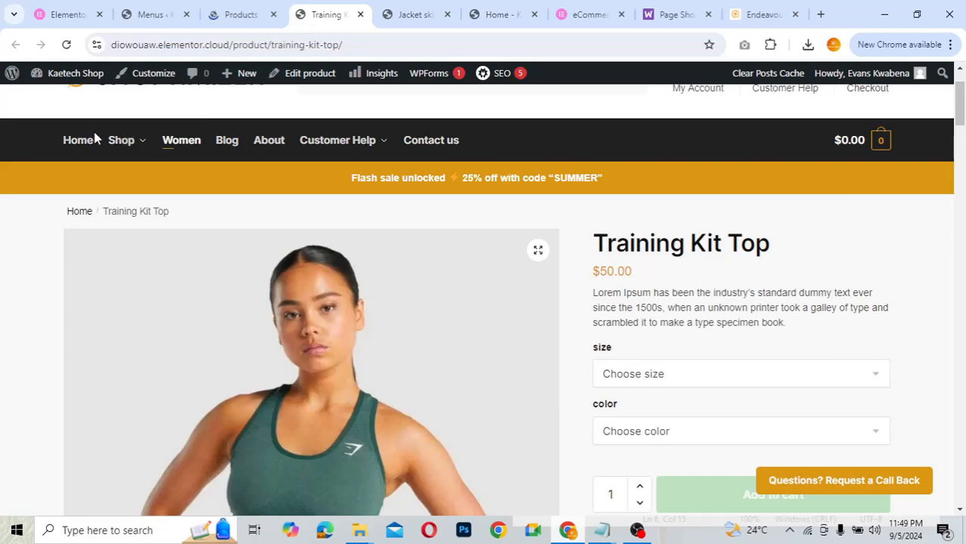
{"action": "left_click", "coordinate": [78, 142]}
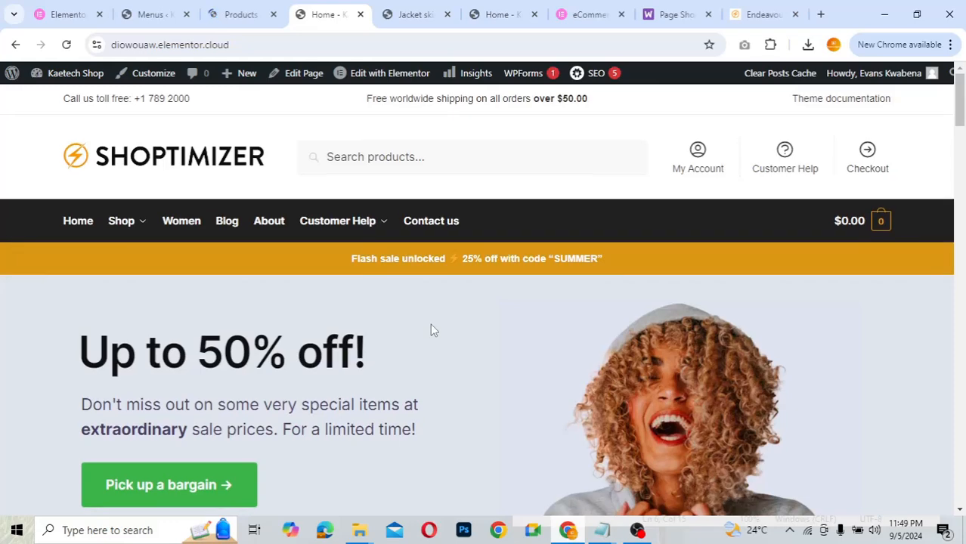
{"action": "scroll", "coordinate": [430, 329], "scroll_direction": "down", "scroll_amount": 5}
{"action": "scroll", "coordinate": [431, 329], "scroll_direction": "up", "scroll_amount": 5}
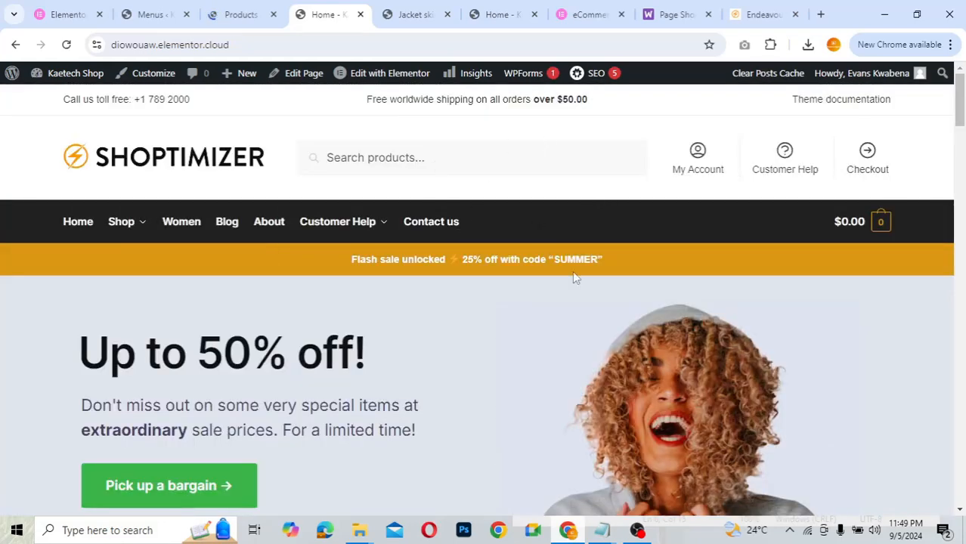
{"action": "scroll", "coordinate": [580, 314], "scroll_direction": "down", "scroll_amount": 7}
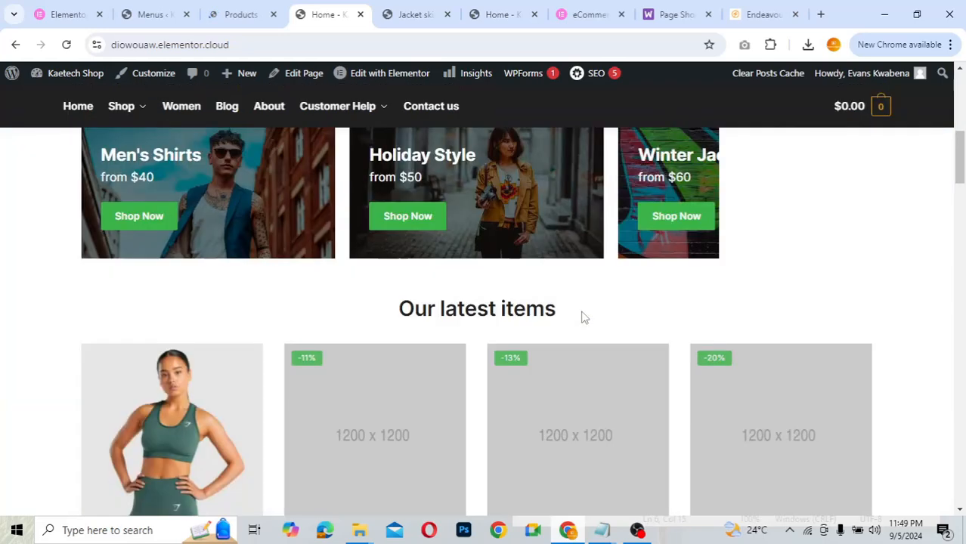
{"action": "scroll", "coordinate": [580, 314], "scroll_direction": "up", "scroll_amount": 7}
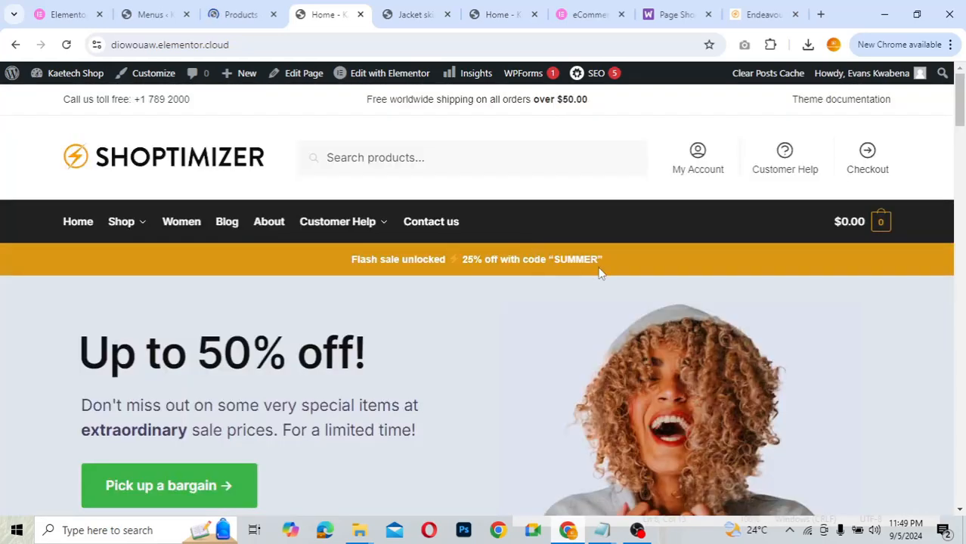
{"action": "scroll", "coordinate": [599, 273], "scroll_direction": "down", "scroll_amount": 12}
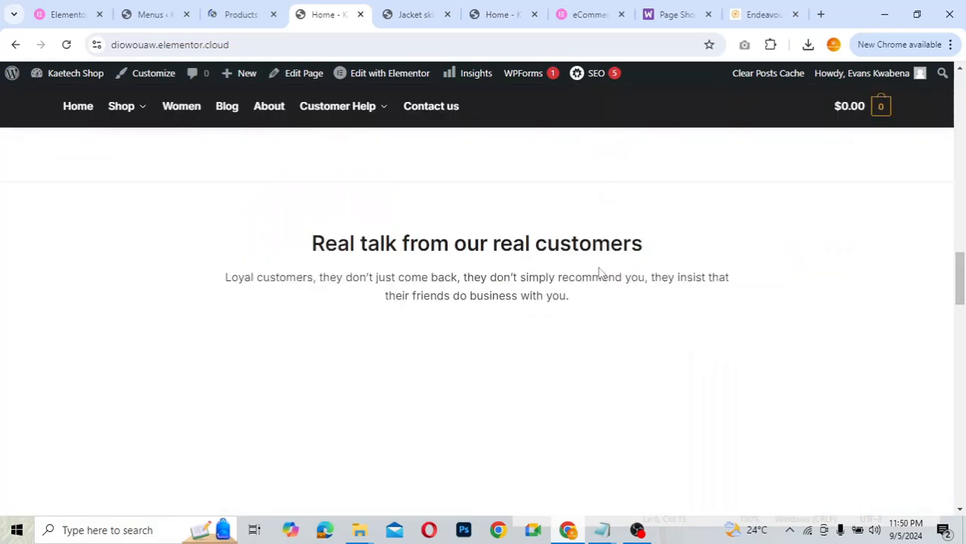
{"action": "scroll", "coordinate": [598, 272], "scroll_direction": "down", "scroll_amount": 5}
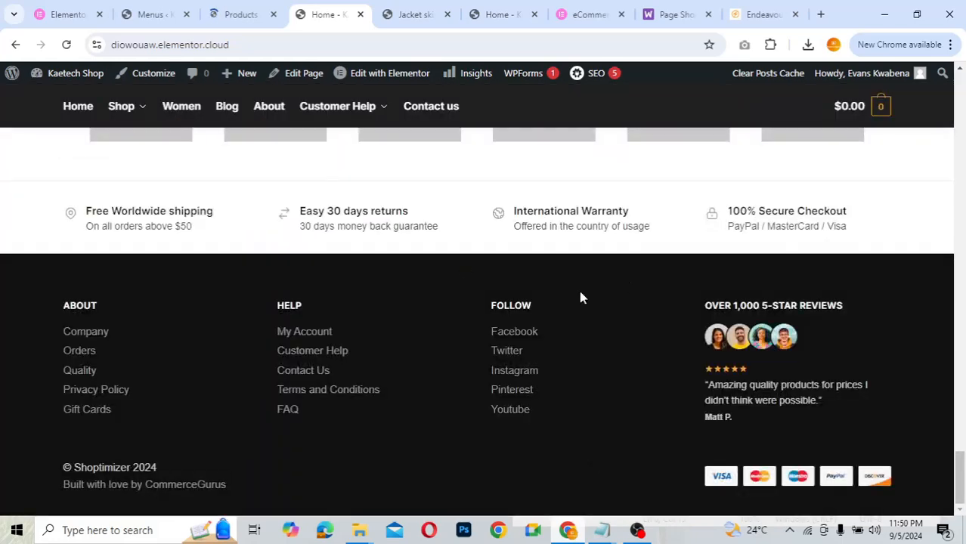
{"action": "scroll", "coordinate": [571, 311], "scroll_direction": "up", "scroll_amount": 20}
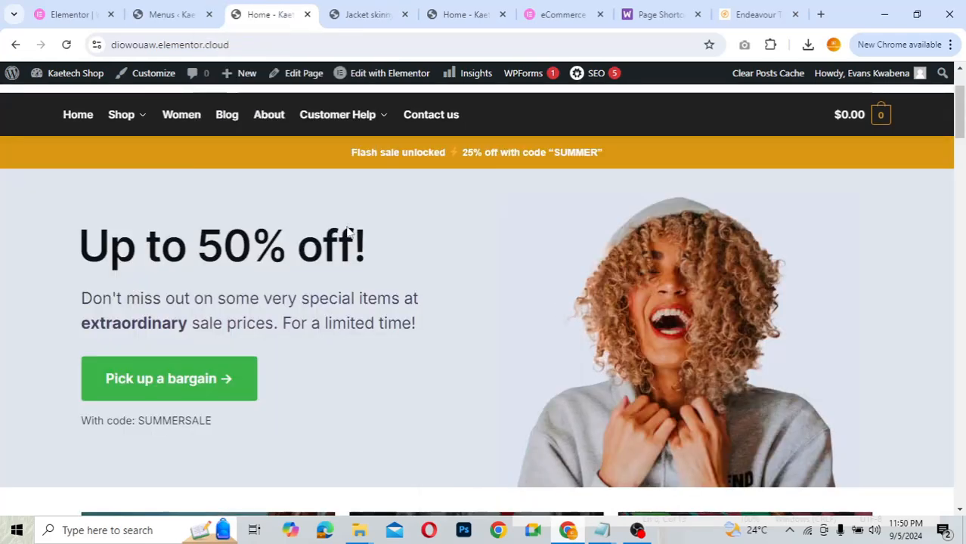
{"action": "scroll", "coordinate": [477, 219], "scroll_direction": "up", "scroll_amount": 2}
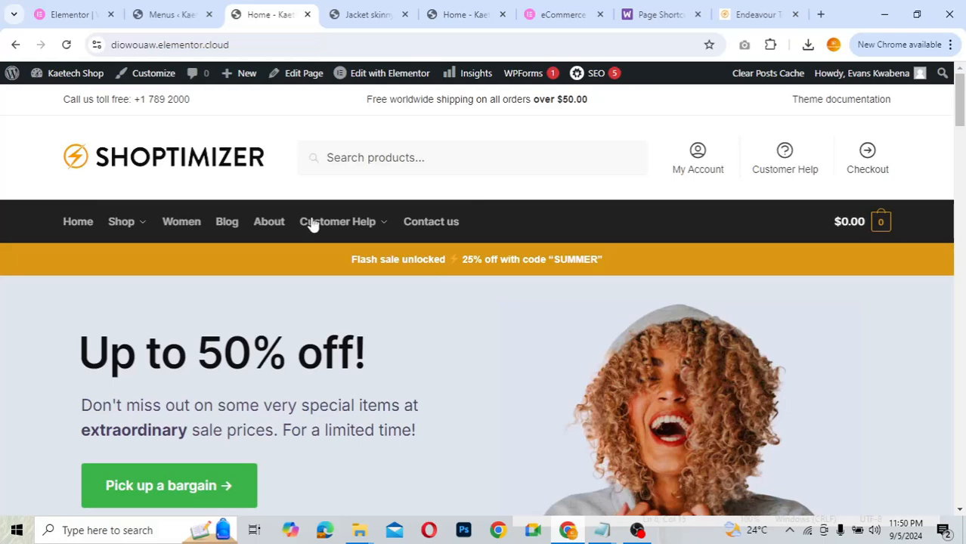
{"action": "mouse_move", "coordinate": [395, 240]}
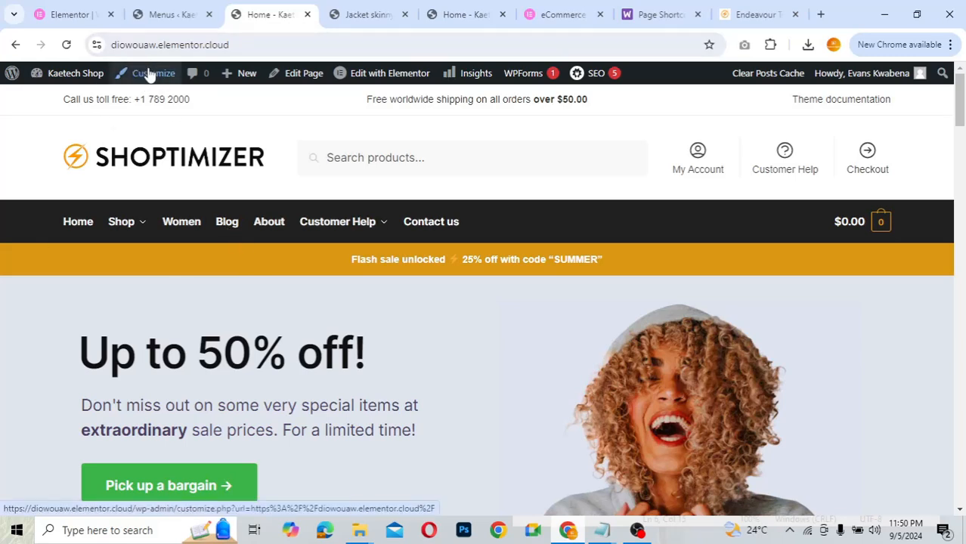
{"action": "left_click", "coordinate": [174, 14]}
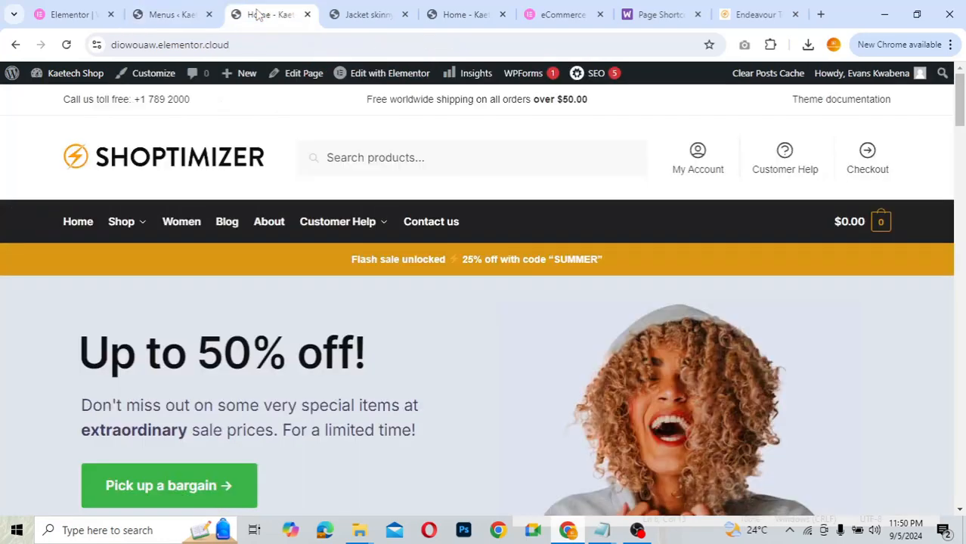
{"action": "left_click", "coordinate": [257, 14]}
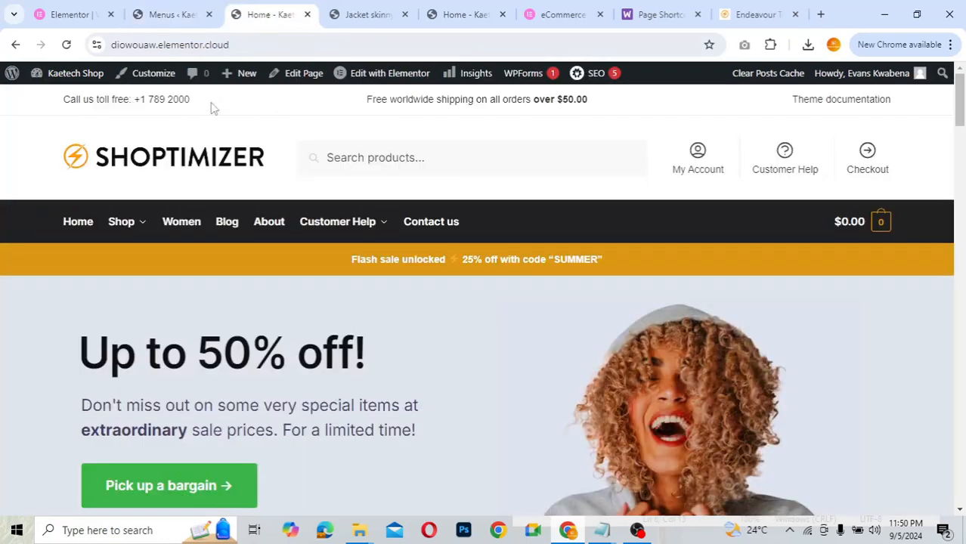
- Open the Shoptimizer Customizer at its Header and Navigation section
{"action": "left_click", "coordinate": [151, 72]}
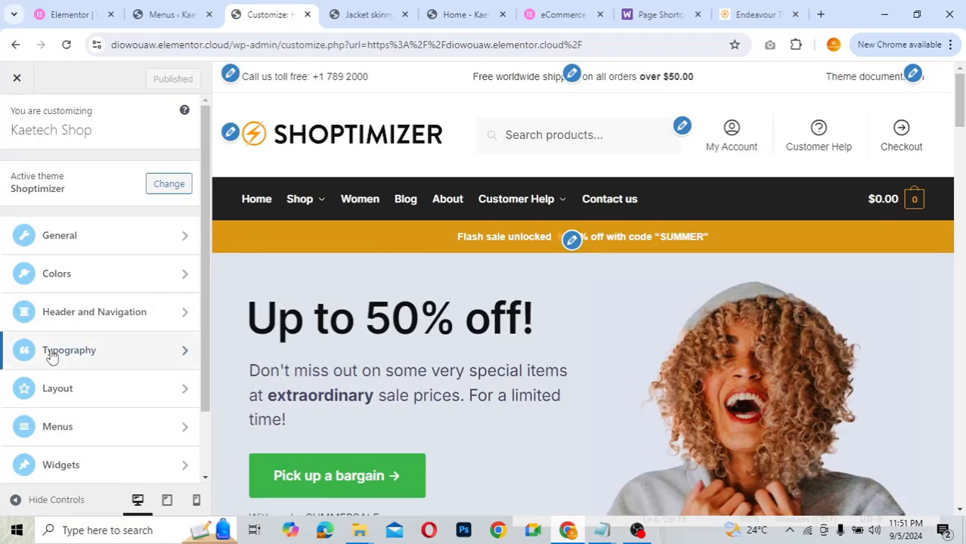
{"action": "scroll", "coordinate": [30, 356], "scroll_direction": "down", "scroll_amount": 2}
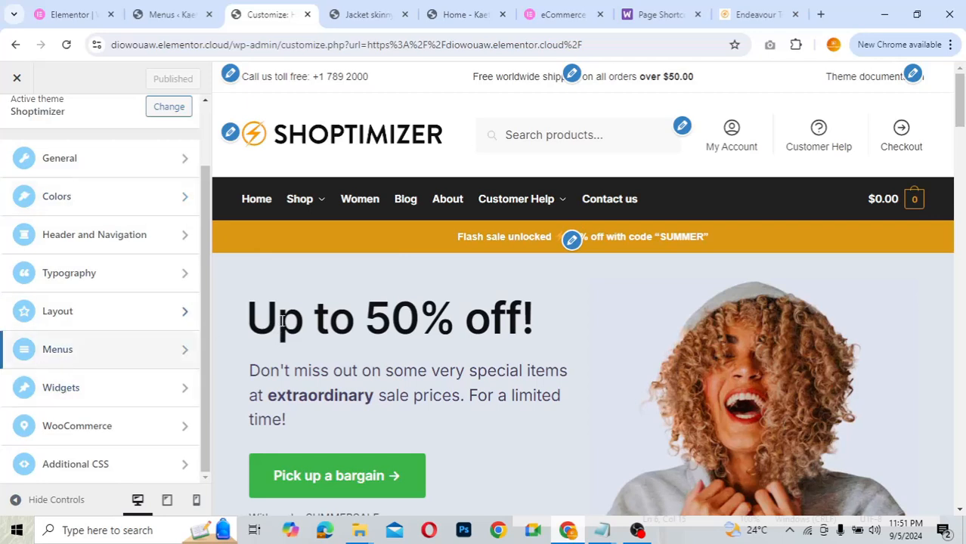
{"action": "left_click", "coordinate": [113, 240]}
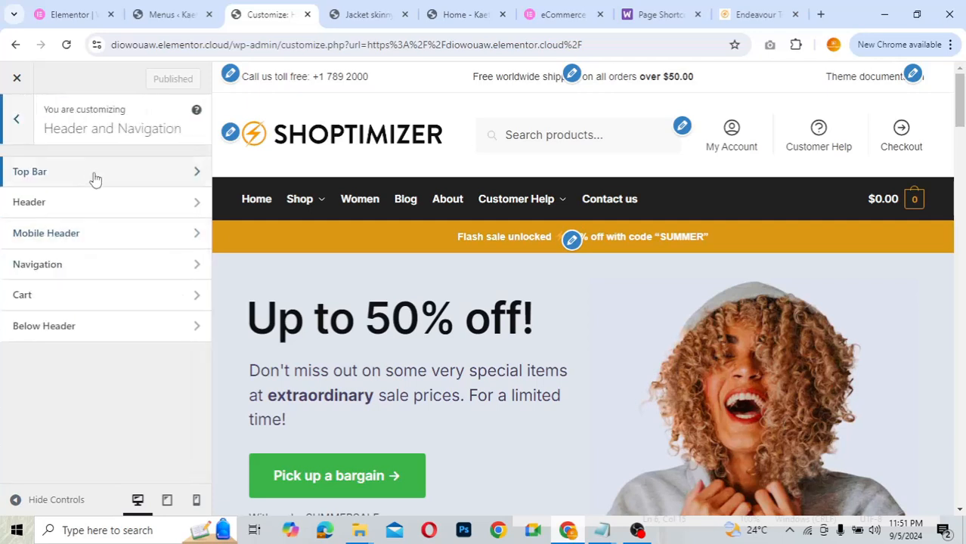
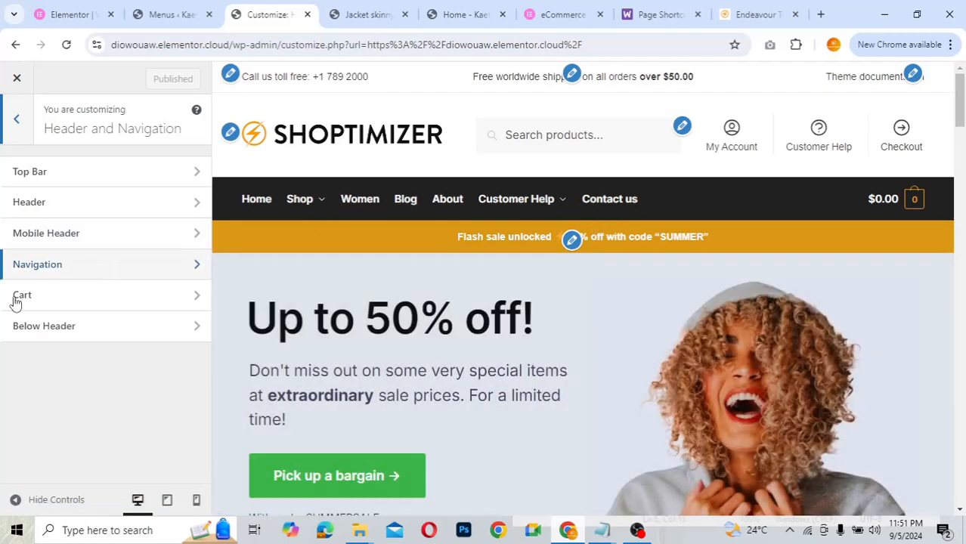
- Return to the main Customizer list and look over General's Site Logo settings
{"action": "left_click", "coordinate": [22, 119]}
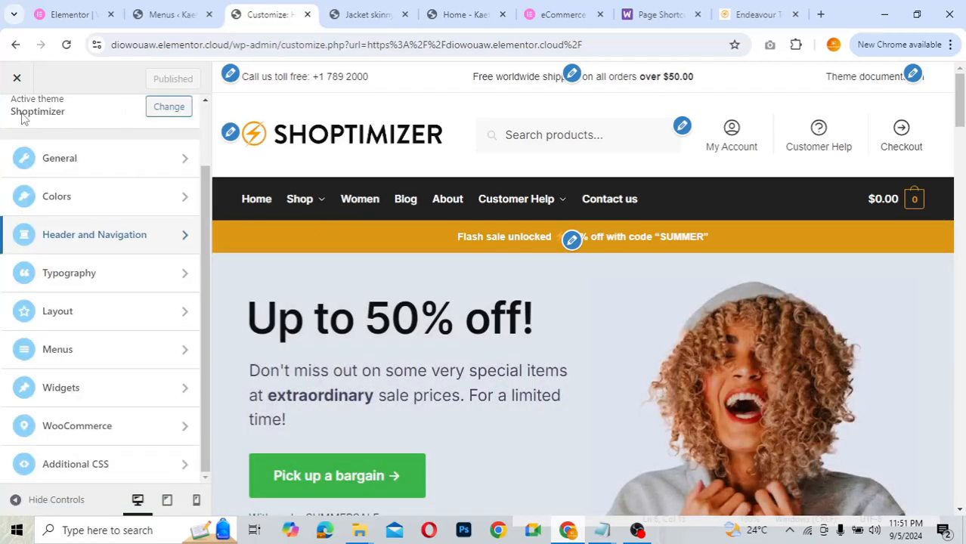
{"action": "left_click", "coordinate": [100, 157]}
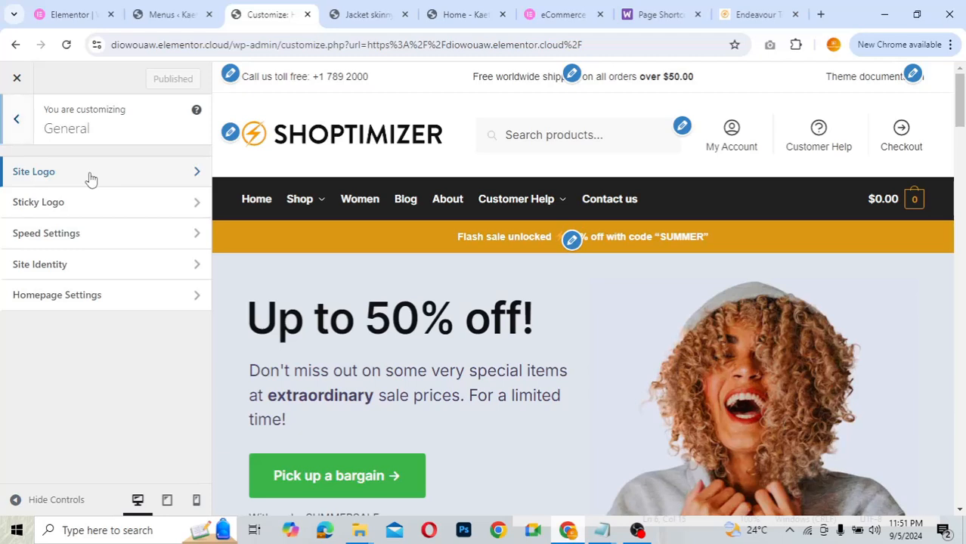
{"action": "left_click", "coordinate": [89, 175]}
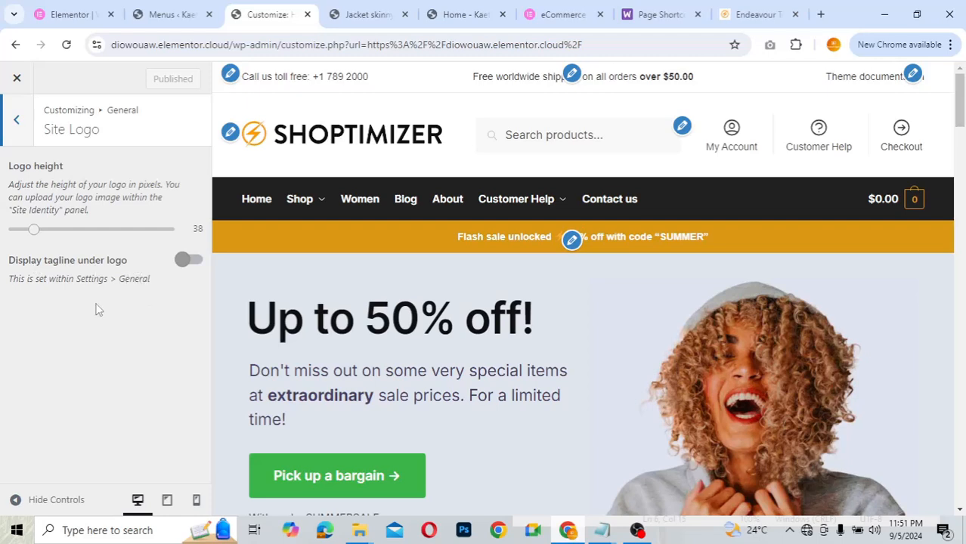
{"action": "left_click", "coordinate": [21, 120]}
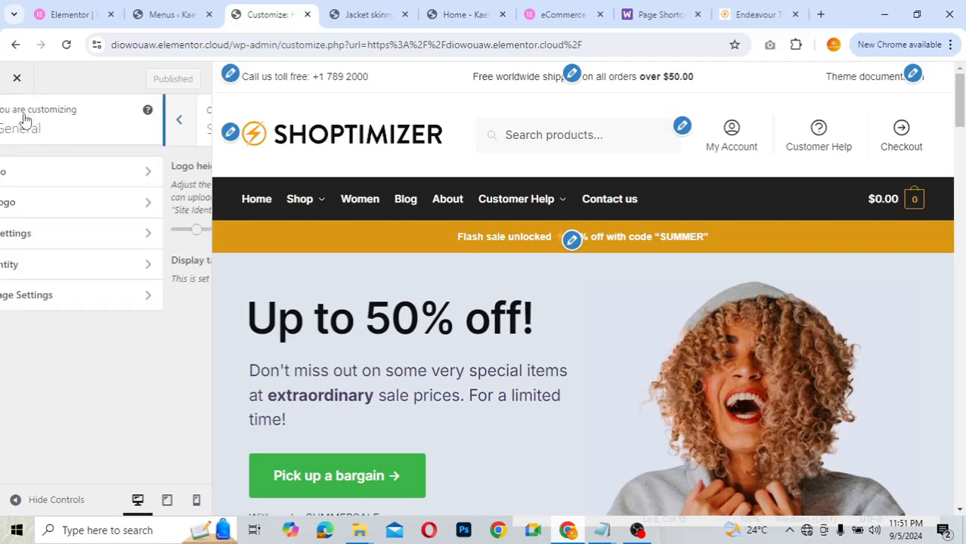
- Review the Sticky Logo and Speed Settings, then bring up Site Identity
{"action": "left_click", "coordinate": [60, 210]}
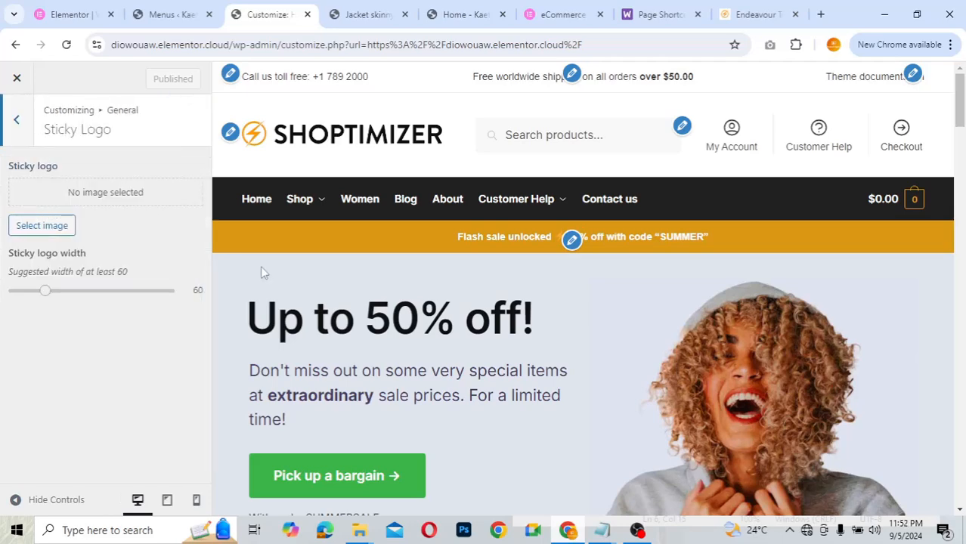
{"action": "scroll", "coordinate": [485, 310], "scroll_direction": "down", "scroll_amount": 4}
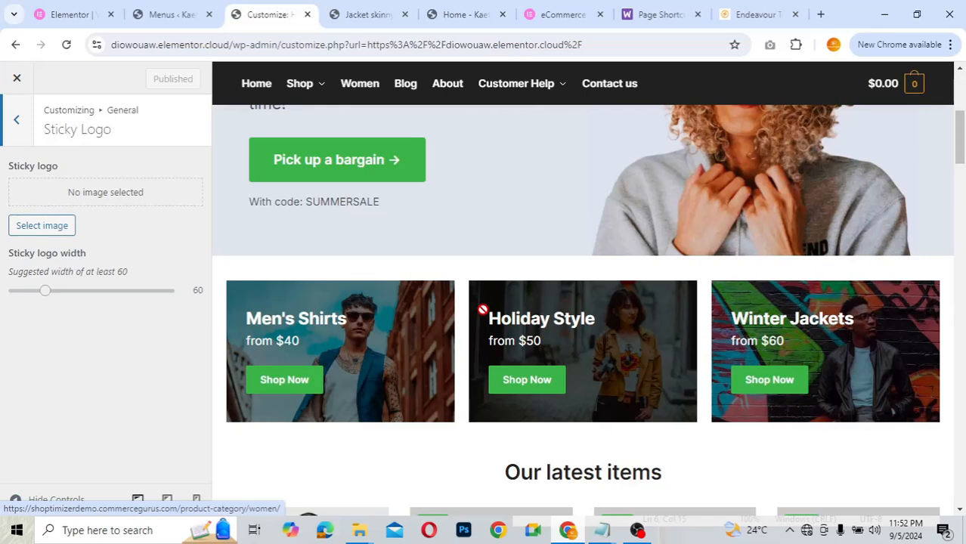
{"action": "scroll", "coordinate": [482, 309], "scroll_direction": "down", "scroll_amount": 3}
{"action": "scroll", "coordinate": [483, 309], "scroll_direction": "up", "scroll_amount": 3}
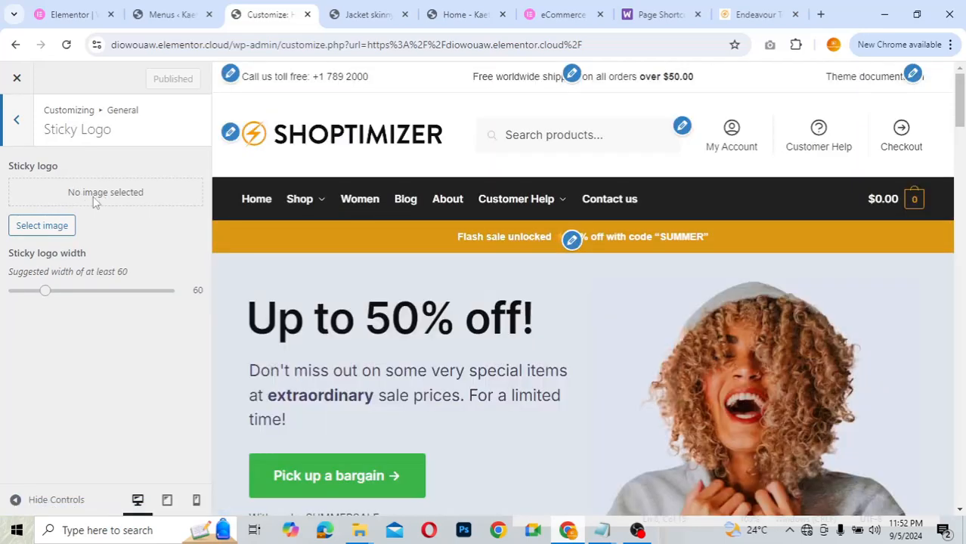
{"action": "left_click", "coordinate": [18, 119]}
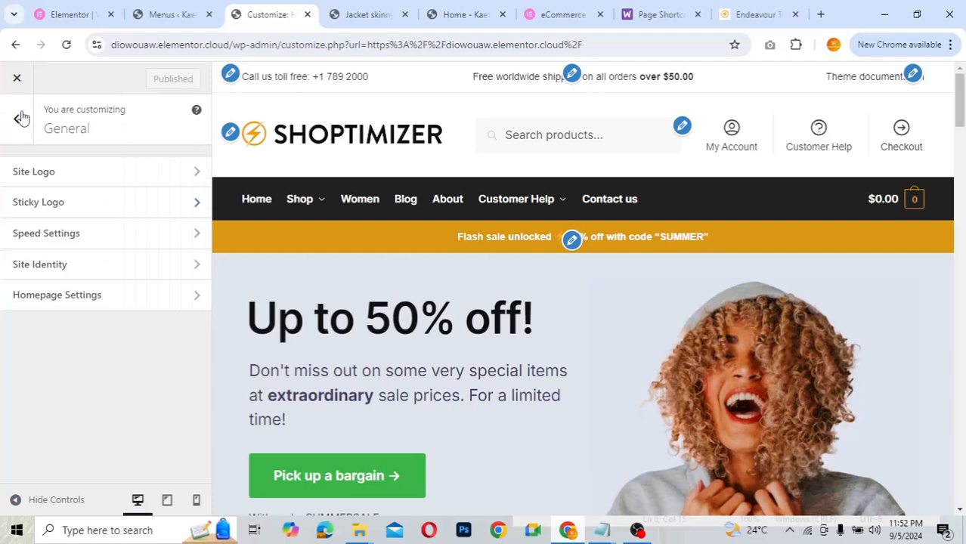
{"action": "left_click", "coordinate": [69, 241]}
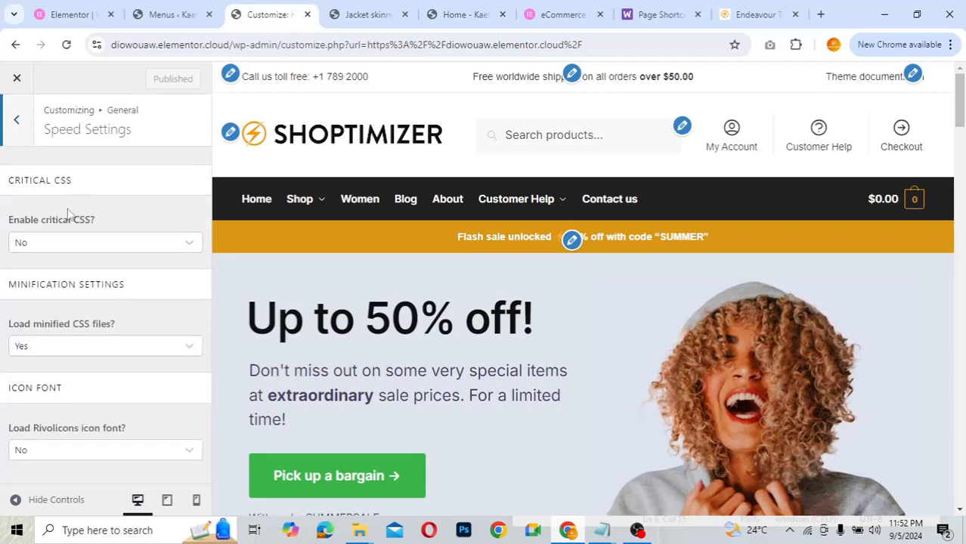
{"action": "left_click", "coordinate": [17, 121]}
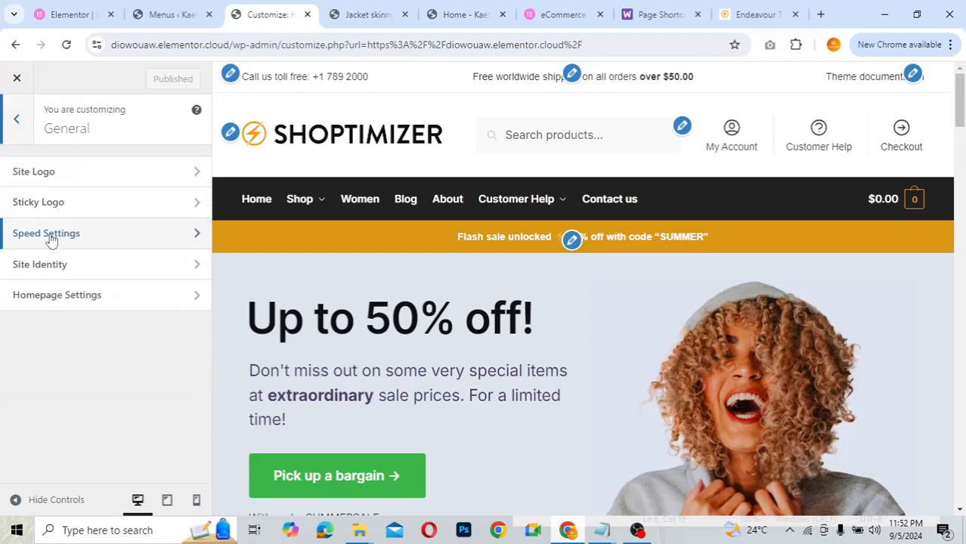
{"action": "left_click", "coordinate": [58, 276]}
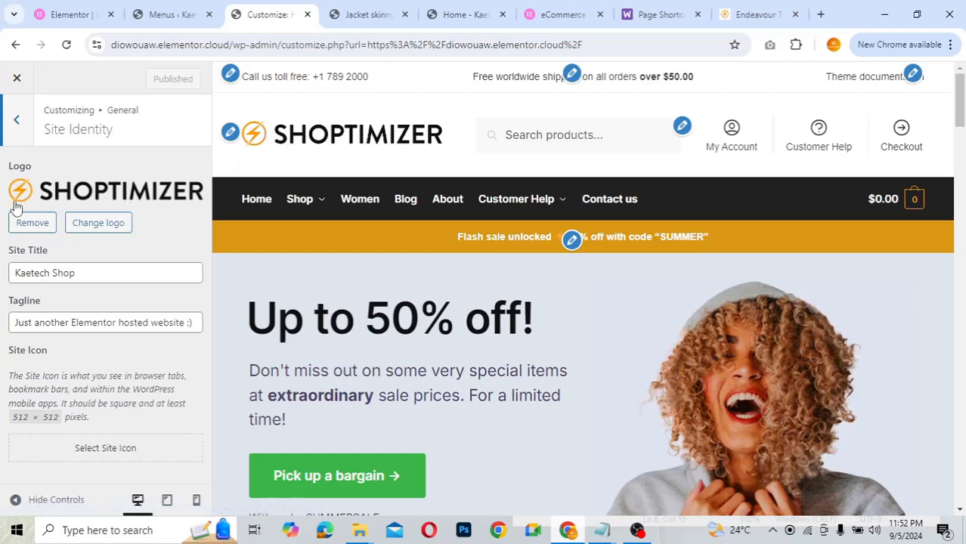
- Replace the site logo with LOGO.png from the ECOM folder, kept uncropped
{"action": "left_click", "coordinate": [99, 223]}
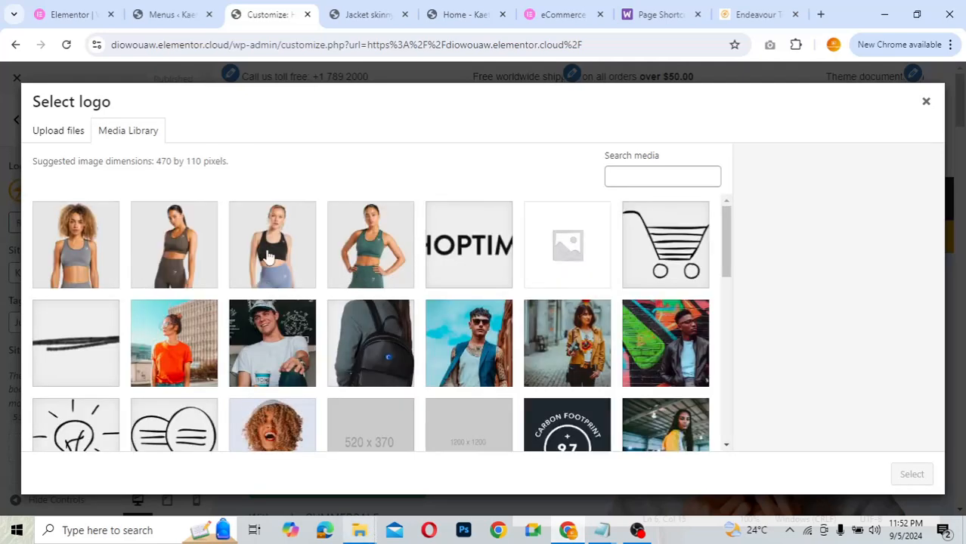
{"action": "left_click", "coordinate": [49, 127]}
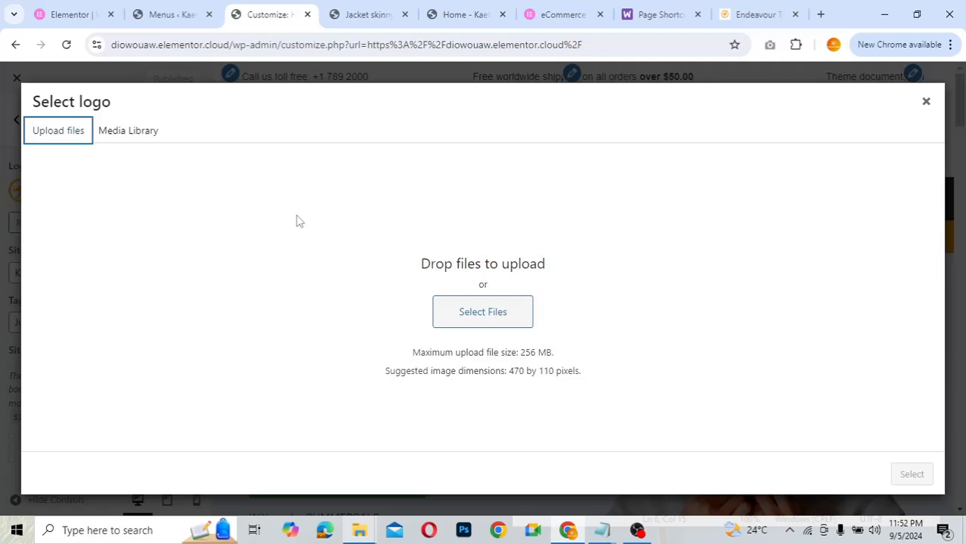
{"action": "left_click", "coordinate": [479, 311]}
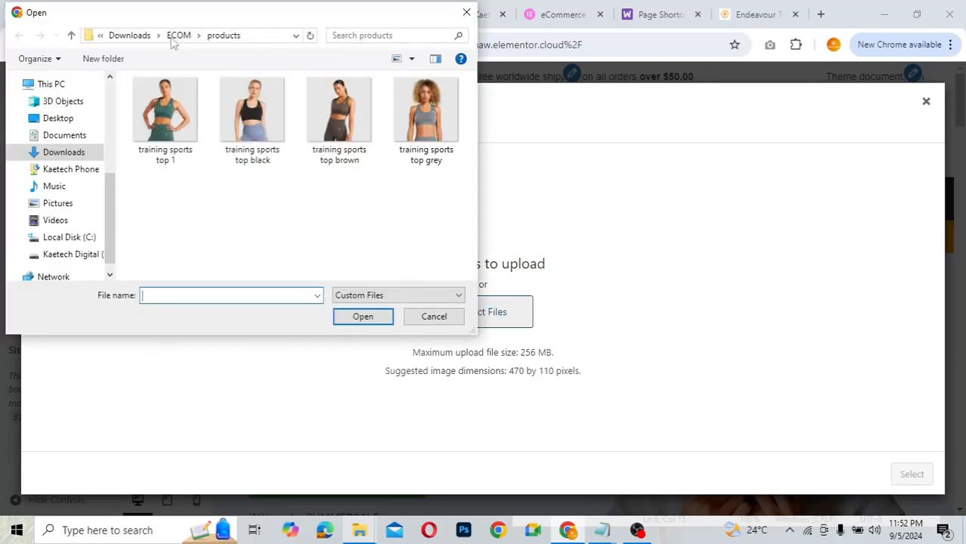
{"action": "left_click", "coordinate": [177, 36]}
{"action": "left_click", "coordinate": [252, 113]}
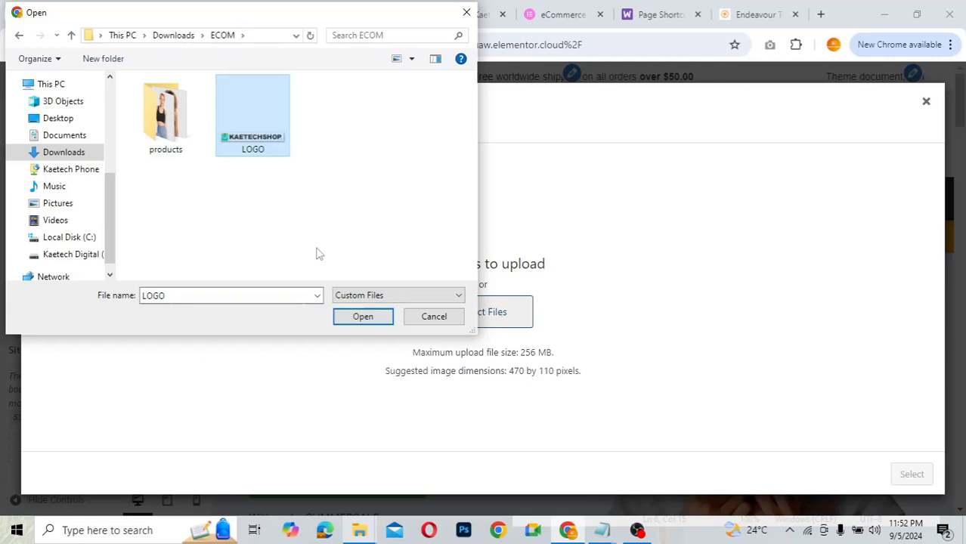
{"action": "left_click", "coordinate": [363, 317]}
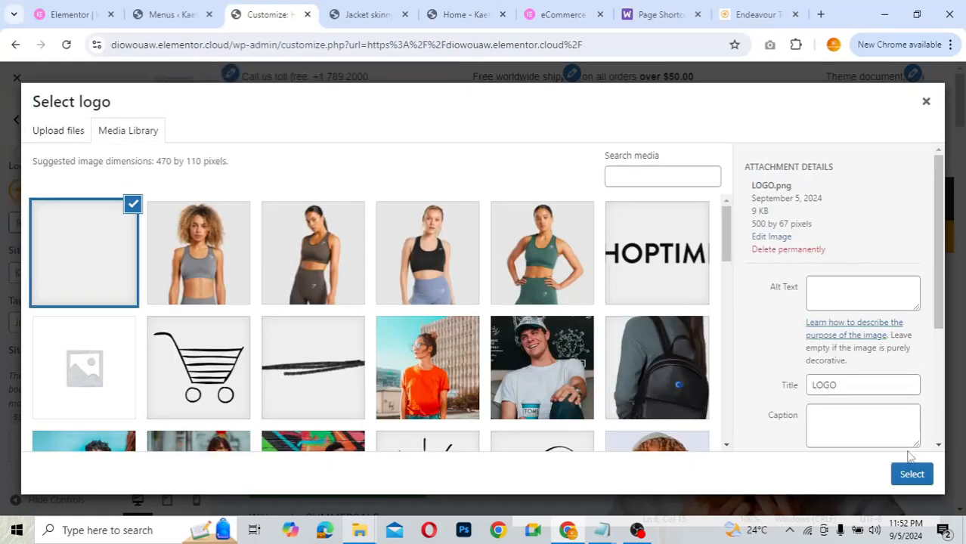
{"action": "left_click", "coordinate": [911, 474]}
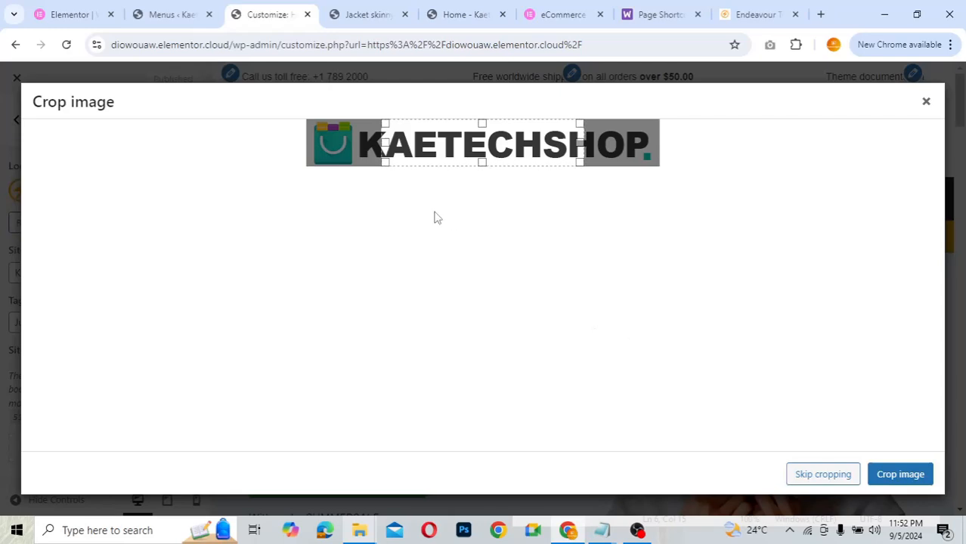
{"action": "left_click", "coordinate": [807, 476]}
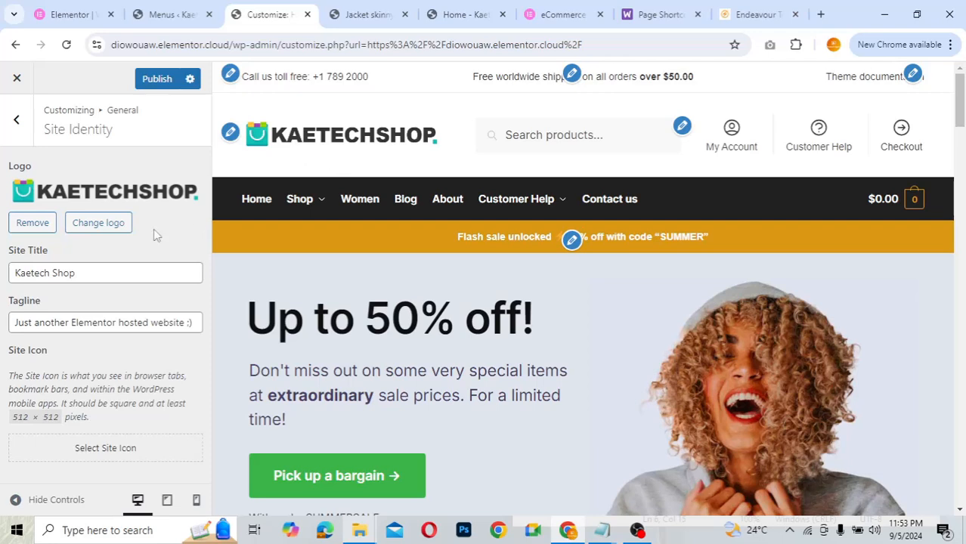
- Check General > Homepage Settings, which still shows a static Home page
{"action": "left_click", "coordinate": [16, 124]}
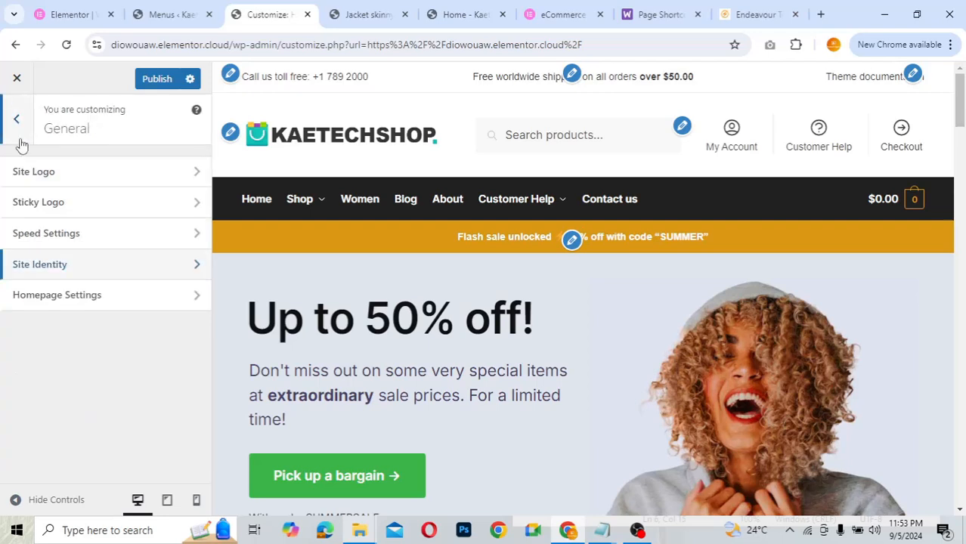
{"action": "left_click", "coordinate": [99, 297]}
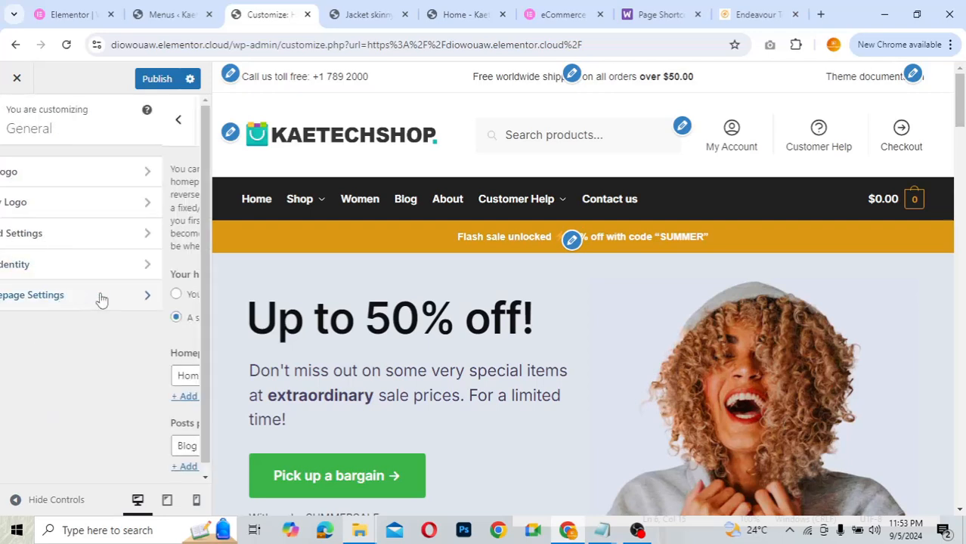
{"action": "scroll", "coordinate": [100, 294], "scroll_direction": "down", "scroll_amount": 1}
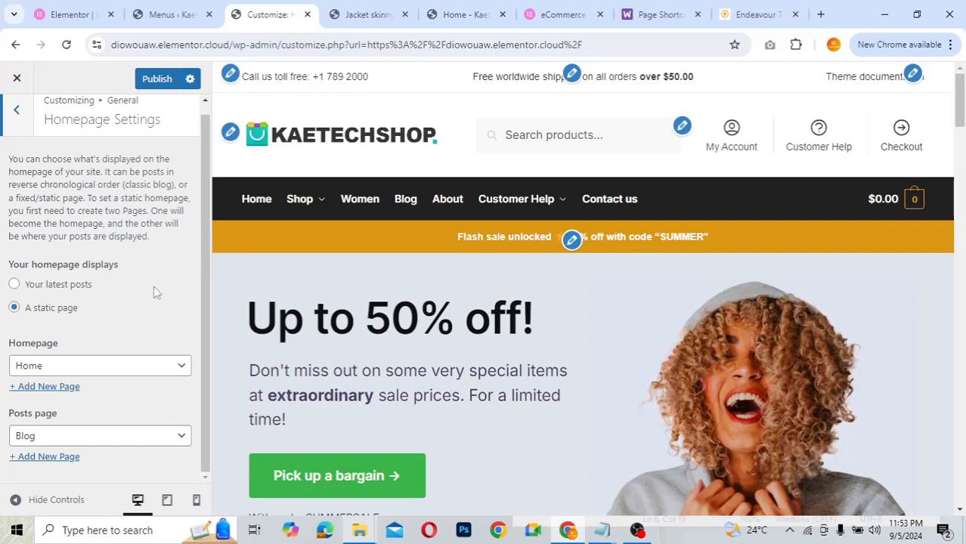
{"action": "scroll", "coordinate": [89, 258], "scroll_direction": "up", "scroll_amount": 1}
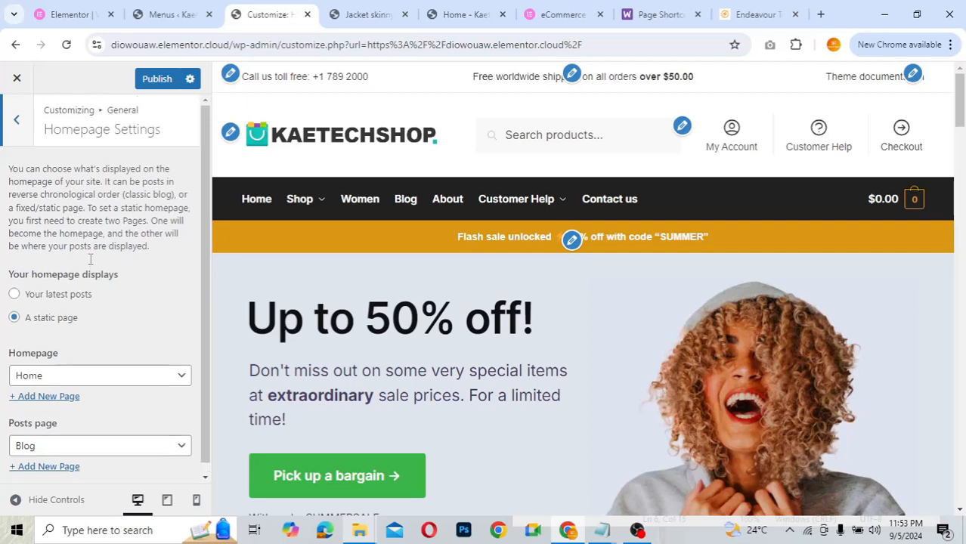
{"action": "left_click", "coordinate": [18, 122]}
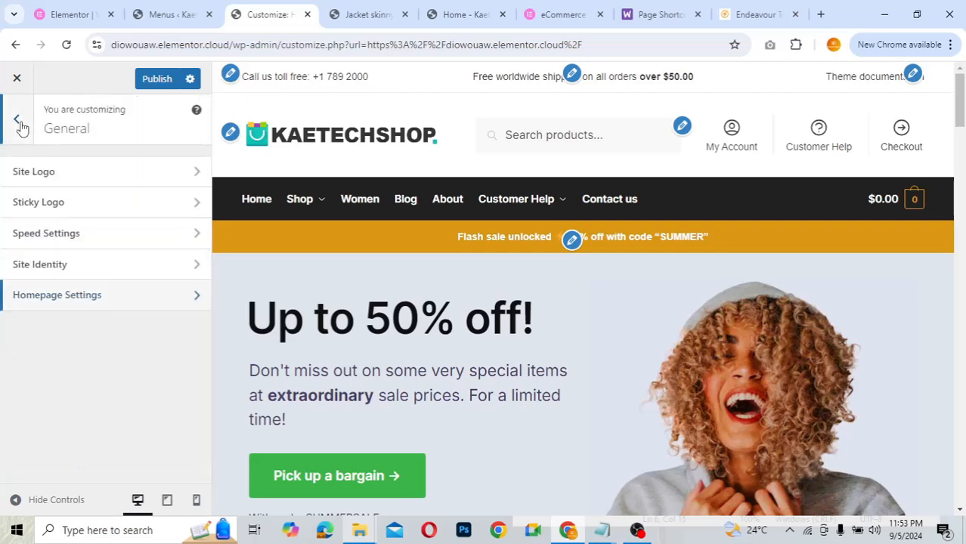
- Glance at the Menus editor, then return to the Customizer's top-level section list
{"action": "left_click", "coordinate": [158, 16]}
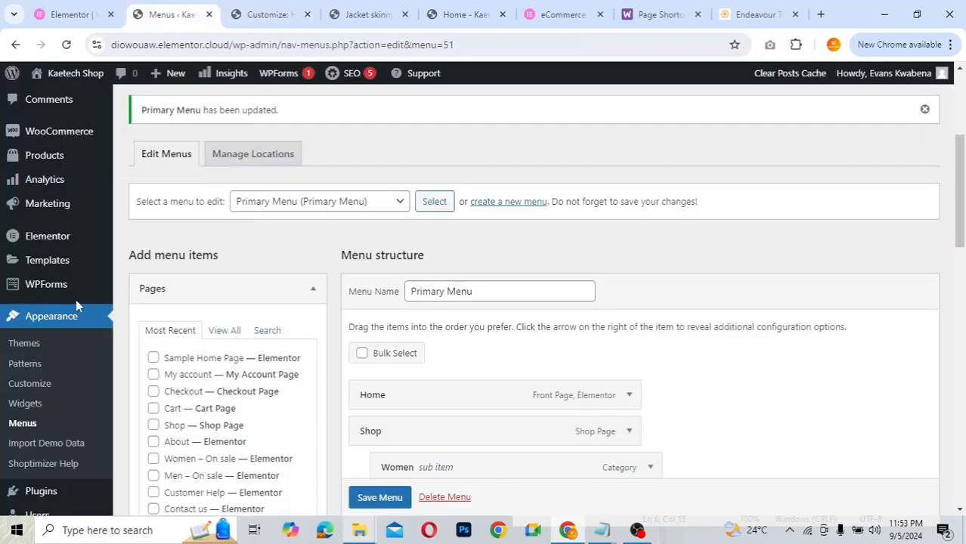
{"action": "scroll", "coordinate": [75, 306], "scroll_direction": "down", "scroll_amount": 5}
{"action": "mouse_move", "coordinate": [39, 388]}
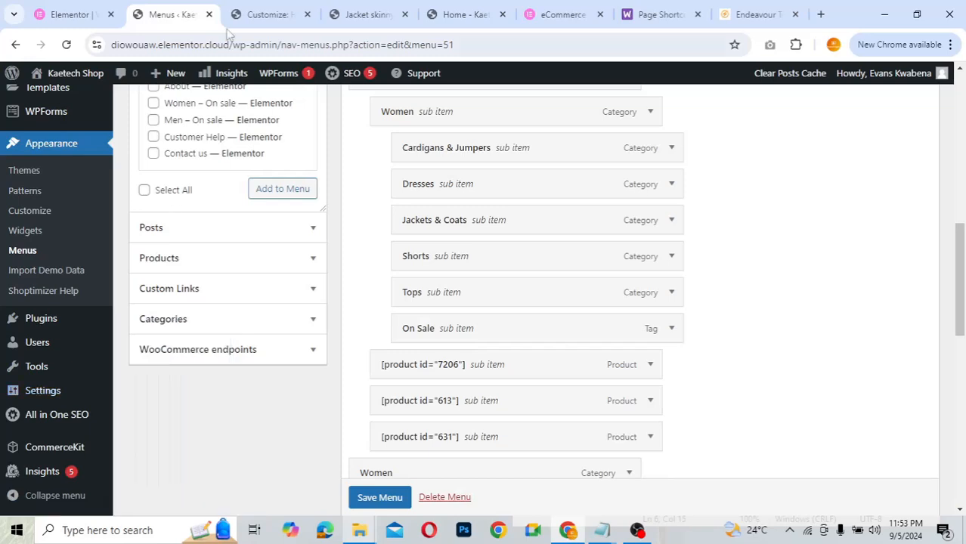
{"action": "left_click", "coordinate": [260, 14]}
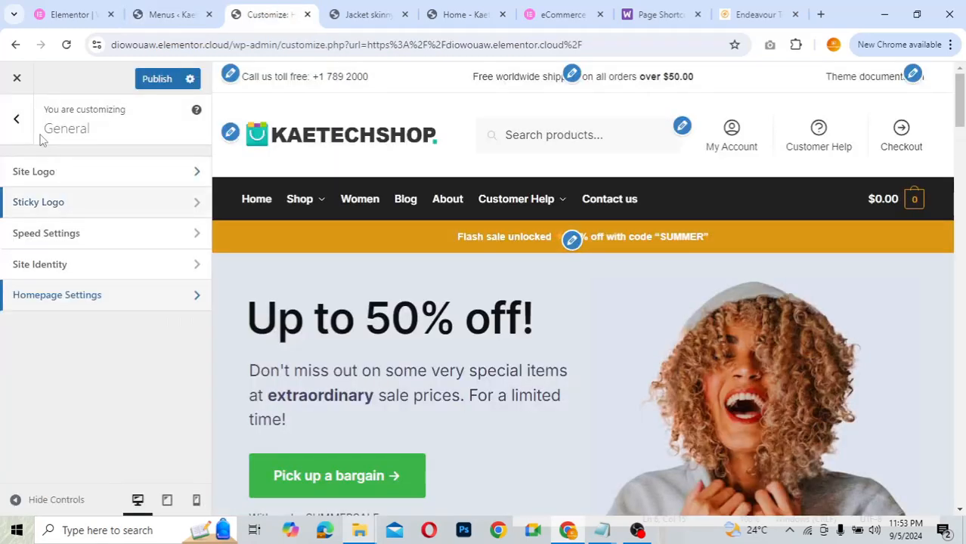
{"action": "left_click", "coordinate": [18, 123]}
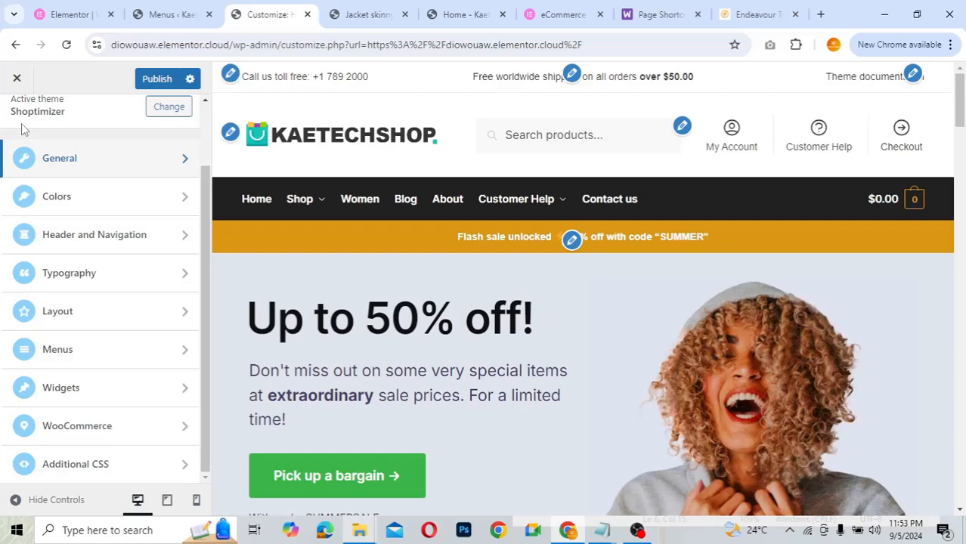
- In Colors > Top Bar, trial a blue top bar background
{"action": "left_click", "coordinate": [107, 201]}
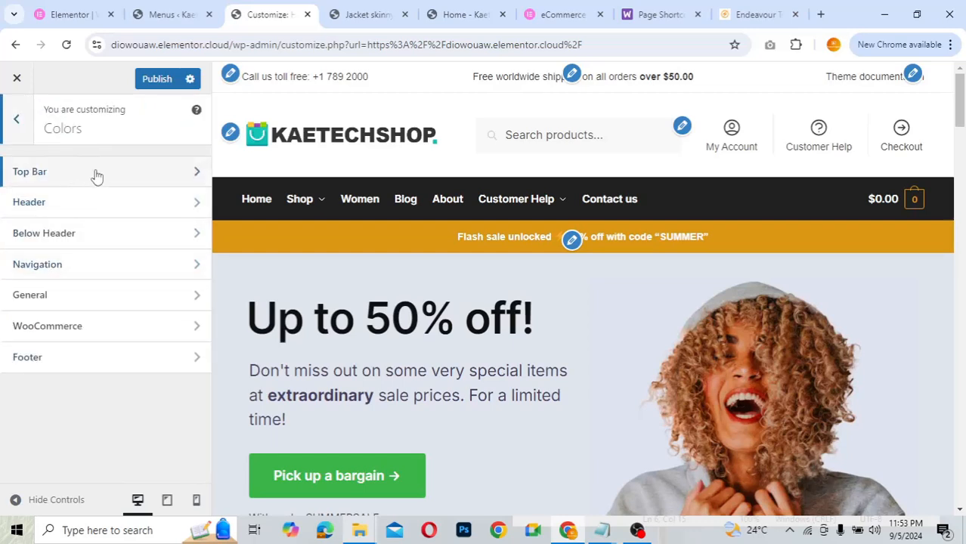
{"action": "left_click", "coordinate": [145, 175]}
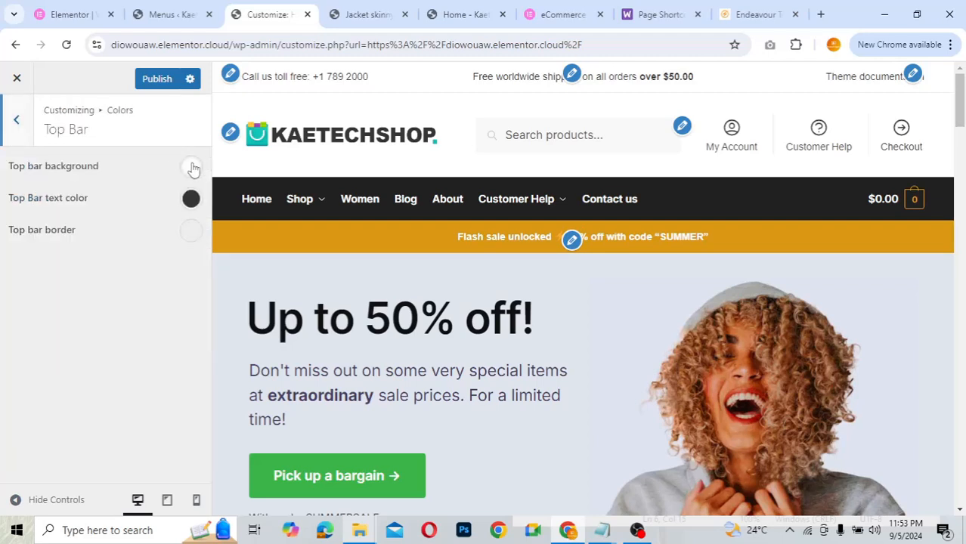
{"action": "left_click", "coordinate": [192, 167]}
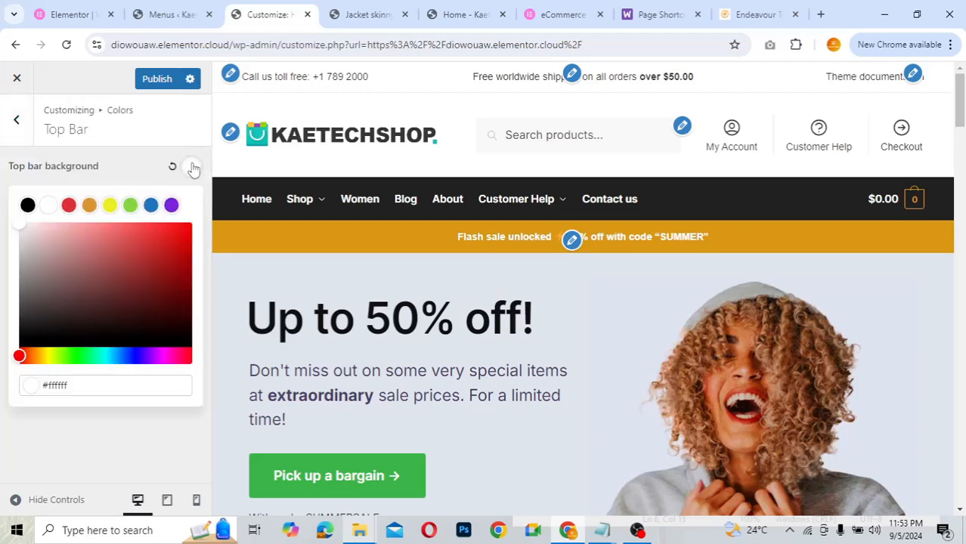
{"action": "left_click", "coordinate": [151, 206]}
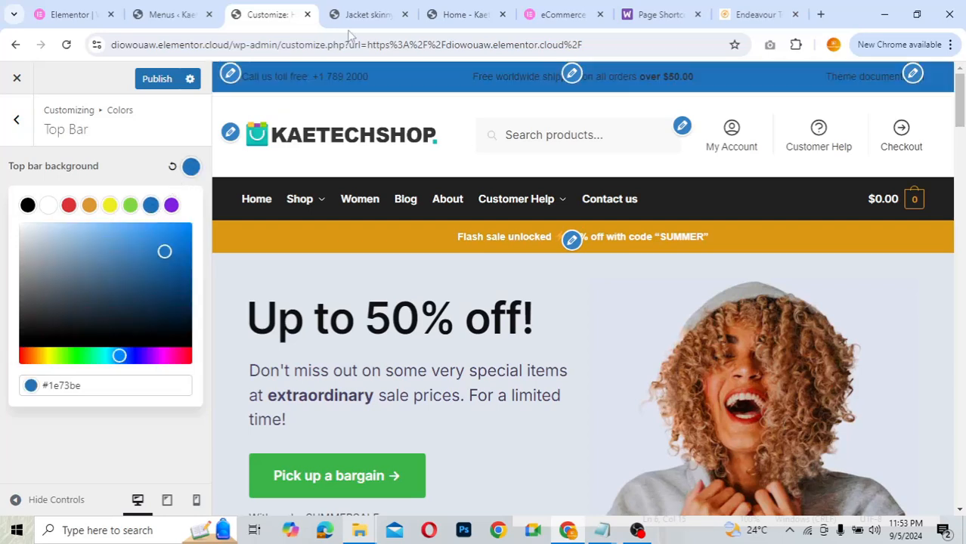
{"action": "left_click", "coordinate": [173, 168]}
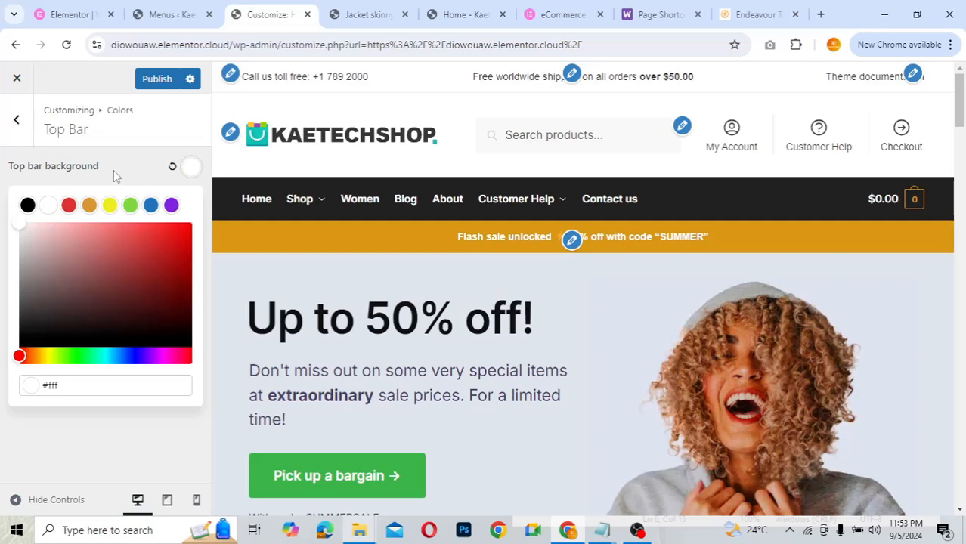
{"action": "left_click", "coordinate": [113, 170]}
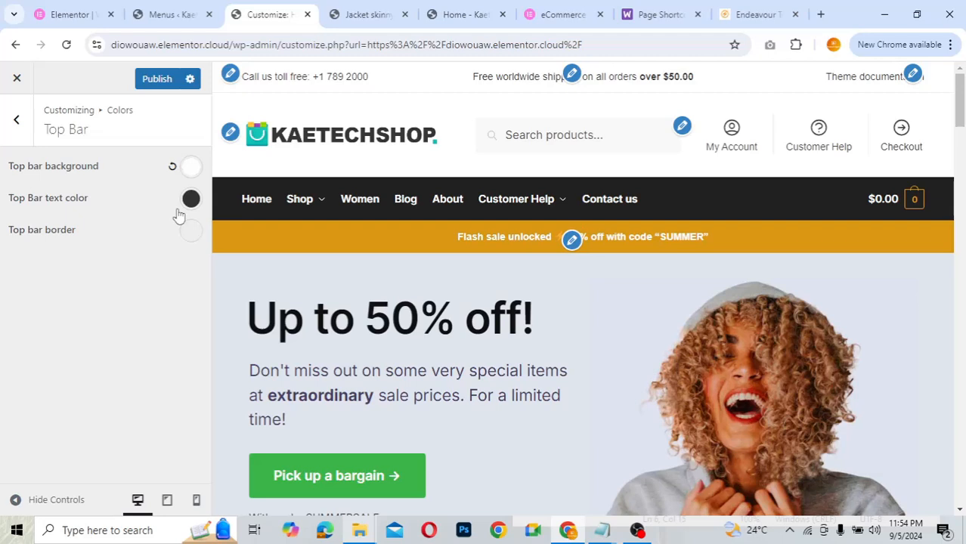
{"action": "left_click", "coordinate": [190, 167]}
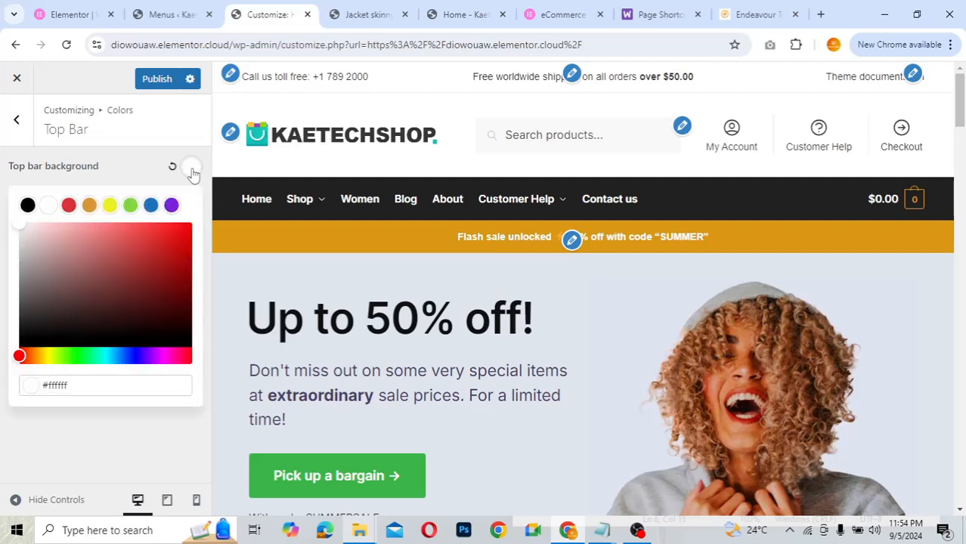
{"action": "left_click", "coordinate": [151, 206]}
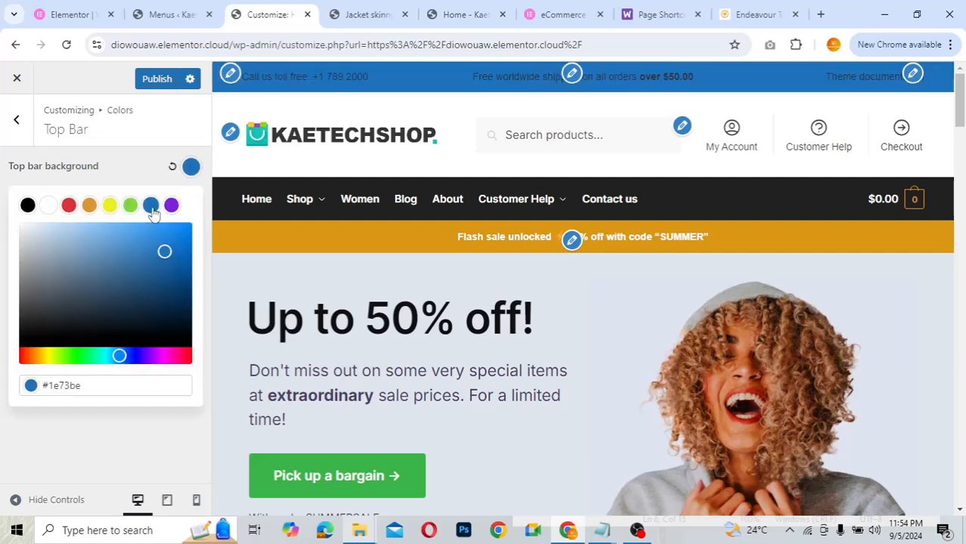
{"action": "left_click", "coordinate": [135, 176]}
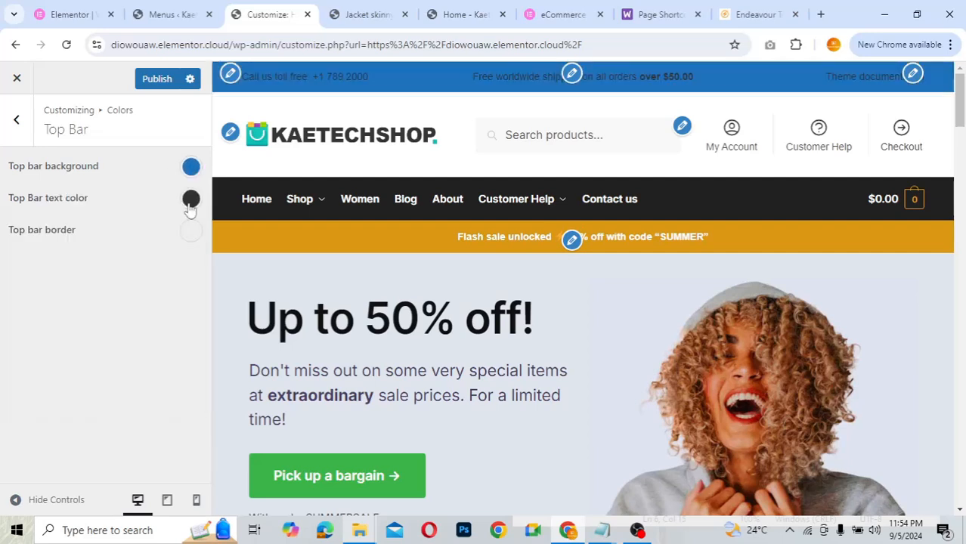
- Try white top bar text, then reset both top bar text and background to defaults
{"action": "left_click", "coordinate": [191, 205]}
{"action": "left_click", "coordinate": [50, 241]}
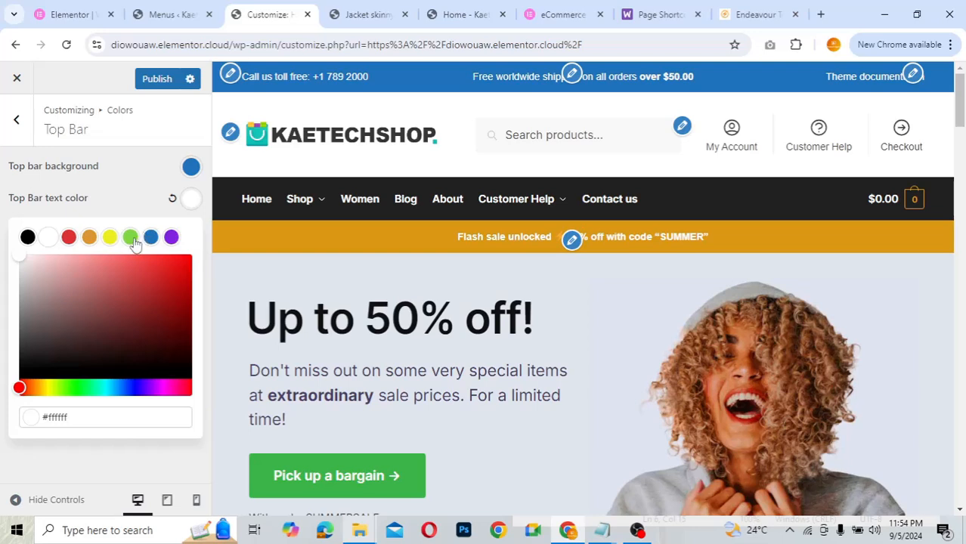
{"action": "left_click", "coordinate": [172, 202]}
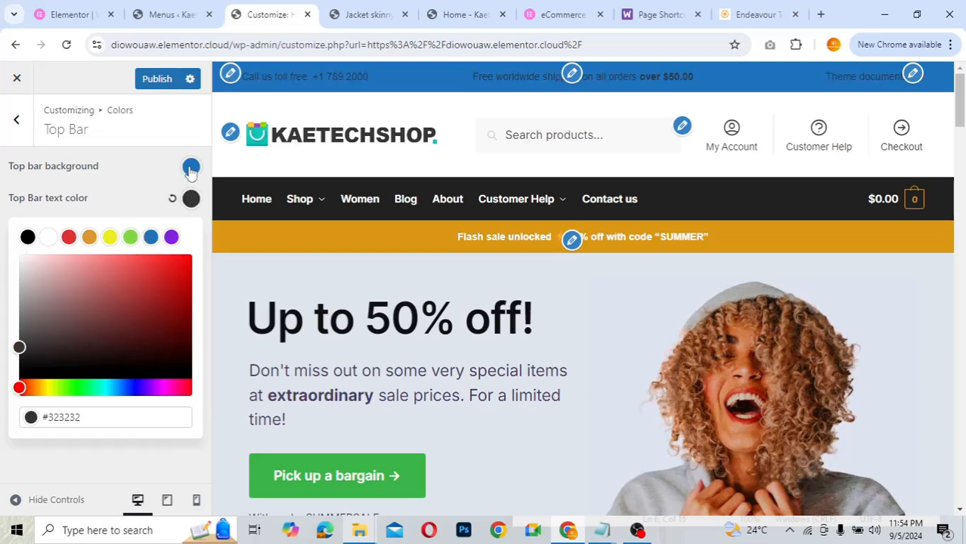
{"action": "left_click", "coordinate": [191, 166]}
{"action": "left_click", "coordinate": [172, 168]}
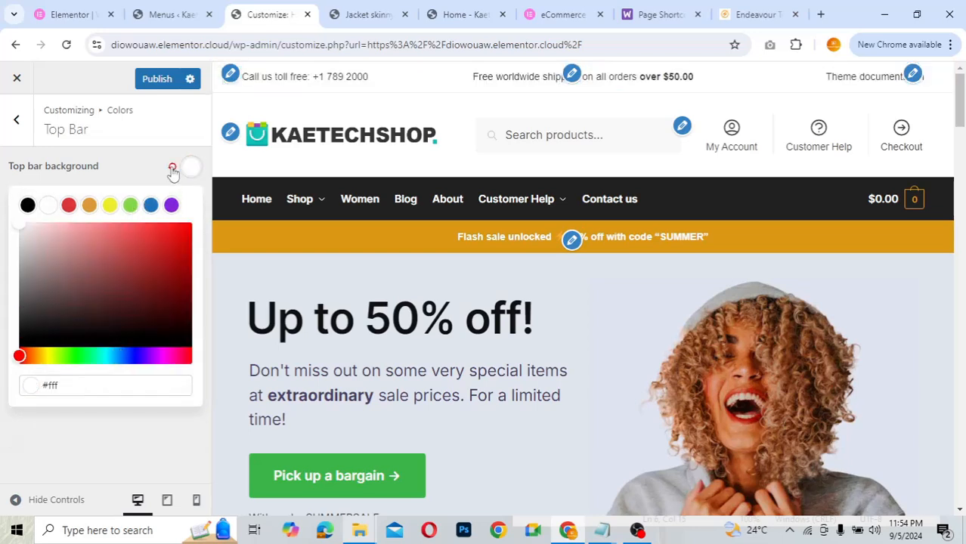
{"action": "left_click", "coordinate": [122, 161]}
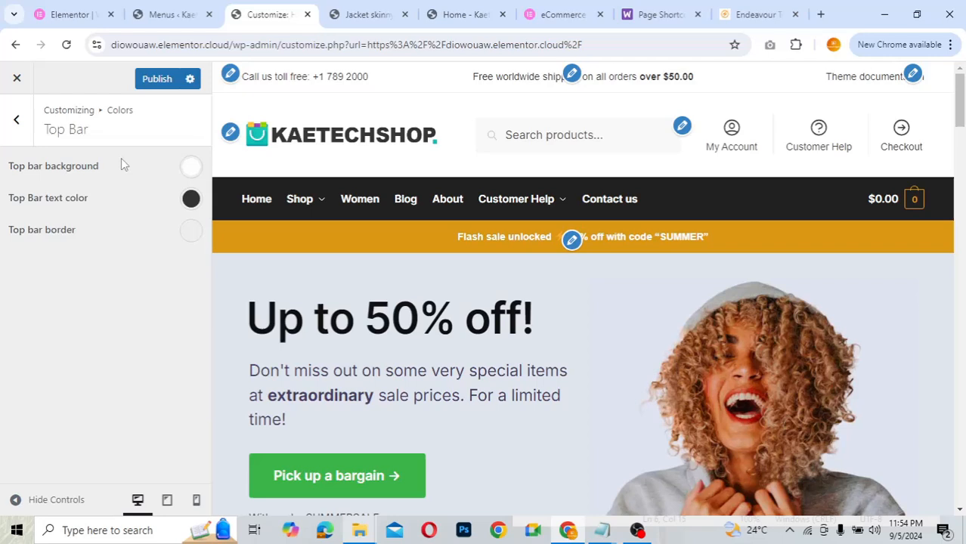
{"action": "left_click", "coordinate": [17, 119]}
- Try a blue header background and revert it to default white
{"action": "left_click", "coordinate": [75, 202]}
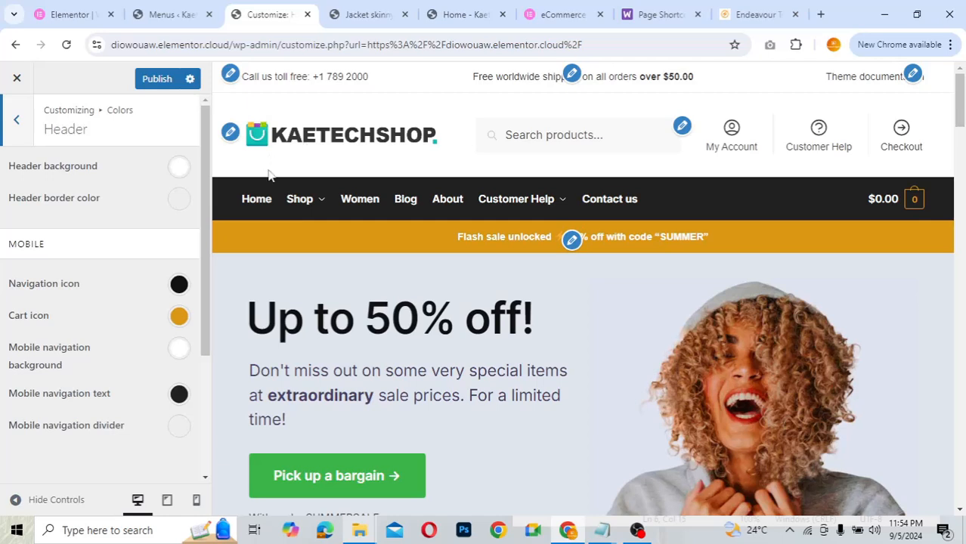
{"action": "left_click", "coordinate": [180, 168]}
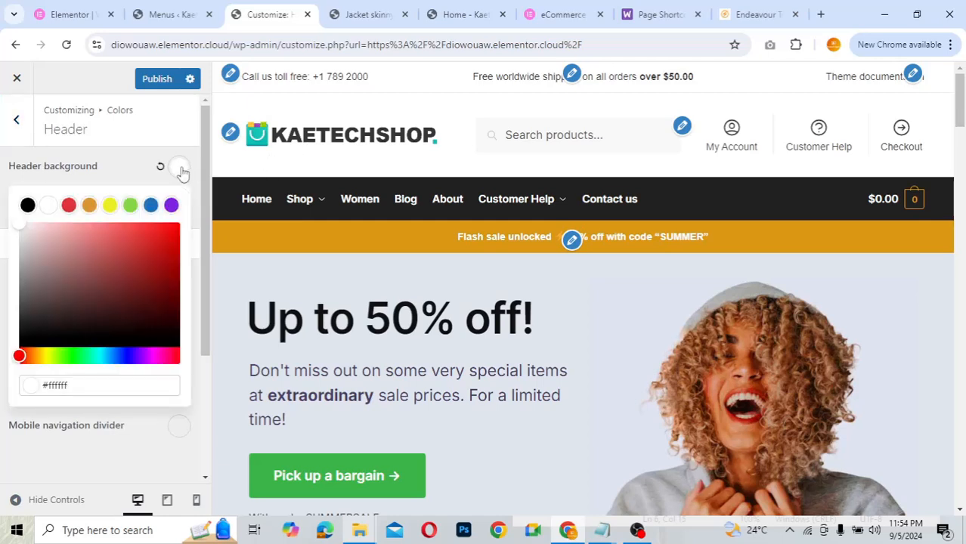
{"action": "left_click", "coordinate": [151, 206]}
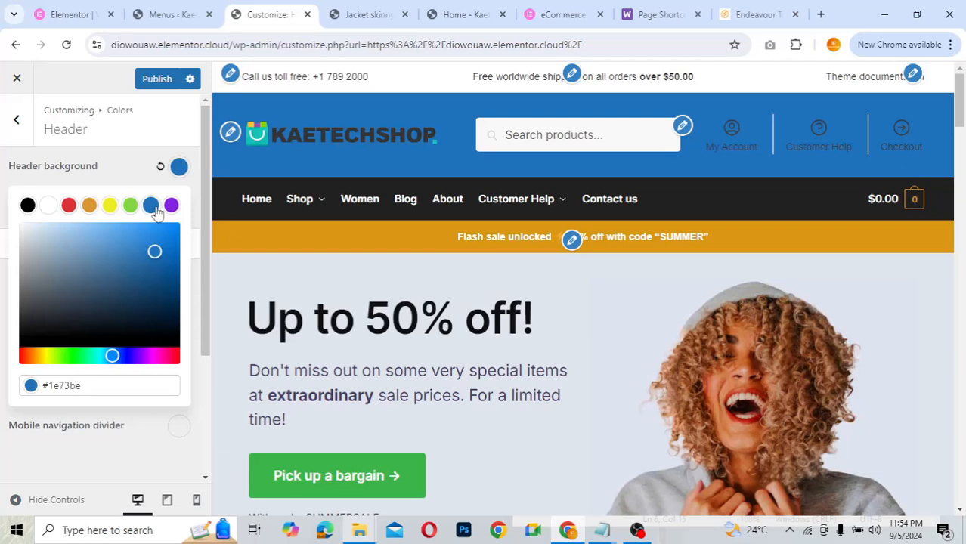
{"action": "left_click", "coordinate": [160, 168]}
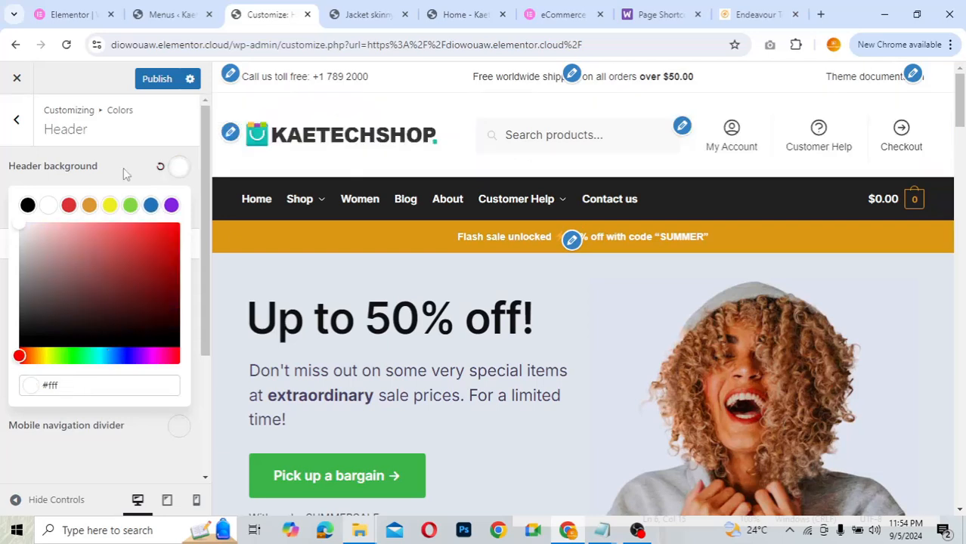
{"action": "left_click", "coordinate": [123, 168]}
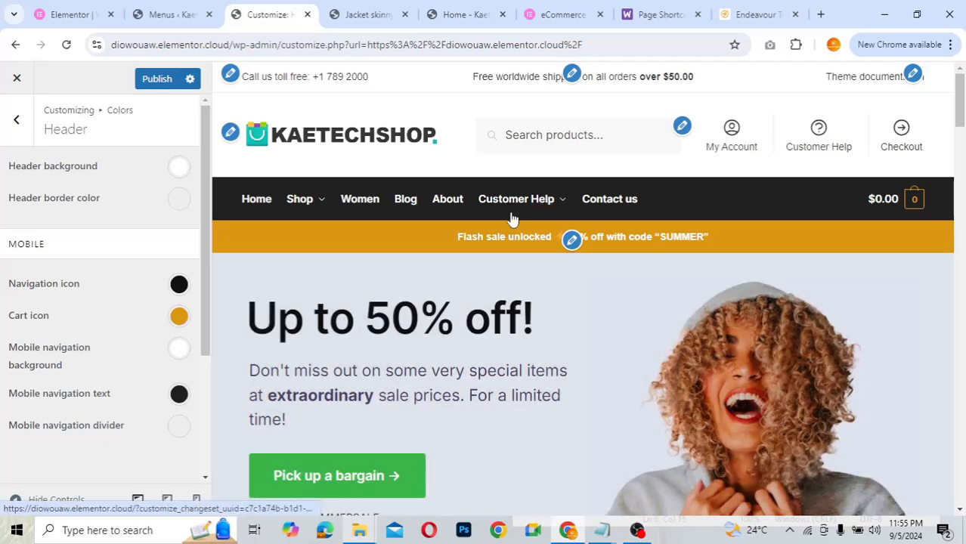
- Try a blue mobile navigation icon, then reset it to default black
{"action": "left_click", "coordinate": [179, 284]}
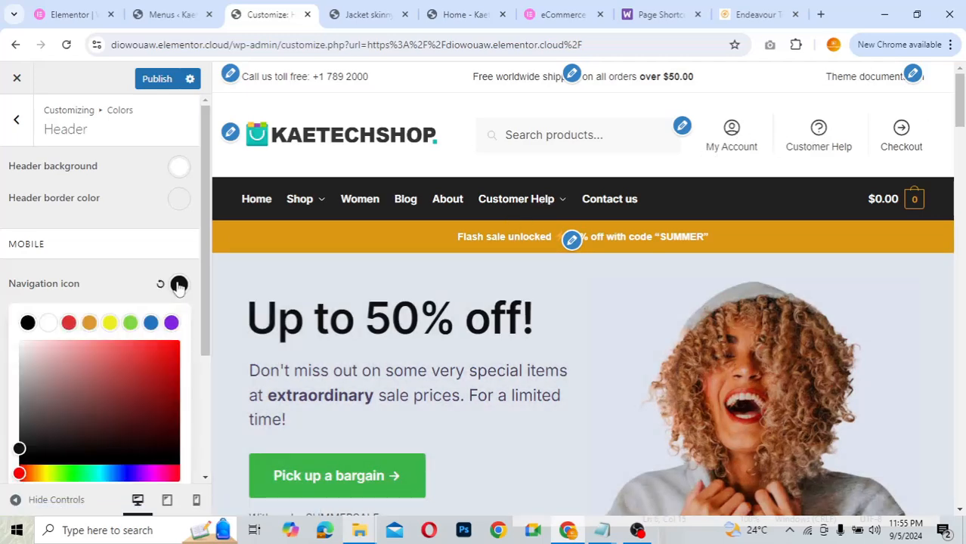
{"action": "left_click", "coordinate": [151, 323]}
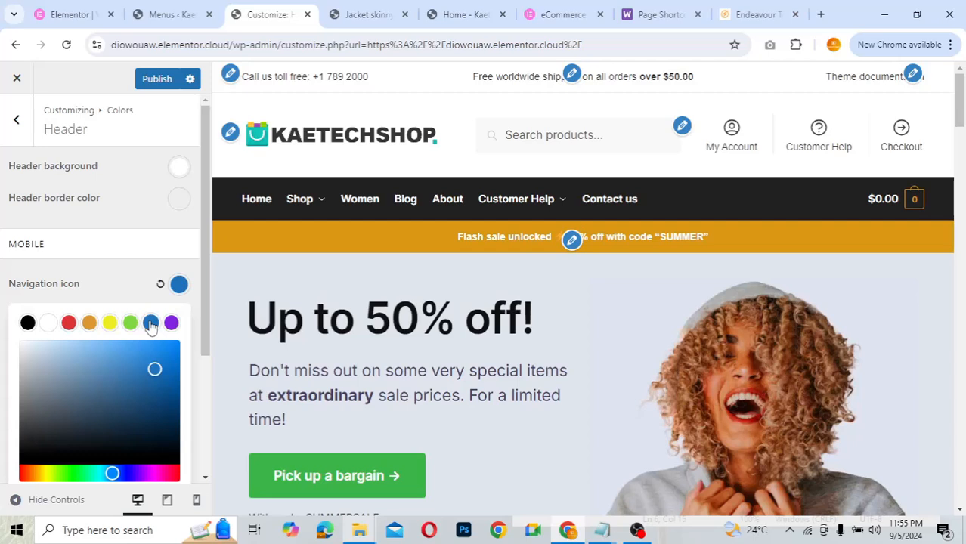
{"action": "left_click", "coordinate": [160, 285]}
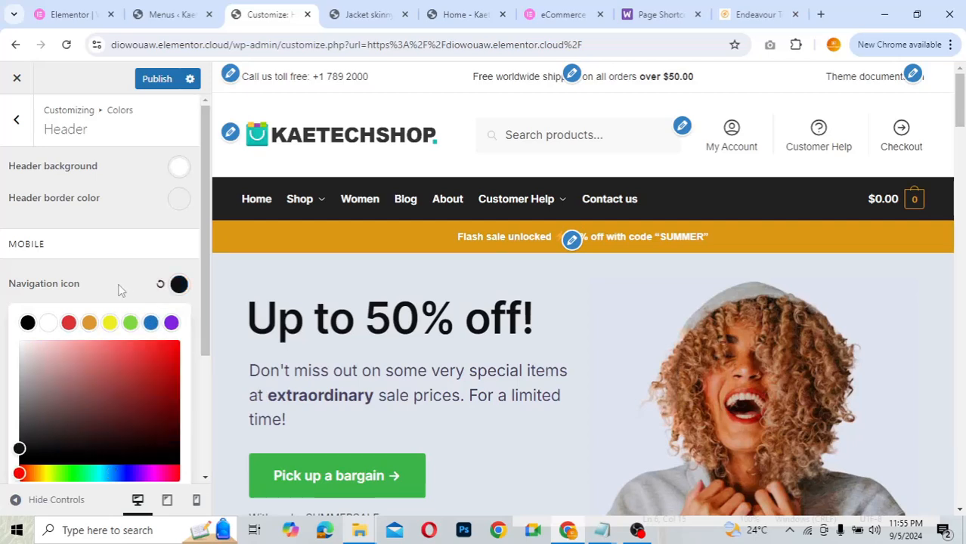
{"action": "left_click", "coordinate": [121, 290]}
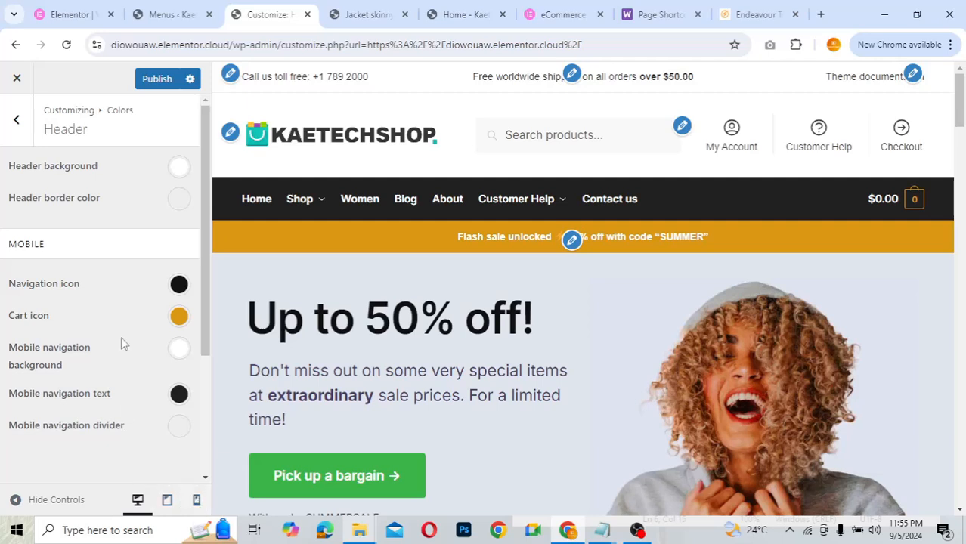
{"action": "left_click", "coordinate": [16, 120]}
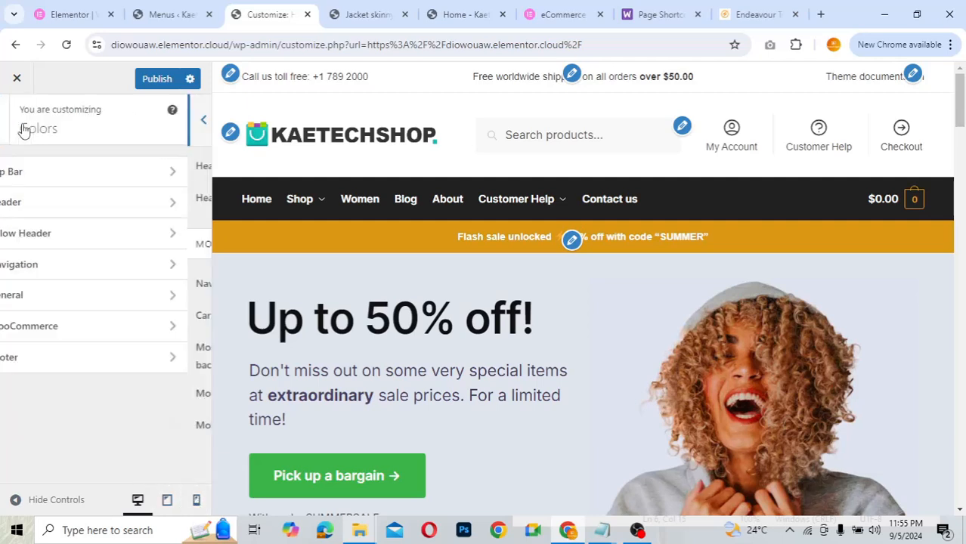
{"action": "left_click", "coordinate": [47, 234]}
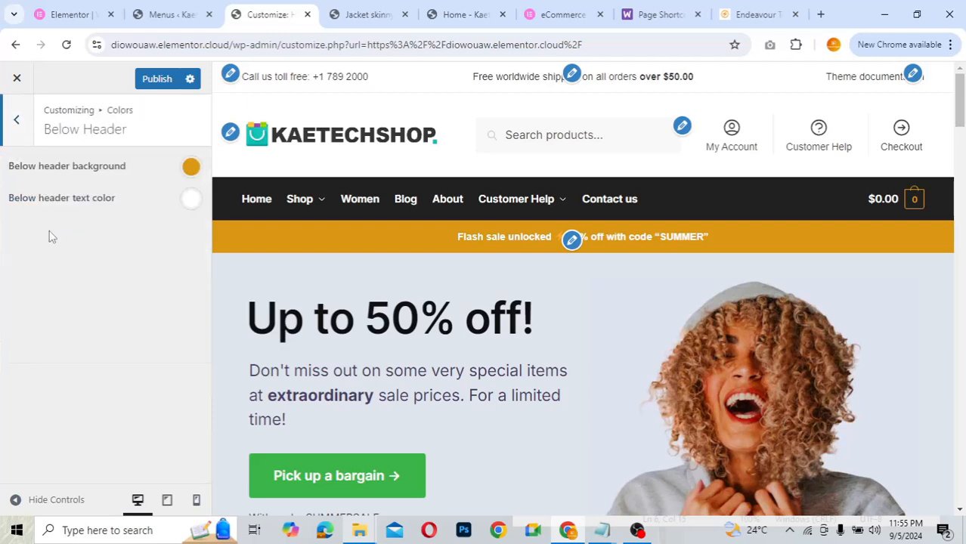
{"action": "left_click", "coordinate": [191, 167]}
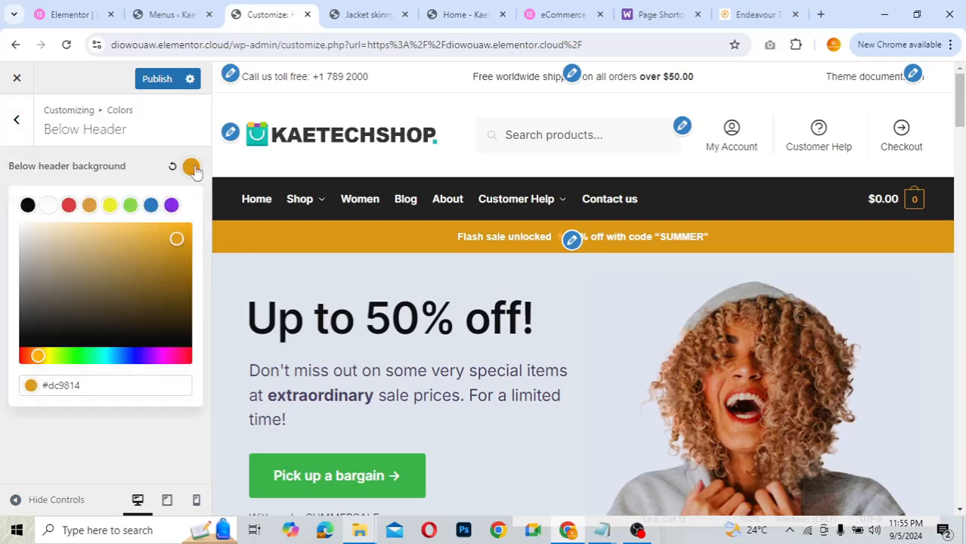
{"action": "left_click", "coordinate": [130, 206]}
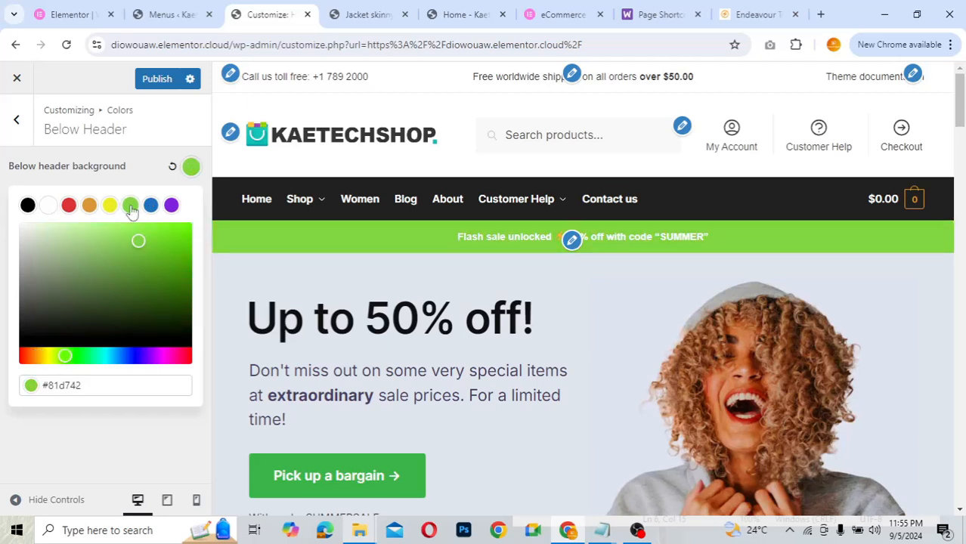
{"action": "left_click", "coordinate": [173, 167]}
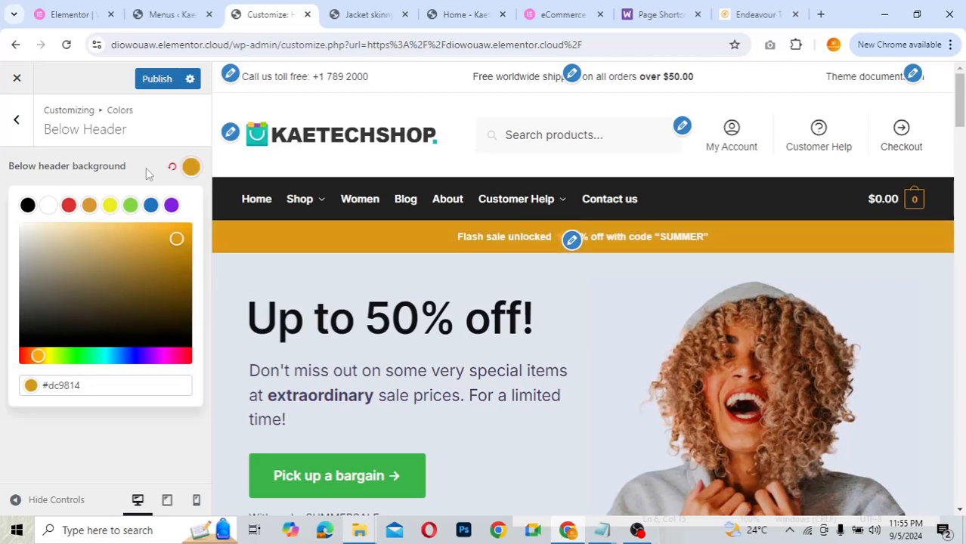
{"action": "left_click", "coordinate": [90, 168]}
{"action": "left_click", "coordinate": [19, 123]}
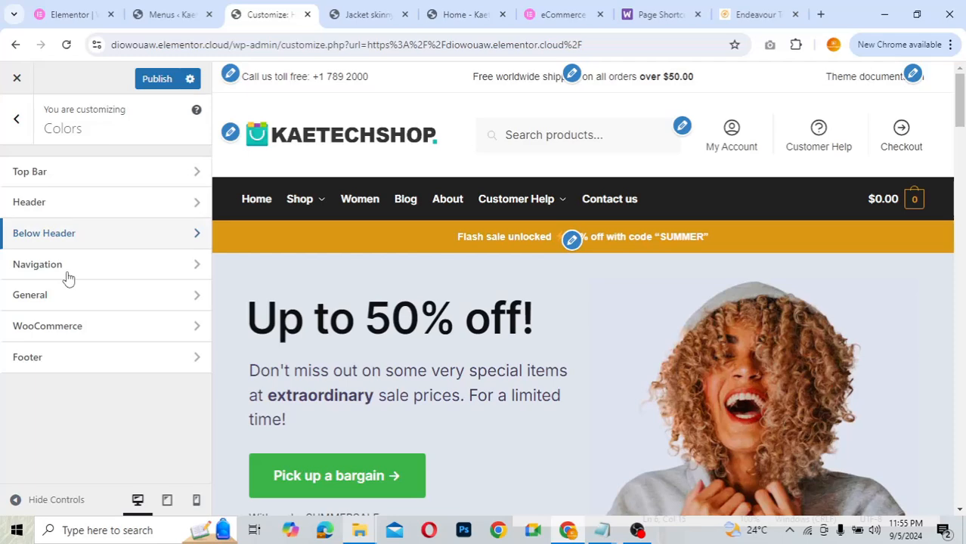
- In Colors > Navigation, try a green navigation bar background and reset it to default dark
{"action": "left_click", "coordinate": [68, 266]}
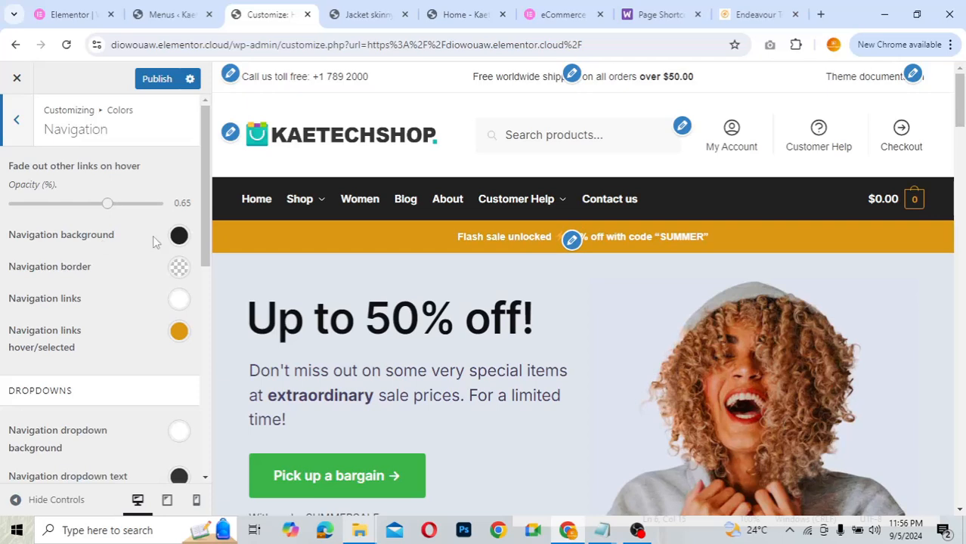
{"action": "left_click", "coordinate": [179, 237]}
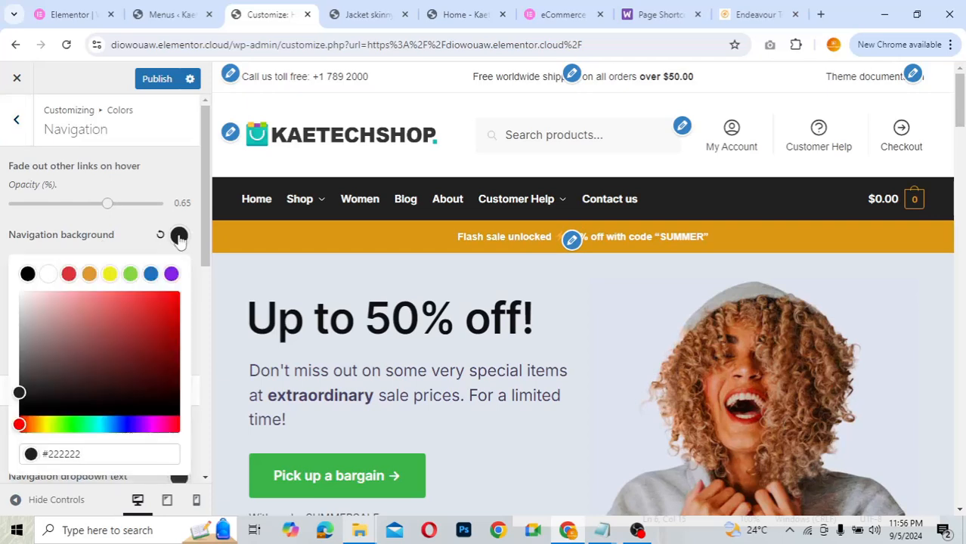
{"action": "left_click", "coordinate": [130, 275]}
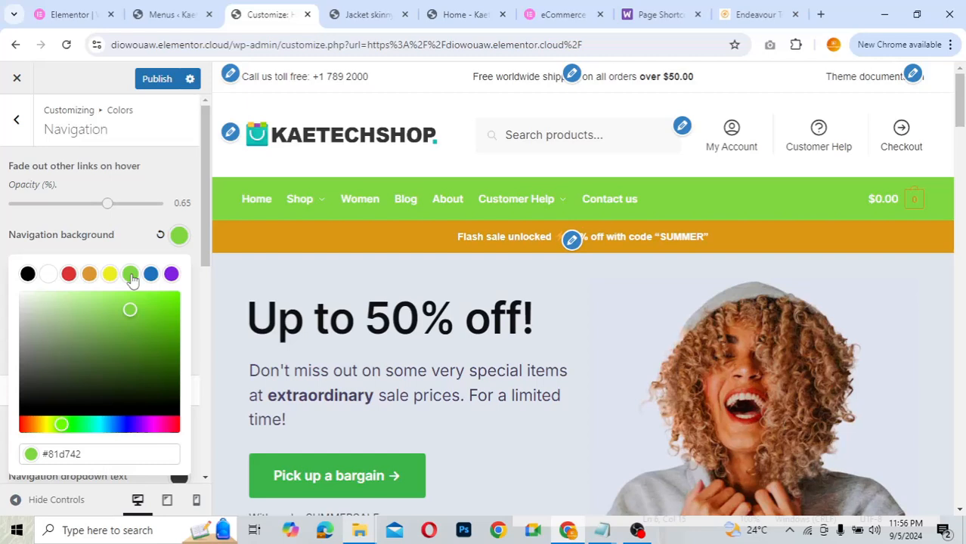
{"action": "left_click", "coordinate": [161, 235]}
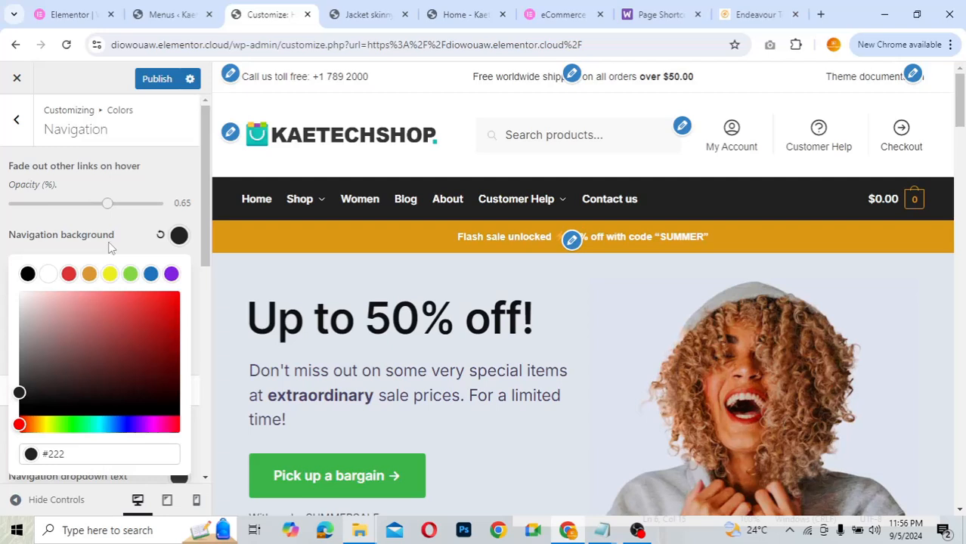
{"action": "left_click", "coordinate": [109, 246]}
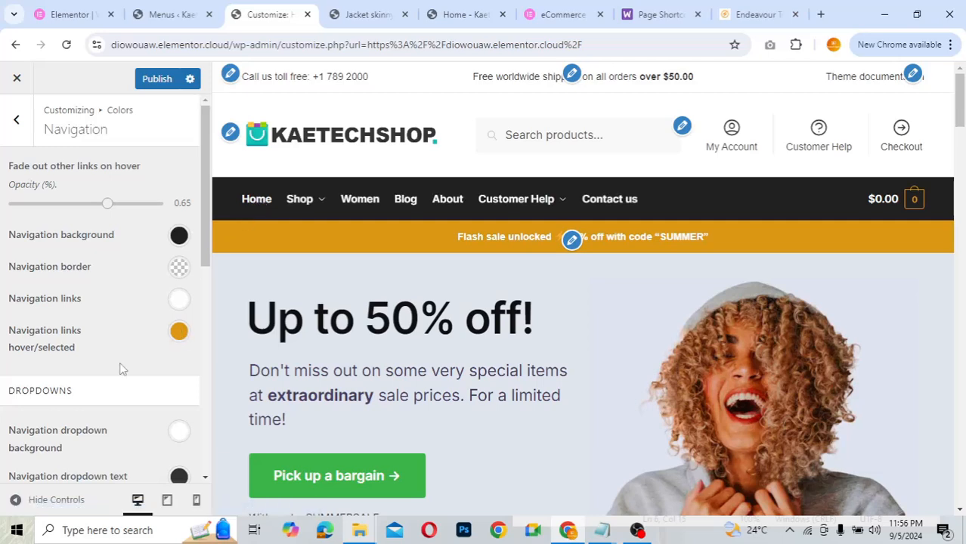
- Try blue for the secondary navigation colour, then restore its default #404040
{"action": "scroll", "coordinate": [119, 366], "scroll_direction": "down", "scroll_amount": 3}
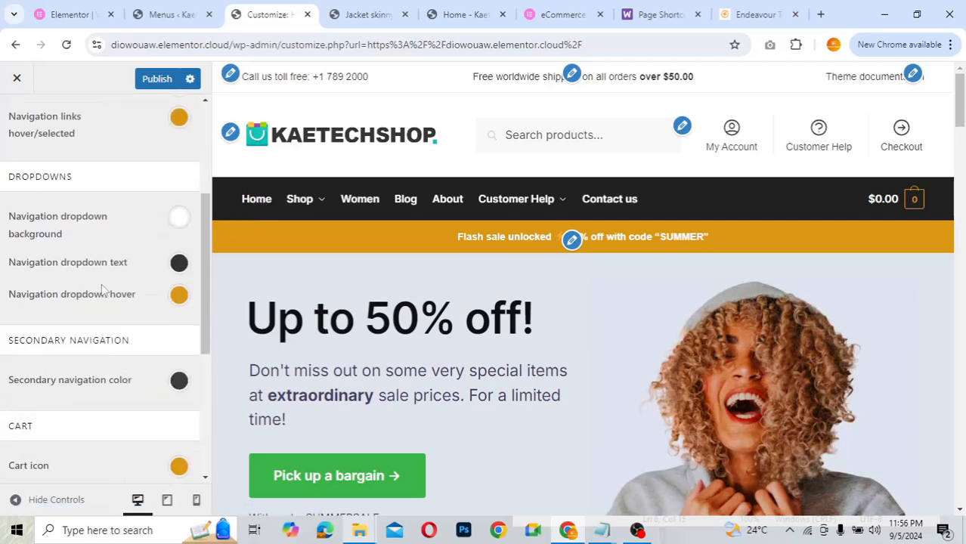
{"action": "scroll", "coordinate": [88, 406], "scroll_direction": "down", "scroll_amount": 3}
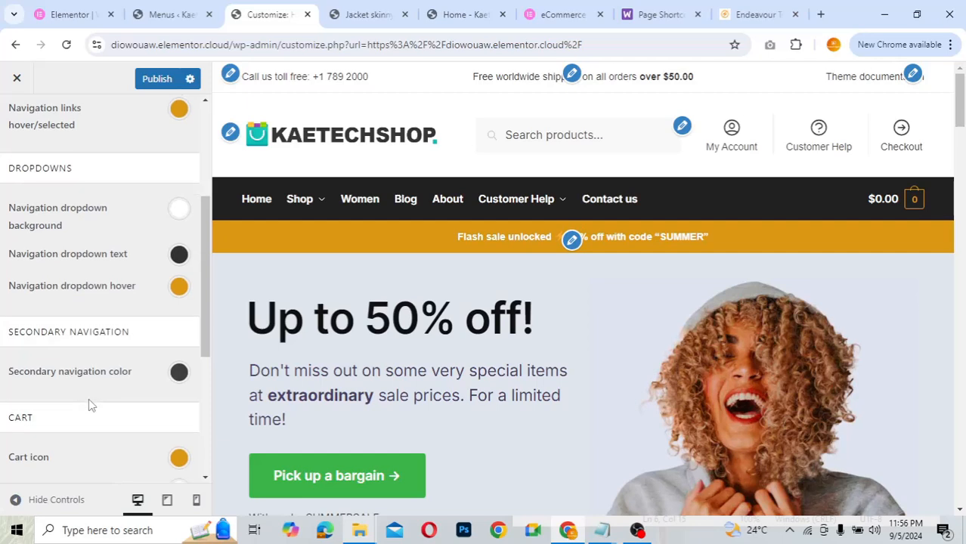
{"action": "scroll", "coordinate": [88, 401], "scroll_direction": "up", "scroll_amount": 1}
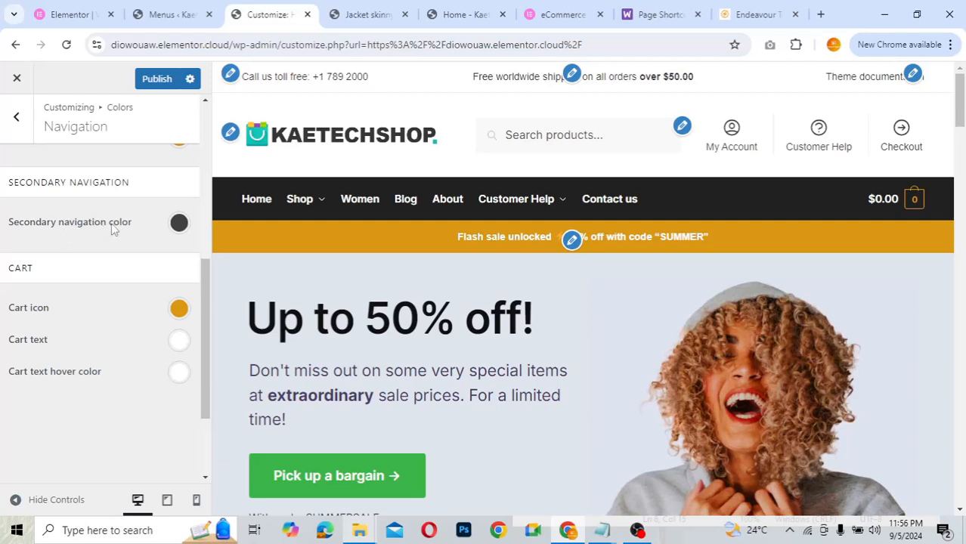
{"action": "left_click", "coordinate": [179, 224]}
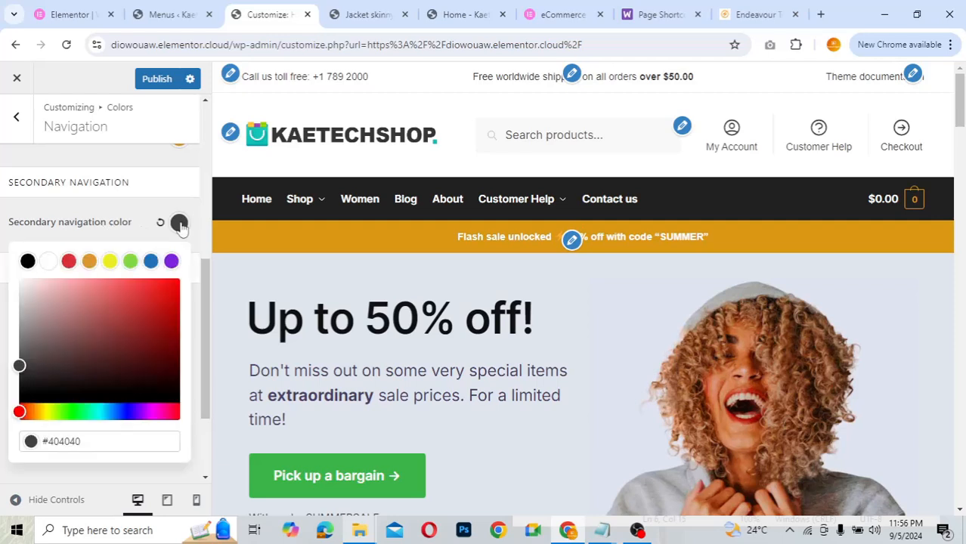
{"action": "left_click", "coordinate": [152, 263]}
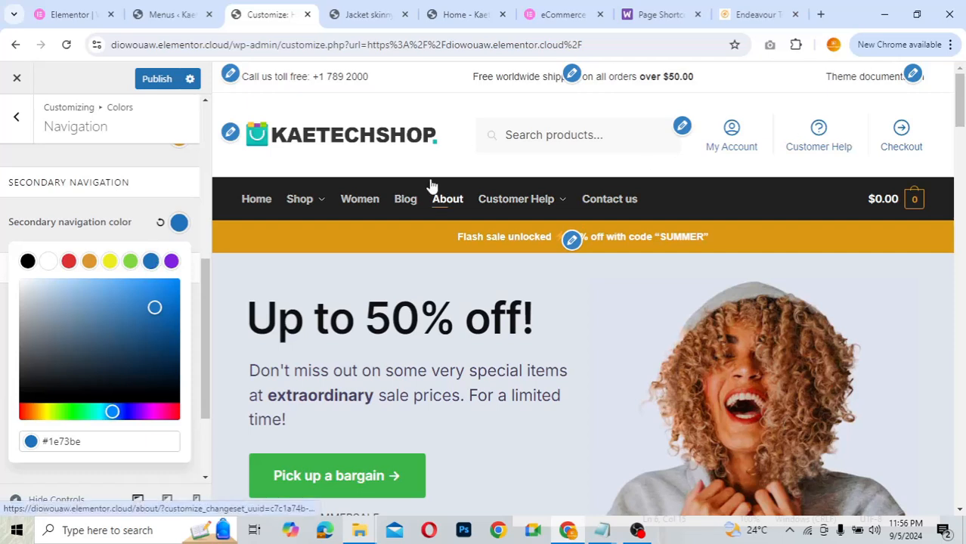
{"action": "left_click", "coordinate": [160, 227]}
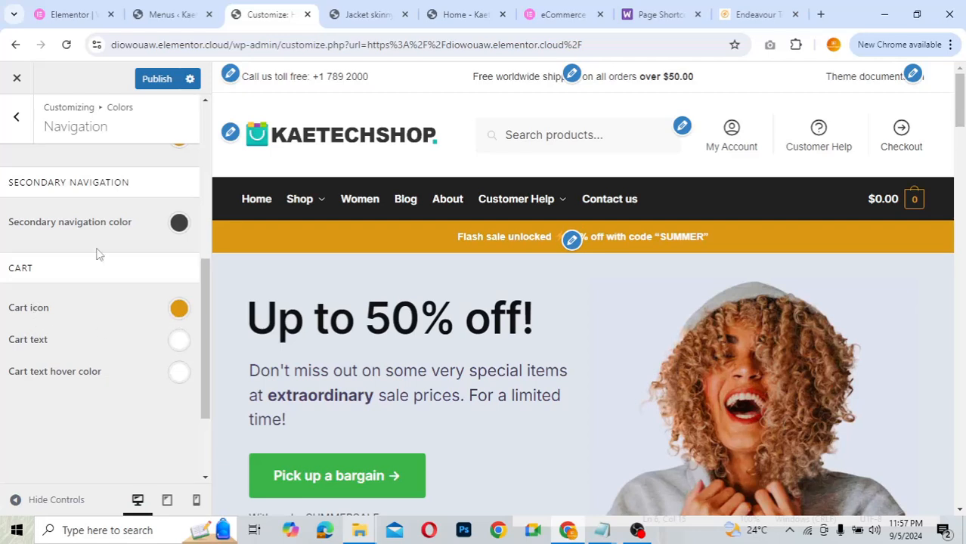
{"action": "scroll", "coordinate": [108, 210], "scroll_direction": "up", "scroll_amount": 2}
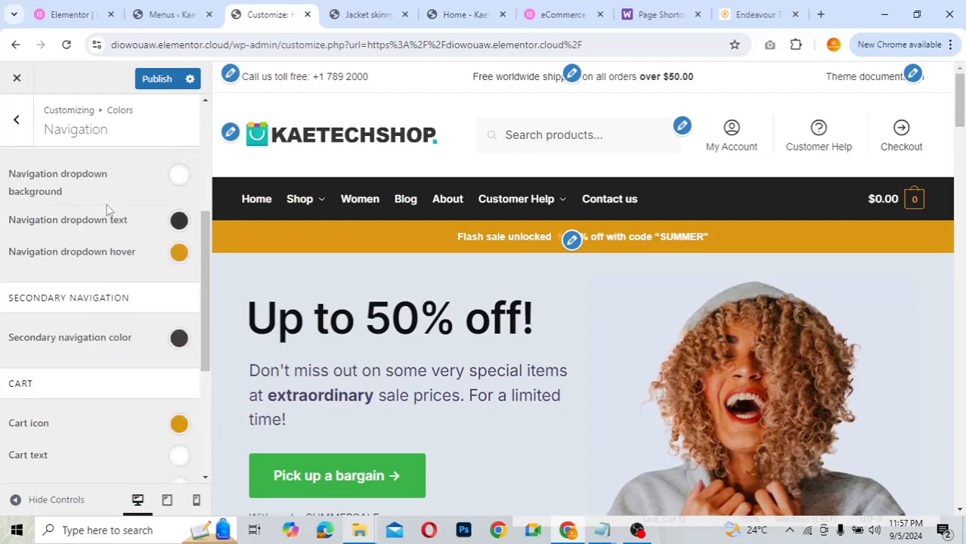
- Look over the General colour settings and return to the colour groups
{"action": "left_click", "coordinate": [21, 119]}
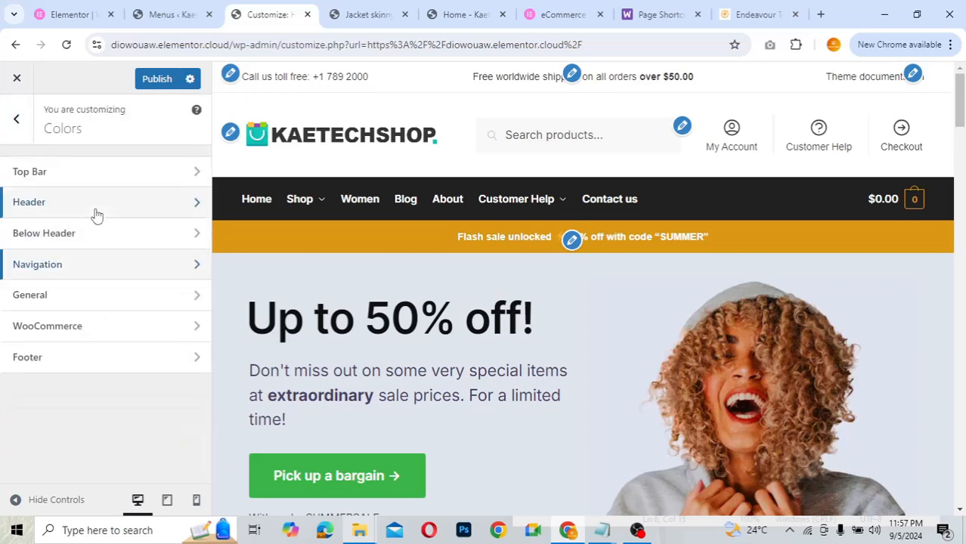
{"action": "left_click", "coordinate": [88, 304]}
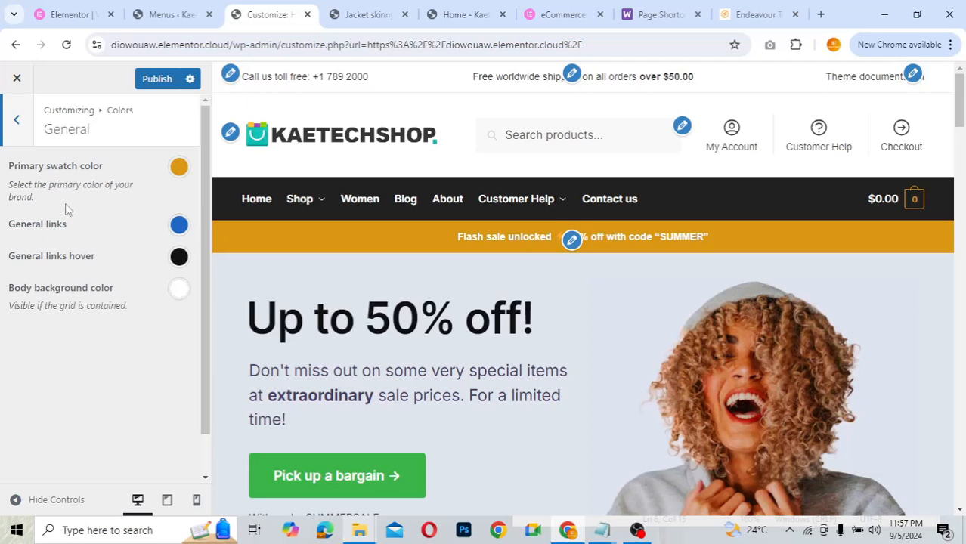
{"action": "left_click", "coordinate": [22, 126]}
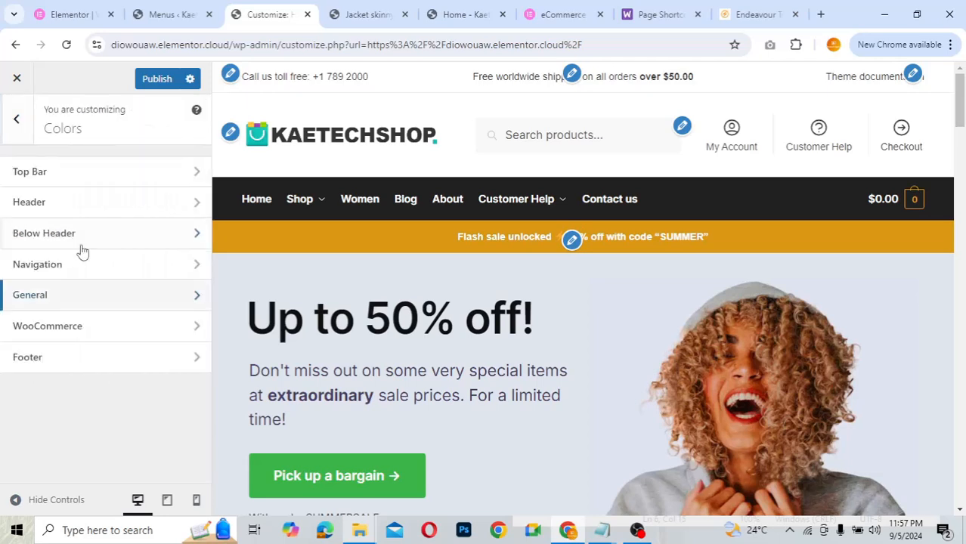
- Scroll through the WooCommerce colour options, leaving them unchanged, and return to Colors
{"action": "left_click", "coordinate": [71, 333]}
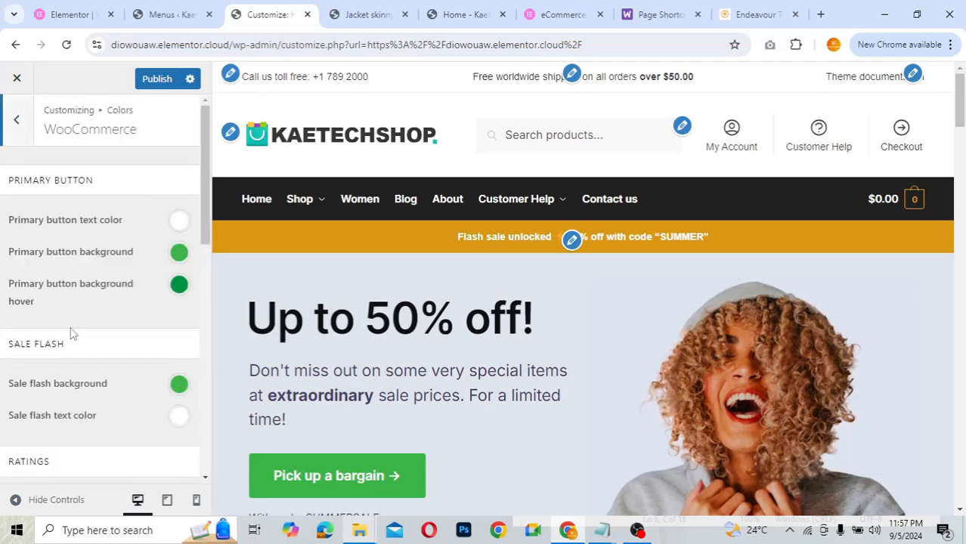
{"action": "scroll", "coordinate": [72, 333], "scroll_direction": "down", "scroll_amount": 2}
{"action": "scroll", "coordinate": [72, 333], "scroll_direction": "down", "scroll_amount": 5}
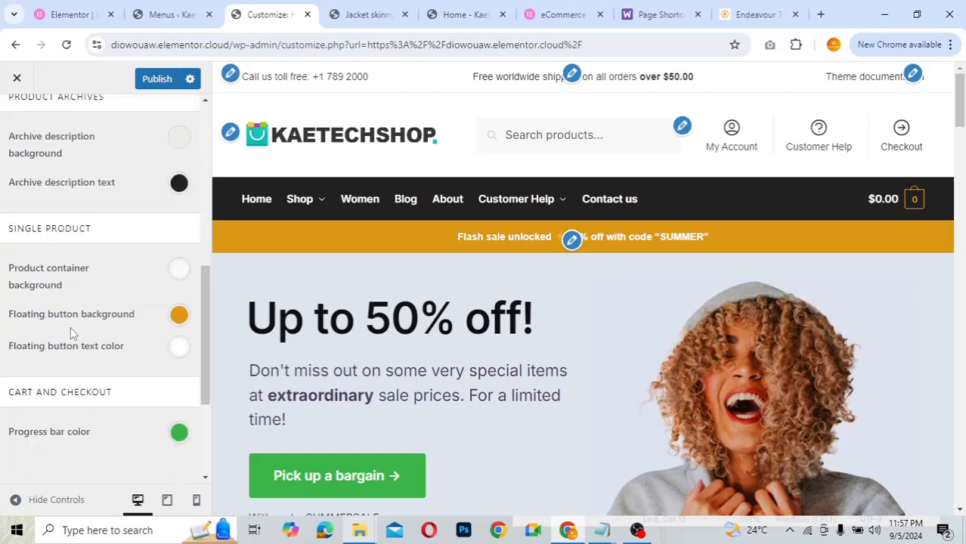
{"action": "scroll", "coordinate": [70, 334], "scroll_direction": "up", "scroll_amount": 4}
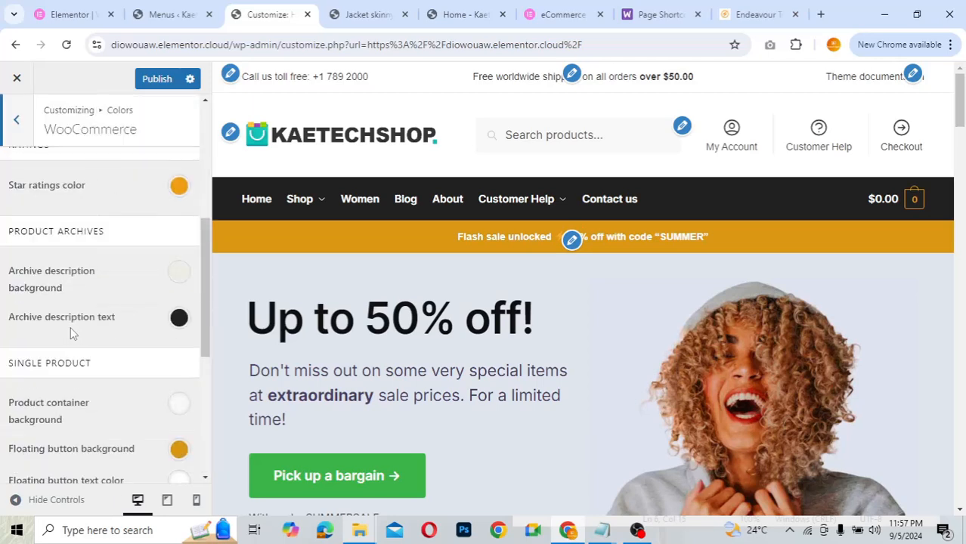
{"action": "scroll", "coordinate": [71, 327], "scroll_direction": "up", "scroll_amount": 4}
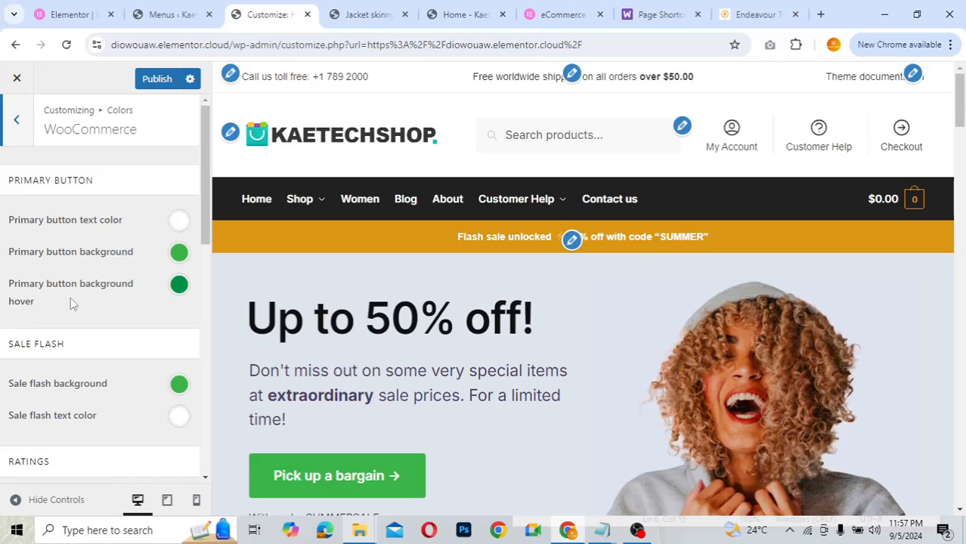
{"action": "scroll", "coordinate": [64, 344], "scroll_direction": "down", "scroll_amount": 2}
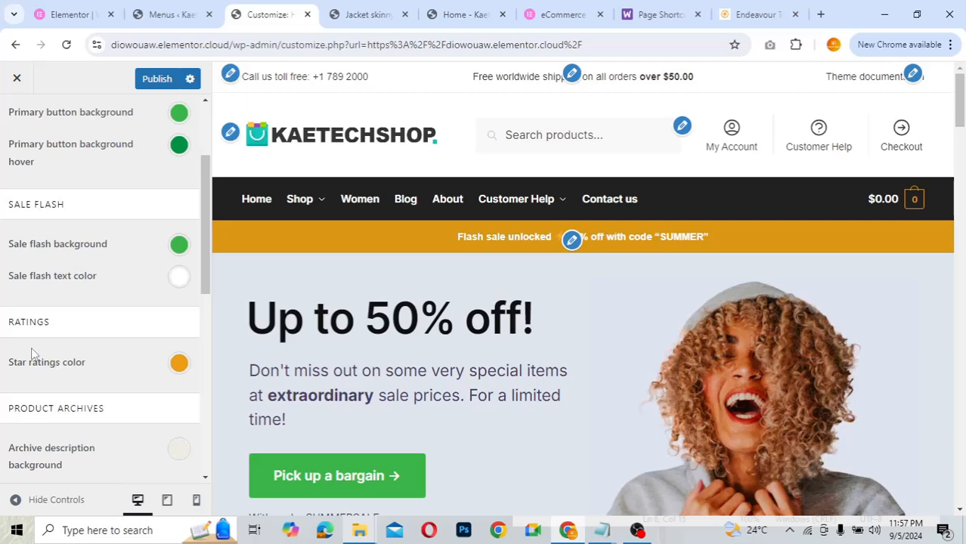
{"action": "scroll", "coordinate": [111, 402], "scroll_direction": "down", "scroll_amount": 1}
{"action": "scroll", "coordinate": [112, 318], "scroll_direction": "down", "scroll_amount": 2}
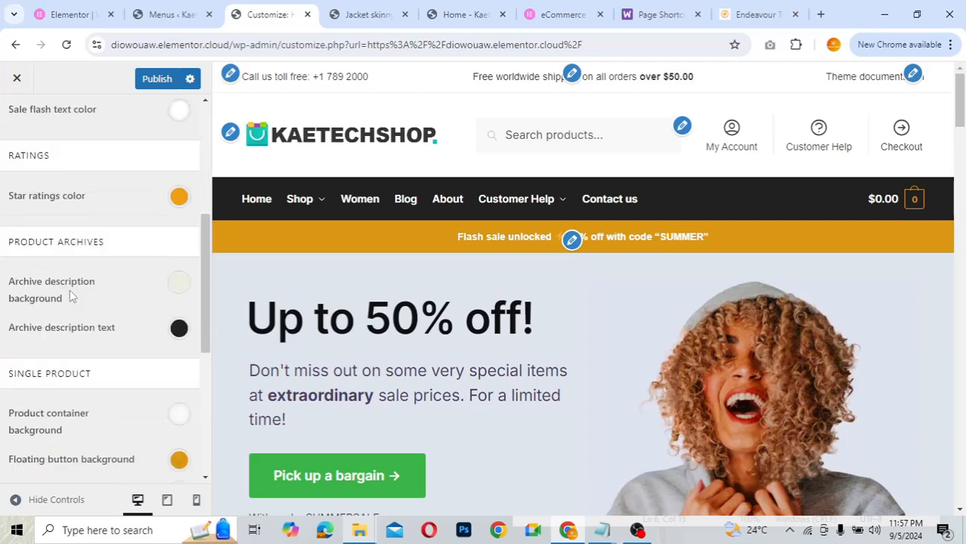
{"action": "scroll", "coordinate": [108, 332], "scroll_direction": "up", "scroll_amount": 3}
{"action": "scroll", "coordinate": [108, 337], "scroll_direction": "up", "scroll_amount": 1}
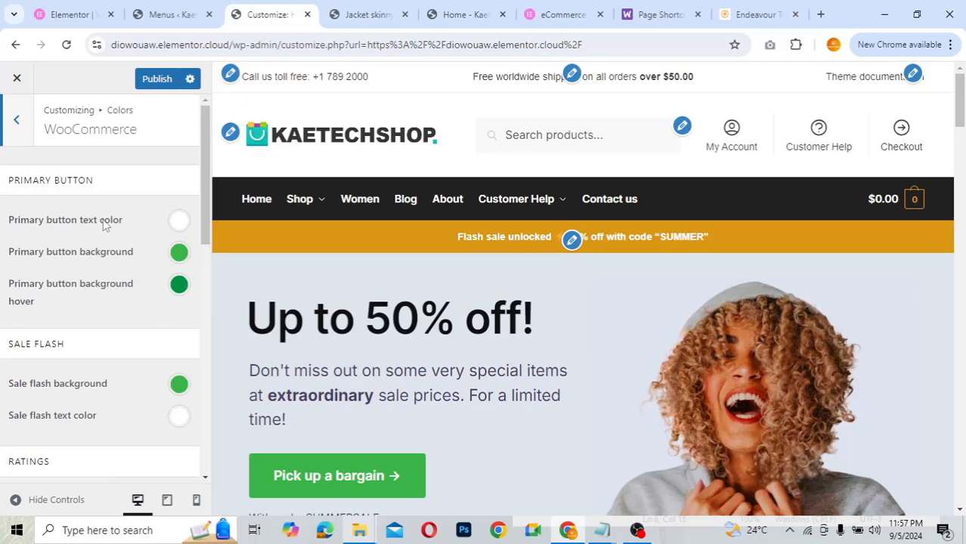
{"action": "left_click", "coordinate": [19, 130]}
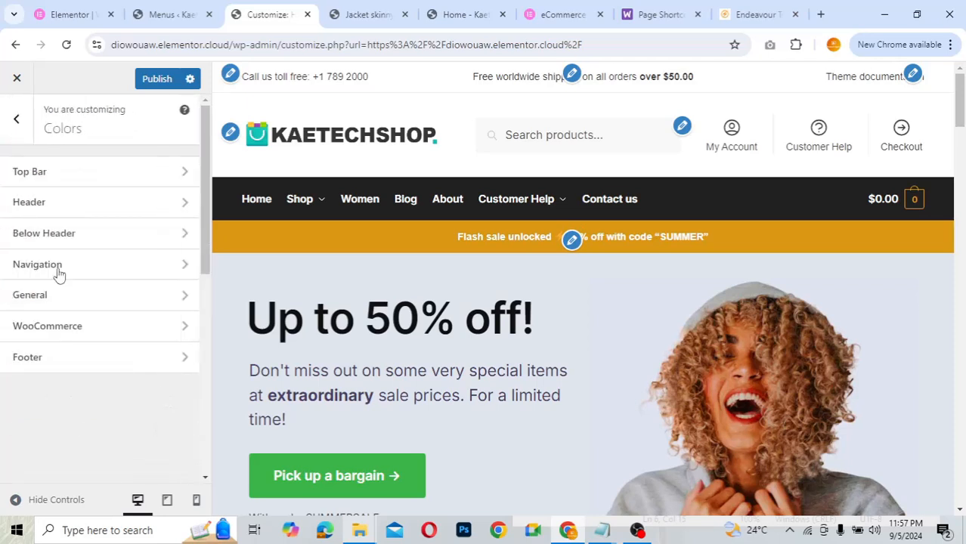
- In Colors > Footer, try orange footer links, then restore the default grey
{"action": "left_click", "coordinate": [54, 358]}
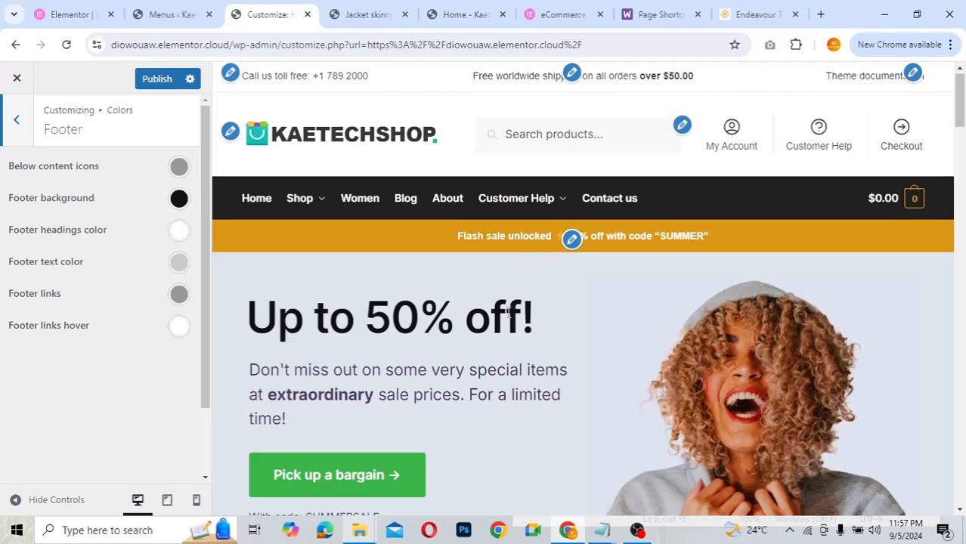
{"action": "scroll", "coordinate": [508, 313], "scroll_direction": "down", "scroll_amount": 10}
{"action": "scroll", "coordinate": [508, 318], "scroll_direction": "down", "scroll_amount": 10}
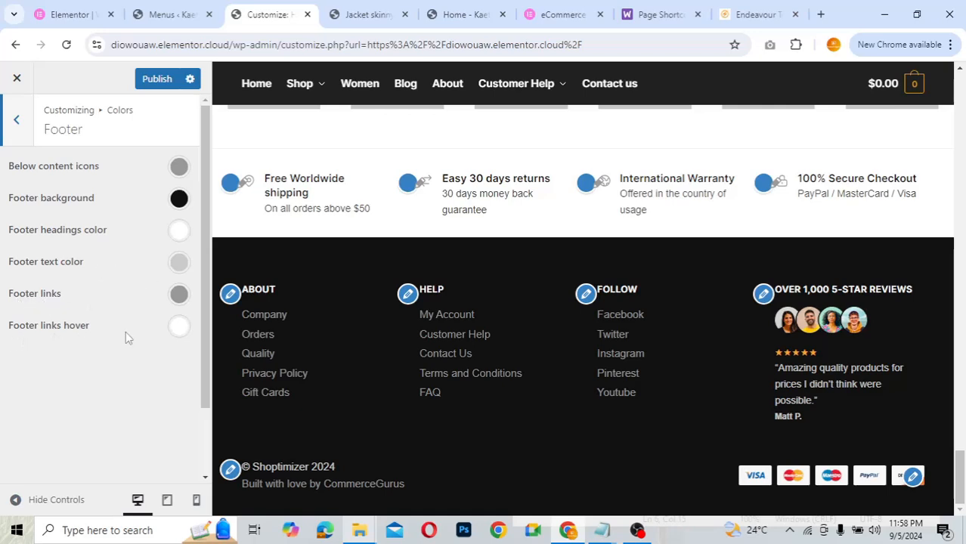
{"action": "left_click", "coordinate": [179, 295]}
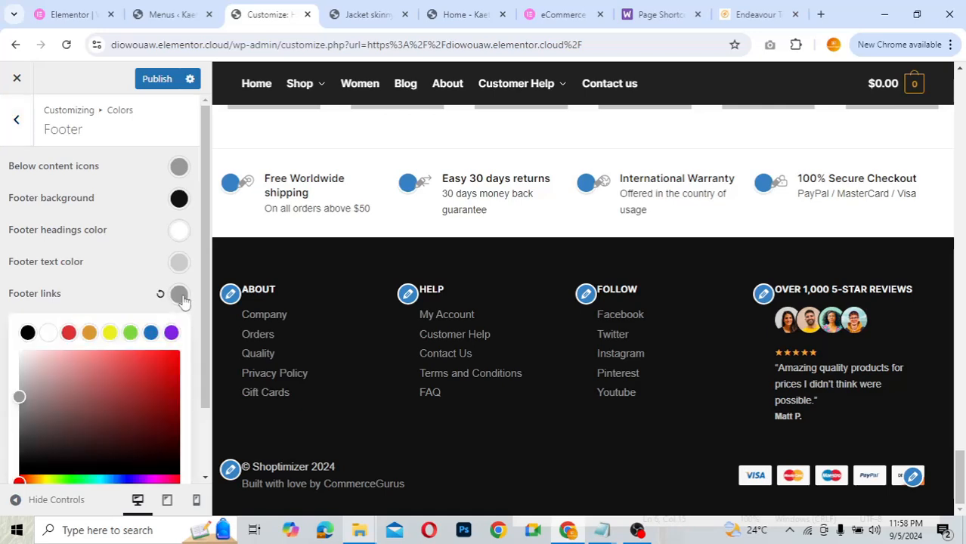
{"action": "left_click", "coordinate": [89, 334]}
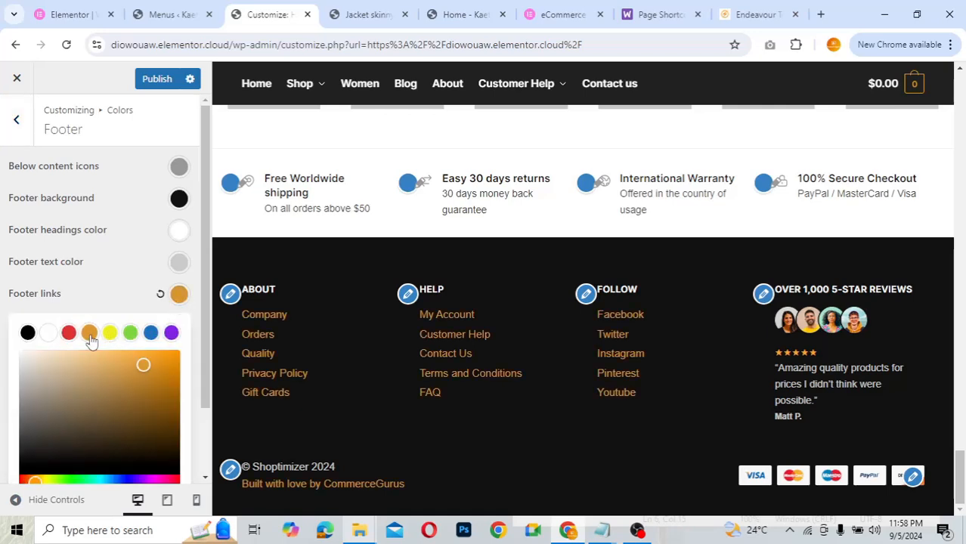
{"action": "left_click", "coordinate": [160, 294]}
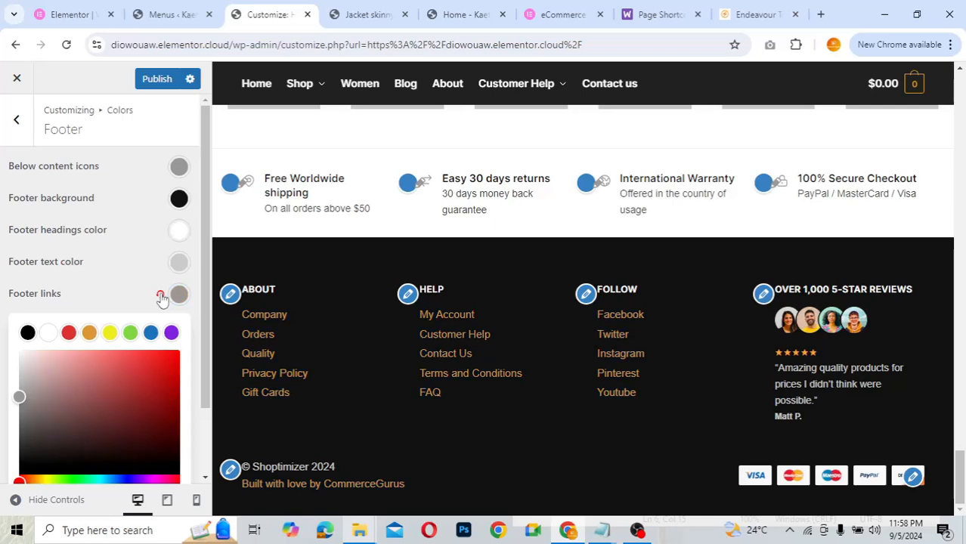
{"action": "left_click", "coordinate": [93, 289]}
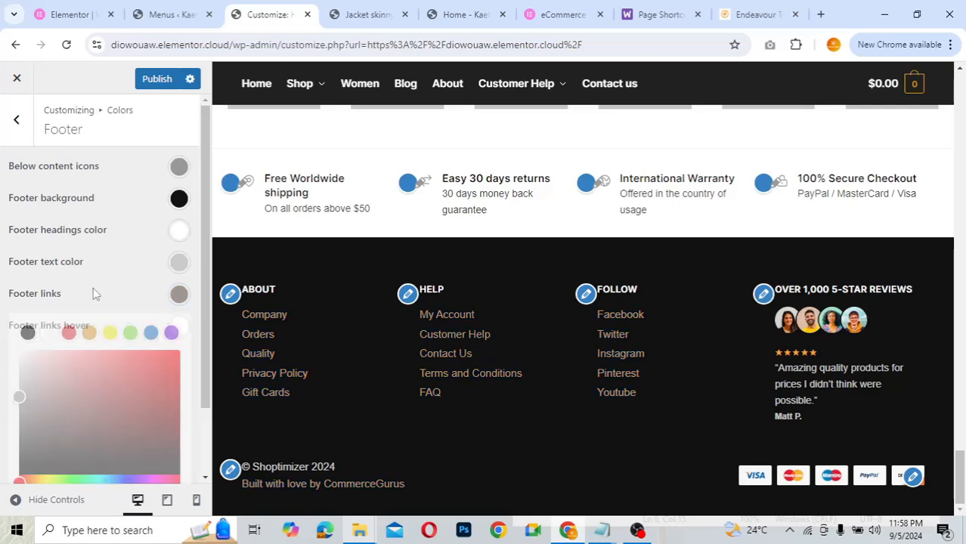
- Try an orange footer background and restore it to black #111111
{"action": "left_click", "coordinate": [177, 205]}
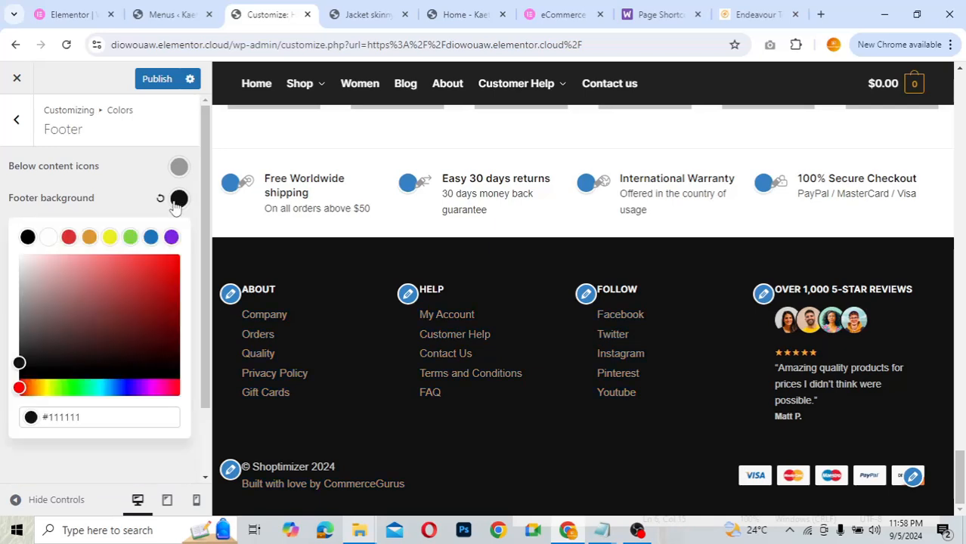
{"action": "left_click", "coordinate": [89, 238]}
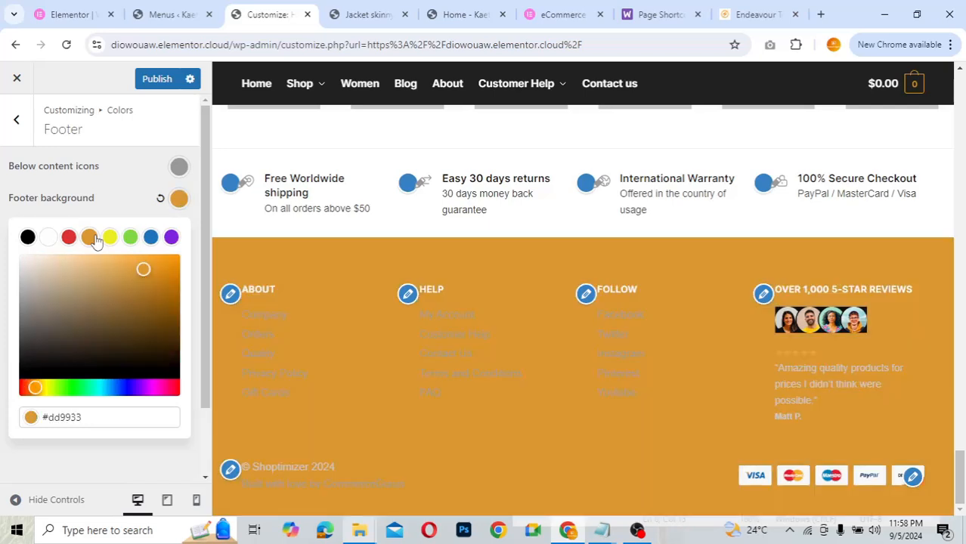
{"action": "left_click", "coordinate": [160, 199]}
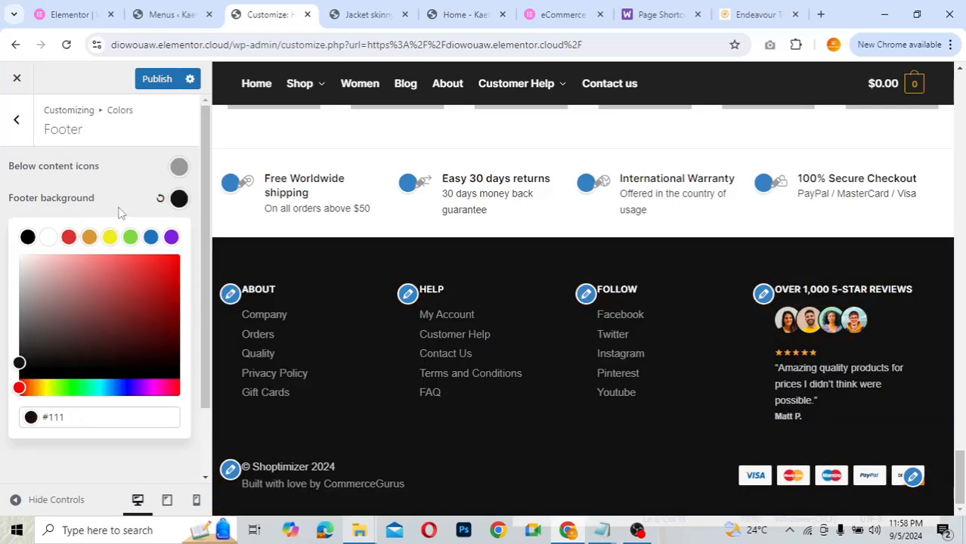
{"action": "left_click", "coordinate": [119, 213]}
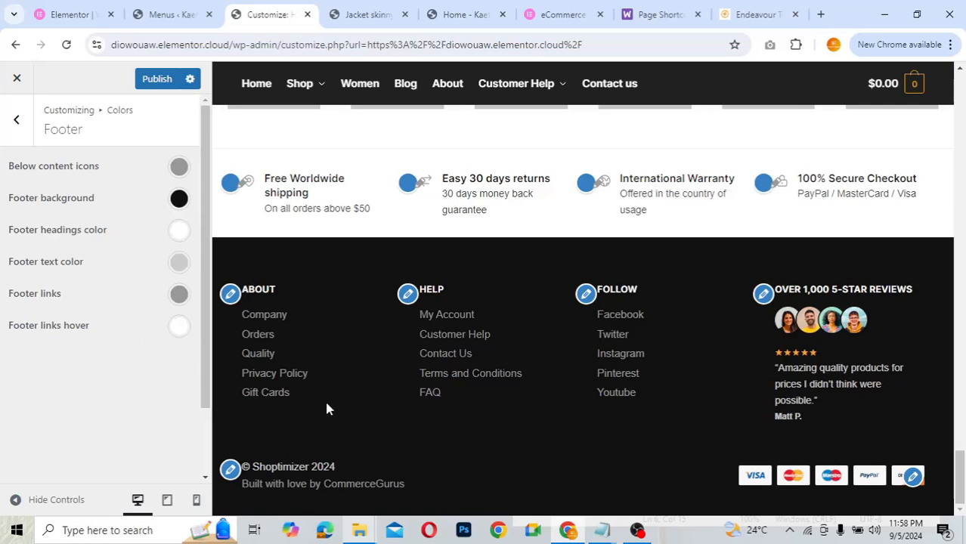
- Go to Header and Navigation > Top Bar: enabled, hidden on mobile, padding 10, font 14px
{"action": "left_click", "coordinate": [19, 123]}
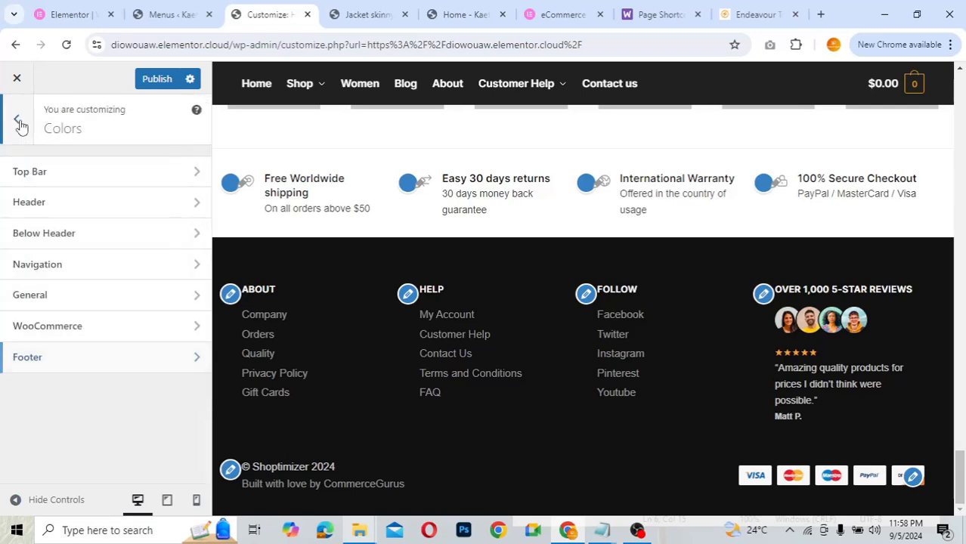
{"action": "left_click", "coordinate": [20, 126]}
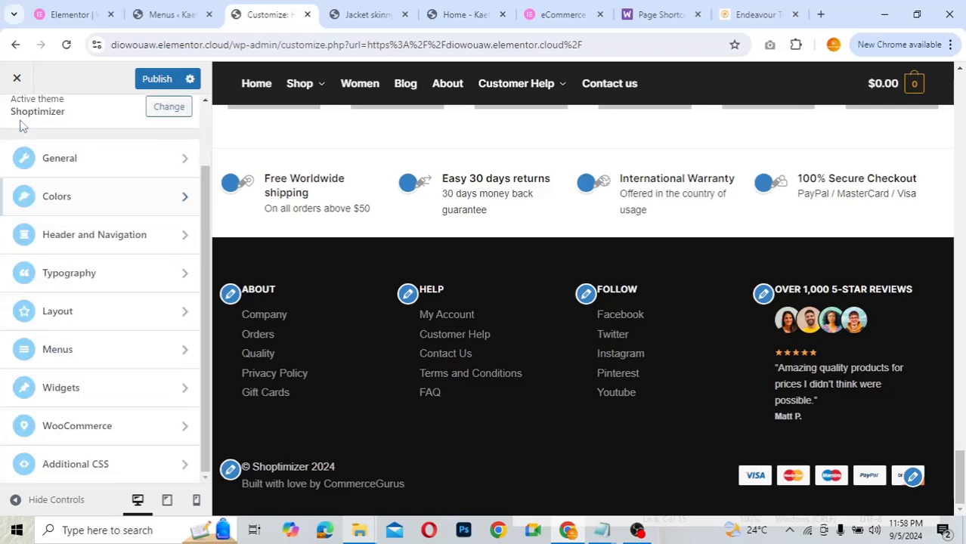
{"action": "left_click", "coordinate": [91, 241]}
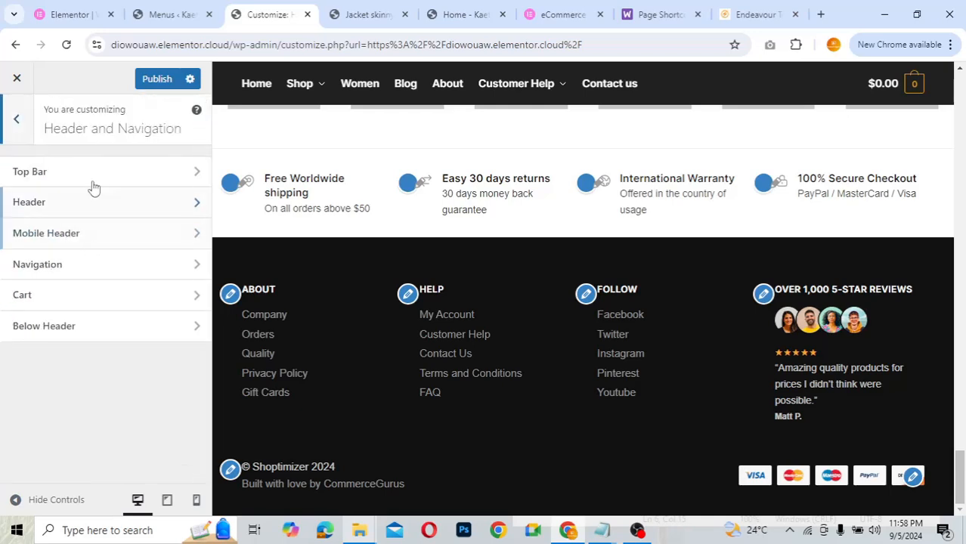
{"action": "left_click", "coordinate": [136, 173]}
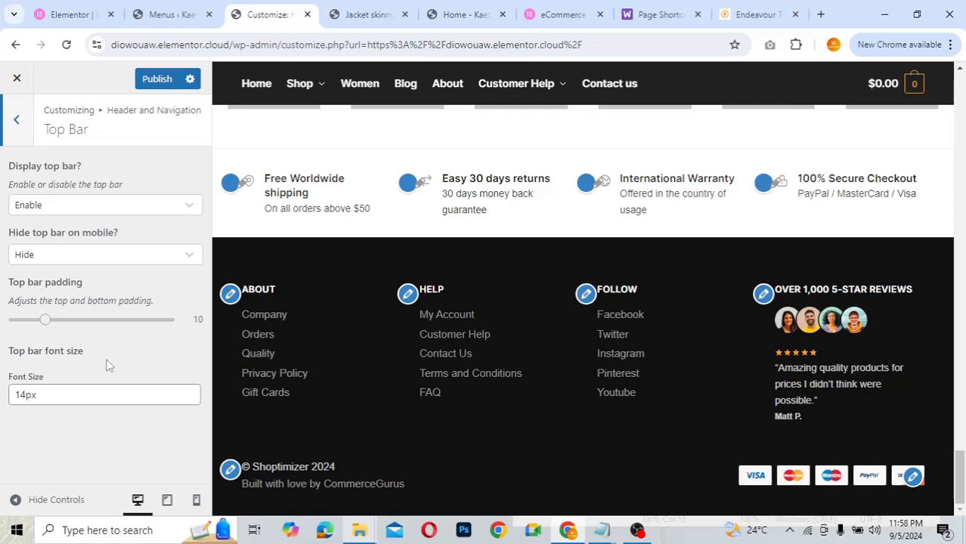
{"action": "scroll", "coordinate": [414, 239], "scroll_direction": "up", "scroll_amount": 5}
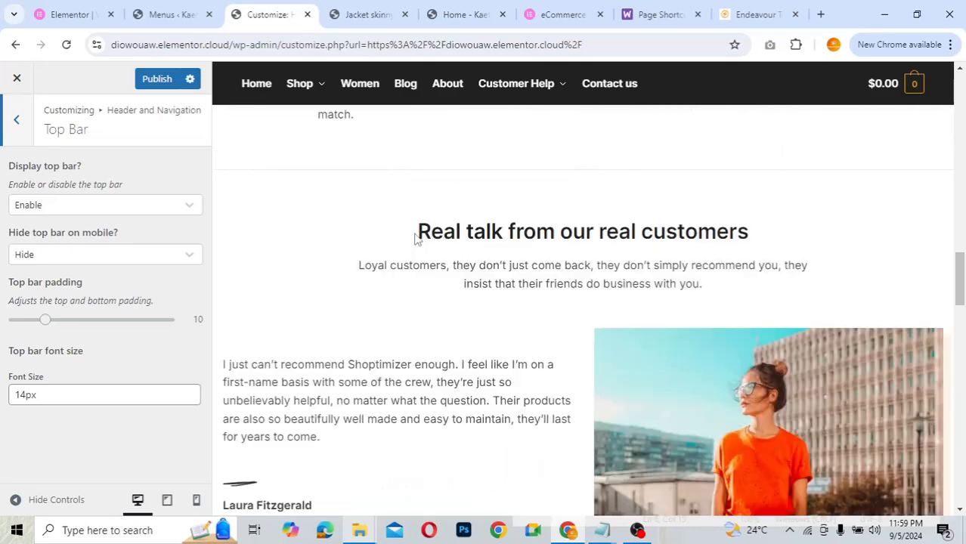
{"action": "scroll", "coordinate": [414, 239], "scroll_direction": "up", "scroll_amount": 10}
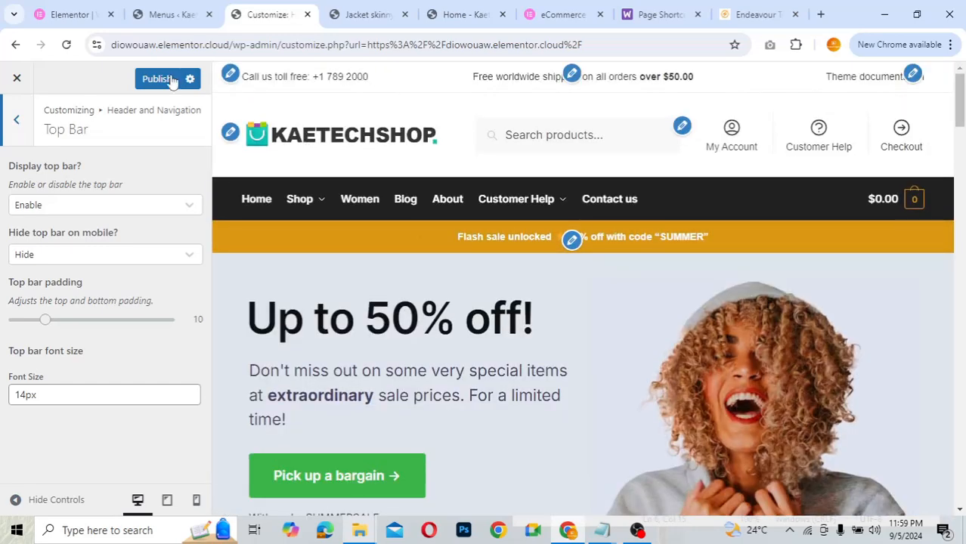
- Review the Header settings and return to the Header and Navigation list
{"action": "left_click", "coordinate": [19, 123]}
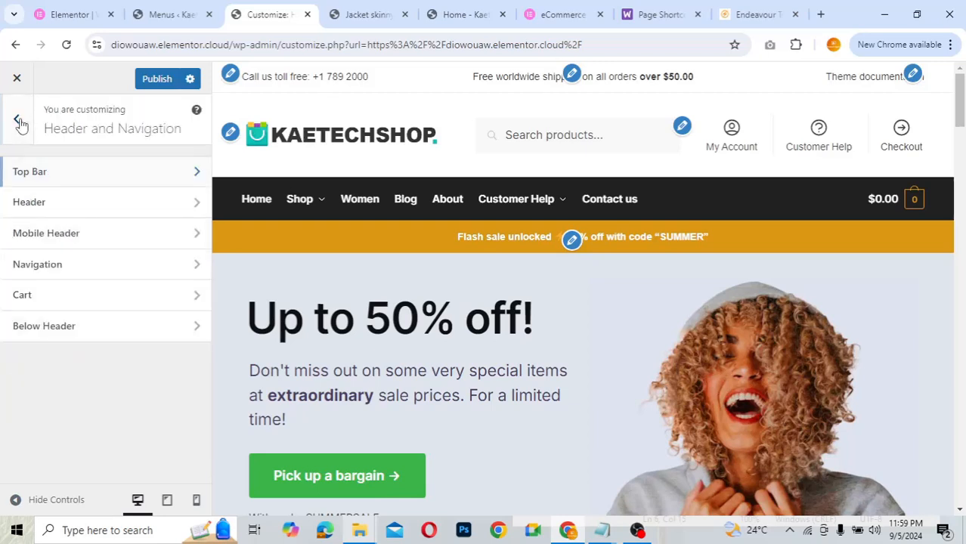
{"action": "left_click", "coordinate": [43, 211]}
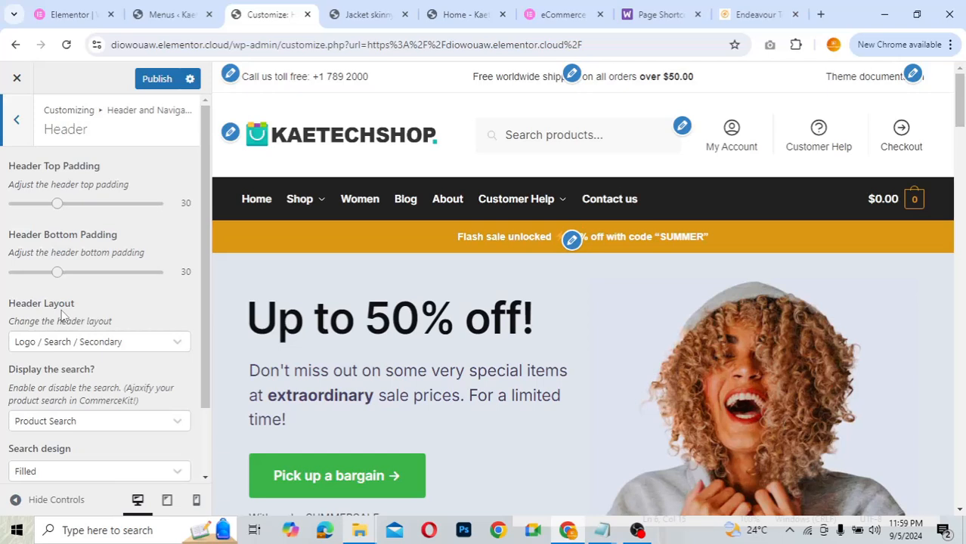
{"action": "scroll", "coordinate": [63, 314], "scroll_direction": "down", "scroll_amount": 1}
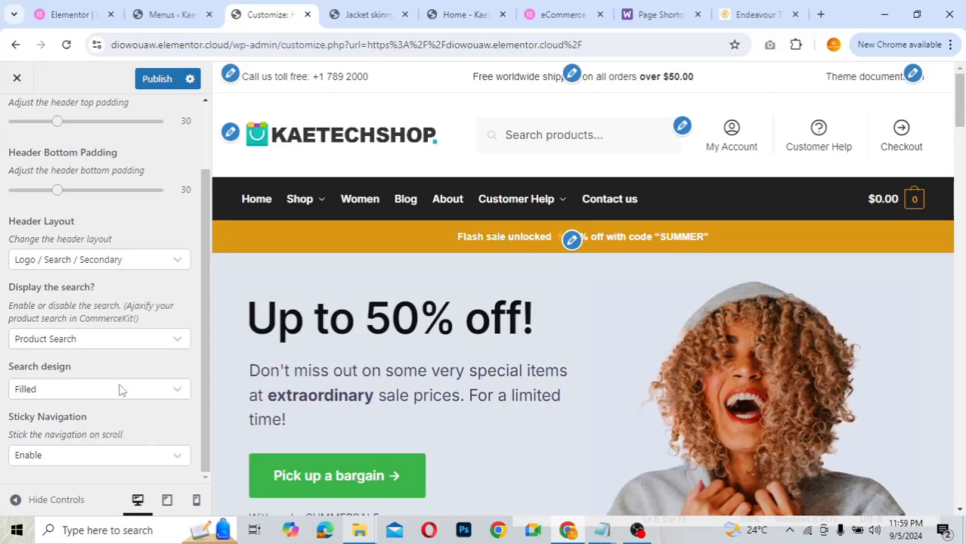
{"action": "scroll", "coordinate": [131, 264], "scroll_direction": "up", "scroll_amount": 3}
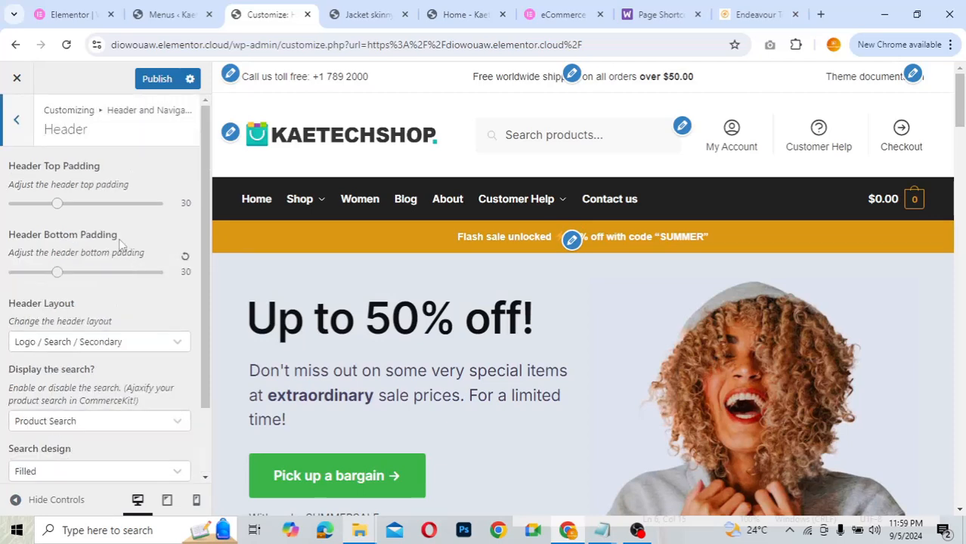
{"action": "left_click", "coordinate": [18, 119]}
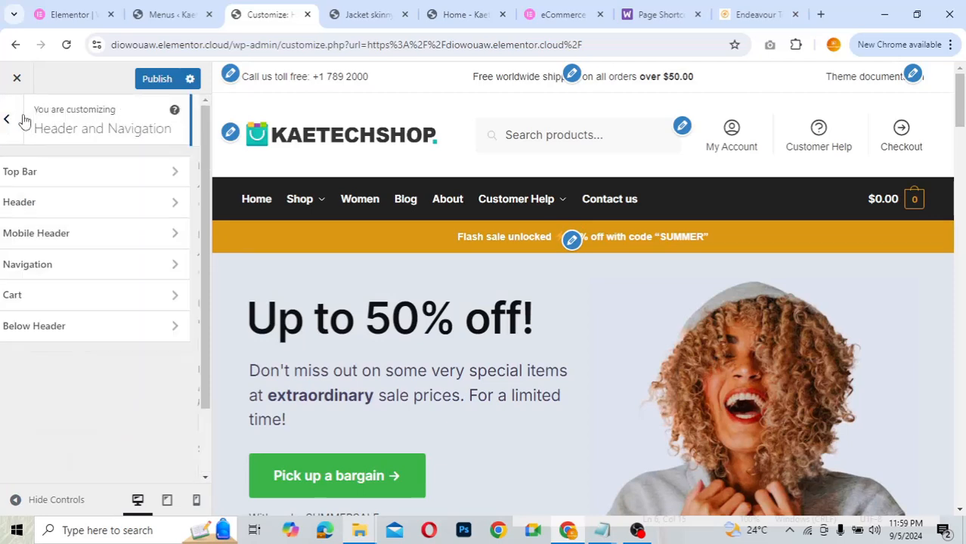
- Review Mobile Header and Navigation settings: height 60, hover intent and menu descriptions off
{"action": "left_click", "coordinate": [61, 234]}
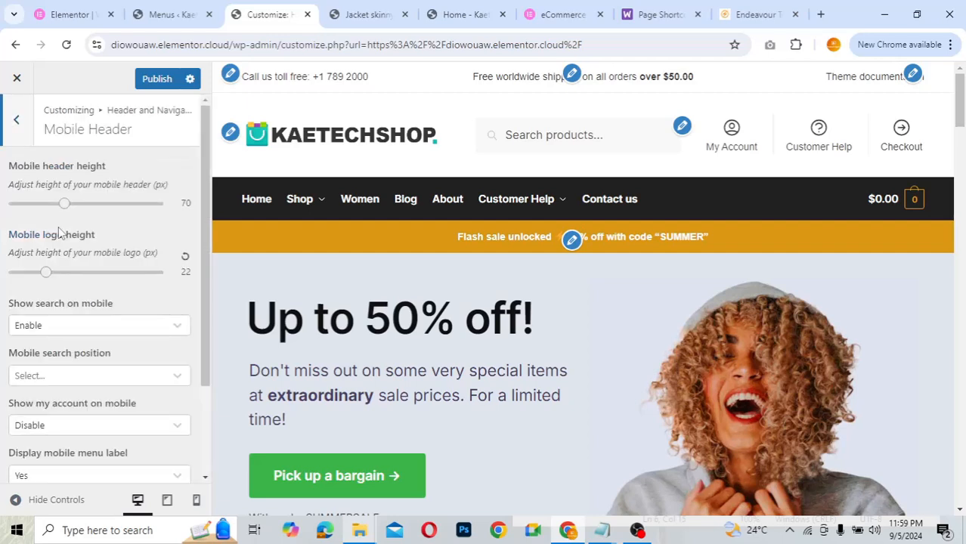
{"action": "scroll", "coordinate": [87, 370], "scroll_direction": "down", "scroll_amount": 2}
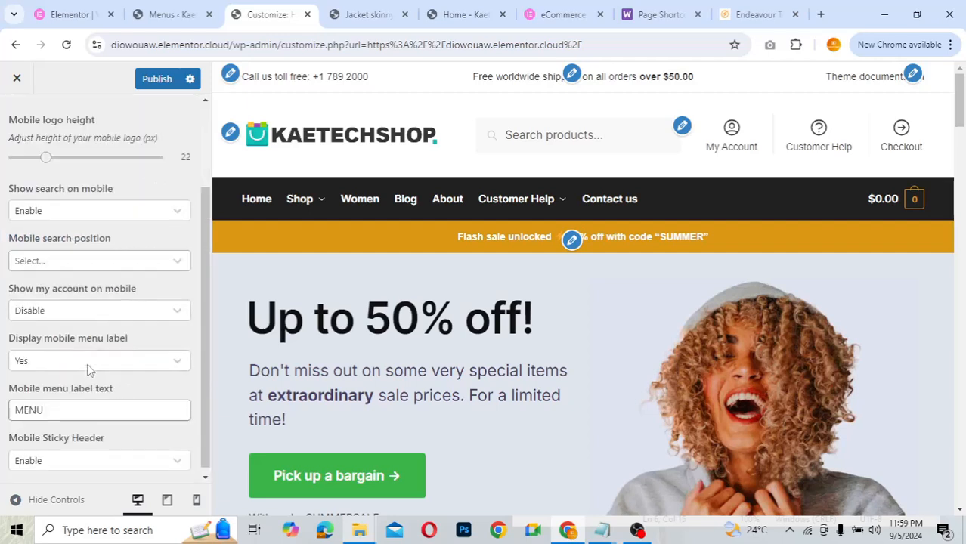
{"action": "scroll", "coordinate": [87, 369], "scroll_direction": "up", "scroll_amount": 2}
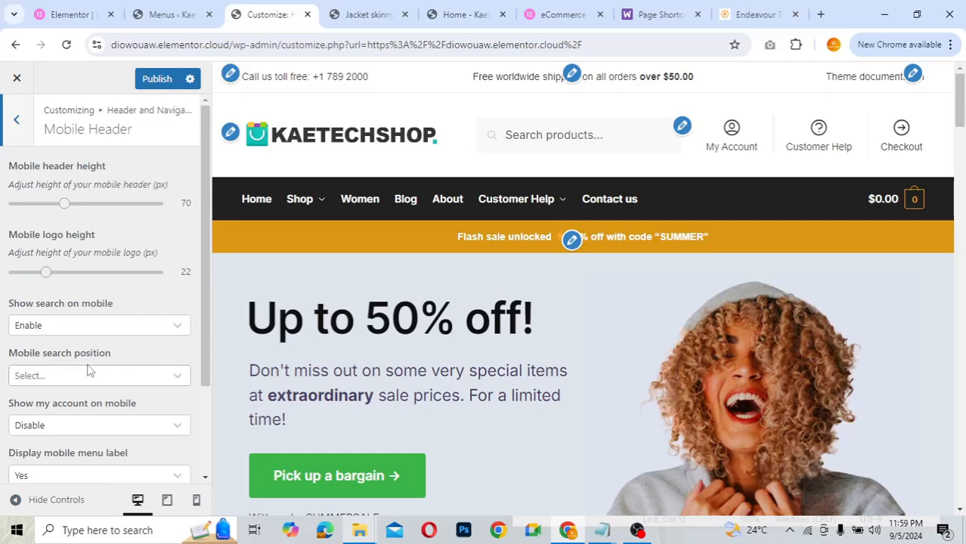
{"action": "left_click", "coordinate": [17, 126]}
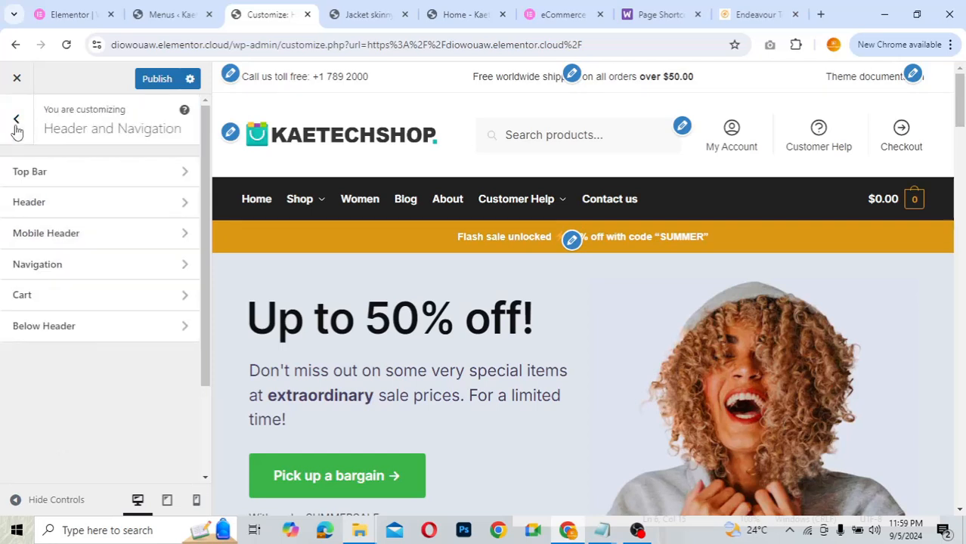
{"action": "left_click", "coordinate": [58, 264]}
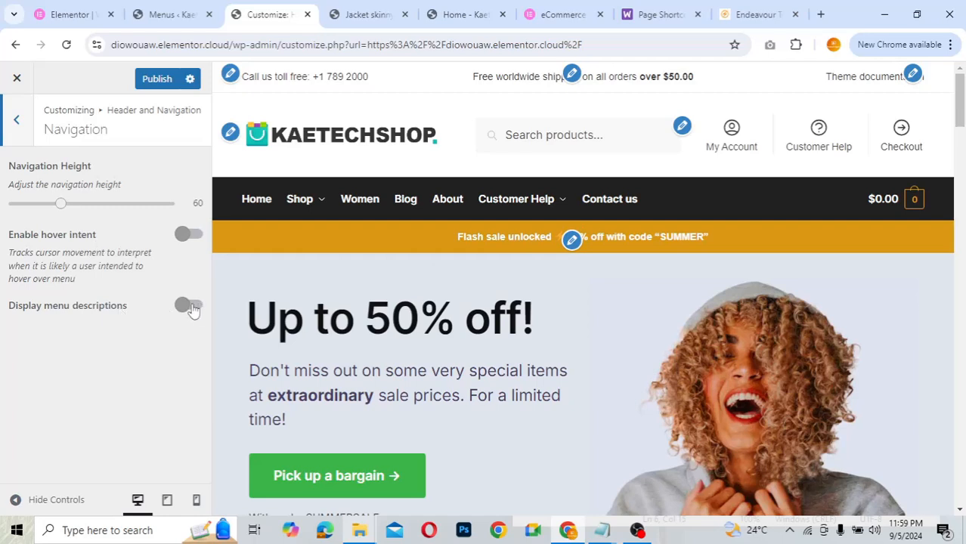
{"action": "left_click", "coordinate": [17, 119]}
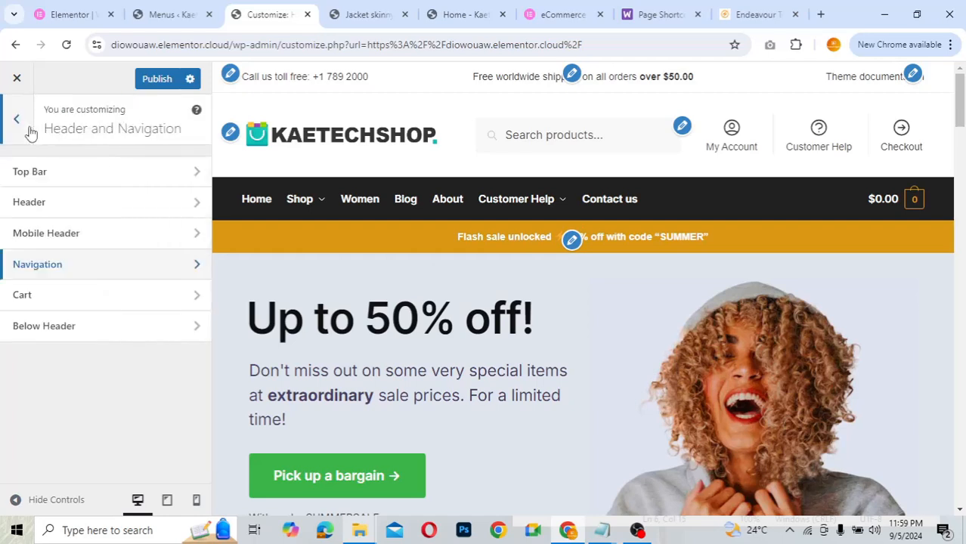
{"action": "left_click", "coordinate": [53, 269]}
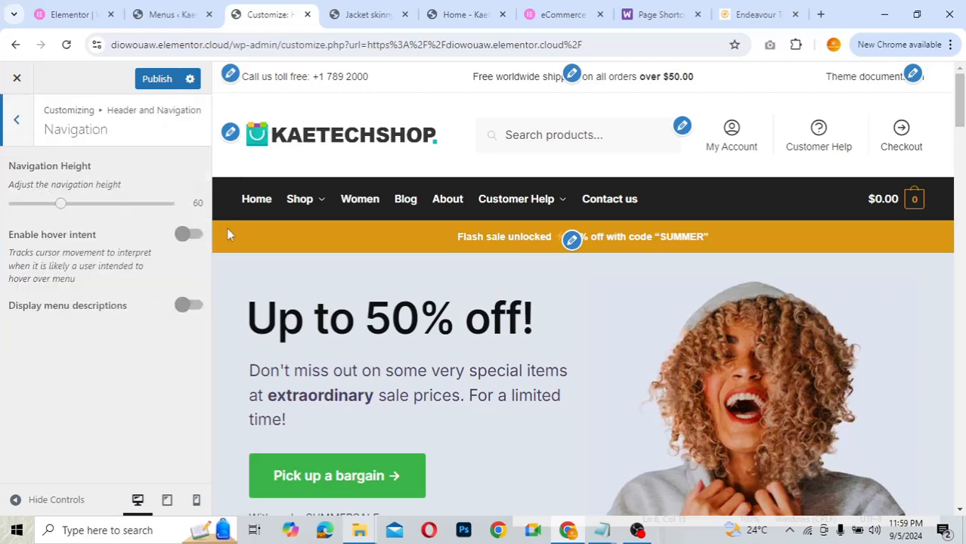
{"action": "left_click", "coordinate": [19, 121]}
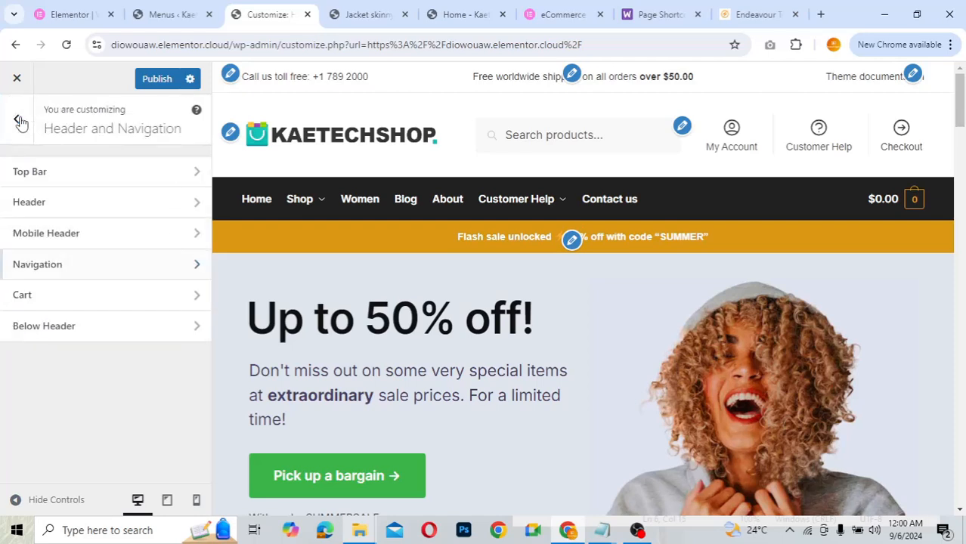
- Switch the cart icon to 'Cart icon', then back to Basket (Default)
{"action": "left_click", "coordinate": [43, 300]}
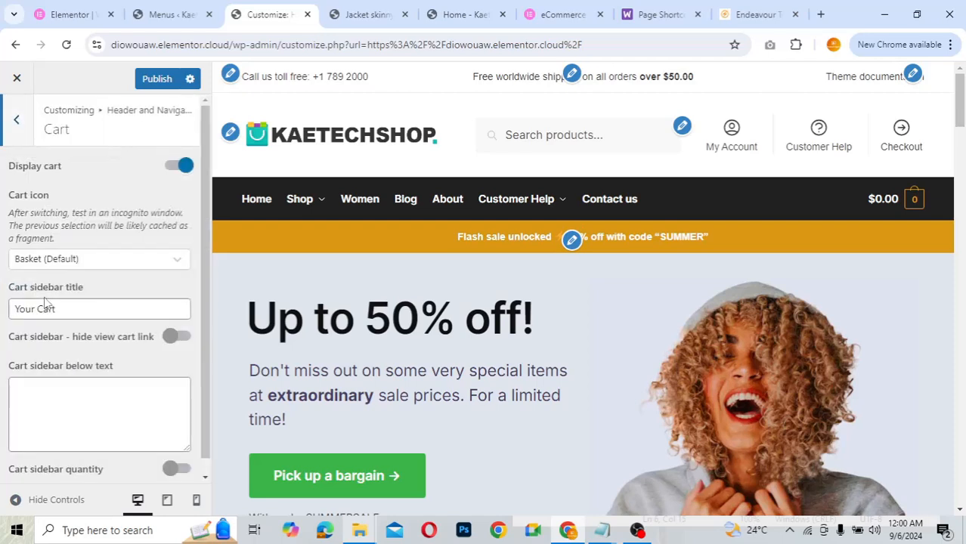
{"action": "left_click", "coordinate": [113, 261]}
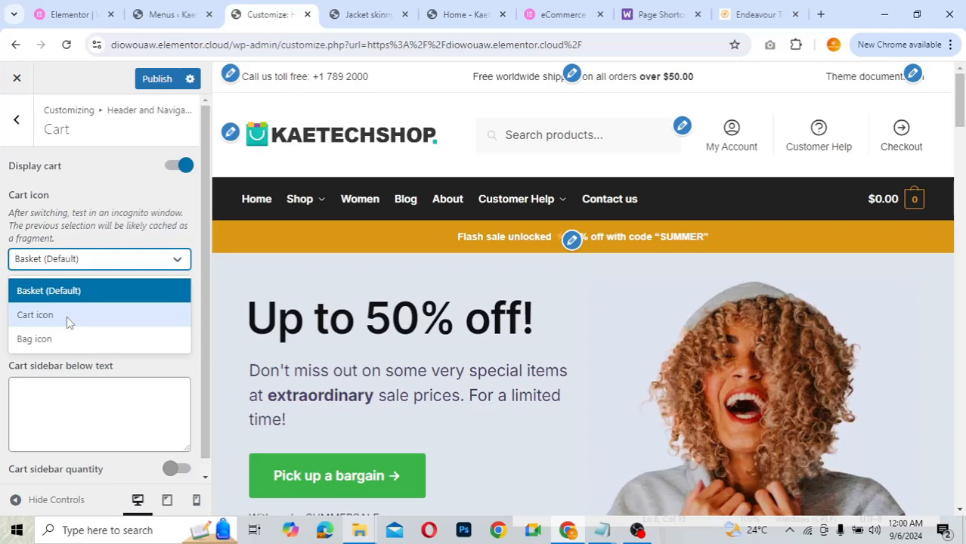
{"action": "left_click", "coordinate": [66, 316]}
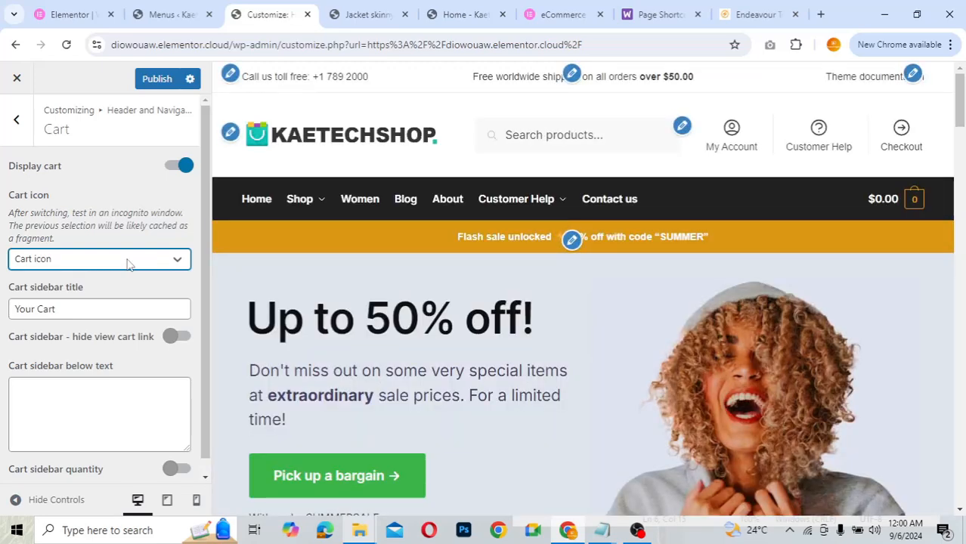
{"action": "left_click", "coordinate": [127, 261]}
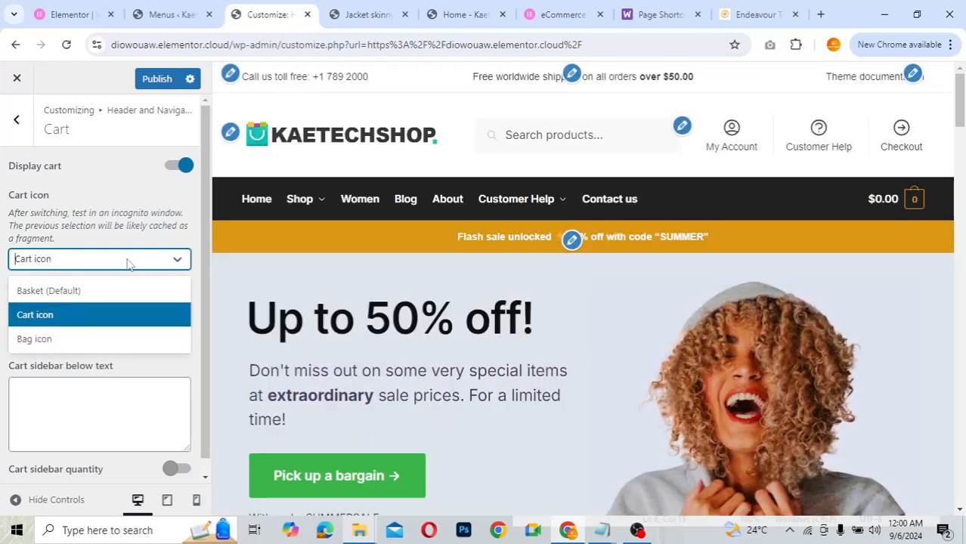
{"action": "left_click", "coordinate": [94, 293]}
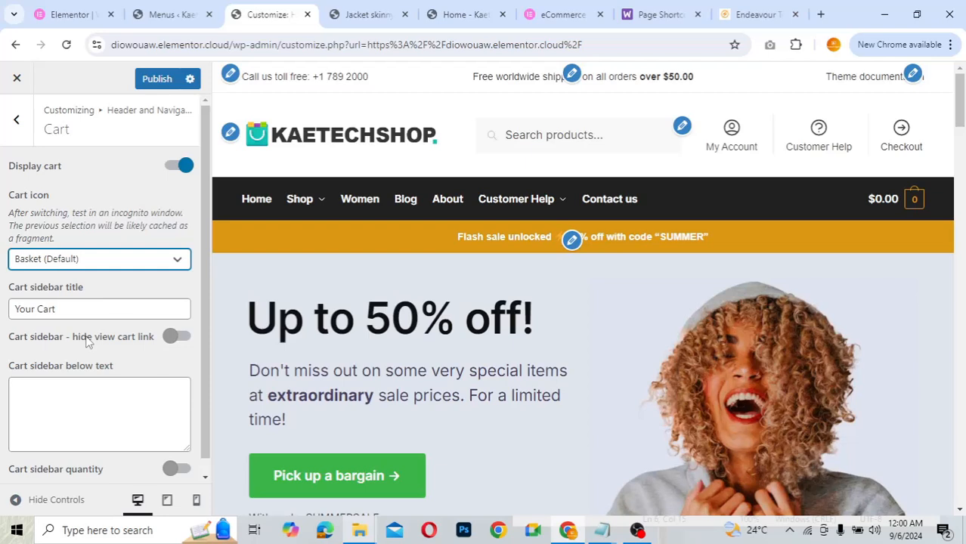
- Preview and close the header cart sidebar, then view Below Header (padding 12, 14px font)
{"action": "scroll", "coordinate": [85, 341], "scroll_direction": "down", "scroll_amount": 1}
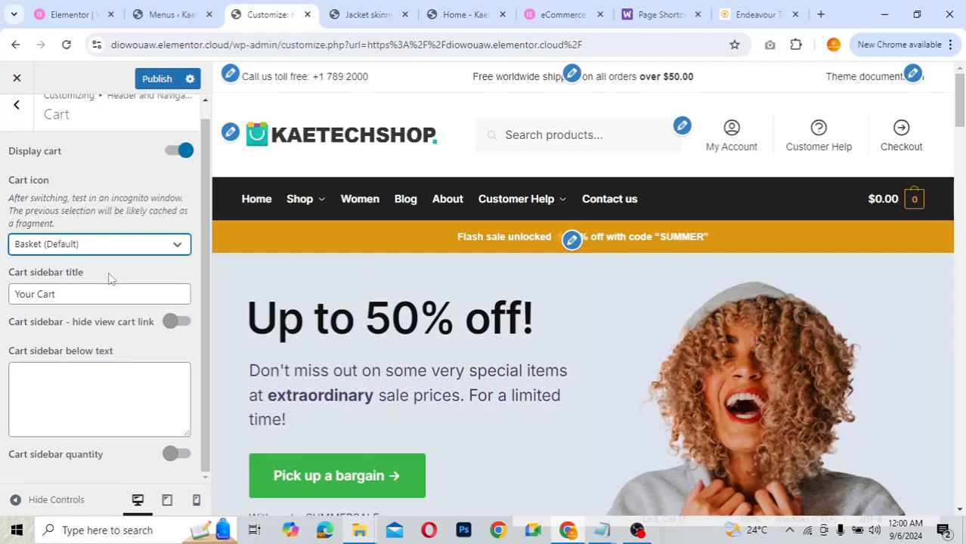
{"action": "scroll", "coordinate": [108, 278], "scroll_direction": "up", "scroll_amount": 1}
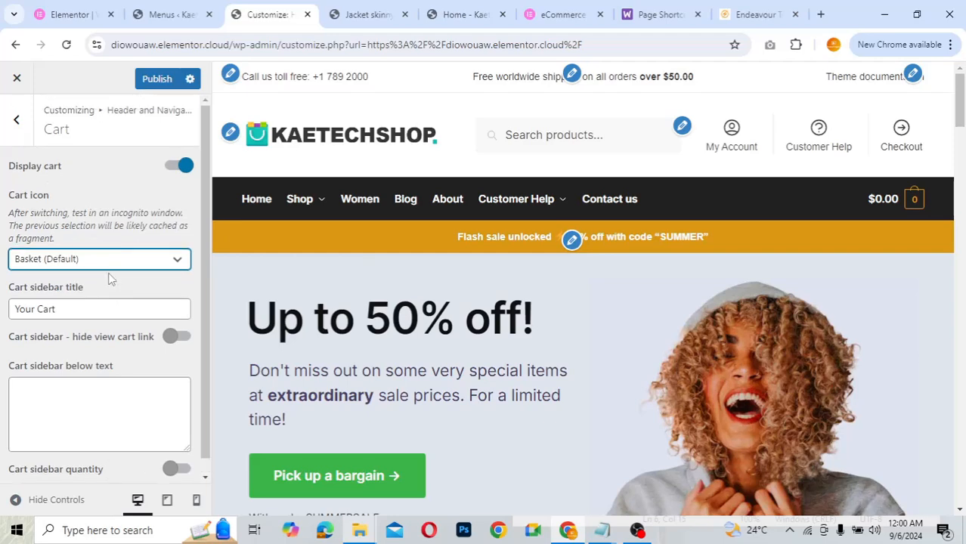
{"action": "left_click", "coordinate": [916, 198]}
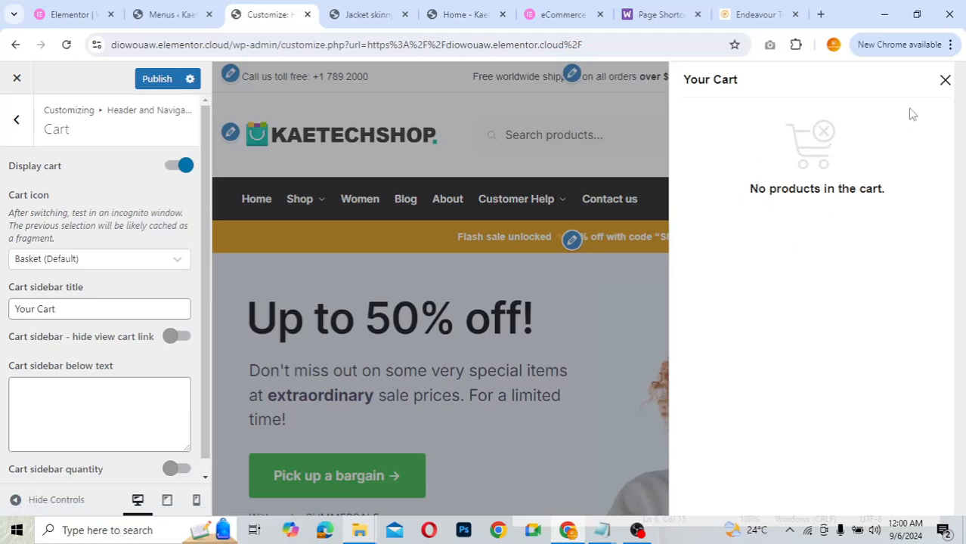
{"action": "left_click", "coordinate": [945, 80]}
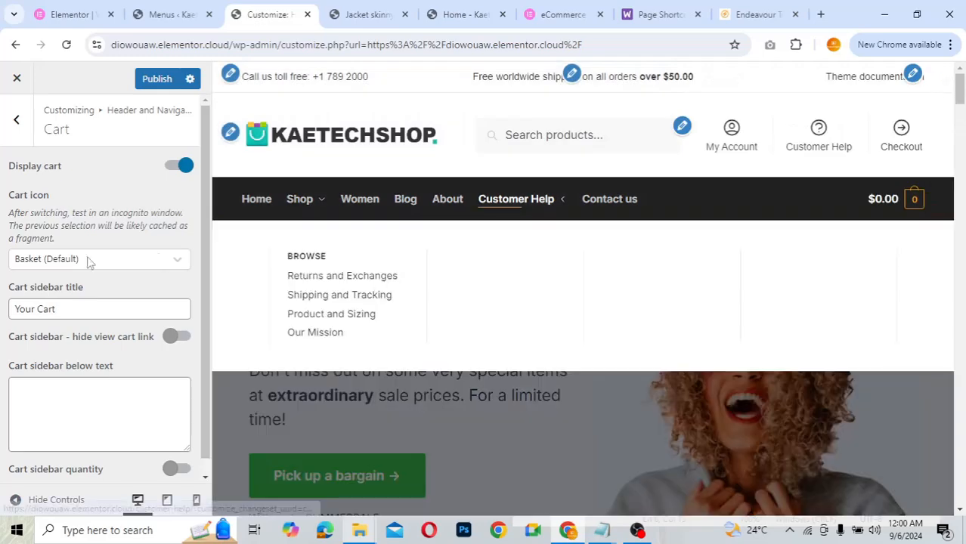
{"action": "left_click", "coordinate": [22, 129]}
{"action": "left_click", "coordinate": [51, 334]}
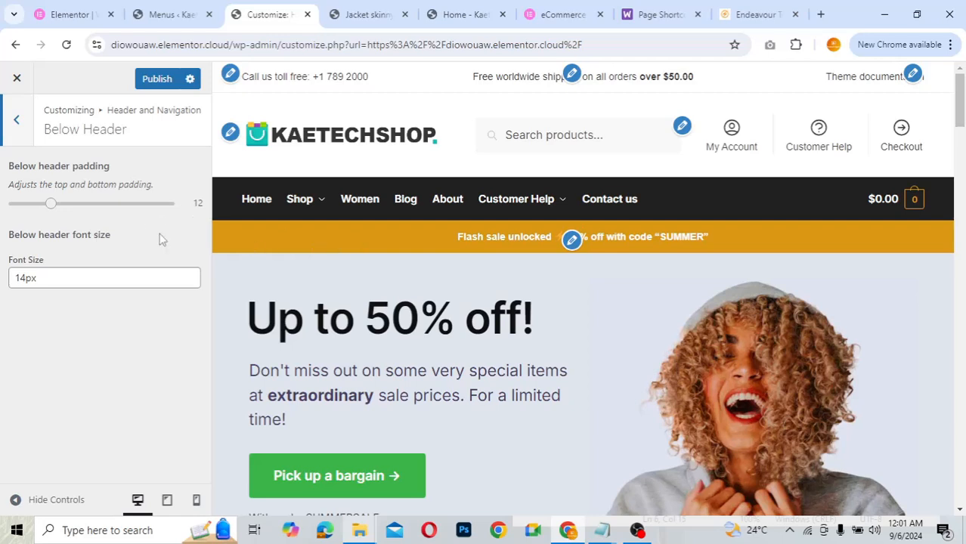
- Leave Below Header for the main Customizer menu and look through the Typography settings
{"action": "left_click", "coordinate": [21, 128]}
{"action": "left_click", "coordinate": [20, 128]}
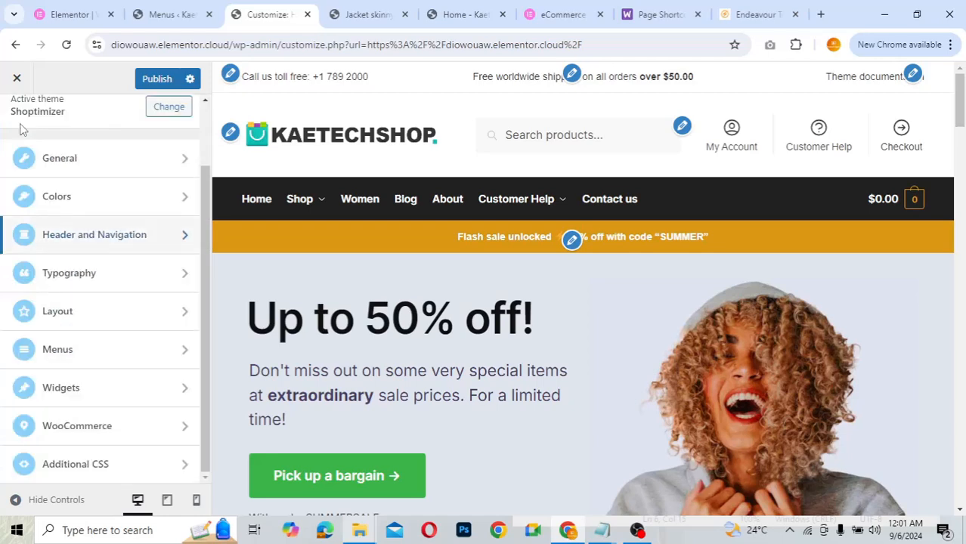
{"action": "left_click", "coordinate": [116, 286]}
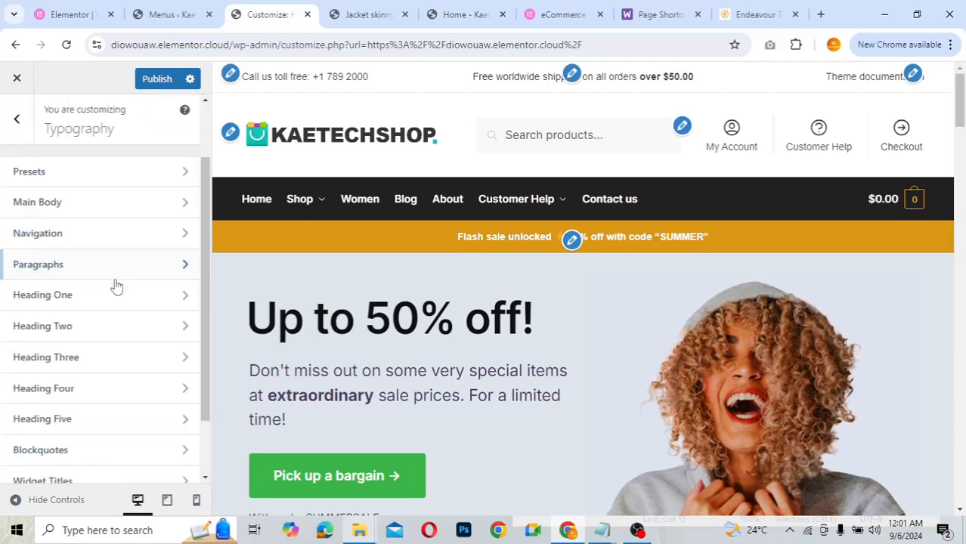
{"action": "scroll", "coordinate": [115, 286], "scroll_direction": "down", "scroll_amount": 1}
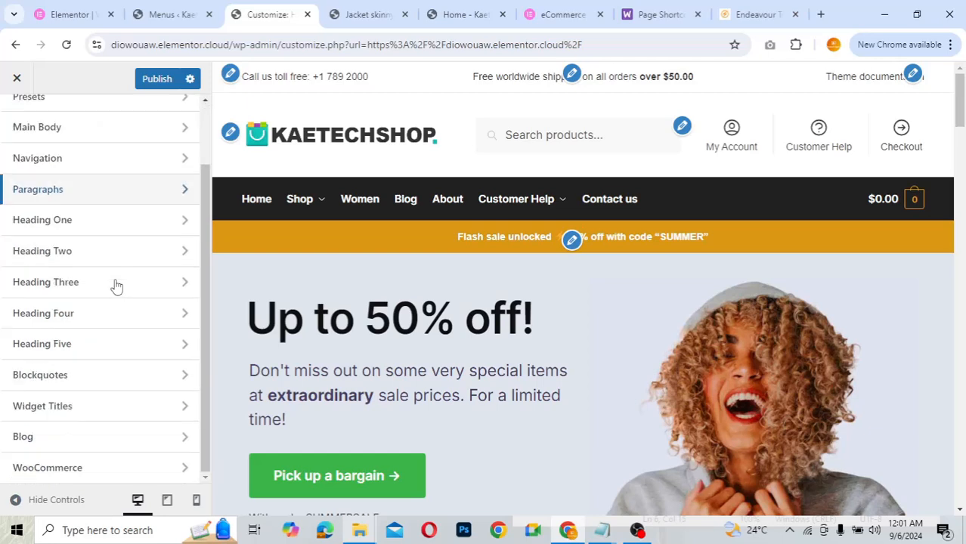
{"action": "scroll", "coordinate": [115, 285], "scroll_direction": "up", "scroll_amount": 1}
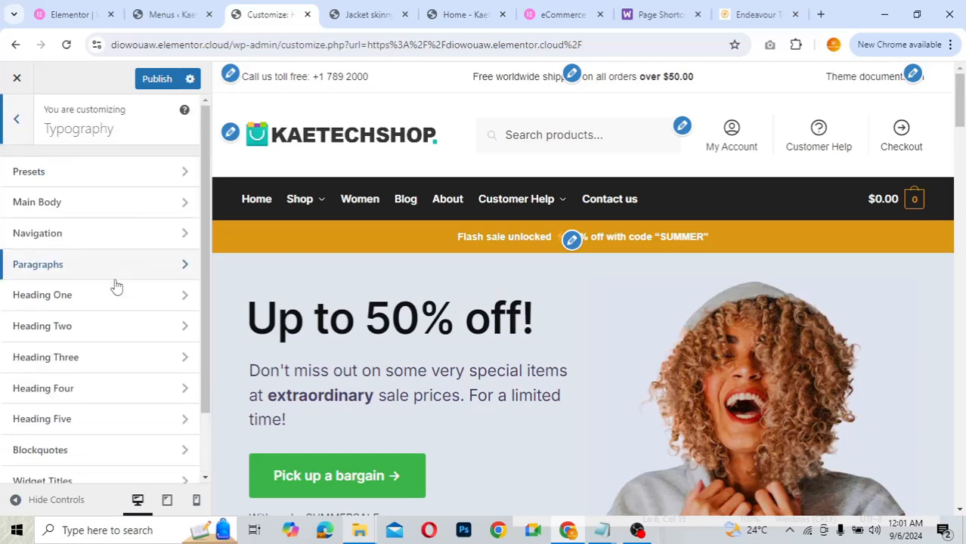
{"action": "scroll", "coordinate": [114, 285], "scroll_direction": "down", "scroll_amount": 1}
{"action": "scroll", "coordinate": [114, 285], "scroll_direction": "up", "scroll_amount": 1}
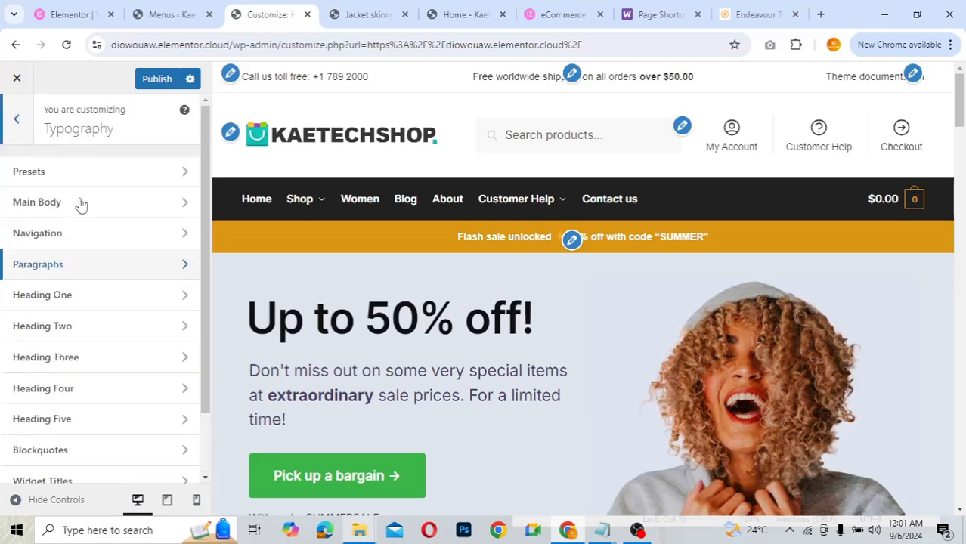
{"action": "left_click", "coordinate": [25, 123]}
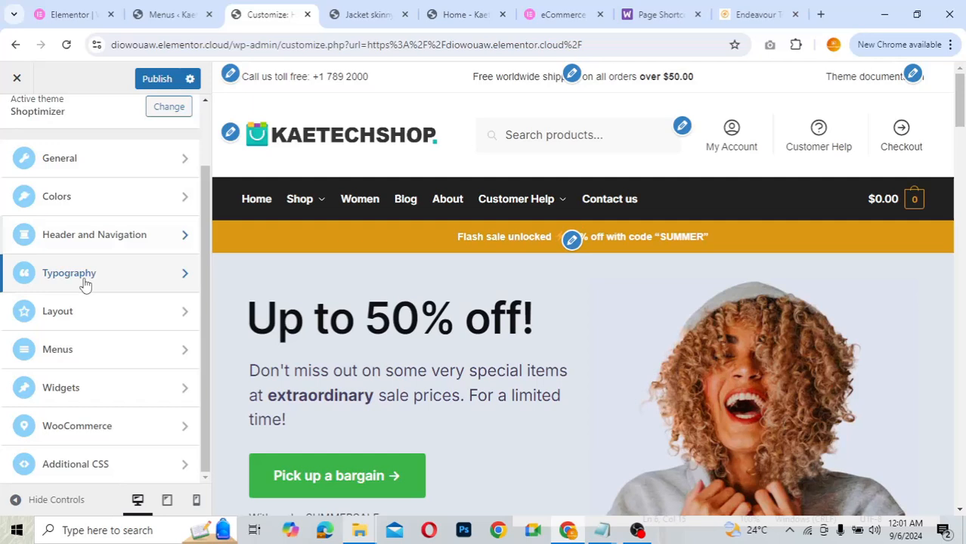
- Review Layout's general and sidebar/content width settings without changing anything
{"action": "left_click", "coordinate": [101, 321]}
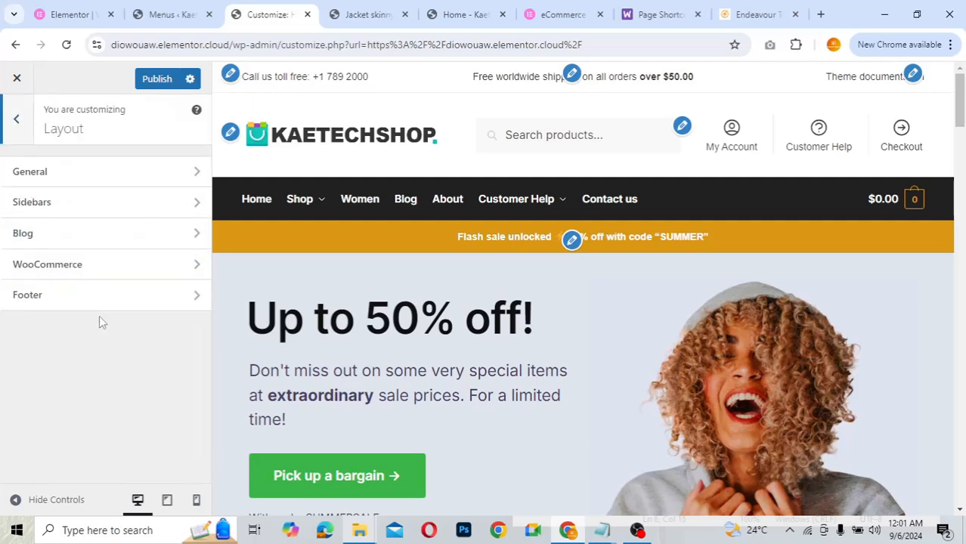
{"action": "left_click", "coordinate": [100, 185]}
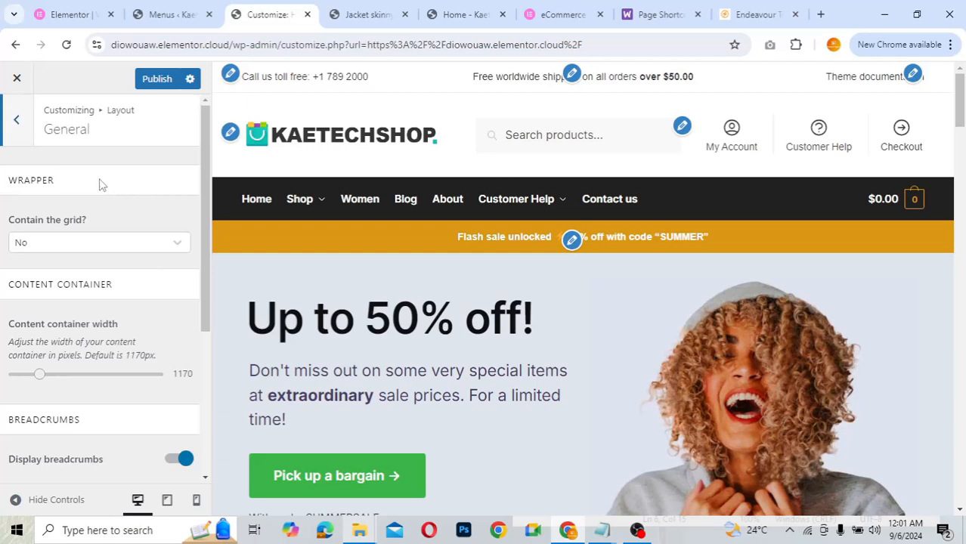
{"action": "left_click", "coordinate": [19, 123]}
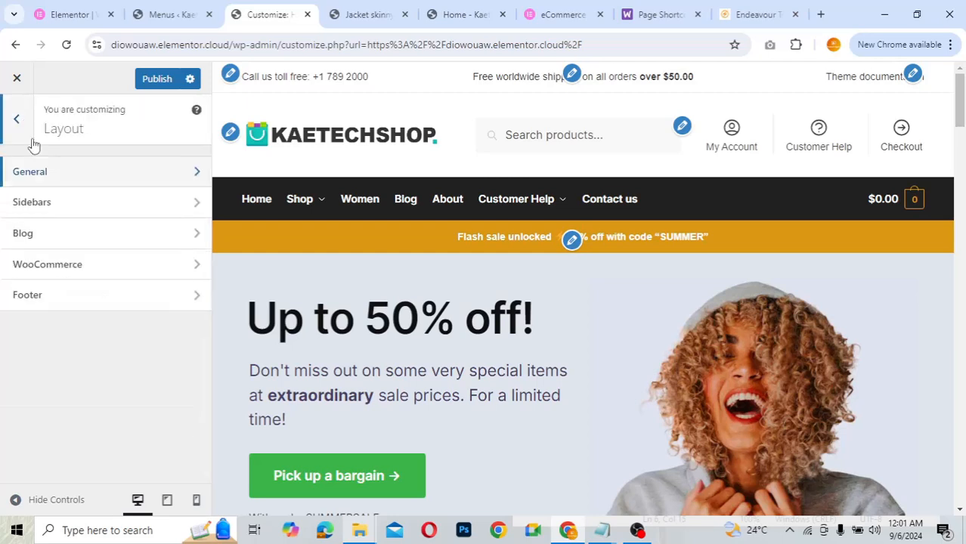
{"action": "left_click", "coordinate": [76, 216]}
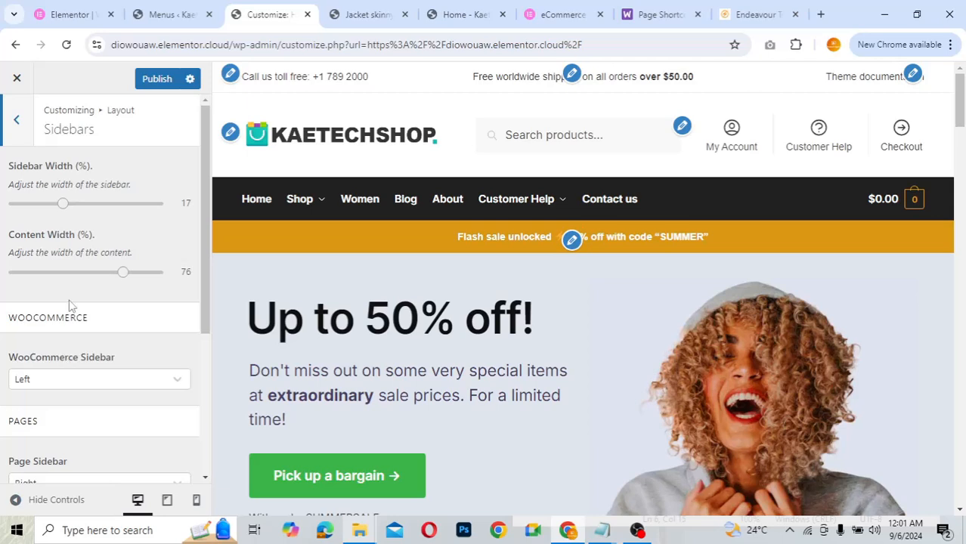
{"action": "scroll", "coordinate": [69, 304], "scroll_direction": "down", "scroll_amount": 3}
{"action": "scroll", "coordinate": [68, 303], "scroll_direction": "up", "scroll_amount": 3}
{"action": "left_click", "coordinate": [19, 121]}
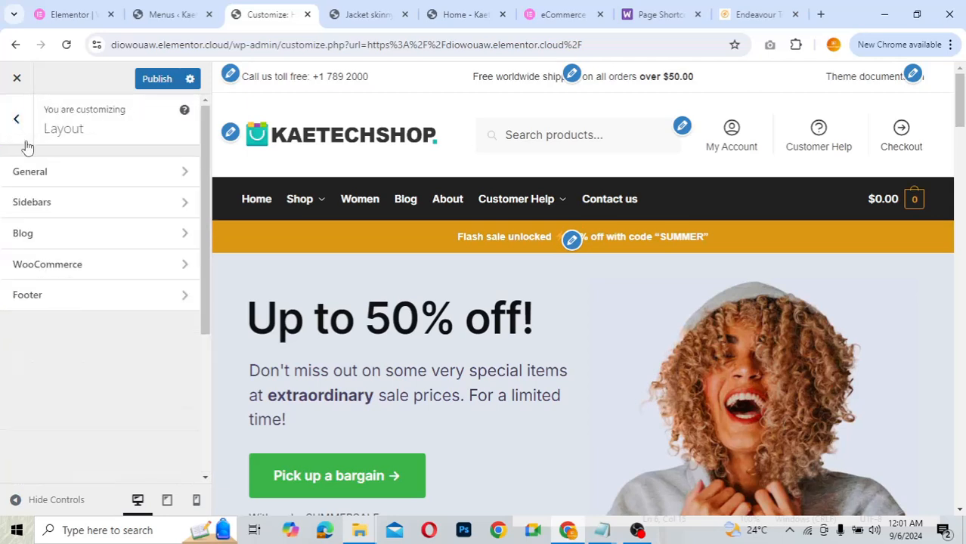
- Check the Blog, WooCommerce and Footer layout panels, with footer options left on Show
{"action": "left_click", "coordinate": [51, 245]}
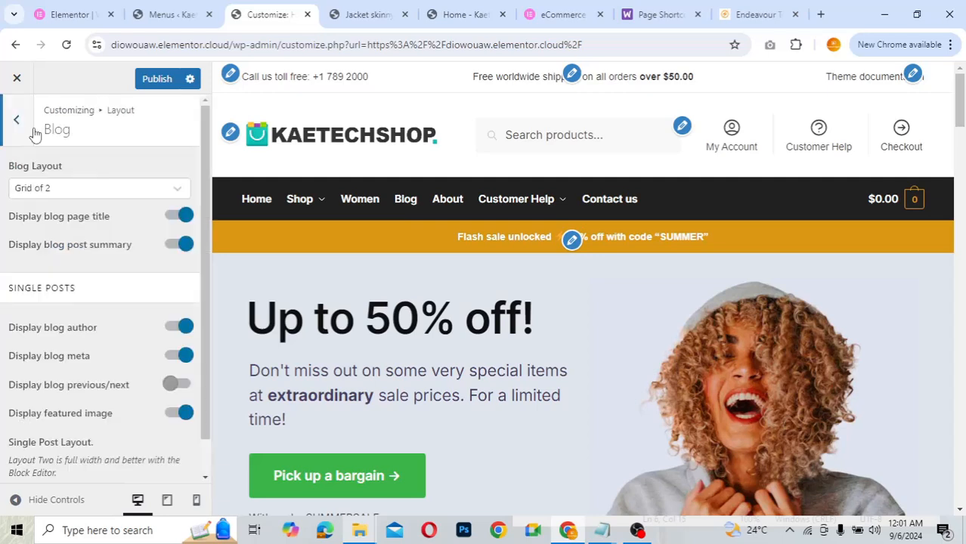
{"action": "left_click", "coordinate": [18, 111]}
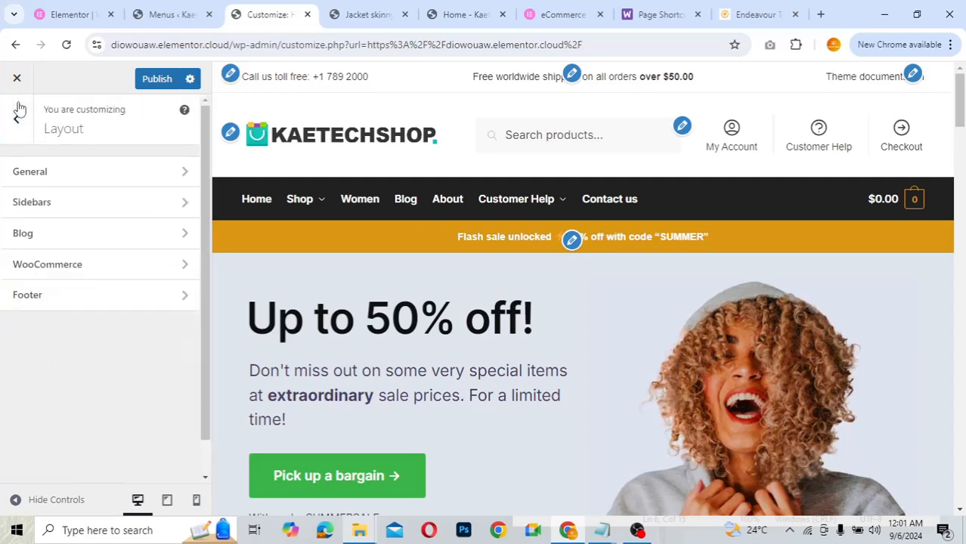
{"action": "left_click", "coordinate": [53, 263]}
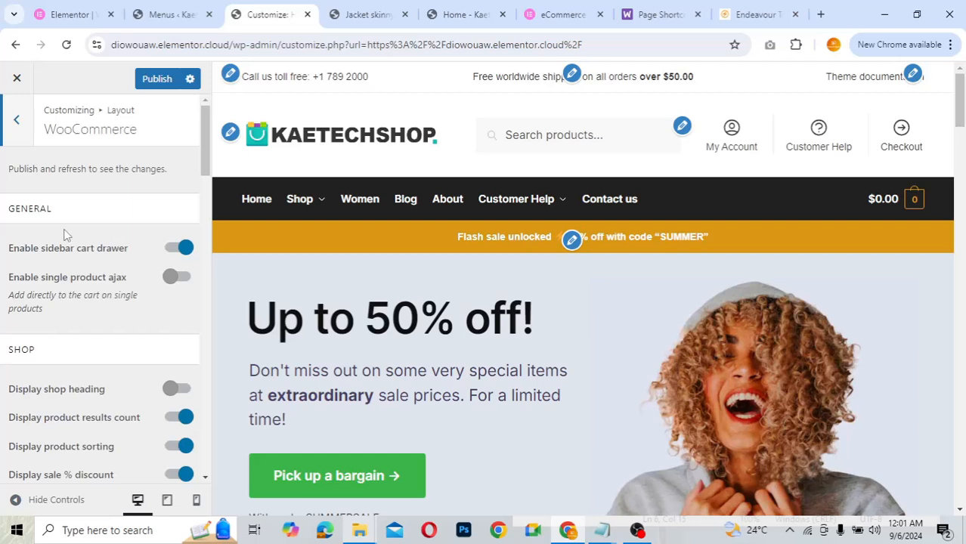
{"action": "left_click", "coordinate": [27, 131]}
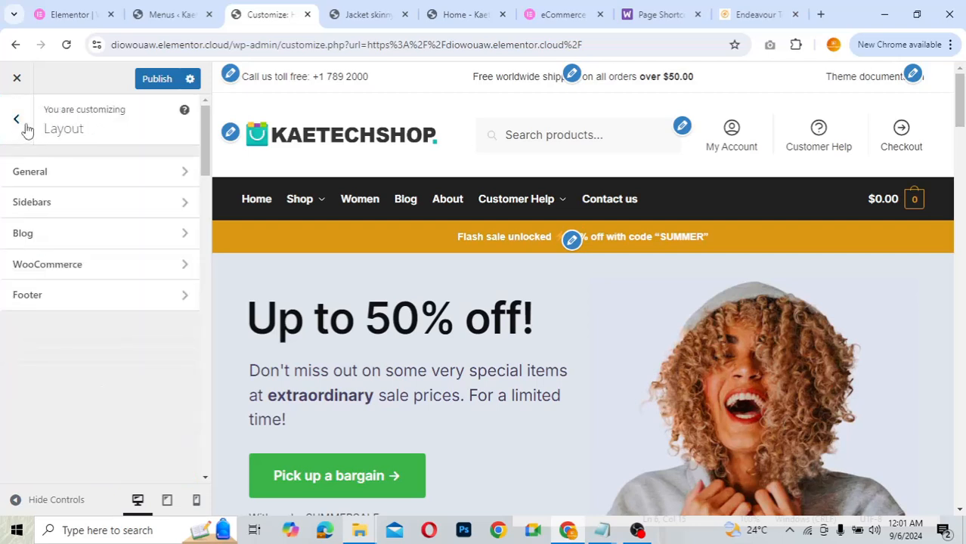
{"action": "left_click", "coordinate": [34, 301]}
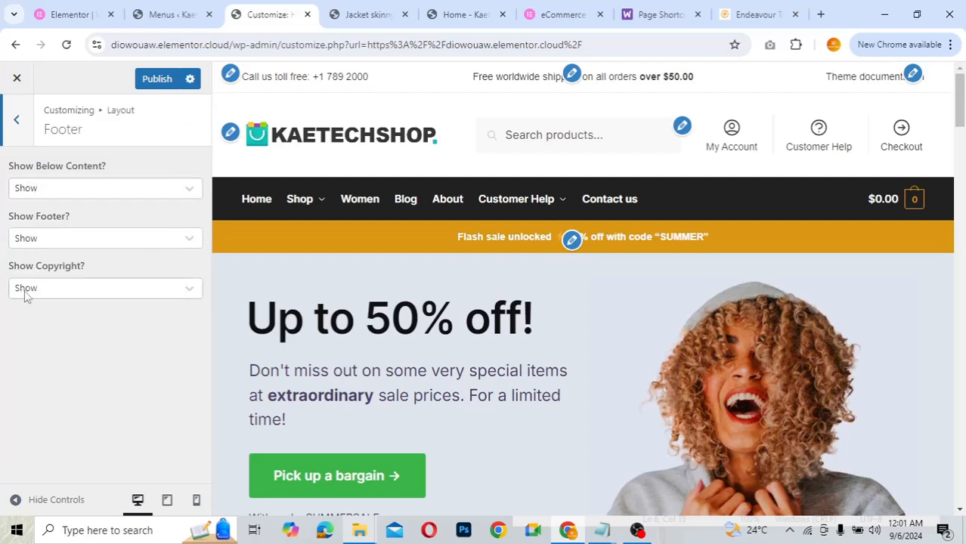
{"action": "left_click", "coordinate": [18, 121]}
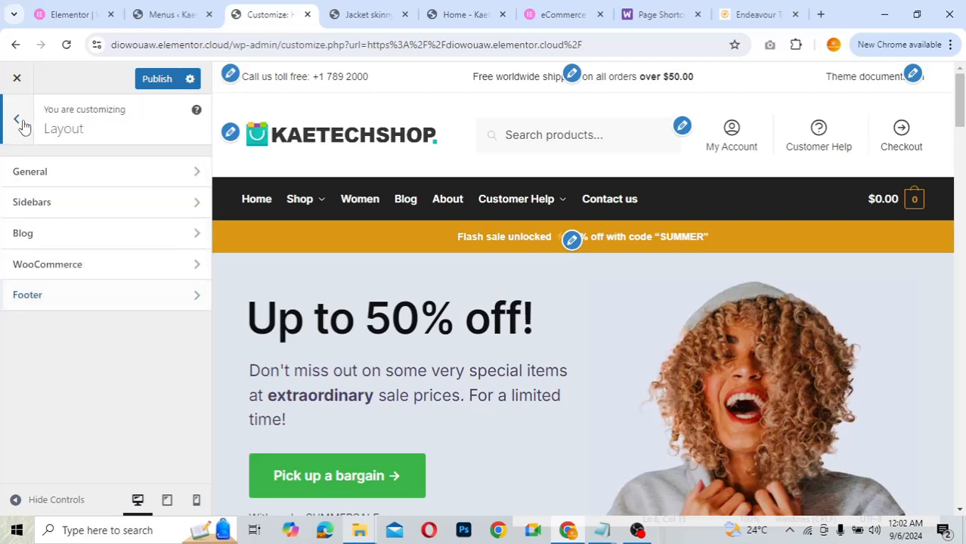
{"action": "left_click", "coordinate": [20, 122]}
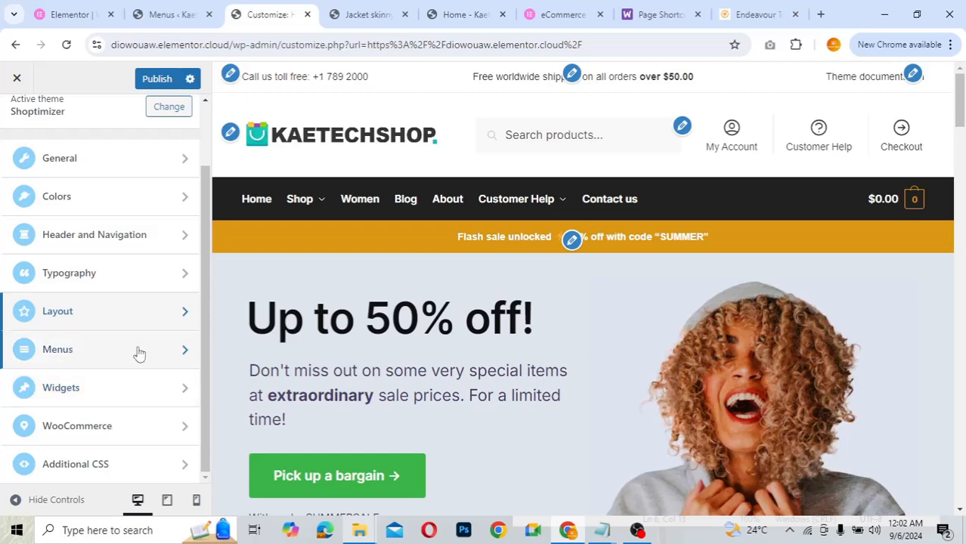
- In the Below Header Text widget, change the 25% off promo code from SUMMER to WINTER
{"action": "left_click", "coordinate": [105, 393]}
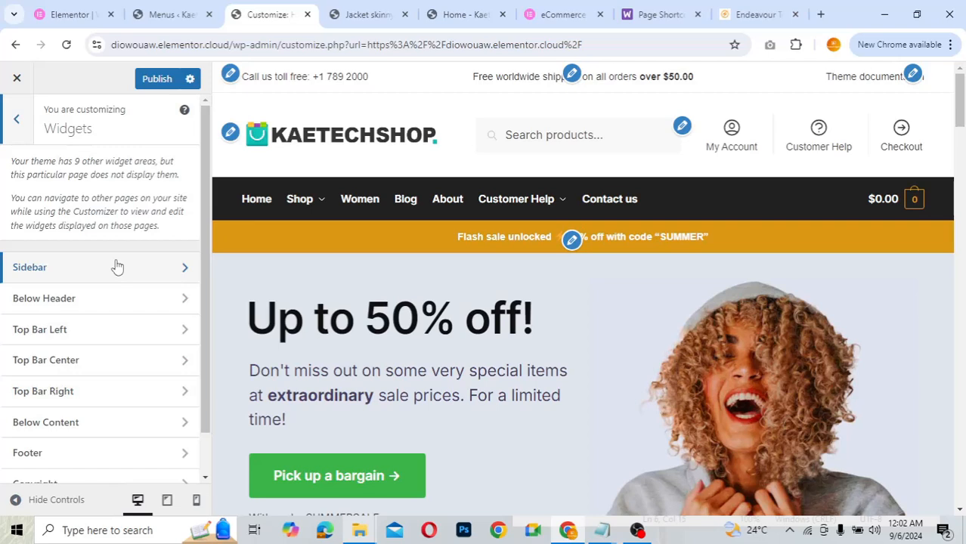
{"action": "scroll", "coordinate": [115, 265], "scroll_direction": "down", "scroll_amount": 1}
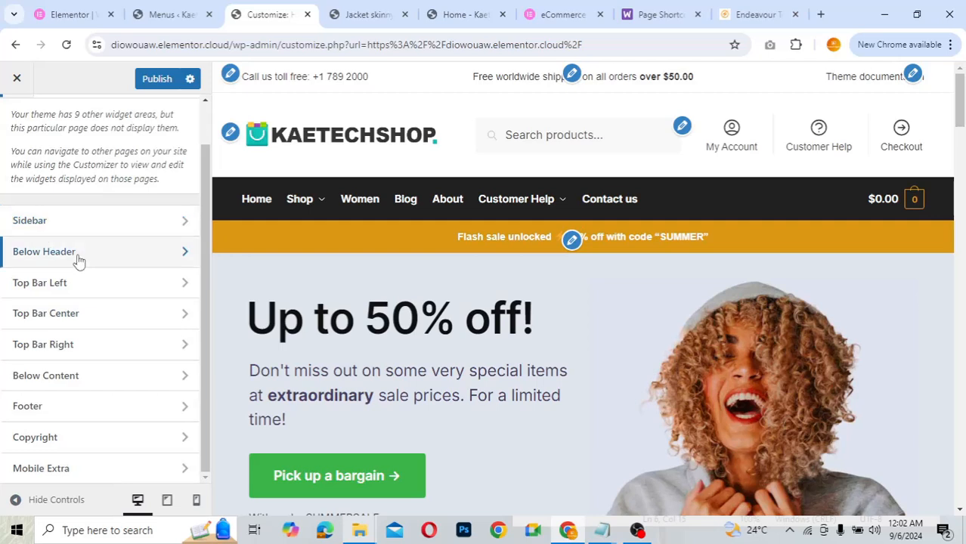
{"action": "left_click", "coordinate": [149, 252]}
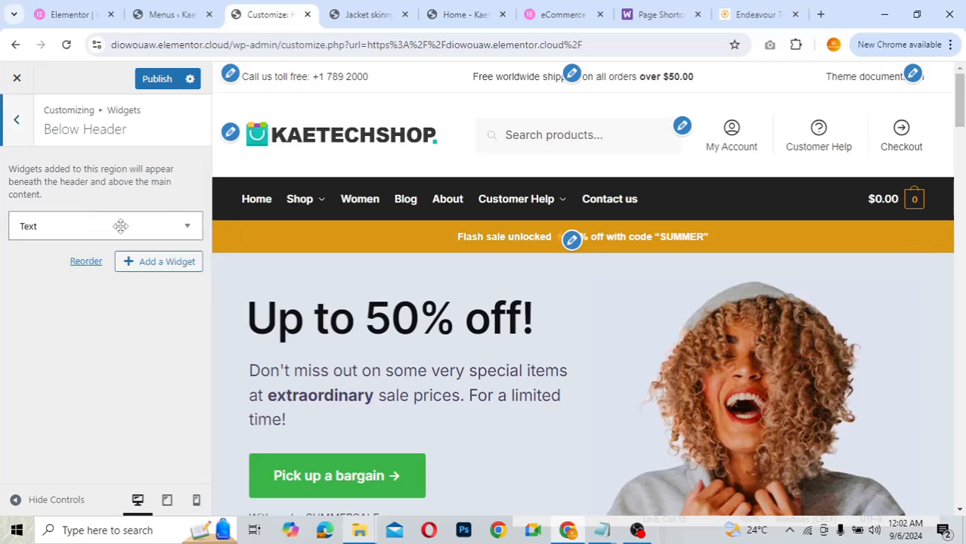
{"action": "left_click", "coordinate": [121, 226]}
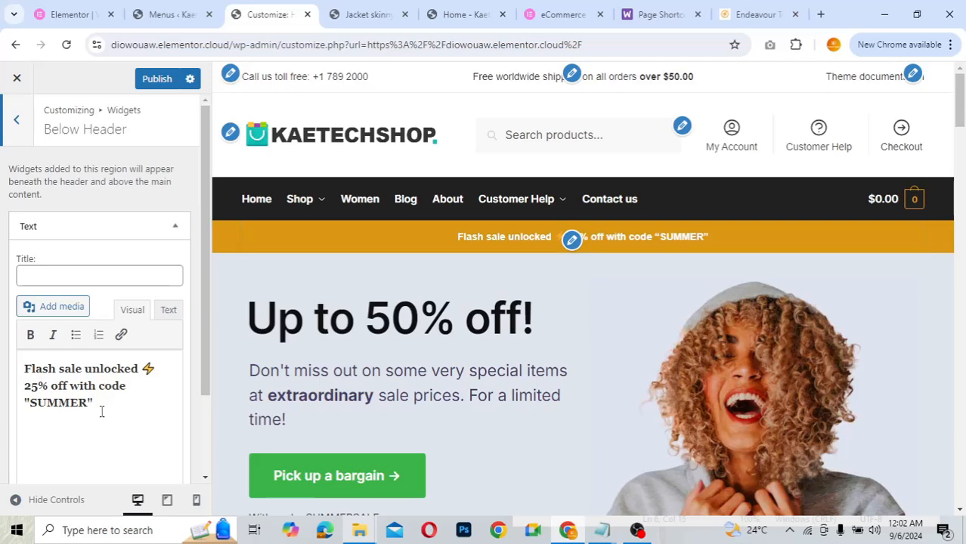
{"action": "left_click_drag", "start_coordinate": [101, 412], "coordinate": [18, 356]}
{"action": "key", "text": "ctrl+c"}
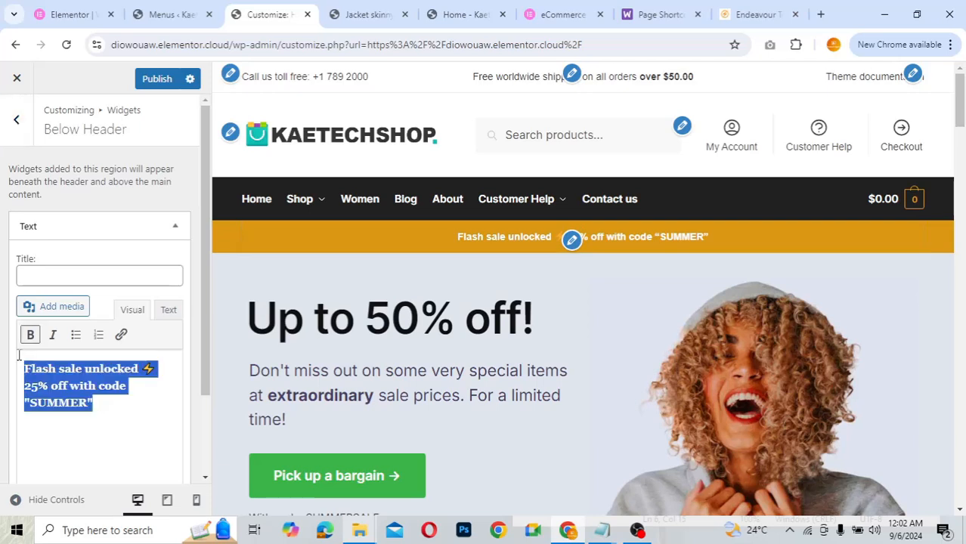
{"action": "key", "text": "BackSpace"}
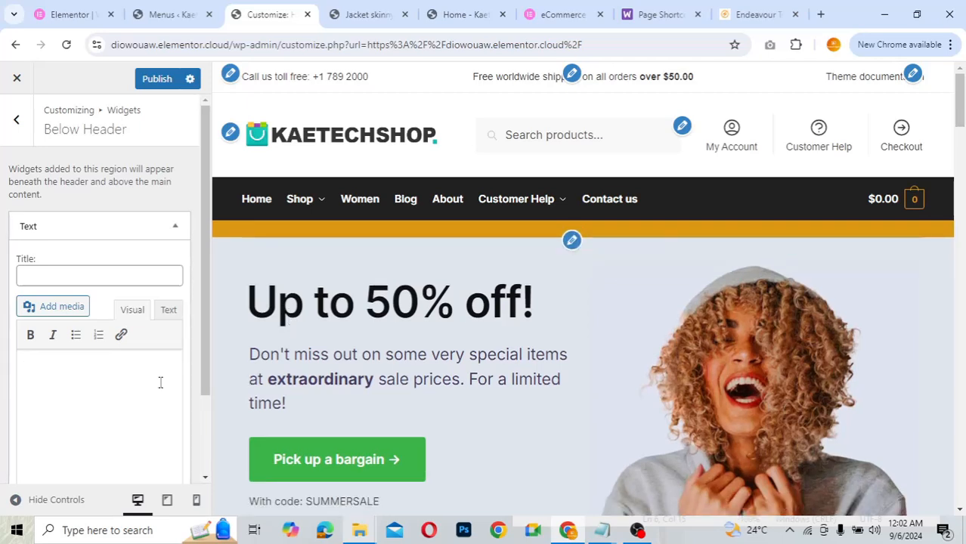
{"action": "key", "text": "ctrl+v"}
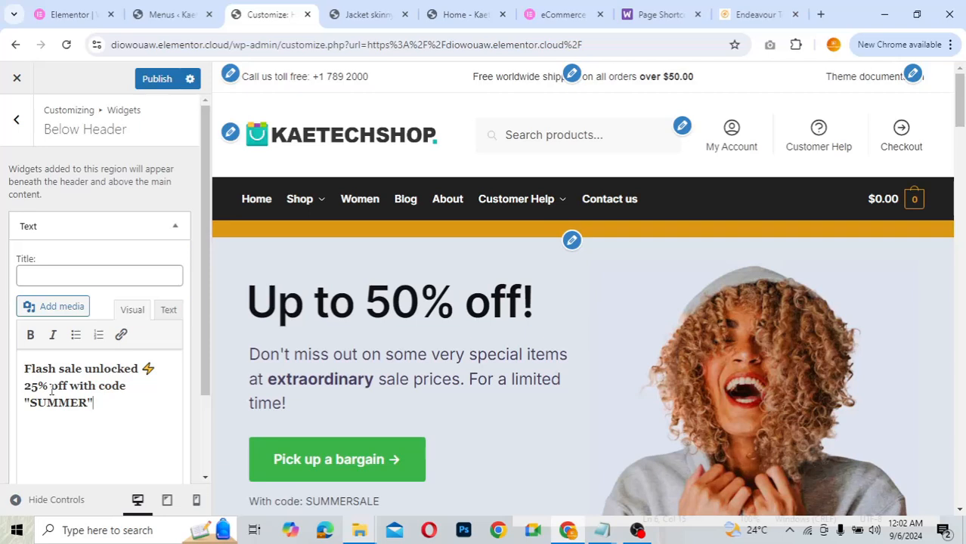
{"action": "left_click", "coordinate": [88, 402]}
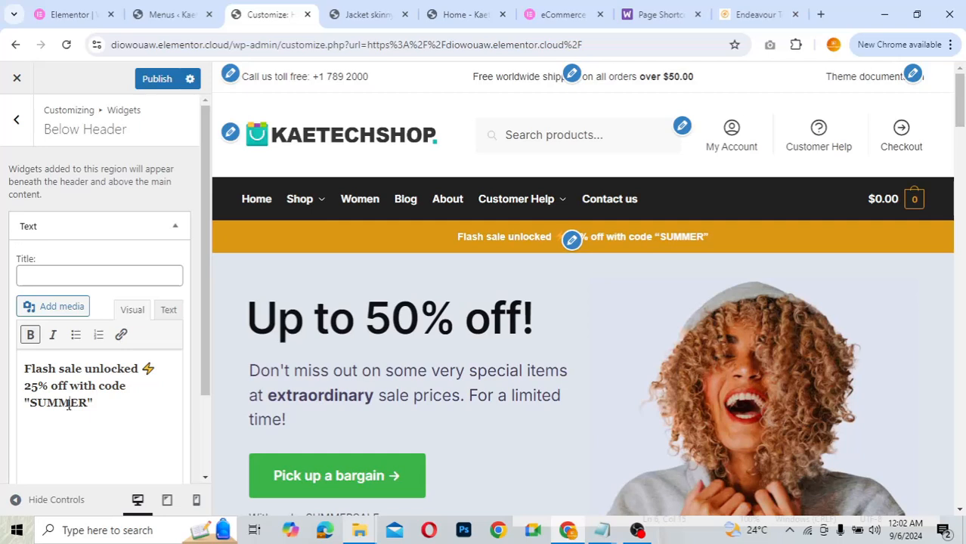
{"action": "key", "text": "BackSpace"}
{"action": "key", "text": "BackSpace"}
{"action": "key", "text": "BackSpace"}
{"action": "key", "text": "BackSpace"}
{"action": "type", "text": "WINT"}
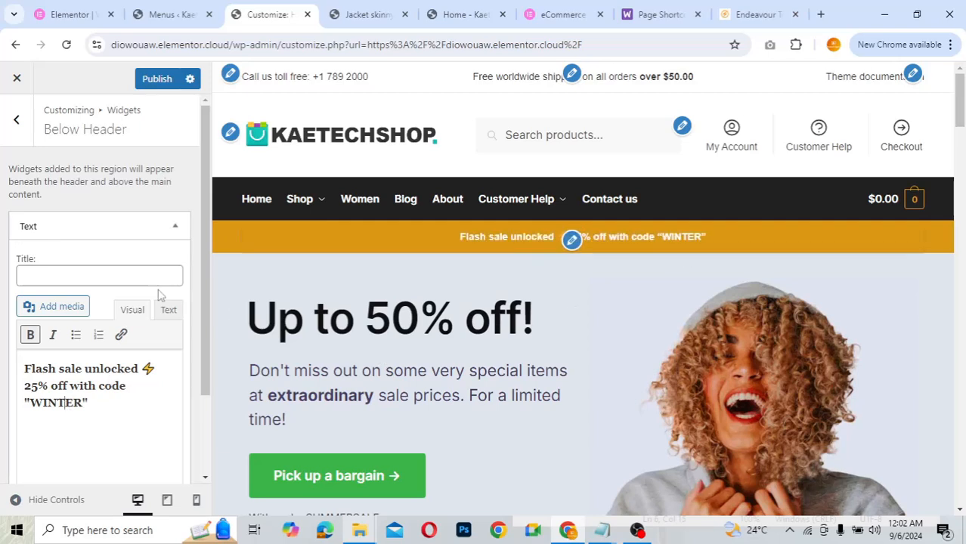
- Replace the toll-free phone number in the Top Bar Left Text widget with the new number
{"action": "left_click", "coordinate": [18, 136]}
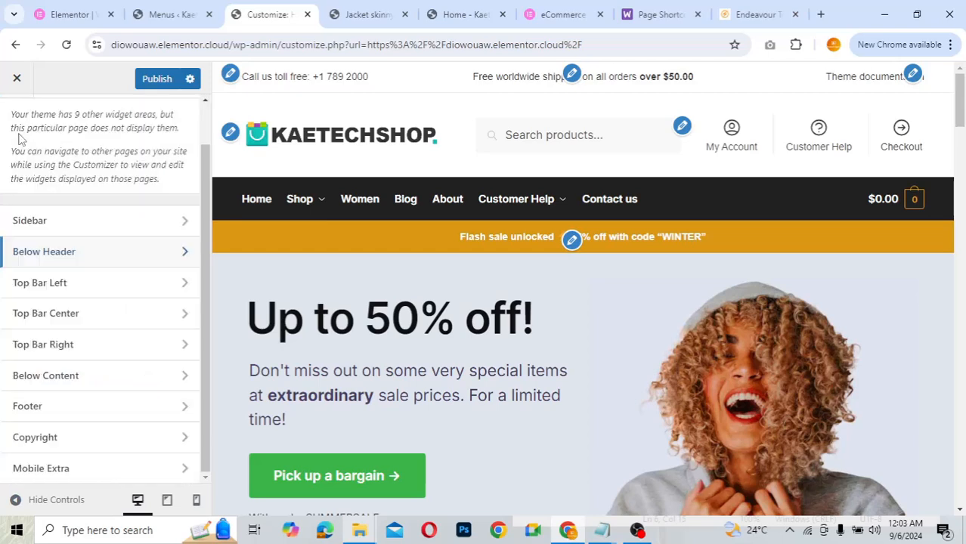
{"action": "left_click", "coordinate": [85, 288]}
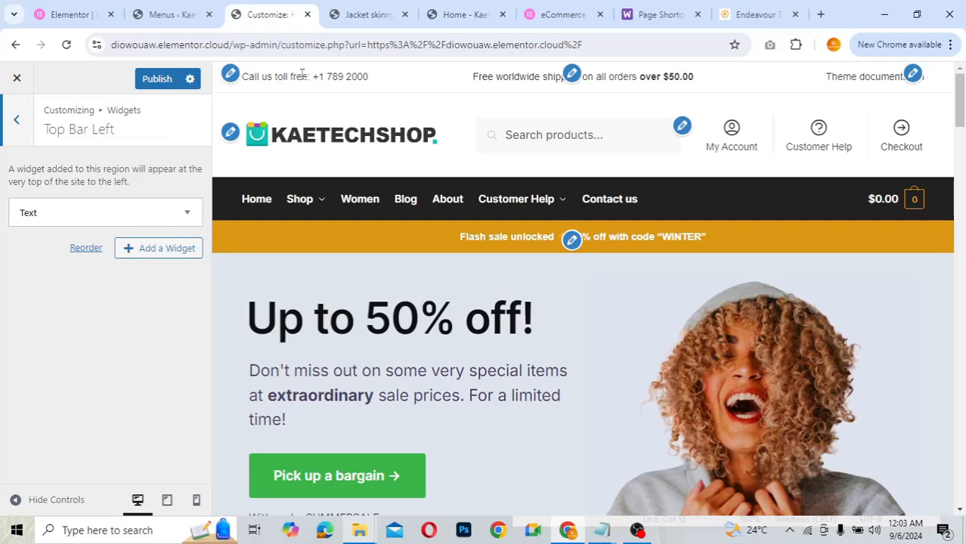
{"action": "left_click", "coordinate": [102, 209]}
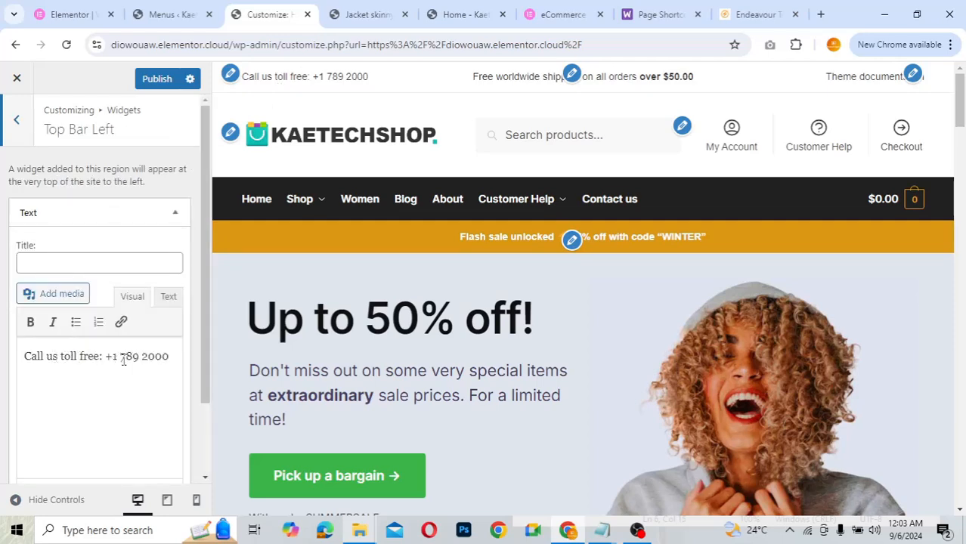
{"action": "left_click_drag", "start_coordinate": [112, 355], "coordinate": [171, 355]}
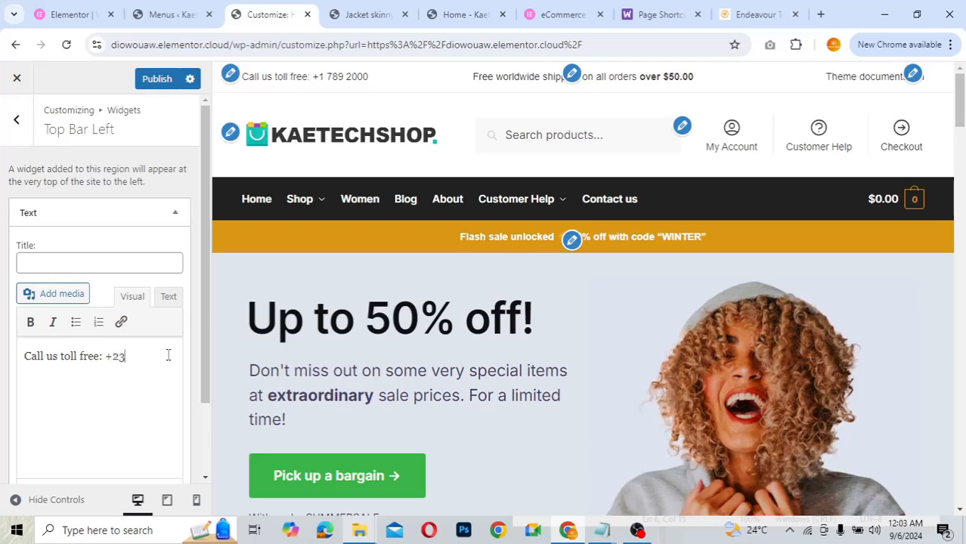
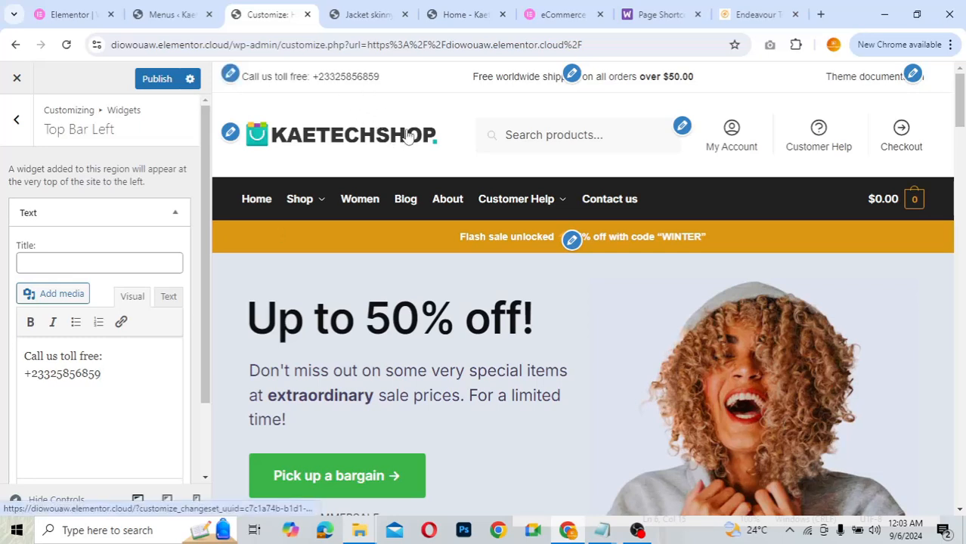
{"action": "left_click", "coordinate": [16, 120]}
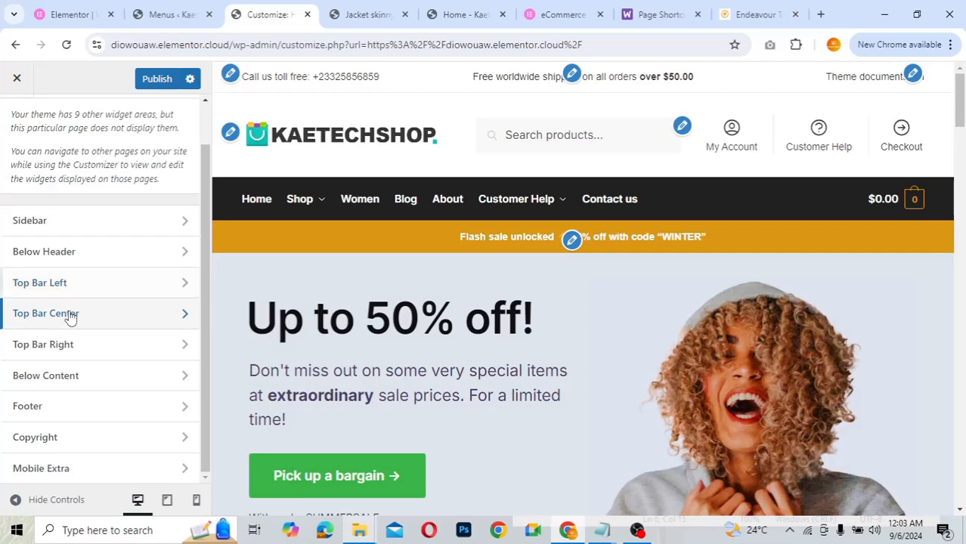
- Raise the Top Bar Center free shipping threshold from $50.00 to $1500.00
{"action": "left_click", "coordinate": [69, 314]}
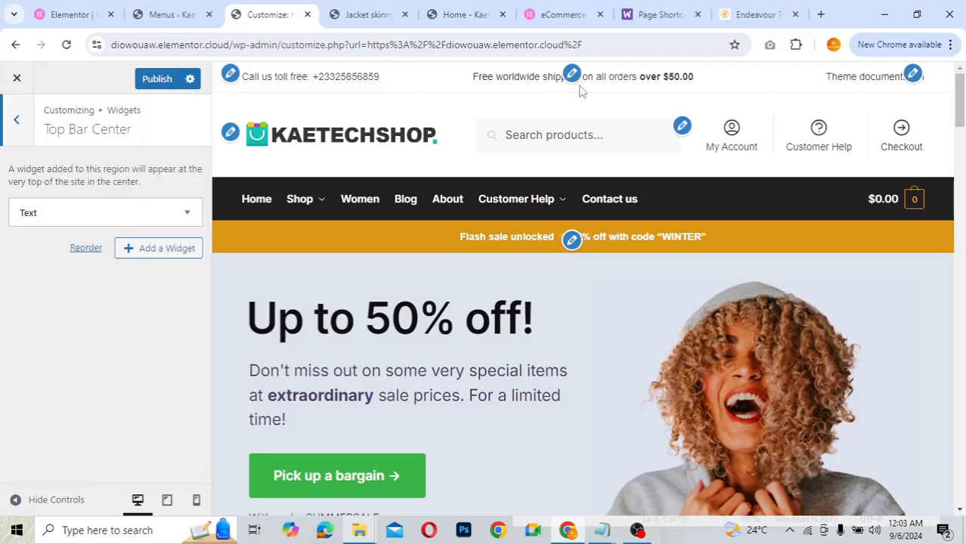
{"action": "left_click", "coordinate": [113, 218]}
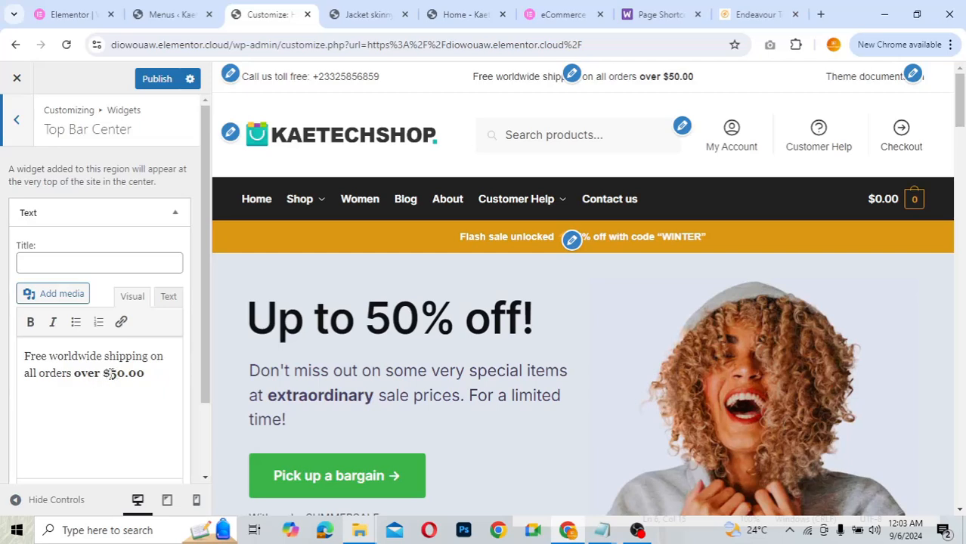
{"action": "left_click", "coordinate": [110, 374]}
{"action": "type", "text": "1"}
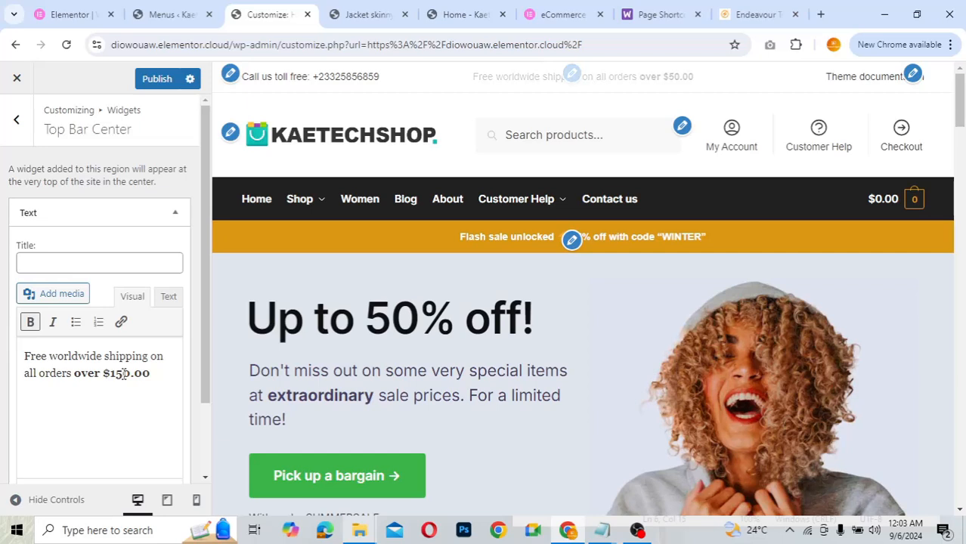
{"action": "left_click", "coordinate": [124, 374]}
{"action": "type", "text": "0"}
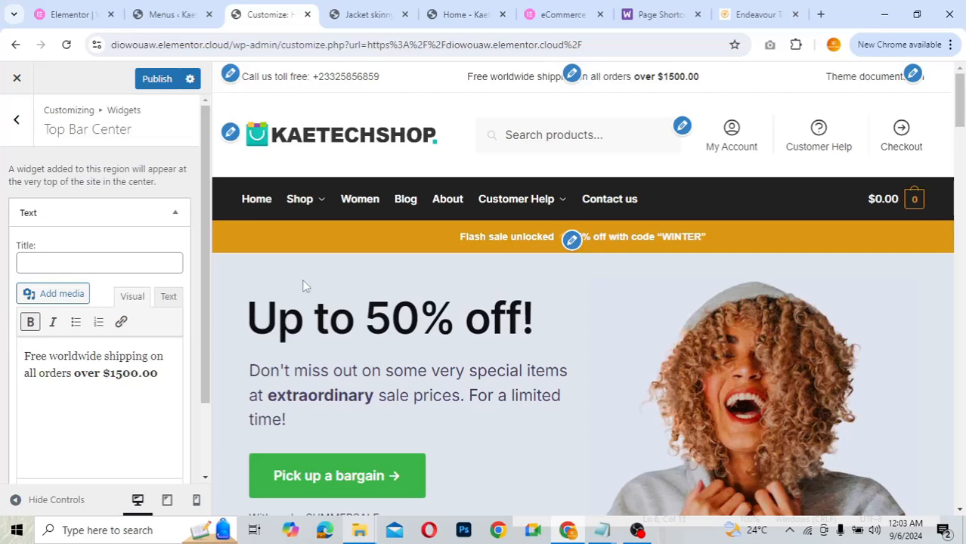
- Replace 'Worldwide' with 'Ghana' so it reads 'Free Ghana shipping on all orders over $1500.00'
{"action": "left_click", "coordinate": [101, 356]}
{"action": "key", "text": "BackSpace"}
{"action": "key", "text": "BackSpace"}
{"action": "key", "text": "BackSpace"}
{"action": "key", "text": "BackSpace"}
{"action": "key", "text": "BackSpace"}
{"action": "key", "text": "BackSpace"}
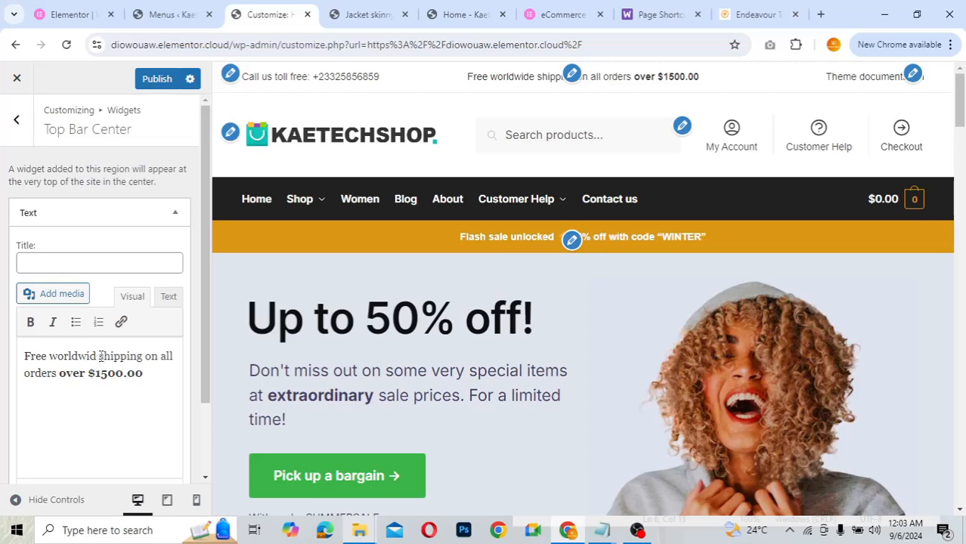
{"action": "key", "text": "BackSpace"}
{"action": "key", "text": "BackSpace"}
{"action": "key", "text": "BackSpace"}
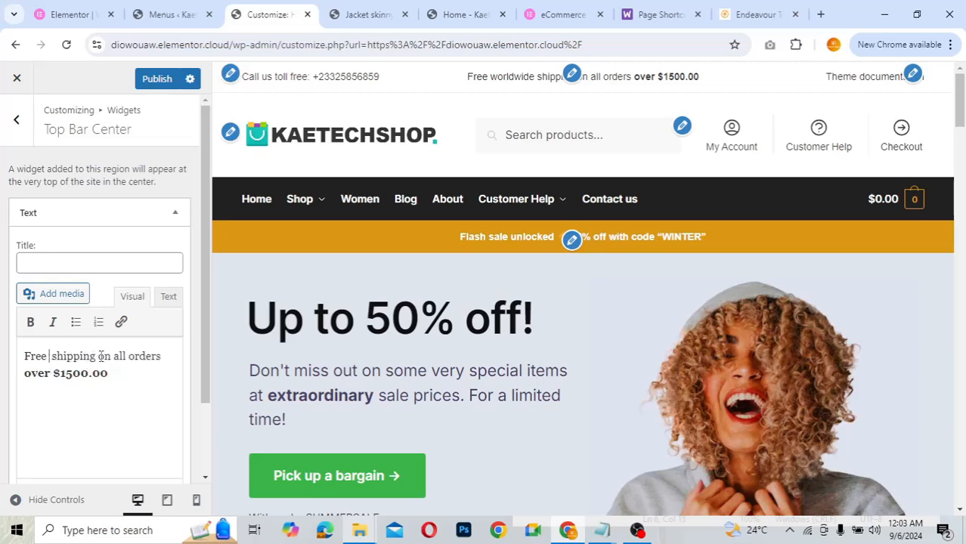
{"action": "type", "text": "gHA"}
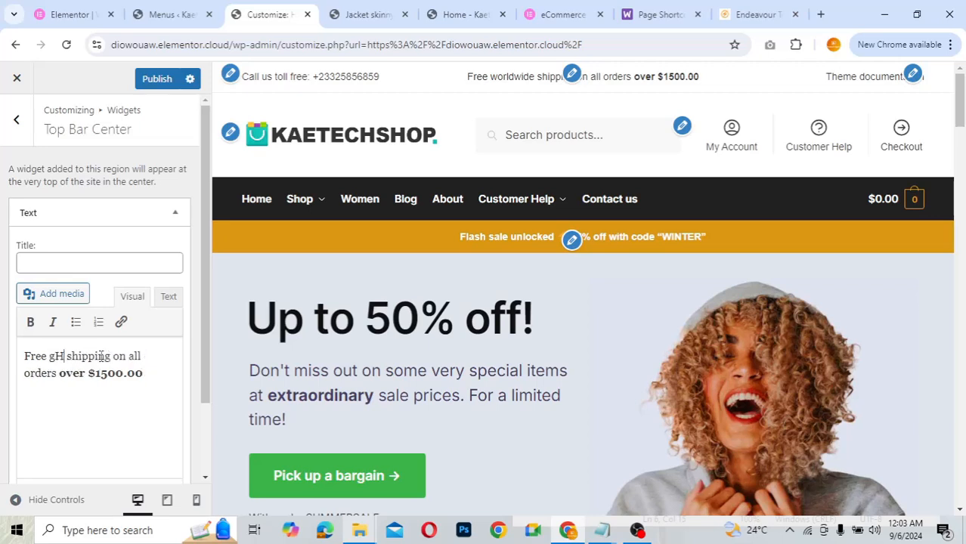
{"action": "type", "text": "N"}
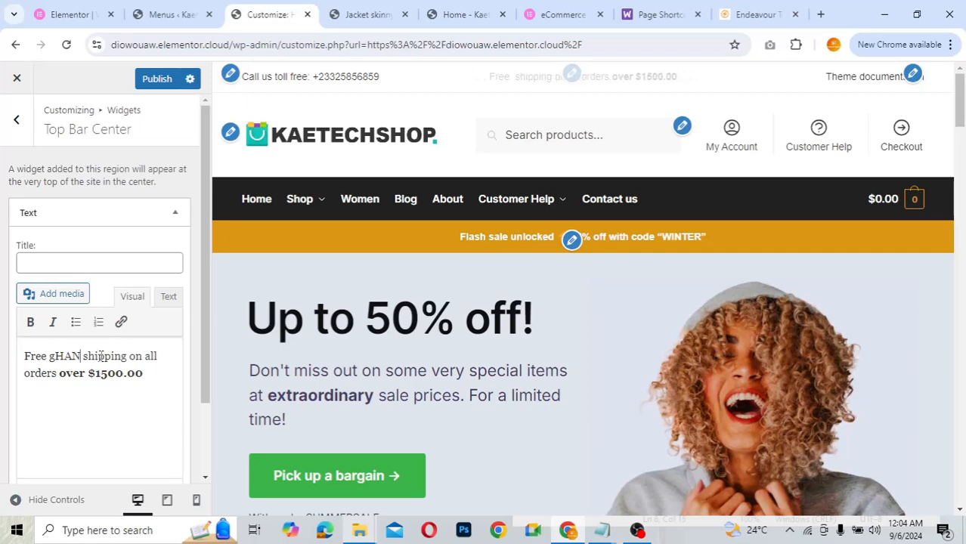
{"action": "key", "text": "BackSpace"}
{"action": "key", "text": "BackSpace"}
{"action": "key", "text": "BackSpace"}
{"action": "key", "text": "BackSpace"}
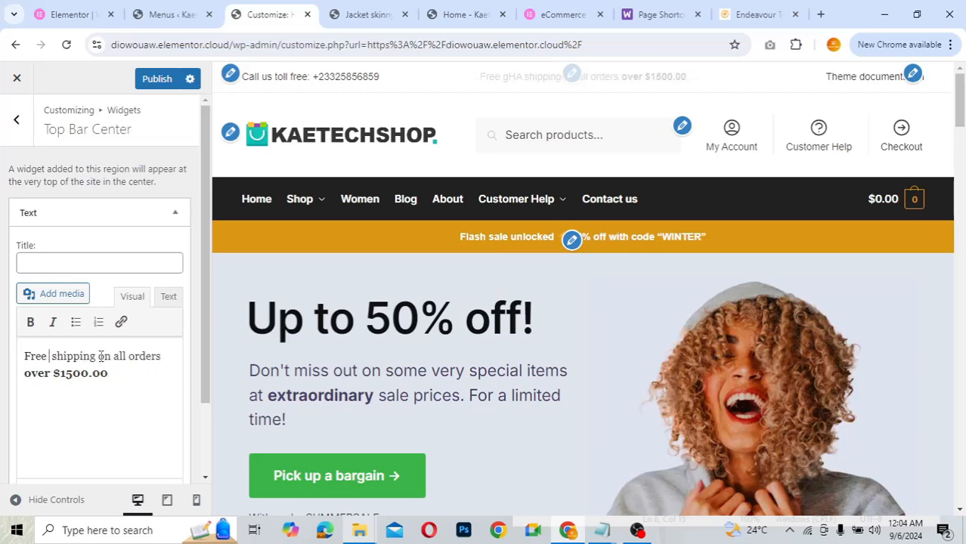
{"action": "type", "text": "Ghan"}
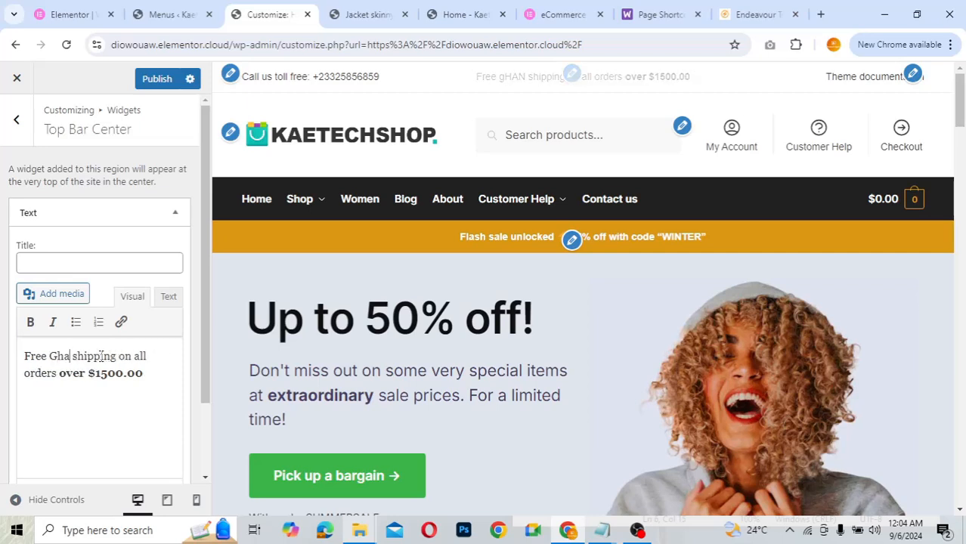
{"action": "type", "text": "a"}
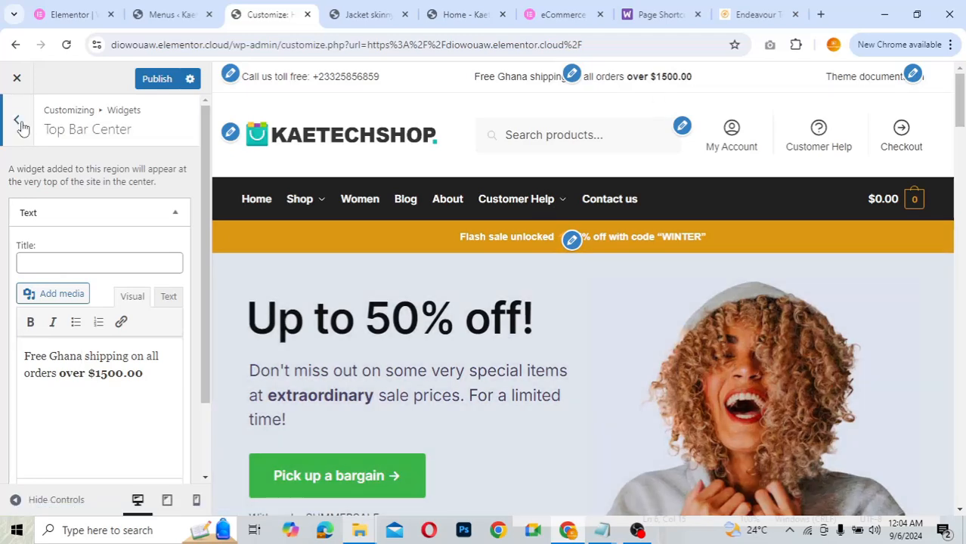
{"action": "left_click", "coordinate": [18, 122]}
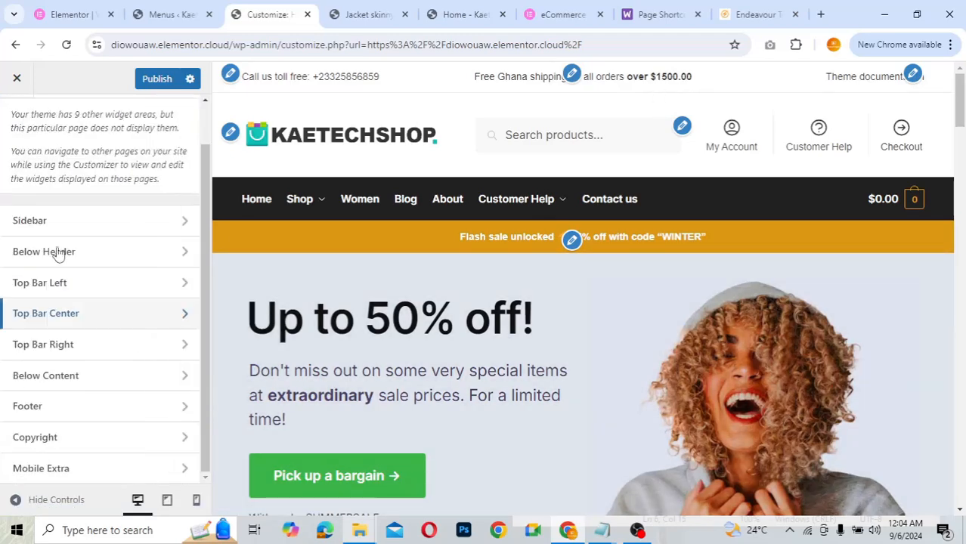
- Inspect the Top Bar Right Custom HTML widget and glance at Top Bar Center
{"action": "left_click", "coordinate": [42, 345]}
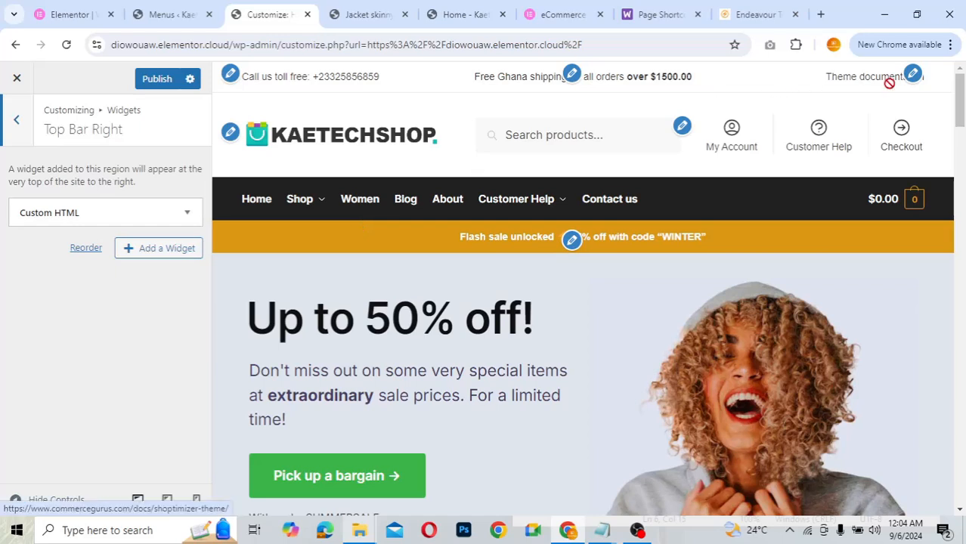
{"action": "left_click", "coordinate": [151, 211]}
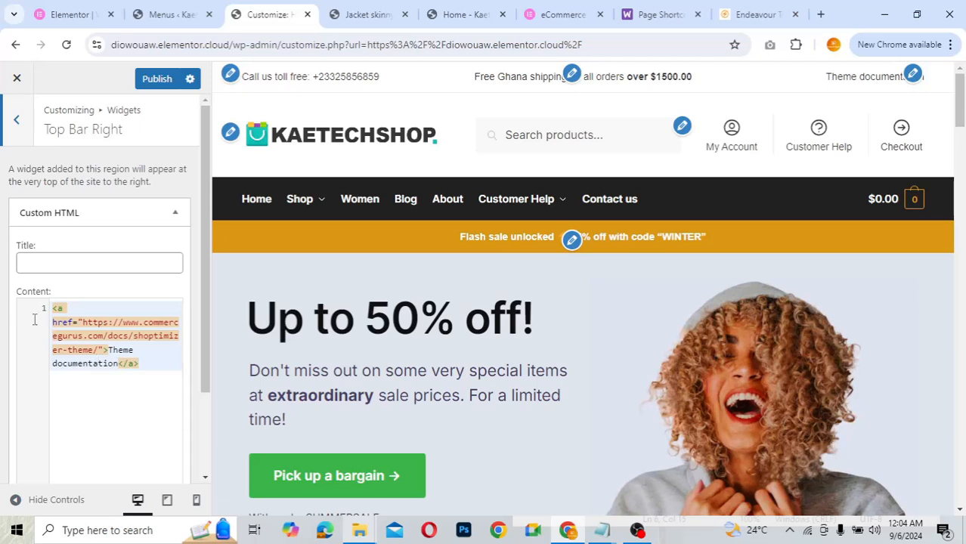
{"action": "left_click", "coordinate": [176, 214]}
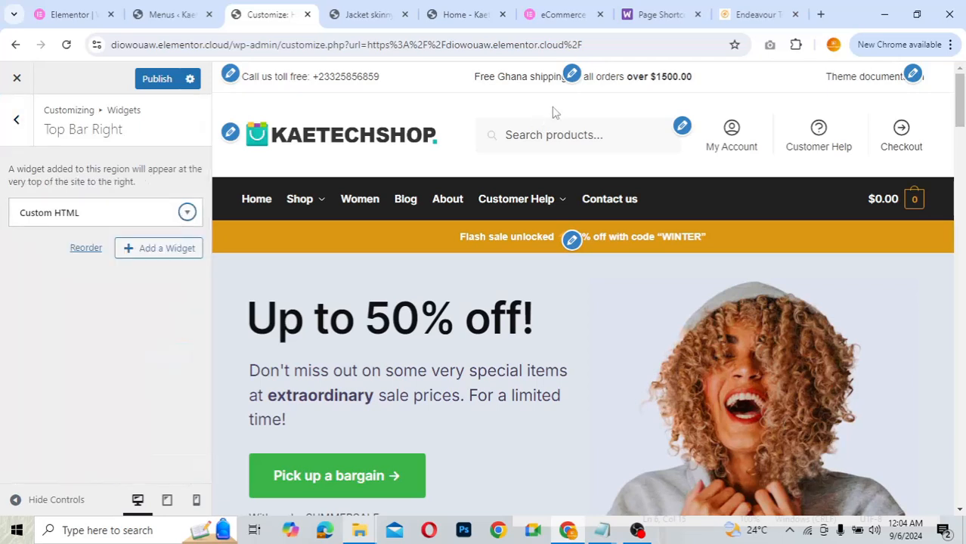
{"action": "left_click", "coordinate": [20, 129]}
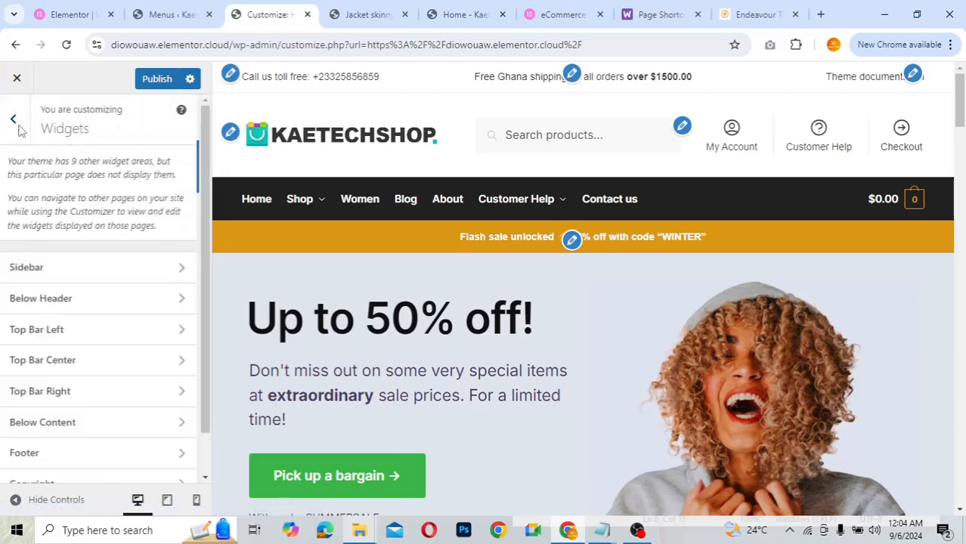
{"action": "left_click", "coordinate": [73, 362]}
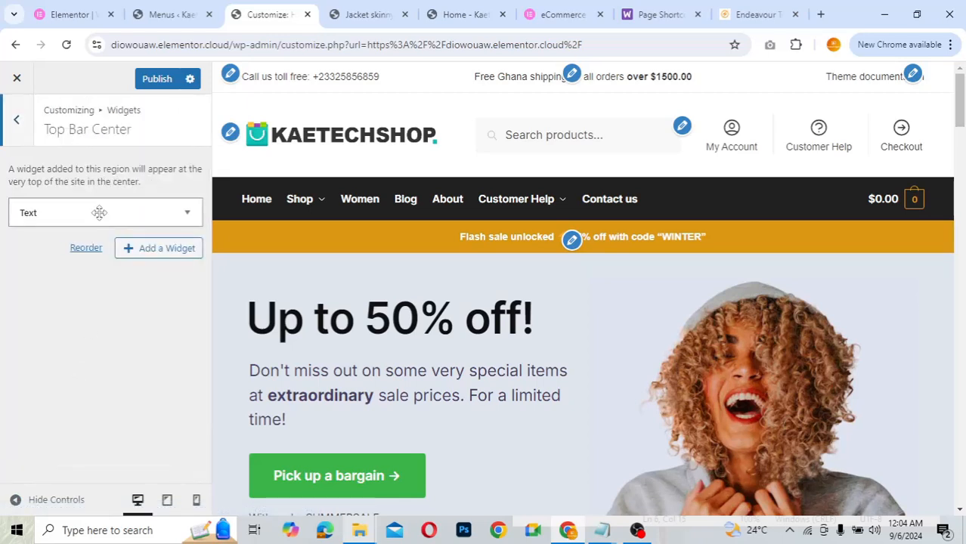
{"action": "left_click", "coordinate": [18, 122]}
- Browse the list of widgets that can be added to Top Bar Right, adding none
{"action": "left_click", "coordinate": [43, 390]}
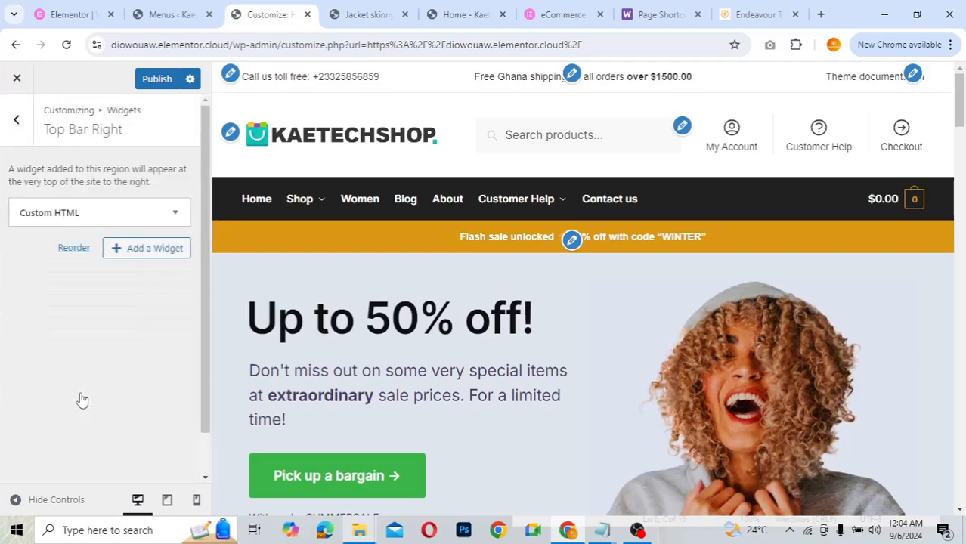
{"action": "left_click", "coordinate": [150, 248]}
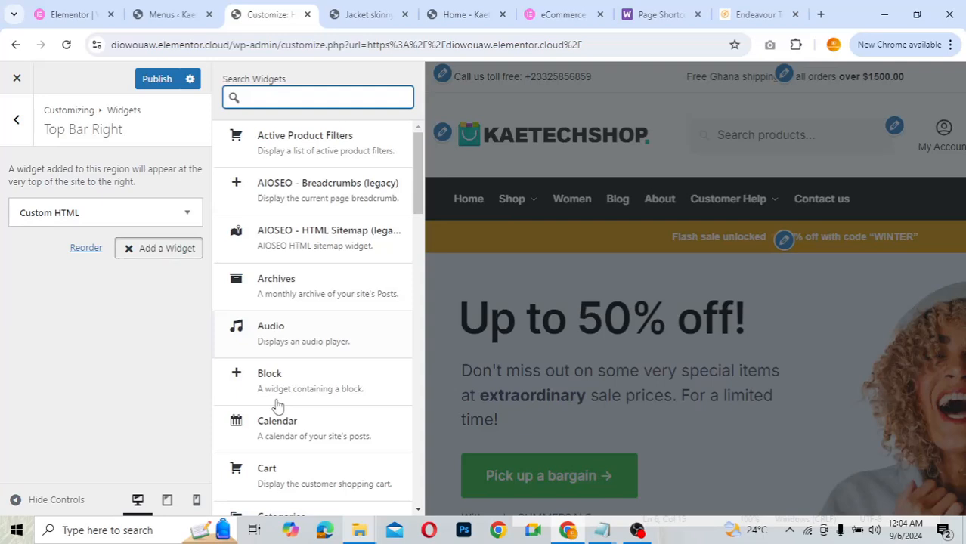
{"action": "scroll", "coordinate": [277, 406], "scroll_direction": "down", "scroll_amount": 4}
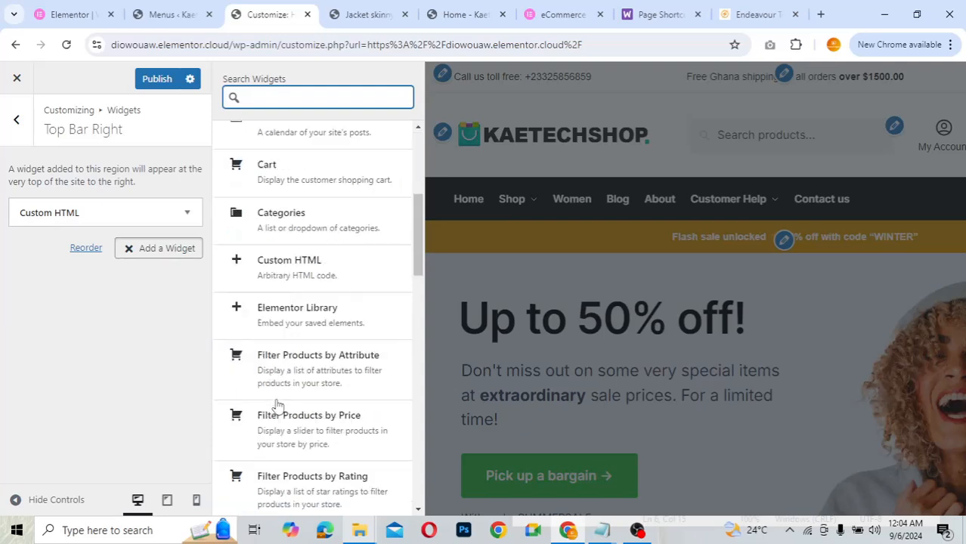
{"action": "scroll", "coordinate": [277, 406], "scroll_direction": "down", "scroll_amount": 2}
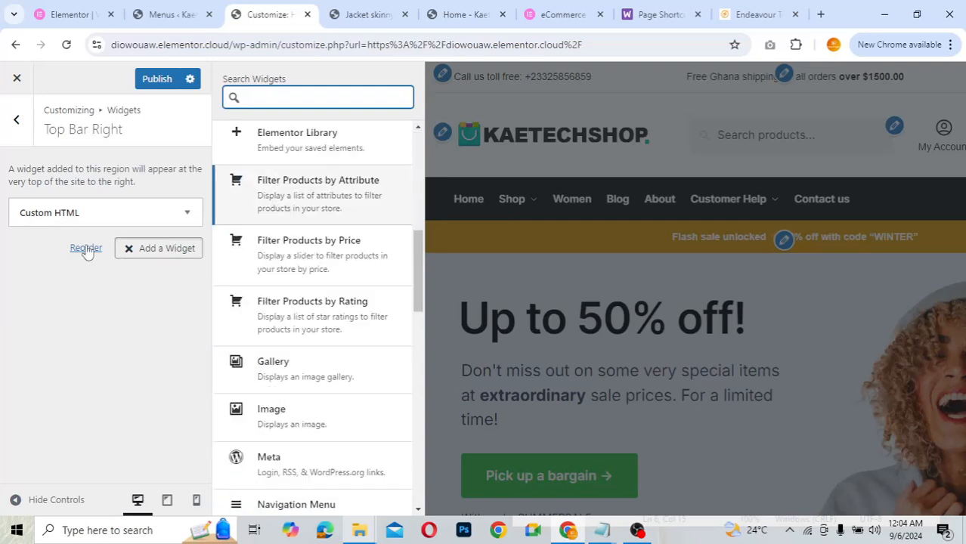
{"action": "scroll", "coordinate": [102, 229], "scroll_direction": "down", "scroll_amount": 2}
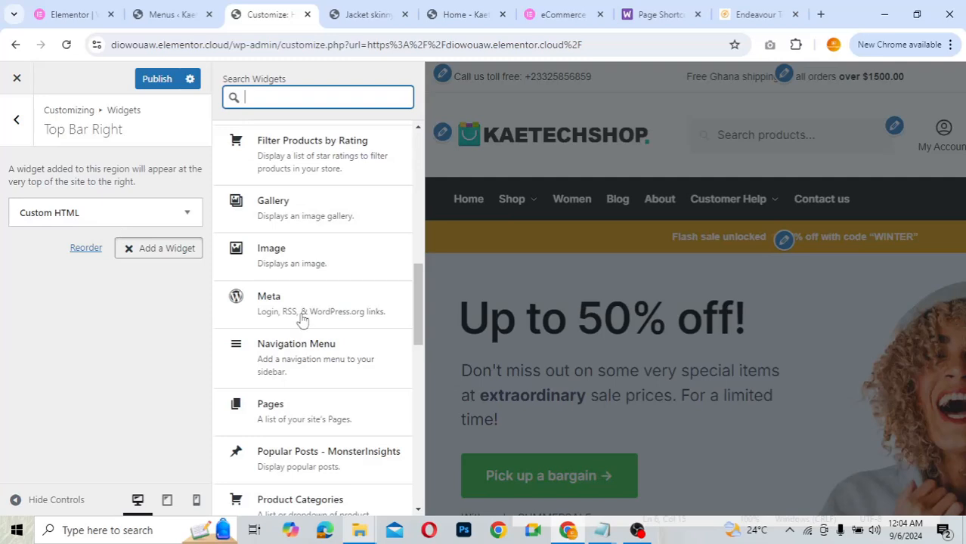
{"action": "scroll", "coordinate": [302, 318], "scroll_direction": "down", "scroll_amount": 2}
{"action": "scroll", "coordinate": [301, 319], "scroll_direction": "up", "scroll_amount": 1}
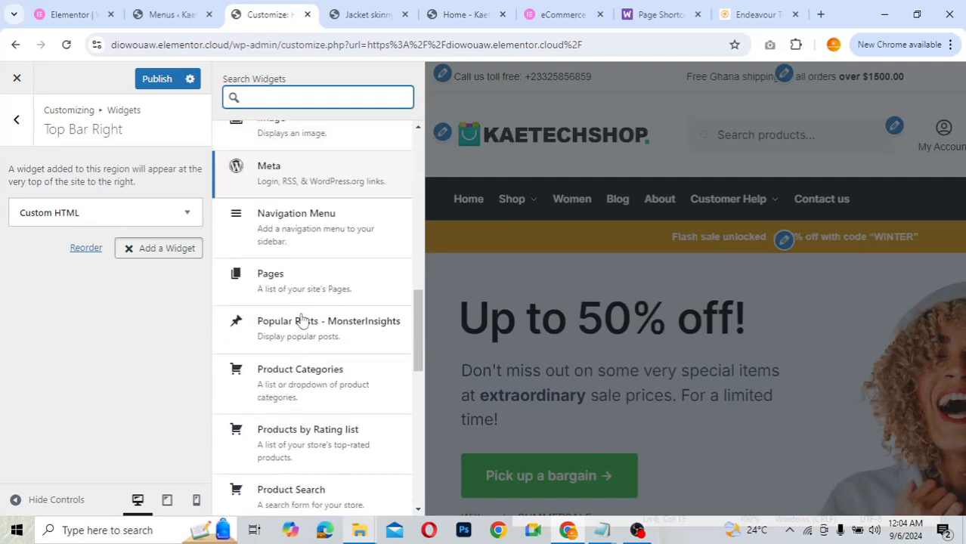
{"action": "scroll", "coordinate": [301, 319], "scroll_direction": "down", "scroll_amount": 4}
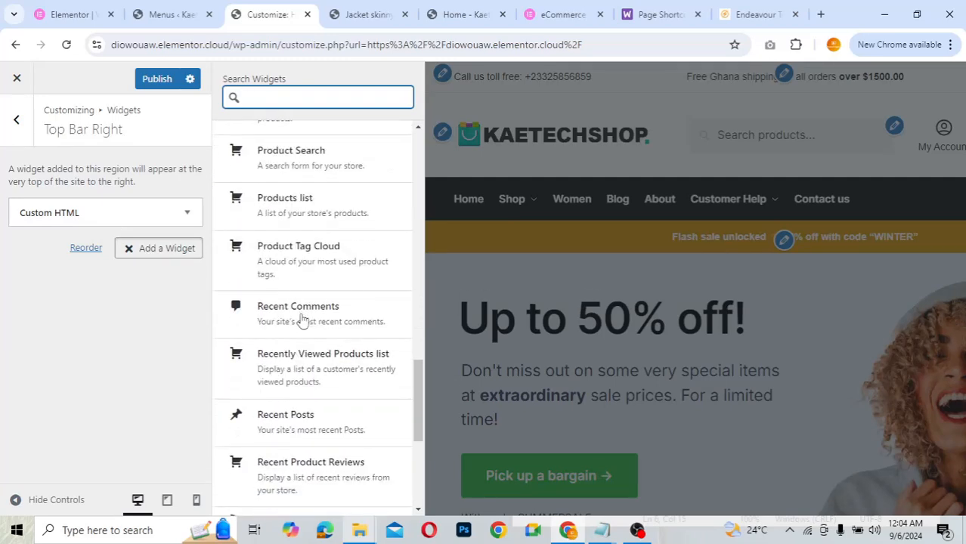
{"action": "scroll", "coordinate": [301, 319], "scroll_direction": "down", "scroll_amount": 3}
{"action": "scroll", "coordinate": [302, 318], "scroll_direction": "down", "scroll_amount": 1}
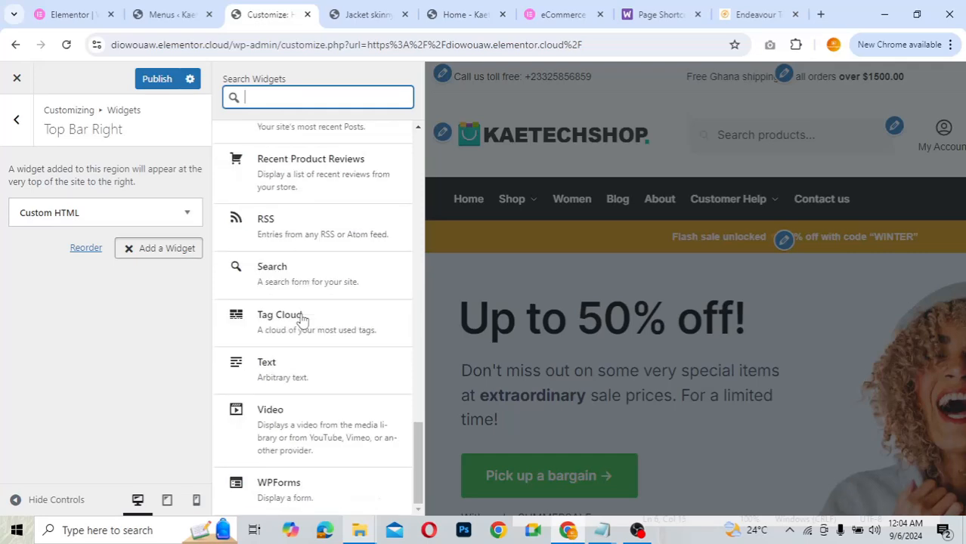
{"action": "scroll", "coordinate": [302, 319], "scroll_direction": "up", "scroll_amount": 6}
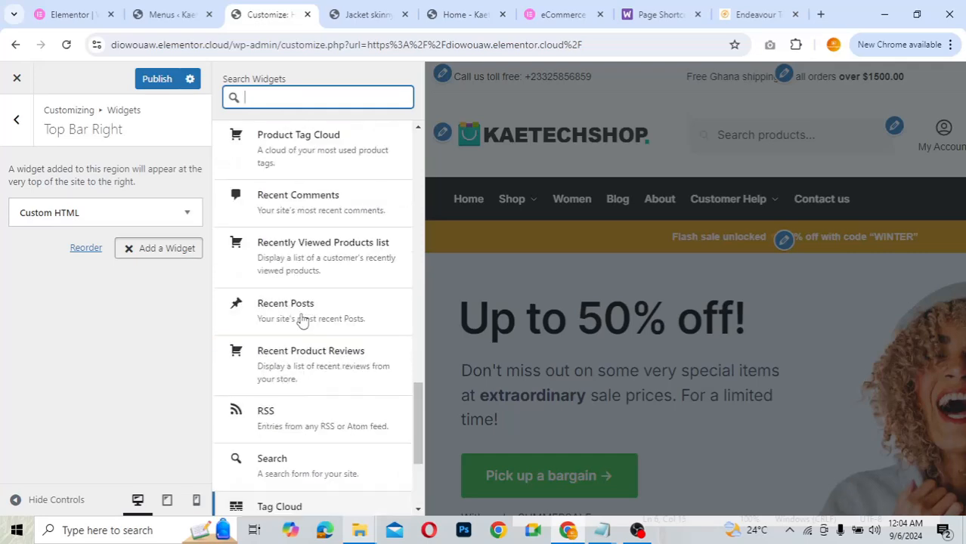
{"action": "scroll", "coordinate": [301, 318], "scroll_direction": "up", "scroll_amount": 4}
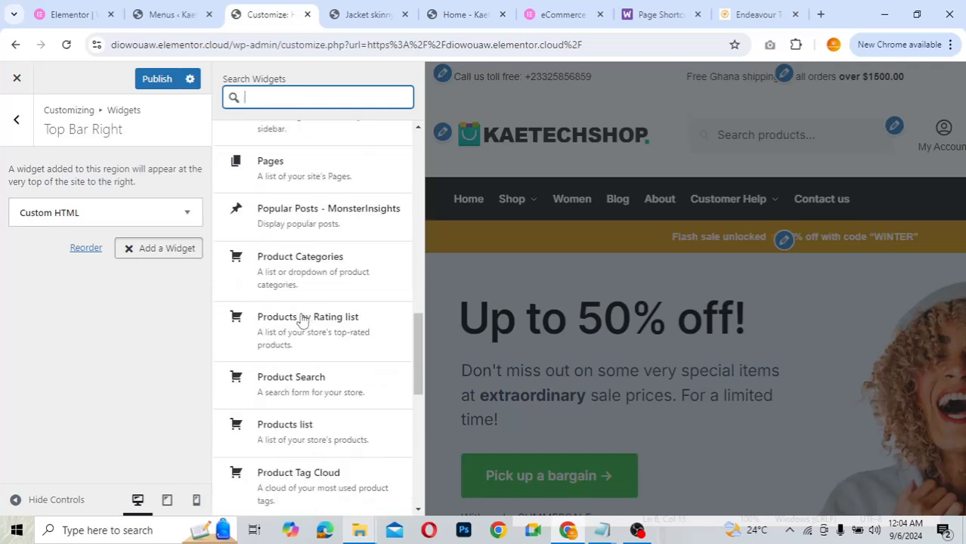
{"action": "scroll", "coordinate": [302, 318], "scroll_direction": "up", "scroll_amount": 4}
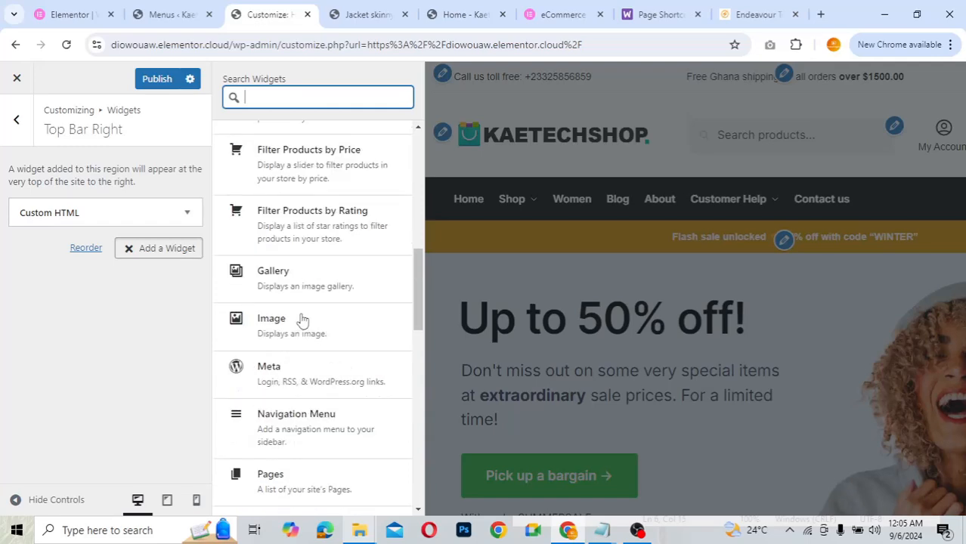
{"action": "scroll", "coordinate": [302, 318], "scroll_direction": "up", "scroll_amount": 2}
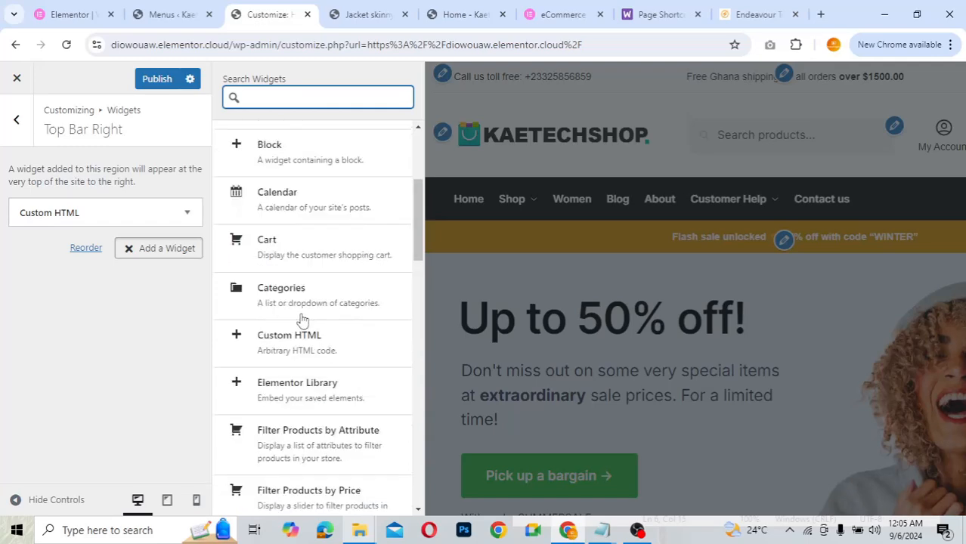
{"action": "scroll", "coordinate": [301, 319], "scroll_direction": "up", "scroll_amount": 2}
{"action": "scroll", "coordinate": [301, 319], "scroll_direction": "up", "scroll_amount": 1}
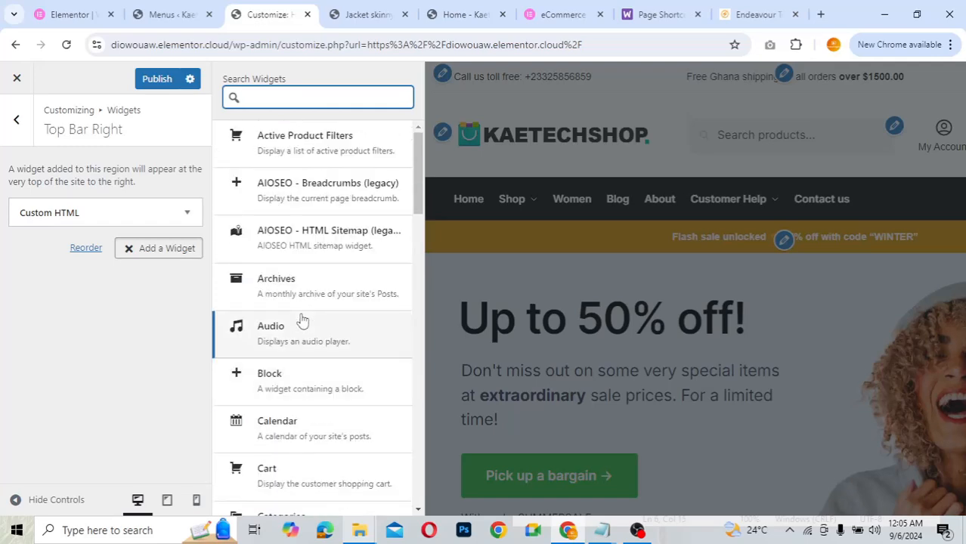
{"action": "scroll", "coordinate": [301, 319], "scroll_direction": "down", "scroll_amount": 2}
{"action": "scroll", "coordinate": [302, 319], "scroll_direction": "down", "scroll_amount": 2}
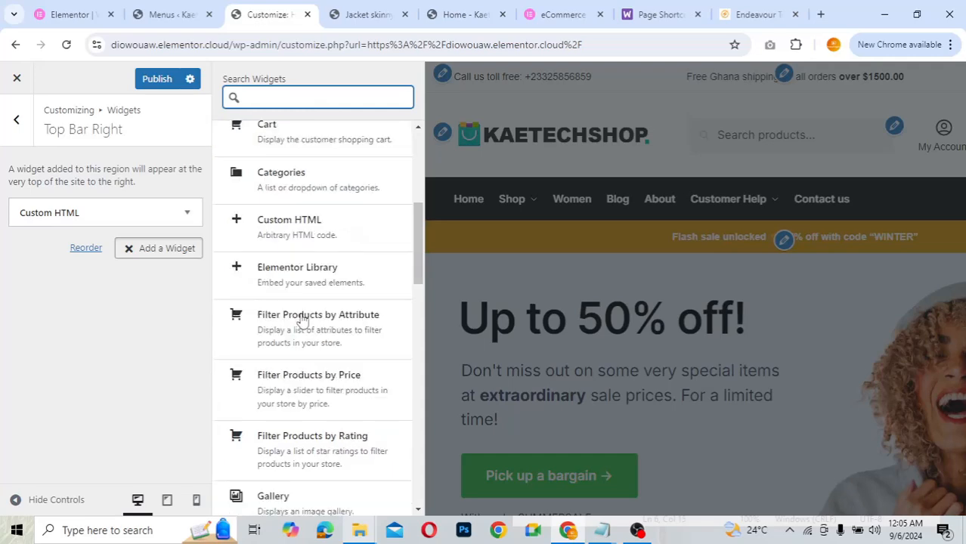
{"action": "scroll", "coordinate": [301, 318], "scroll_direction": "down", "scroll_amount": 1}
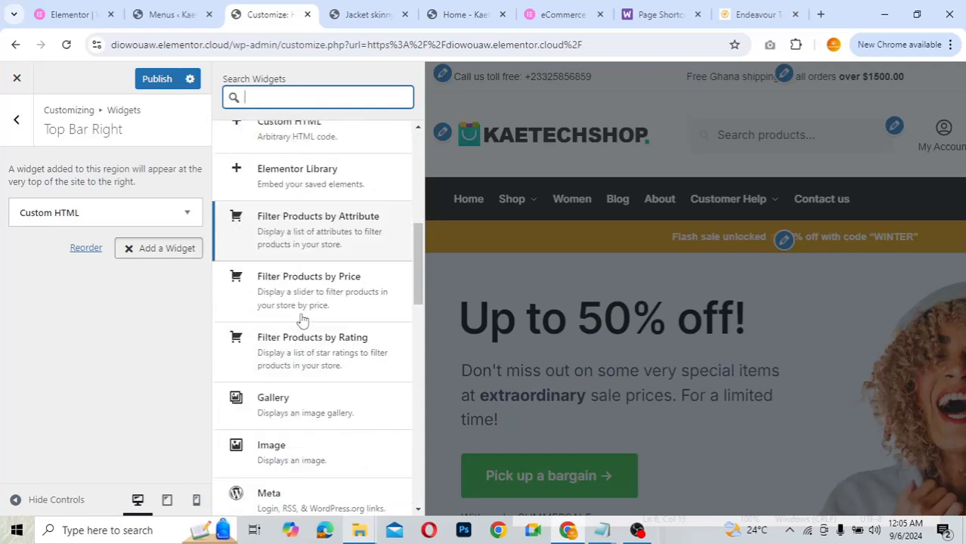
{"action": "scroll", "coordinate": [302, 319], "scroll_direction": "down", "scroll_amount": 3}
{"action": "scroll", "coordinate": [301, 319], "scroll_direction": "down", "scroll_amount": 2}
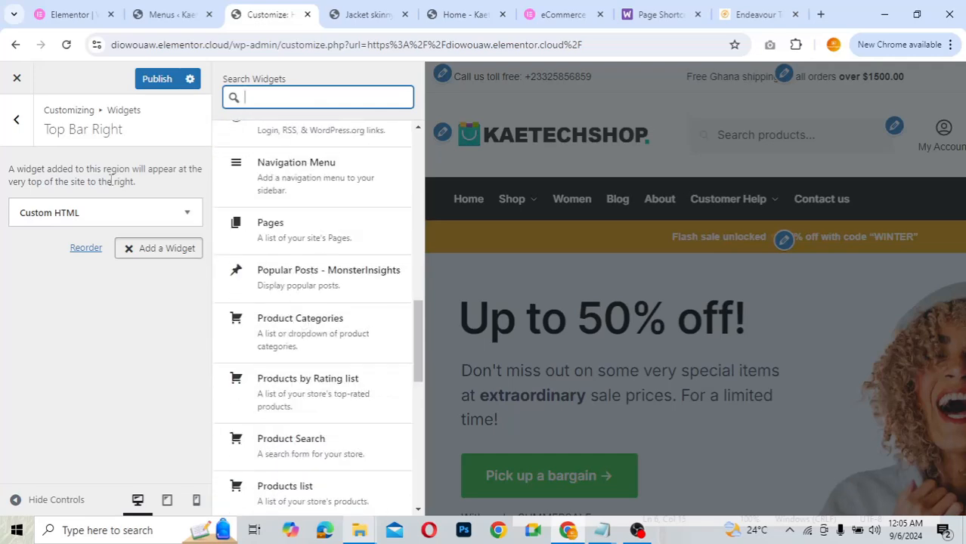
{"action": "left_click", "coordinate": [18, 123]}
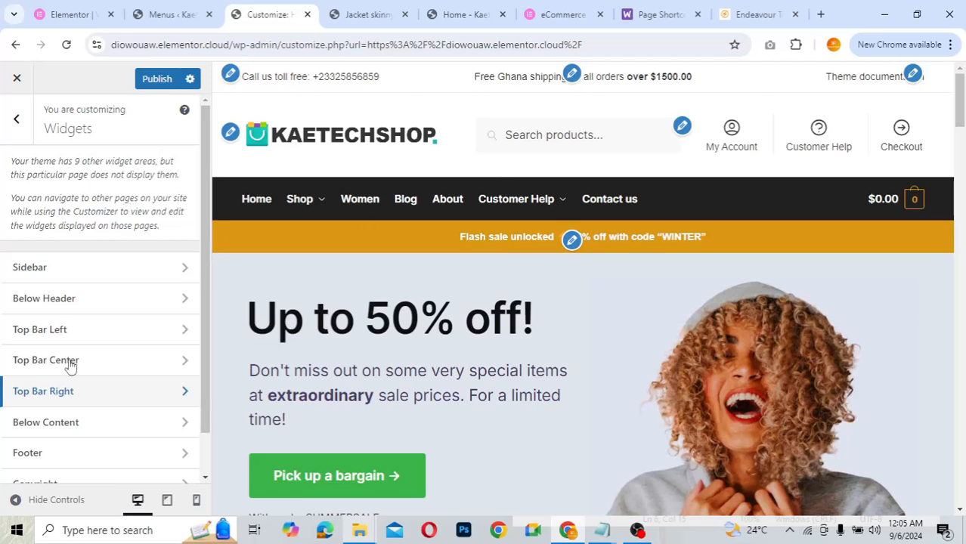
- Open the Below Content widget area, then switch to the Jacket skinny fit product page
{"action": "scroll", "coordinate": [69, 366], "scroll_direction": "down", "scroll_amount": 1}
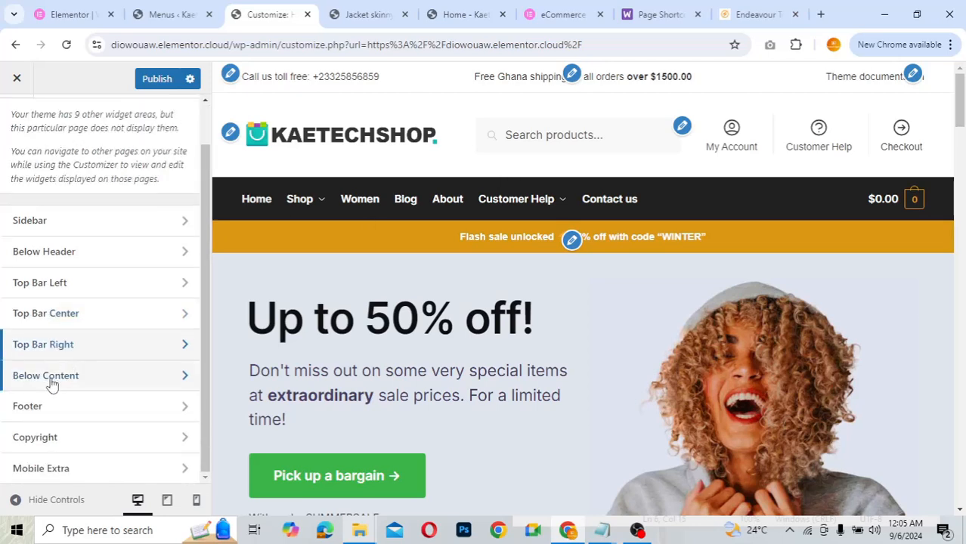
{"action": "left_click", "coordinate": [50, 382]}
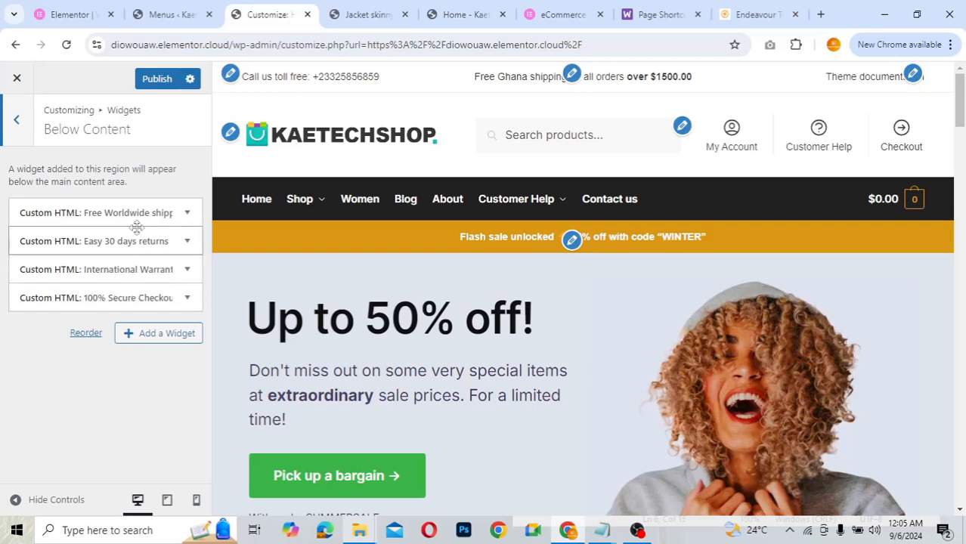
{"action": "left_click", "coordinate": [359, 17]}
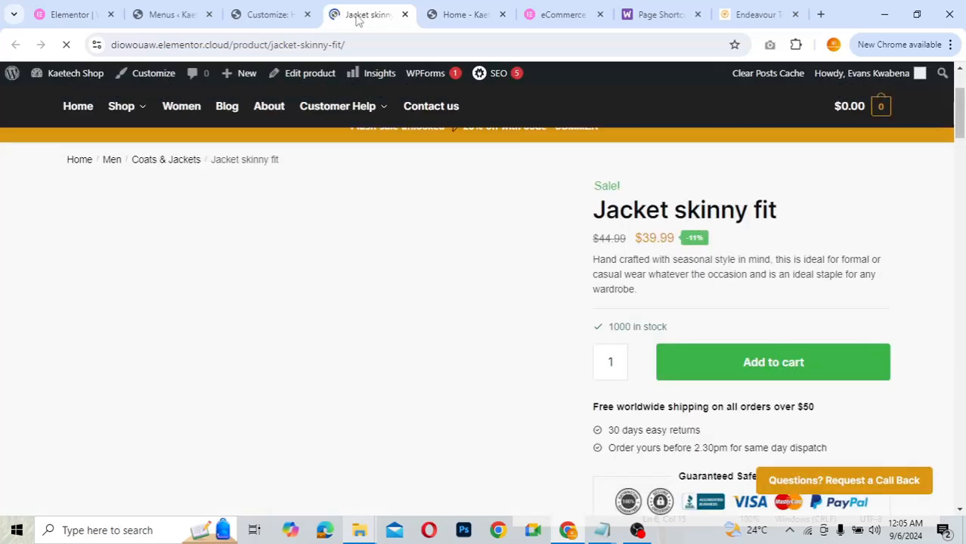
{"action": "scroll", "coordinate": [740, 295], "scroll_direction": "down", "scroll_amount": 1}
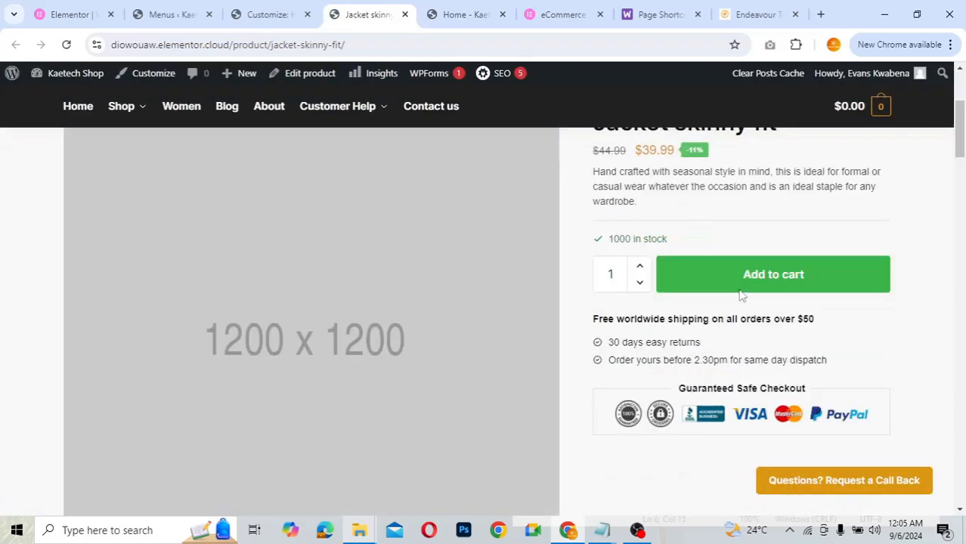
{"action": "scroll", "coordinate": [740, 295], "scroll_direction": "down", "scroll_amount": 1}
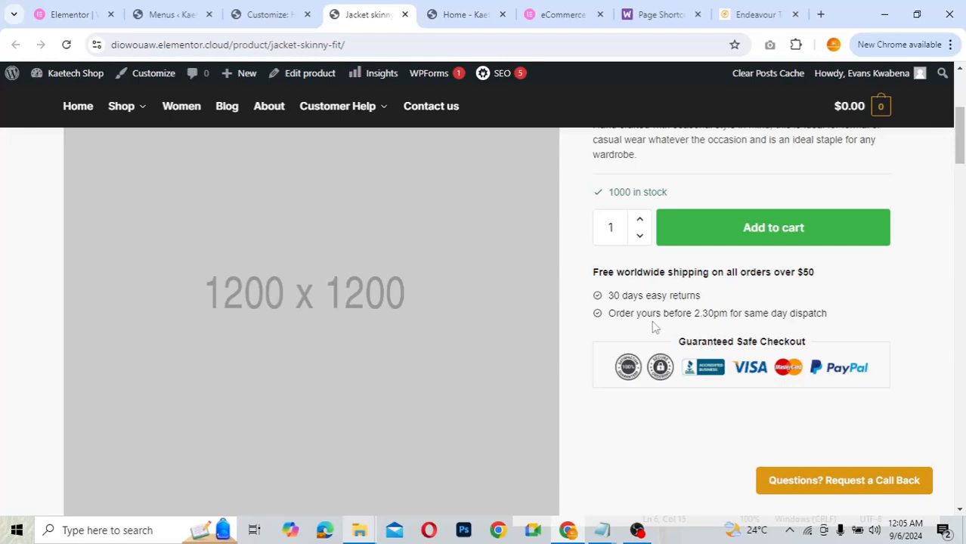
{"action": "left_click", "coordinate": [242, 13]}
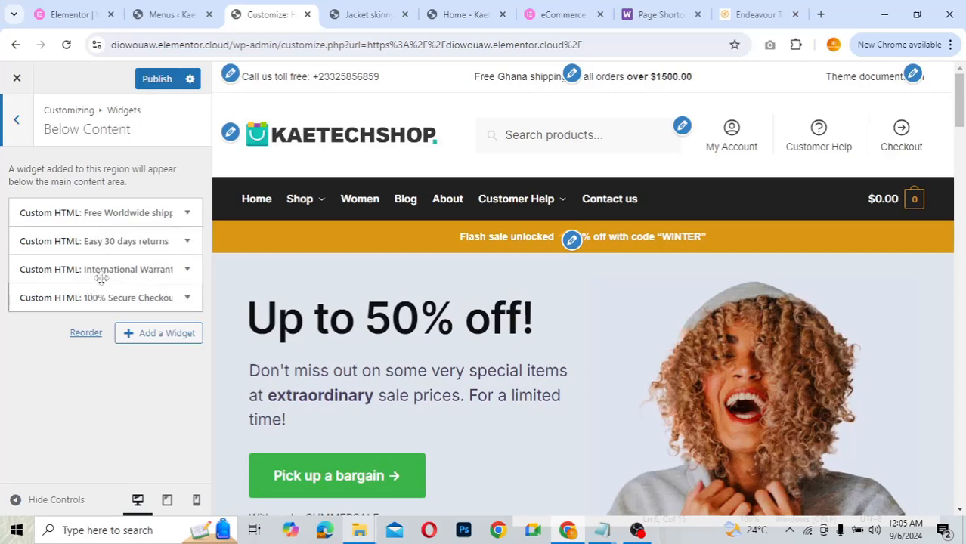
- Read through the Free Worldwide shipping Custom HTML widget's code, leaving it unchanged
{"action": "left_click", "coordinate": [127, 214]}
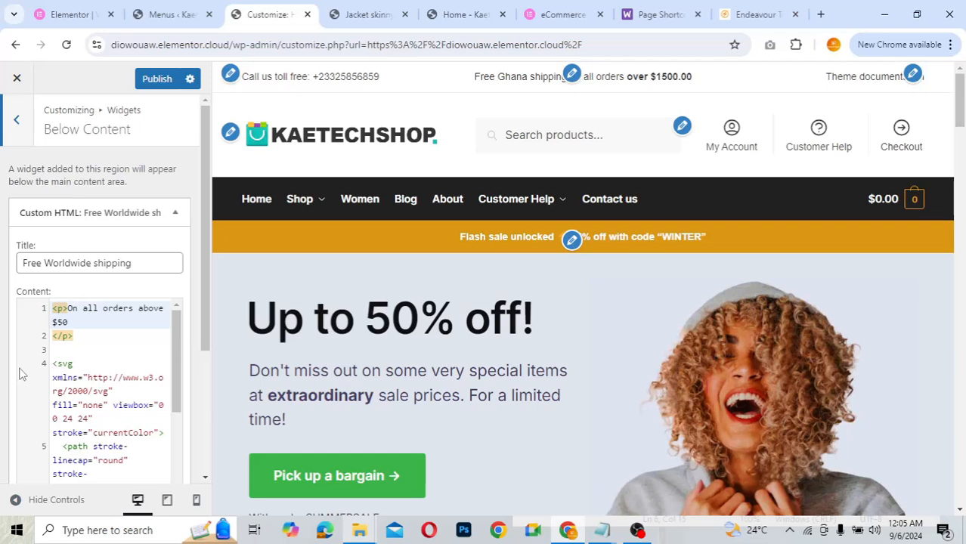
{"action": "scroll", "coordinate": [22, 373], "scroll_direction": "down", "scroll_amount": 4}
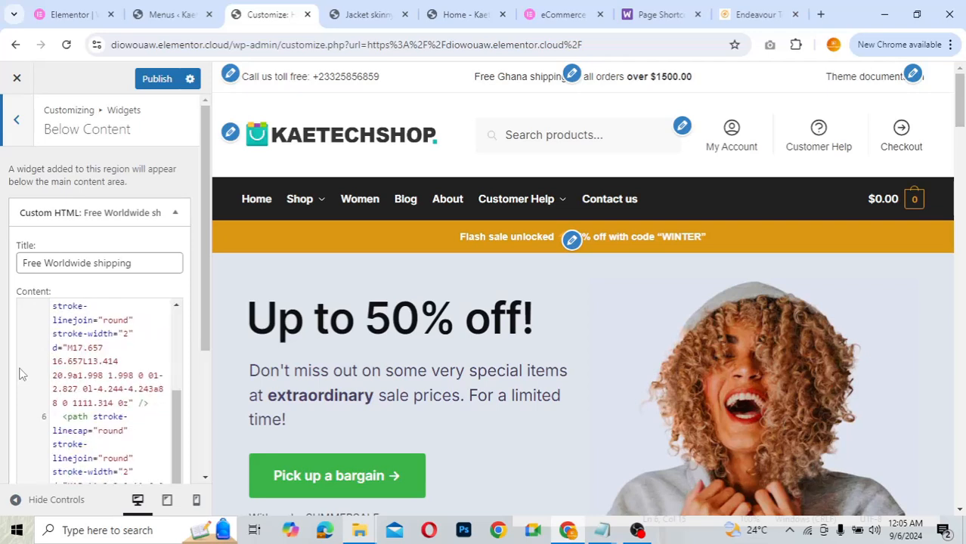
{"action": "scroll", "coordinate": [22, 373], "scroll_direction": "up", "scroll_amount": 4}
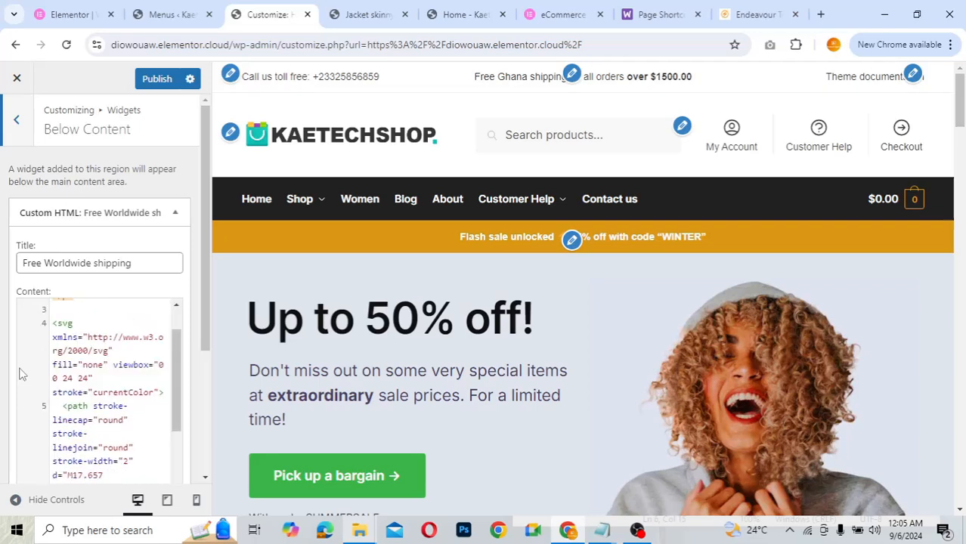
{"action": "left_click", "coordinate": [122, 214]}
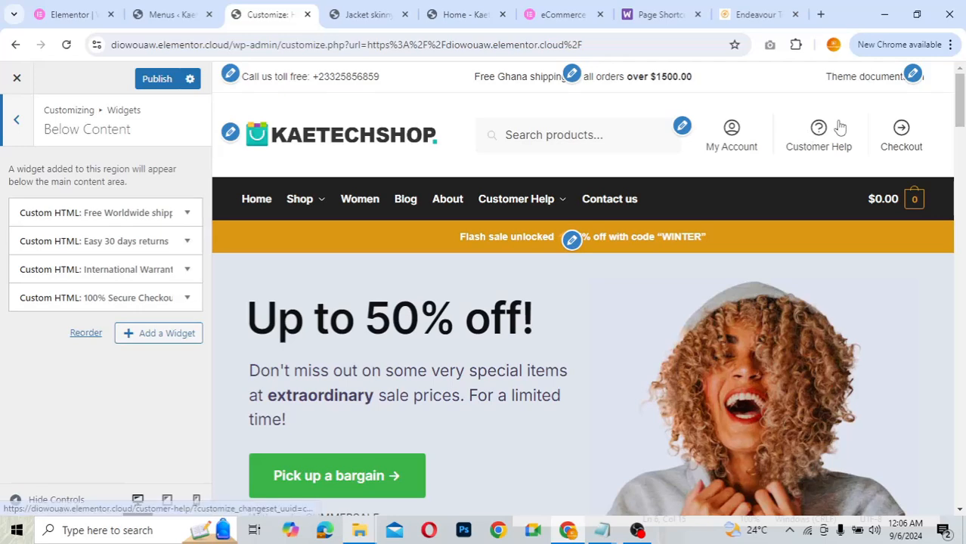
{"action": "left_click_drag", "start_coordinate": [959, 114], "coordinate": [936, 469]}
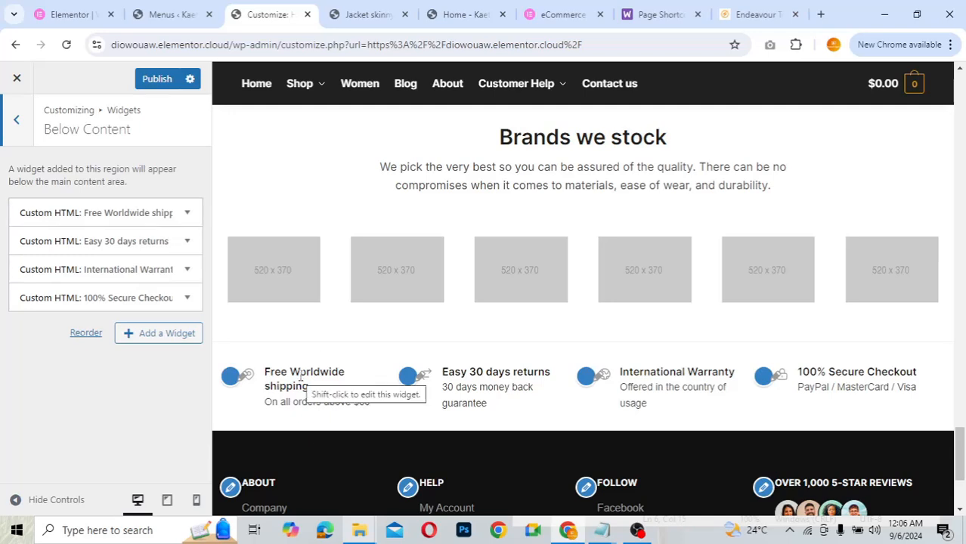
{"action": "left_click", "coordinate": [106, 214]}
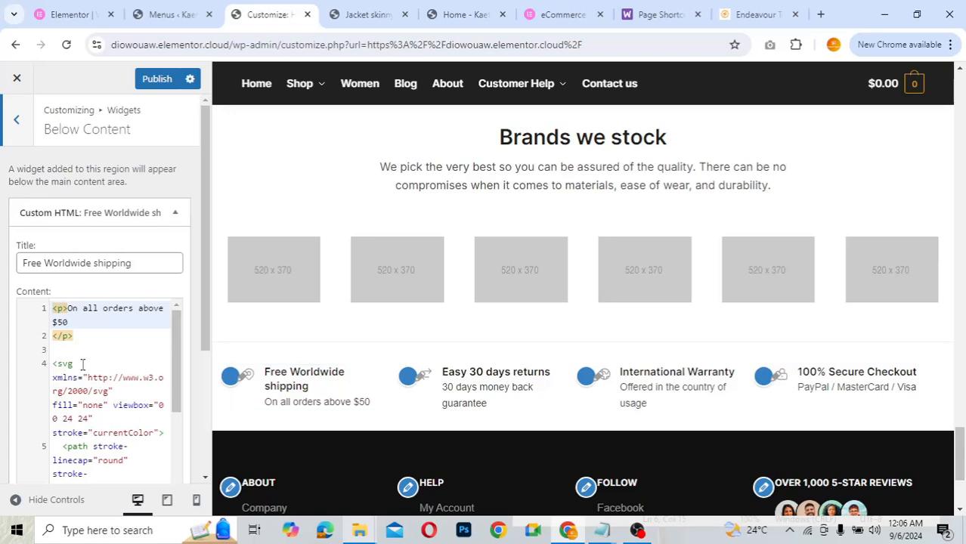
{"action": "scroll", "coordinate": [83, 365], "scroll_direction": "down", "scroll_amount": 3}
{"action": "scroll", "coordinate": [83, 365], "scroll_direction": "up", "scroll_amount": 3}
{"action": "scroll", "coordinate": [83, 365], "scroll_direction": "down", "scroll_amount": 3}
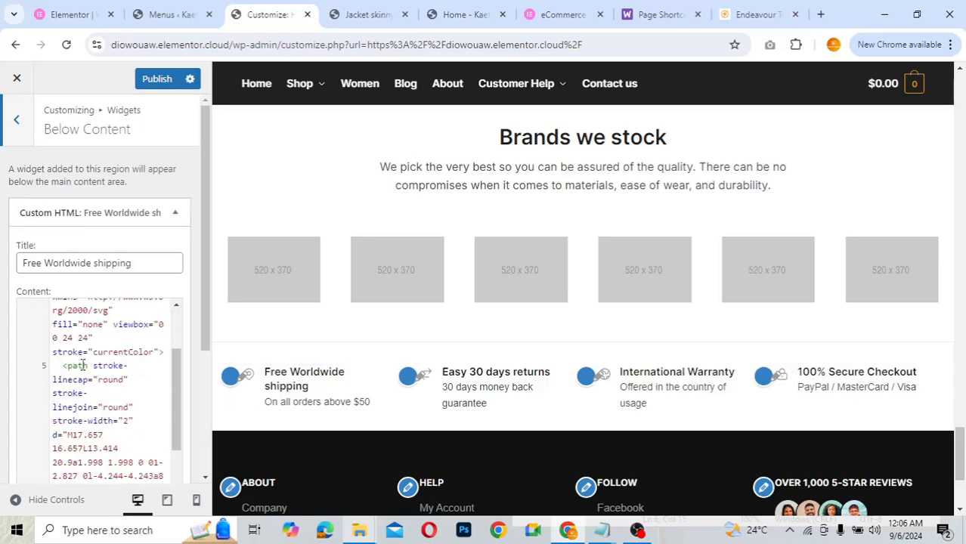
{"action": "scroll", "coordinate": [83, 365], "scroll_direction": "up", "scroll_amount": 2}
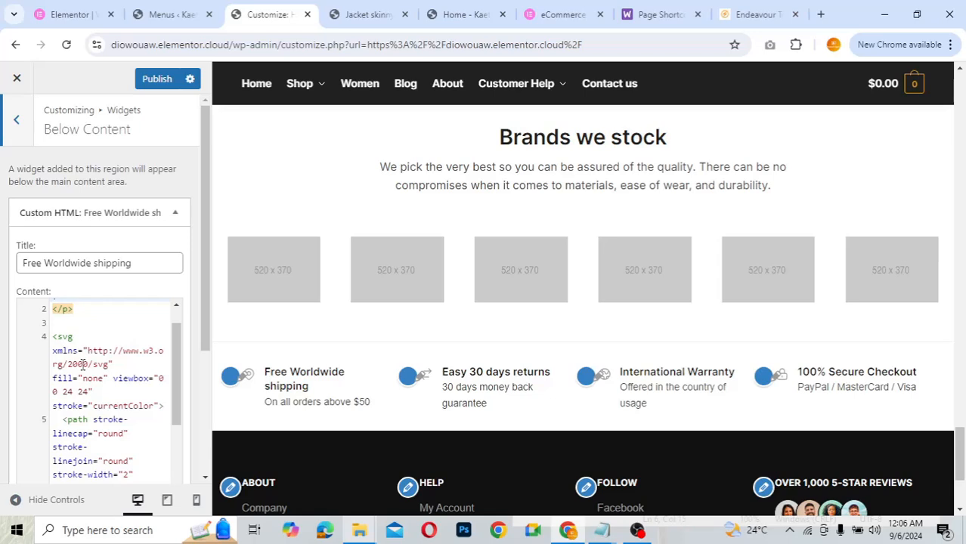
{"action": "scroll", "coordinate": [83, 364], "scroll_direction": "down", "scroll_amount": 3}
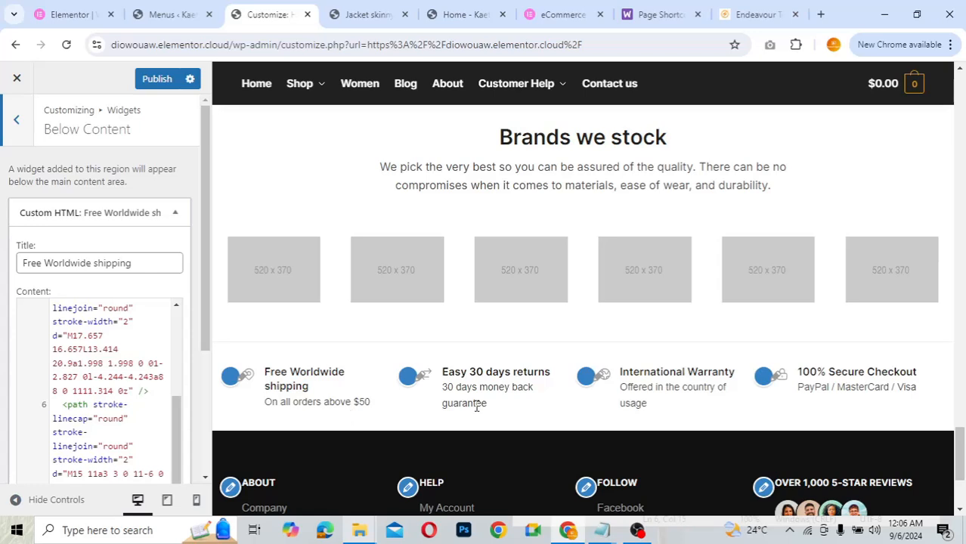
{"action": "left_click", "coordinate": [17, 121]}
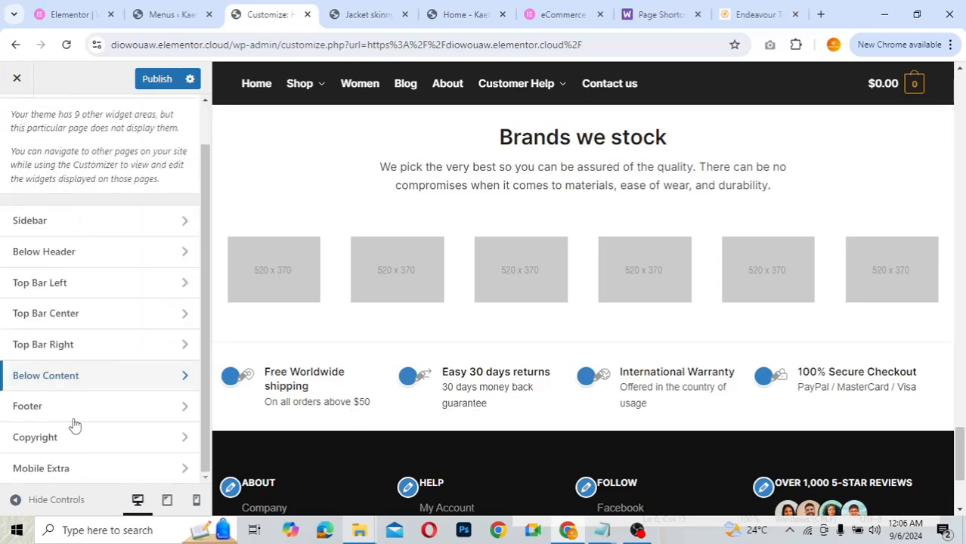
- Open the Footer widget area and inspect the About widget's Company link without editing it
{"action": "left_click", "coordinate": [97, 412]}
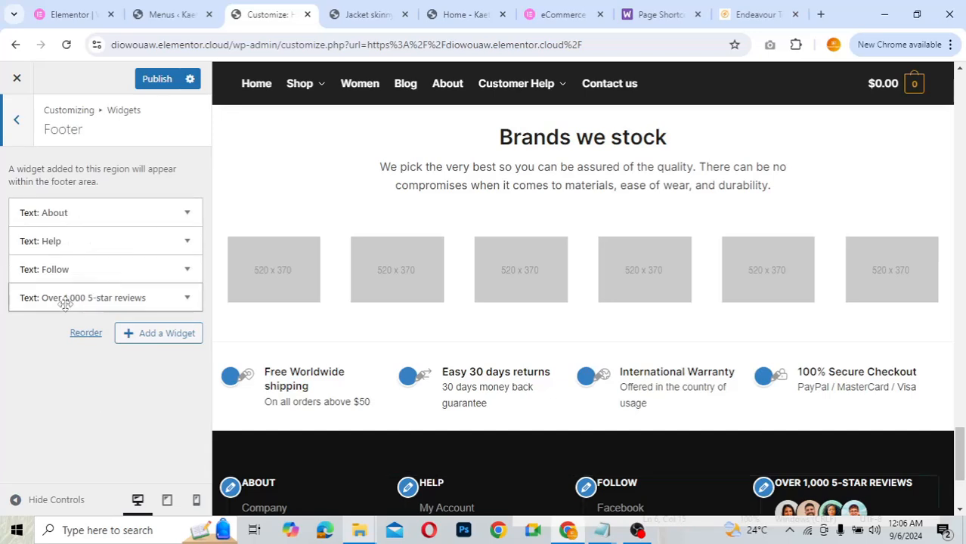
{"action": "scroll", "coordinate": [537, 350], "scroll_direction": "down", "scroll_amount": 3}
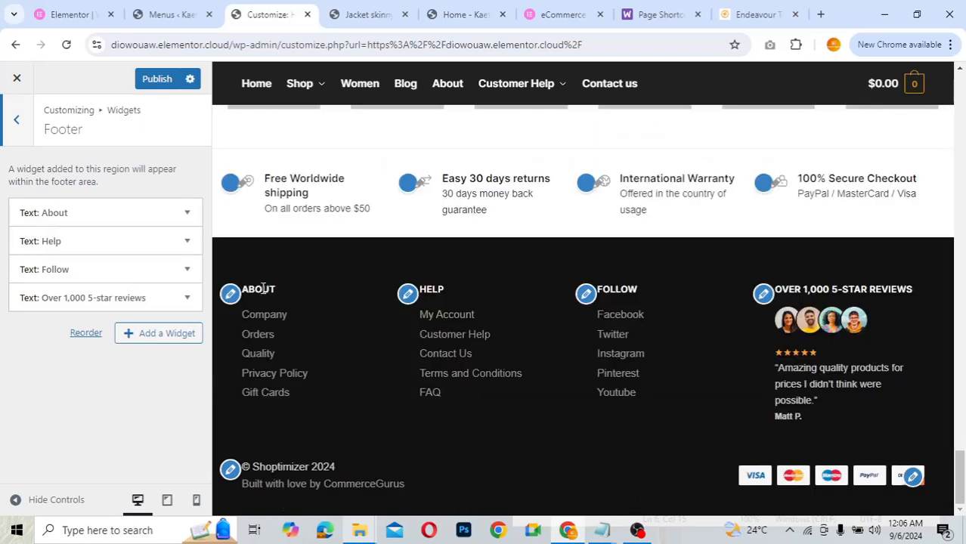
{"action": "left_click", "coordinate": [126, 222]}
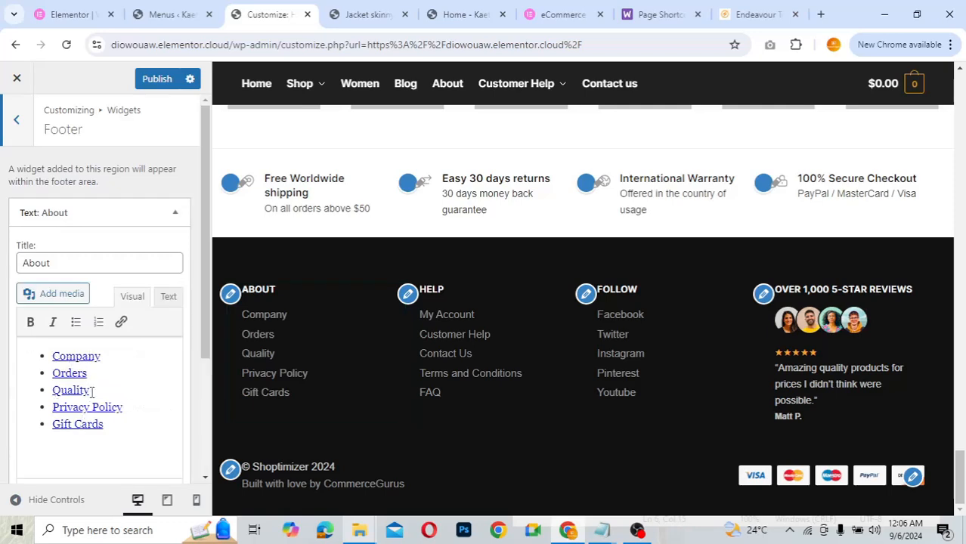
{"action": "left_click", "coordinate": [76, 356]}
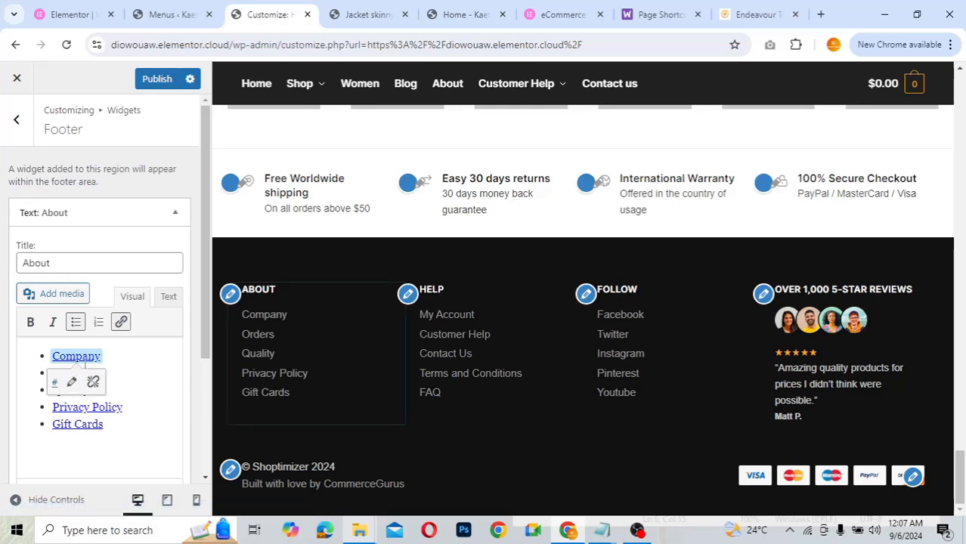
{"action": "left_click", "coordinate": [121, 323]}
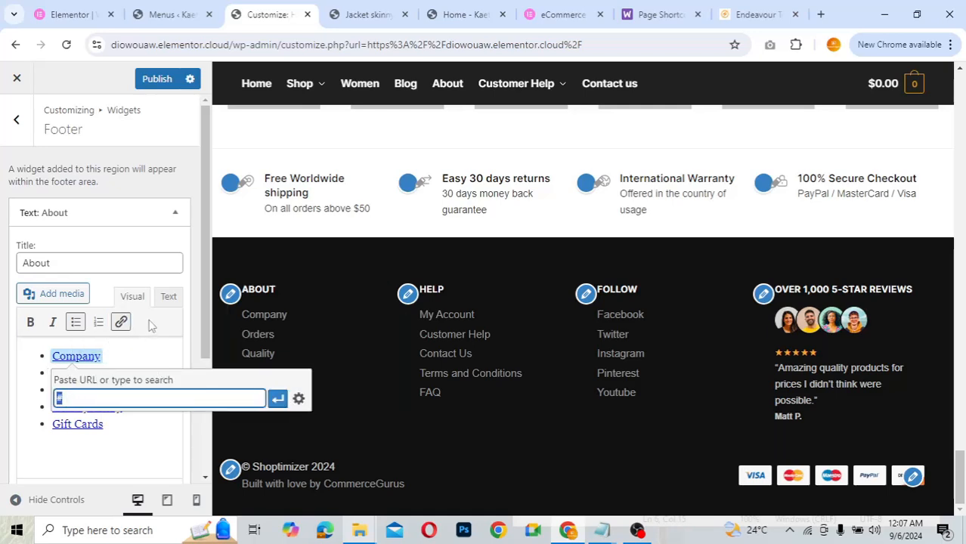
{"action": "left_click", "coordinate": [106, 355]}
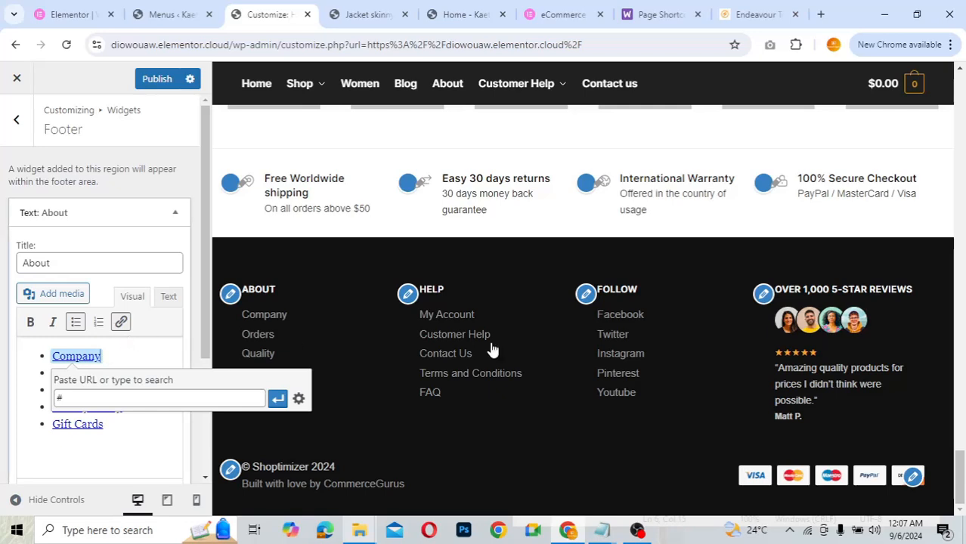
{"action": "left_click", "coordinate": [171, 208]}
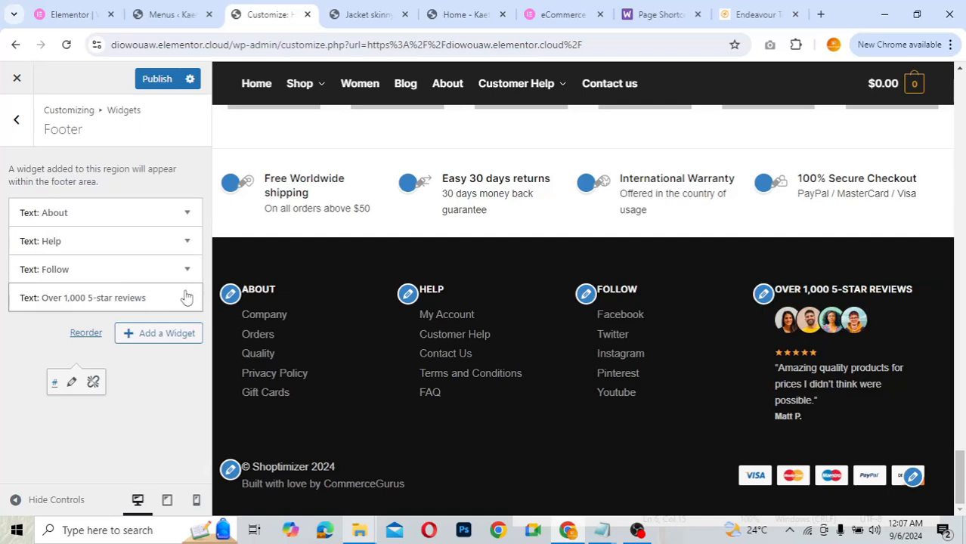
- Expand and read through the Over 1,000 5-star reviews widget
{"action": "left_click", "coordinate": [187, 298]}
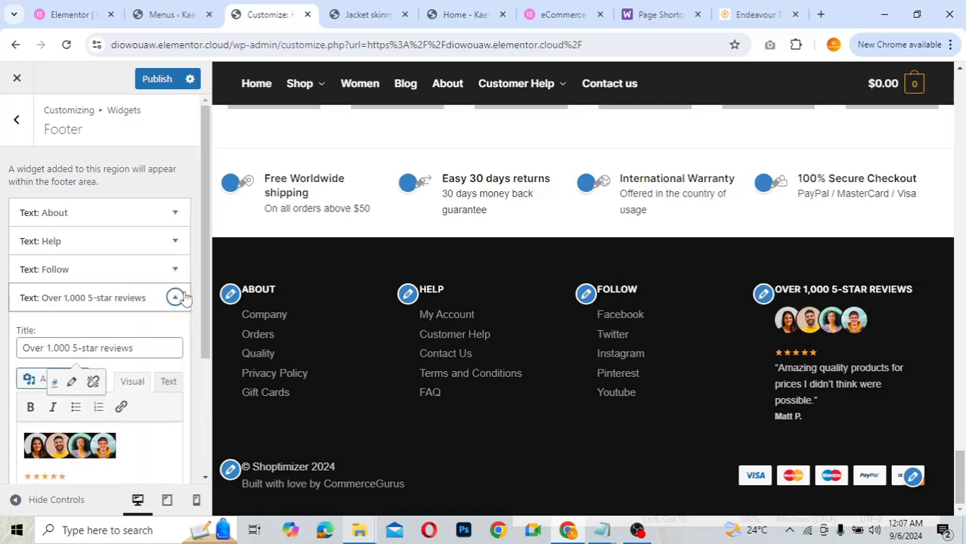
{"action": "scroll", "coordinate": [84, 468], "scroll_direction": "down", "scroll_amount": 2}
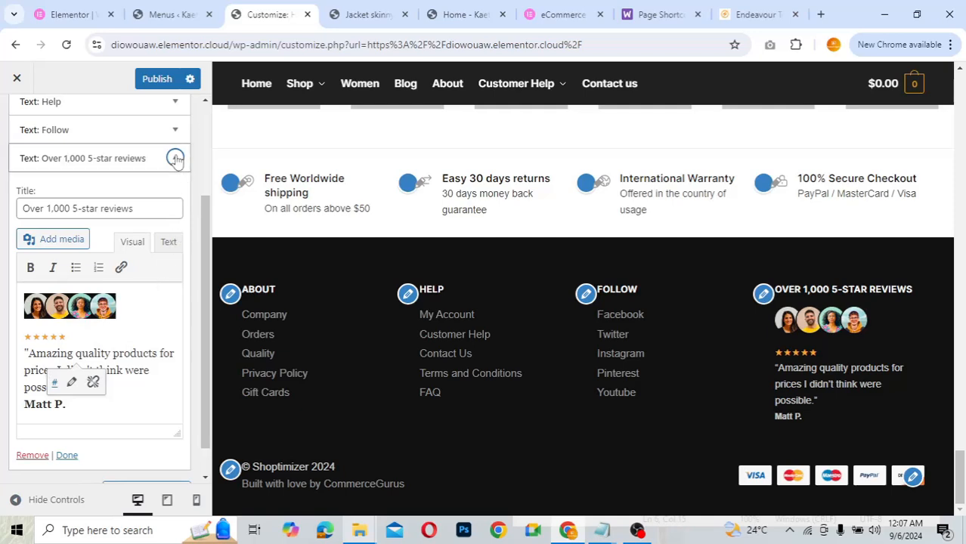
{"action": "scroll", "coordinate": [178, 160], "scroll_direction": "up", "scroll_amount": 2}
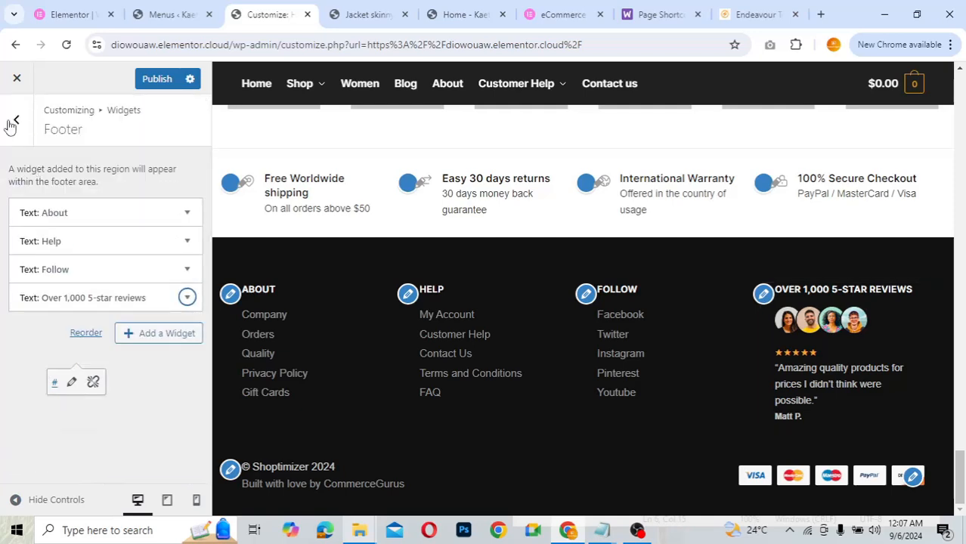
- In the Copyright Text widget, replace Shoptimizer with KaetechShop
{"action": "left_click", "coordinate": [13, 122]}
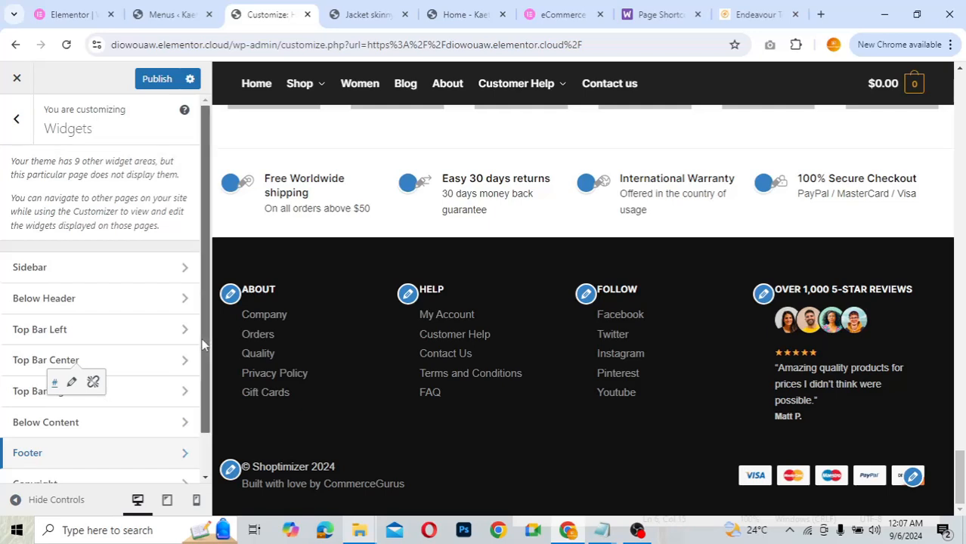
{"action": "left_click_drag", "start_coordinate": [202, 338], "coordinate": [200, 408]}
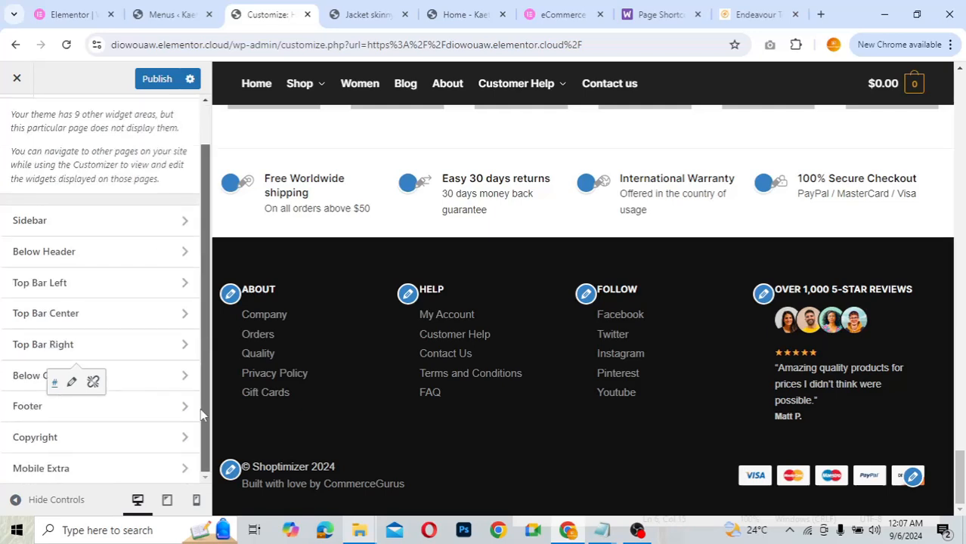
{"action": "left_click", "coordinate": [99, 446]}
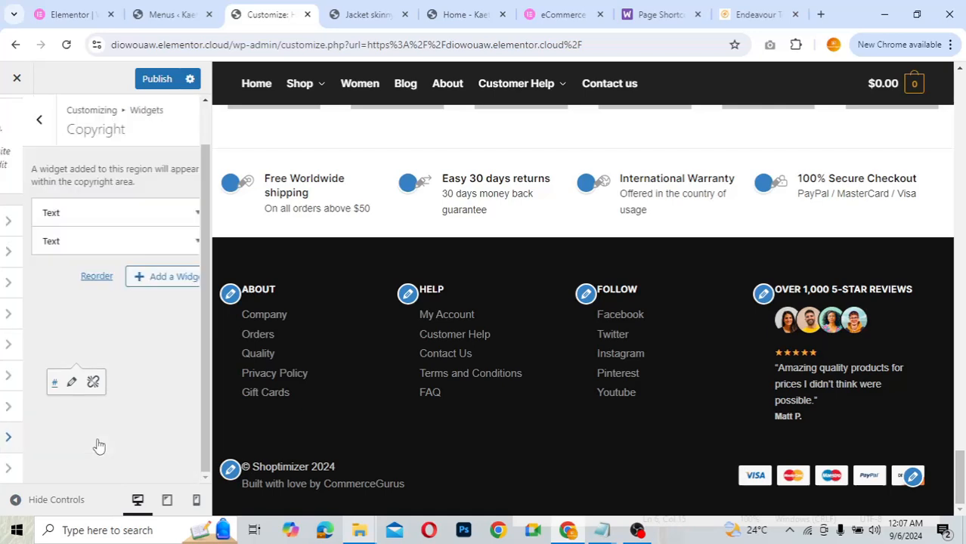
{"action": "left_click", "coordinate": [112, 211]}
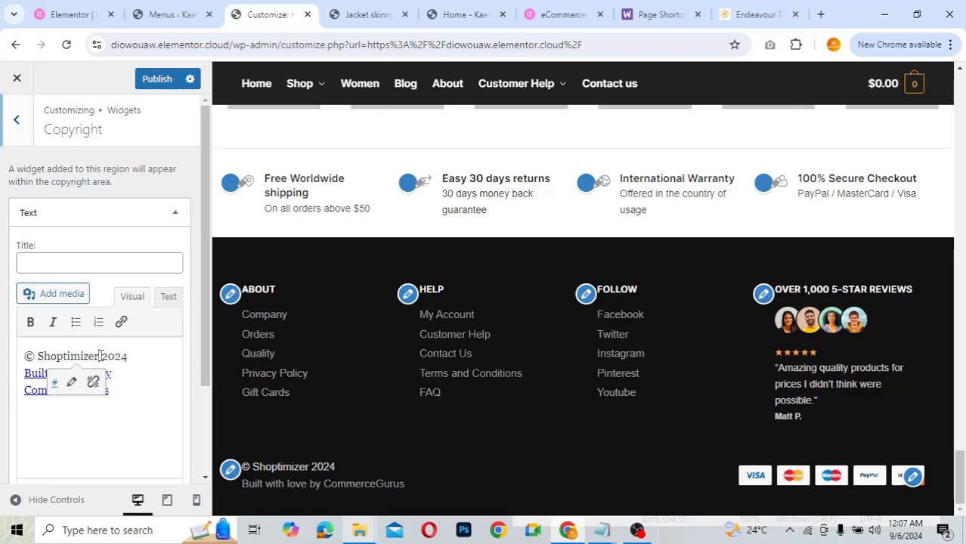
{"action": "left_click_drag", "start_coordinate": [101, 356], "coordinate": [37, 359]}
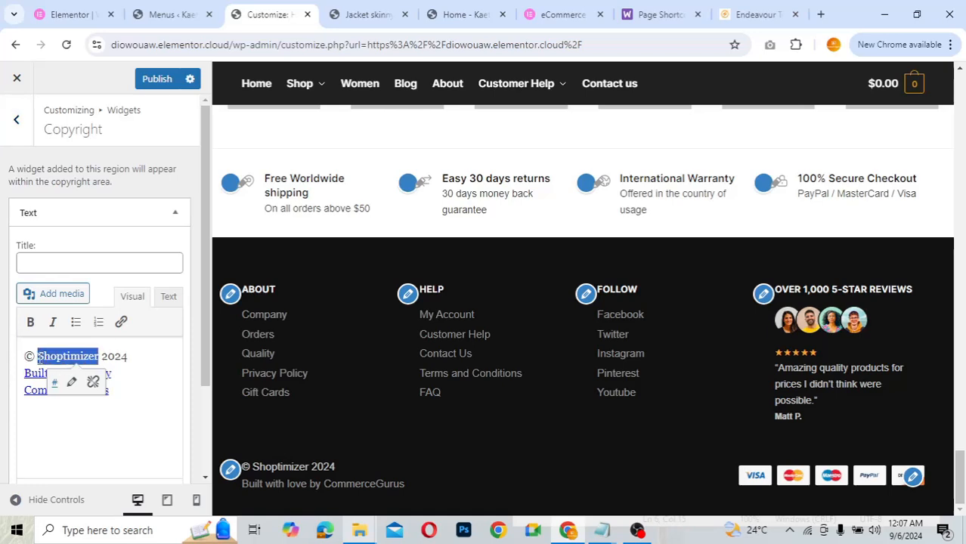
{"action": "type", "text": "Kaetech"}
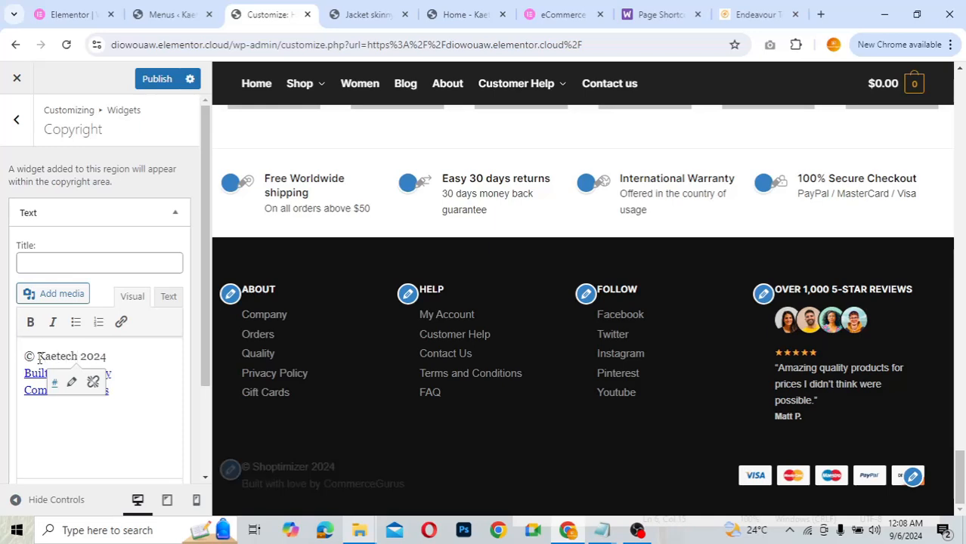
{"action": "type", "text": "Shop"}
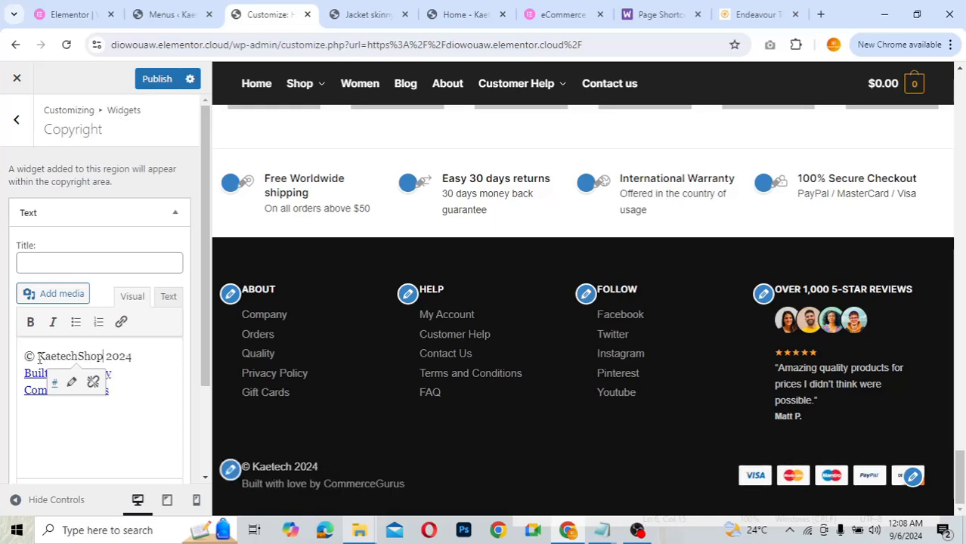
- Check the Built with love by CommerceGurus credit link, leaving its address unchanged
{"action": "triple_click", "coordinate": [129, 390]}
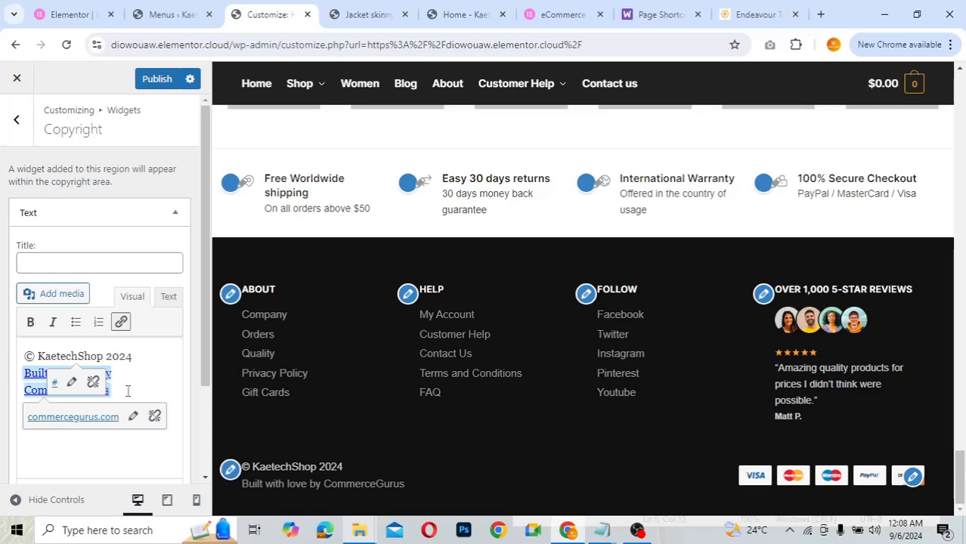
{"action": "left_click", "coordinate": [121, 322]}
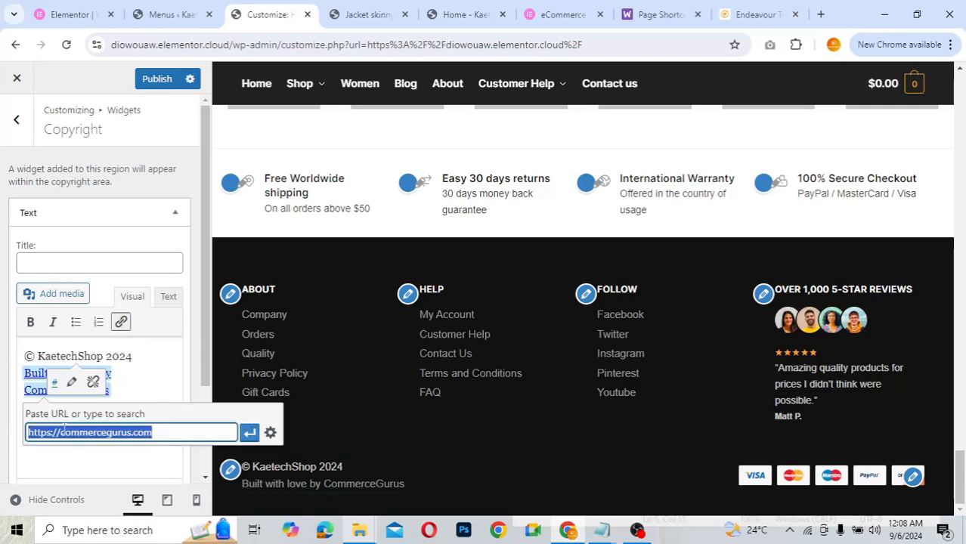
{"action": "left_click", "coordinate": [141, 381]}
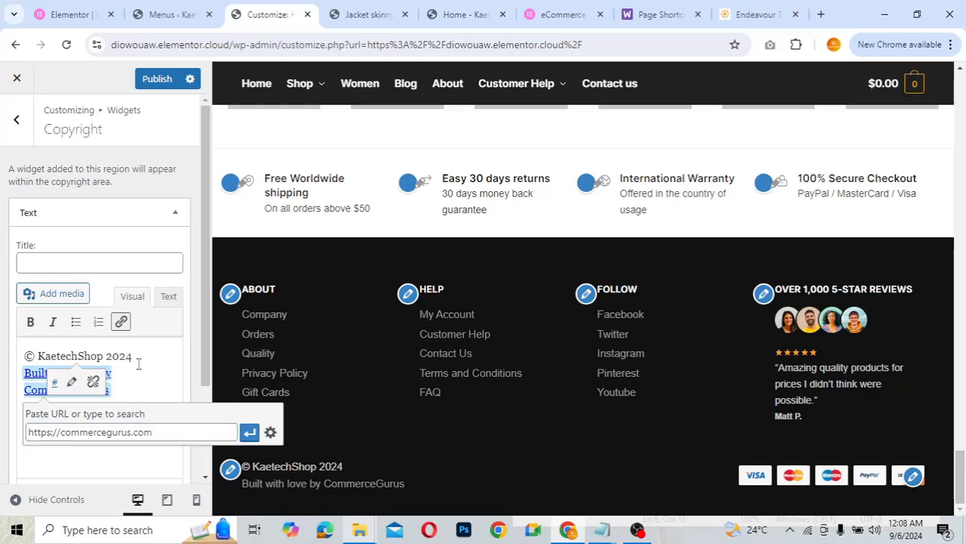
{"action": "left_click", "coordinate": [138, 364]}
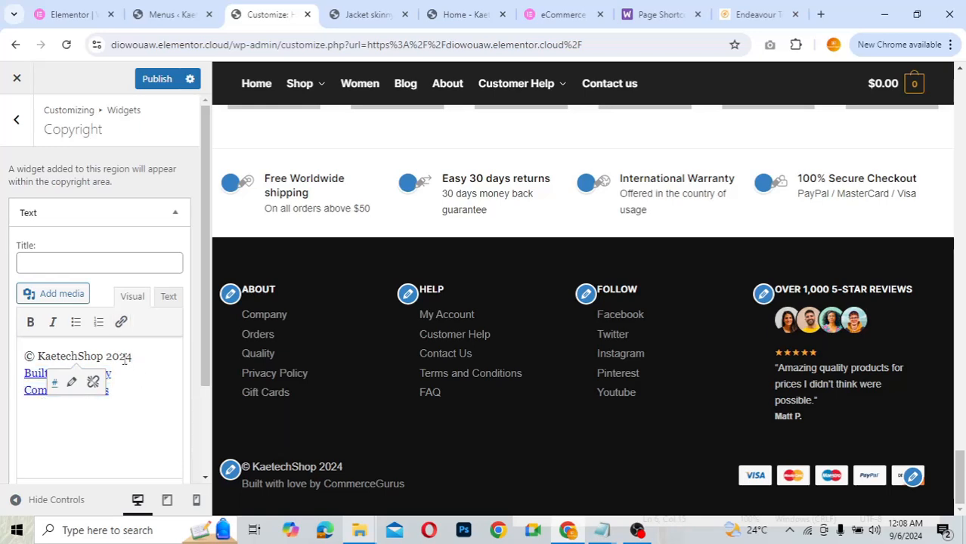
- Collapse the copyright Text widget and return to the widget areas list
{"action": "left_click", "coordinate": [176, 212]}
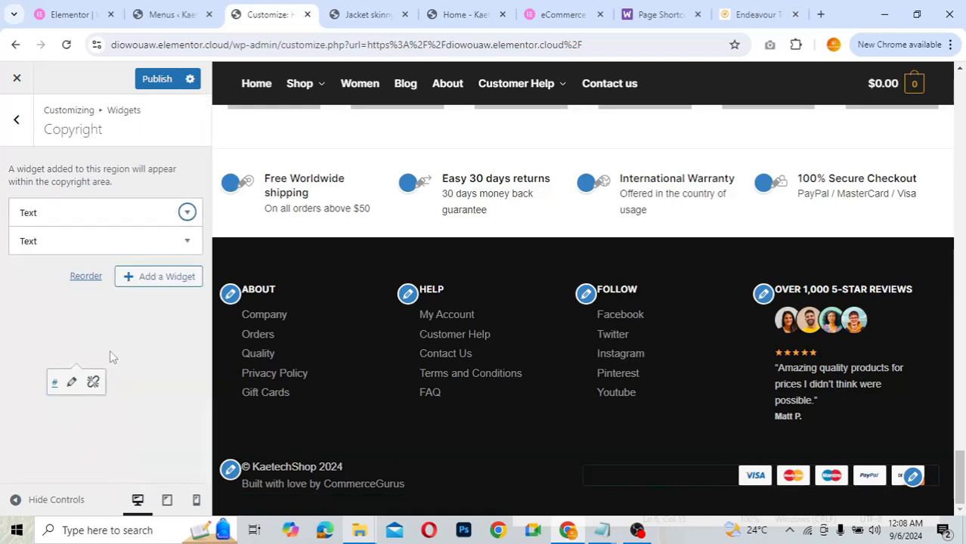
{"action": "left_click", "coordinate": [95, 385]}
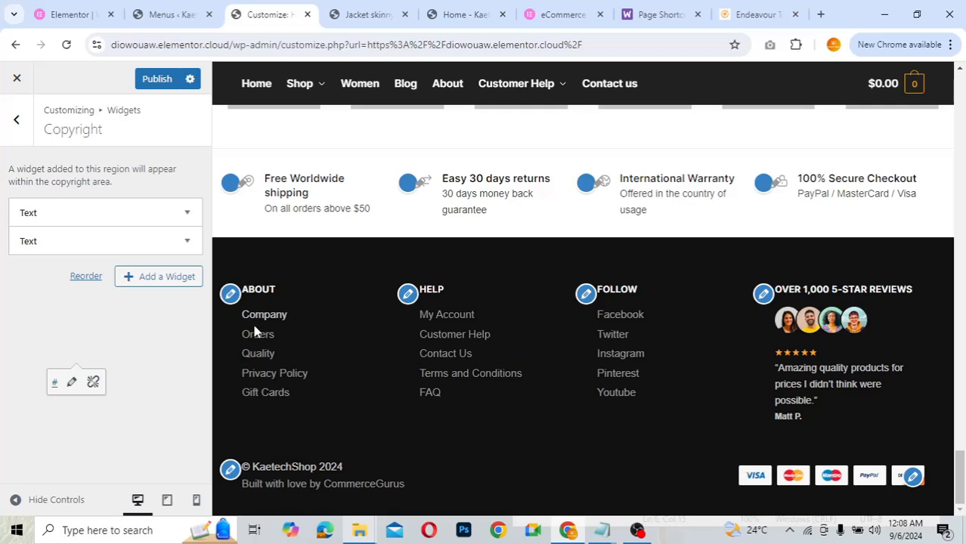
{"action": "left_click", "coordinate": [20, 136]}
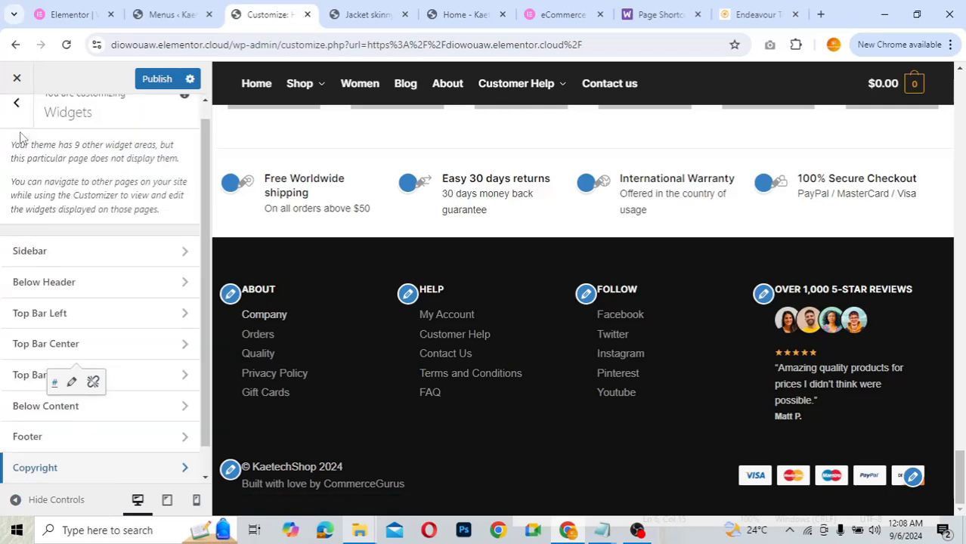
- Inspect the payment icons in Copyright's second Text widget, leaving it unchanged
{"action": "left_click", "coordinate": [148, 468]}
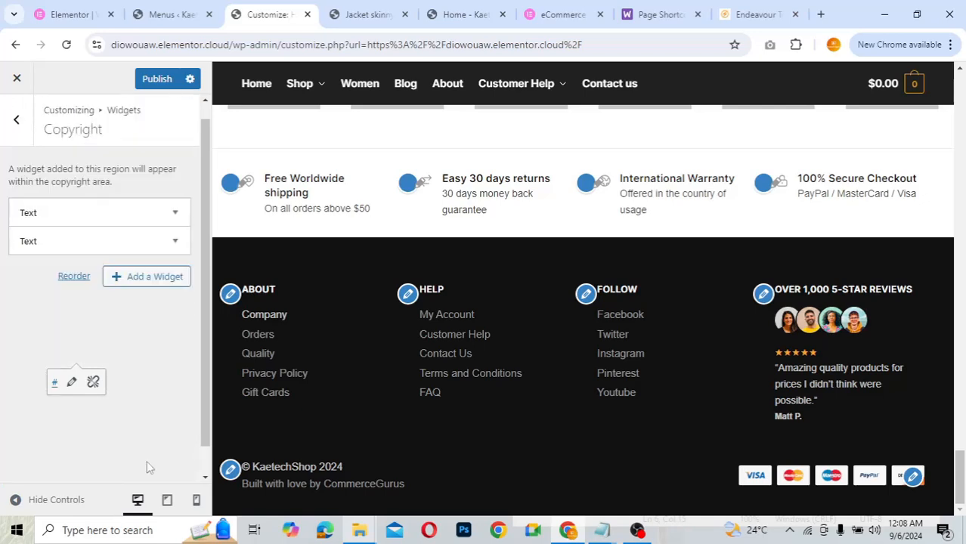
{"action": "left_click", "coordinate": [123, 240]}
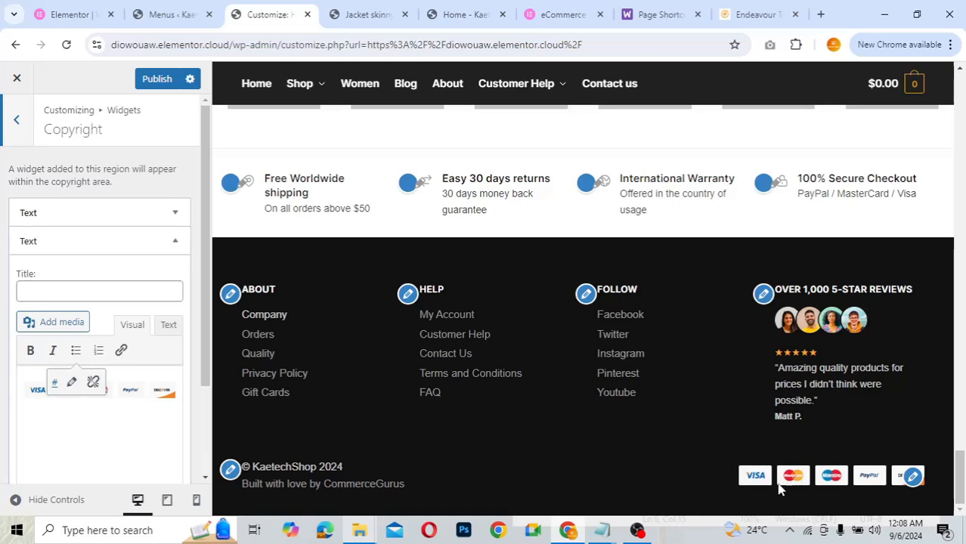
{"action": "left_click", "coordinate": [125, 393]}
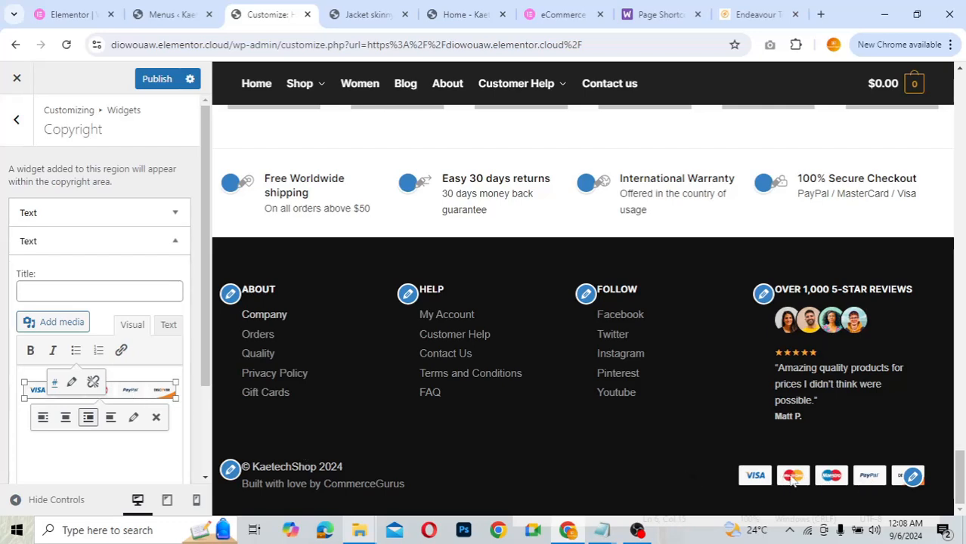
{"action": "left_click", "coordinate": [110, 240]}
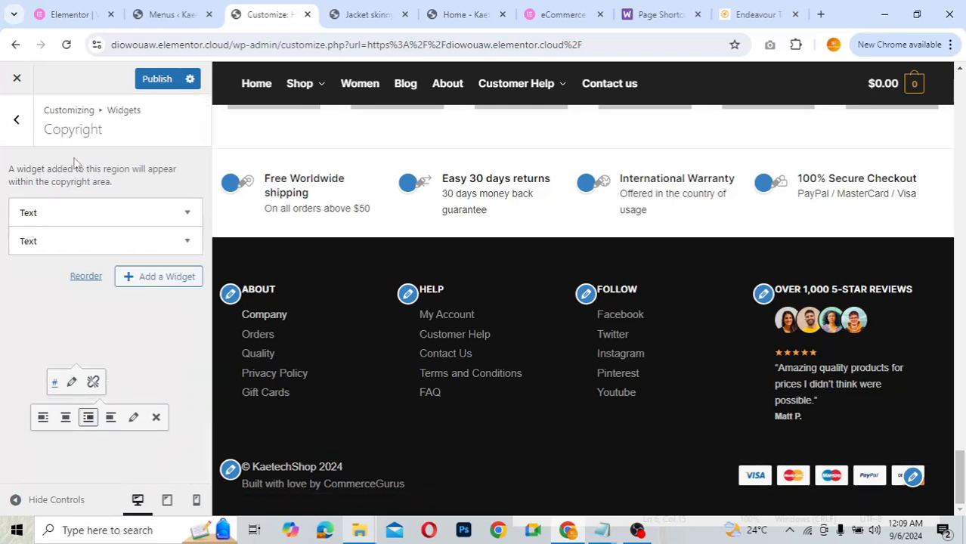
{"action": "left_click", "coordinate": [18, 121]}
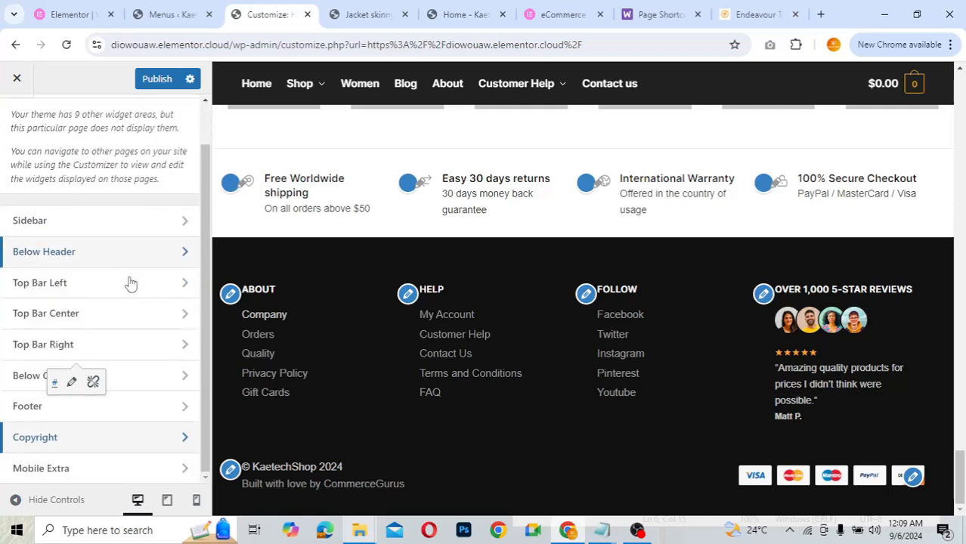
- Expand the Mobile Extra Text widget to review its Browse, Want to chat? and Social sections
{"action": "left_click", "coordinate": [112, 467]}
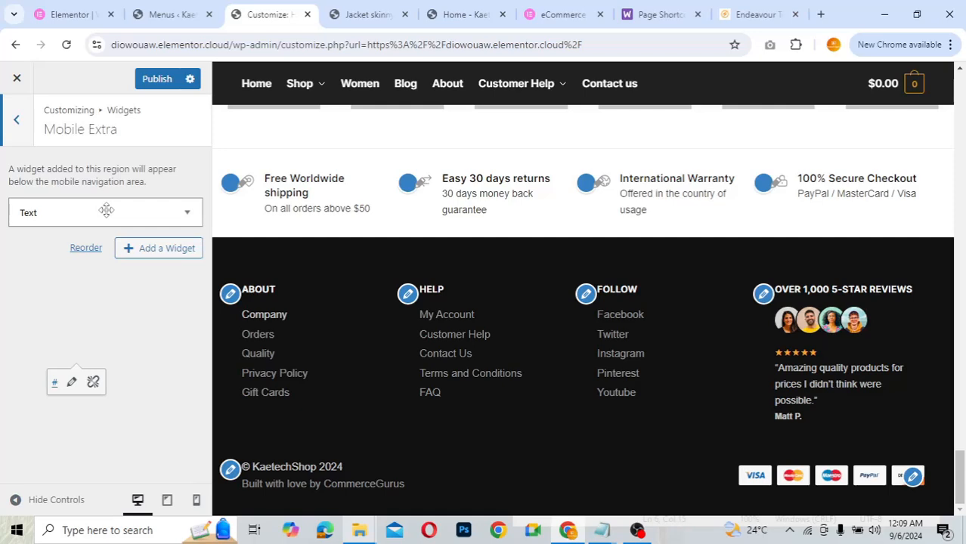
{"action": "left_click", "coordinate": [106, 213]}
{"action": "scroll", "coordinate": [134, 328], "scroll_direction": "down", "scroll_amount": 2}
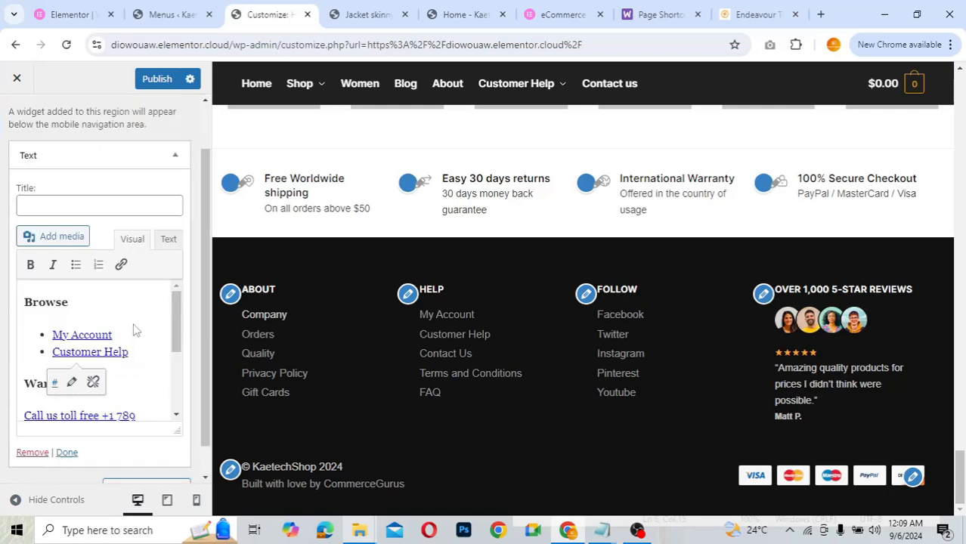
{"action": "scroll", "coordinate": [131, 364], "scroll_direction": "down", "scroll_amount": 3}
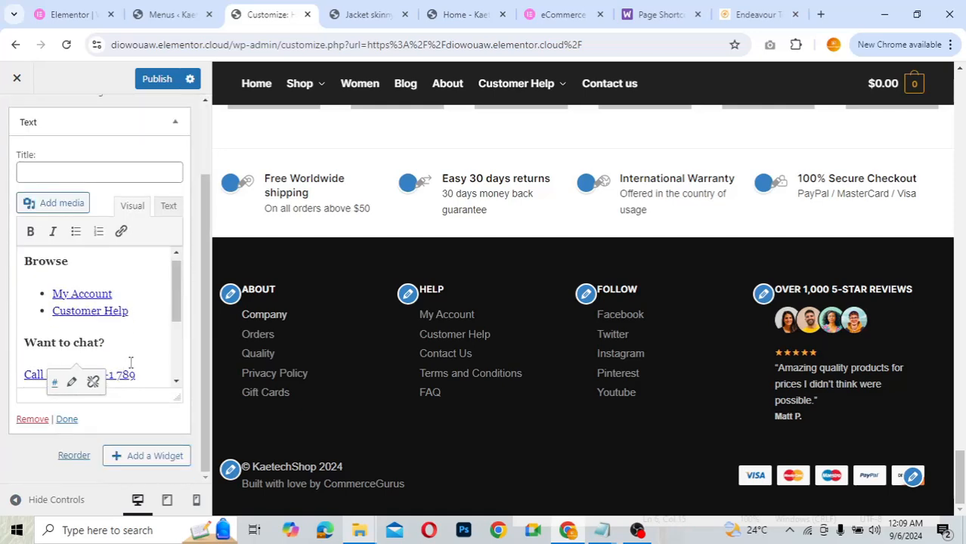
{"action": "scroll", "coordinate": [131, 363], "scroll_direction": "up", "scroll_amount": 3}
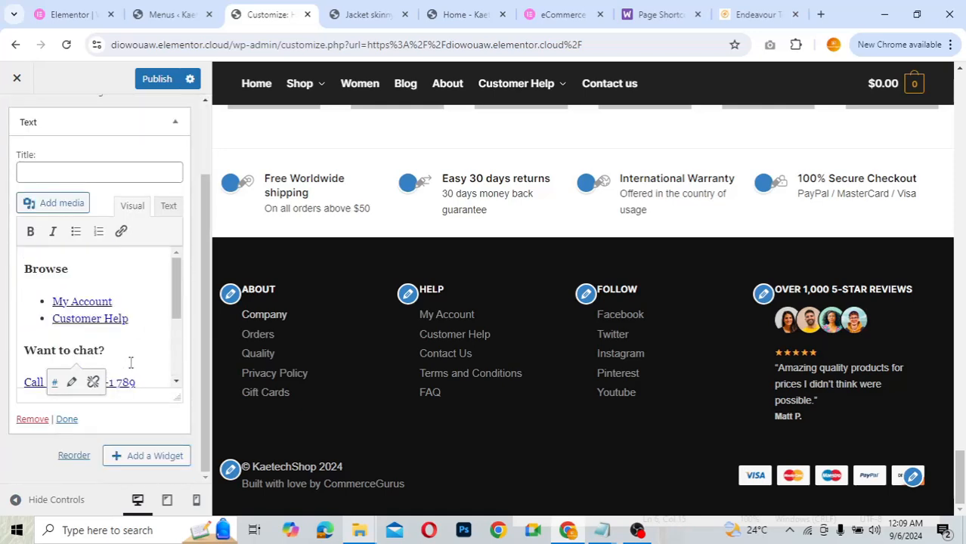
- Preview the site at mobile width with the navigation drawer open, showing the Mobile Extra content
{"action": "left_click", "coordinate": [196, 505]}
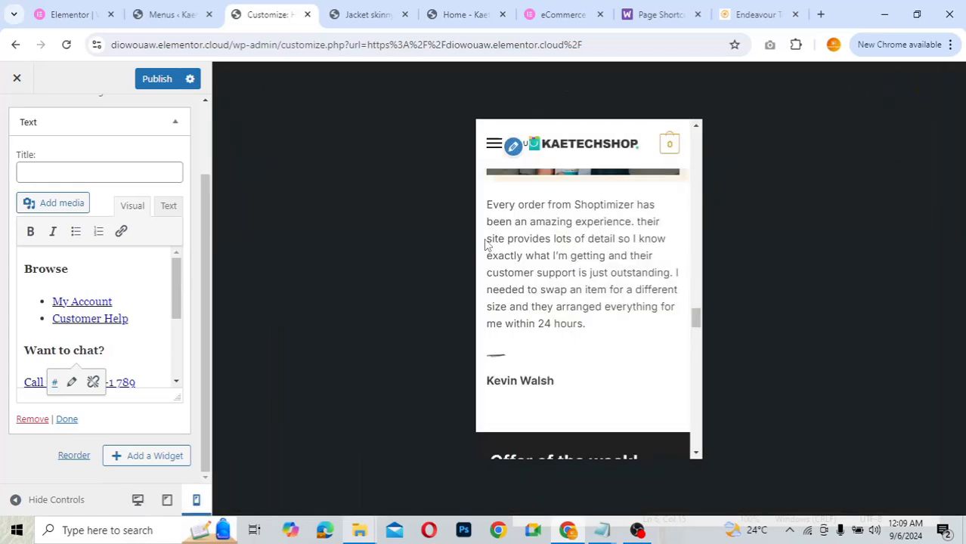
{"action": "left_click", "coordinate": [493, 143]}
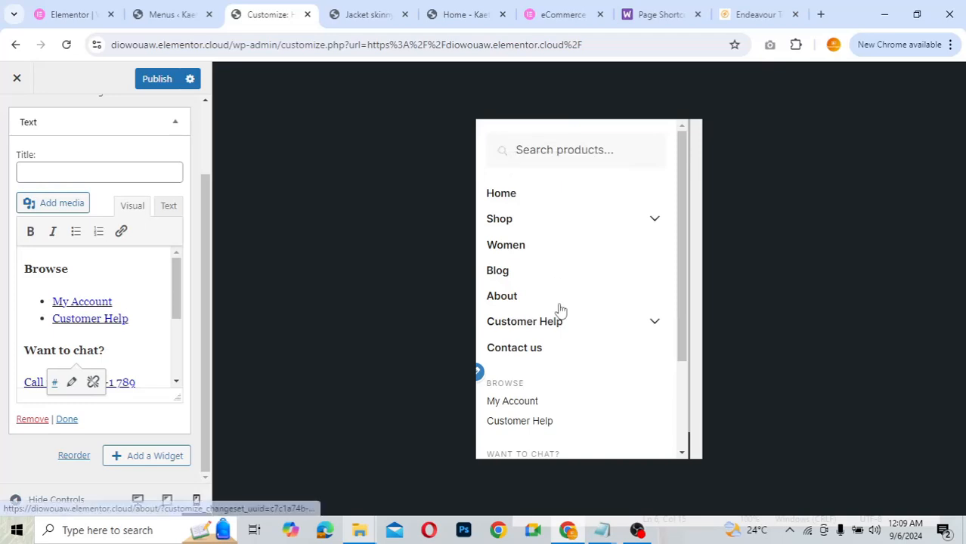
{"action": "scroll", "coordinate": [559, 310], "scroll_direction": "down", "scroll_amount": 2}
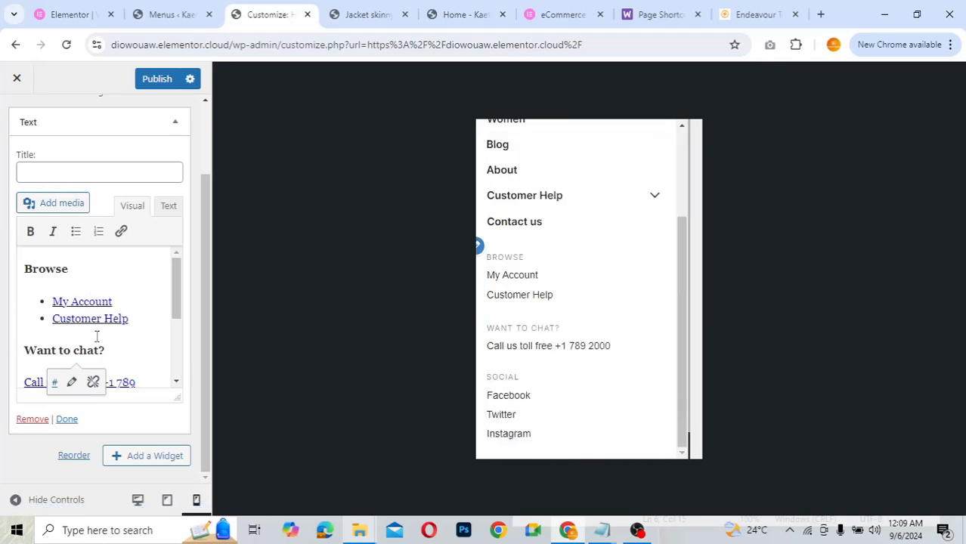
{"action": "scroll", "coordinate": [99, 343], "scroll_direction": "down", "scroll_amount": 2}
{"action": "scroll", "coordinate": [99, 342], "scroll_direction": "up", "scroll_amount": 2}
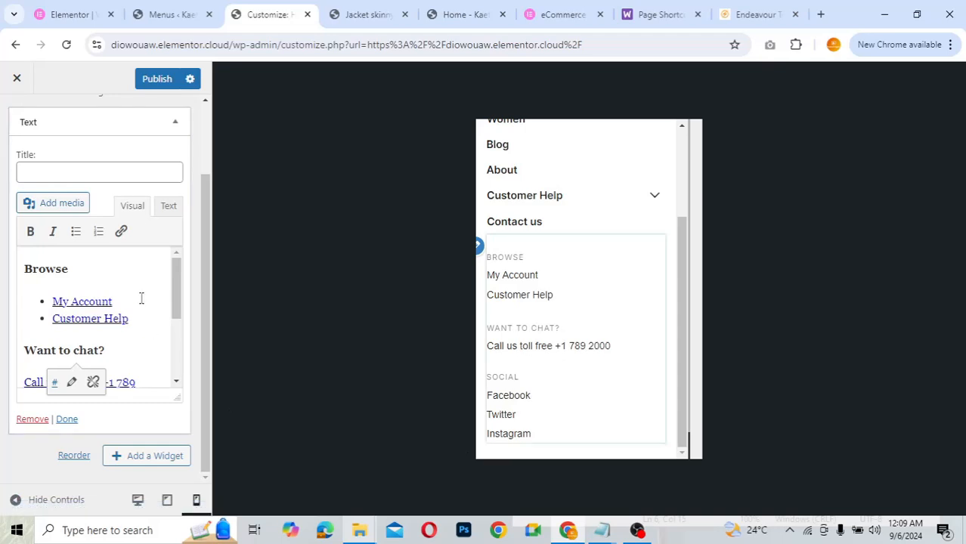
{"action": "scroll", "coordinate": [112, 328], "scroll_direction": "down", "scroll_amount": 3}
{"action": "scroll", "coordinate": [112, 328], "scroll_direction": "up", "scroll_amount": 3}
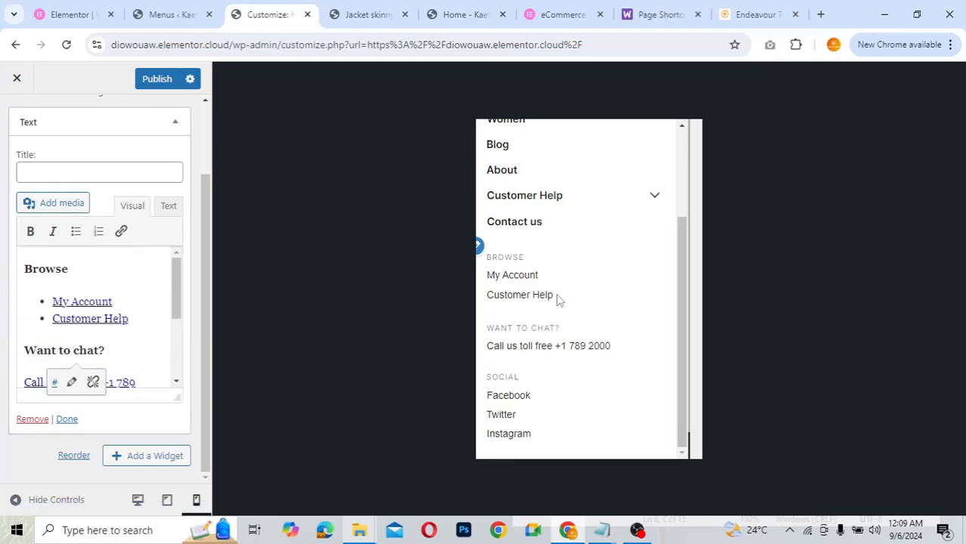
{"action": "scroll", "coordinate": [112, 215], "scroll_direction": "up", "scroll_amount": 1}
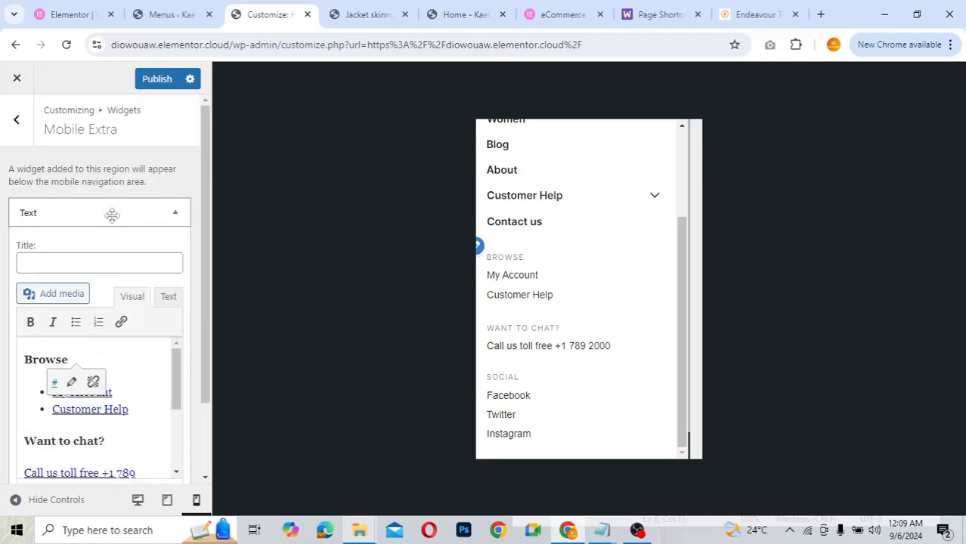
- Return to the main Customizer sections and switch the preview back to desktop width
{"action": "left_click", "coordinate": [16, 121]}
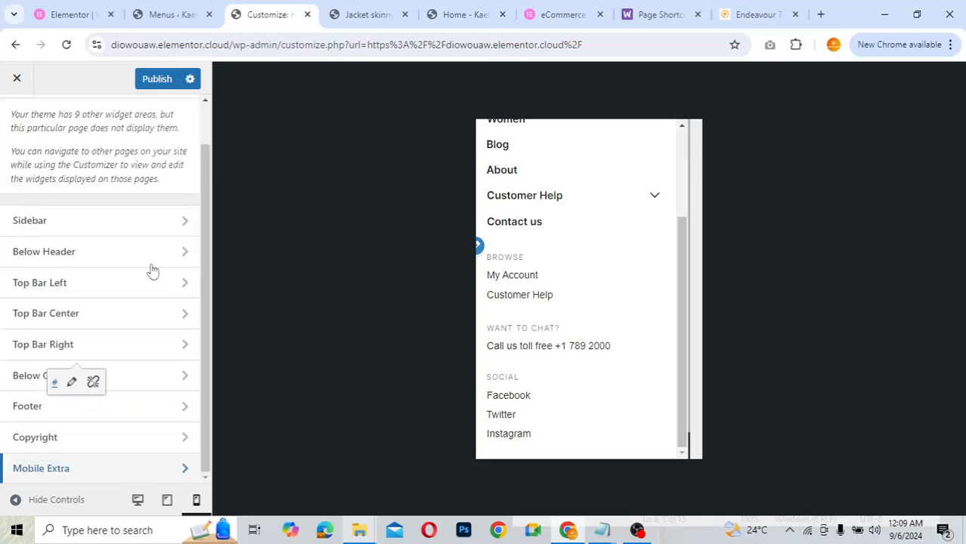
{"action": "scroll", "coordinate": [114, 238], "scroll_direction": "up", "scroll_amount": 1}
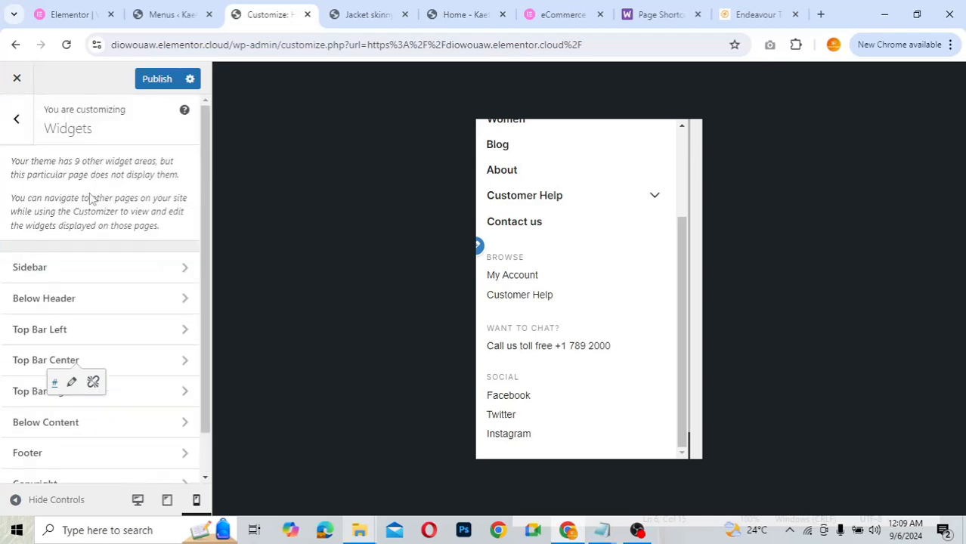
{"action": "left_click", "coordinate": [18, 123]}
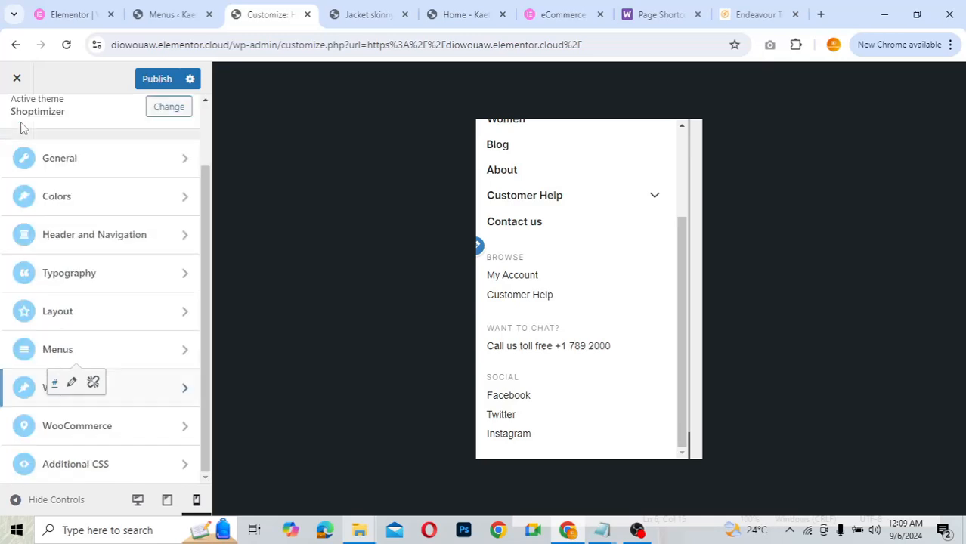
{"action": "left_click", "coordinate": [137, 501]}
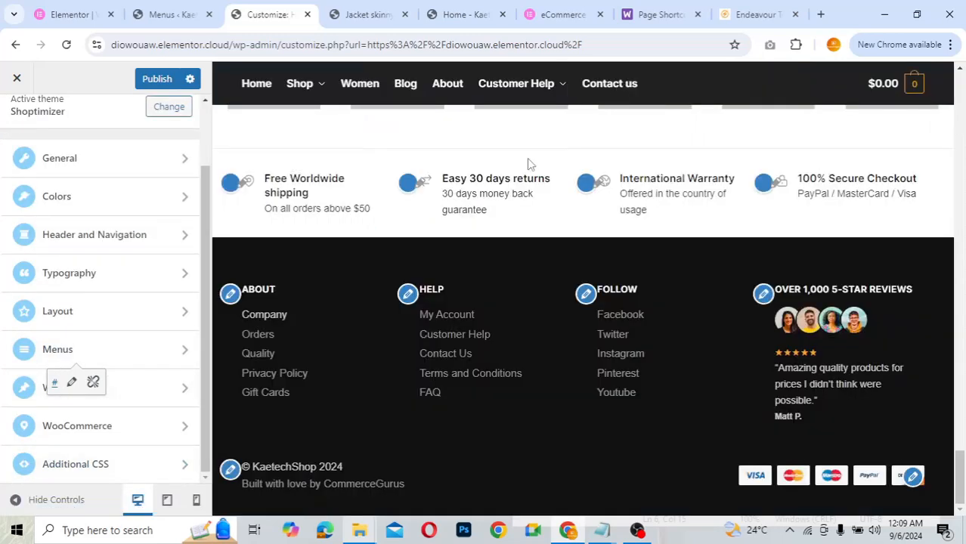
- Check the WooCommerce Store Notice, which stays disabled, then go back to the main sections
{"action": "scroll", "coordinate": [528, 164], "scroll_direction": "up", "scroll_amount": 3}
{"action": "scroll", "coordinate": [529, 164], "scroll_direction": "up", "scroll_amount": 5}
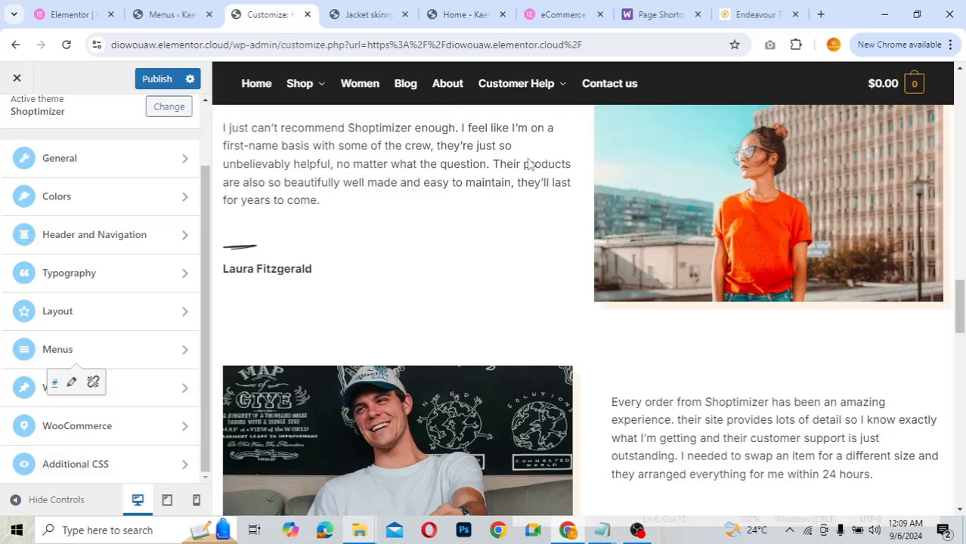
{"action": "scroll", "coordinate": [528, 164], "scroll_direction": "up", "scroll_amount": 10}
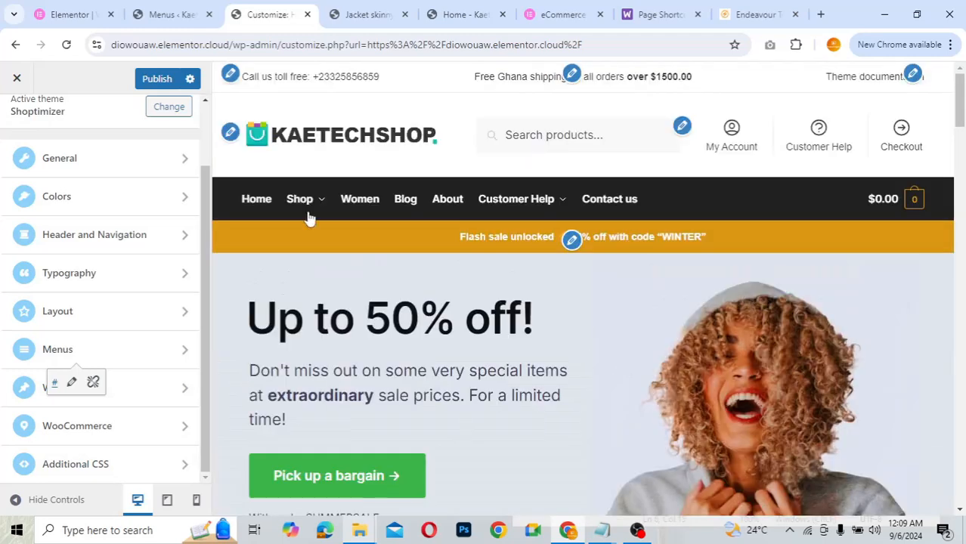
{"action": "left_click", "coordinate": [161, 439]}
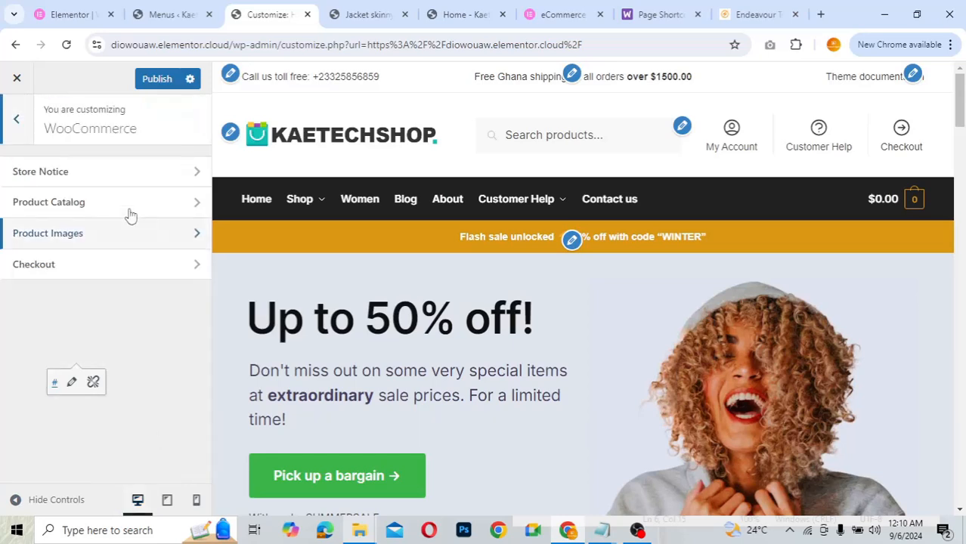
{"action": "left_click", "coordinate": [102, 173]}
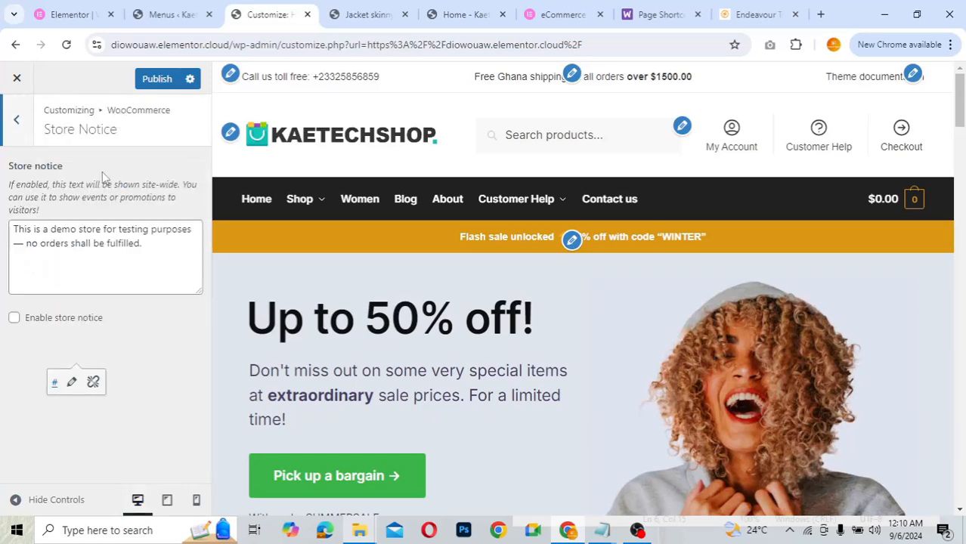
{"action": "left_click", "coordinate": [18, 121]}
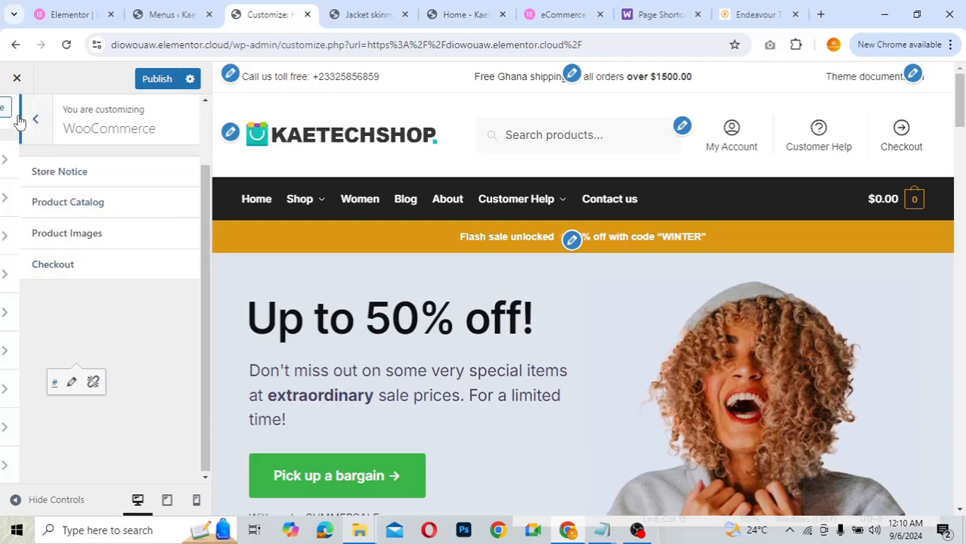
{"action": "left_click", "coordinate": [20, 120]}
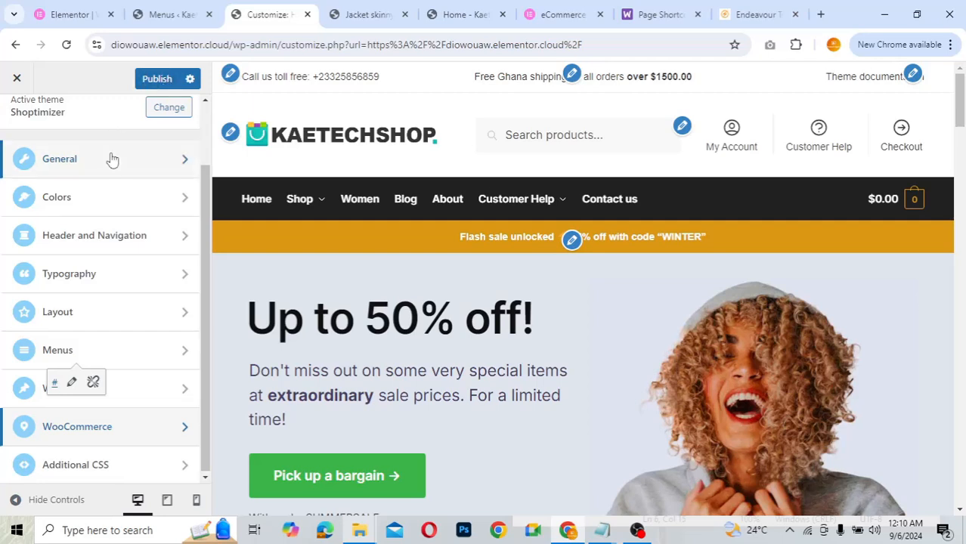
- Publish all Customizer changes and close the Customizer to load the live KaetechShop home page
{"action": "left_click", "coordinate": [156, 79]}
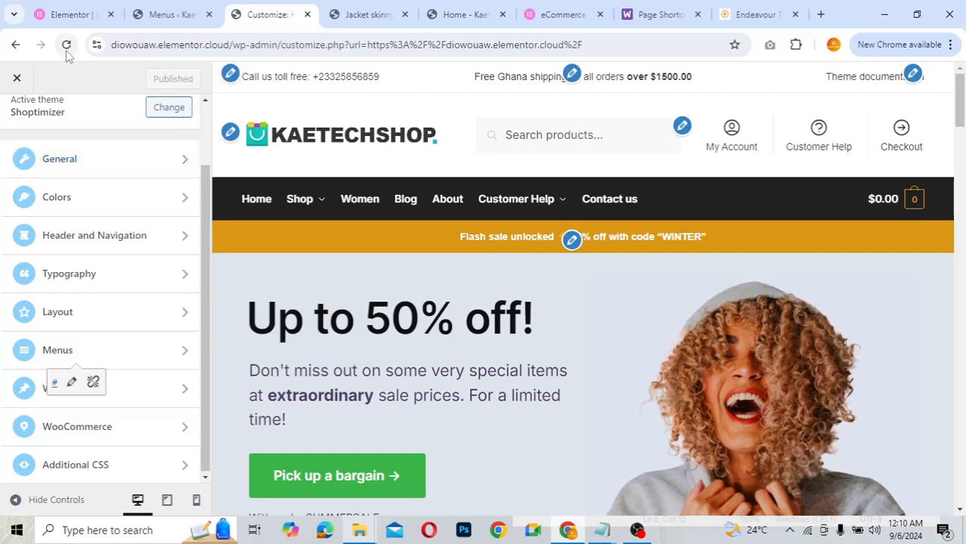
{"action": "left_click", "coordinate": [15, 80]}
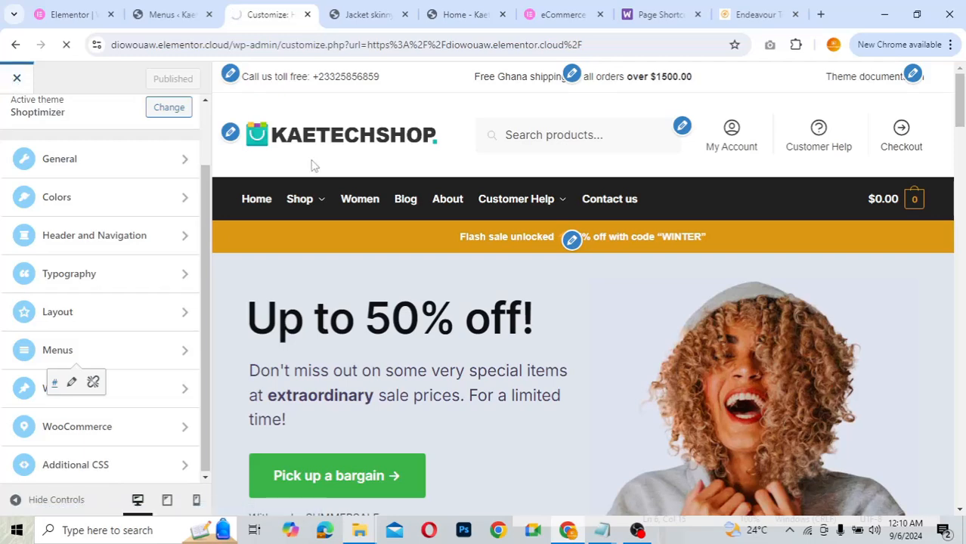
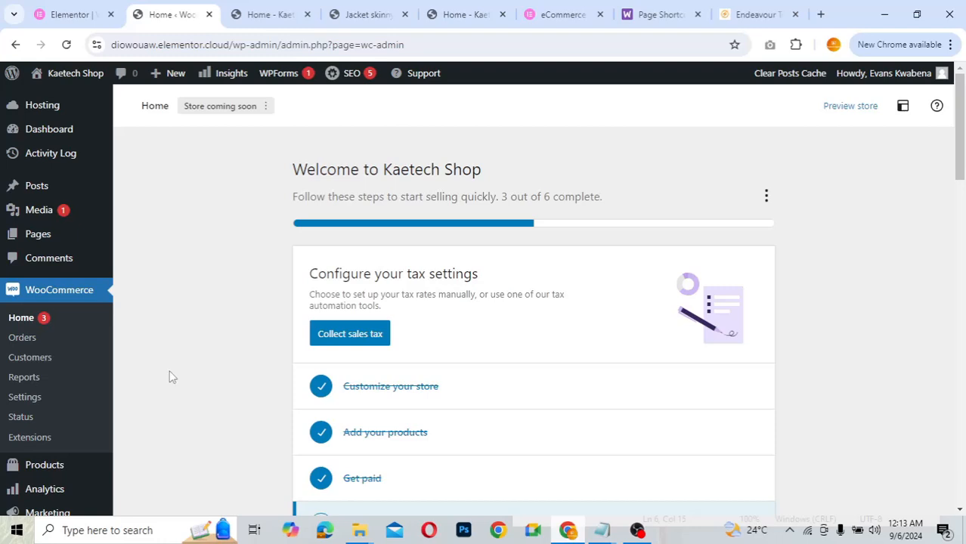
- Open CommerceKit from the admin sidebar and scroll to its Features list, all still inactive
{"action": "scroll", "coordinate": [172, 376], "scroll_direction": "down", "scroll_amount": 5}
{"action": "scroll", "coordinate": [154, 373], "scroll_direction": "down", "scroll_amount": 5}
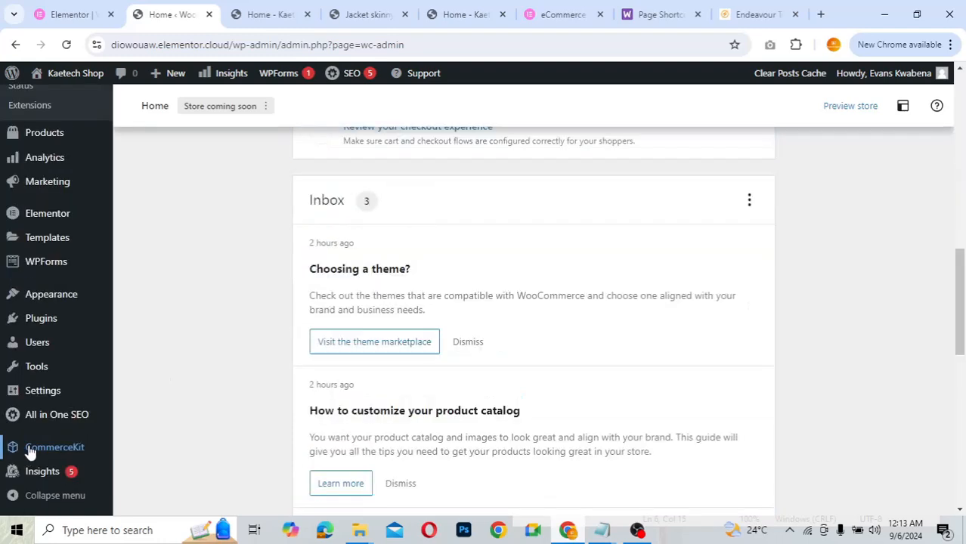
{"action": "left_click", "coordinate": [75, 446]}
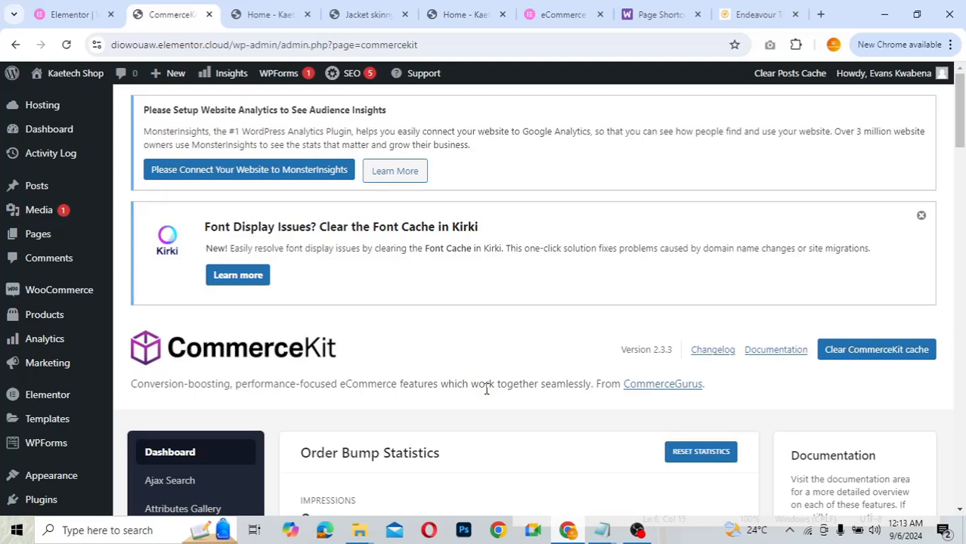
{"action": "scroll", "coordinate": [486, 389], "scroll_direction": "down", "scroll_amount": 3}
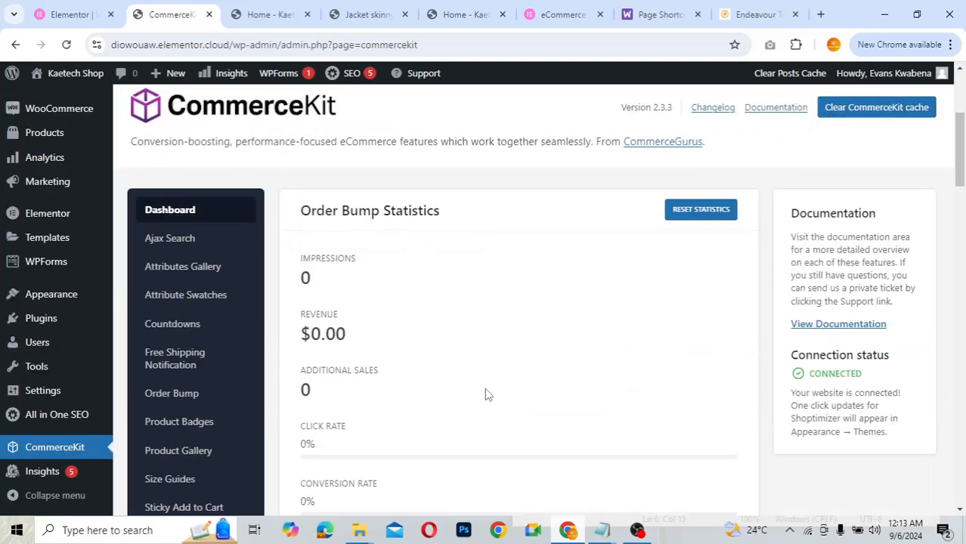
{"action": "scroll", "coordinate": [484, 388], "scroll_direction": "down", "scroll_amount": 1}
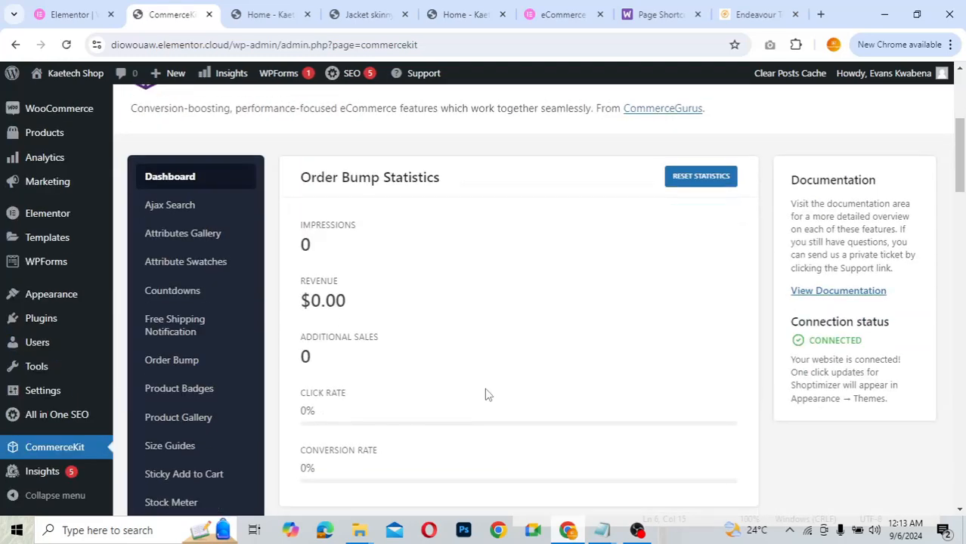
{"action": "scroll", "coordinate": [485, 388], "scroll_direction": "down", "scroll_amount": 3}
{"action": "scroll", "coordinate": [484, 387], "scroll_direction": "down", "scroll_amount": 1}
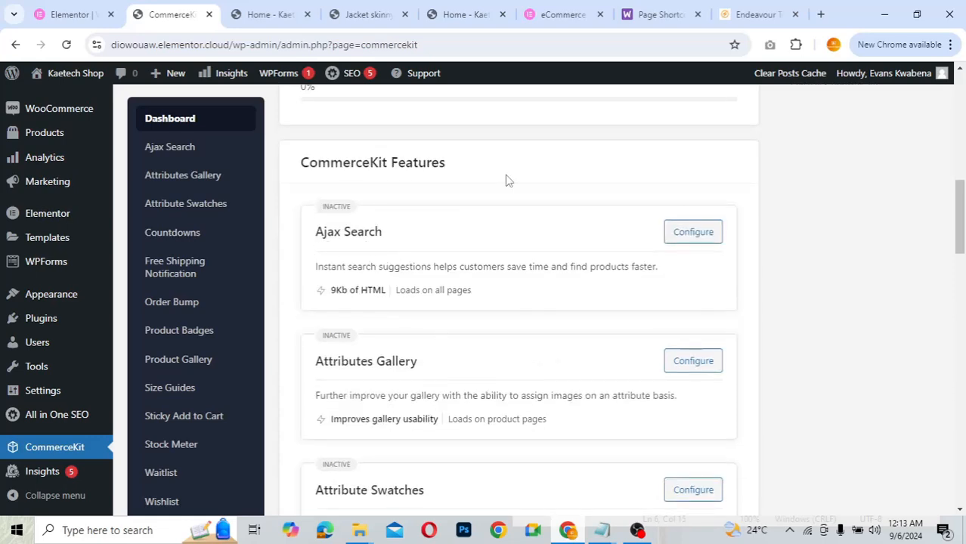
- On the Endeavour demo product page, view the gallery full-screen and close it again
{"action": "left_click", "coordinate": [756, 14]}
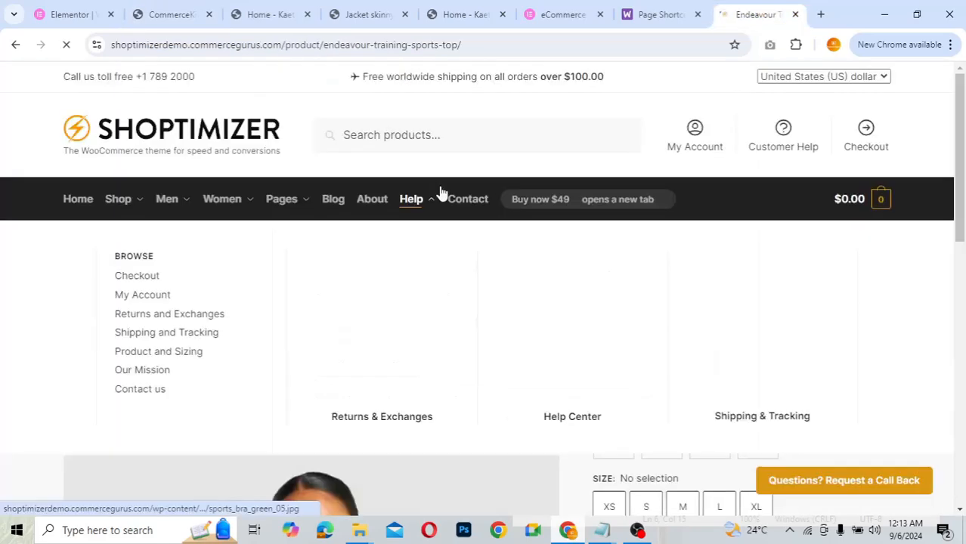
{"action": "scroll", "coordinate": [441, 192], "scroll_direction": "down", "scroll_amount": 6}
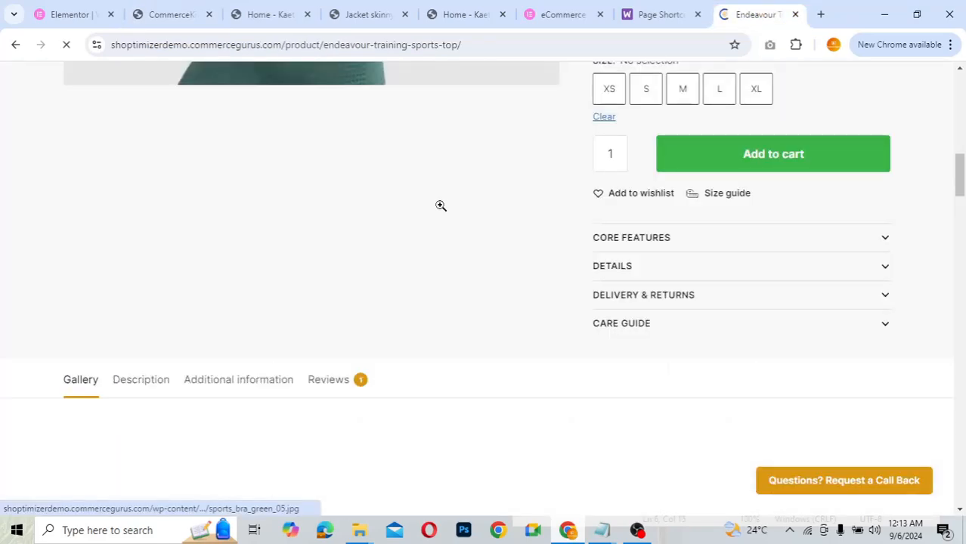
{"action": "left_click", "coordinate": [257, 205]}
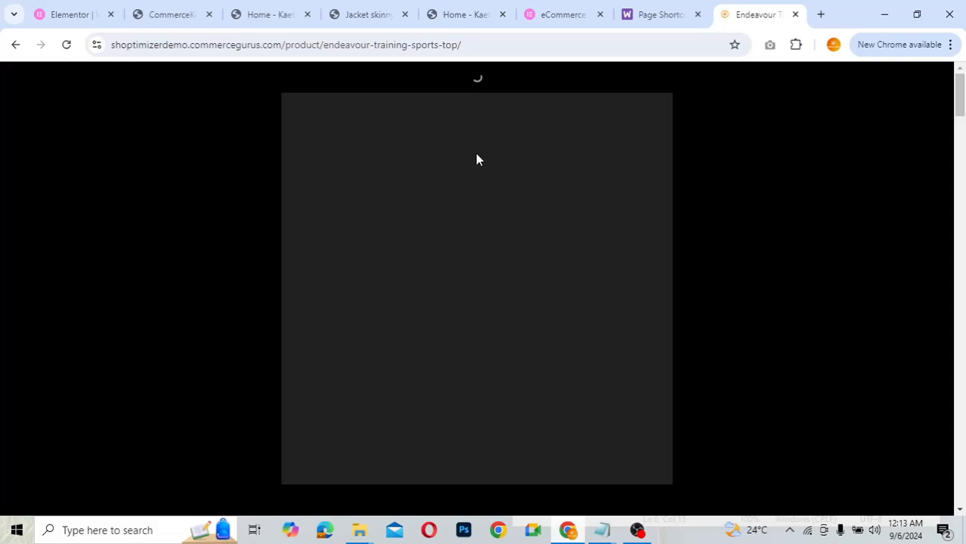
{"action": "left_click", "coordinate": [788, 134]}
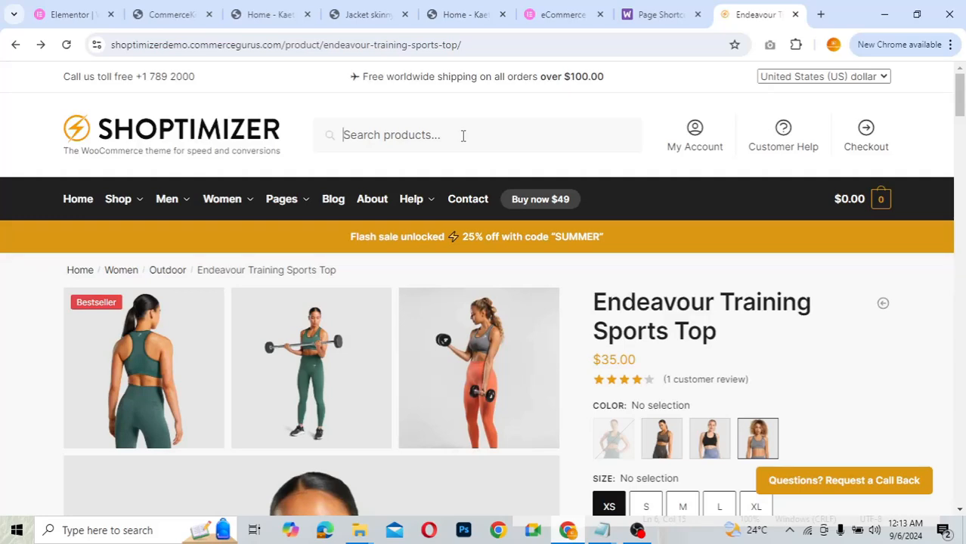
- Search the demo store for 'training', trim it to 'trai' for live suggestions, then return to CommerceKit
{"action": "type", "text": "traing"}
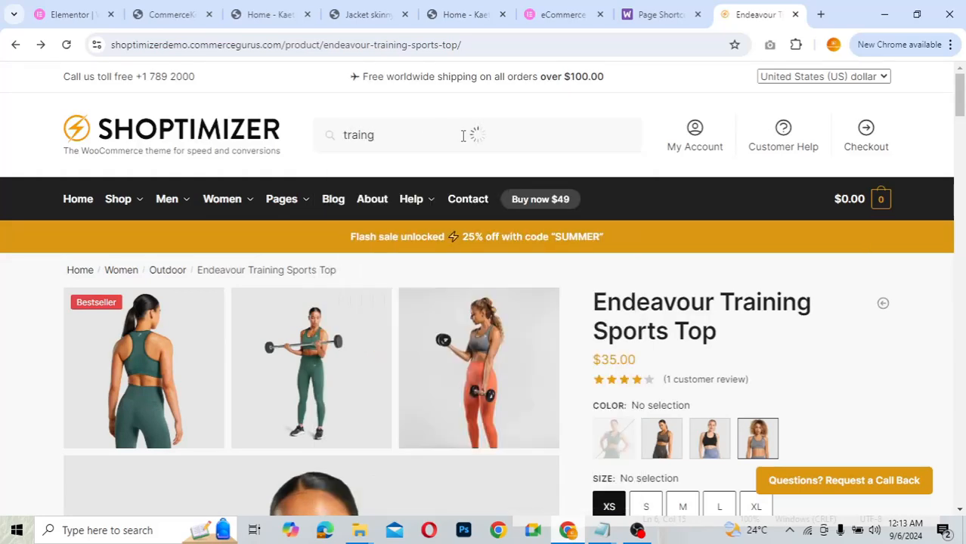
{"action": "key", "text": "BackSpace"}
{"action": "key", "text": "BackSpace"}
{"action": "type", "text": "ning"}
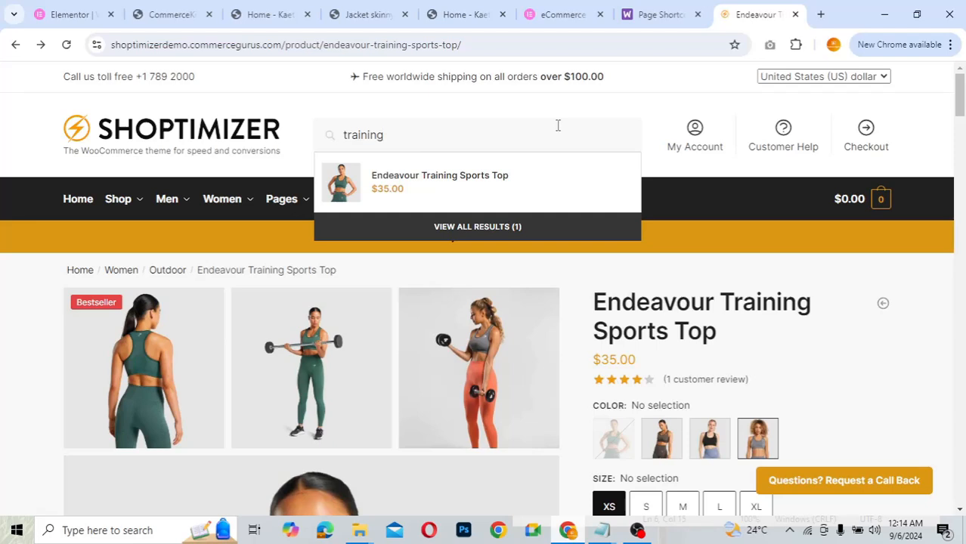
{"action": "key", "text": "BackSpace"}
{"action": "key", "text": "BackSpace"}
{"action": "key", "text": "BackSpace"}
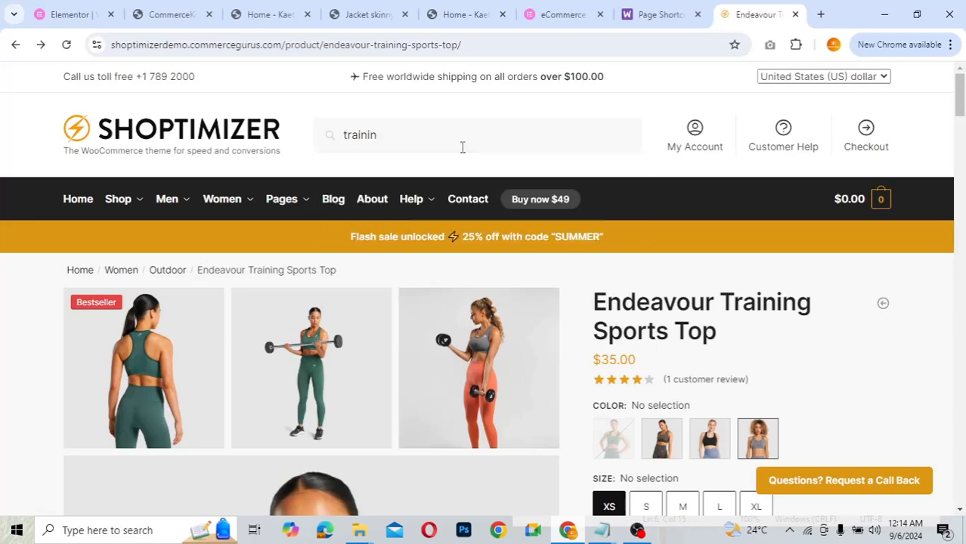
{"action": "key", "text": "BackSpace"}
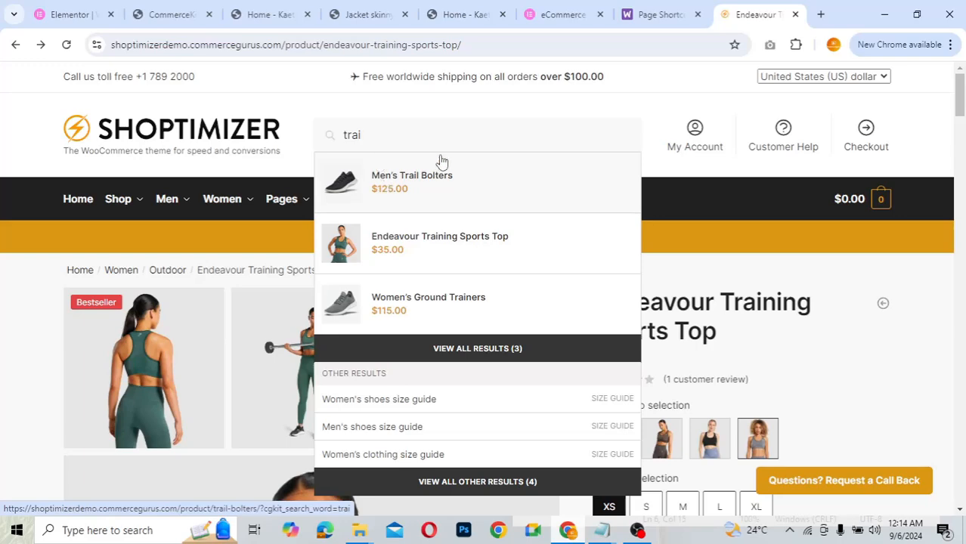
{"action": "left_click", "coordinate": [174, 16]}
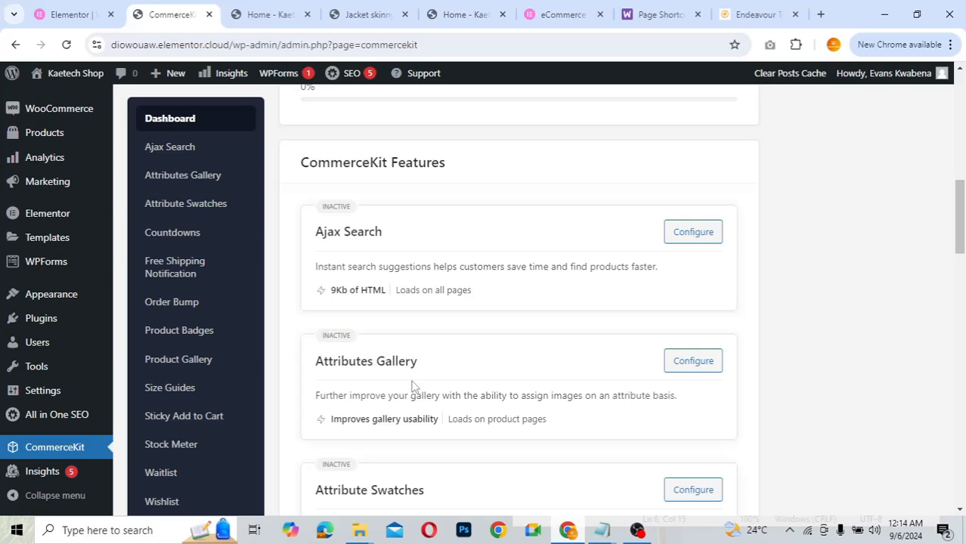
{"action": "scroll", "coordinate": [415, 388], "scroll_direction": "down", "scroll_amount": 1}
{"action": "scroll", "coordinate": [415, 388], "scroll_direction": "down", "scroll_amount": 3}
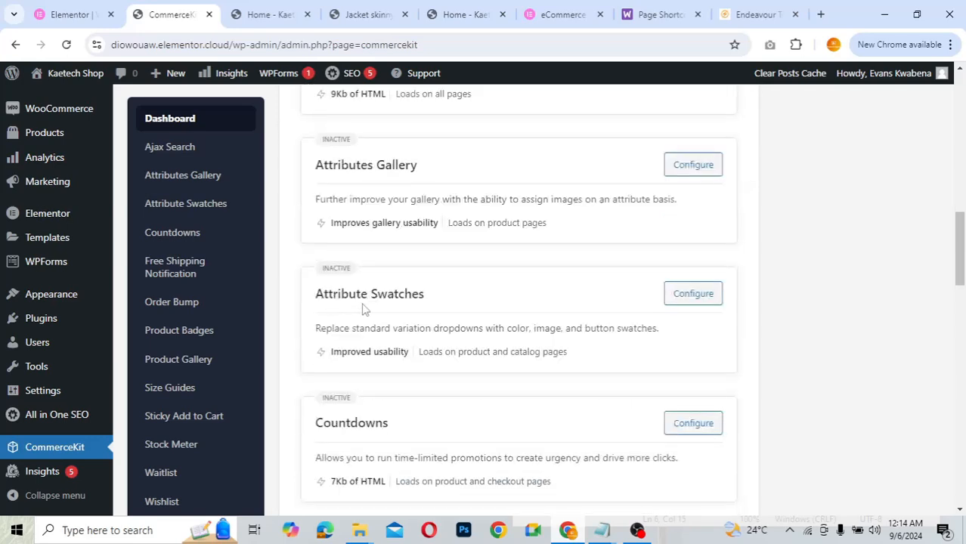
{"action": "scroll", "coordinate": [363, 308], "scroll_direction": "up", "scroll_amount": 1}
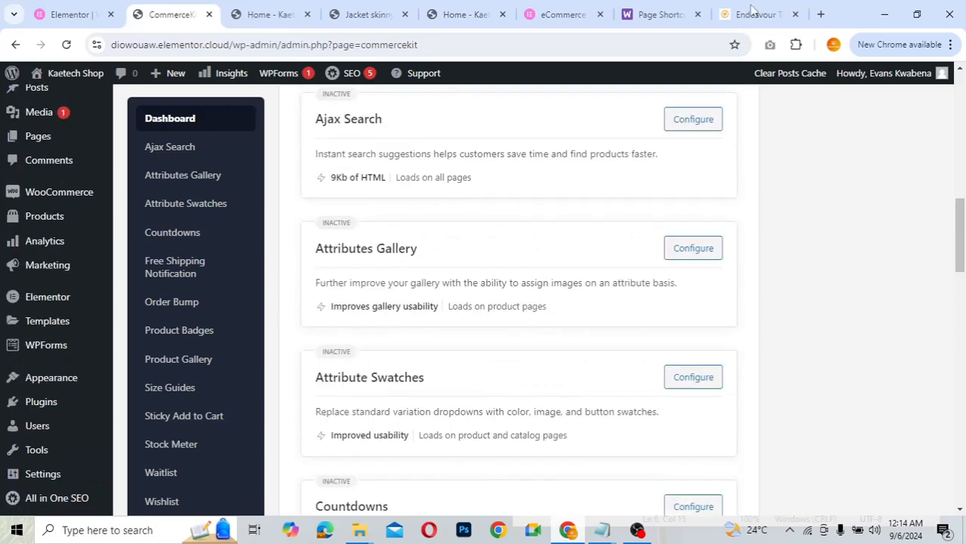
- Pick the Brown swatch on the Endeavour Training Sports Top to show brown gallery images, then return to CommerceKit
{"action": "left_click", "coordinate": [752, 10]}
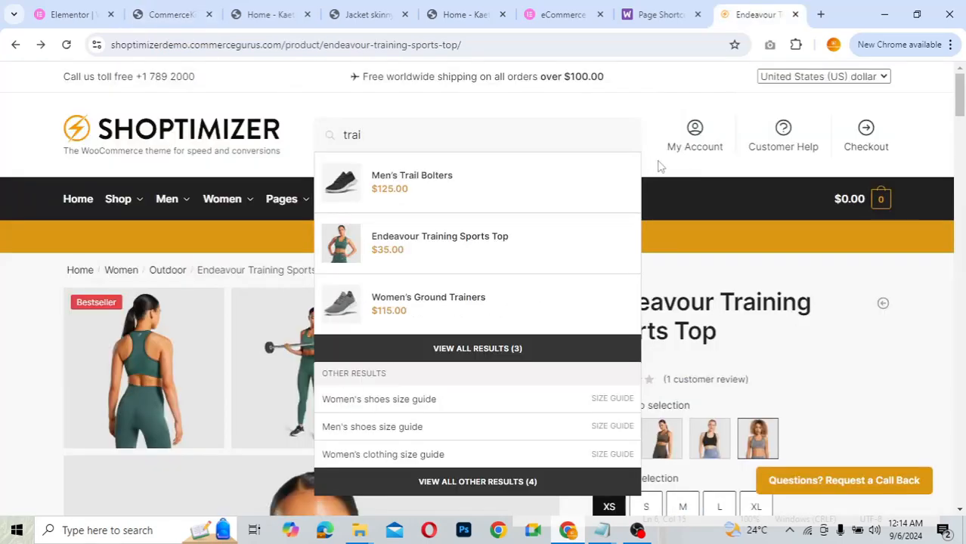
{"action": "scroll", "coordinate": [657, 166], "scroll_direction": "down", "scroll_amount": 3}
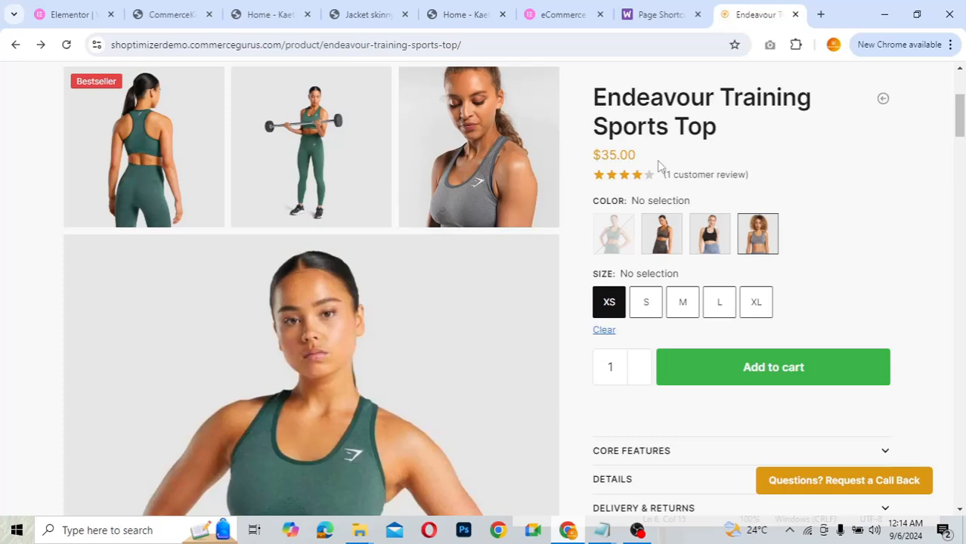
{"action": "scroll", "coordinate": [257, 285], "scroll_direction": "down", "scroll_amount": 1}
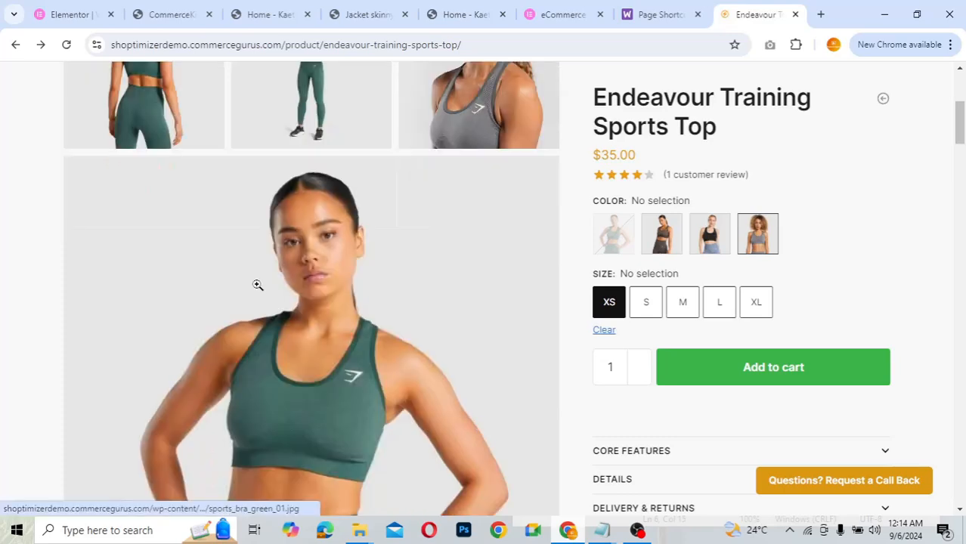
{"action": "scroll", "coordinate": [258, 285], "scroll_direction": "down", "scroll_amount": 3}
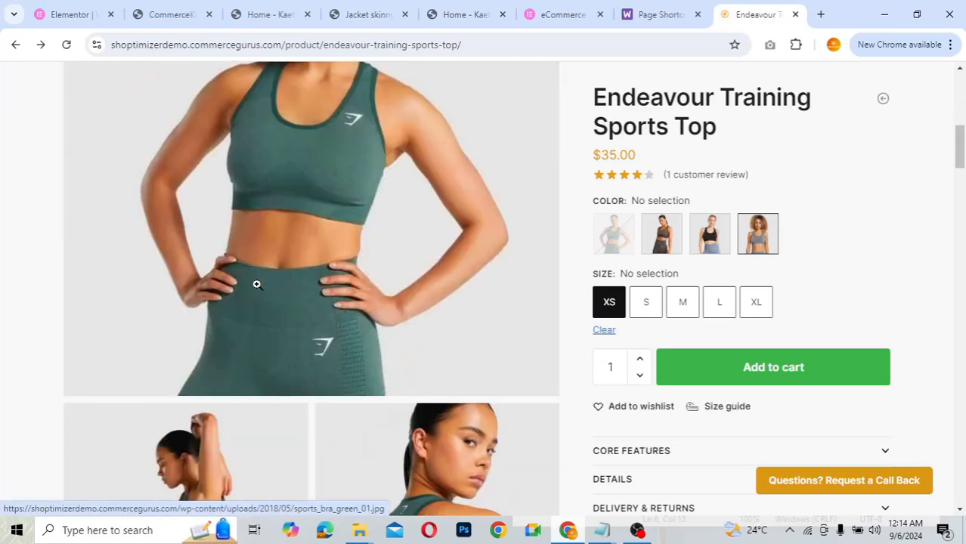
{"action": "left_click", "coordinate": [663, 241]}
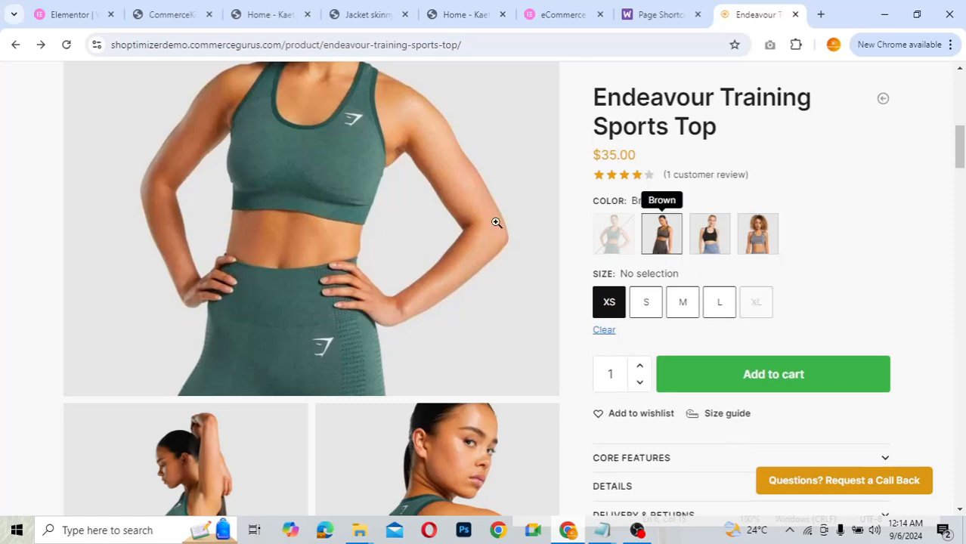
{"action": "scroll", "coordinate": [496, 223], "scroll_direction": "down", "scroll_amount": 2}
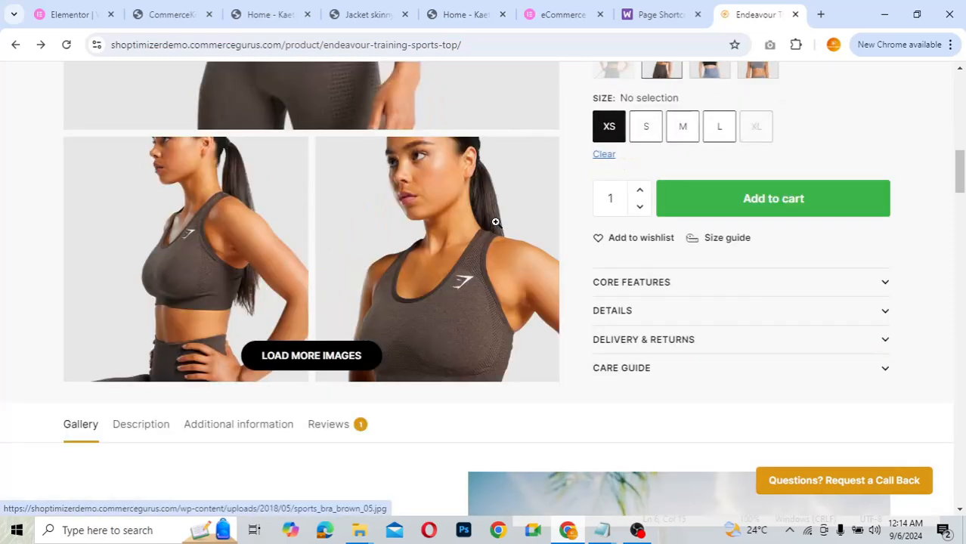
{"action": "scroll", "coordinate": [496, 223], "scroll_direction": "up", "scroll_amount": 2}
{"action": "scroll", "coordinate": [497, 223], "scroll_direction": "up", "scroll_amount": 1}
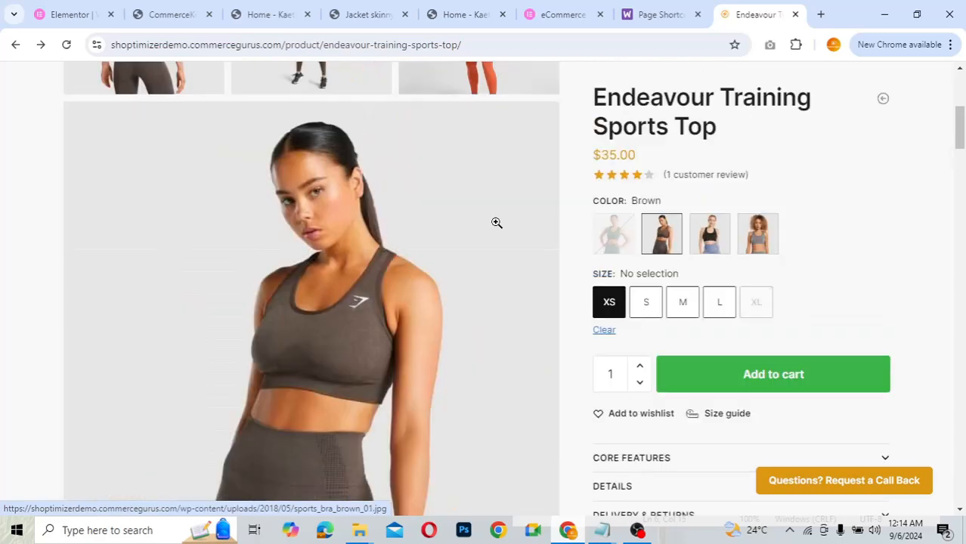
{"action": "scroll", "coordinate": [497, 223], "scroll_direction": "up", "scroll_amount": 2}
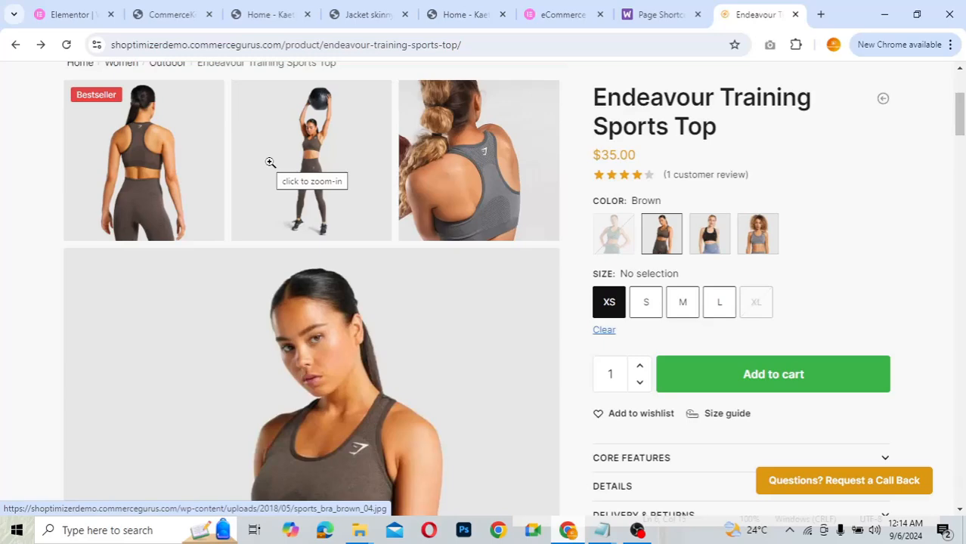
{"action": "left_click", "coordinate": [159, 14]}
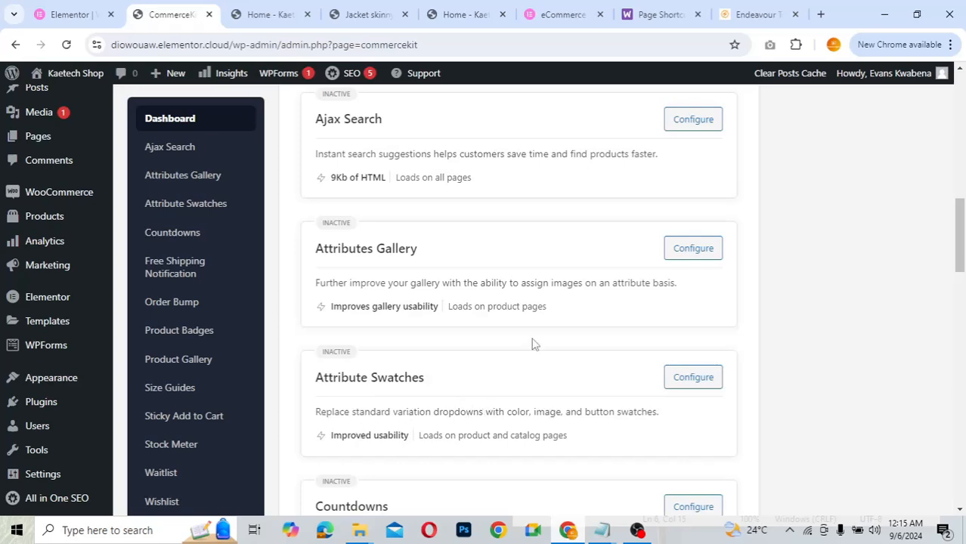
- Open KaetechShop's Training Kit Top from the Shop menu and compare it with the Endeavour demo page
{"action": "left_click", "coordinate": [347, 15]}
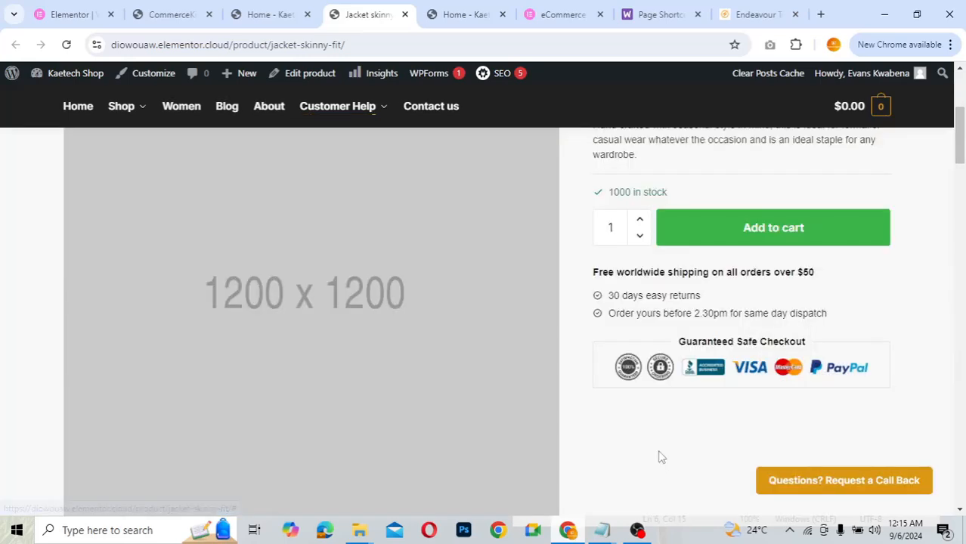
{"action": "scroll", "coordinate": [660, 457], "scroll_direction": "up", "scroll_amount": 3}
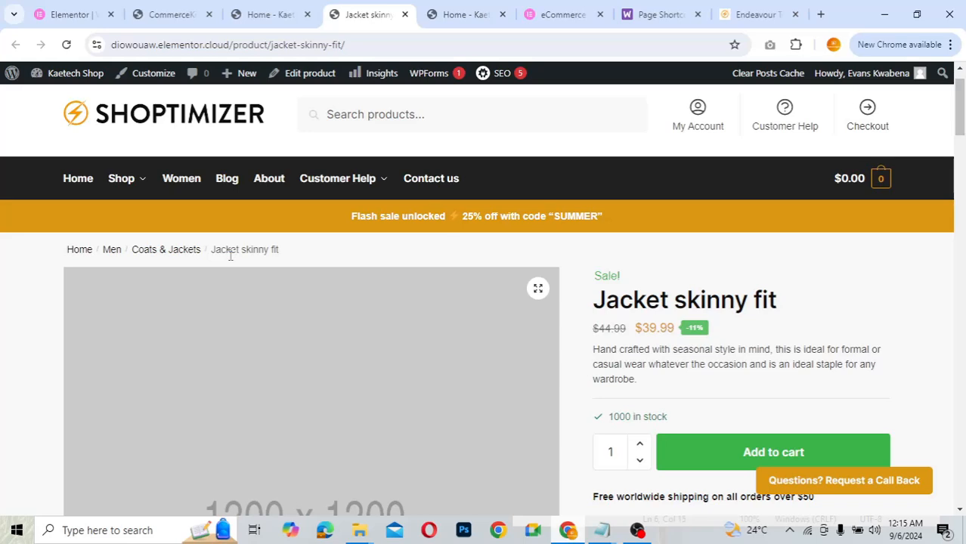
{"action": "mouse_move", "coordinate": [125, 186]}
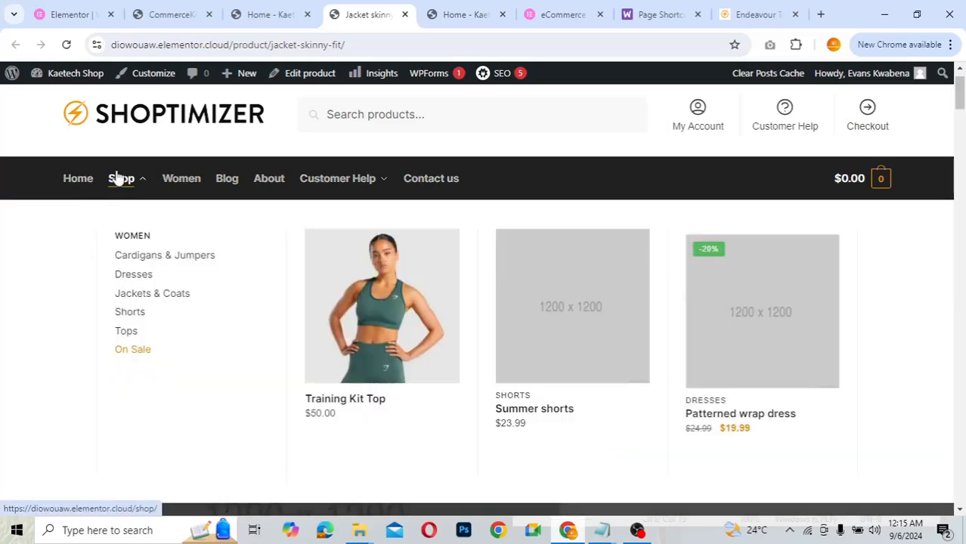
{"action": "left_click", "coordinate": [376, 291]}
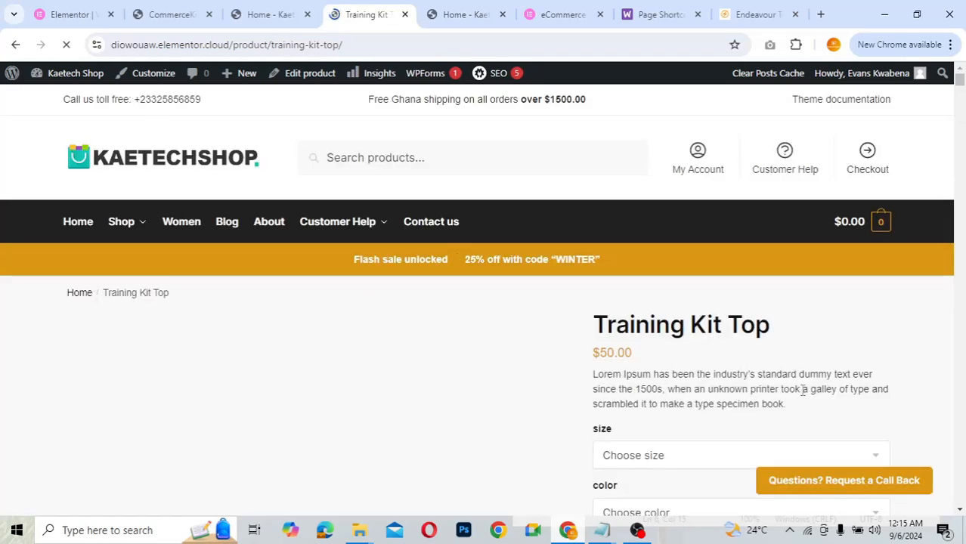
{"action": "scroll", "coordinate": [803, 390], "scroll_direction": "down", "scroll_amount": 2}
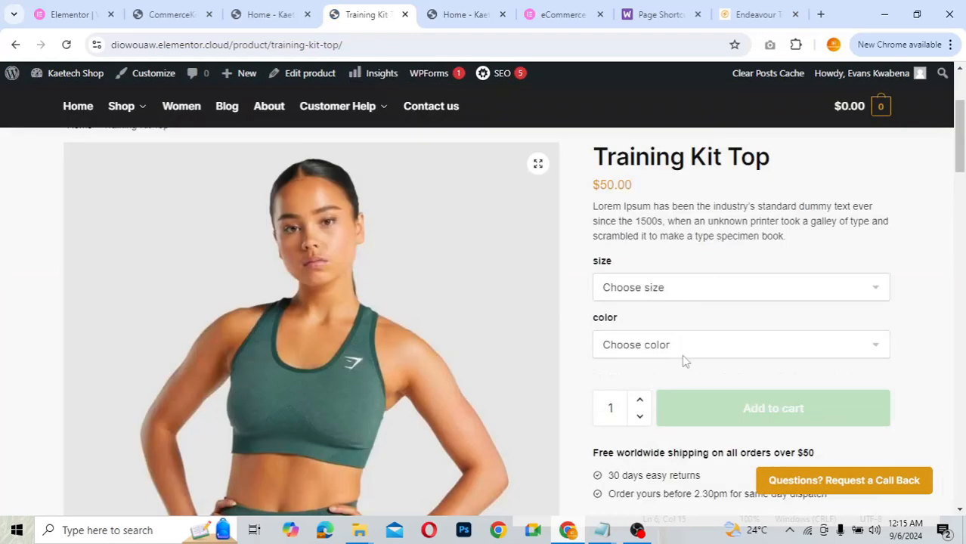
{"action": "left_click", "coordinate": [748, 17]}
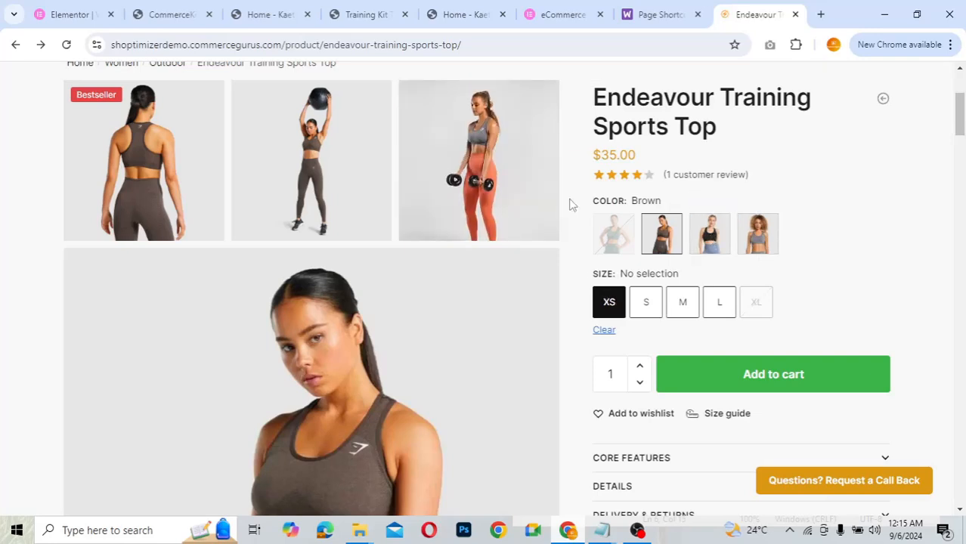
- Scroll through the inactive CommerceKit Features list and back up to the Order Bump statistics
{"action": "left_click", "coordinate": [182, 6]}
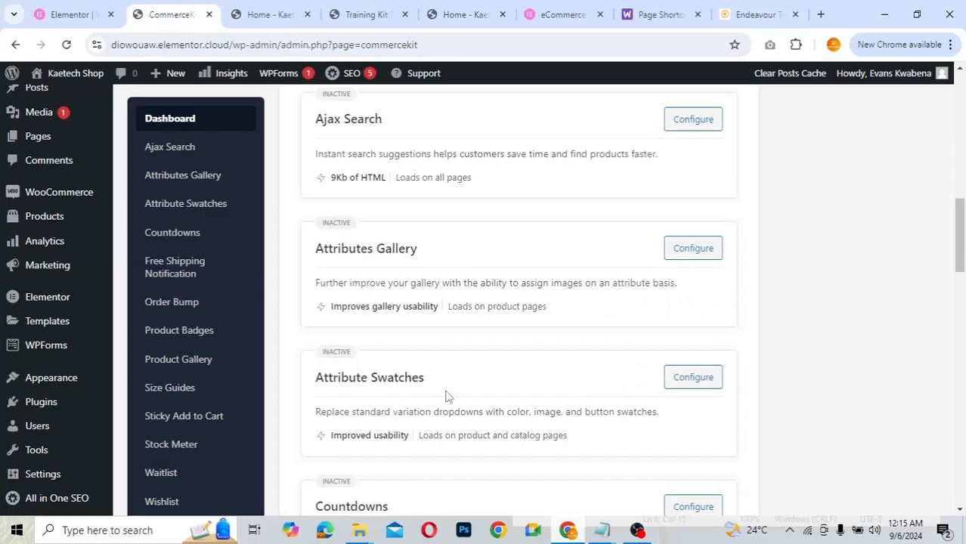
{"action": "scroll", "coordinate": [445, 397], "scroll_direction": "down", "scroll_amount": 3}
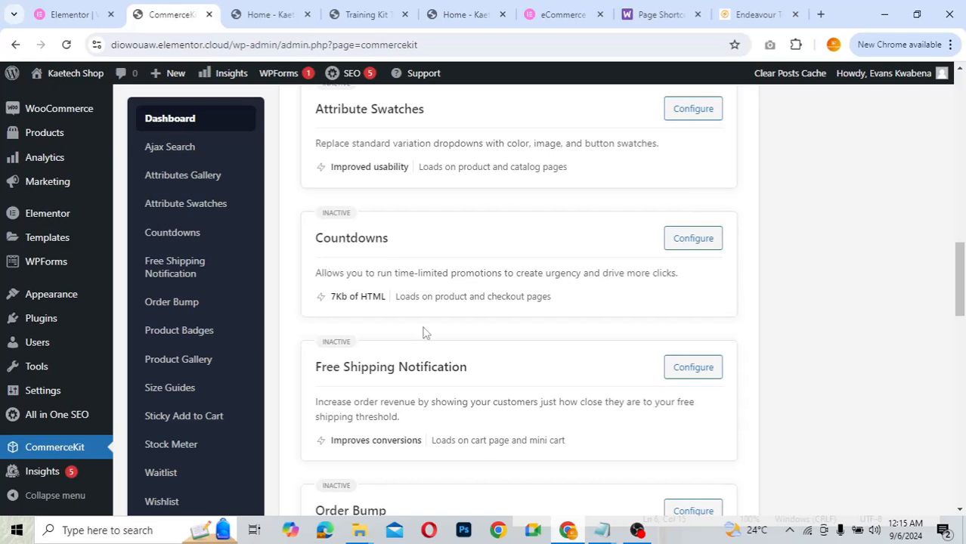
{"action": "scroll", "coordinate": [423, 332], "scroll_direction": "down", "scroll_amount": 2}
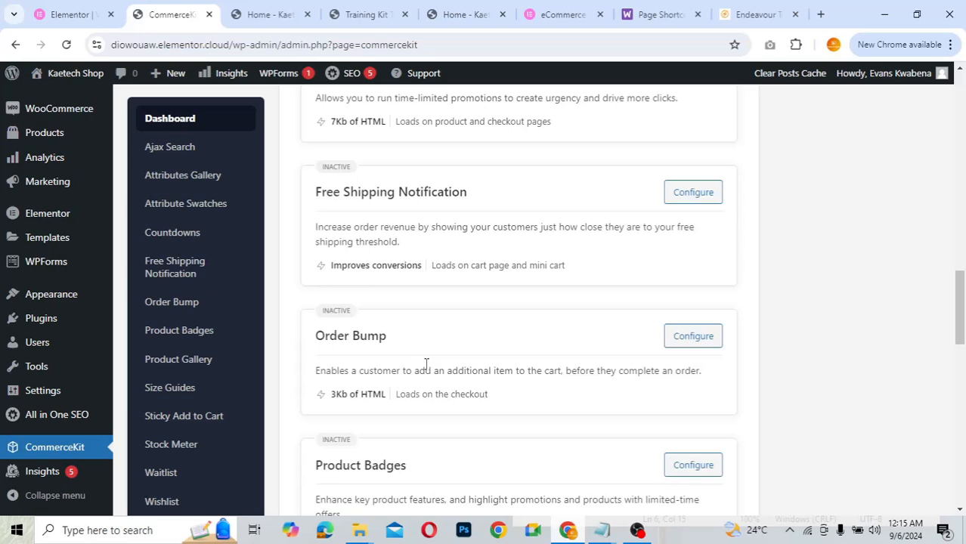
{"action": "scroll", "coordinate": [426, 364], "scroll_direction": "down", "scroll_amount": 1}
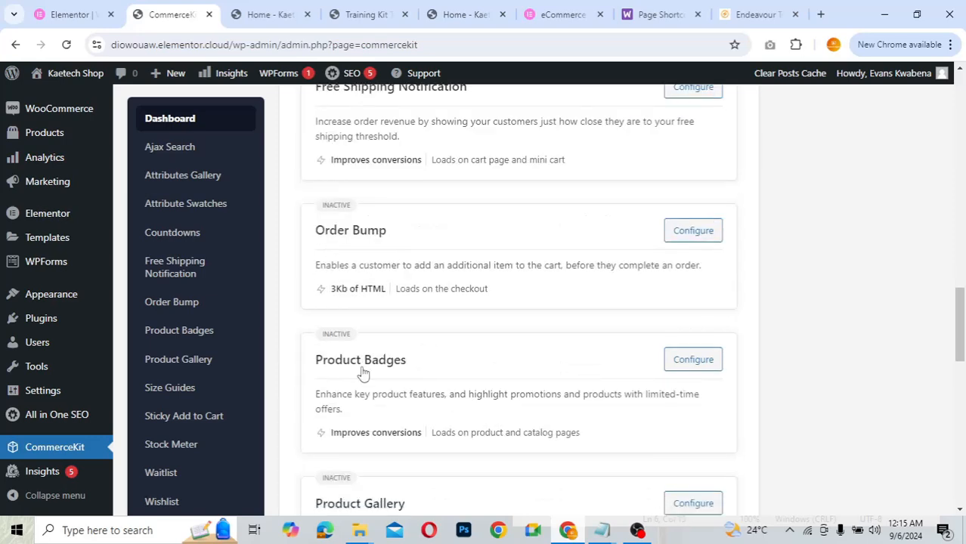
{"action": "scroll", "coordinate": [420, 389], "scroll_direction": "down", "scroll_amount": 2}
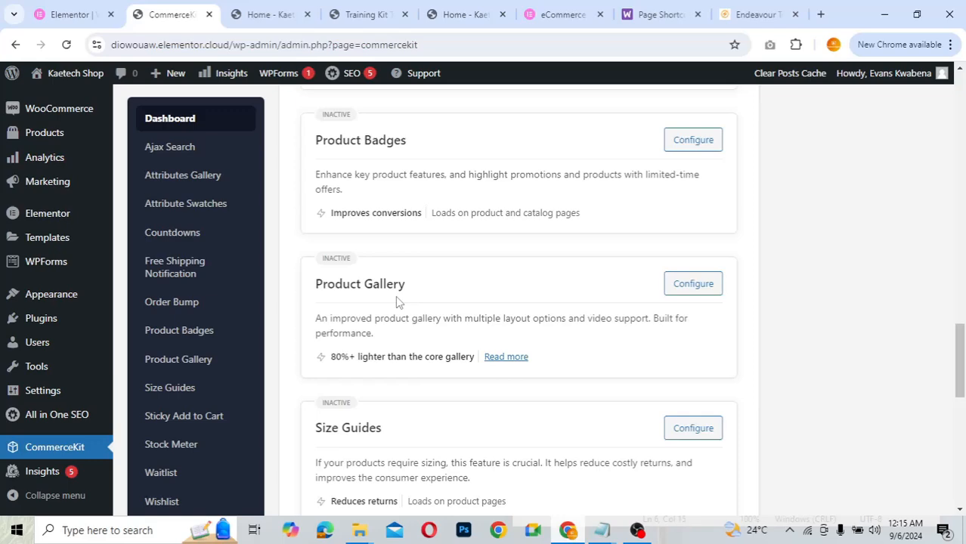
{"action": "scroll", "coordinate": [397, 300], "scroll_direction": "down", "scroll_amount": 2}
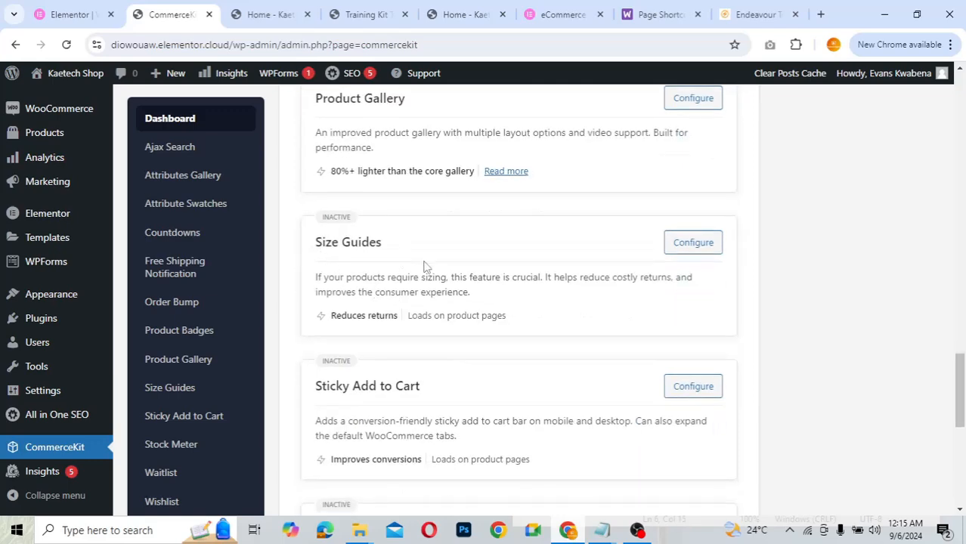
{"action": "scroll", "coordinate": [423, 261], "scroll_direction": "down", "scroll_amount": 2}
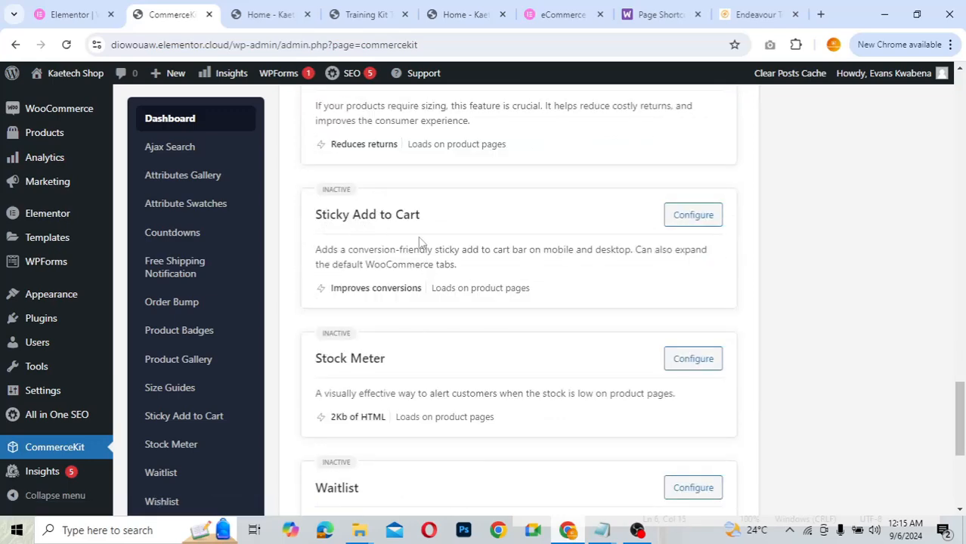
{"action": "scroll", "coordinate": [420, 242], "scroll_direction": "down", "scroll_amount": 2}
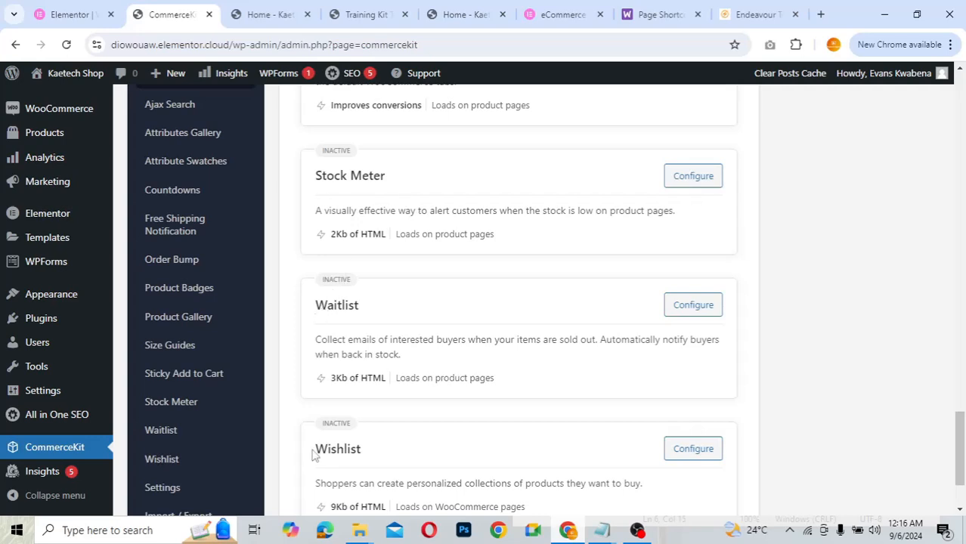
{"action": "scroll", "coordinate": [459, 457], "scroll_direction": "down", "scroll_amount": 2}
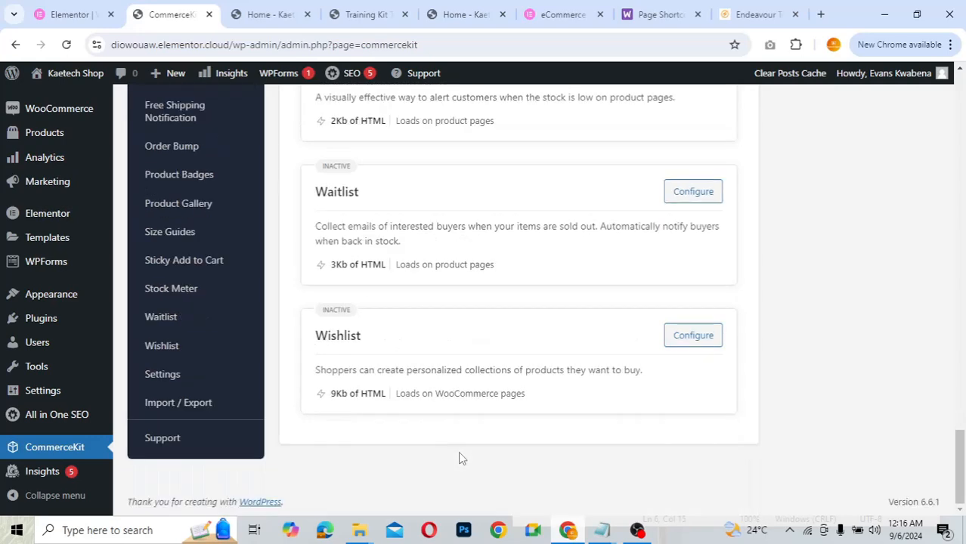
{"action": "scroll", "coordinate": [421, 312], "scroll_direction": "up", "scroll_amount": 5}
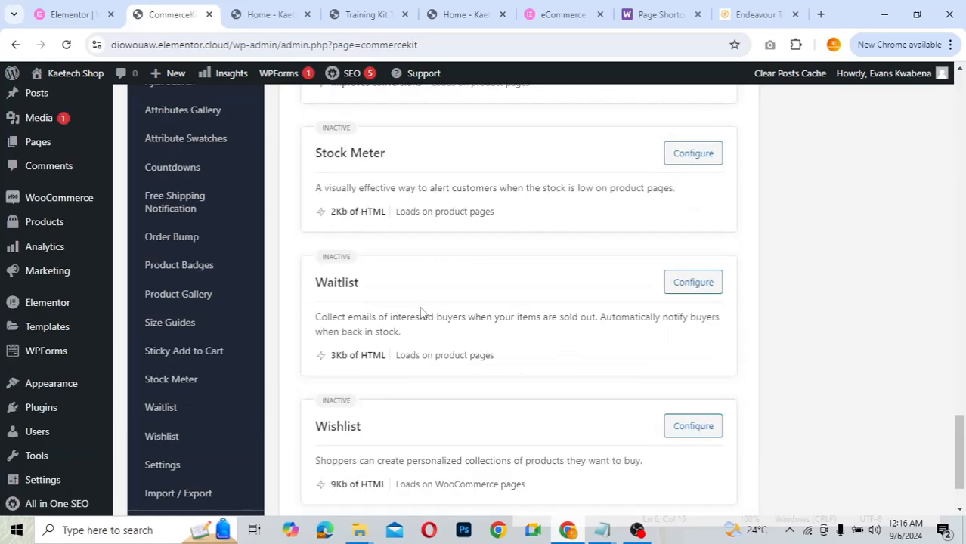
{"action": "scroll", "coordinate": [421, 308], "scroll_direction": "up", "scroll_amount": 7}
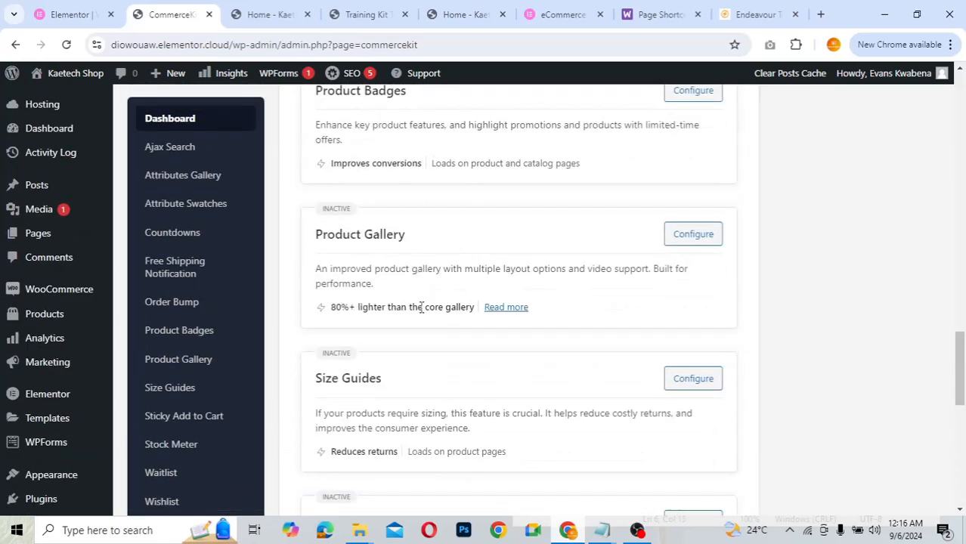
{"action": "scroll", "coordinate": [421, 308], "scroll_direction": "up", "scroll_amount": 9}
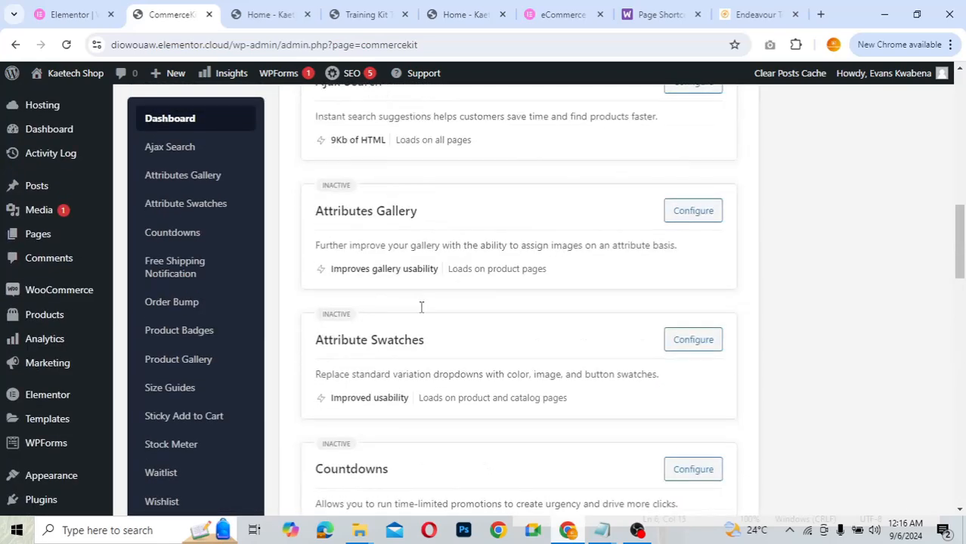
{"action": "scroll", "coordinate": [421, 307], "scroll_direction": "up", "scroll_amount": 4}
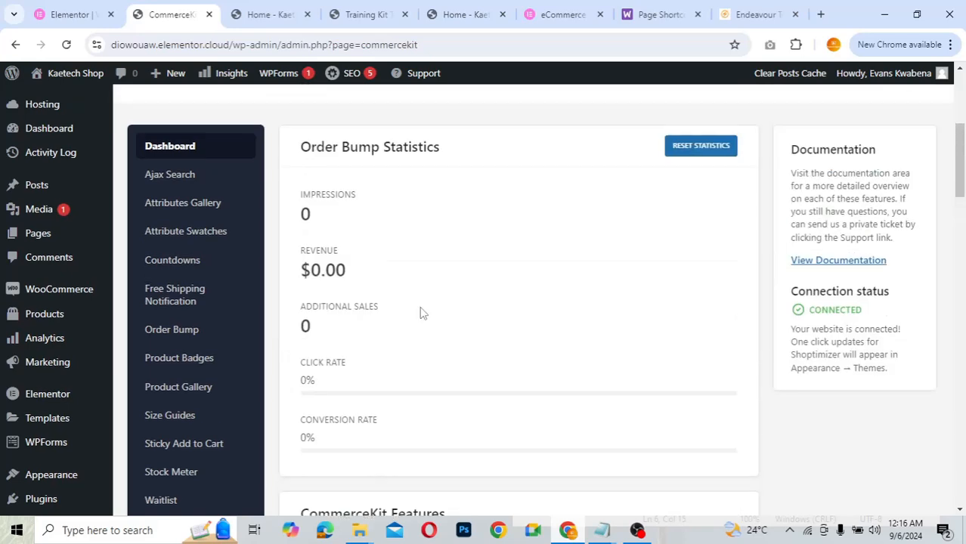
- Enable CommerceKit's Ajax Search for the main search bar and save the settings
{"action": "left_click", "coordinate": [171, 179]}
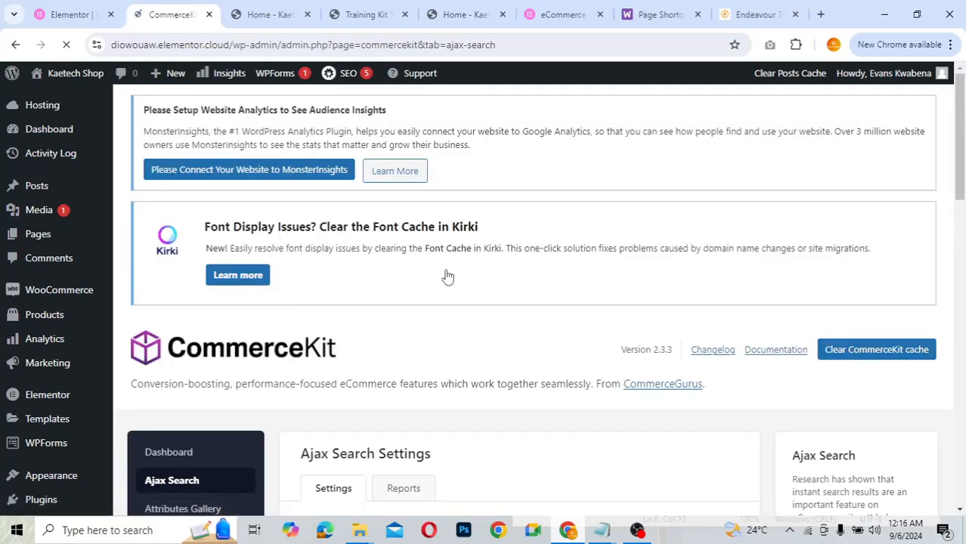
{"action": "scroll", "coordinate": [446, 275], "scroll_direction": "down", "scroll_amount": 4}
{"action": "scroll", "coordinate": [447, 270], "scroll_direction": "down", "scroll_amount": 1}
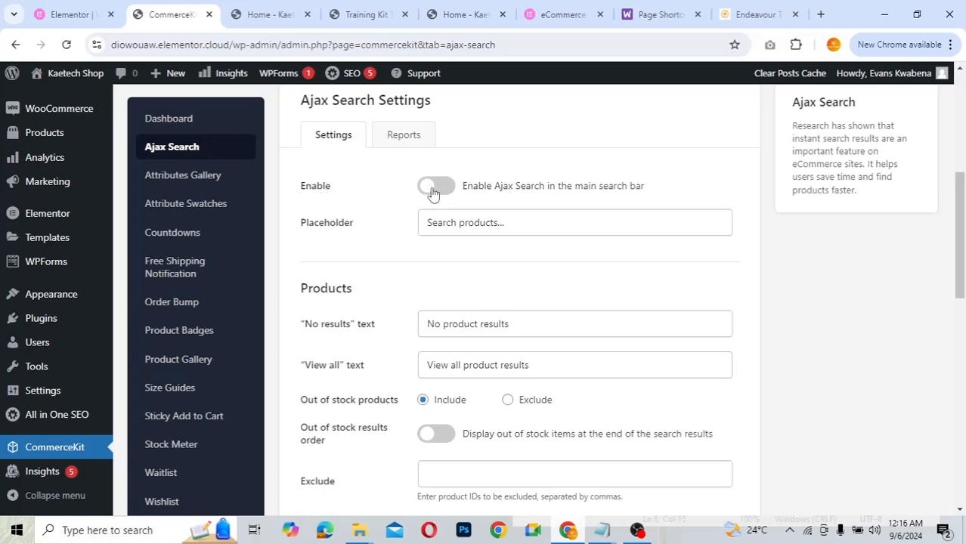
{"action": "left_click", "coordinate": [437, 186]}
{"action": "scroll", "coordinate": [320, 194], "scroll_direction": "down", "scroll_amount": 2}
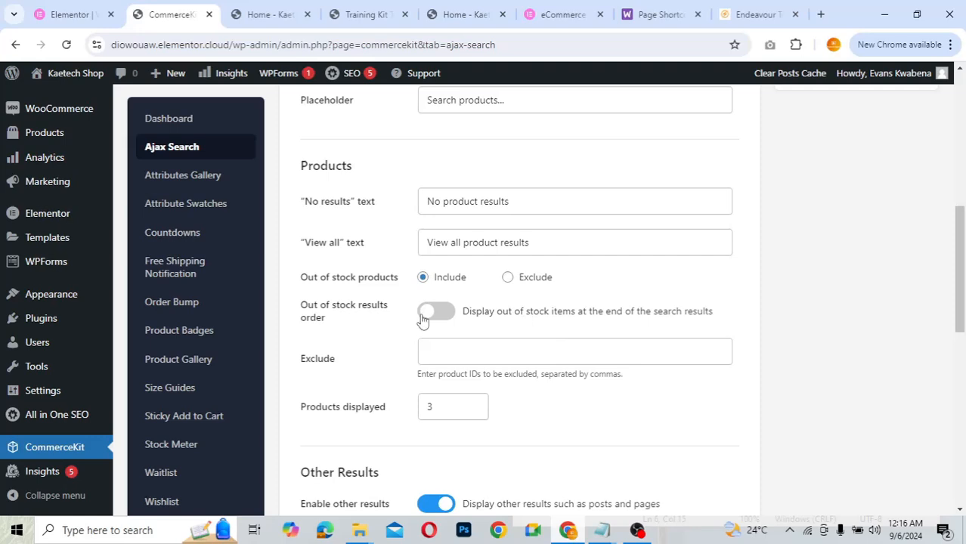
{"action": "scroll", "coordinate": [383, 372], "scroll_direction": "down", "scroll_amount": 2}
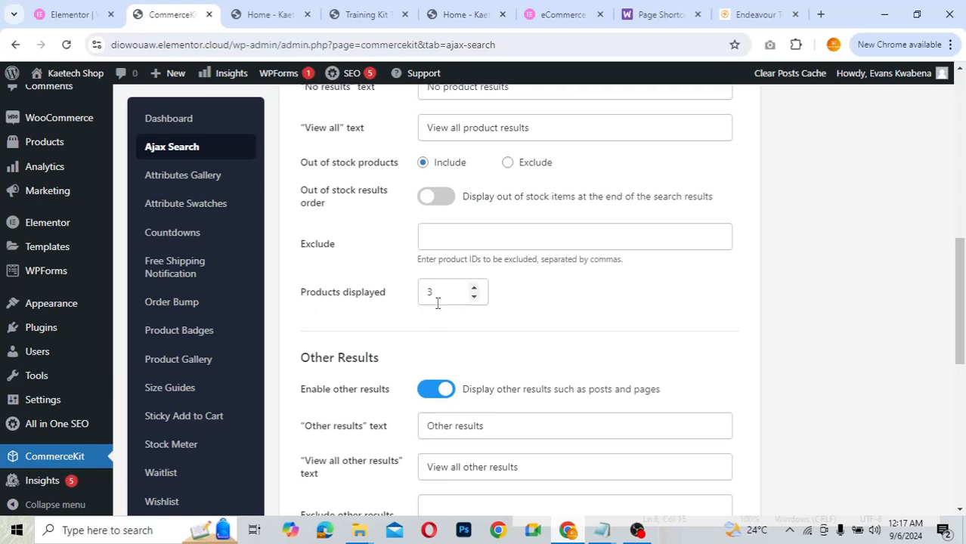
{"action": "scroll", "coordinate": [364, 340], "scroll_direction": "down", "scroll_amount": 2}
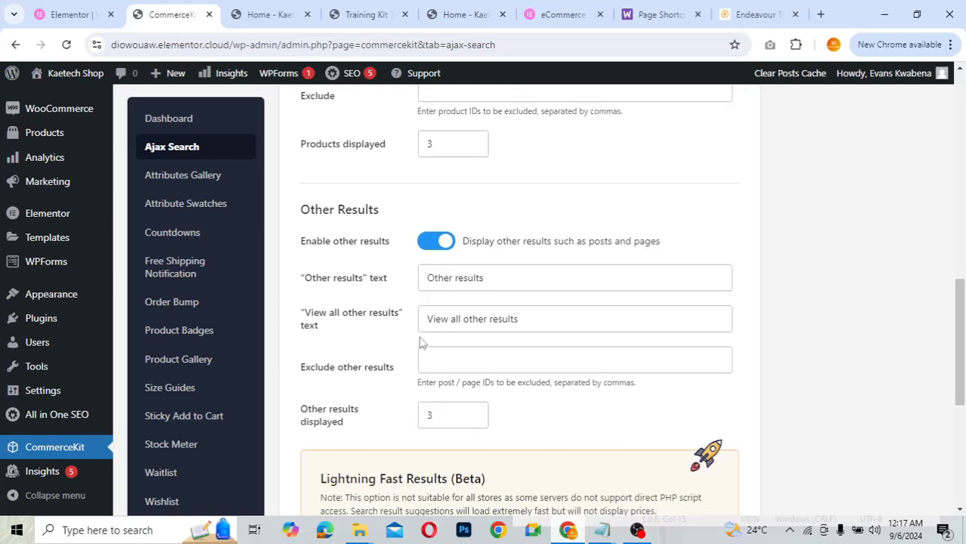
{"action": "scroll", "coordinate": [368, 391], "scroll_direction": "down", "scroll_amount": 3}
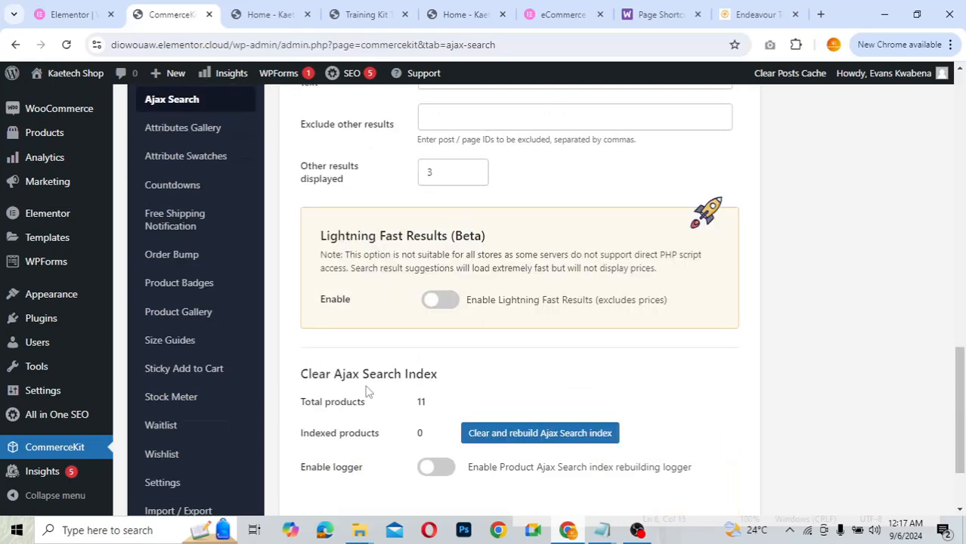
{"action": "scroll", "coordinate": [368, 391], "scroll_direction": "down", "scroll_amount": 1}
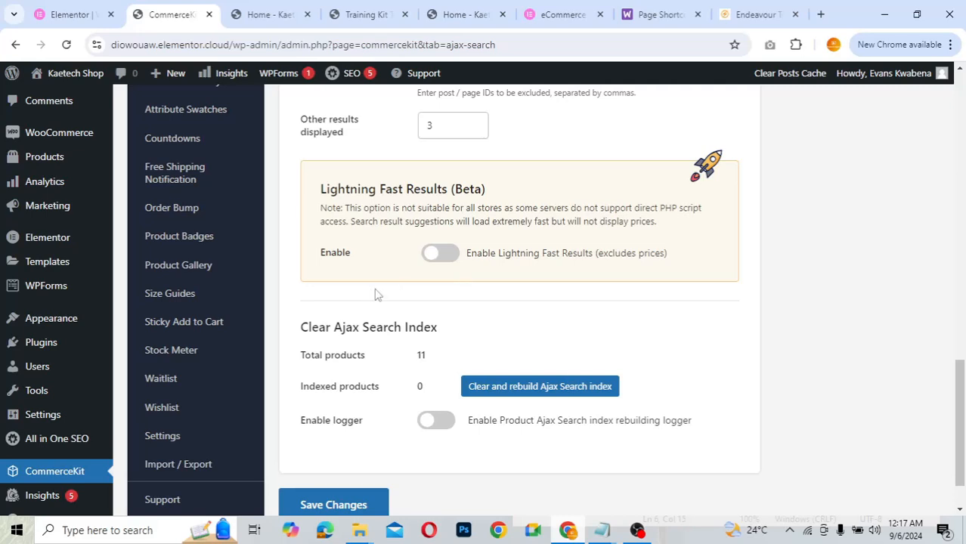
{"action": "scroll", "coordinate": [362, 376], "scroll_direction": "down", "scroll_amount": 1}
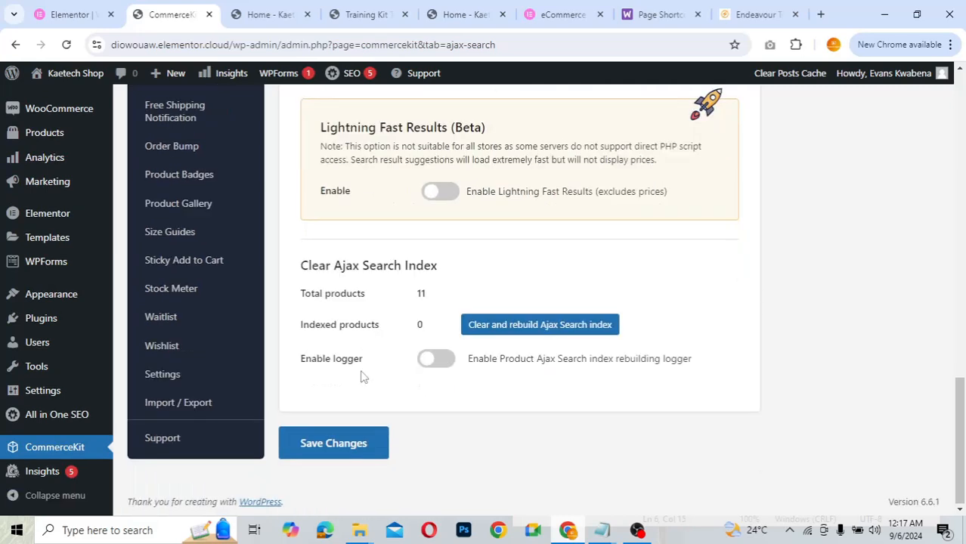
{"action": "left_click", "coordinate": [342, 448]}
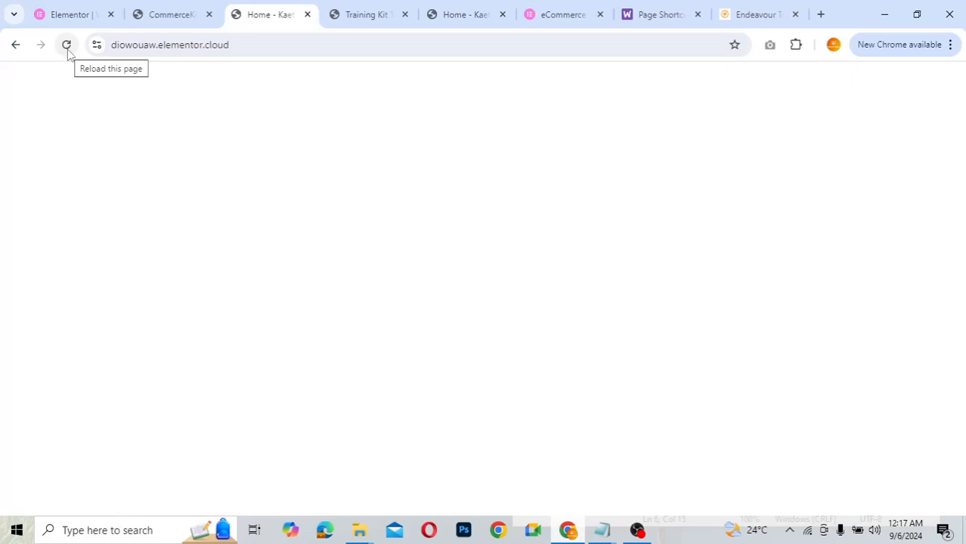
- Reload the store home page and search 'trai' to see Training Kit Top ($50.00) suggested live
{"action": "left_click", "coordinate": [67, 48]}
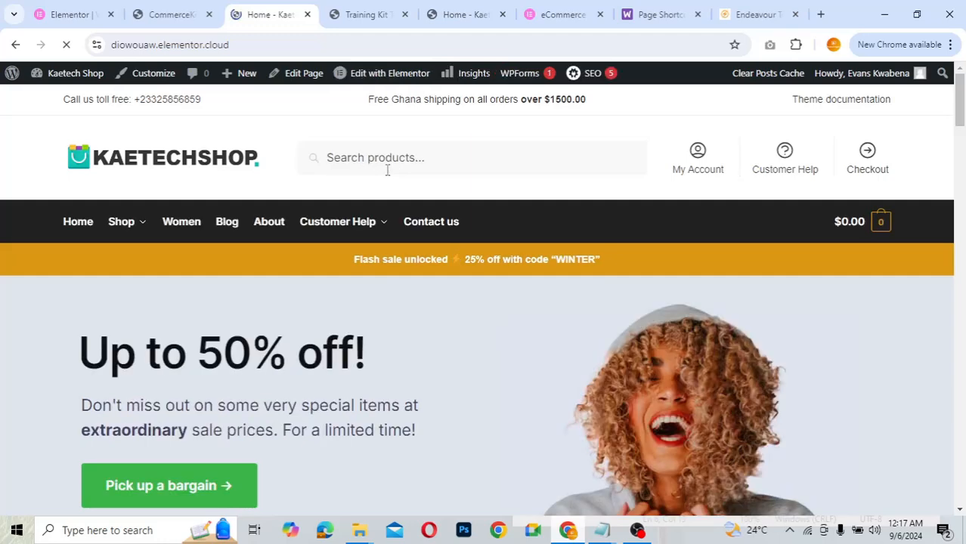
{"action": "left_click", "coordinate": [366, 155]}
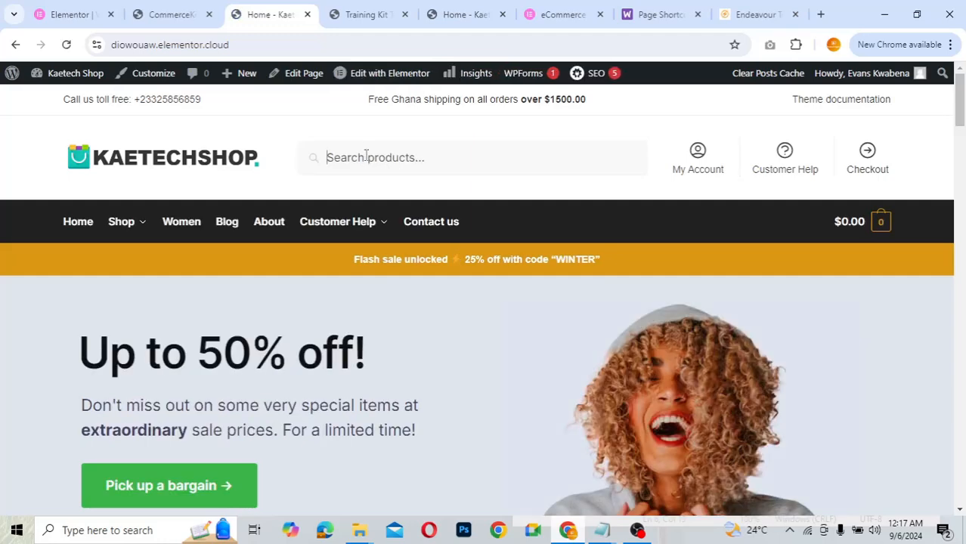
{"action": "type", "text": "tra"}
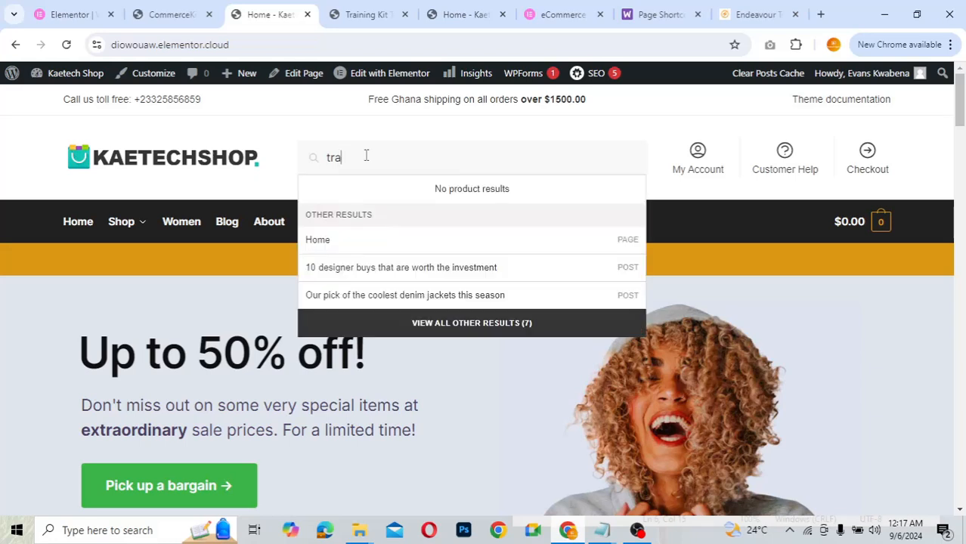
{"action": "type", "text": "i"}
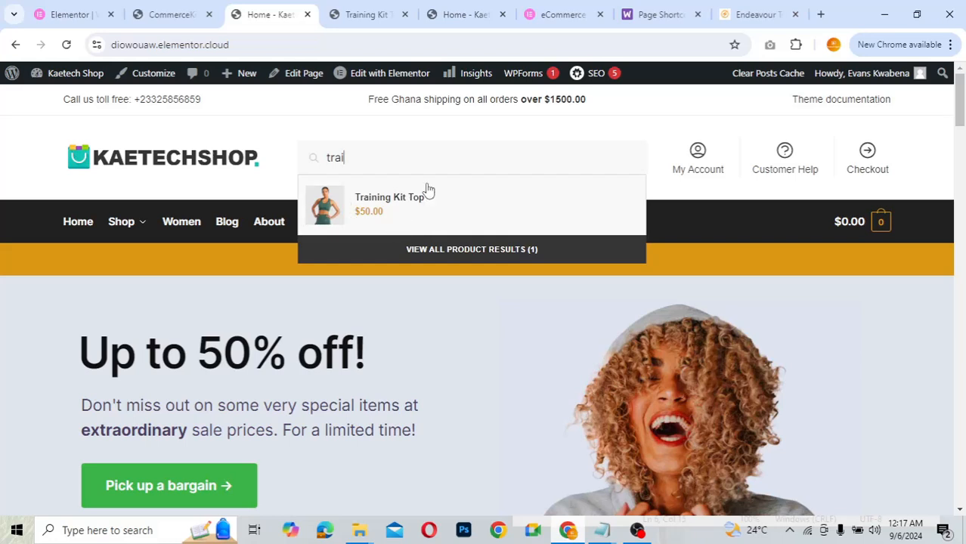
{"action": "left_click", "coordinate": [244, 127]}
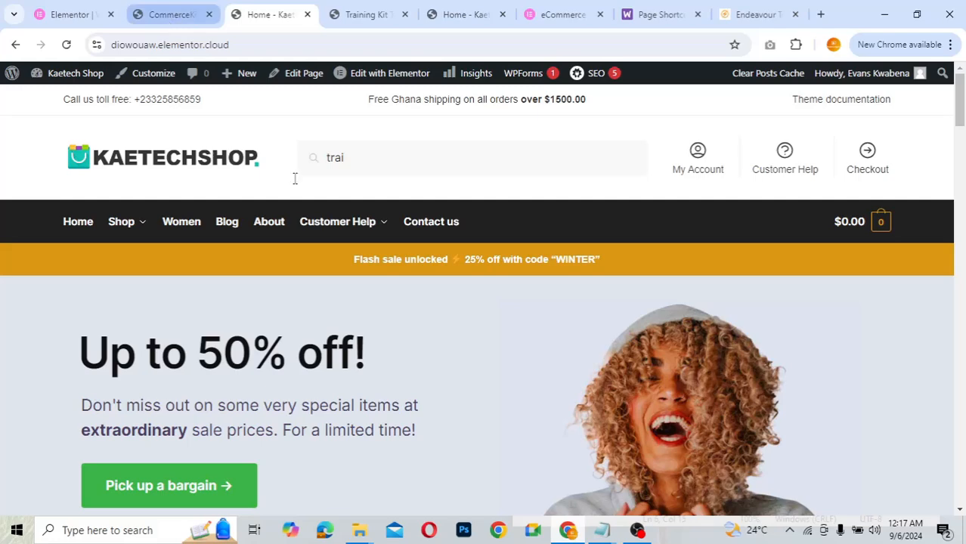
{"action": "key", "text": "ctrl+shift+Tab"}
- Switch on CommerceKit's Attributes Gallery and save, getting the 'Settings have been saved' notice
{"action": "scroll", "coordinate": [350, 268], "scroll_direction": "down", "scroll_amount": 4}
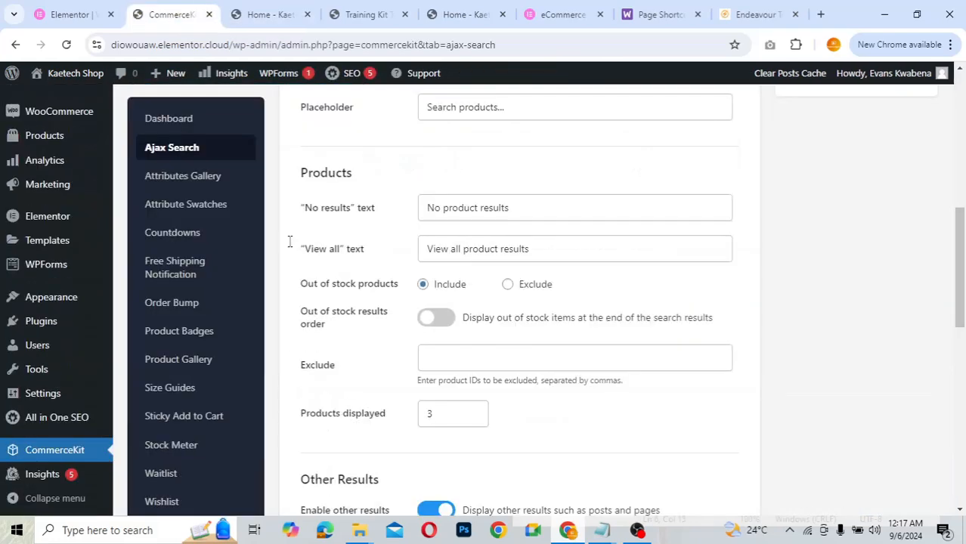
{"action": "left_click", "coordinate": [181, 178]}
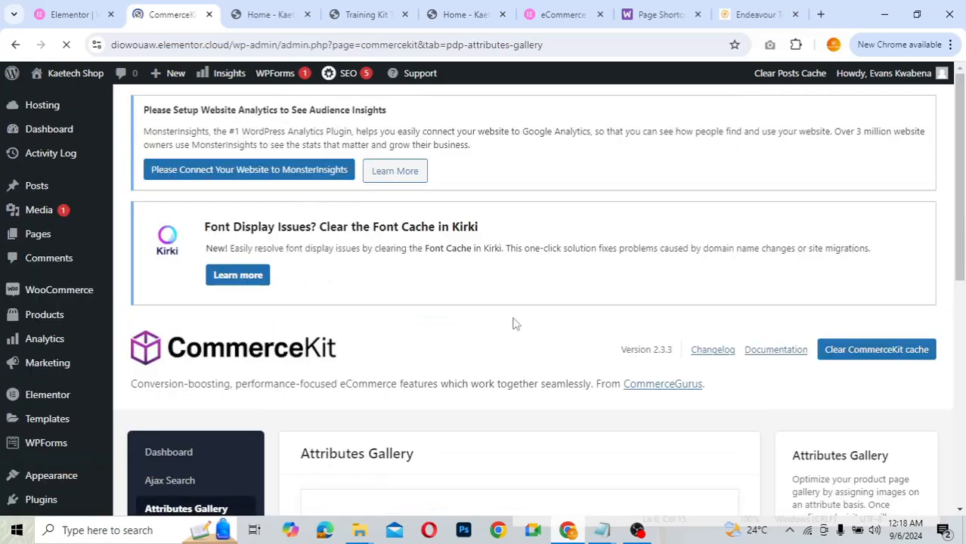
{"action": "scroll", "coordinate": [513, 323], "scroll_direction": "down", "scroll_amount": 5}
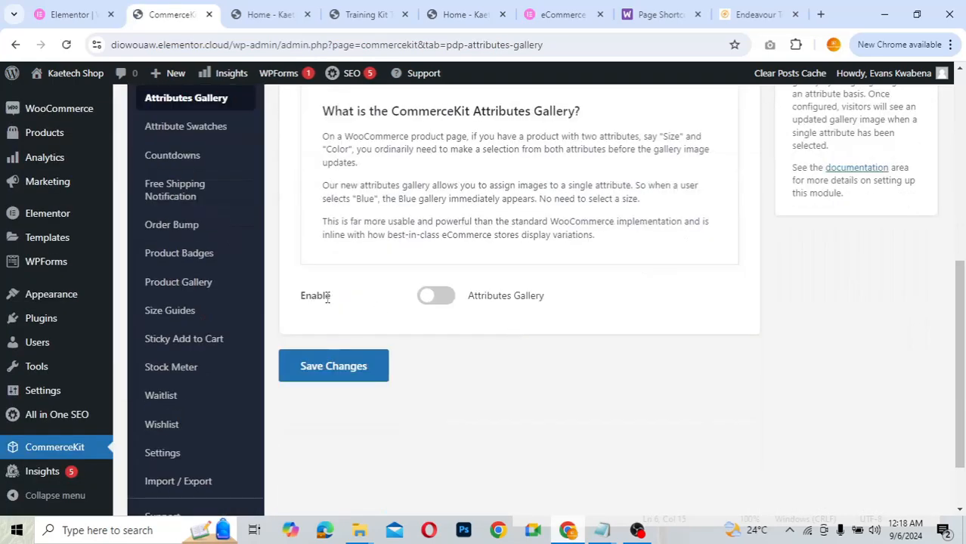
{"action": "left_click", "coordinate": [437, 301]}
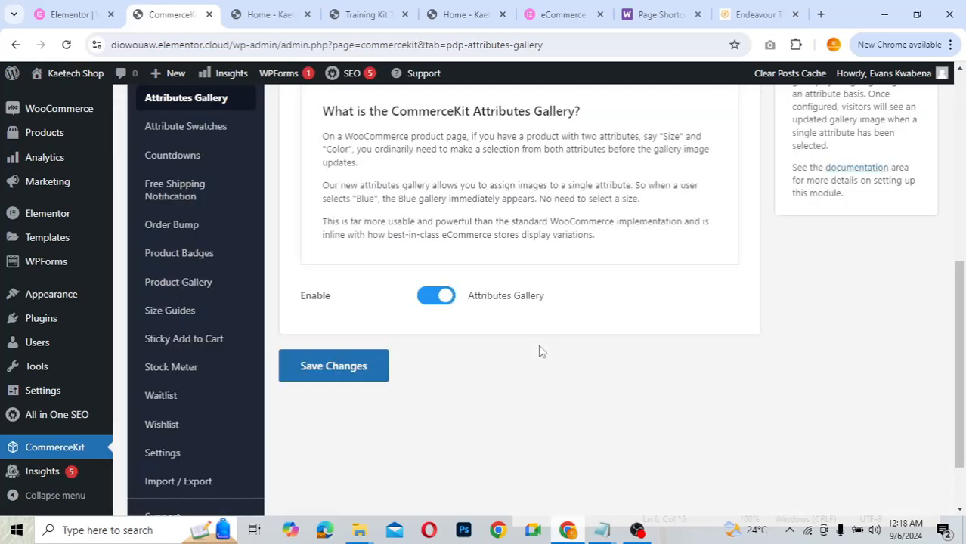
{"action": "left_click", "coordinate": [359, 375]}
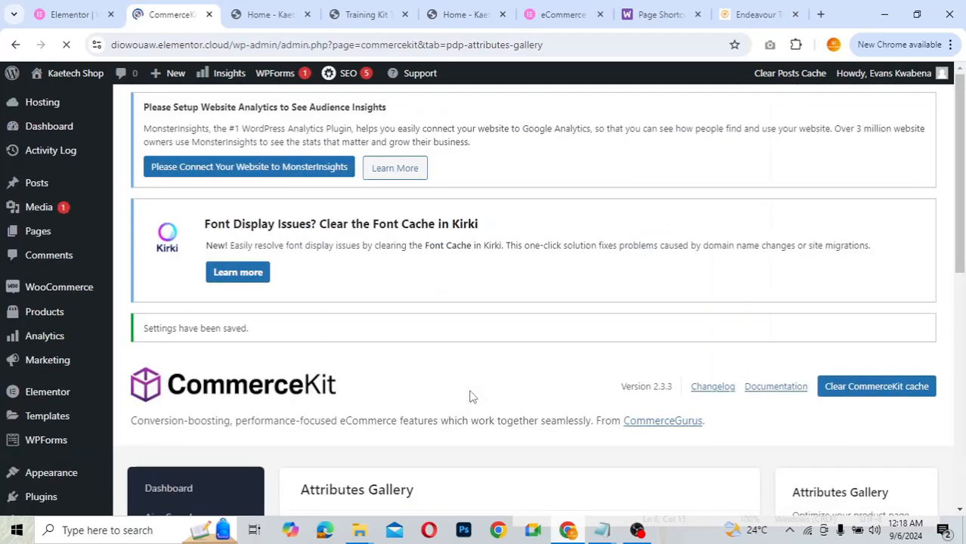
{"action": "scroll", "coordinate": [470, 396], "scroll_direction": "down", "scroll_amount": 4}
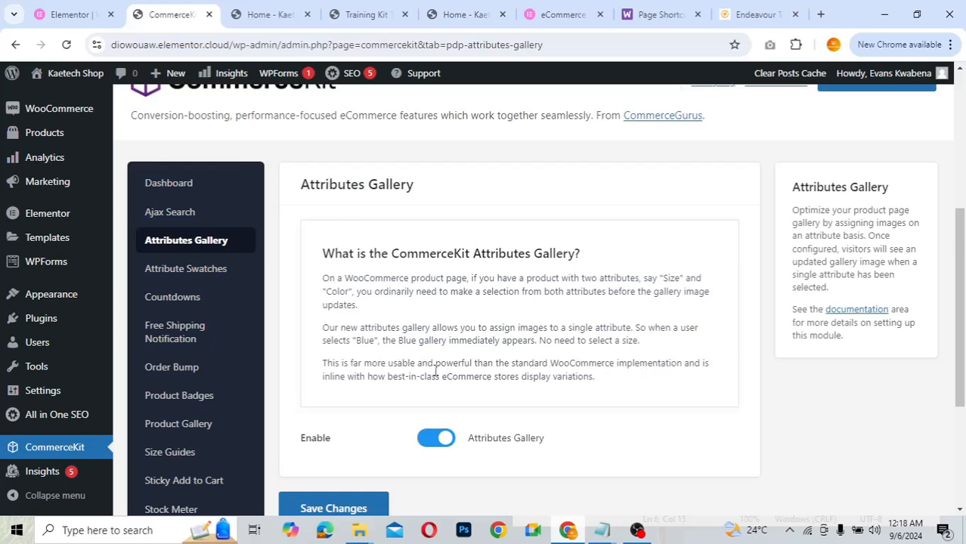
- Go to the store home page and open Training Kit Top ($50.00) from the Shop menu
{"action": "left_click", "coordinate": [266, 13]}
{"action": "scroll", "coordinate": [408, 242], "scroll_direction": "down", "scroll_amount": 5}
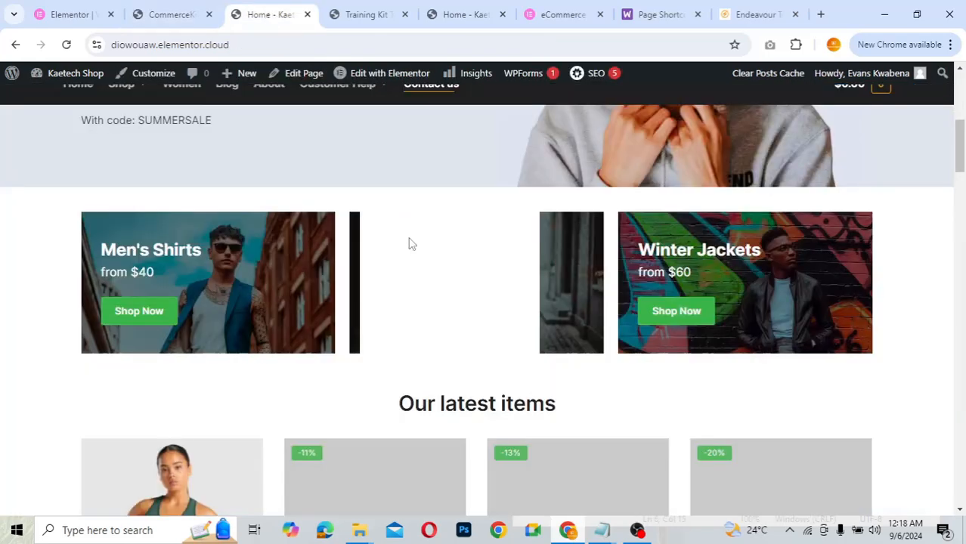
{"action": "scroll", "coordinate": [409, 243], "scroll_direction": "up", "scroll_amount": 4}
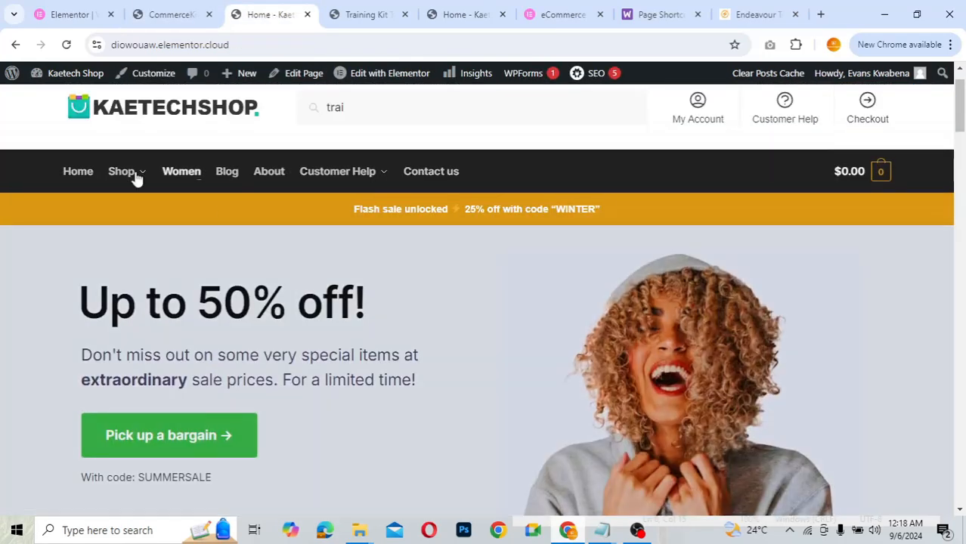
{"action": "mouse_move", "coordinate": [134, 175]}
{"action": "left_click", "coordinate": [376, 295]}
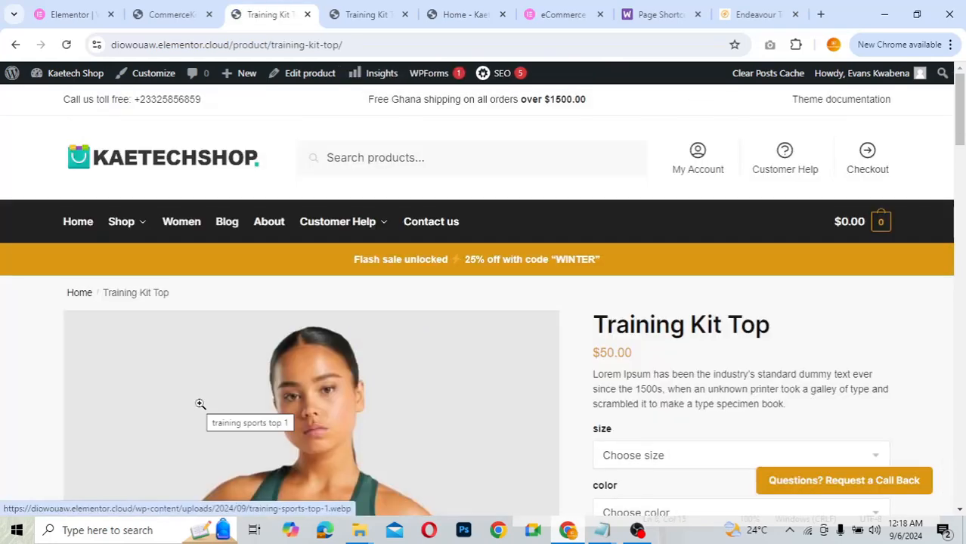
- Try Large size and Green colour on the Training Kit Top, then clear the colour
{"action": "scroll", "coordinate": [461, 388], "scroll_direction": "down", "scroll_amount": 3}
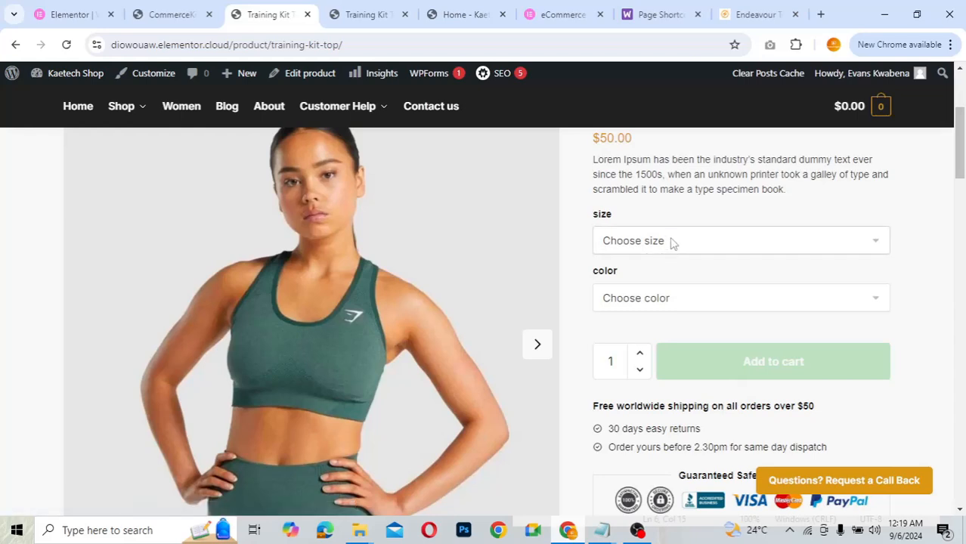
{"action": "left_click", "coordinate": [672, 242]}
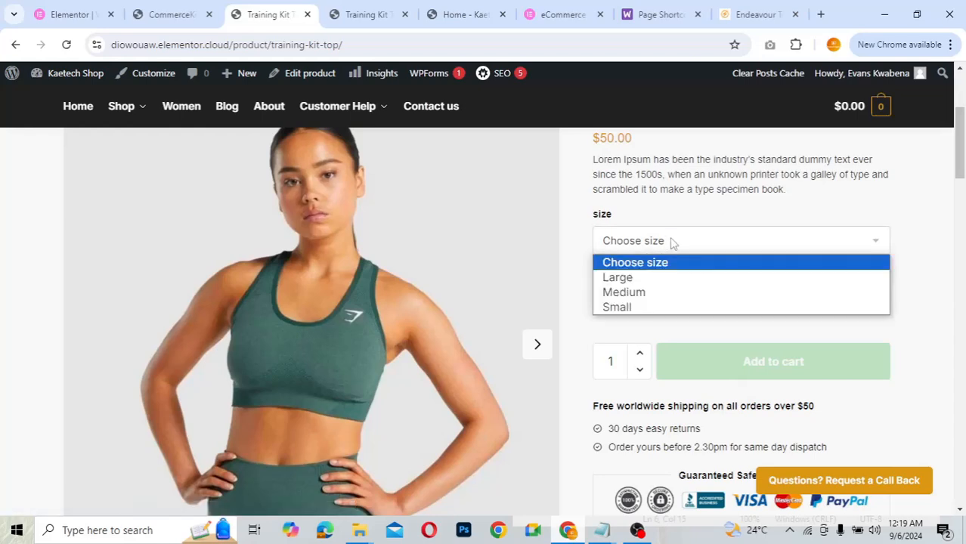
{"action": "left_click", "coordinate": [634, 278]}
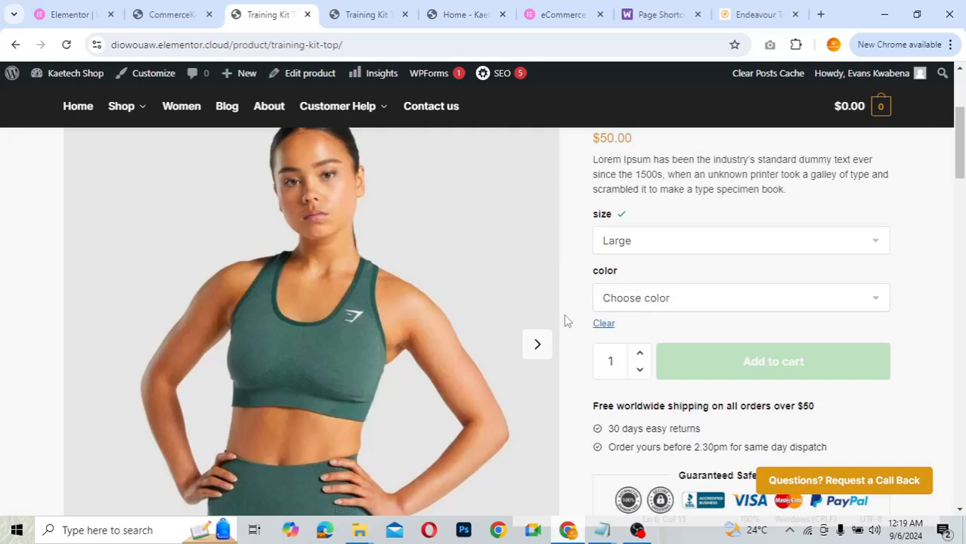
{"action": "scroll", "coordinate": [565, 321], "scroll_direction": "down", "scroll_amount": 4}
{"action": "scroll", "coordinate": [565, 321], "scroll_direction": "up", "scroll_amount": 3}
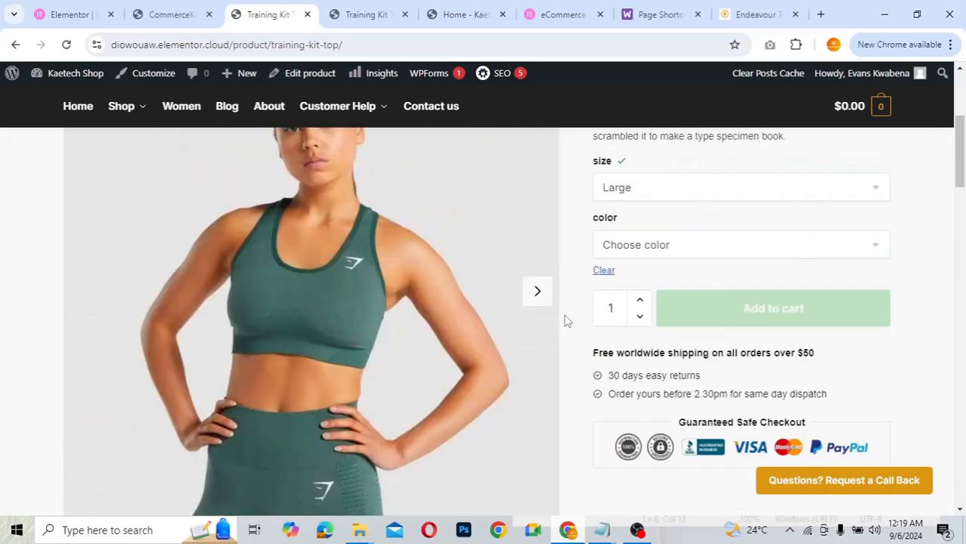
{"action": "left_click", "coordinate": [664, 256]}
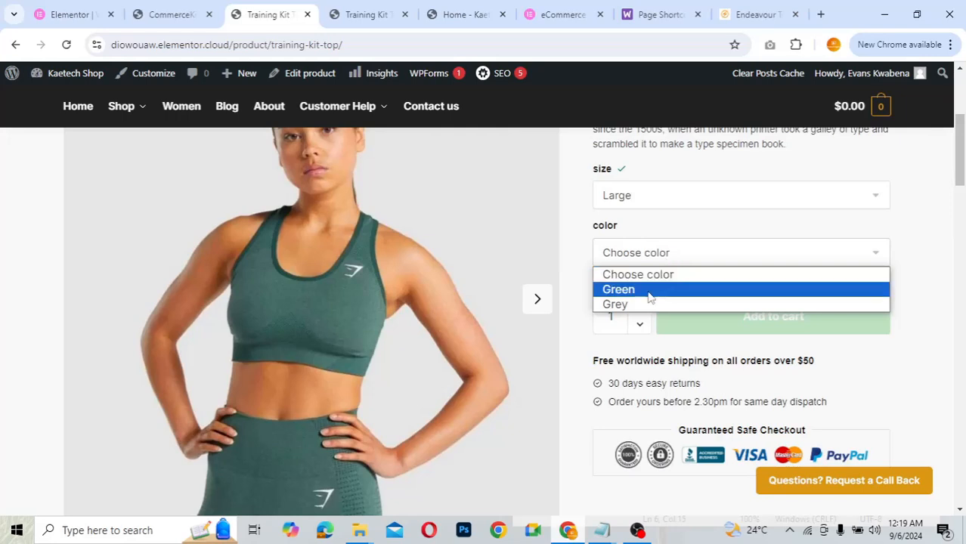
{"action": "left_click", "coordinate": [648, 290]}
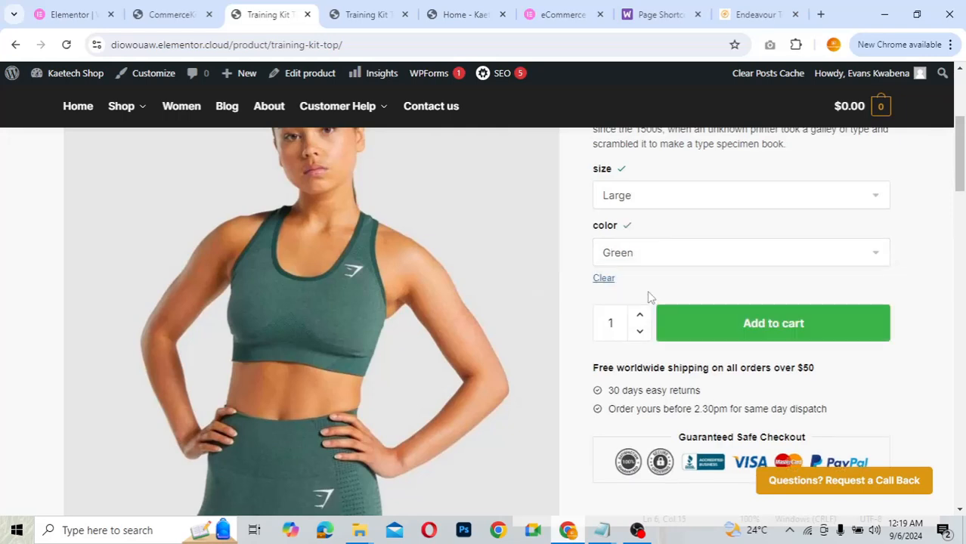
{"action": "left_click", "coordinate": [646, 253]}
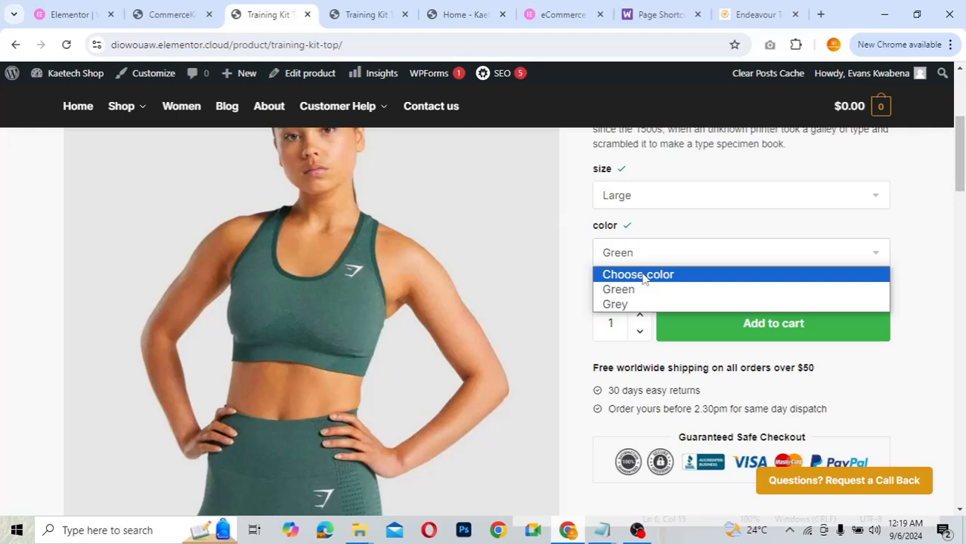
{"action": "left_click", "coordinate": [642, 275]}
- Choose Grey and Medium to show the grey top, reset the size, and return to CommerceKit
{"action": "left_click", "coordinate": [643, 196]}
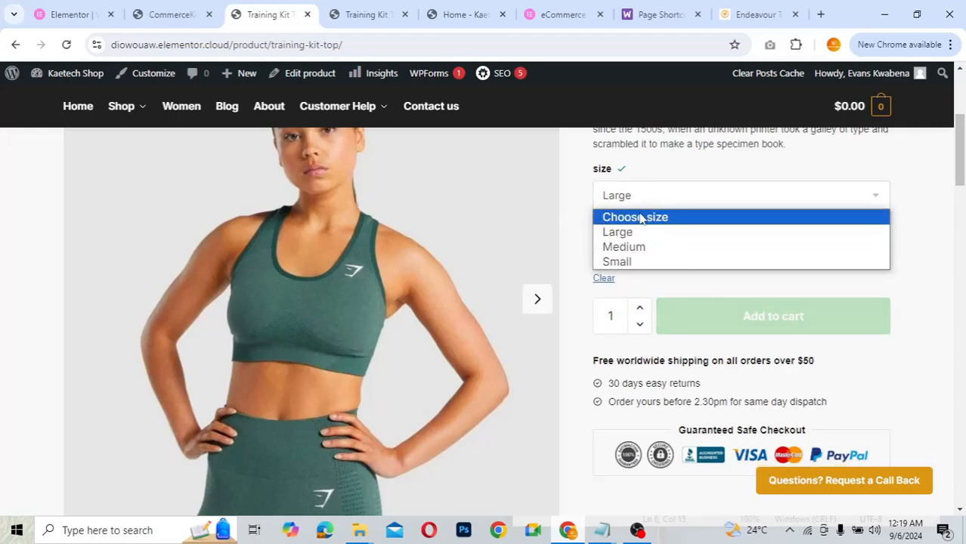
{"action": "left_click", "coordinate": [640, 217]}
{"action": "left_click", "coordinate": [646, 195]}
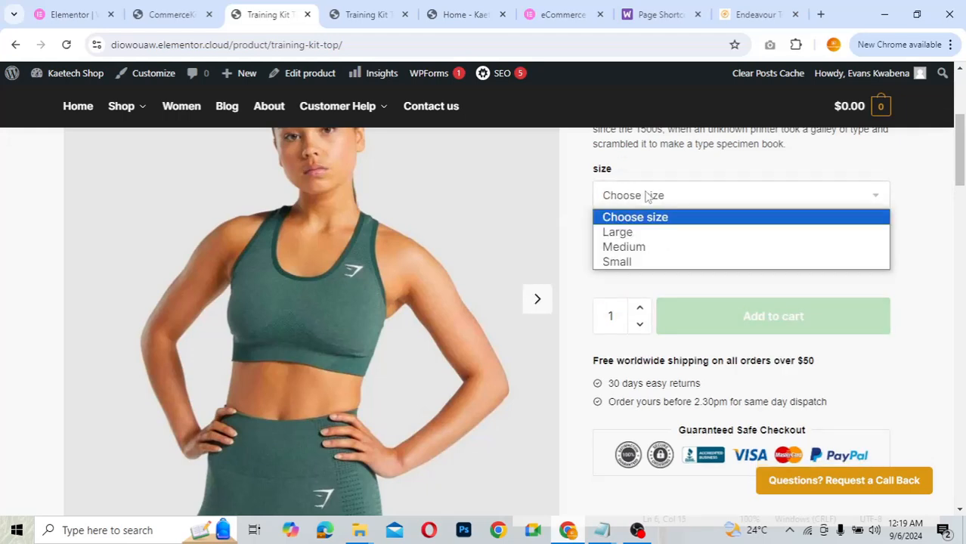
{"action": "left_click", "coordinate": [646, 196]}
{"action": "left_click", "coordinate": [647, 253]}
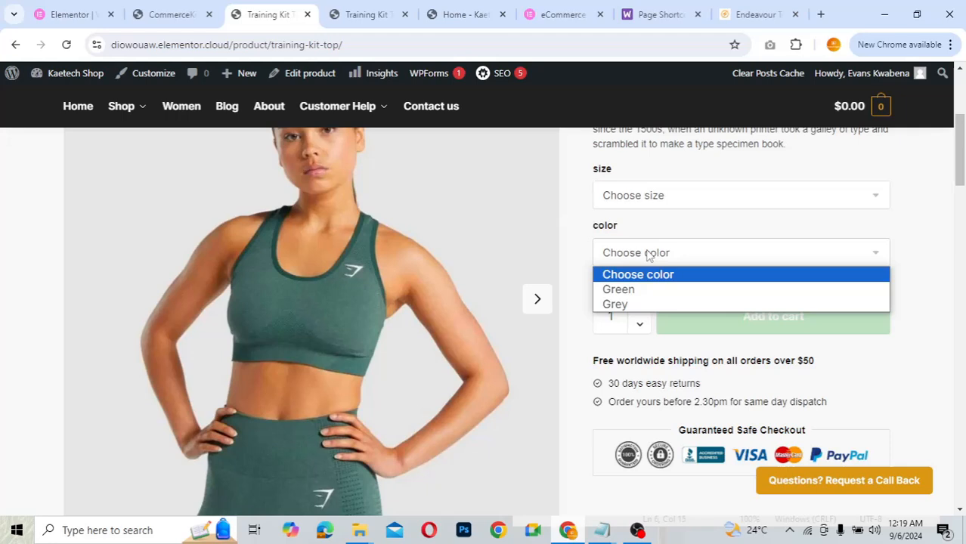
{"action": "left_click", "coordinate": [633, 304]}
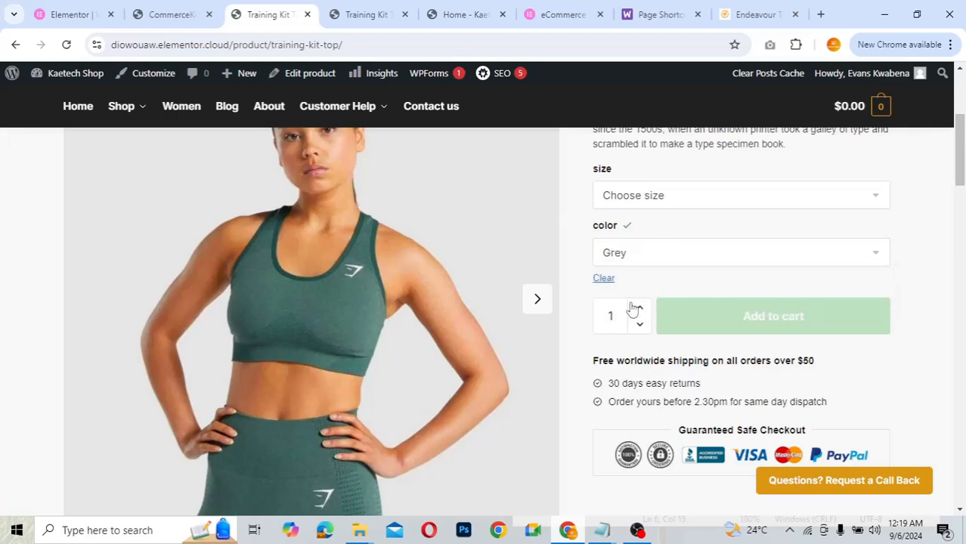
{"action": "left_click", "coordinate": [694, 193]}
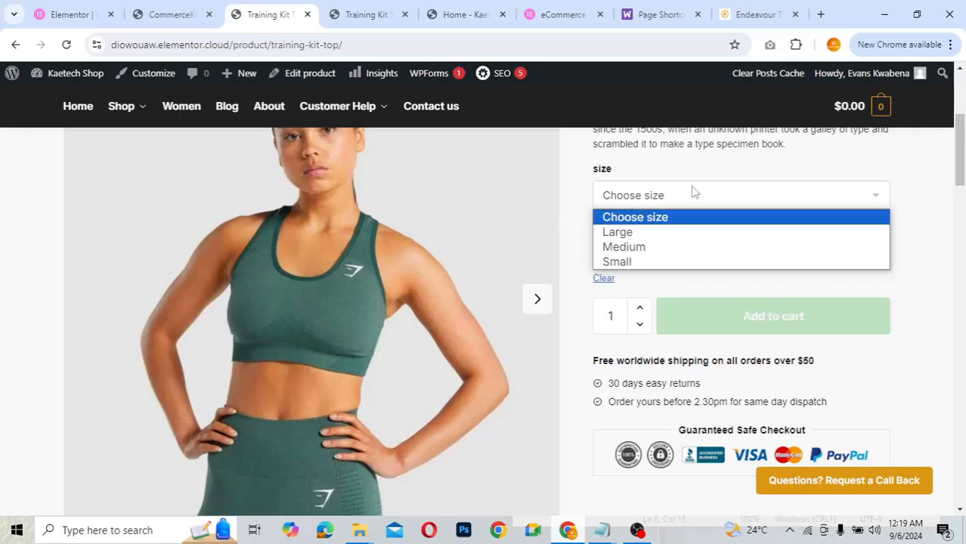
{"action": "left_click", "coordinate": [659, 247]}
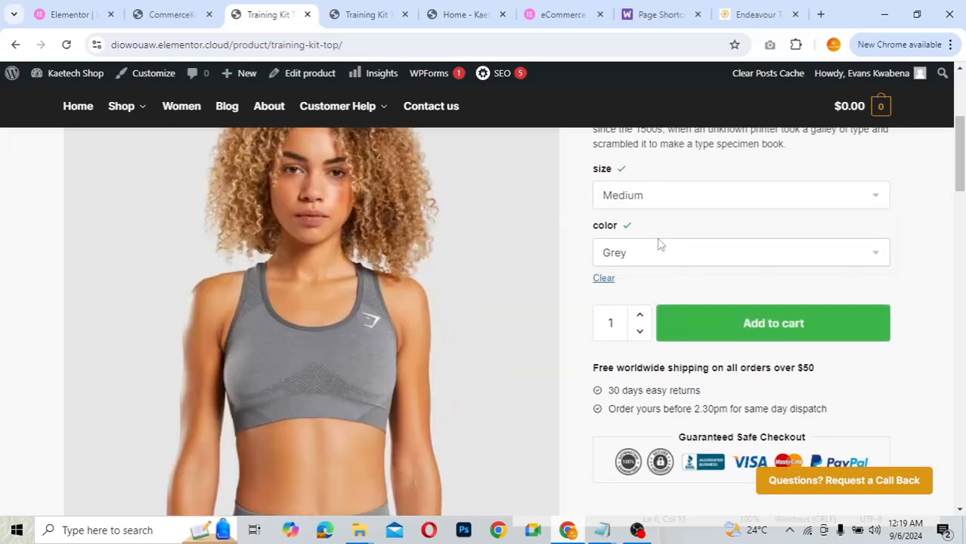
{"action": "left_click", "coordinate": [660, 200]}
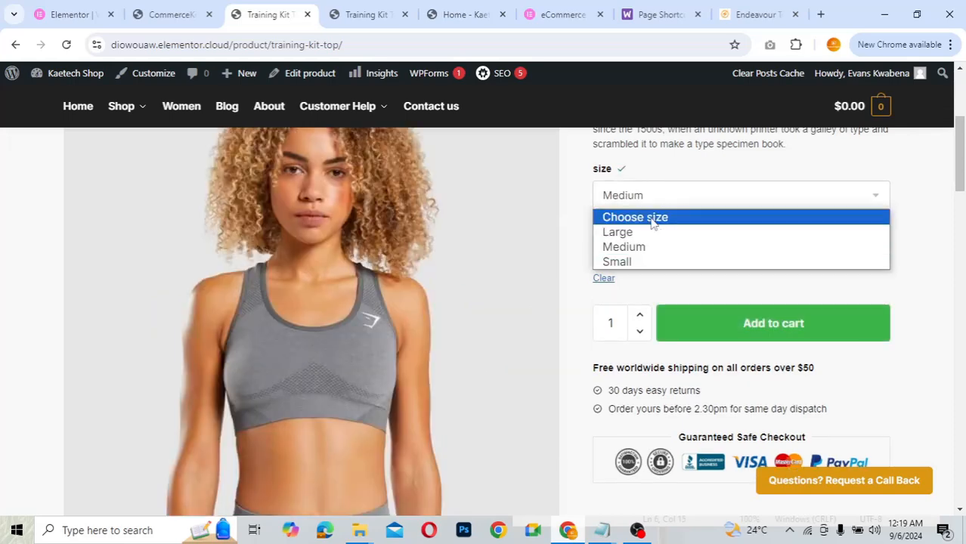
{"action": "left_click", "coordinate": [651, 218]}
{"action": "left_click", "coordinate": [181, 106]}
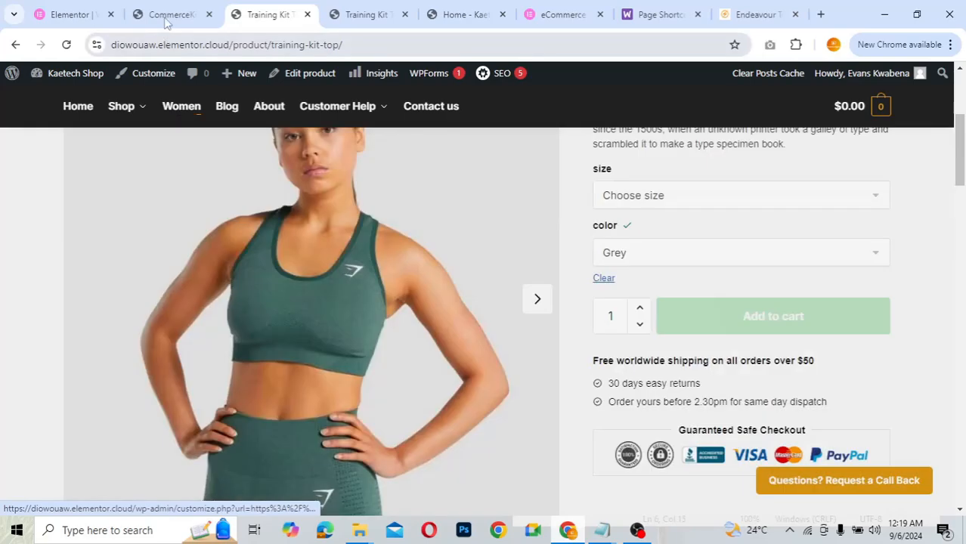
{"action": "left_click", "coordinate": [167, 17]}
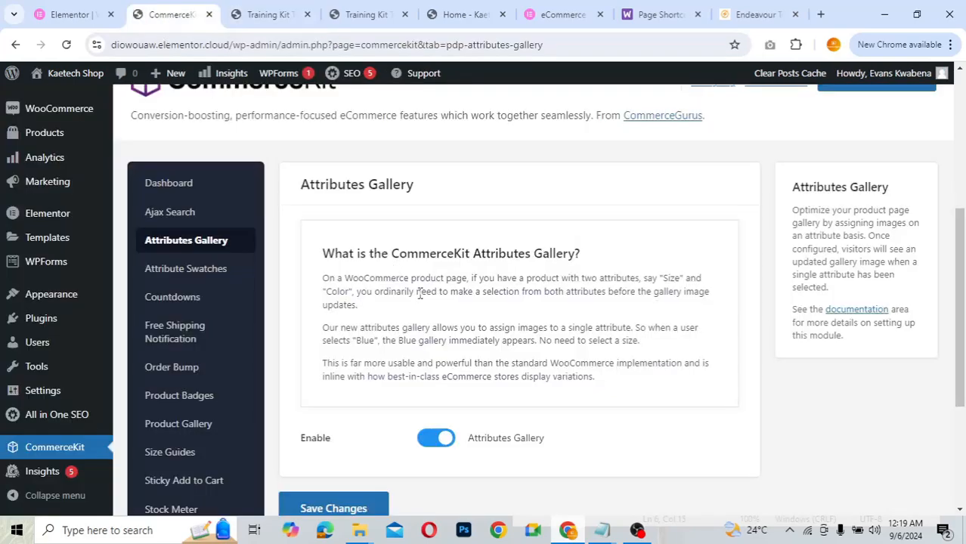
- Re-save the Attributes Gallery settings, leaving the gallery enabled
{"action": "scroll", "coordinate": [404, 302], "scroll_direction": "down", "scroll_amount": 2}
{"action": "scroll", "coordinate": [380, 313], "scroll_direction": "up", "scroll_amount": 3}
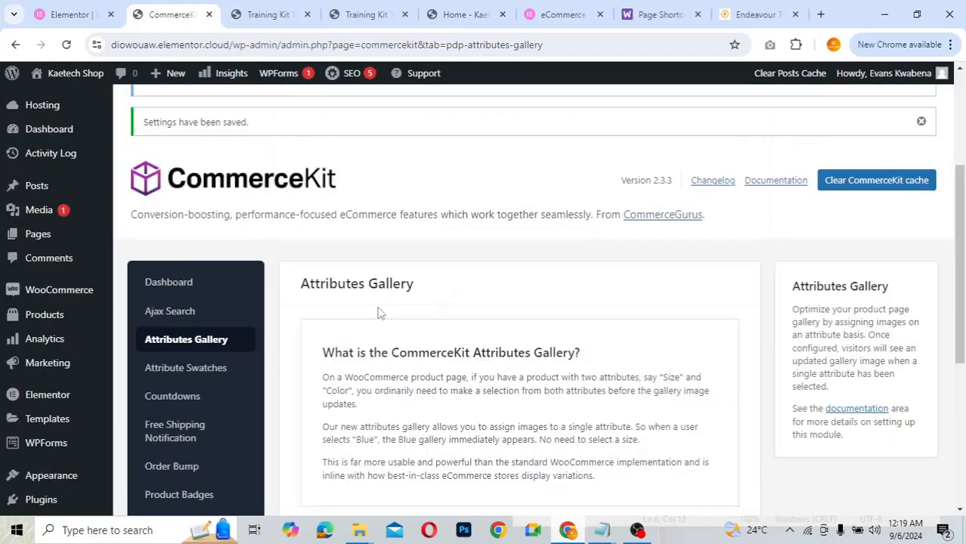
{"action": "scroll", "coordinate": [380, 313], "scroll_direction": "down", "scroll_amount": 3}
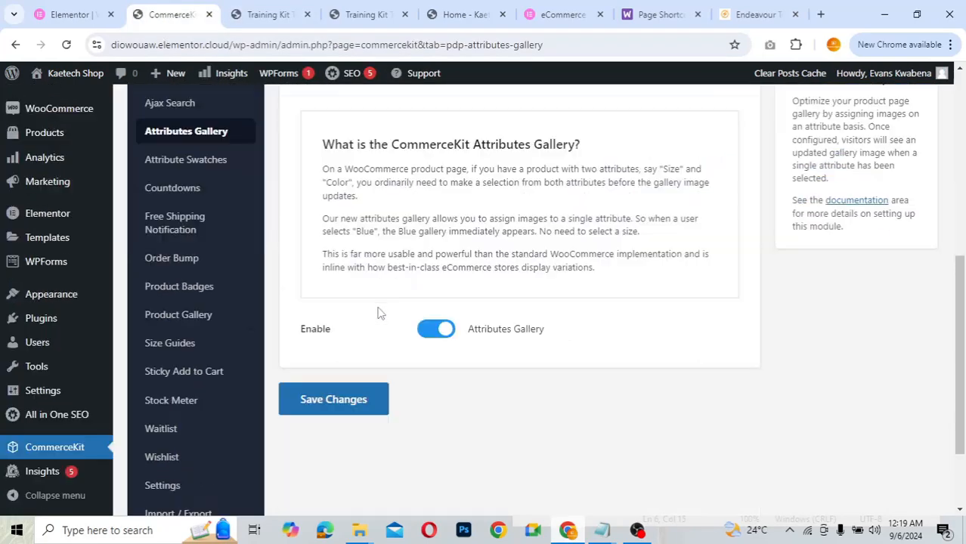
{"action": "left_click", "coordinate": [339, 398]}
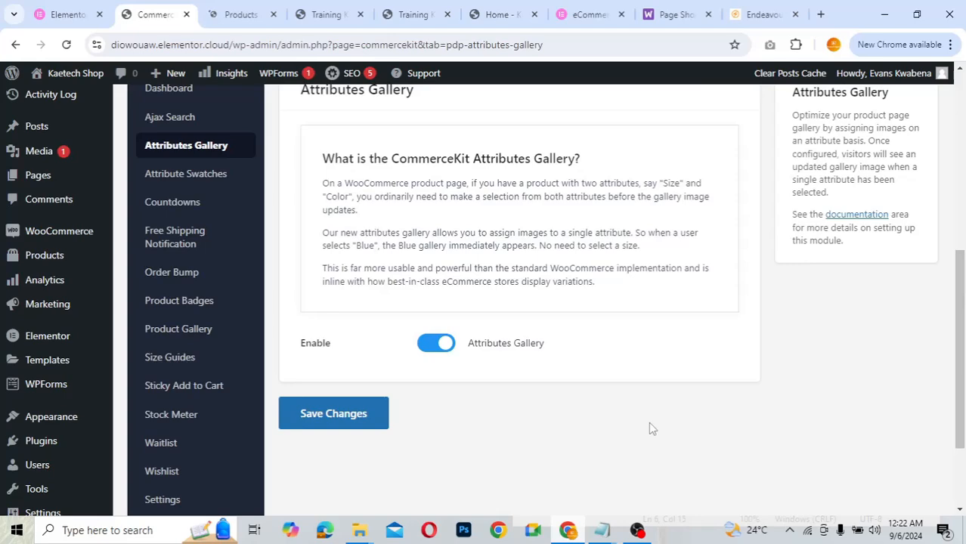
- Go to the Products list, where Training Kit Top at $50.00 appears first
{"action": "scroll", "coordinate": [652, 429], "scroll_direction": "up", "scroll_amount": 3}
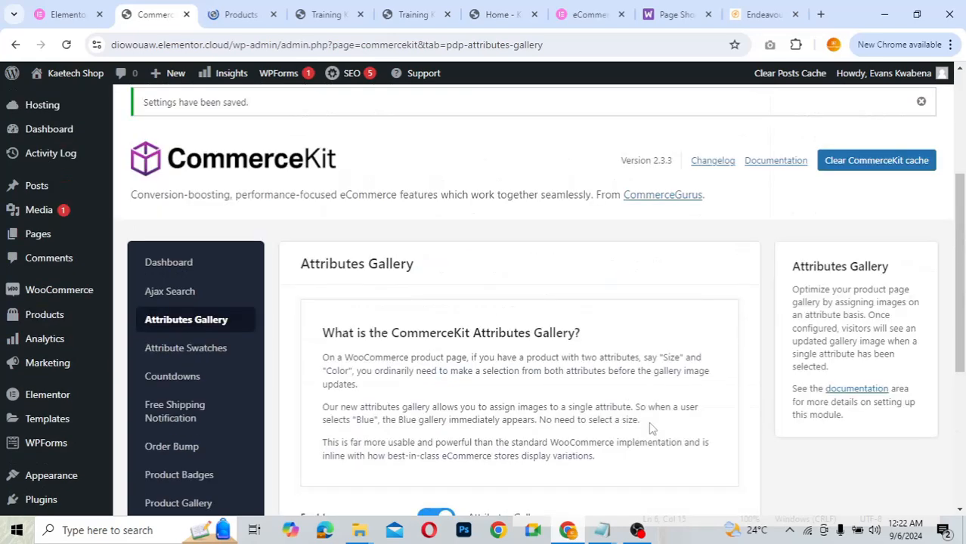
{"action": "scroll", "coordinate": [652, 428], "scroll_direction": "down", "scroll_amount": 2}
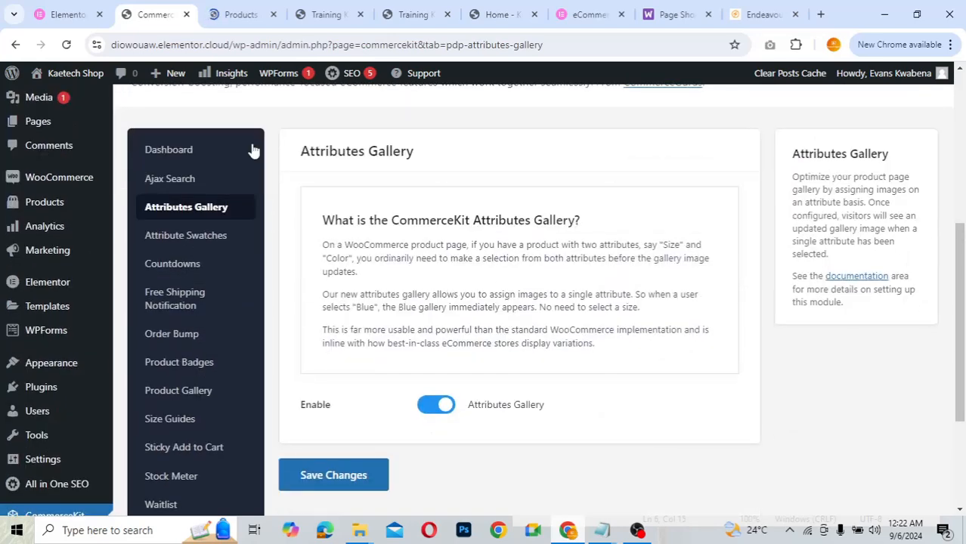
{"action": "left_click", "coordinate": [237, 9]}
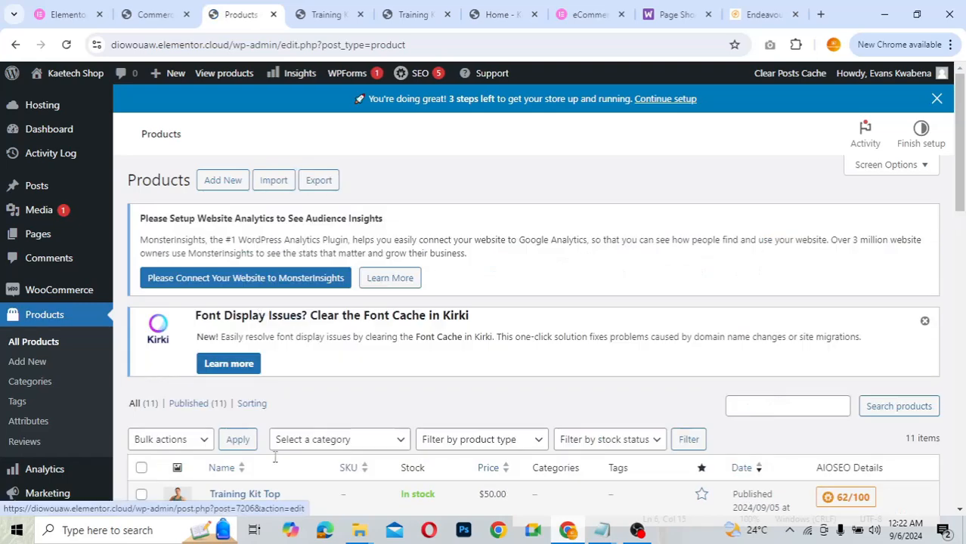
- Edit Training Kit Top and scroll down to its Variable product data box
{"action": "scroll", "coordinate": [272, 446], "scroll_direction": "down", "scroll_amount": 1}
{"action": "scroll", "coordinate": [272, 446], "scroll_direction": "down", "scroll_amount": 2}
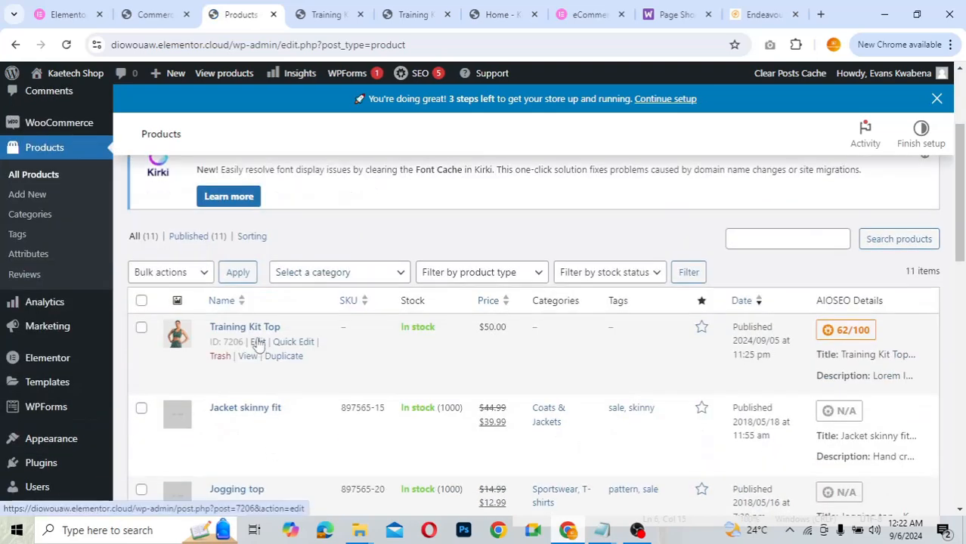
{"action": "left_click", "coordinate": [258, 342]}
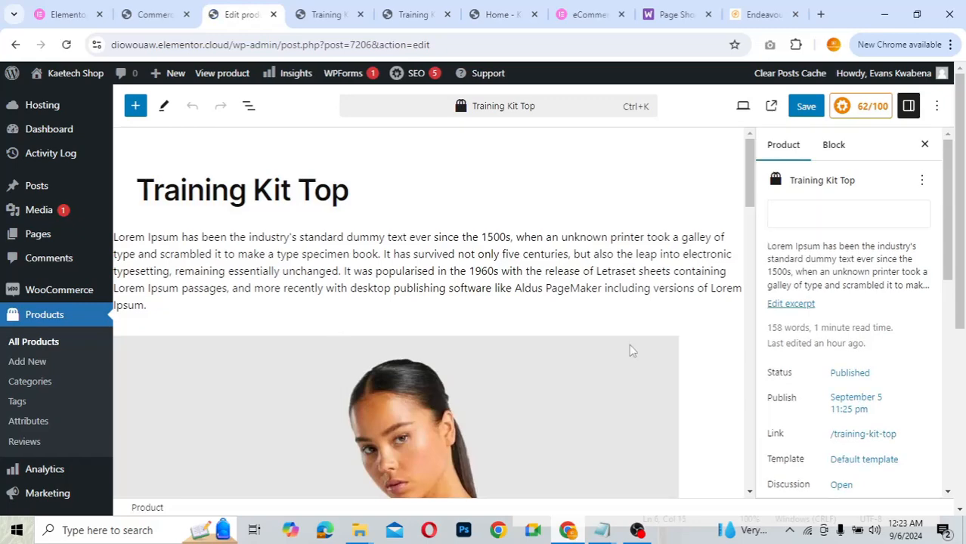
{"action": "scroll", "coordinate": [692, 380], "scroll_direction": "down", "scroll_amount": 5}
{"action": "scroll", "coordinate": [694, 380], "scroll_direction": "down", "scroll_amount": 15}
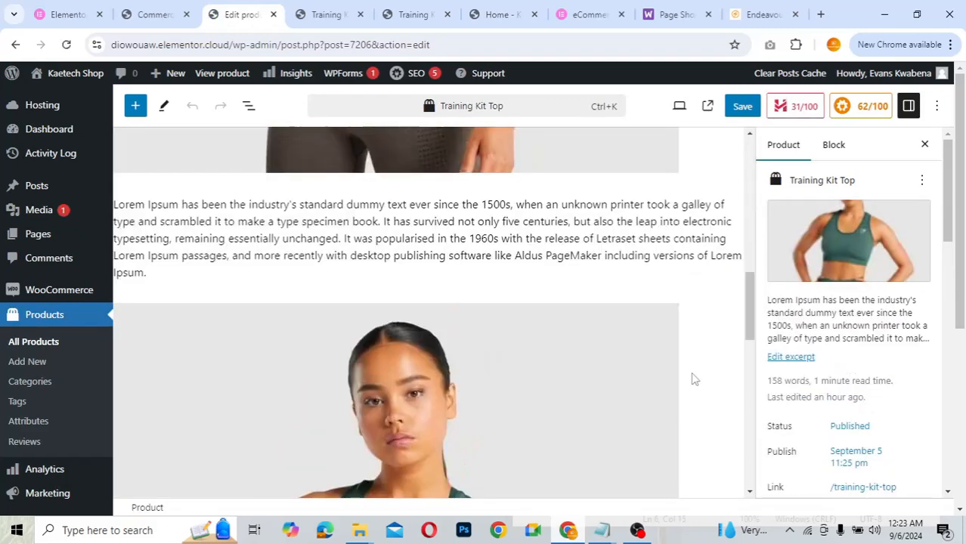
{"action": "scroll", "coordinate": [694, 379], "scroll_direction": "up", "scroll_amount": 3}
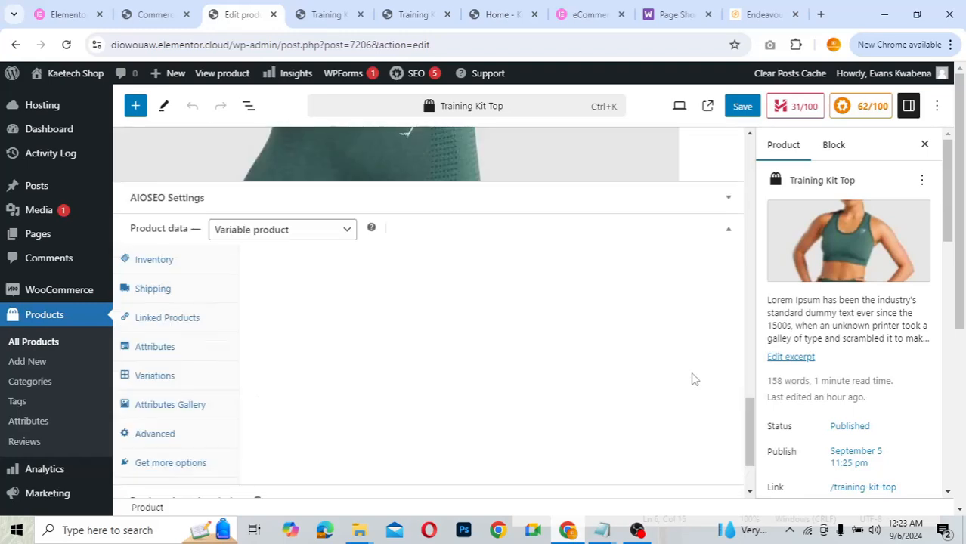
{"action": "scroll", "coordinate": [693, 379], "scroll_direction": "down", "scroll_amount": 2}
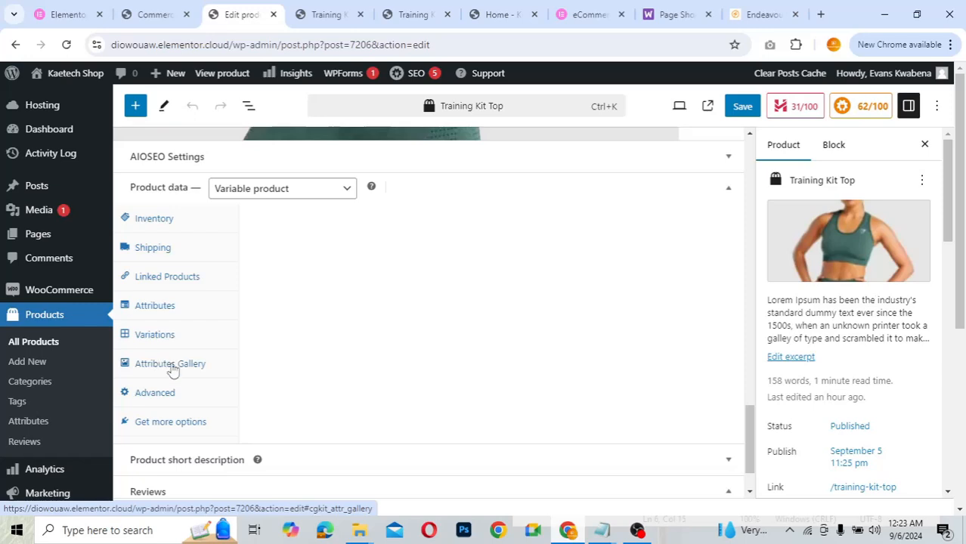
- In the Attributes Gallery tab, select Green after briefly trying Grey, and add its gallery
{"action": "left_click", "coordinate": [173, 367]}
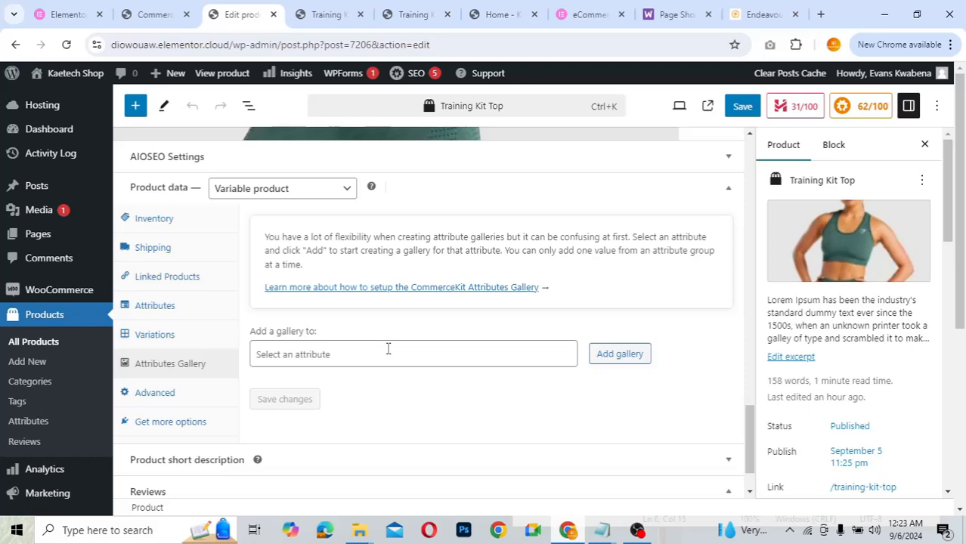
{"action": "left_click", "coordinate": [388, 353]}
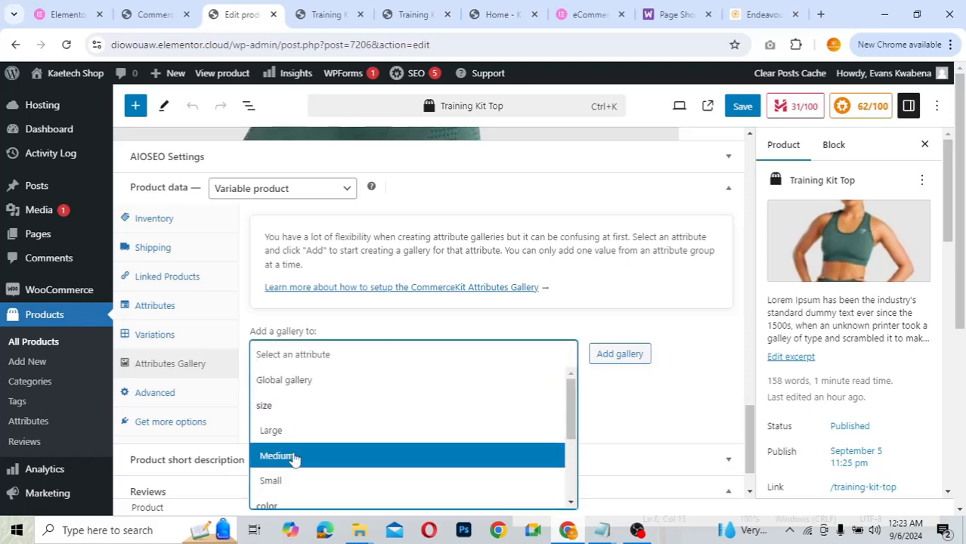
{"action": "scroll", "coordinate": [294, 459], "scroll_direction": "down", "scroll_amount": 2}
{"action": "scroll", "coordinate": [295, 459], "scroll_direction": "up", "scroll_amount": 1}
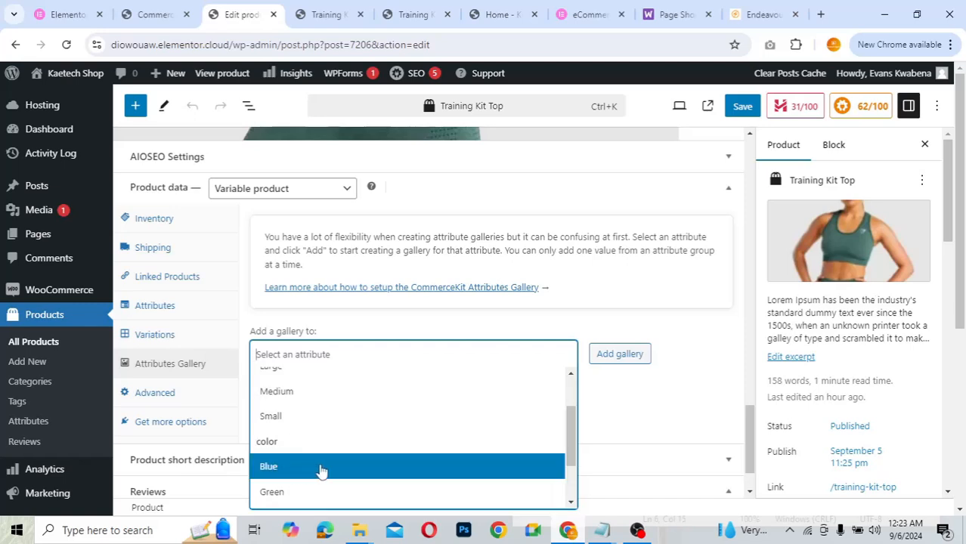
{"action": "scroll", "coordinate": [324, 470], "scroll_direction": "down", "scroll_amount": 1}
{"action": "scroll", "coordinate": [314, 462], "scroll_direction": "down", "scroll_amount": 1}
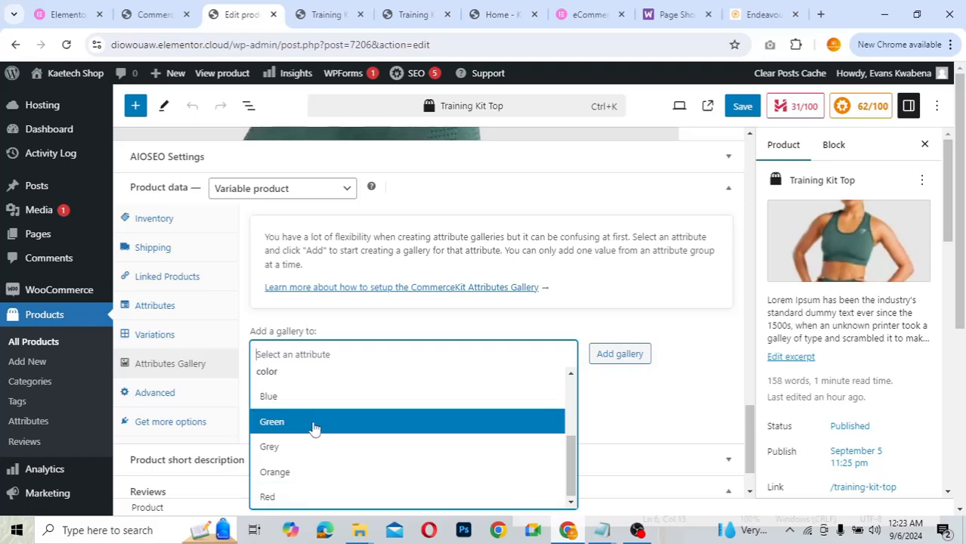
{"action": "left_click", "coordinate": [313, 423]}
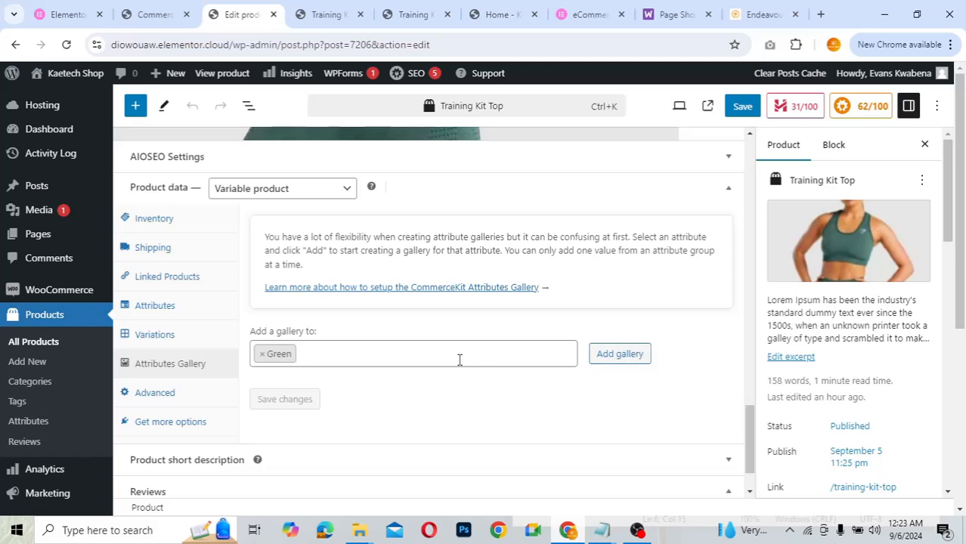
{"action": "left_click", "coordinate": [458, 360]}
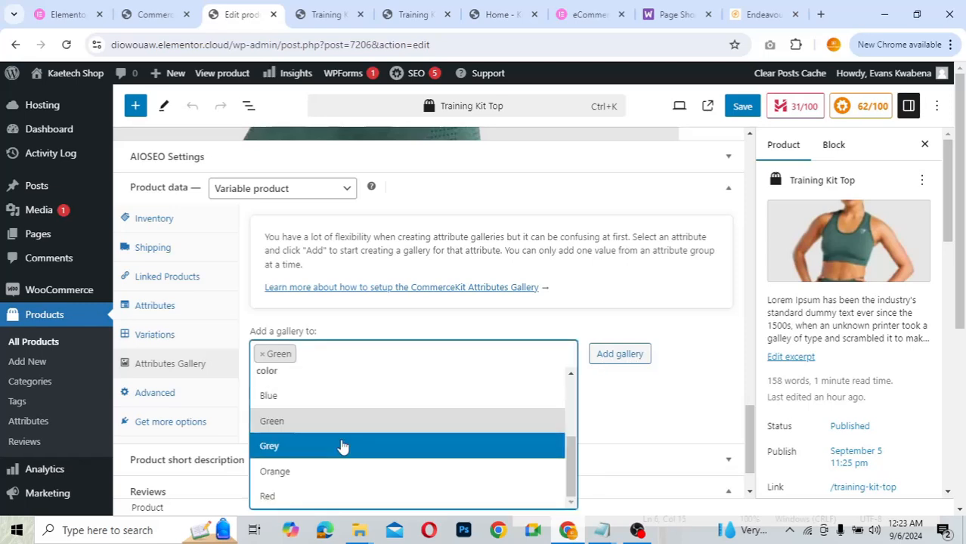
{"action": "left_click", "coordinate": [343, 447]}
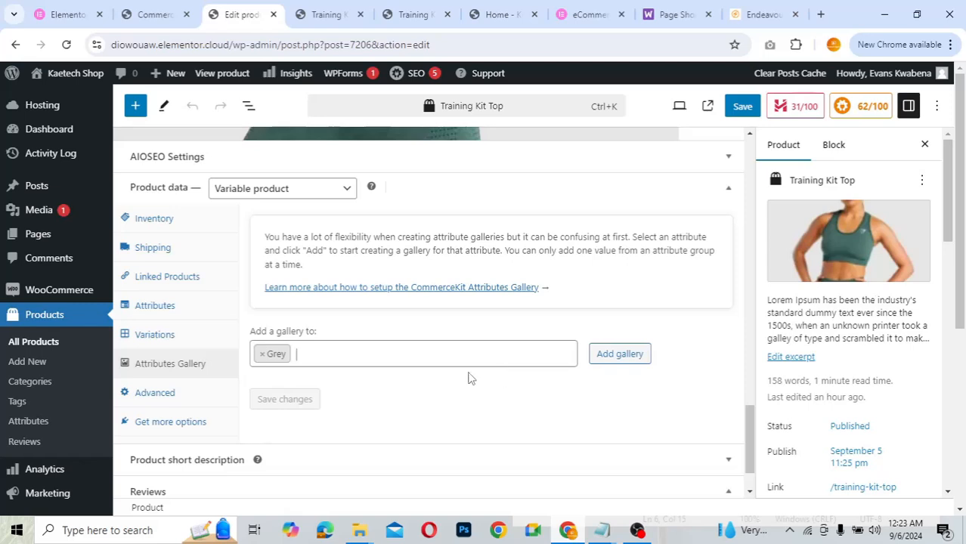
{"action": "left_click", "coordinate": [346, 356]}
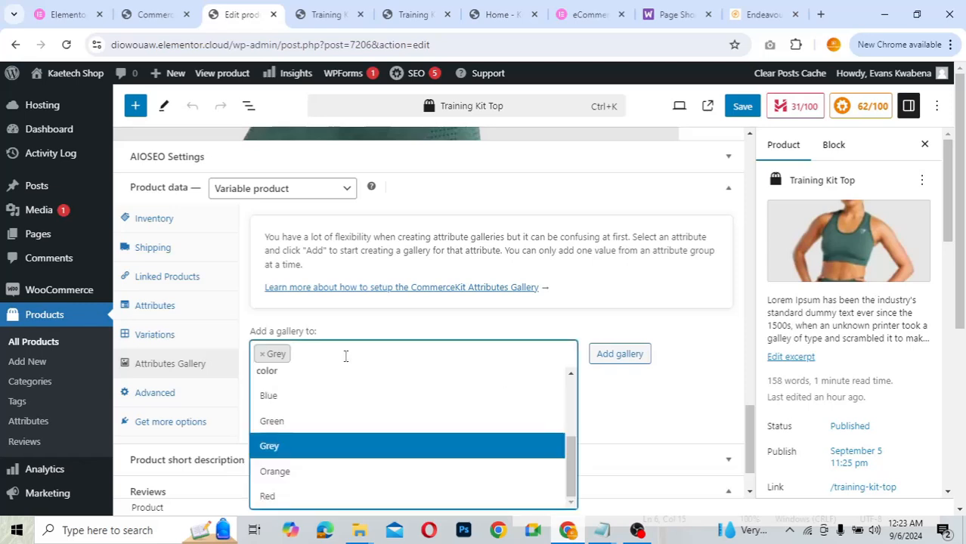
{"action": "left_click", "coordinate": [303, 422]}
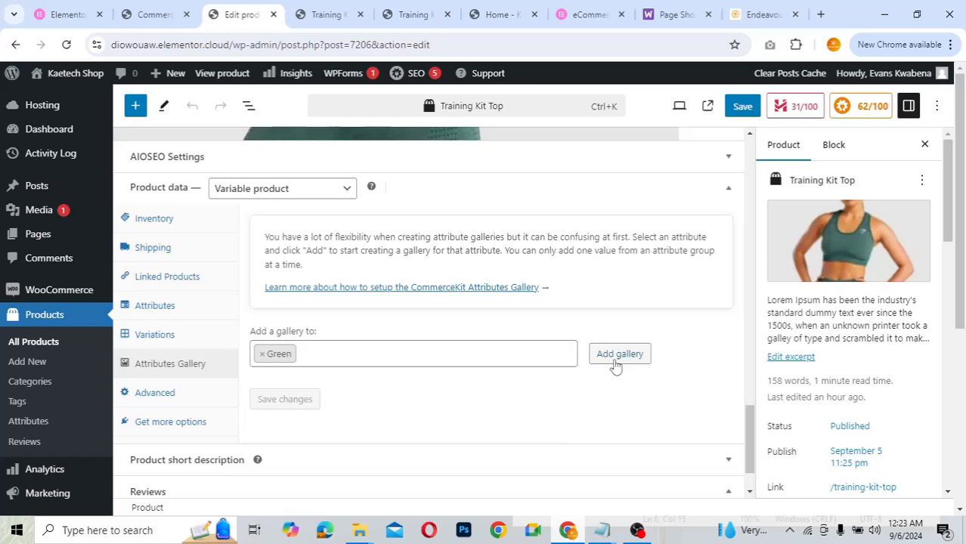
{"action": "left_click", "coordinate": [614, 361]}
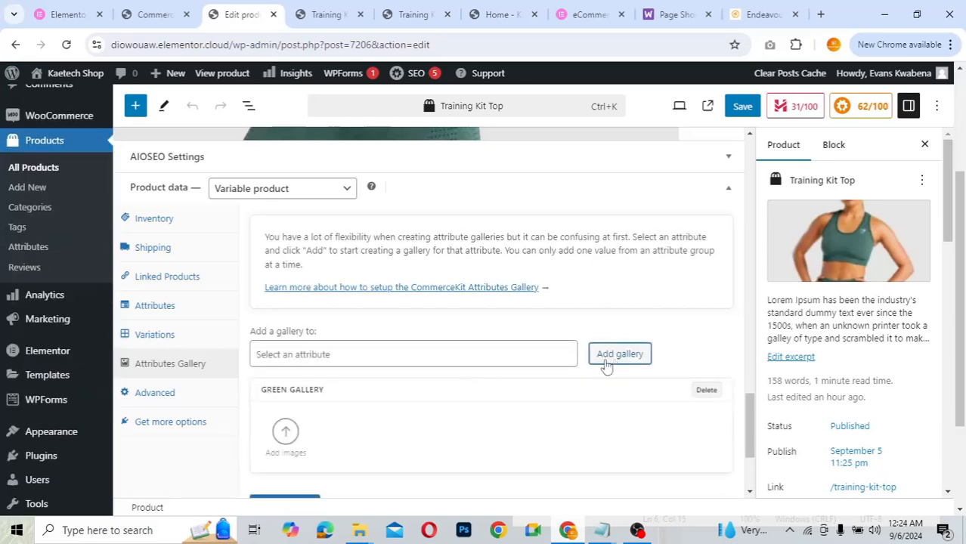
- Add the green sports-top and black-top-with-blue-leggings photos to the Green gallery and save
{"action": "scroll", "coordinate": [444, 415], "scroll_direction": "down", "scroll_amount": 2}
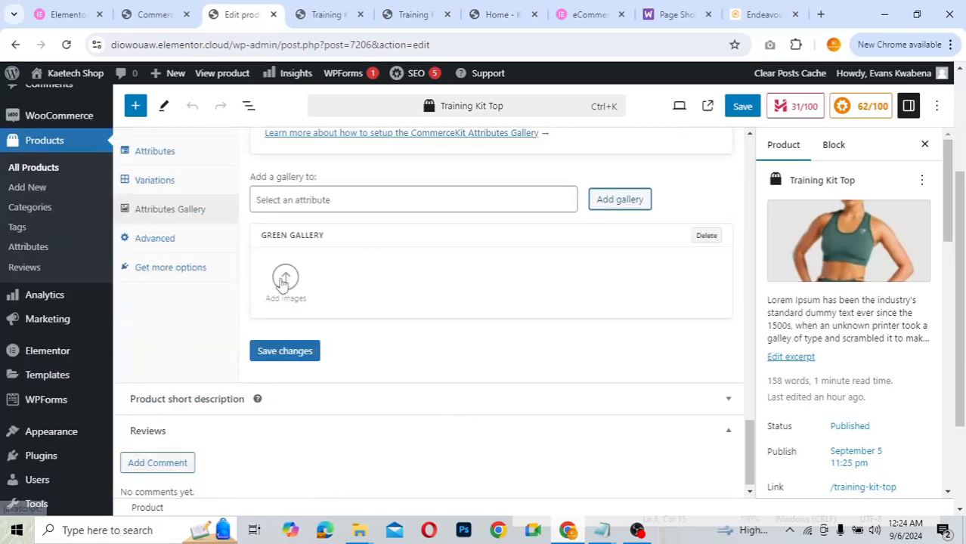
{"action": "left_click", "coordinate": [285, 280]}
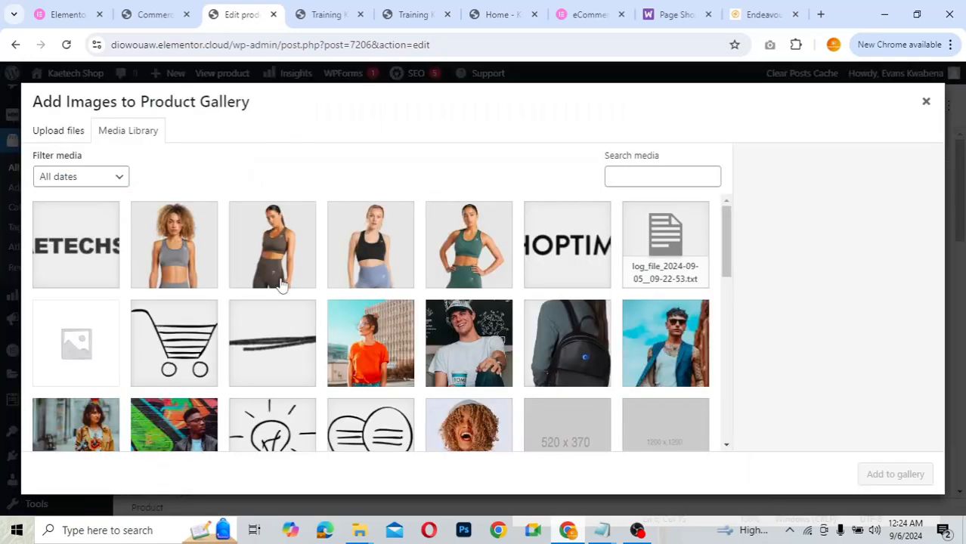
{"action": "left_click", "coordinate": [470, 260]}
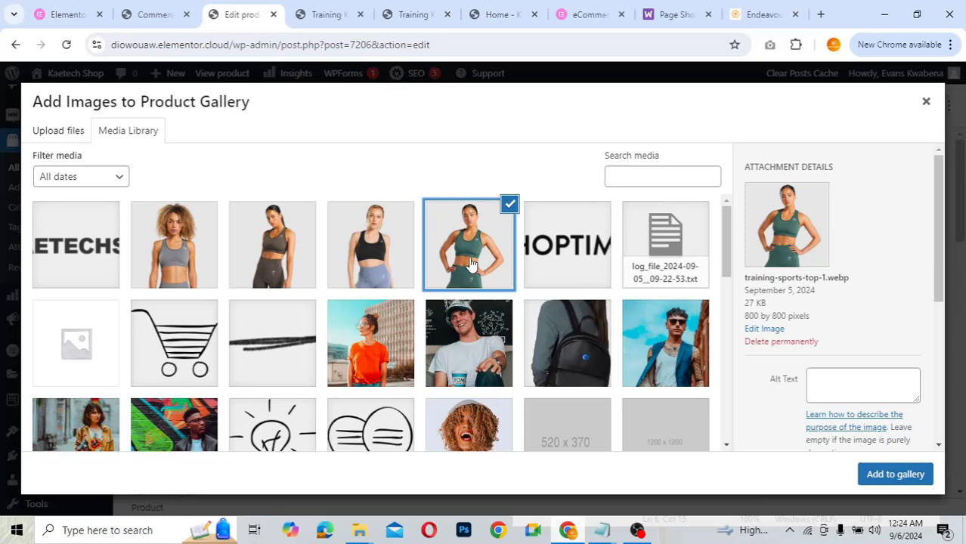
{"action": "left_click", "coordinate": [370, 243]}
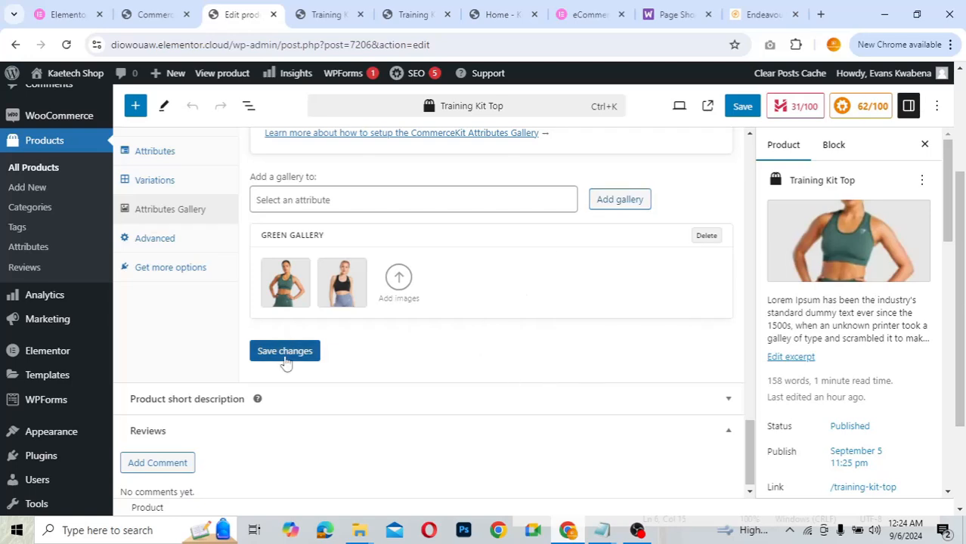
{"action": "left_click", "coordinate": [287, 357]}
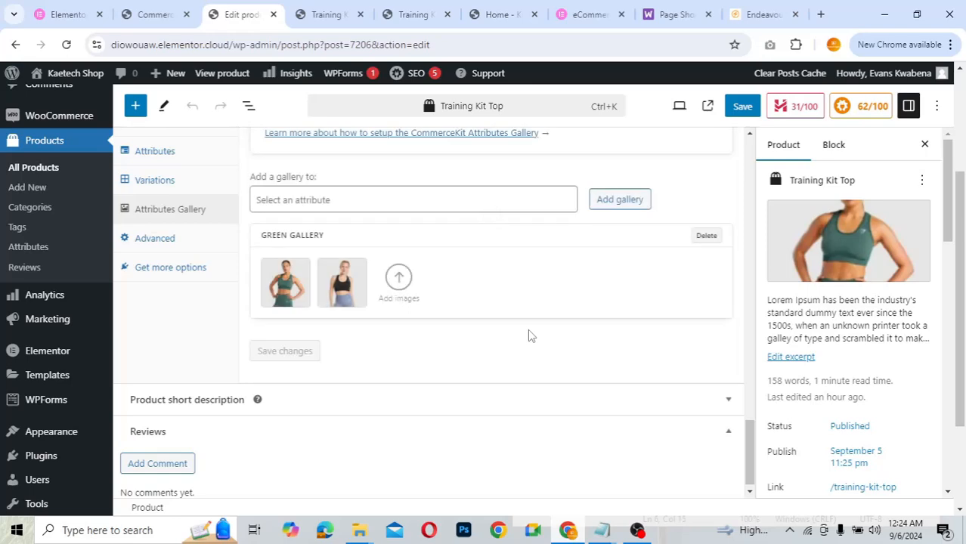
- Create a second gallery for the Grey colour attribute
{"action": "left_click", "coordinate": [490, 200]}
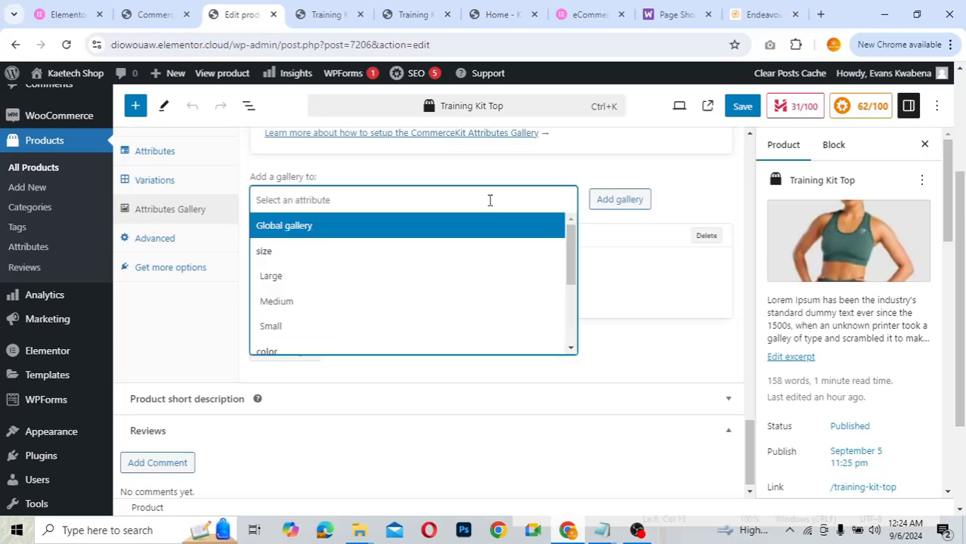
{"action": "type", "text": "gr"}
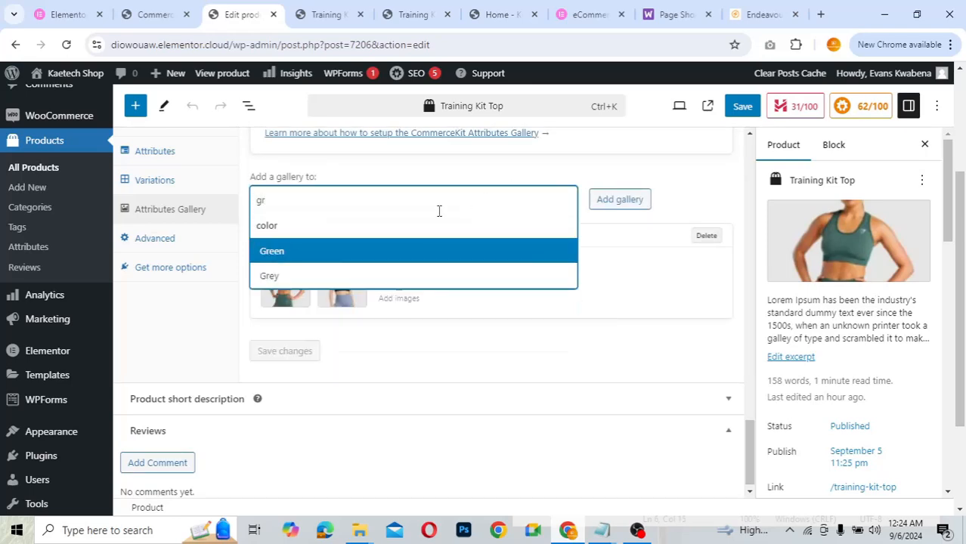
{"action": "left_click", "coordinate": [362, 275]}
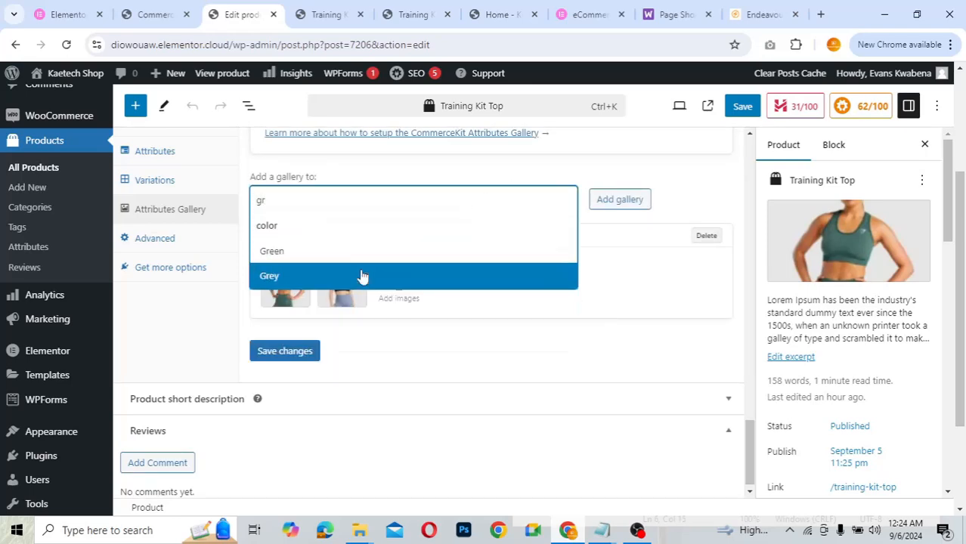
{"action": "left_click", "coordinate": [609, 205]}
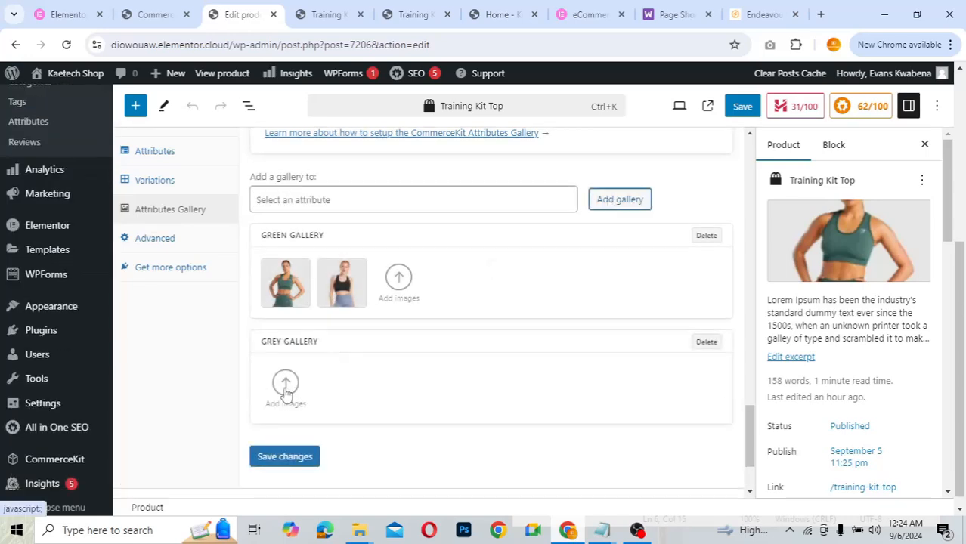
- Fill the Grey gallery with the grey and brown sports-top photos, then update the product
{"action": "left_click", "coordinate": [286, 385]}
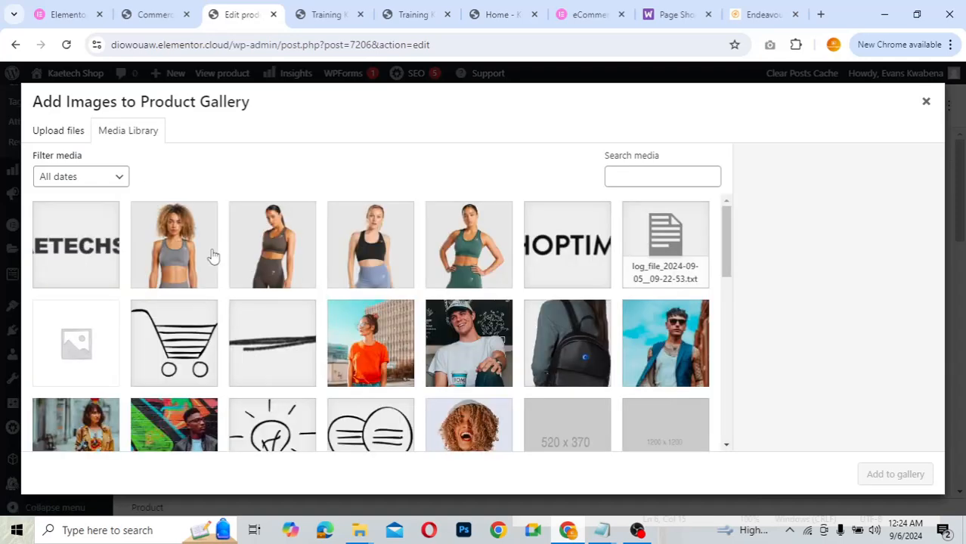
{"action": "left_click", "coordinate": [188, 255]}
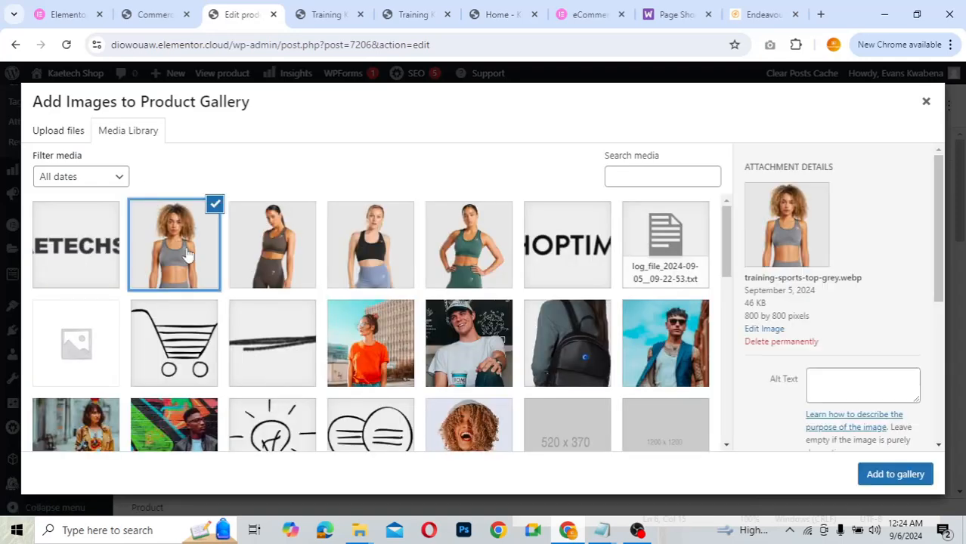
{"action": "left_click", "coordinate": [274, 239]}
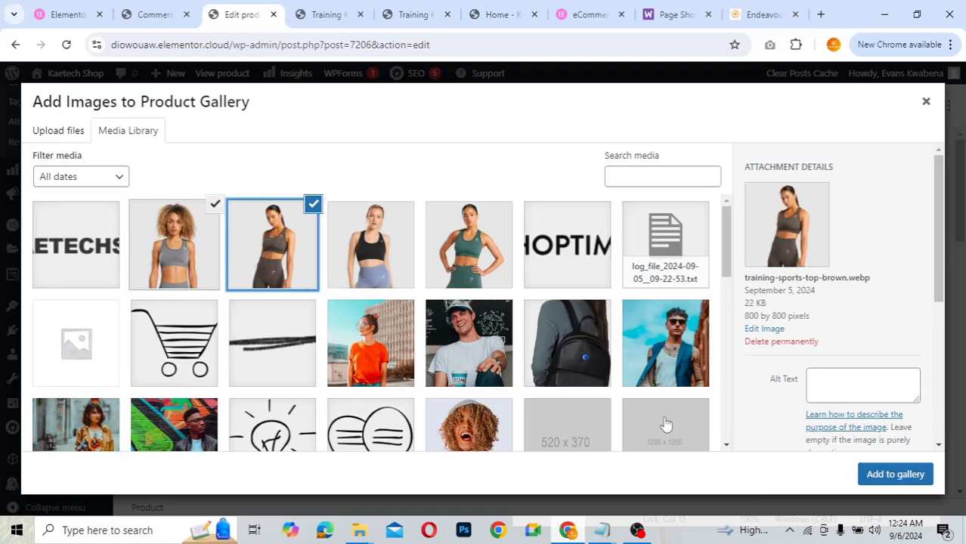
{"action": "left_click", "coordinate": [905, 474]}
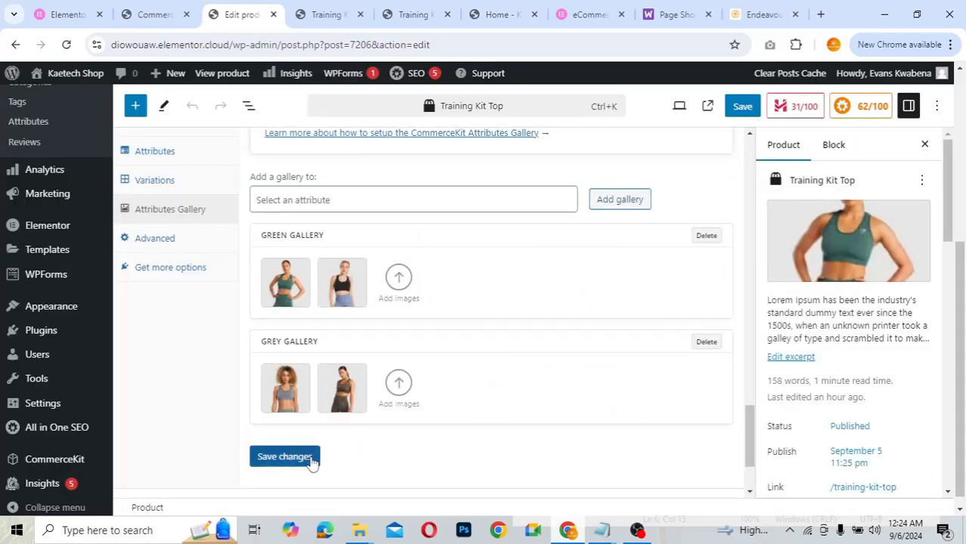
{"action": "left_click", "coordinate": [312, 457]}
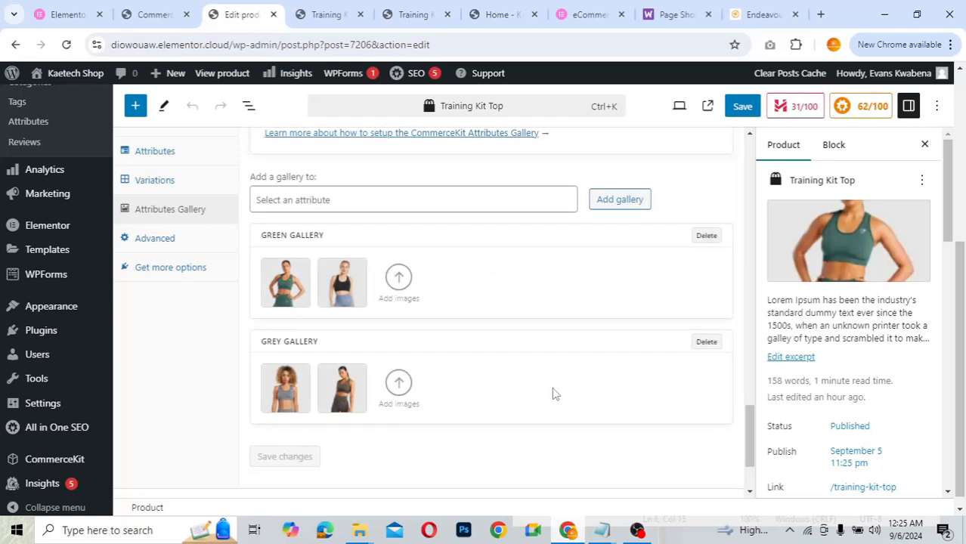
{"action": "scroll", "coordinate": [636, 241], "scroll_direction": "up", "scroll_amount": 2}
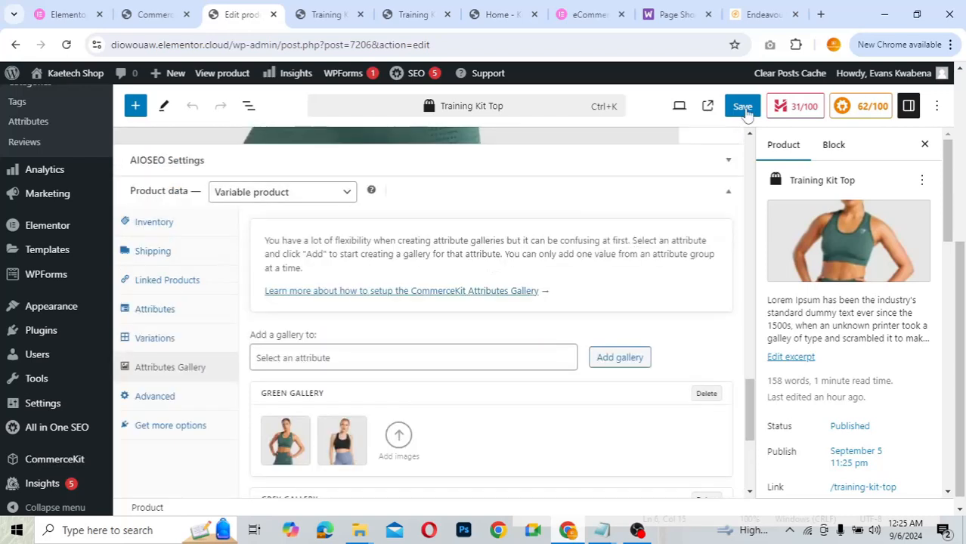
{"action": "left_click", "coordinate": [742, 106]}
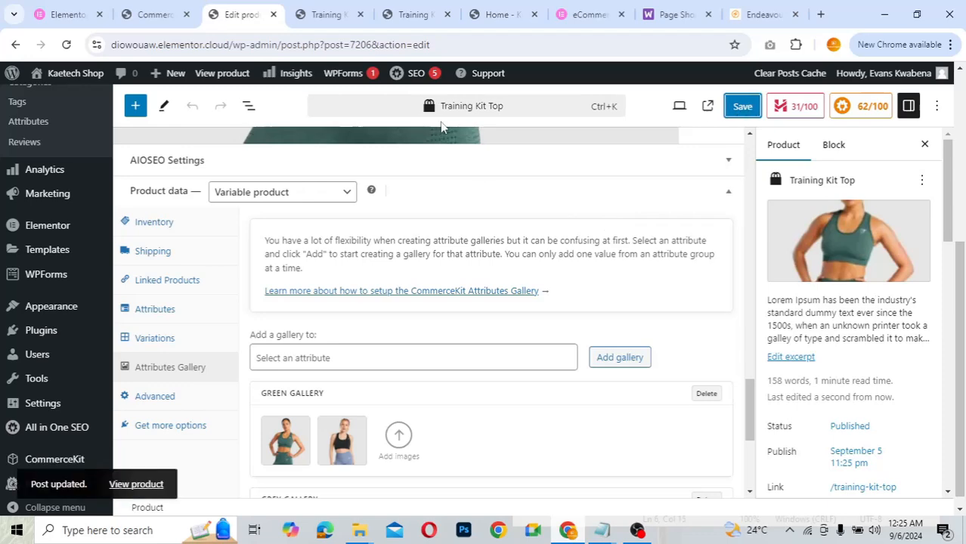
- Reload the Training Kit Top storefront page, pick Green, and view both Green gallery images
{"action": "left_click", "coordinate": [332, 15]}
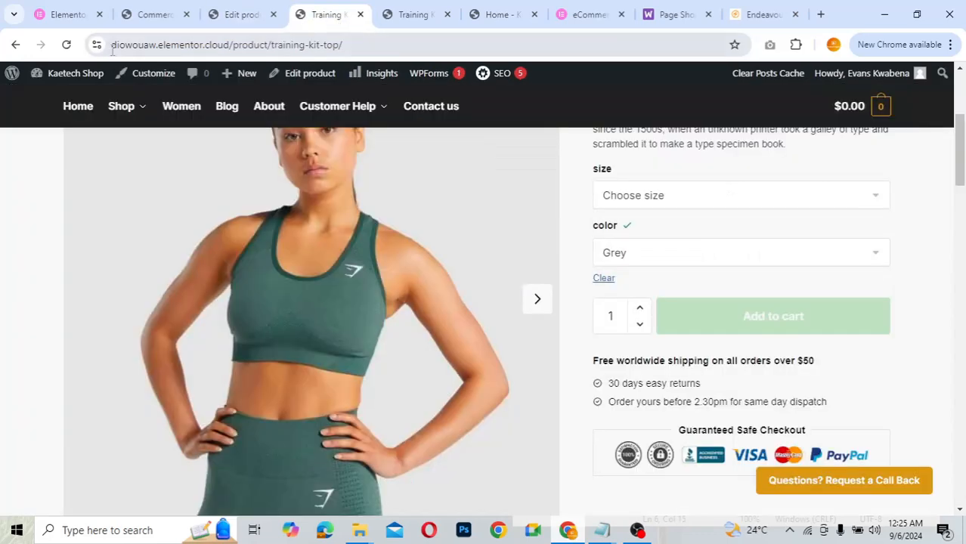
{"action": "left_click", "coordinate": [68, 45]}
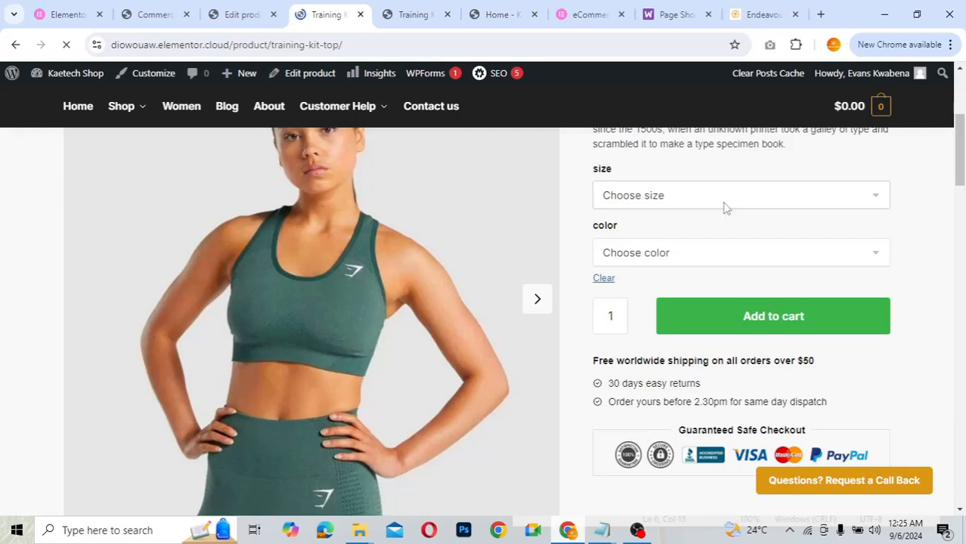
{"action": "left_click", "coordinate": [698, 258]}
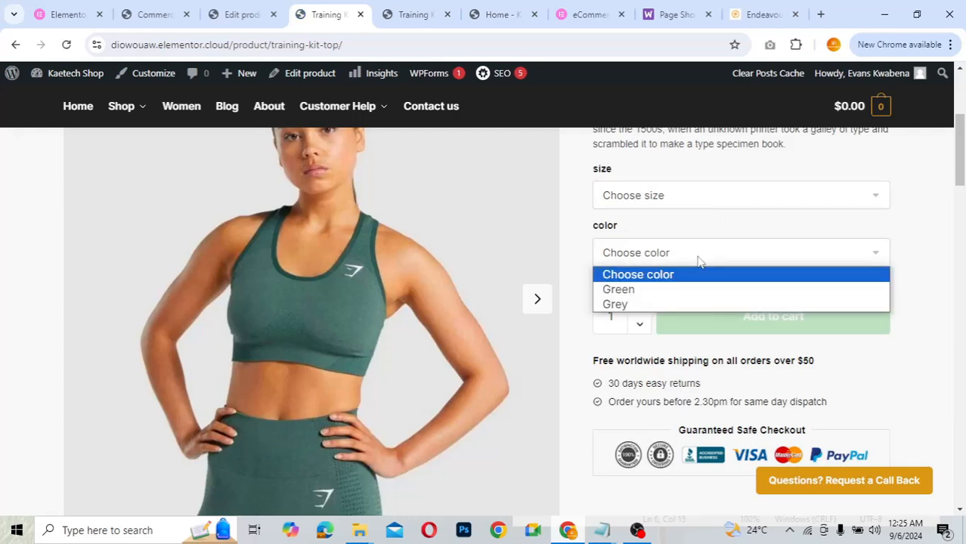
{"action": "left_click", "coordinate": [659, 291]}
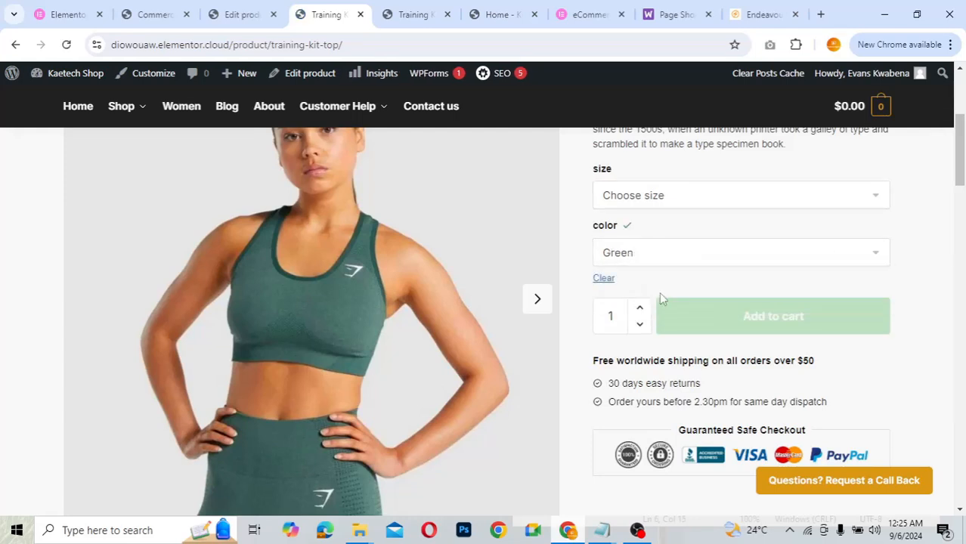
{"action": "scroll", "coordinate": [639, 274], "scroll_direction": "down", "scroll_amount": 4}
{"action": "scroll", "coordinate": [639, 274], "scroll_direction": "up", "scroll_amount": 5}
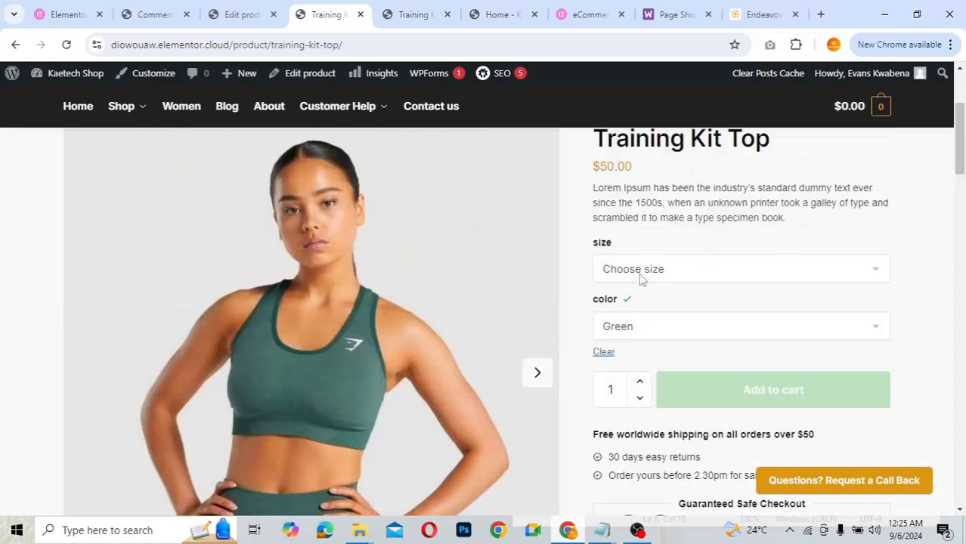
{"action": "scroll", "coordinate": [639, 278], "scroll_direction": "up", "scroll_amount": 2}
{"action": "scroll", "coordinate": [640, 278], "scroll_direction": "down", "scroll_amount": 5}
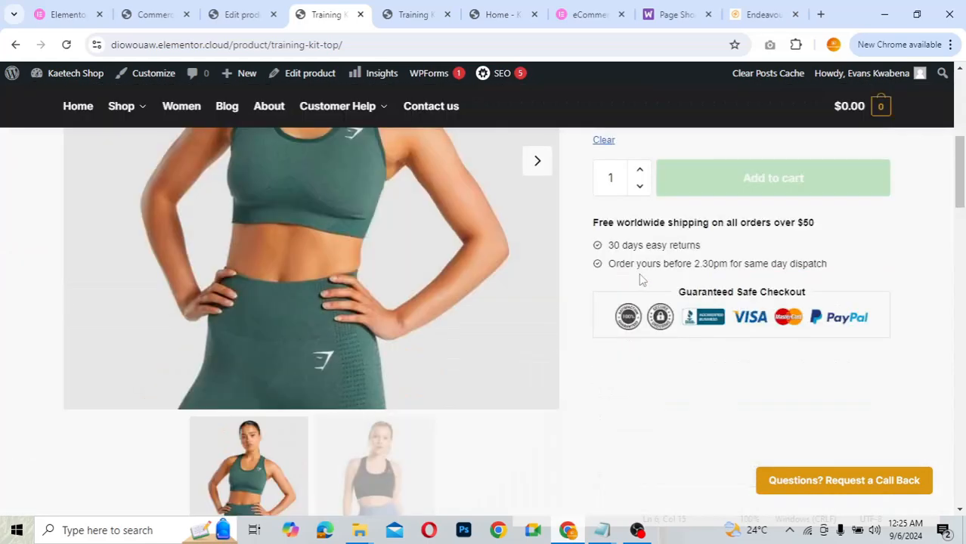
{"action": "scroll", "coordinate": [640, 280], "scroll_direction": "down", "scroll_amount": 2}
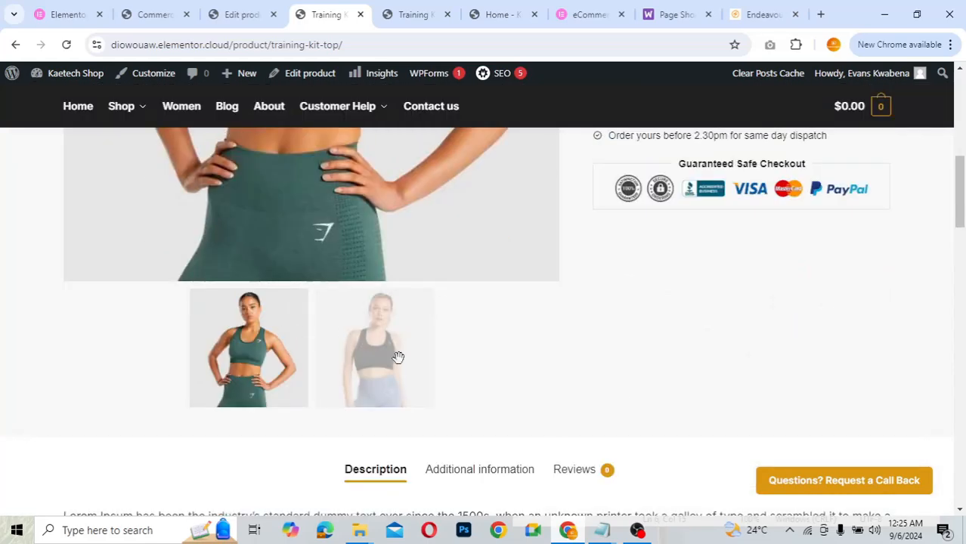
{"action": "left_click", "coordinate": [364, 351]}
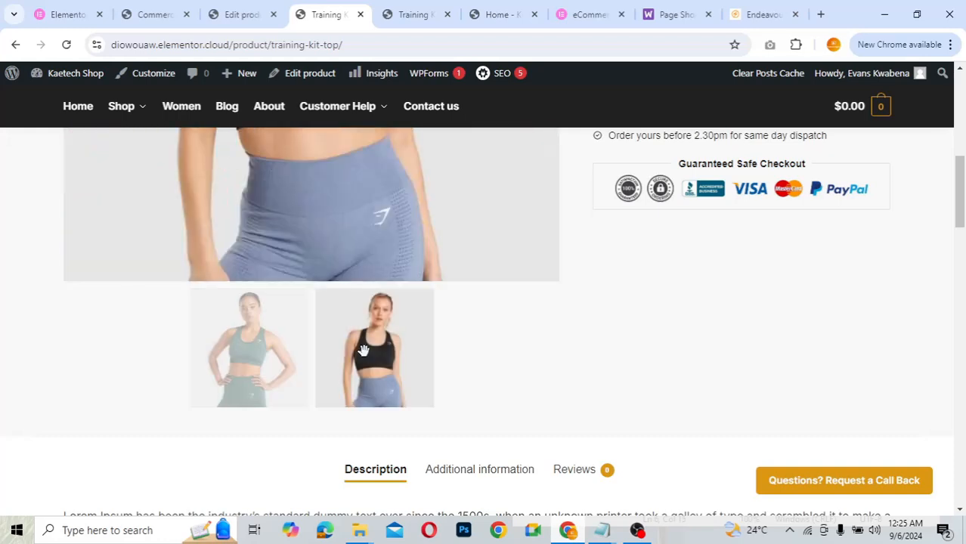
{"action": "left_click", "coordinate": [268, 355]}
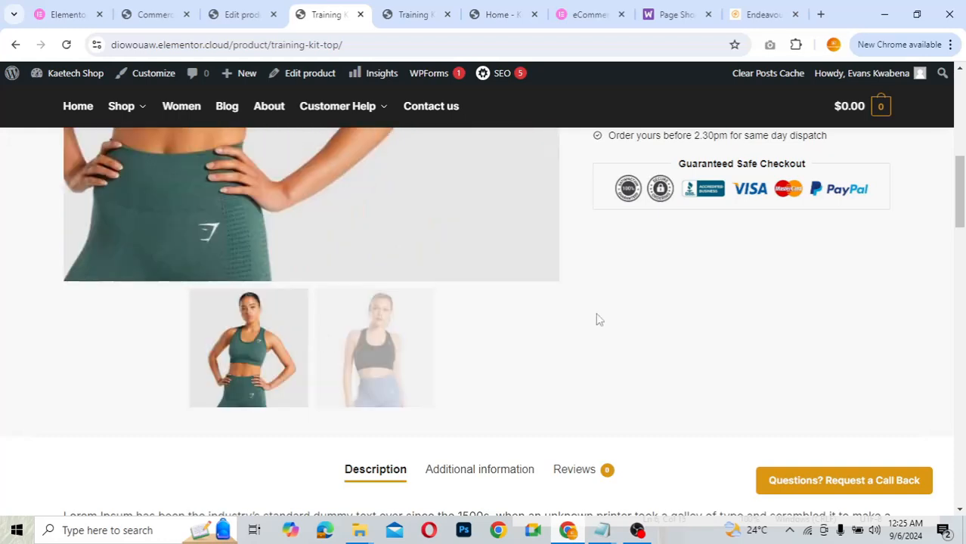
- Switch the colour to Grey and flip between its two gallery images
{"action": "scroll", "coordinate": [596, 319], "scroll_direction": "up", "scroll_amount": 3}
{"action": "left_click", "coordinate": [663, 235]}
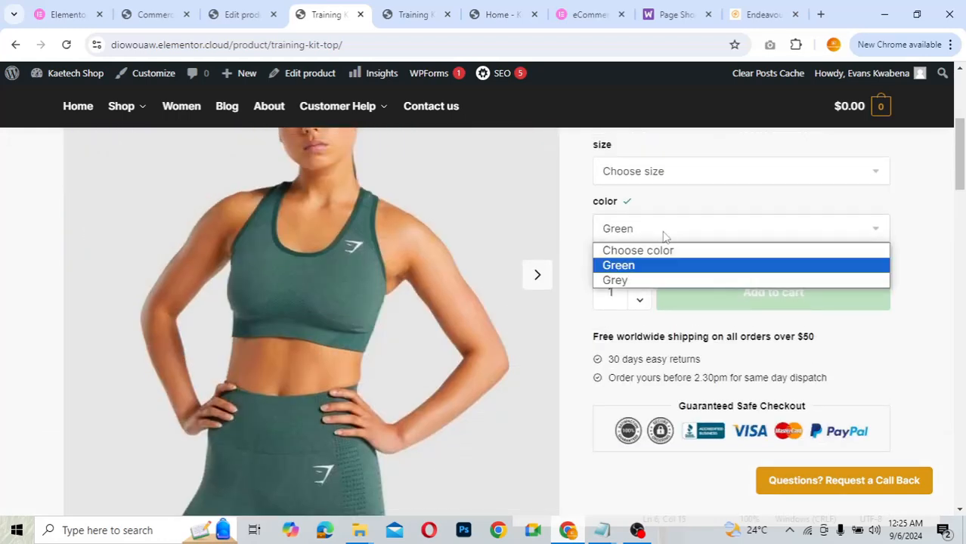
{"action": "left_click", "coordinate": [634, 280]}
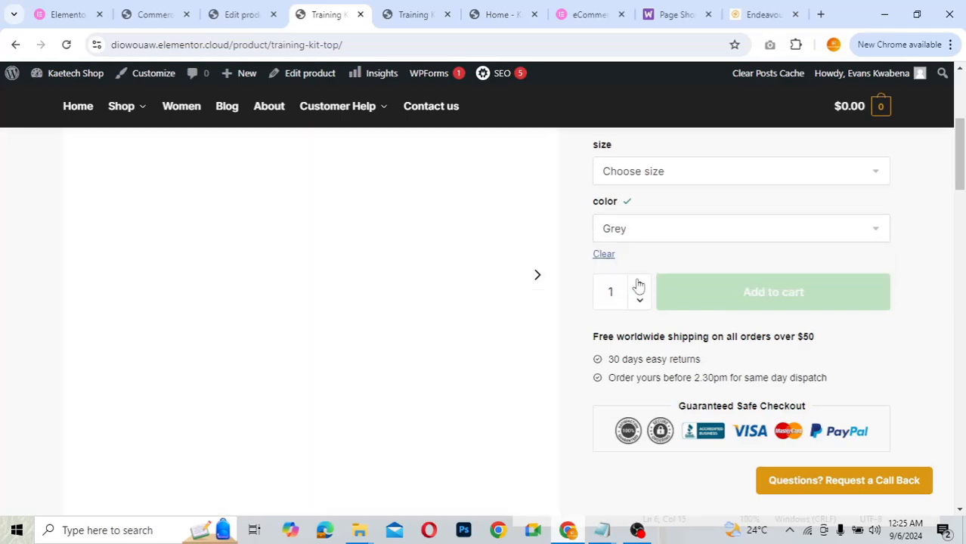
{"action": "scroll", "coordinate": [560, 372], "scroll_direction": "down", "scroll_amount": 4}
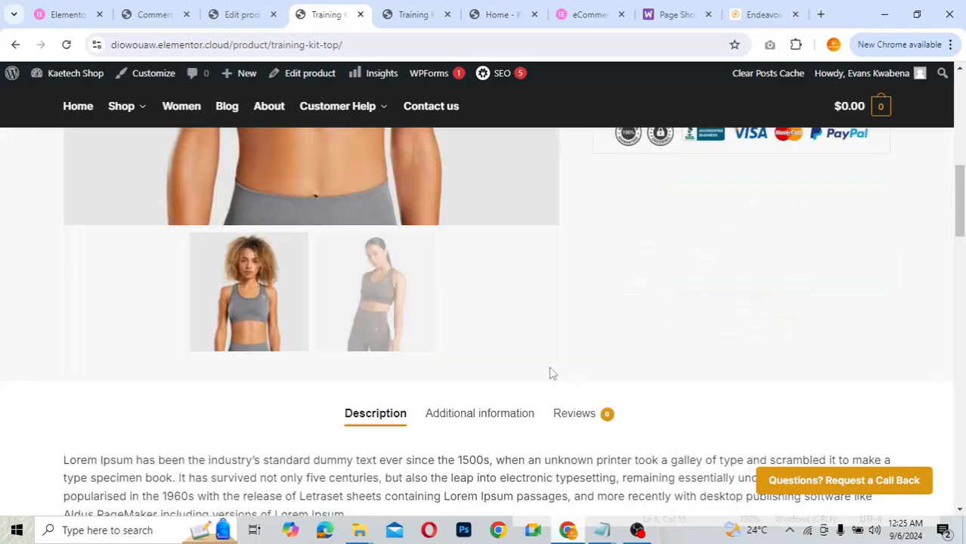
{"action": "left_click", "coordinate": [365, 293]}
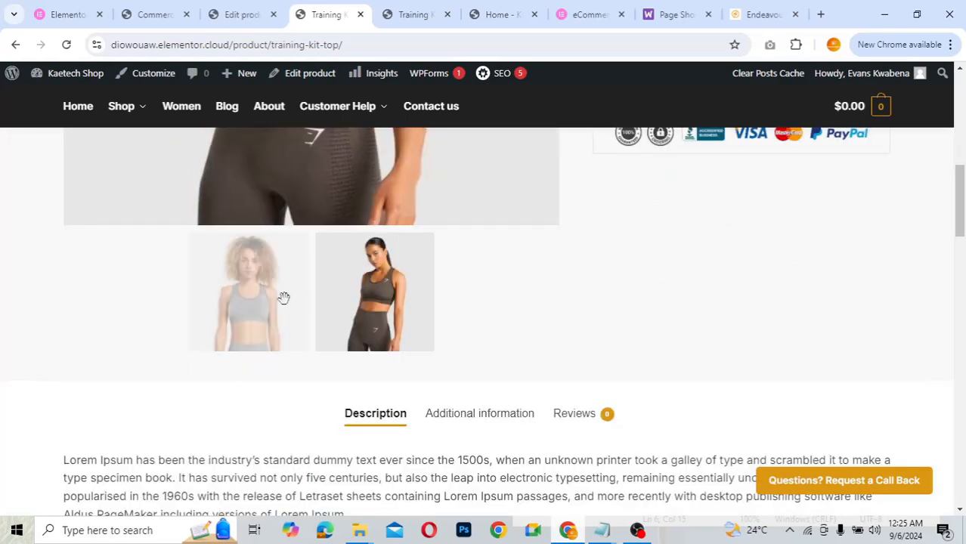
{"action": "left_click", "coordinate": [283, 298]}
{"action": "left_click", "coordinate": [370, 306]}
{"action": "scroll", "coordinate": [618, 293], "scroll_direction": "up", "scroll_amount": 1}
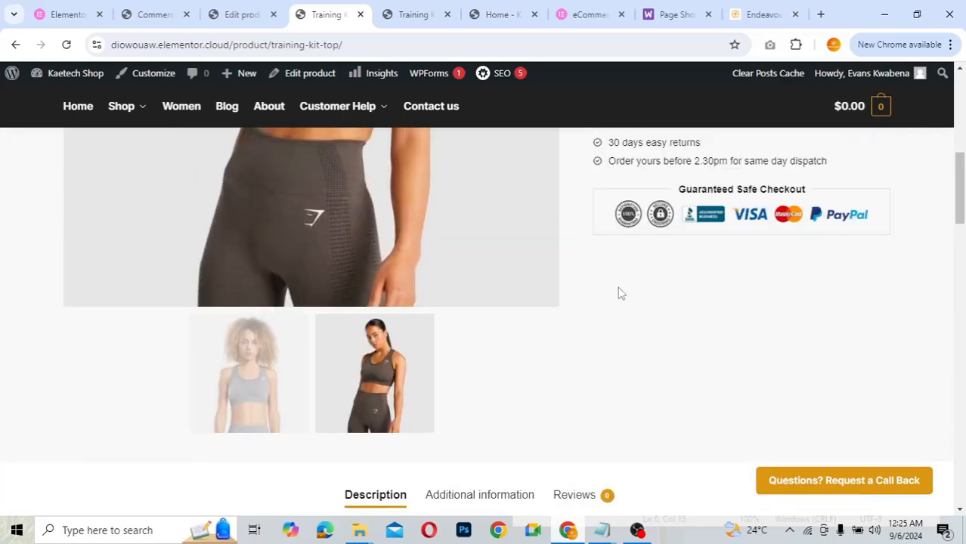
{"action": "scroll", "coordinate": [618, 293], "scroll_direction": "up", "scroll_amount": 6}
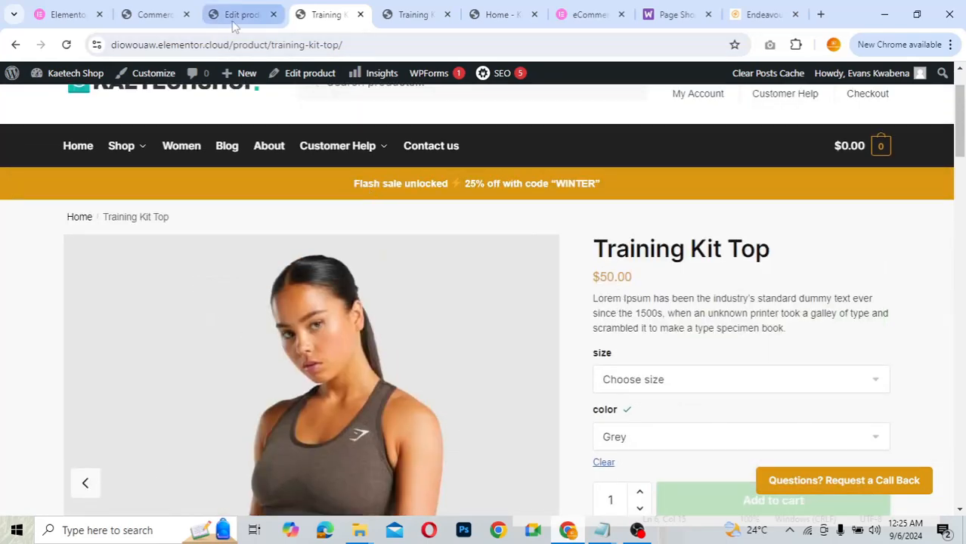
- In CommerceKit's Attribute Swatches settings, switch Enable on and save the changes
{"action": "left_click", "coordinate": [159, 21]}
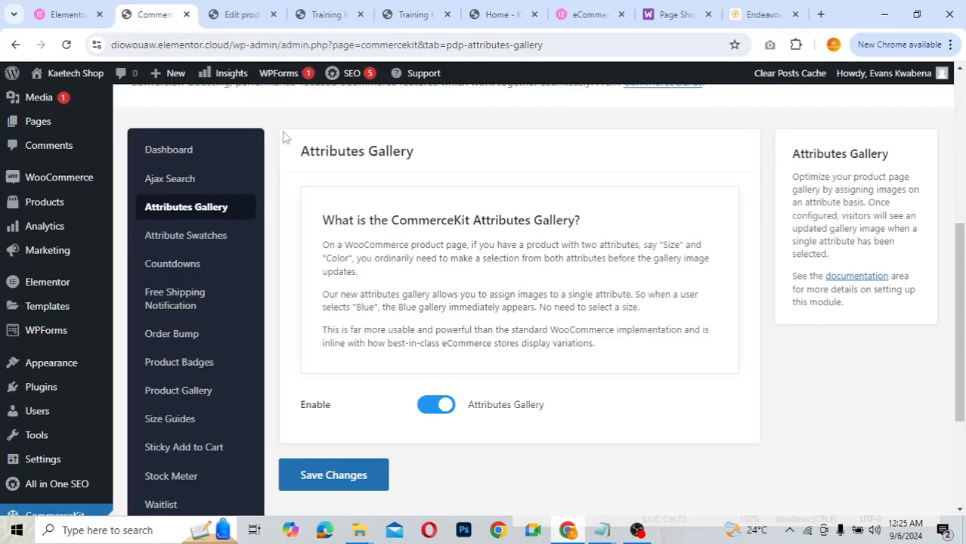
{"action": "left_click", "coordinate": [197, 237]}
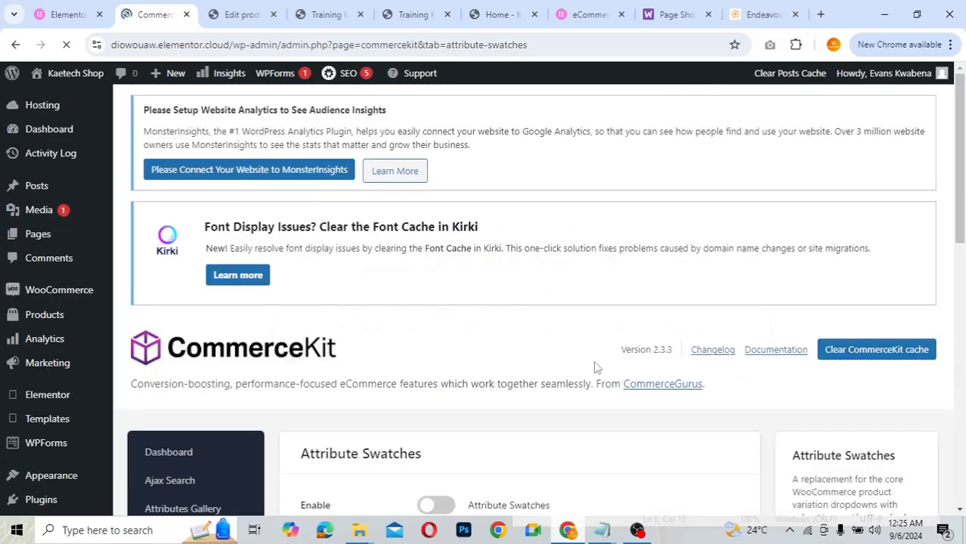
{"action": "scroll", "coordinate": [594, 367], "scroll_direction": "down", "scroll_amount": 4}
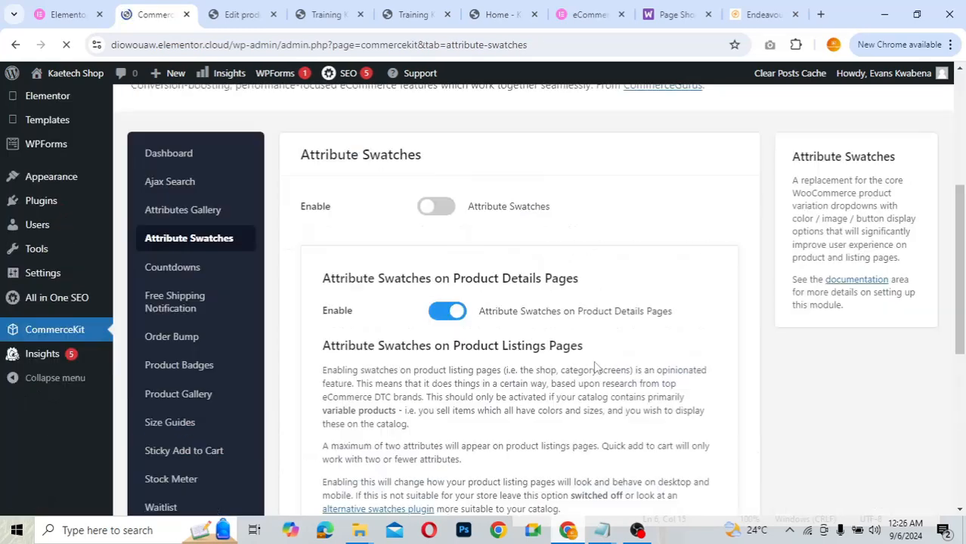
{"action": "left_click", "coordinate": [446, 207]}
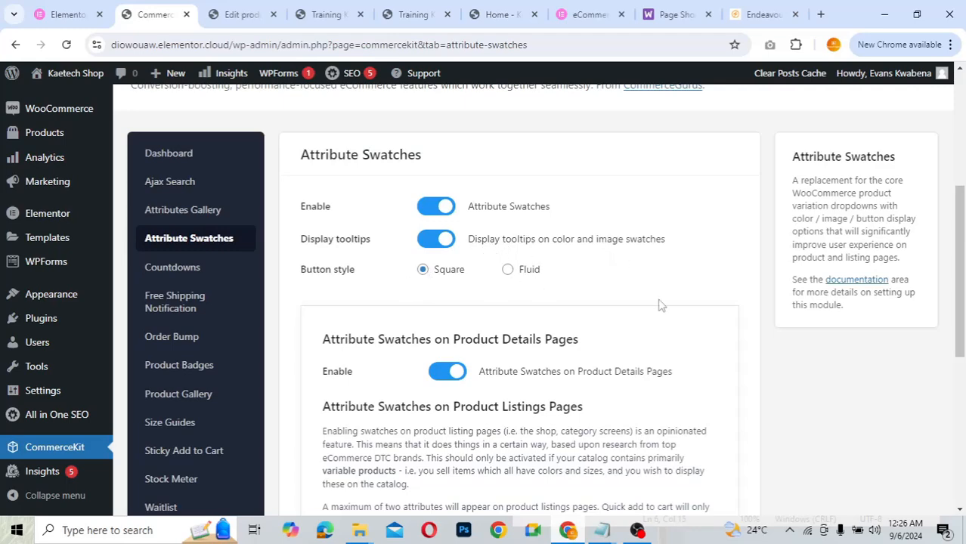
{"action": "scroll", "coordinate": [659, 304], "scroll_direction": "down", "scroll_amount": 2}
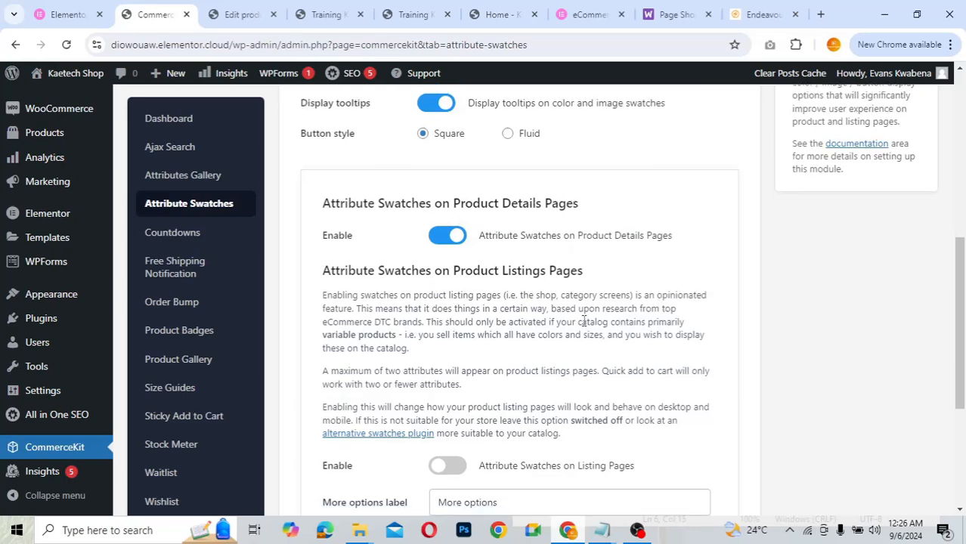
{"action": "scroll", "coordinate": [583, 321], "scroll_direction": "down", "scroll_amount": 3}
{"action": "scroll", "coordinate": [583, 325], "scroll_direction": "up", "scroll_amount": 1}
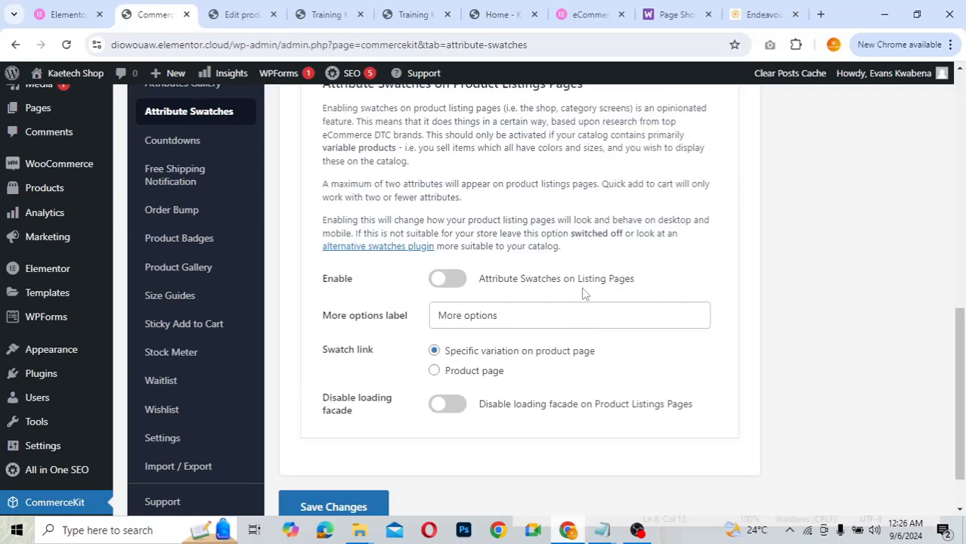
{"action": "scroll", "coordinate": [572, 395], "scroll_direction": "down", "scroll_amount": 1}
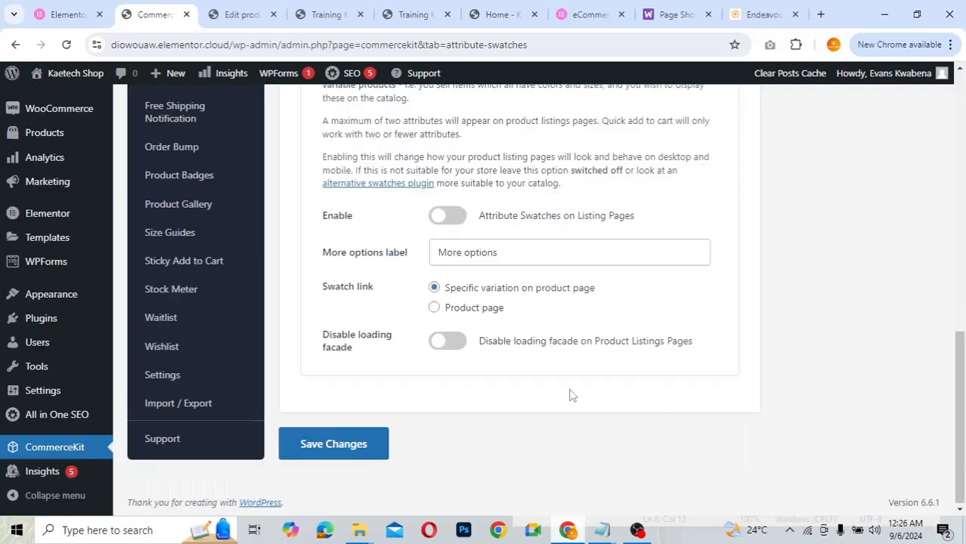
{"action": "left_click", "coordinate": [336, 444]}
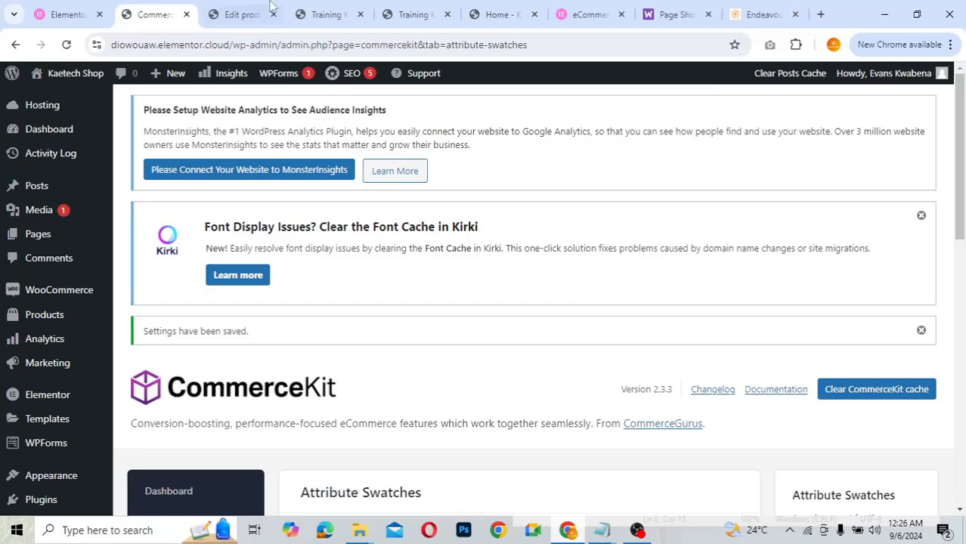
- Reload the Training Kit Top page and try the Grey, Green and Large swatches
{"action": "left_click", "coordinate": [306, 11]}
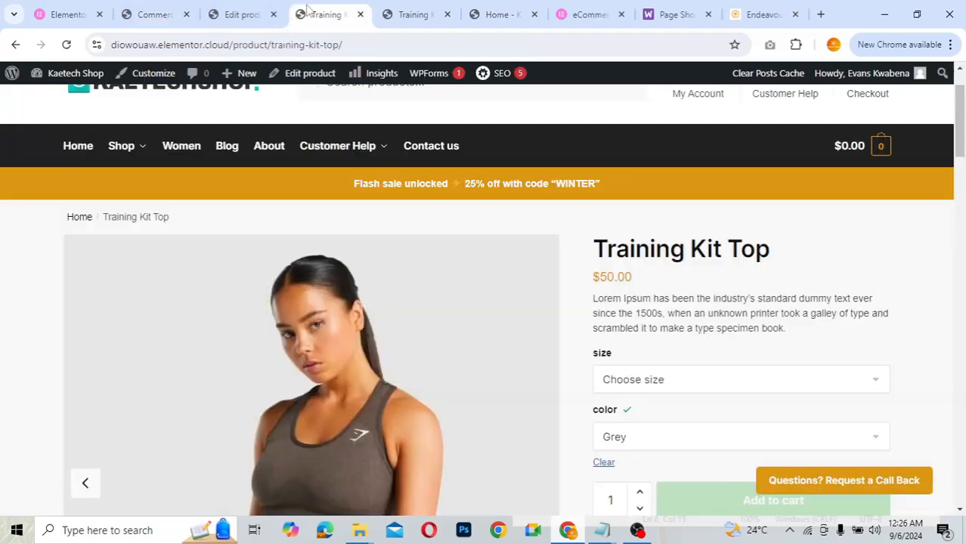
{"action": "left_click", "coordinate": [67, 45]}
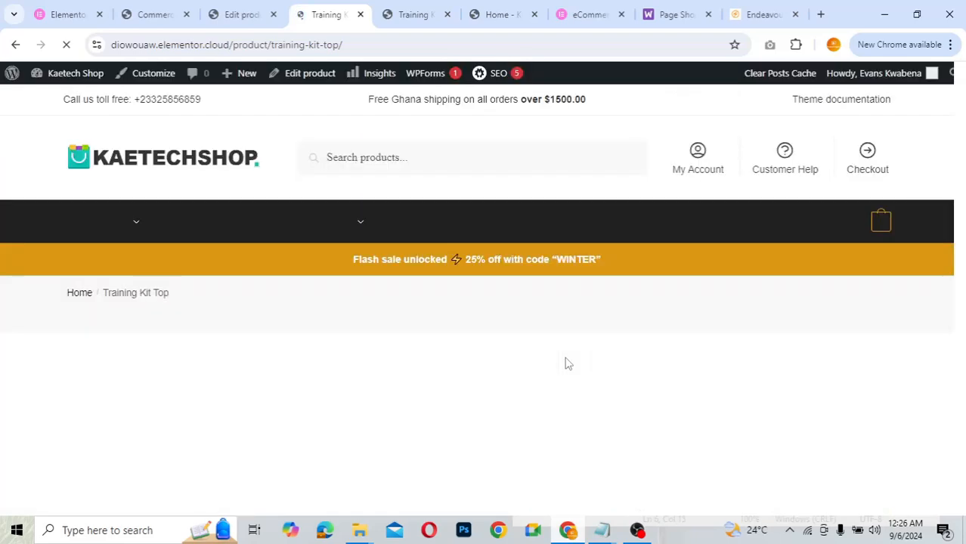
{"action": "scroll", "coordinate": [822, 342], "scroll_direction": "down", "scroll_amount": 2}
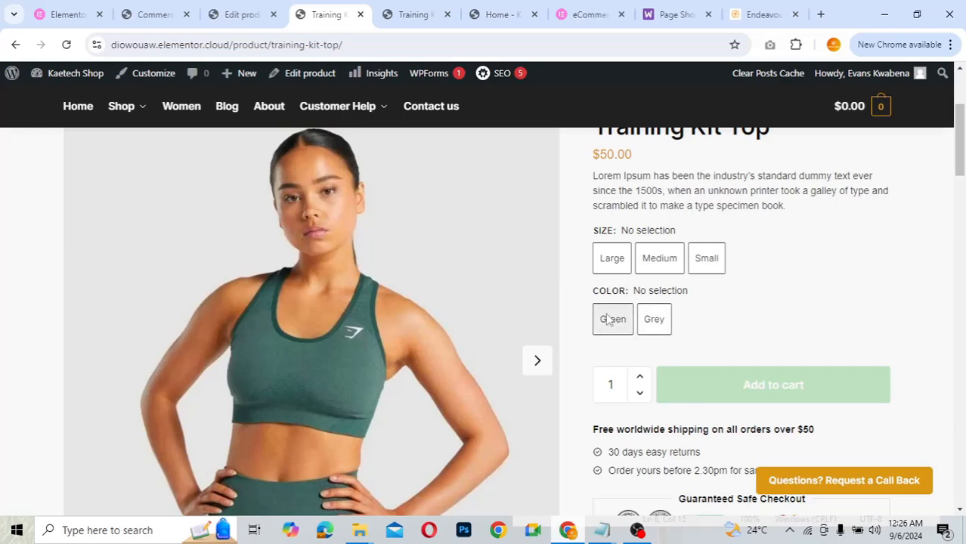
{"action": "left_click", "coordinate": [655, 320]}
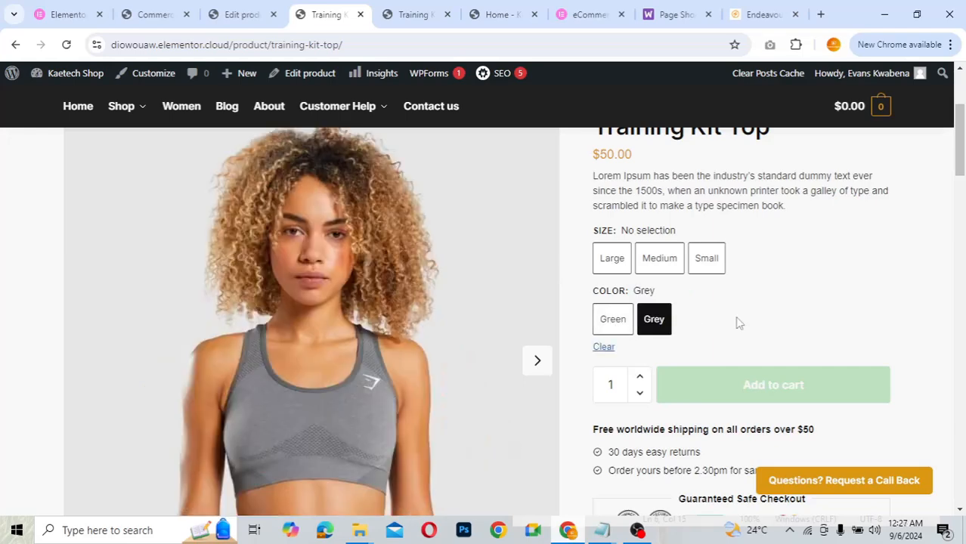
{"action": "scroll", "coordinate": [763, 323], "scroll_direction": "down", "scroll_amount": 3}
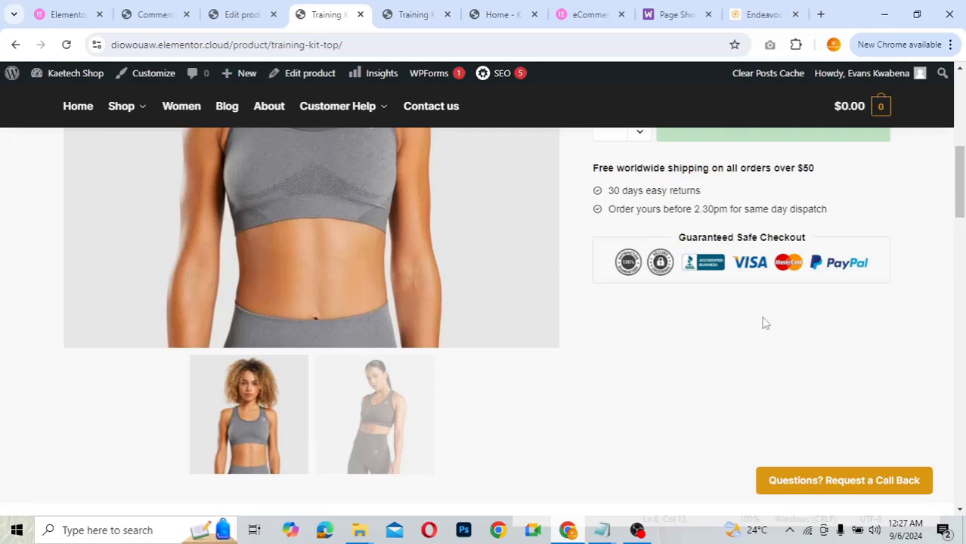
{"action": "scroll", "coordinate": [763, 324], "scroll_direction": "up", "scroll_amount": 4}
{"action": "scroll", "coordinate": [763, 323], "scroll_direction": "down", "scroll_amount": 1}
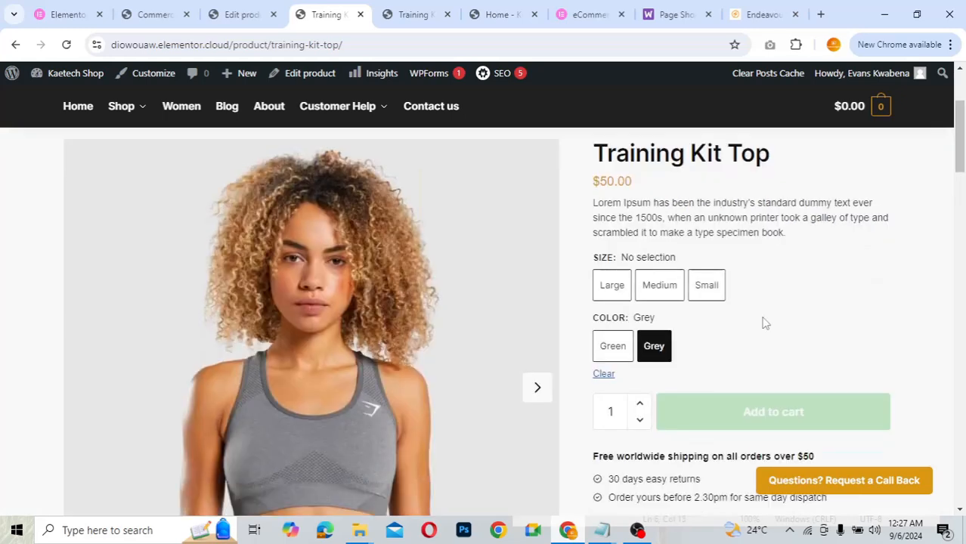
{"action": "left_click", "coordinate": [626, 345]}
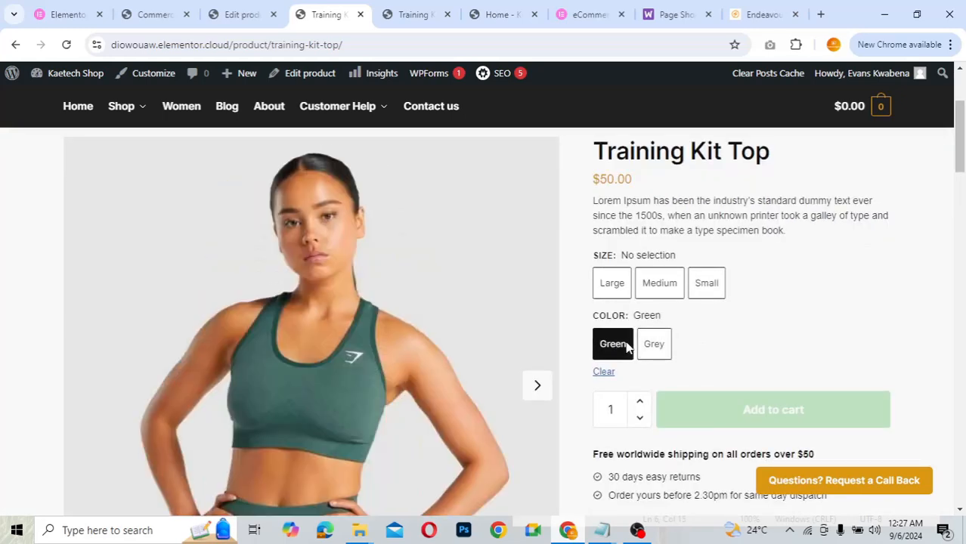
{"action": "left_click", "coordinate": [612, 282]}
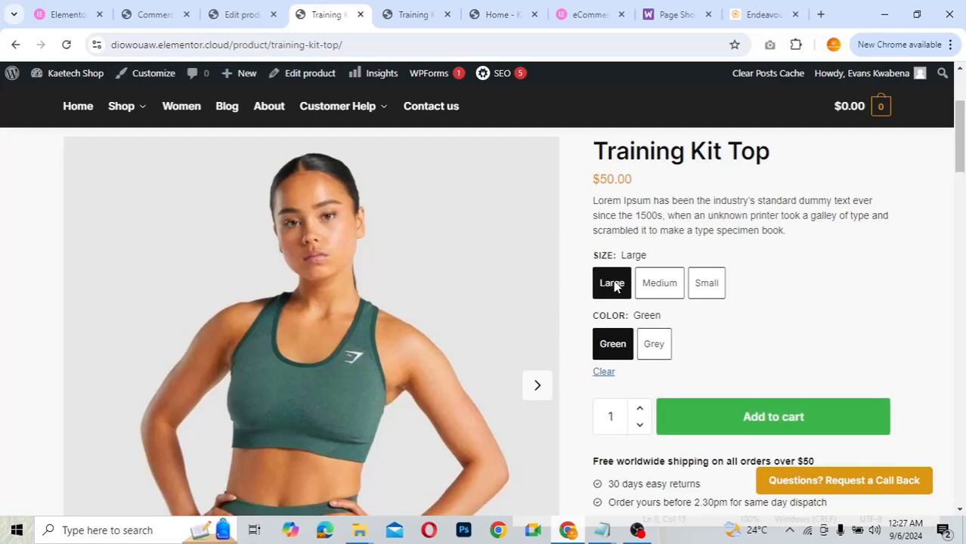
- Deselect the Large and Green swatches, then choose Grey to view the grey variant
{"action": "scroll", "coordinate": [694, 336], "scroll_direction": "down", "scroll_amount": 3}
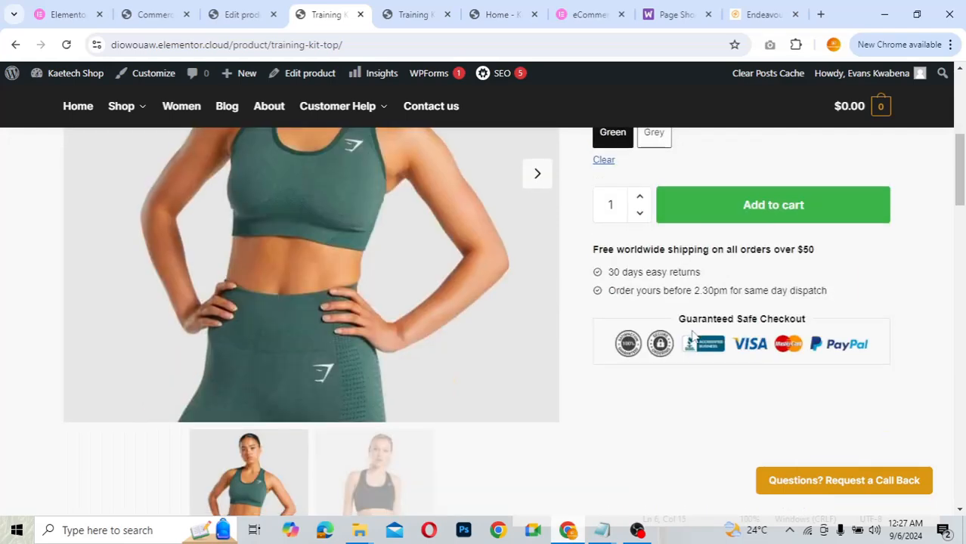
{"action": "scroll", "coordinate": [694, 336], "scroll_direction": "up", "scroll_amount": 2}
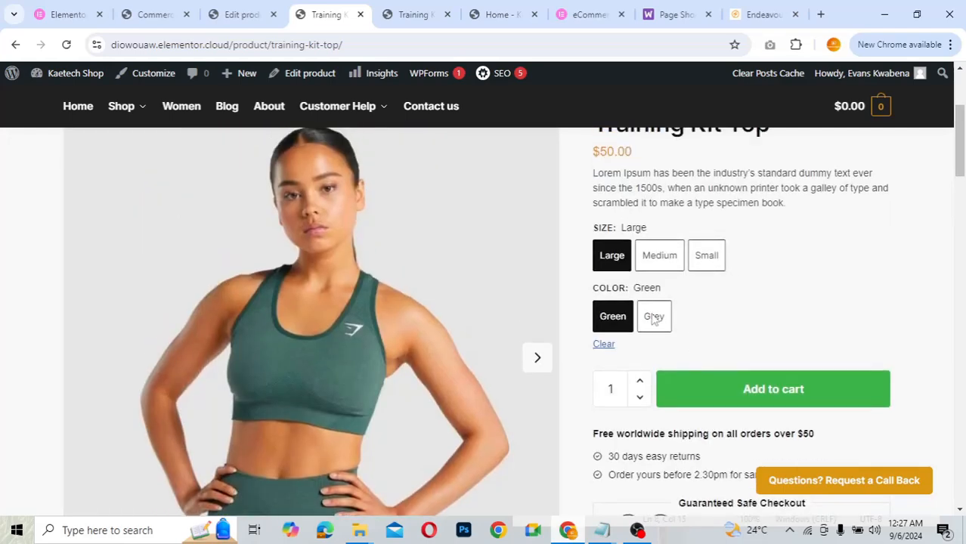
{"action": "left_click", "coordinate": [608, 253]}
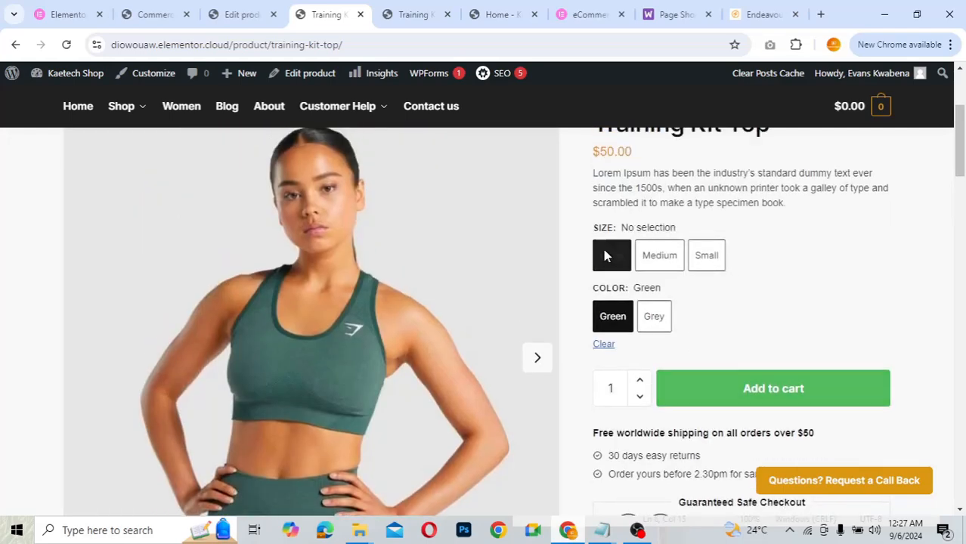
{"action": "left_click", "coordinate": [622, 322]}
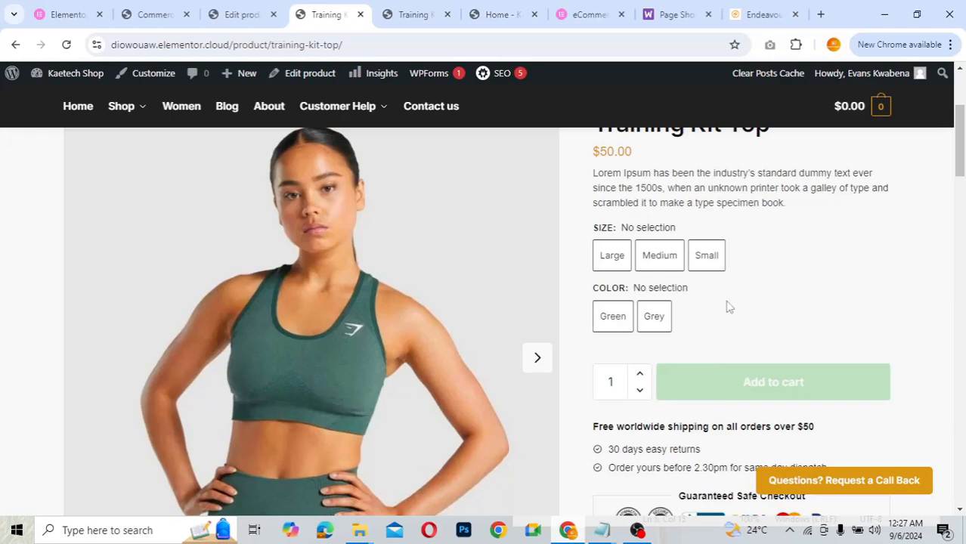
{"action": "scroll", "coordinate": [728, 306], "scroll_direction": "down", "scroll_amount": 5}
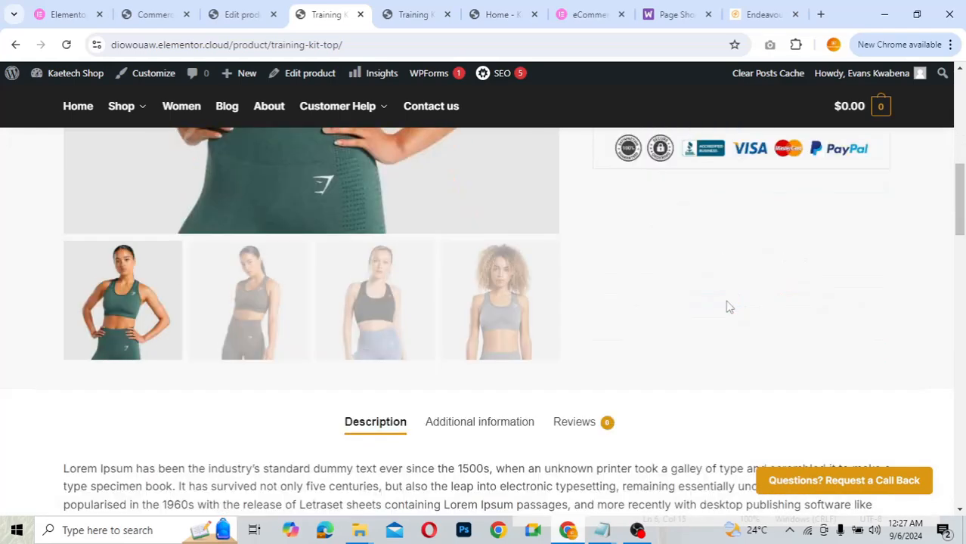
{"action": "scroll", "coordinate": [728, 306], "scroll_direction": "up", "scroll_amount": 4}
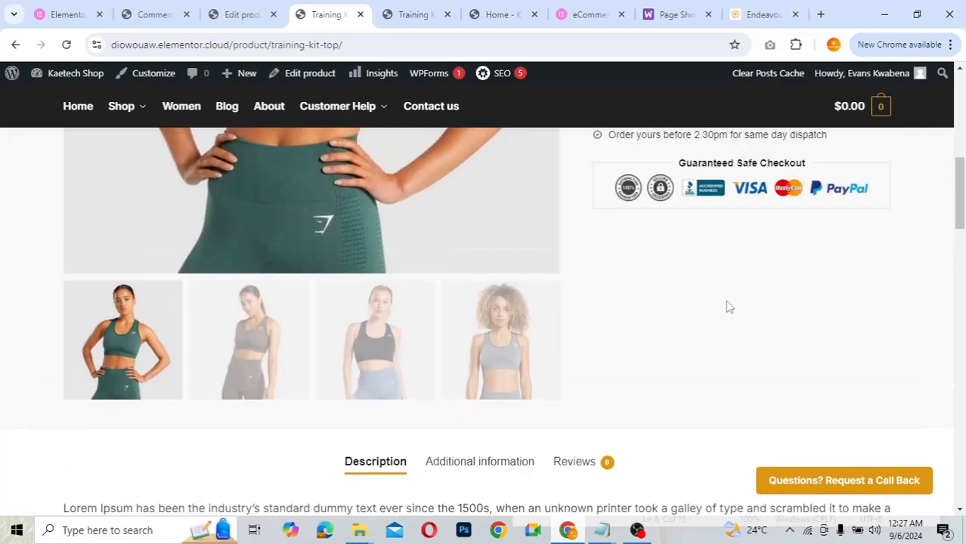
{"action": "scroll", "coordinate": [727, 306], "scroll_direction": "down", "scroll_amount": 1}
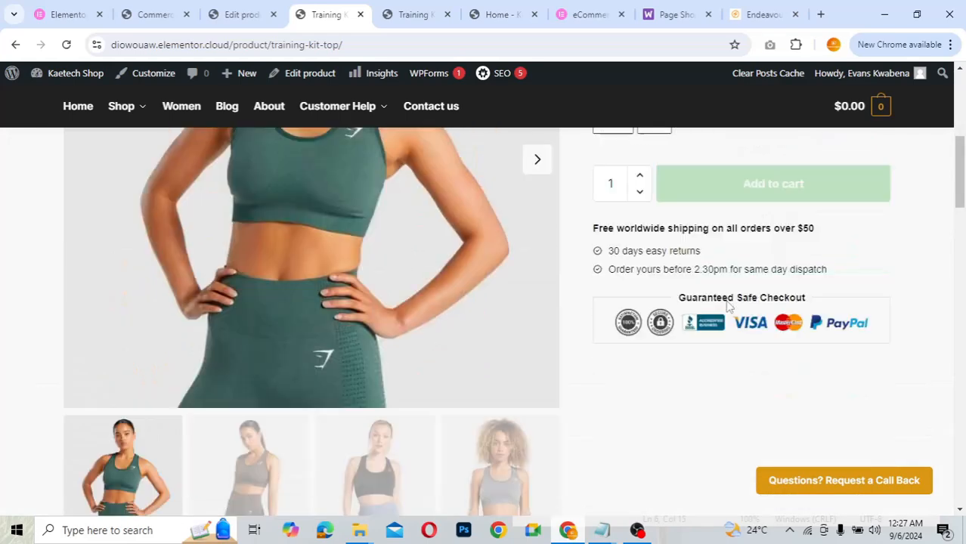
{"action": "scroll", "coordinate": [724, 298], "scroll_direction": "up", "scroll_amount": 1}
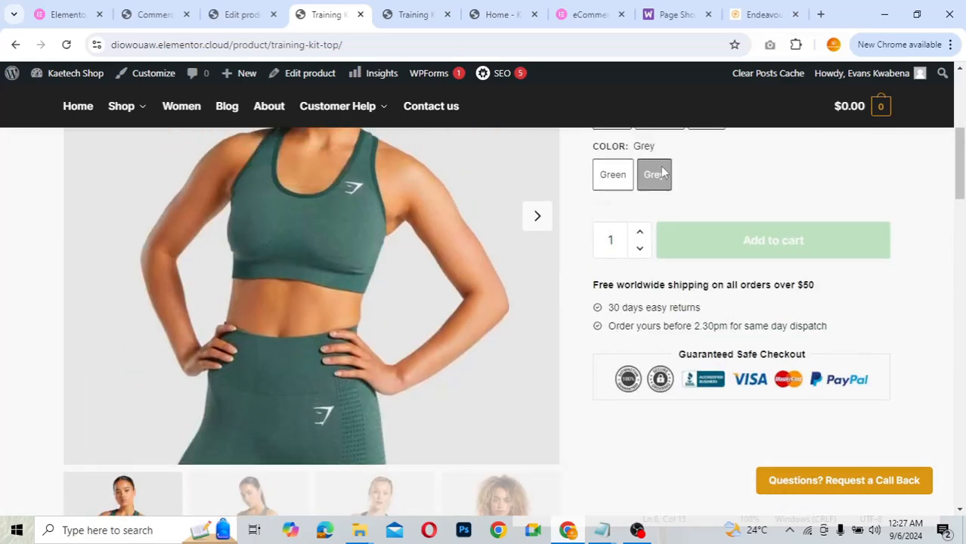
{"action": "left_click", "coordinate": [661, 170]}
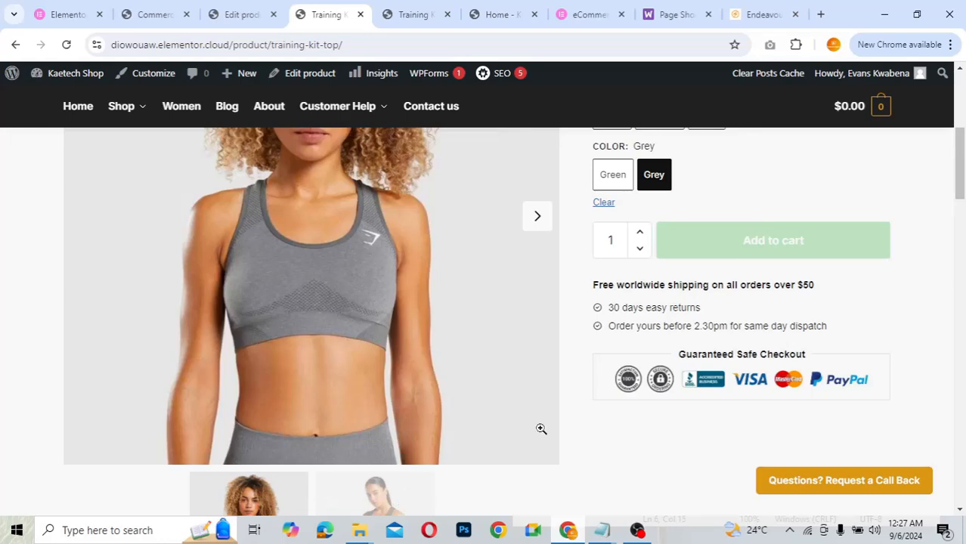
{"action": "scroll", "coordinate": [619, 395], "scroll_direction": "up", "scroll_amount": 3}
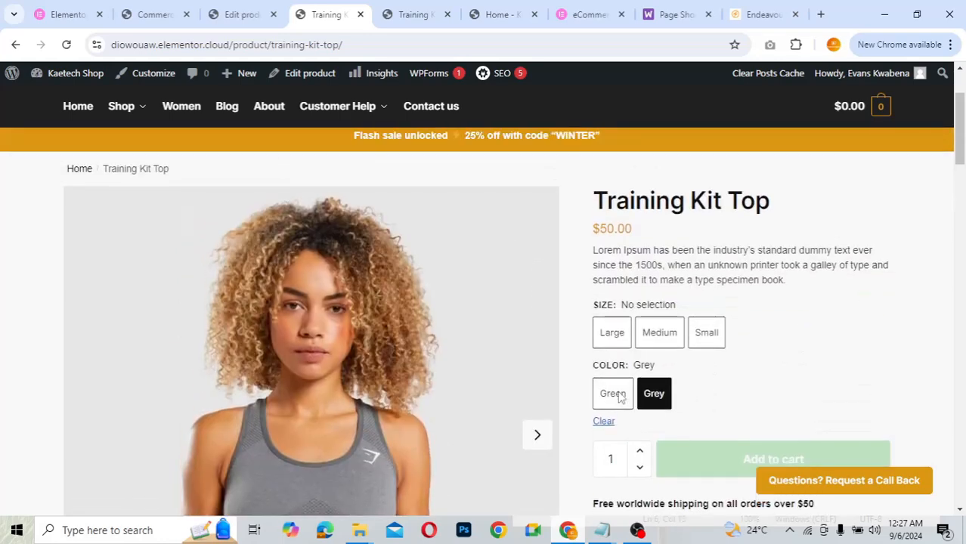
{"action": "scroll", "coordinate": [607, 270], "scroll_direction": "up", "scroll_amount": 1}
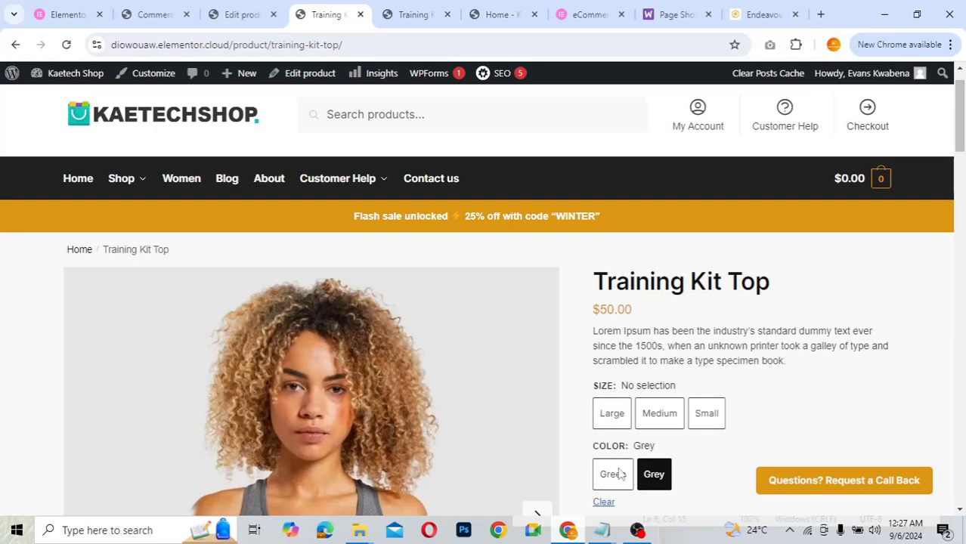
- Compare with the Endeavour Training Sports Top page, then return to the CommerceKit swatch settings
{"action": "left_click", "coordinate": [752, 15]}
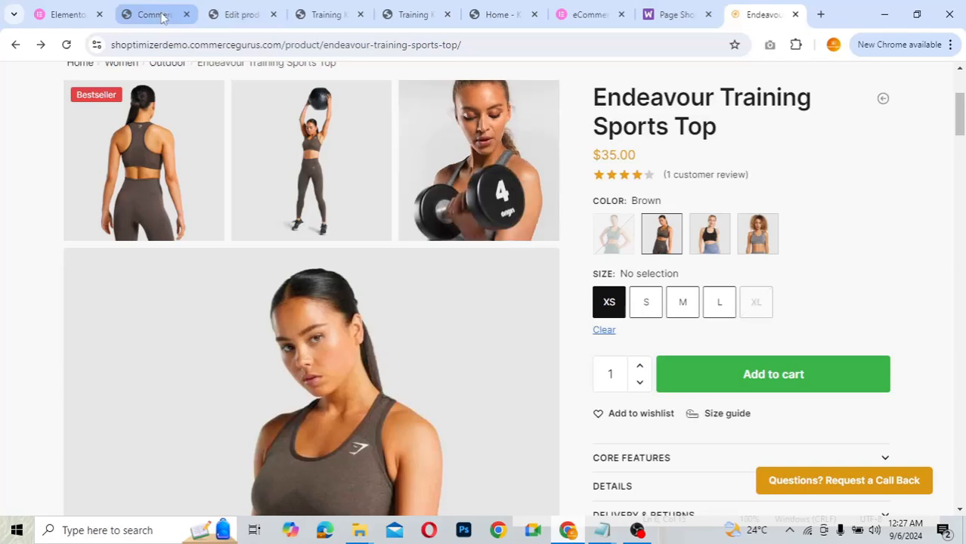
{"action": "left_click", "coordinate": [162, 15]}
{"action": "scroll", "coordinate": [485, 224], "scroll_direction": "down", "scroll_amount": 1}
{"action": "scroll", "coordinate": [487, 227], "scroll_direction": "down", "scroll_amount": 5}
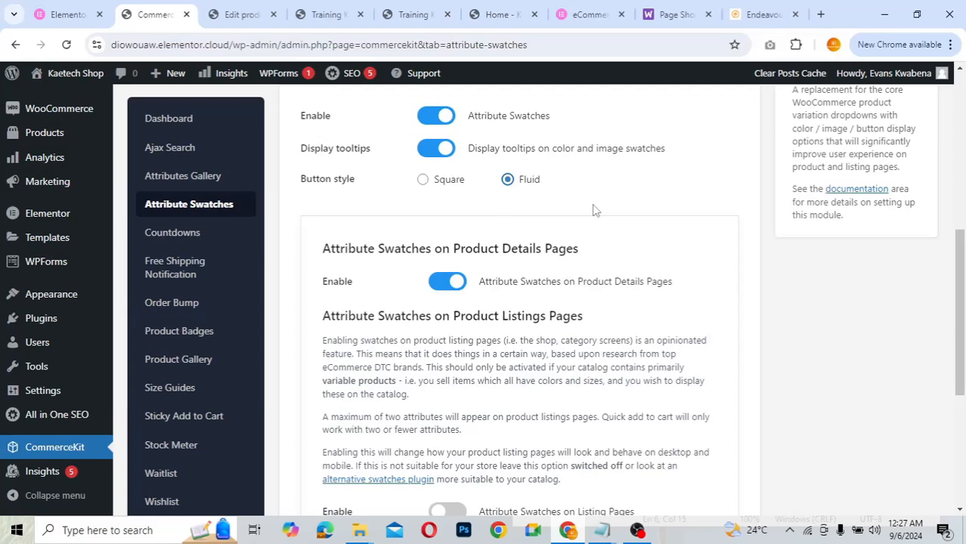
- Save the Fluid swatch button style and reload the Training Kit Top product page
{"action": "scroll", "coordinate": [593, 210], "scroll_direction": "down", "scroll_amount": 4}
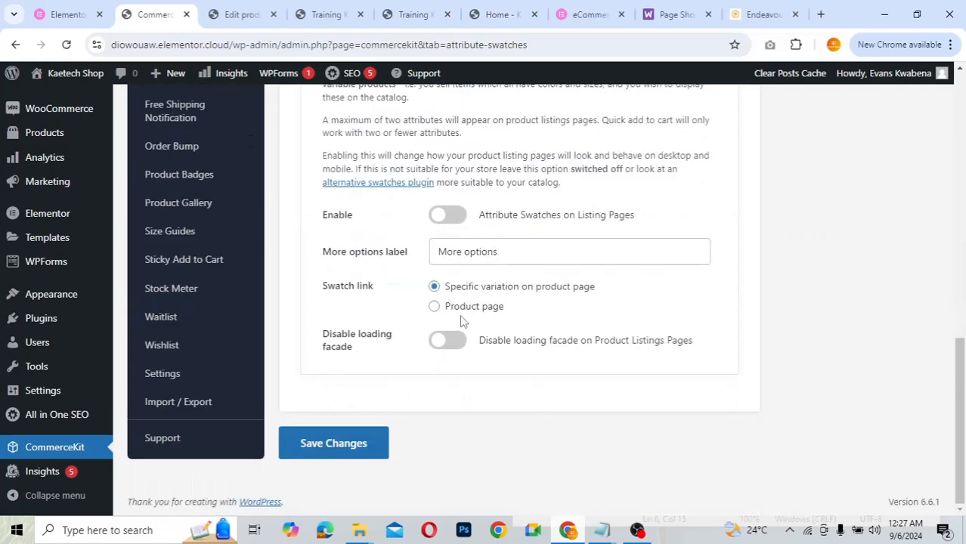
{"action": "left_click", "coordinate": [329, 447]}
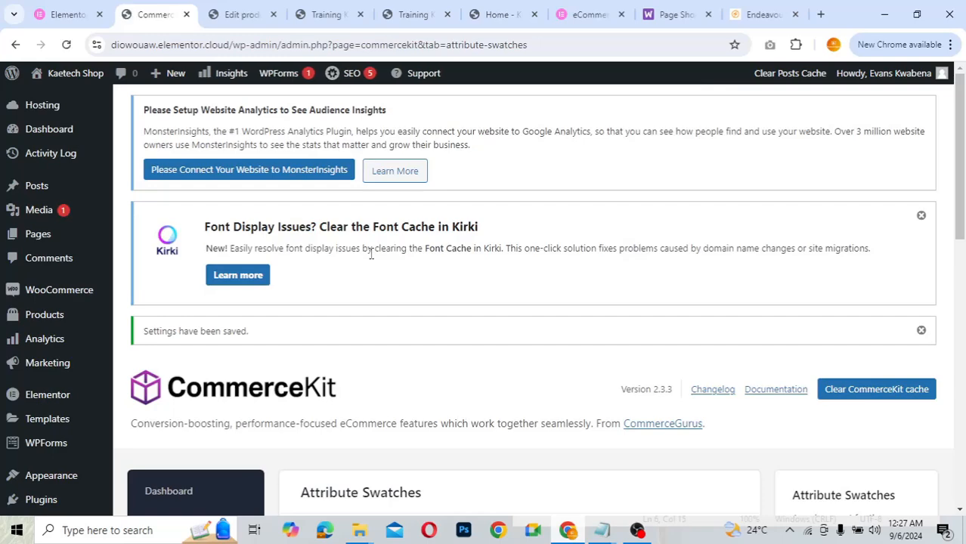
{"action": "left_click", "coordinate": [323, 18]}
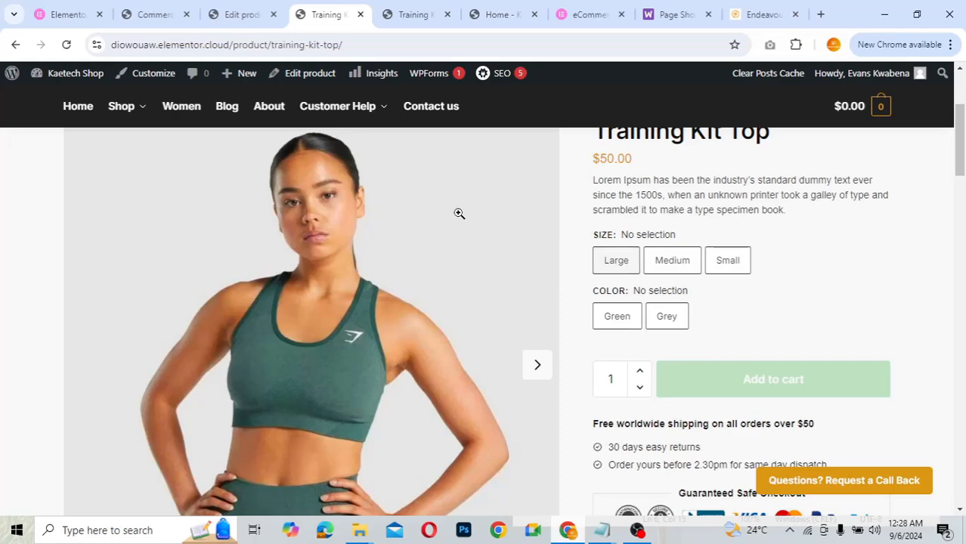
{"action": "left_click", "coordinate": [66, 44]}
- Change the swatch button style back to Square and save it
{"action": "left_click", "coordinate": [170, 22]}
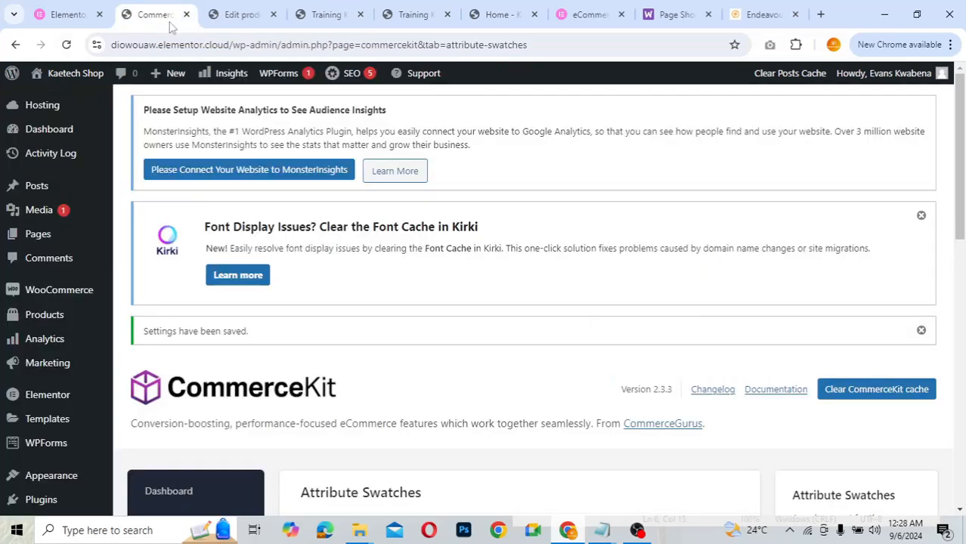
{"action": "scroll", "coordinate": [543, 345], "scroll_direction": "down", "scroll_amount": 1}
{"action": "scroll", "coordinate": [544, 350], "scroll_direction": "down", "scroll_amount": 5}
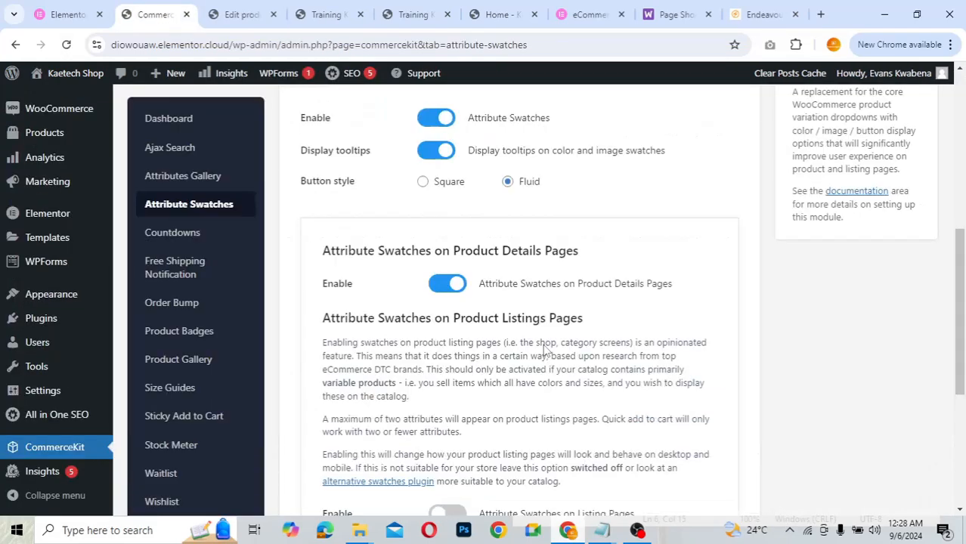
{"action": "left_click", "coordinate": [422, 183]}
{"action": "scroll", "coordinate": [382, 339], "scroll_direction": "down", "scroll_amount": 3}
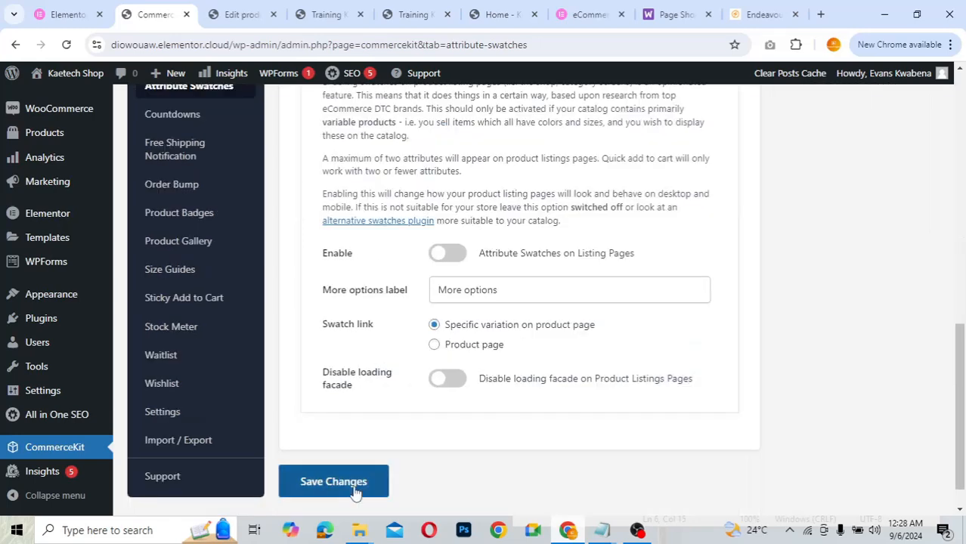
{"action": "left_click", "coordinate": [326, 15]}
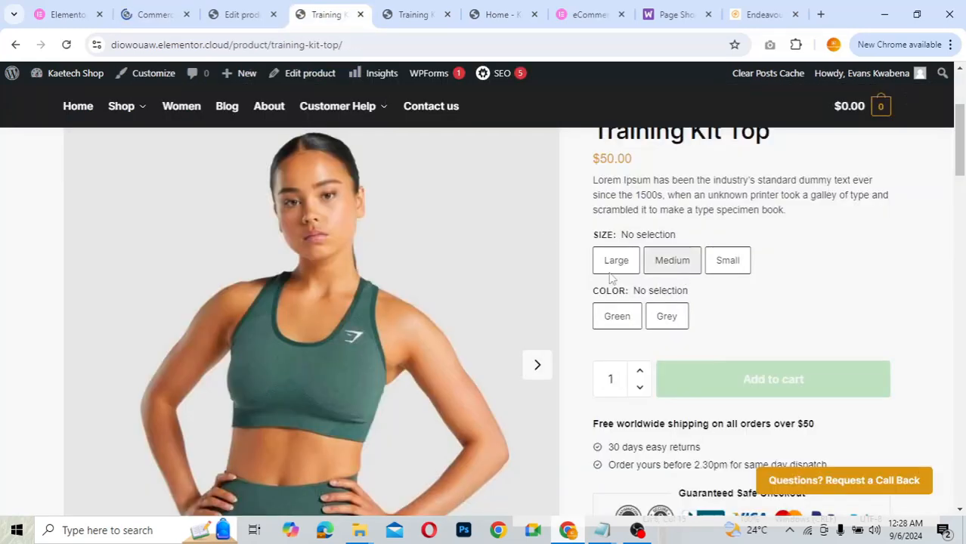
- Reload the Training Kit Top page to check the square size and colour swatches
{"action": "left_click", "coordinate": [66, 46]}
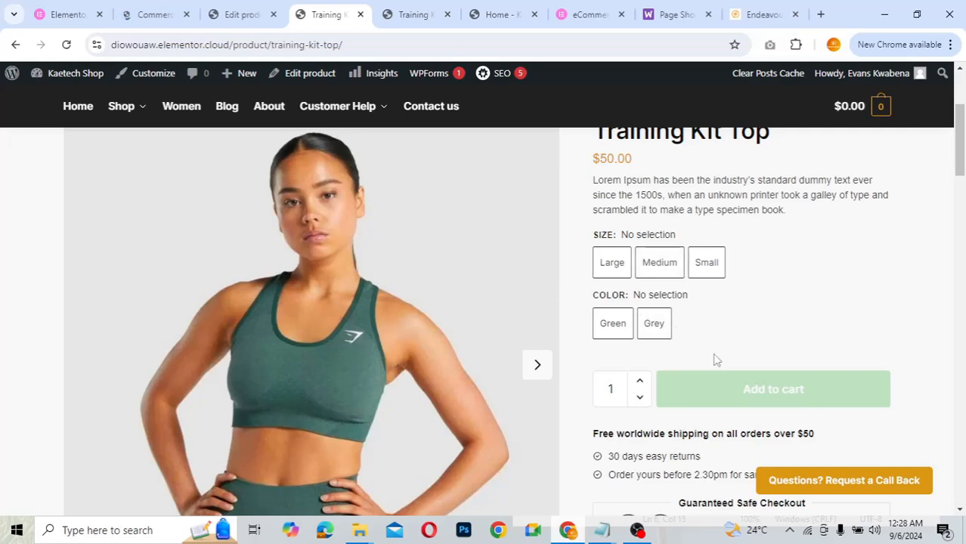
{"action": "scroll", "coordinate": [714, 360], "scroll_direction": "down", "scroll_amount": 2}
{"action": "scroll", "coordinate": [715, 359], "scroll_direction": "up", "scroll_amount": 2}
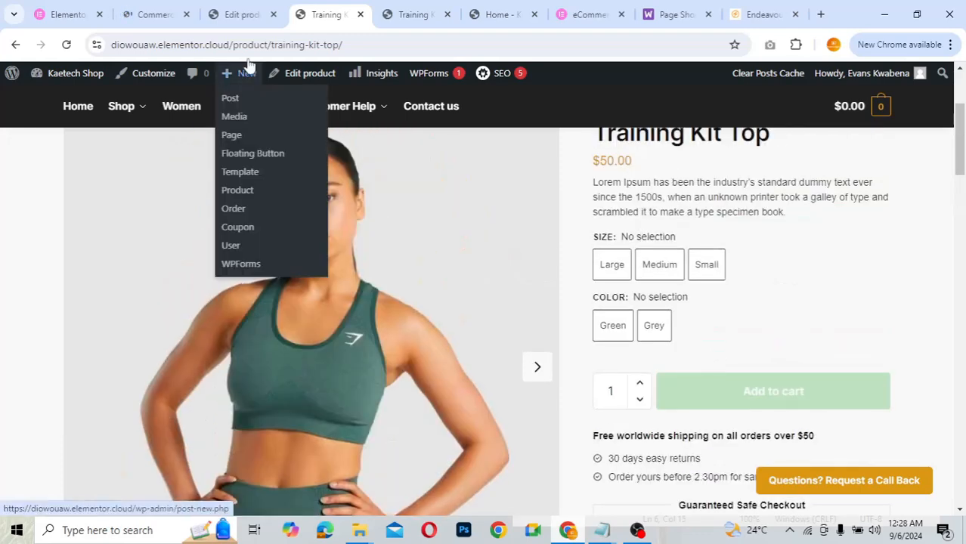
{"action": "left_click", "coordinate": [232, 14]}
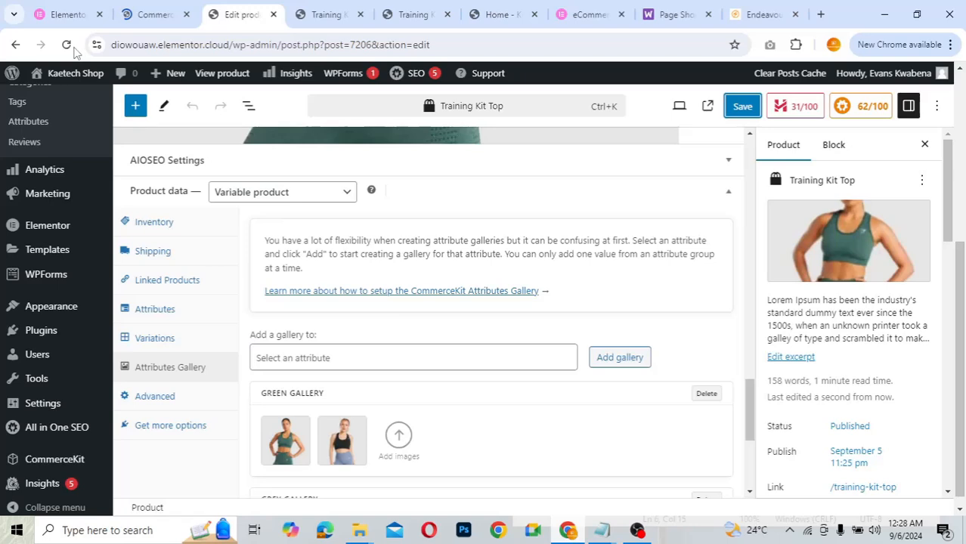
- Reload the Training Kit Top editor, check the Endeavour reference page, and scroll to Variable product data
{"action": "left_click", "coordinate": [65, 44]}
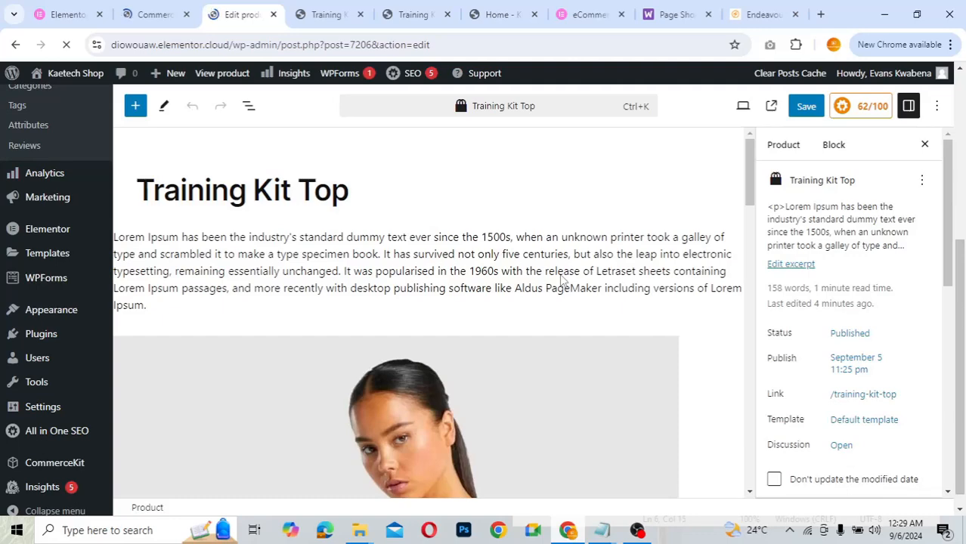
{"action": "key", "text": "ctrl+9"}
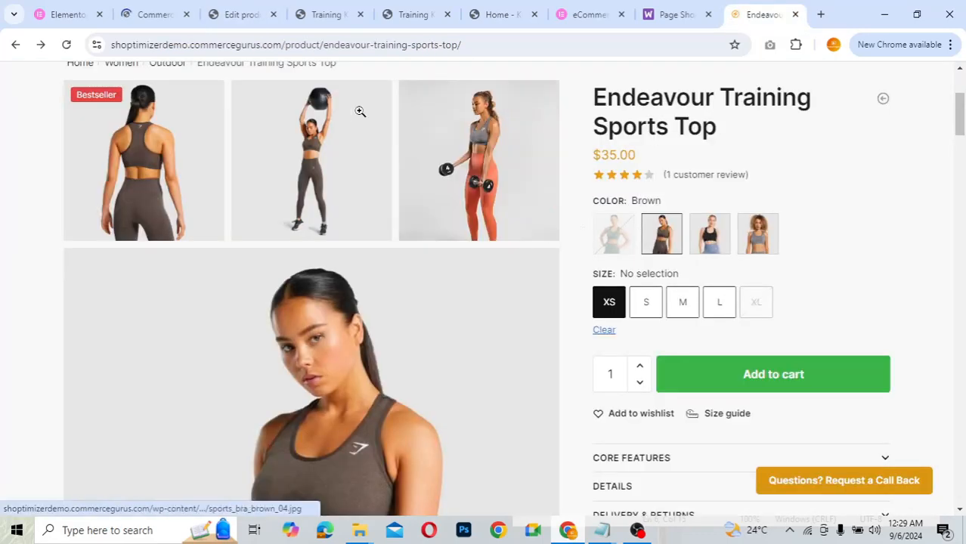
{"action": "left_click", "coordinate": [232, 13]}
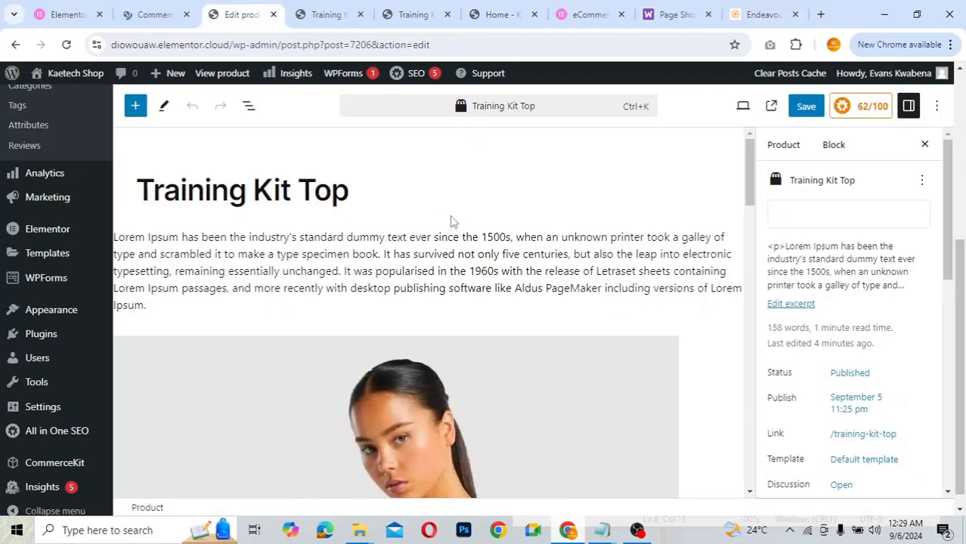
{"action": "scroll", "coordinate": [449, 219], "scroll_direction": "down", "scroll_amount": 3}
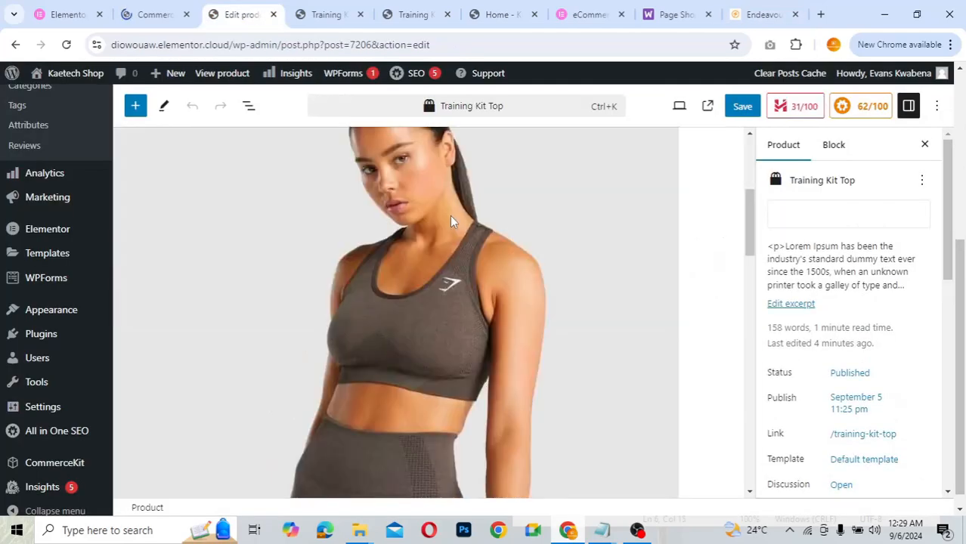
{"action": "scroll", "coordinate": [449, 215], "scroll_direction": "down", "scroll_amount": 5}
{"action": "scroll", "coordinate": [580, 327], "scroll_direction": "down", "scroll_amount": 3}
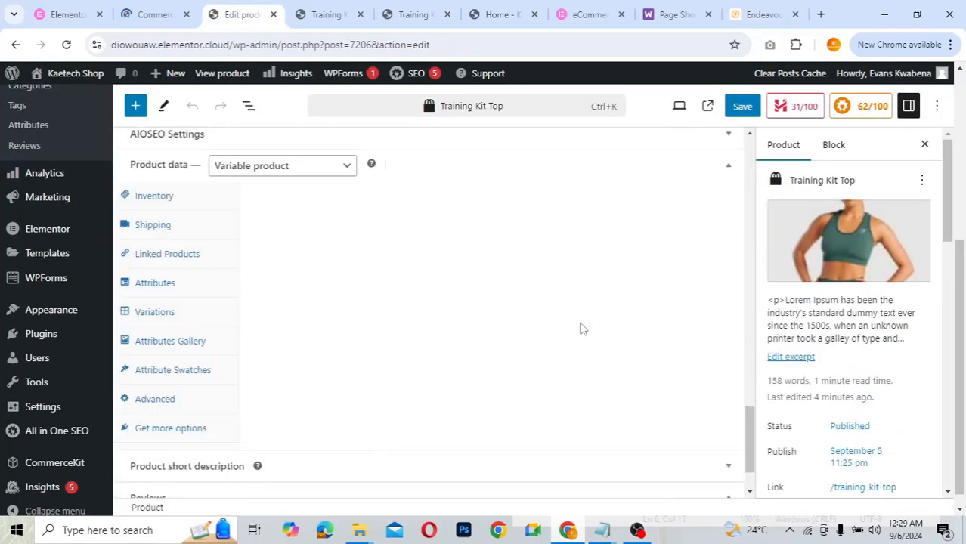
{"action": "scroll", "coordinate": [582, 329], "scroll_direction": "down", "scroll_amount": 1}
{"action": "scroll", "coordinate": [583, 329], "scroll_direction": "up", "scroll_amount": 2}
{"action": "scroll", "coordinate": [582, 328], "scroll_direction": "down", "scroll_amount": 1}
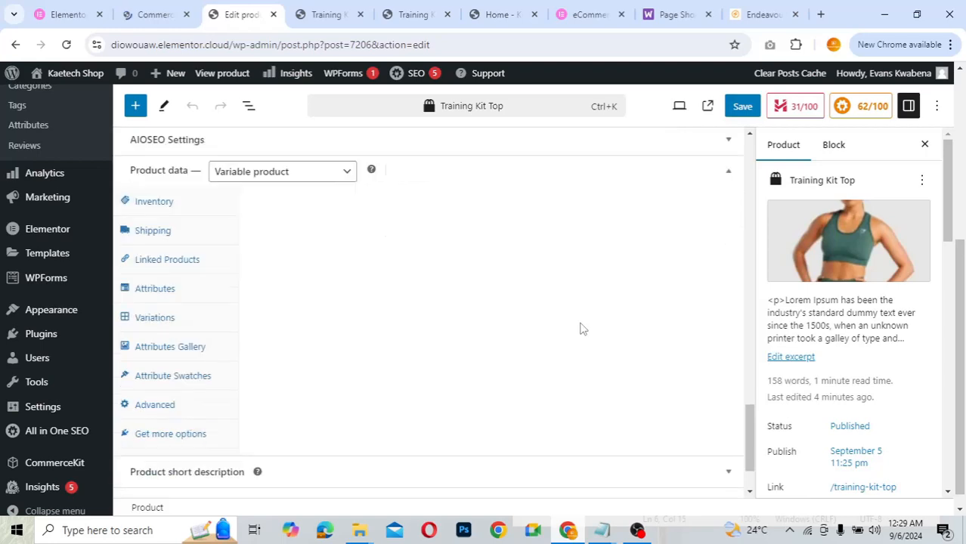
- In Attribute Swatches, try Color for the Size swatch type, then settle on Image
{"action": "left_click", "coordinate": [170, 377]}
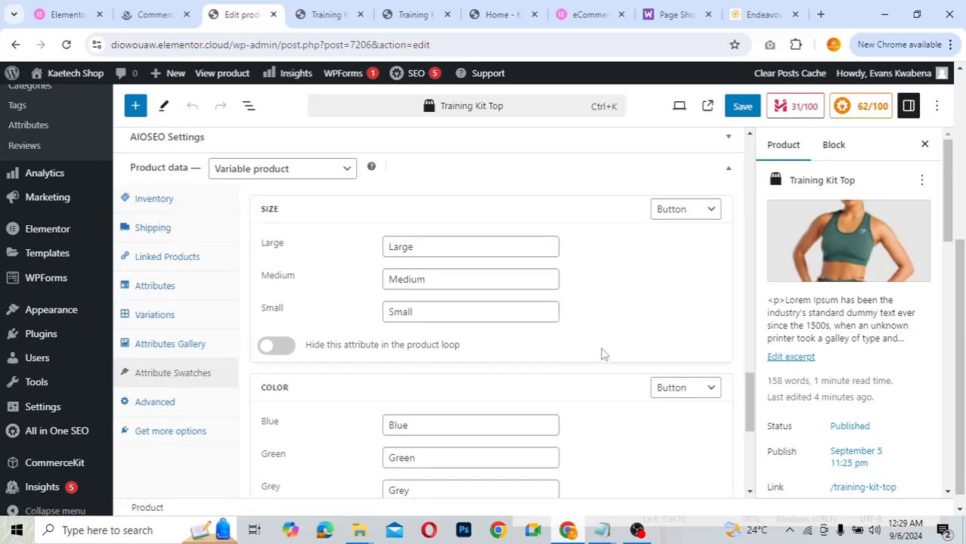
{"action": "scroll", "coordinate": [602, 354], "scroll_direction": "down", "scroll_amount": 2}
{"action": "scroll", "coordinate": [603, 354], "scroll_direction": "up", "scroll_amount": 3}
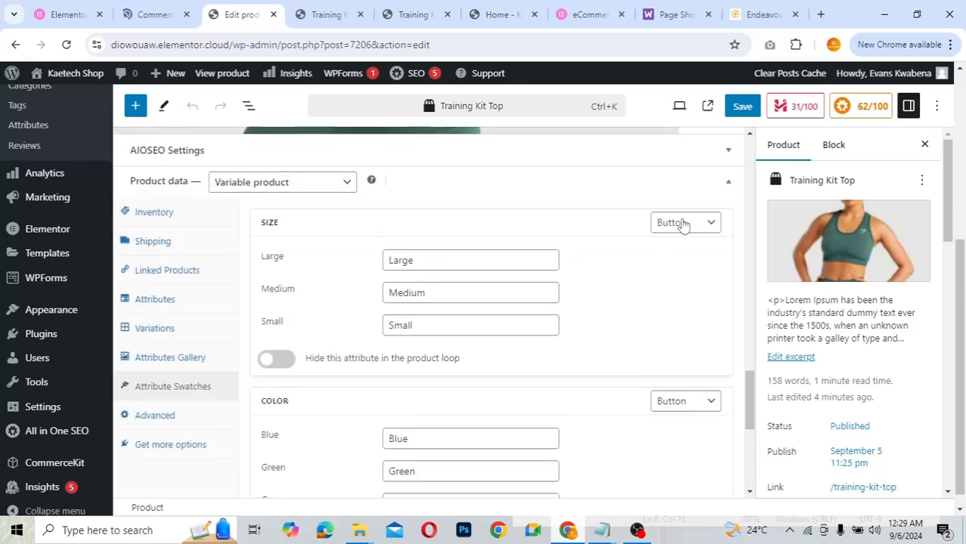
{"action": "left_click", "coordinate": [682, 224]}
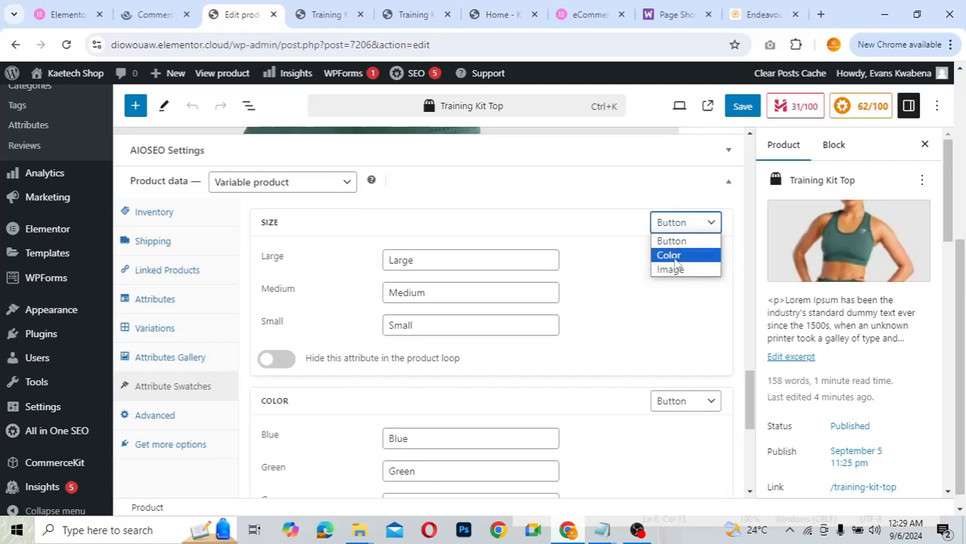
{"action": "left_click", "coordinate": [672, 257]}
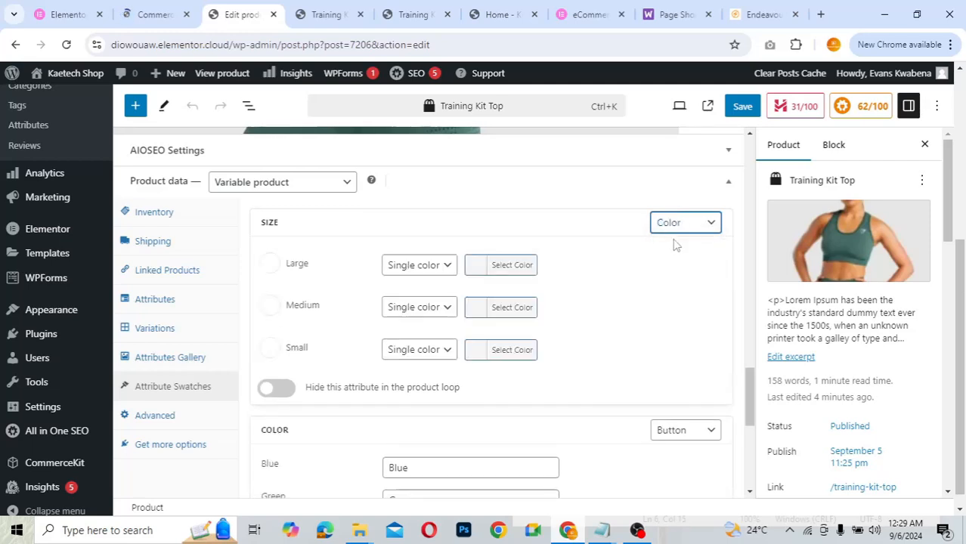
{"action": "left_click", "coordinate": [678, 224]}
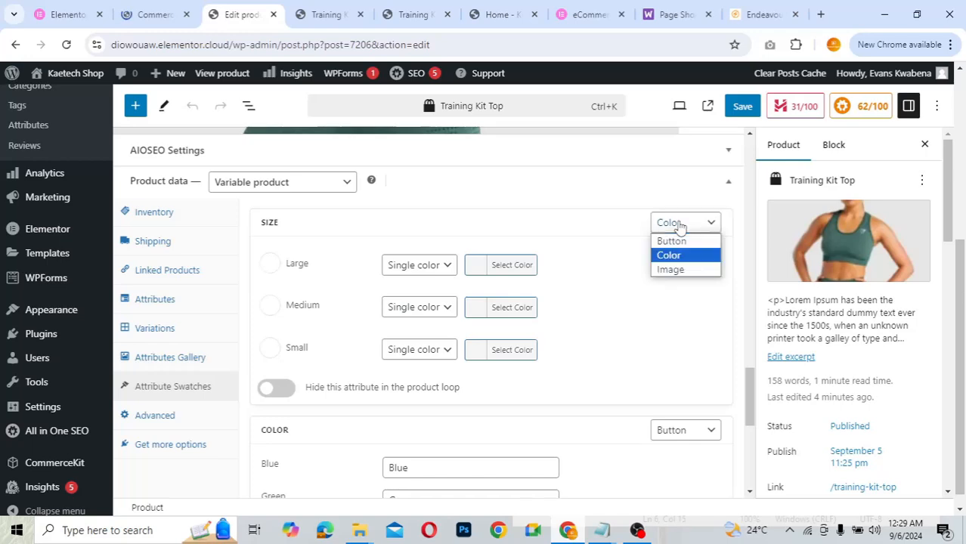
{"action": "left_click", "coordinate": [671, 270]}
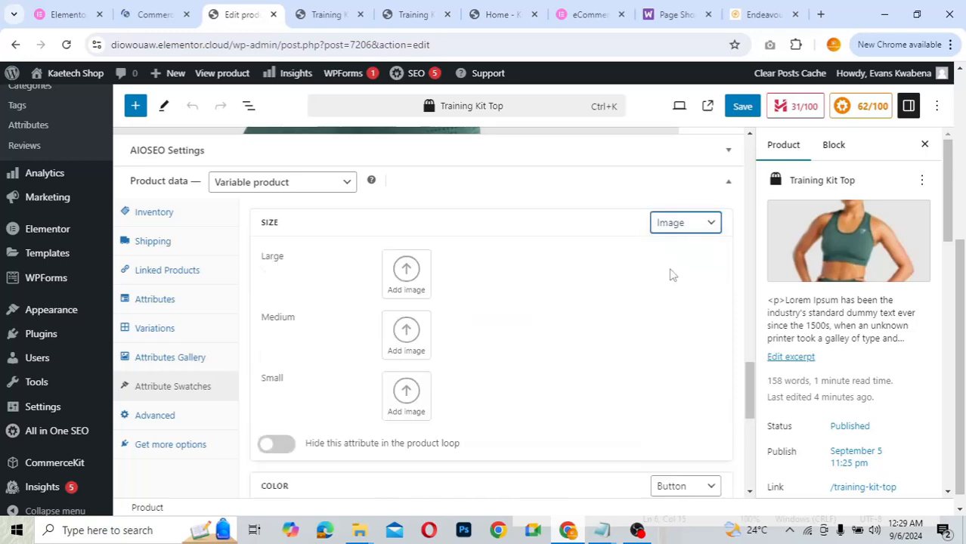
{"action": "scroll", "coordinate": [491, 301], "scroll_direction": "down", "scroll_amount": 4}
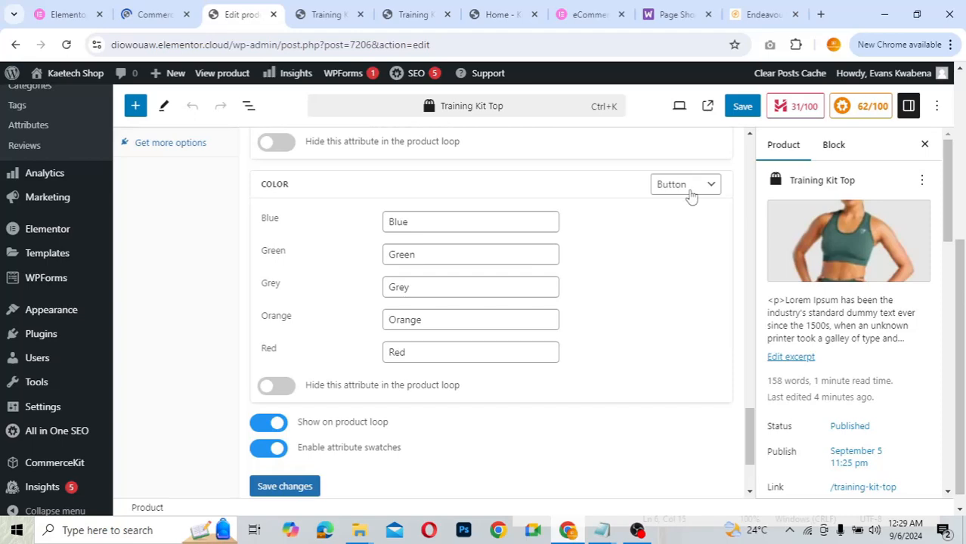
- Switch the Color swatch type to Color and assign blue to Blue and green to Green
{"action": "left_click", "coordinate": [688, 188]}
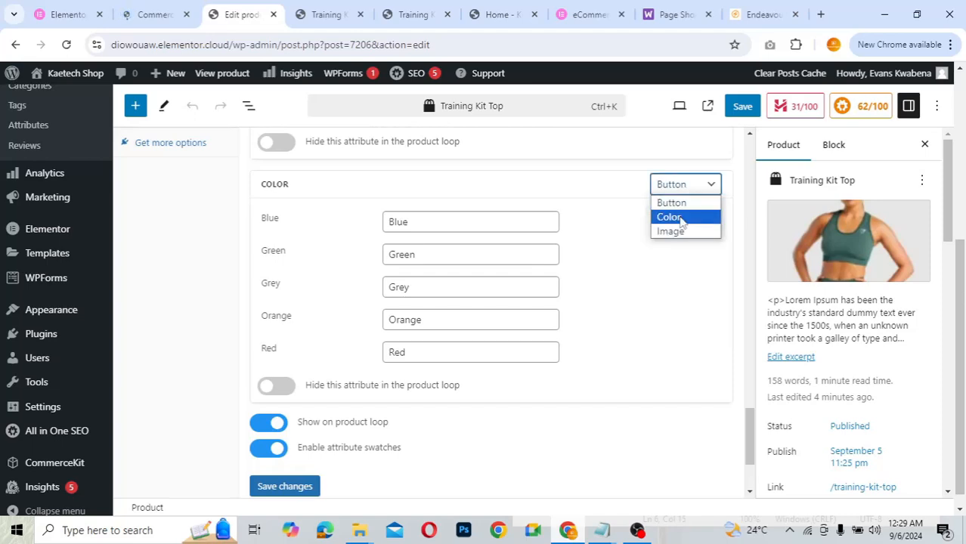
{"action": "left_click", "coordinate": [680, 218]}
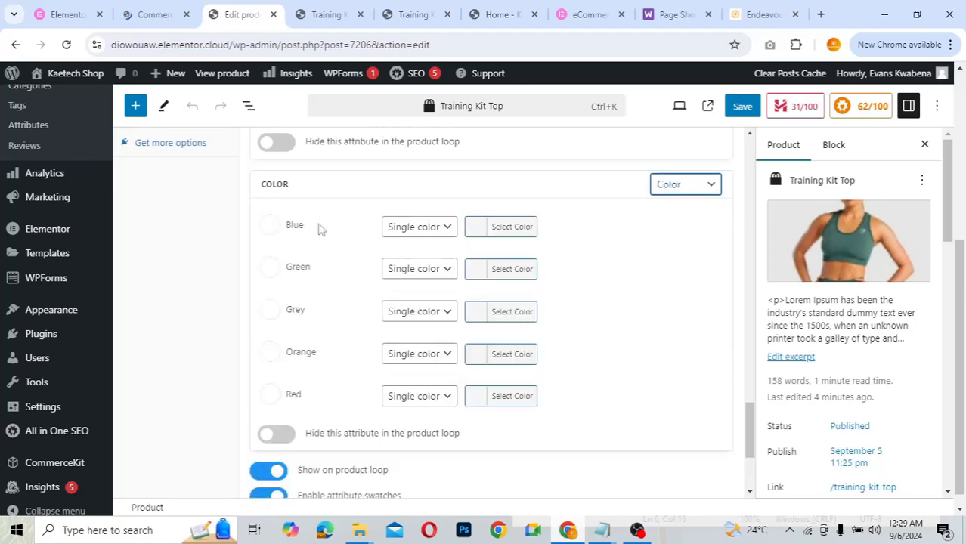
{"action": "left_click", "coordinate": [408, 230]}
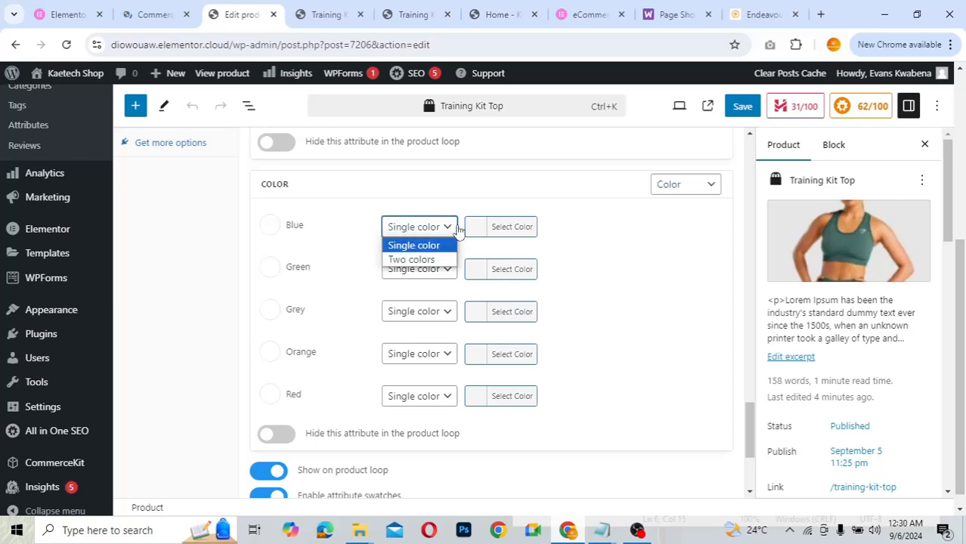
{"action": "left_click", "coordinate": [472, 227]}
{"action": "left_click", "coordinate": [474, 228]}
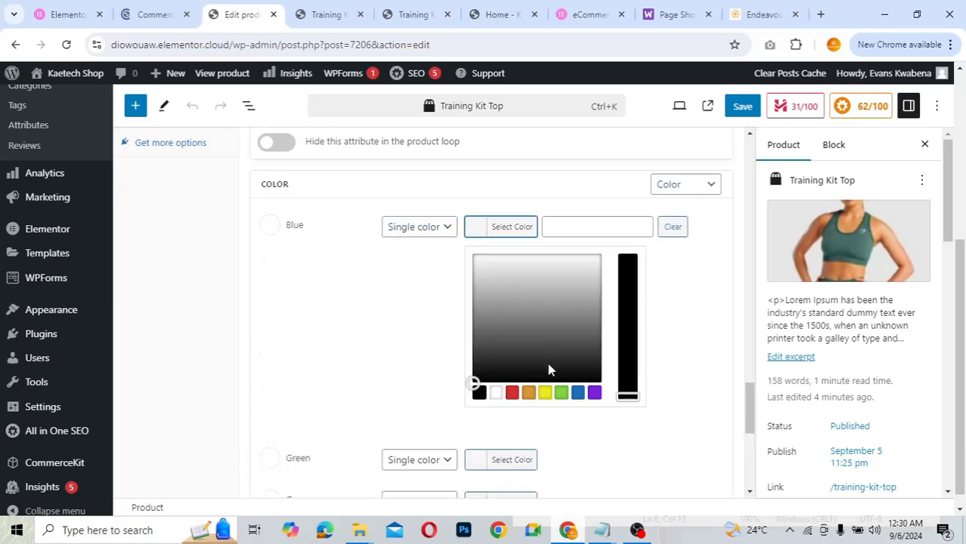
{"action": "left_click", "coordinate": [578, 392]}
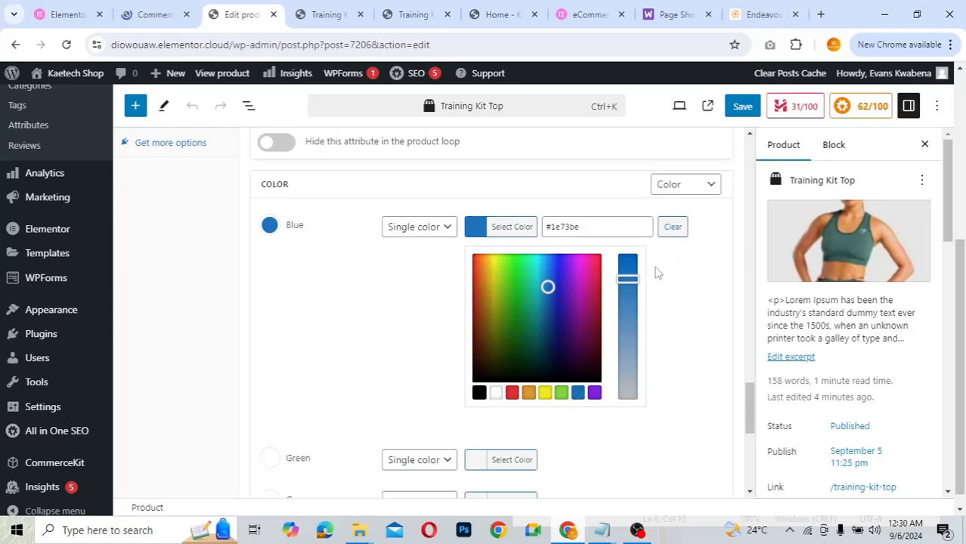
{"action": "left_click", "coordinate": [508, 229]}
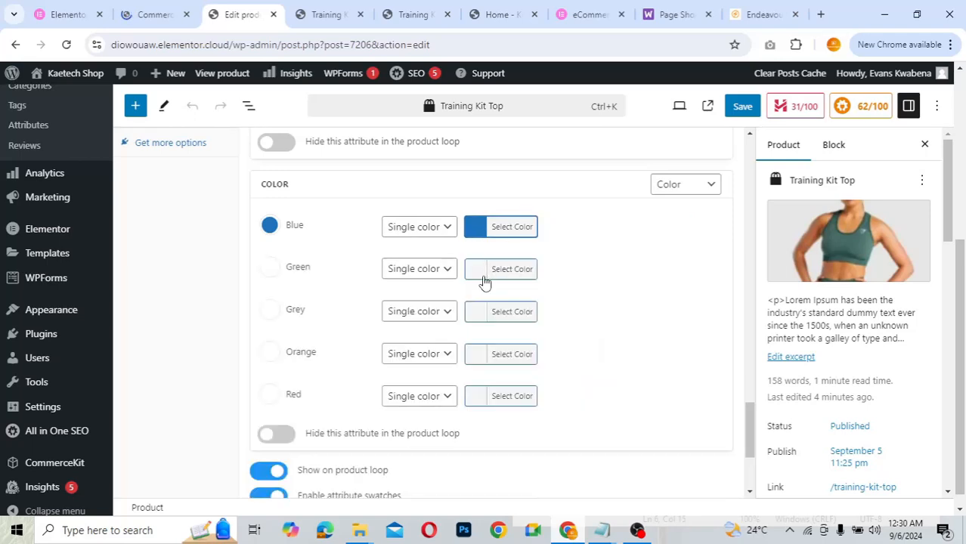
{"action": "left_click", "coordinate": [483, 278]}
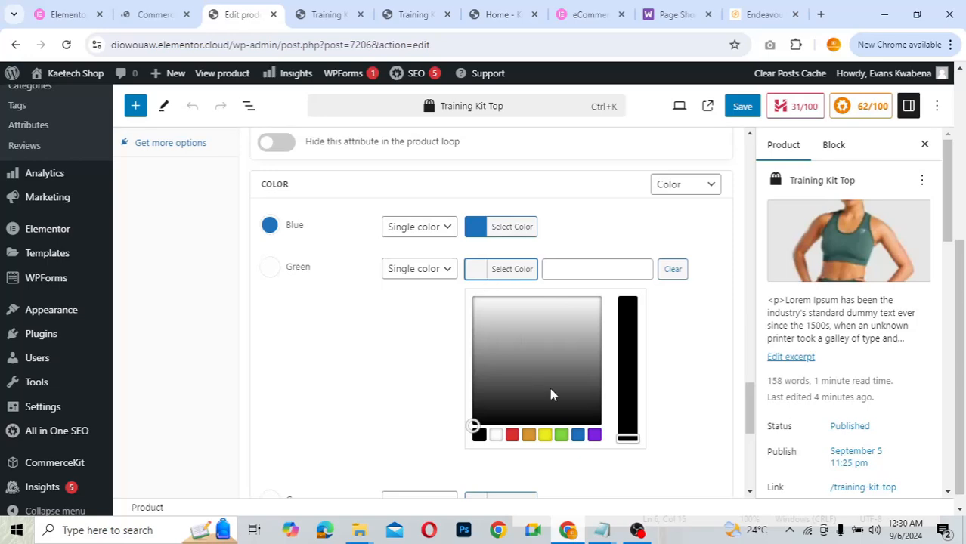
{"action": "left_click", "coordinate": [561, 435]}
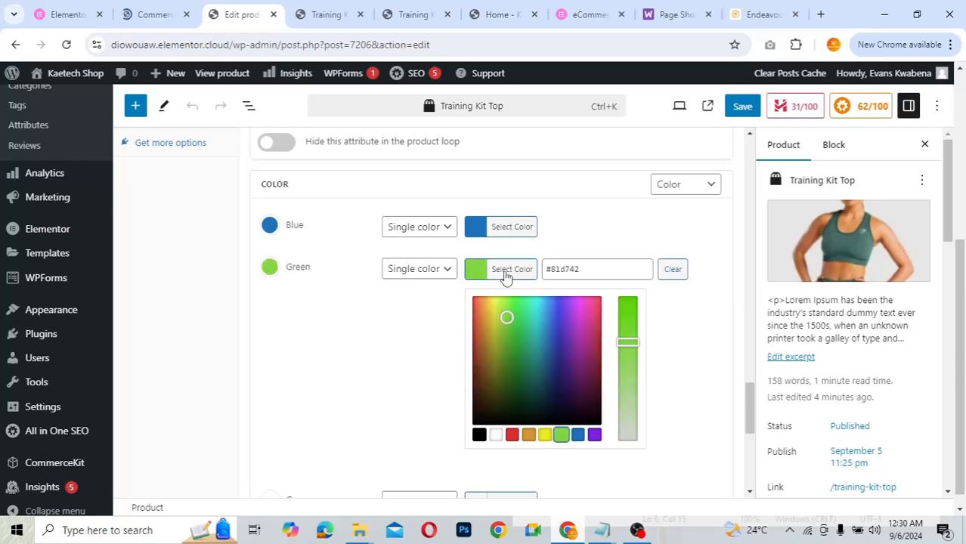
{"action": "left_click", "coordinate": [505, 274]}
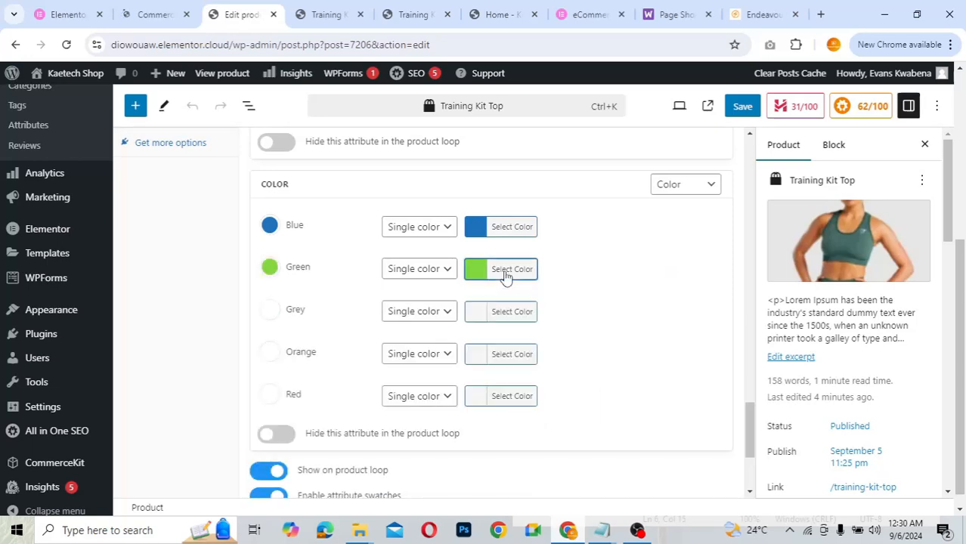
- Assign a mid grey to Grey, orange to Orange and red to Red
{"action": "left_click", "coordinate": [497, 316]}
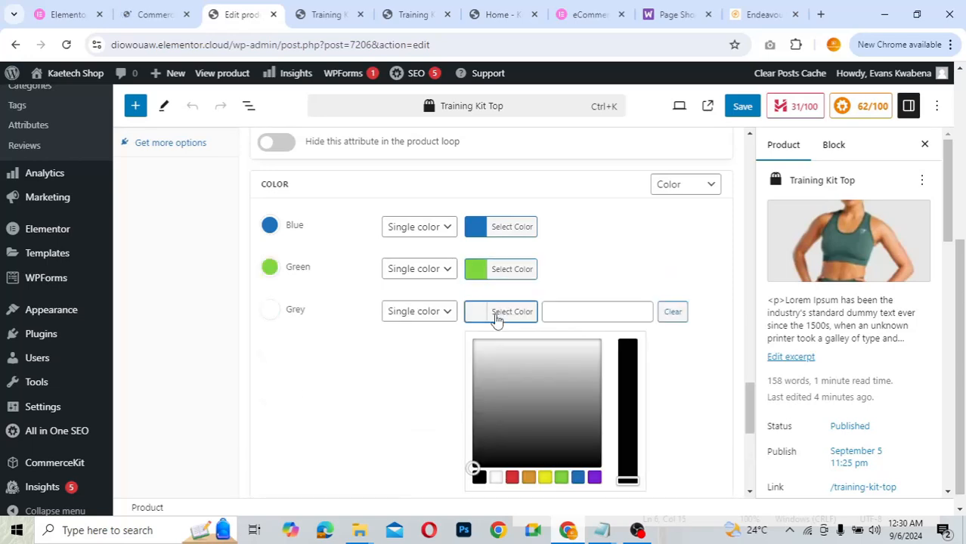
{"action": "left_click", "coordinate": [481, 386]}
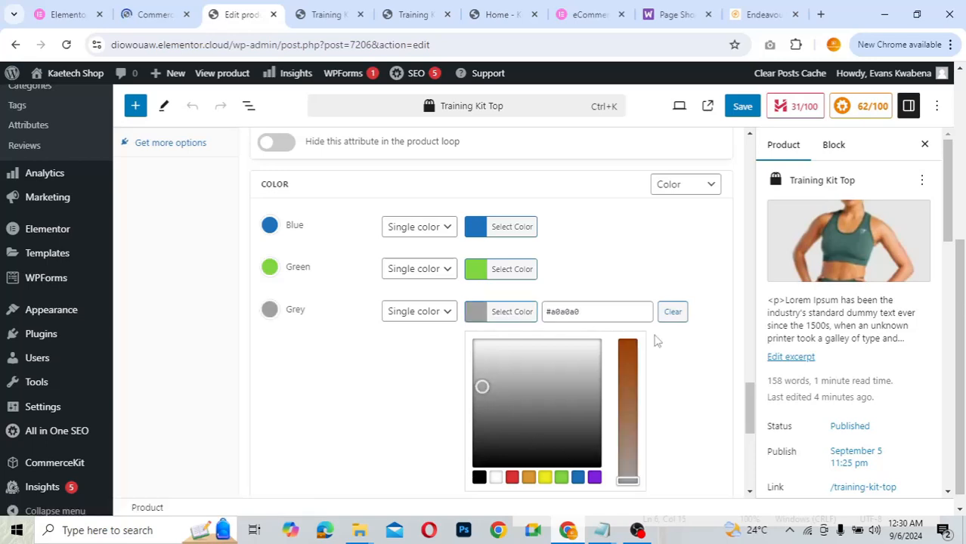
{"action": "left_click", "coordinate": [496, 313]}
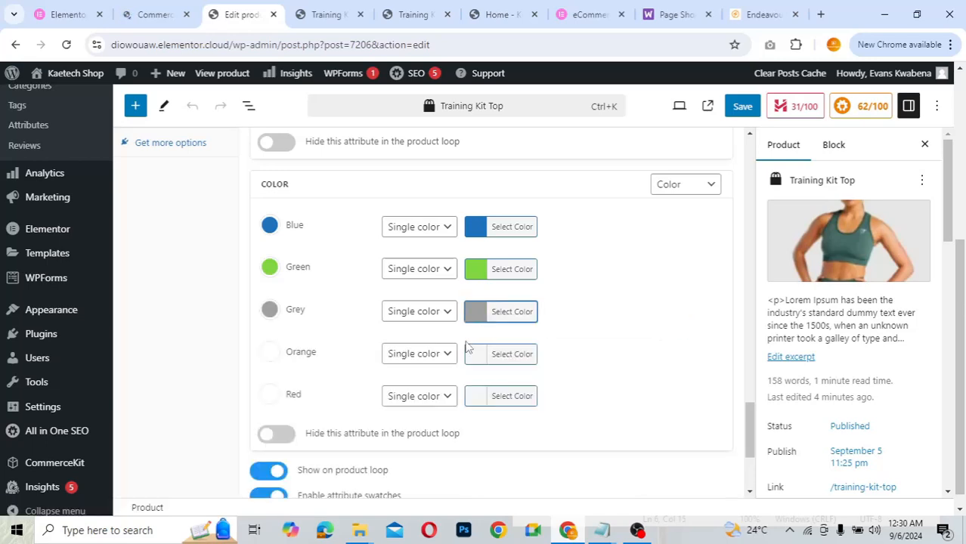
{"action": "left_click", "coordinate": [477, 360]}
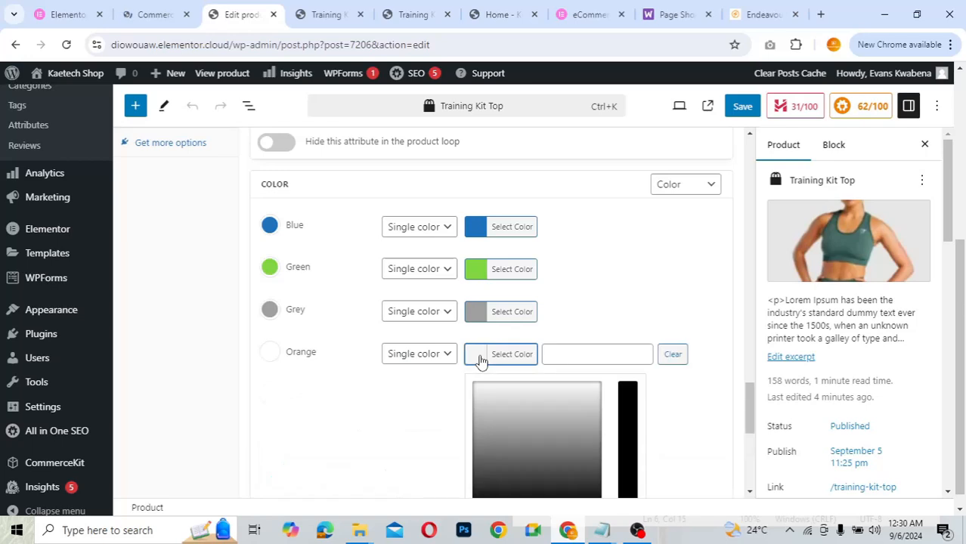
{"action": "scroll", "coordinate": [581, 334], "scroll_direction": "down", "scroll_amount": 2}
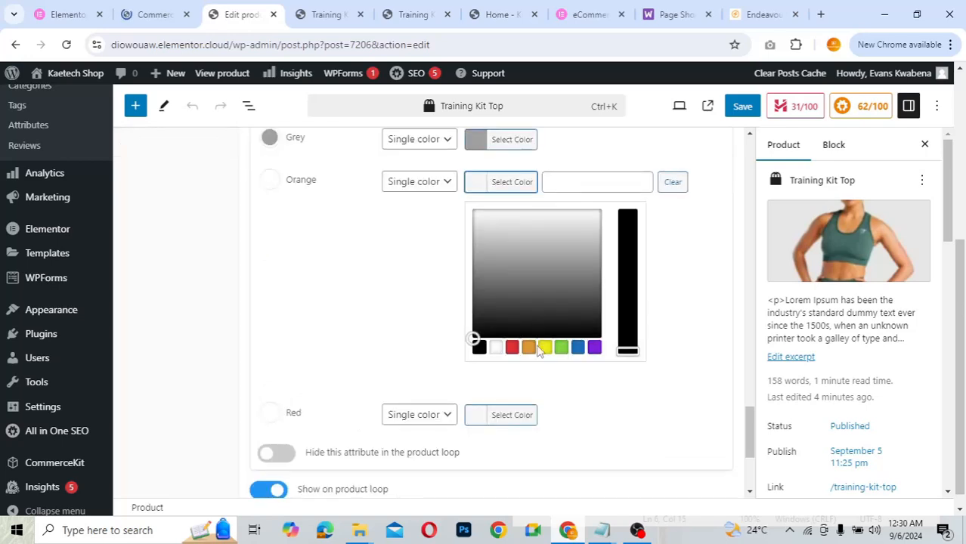
{"action": "left_click", "coordinate": [529, 348]}
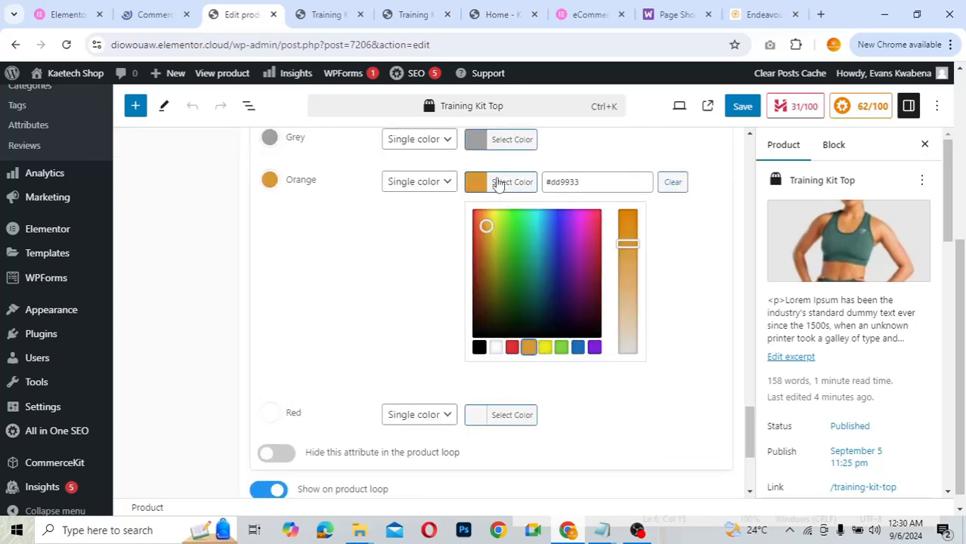
{"action": "left_click", "coordinate": [495, 184]}
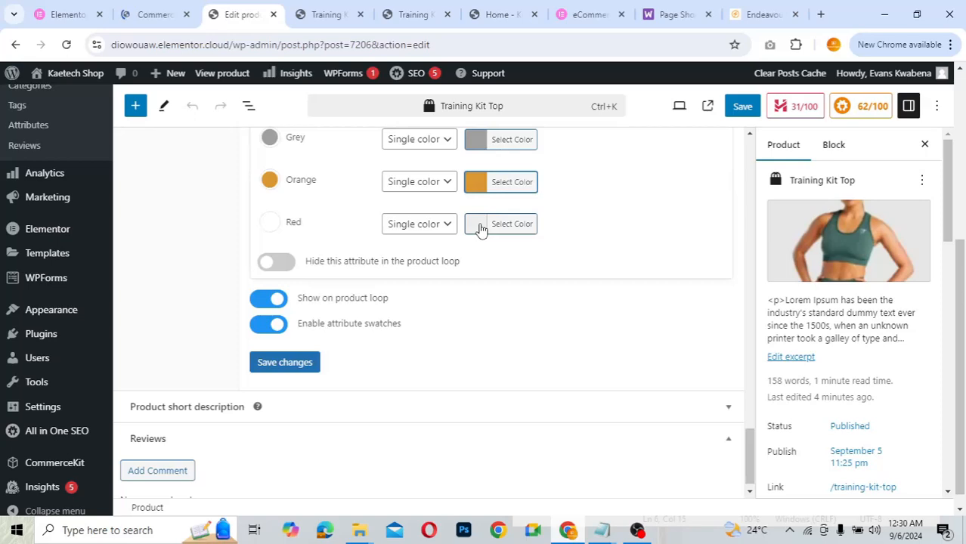
{"action": "left_click", "coordinate": [480, 227]}
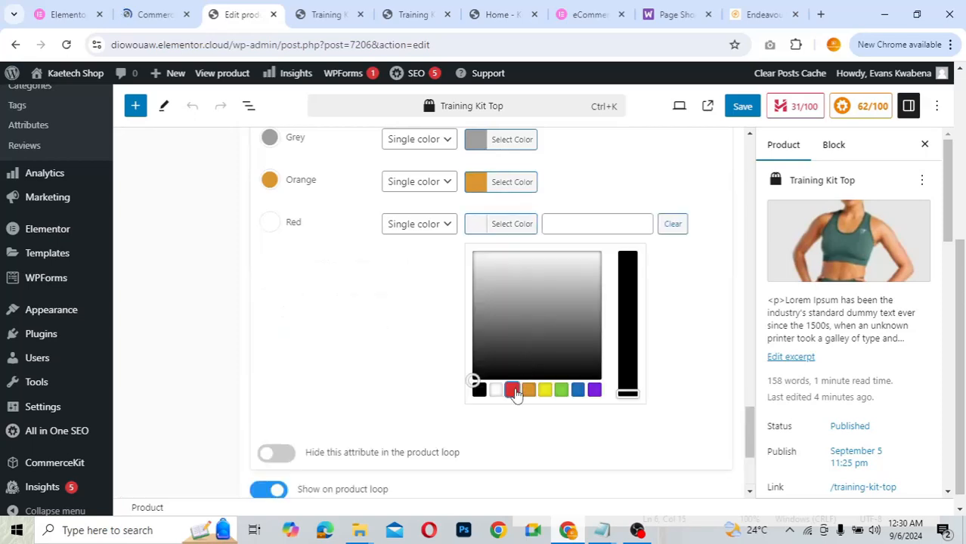
{"action": "left_click", "coordinate": [513, 390]}
{"action": "left_click", "coordinate": [502, 229]}
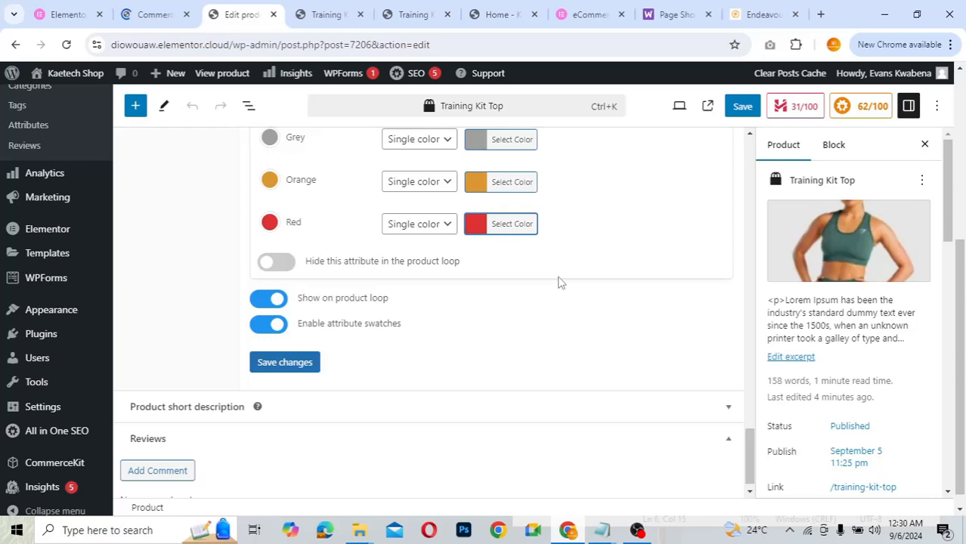
{"action": "scroll", "coordinate": [560, 283], "scroll_direction": "up", "scroll_amount": 5}
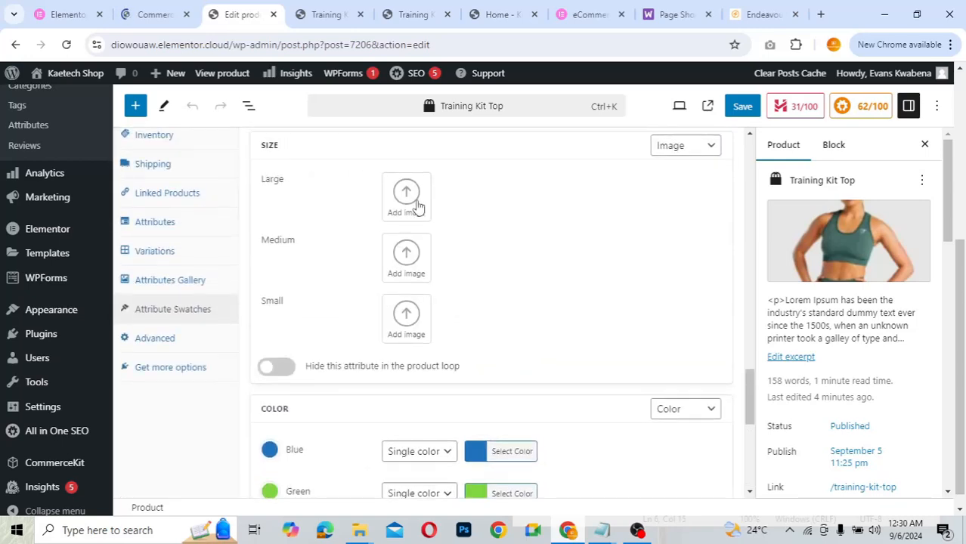
{"action": "left_click", "coordinate": [417, 206]}
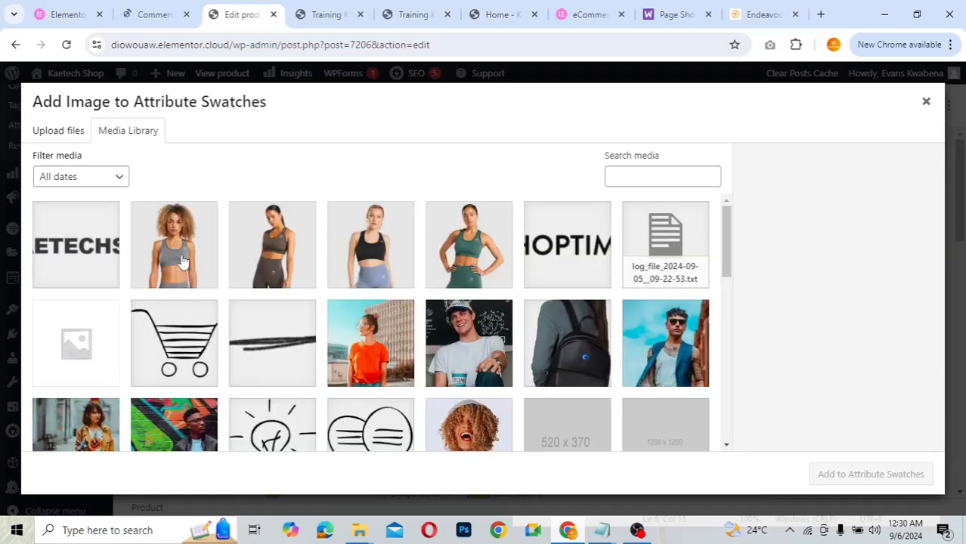
{"action": "left_click", "coordinate": [927, 100]}
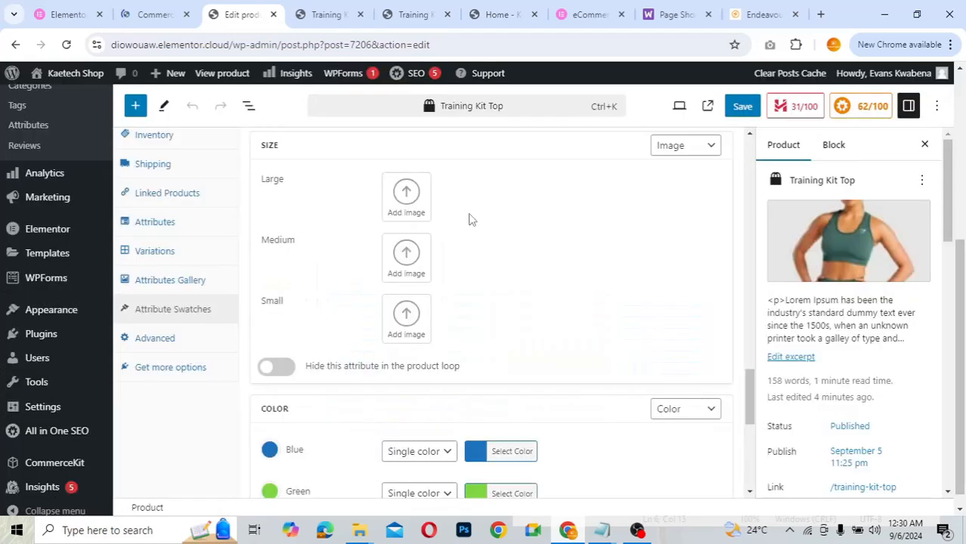
{"action": "scroll", "coordinate": [469, 217], "scroll_direction": "down", "scroll_amount": 3}
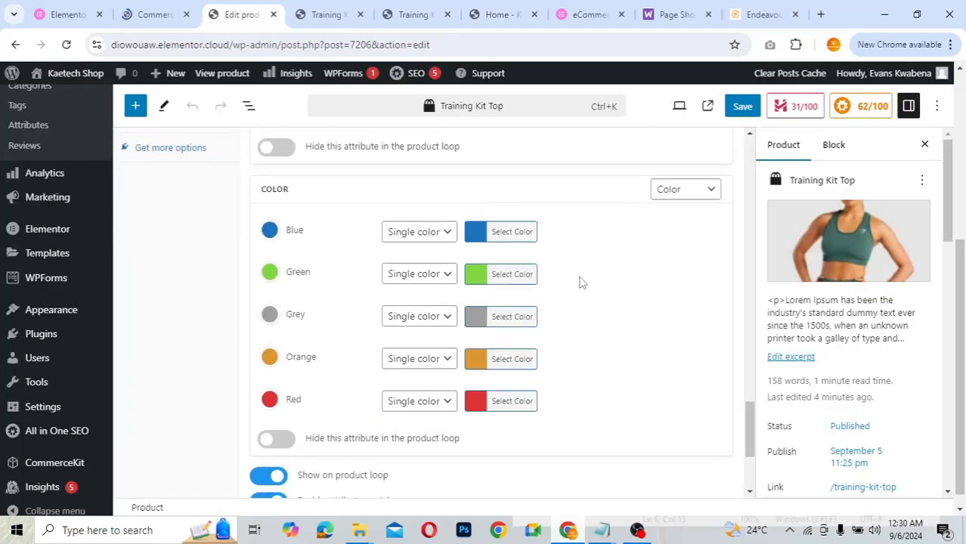
- Switch the Color swatch type to Image and give Grey the grey sports-top photo
{"action": "left_click", "coordinate": [695, 189]}
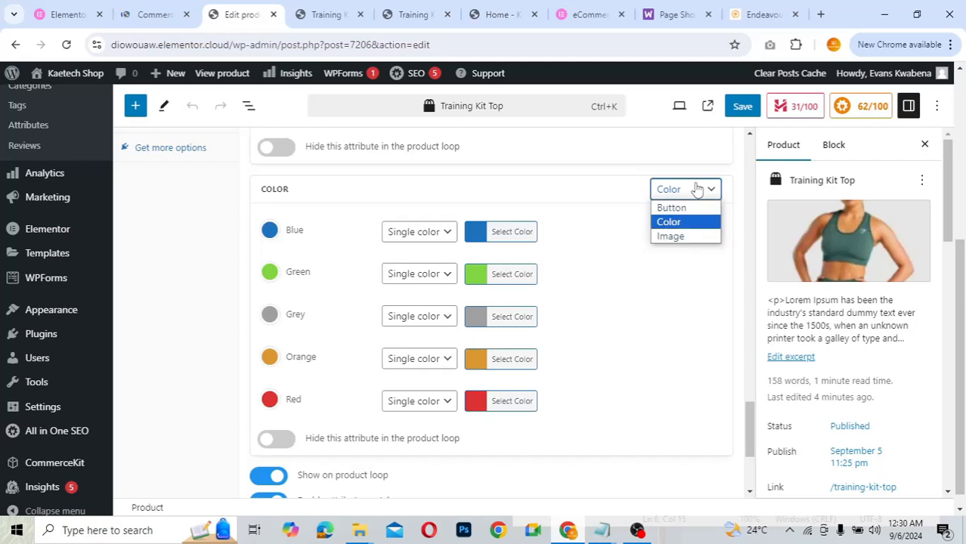
{"action": "left_click", "coordinate": [674, 242]}
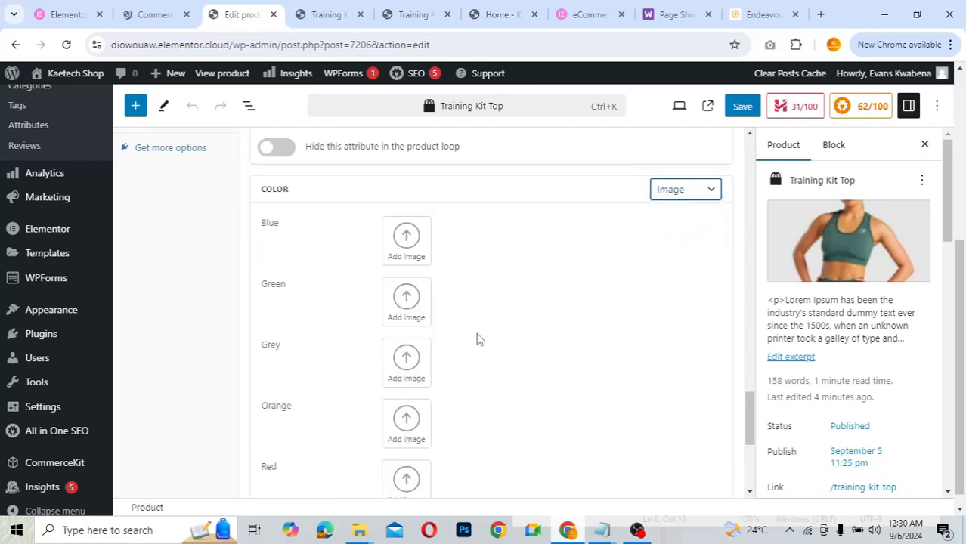
{"action": "scroll", "coordinate": [477, 338], "scroll_direction": "down", "scroll_amount": 3}
{"action": "scroll", "coordinate": [468, 332], "scroll_direction": "up", "scroll_amount": 1}
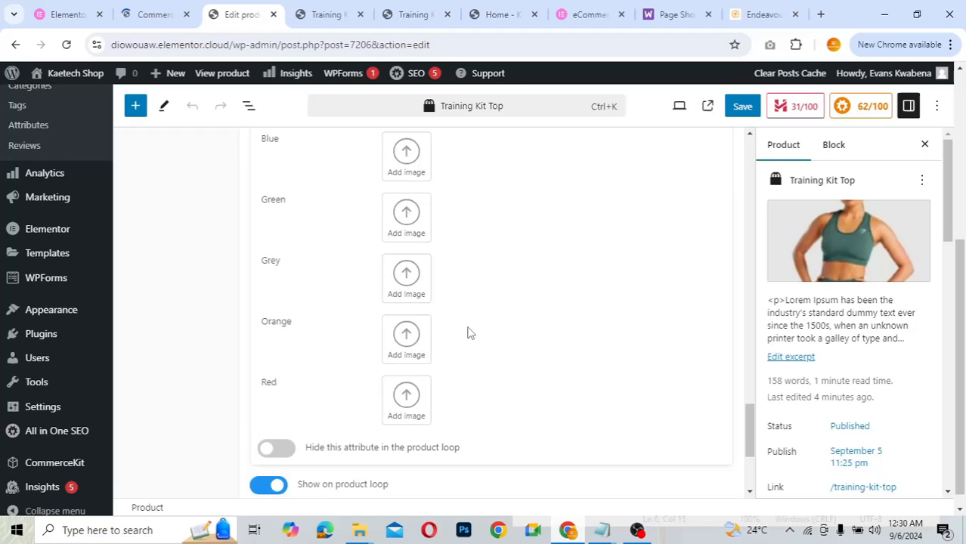
{"action": "left_click", "coordinate": [414, 282]}
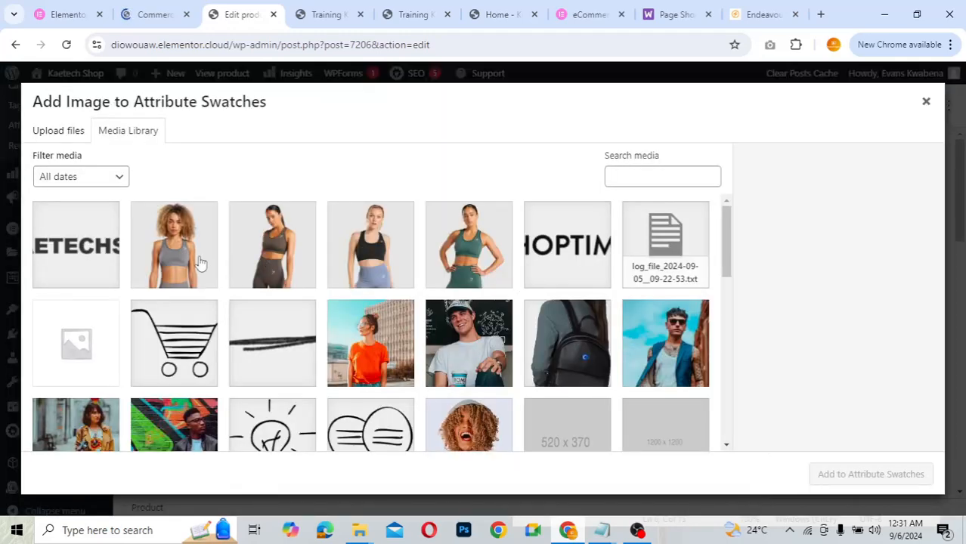
{"action": "left_click", "coordinate": [200, 262]}
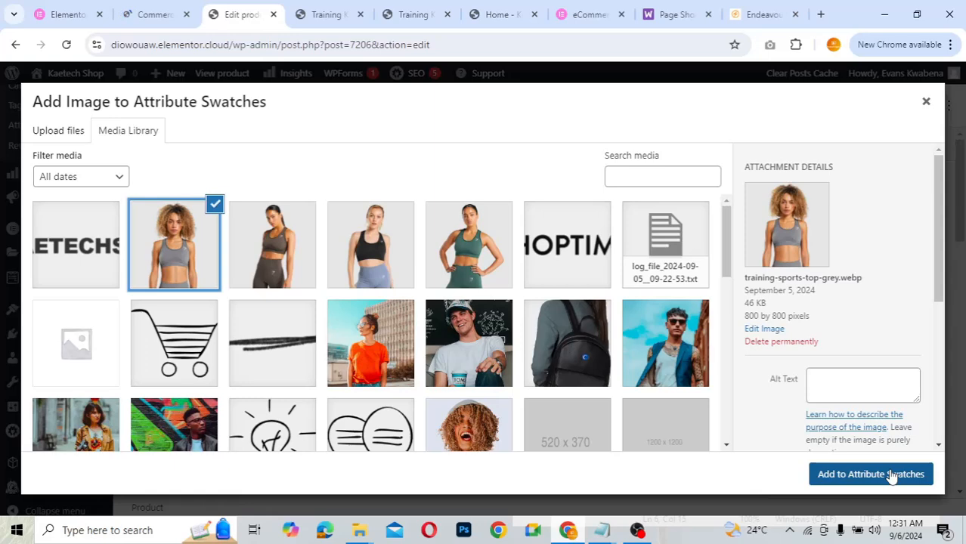
{"action": "left_click", "coordinate": [891, 476]}
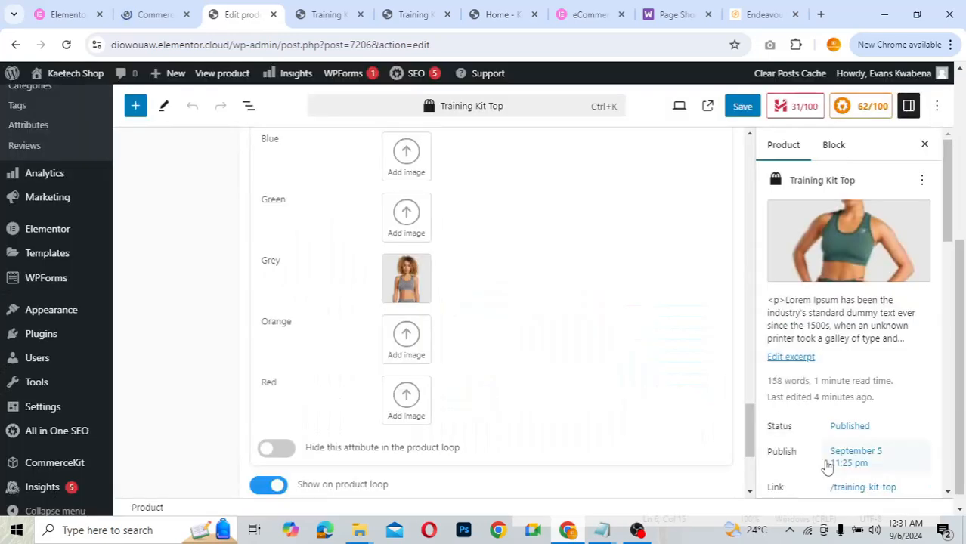
- Give the Green swatch the green sports-top photo from the Media Library
{"action": "left_click", "coordinate": [420, 227]}
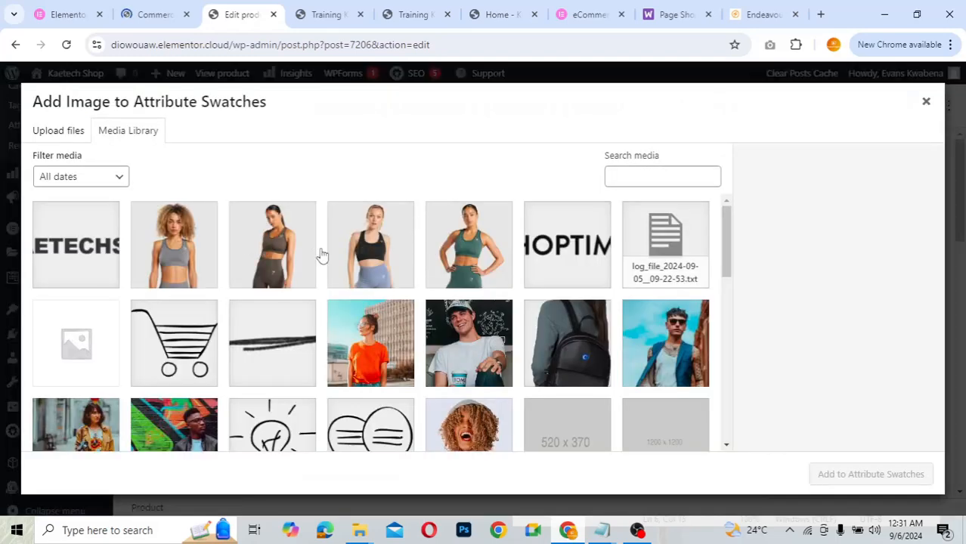
{"action": "left_click", "coordinate": [468, 264]}
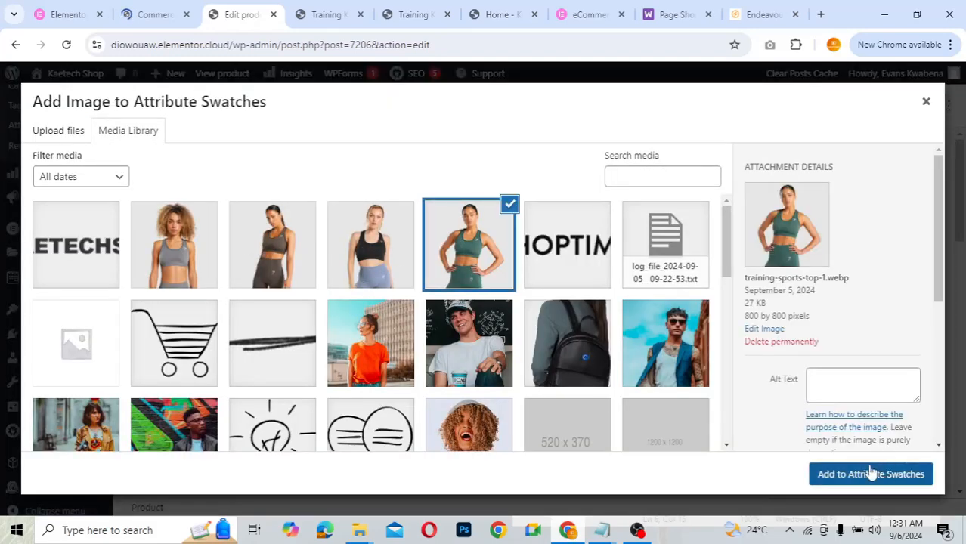
{"action": "left_click", "coordinate": [884, 474]}
{"action": "scroll", "coordinate": [605, 270], "scroll_direction": "up", "scroll_amount": 5}
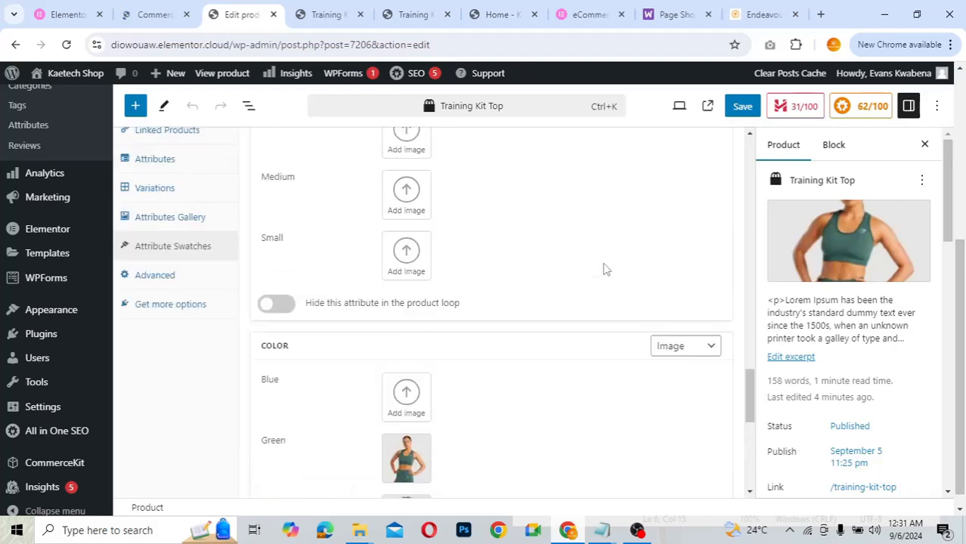
{"action": "scroll", "coordinate": [605, 269], "scroll_direction": "down", "scroll_amount": 3}
{"action": "scroll", "coordinate": [605, 270], "scroll_direction": "down", "scroll_amount": 2}
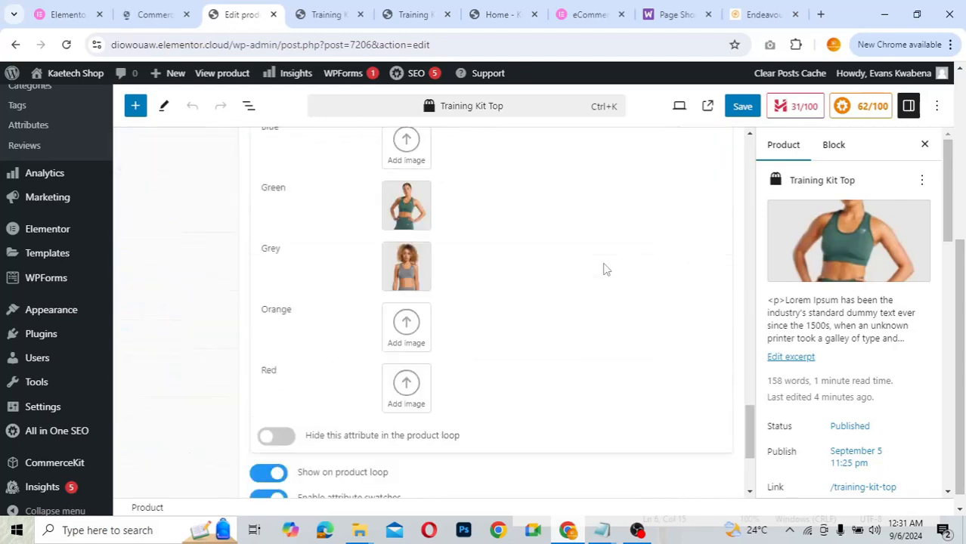
{"action": "scroll", "coordinate": [605, 270], "scroll_direction": "up", "scroll_amount": 5}
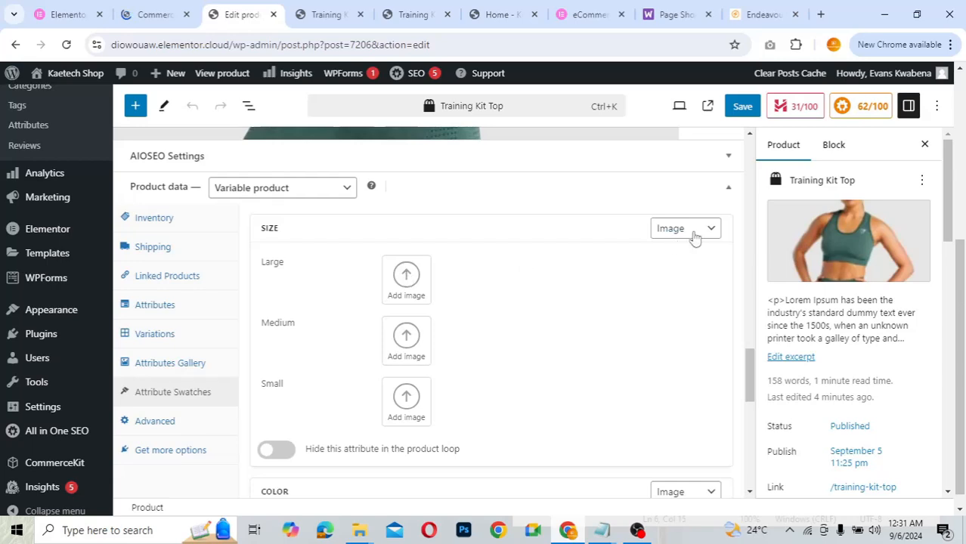
- Change the Size swatches to Button, save the changes, and go to the Training Kit Top page
{"action": "left_click", "coordinate": [699, 236]}
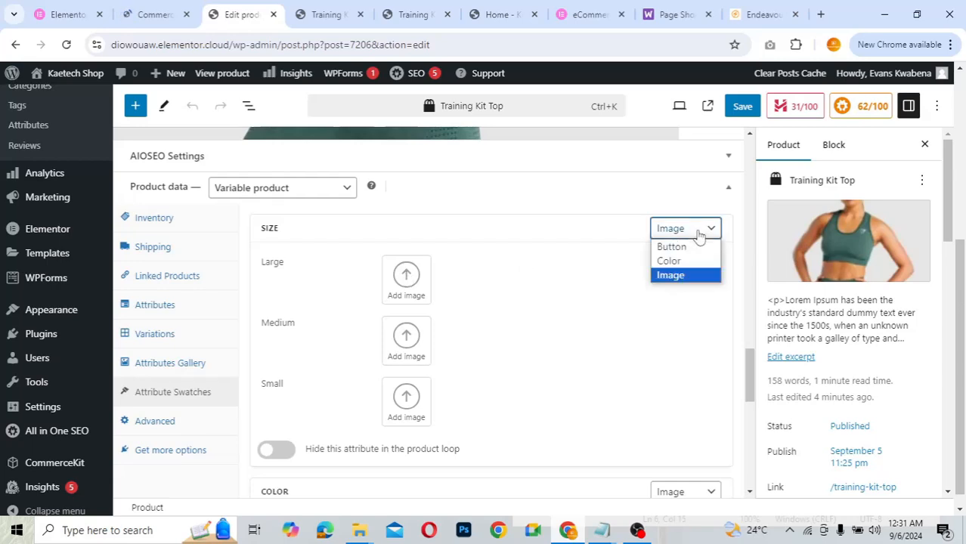
{"action": "left_click", "coordinate": [684, 246]}
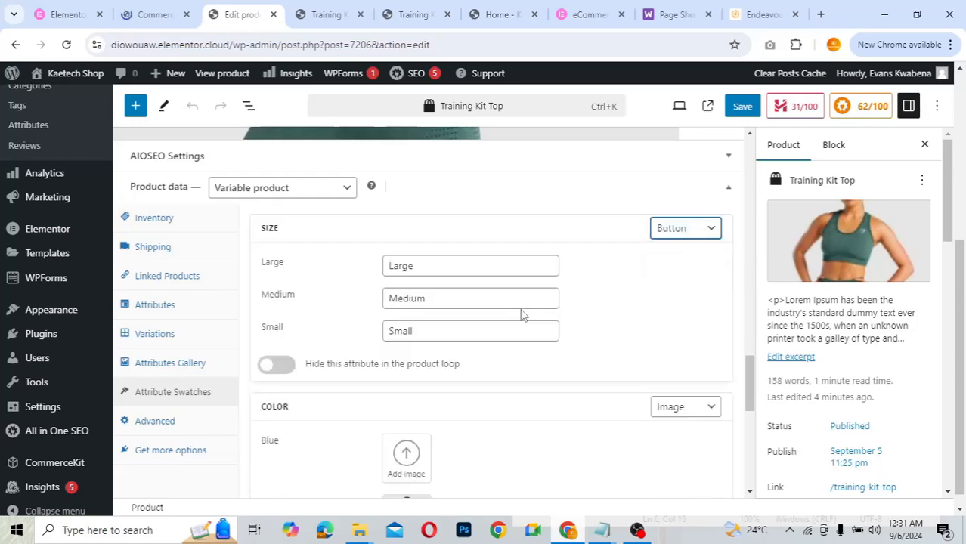
{"action": "scroll", "coordinate": [522, 314], "scroll_direction": "down", "scroll_amount": 5}
{"action": "scroll", "coordinate": [520, 315], "scroll_direction": "down", "scroll_amount": 3}
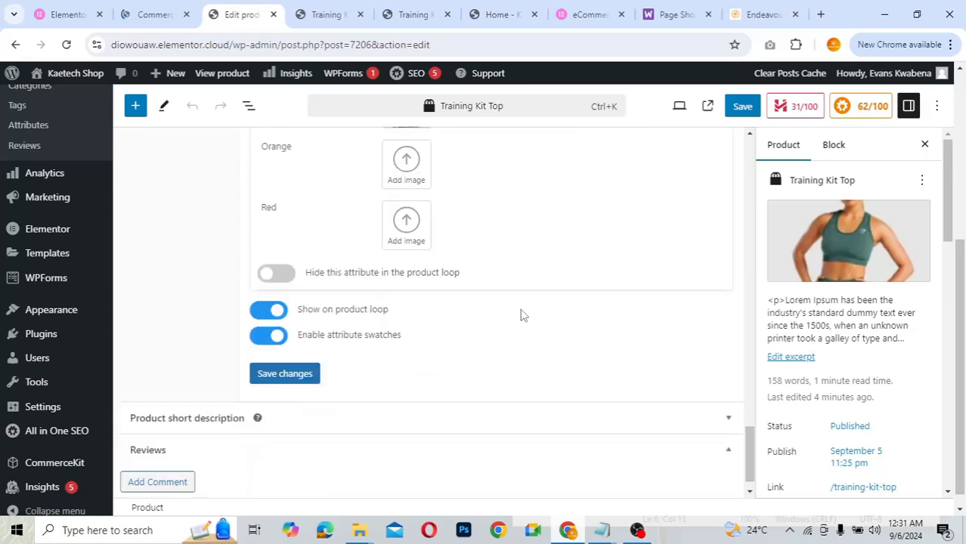
{"action": "scroll", "coordinate": [287, 363], "scroll_direction": "down", "scroll_amount": 1}
{"action": "left_click", "coordinate": [299, 348]}
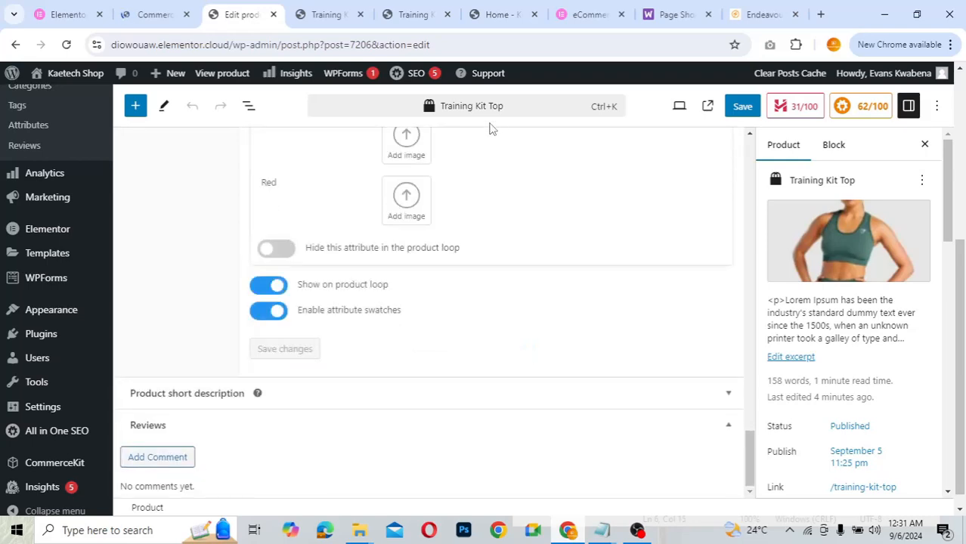
{"action": "left_click", "coordinate": [325, 14]}
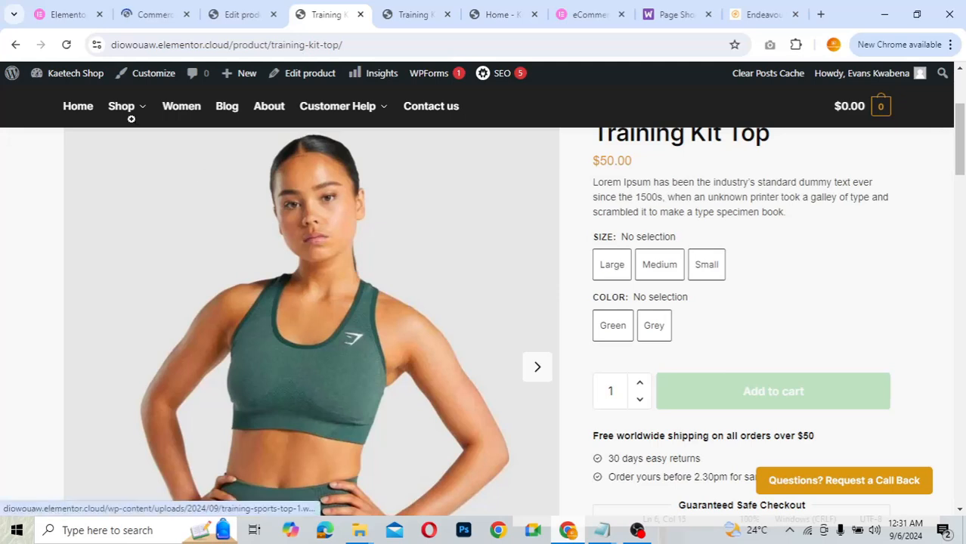
- Reload the Training Kit Top page to check its swatches, then view the Endeavour demo for comparison
{"action": "left_click", "coordinate": [66, 46]}
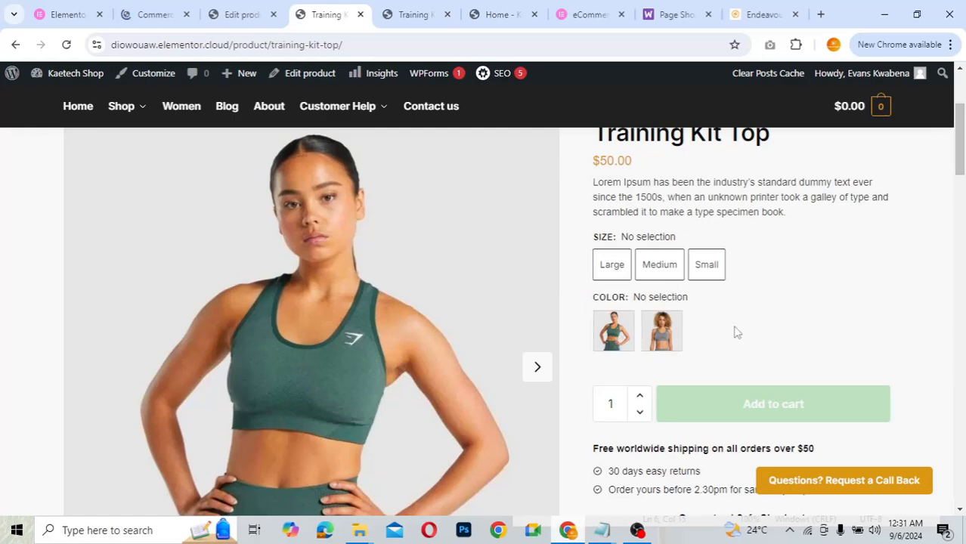
{"action": "scroll", "coordinate": [733, 330], "scroll_direction": "up", "scroll_amount": 3}
{"action": "scroll", "coordinate": [733, 330], "scroll_direction": "down", "scroll_amount": 5}
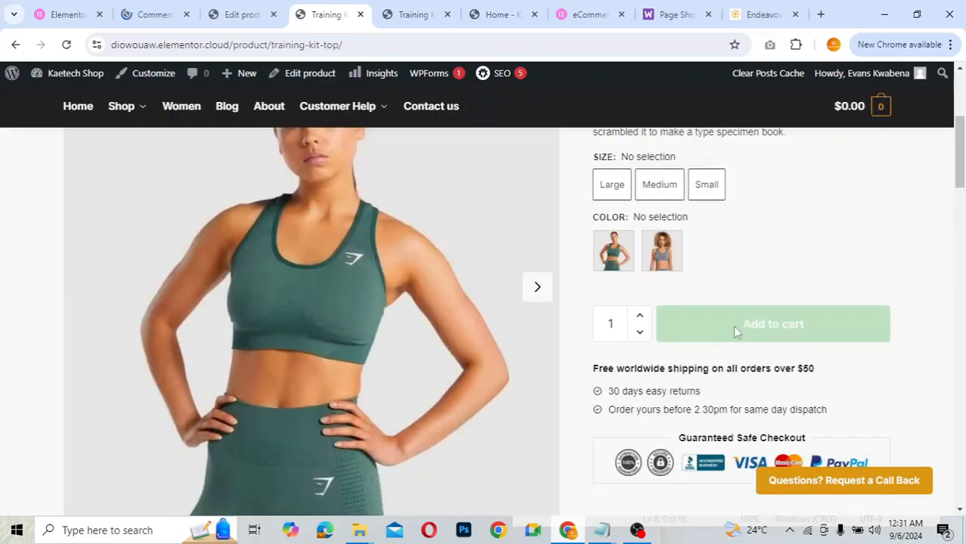
{"action": "scroll", "coordinate": [656, 230], "scroll_direction": "up", "scroll_amount": 2}
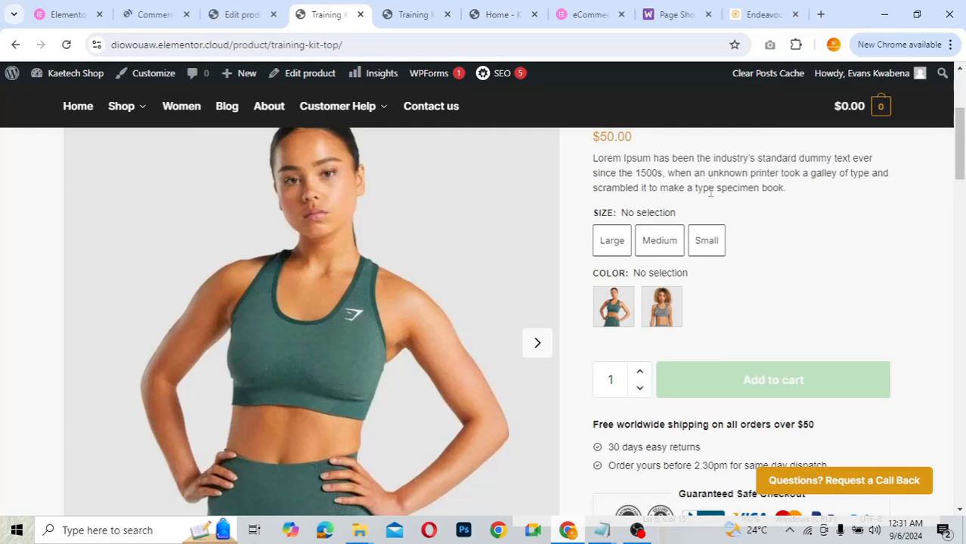
{"action": "left_click", "coordinate": [746, 16]}
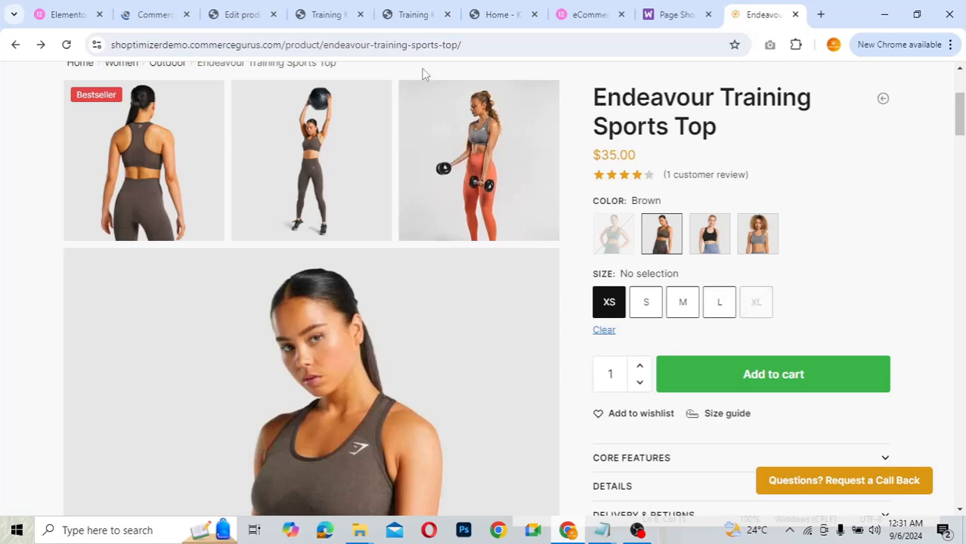
- Go back to CommerceKit and open its Product Gallery settings
{"action": "left_click", "coordinate": [162, 15]}
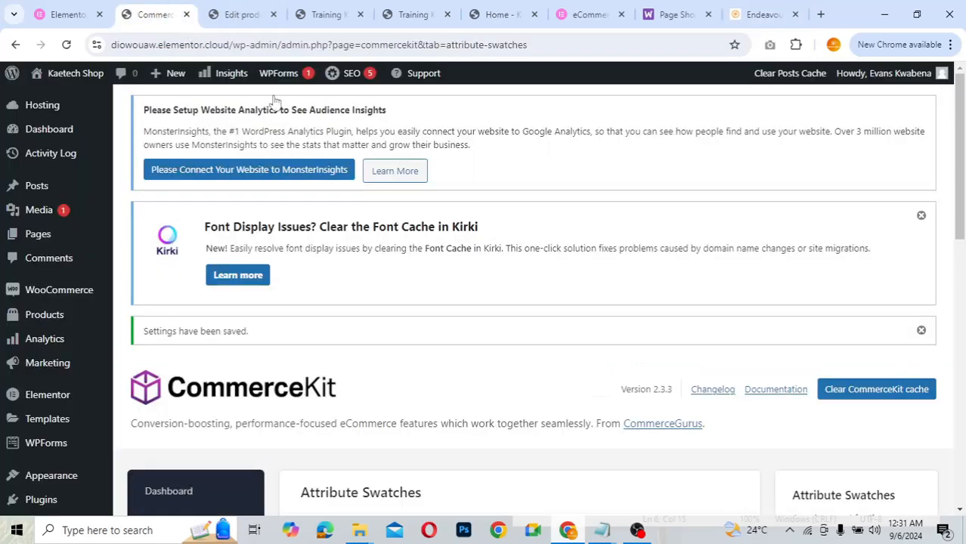
{"action": "scroll", "coordinate": [516, 353], "scroll_direction": "down", "scroll_amount": 5}
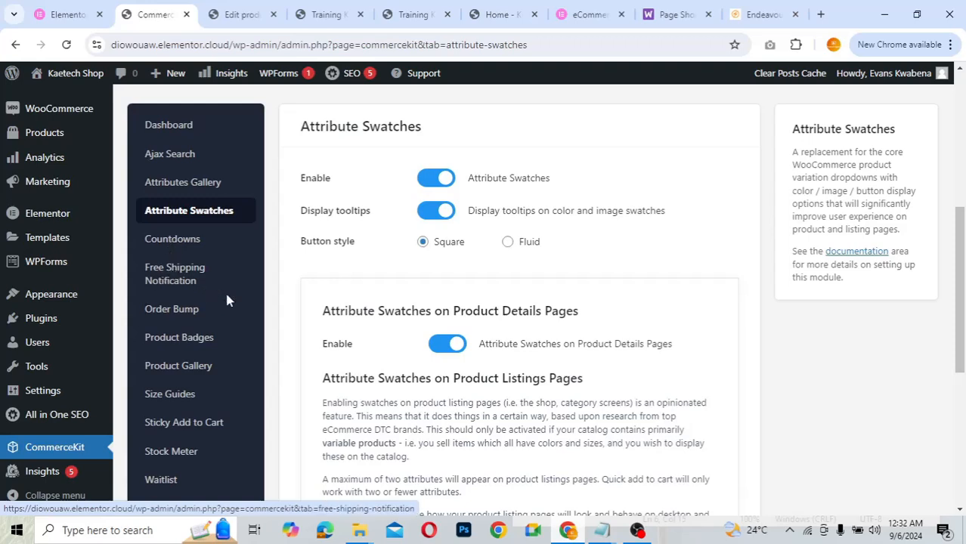
{"action": "left_click", "coordinate": [177, 370]}
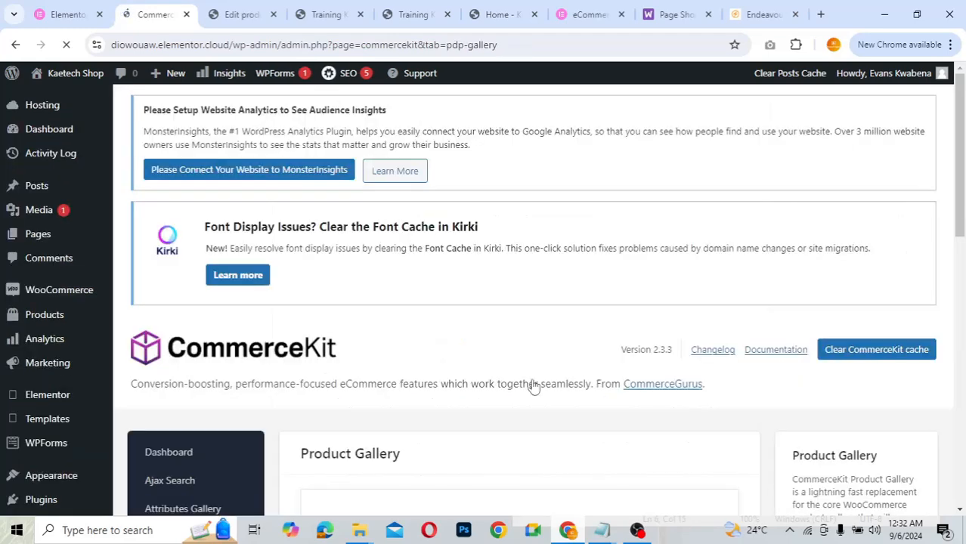
{"action": "scroll", "coordinate": [547, 379], "scroll_direction": "down", "scroll_amount": 4}
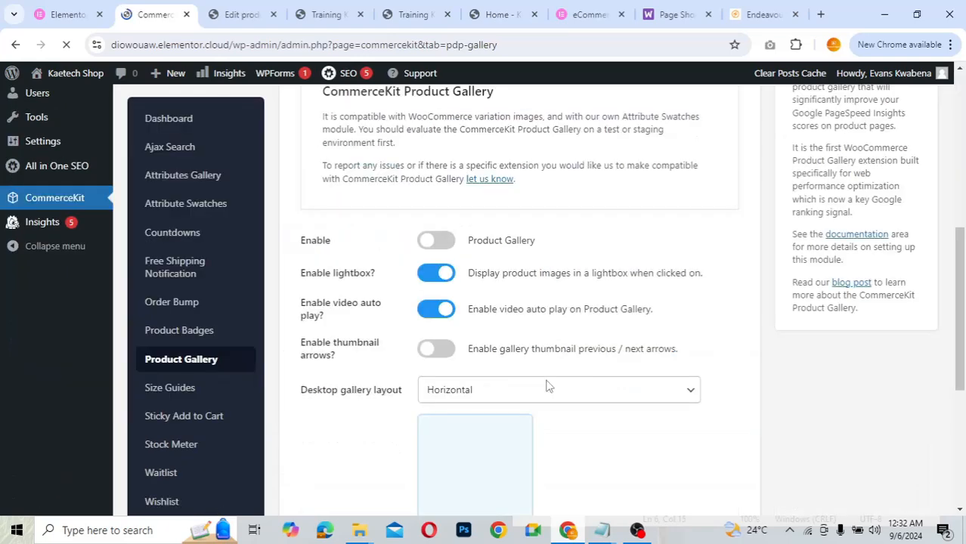
{"action": "scroll", "coordinate": [548, 386], "scroll_direction": "down", "scroll_amount": 3}
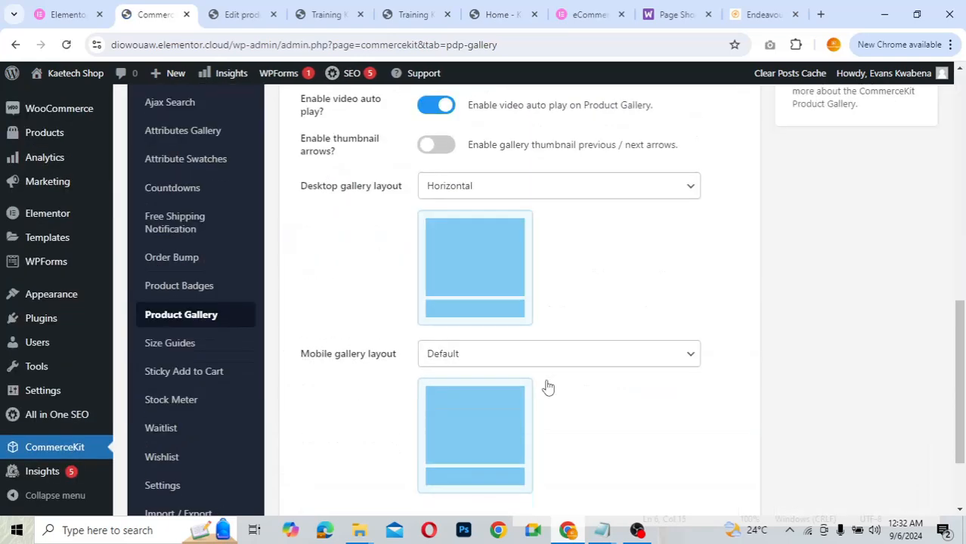
{"action": "scroll", "coordinate": [548, 387], "scroll_direction": "up", "scroll_amount": 2}
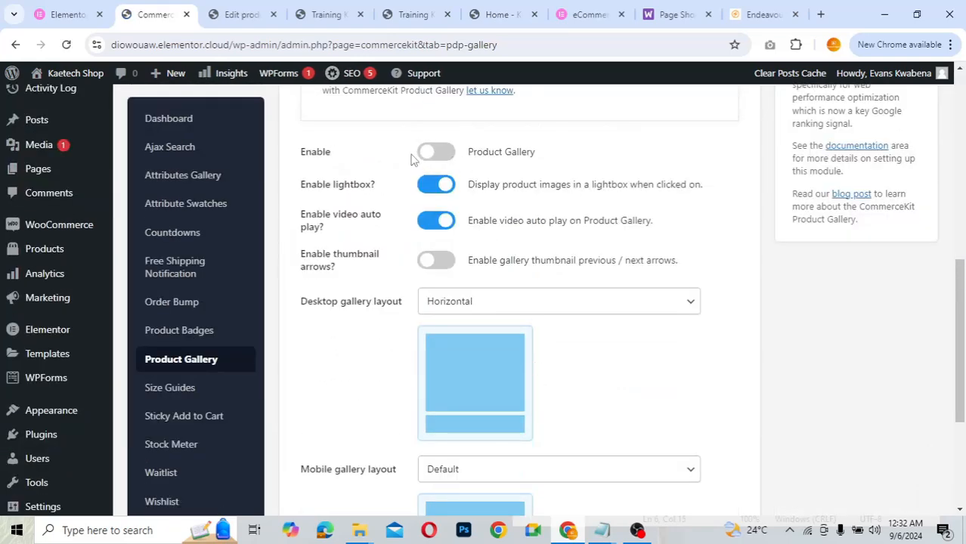
- Enable the Product Gallery, keep the Horizontal desktop layout, and save the settings
{"action": "left_click", "coordinate": [438, 151]}
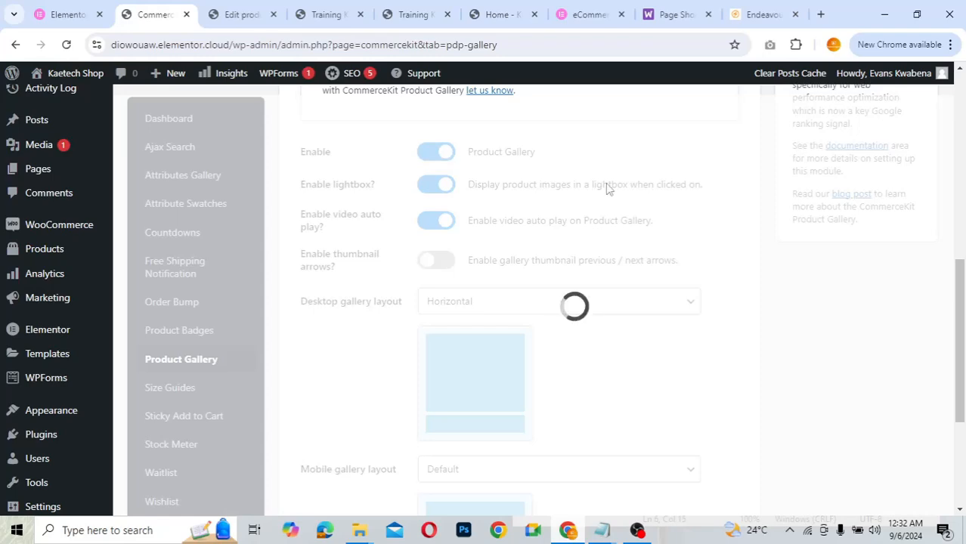
{"action": "scroll", "coordinate": [729, 247], "scroll_direction": "down", "scroll_amount": 2}
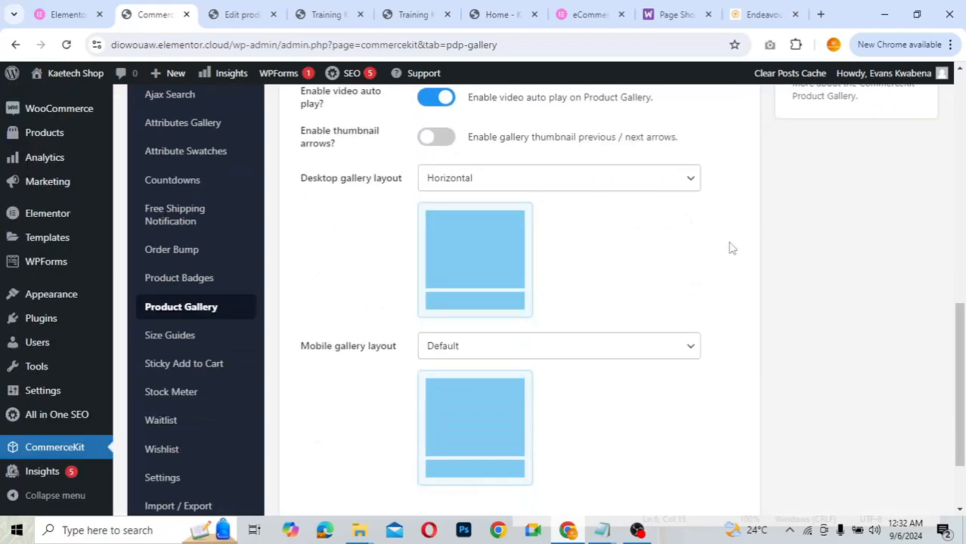
{"action": "left_click", "coordinate": [550, 176]}
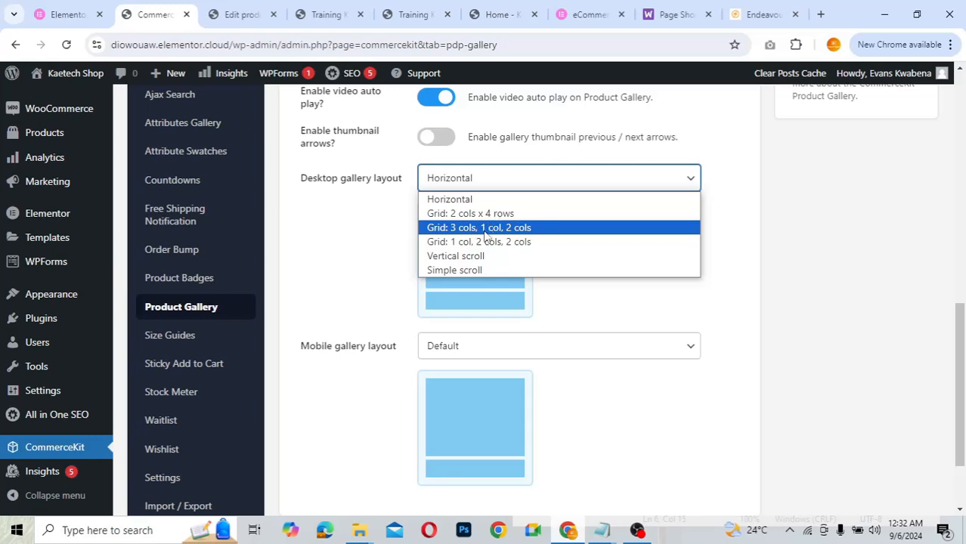
{"action": "left_click", "coordinate": [491, 184]}
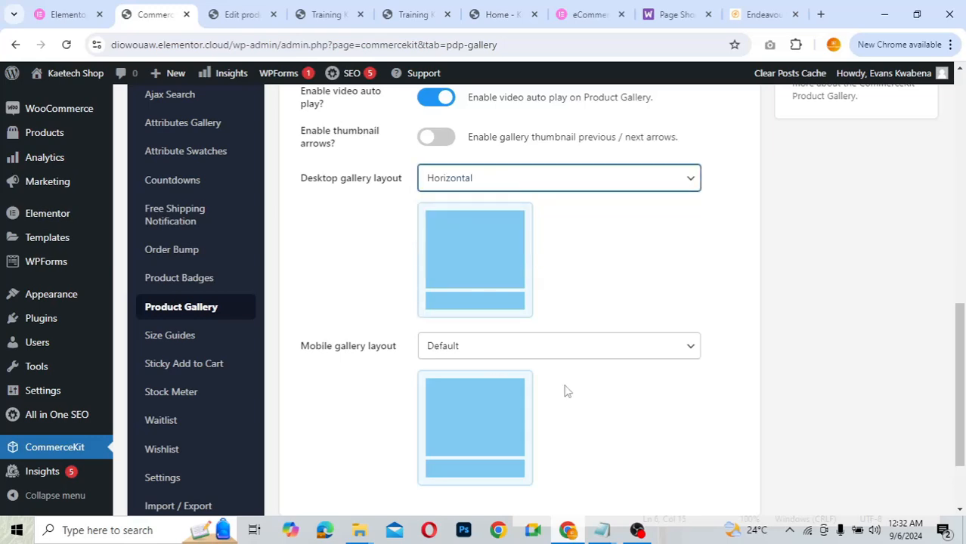
{"action": "scroll", "coordinate": [567, 391], "scroll_direction": "down", "scroll_amount": 2}
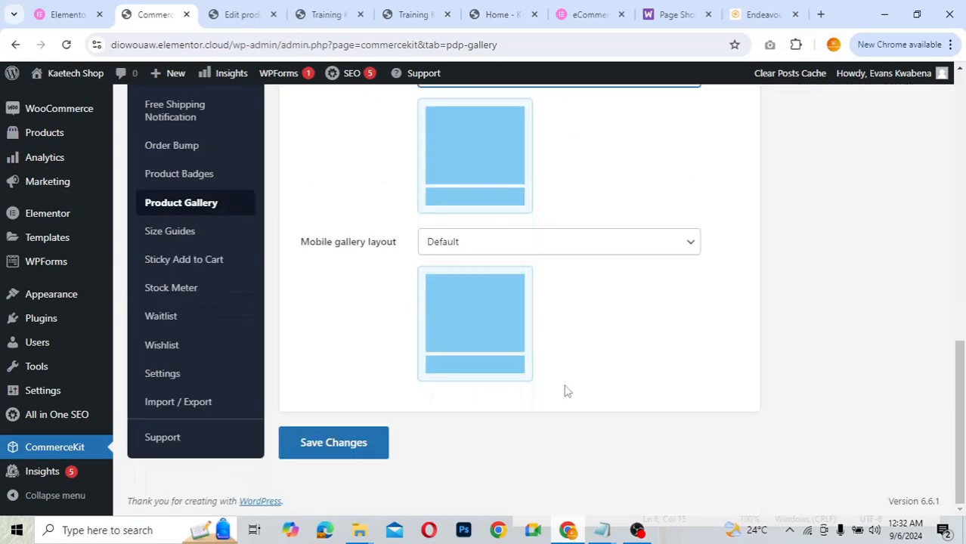
{"action": "left_click", "coordinate": [358, 438]}
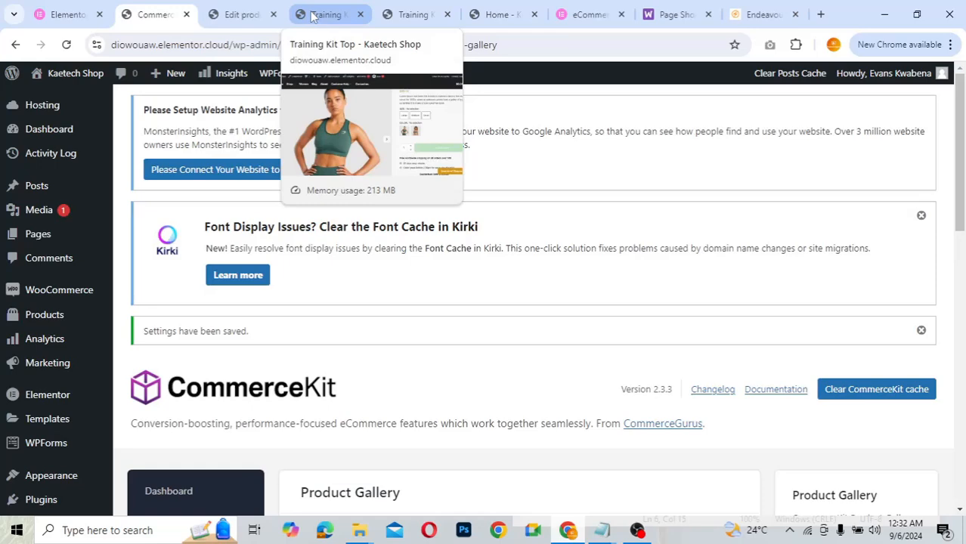
{"action": "left_click", "coordinate": [313, 15]}
{"action": "left_click", "coordinate": [66, 45]}
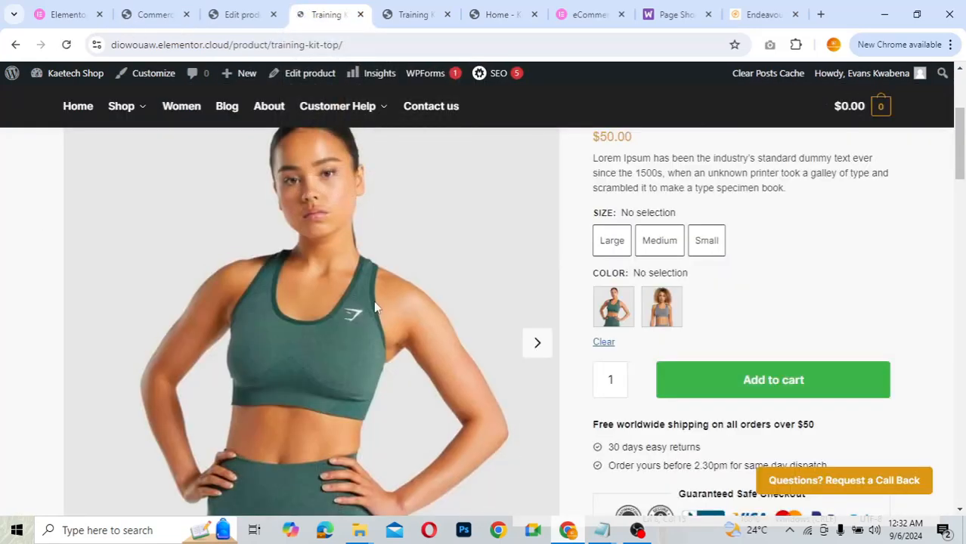
{"action": "scroll", "coordinate": [376, 308], "scroll_direction": "down", "scroll_amount": 4}
{"action": "scroll", "coordinate": [371, 298], "scroll_direction": "down", "scroll_amount": 2}
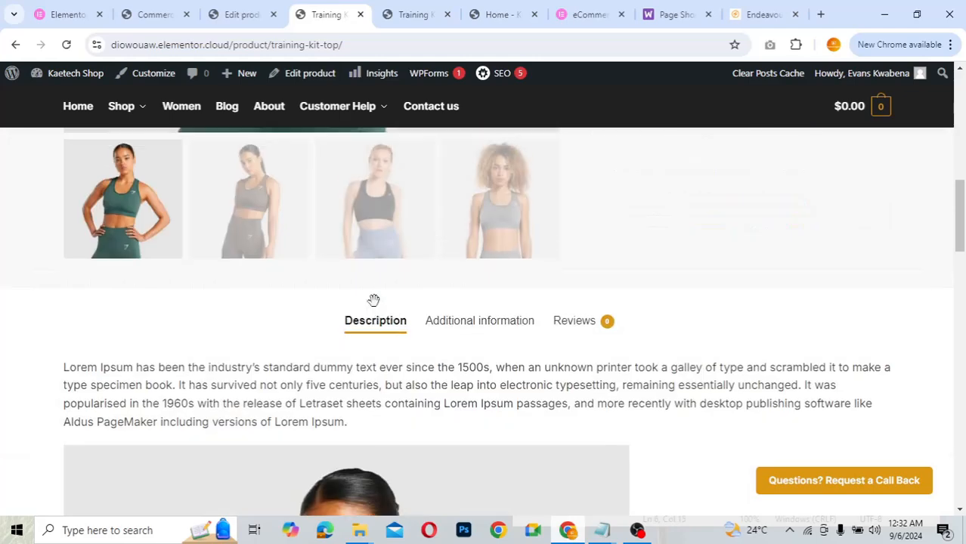
{"action": "scroll", "coordinate": [373, 300], "scroll_direction": "up", "scroll_amount": 3}
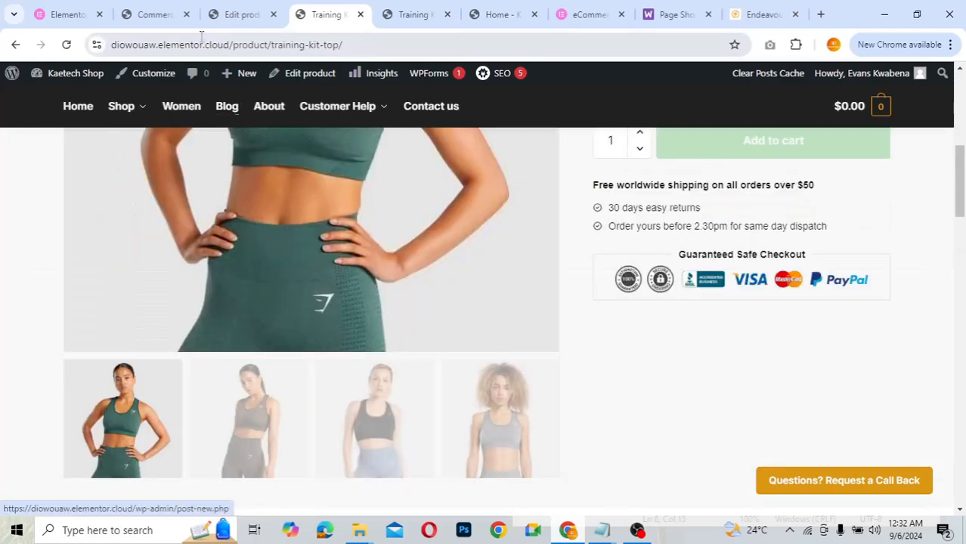
{"action": "left_click", "coordinate": [169, 23]}
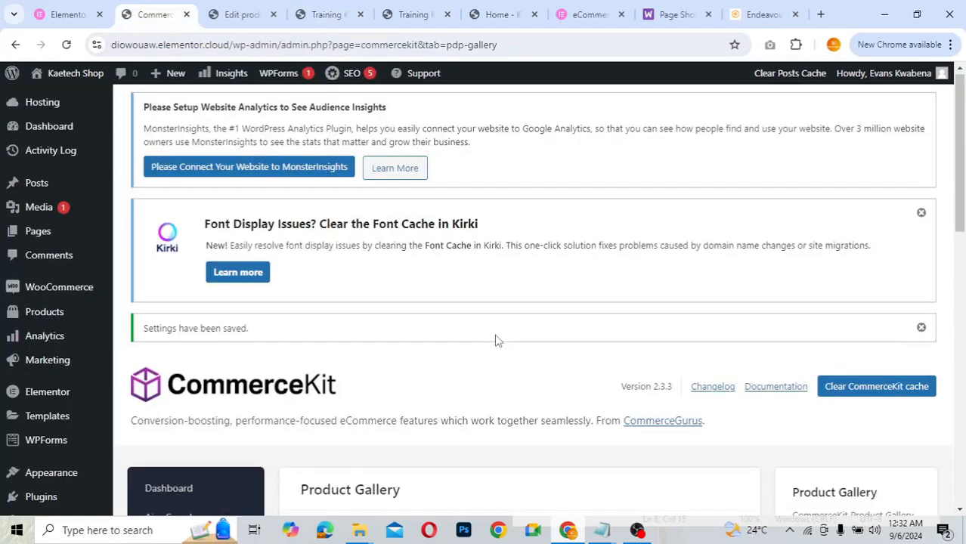
- Set the desktop gallery layout to 'Grid: 3 cols, 1 col, 2 cols' and save
{"action": "scroll", "coordinate": [495, 339], "scroll_direction": "down", "scroll_amount": 4}
{"action": "scroll", "coordinate": [495, 340], "scroll_direction": "down", "scroll_amount": 4}
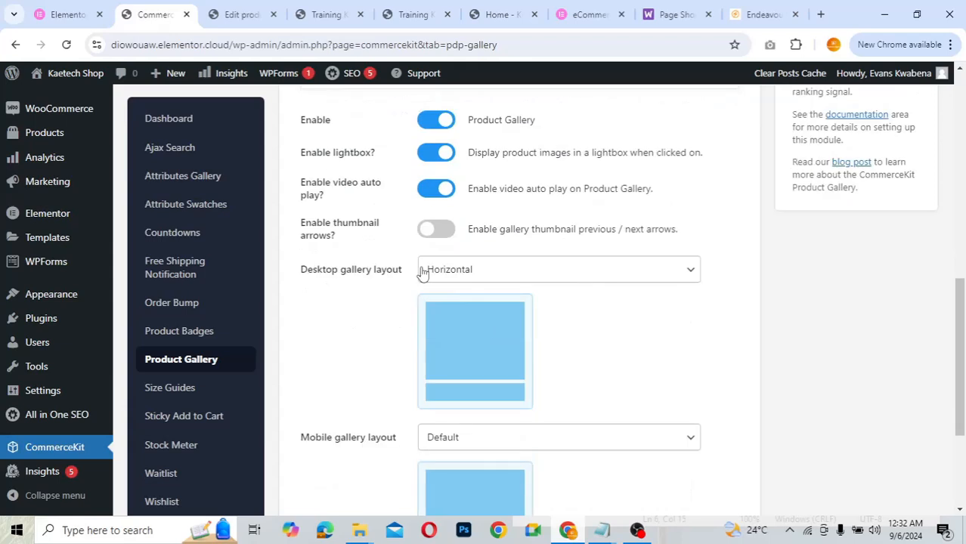
{"action": "left_click", "coordinate": [493, 272]}
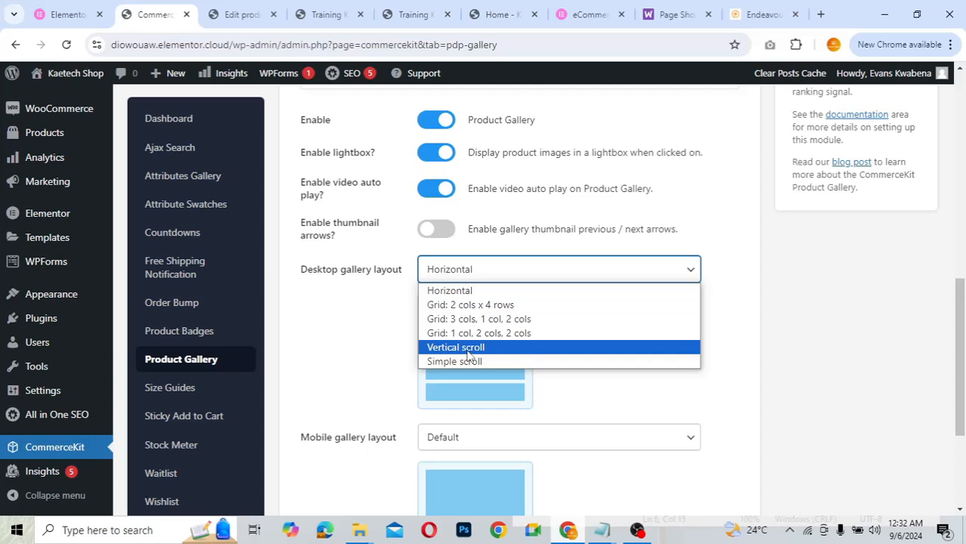
{"action": "left_click", "coordinate": [471, 306]}
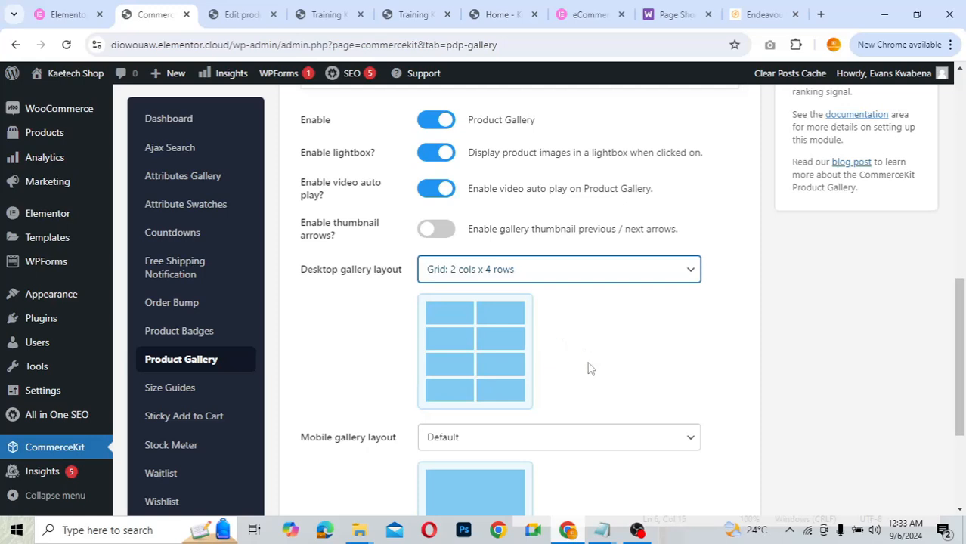
{"action": "left_click", "coordinate": [527, 274]}
{"action": "left_click", "coordinate": [495, 317]}
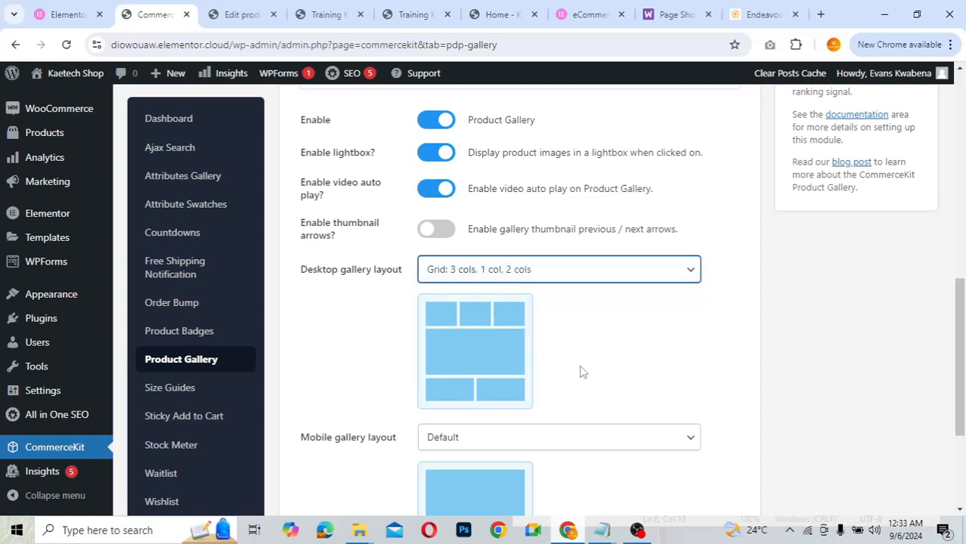
{"action": "scroll", "coordinate": [580, 371], "scroll_direction": "down", "scroll_amount": 3}
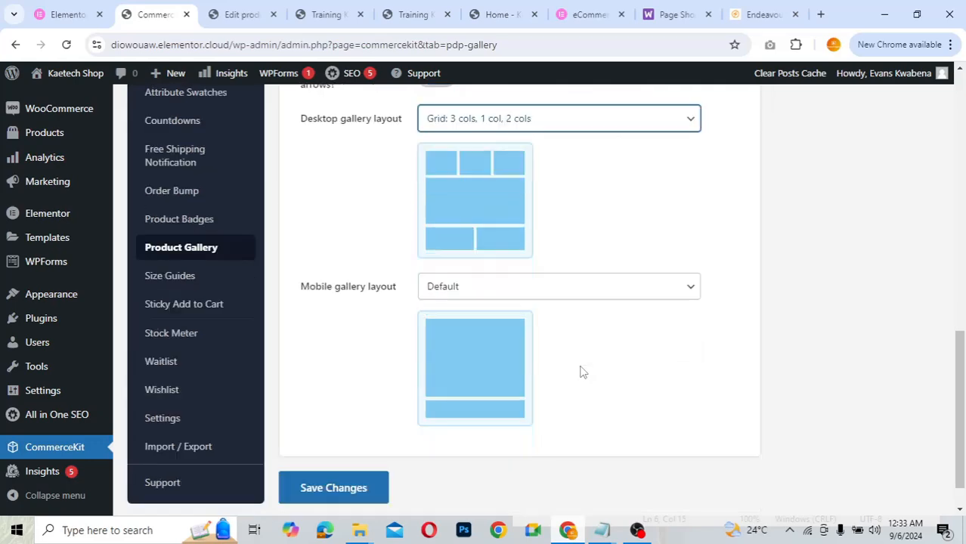
{"action": "left_click", "coordinate": [344, 445]}
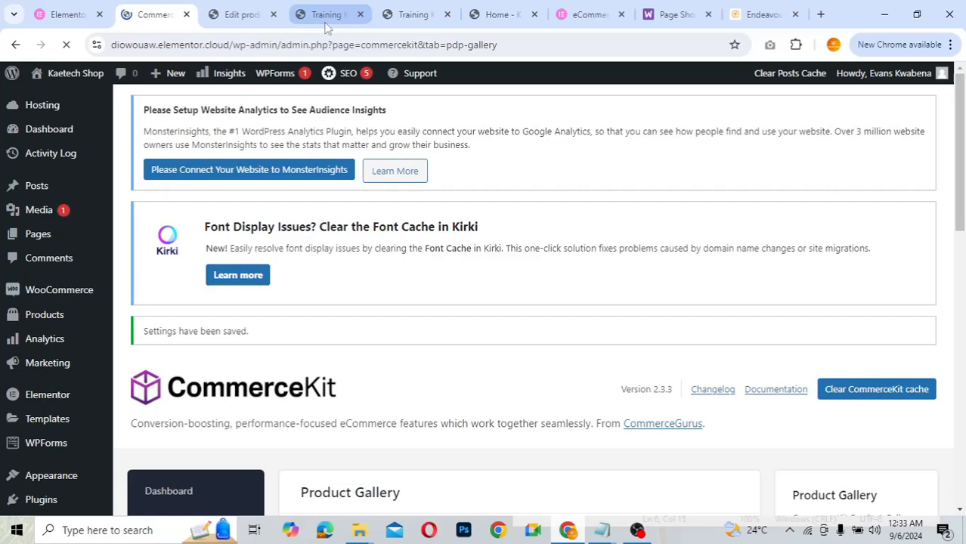
- Reload the Training Kit Top page to show the new gallery and compare it with the Endeavour demo
{"action": "left_click", "coordinate": [326, 23]}
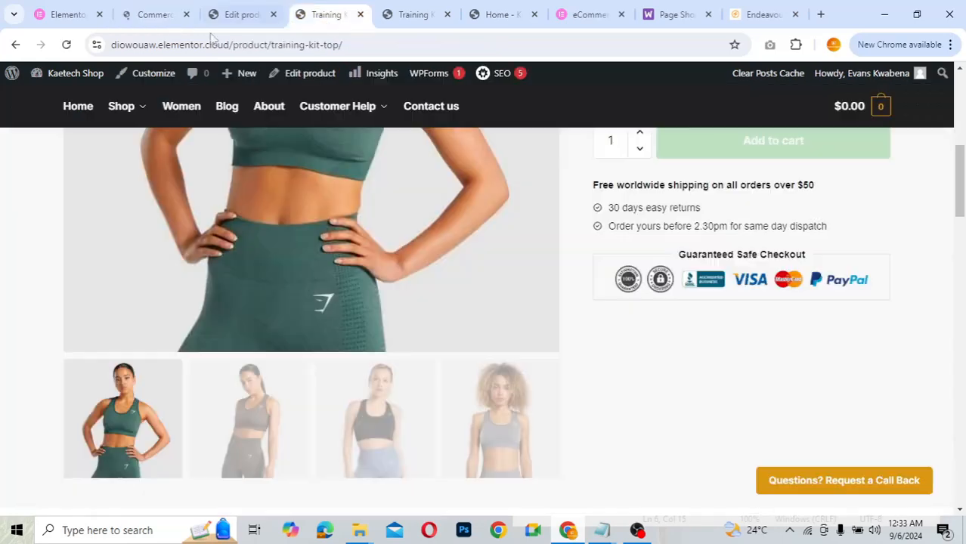
{"action": "key", "text": "F5"}
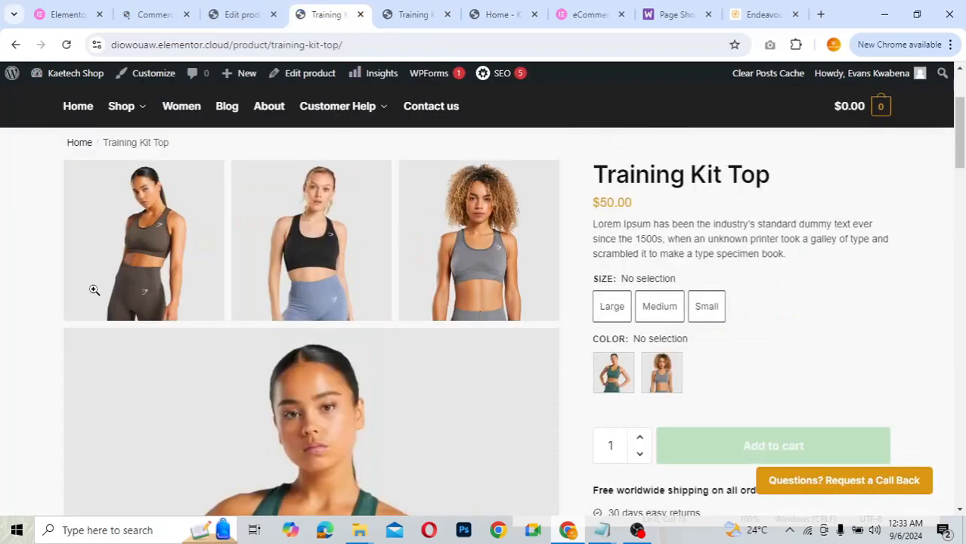
{"action": "left_click", "coordinate": [765, 15]}
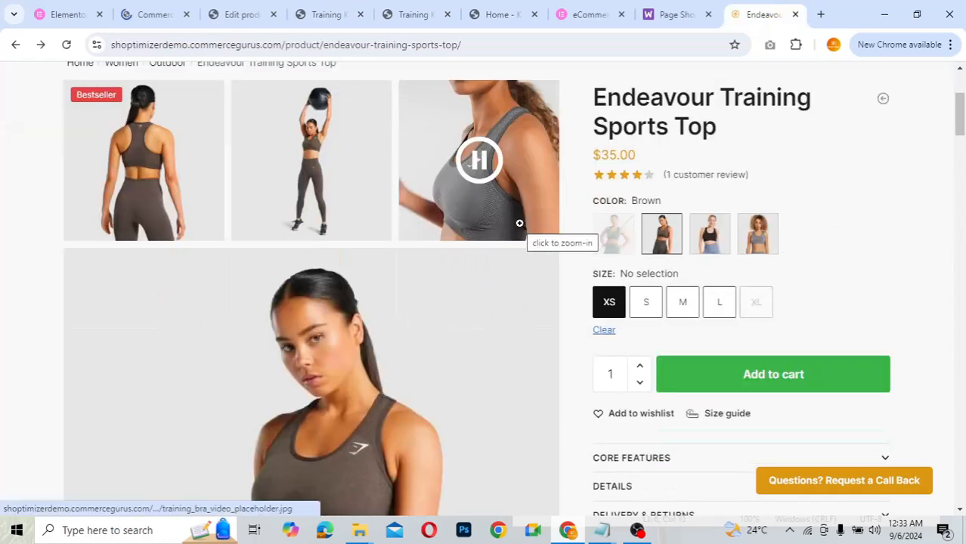
{"action": "scroll", "coordinate": [602, 306], "scroll_direction": "down", "scroll_amount": 4}
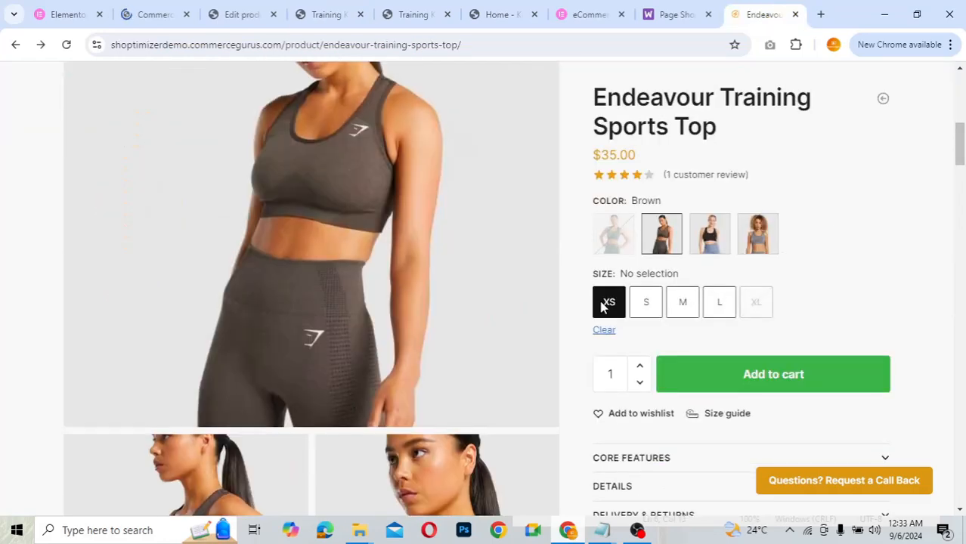
{"action": "scroll", "coordinate": [602, 305], "scroll_direction": "down", "scroll_amount": 3}
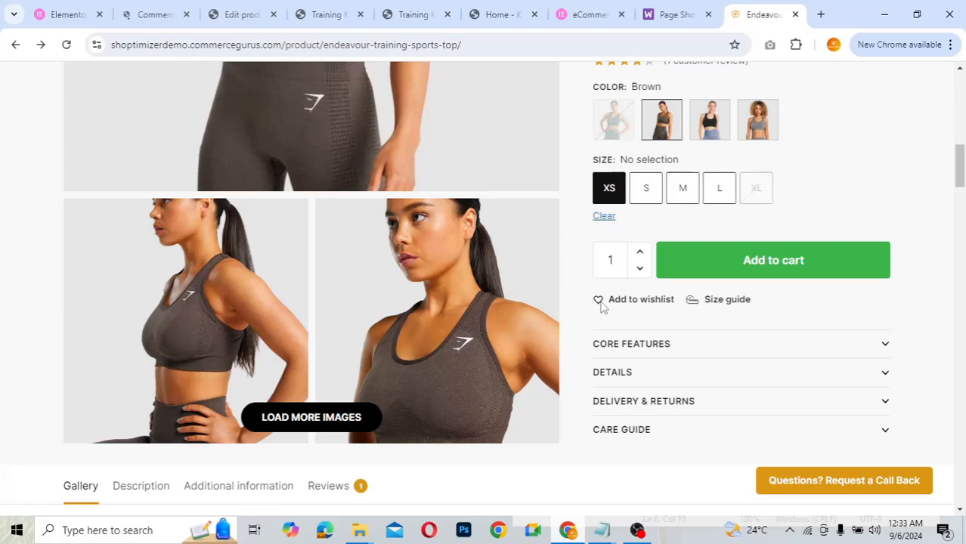
{"action": "scroll", "coordinate": [602, 306], "scroll_direction": "up", "scroll_amount": 3}
{"action": "scroll", "coordinate": [602, 305], "scroll_direction": "up", "scroll_amount": 3}
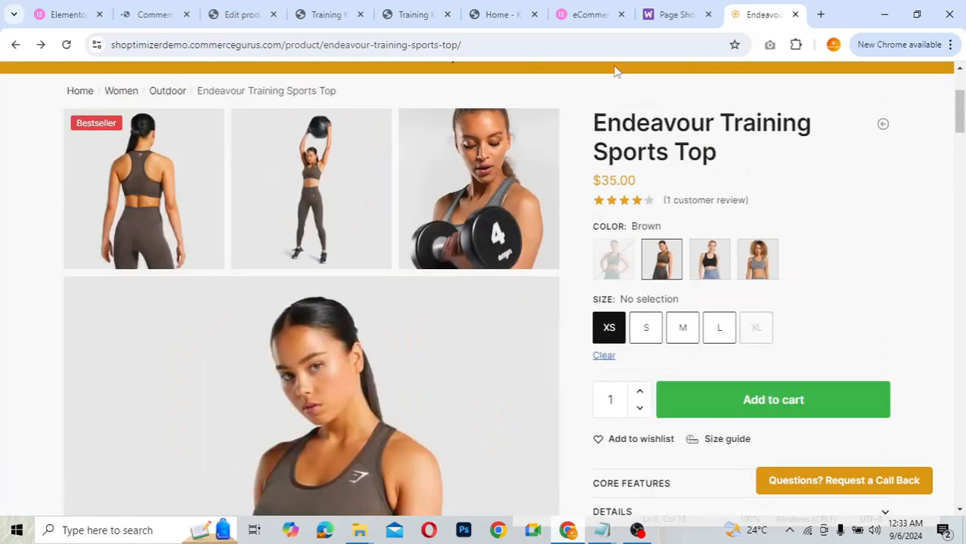
{"action": "left_click", "coordinate": [326, 14]}
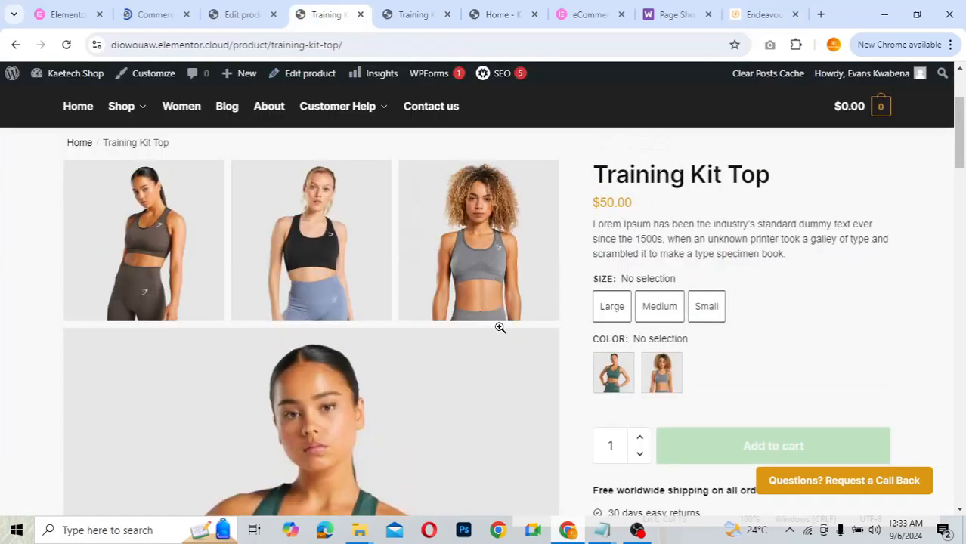
- Select Green, then Grey, then deselect Grey to see how the gallery responds
{"action": "left_click", "coordinate": [613, 390]}
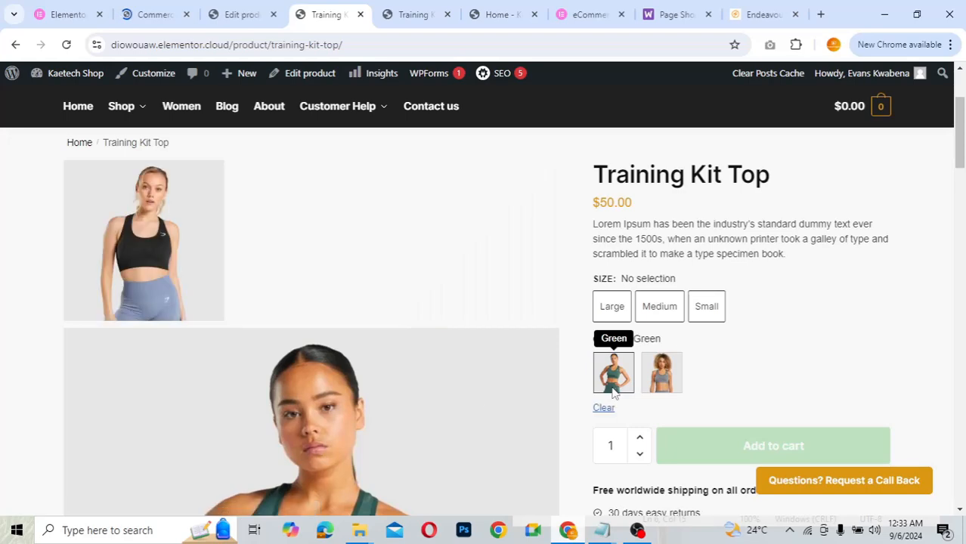
{"action": "scroll", "coordinate": [476, 401], "scroll_direction": "down", "scroll_amount": 3}
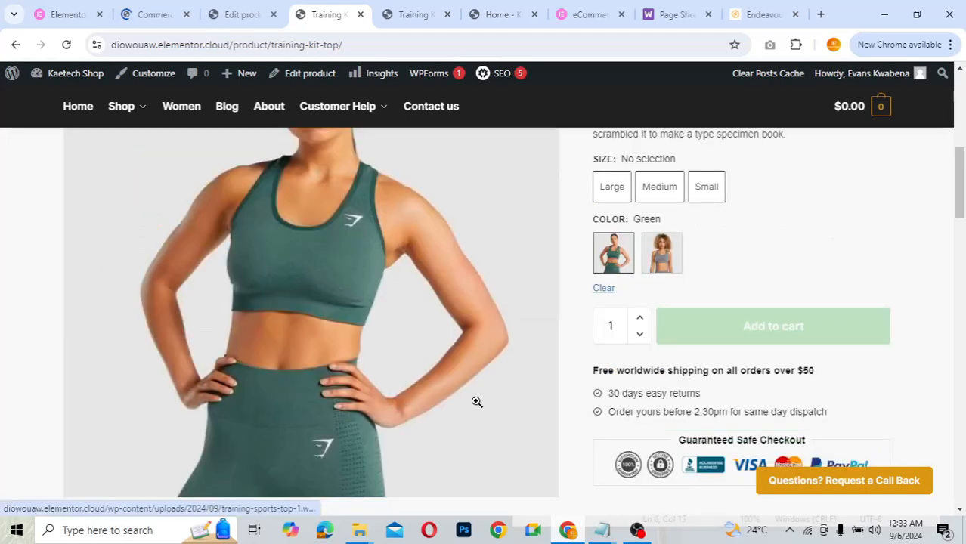
{"action": "scroll", "coordinate": [476, 401], "scroll_direction": "up", "scroll_amount": 1}
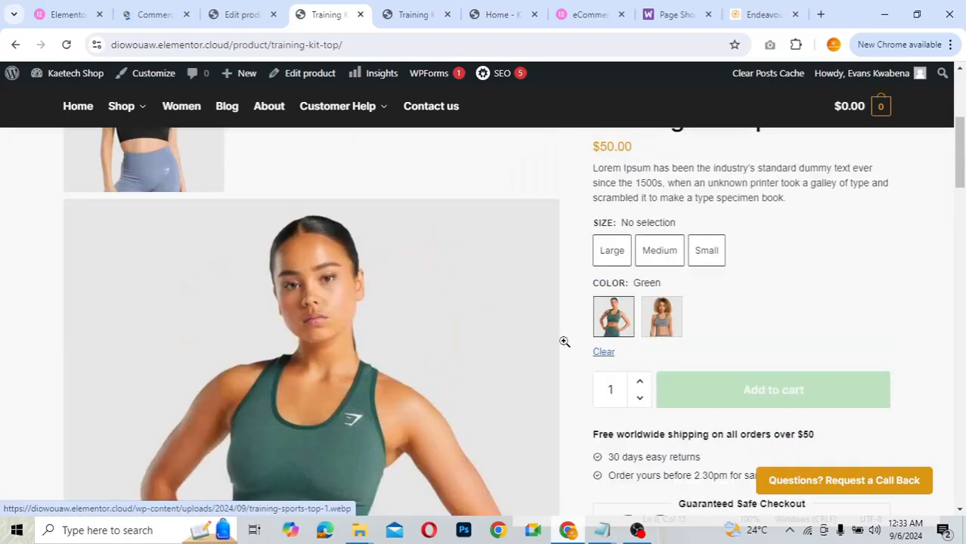
{"action": "left_click", "coordinate": [662, 316]}
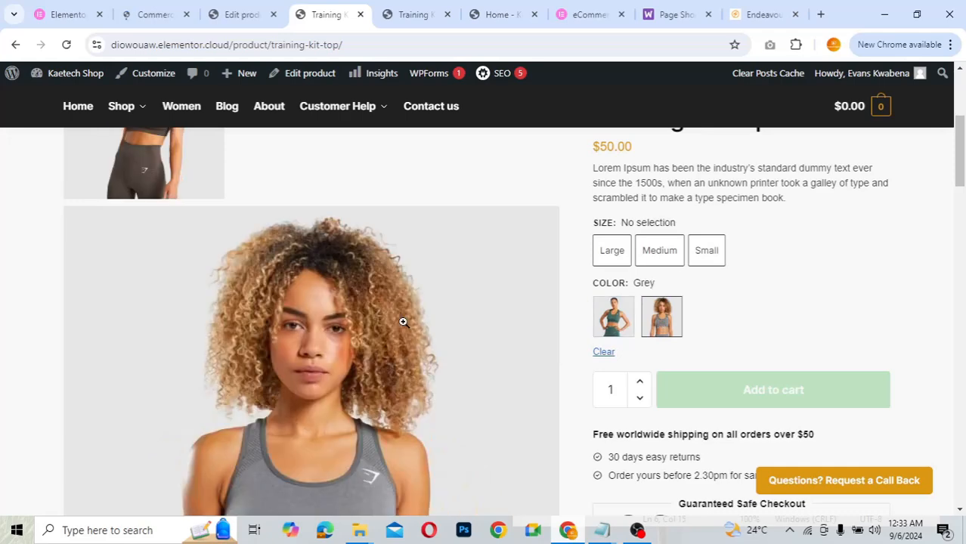
{"action": "scroll", "coordinate": [404, 322], "scroll_direction": "up", "scroll_amount": 1}
{"action": "scroll", "coordinate": [403, 321], "scroll_direction": "up", "scroll_amount": 1}
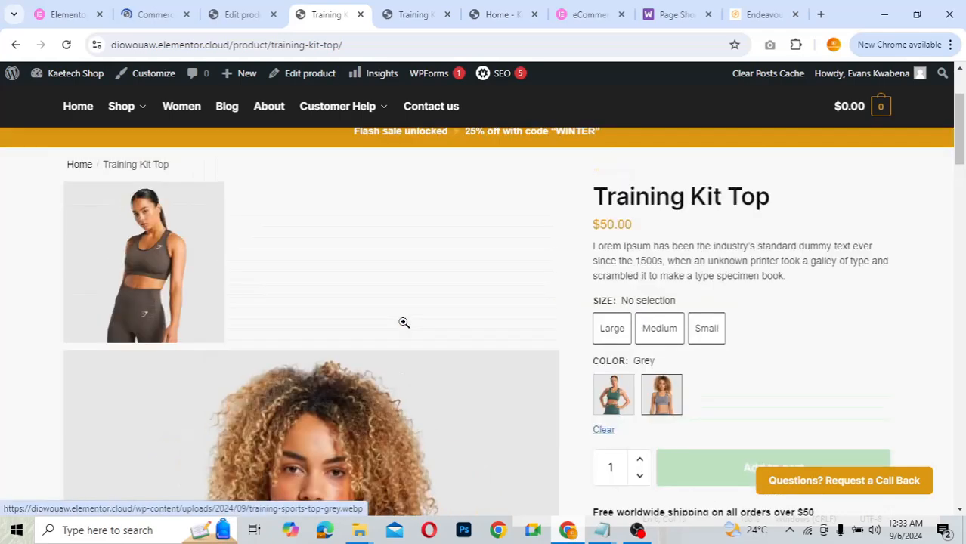
{"action": "scroll", "coordinate": [404, 322], "scroll_direction": "down", "scroll_amount": 2}
{"action": "scroll", "coordinate": [404, 322], "scroll_direction": "up", "scroll_amount": 1}
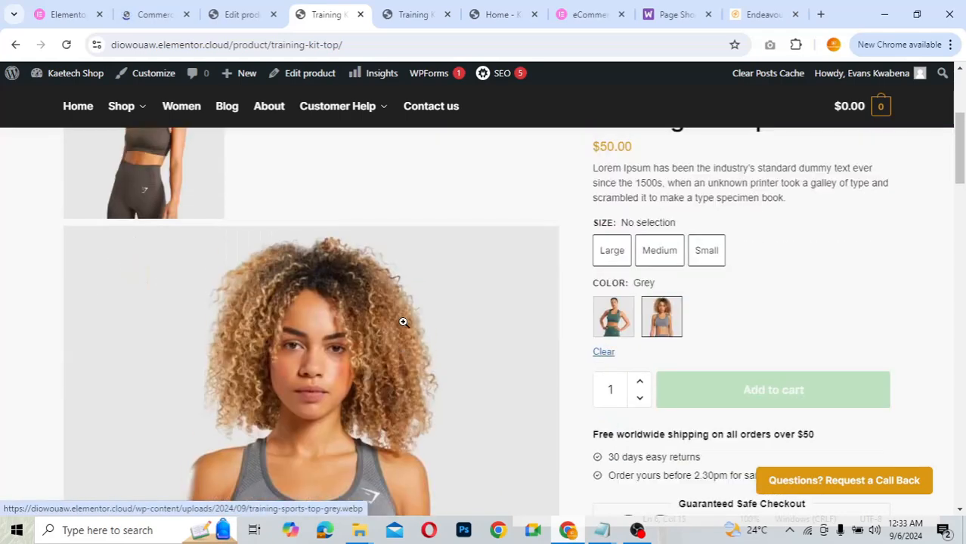
{"action": "scroll", "coordinate": [403, 322], "scroll_direction": "up", "scroll_amount": 1}
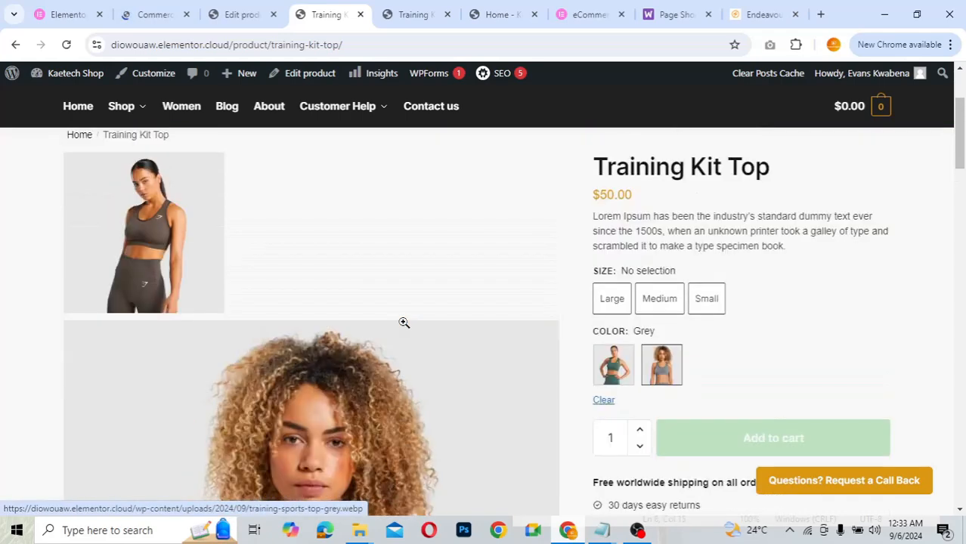
{"action": "left_click", "coordinate": [662, 358]}
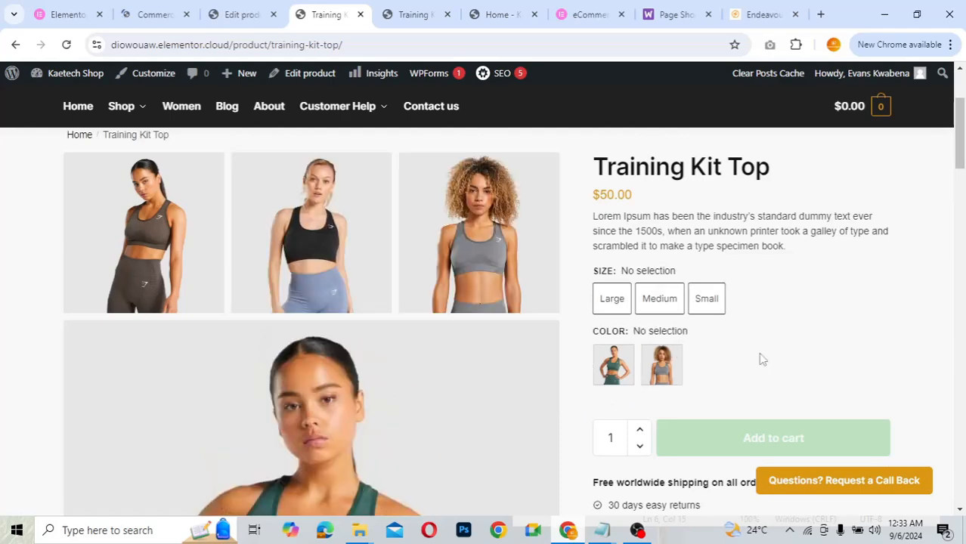
{"action": "scroll", "coordinate": [761, 359], "scroll_direction": "down", "scroll_amount": 1}
{"action": "scroll", "coordinate": [761, 359], "scroll_direction": "down", "scroll_amount": 3}
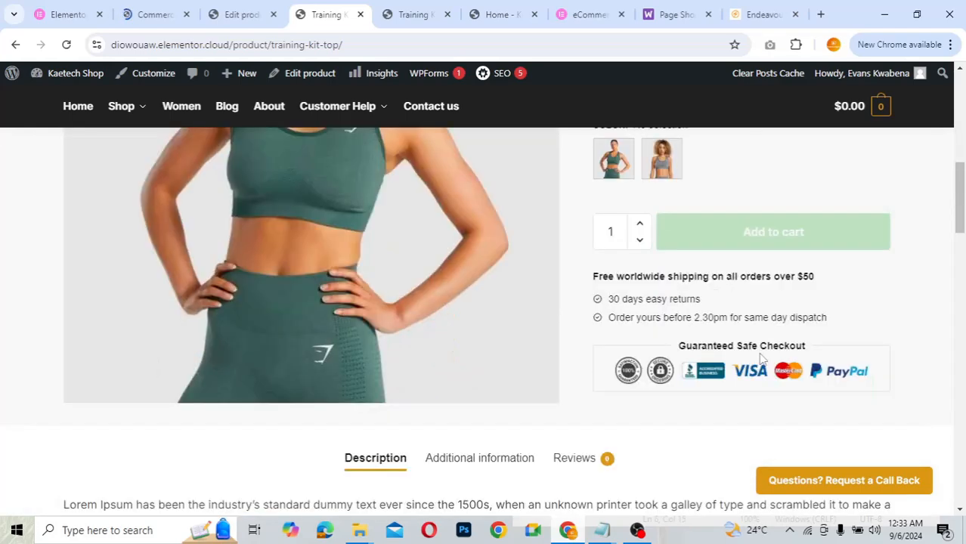
{"action": "scroll", "coordinate": [762, 359], "scroll_direction": "up", "scroll_amount": 4}
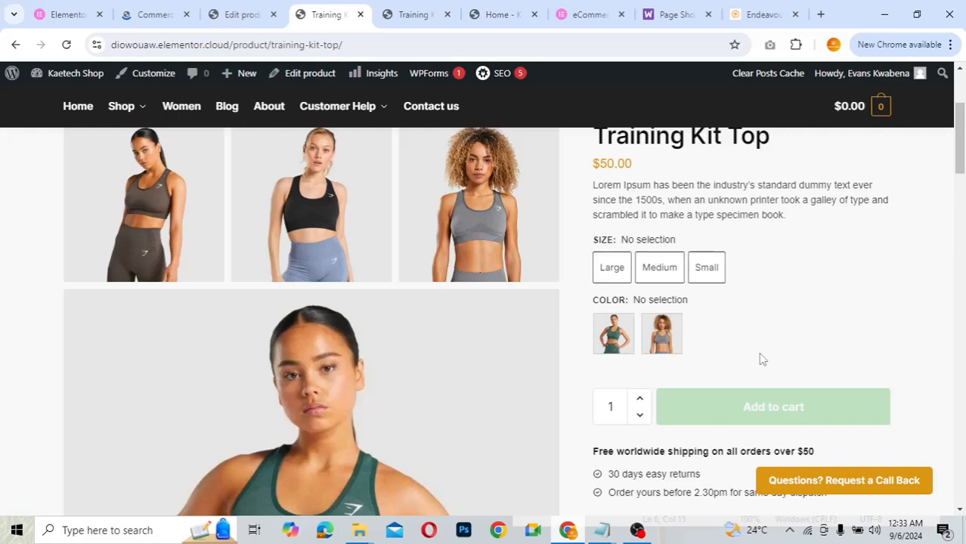
{"action": "scroll", "coordinate": [762, 359], "scroll_direction": "down", "scroll_amount": 1}
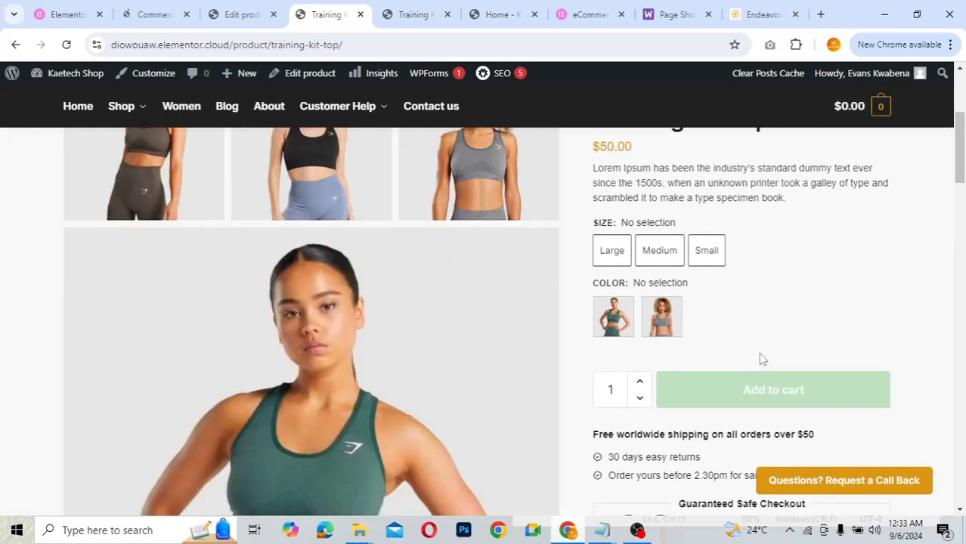
{"action": "scroll", "coordinate": [762, 359], "scroll_direction": "up", "scroll_amount": 1}
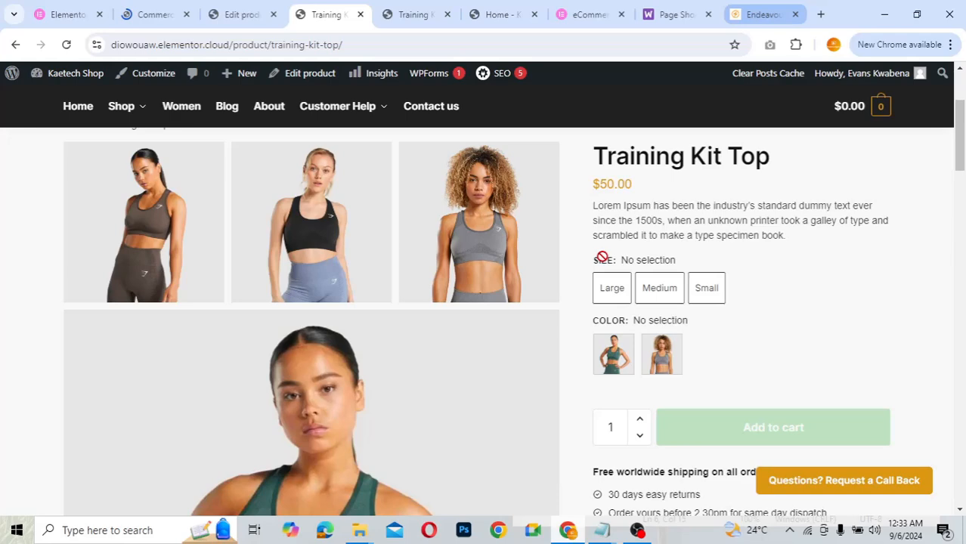
- Scroll through the Endeavour Training Sports Top demo page for comparison
{"action": "key", "text": "ctrl+9"}
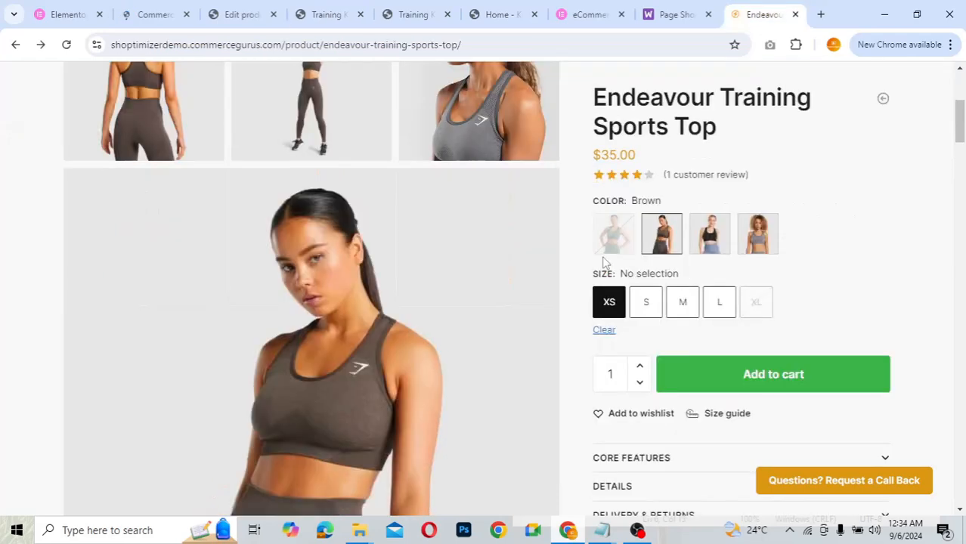
{"action": "scroll", "coordinate": [604, 260], "scroll_direction": "up", "scroll_amount": 3}
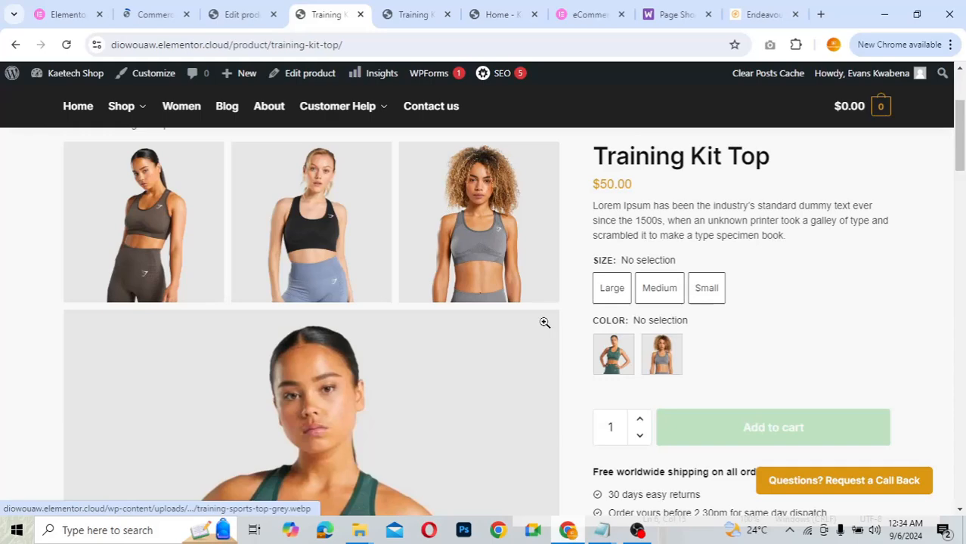
{"action": "scroll", "coordinate": [781, 367], "scroll_direction": "down", "scroll_amount": 2}
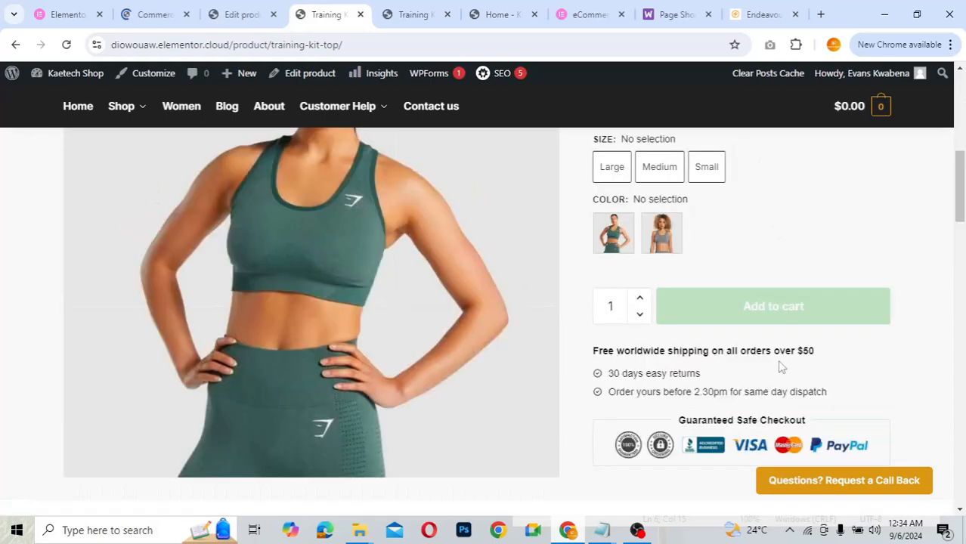
{"action": "scroll", "coordinate": [781, 367], "scroll_direction": "down", "scroll_amount": 2}
{"action": "scroll", "coordinate": [431, 174], "scroll_direction": "up", "scroll_amount": 1}
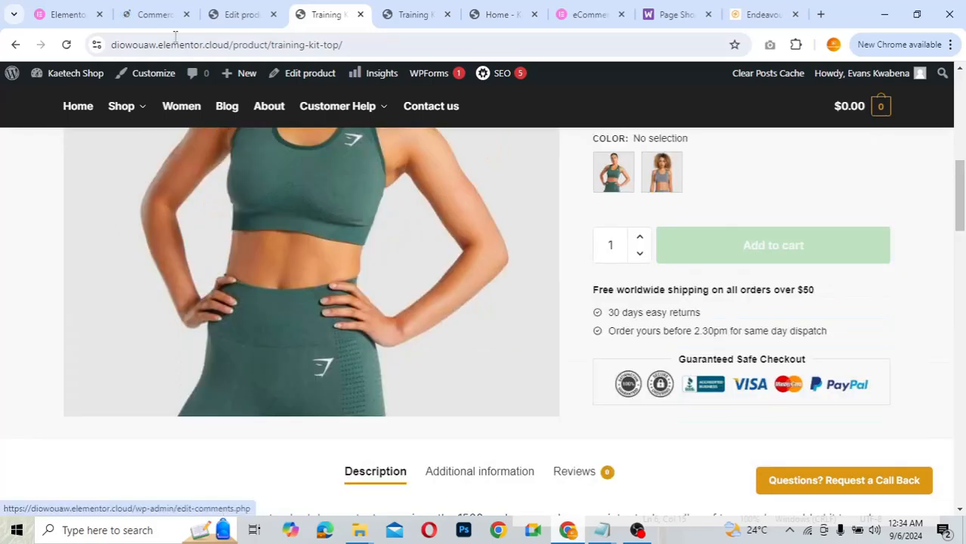
- Scroll through CommerceKit's Product Gallery settings to review the saved Grid: 3 cols, 1 col, 2 cols layout
{"action": "left_click", "coordinate": [154, 14]}
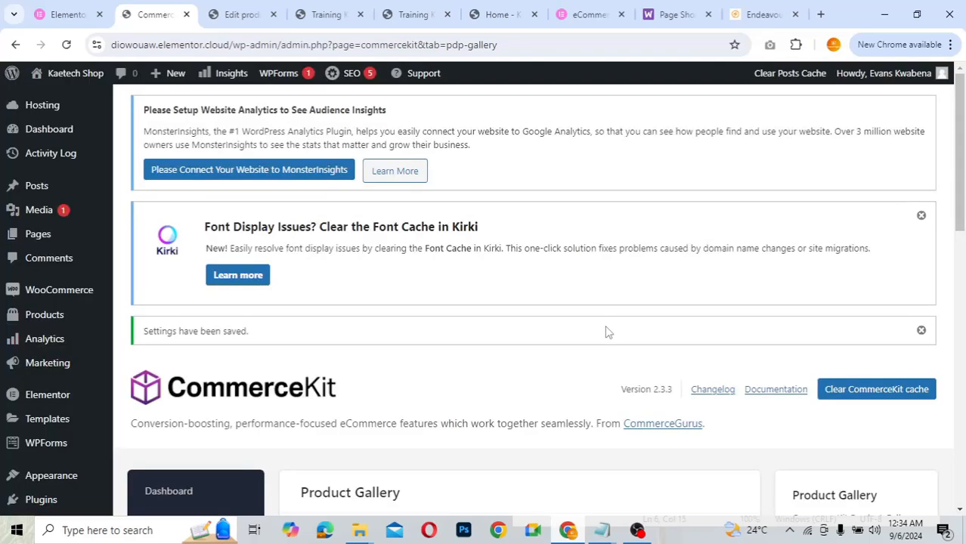
{"action": "scroll", "coordinate": [609, 332], "scroll_direction": "down", "scroll_amount": 6}
{"action": "scroll", "coordinate": [608, 332], "scroll_direction": "down", "scroll_amount": 2}
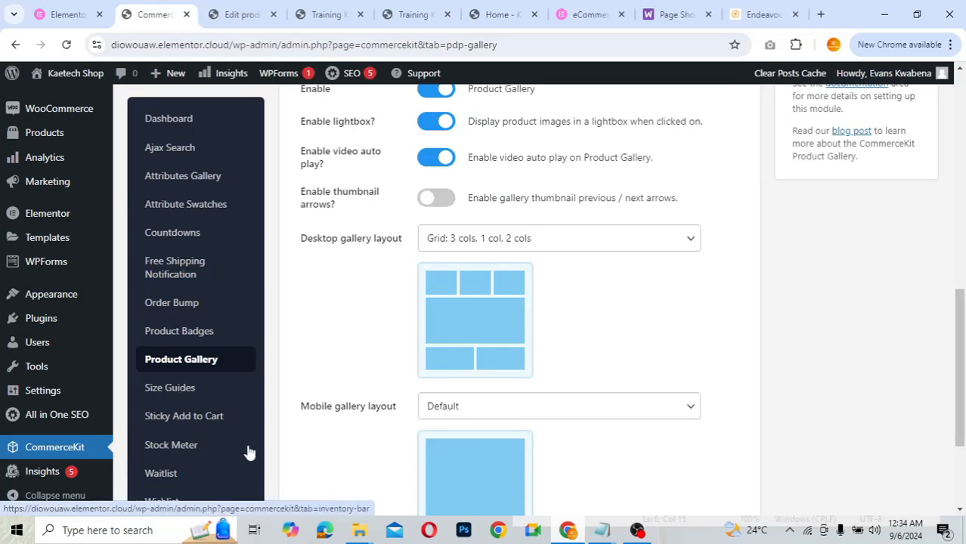
{"action": "scroll", "coordinate": [248, 450], "scroll_direction": "down", "scroll_amount": 4}
{"action": "scroll", "coordinate": [250, 452], "scroll_direction": "up", "scroll_amount": 4}
{"action": "scroll", "coordinate": [249, 452], "scroll_direction": "up", "scroll_amount": 1}
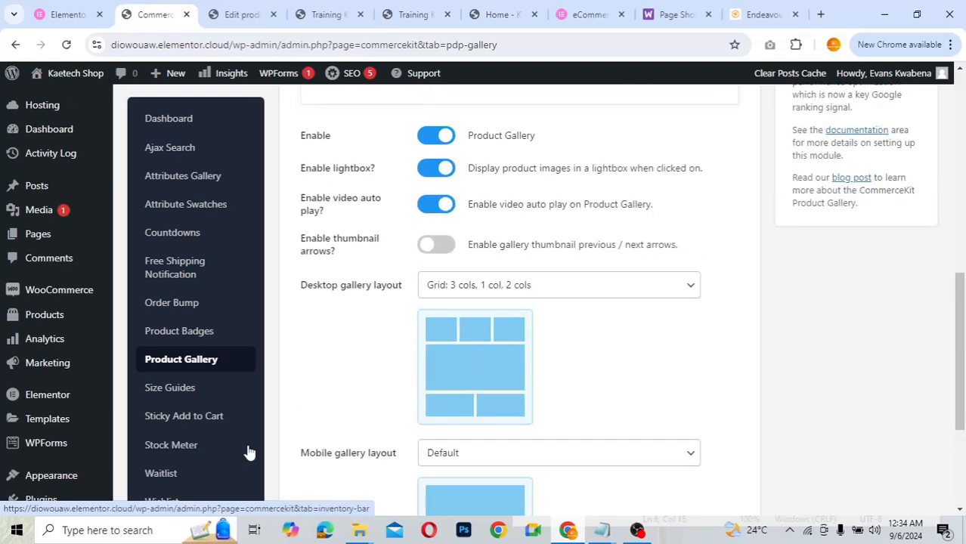
{"action": "scroll", "coordinate": [249, 451], "scroll_direction": "down", "scroll_amount": 3}
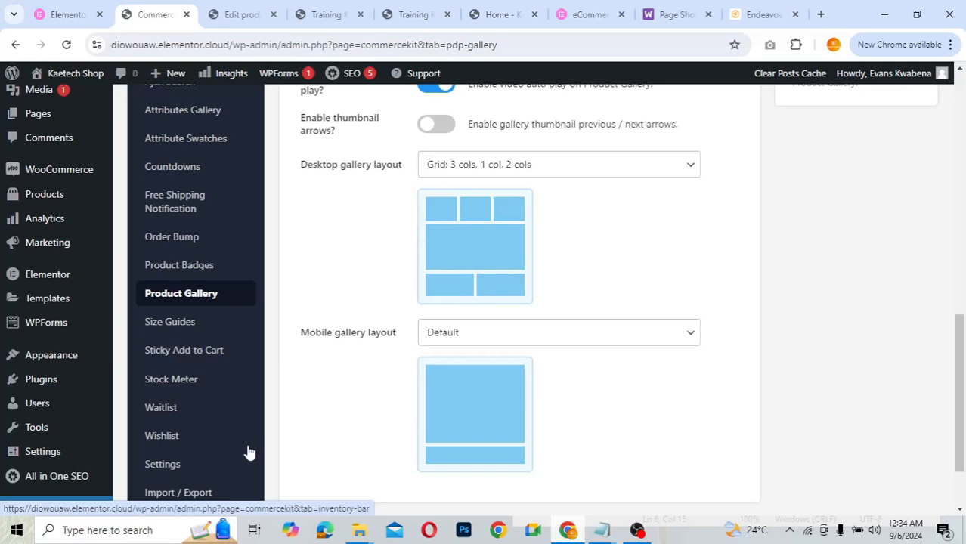
{"action": "scroll", "coordinate": [340, 402], "scroll_direction": "up", "scroll_amount": 6}
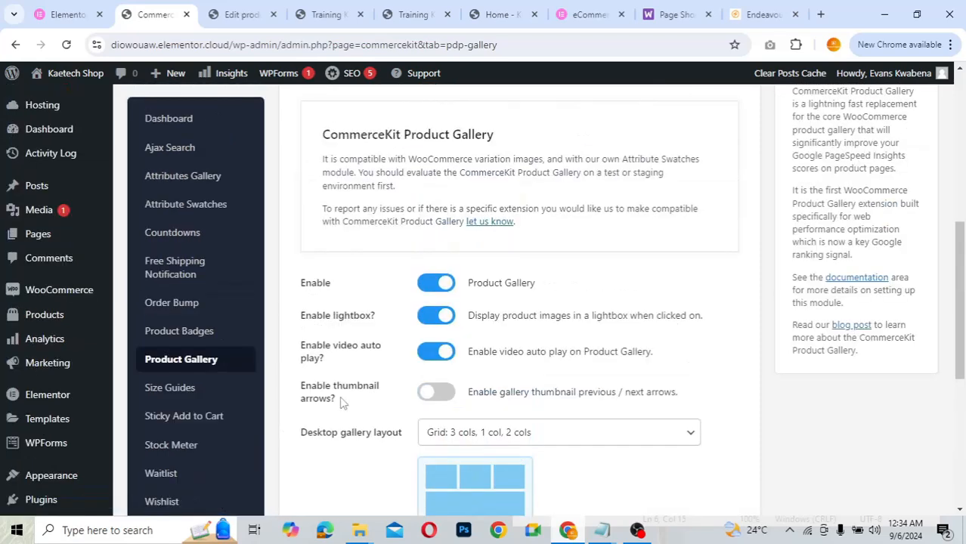
{"action": "scroll", "coordinate": [340, 403], "scroll_direction": "up", "scroll_amount": 5}
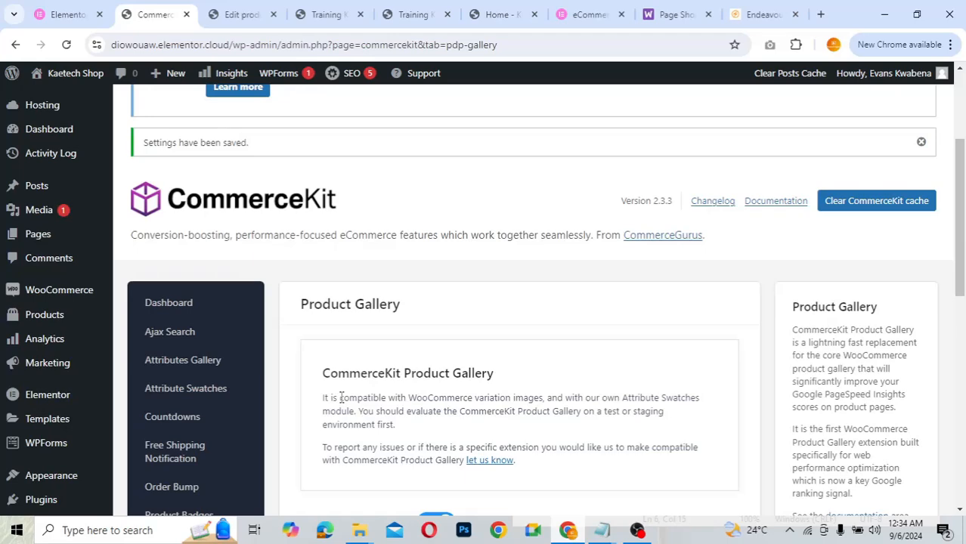
{"action": "scroll", "coordinate": [340, 398], "scroll_direction": "up", "scroll_amount": 4}
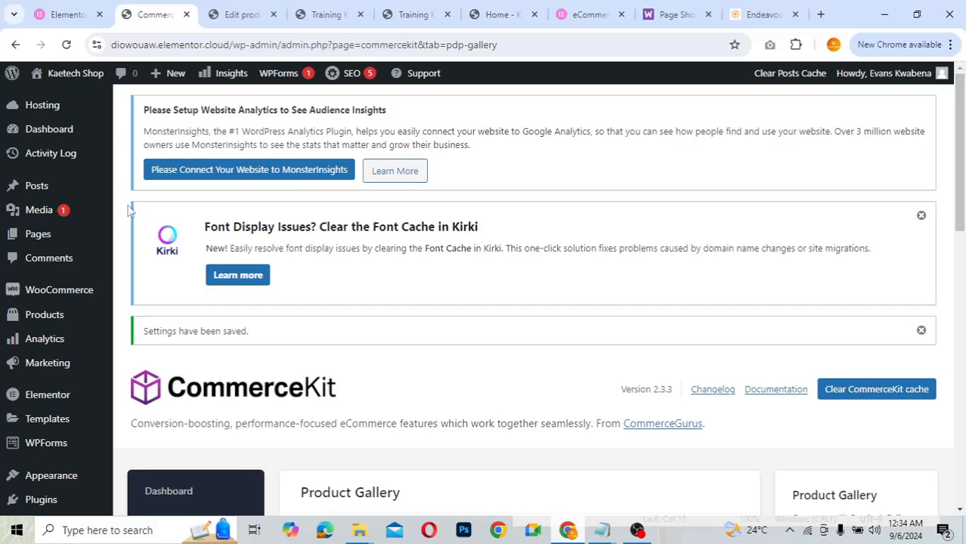
- Open the All Pages list and scroll down to the Home page
{"action": "mouse_move", "coordinate": [35, 241]}
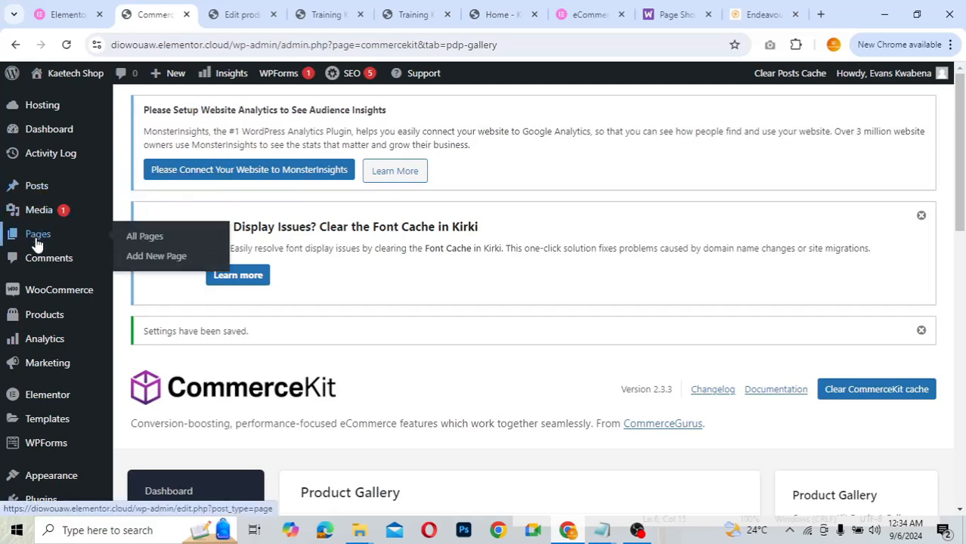
{"action": "left_click", "coordinate": [151, 241]}
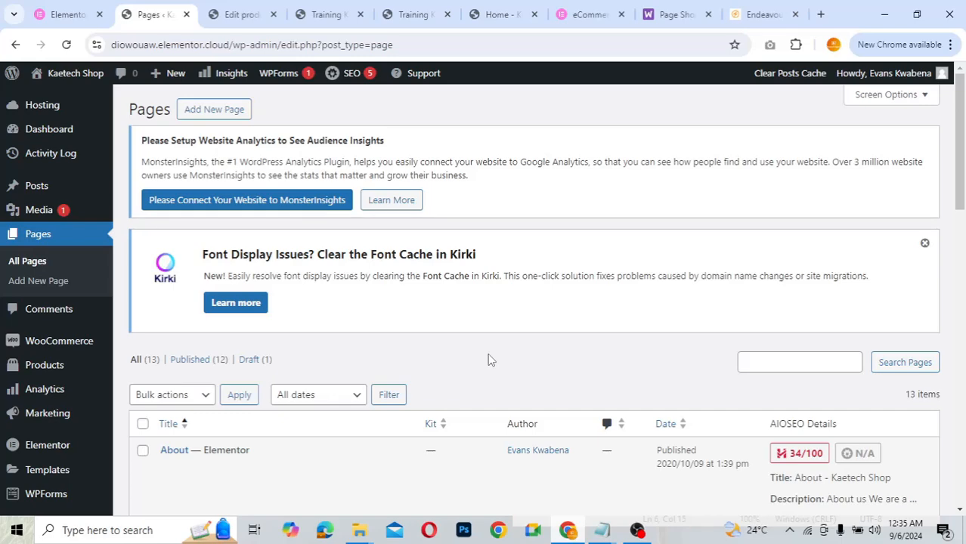
{"action": "scroll", "coordinate": [488, 359], "scroll_direction": "down", "scroll_amount": 3}
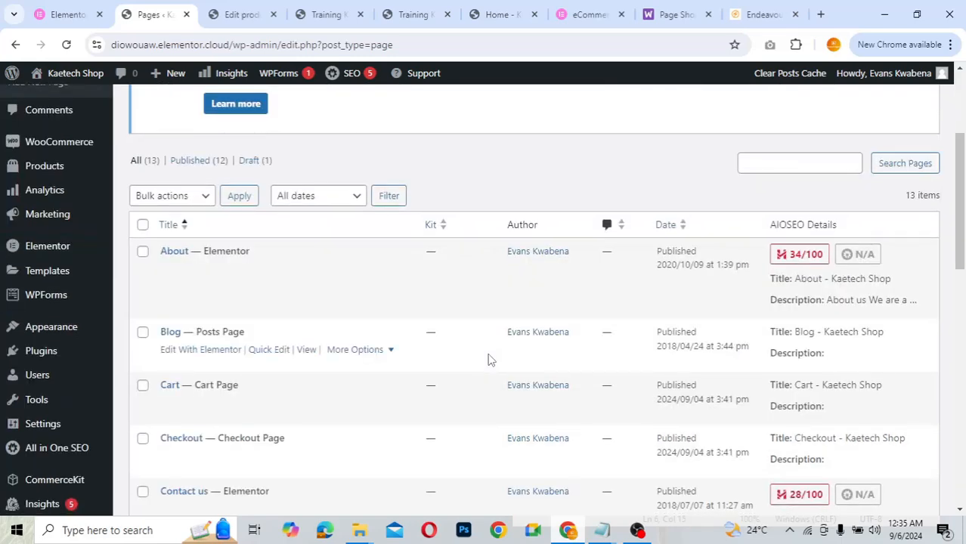
{"action": "scroll", "coordinate": [489, 359], "scroll_direction": "up", "scroll_amount": 3}
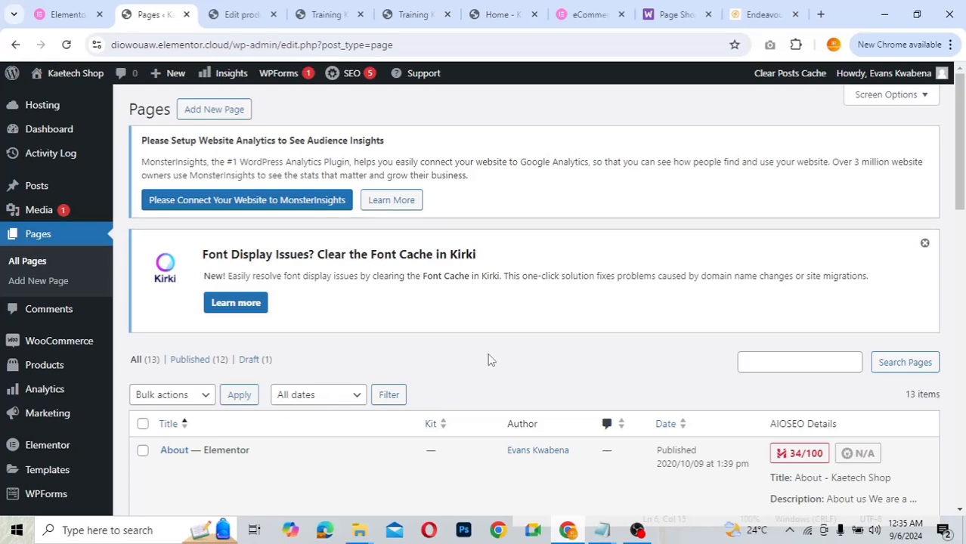
{"action": "scroll", "coordinate": [488, 359], "scroll_direction": "down", "scroll_amount": 3}
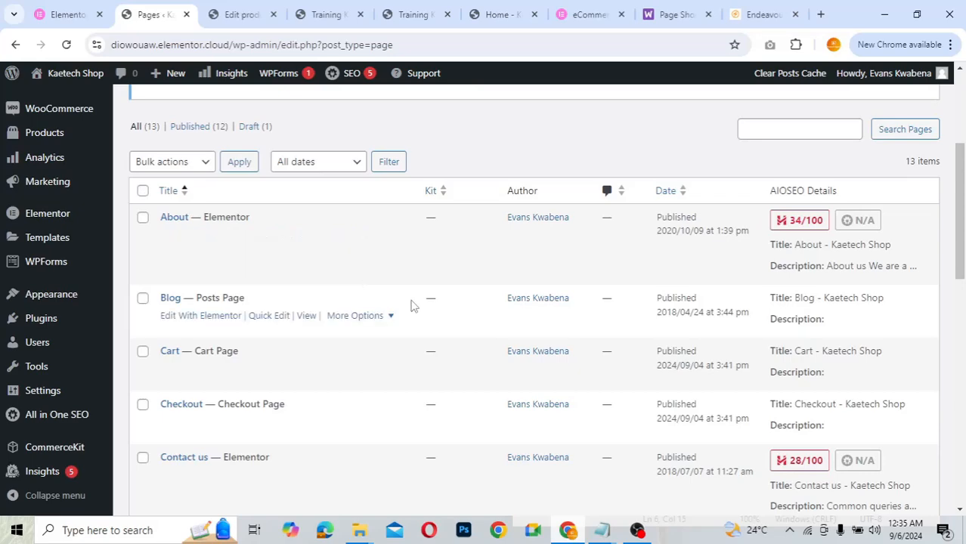
{"action": "scroll", "coordinate": [411, 305], "scroll_direction": "down", "scroll_amount": 2}
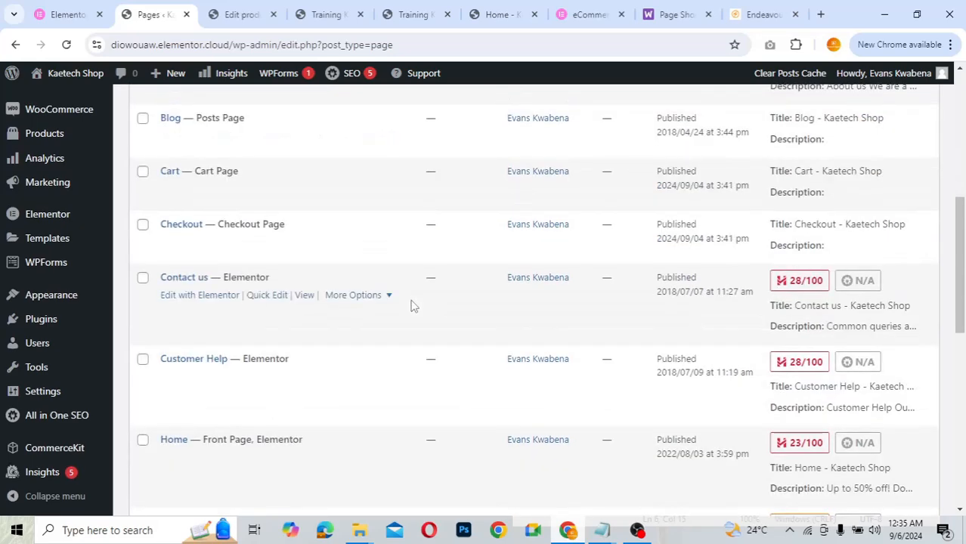
{"action": "scroll", "coordinate": [411, 305], "scroll_direction": "down", "scroll_amount": 2}
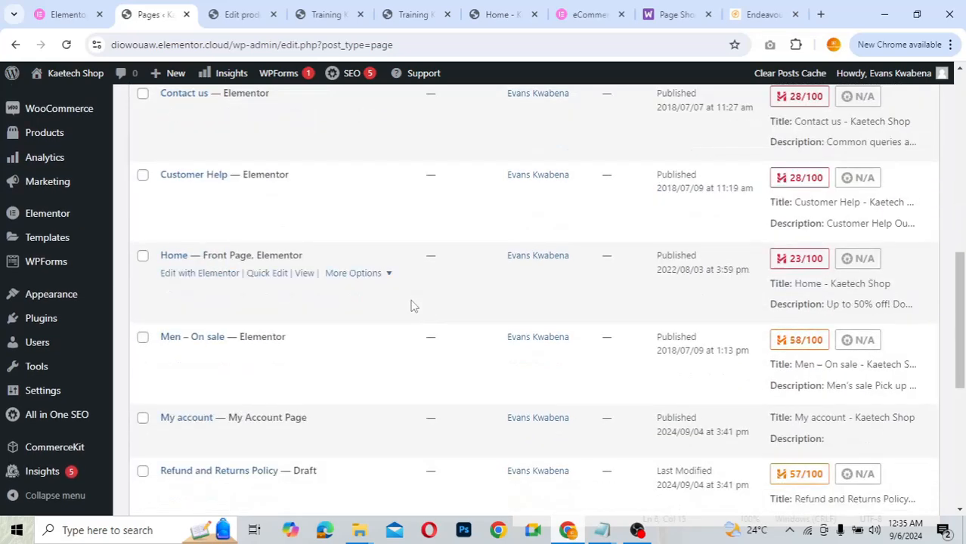
- Open the Home page's Edit with Elementor link in a new tab and switch to it
{"action": "right_click", "coordinate": [202, 277]}
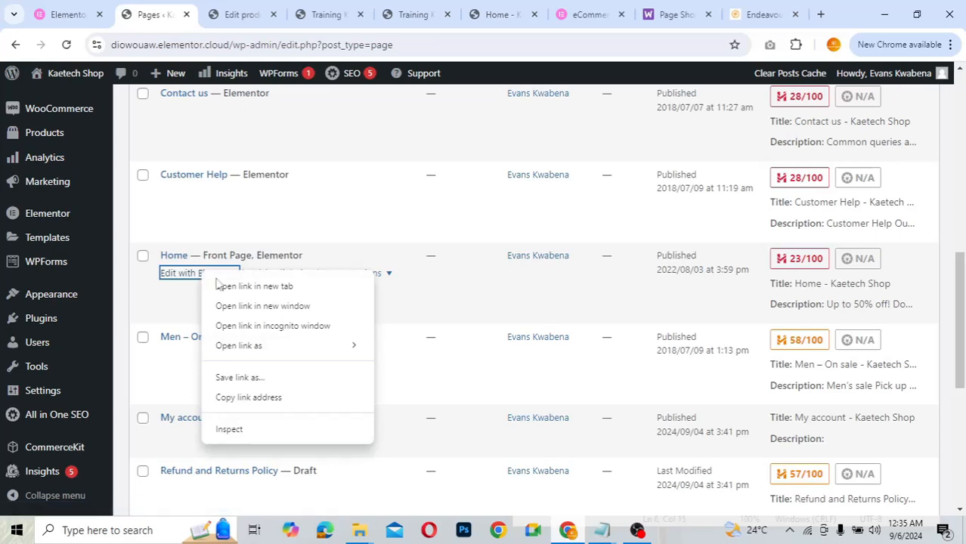
{"action": "left_click", "coordinate": [227, 287]}
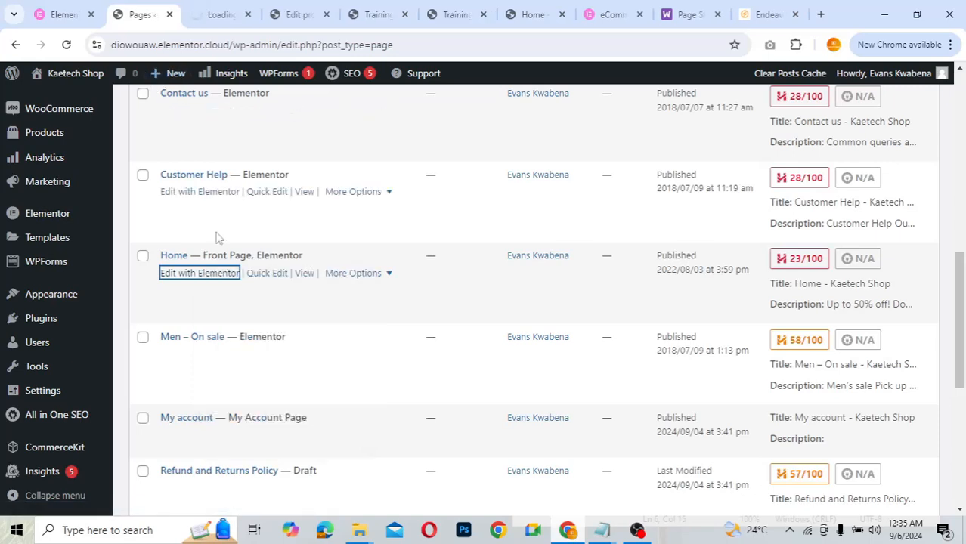
{"action": "left_click", "coordinate": [214, 17]}
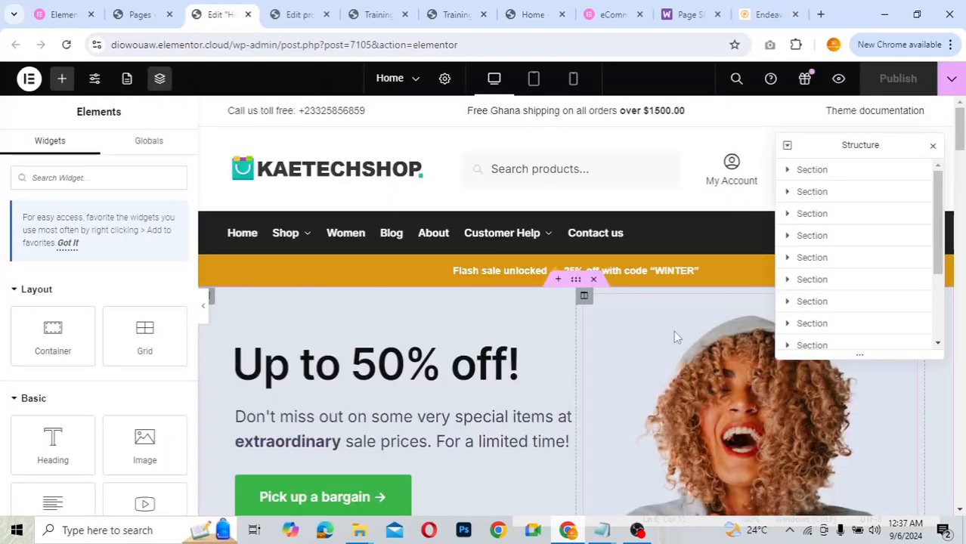
- Scroll the Elementor canvas to check the Home page's 'Up to 50% off!' hero section
{"action": "scroll", "coordinate": [675, 337], "scroll_direction": "down", "scroll_amount": 2}
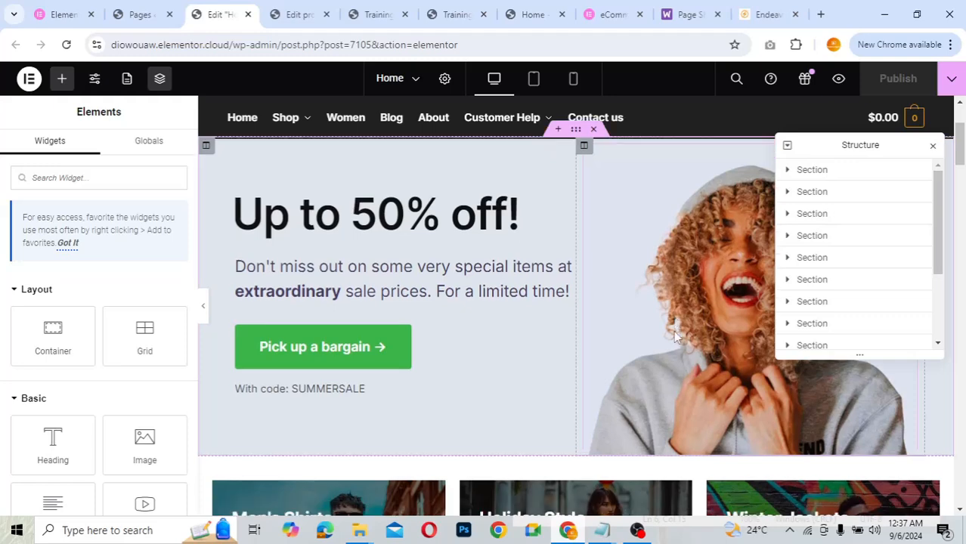
{"action": "scroll", "coordinate": [674, 336], "scroll_direction": "up", "scroll_amount": 2}
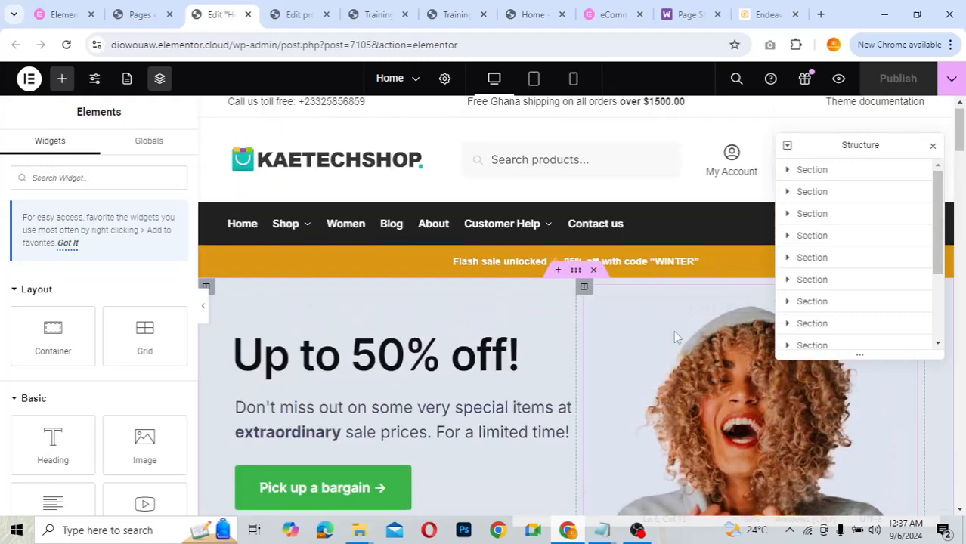
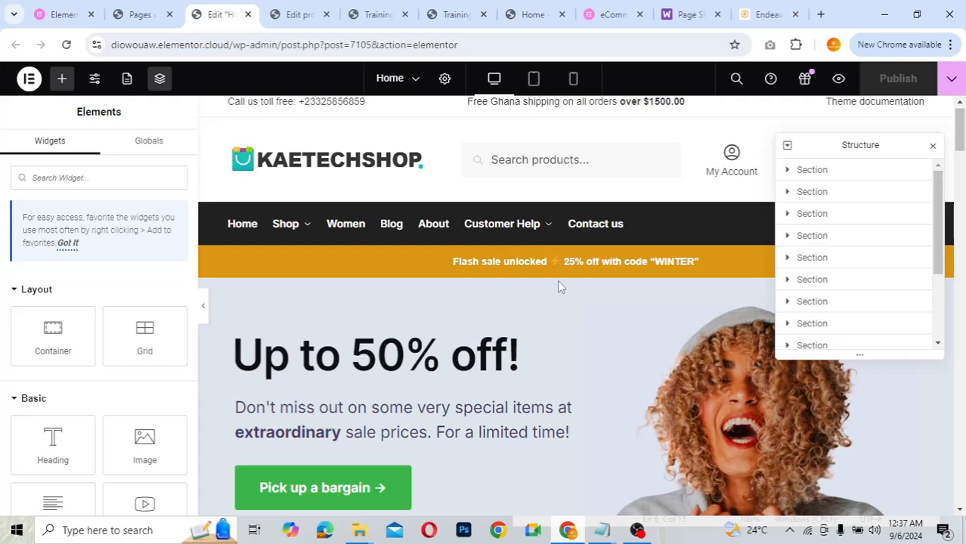
- Add a single-column Flexbox container above the 'Up to 50% off!' hero and show the widget library
{"action": "left_click", "coordinate": [556, 270]}
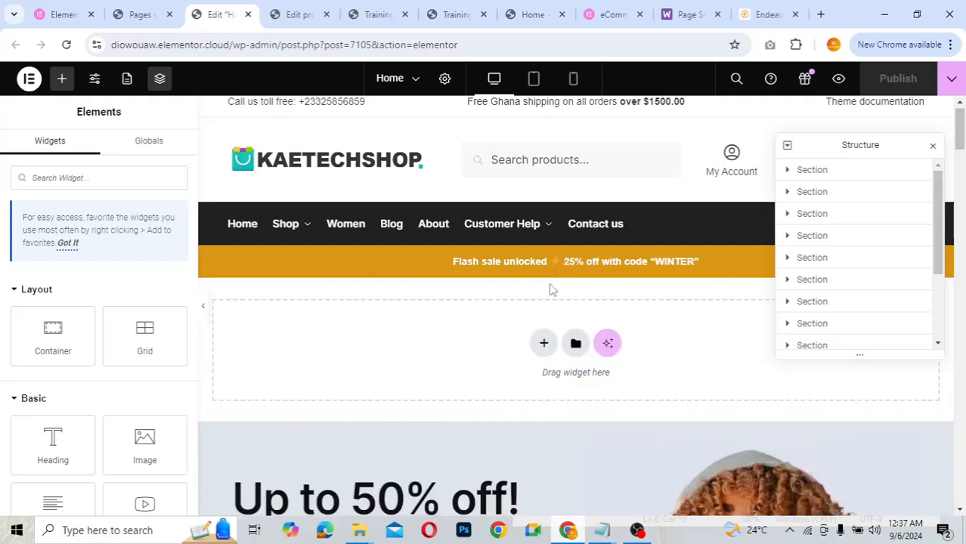
{"action": "left_click", "coordinate": [547, 348]}
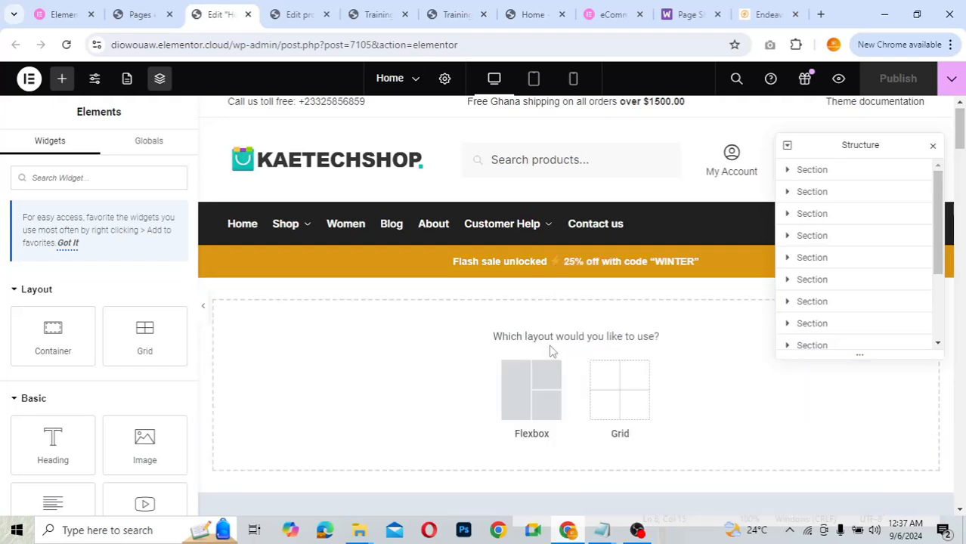
{"action": "left_click", "coordinate": [543, 392]}
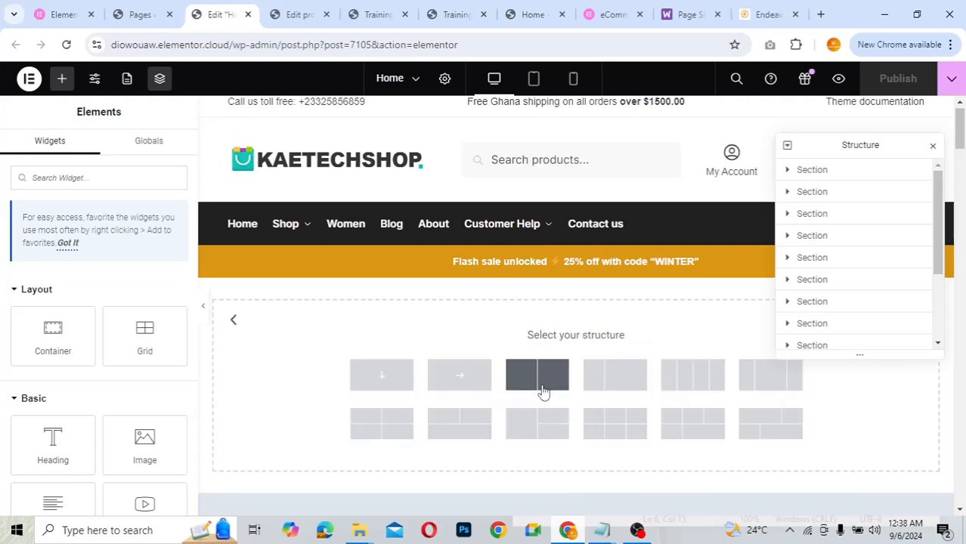
{"action": "left_click", "coordinate": [401, 391]}
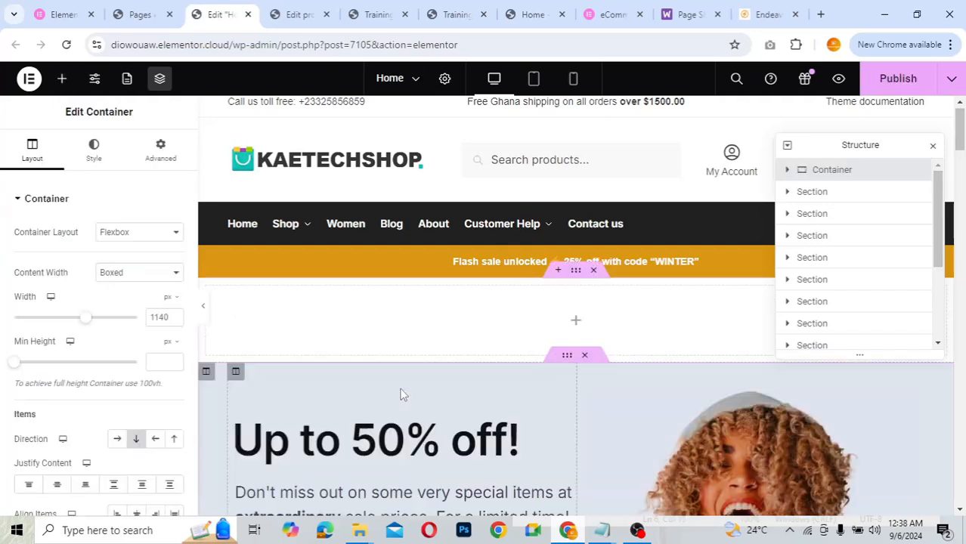
{"action": "left_click", "coordinate": [577, 324]}
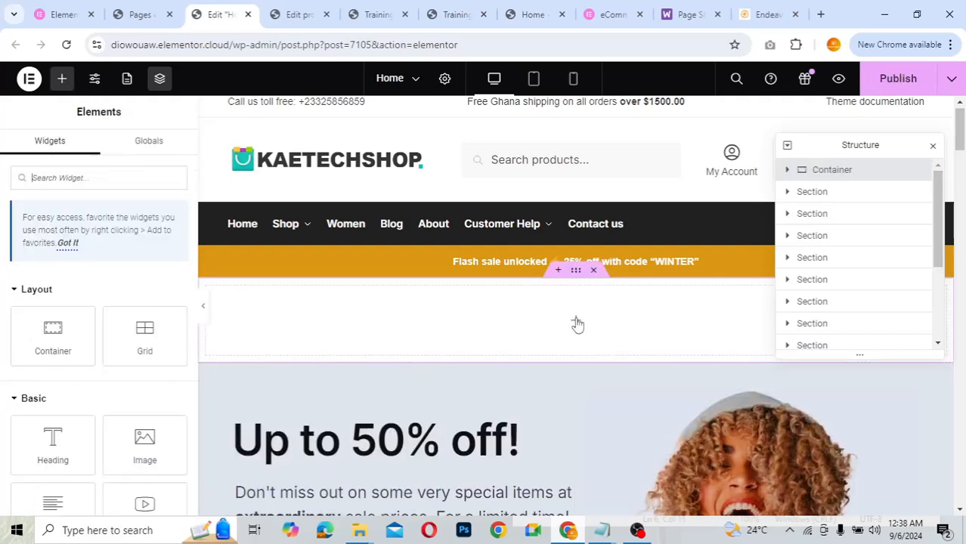
{"action": "left_click", "coordinate": [577, 272]}
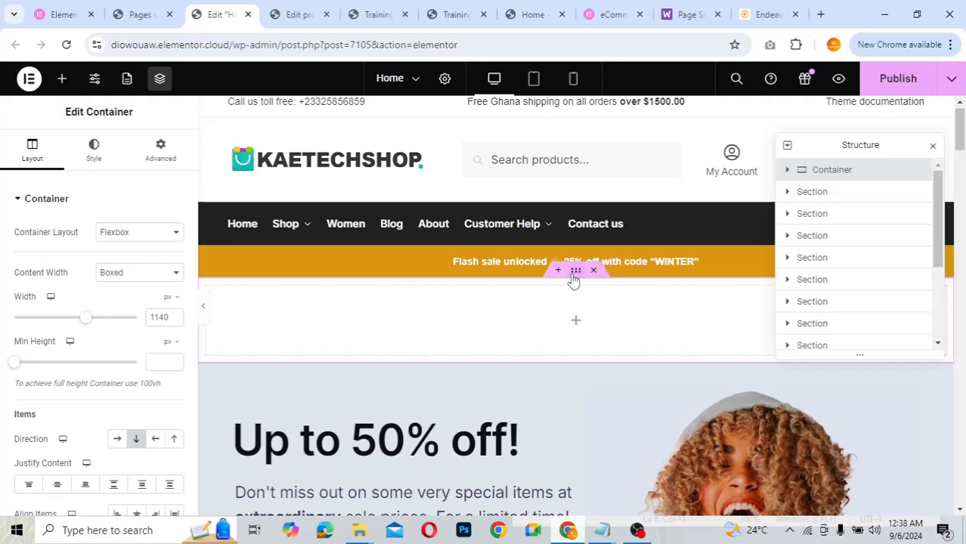
{"action": "left_click", "coordinate": [575, 323]}
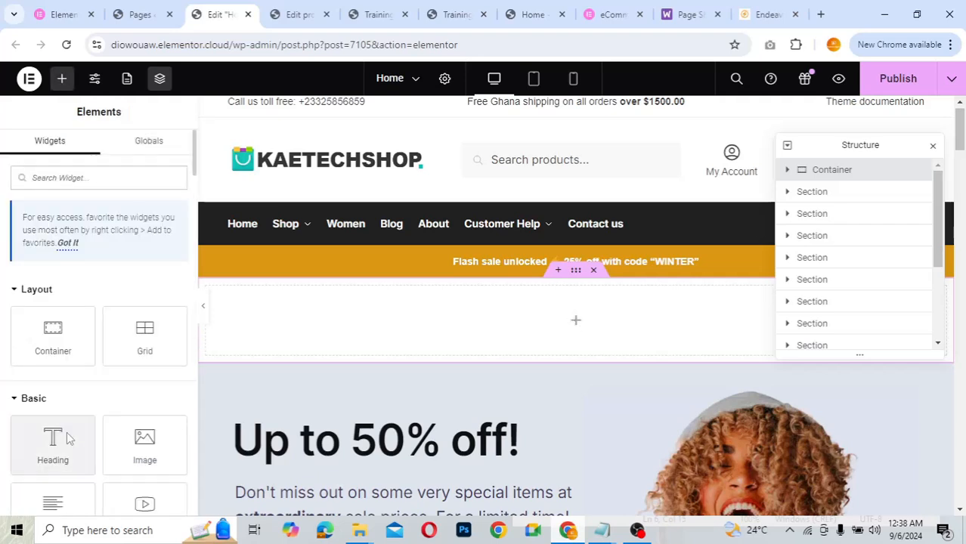
{"action": "scroll", "coordinate": [65, 437], "scroll_direction": "down", "scroll_amount": 3}
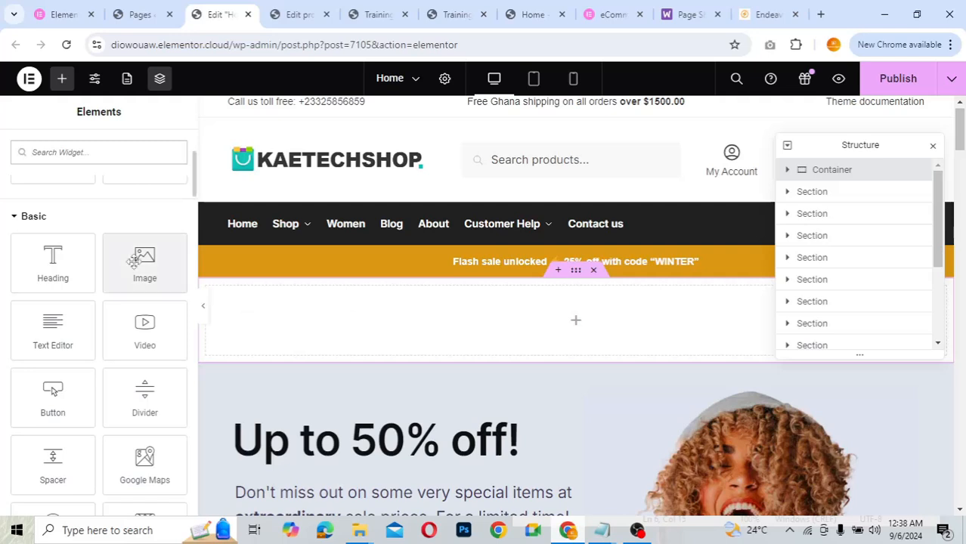
- Place an Image widget in the new container showing the orange-shirt photo
{"action": "left_click_drag", "start_coordinate": [133, 261], "coordinate": [299, 320]}
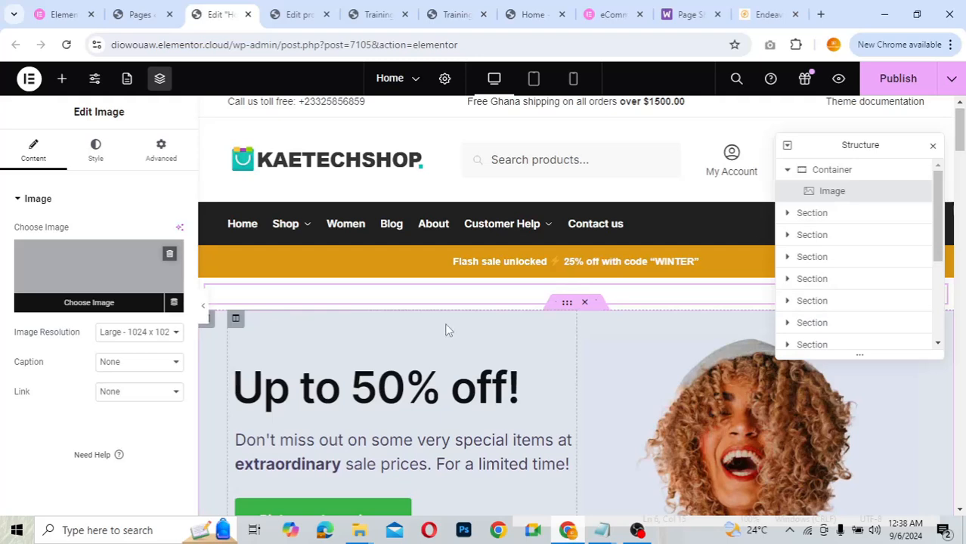
{"action": "scroll", "coordinate": [511, 414], "scroll_direction": "down", "scroll_amount": 3}
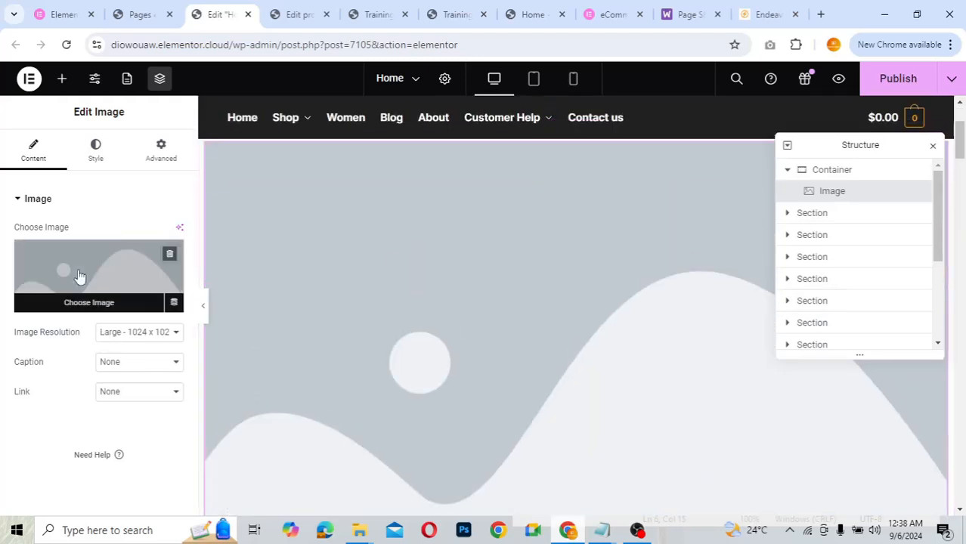
{"action": "left_click", "coordinate": [80, 277]}
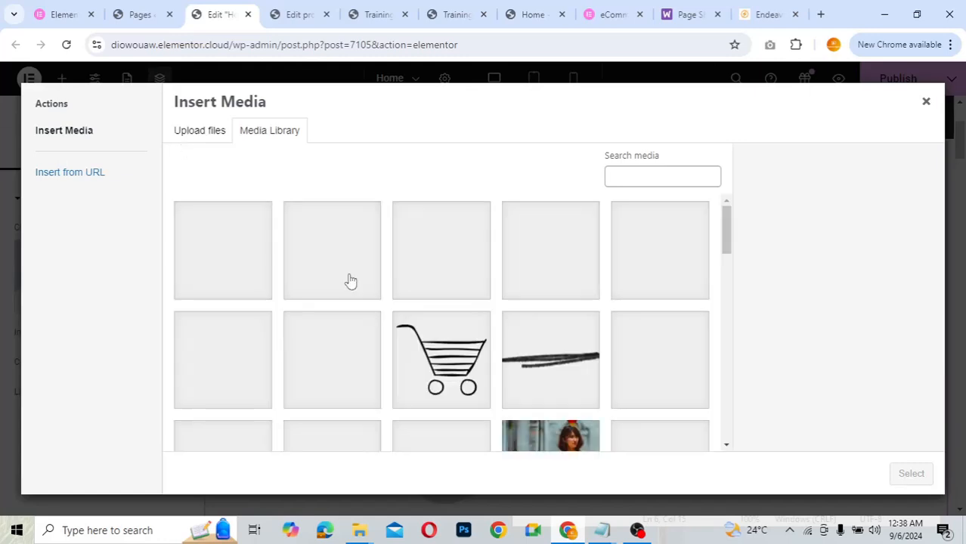
{"action": "left_click", "coordinate": [676, 368]}
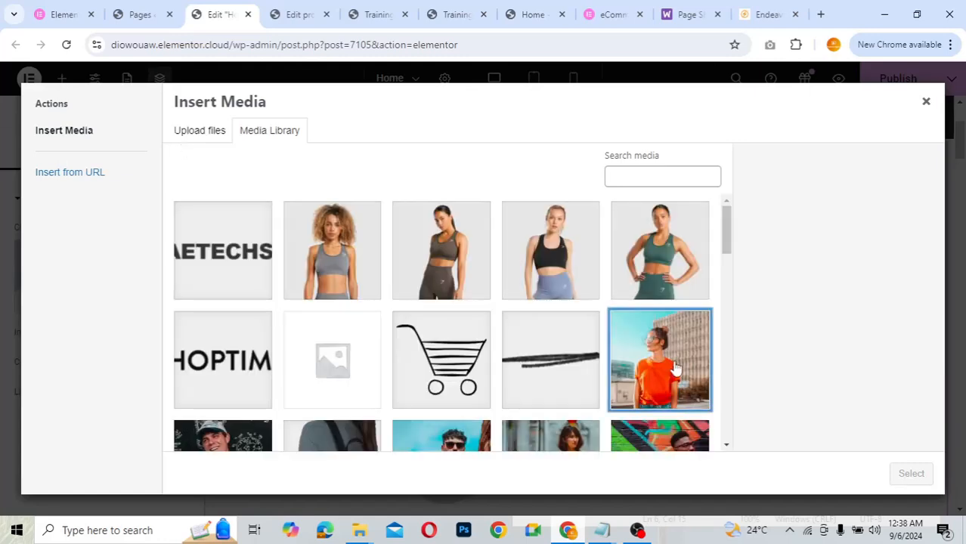
{"action": "left_click", "coordinate": [922, 479]}
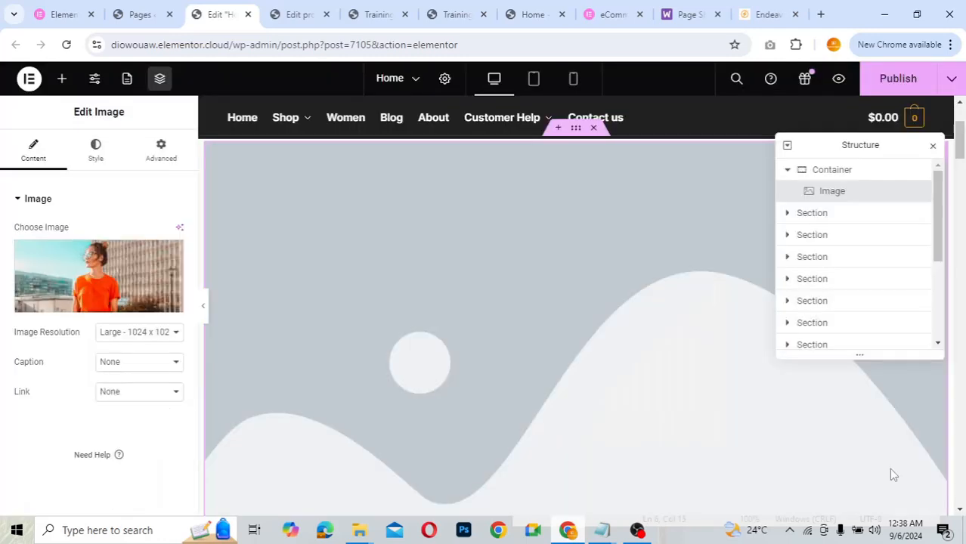
- Delete the trial image container
{"action": "scroll", "coordinate": [611, 370], "scroll_direction": "up", "scroll_amount": 3}
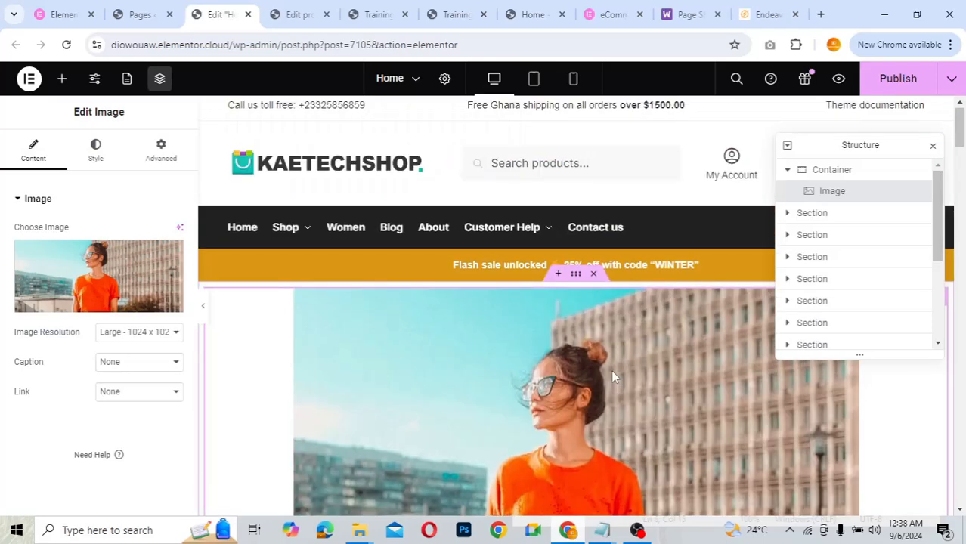
{"action": "scroll", "coordinate": [573, 370], "scroll_direction": "down", "scroll_amount": 1}
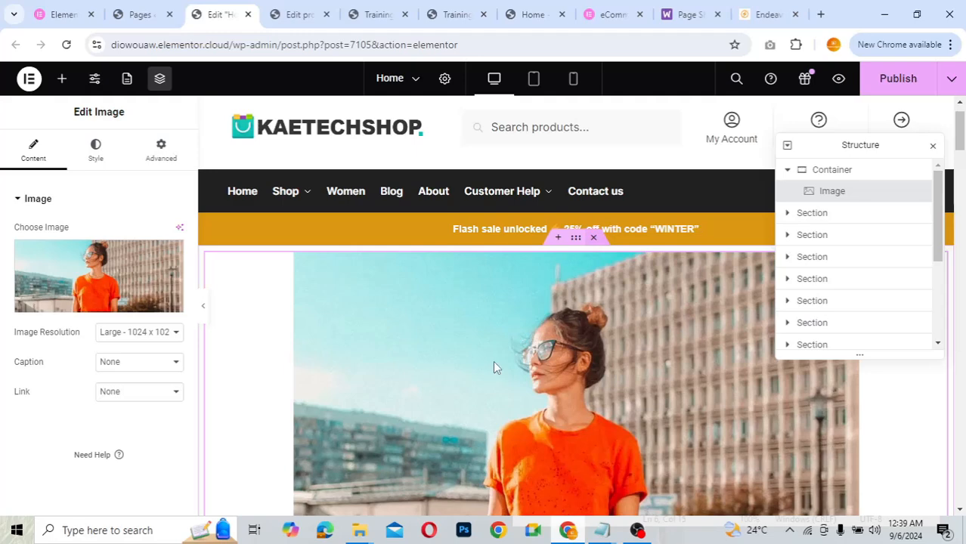
{"action": "key", "text": "Delete"}
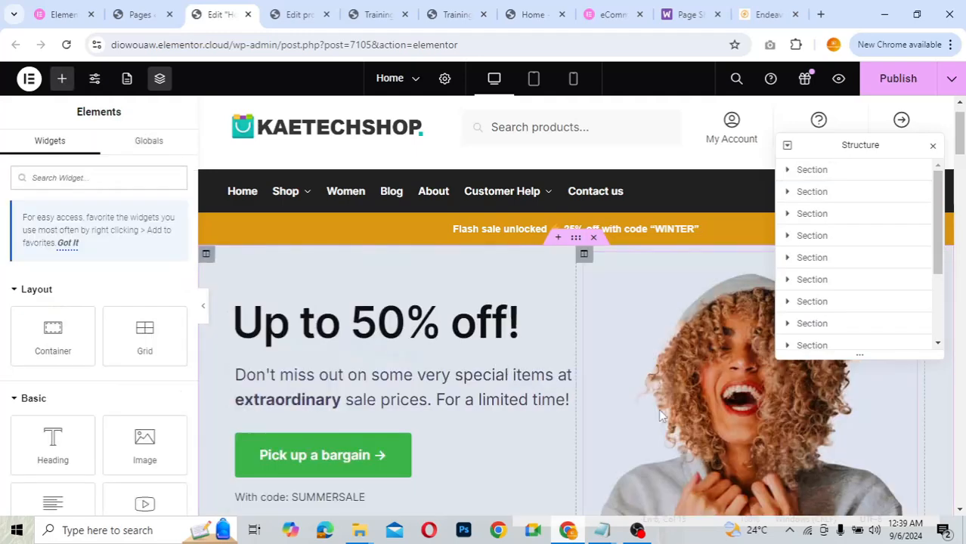
{"action": "scroll", "coordinate": [660, 415], "scroll_direction": "down", "scroll_amount": 1}
{"action": "scroll", "coordinate": [658, 409], "scroll_direction": "down", "scroll_amount": 6}
{"action": "scroll", "coordinate": [658, 408], "scroll_direction": "up", "scroll_amount": 5}
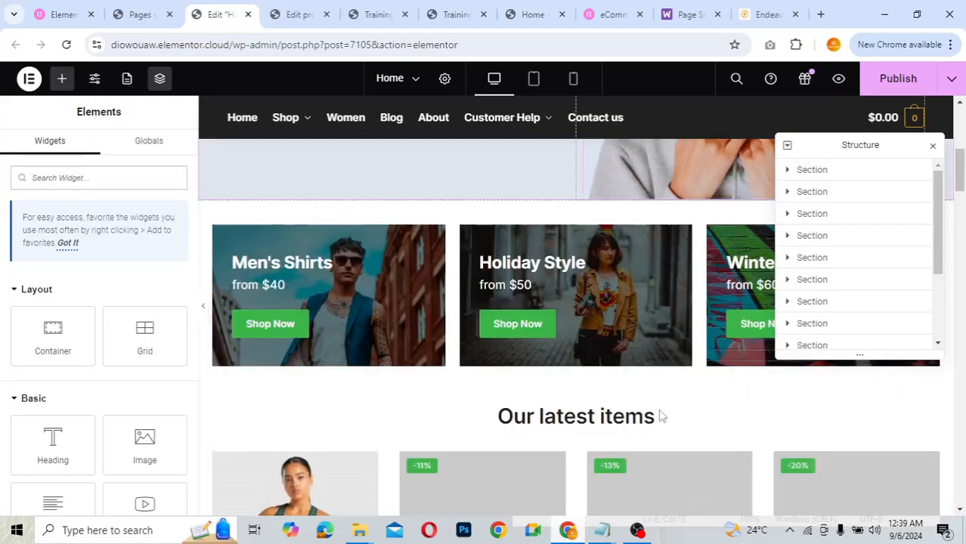
{"action": "scroll", "coordinate": [658, 408], "scroll_direction": "up", "scroll_amount": 1}
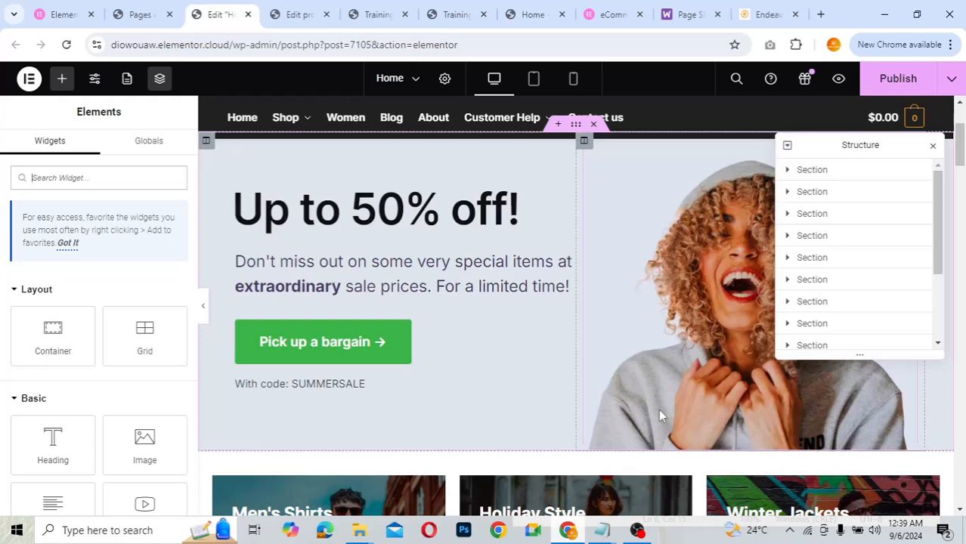
{"action": "scroll", "coordinate": [658, 409], "scroll_direction": "up", "scroll_amount": 4}
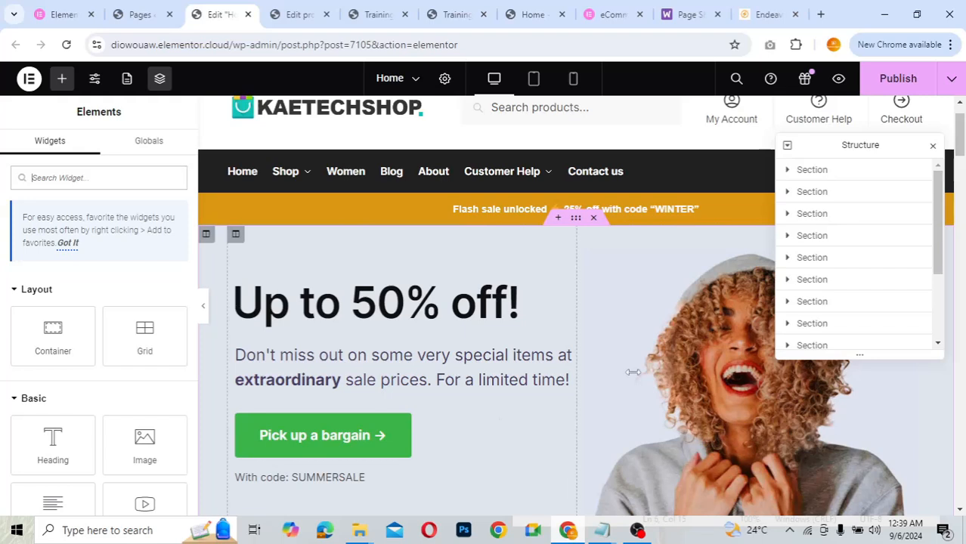
{"action": "left_click", "coordinate": [709, 362]}
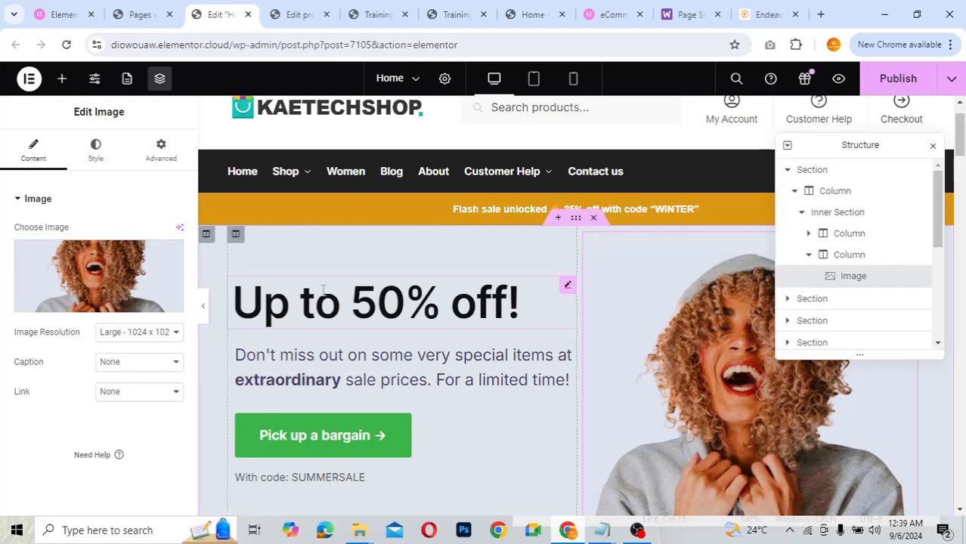
{"action": "mouse_move", "coordinate": [89, 266]}
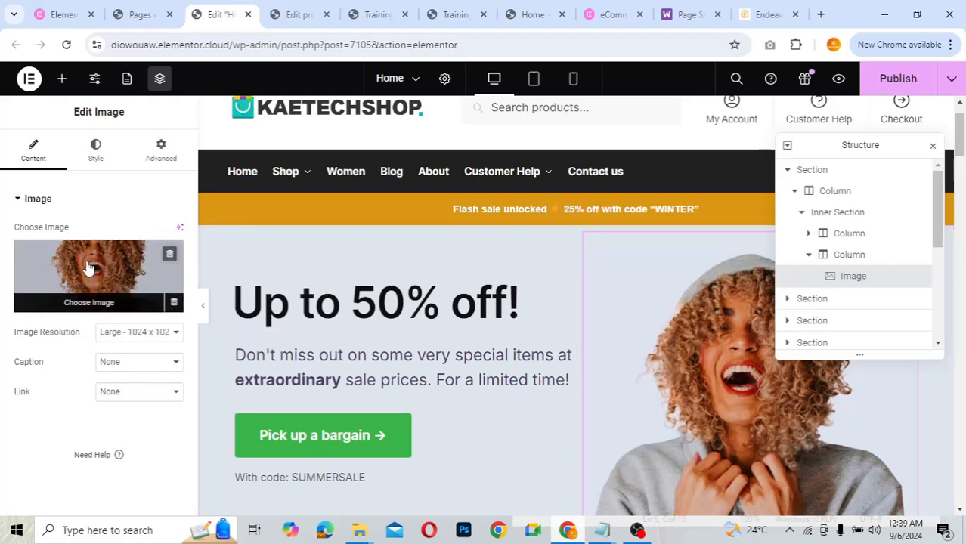
{"action": "left_click", "coordinate": [88, 266]}
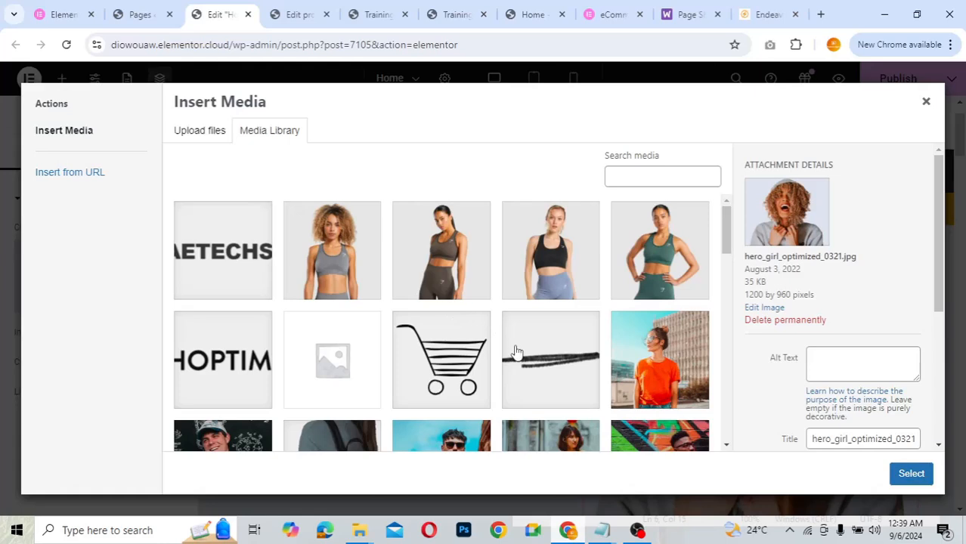
{"action": "left_click", "coordinate": [565, 266]}
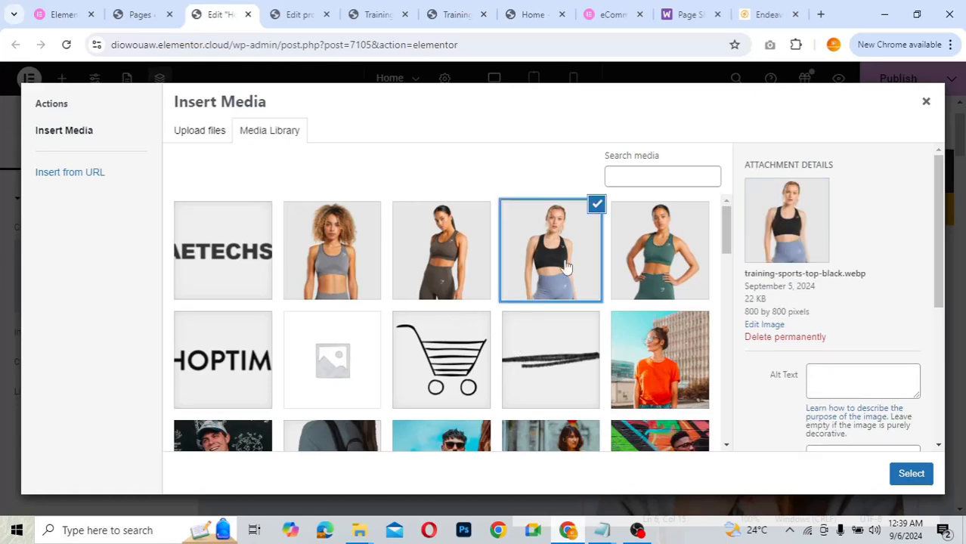
{"action": "left_click", "coordinate": [644, 271]}
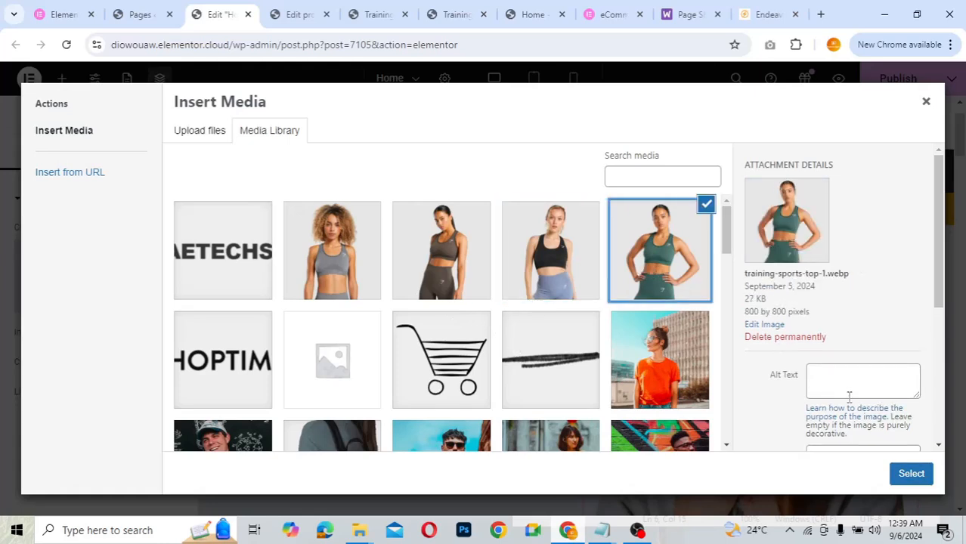
{"action": "left_click", "coordinate": [904, 473]}
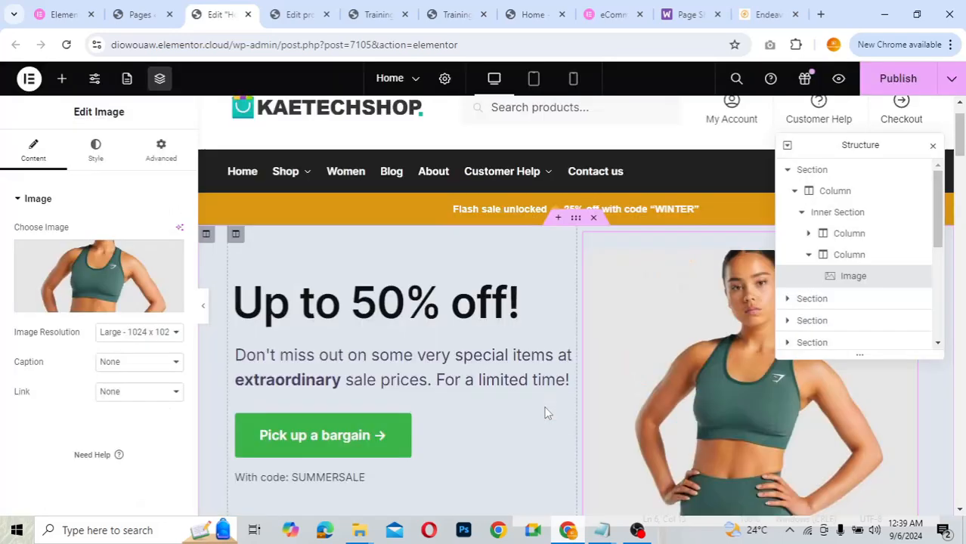
{"action": "scroll", "coordinate": [731, 400], "scroll_direction": "down", "scroll_amount": 5}
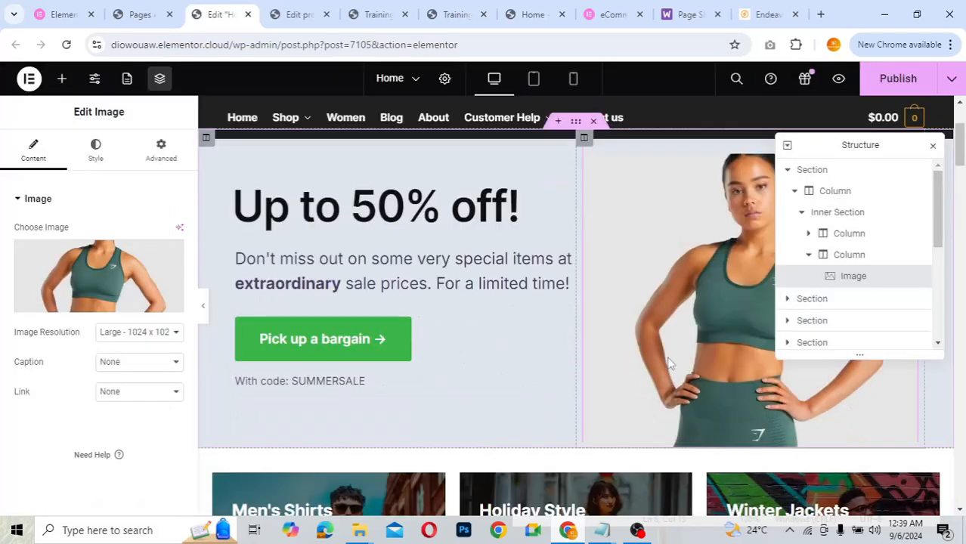
{"action": "scroll", "coordinate": [668, 363], "scroll_direction": "up", "scroll_amount": 5}
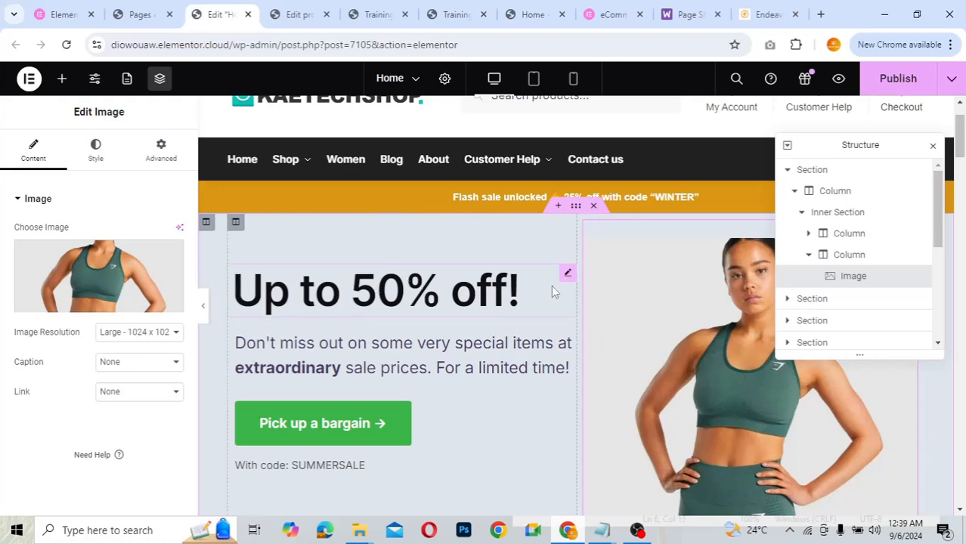
- Change the hero heading from 'Up to 50% off!' to 'Up to 20% off!'
{"action": "left_click", "coordinate": [567, 274]}
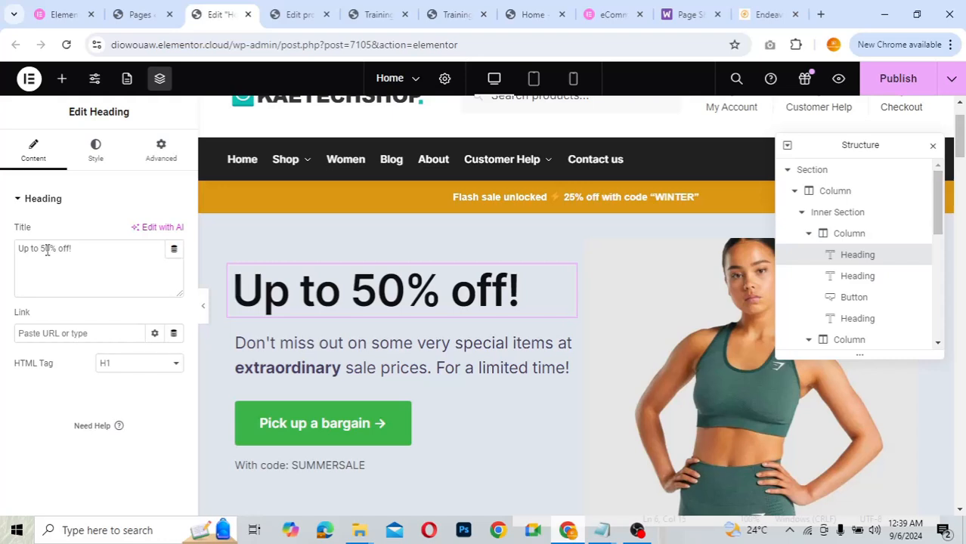
{"action": "key", "text": "BackSpace"}
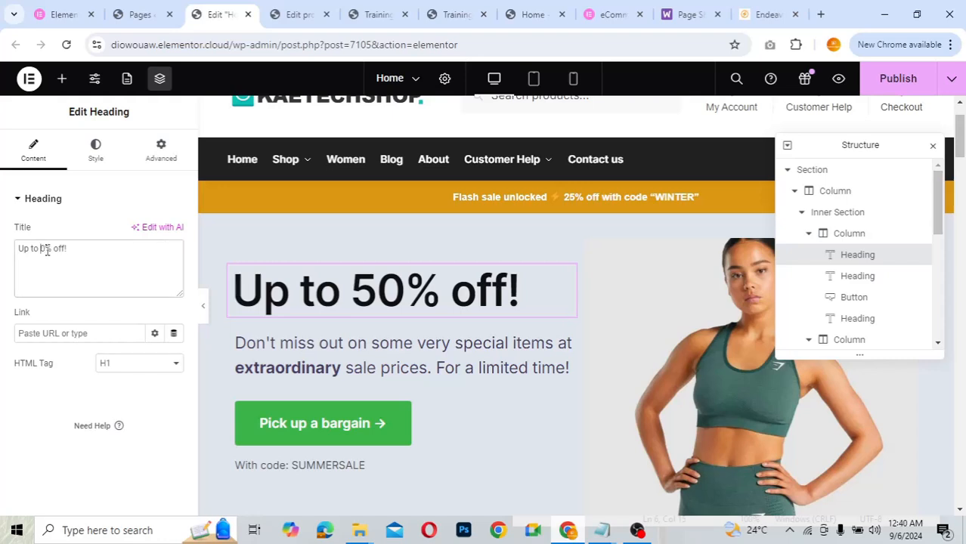
{"action": "type", "text": "2"}
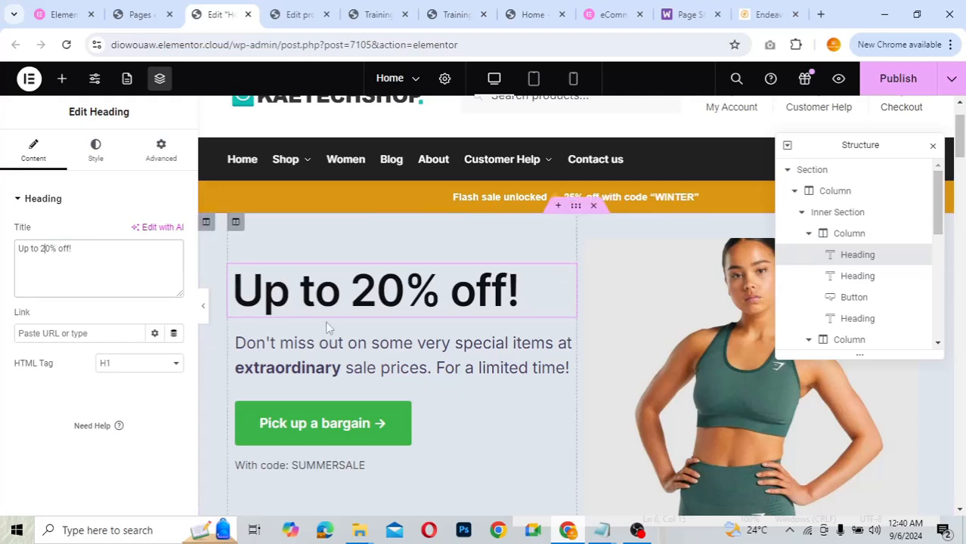
{"action": "left_click", "coordinate": [525, 346]}
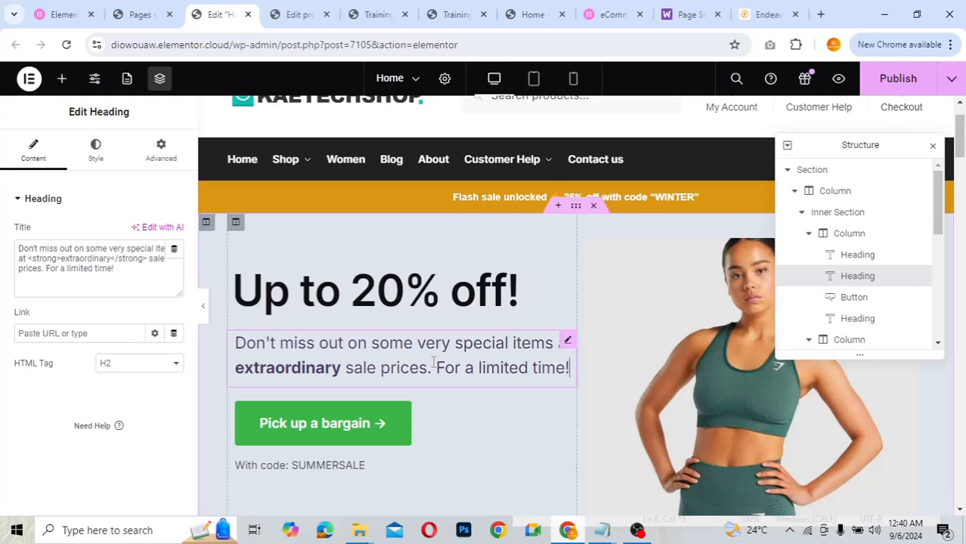
{"action": "scroll", "coordinate": [433, 361], "scroll_direction": "down", "scroll_amount": 2}
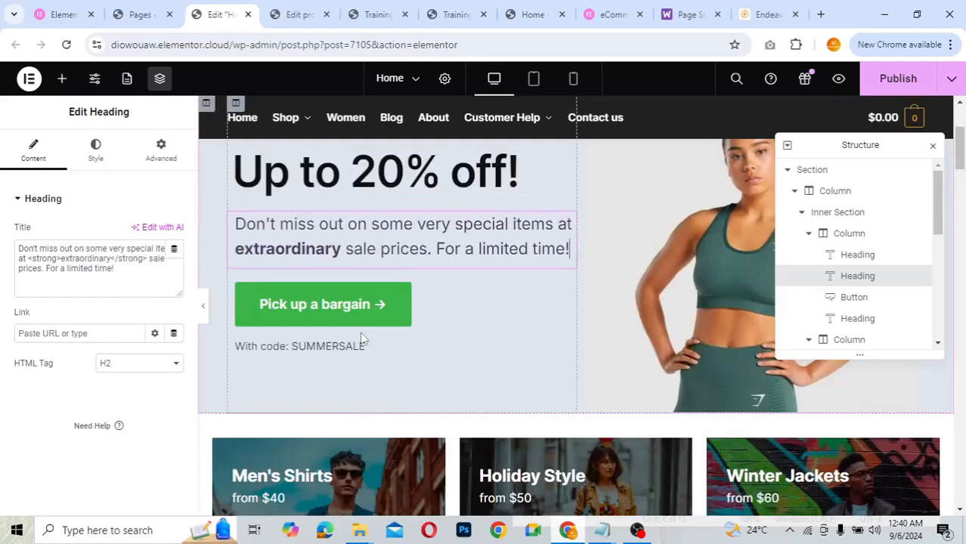
- Relabel the hero button 'Shop Now' and link it to the Shop page
{"action": "left_click", "coordinate": [457, 309]}
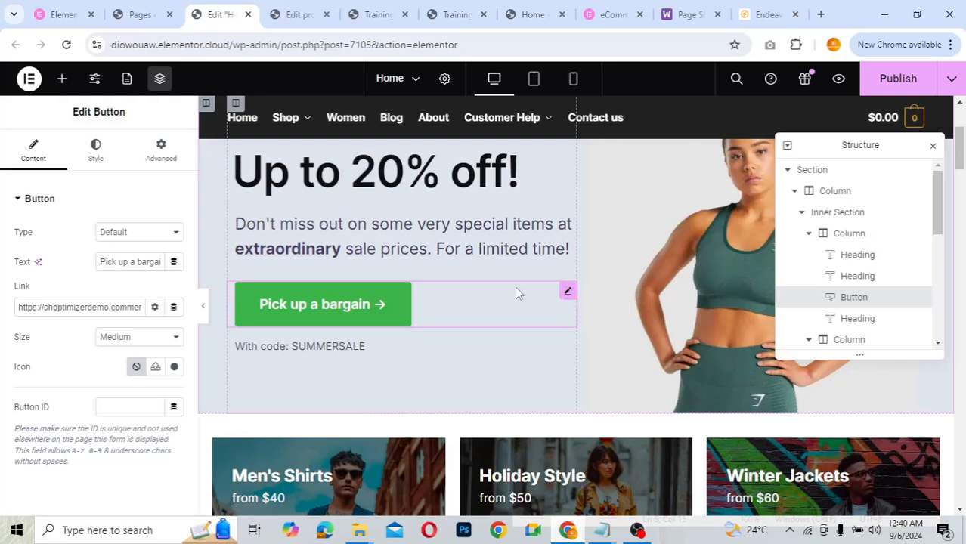
{"action": "left_click", "coordinate": [136, 264]}
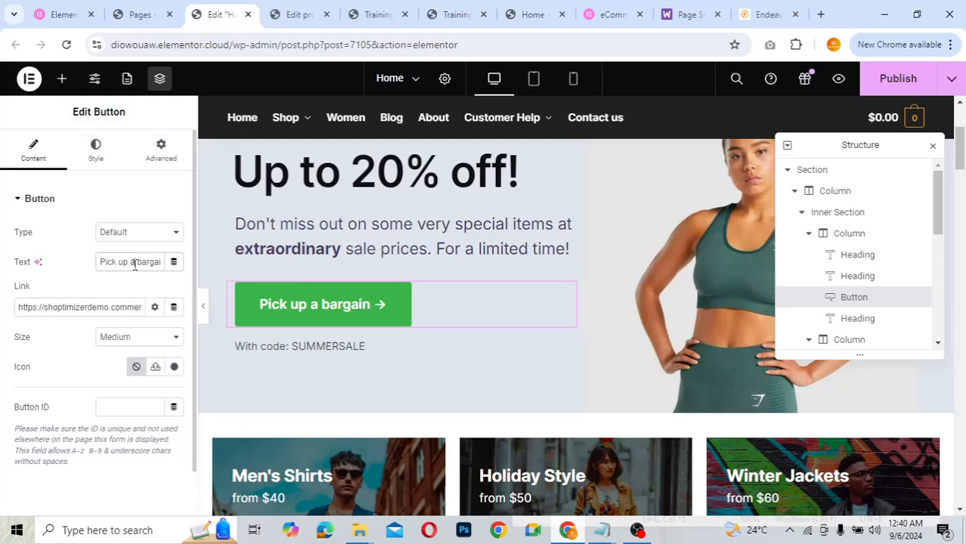
{"action": "key", "text": "ctrl+a"}
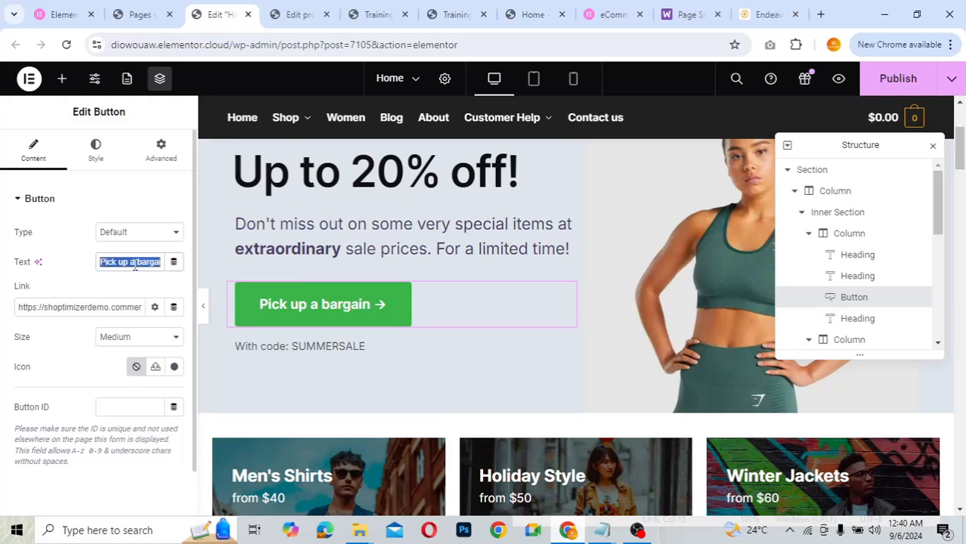
{"action": "type", "text": "S"}
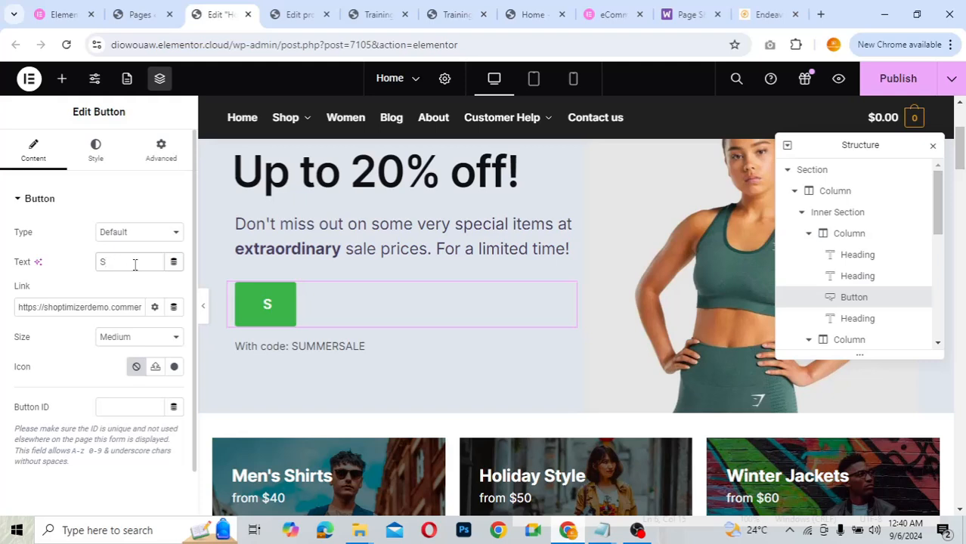
{"action": "type", "text": "hop"}
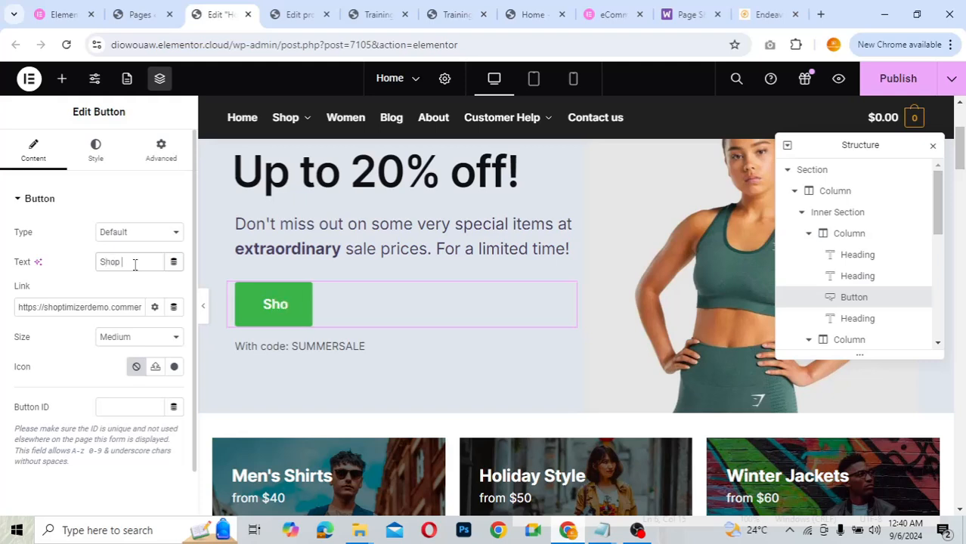
{"action": "type", "text": " Now"}
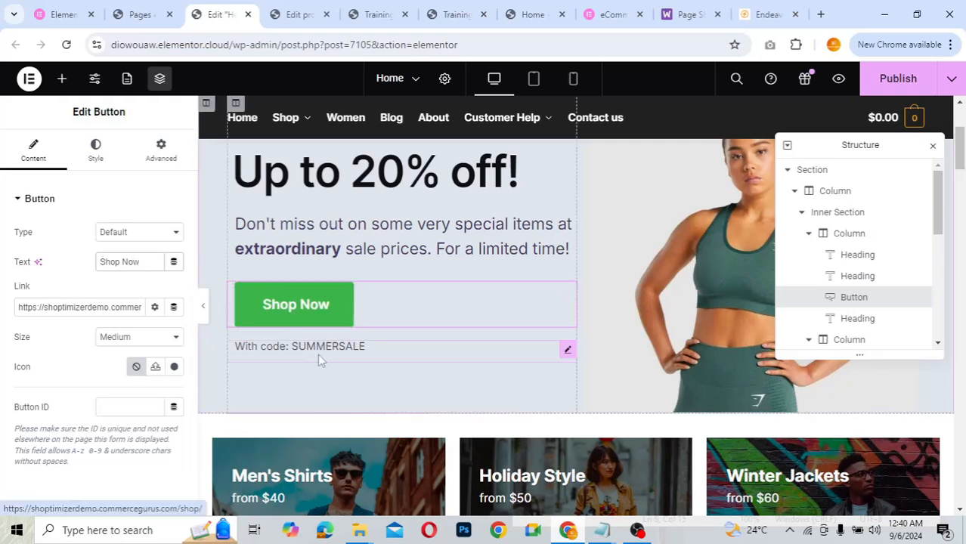
{"action": "left_click", "coordinate": [116, 306]}
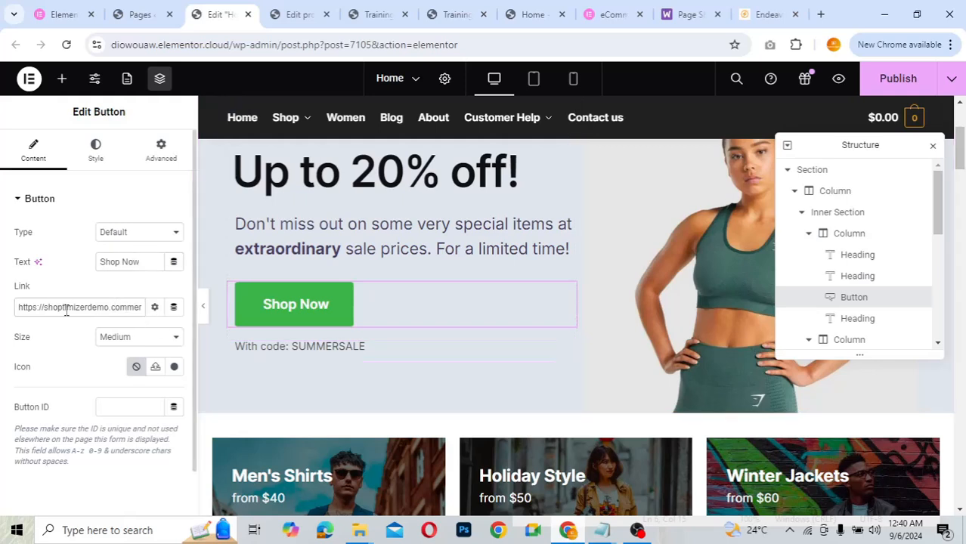
{"action": "key", "text": "ctrl+a"}
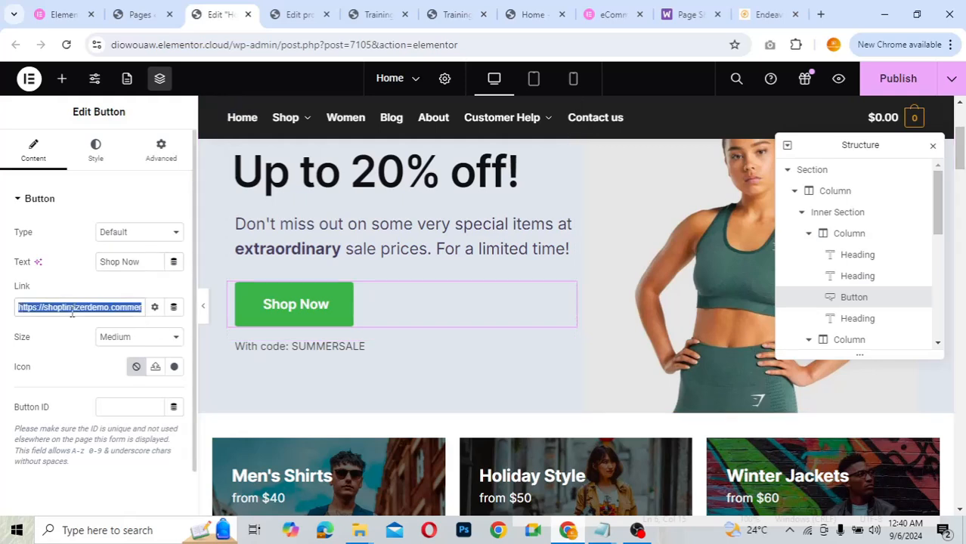
{"action": "type", "text": "sh"}
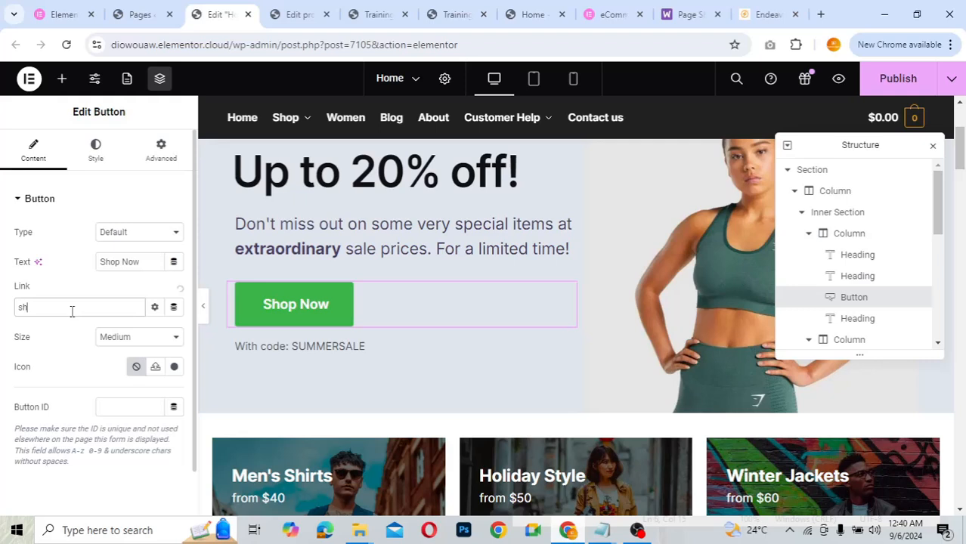
{"action": "type", "text": "op"}
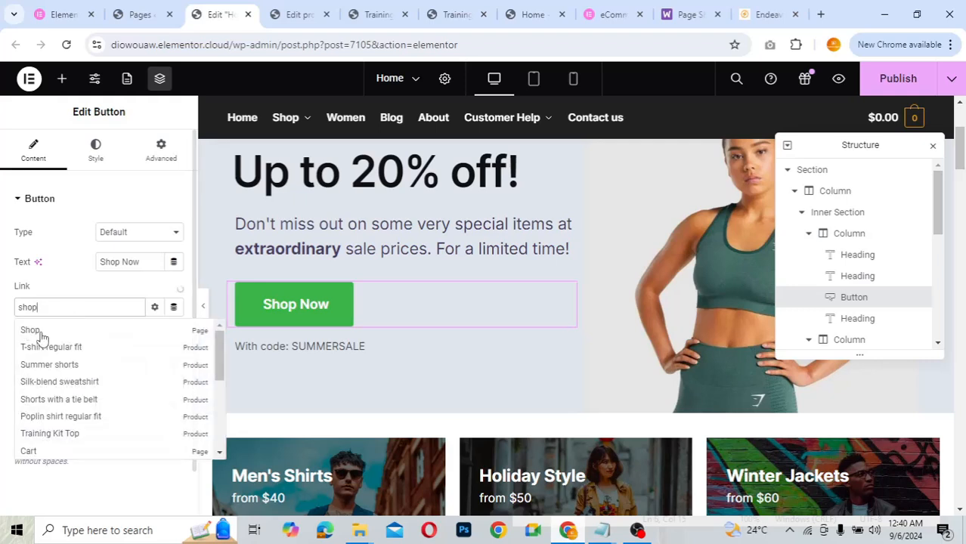
{"action": "left_click", "coordinate": [35, 331]}
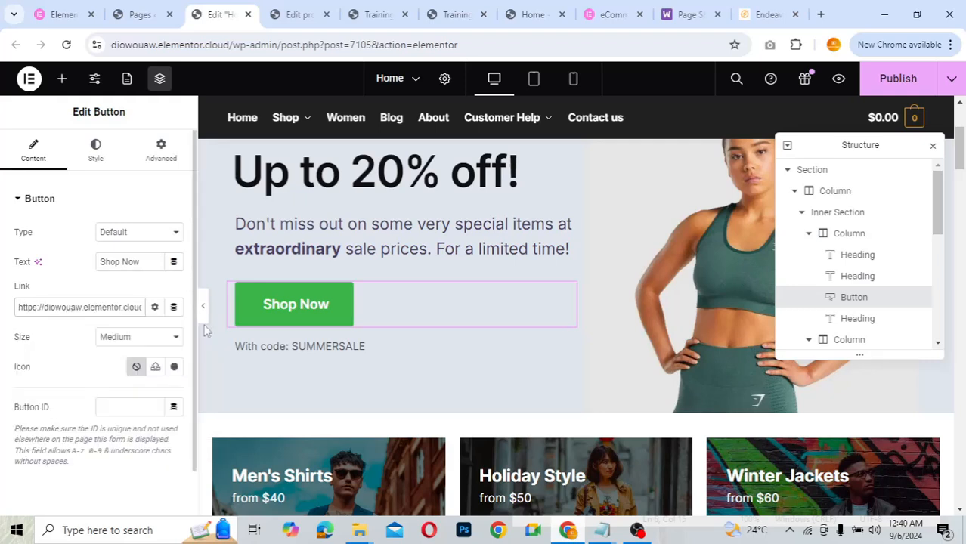
{"action": "left_click", "coordinate": [365, 346]}
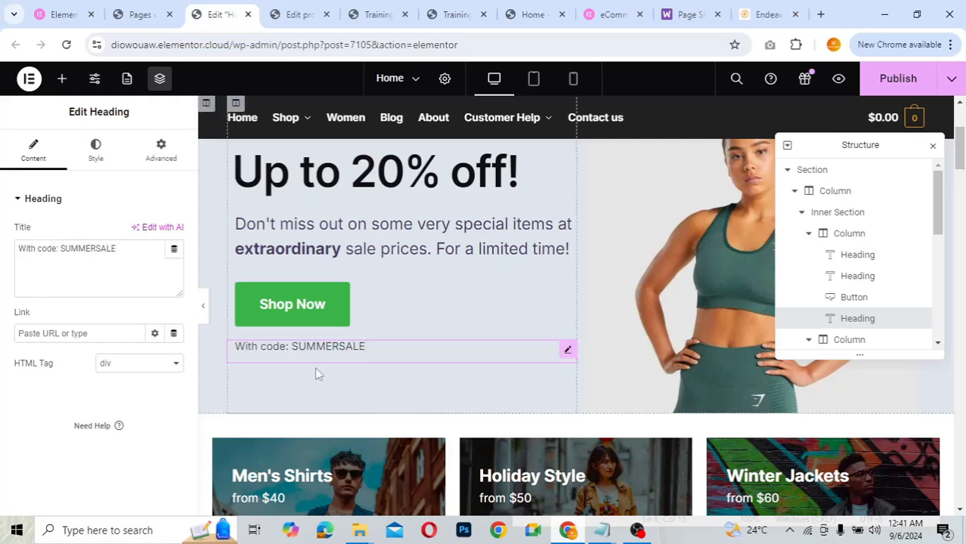
{"action": "right_click", "coordinate": [569, 349]}
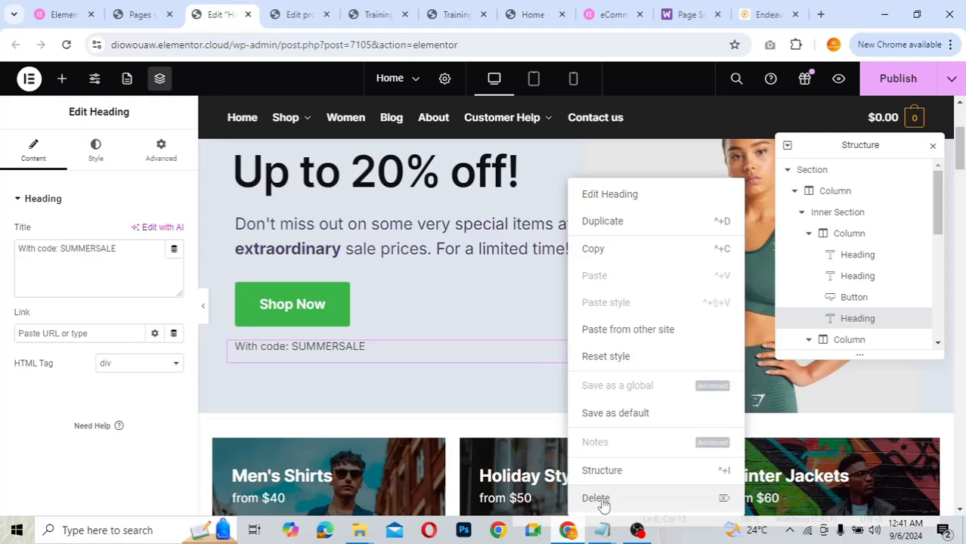
{"action": "left_click", "coordinate": [468, 359]}
{"action": "scroll", "coordinate": [468, 359], "scroll_direction": "down", "scroll_amount": 4}
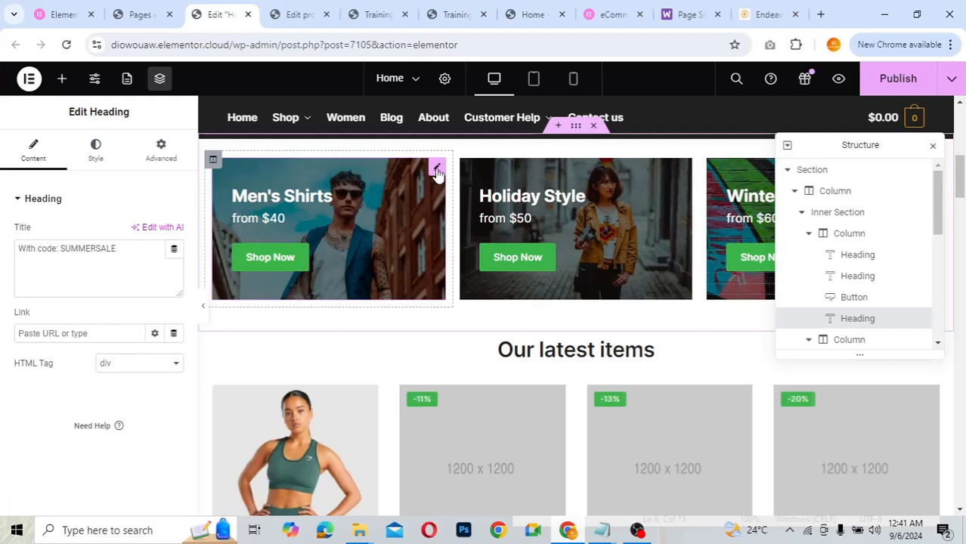
- Open the Men's Shirts banner image settings and select its full Link URL
{"action": "left_click", "coordinate": [437, 169]}
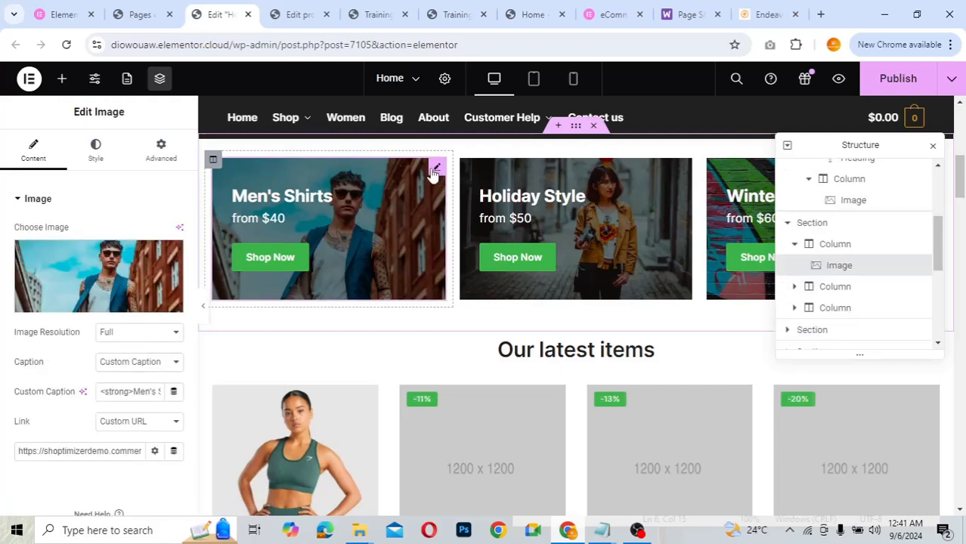
{"action": "scroll", "coordinate": [136, 290], "scroll_direction": "down", "scroll_amount": 1}
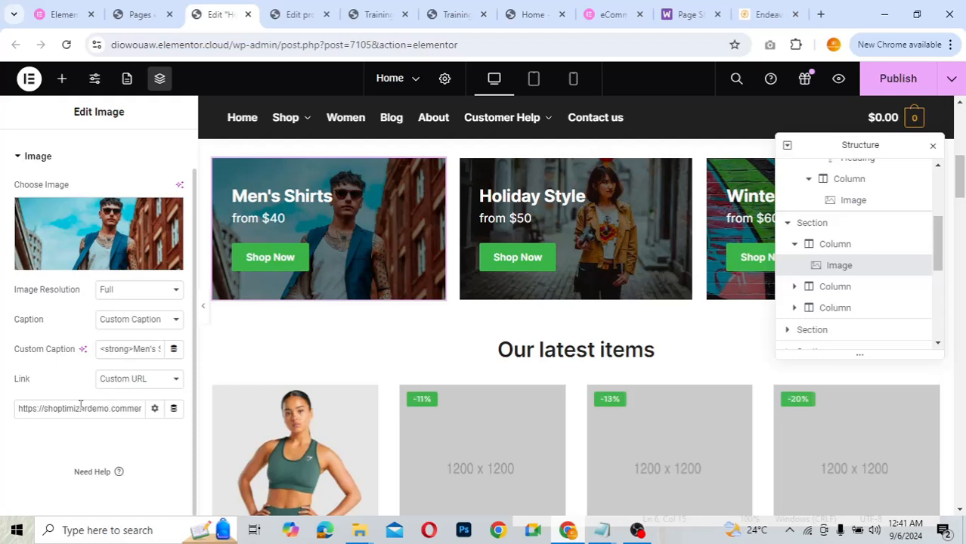
{"action": "triple_click", "coordinate": [125, 408]}
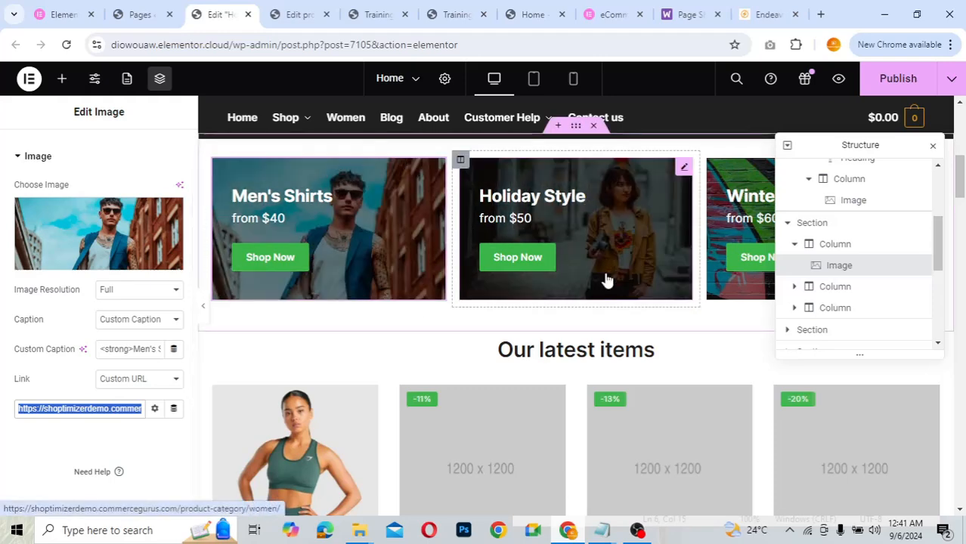
{"action": "scroll", "coordinate": [377, 329], "scroll_direction": "down", "scroll_amount": 3}
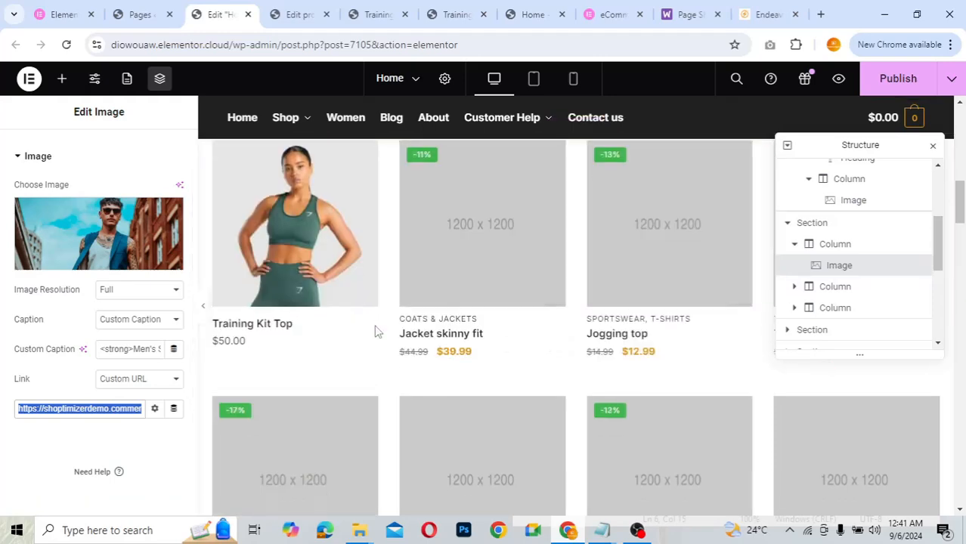
{"action": "scroll", "coordinate": [377, 329], "scroll_direction": "up", "scroll_amount": 2}
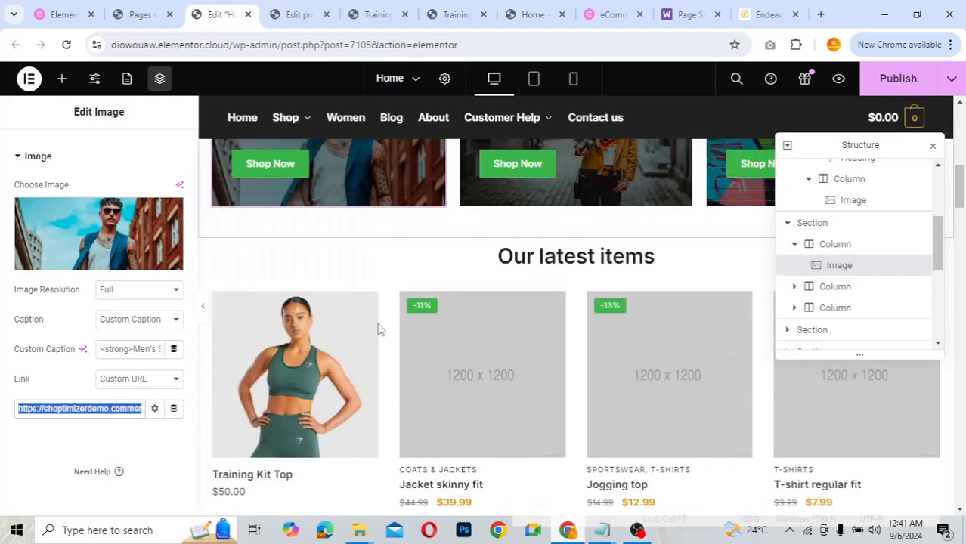
- Open the Our latest items shortcode and try editing its limit and column values
{"action": "left_click", "coordinate": [579, 389]}
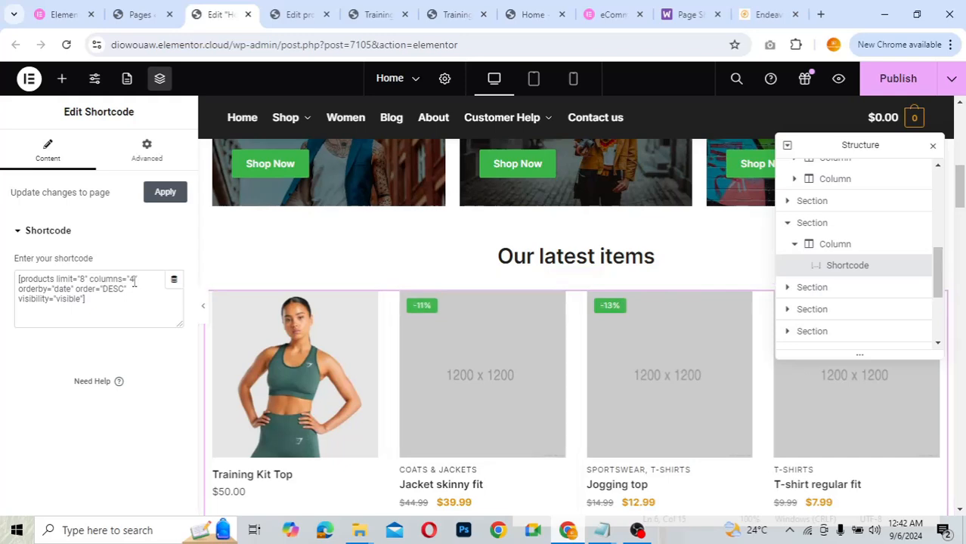
{"action": "left_click", "coordinate": [85, 279]}
{"action": "type", "text": "2"}
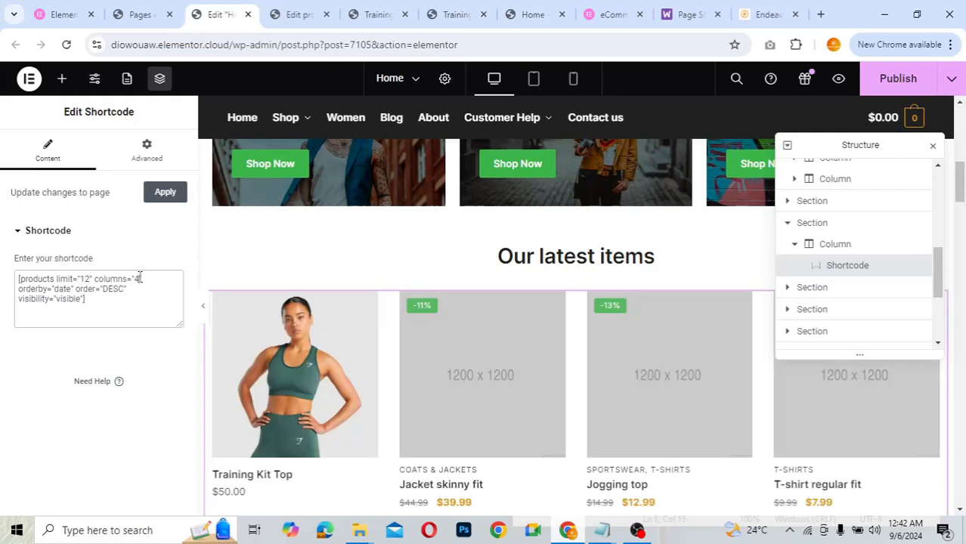
{"action": "key", "text": "BackSpace"}
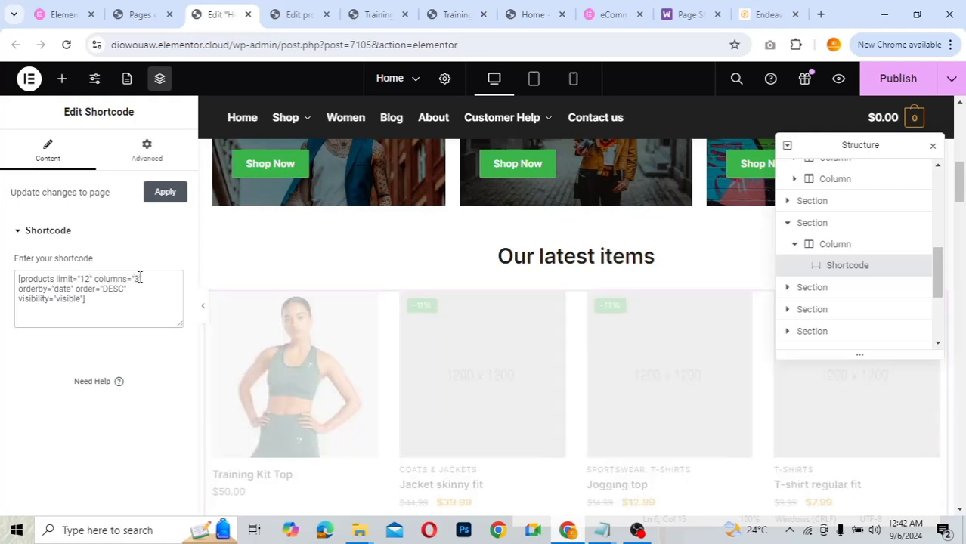
{"action": "type", "text": "3"}
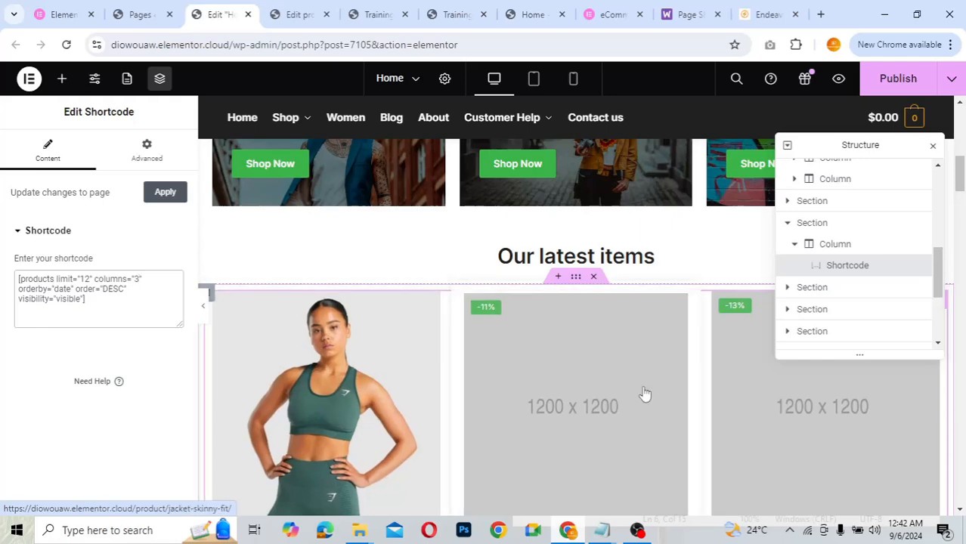
{"action": "scroll", "coordinate": [644, 393], "scroll_direction": "down", "scroll_amount": 5}
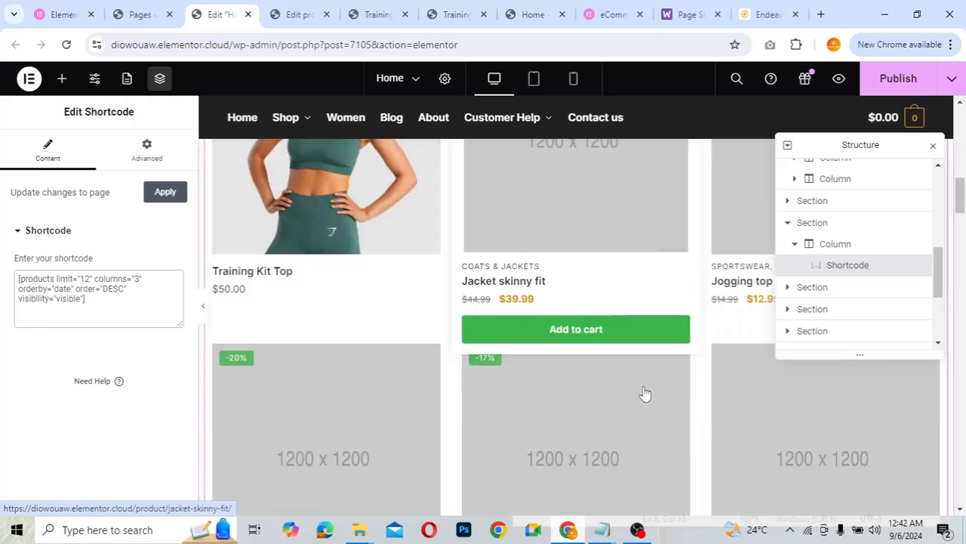
{"action": "scroll", "coordinate": [644, 393], "scroll_direction": "down", "scroll_amount": 10}
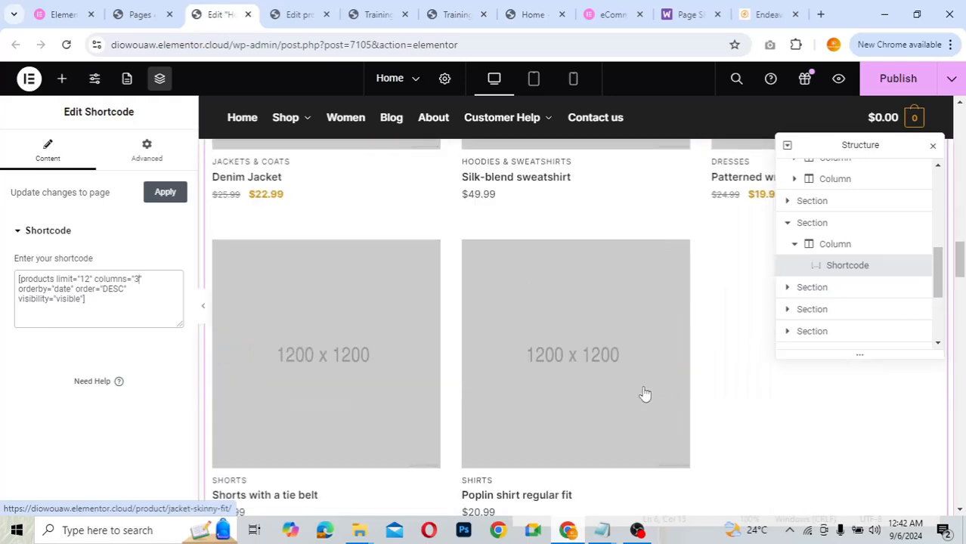
{"action": "scroll", "coordinate": [645, 394], "scroll_direction": "up", "scroll_amount": 8}
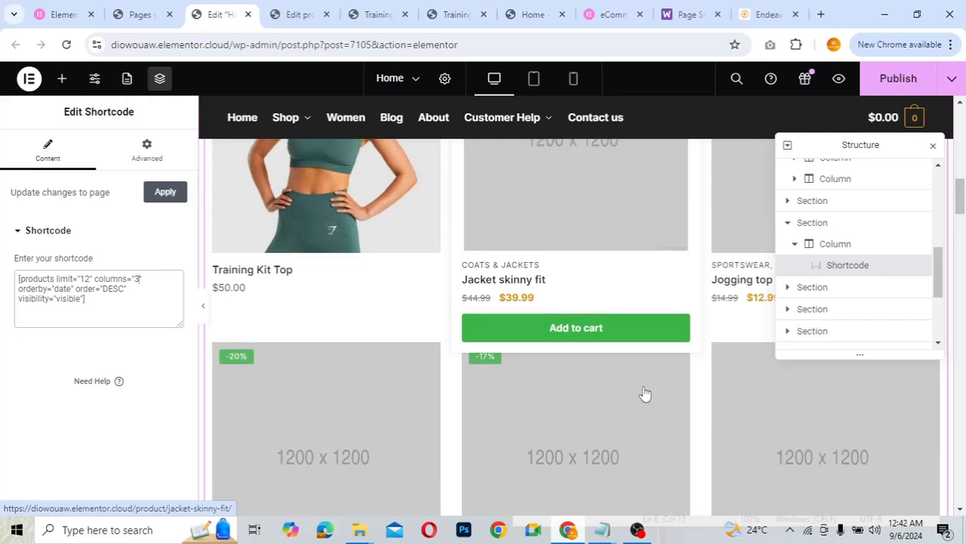
{"action": "scroll", "coordinate": [645, 394], "scroll_direction": "up", "scroll_amount": 3}
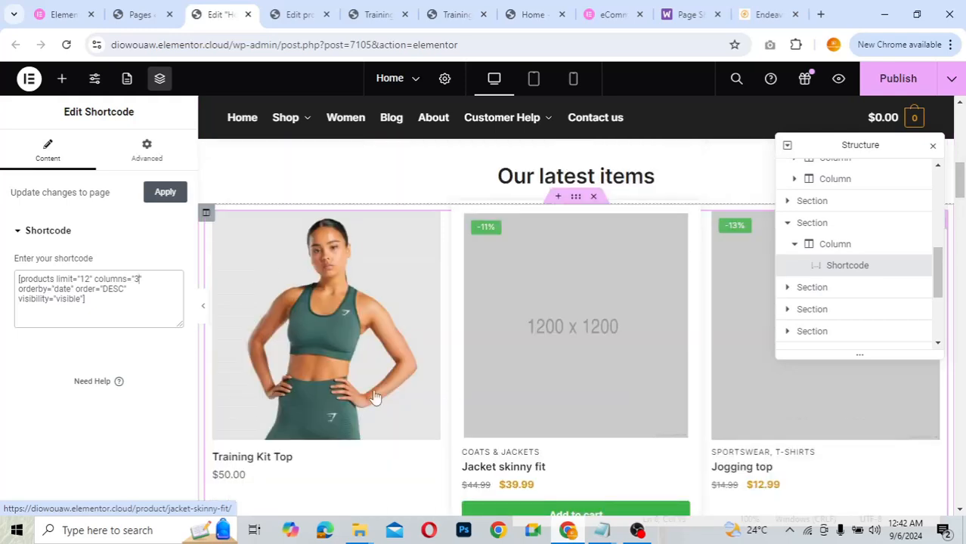
- Set the shortcode to limit="8" and columns="4"
{"action": "left_click", "coordinate": [89, 279]}
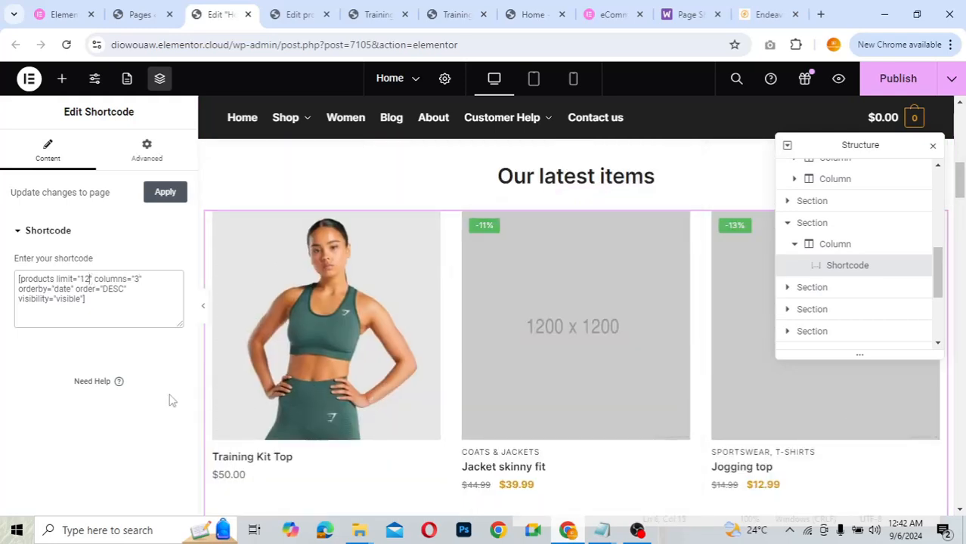
{"action": "key", "text": "BackSpace"}
{"action": "key", "text": "BackSpace"}
{"action": "type", "text": "8"}
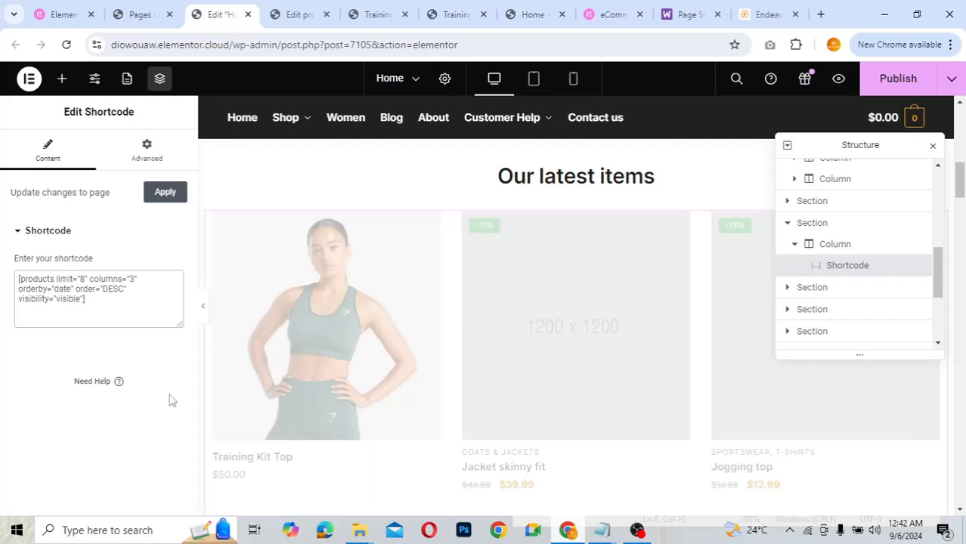
{"action": "left_click", "coordinate": [135, 280]}
{"action": "key", "text": "BackSpace"}
{"action": "type", "text": "4"}
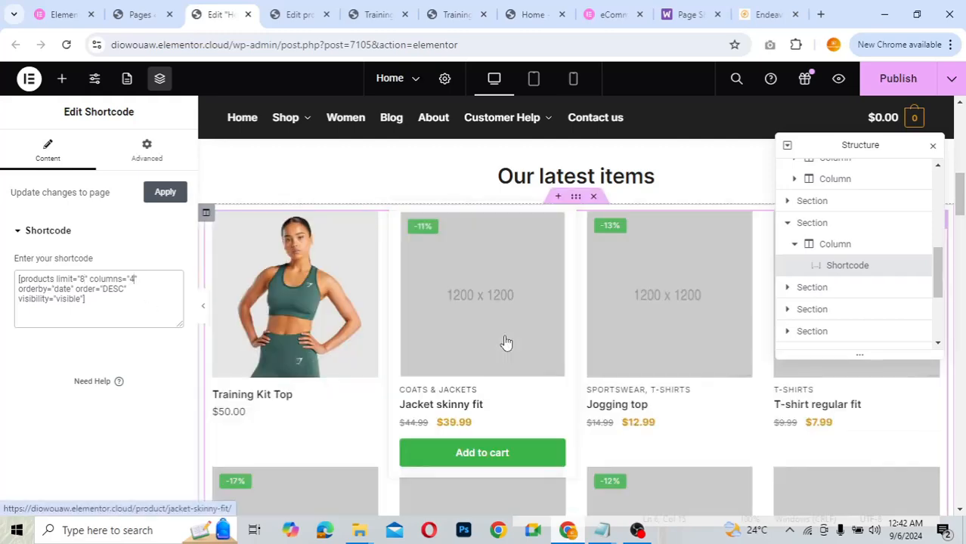
{"action": "scroll", "coordinate": [506, 343], "scroll_direction": "down", "scroll_amount": 1}
- Open the Smart ideas description text widget in the Why Shoptimizer? section
{"action": "scroll", "coordinate": [505, 342], "scroll_direction": "down", "scroll_amount": 6}
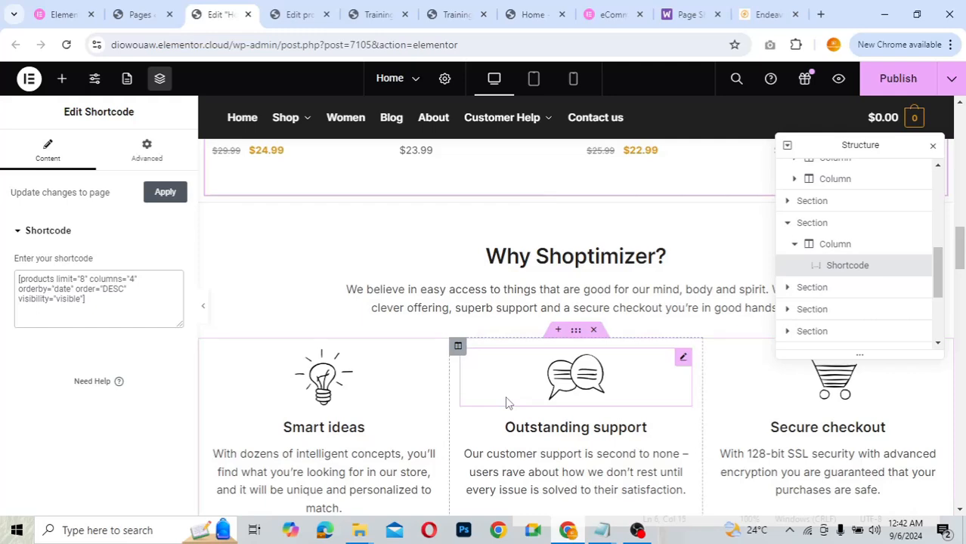
{"action": "scroll", "coordinate": [506, 403], "scroll_direction": "down", "scroll_amount": 2}
{"action": "scroll", "coordinate": [506, 396], "scroll_direction": "up", "scroll_amount": 1}
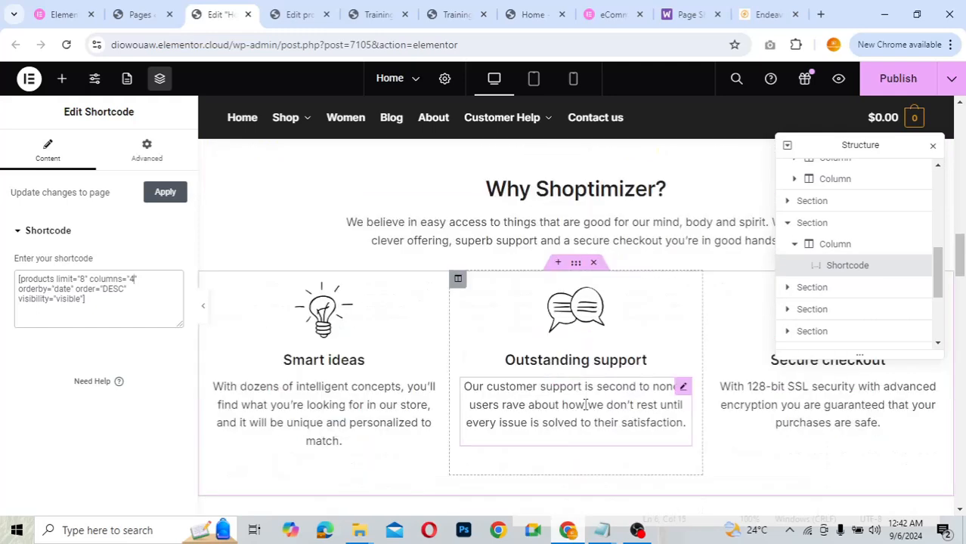
{"action": "left_click", "coordinate": [585, 404]}
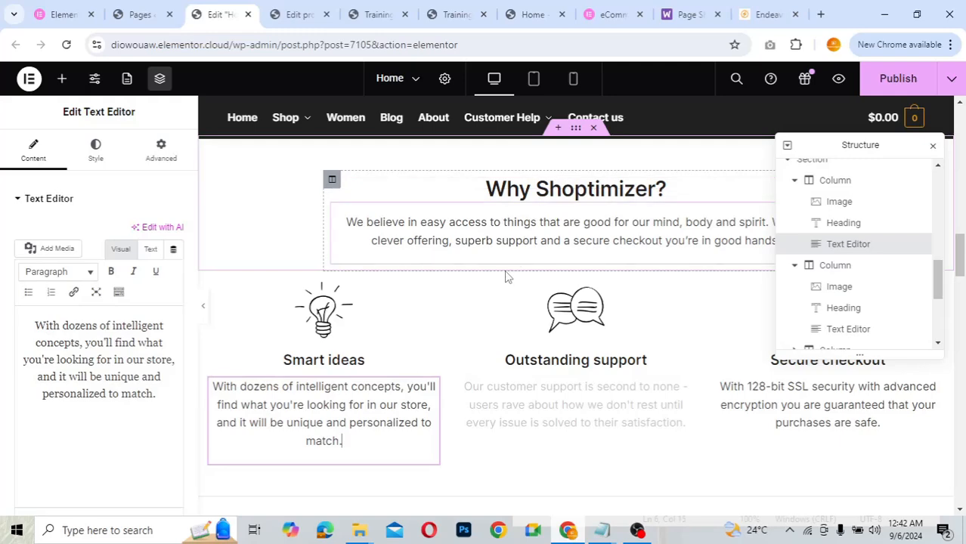
{"action": "scroll", "coordinate": [506, 276], "scroll_direction": "down", "scroll_amount": 10}
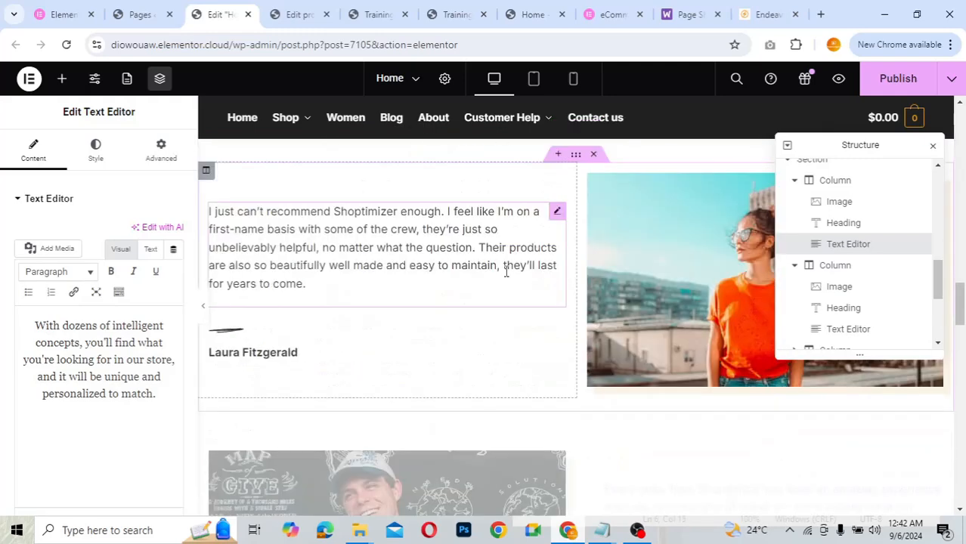
{"action": "scroll", "coordinate": [506, 274], "scroll_direction": "down", "scroll_amount": 3}
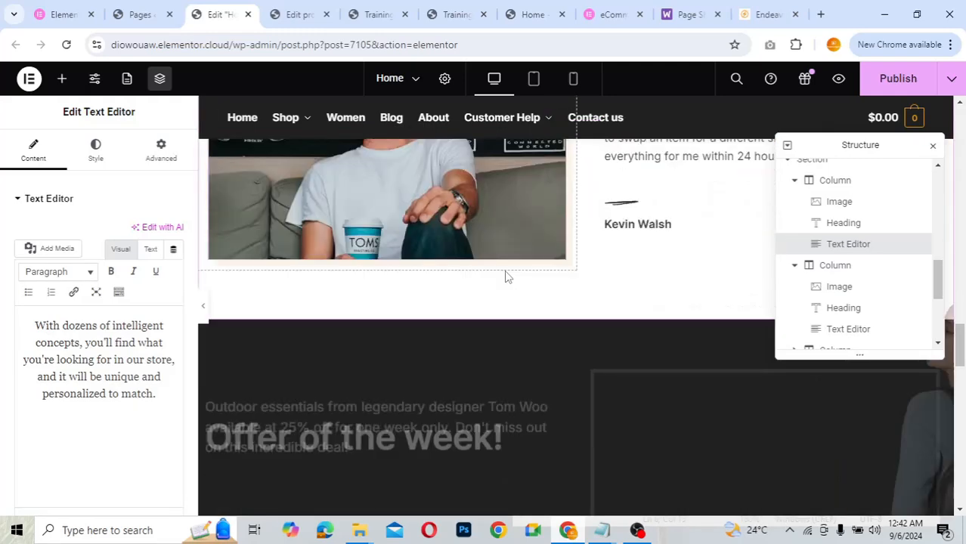
{"action": "scroll", "coordinate": [506, 273], "scroll_direction": "up", "scroll_amount": 2}
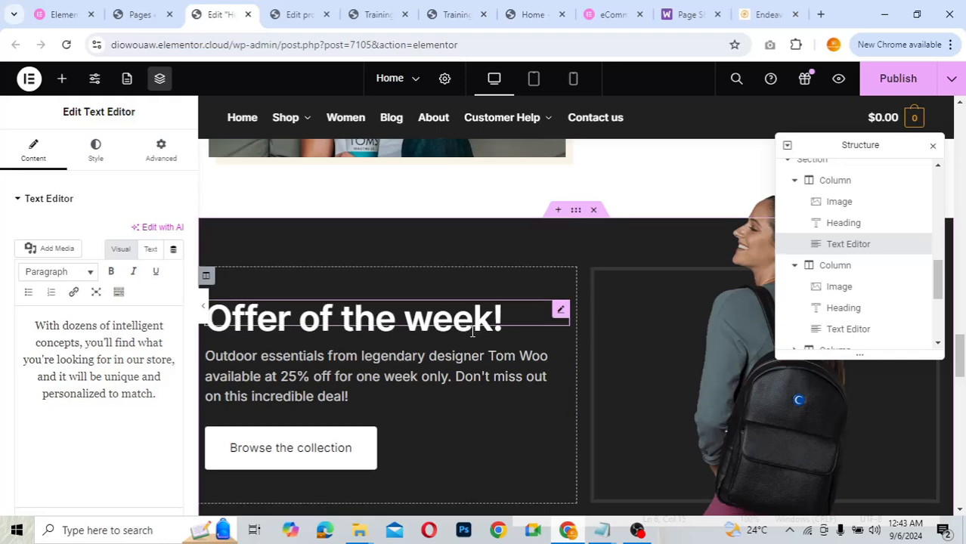
{"action": "scroll", "coordinate": [473, 333], "scroll_direction": "down", "scroll_amount": 6}
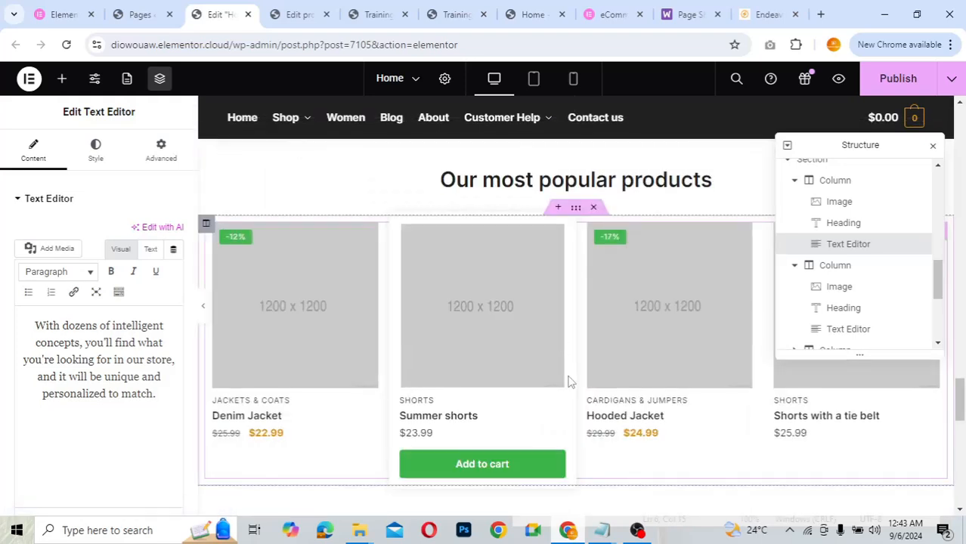
{"action": "scroll", "coordinate": [568, 382], "scroll_direction": "down", "scroll_amount": 1}
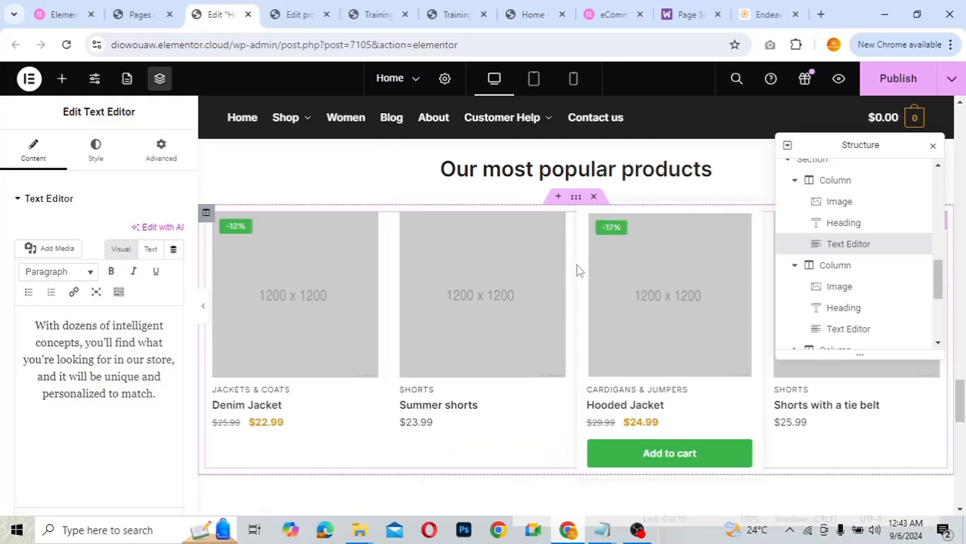
- Select the Our most popular products shortcode widget
{"action": "left_click", "coordinate": [529, 193]}
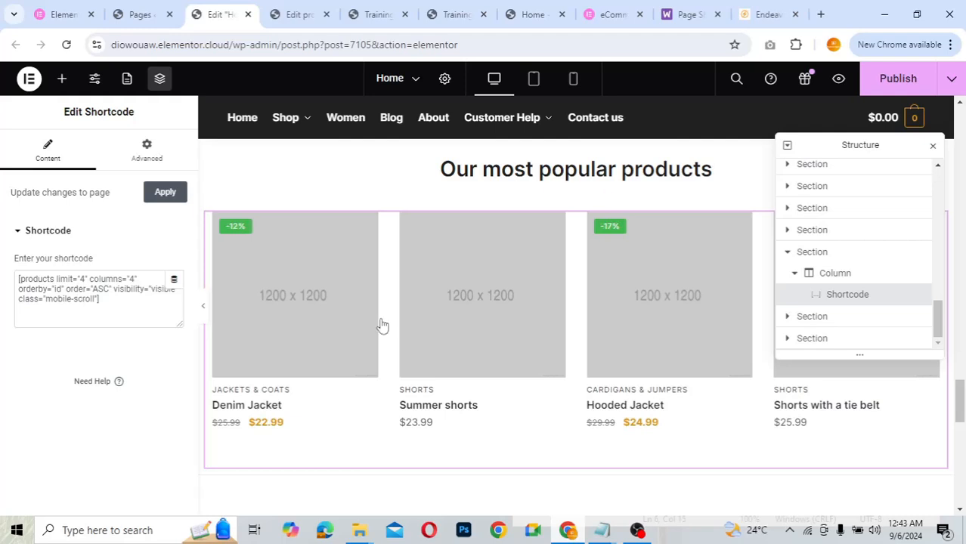
{"action": "scroll", "coordinate": [627, 330], "scroll_direction": "down", "scroll_amount": 3}
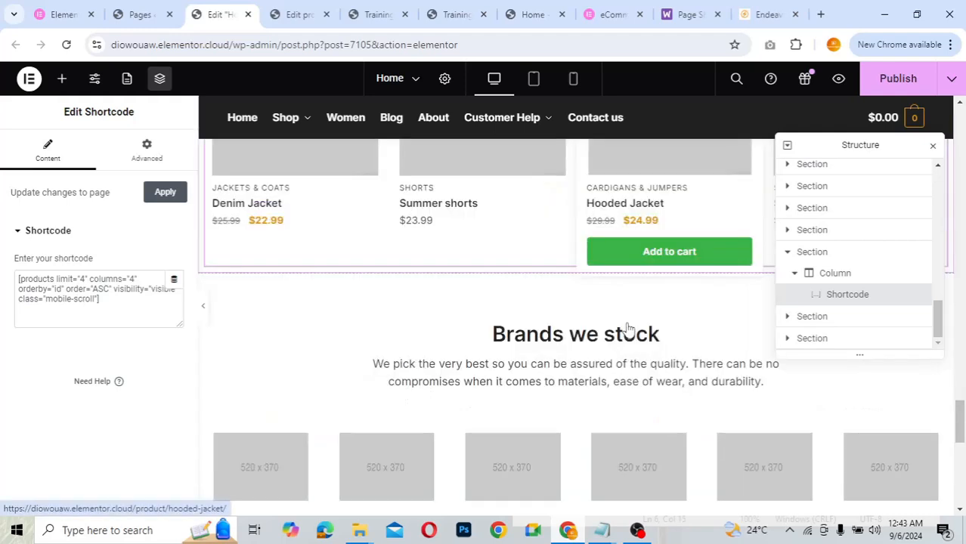
{"action": "scroll", "coordinate": [628, 327], "scroll_direction": "down", "scroll_amount": 1}
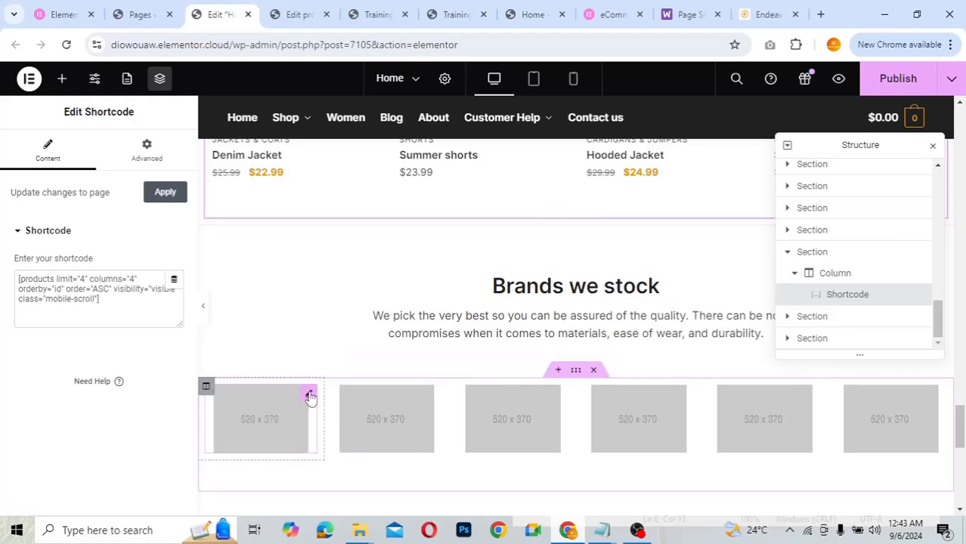
- Open the first Brands we stock image's settings, then return the canvas to the top
{"action": "left_click", "coordinate": [310, 395]}
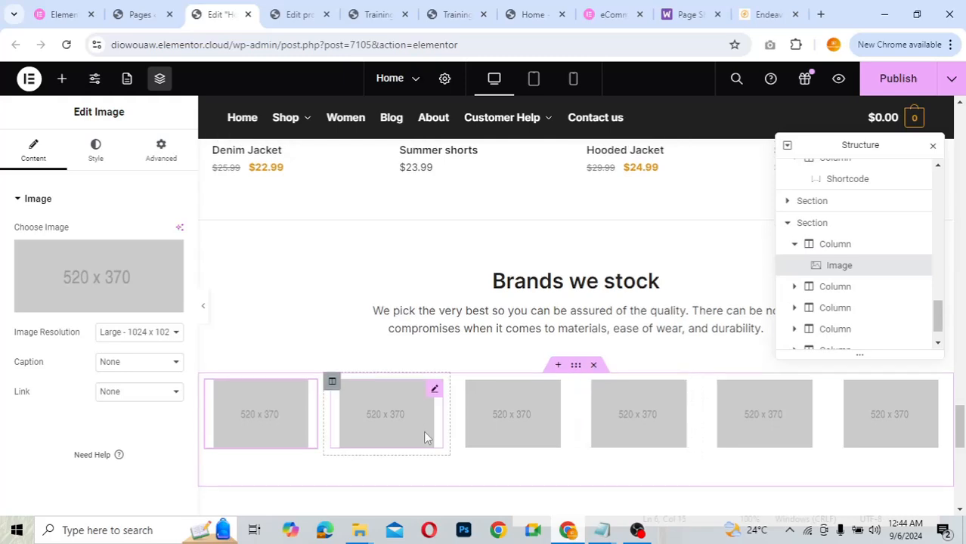
{"action": "scroll", "coordinate": [425, 435], "scroll_direction": "down", "scroll_amount": 3}
{"action": "scroll", "coordinate": [424, 437], "scroll_direction": "down", "scroll_amount": 3}
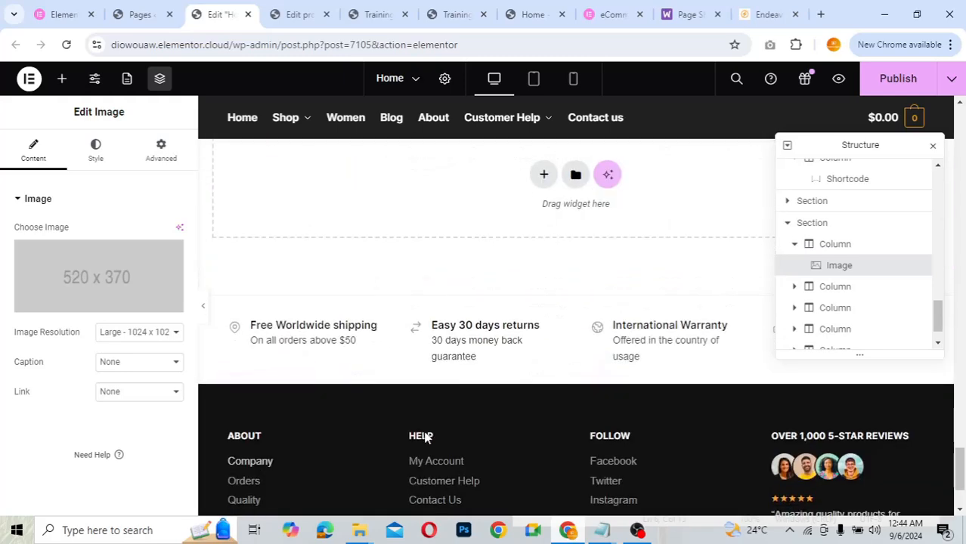
{"action": "scroll", "coordinate": [425, 436], "scroll_direction": "up", "scroll_amount": 1}
{"action": "scroll", "coordinate": [426, 438], "scroll_direction": "up", "scroll_amount": 1}
{"action": "scroll", "coordinate": [424, 436], "scroll_direction": "up", "scroll_amount": 15}
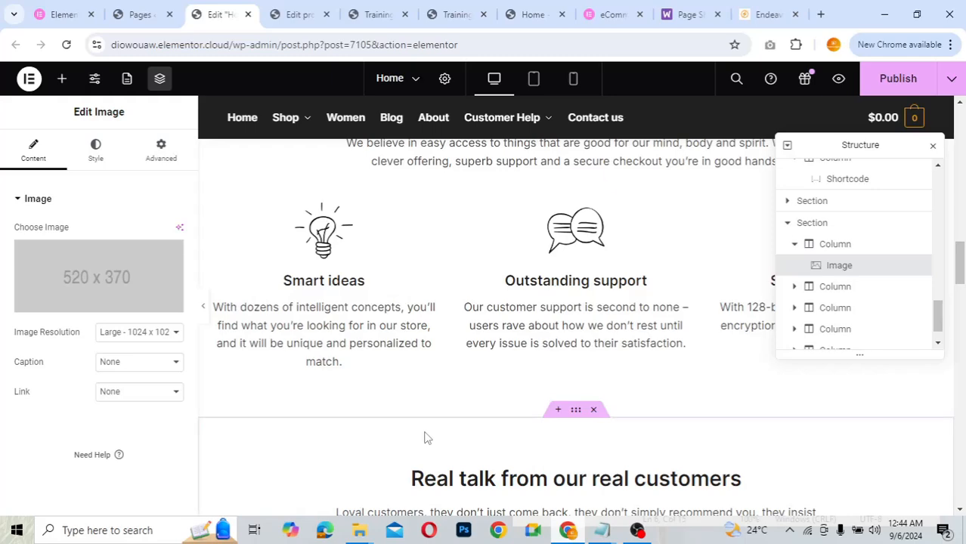
{"action": "scroll", "coordinate": [534, 341], "scroll_direction": "up", "scroll_amount": 1}
{"action": "scroll", "coordinate": [536, 344], "scroll_direction": "down", "scroll_amount": 10}
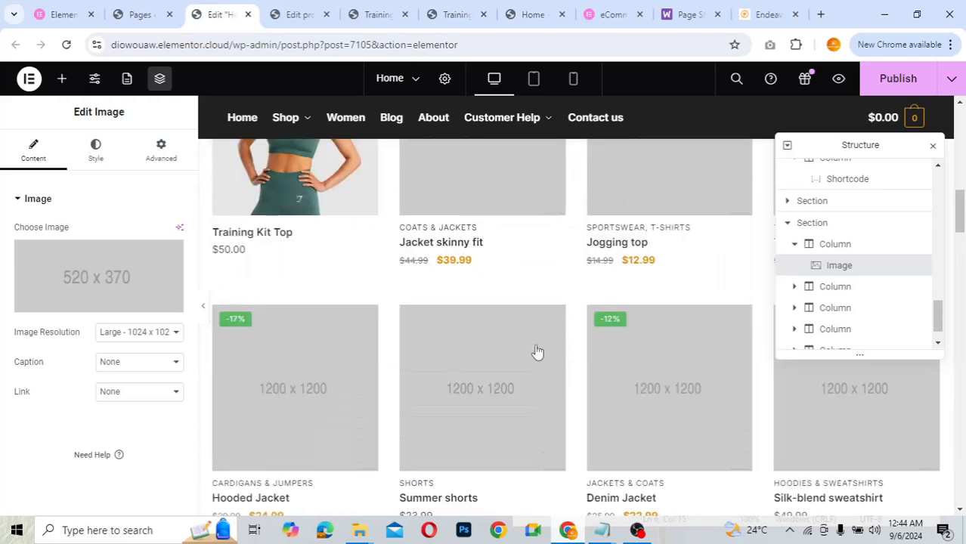
{"action": "scroll", "coordinate": [536, 351], "scroll_direction": "up", "scroll_amount": 10}
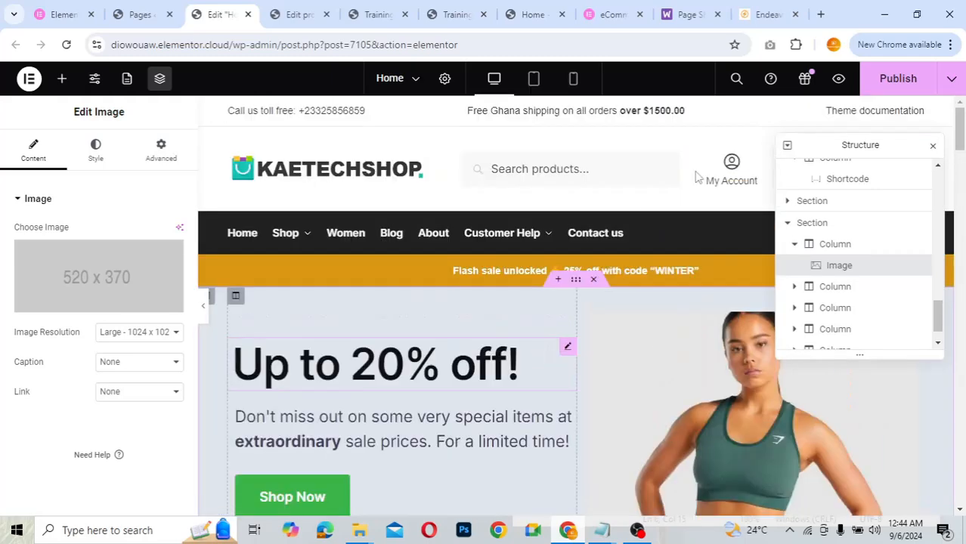
- Publish the Home page changes and switch to the live Training Kit Top tab
{"action": "left_click", "coordinate": [896, 82]}
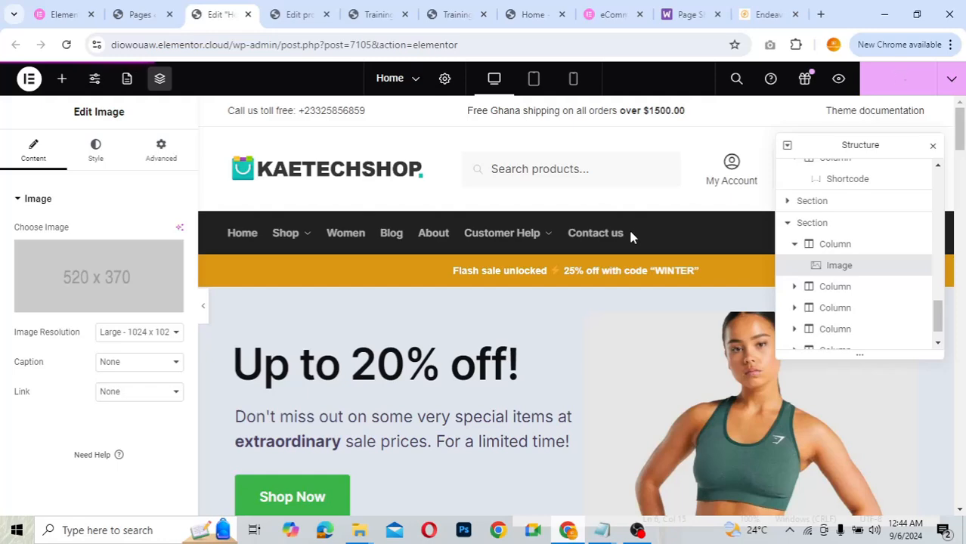
{"action": "left_click", "coordinate": [378, 16]}
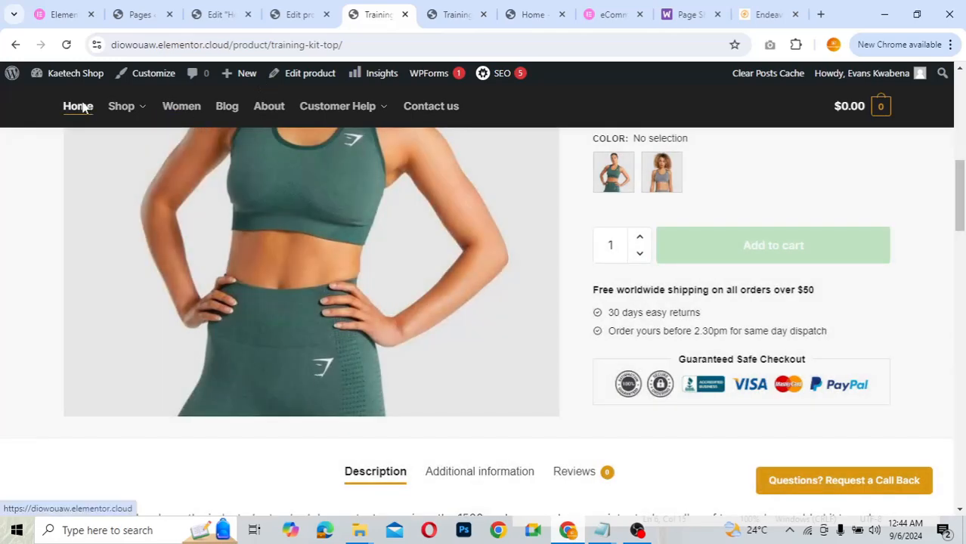
- Load the live KaetechShop home page, scroll through it, and return to the top
{"action": "left_click", "coordinate": [79, 106]}
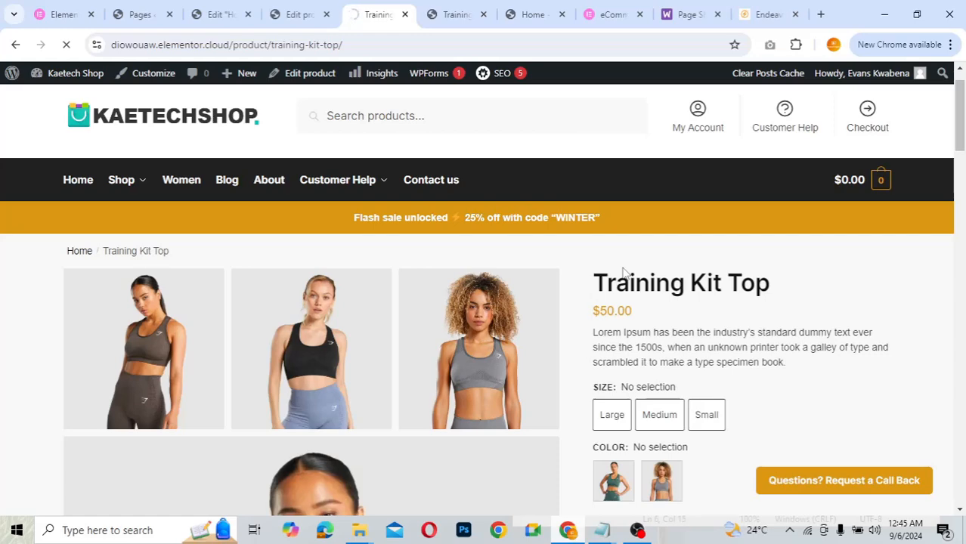
{"action": "scroll", "coordinate": [708, 423], "scroll_direction": "down", "scroll_amount": 1}
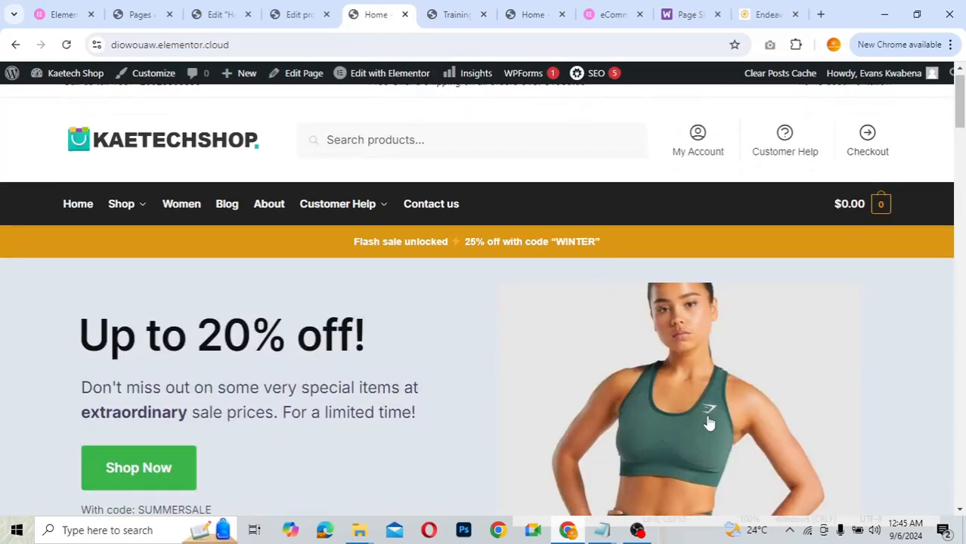
{"action": "scroll", "coordinate": [708, 423], "scroll_direction": "down", "scroll_amount": 2}
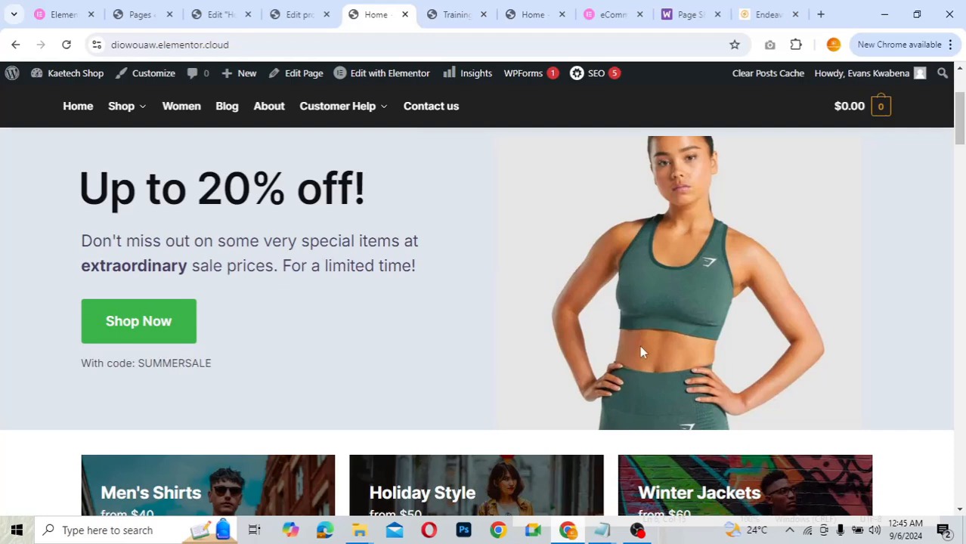
{"action": "scroll", "coordinate": [656, 275], "scroll_direction": "up", "scroll_amount": 2}
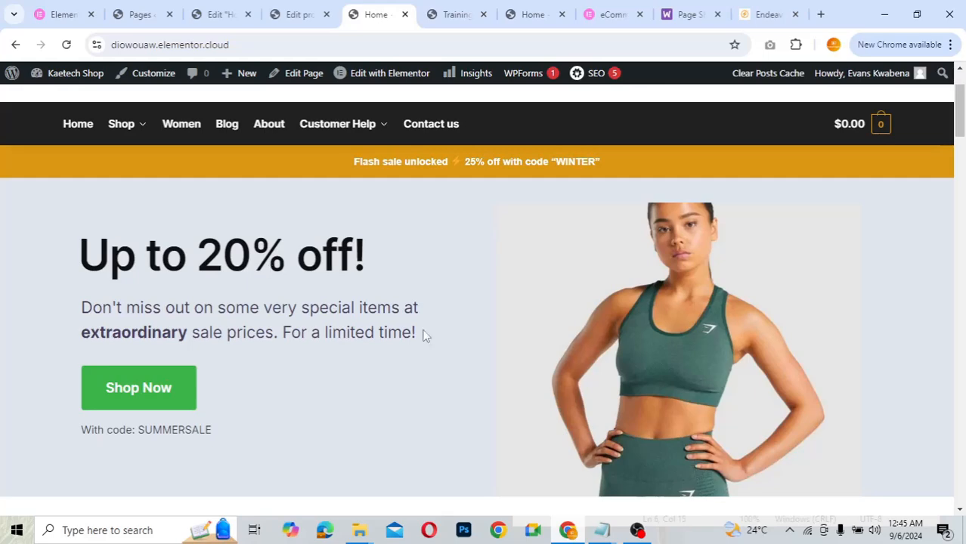
{"action": "scroll", "coordinate": [592, 318], "scroll_direction": "down", "scroll_amount": 10}
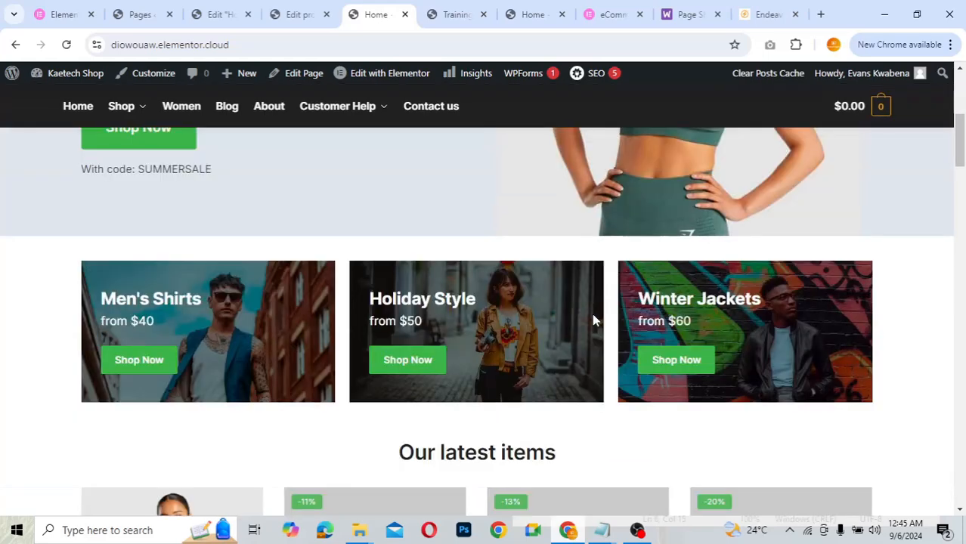
{"action": "scroll", "coordinate": [593, 319], "scroll_direction": "down", "scroll_amount": 3}
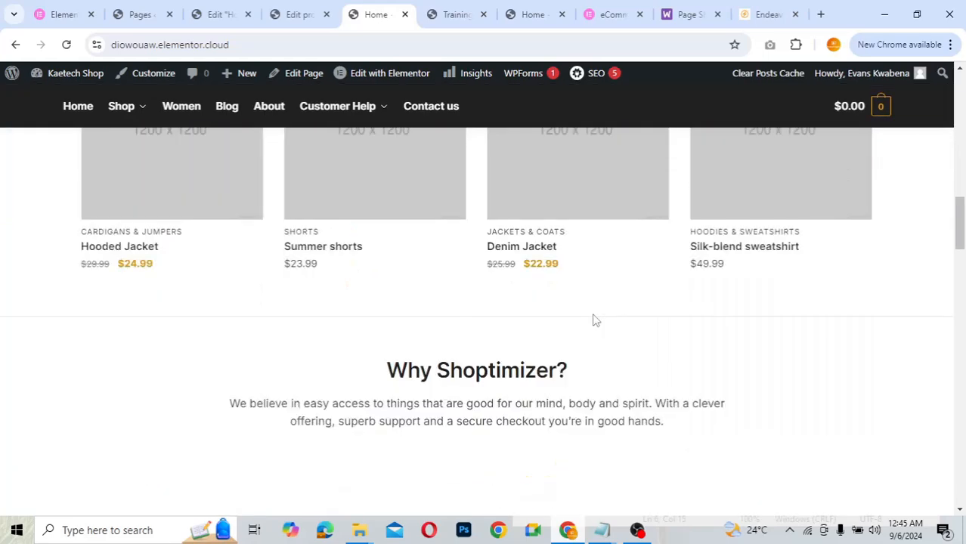
{"action": "scroll", "coordinate": [593, 320], "scroll_direction": "up", "scroll_amount": 15}
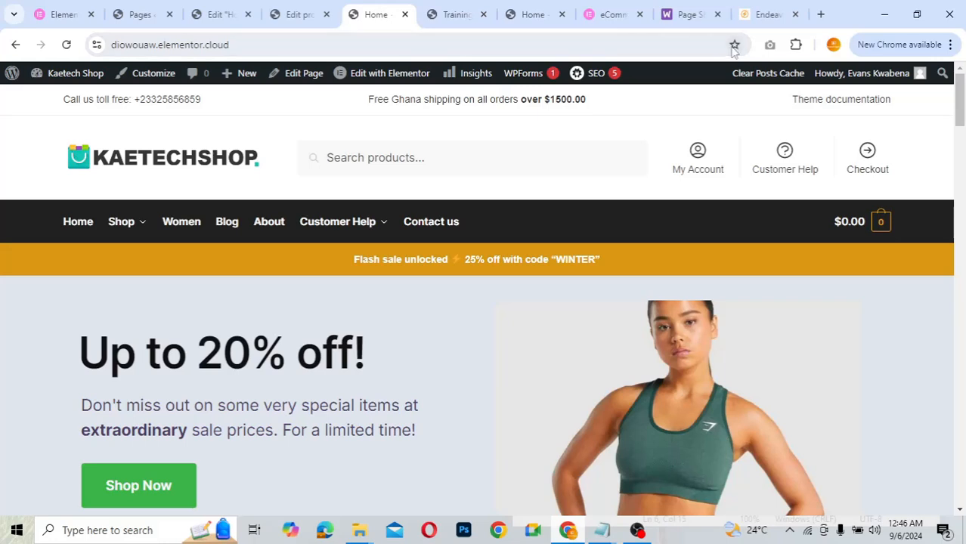
- In a new tab, search 'gme' for the gmetrix speed test to reach GTmetrix
{"action": "left_click", "coordinate": [820, 15]}
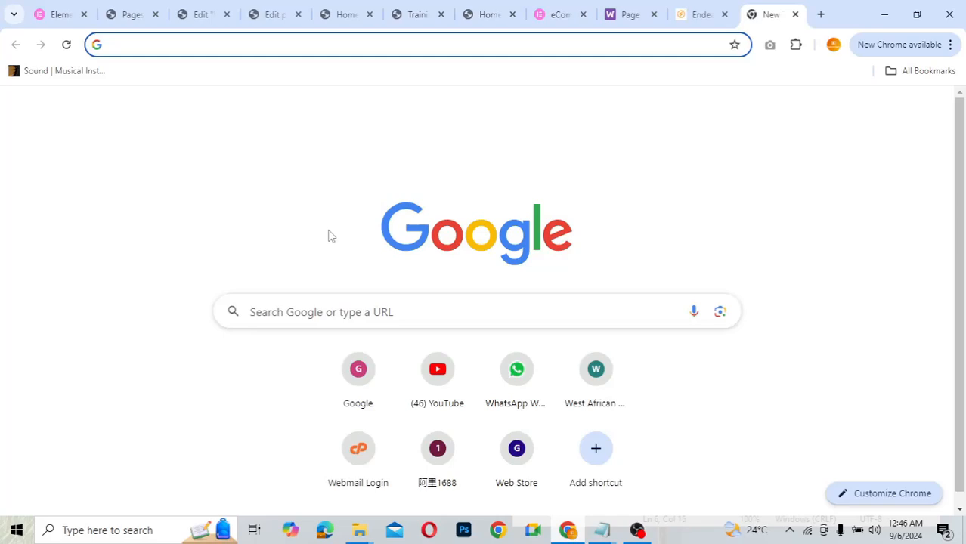
{"action": "type", "text": "gme"}
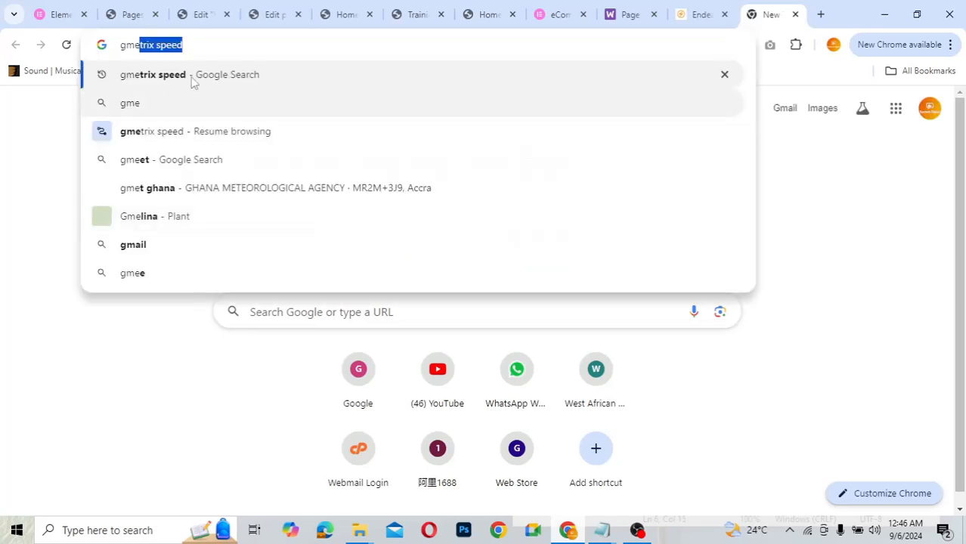
{"action": "left_click", "coordinate": [248, 79]}
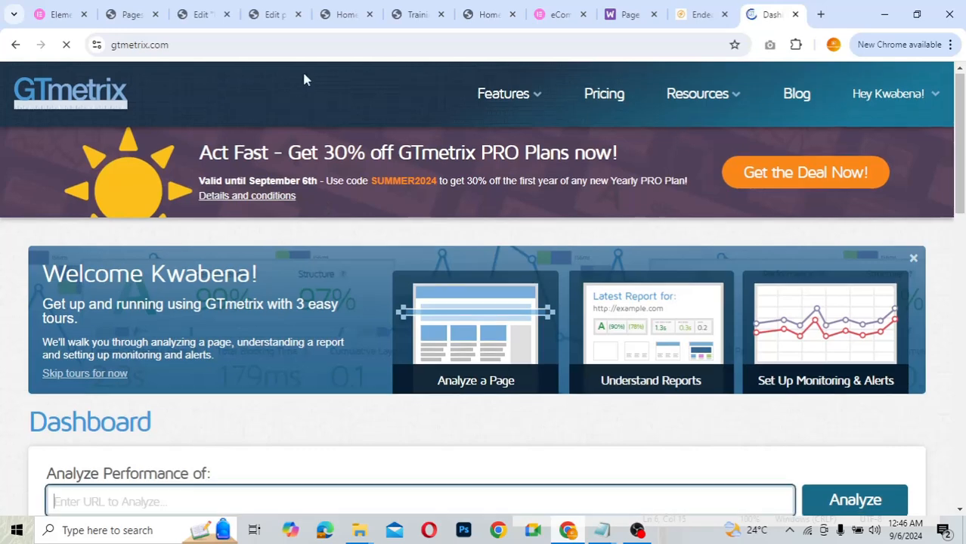
{"action": "left_click", "coordinate": [344, 14]}
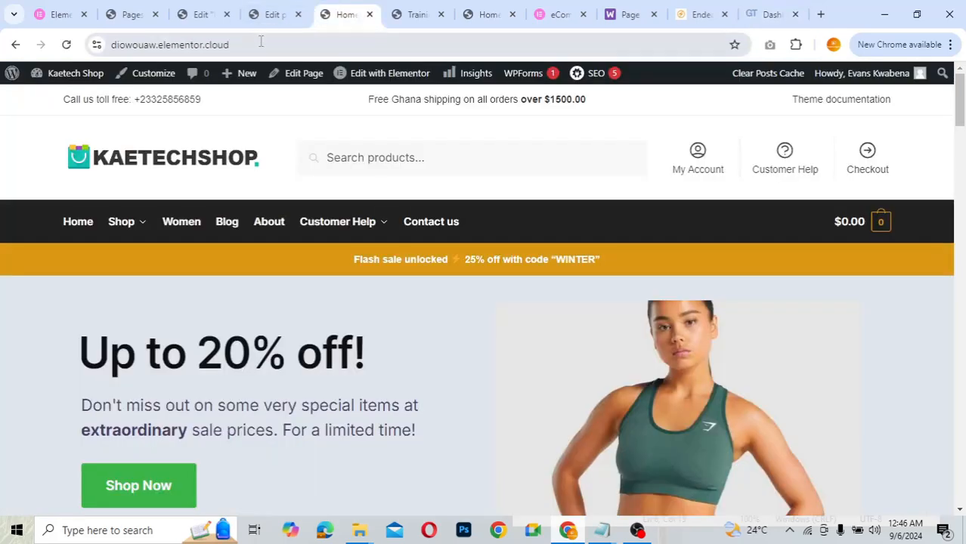
{"action": "left_click", "coordinate": [261, 41]}
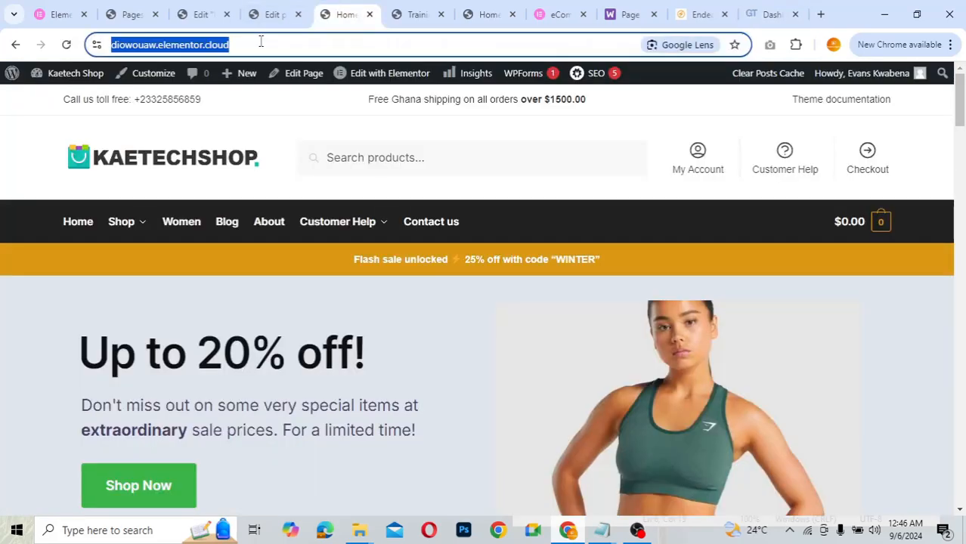
{"action": "key", "text": "ctrl+c"}
- Analyze the store URL in GTmetrix, getting grade A with 88% Performance and 92% Structure
{"action": "key", "text": "ctrl+9"}
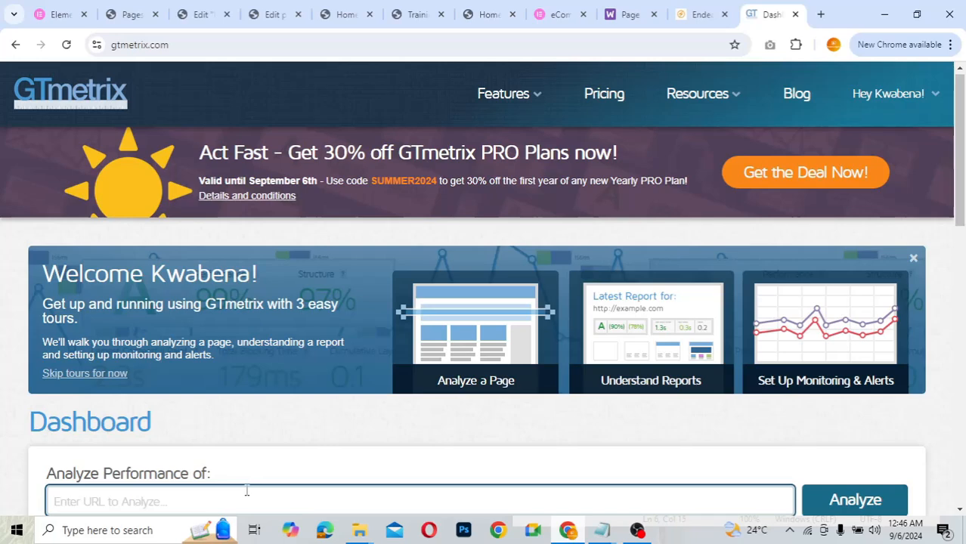
{"action": "left_click", "coordinate": [244, 492]}
{"action": "key", "text": "ctrl+v"}
{"action": "scroll", "coordinate": [247, 492], "scroll_direction": "down", "scroll_amount": 2}
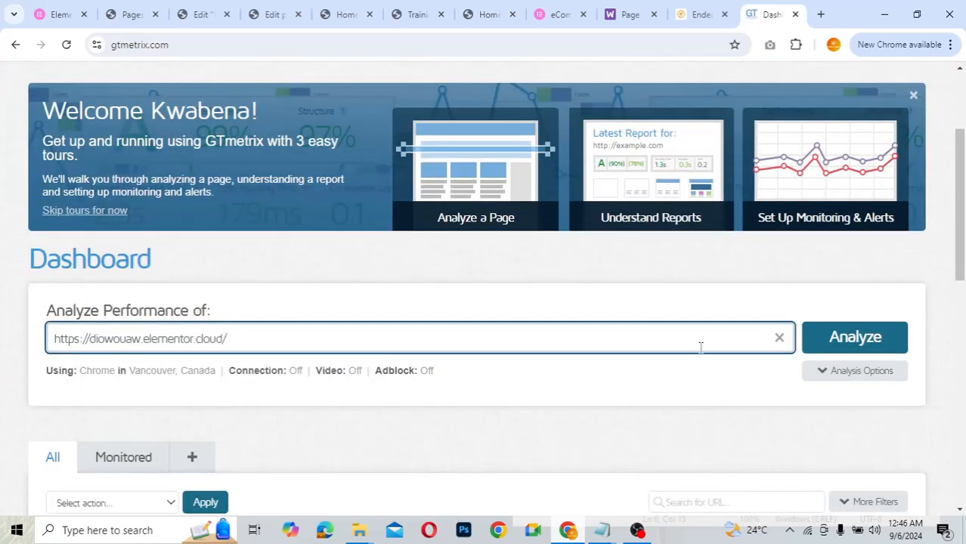
{"action": "left_click", "coordinate": [839, 340]}
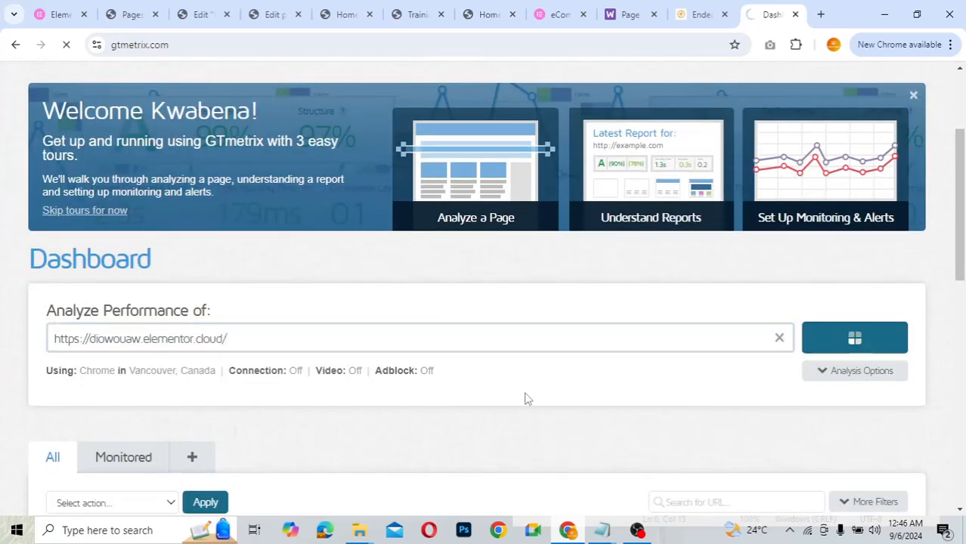
{"action": "scroll", "coordinate": [614, 342], "scroll_direction": "down", "scroll_amount": 2}
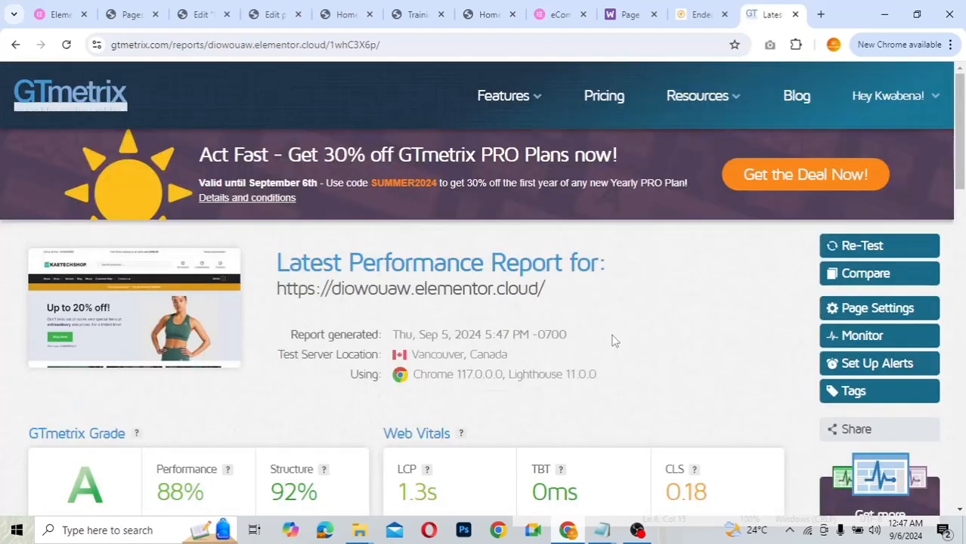
- Review the report's Speed Visualization and Top Issues, then return to the live KaetechShop home page
{"action": "scroll", "coordinate": [614, 341], "scroll_direction": "down", "scroll_amount": 2}
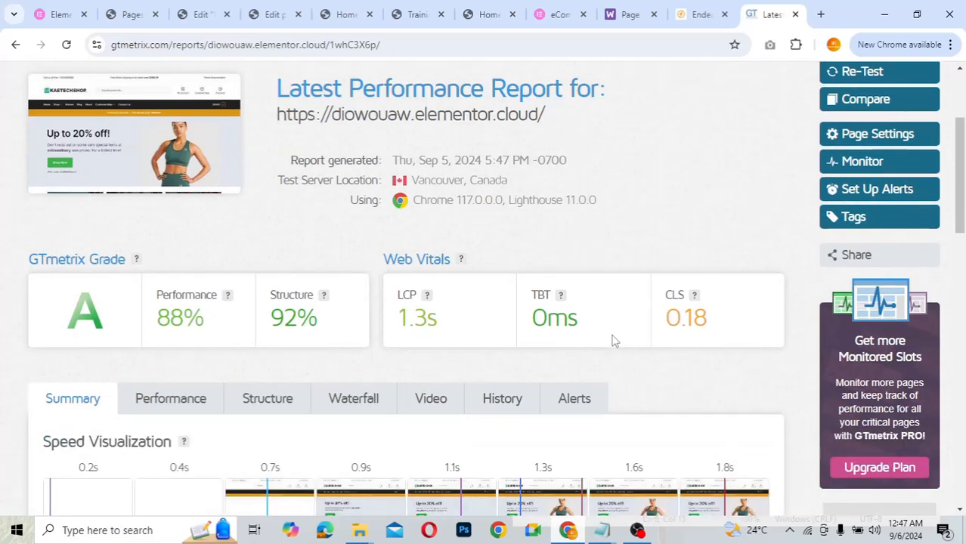
{"action": "scroll", "coordinate": [613, 341], "scroll_direction": "down", "scroll_amount": 1}
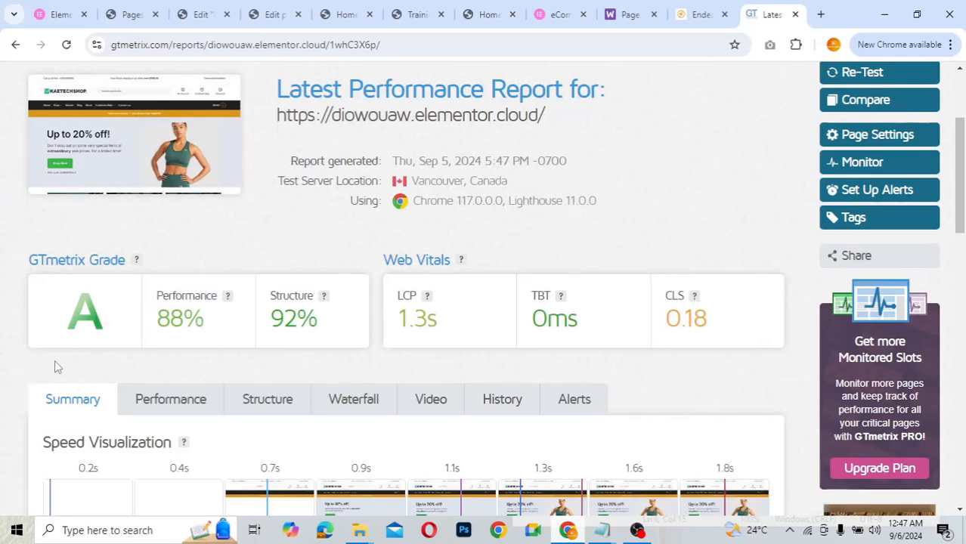
{"action": "mouse_move", "coordinate": [174, 335]}
{"action": "scroll", "coordinate": [589, 217], "scroll_direction": "down", "scroll_amount": 3}
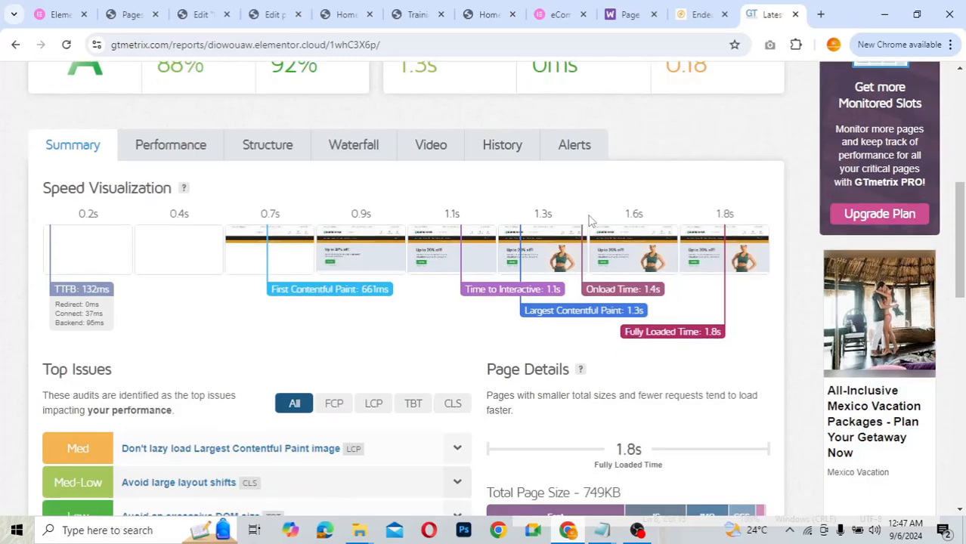
{"action": "scroll", "coordinate": [588, 217], "scroll_direction": "up", "scroll_amount": 1}
{"action": "scroll", "coordinate": [591, 220], "scroll_direction": "up", "scroll_amount": 1}
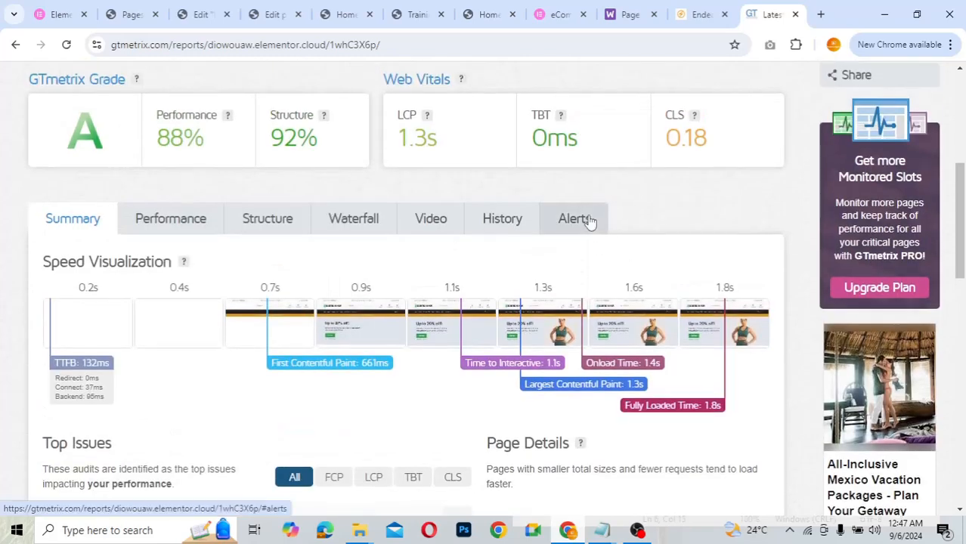
{"action": "scroll", "coordinate": [591, 220], "scroll_direction": "up", "scroll_amount": 1}
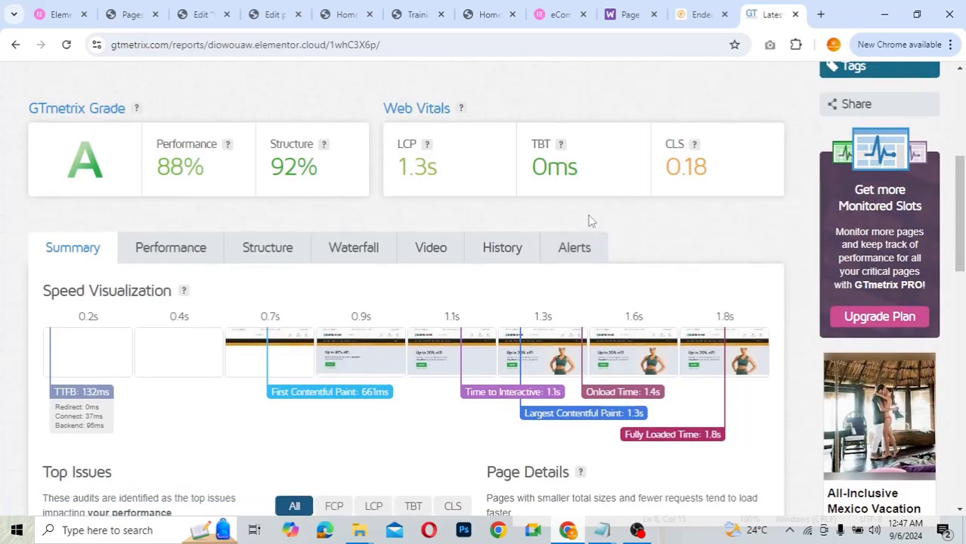
{"action": "scroll", "coordinate": [591, 220], "scroll_direction": "down", "scroll_amount": 1}
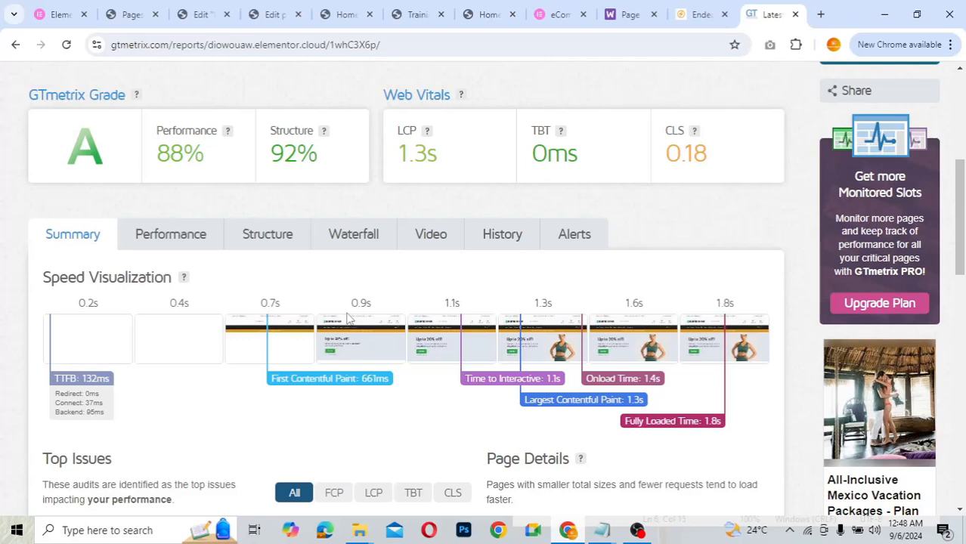
{"action": "scroll", "coordinate": [456, 284], "scroll_direction": "down", "scroll_amount": 2}
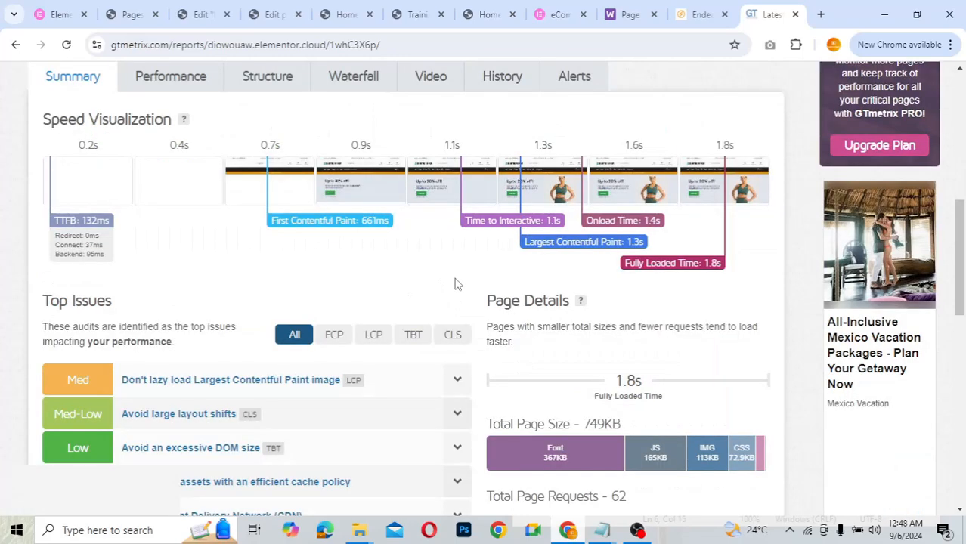
{"action": "scroll", "coordinate": [455, 284], "scroll_direction": "up", "scroll_amount": 3}
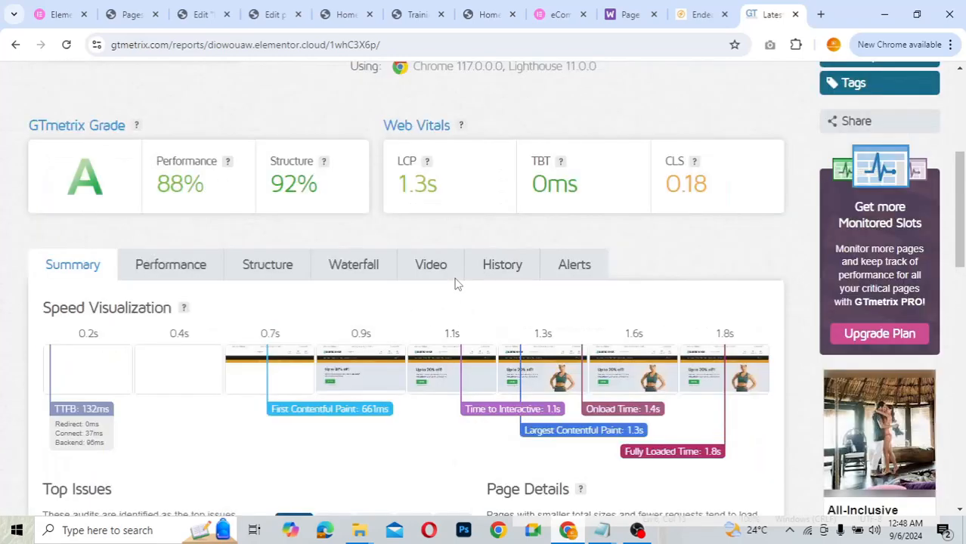
{"action": "scroll", "coordinate": [455, 282], "scroll_direction": "up", "scroll_amount": 4}
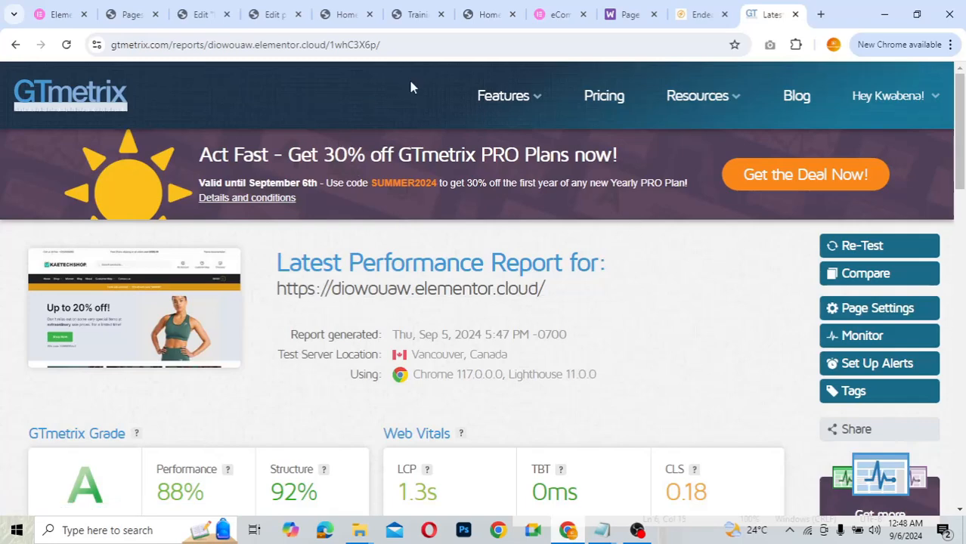
{"action": "left_click", "coordinate": [347, 15]}
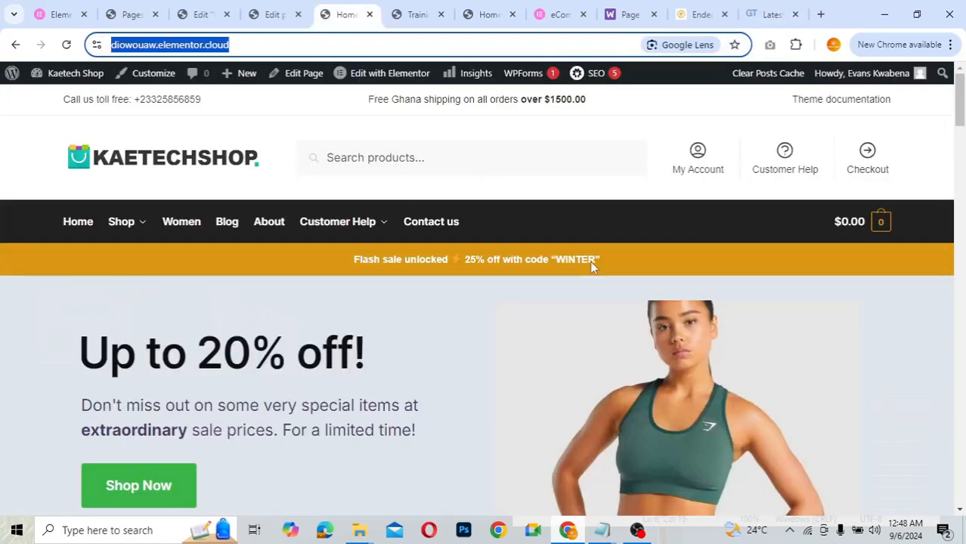